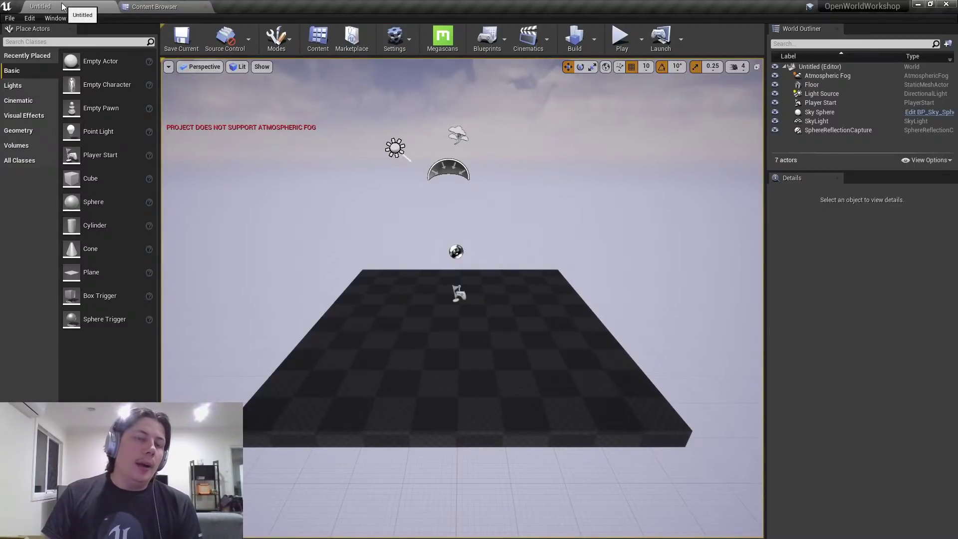
Open the project settings and dock their window as a tab beside the level editor and Content Browser.
{"action": "left_click", "coordinate": [29, 18]}
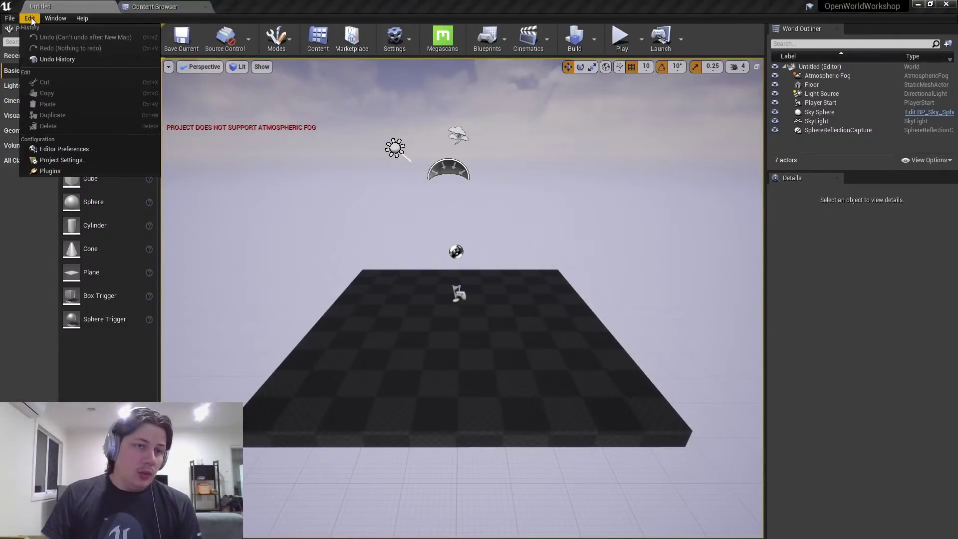
{"action": "left_click", "coordinate": [75, 160]}
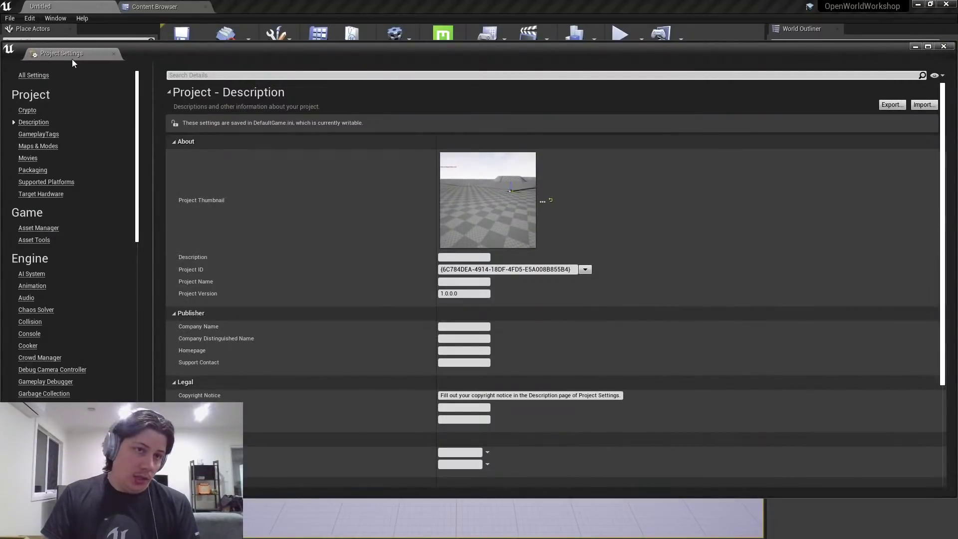
{"action": "left_click_drag", "start_coordinate": [72, 59], "coordinate": [255, 7]}
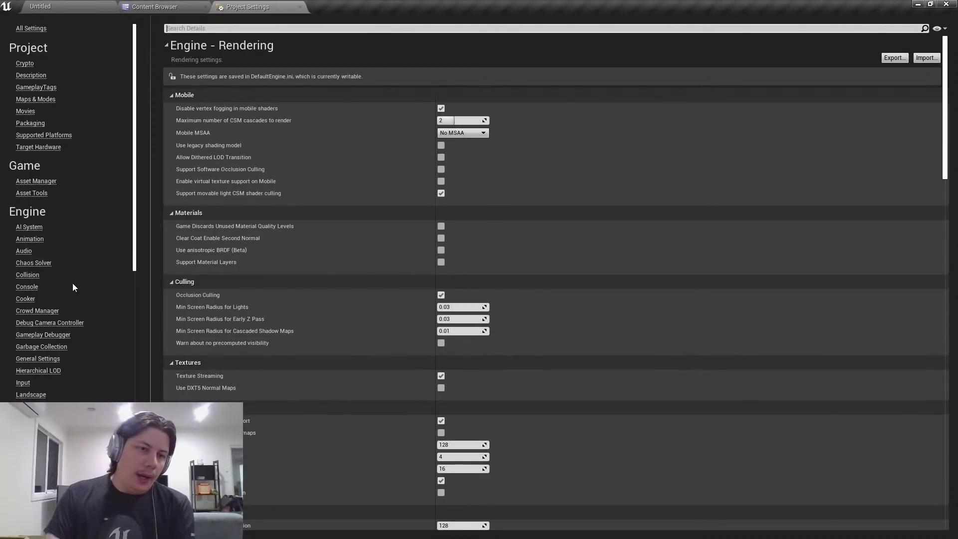
Examine the engine's Rendering settings, from virtual textures and default settings through optimizations to shader permutation reduction.
{"action": "scroll", "coordinate": [95, 269], "scroll_direction": "down", "scroll_amount": 2}
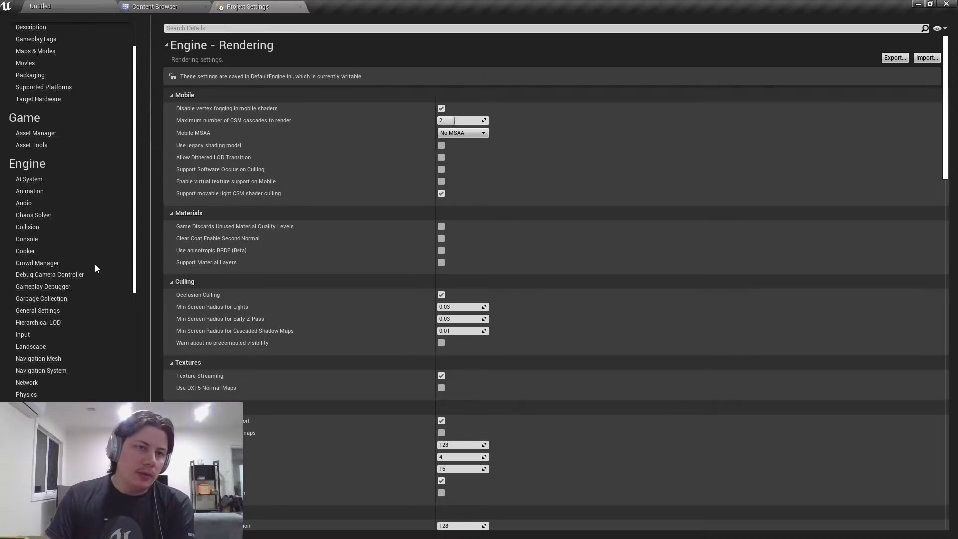
{"action": "scroll", "coordinate": [94, 269], "scroll_direction": "up", "scroll_amount": 2}
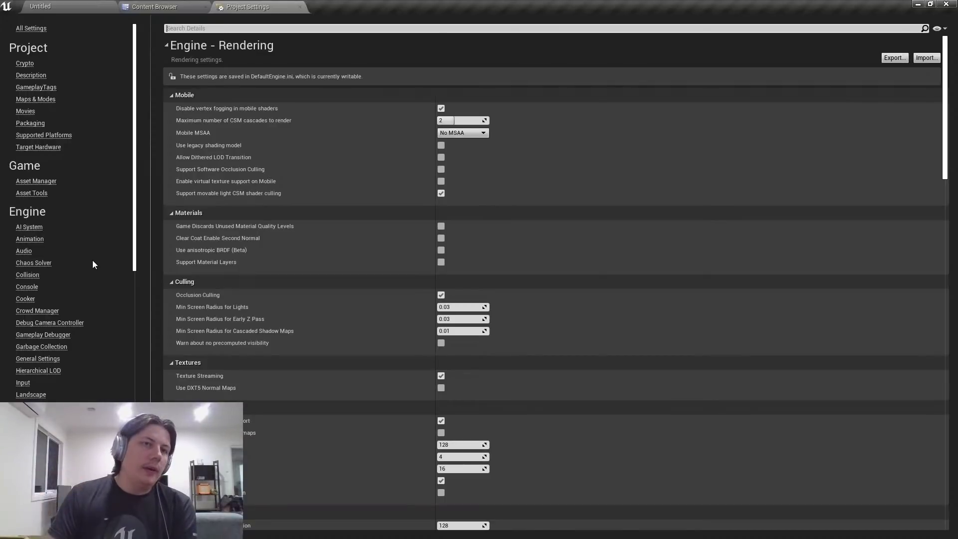
{"action": "scroll", "coordinate": [468, 204], "scroll_direction": "down", "scroll_amount": 6}
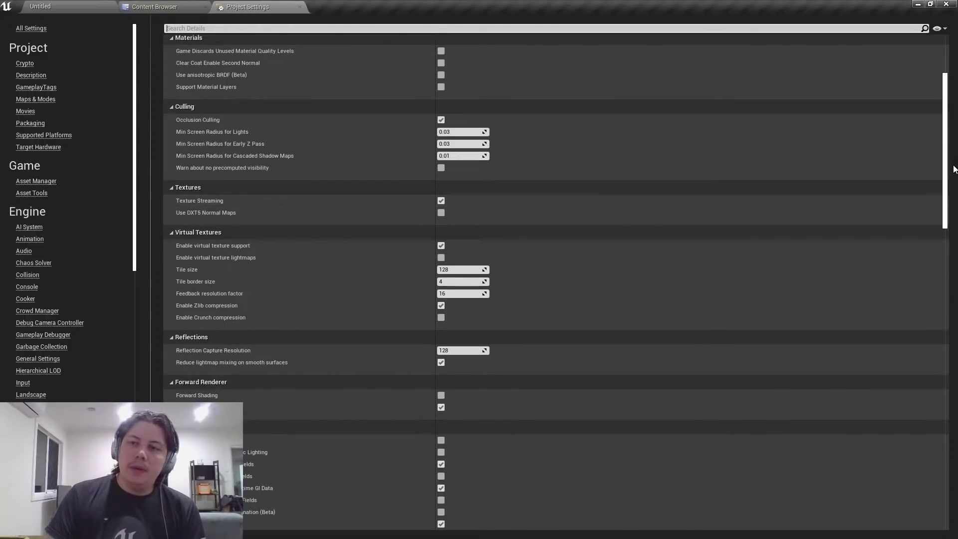
{"action": "scroll", "coordinate": [944, 189], "scroll_direction": "down", "scroll_amount": 2}
{"action": "left_click_drag", "start_coordinate": [944, 190], "coordinate": [921, 480]}
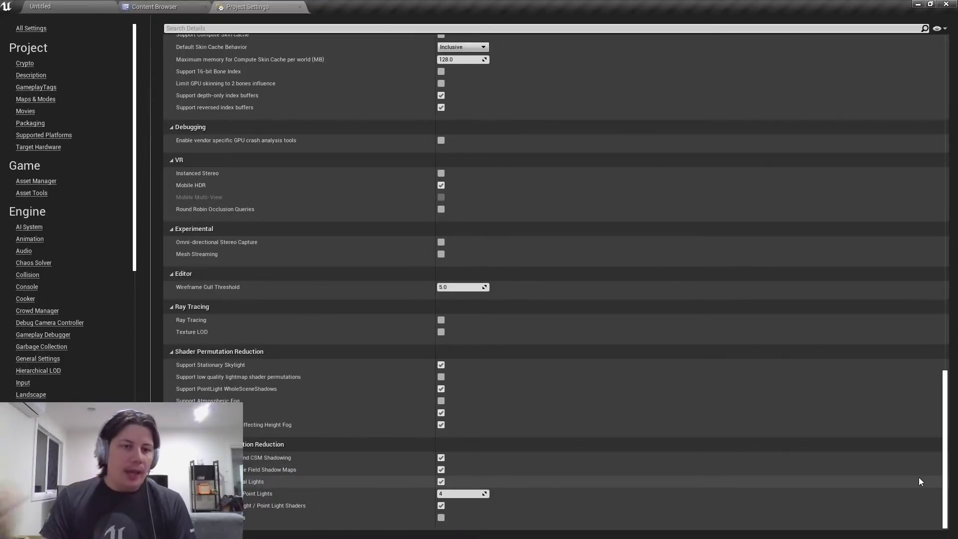
{"action": "left_click", "coordinate": [446, 412]}
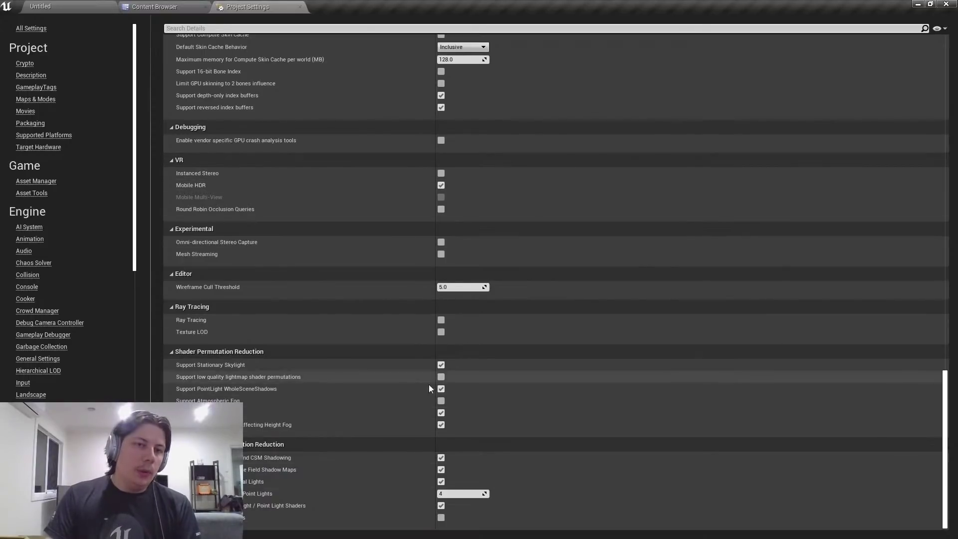
{"action": "scroll", "coordinate": [402, 390], "scroll_direction": "up", "scroll_amount": 5}
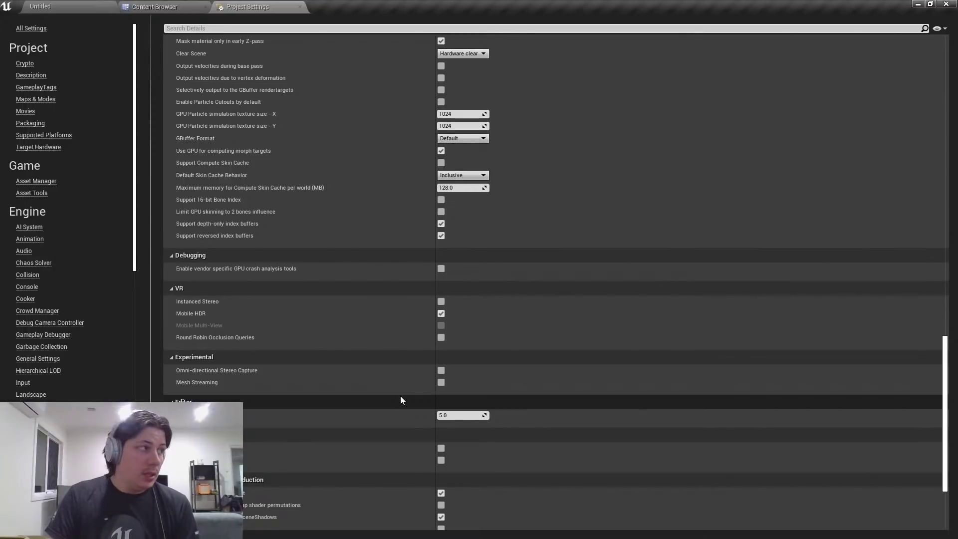
{"action": "scroll", "coordinate": [401, 396], "scroll_direction": "down", "scroll_amount": 5}
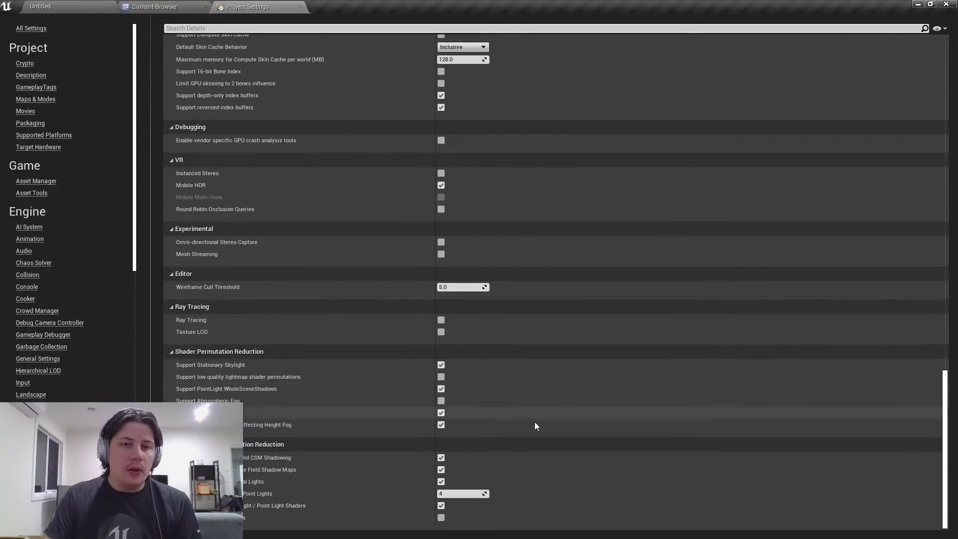
{"action": "scroll", "coordinate": [429, 374], "scroll_direction": "up", "scroll_amount": 10}
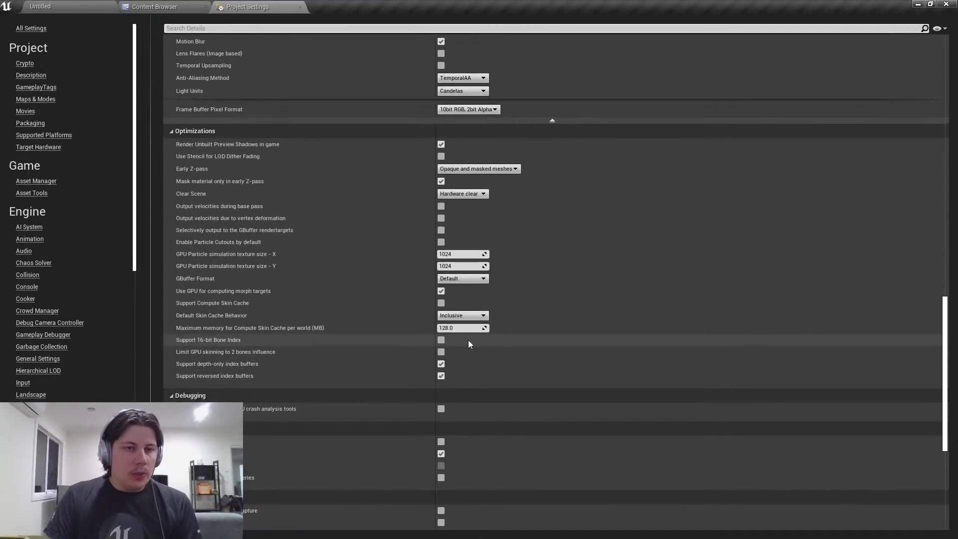
{"action": "scroll", "coordinate": [417, 312], "scroll_direction": "up", "scroll_amount": 6}
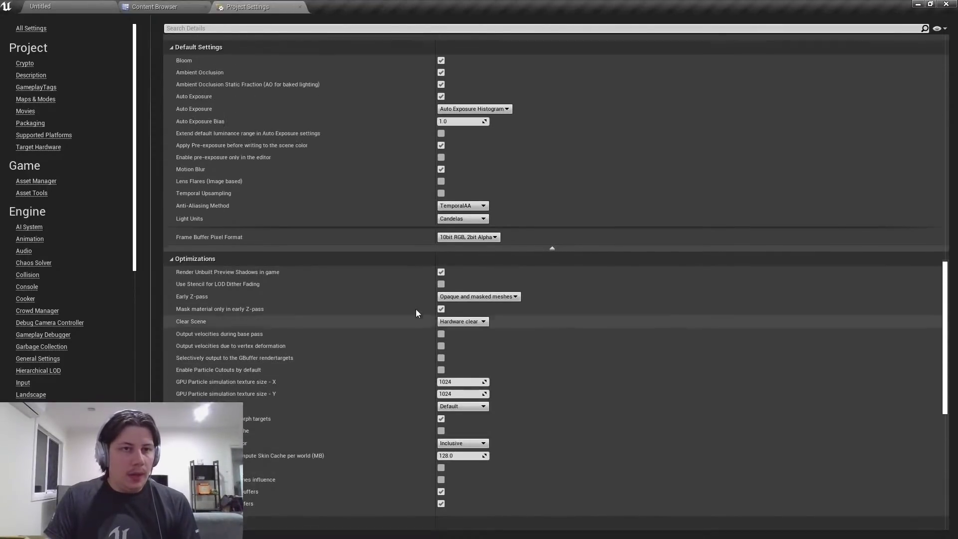
Search the project settings for "static lighting" to review the related options, and clear the search.
{"action": "left_click", "coordinate": [431, 28]}
{"action": "type", "text": "stati"}
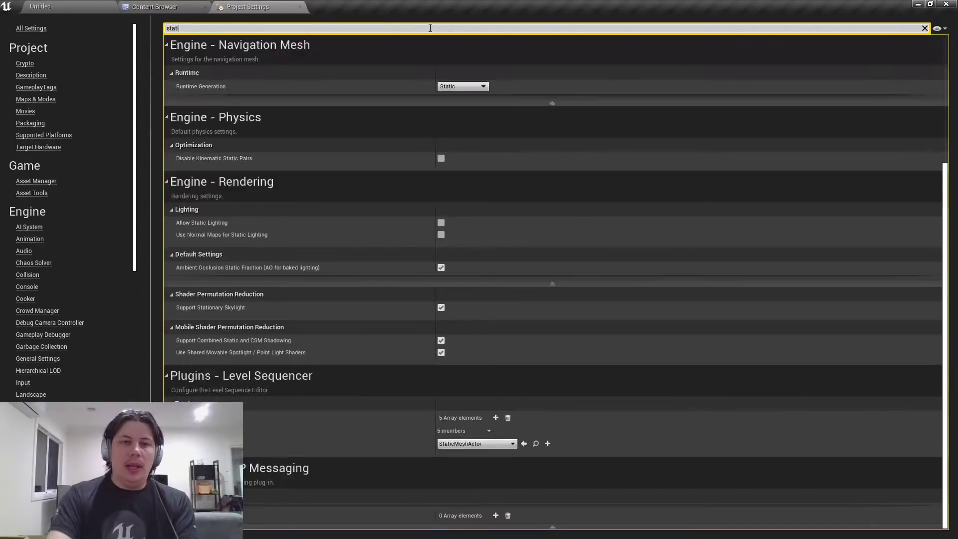
{"action": "type", "text": "c lighting"}
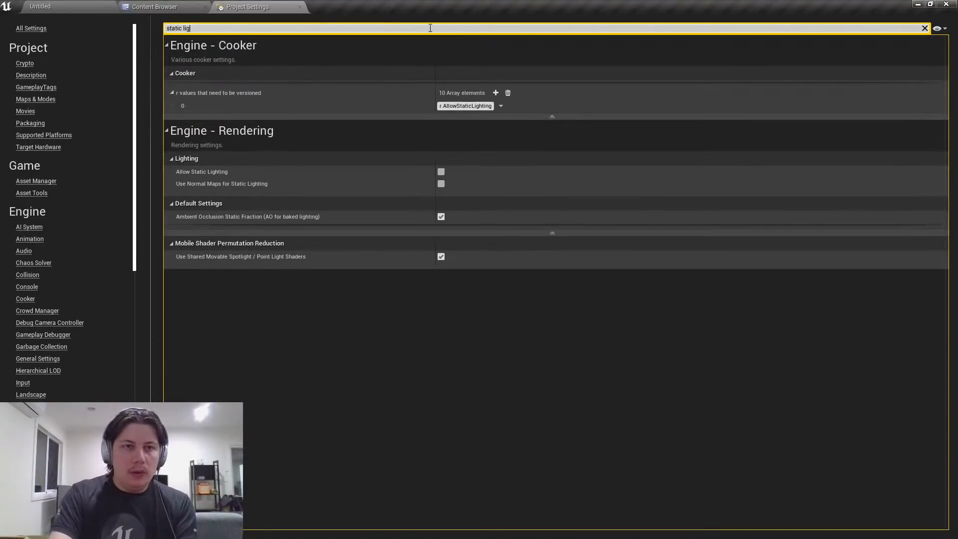
{"action": "mouse_move", "coordinate": [180, 175]}
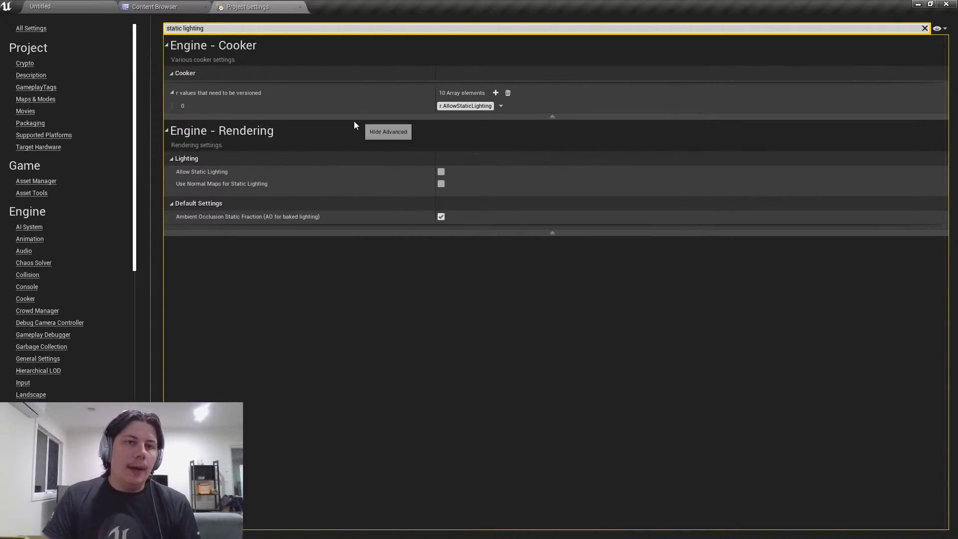
{"action": "left_click", "coordinate": [924, 29]}
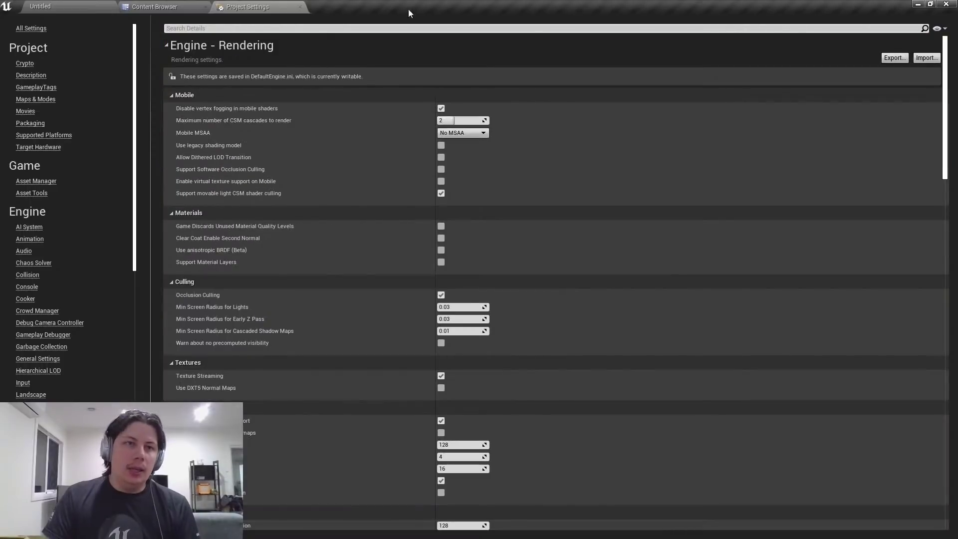
Return to the level editor and create a new level from the Empty Level template.
{"action": "left_click", "coordinate": [74, 5]}
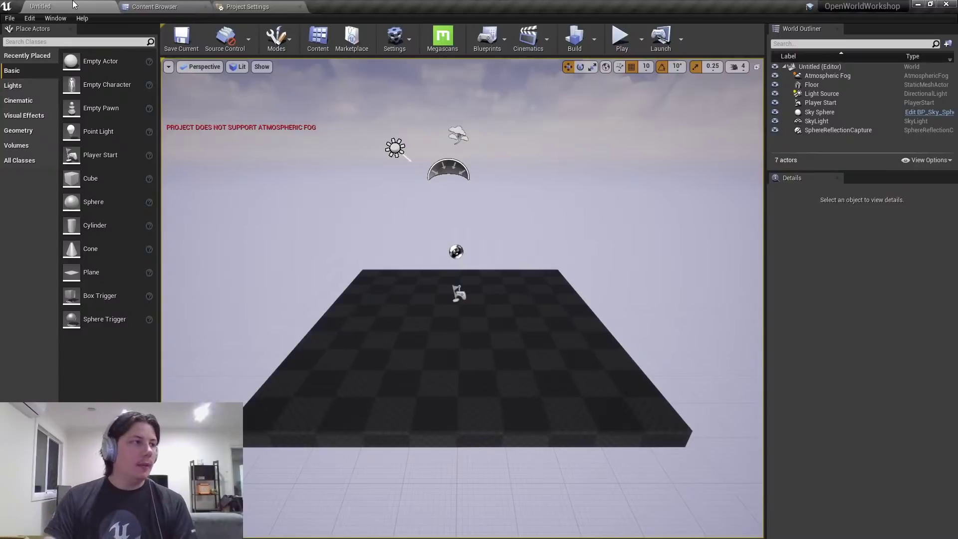
{"action": "left_click", "coordinate": [11, 19]}
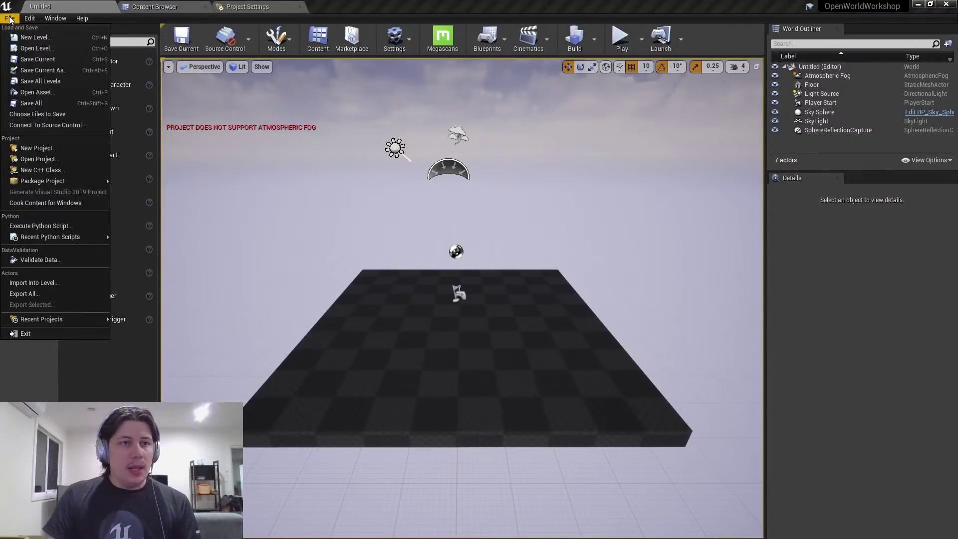
{"action": "left_click", "coordinate": [30, 38]}
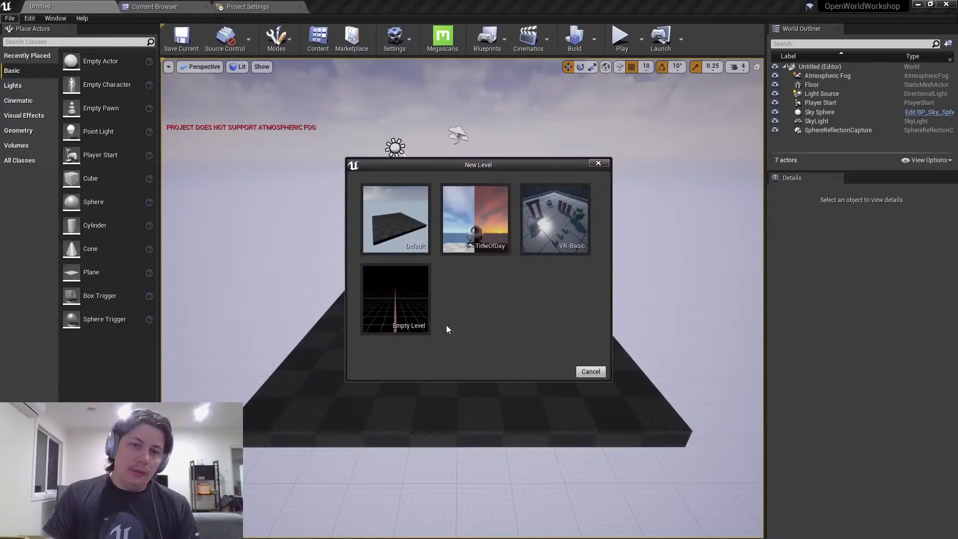
{"action": "left_click", "coordinate": [400, 305]}
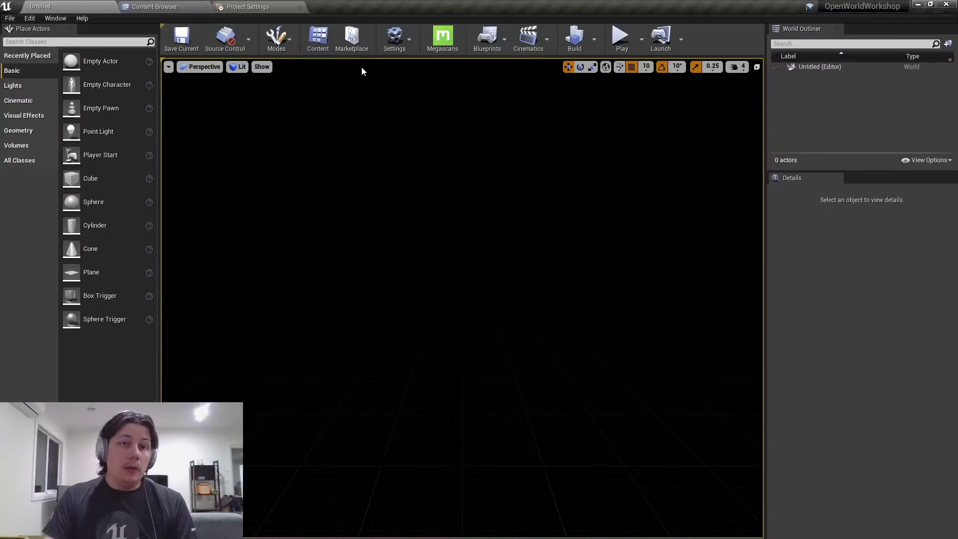
Switch to Landscape editing mode and enable edit layers for the new landscape.
{"action": "left_click", "coordinate": [282, 48]}
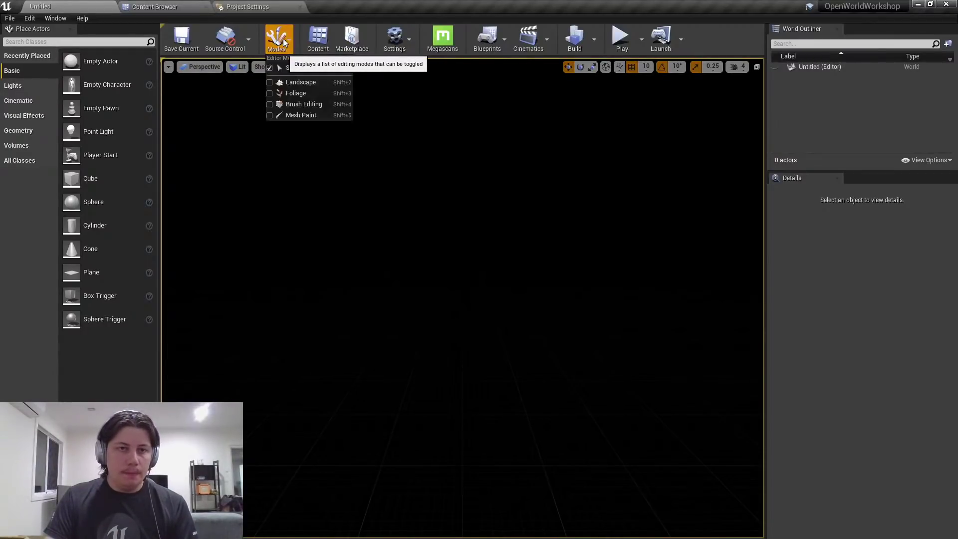
{"action": "left_click", "coordinate": [321, 83]}
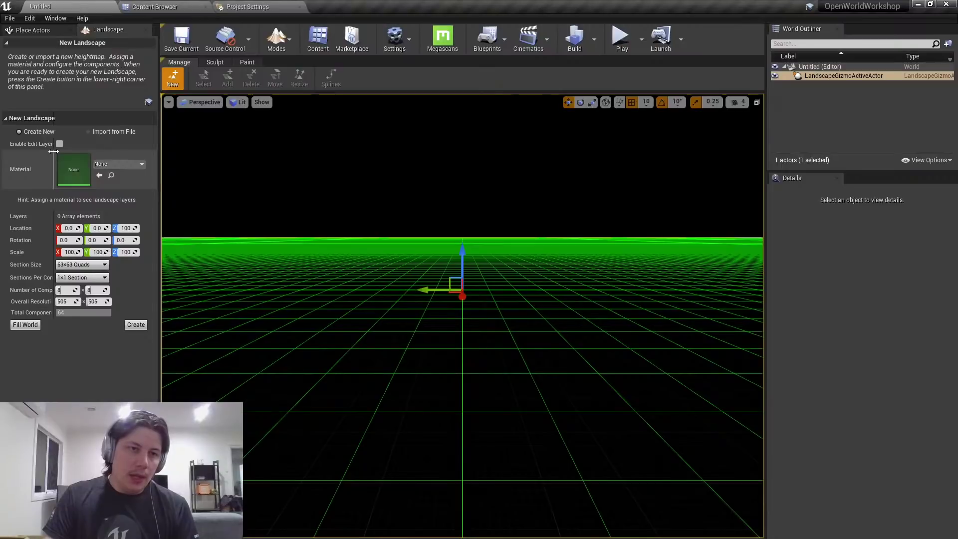
{"action": "mouse_move", "coordinate": [55, 154]}
{"action": "left_mouse_down"}
{"action": "mouse_move", "coordinate": [69, 154]}
{"action": "mouse_move", "coordinate": [61, 155]}
{"action": "left_mouse_up"}
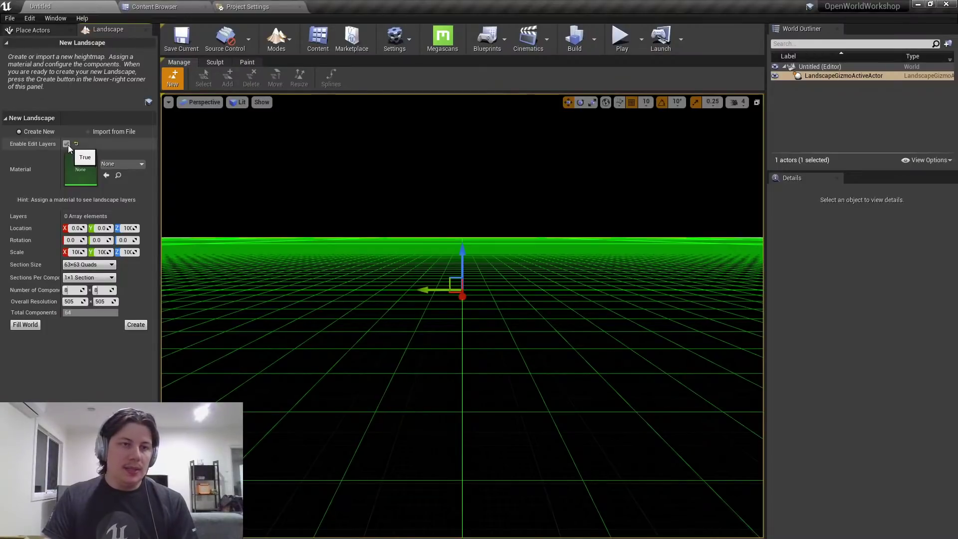
{"action": "left_click", "coordinate": [66, 144]}
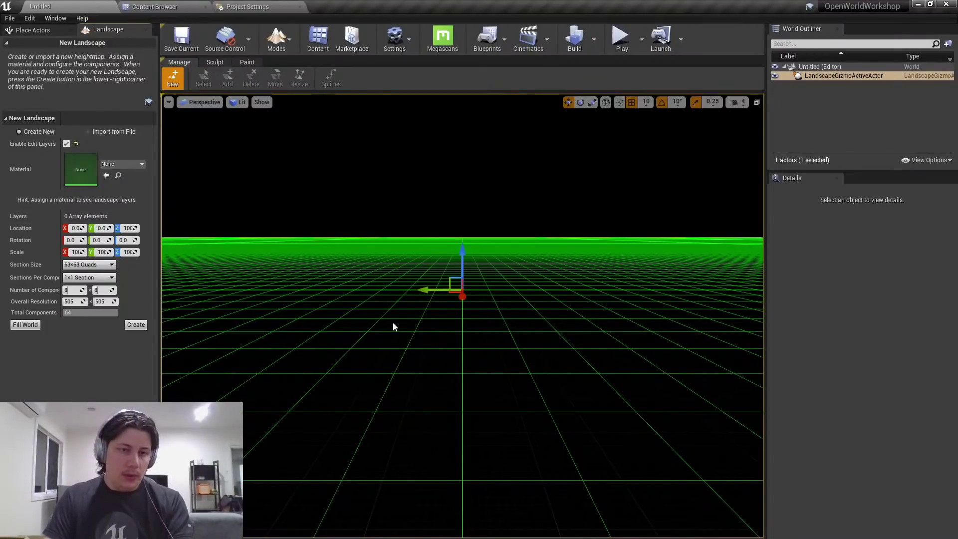
Try a section size of 255x255 quads for the new landscape, and reset it to the default.
{"action": "right_click_drag", "start_coordinate": [394, 324], "coordinate": [372, 313]}
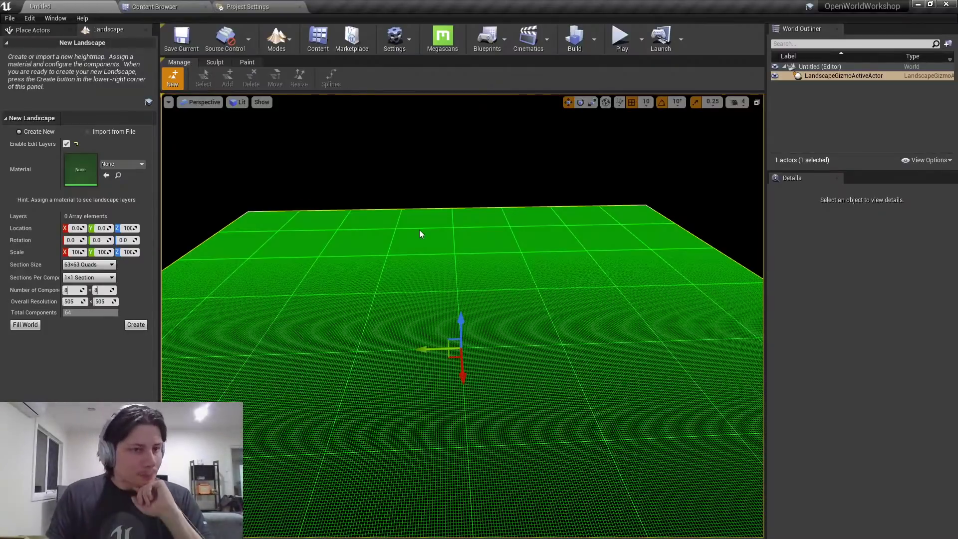
{"action": "left_click", "coordinate": [108, 267]}
{"action": "left_click", "coordinate": [93, 333]}
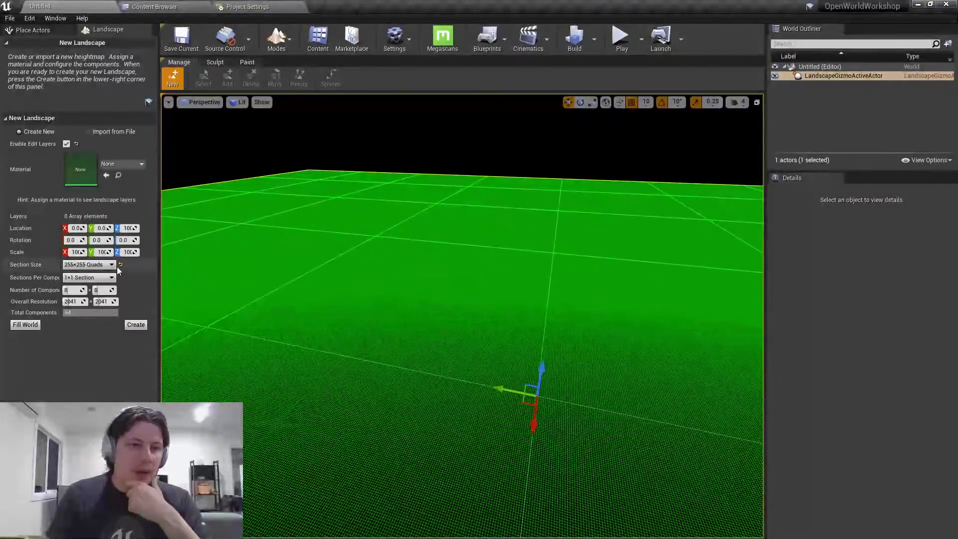
{"action": "left_click", "coordinate": [120, 265]}
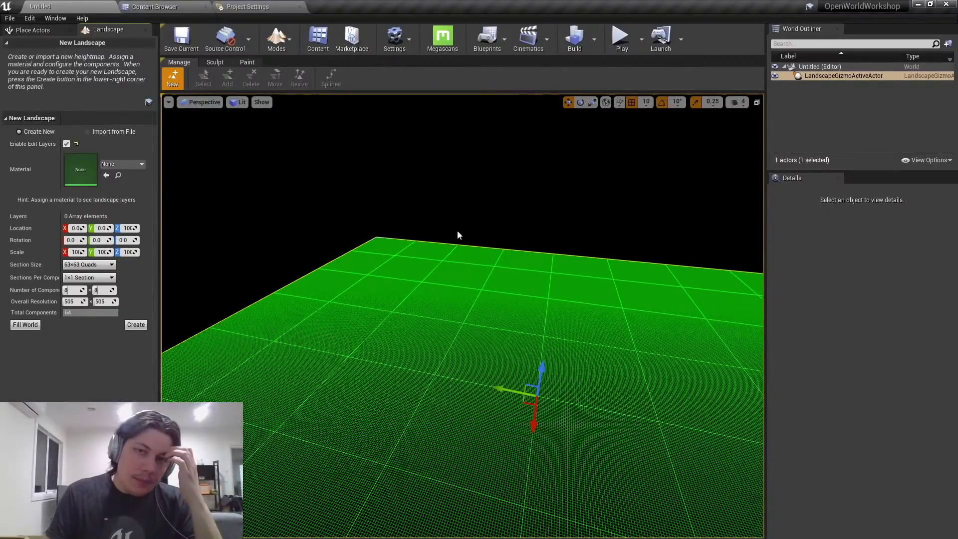
Examine the new landscape's preview grid and its component divisions from several angles and distances.
{"action": "right_click_drag", "start_coordinate": [457, 230], "coordinate": [484, 199]}
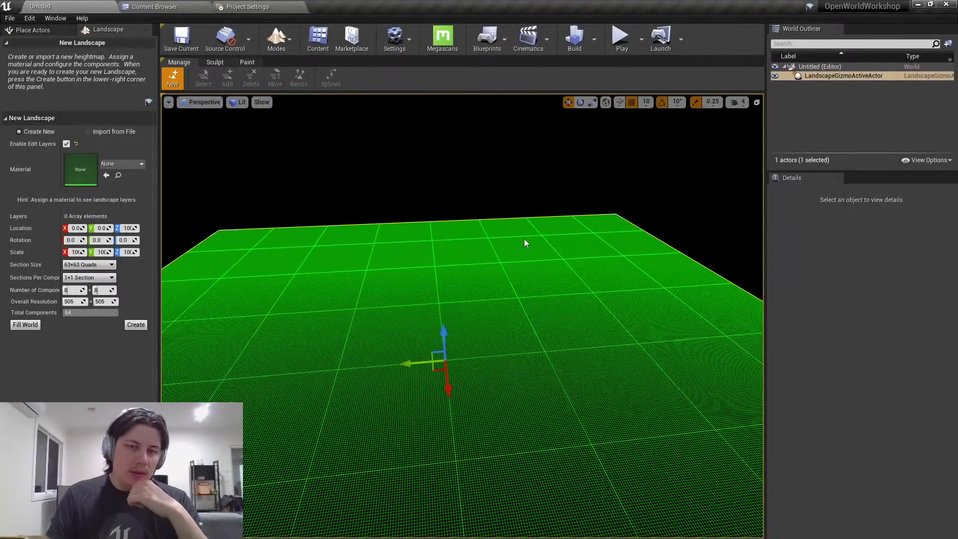
{"action": "mouse_move", "coordinate": [525, 243]}
{"action": "right_mouse_down"}
{"action": "mouse_move", "coordinate": [508, 234]}
{"action": "mouse_move", "coordinate": [516, 240]}
{"action": "mouse_move", "coordinate": [502, 246]}
{"action": "mouse_move", "coordinate": [512, 265]}
{"action": "mouse_move", "coordinate": [515, 246]}
{"action": "right_mouse_up"}
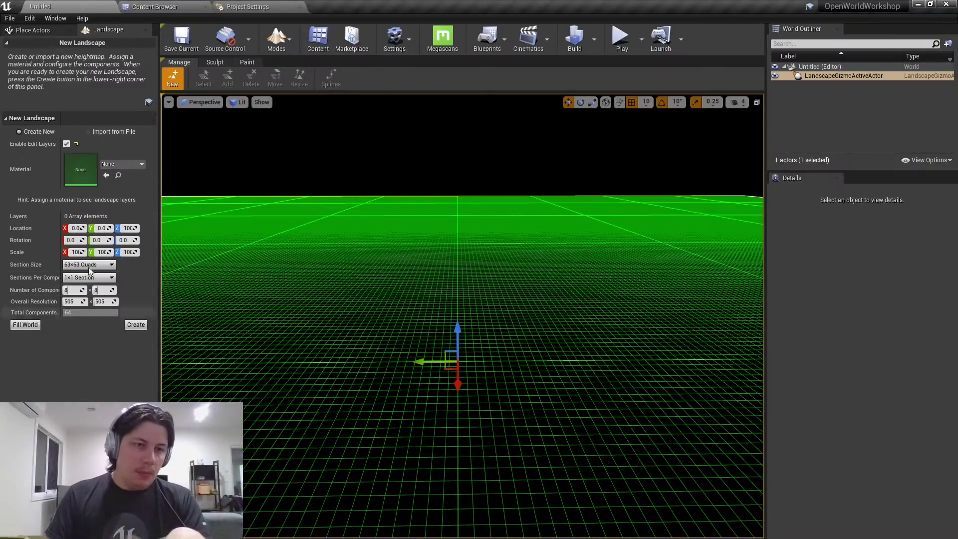
{"action": "mouse_move", "coordinate": [367, 303]}
{"action": "left_mouse_down"}
{"action": "mouse_move", "coordinate": [367, 349]}
{"action": "mouse_move", "coordinate": [370, 309]}
{"action": "left_mouse_up"}
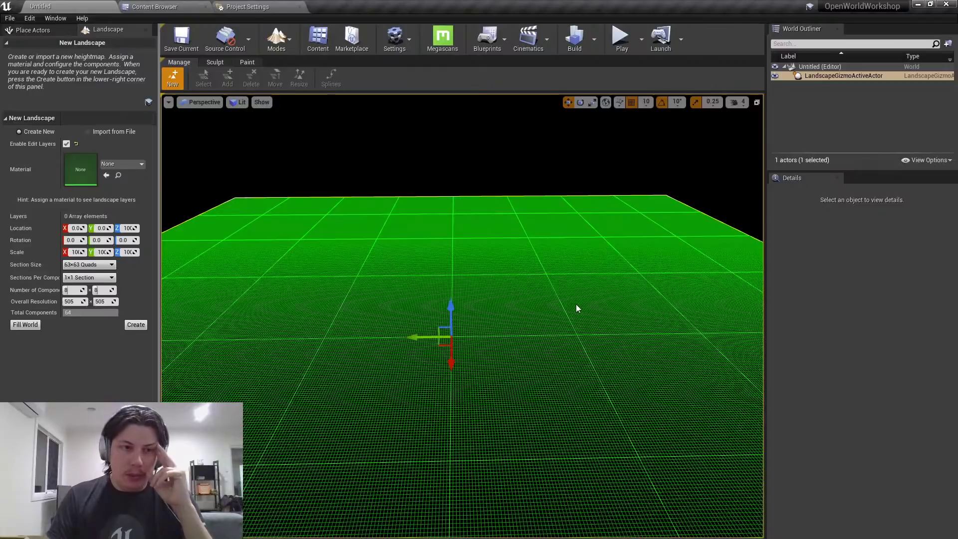
{"action": "right_click_drag", "start_coordinate": [596, 330], "coordinate": [582, 361]}
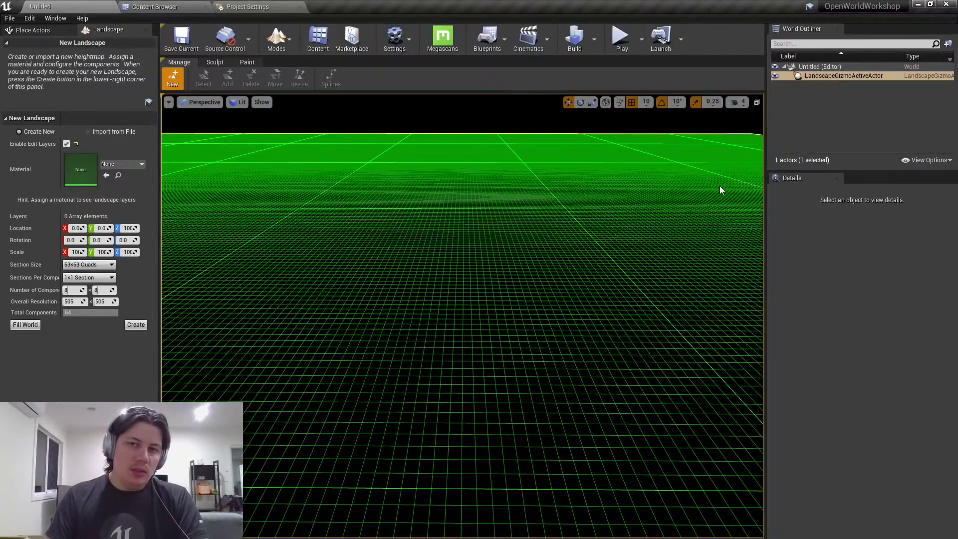
{"action": "mouse_move", "coordinate": [727, 183]}
{"action": "right_mouse_down"}
{"action": "mouse_move", "coordinate": [719, 185]}
{"action": "mouse_move", "coordinate": [726, 183]}
{"action": "right_mouse_up"}
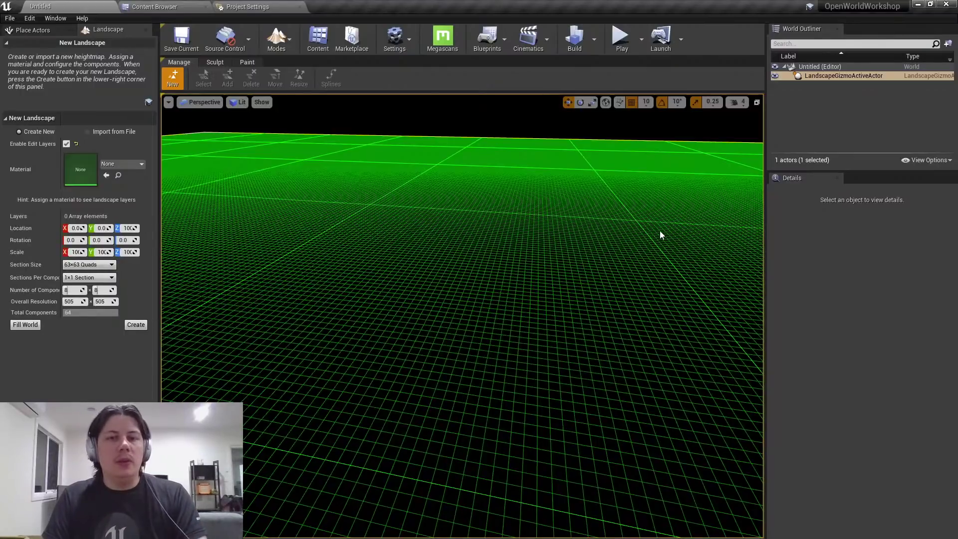
{"action": "scroll", "coordinate": [658, 230], "scroll_direction": "down", "scroll_amount": 10}
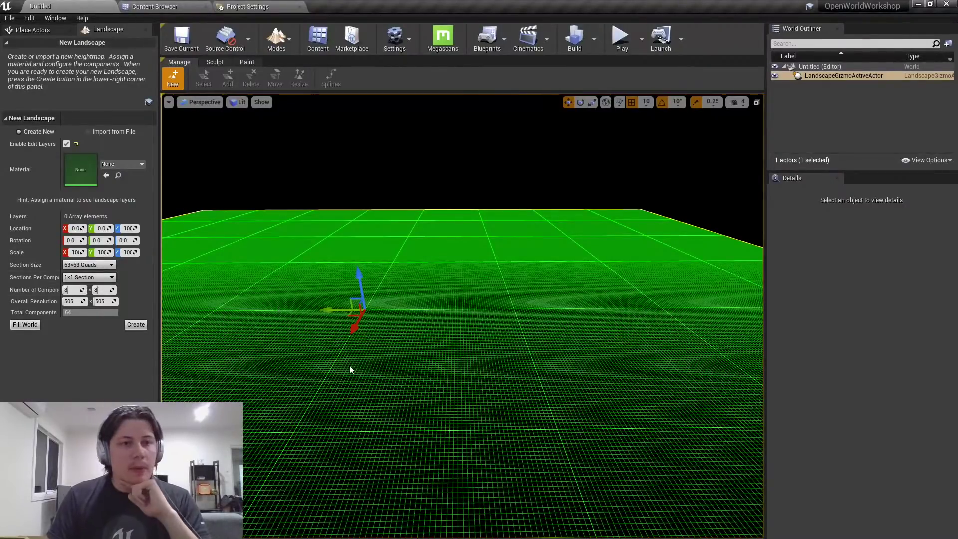
{"action": "mouse_move", "coordinate": [349, 370]}
{"action": "right_mouse_down"}
{"action": "mouse_move", "coordinate": [272, 366]}
{"action": "mouse_move", "coordinate": [369, 371]}
{"action": "right_mouse_up"}
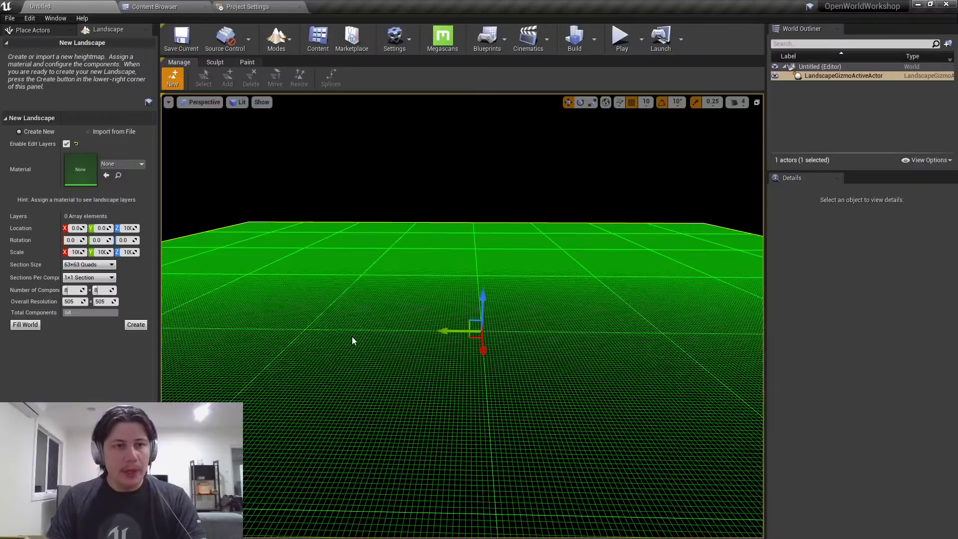
{"action": "scroll", "coordinate": [352, 341], "scroll_direction": "down", "scroll_amount": 2}
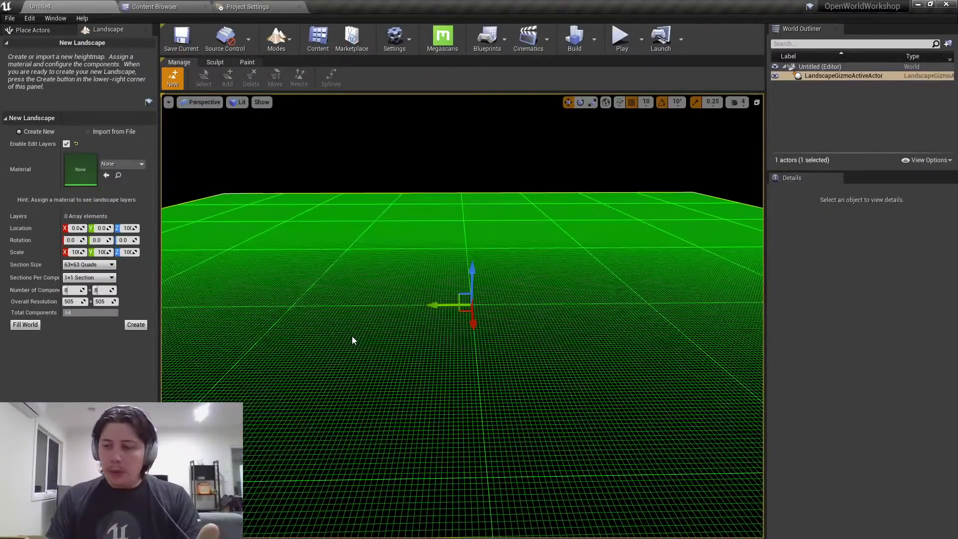
Create the landscape with its 63x63-quad sections and 8x8 components, and reduce the sculpting brush size to 4902.
{"action": "mouse_move", "coordinate": [342, 336]}
{"action": "right_mouse_down"}
{"action": "mouse_move", "coordinate": [417, 339]}
{"action": "mouse_move", "coordinate": [347, 328]}
{"action": "right_mouse_up"}
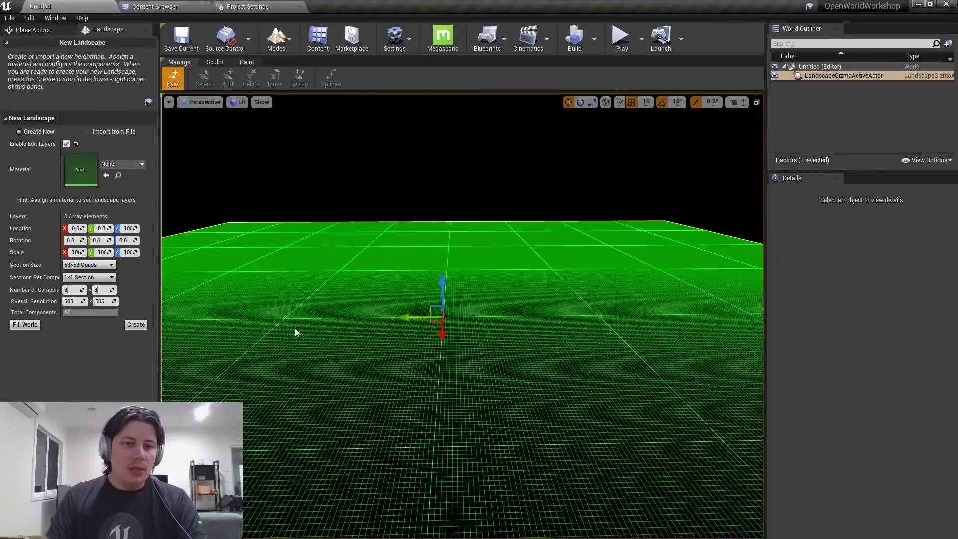
{"action": "left_click", "coordinate": [139, 327]}
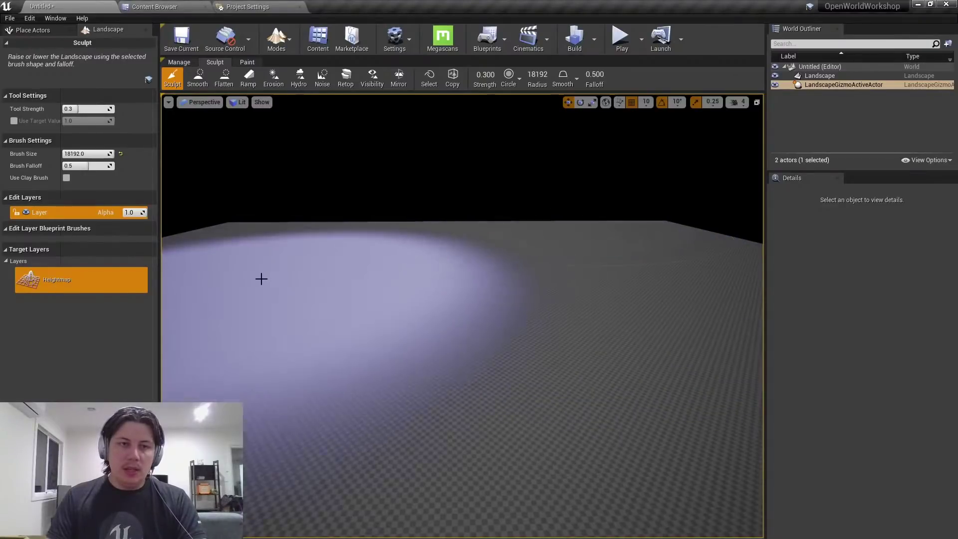
{"action": "key", "text": "bracketleft"}
{"action": "key", "text": "bracketleft"}
{"action": "key", "text": "bracketleft"}
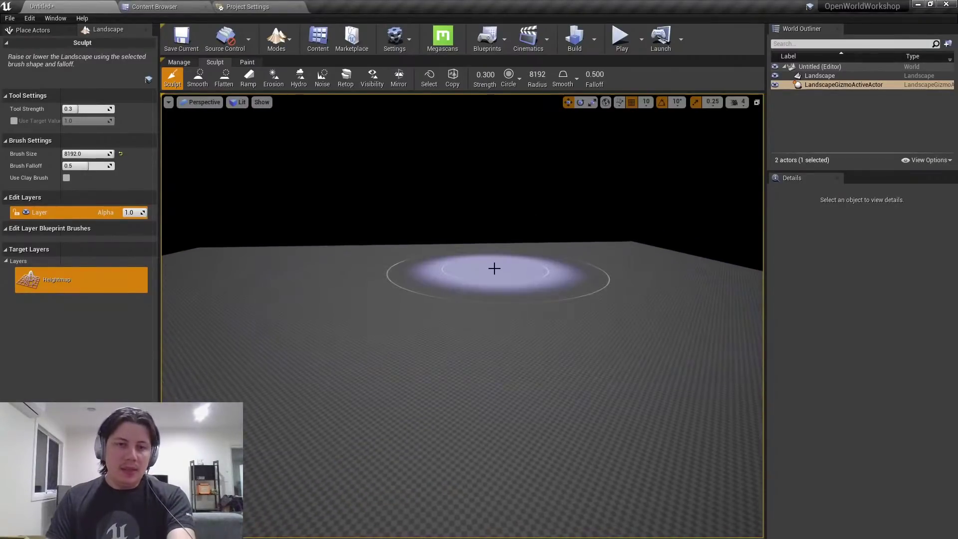
{"action": "key", "text": "bracketleft"}
Sculpt a row of low hills along the far edge of the landscape.
{"action": "mouse_move", "coordinate": [492, 281]}
{"action": "right_mouse_down"}
{"action": "mouse_move", "coordinate": [469, 287]}
{"action": "mouse_move", "coordinate": [467, 269]}
{"action": "mouse_move", "coordinate": [562, 278]}
{"action": "right_mouse_up"}
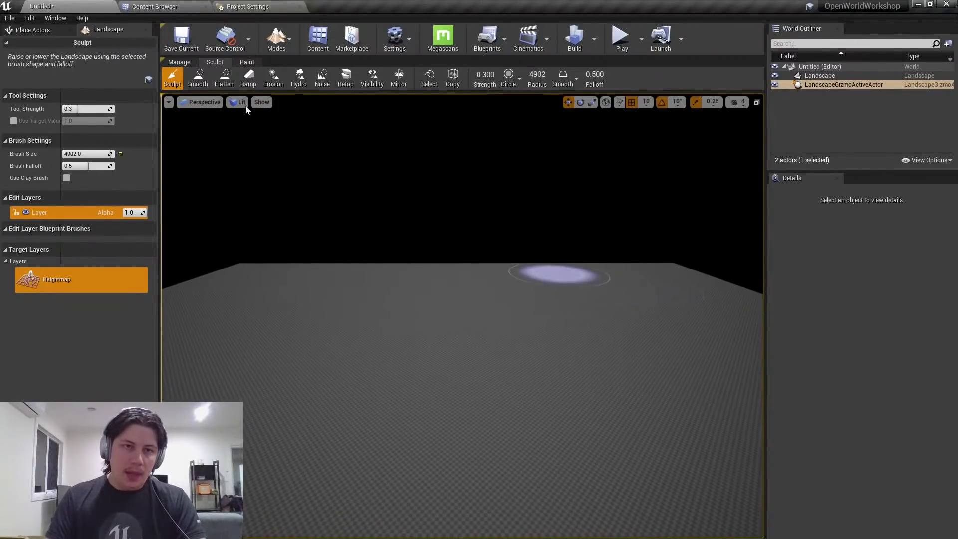
{"action": "mouse_move", "coordinate": [554, 275]}
{"action": "left_mouse_down"}
{"action": "mouse_move", "coordinate": [665, 269]}
{"action": "mouse_move", "coordinate": [611, 270]}
{"action": "left_mouse_up"}
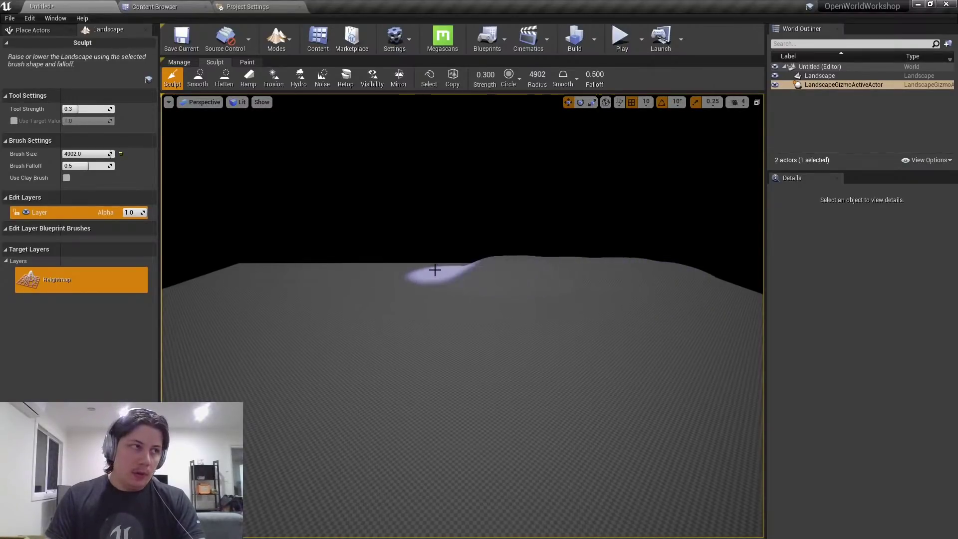
{"action": "mouse_move", "coordinate": [332, 268]}
{"action": "left_mouse_down"}
{"action": "mouse_move", "coordinate": [231, 273]}
{"action": "mouse_move", "coordinate": [502, 289]}
{"action": "left_mouse_up"}
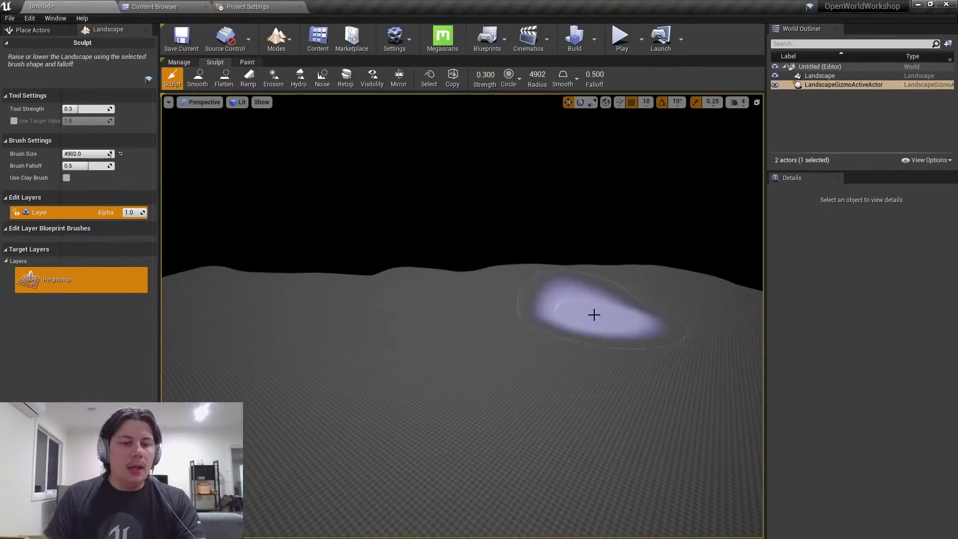
Show the landscape in Brush Wireframe view and sculpt more hills around the flat middle area.
{"action": "key", "text": "alt+2"}
{"action": "key", "text": "w"}
{"action": "mouse_move", "coordinate": [499, 299]}
{"action": "right_mouse_down"}
{"action": "mouse_move", "coordinate": [566, 329]}
{"action": "mouse_move", "coordinate": [541, 332]}
{"action": "mouse_move", "coordinate": [535, 299]}
{"action": "right_mouse_up"}
{"action": "scroll", "coordinate": [459, 241], "scroll_direction": "down", "scroll_amount": 3}
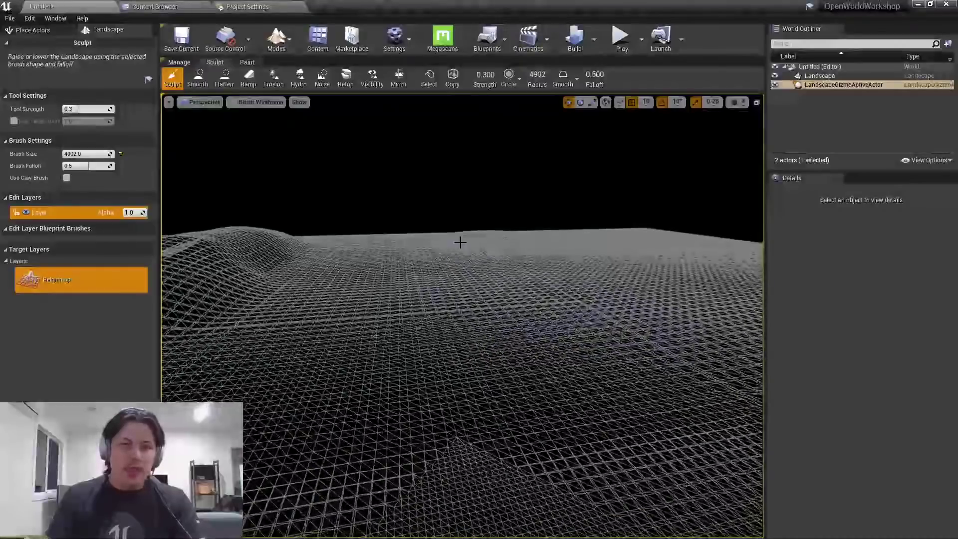
{"action": "mouse_move", "coordinate": [519, 240]}
{"action": "right_mouse_down"}
{"action": "mouse_move", "coordinate": [523, 262]}
{"action": "mouse_move", "coordinate": [541, 224]}
{"action": "right_mouse_up"}
{"action": "left_click_drag", "start_coordinate": [540, 224], "coordinate": [502, 229]}
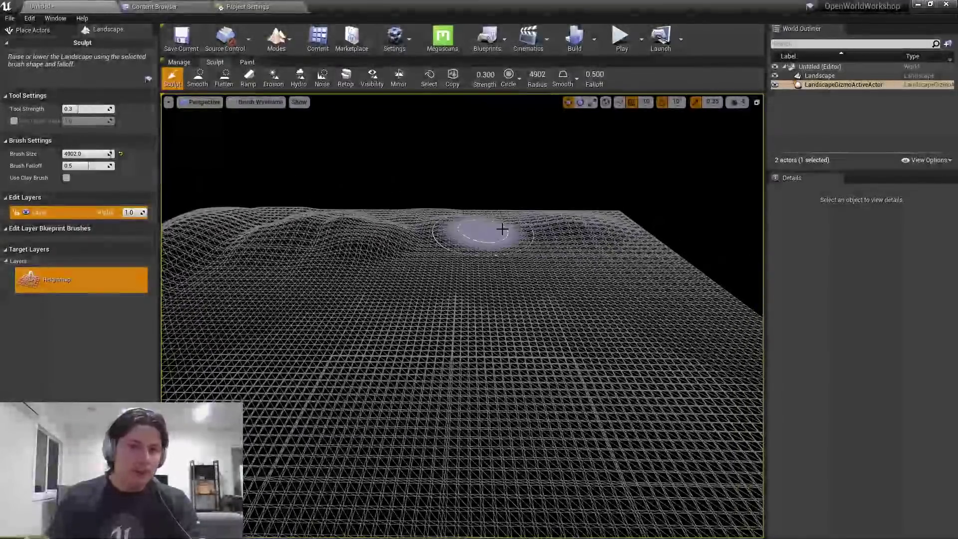
{"action": "right_click_drag", "start_coordinate": [503, 229], "coordinate": [519, 250]}
{"action": "left_click_drag", "start_coordinate": [594, 259], "coordinate": [597, 256]}
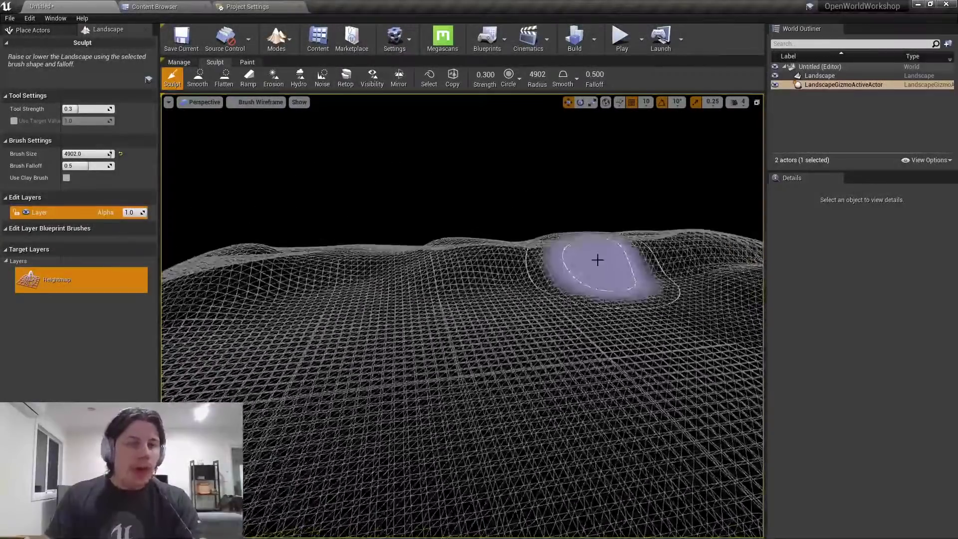
Compare the sculpted landscape in the Lit, Brush Wireframe and Unlit view modes.
{"action": "key", "text": "alt+4"}
{"action": "key", "text": "alt+3"}
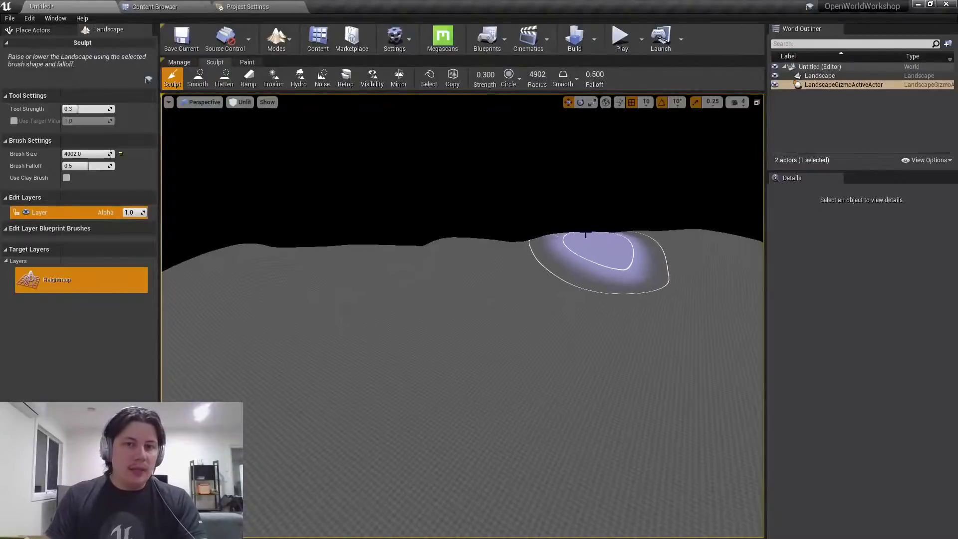
{"action": "key", "text": "alt+1"}
{"action": "key", "text": "alt+2"}
{"action": "key", "text": "alt+3"}
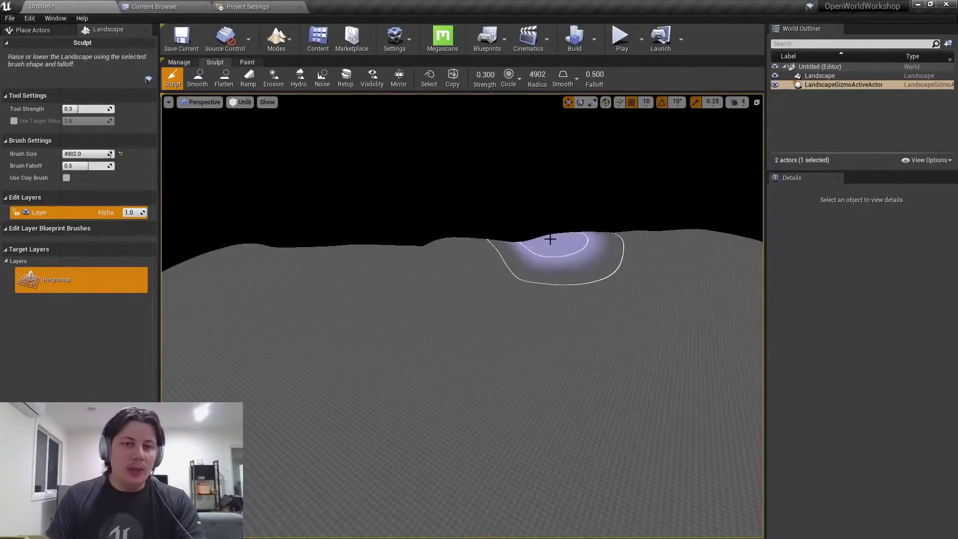
{"action": "right_click_drag", "start_coordinate": [520, 278], "coordinate": [519, 276]}
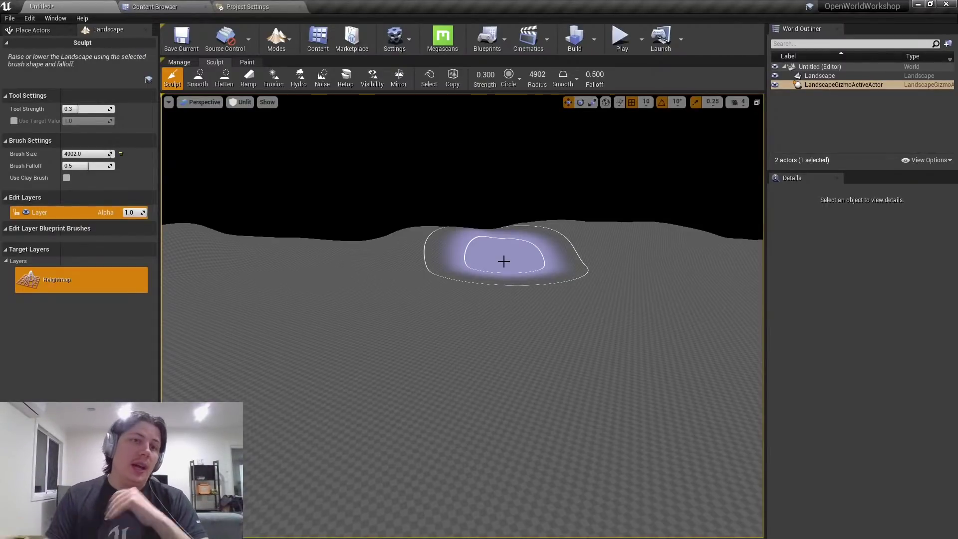
Place a Directional Light in the middle of the landscape and switch the viewport to Lit view.
{"action": "key", "text": "shift+1"}
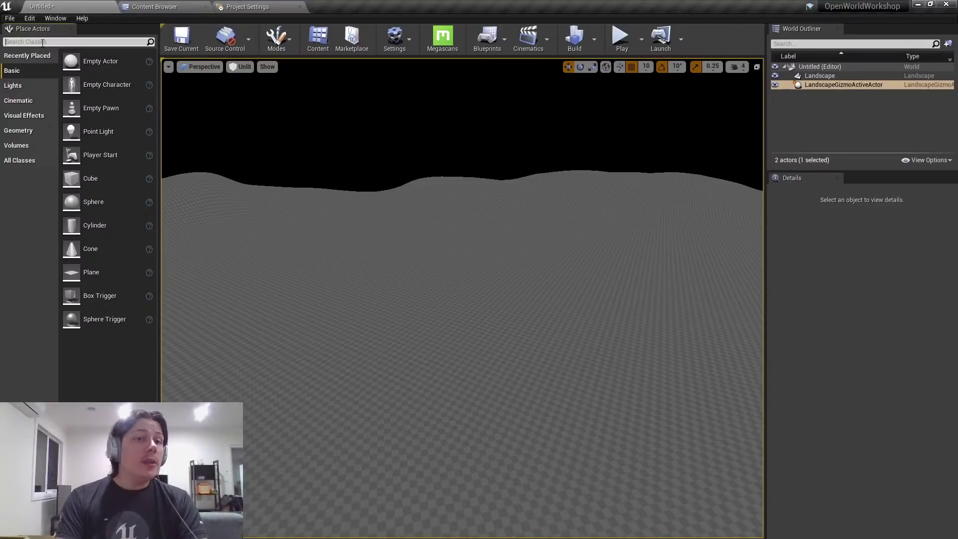
{"action": "type", "text": "dire"}
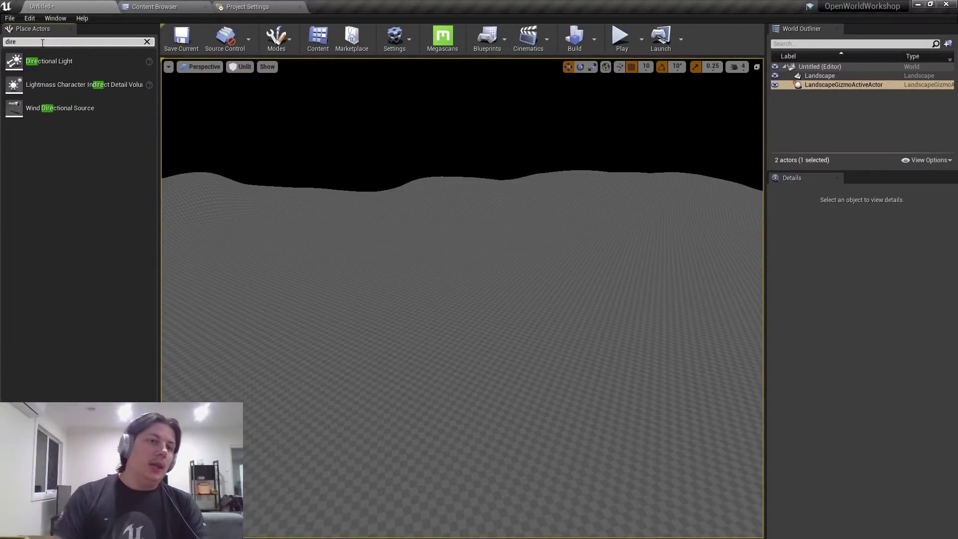
{"action": "left_click_drag", "start_coordinate": [62, 61], "coordinate": [480, 288]}
{"action": "key", "text": "alt+4"}
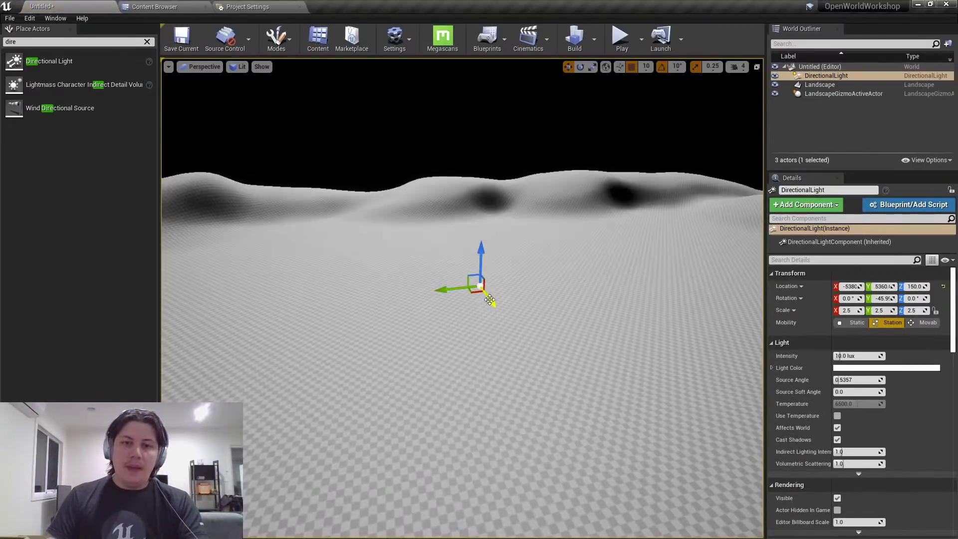
{"action": "mouse_move", "coordinate": [480, 288]}
{"action": "right_mouse_down"}
{"action": "mouse_move", "coordinate": [476, 259]}
{"action": "mouse_move", "coordinate": [466, 290]}
{"action": "mouse_move", "coordinate": [431, 305]}
{"action": "mouse_move", "coordinate": [447, 274]}
{"action": "right_mouse_up"}
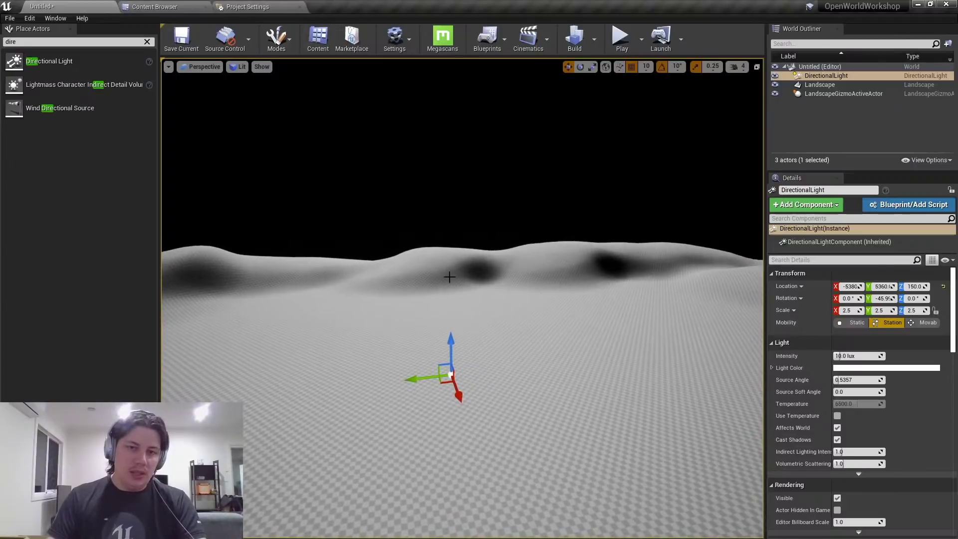
Resume landscape sculpting to raise hills on both sides of the flat area, and return to actor placement mode.
{"action": "key", "text": "shift+2"}
{"action": "right_click_drag", "start_coordinate": [495, 293], "coordinate": [447, 316]}
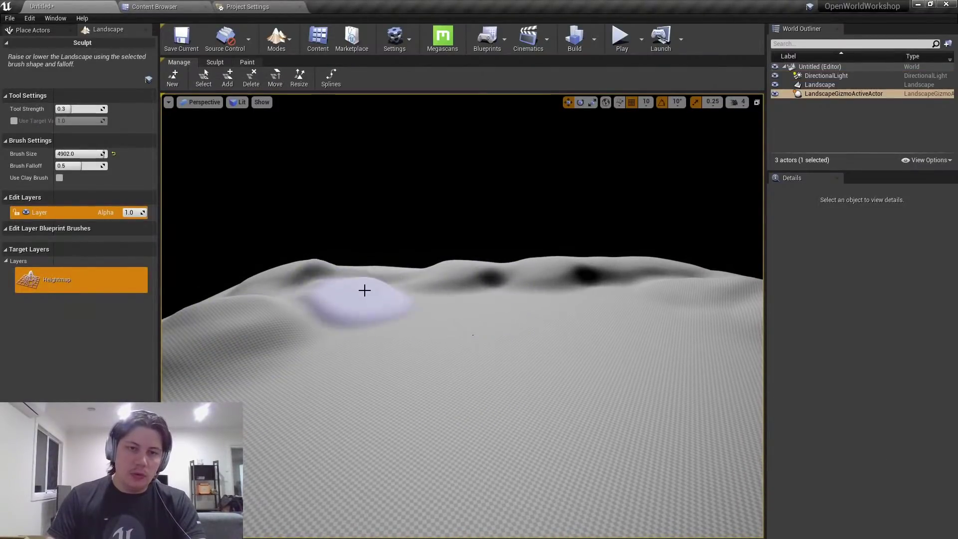
{"action": "mouse_move", "coordinate": [364, 286]}
{"action": "right_mouse_down"}
{"action": "mouse_move", "coordinate": [478, 269]}
{"action": "mouse_move", "coordinate": [340, 274]}
{"action": "right_mouse_up"}
{"action": "key", "text": "shift+1"}
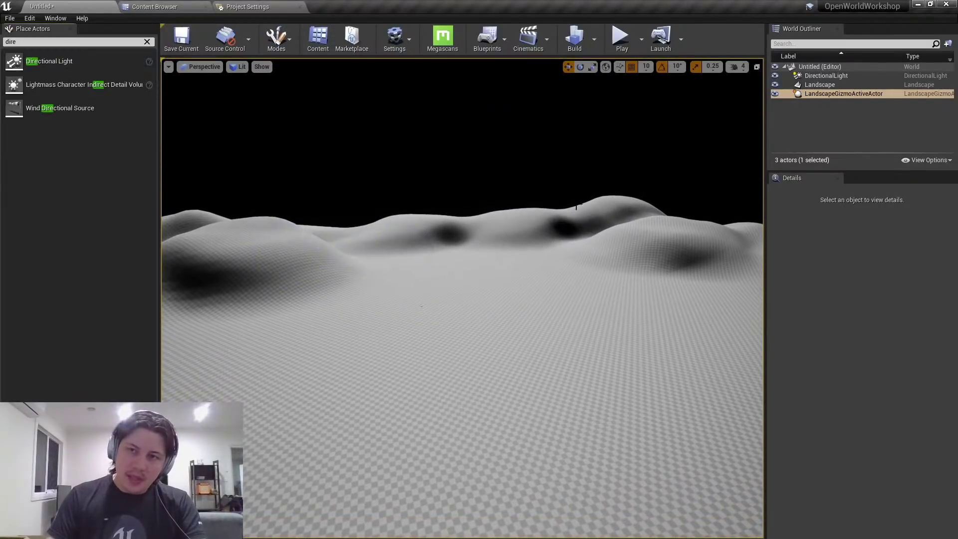
Rename the directional light as Sun.
{"action": "left_click", "coordinate": [847, 76]}
{"action": "mouse_move", "coordinate": [753, 137]}
{"action": "right_mouse_down"}
{"action": "mouse_move", "coordinate": [708, 138]}
{"action": "mouse_move", "coordinate": [753, 137]}
{"action": "right_mouse_up"}
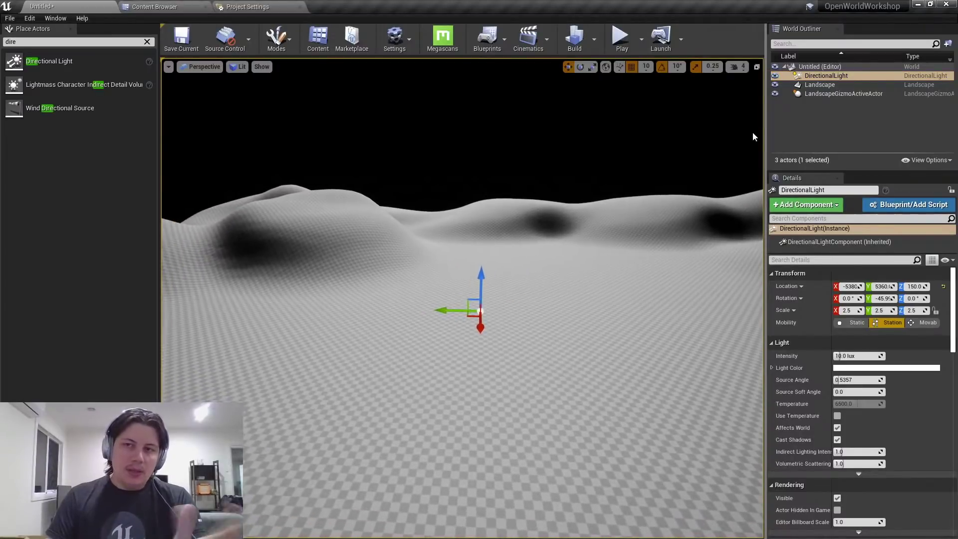
{"action": "left_click", "coordinate": [836, 78]}
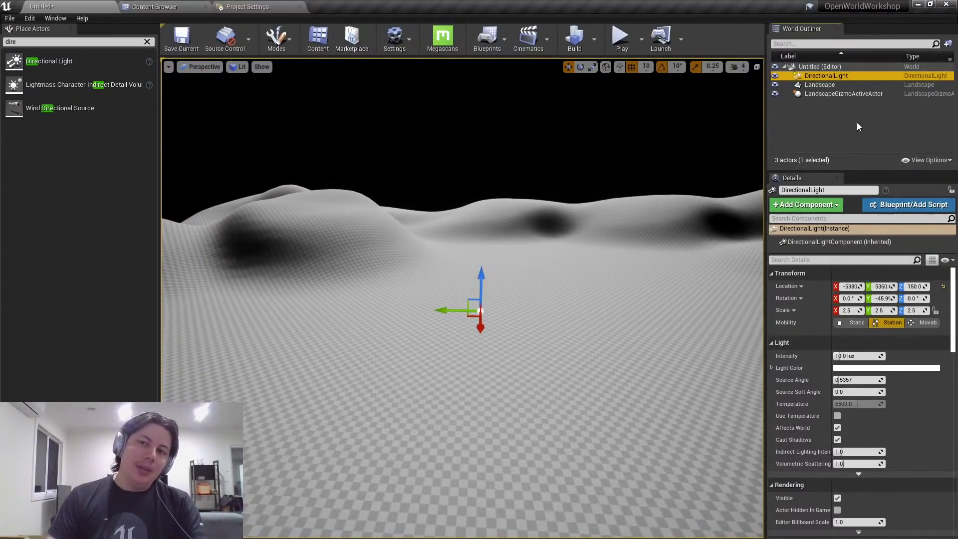
{"action": "key", "text": "F2"}
{"action": "type", "text": "Sun"}
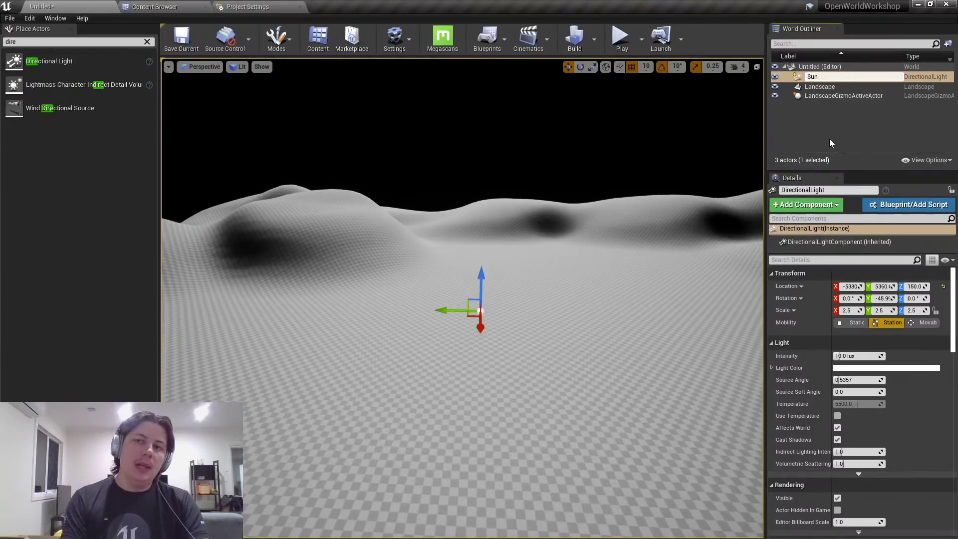
{"action": "key", "text": "Return"}
{"action": "left_click", "coordinate": [864, 137]}
{"action": "left_click", "coordinate": [818, 94]}
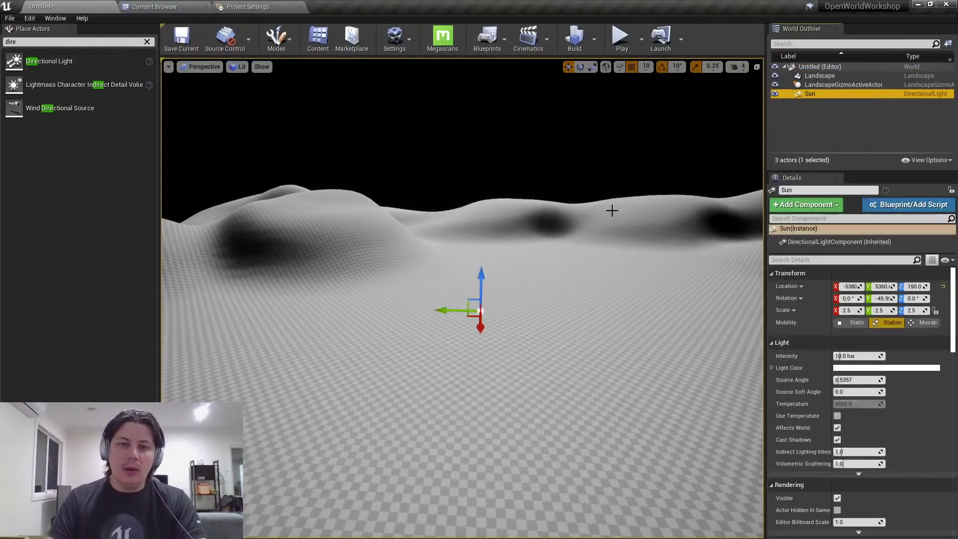
Find the Sky Atmosphere actor and place it on the landscape near the Sun light.
{"action": "key", "text": "f"}
{"action": "mouse_move", "coordinate": [462, 297]}
{"action": "right_mouse_down"}
{"action": "mouse_move", "coordinate": [504, 314]}
{"action": "mouse_move", "coordinate": [504, 389]}
{"action": "mouse_move", "coordinate": [499, 339]}
{"action": "mouse_move", "coordinate": [459, 220]}
{"action": "mouse_move", "coordinate": [464, 287]}
{"action": "right_mouse_up"}
{"action": "left_click", "coordinate": [33, 42]}
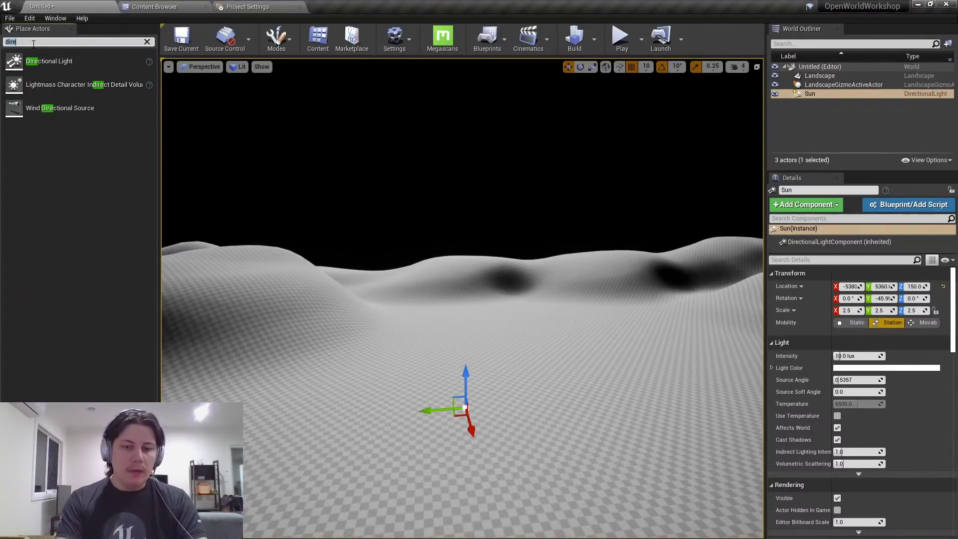
{"action": "type", "text": "sky"}
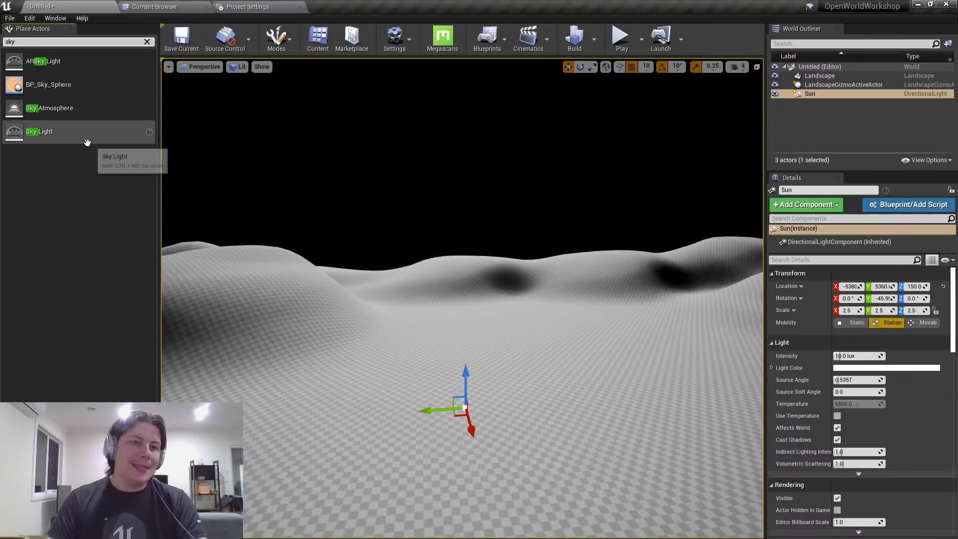
{"action": "left_click_drag", "start_coordinate": [95, 115], "coordinate": [459, 337]}
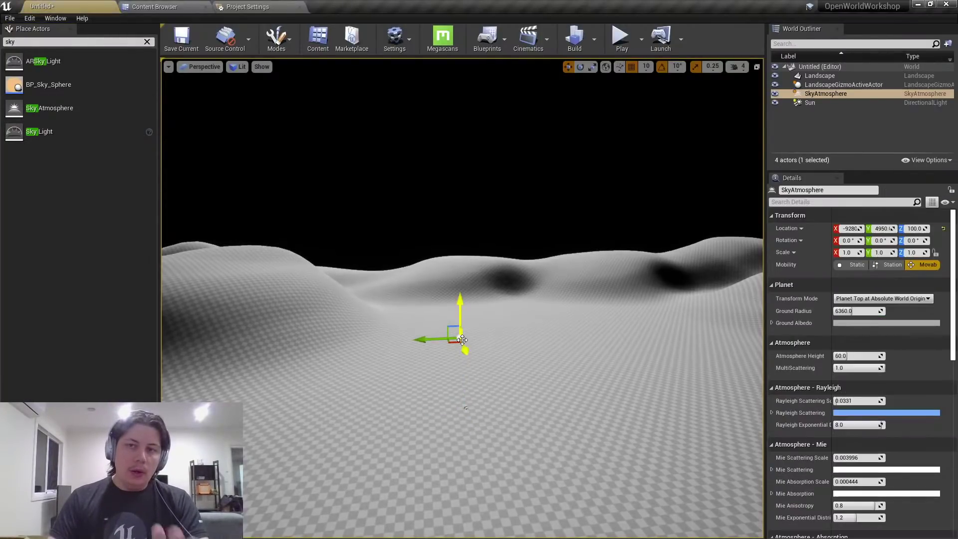
{"action": "left_click", "coordinate": [865, 129]}
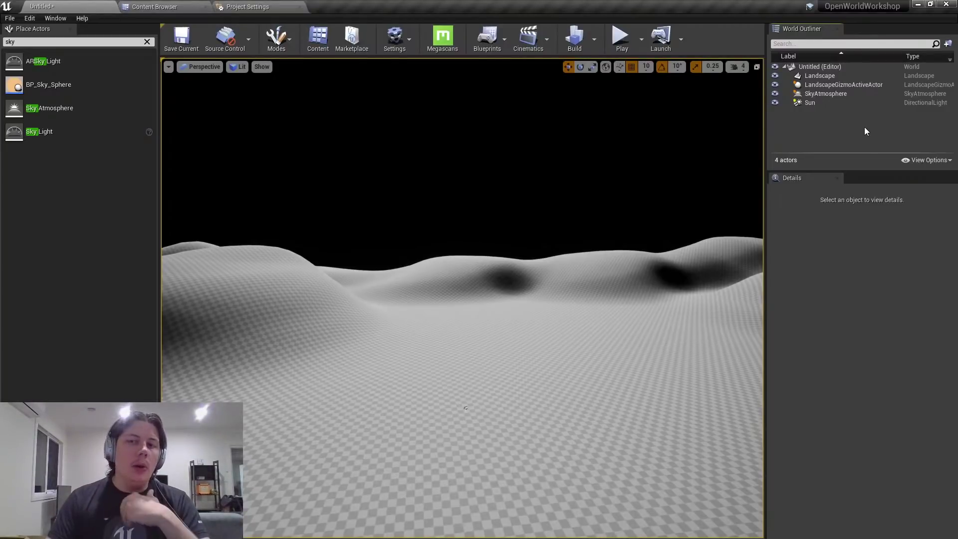
Enable Atmosphere / Fog Sun Light on the Sun directional light.
{"action": "left_click", "coordinate": [843, 104]}
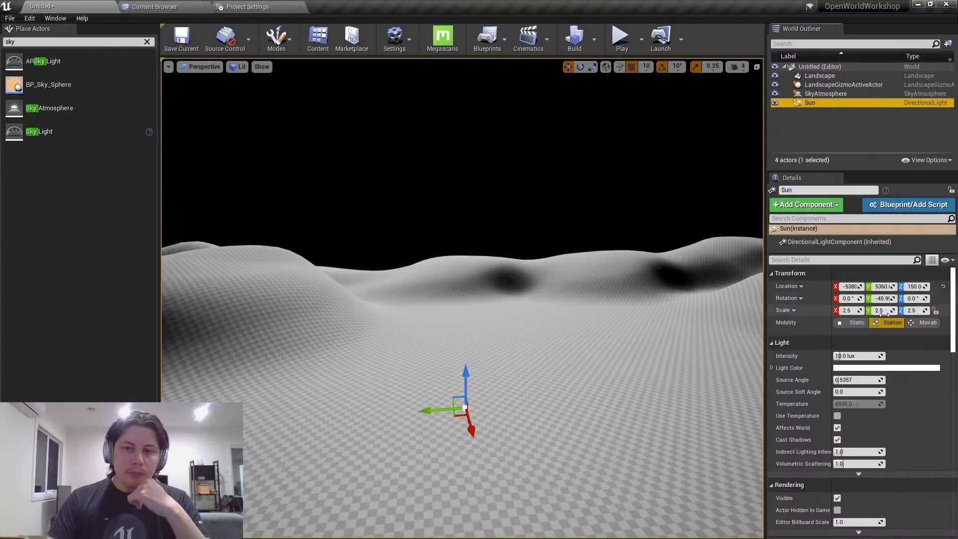
{"action": "left_click", "coordinate": [799, 260]}
{"action": "type", "text": "sun"}
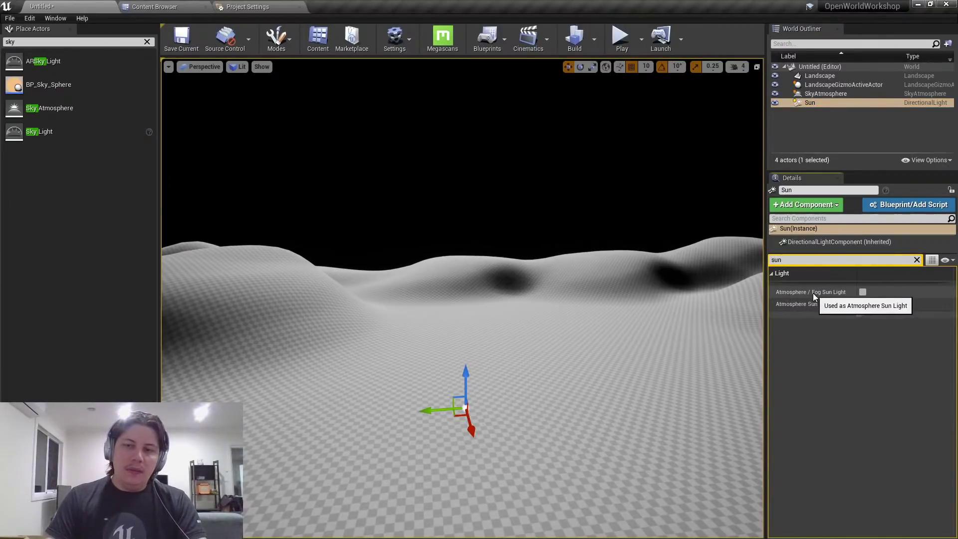
{"action": "left_click", "coordinate": [862, 292]}
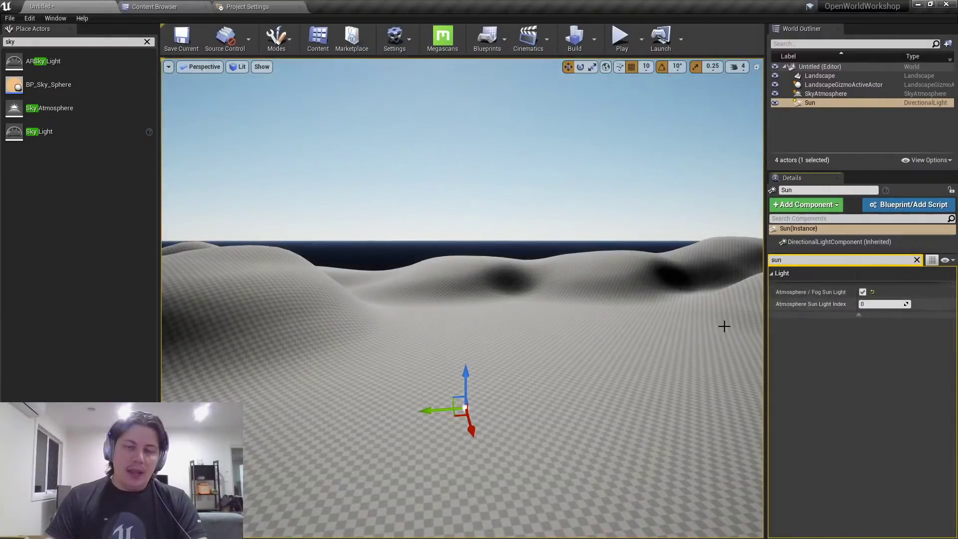
Examine the sun disc and atmospheric sky above the hills from several angles, and check the light's Atmosphere / Fog Sun Light option.
{"action": "mouse_move", "coordinate": [659, 342]}
{"action": "right_mouse_down"}
{"action": "mouse_move", "coordinate": [653, 279]}
{"action": "mouse_move", "coordinate": [655, 349]}
{"action": "mouse_move", "coordinate": [661, 343]}
{"action": "right_mouse_up"}
{"action": "key", "text": "s"}
{"action": "key", "text": "w"}
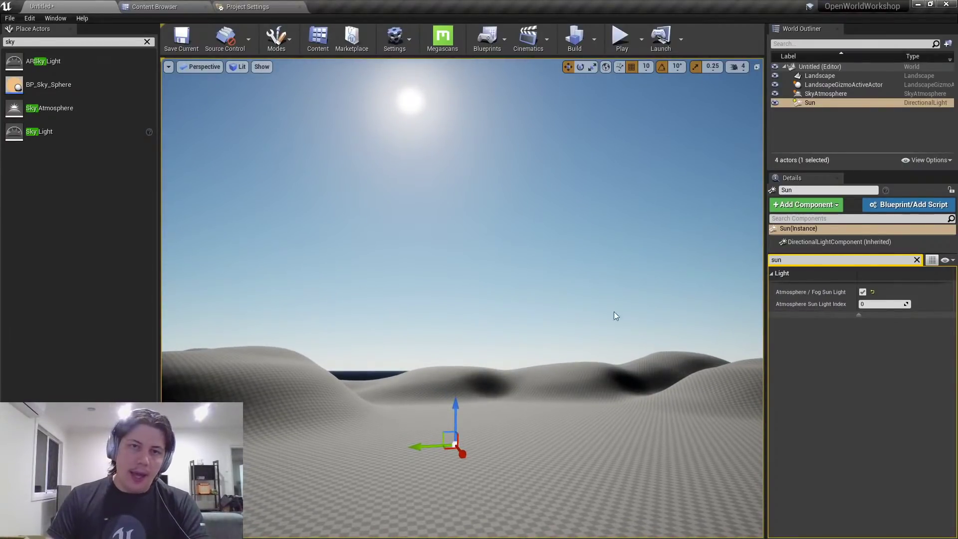
{"action": "right_click_drag", "start_coordinate": [508, 332], "coordinate": [505, 336]}
{"action": "left_click_drag", "start_coordinate": [483, 408], "coordinate": [479, 462]}
{"action": "key", "text": "w"}
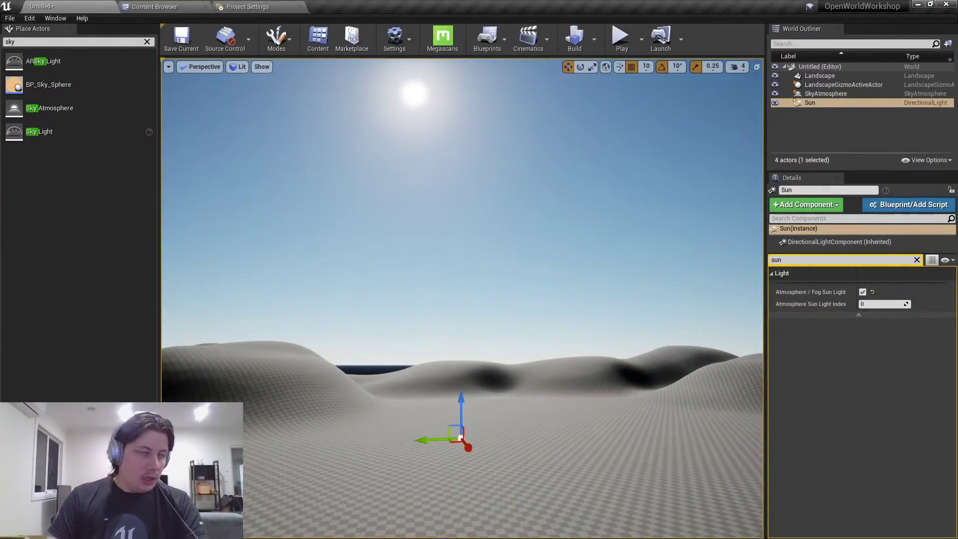
{"action": "right_click_drag", "start_coordinate": [501, 355], "coordinate": [529, 316]}
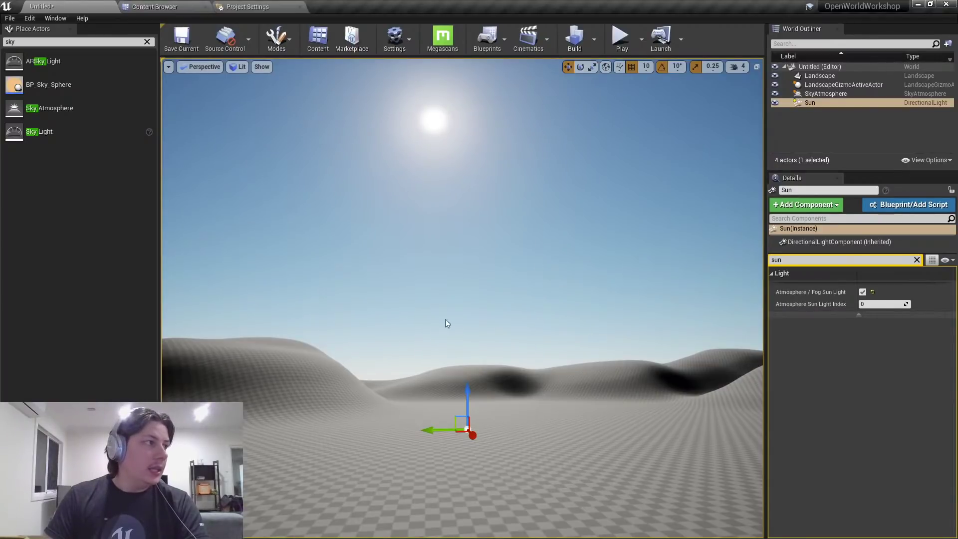
{"action": "right_click_drag", "start_coordinate": [518, 277], "coordinate": [514, 292]}
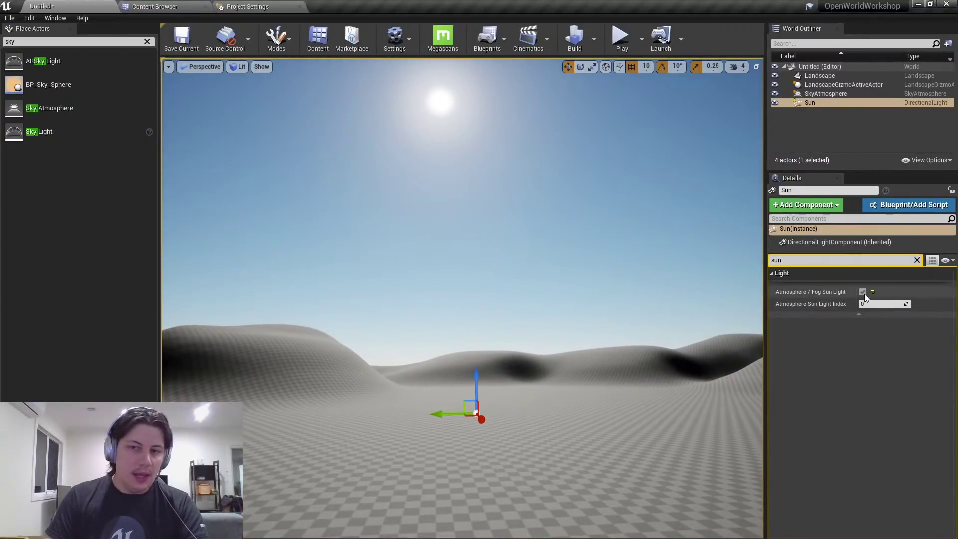
{"action": "left_click", "coordinate": [863, 292]}
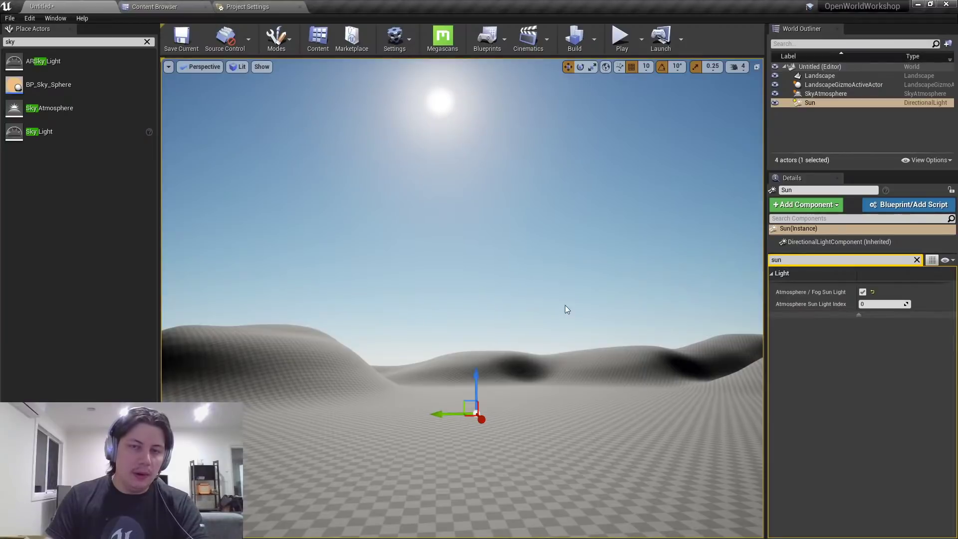
Sweep the Sun light between high daylight, below the horizon and low above the hills to preview how the sky changes.
{"action": "right_click_drag", "start_coordinate": [565, 305], "coordinate": [573, 297]}
{"action": "key", "text": "ctrl+l"}
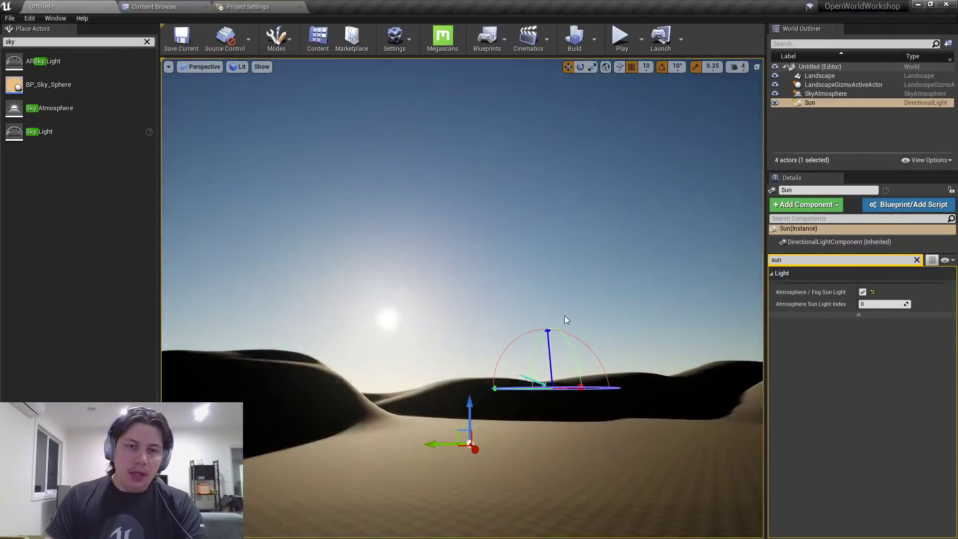
{"action": "key", "text": "ctrl+l"}
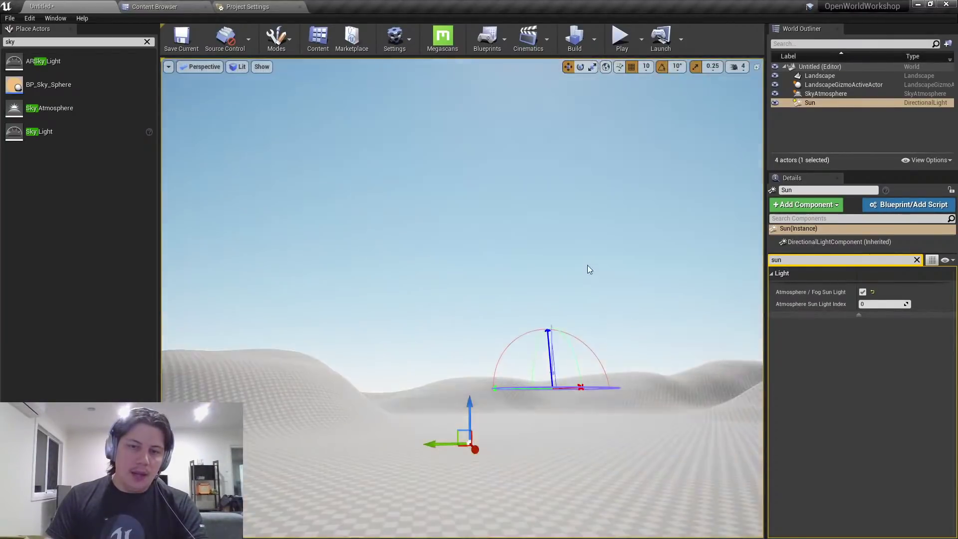
{"action": "key", "text": "ctrl+l"}
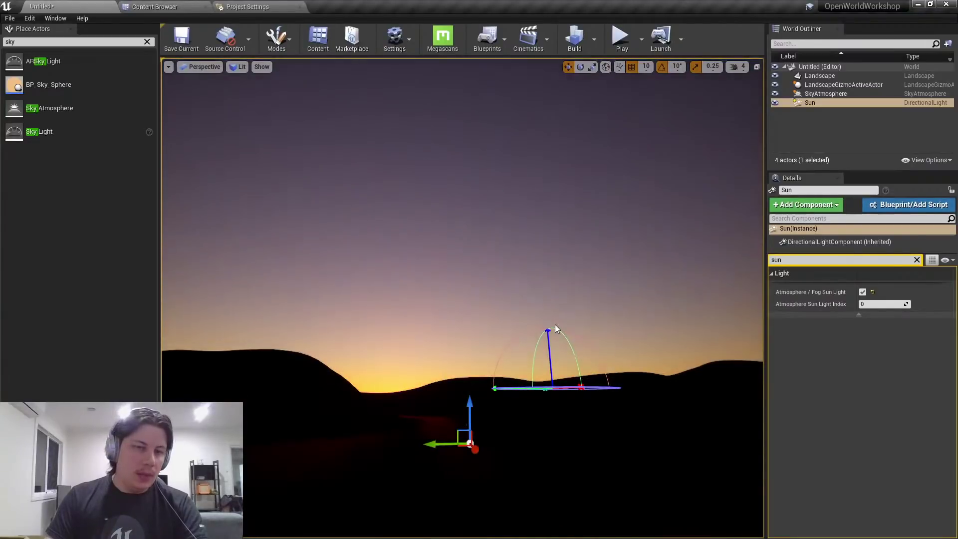
{"action": "key", "text": "ctrl+l"}
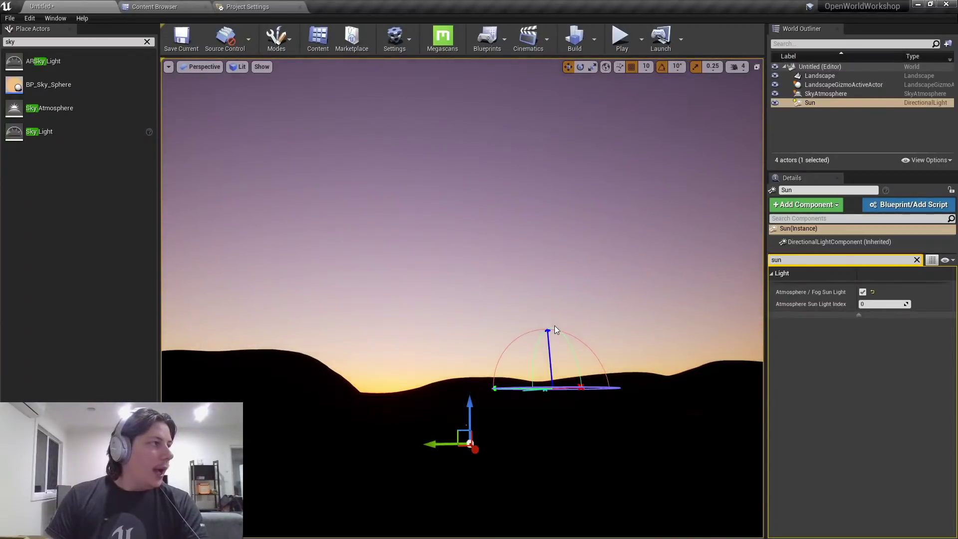
{"action": "key", "text": "ctrl+l"}
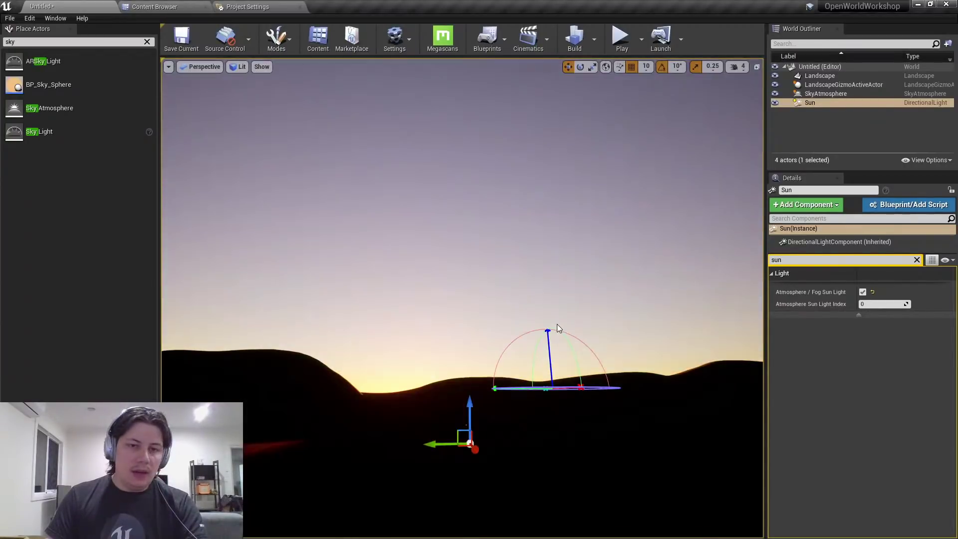
{"action": "key", "text": "ctrl+l"}
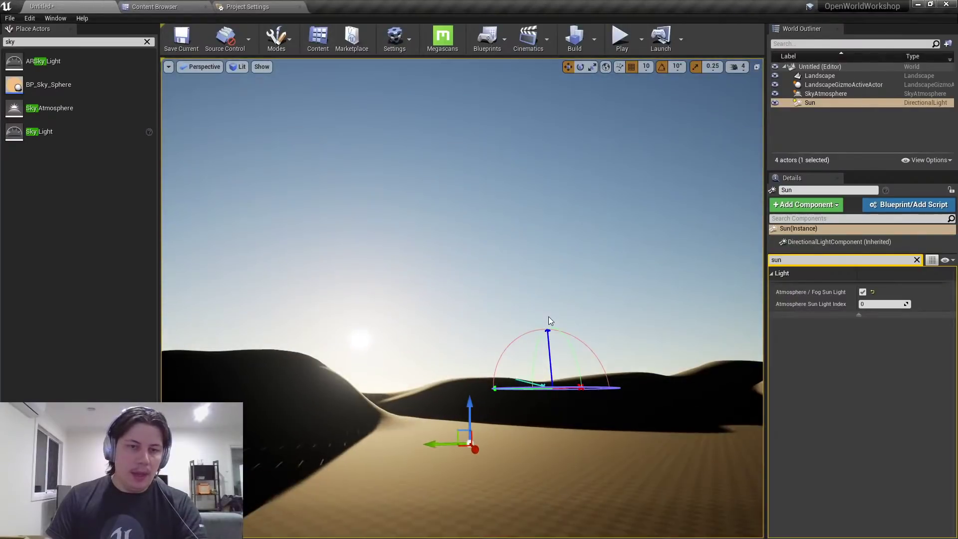
Clear the Sun light's details filter and set its mobility to Movable.
{"action": "right_click_drag", "start_coordinate": [549, 316], "coordinate": [583, 354]}
{"action": "key", "text": "e"}
{"action": "key", "text": "r"}
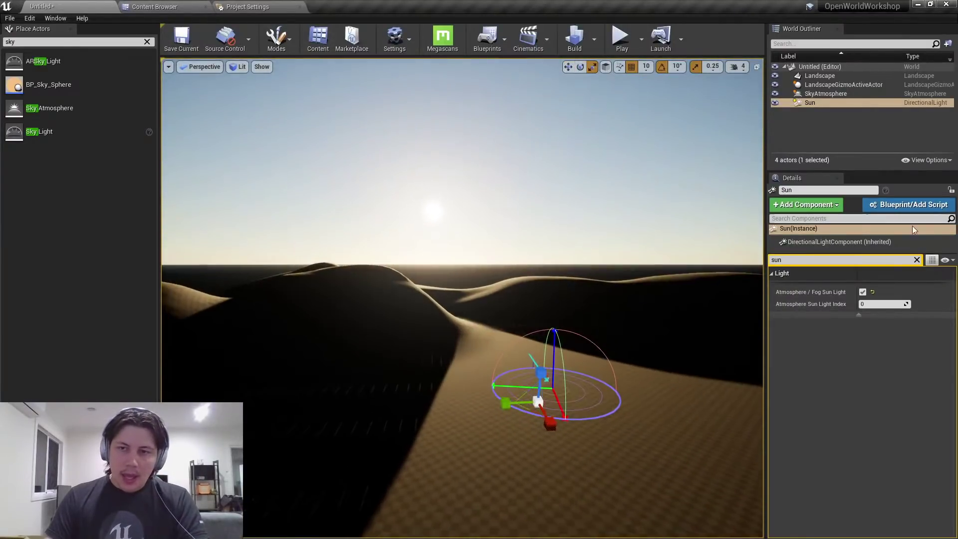
{"action": "left_click", "coordinate": [916, 260]}
{"action": "right_click_drag", "start_coordinate": [548, 324], "coordinate": [549, 312]}
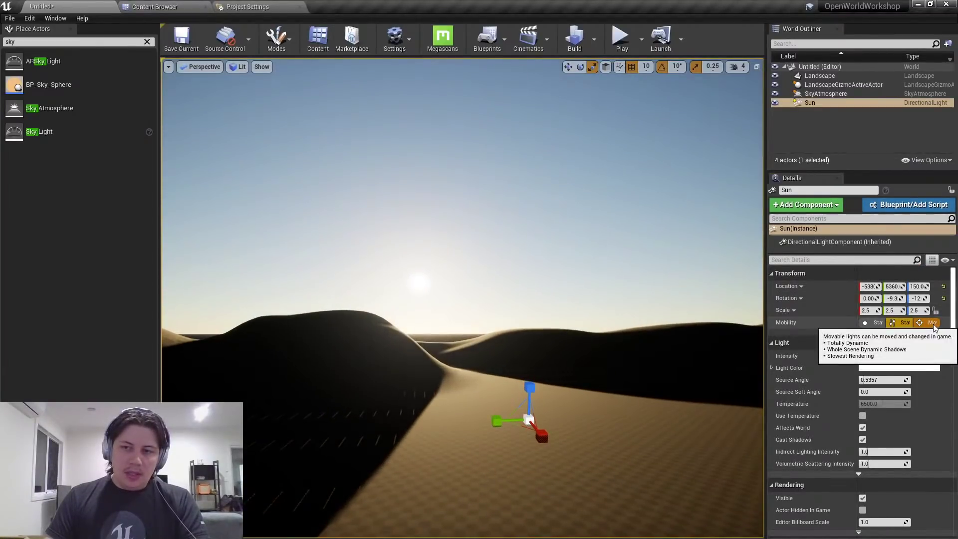
{"action": "left_click_drag", "start_coordinate": [856, 311], "coordinate": [836, 311]}
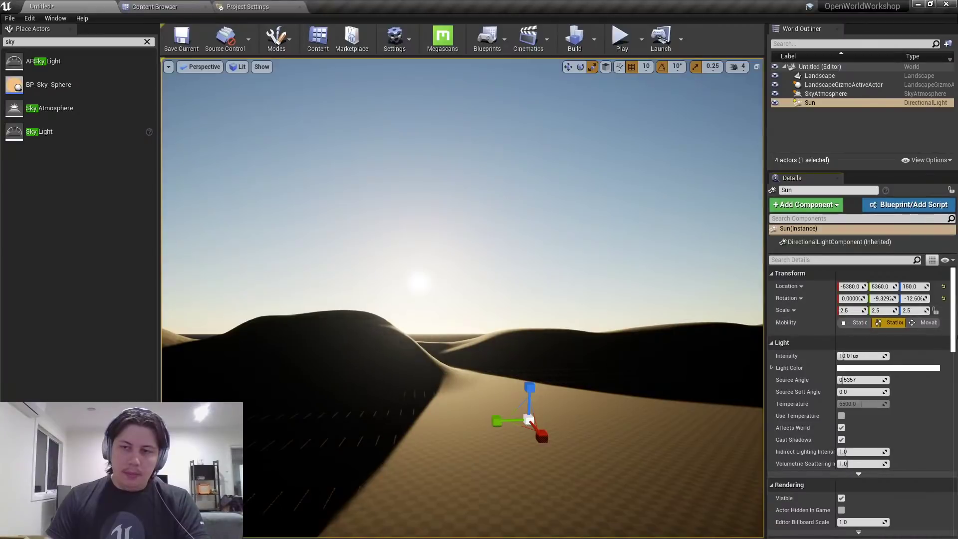
{"action": "left_click", "coordinate": [927, 322]}
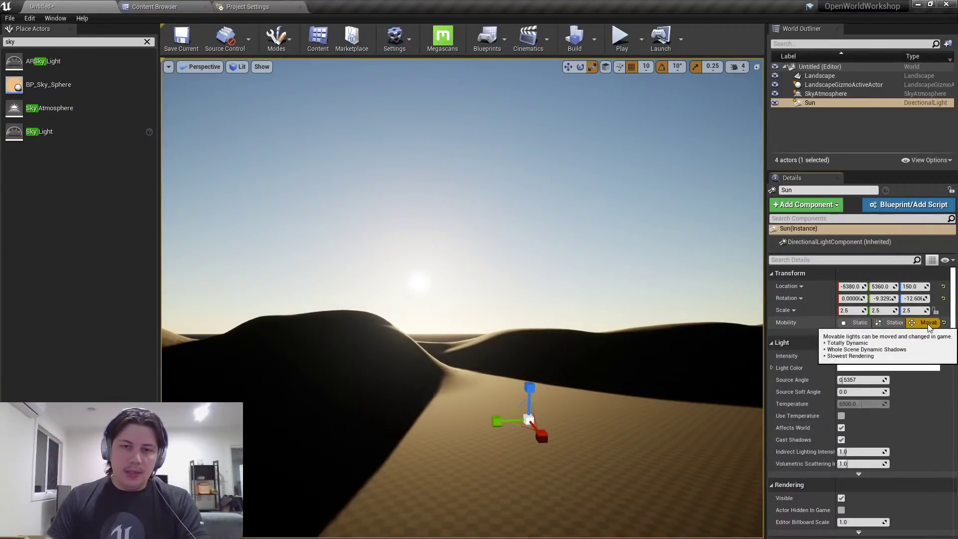
Rotate the Sun light higher above the dunes, to a pitch of about -31.7° and a yaw of about -12.6°.
{"action": "right_click_drag", "start_coordinate": [499, 299], "coordinate": [567, 287]}
{"action": "key", "text": "d"}
{"action": "key", "text": "w"}
{"action": "key", "text": "w"}
{"action": "key", "text": "e"}
{"action": "key", "text": "q"}
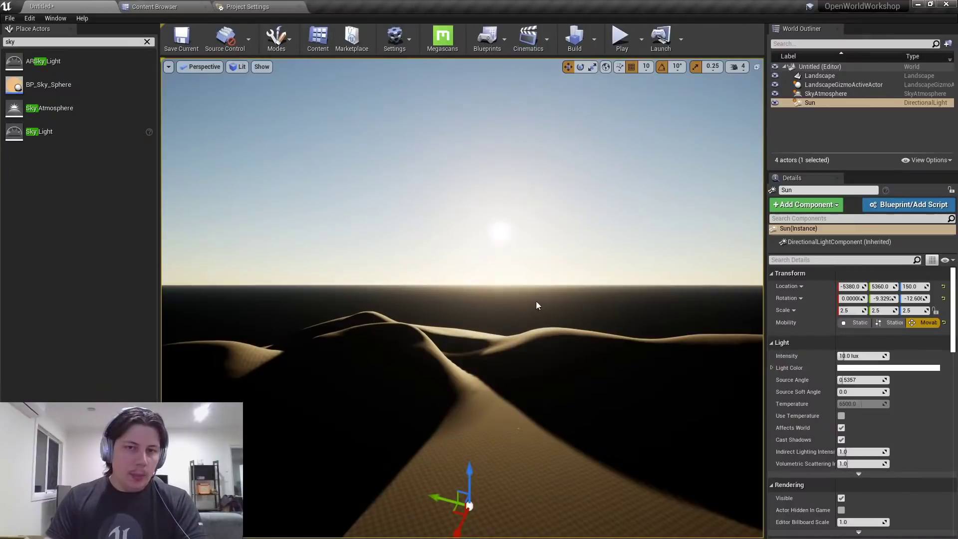
{"action": "key", "text": "ctrl+l"}
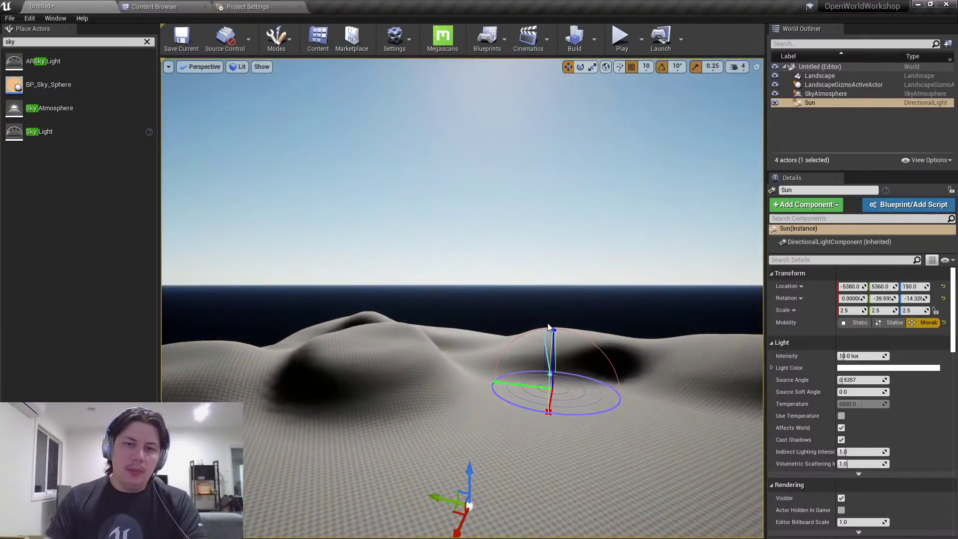
{"action": "key", "text": "ctrl+l"}
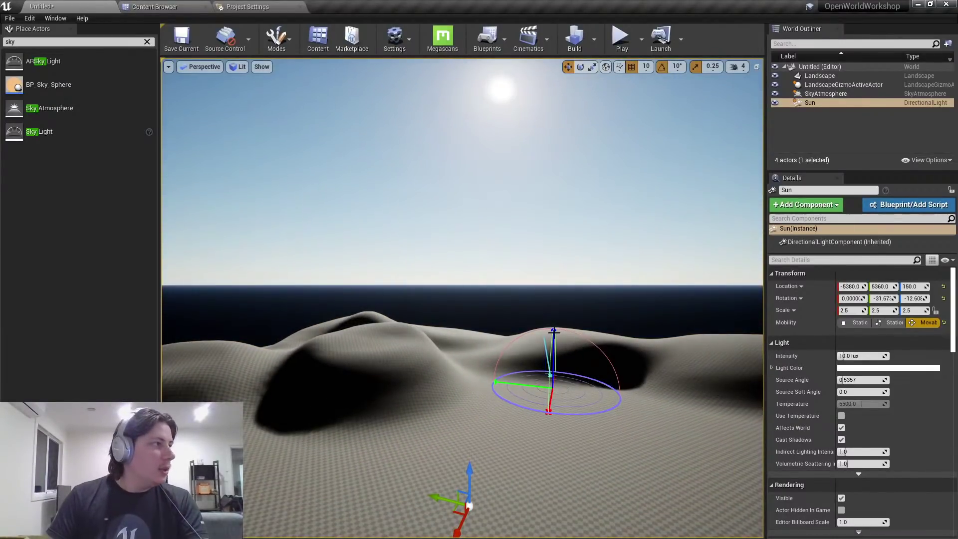
{"action": "right_click_drag", "start_coordinate": [553, 332], "coordinate": [573, 319]}
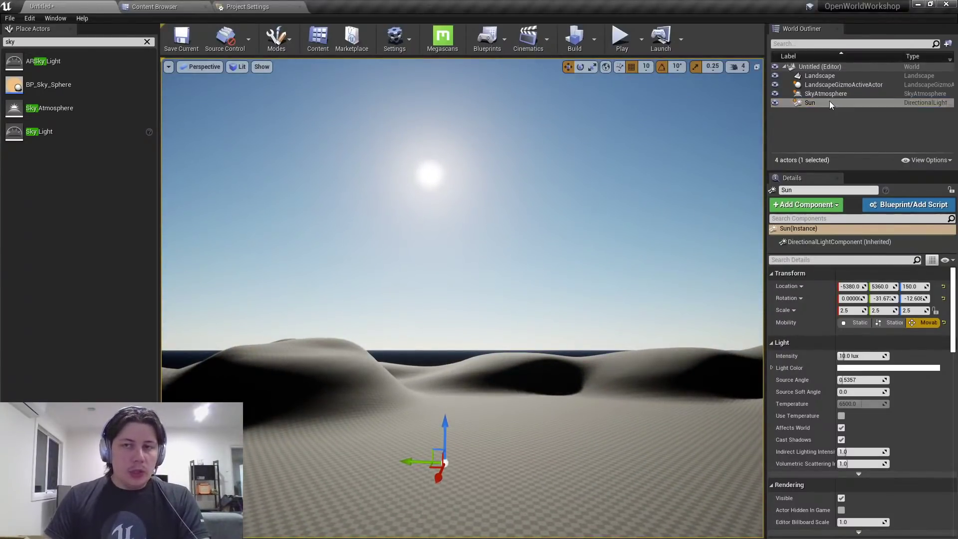
Select the SkyAtmosphere actor and review its planet, atmosphere, Rayleigh and Mie settings.
{"action": "left_click", "coordinate": [828, 103]}
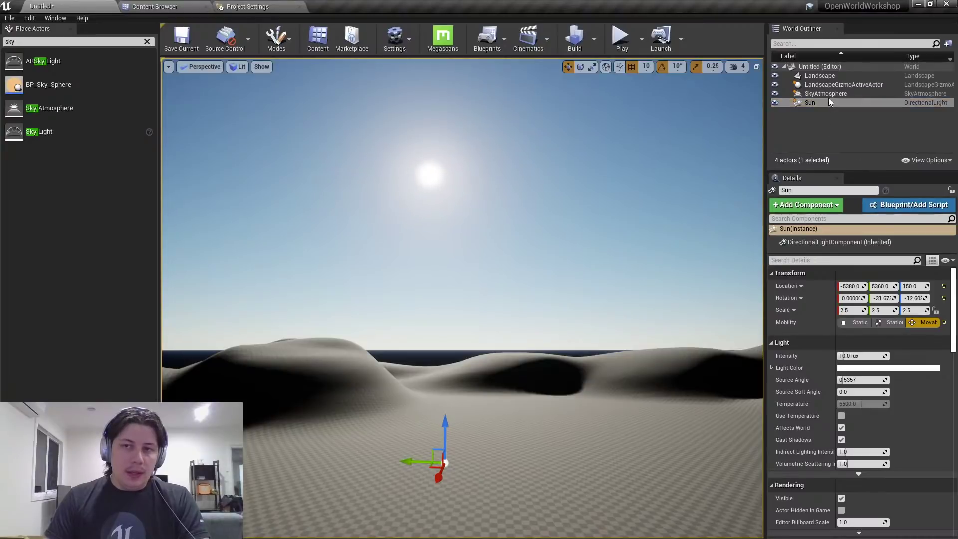
{"action": "left_click", "coordinate": [826, 94]}
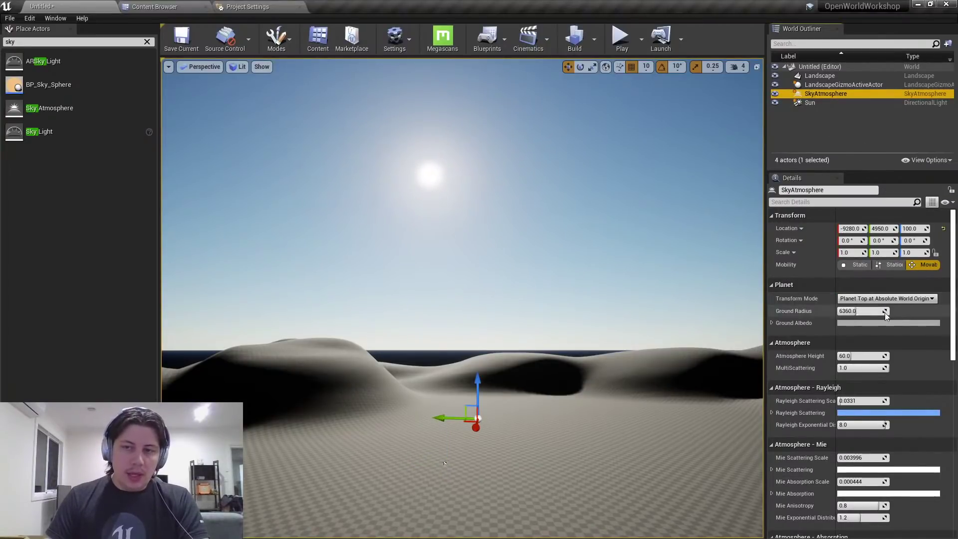
{"action": "right_click_drag", "start_coordinate": [754, 319], "coordinate": [477, 501]}
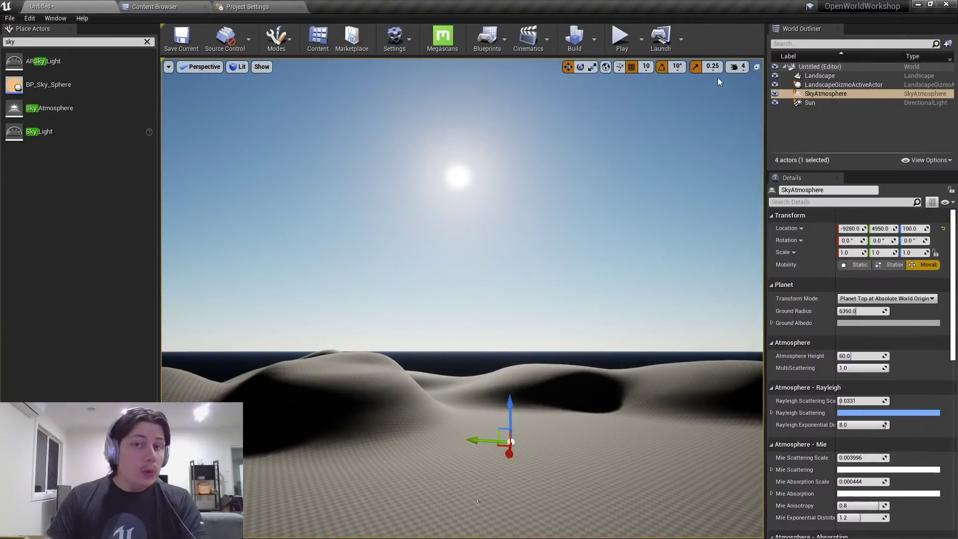
Raise the camera speed to 8 with a scalar of 128 and view the planet's atmosphere from space.
{"action": "left_click", "coordinate": [736, 67]}
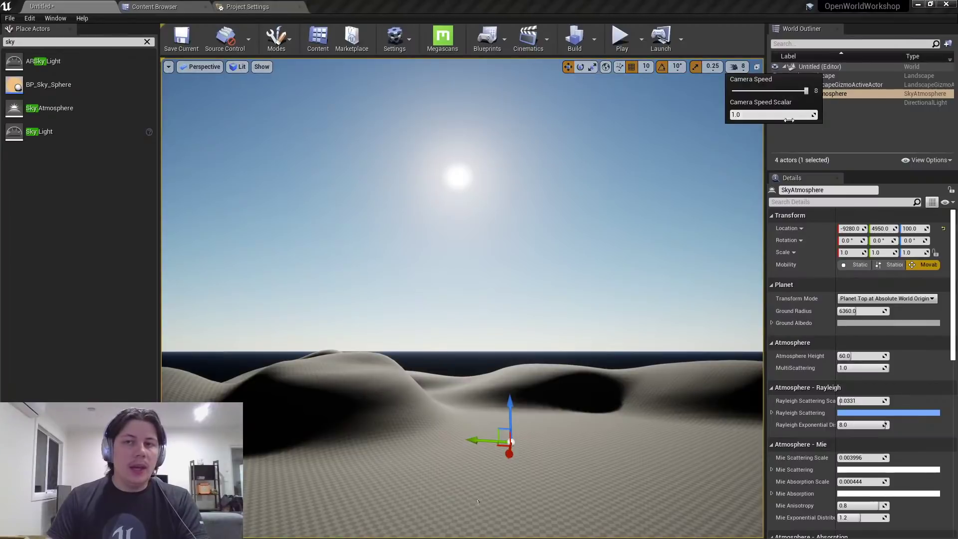
{"action": "right_click_drag", "start_coordinate": [616, 218], "coordinate": [748, 93]}
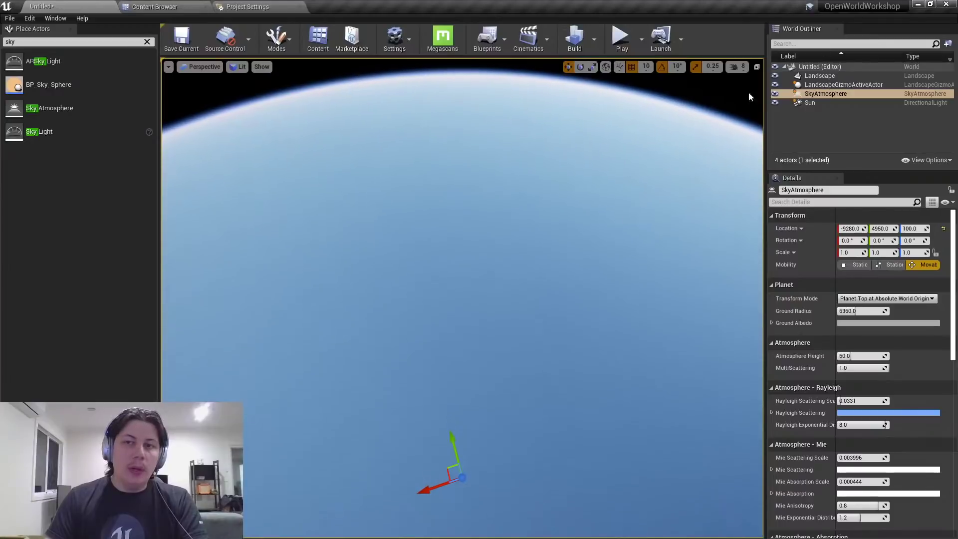
{"action": "left_click", "coordinate": [846, 100]}
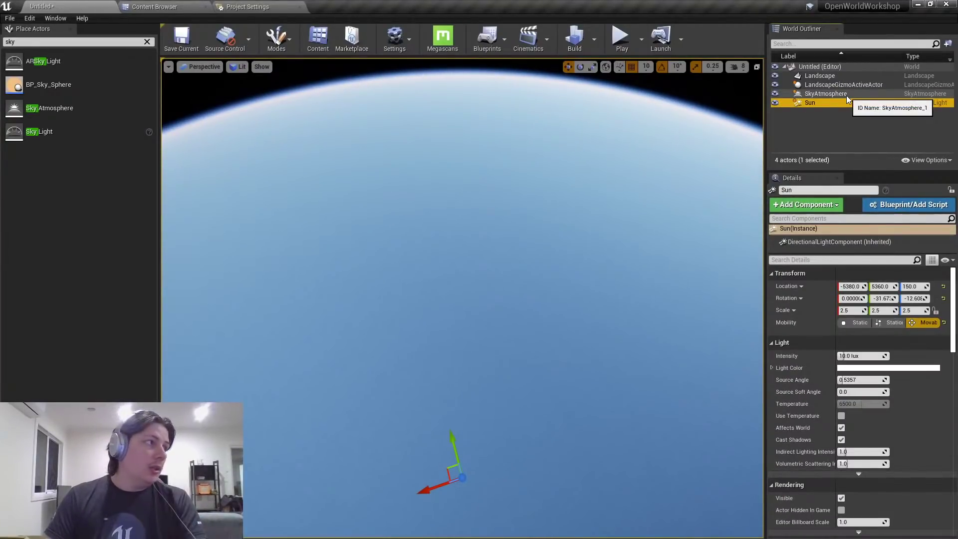
{"action": "right_click_drag", "start_coordinate": [702, 136], "coordinate": [722, 122]}
{"action": "left_click", "coordinate": [858, 94]}
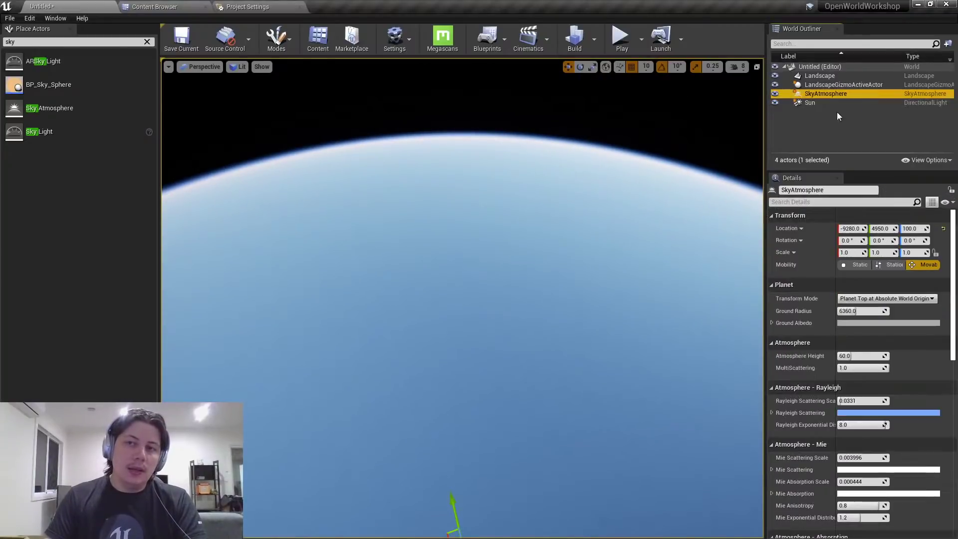
Return the view to the Sun light on the landscape and set the camera speed to 4 with a scalar of 1.0.
{"action": "double_click", "coordinate": [818, 102]}
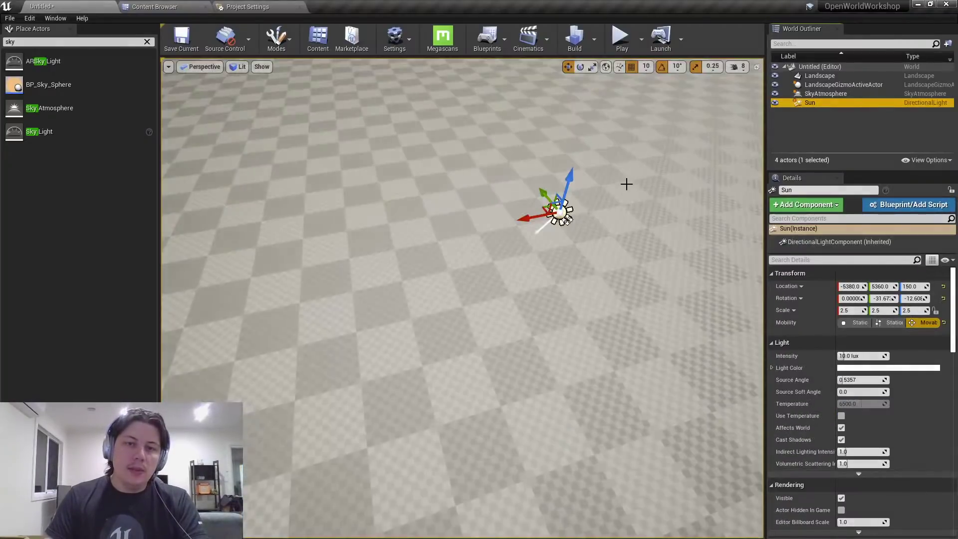
{"action": "right_click_drag", "start_coordinate": [626, 183], "coordinate": [627, 159]}
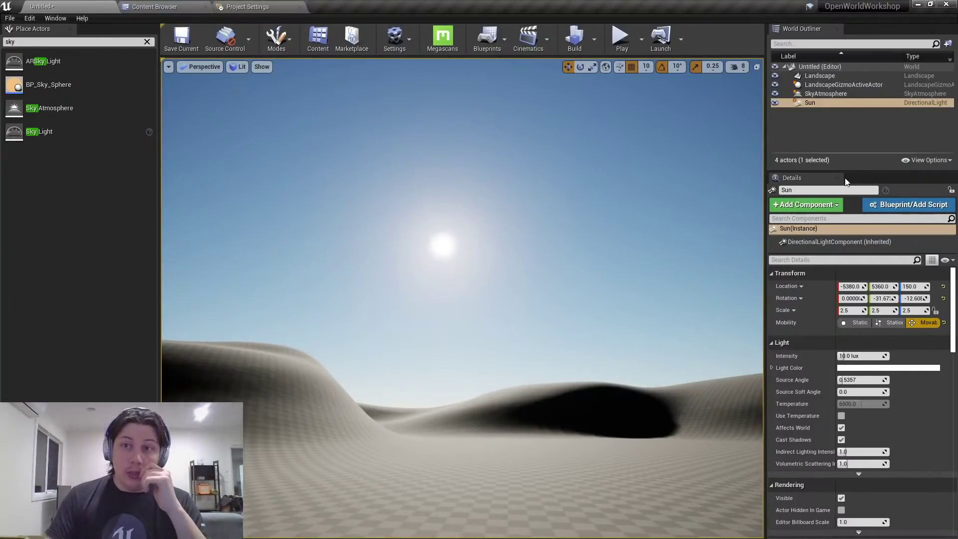
{"action": "left_click", "coordinate": [742, 68]}
{"action": "left_click_drag", "start_coordinate": [764, 91], "coordinate": [755, 92]}
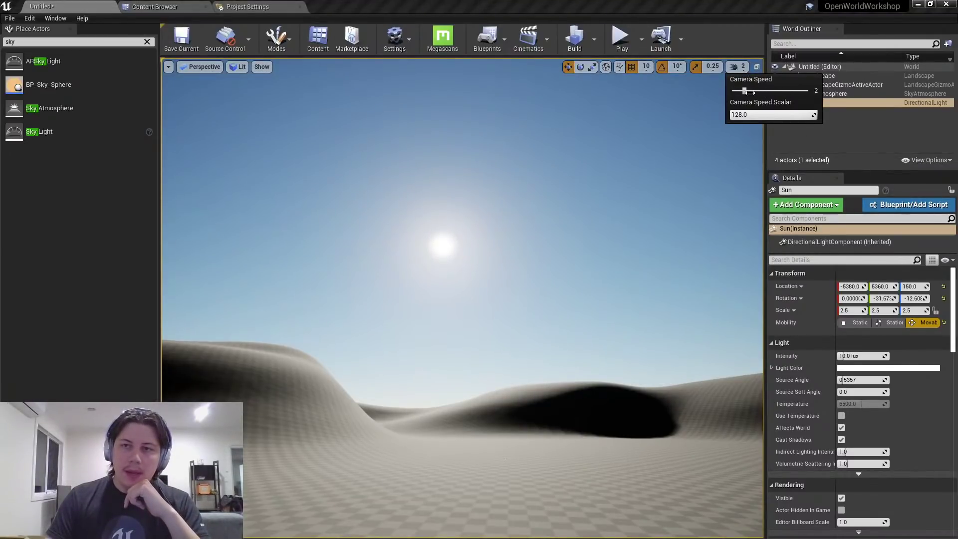
{"action": "right_click_drag", "start_coordinate": [654, 188], "coordinate": [612, 193]}
{"action": "key", "text": "w"}
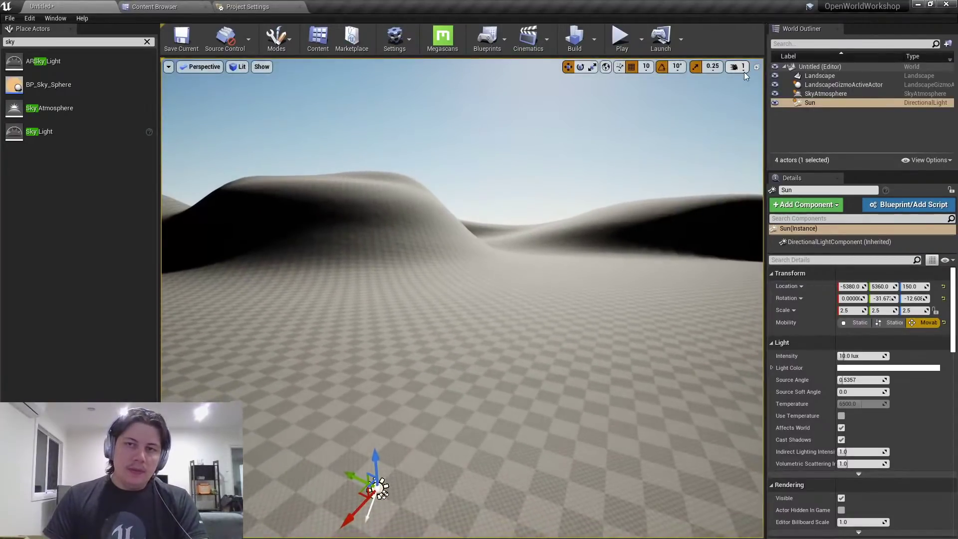
{"action": "left_click", "coordinate": [744, 69]}
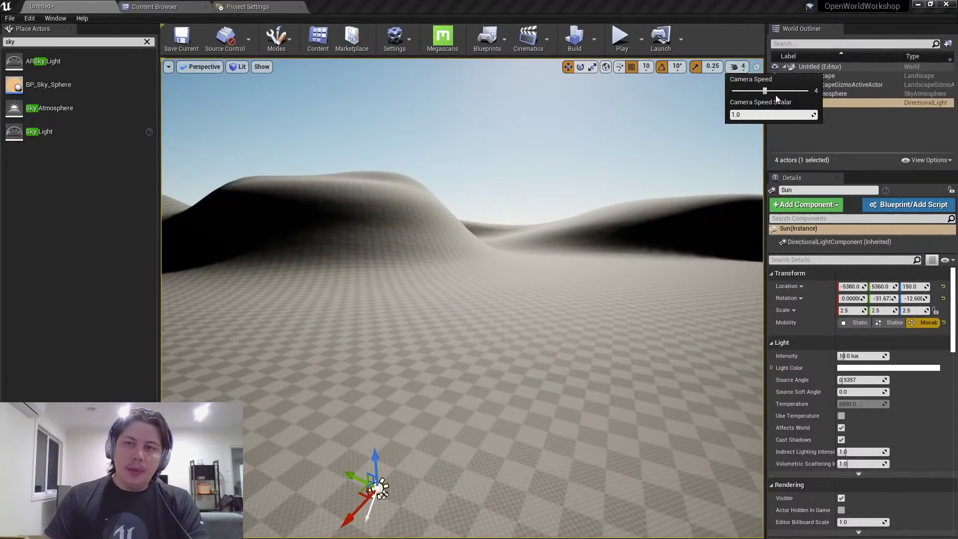
{"action": "key", "text": "s"}
{"action": "mouse_move", "coordinate": [689, 150]}
{"action": "right_mouse_down"}
{"action": "mouse_move", "coordinate": [689, 95]}
{"action": "mouse_move", "coordinate": [676, 150]}
{"action": "right_mouse_up"}
{"action": "key", "text": "w"}
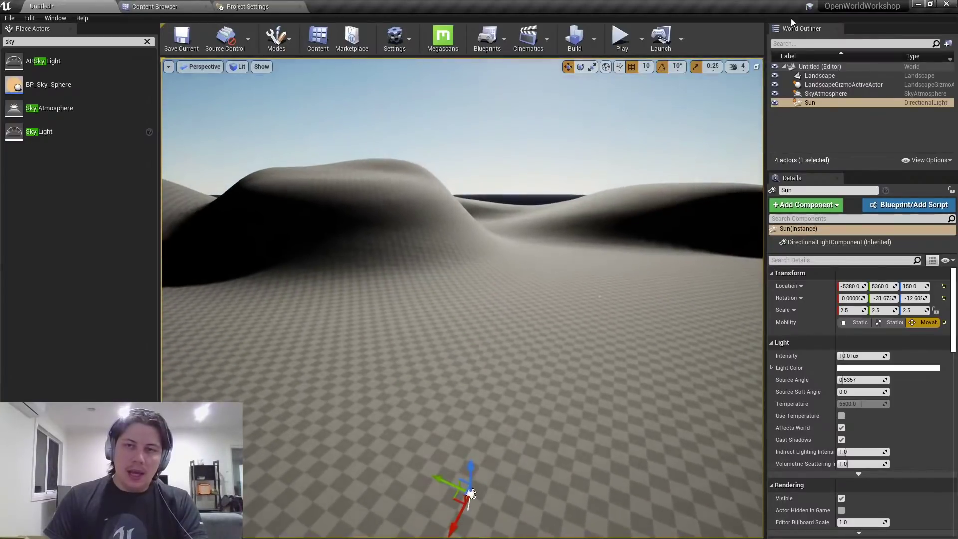
Try camera speeds 2 and 3 around the Sun light, and settle on speed 4.
{"action": "left_click", "coordinate": [738, 68]}
{"action": "mouse_move", "coordinate": [471, 493]}
{"action": "right_mouse_down"}
{"action": "mouse_move", "coordinate": [431, 441]}
{"action": "mouse_move", "coordinate": [451, 439]}
{"action": "mouse_move", "coordinate": [456, 402]}
{"action": "mouse_move", "coordinate": [486, 466]}
{"action": "mouse_move", "coordinate": [449, 465]}
{"action": "mouse_move", "coordinate": [464, 480]}
{"action": "right_mouse_up"}
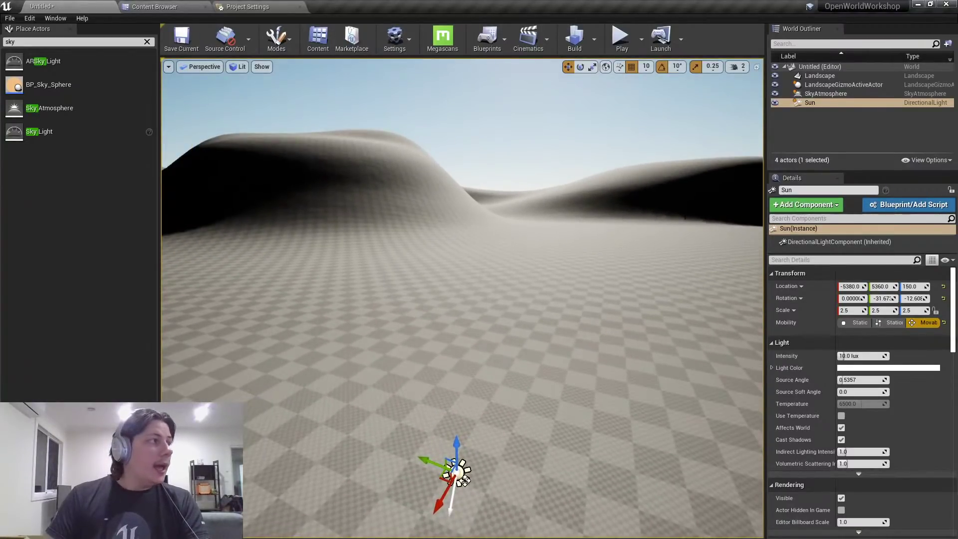
{"action": "right_click_drag", "start_coordinate": [622, 236], "coordinate": [624, 219]}
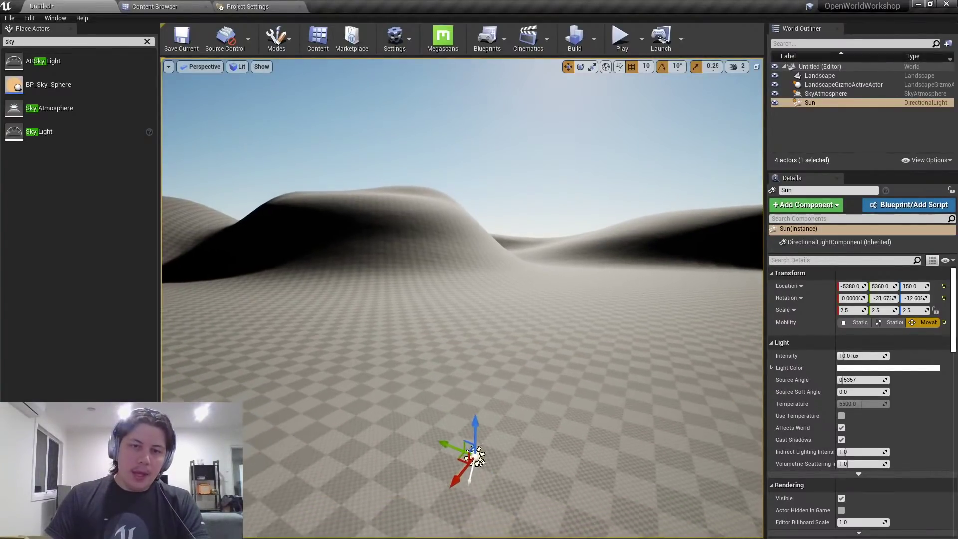
{"action": "mouse_move", "coordinate": [477, 457]}
{"action": "right_mouse_down"}
{"action": "mouse_move", "coordinate": [479, 439]}
{"action": "mouse_move", "coordinate": [484, 456]}
{"action": "right_mouse_up"}
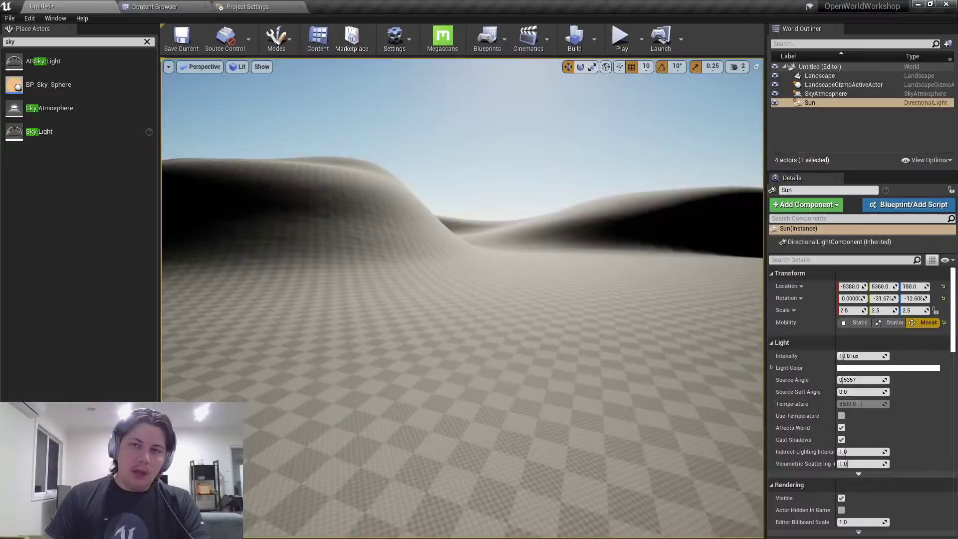
{"action": "left_click", "coordinate": [735, 68]}
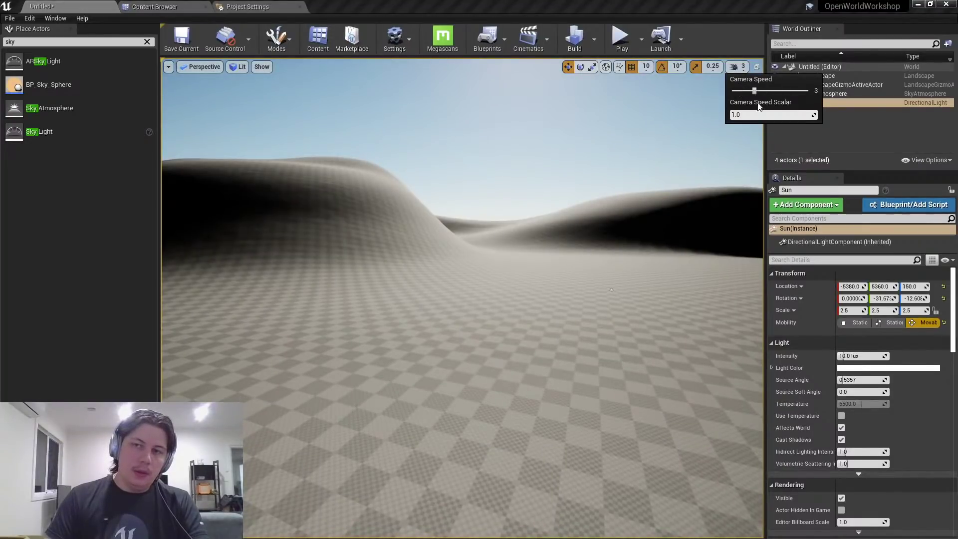
{"action": "key", "text": "s"}
{"action": "right_click_drag", "start_coordinate": [698, 165], "coordinate": [698, 164]}
{"action": "right_click_drag", "start_coordinate": [643, 264], "coordinate": [643, 264]}
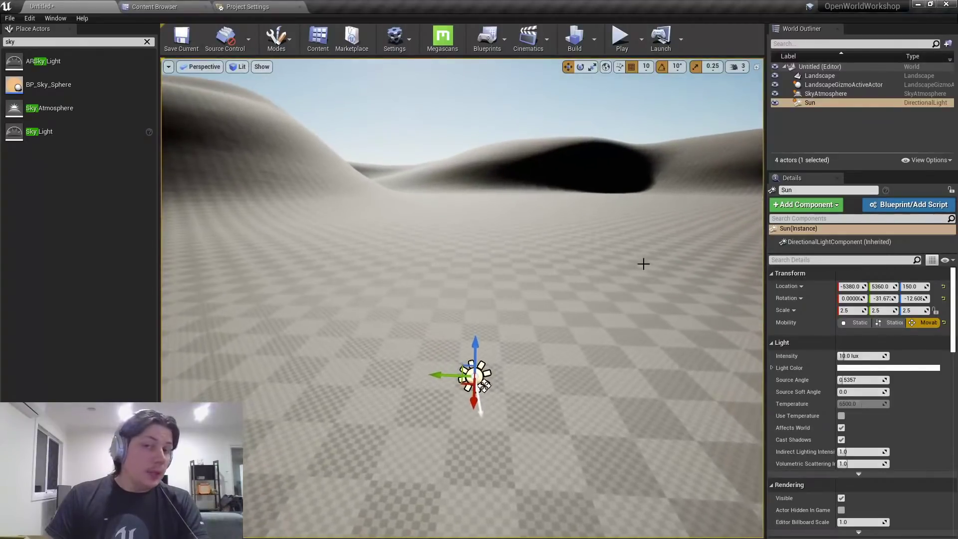
{"action": "left_click", "coordinate": [738, 69]}
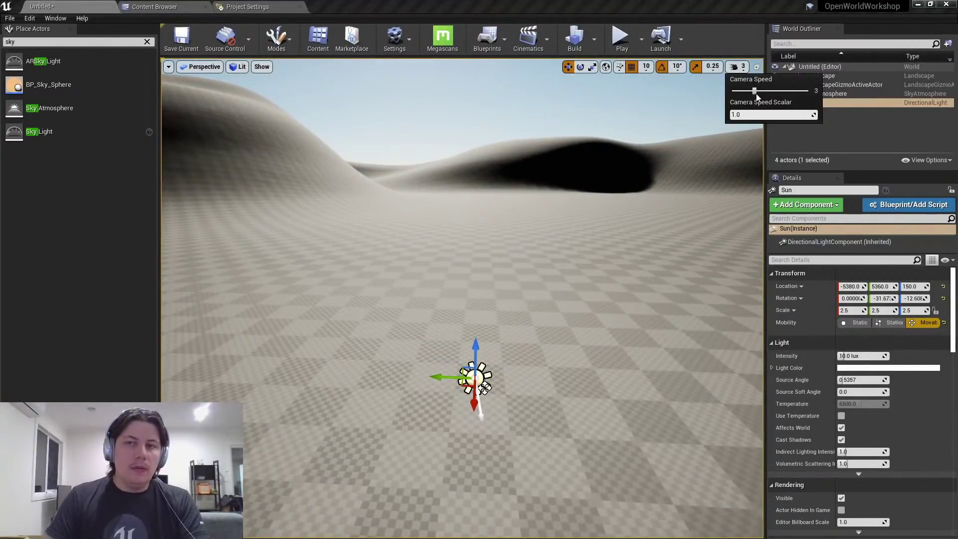
{"action": "right_click_drag", "start_coordinate": [665, 182], "coordinate": [665, 182]}
{"action": "right_click_drag", "start_coordinate": [465, 388], "coordinate": [465, 389]}
{"action": "right_click_drag", "start_coordinate": [486, 438], "coordinate": [666, 182]}
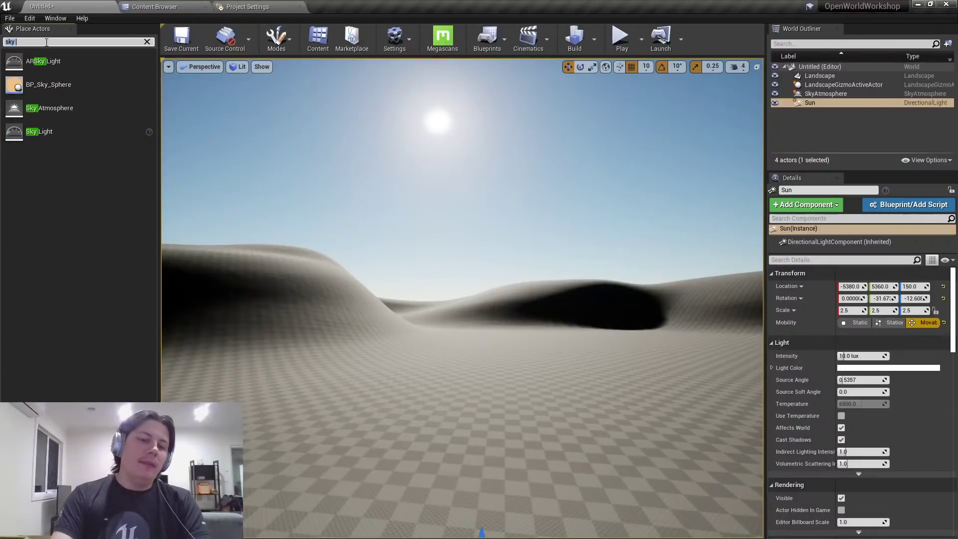
Find the Exponential Height Fog actor with the search "fog" and place it on the landscape.
{"action": "key", "text": "BackSpace"}
{"action": "key", "text": "BackSpace"}
{"action": "key", "text": "BackSpace"}
{"action": "type", "text": "fog"}
{"action": "right_click_drag", "start_coordinate": [317, 228], "coordinate": [316, 229]}
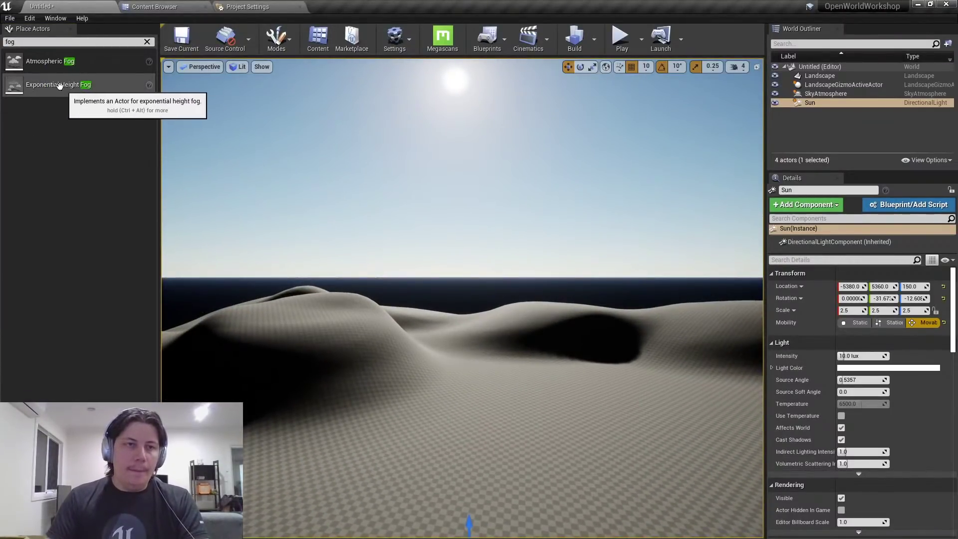
{"action": "left_click_drag", "start_coordinate": [55, 85], "coordinate": [480, 359]}
{"action": "right_click_drag", "start_coordinate": [480, 358], "coordinate": [511, 346]}
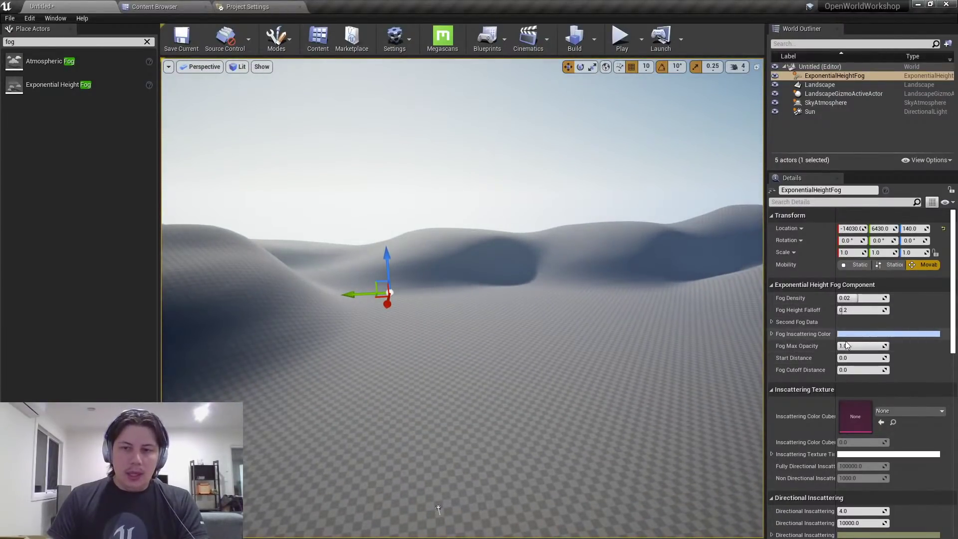
Enable Volumetric Fog on the ExponentialHeightFog actor and check the fog around the dunes and the sun.
{"action": "scroll", "coordinate": [841, 353], "scroll_direction": "down", "scroll_amount": 4}
{"action": "scroll", "coordinate": [840, 353], "scroll_direction": "down", "scroll_amount": 3}
{"action": "left_click", "coordinate": [841, 361]}
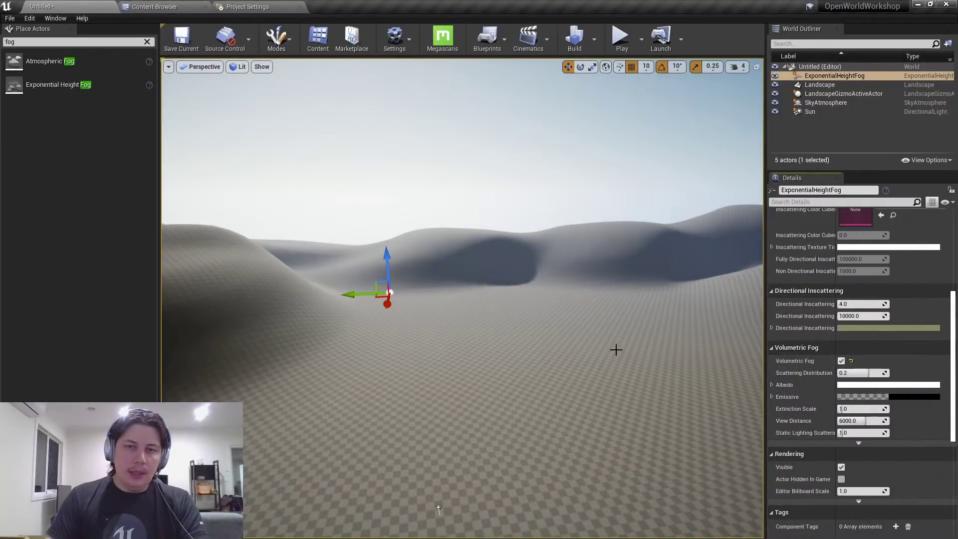
{"action": "right_click_drag", "start_coordinate": [616, 349], "coordinate": [596, 340]}
{"action": "right_click_drag", "start_coordinate": [619, 459], "coordinate": [618, 432]}
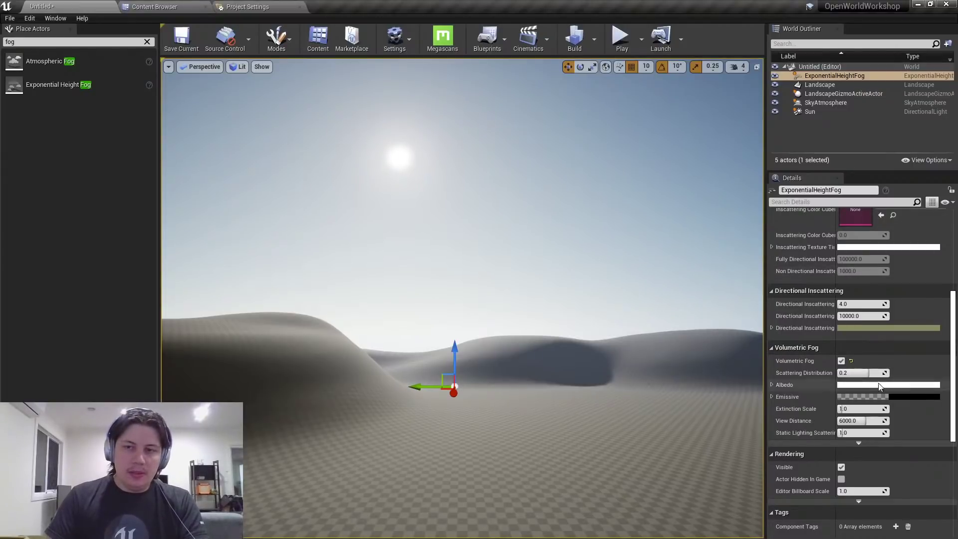
Lower the ExponentialHeightFog's fog density to about 0.0186 and view the dunes from further back.
{"action": "scroll", "coordinate": [858, 340], "scroll_direction": "up", "scroll_amount": 5}
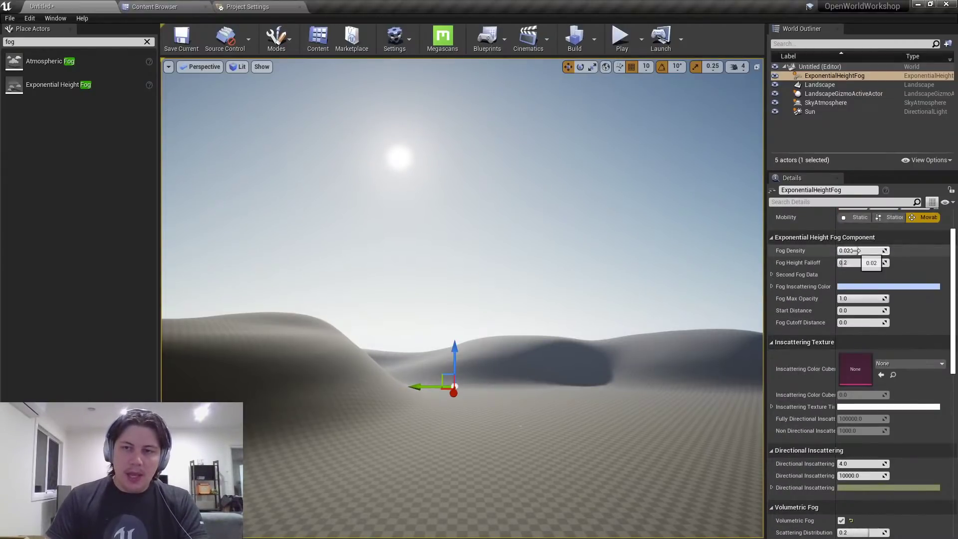
{"action": "left_click_drag", "start_coordinate": [850, 251], "coordinate": [850, 250]}
{"action": "mouse_move", "coordinate": [612, 248]}
{"action": "right_mouse_down"}
{"action": "mouse_move", "coordinate": [708, 257]}
{"action": "mouse_move", "coordinate": [612, 248]}
{"action": "right_mouse_up"}
{"action": "key", "text": "s"}
{"action": "right_click_drag", "start_coordinate": [549, 291], "coordinate": [707, 156]}
{"action": "key", "text": "a"}
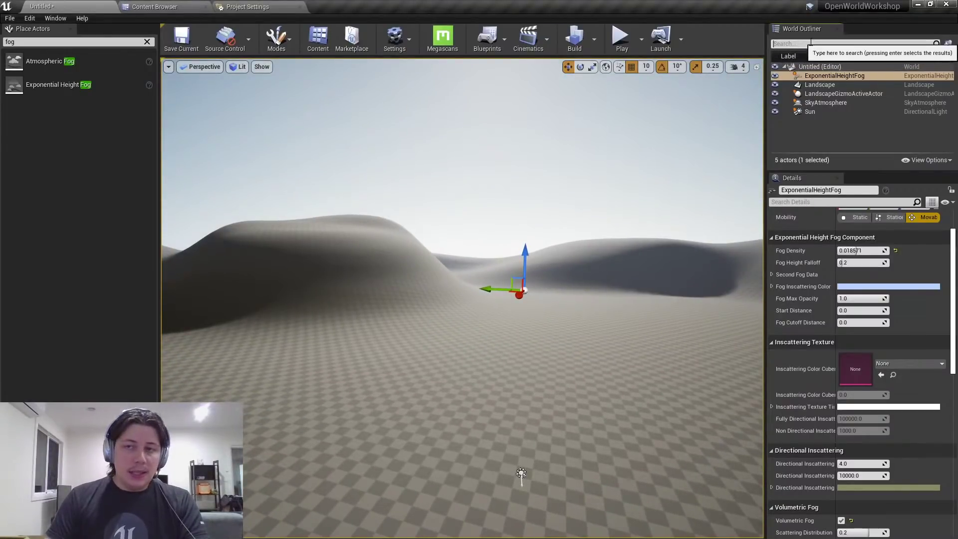
Go through the SkyAtmosphere, Sun and ExponentialHeightFog actors in the level, ending on the Sun.
{"action": "left_click", "coordinate": [836, 103]}
{"action": "left_click", "coordinate": [836, 111]}
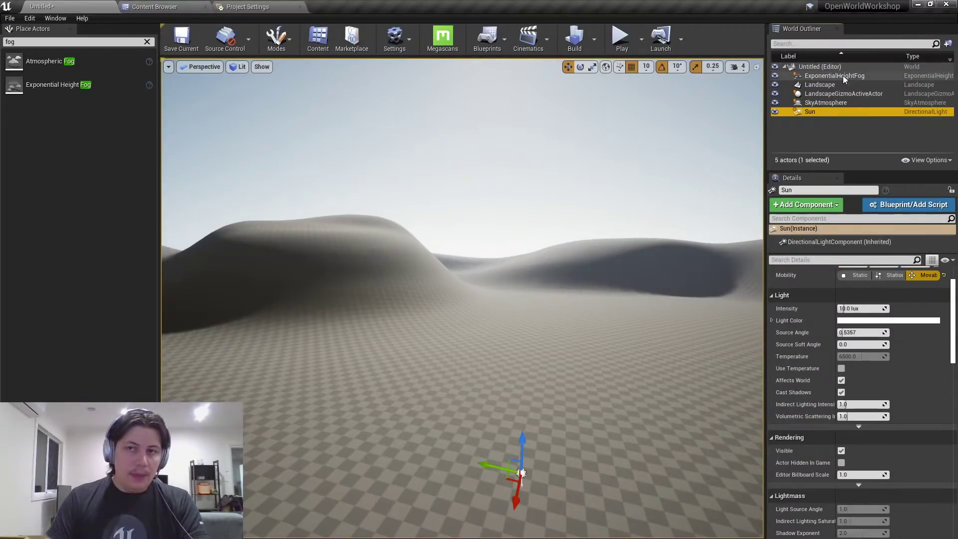
{"action": "left_click", "coordinate": [843, 76]}
{"action": "left_click", "coordinate": [830, 109]}
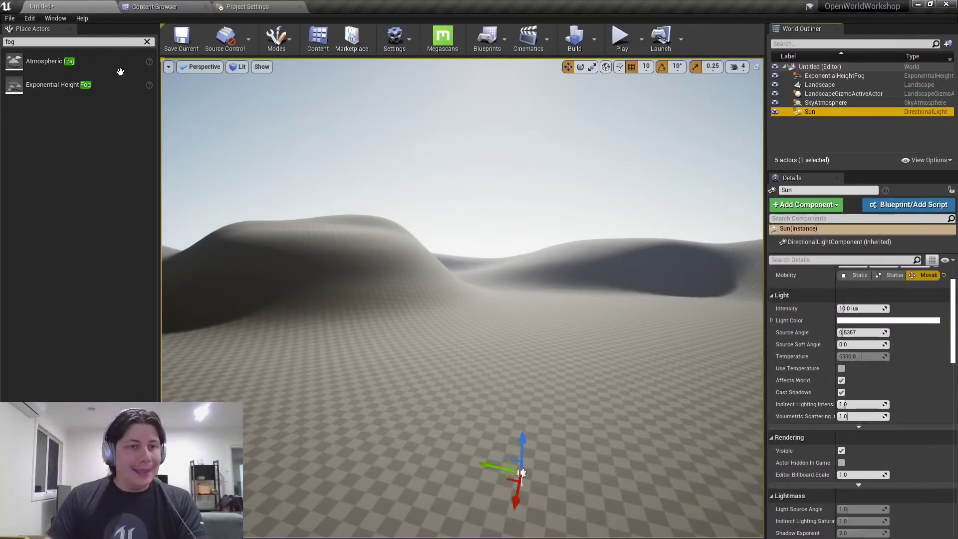
Place a Sky Light on the landscape, set its mobility to Movable and inspect the lit shadows.
{"action": "key", "text": "BackSpace"}
{"action": "key", "text": "BackSpace"}
{"action": "key", "text": "BackSpace"}
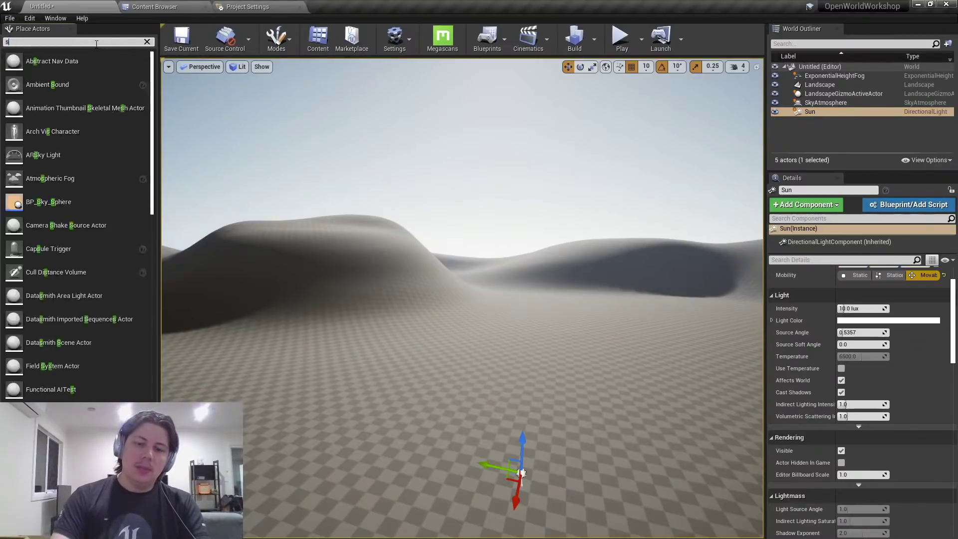
{"action": "type", "text": "sky lig"}
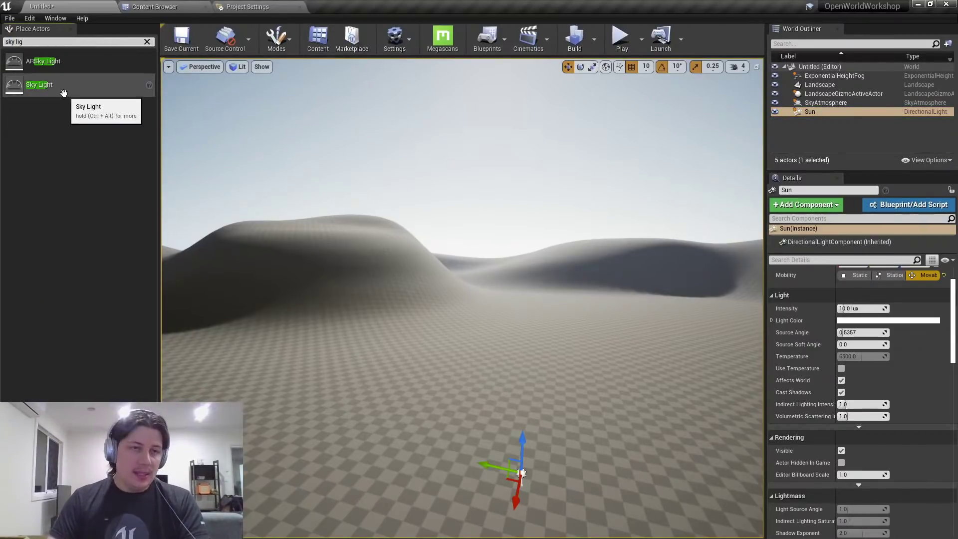
{"action": "left_click_drag", "start_coordinate": [64, 94], "coordinate": [584, 354]}
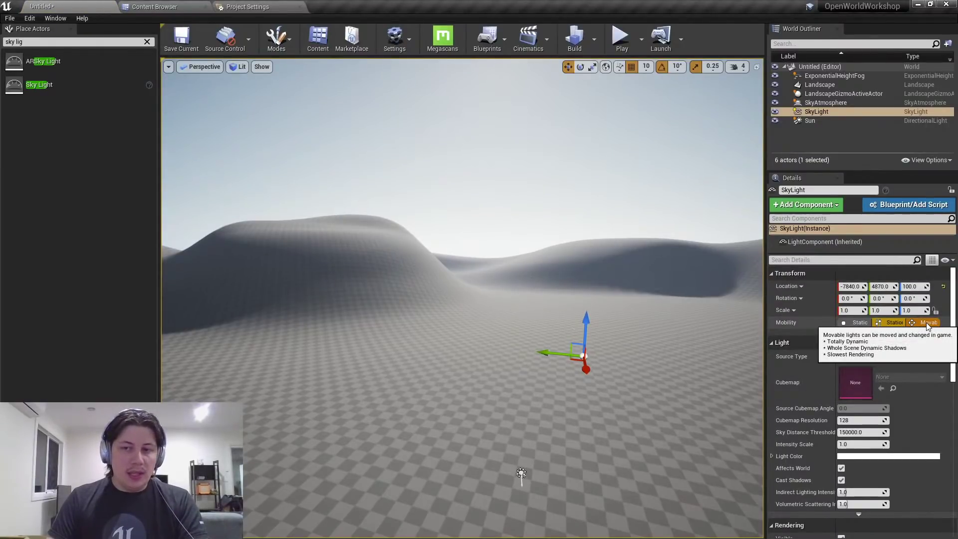
{"action": "left_click", "coordinate": [926, 322]}
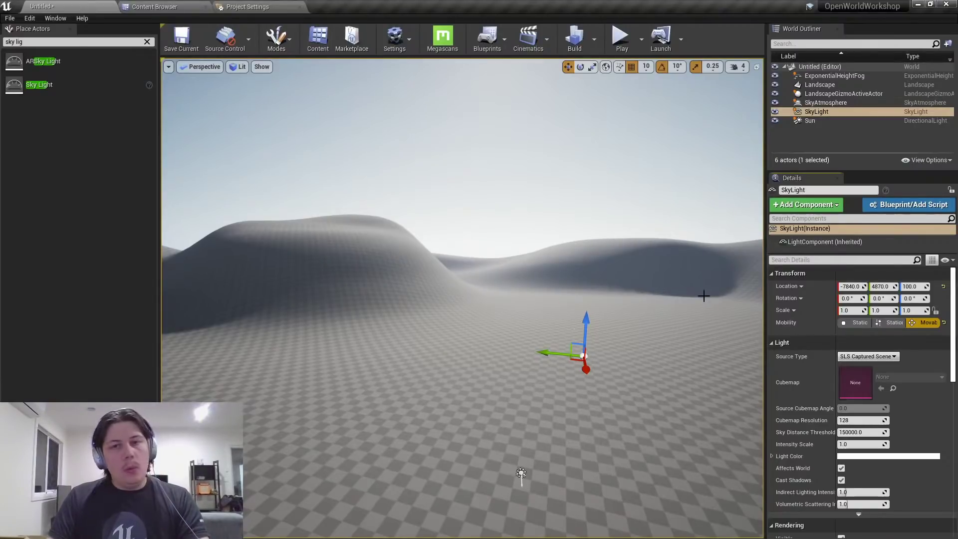
{"action": "scroll", "coordinate": [521, 474], "scroll_direction": "down", "scroll_amount": 5}
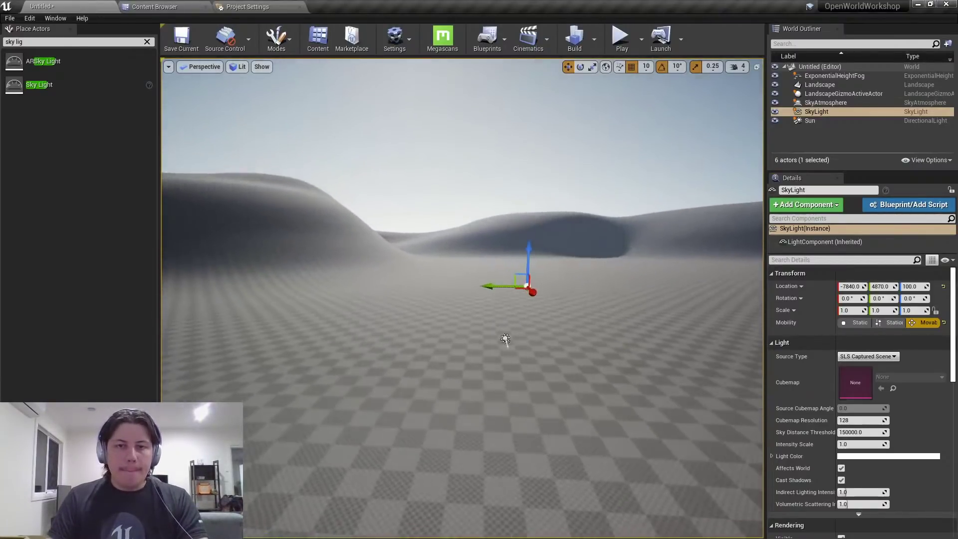
{"action": "scroll", "coordinate": [641, 277], "scroll_direction": "down", "scroll_amount": 1}
{"action": "right_click_drag", "start_coordinate": [511, 382], "coordinate": [429, 399]}
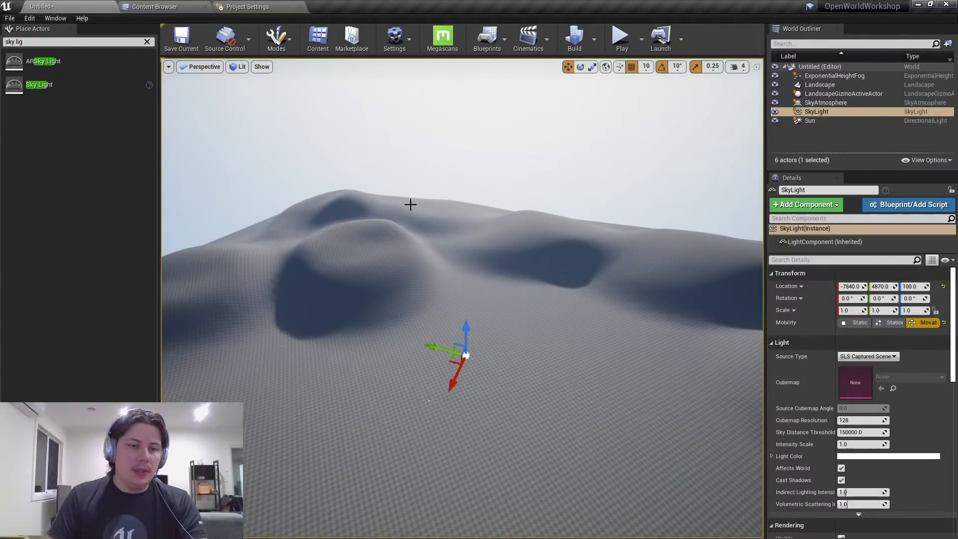
Raise more hills along the landscape's edge with the Sculpt tool at strength 0.3 and brush size 4902.
{"action": "key", "text": "shift+3"}
{"action": "left_click", "coordinate": [214, 62]}
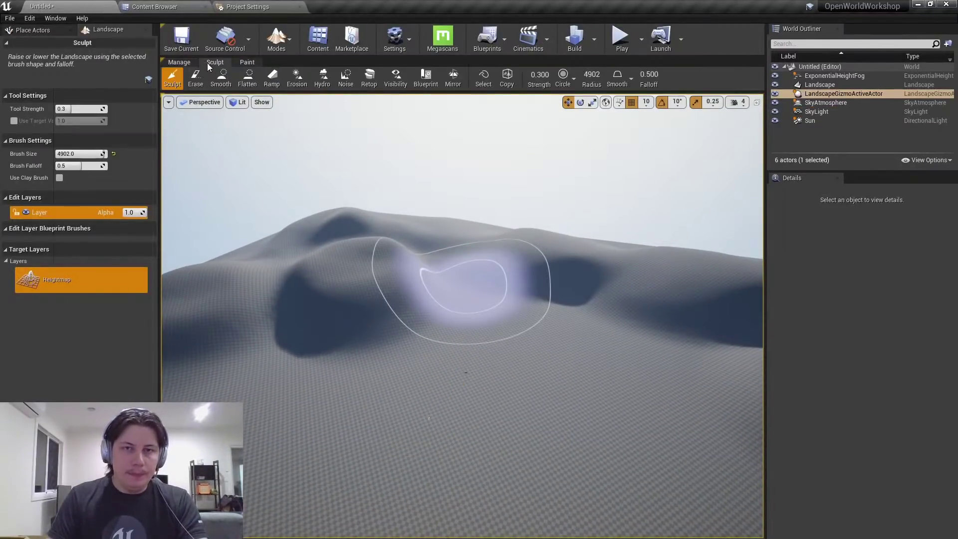
{"action": "mouse_move", "coordinate": [387, 241]}
{"action": "right_mouse_down"}
{"action": "mouse_move", "coordinate": [349, 244]}
{"action": "mouse_move", "coordinate": [439, 272]}
{"action": "mouse_move", "coordinate": [384, 269]}
{"action": "mouse_move", "coordinate": [399, 260]}
{"action": "right_mouse_up"}
{"action": "mouse_move", "coordinate": [422, 243]}
{"action": "left_mouse_down"}
{"action": "mouse_move", "coordinate": [425, 256]}
{"action": "mouse_move", "coordinate": [244, 259]}
{"action": "mouse_move", "coordinate": [364, 278]}
{"action": "mouse_move", "coordinate": [466, 226]}
{"action": "mouse_move", "coordinate": [391, 280]}
{"action": "mouse_move", "coordinate": [386, 301]}
{"action": "mouse_move", "coordinate": [528, 273]}
{"action": "mouse_move", "coordinate": [398, 196]}
{"action": "mouse_move", "coordinate": [434, 188]}
{"action": "left_mouse_up"}
{"action": "right_click_drag", "start_coordinate": [476, 221], "coordinate": [539, 249]}
{"action": "right_click_drag", "start_coordinate": [364, 308], "coordinate": [561, 252]}
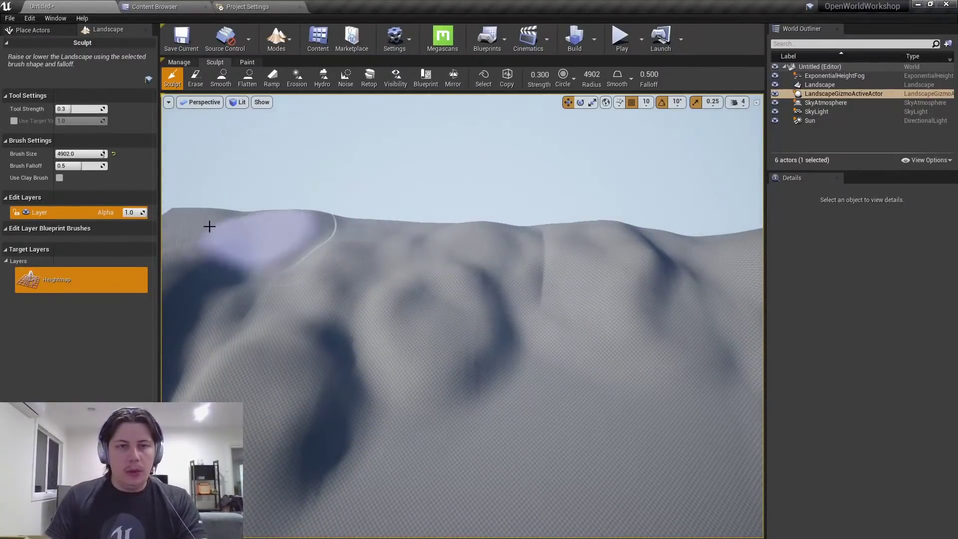
{"action": "right_click_drag", "start_coordinate": [343, 274], "coordinate": [331, 270]}
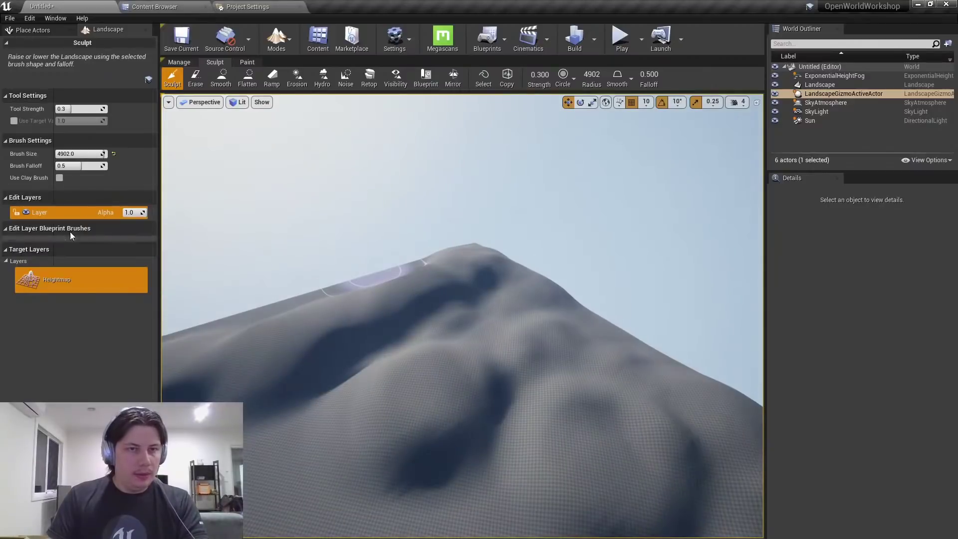
Level the raised hills into a plateau with the Flatten tool at strength 0.3 in Both mode.
{"action": "left_click", "coordinate": [298, 80]}
{"action": "left_click", "coordinate": [249, 79]}
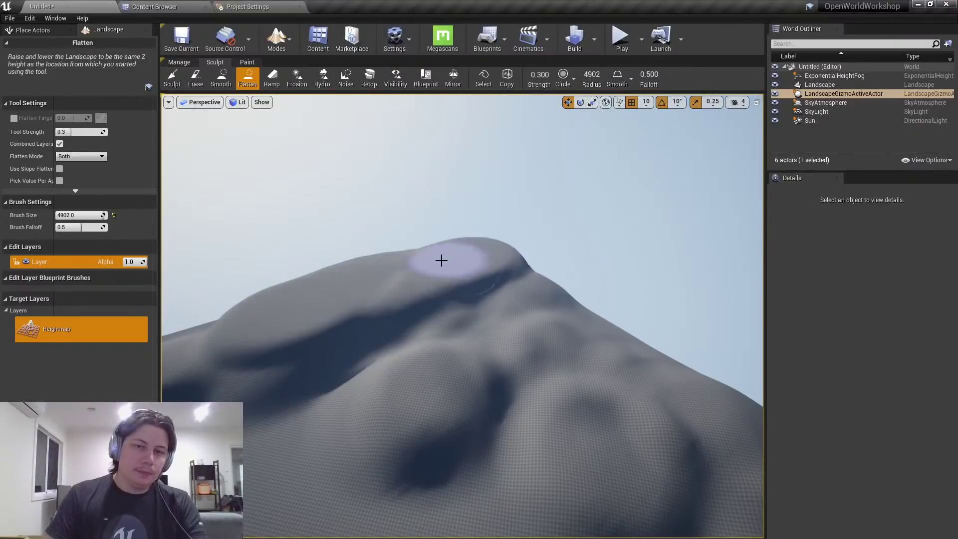
{"action": "right_click_drag", "start_coordinate": [440, 259], "coordinate": [683, 315]}
{"action": "mouse_move", "coordinate": [682, 314]}
{"action": "left_mouse_down"}
{"action": "mouse_move", "coordinate": [632, 320]}
{"action": "mouse_move", "coordinate": [374, 288]}
{"action": "mouse_move", "coordinate": [289, 262]}
{"action": "left_mouse_up"}
{"action": "right_click_drag", "start_coordinate": [290, 262], "coordinate": [487, 295]}
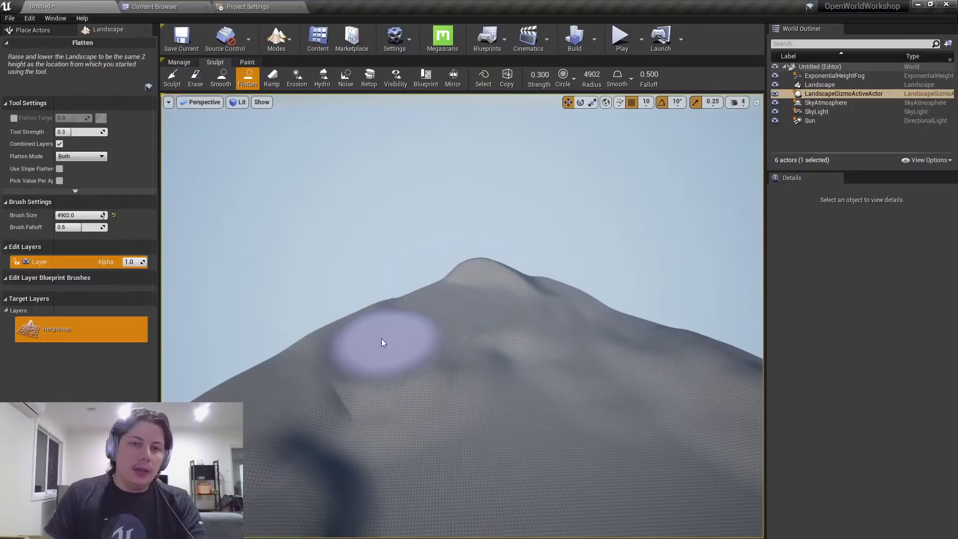
Roughen the hill slopes and ridges with the Erosion tool at strength 0.3, threshold 64 and 28 iterations.
{"action": "left_click", "coordinate": [297, 78]}
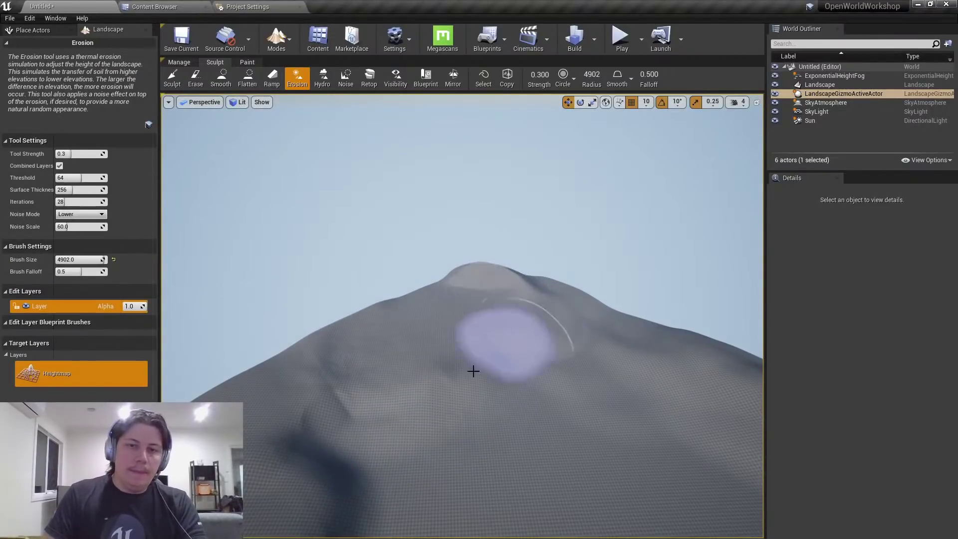
{"action": "right_click_drag", "start_coordinate": [456, 312], "coordinate": [456, 313]}
{"action": "mouse_move", "coordinate": [456, 313]}
{"action": "left_mouse_down"}
{"action": "mouse_move", "coordinate": [398, 306]}
{"action": "mouse_move", "coordinate": [410, 297]}
{"action": "mouse_move", "coordinate": [391, 306]}
{"action": "mouse_move", "coordinate": [445, 380]}
{"action": "mouse_move", "coordinate": [396, 364]}
{"action": "mouse_move", "coordinate": [334, 312]}
{"action": "mouse_move", "coordinate": [404, 294]}
{"action": "mouse_move", "coordinate": [246, 292]}
{"action": "mouse_move", "coordinate": [430, 260]}
{"action": "left_mouse_up"}
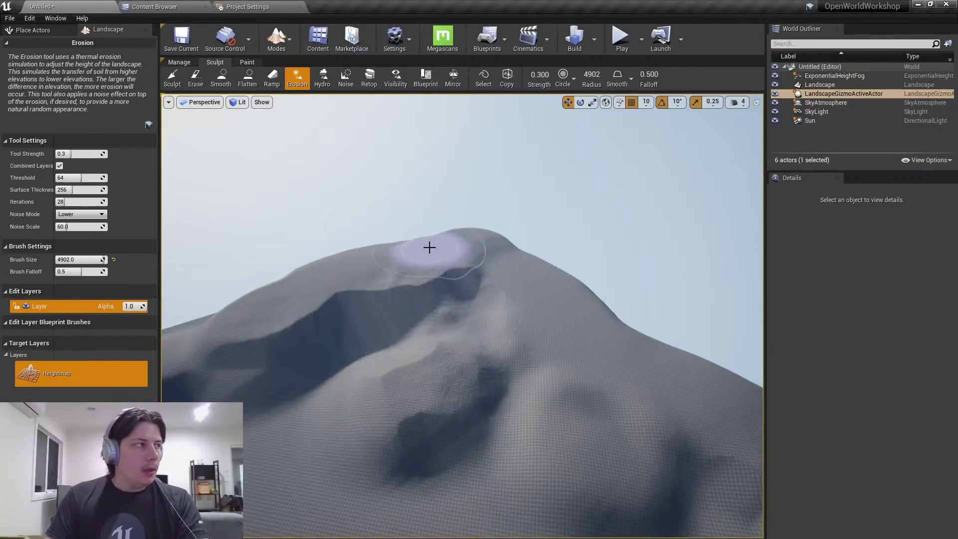
{"action": "mouse_move", "coordinate": [431, 303]}
{"action": "right_mouse_down"}
{"action": "mouse_move", "coordinate": [432, 280]}
{"action": "mouse_move", "coordinate": [431, 303]}
{"action": "right_mouse_up"}
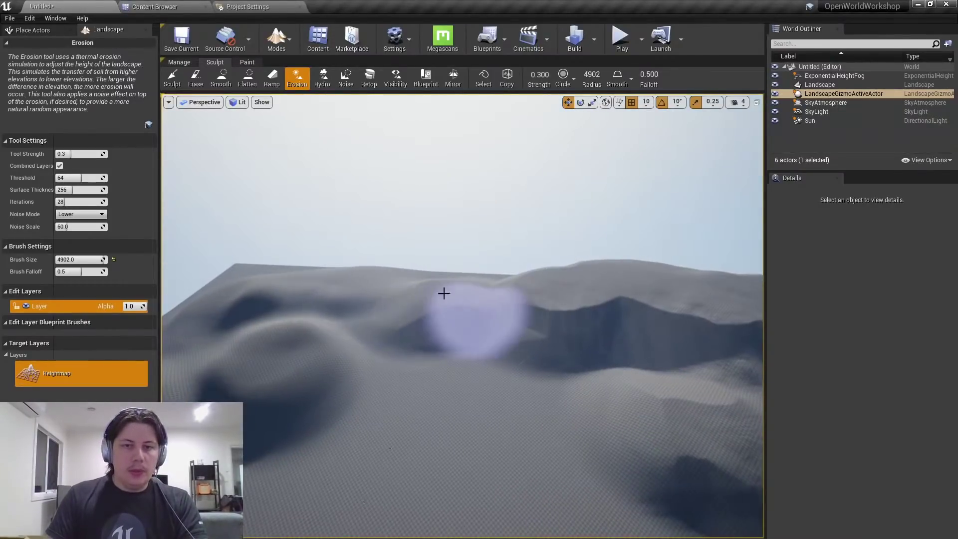
{"action": "mouse_move", "coordinate": [443, 293]}
{"action": "left_mouse_down"}
{"action": "mouse_move", "coordinate": [242, 295]}
{"action": "mouse_move", "coordinate": [321, 381]}
{"action": "mouse_move", "coordinate": [234, 288]}
{"action": "mouse_move", "coordinate": [384, 349]}
{"action": "left_mouse_up"}
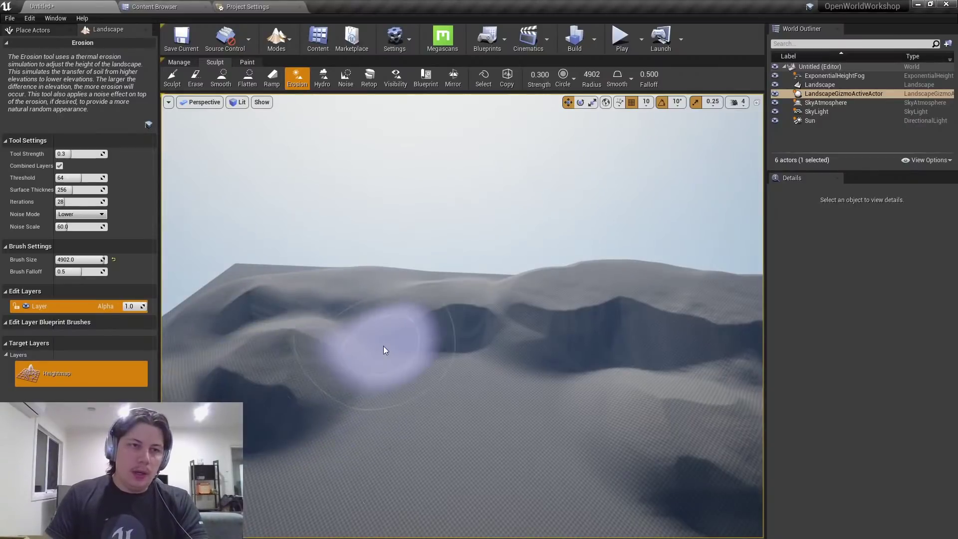
{"action": "mouse_move", "coordinate": [384, 350]}
{"action": "right_mouse_down"}
{"action": "mouse_move", "coordinate": [383, 329]}
{"action": "mouse_move", "coordinate": [385, 342]}
{"action": "right_mouse_up"}
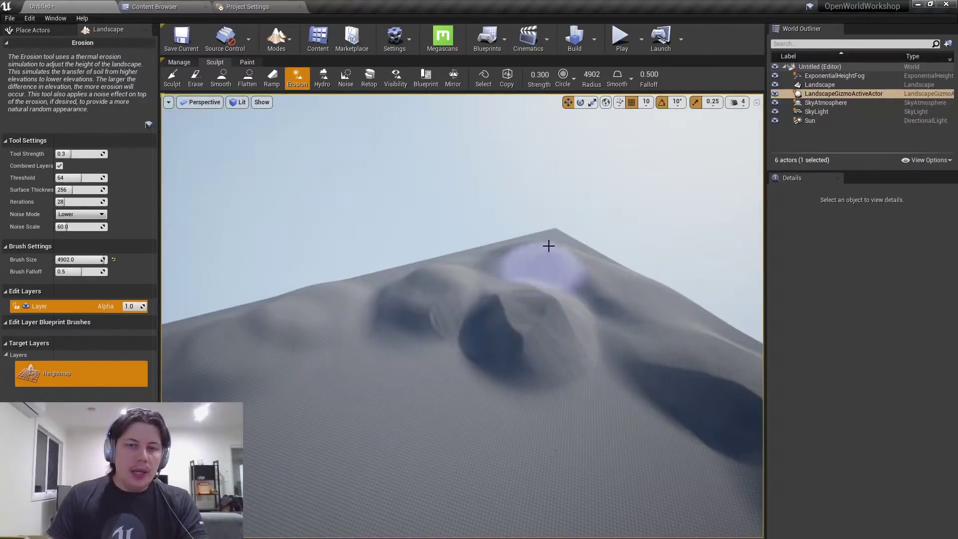
{"action": "right_click_drag", "start_coordinate": [223, 376], "coordinate": [180, 377]}
{"action": "right_click_drag", "start_coordinate": [424, 324], "coordinate": [406, 328]}
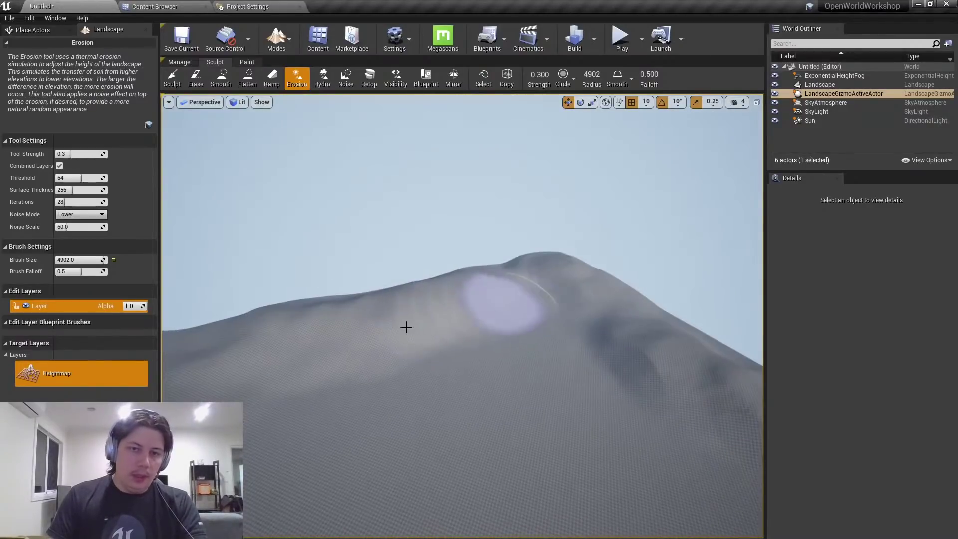
{"action": "mouse_move", "coordinate": [456, 305]}
{"action": "right_mouse_down"}
{"action": "mouse_move", "coordinate": [456, 339]}
{"action": "mouse_move", "coordinate": [455, 287]}
{"action": "mouse_move", "coordinate": [490, 321]}
{"action": "right_mouse_up"}
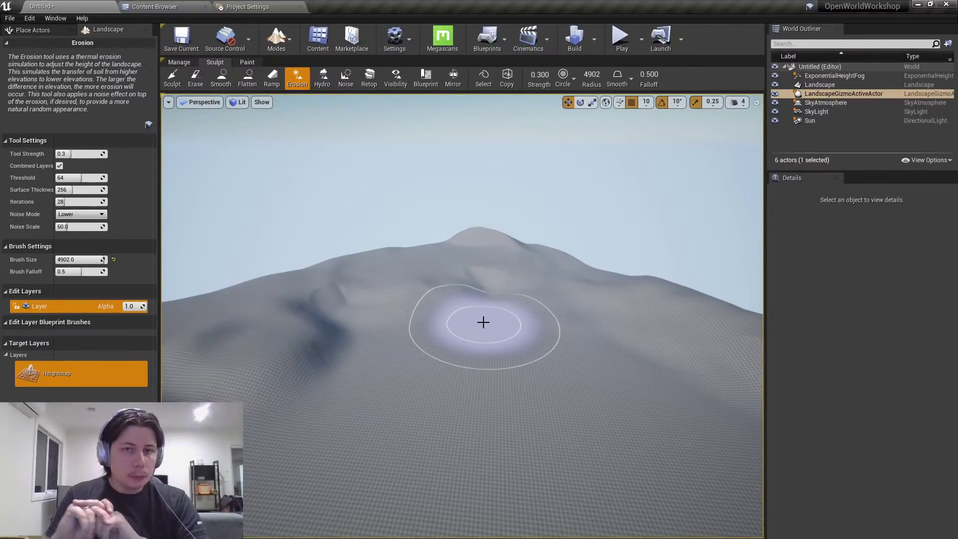
Save the current level as DemoMap in the Maps folder.
{"action": "right_click_drag", "start_coordinate": [473, 253], "coordinate": [433, 230]}
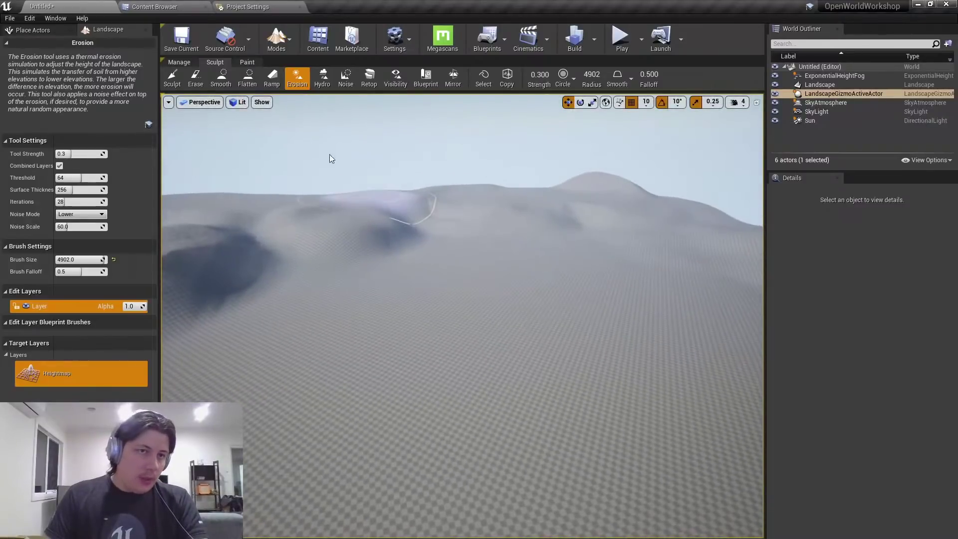
{"action": "right_click_drag", "start_coordinate": [302, 164], "coordinate": [306, 171]}
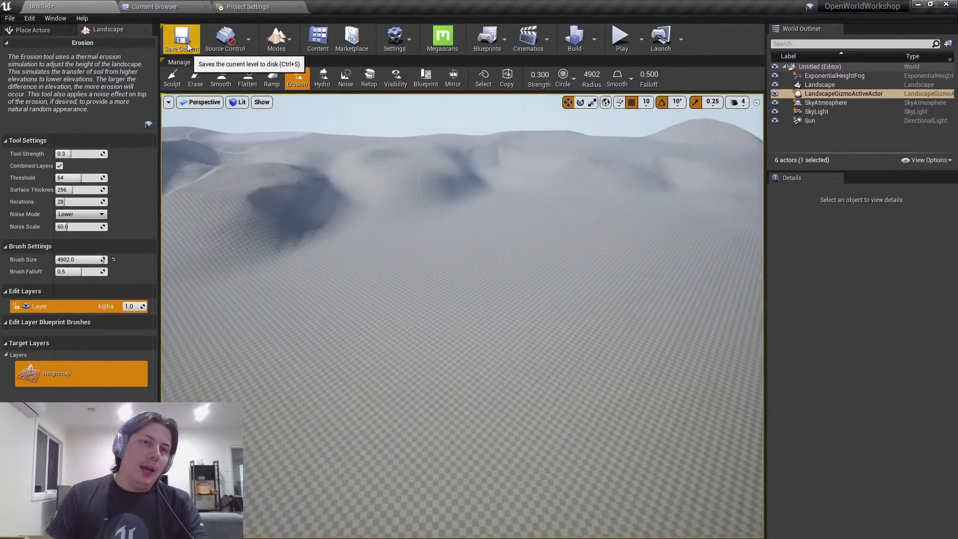
{"action": "left_click", "coordinate": [192, 45]}
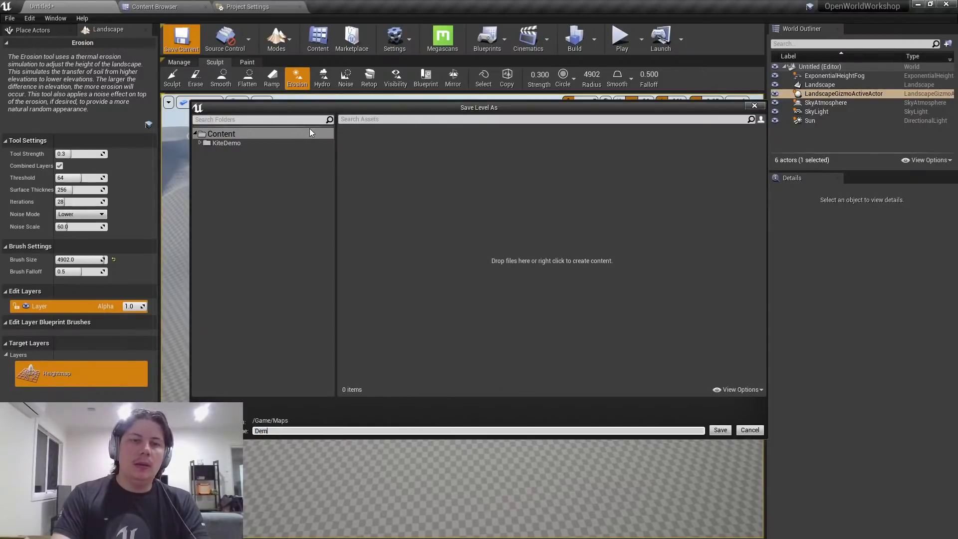
{"action": "key", "text": "Return"}
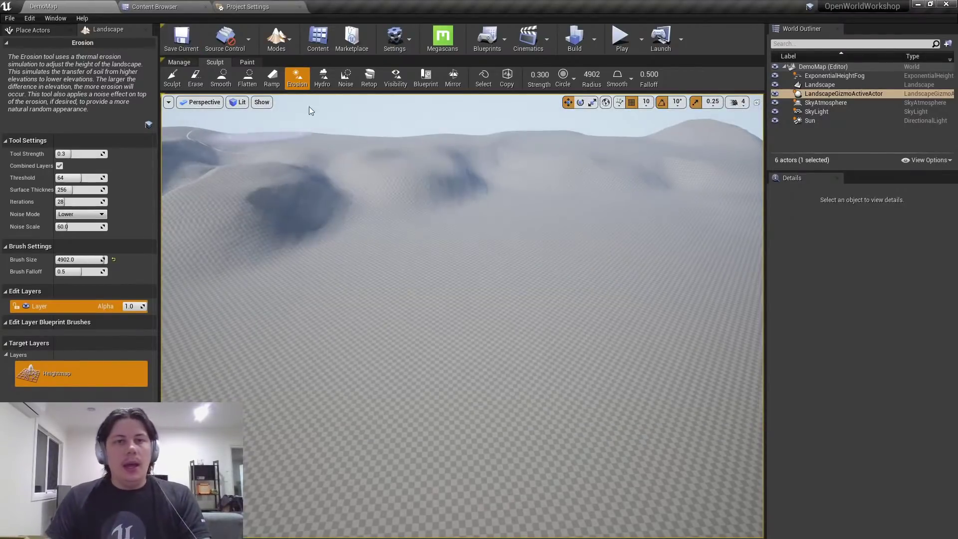
Switch the landscape sculpting to the Blueprint brush tool and check the Blueprint Brush setting.
{"action": "right_click_drag", "start_coordinate": [456, 241], "coordinate": [455, 242]}
{"action": "right_click_drag", "start_coordinate": [456, 203], "coordinate": [449, 186]}
{"action": "key", "text": "shift+1"}
{"action": "key", "text": "shift+2"}
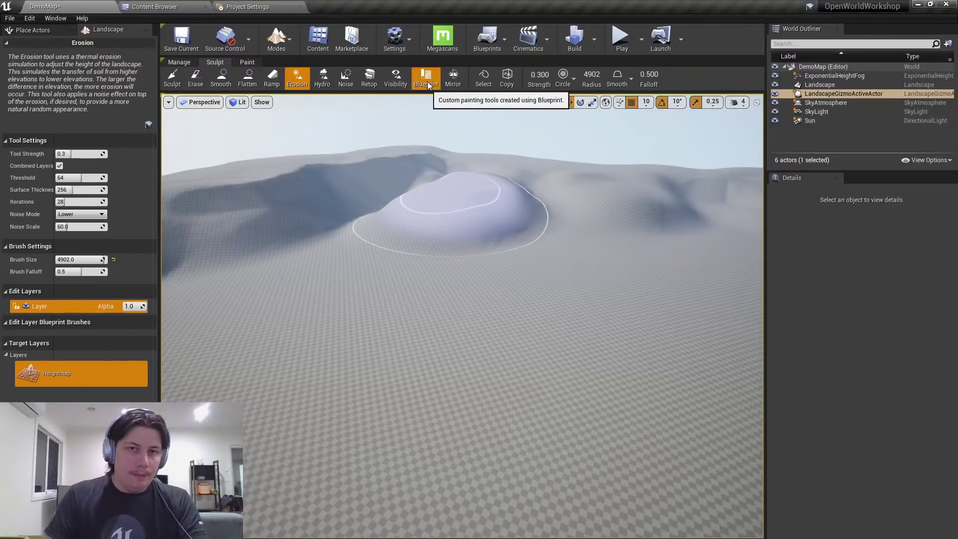
{"action": "left_click", "coordinate": [427, 85]}
{"action": "right_click_drag", "start_coordinate": [435, 206], "coordinate": [431, 201]}
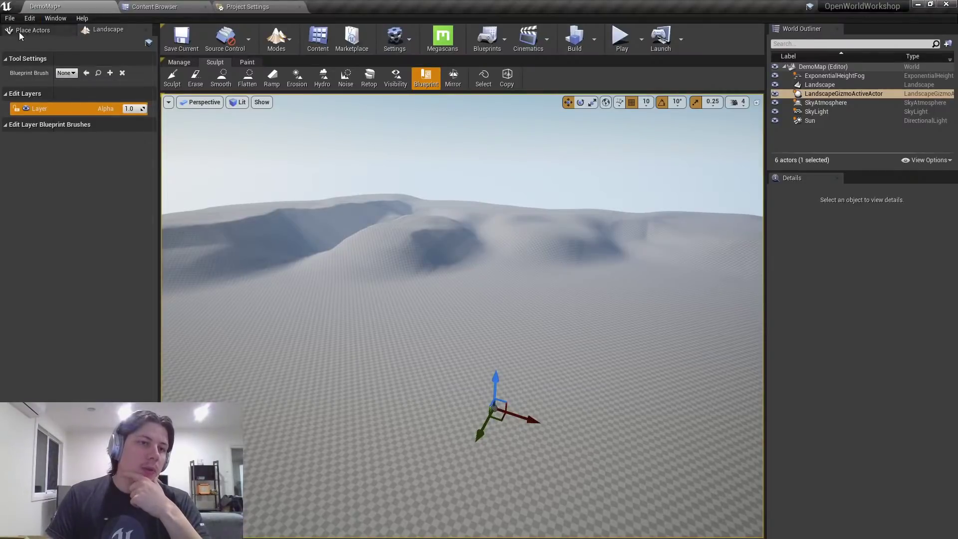
Search the installed plugins for "landmass" to check whether the Landmass plugin is enabled.
{"action": "left_click", "coordinate": [27, 19]}
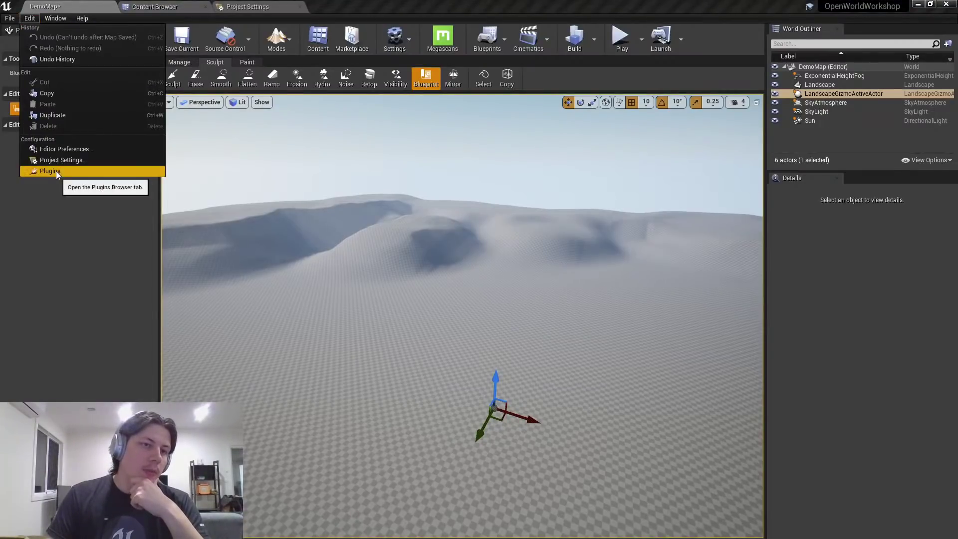
{"action": "left_click", "coordinate": [61, 171]}
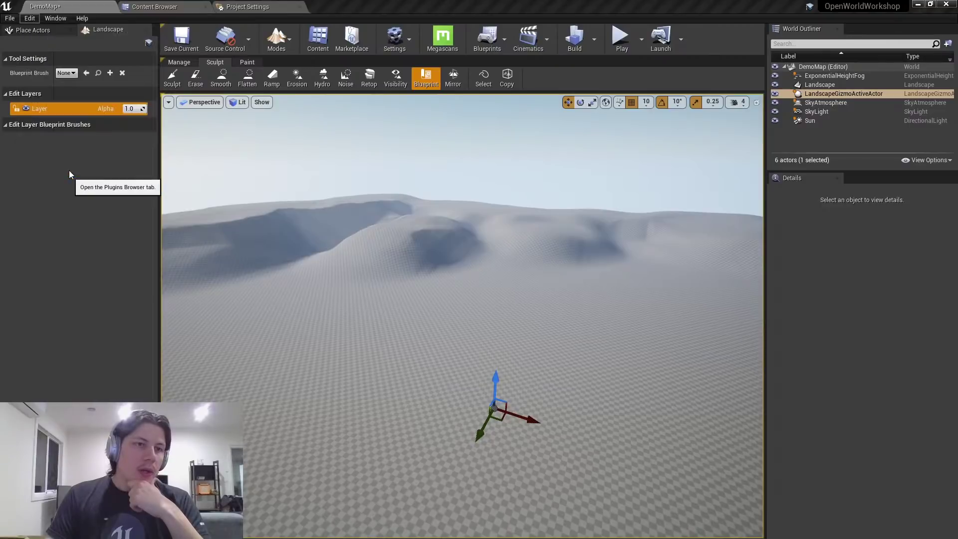
{"action": "type", "text": "landmass"}
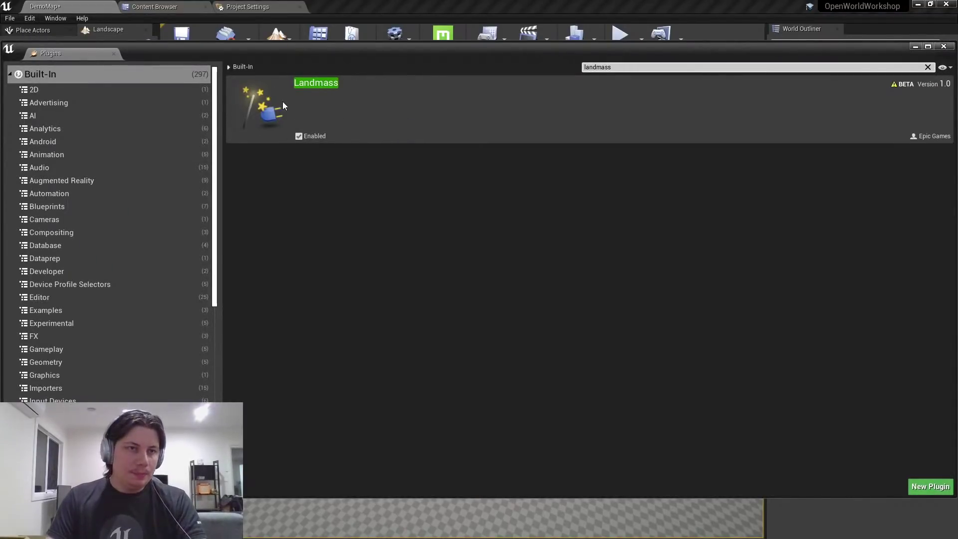
Close the plugin browser and create a new landscape edit layer named Mountains.
{"action": "left_click", "coordinate": [114, 53]}
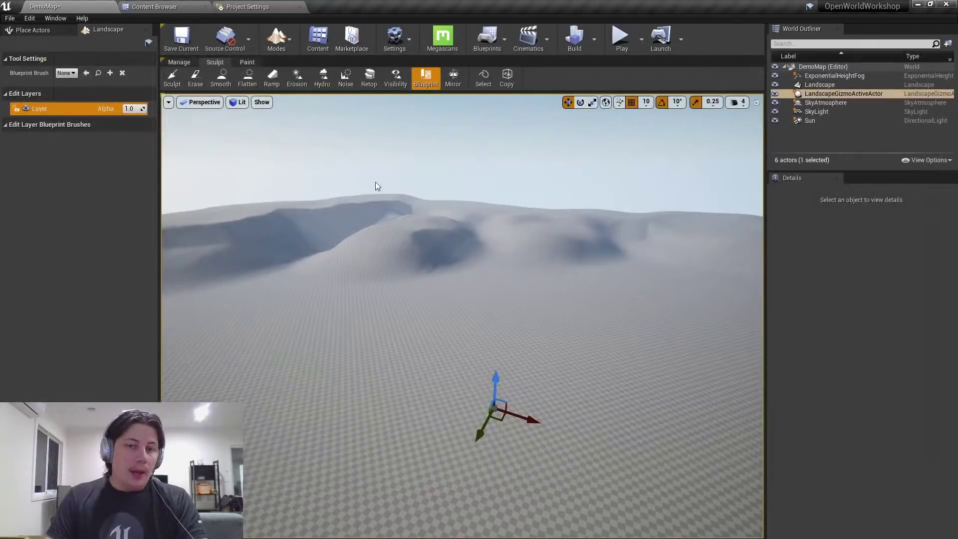
{"action": "right_click_drag", "start_coordinate": [497, 297], "coordinate": [497, 297]}
{"action": "right_click_drag", "start_coordinate": [351, 231], "coordinate": [351, 231]}
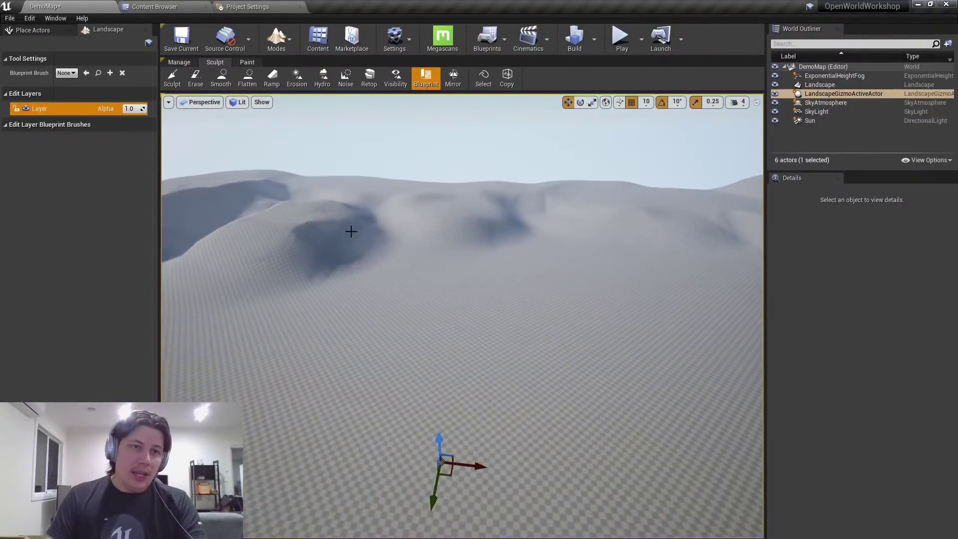
{"action": "right_click", "coordinate": [72, 112]}
{"action": "left_click", "coordinate": [78, 121]}
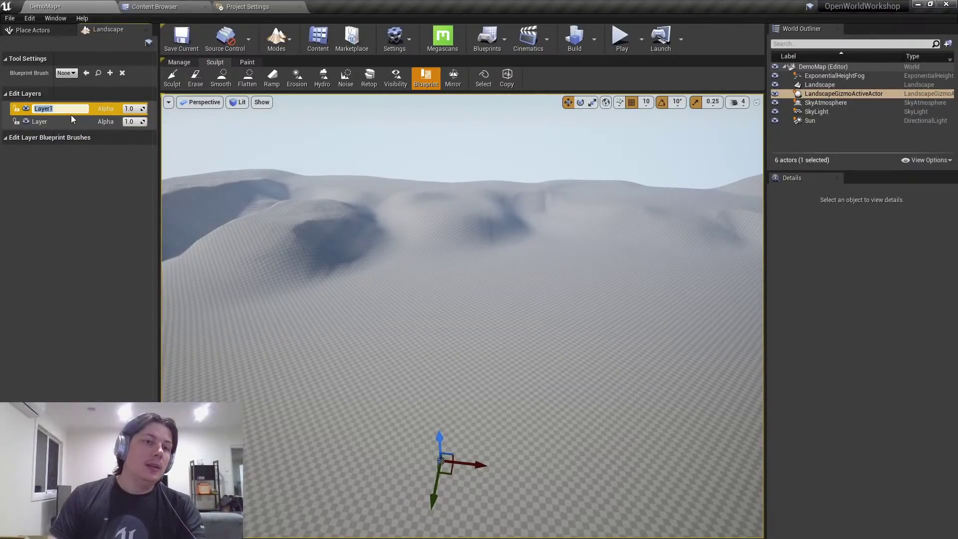
{"action": "double_click", "coordinate": [67, 110]}
{"action": "type", "text": "Mountains"}
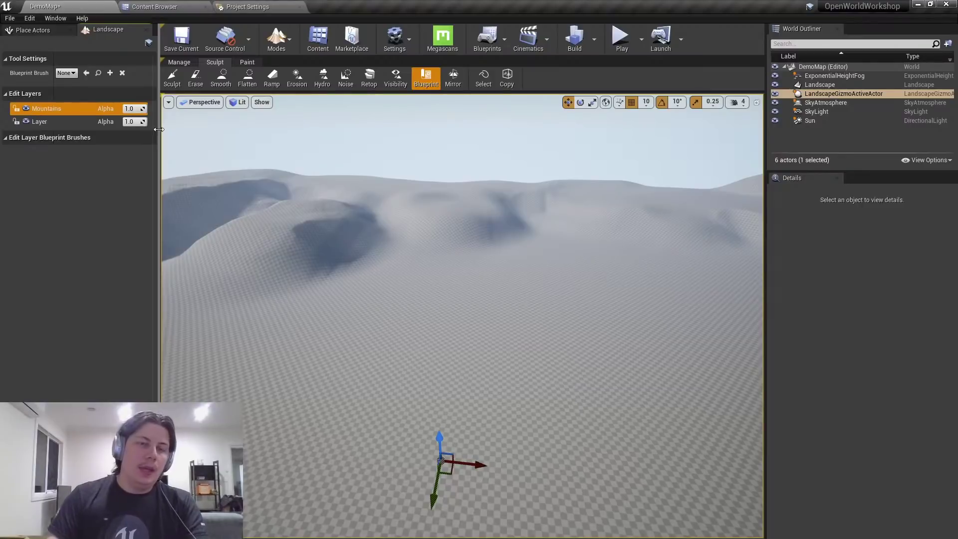
Choose CustomBrush_Landmass as the blueprint brush and place it on the flat ground in the Mountains layer.
{"action": "right_click_drag", "start_coordinate": [405, 202], "coordinate": [418, 283]}
{"action": "left_click", "coordinate": [413, 318]}
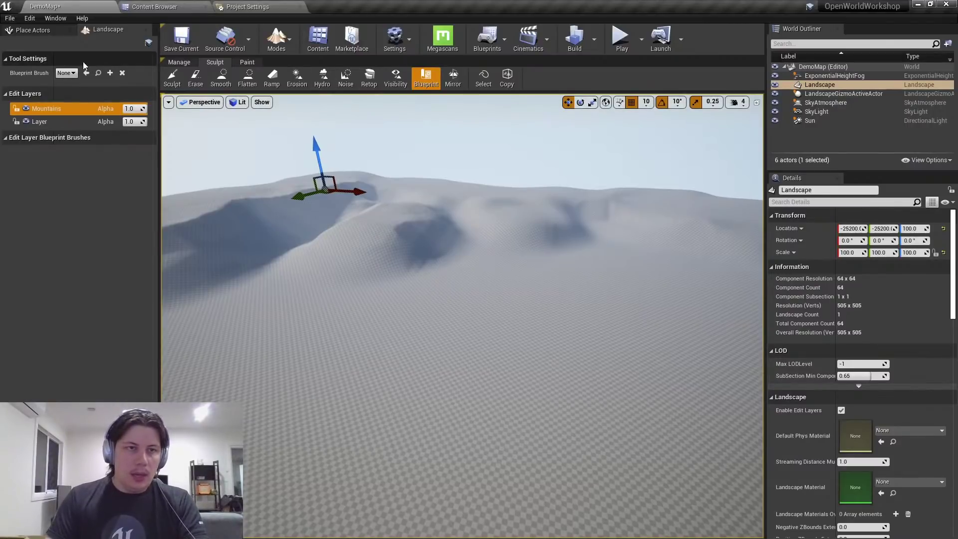
{"action": "left_click", "coordinate": [70, 74]}
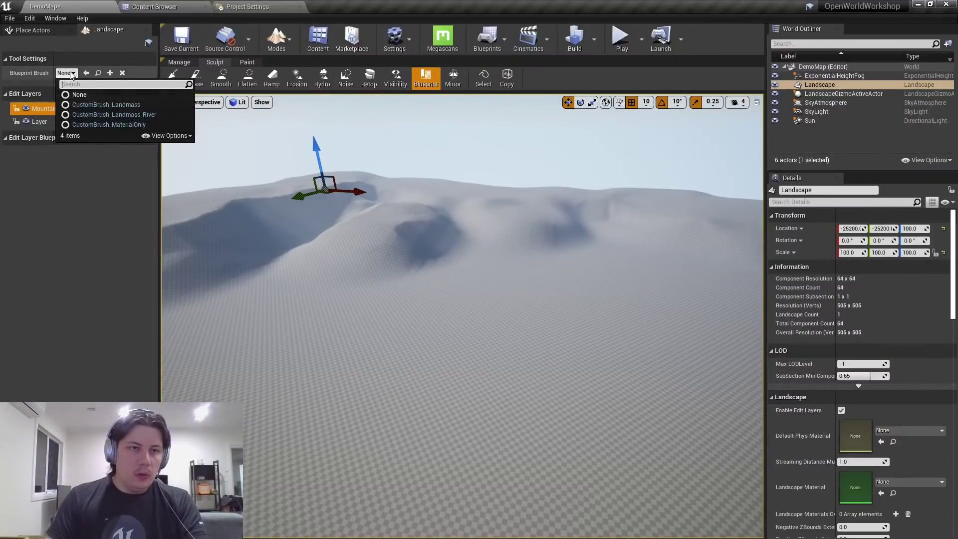
{"action": "left_click", "coordinate": [147, 106]}
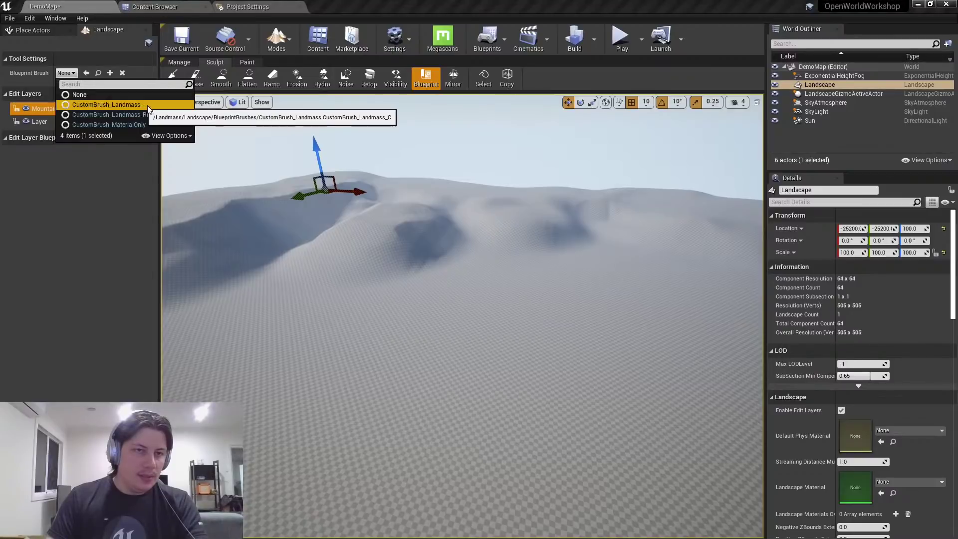
{"action": "left_click", "coordinate": [283, 176]}
{"action": "left_click", "coordinate": [430, 383]}
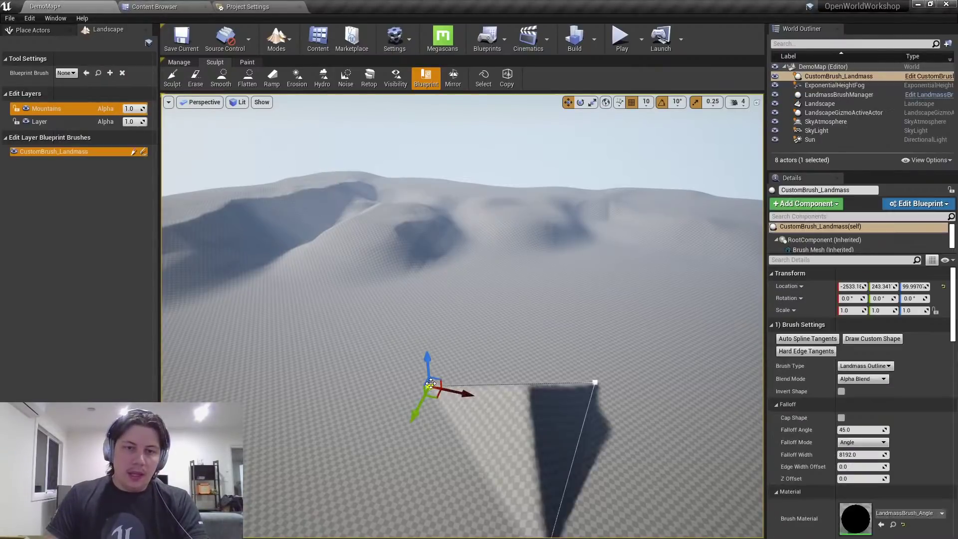
Move an outer corner point of the Landmass brush's outline farther back and add a spline point beside it.
{"action": "mouse_move", "coordinate": [557, 354]}
{"action": "right_mouse_down"}
{"action": "mouse_move", "coordinate": [549, 367]}
{"action": "mouse_move", "coordinate": [619, 344]}
{"action": "mouse_move", "coordinate": [629, 354]}
{"action": "right_mouse_up"}
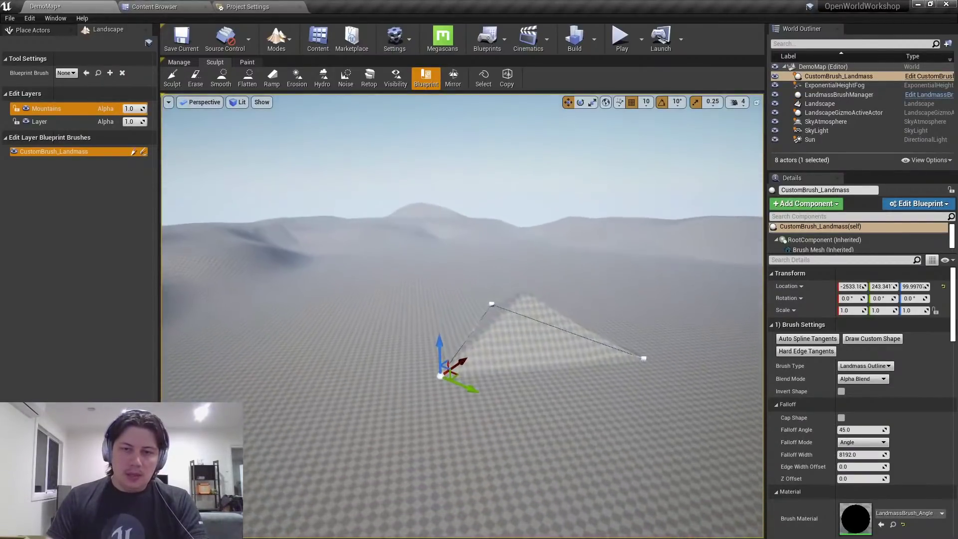
{"action": "left_click", "coordinate": [445, 379]}
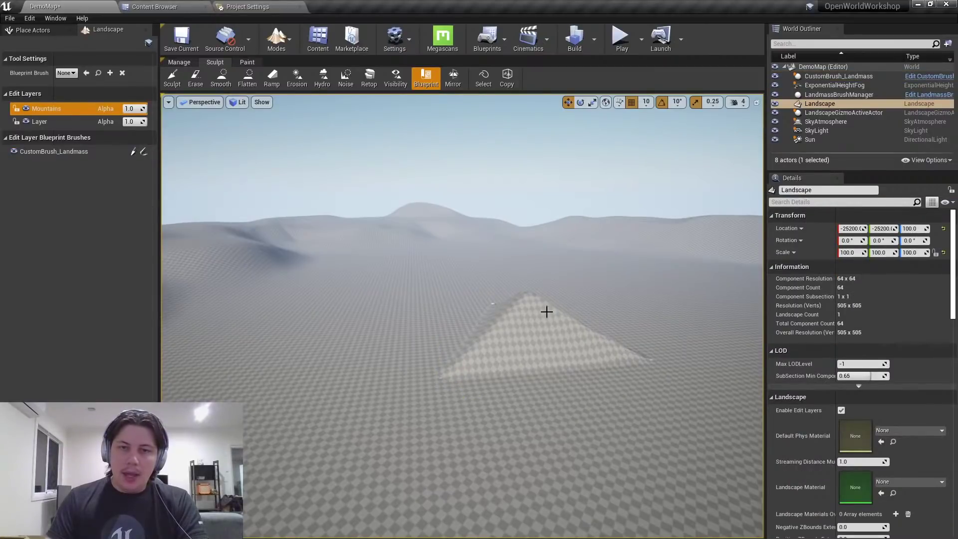
{"action": "left_click", "coordinate": [838, 76]}
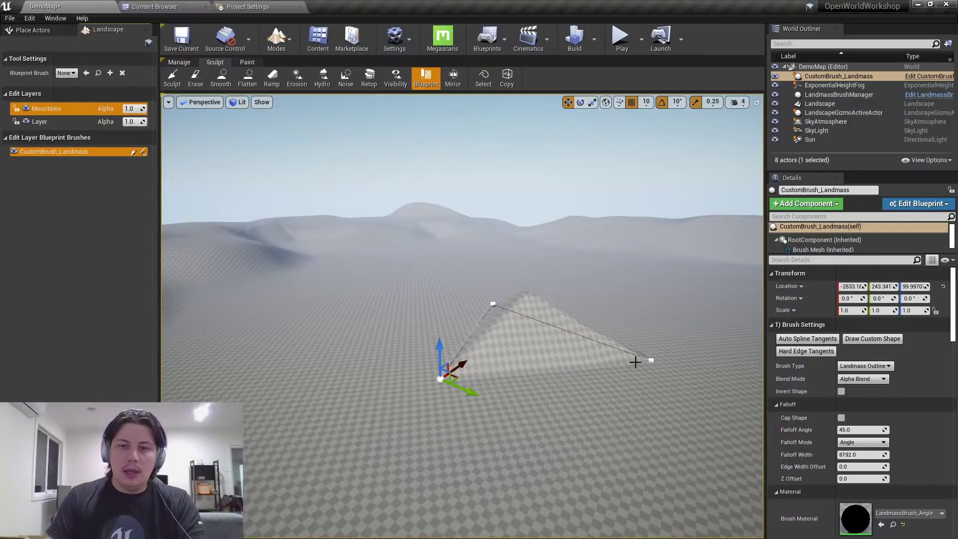
{"action": "left_click_drag", "start_coordinate": [655, 278], "coordinate": [663, 294]}
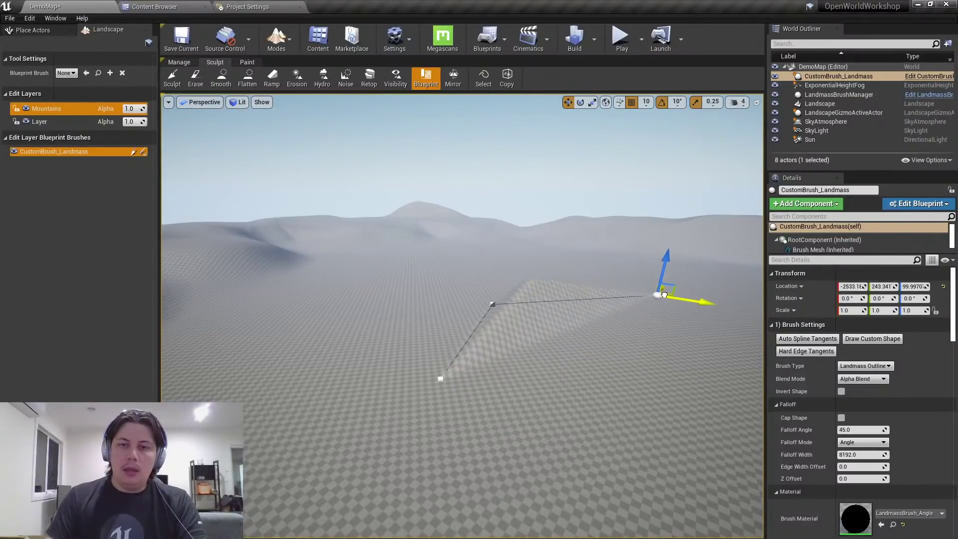
{"action": "left_click_drag", "start_coordinate": [731, 352], "coordinate": [665, 368]}
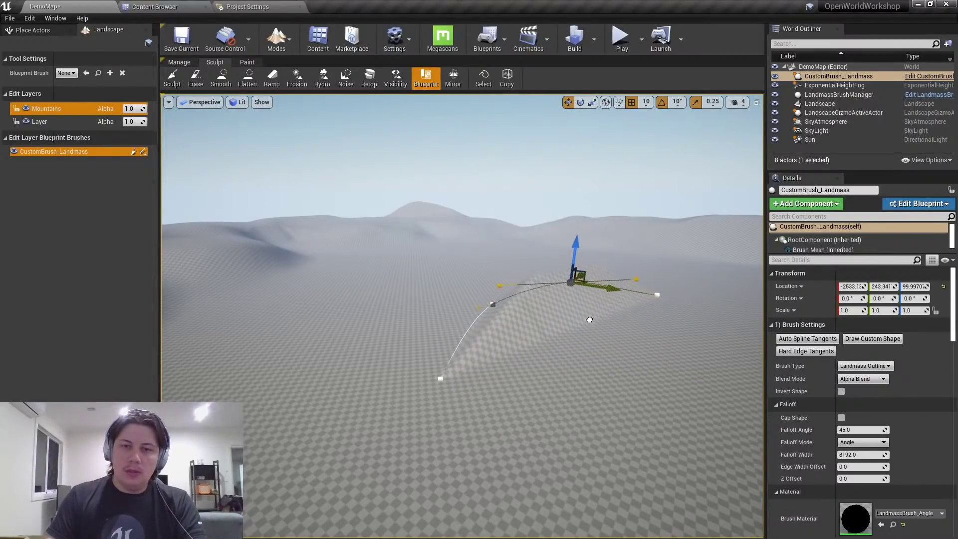
Extend the brush outline from its end points with additional spline points, shaping it into a broad, rounded loop.
{"action": "left_click", "coordinate": [440, 379]}
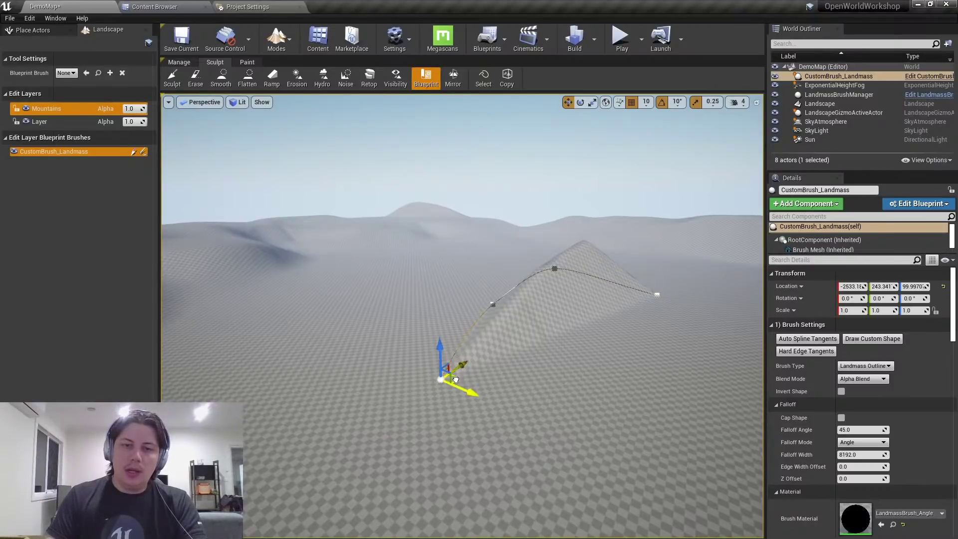
{"action": "left_click_drag", "start_coordinate": [455, 379], "coordinate": [682, 508]}
{"action": "right_click_drag", "start_coordinate": [683, 508], "coordinate": [519, 392]}
{"action": "left_click_drag", "start_coordinate": [394, 352], "coordinate": [722, 386]}
{"action": "right_click_drag", "start_coordinate": [722, 387], "coordinate": [631, 301]}
{"action": "left_click", "coordinate": [584, 297]}
{"action": "right_click_drag", "start_coordinate": [571, 326], "coordinate": [544, 304]}
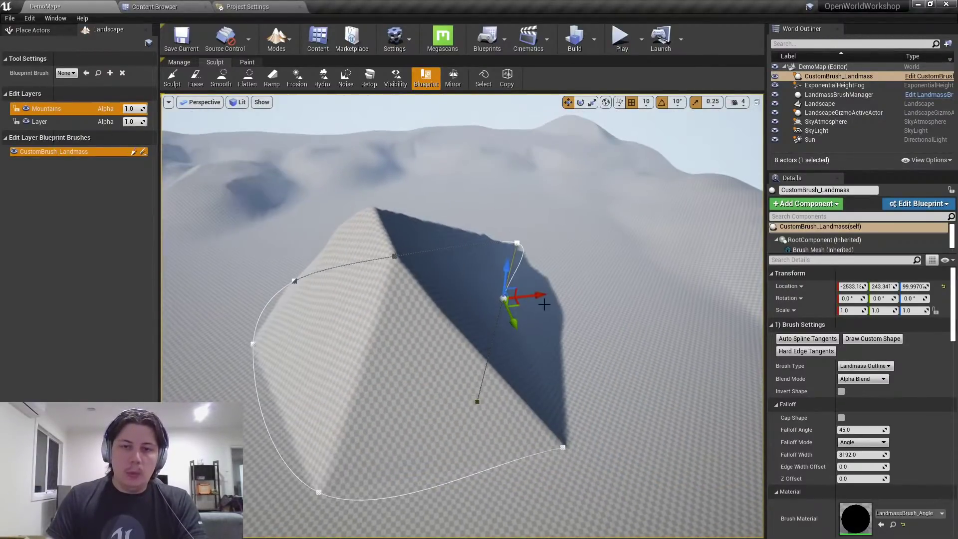
{"action": "left_click_drag", "start_coordinate": [528, 297], "coordinate": [612, 399], "text": "alt"}
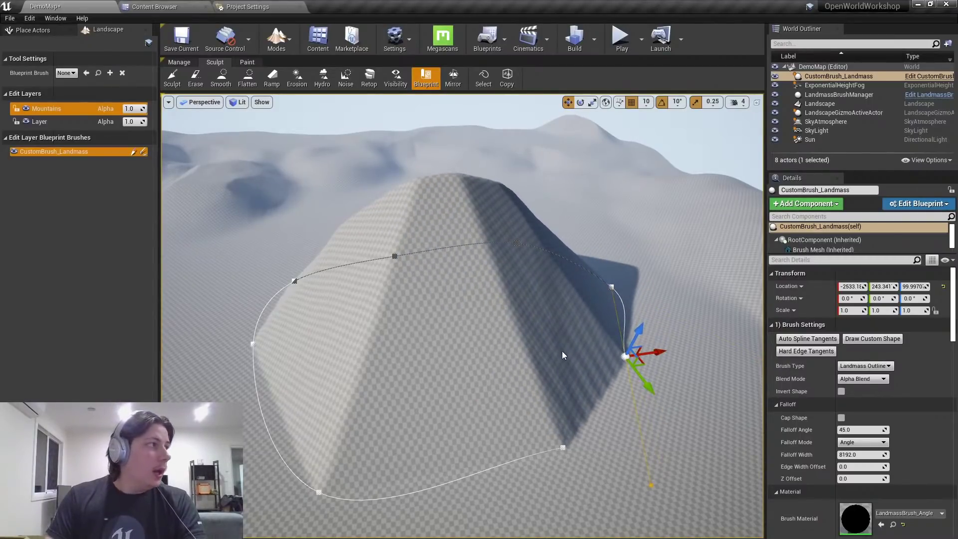
Rotate the outline's end spline point to redirect its curve, and return to the move gizmo.
{"action": "right_click_drag", "start_coordinate": [562, 356], "coordinate": [593, 322]}
{"action": "key", "text": "e"}
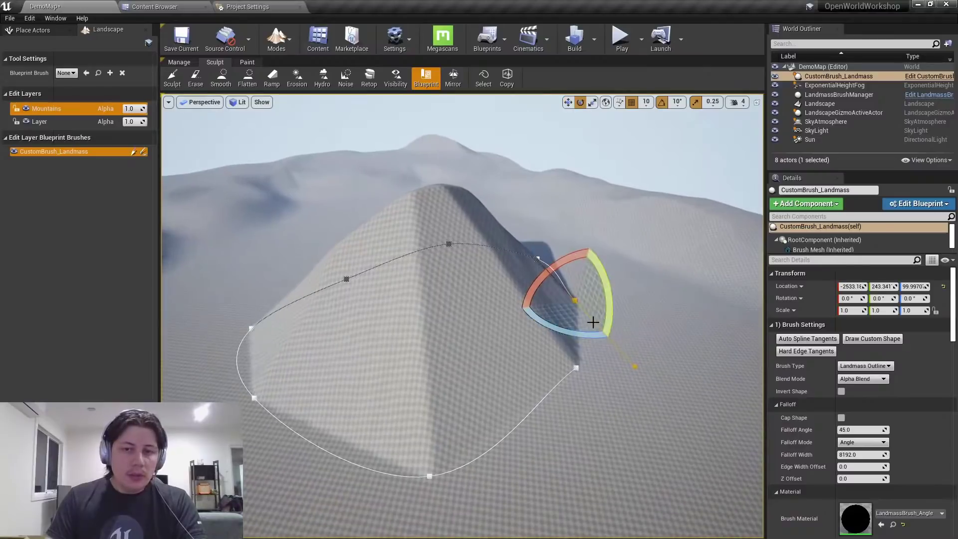
{"action": "mouse_move", "coordinate": [592, 322]}
{"action": "left_mouse_down"}
{"action": "mouse_move", "coordinate": [606, 345]}
{"action": "mouse_move", "coordinate": [533, 335]}
{"action": "mouse_move", "coordinate": [581, 335]}
{"action": "left_mouse_up"}
{"action": "key", "text": "r"}
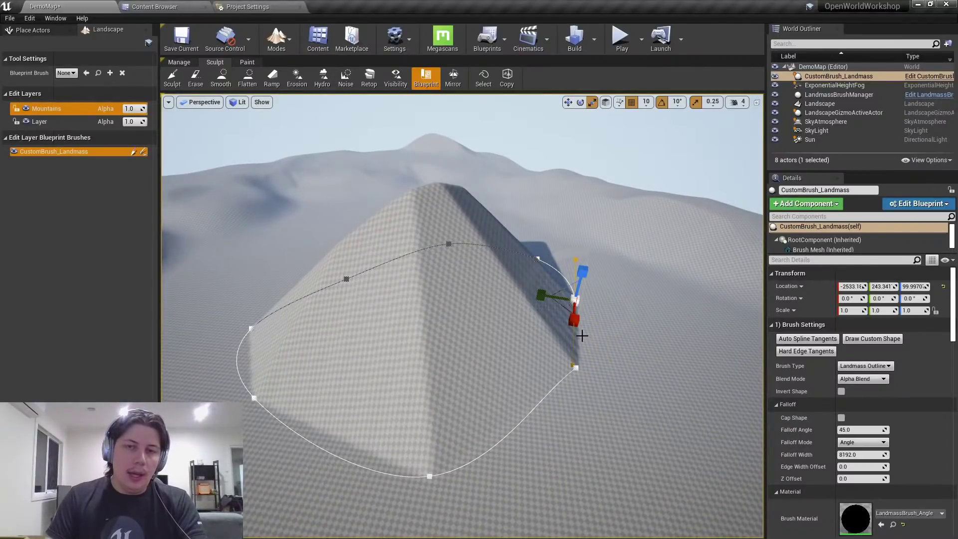
{"action": "key", "text": "w"}
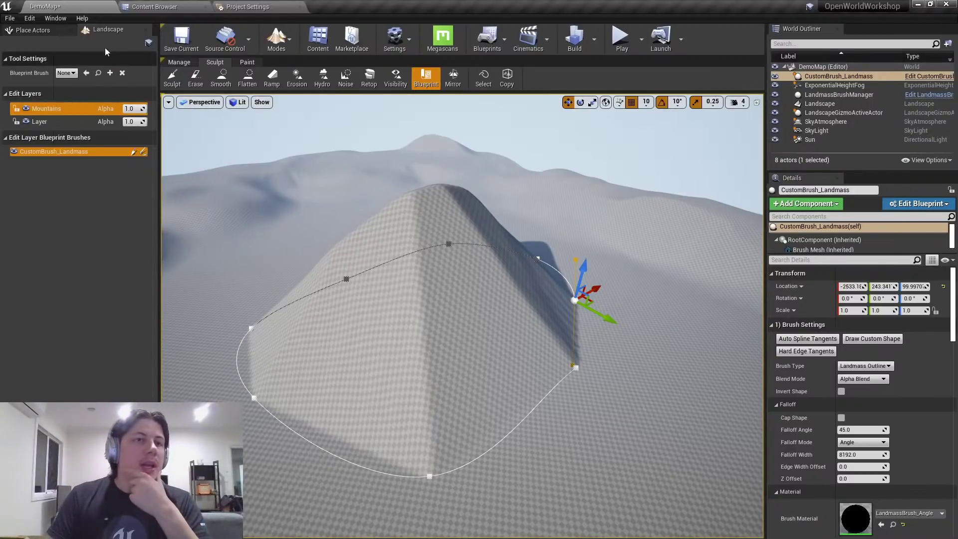
{"action": "left_click", "coordinate": [33, 18]}
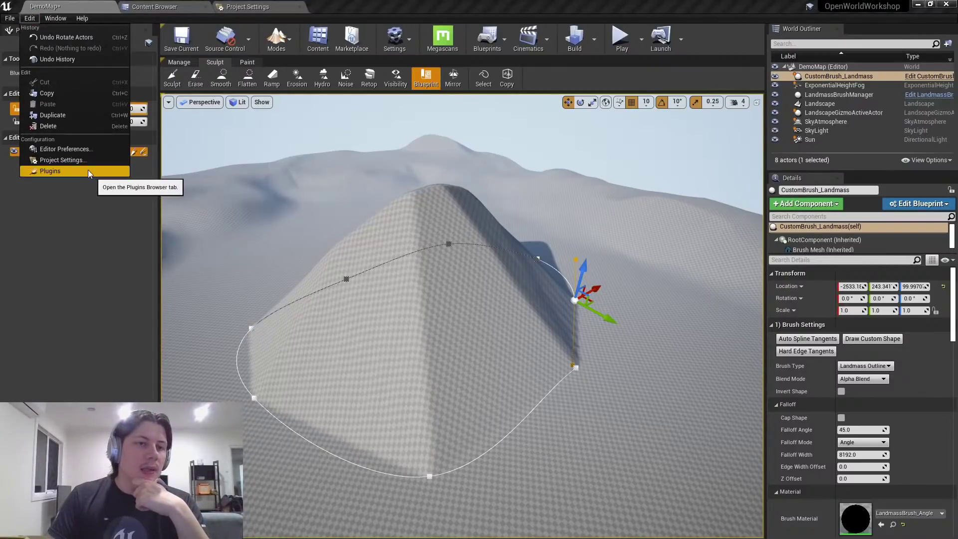
{"action": "left_click", "coordinate": [85, 92]}
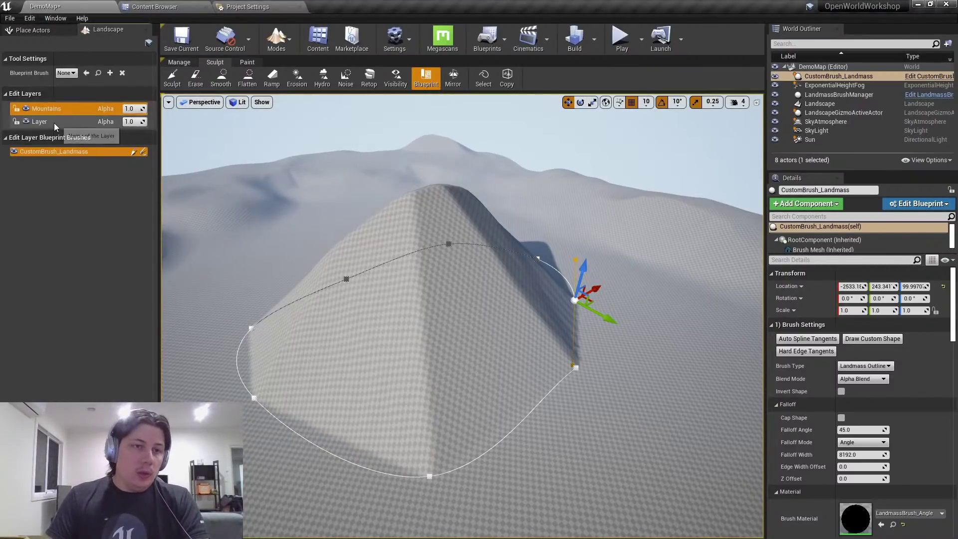
Raise the whole Landmass brush to a height of about 1940 and enable Cap Shape to give it a flat top.
{"action": "left_click", "coordinate": [58, 151]}
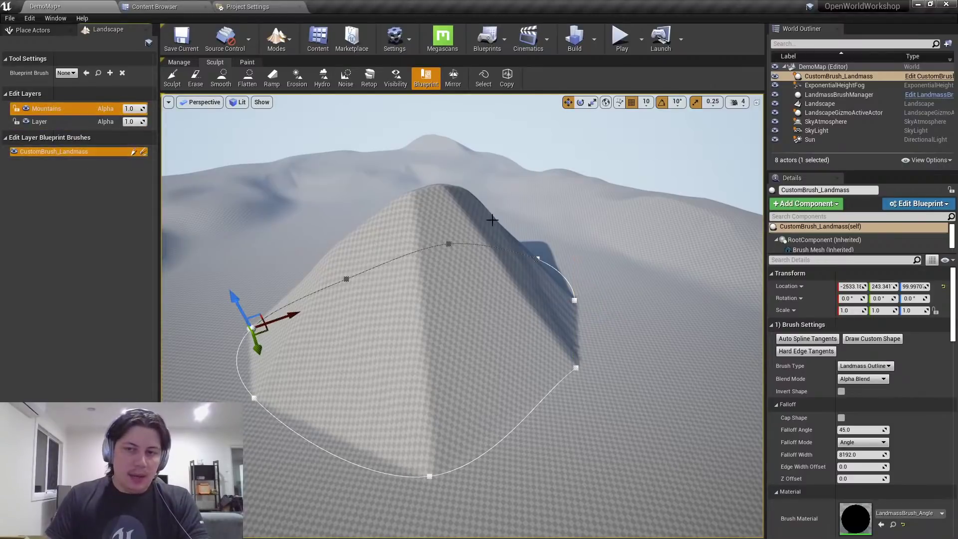
{"action": "left_click_drag", "start_coordinate": [238, 302], "coordinate": [232, 277]}
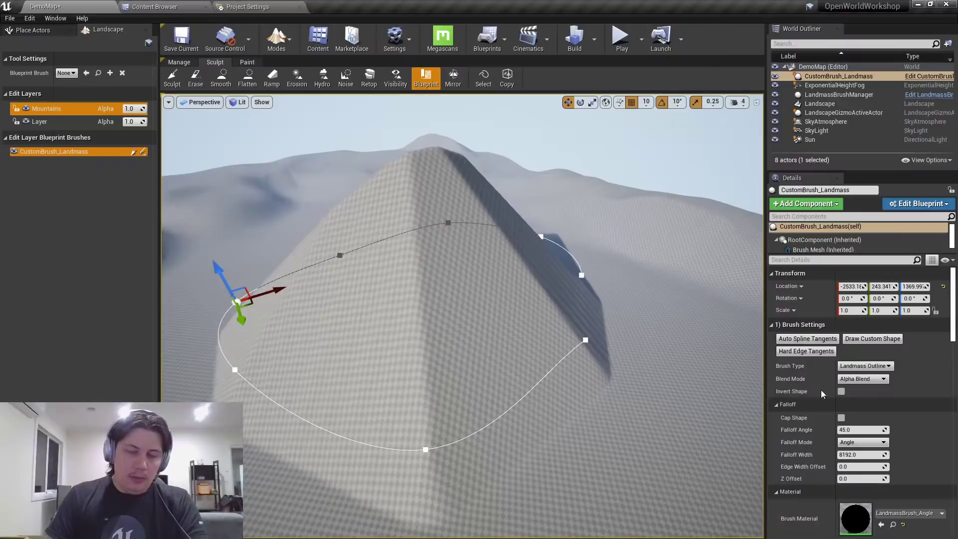
{"action": "left_click", "coordinate": [841, 418]}
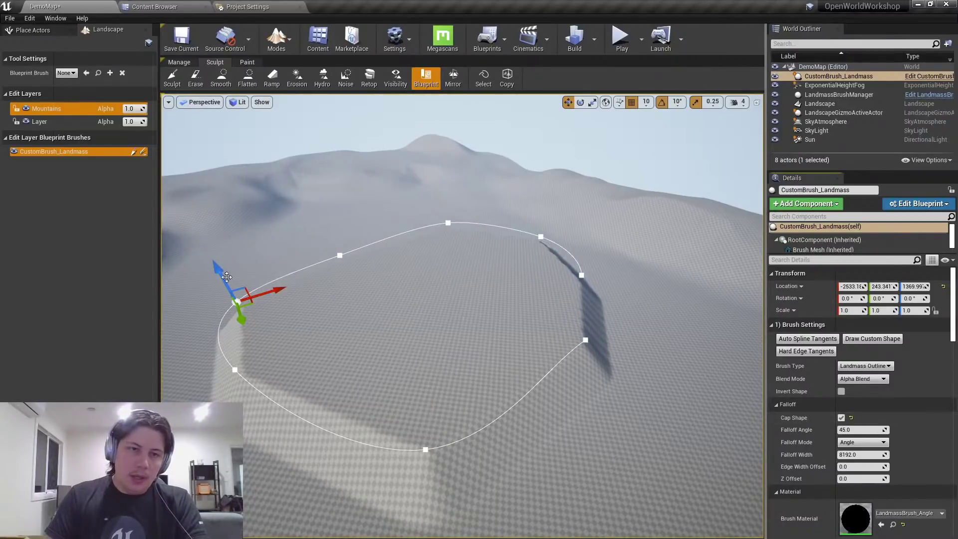
{"action": "left_click_drag", "start_coordinate": [227, 276], "coordinate": [225, 269]}
{"action": "mouse_move", "coordinate": [225, 269]}
{"action": "right_mouse_down"}
{"action": "mouse_move", "coordinate": [200, 299]}
{"action": "mouse_move", "coordinate": [202, 283]}
{"action": "right_mouse_up"}
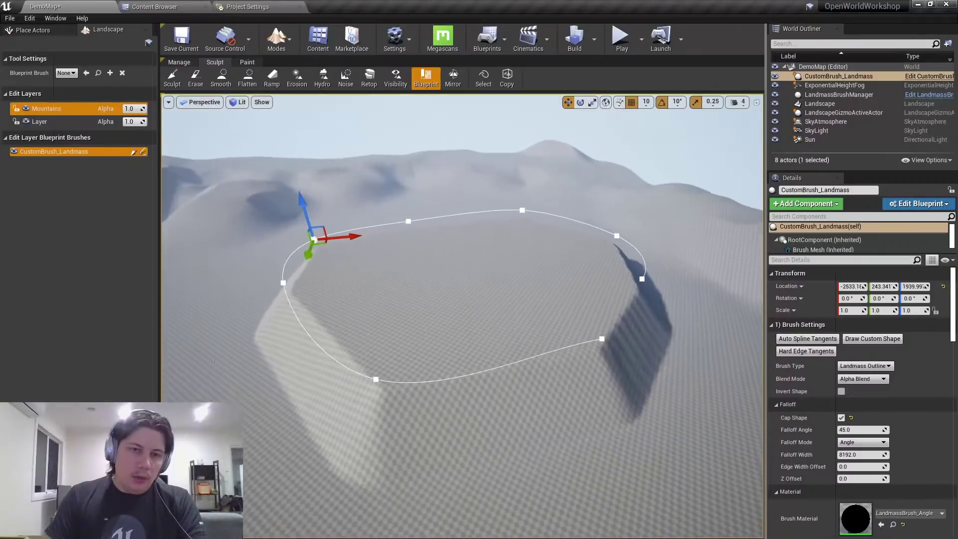
{"action": "mouse_move", "coordinate": [458, 274]}
{"action": "right_mouse_down"}
{"action": "mouse_move", "coordinate": [446, 267]}
{"action": "mouse_move", "coordinate": [445, 282]}
{"action": "right_mouse_up"}
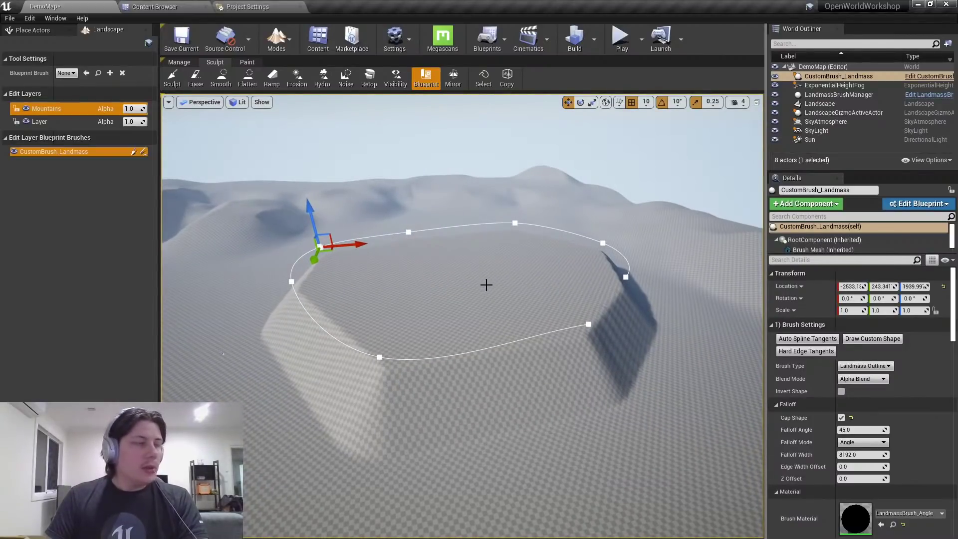
Collapse the brush's Falloff, Material and Spline Mesh settings and bring the Curl Noise effect settings into view.
{"action": "scroll", "coordinate": [823, 375], "scroll_direction": "down", "scroll_amount": 3}
{"action": "left_click", "coordinate": [790, 350]}
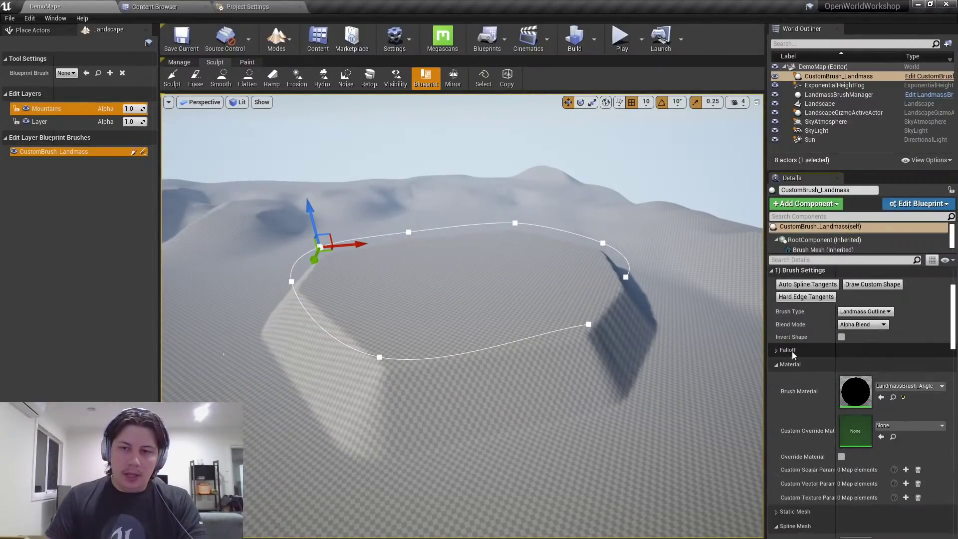
{"action": "left_click", "coordinate": [790, 364]}
{"action": "scroll", "coordinate": [812, 375], "scroll_direction": "down", "scroll_amount": 3}
{"action": "scroll", "coordinate": [798, 349], "scroll_direction": "up", "scroll_amount": 5}
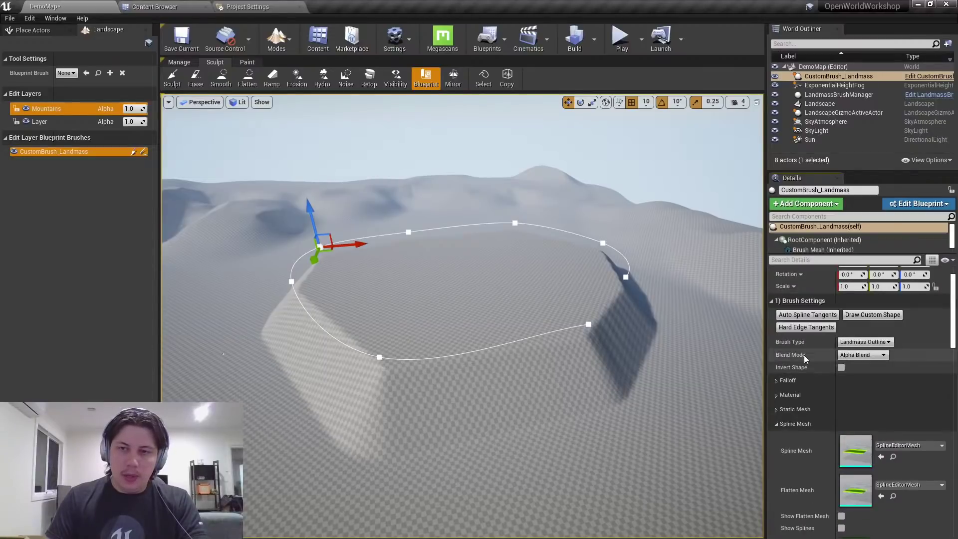
{"action": "scroll", "coordinate": [803, 355], "scroll_direction": "up", "scroll_amount": 1}
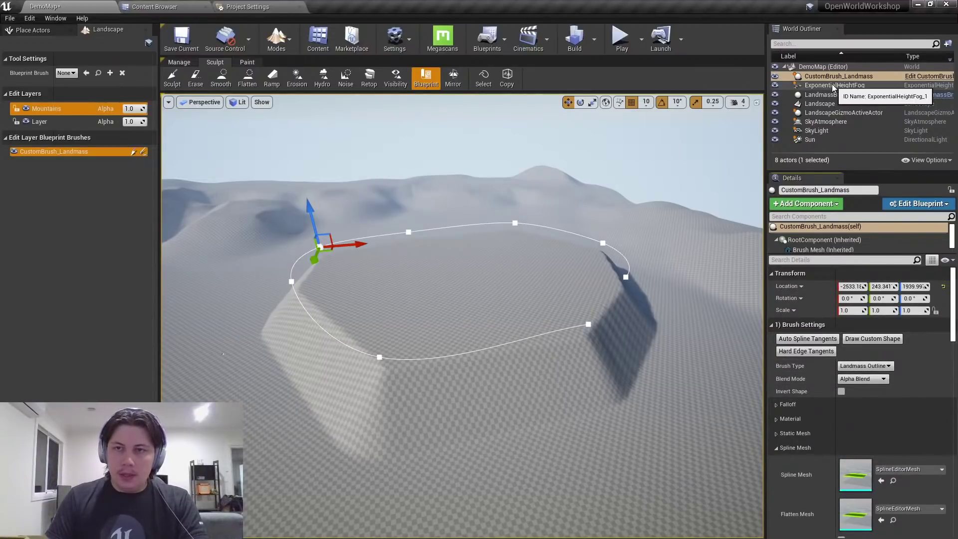
{"action": "left_click", "coordinate": [811, 446]}
{"action": "scroll", "coordinate": [830, 443], "scroll_direction": "down", "scroll_amount": 2}
{"action": "scroll", "coordinate": [830, 443], "scroll_direction": "down", "scroll_amount": 6}
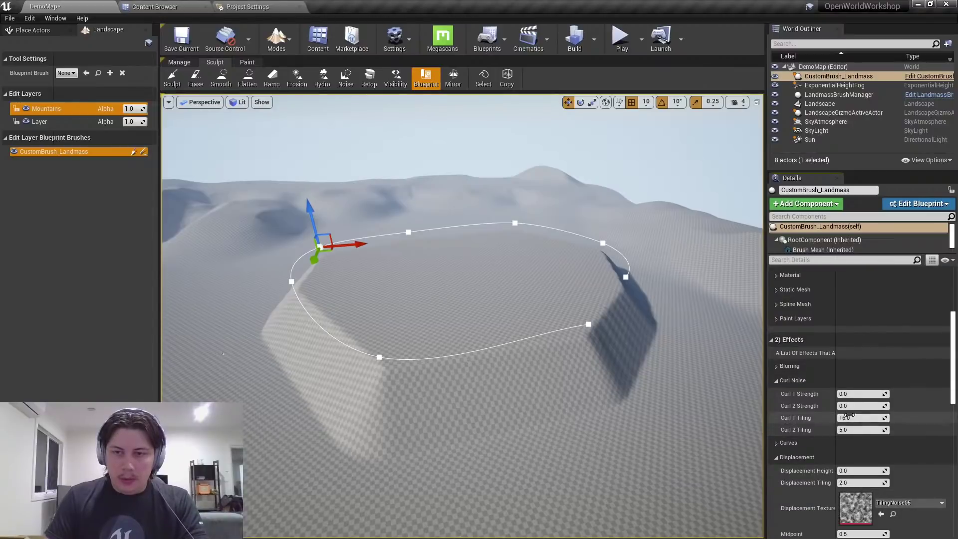
Set the brush's Curl 1 Strength to 0.5 and Curl 2 Strength to 0.2.
{"action": "left_click", "coordinate": [858, 346]}
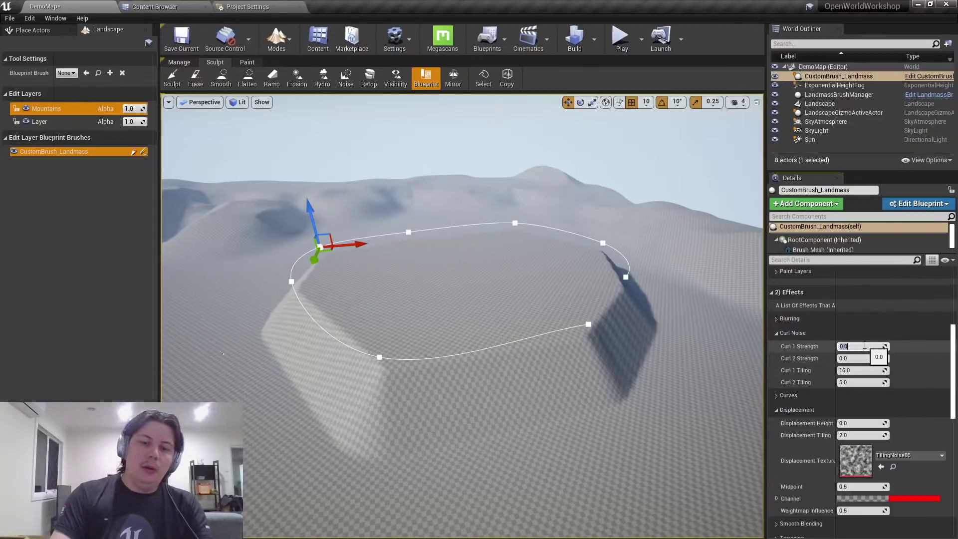
{"action": "type", "text": "0.5"}
{"action": "key", "text": "Return"}
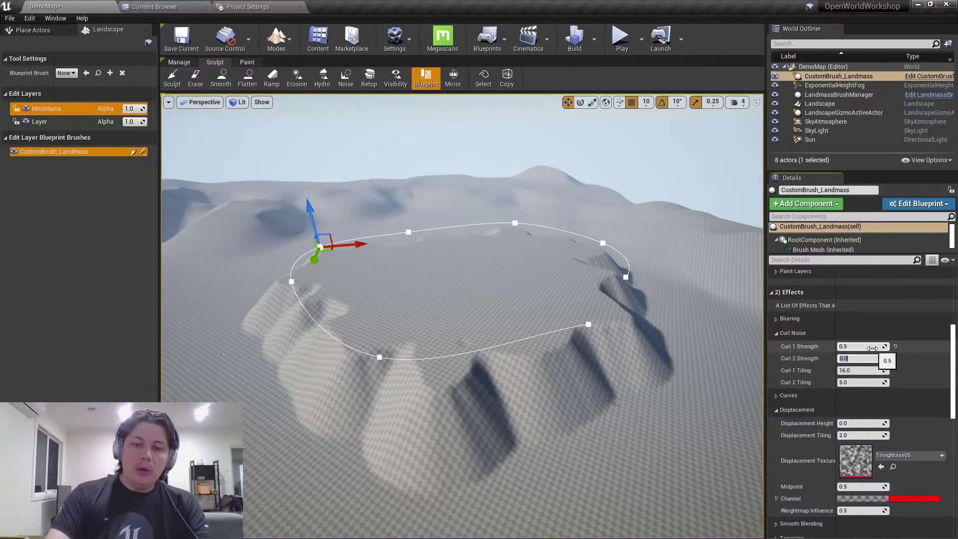
{"action": "key", "text": "Return"}
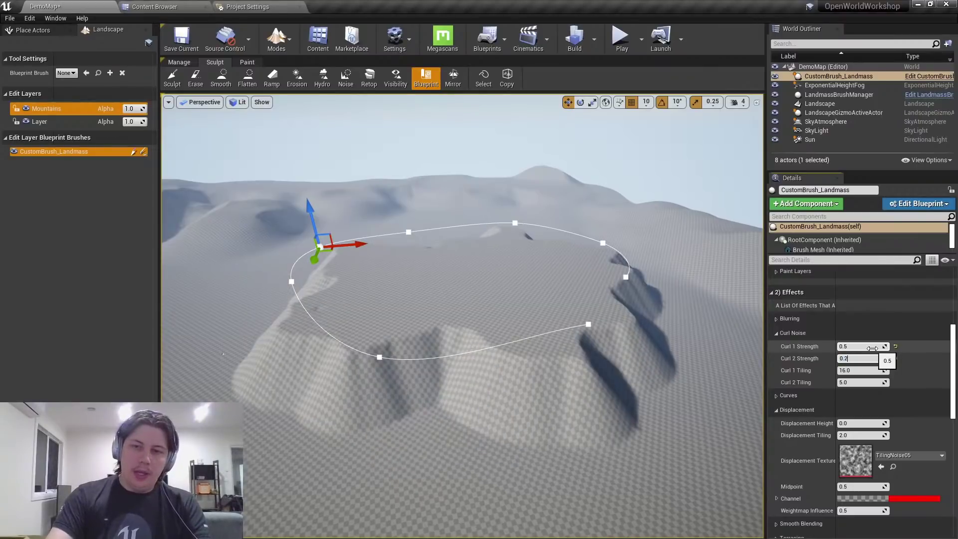
{"action": "key", "text": "Return"}
Set the Landmass brush's Curl 1 Strength to 0.3 and Curl 2 Strength to 0.5.
{"action": "type", "text": "0.2"}
{"action": "key", "text": "Return"}
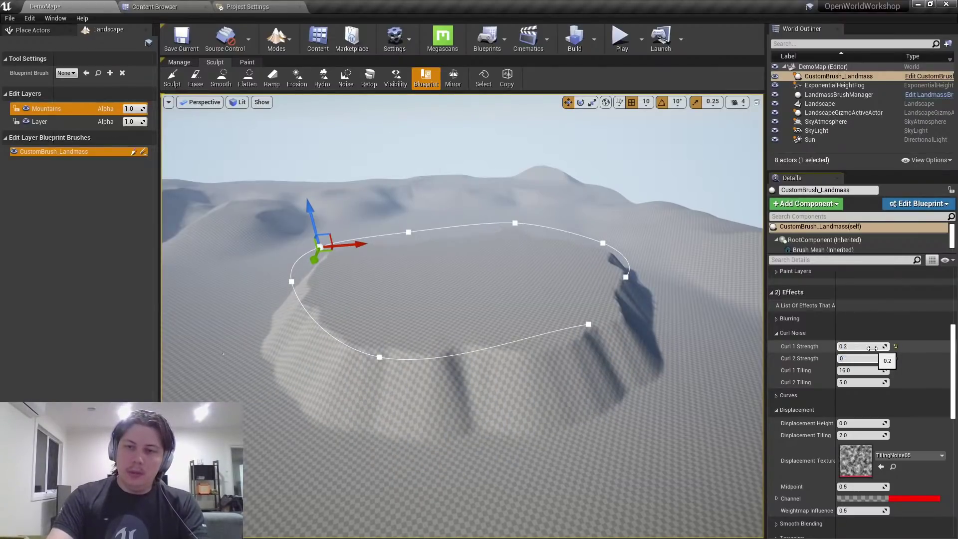
{"action": "mouse_move", "coordinate": [573, 381]}
{"action": "left_mouse_down"}
{"action": "mouse_move", "coordinate": [575, 310]}
{"action": "mouse_move", "coordinate": [574, 379]}
{"action": "left_mouse_up"}
{"action": "left_click", "coordinate": [866, 346]}
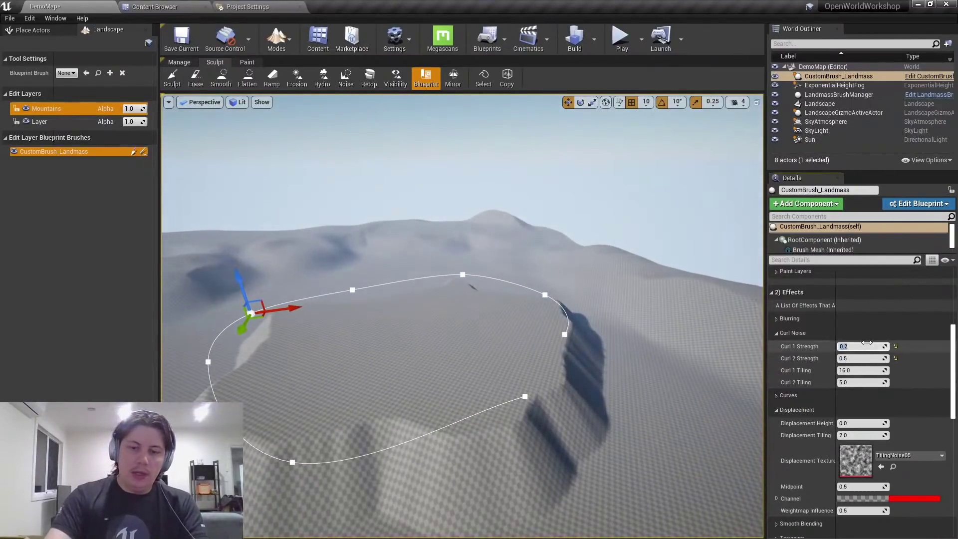
{"action": "type", "text": "0.3"}
{"action": "key", "text": "Return"}
{"action": "mouse_move", "coordinate": [574, 379]}
{"action": "left_mouse_down"}
{"action": "mouse_move", "coordinate": [575, 310]}
{"action": "mouse_move", "coordinate": [574, 379]}
{"action": "mouse_move", "coordinate": [558, 385]}
{"action": "left_mouse_up"}
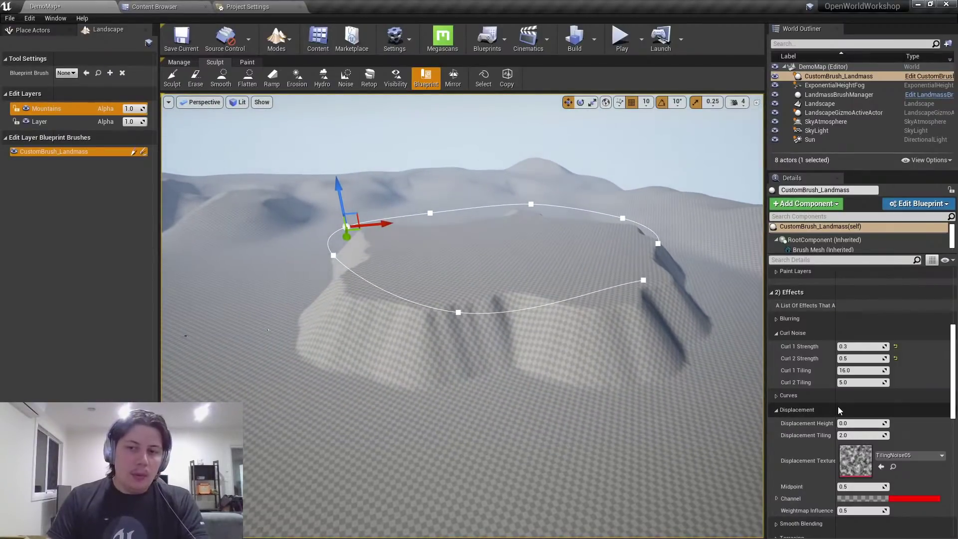
Set the Landmass brush's Displacement Height to 400 to roughen its flat top.
{"action": "scroll", "coordinate": [869, 401], "scroll_direction": "down", "scroll_amount": 2}
{"action": "left_click", "coordinate": [859, 375]}
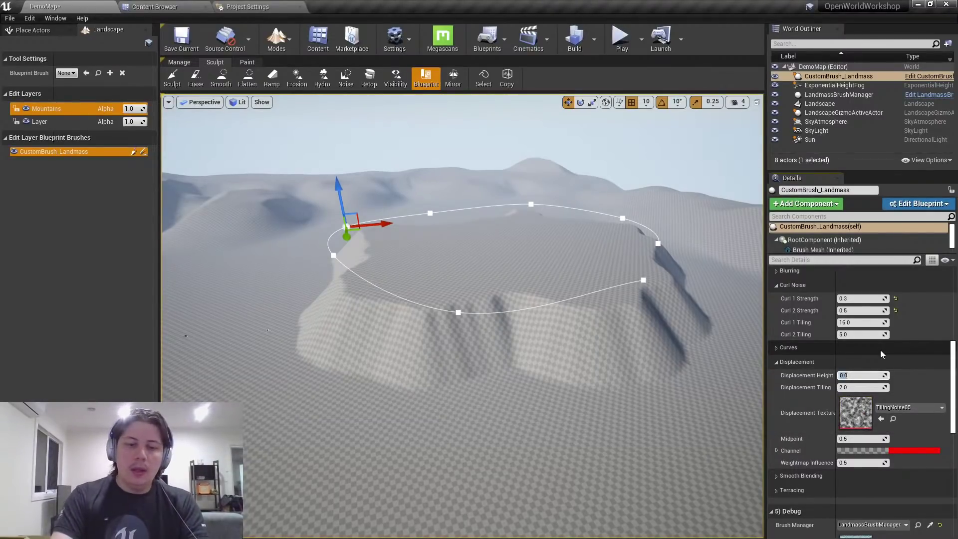
{"action": "type", "text": "400"}
{"action": "right_click_drag", "start_coordinate": [670, 343], "coordinate": [436, 332]}
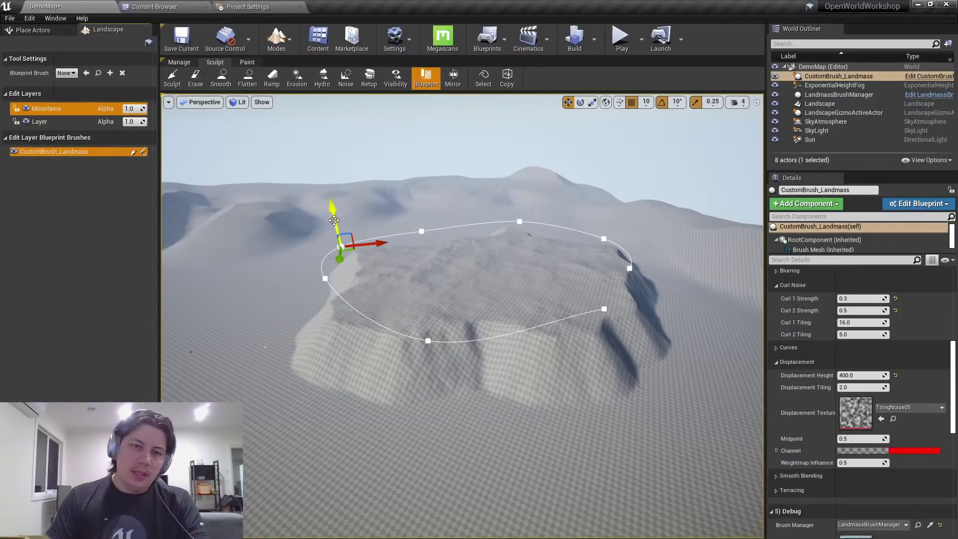
Duplicate the Landmass brush twice and place the copies around the valley as additional plateaus.
{"action": "mouse_move", "coordinate": [334, 220]}
{"action": "left_mouse_down"}
{"action": "mouse_move", "coordinate": [363, 329]}
{"action": "mouse_move", "coordinate": [362, 288]}
{"action": "mouse_move", "coordinate": [313, 272]}
{"action": "mouse_move", "coordinate": [180, 262]}
{"action": "mouse_move", "coordinate": [200, 255]}
{"action": "left_mouse_up"}
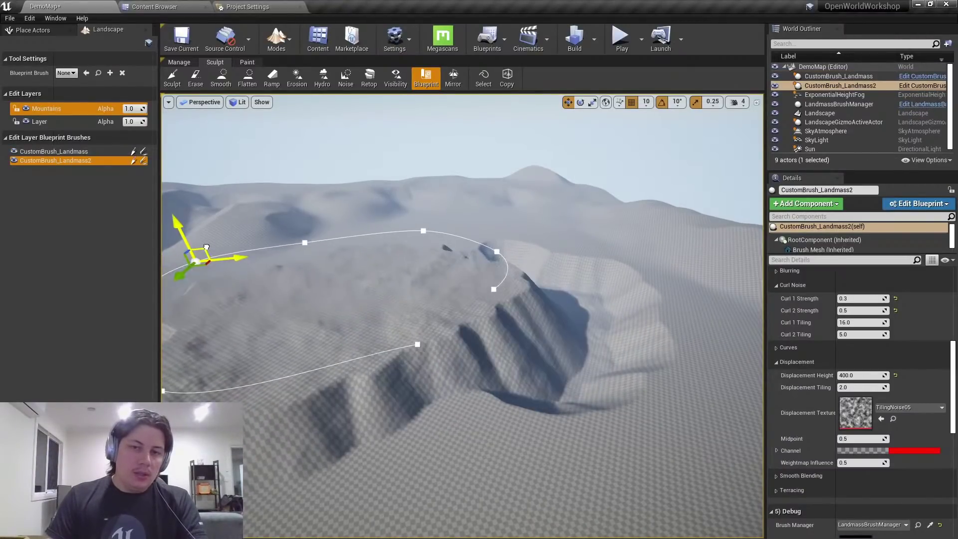
{"action": "mouse_move", "coordinate": [290, 249]}
{"action": "right_mouse_down"}
{"action": "mouse_move", "coordinate": [249, 274]}
{"action": "mouse_move", "coordinate": [247, 264]}
{"action": "mouse_move", "coordinate": [320, 254]}
{"action": "mouse_move", "coordinate": [290, 248]}
{"action": "right_mouse_up"}
{"action": "mouse_move", "coordinate": [383, 212]}
{"action": "left_mouse_down"}
{"action": "mouse_move", "coordinate": [482, 182]}
{"action": "mouse_move", "coordinate": [321, 253]}
{"action": "mouse_move", "coordinate": [253, 231]}
{"action": "mouse_move", "coordinate": [314, 223]}
{"action": "mouse_move", "coordinate": [350, 206]}
{"action": "left_mouse_up"}
Move a spline point of the third Landmass brush to reshape the plateau's outline facing the valley.
{"action": "left_click", "coordinate": [314, 302]}
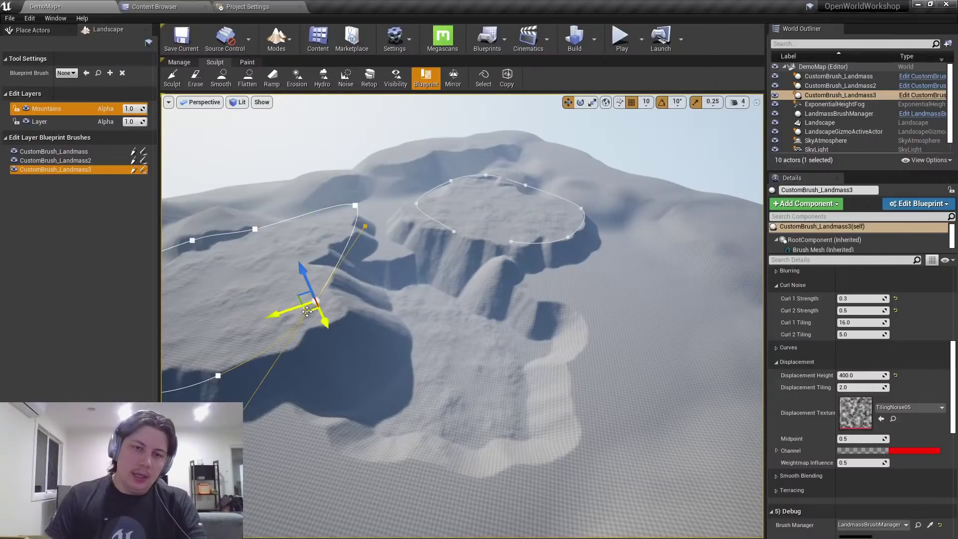
{"action": "mouse_move", "coordinate": [307, 312]}
{"action": "left_mouse_down"}
{"action": "mouse_move", "coordinate": [372, 272]}
{"action": "mouse_move", "coordinate": [327, 427]}
{"action": "mouse_move", "coordinate": [344, 294]}
{"action": "mouse_move", "coordinate": [270, 287]}
{"action": "mouse_move", "coordinate": [309, 245]}
{"action": "left_mouse_up"}
{"action": "key", "text": "f"}
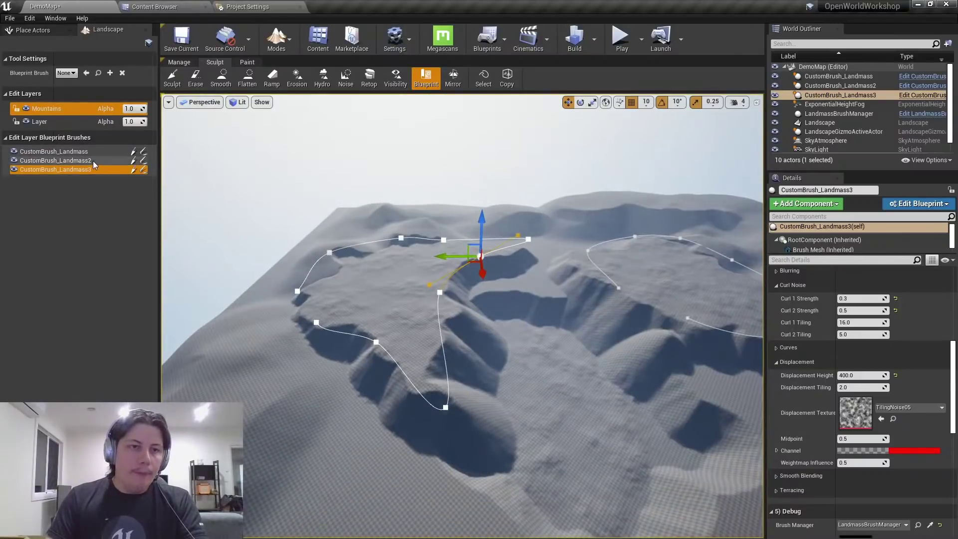
Duplicate the second Landmass brush and place the copy on the opposite side of the valley.
{"action": "left_click", "coordinate": [55, 160]}
{"action": "key", "text": "f"}
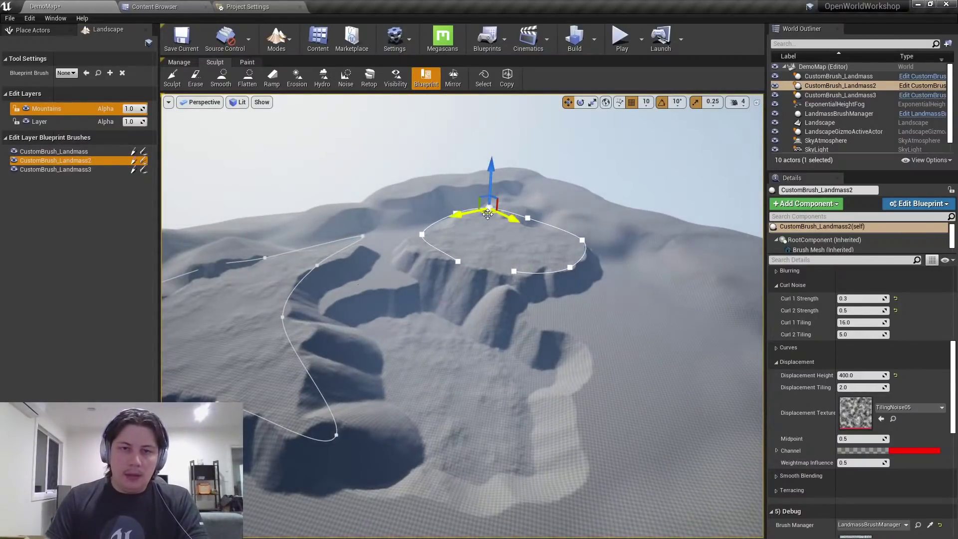
{"action": "left_click_drag", "start_coordinate": [493, 206], "coordinate": [707, 309], "text": "alt"}
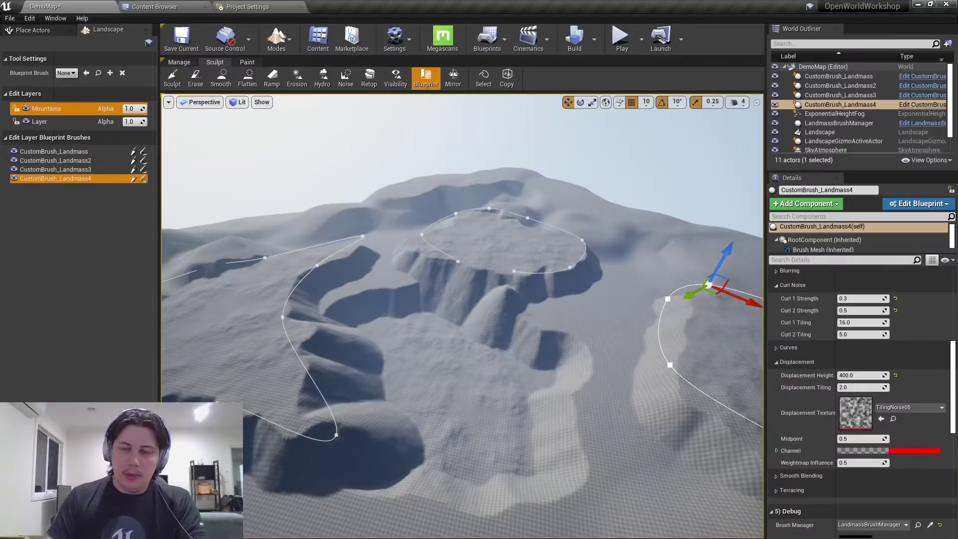
Reposition the fourth Landmass brush so its plateau borders the valley, and return to the move gizmo.
{"action": "key", "text": "f"}
{"action": "left_click_drag", "start_coordinate": [491, 246], "coordinate": [491, 246], "text": "alt"}
{"action": "mouse_move", "coordinate": [501, 293]}
{"action": "left_mouse_down"}
{"action": "mouse_move", "coordinate": [502, 283]}
{"action": "mouse_move", "coordinate": [474, 315]}
{"action": "mouse_move", "coordinate": [492, 292]}
{"action": "mouse_move", "coordinate": [529, 289]}
{"action": "mouse_move", "coordinate": [512, 275]}
{"action": "left_mouse_up"}
{"action": "key", "text": "e"}
{"action": "key", "text": "w"}
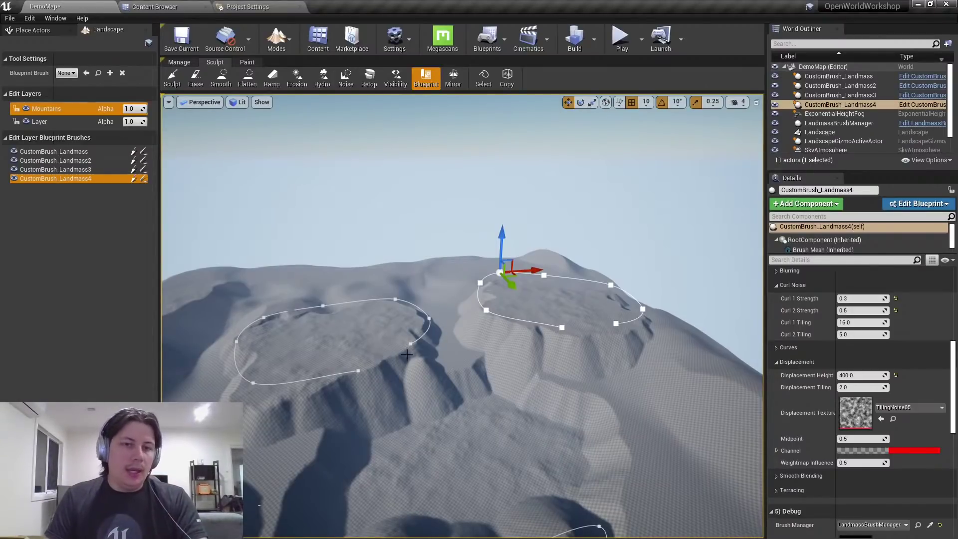
Select the second Landmass brush and hide and reshow it to check its effect on the terrain.
{"action": "right_click_drag", "start_coordinate": [406, 354], "coordinate": [459, 337]}
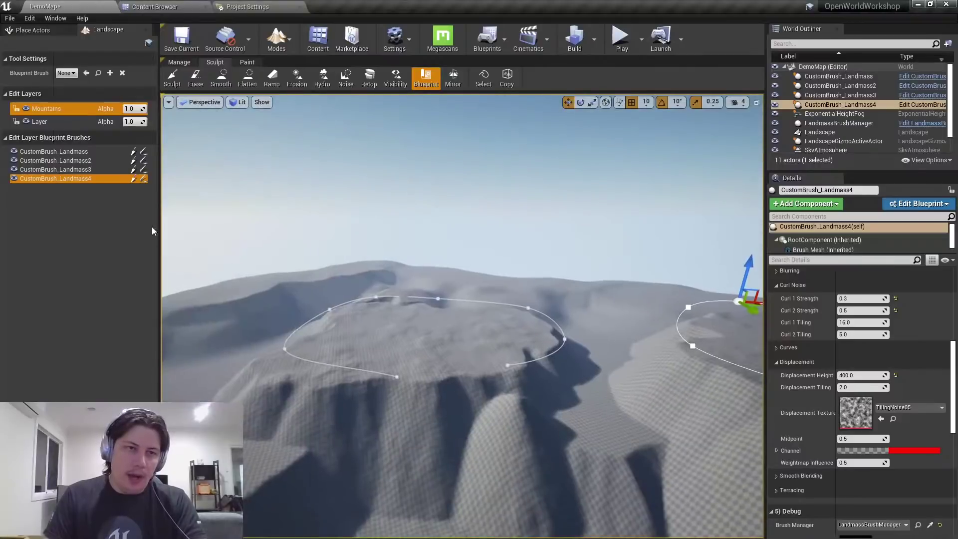
{"action": "left_click", "coordinate": [82, 160]}
{"action": "scroll", "coordinate": [314, 295], "scroll_direction": "up", "scroll_amount": 2}
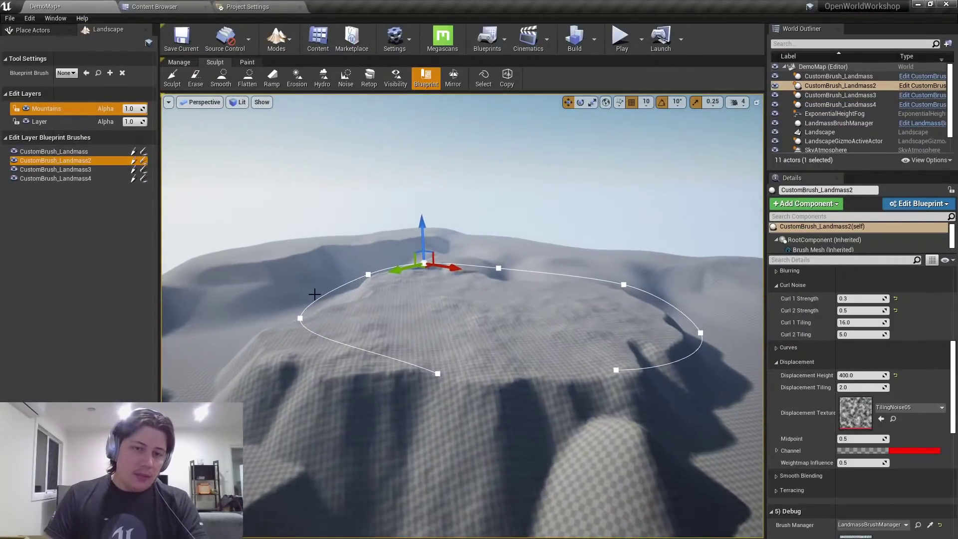
{"action": "scroll", "coordinate": [421, 303], "scroll_direction": "down", "scroll_amount": 3}
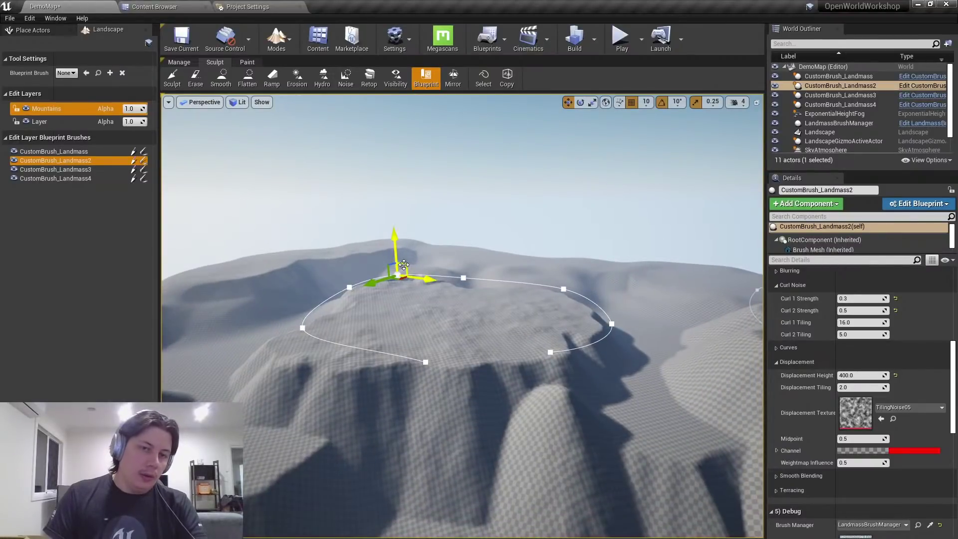
{"action": "right_click_drag", "start_coordinate": [463, 302], "coordinate": [445, 321]}
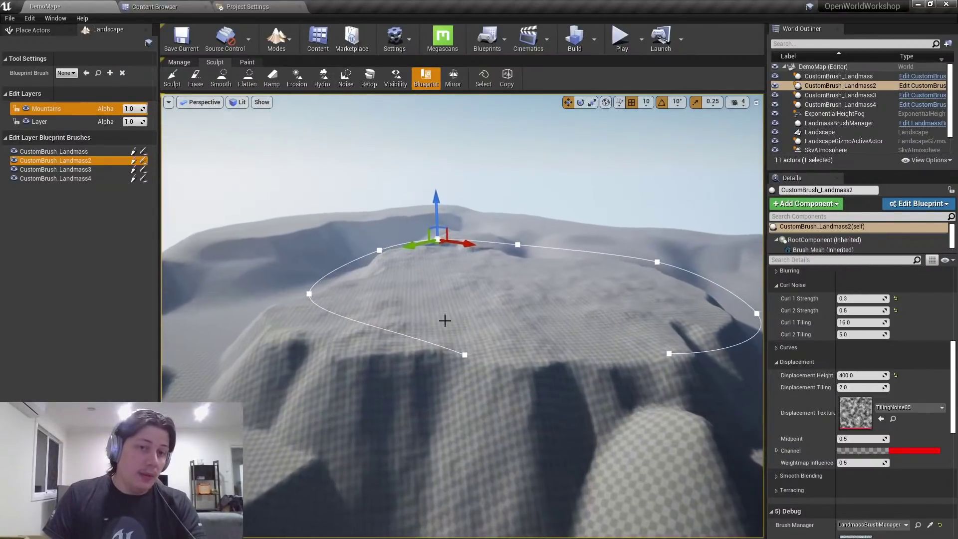
{"action": "left_click", "coordinate": [15, 161]}
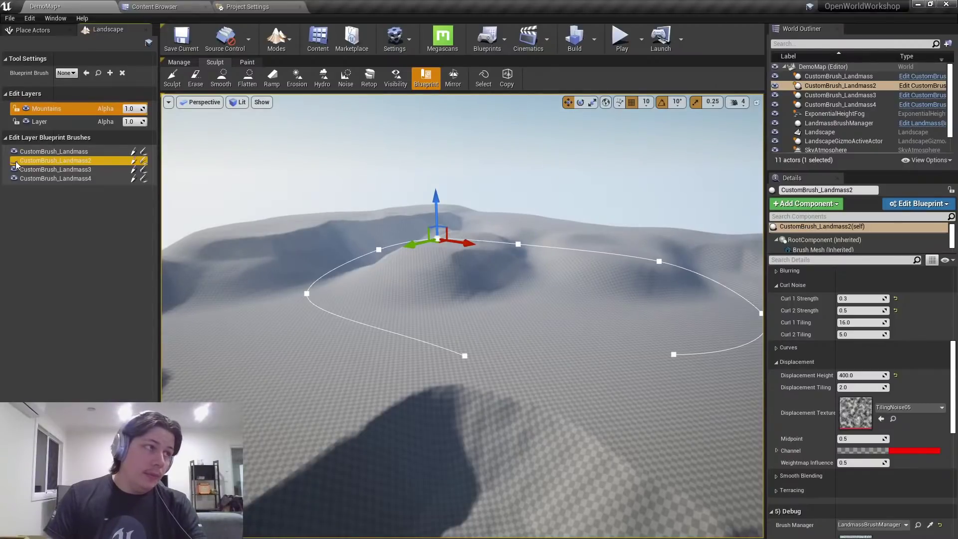
{"action": "left_click", "coordinate": [15, 161]}
Duplicate the second Landmass brush, offset the copy towards the valley and raise it to form a second overlapping plateau.
{"action": "right_click_drag", "start_coordinate": [466, 268], "coordinate": [454, 269]}
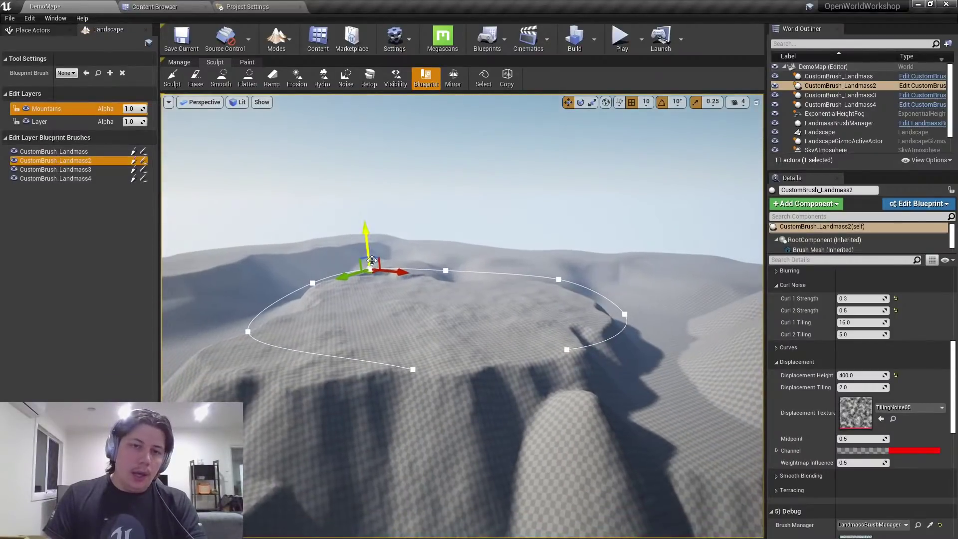
{"action": "mouse_move", "coordinate": [379, 259]}
{"action": "left_mouse_down", "text": "alt"}
{"action": "mouse_move", "coordinate": [436, 150]}
{"action": "mouse_move", "coordinate": [390, 256]}
{"action": "mouse_move", "coordinate": [406, 268]}
{"action": "mouse_move", "coordinate": [403, 246]}
{"action": "mouse_move", "coordinate": [418, 279]}
{"action": "mouse_move", "coordinate": [407, 291]}
{"action": "left_mouse_up", "text": "alt"}
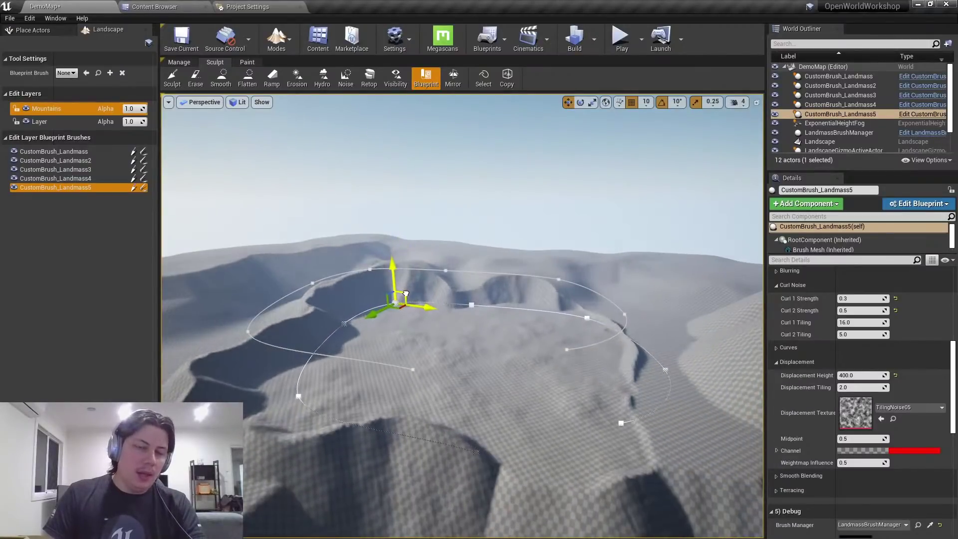
{"action": "mouse_move", "coordinate": [407, 291]}
{"action": "right_mouse_down"}
{"action": "mouse_move", "coordinate": [379, 299]}
{"action": "mouse_move", "coordinate": [432, 282]}
{"action": "right_mouse_up"}
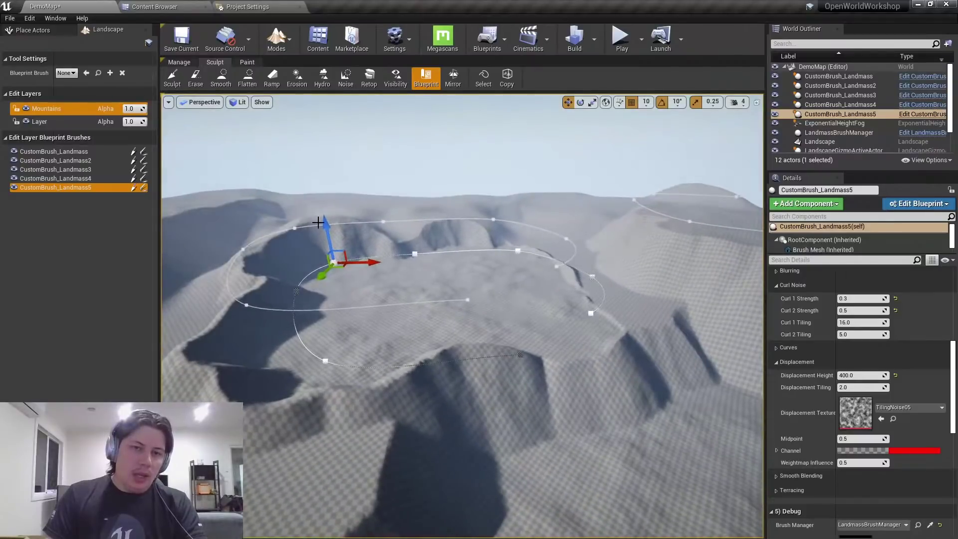
{"action": "left_click_drag", "start_coordinate": [327, 230], "coordinate": [327, 211]}
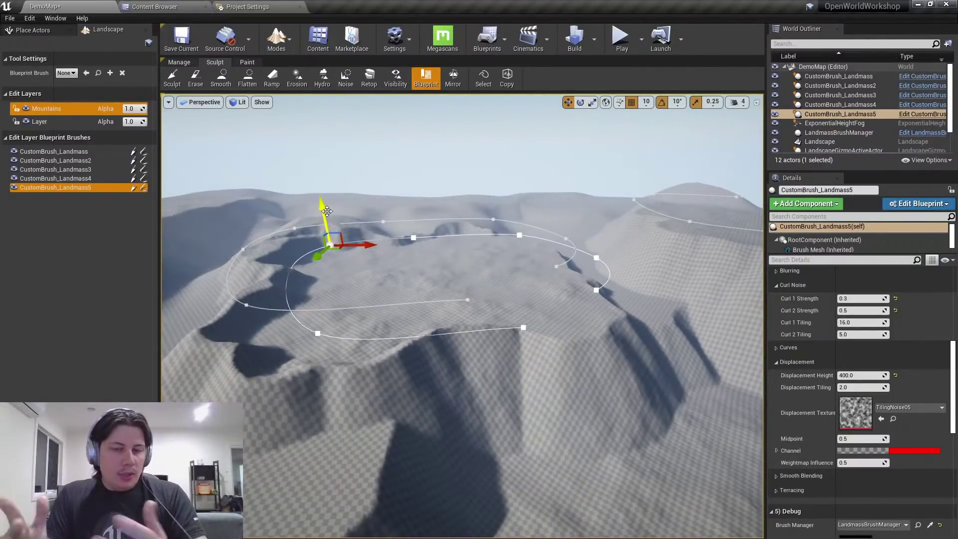
Inspect the overlapping plateaus from the valley and from above, and save the level.
{"action": "right_click_drag", "start_coordinate": [514, 367], "coordinate": [531, 360]}
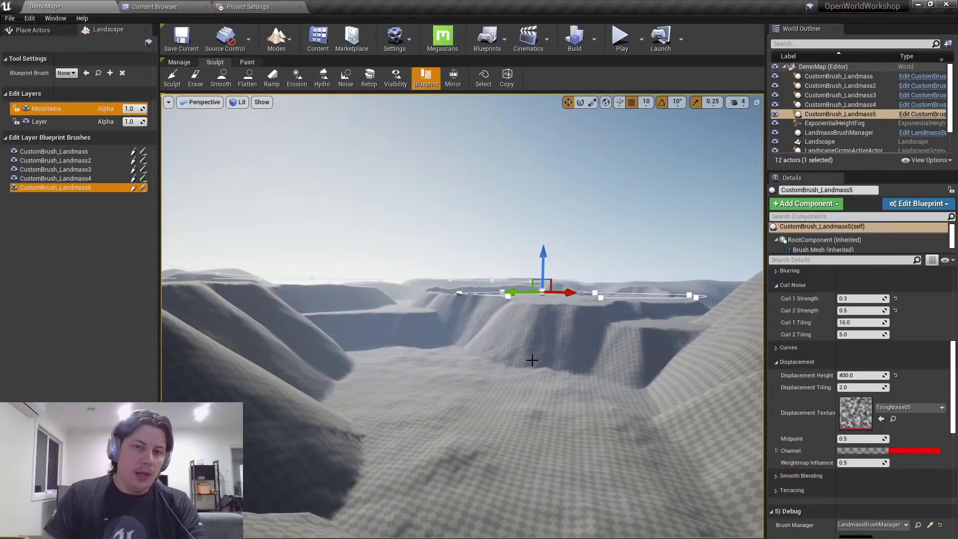
{"action": "right_click_drag", "start_coordinate": [497, 391], "coordinate": [496, 395]}
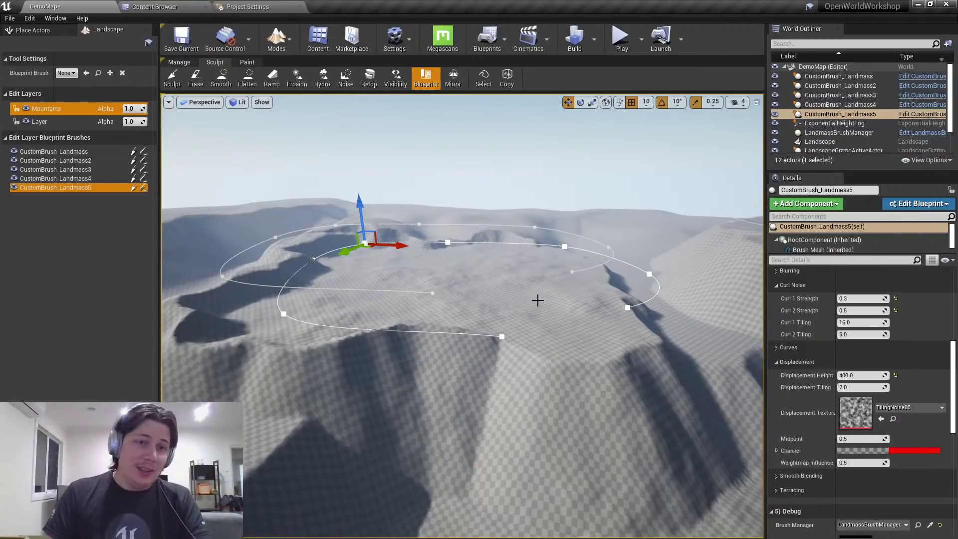
{"action": "right_click_drag", "start_coordinate": [548, 313], "coordinate": [544, 252]}
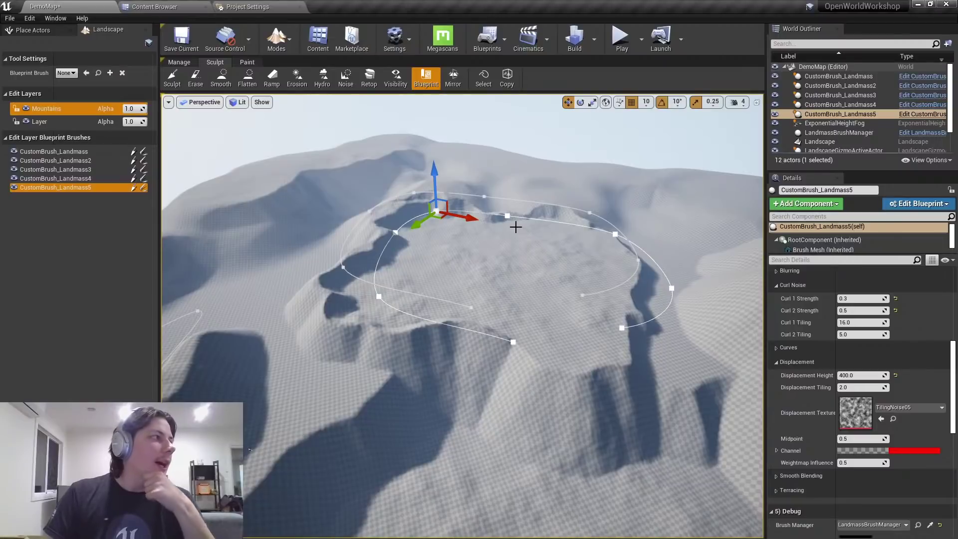
{"action": "right_click_drag", "start_coordinate": [515, 228], "coordinate": [526, 260]}
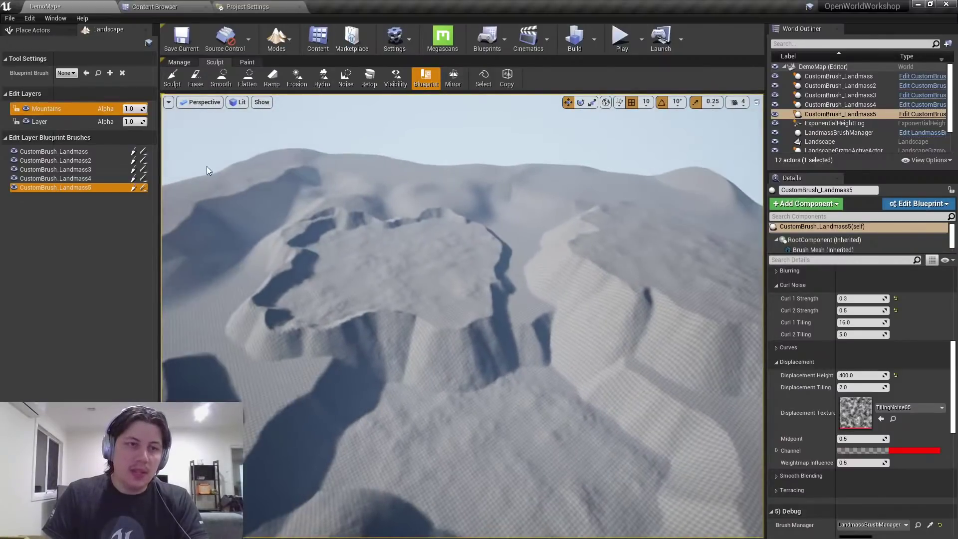
{"action": "left_click", "coordinate": [182, 41]}
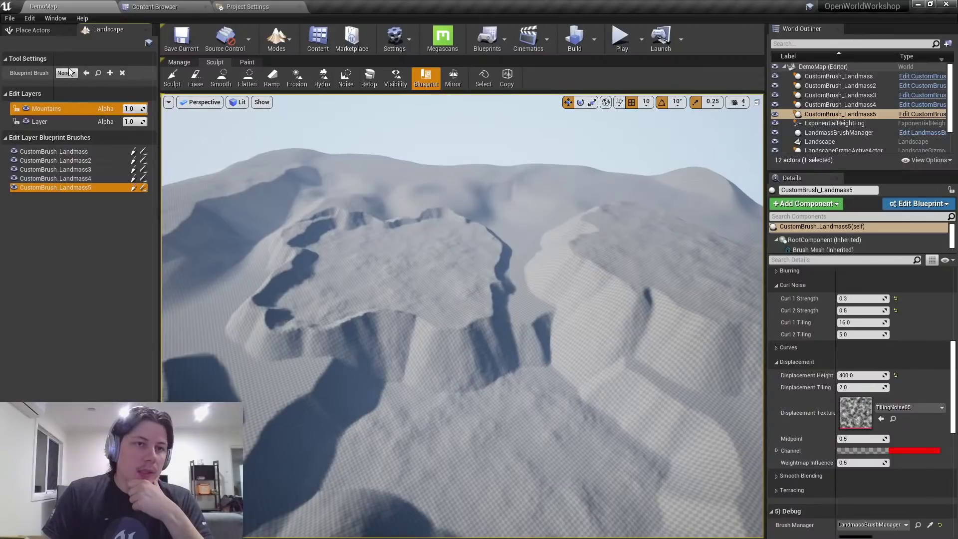
Add a CustomBrush_MaterialOnly blueprint brush to the Mountains layer, placing it on the valley floor.
{"action": "mouse_move", "coordinate": [394, 222]}
{"action": "right_mouse_down"}
{"action": "mouse_move", "coordinate": [454, 229]}
{"action": "mouse_move", "coordinate": [444, 227]}
{"action": "mouse_move", "coordinate": [457, 385]}
{"action": "mouse_move", "coordinate": [490, 379]}
{"action": "right_mouse_up"}
{"action": "key", "text": "g"}
{"action": "right_click_drag", "start_coordinate": [536, 347], "coordinate": [543, 342]}
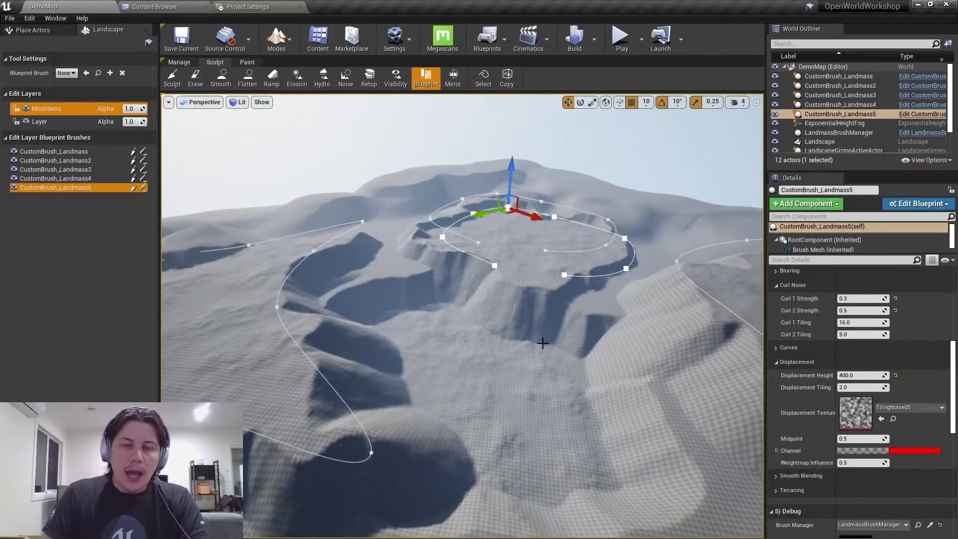
{"action": "key", "text": "g"}
{"action": "right_click_drag", "start_coordinate": [439, 318], "coordinate": [439, 316]}
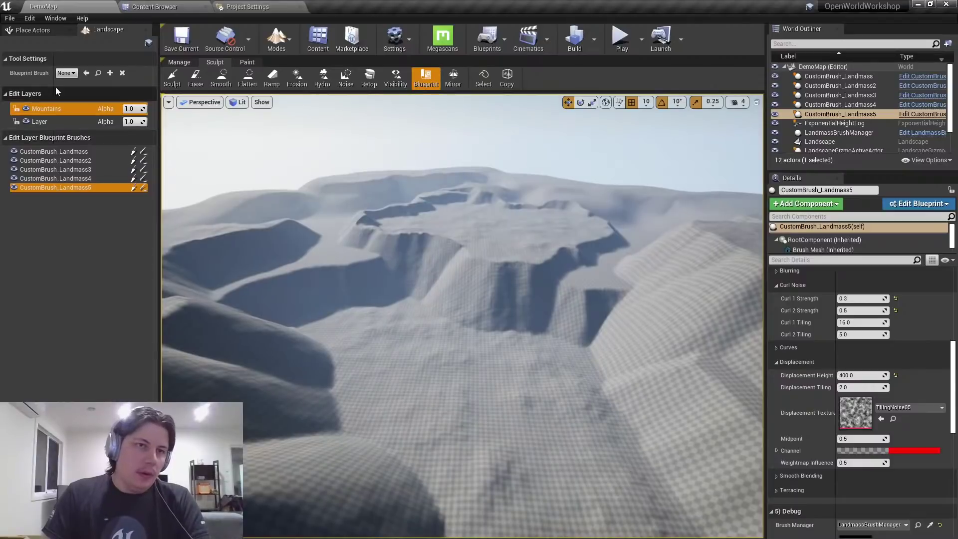
{"action": "left_click", "coordinate": [66, 72]}
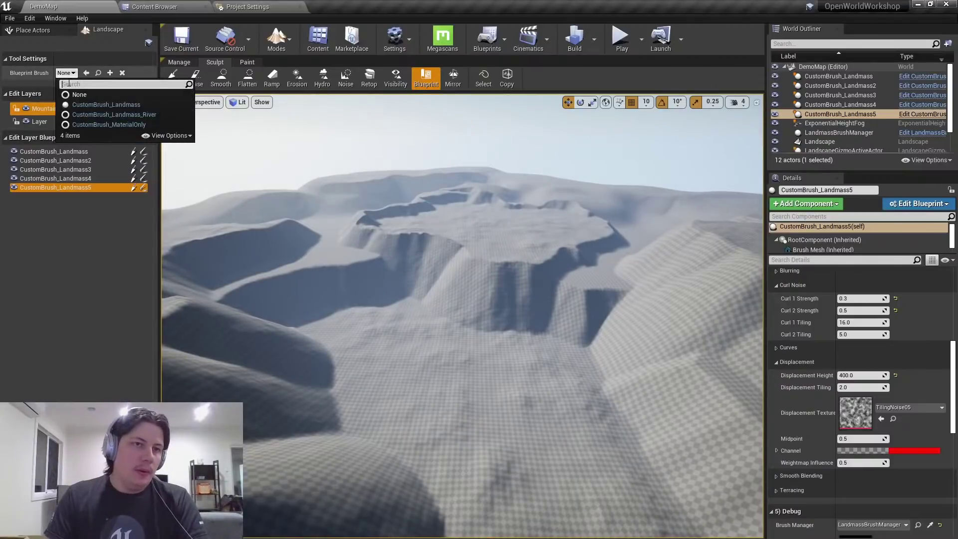
{"action": "left_click", "coordinate": [132, 125]}
{"action": "left_click", "coordinate": [456, 343]}
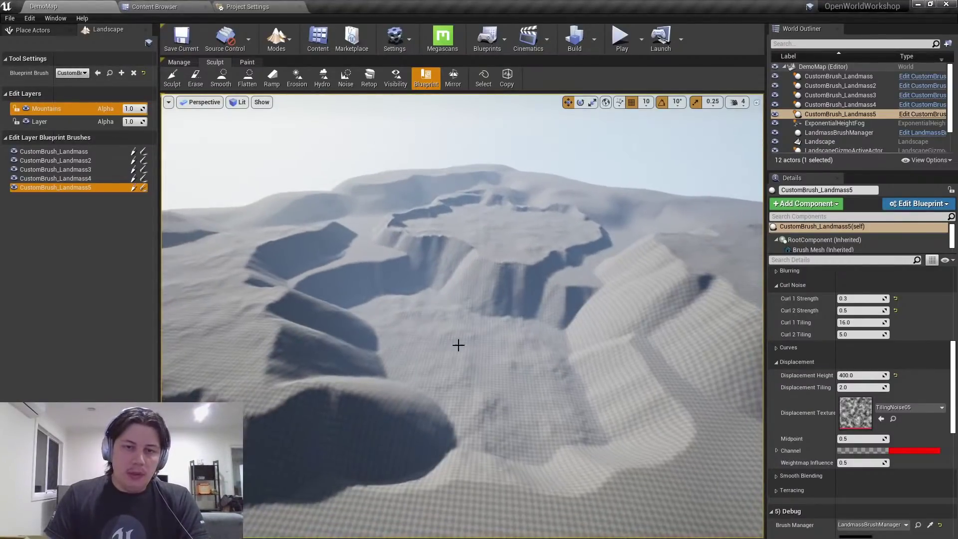
{"action": "right_click_drag", "start_coordinate": [457, 344], "coordinate": [261, 225]}
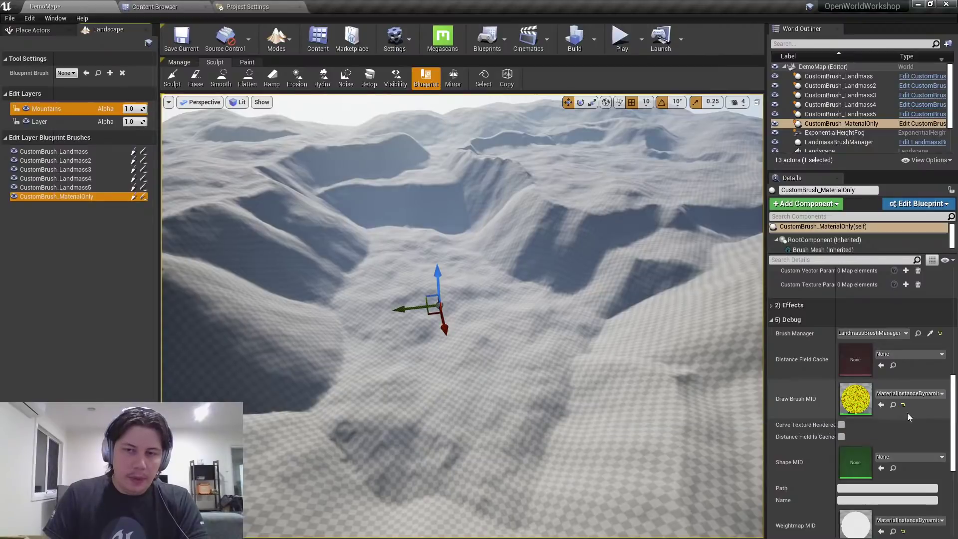
Try an Elevation Scale of 500 on the material-only brush, and set it to 1500.
{"action": "scroll", "coordinate": [906, 414], "scroll_direction": "up", "scroll_amount": 8}
{"action": "scroll", "coordinate": [912, 406], "scroll_direction": "up", "scroll_amount": 2}
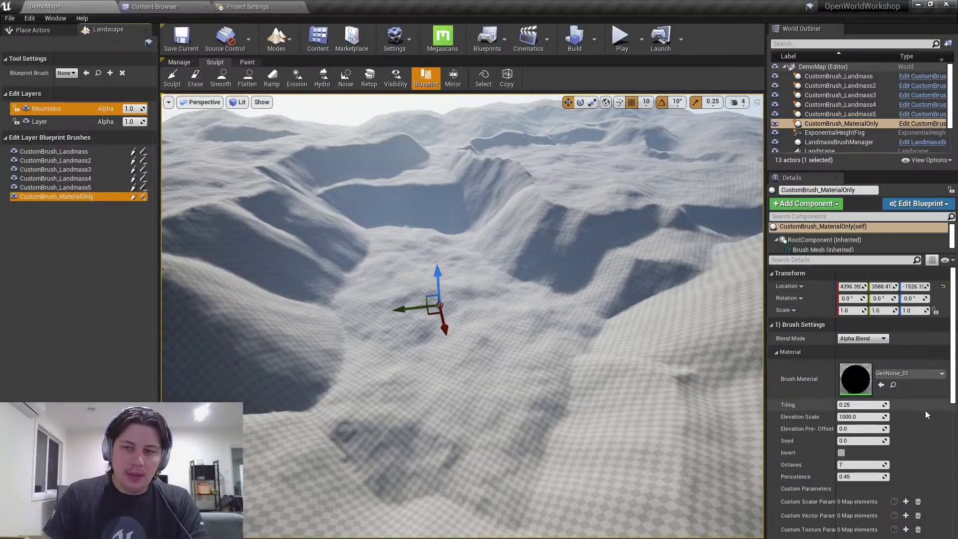
{"action": "scroll", "coordinate": [918, 400], "scroll_direction": "down", "scroll_amount": 4}
{"action": "scroll", "coordinate": [924, 402], "scroll_direction": "up", "scroll_amount": 2}
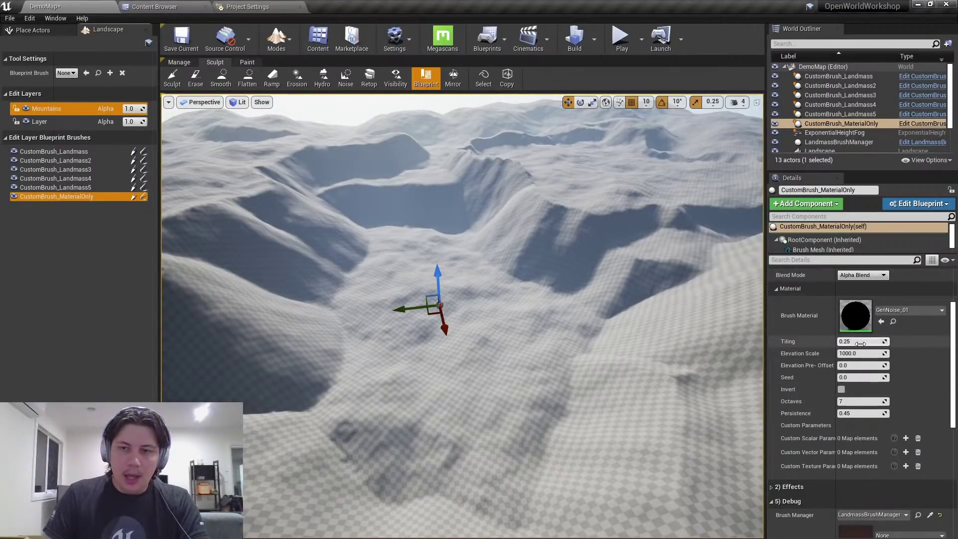
{"action": "left_click", "coordinate": [860, 343]}
{"action": "left_click", "coordinate": [890, 352]}
{"action": "type", "text": "50"}
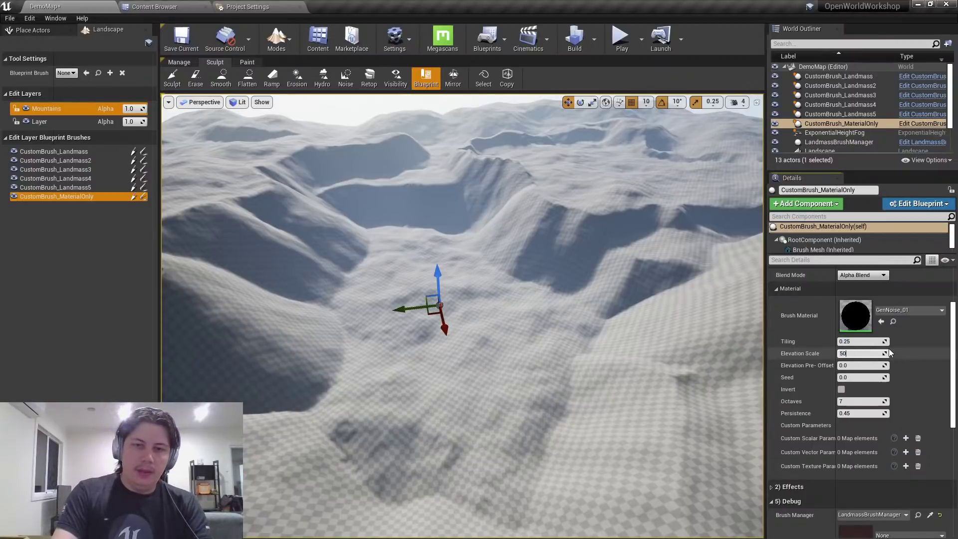
{"action": "type", "text": "0"}
{"action": "key", "text": "Return"}
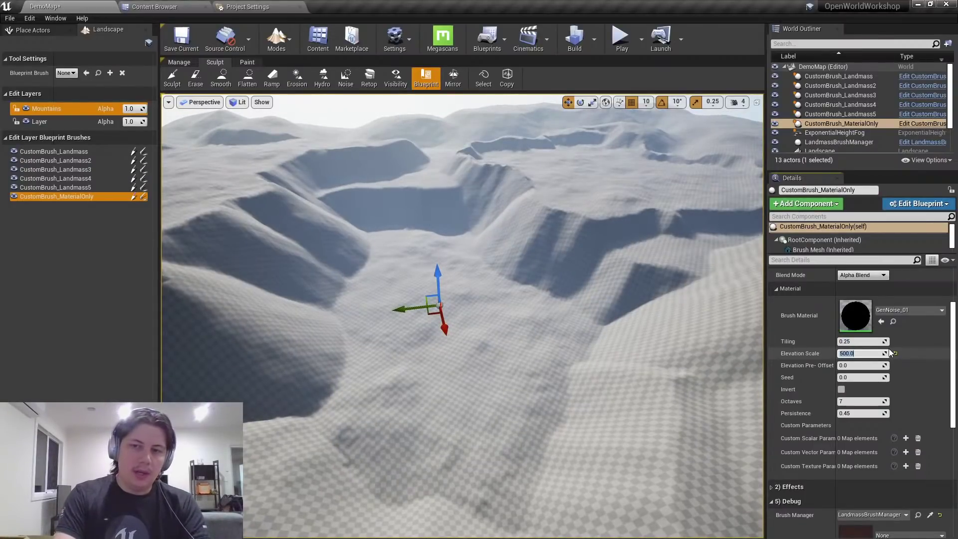
{"action": "key", "text": "Return"}
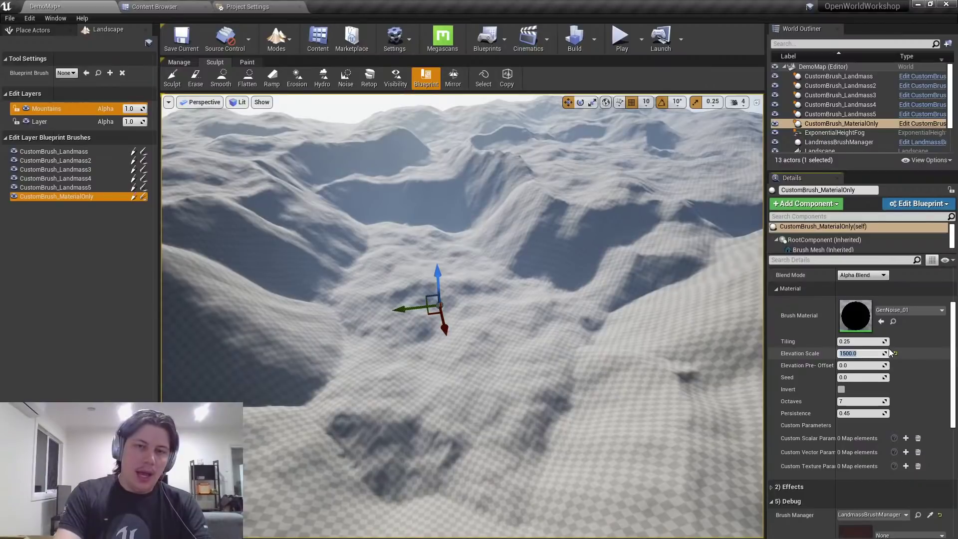
Try an Elevation Scale of 500 with a Tiling of 4 on the material-only brush.
{"action": "type", "text": "5"}
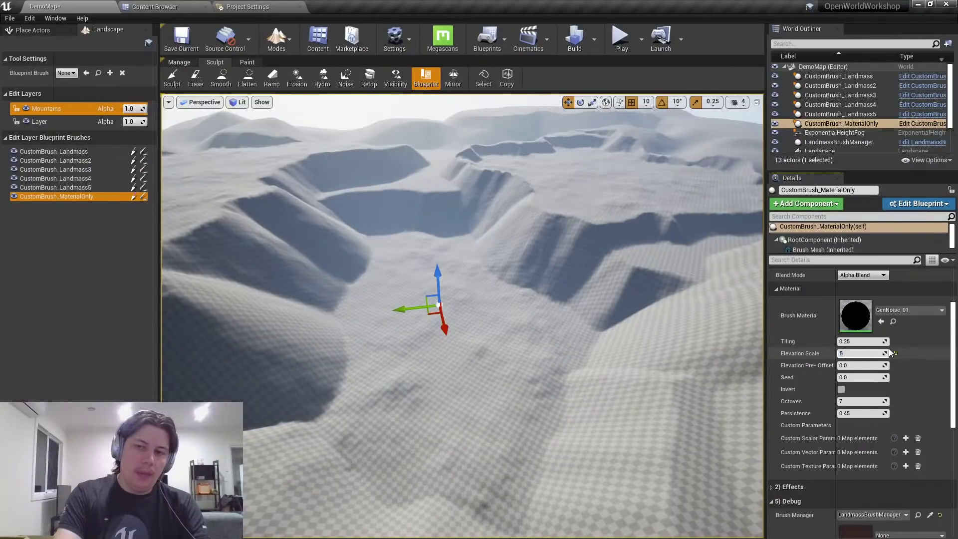
{"action": "type", "text": "00"}
{"action": "key", "text": "Return"}
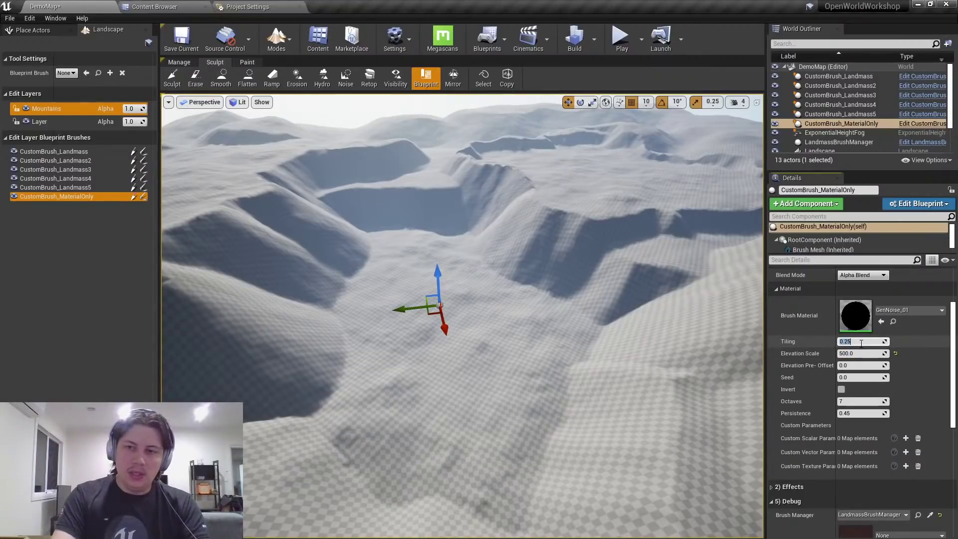
{"action": "type", "text": "4"}
{"action": "key", "text": "Return"}
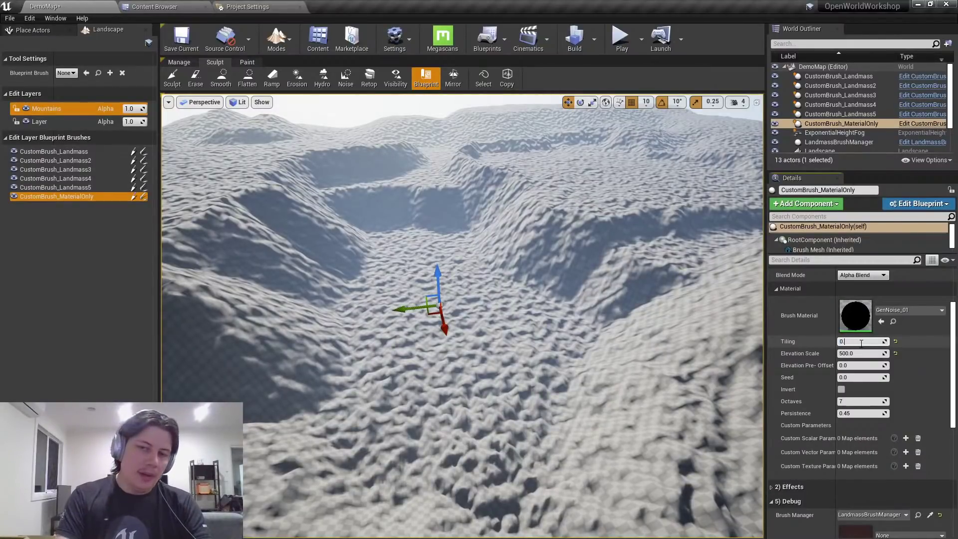
Compare Tiling values of 0.1 and 0.2 on the noise brush, ending on 0.2.
{"action": "type", "text": "0.1"}
{"action": "key", "text": "Return"}
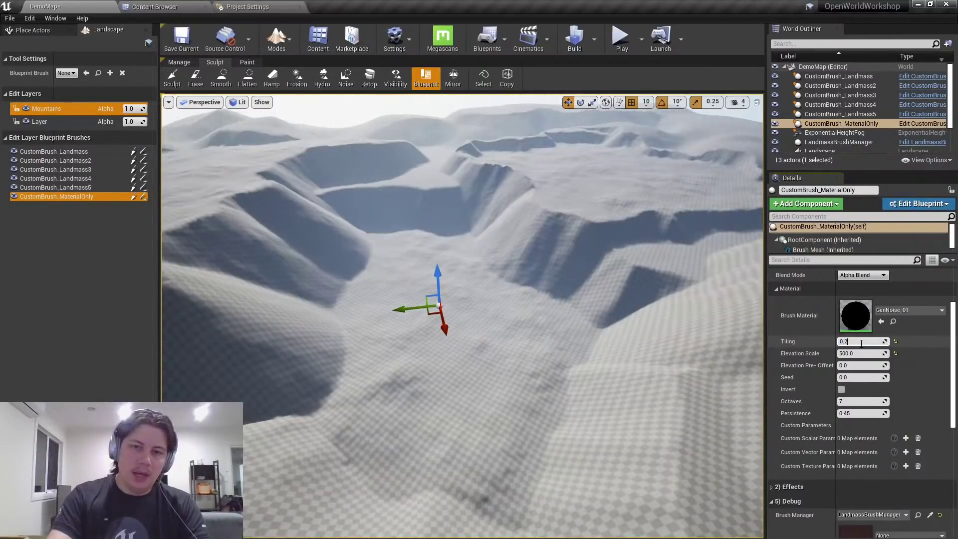
{"action": "type", "text": "0.2"}
{"action": "key", "text": "Return"}
{"action": "type", "text": "0.1"}
{"action": "key", "text": "Return"}
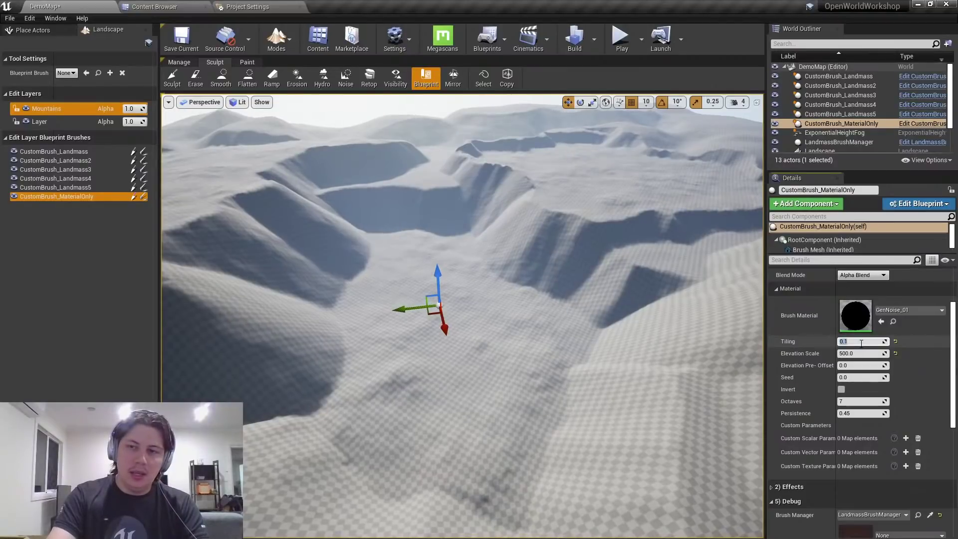
{"action": "type", "text": "0.2"}
{"action": "key", "text": "Return"}
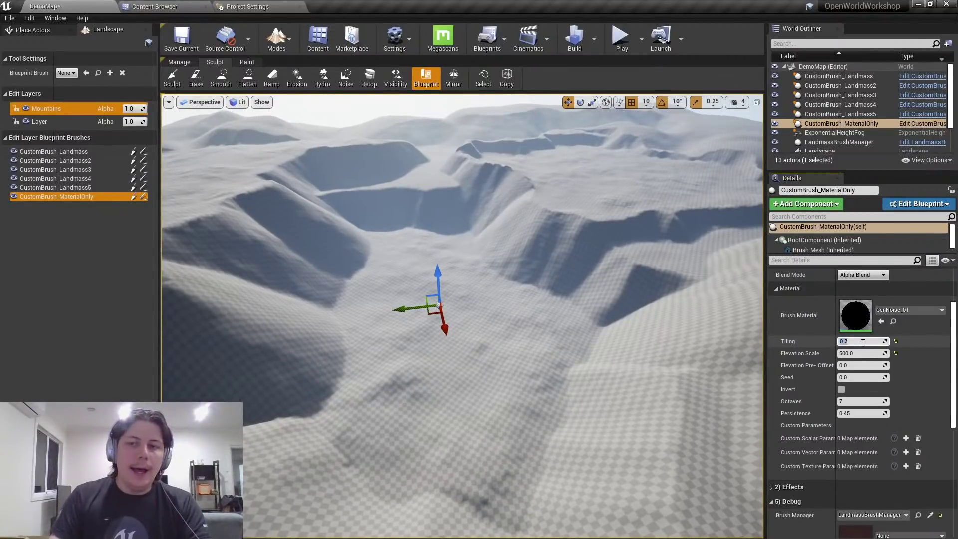
Try an Elevation Scale of 150 on the noise brush and inspect the surface of the slopes.
{"action": "type", "text": "150"}
{"action": "key", "text": "Return"}
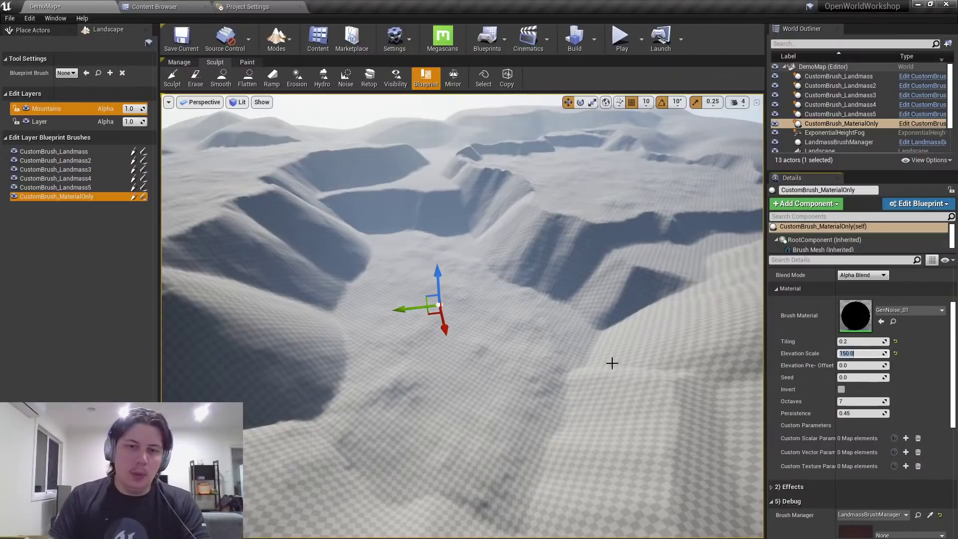
{"action": "right_click_drag", "start_coordinate": [611, 363], "coordinate": [599, 340]}
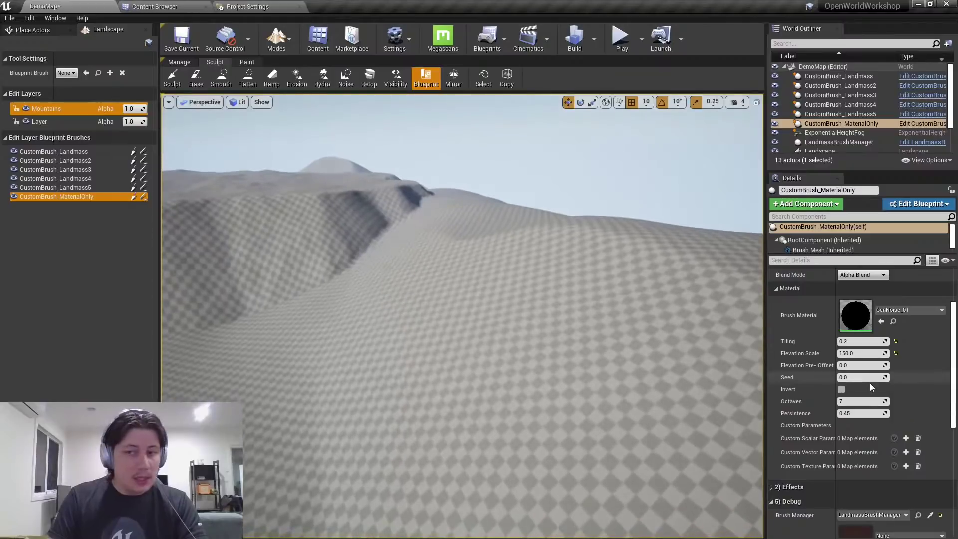
Reset the noise brush's Tiling to 0.25 and Elevation Scale to 1000, and save the level.
{"action": "left_click", "coordinate": [896, 342]}
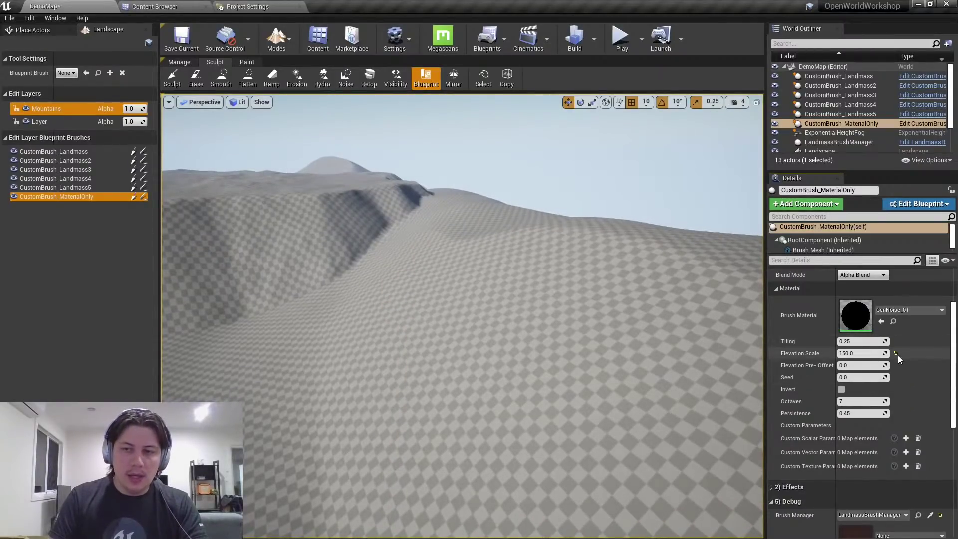
{"action": "left_click", "coordinate": [896, 353]}
{"action": "mouse_move", "coordinate": [479, 319]}
{"action": "right_mouse_down"}
{"action": "mouse_move", "coordinate": [446, 319]}
{"action": "mouse_move", "coordinate": [602, 380]}
{"action": "right_mouse_up"}
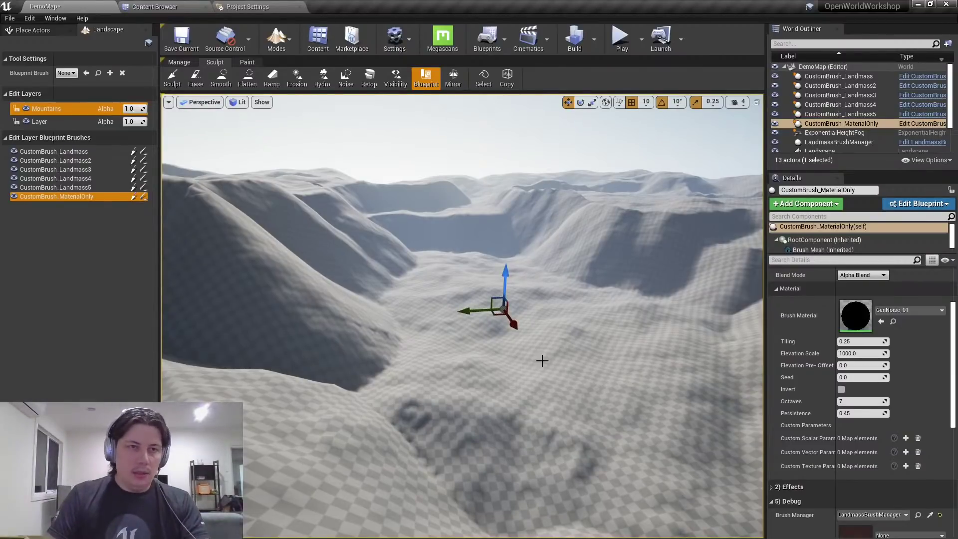
{"action": "key", "text": "ctrl+s"}
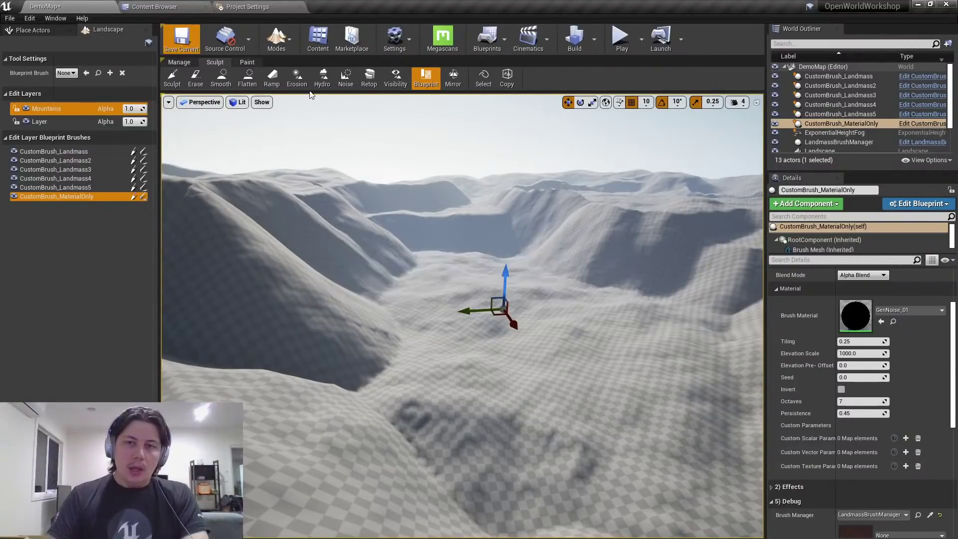
Create a new landscape edit layer above Mountains and name it TouchUps.
{"action": "right_click_drag", "start_coordinate": [449, 214], "coordinate": [444, 241]}
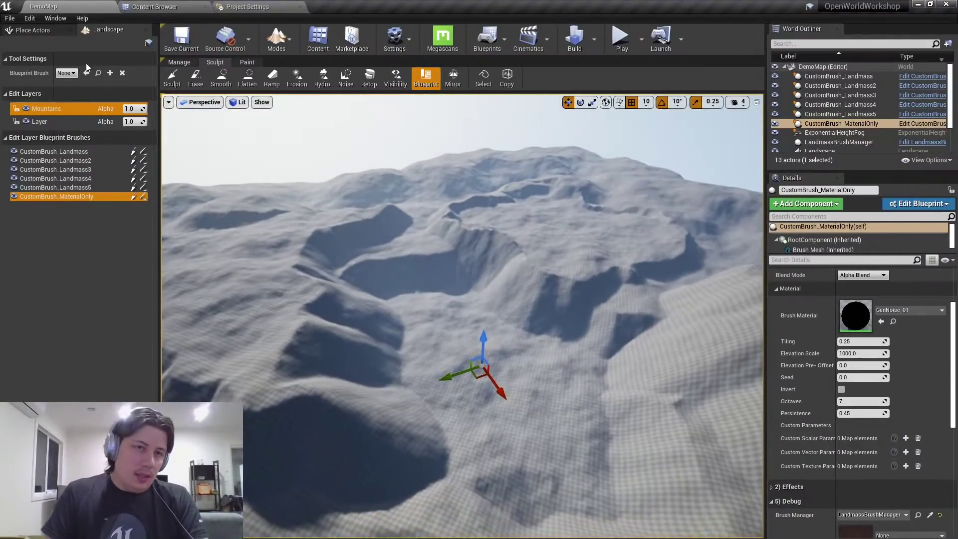
{"action": "right_click", "coordinate": [49, 108]}
{"action": "left_click", "coordinate": [78, 122]}
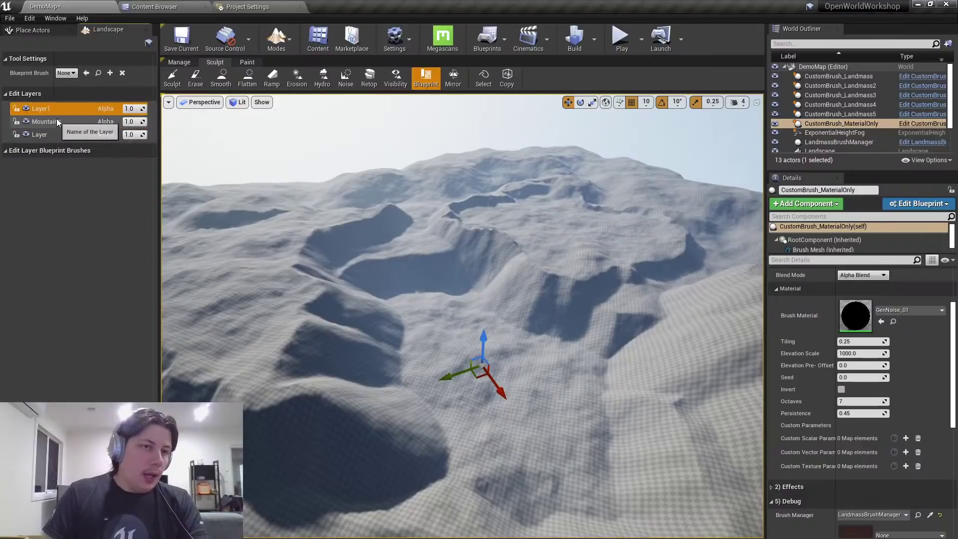
{"action": "double_click", "coordinate": [44, 109]}
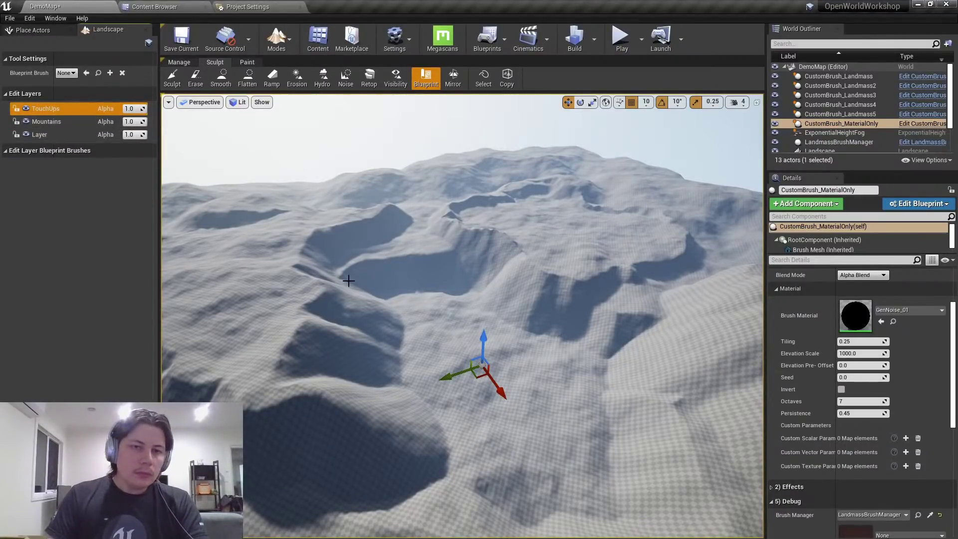
On the TouchUps layer, use the Flatten tool with a brush size of 1843 to level the ridge beside the valley into a broad plateau.
{"action": "right_click_drag", "start_coordinate": [349, 280], "coordinate": [322, 172]}
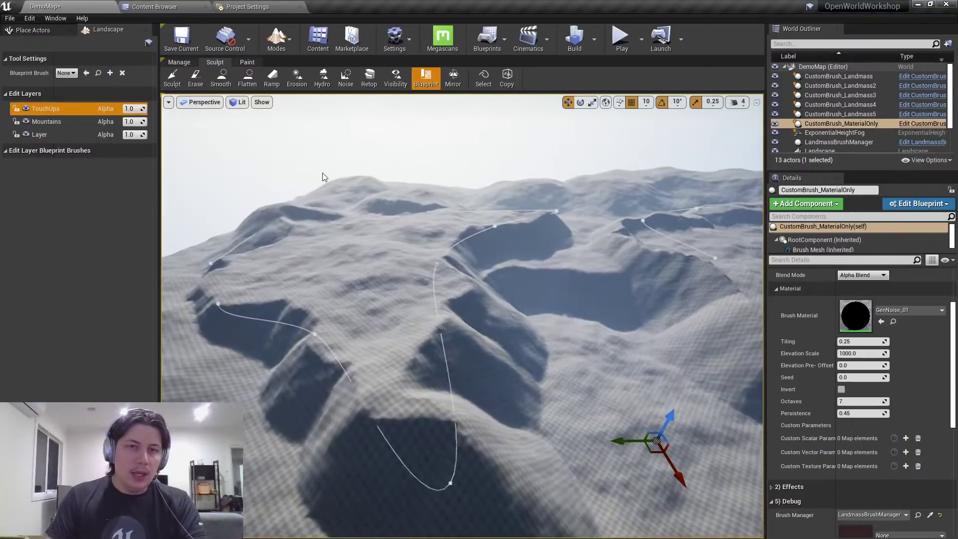
{"action": "left_click", "coordinate": [245, 84]}
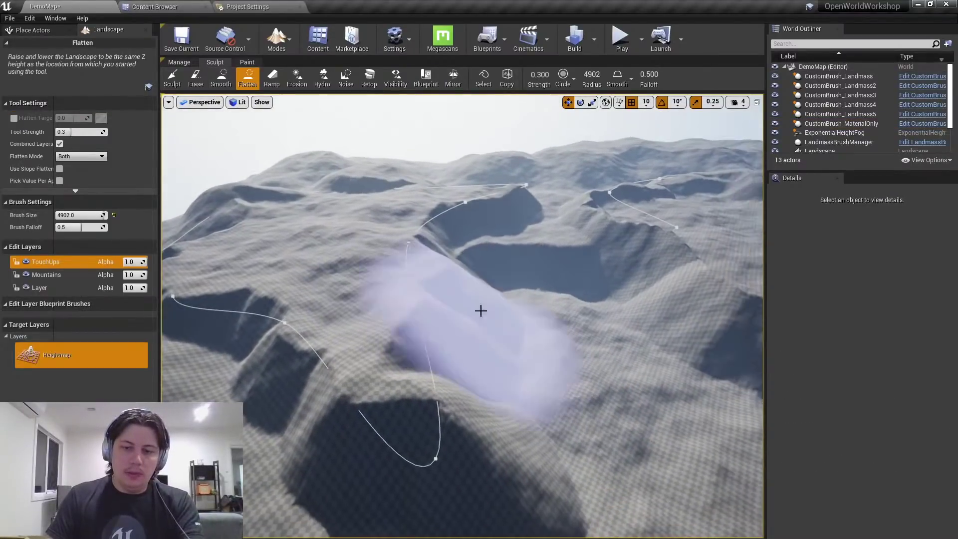
{"action": "right_click_drag", "start_coordinate": [438, 314], "coordinate": [598, 285]}
{"action": "mouse_move", "coordinate": [597, 284]}
{"action": "left_mouse_down"}
{"action": "mouse_move", "coordinate": [588, 268]}
{"action": "mouse_move", "coordinate": [528, 270]}
{"action": "mouse_move", "coordinate": [524, 310]}
{"action": "mouse_move", "coordinate": [576, 296]}
{"action": "left_mouse_up"}
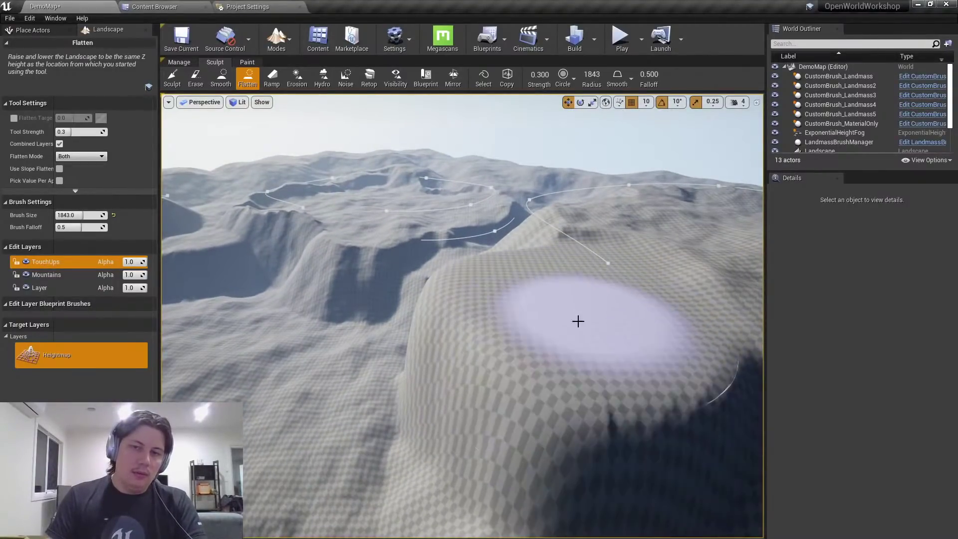
{"action": "right_click_drag", "start_coordinate": [577, 321], "coordinate": [421, 237]}
{"action": "mouse_move", "coordinate": [405, 261]}
{"action": "left_mouse_down"}
{"action": "mouse_move", "coordinate": [338, 310]}
{"action": "mouse_move", "coordinate": [560, 252]}
{"action": "mouse_move", "coordinate": [547, 241]}
{"action": "left_mouse_up"}
{"action": "mouse_move", "coordinate": [547, 241]}
{"action": "right_mouse_down"}
{"action": "mouse_move", "coordinate": [547, 220]}
{"action": "mouse_move", "coordinate": [464, 315]}
{"action": "mouse_move", "coordinate": [464, 296]}
{"action": "mouse_move", "coordinate": [455, 310]}
{"action": "right_mouse_up"}
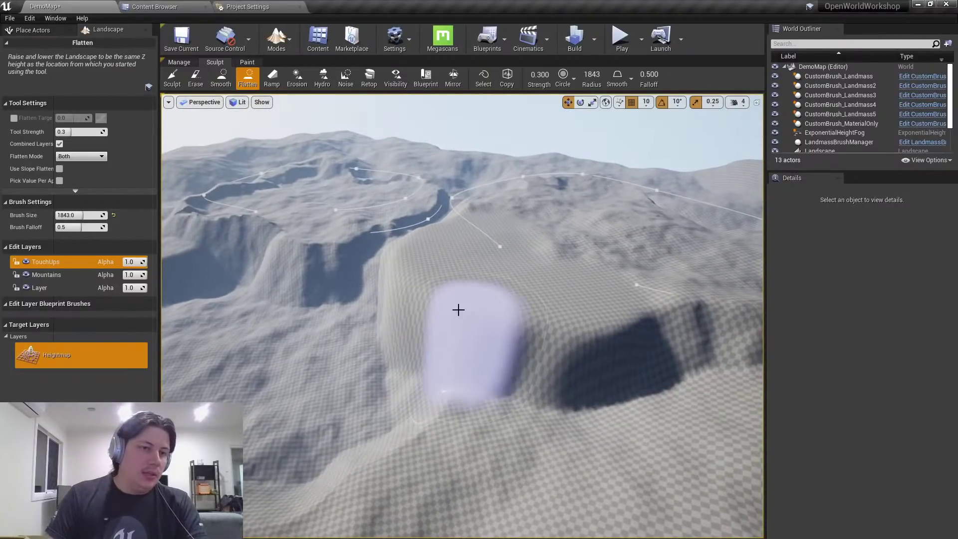
Toggle the TouchUps layer's visibility off and on twice to compare the terrain with and without the flattening.
{"action": "left_click", "coordinate": [26, 262]}
{"action": "left_click", "coordinate": [28, 264]}
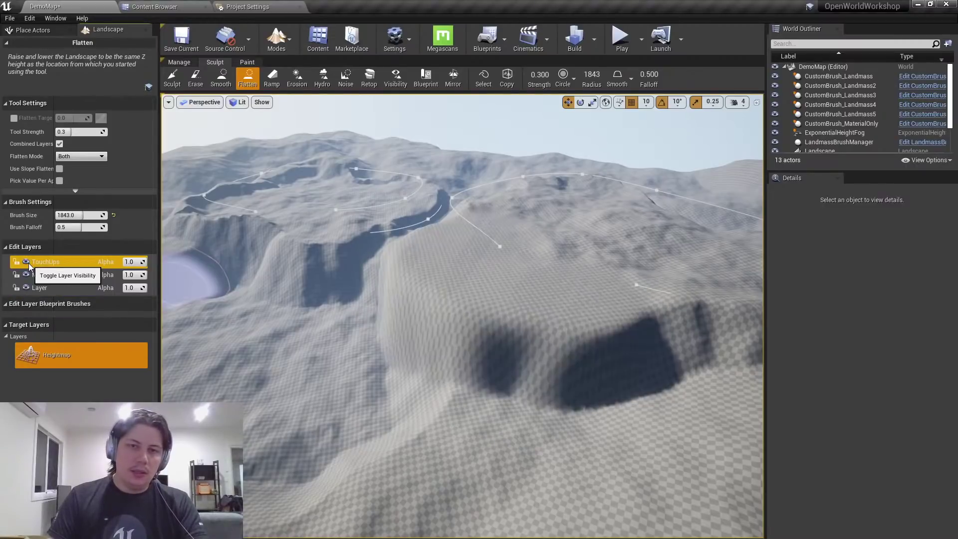
{"action": "left_click", "coordinate": [27, 262]}
{"action": "left_click", "coordinate": [27, 263]}
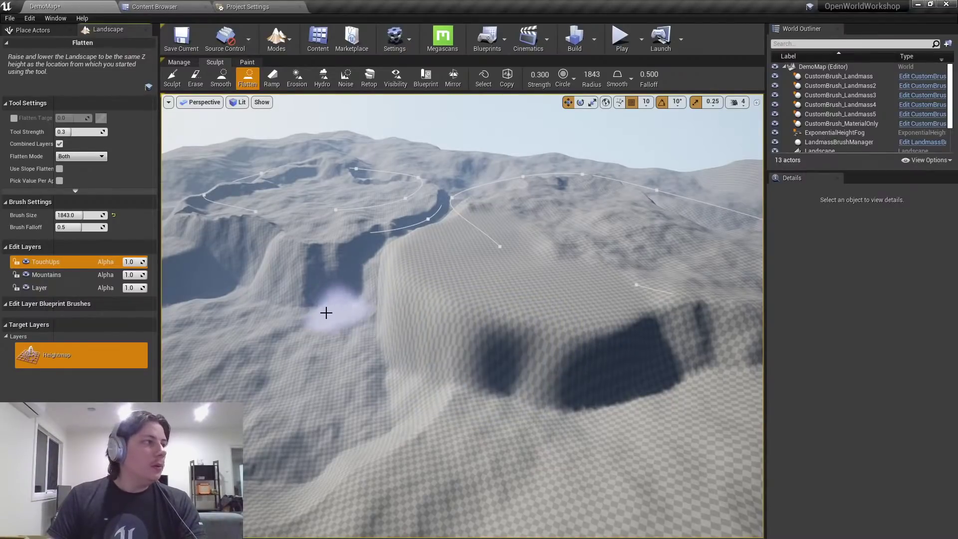
{"action": "mouse_move", "coordinate": [342, 299]}
{"action": "right_mouse_down"}
{"action": "mouse_move", "coordinate": [329, 299]}
{"action": "mouse_move", "coordinate": [464, 267]}
{"action": "right_mouse_up"}
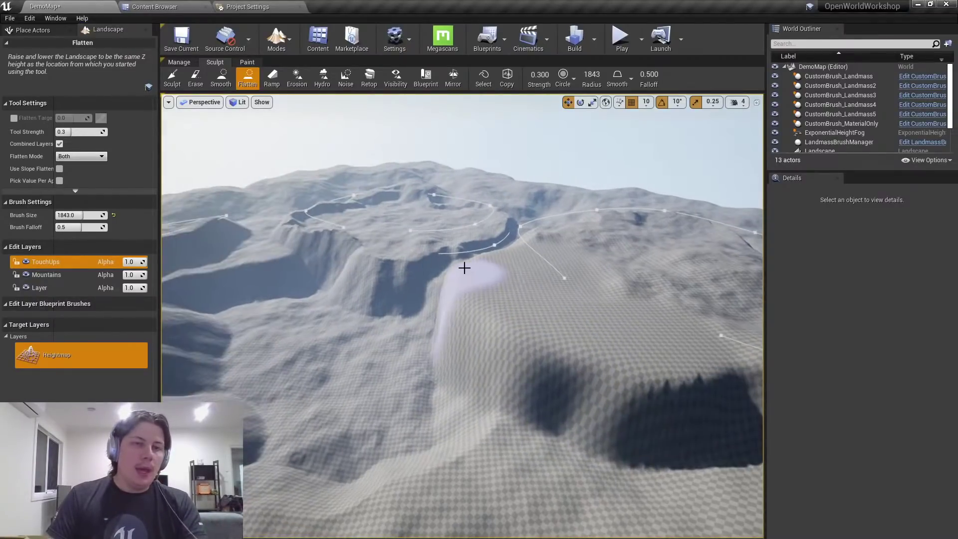
Switch to Select mode and back to Landscape mode, and reselect the TouchUps layer after selecting Mountains.
{"action": "key", "text": "shift+1"}
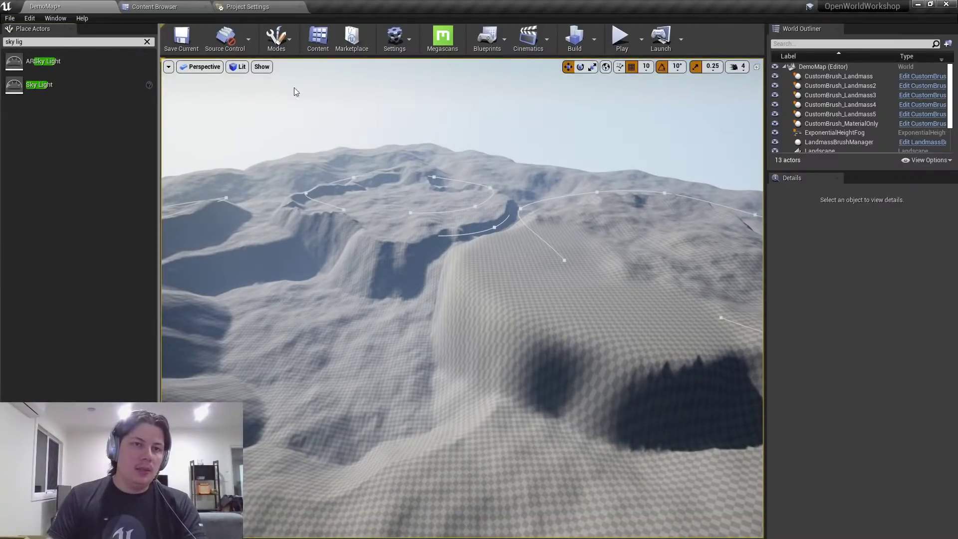
{"action": "left_click", "coordinate": [276, 37]}
{"action": "left_click", "coordinate": [275, 40]}
{"action": "left_click", "coordinate": [276, 40]}
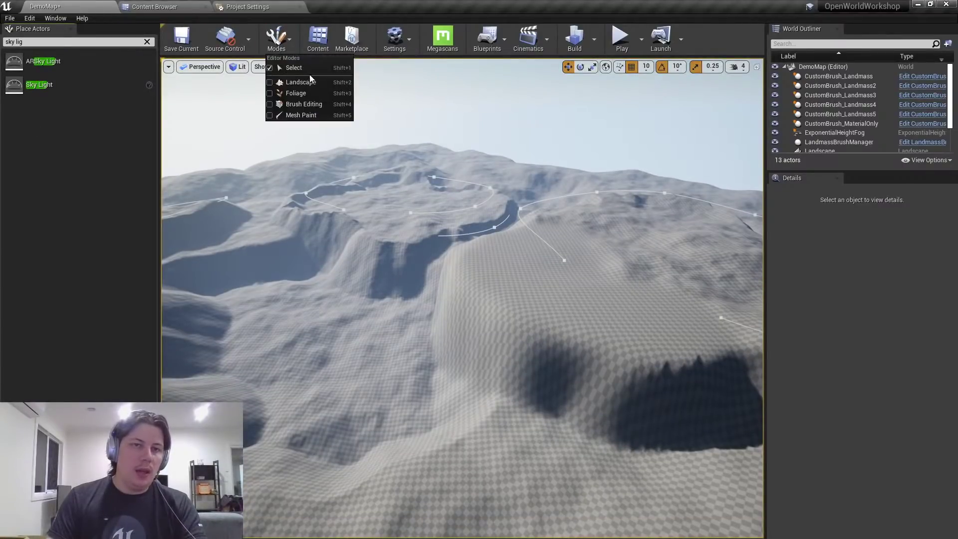
{"action": "left_click", "coordinate": [307, 80]}
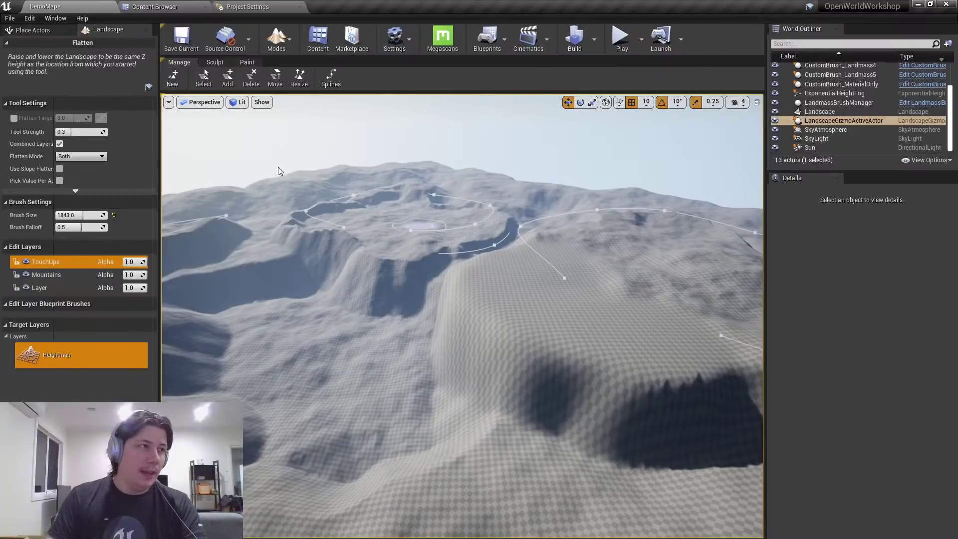
{"action": "left_click", "coordinate": [59, 274]}
{"action": "left_click", "coordinate": [60, 262]}
{"action": "mouse_move", "coordinate": [442, 315]}
{"action": "right_mouse_down"}
{"action": "mouse_move", "coordinate": [444, 324]}
{"action": "mouse_move", "coordinate": [444, 316]}
{"action": "right_mouse_up"}
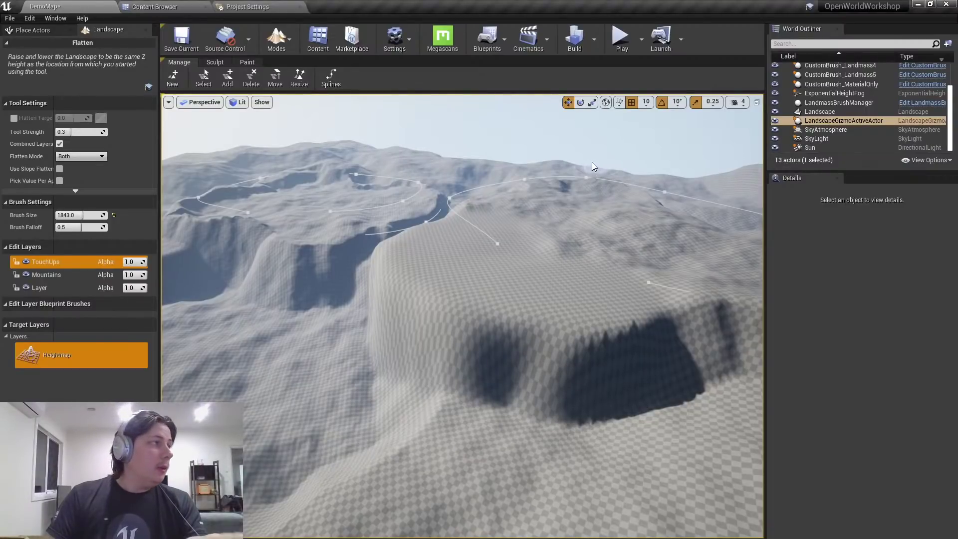
Select the landscape actor in Select mode, check its Enable Edit Layers setting, and return to Landscape mode.
{"action": "key", "text": "shift+1"}
{"action": "left_click", "coordinate": [549, 194]}
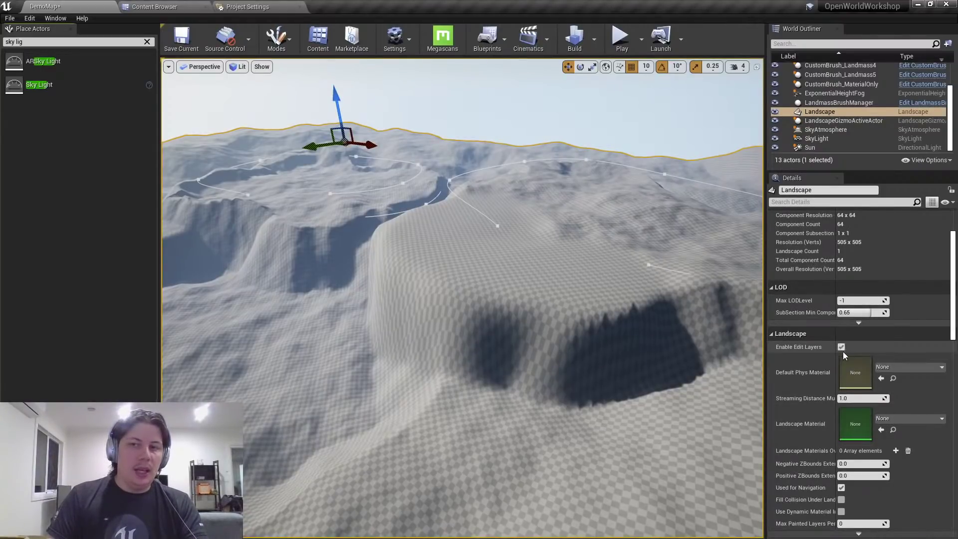
{"action": "scroll", "coordinate": [561, 302], "scroll_direction": "down", "scroll_amount": 3}
{"action": "key", "text": "shift+2"}
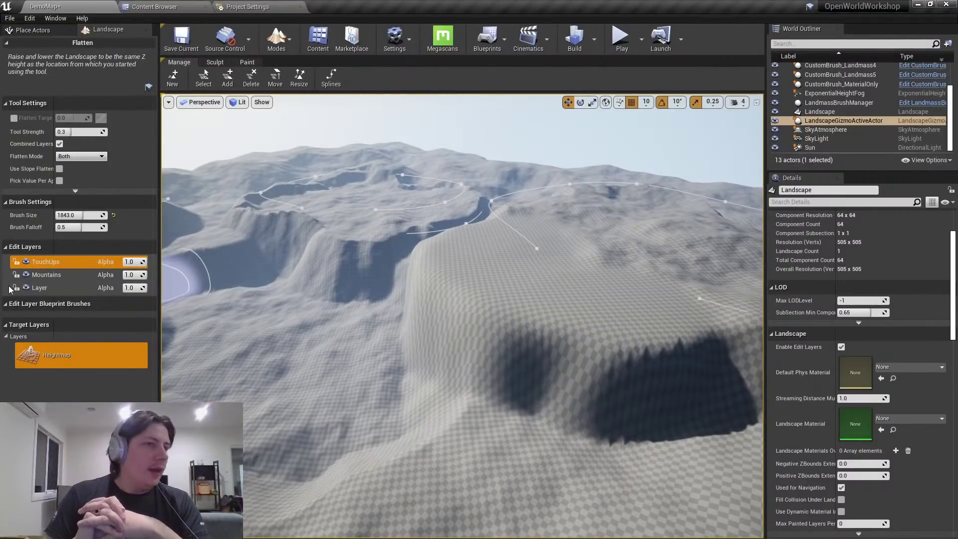
Clear all content of the TouchUps layer and confirm.
{"action": "right_click", "coordinate": [46, 263]}
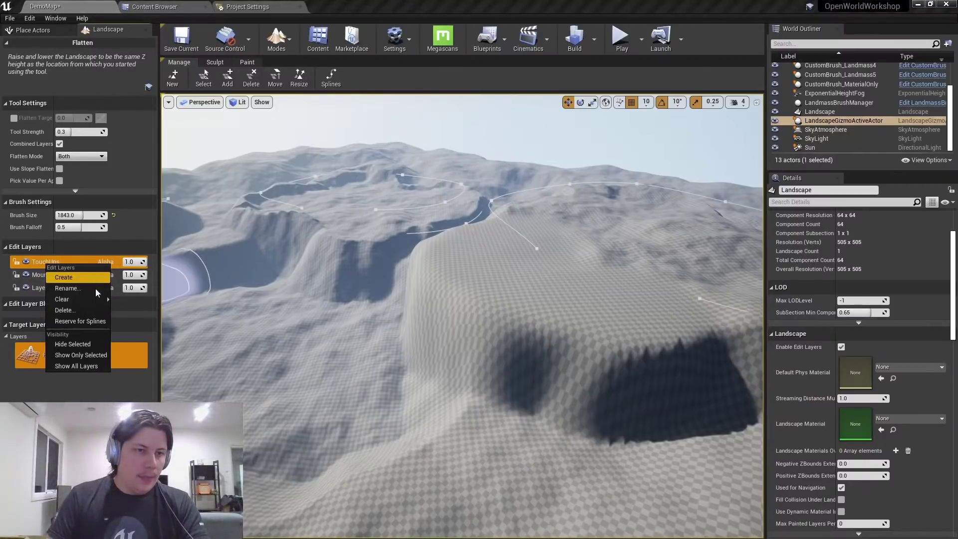
{"action": "mouse_move", "coordinate": [91, 302]}
{"action": "left_click", "coordinate": [135, 310]}
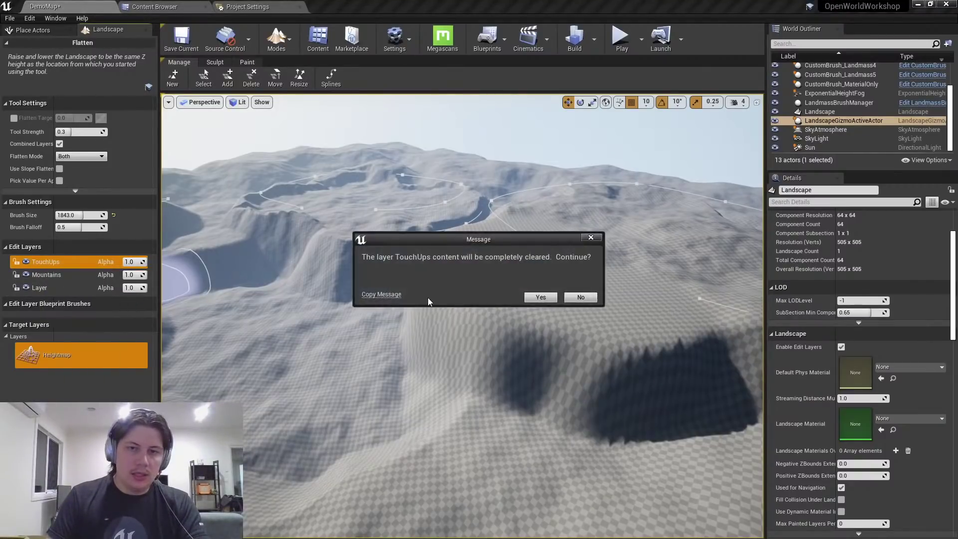
{"action": "left_click", "coordinate": [539, 297]}
Look over the valley, return to Select mode and clear the actor search.
{"action": "right_click_drag", "start_coordinate": [485, 301], "coordinate": [516, 294]}
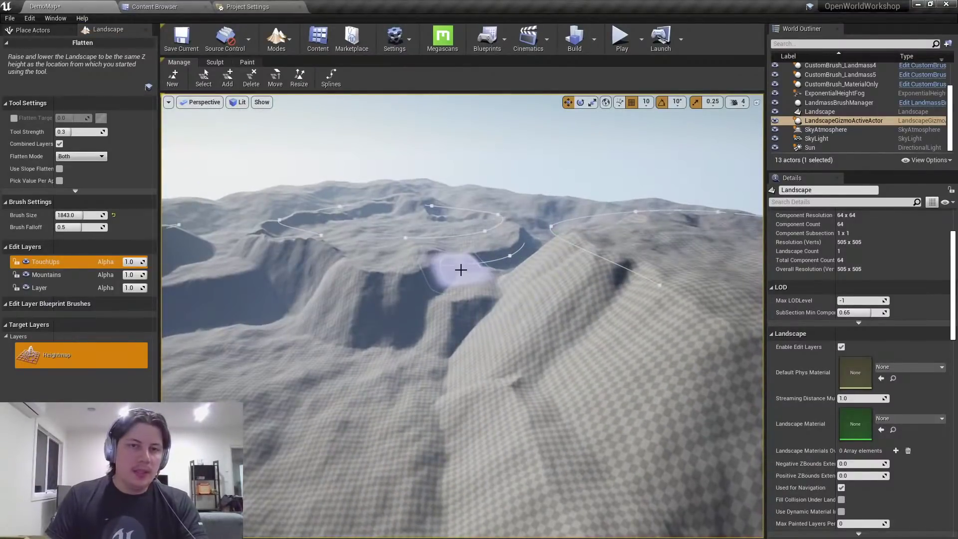
{"action": "right_click_drag", "start_coordinate": [460, 270], "coordinate": [399, 267]}
{"action": "right_click_drag", "start_coordinate": [488, 283], "coordinate": [603, 312]}
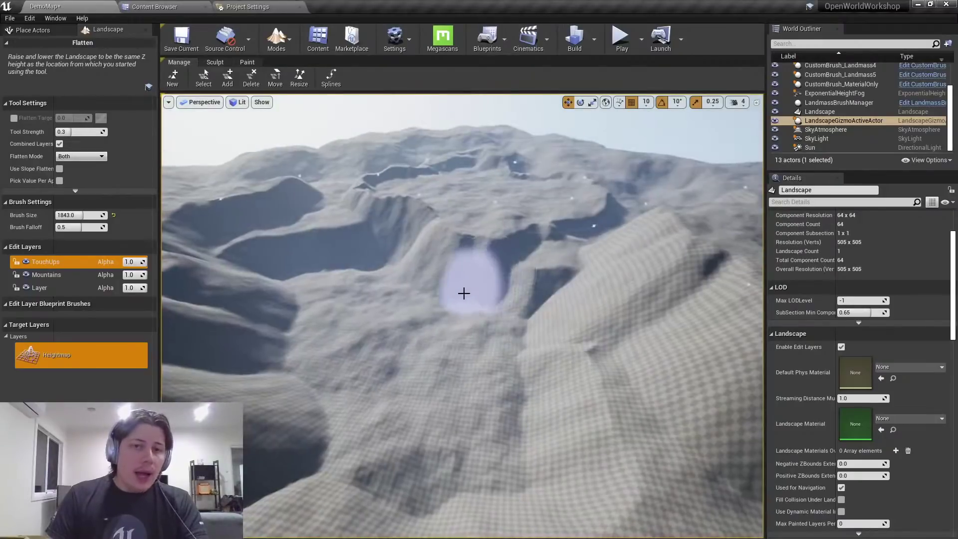
{"action": "mouse_move", "coordinate": [445, 290]}
{"action": "right_mouse_down"}
{"action": "mouse_move", "coordinate": [539, 280]}
{"action": "mouse_move", "coordinate": [419, 274]}
{"action": "mouse_move", "coordinate": [459, 274]}
{"action": "mouse_move", "coordinate": [429, 319]}
{"action": "mouse_move", "coordinate": [419, 312]}
{"action": "mouse_move", "coordinate": [459, 294]}
{"action": "mouse_move", "coordinate": [489, 310]}
{"action": "right_mouse_up"}
{"action": "key", "text": "s"}
{"action": "key", "text": "shift+1"}
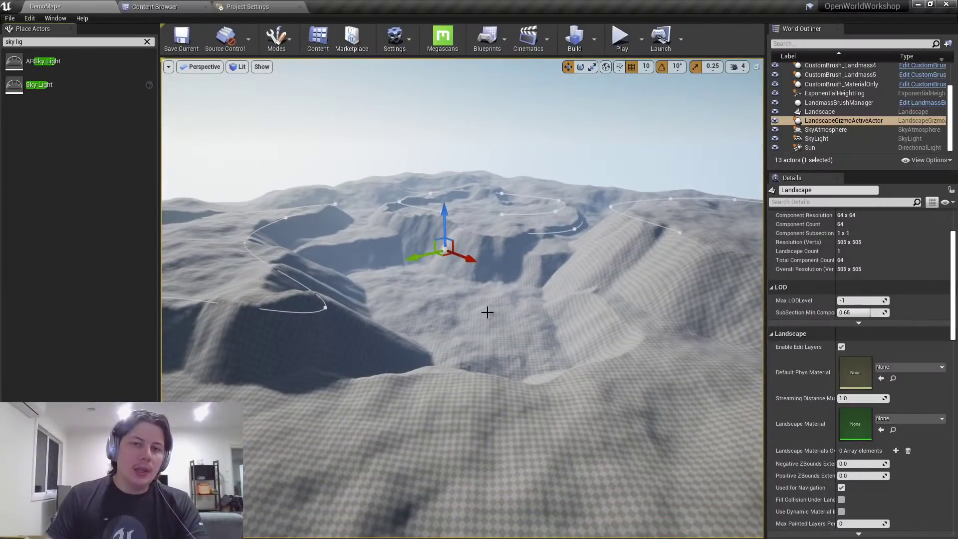
{"action": "scroll", "coordinate": [486, 311], "scroll_direction": "up", "scroll_amount": 4}
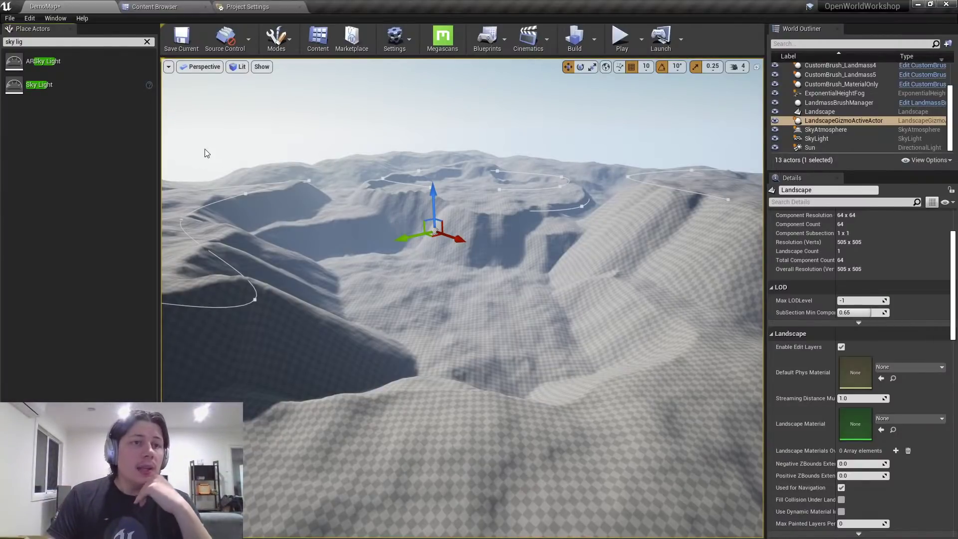
{"action": "left_click", "coordinate": [147, 42]}
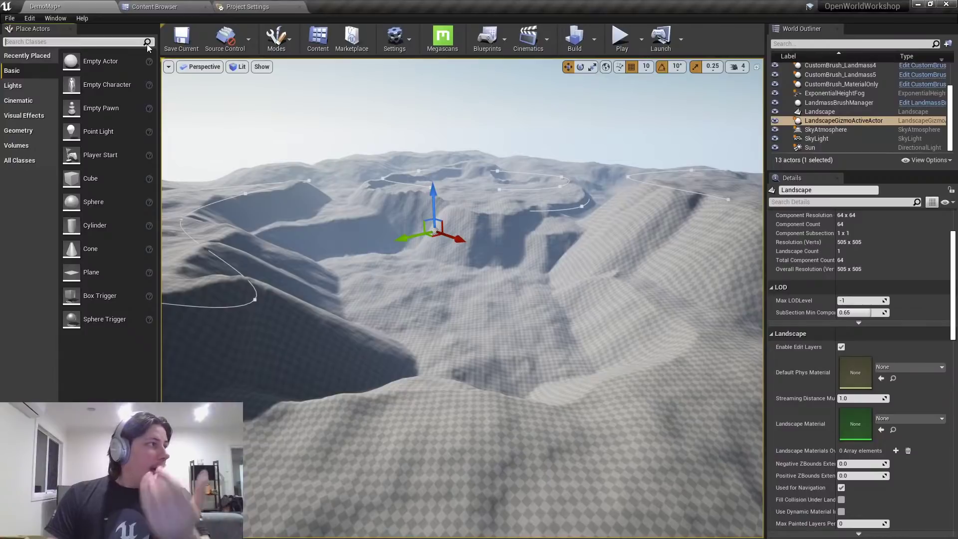
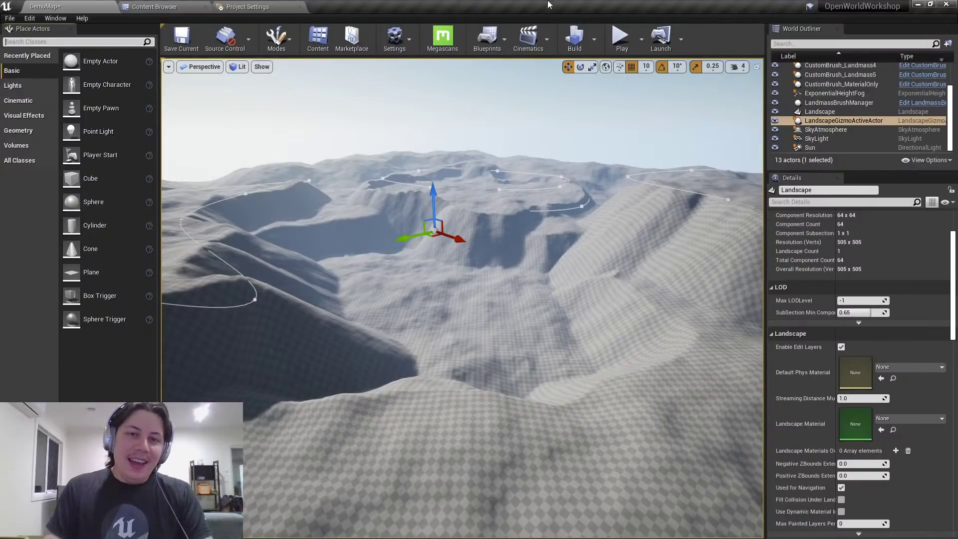
Switch to the Content Browser, filter the KiteDemo folder to static meshes and enlarge the thumbnails to examine them.
{"action": "right_click_drag", "start_coordinate": [582, 271], "coordinate": [523, 271]}
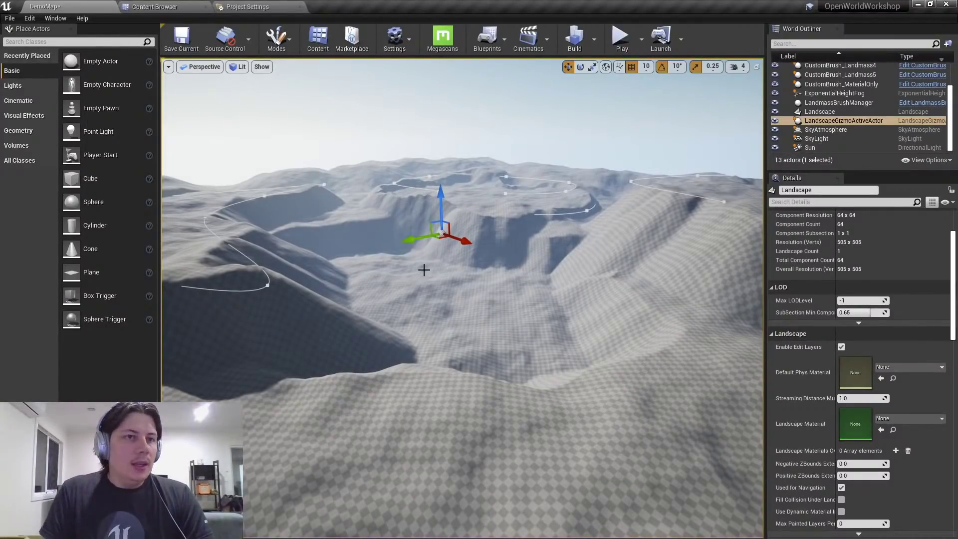
{"action": "left_click", "coordinate": [312, 44]}
{"action": "left_click", "coordinate": [257, 51]}
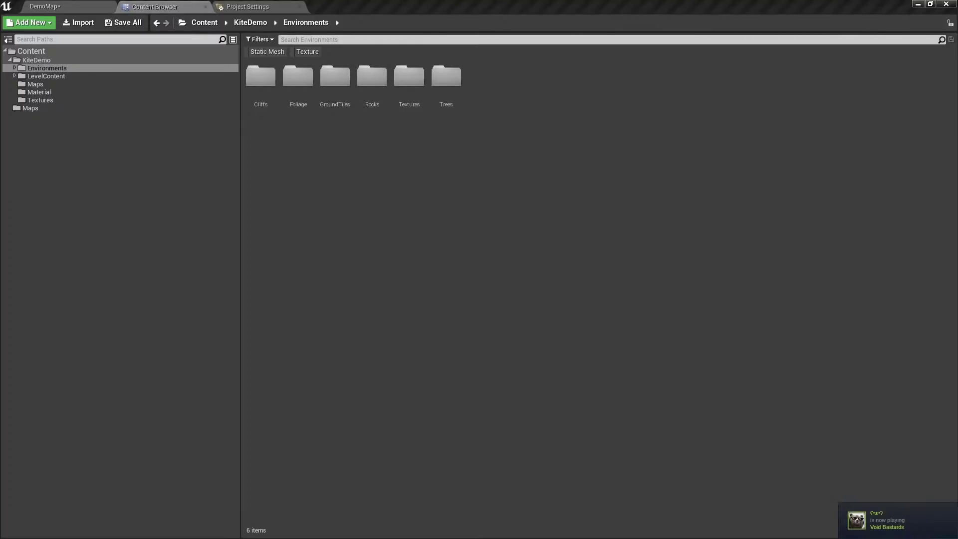
{"action": "left_click", "coordinate": [449, 7]}
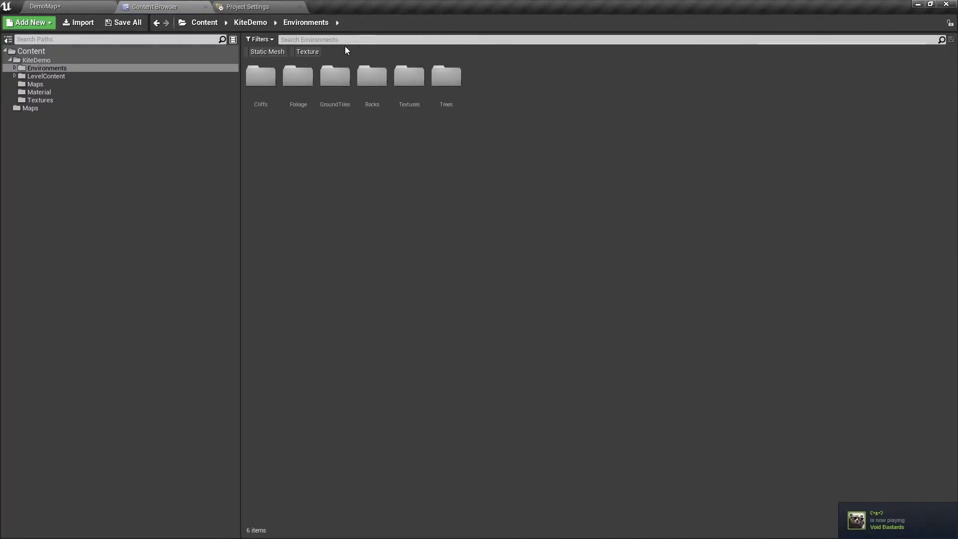
{"action": "left_click", "coordinate": [72, 52]}
{"action": "left_click", "coordinate": [71, 59]}
{"action": "left_click", "coordinate": [266, 52]}
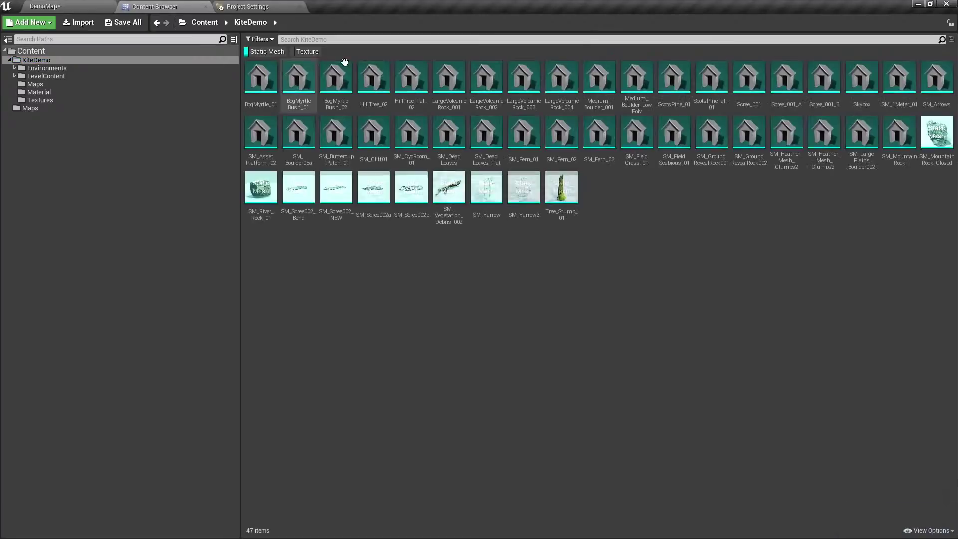
{"action": "scroll", "coordinate": [643, 189], "scroll_direction": "up", "scroll_amount": 3, "text": "ctrl"}
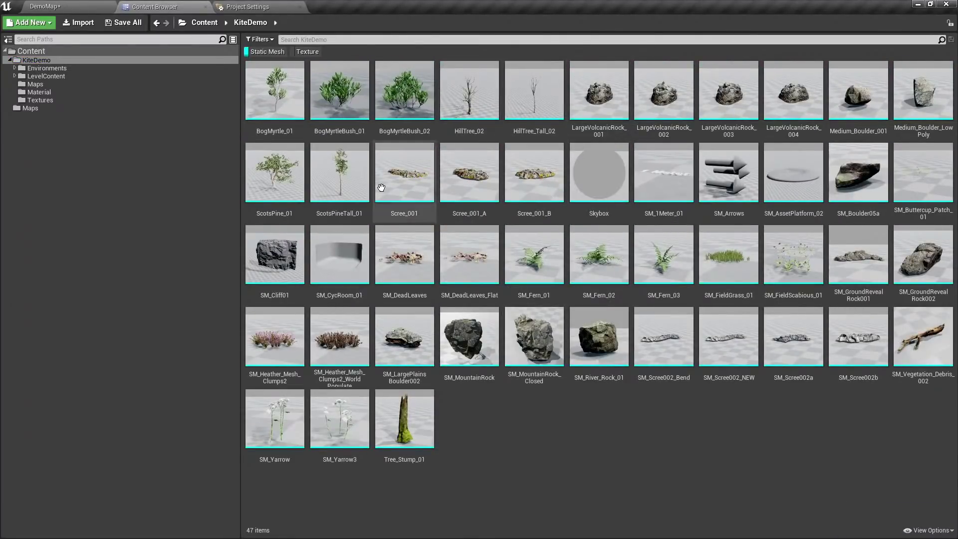
Filter the KiteDemo folder to textures, add static meshes to the filter and look through the combined assets.
{"action": "left_click", "coordinate": [301, 53]}
{"action": "left_click", "coordinate": [258, 53]}
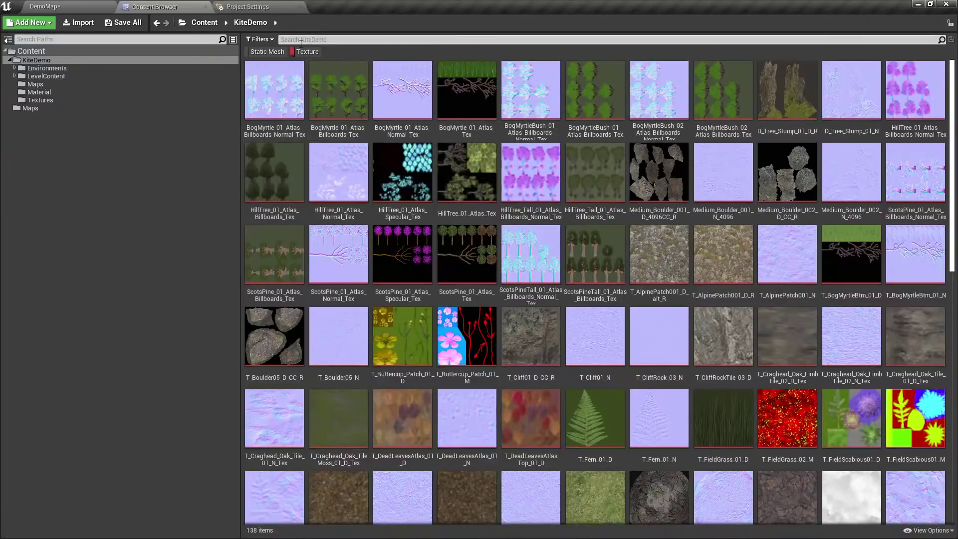
{"action": "left_click", "coordinate": [270, 52]}
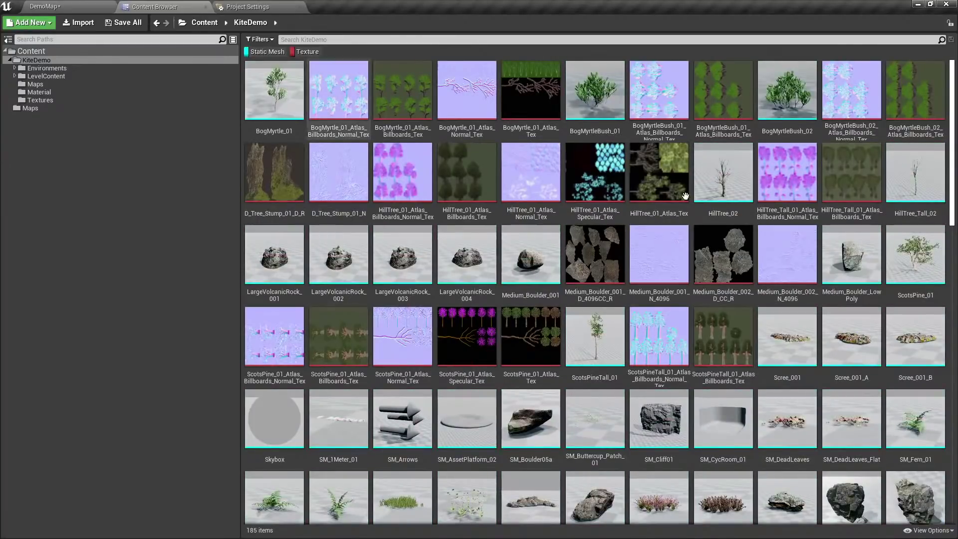
{"action": "scroll", "coordinate": [663, 187], "scroll_direction": "down", "scroll_amount": 5}
{"action": "scroll", "coordinate": [663, 187], "scroll_direction": "down", "scroll_amount": 3}
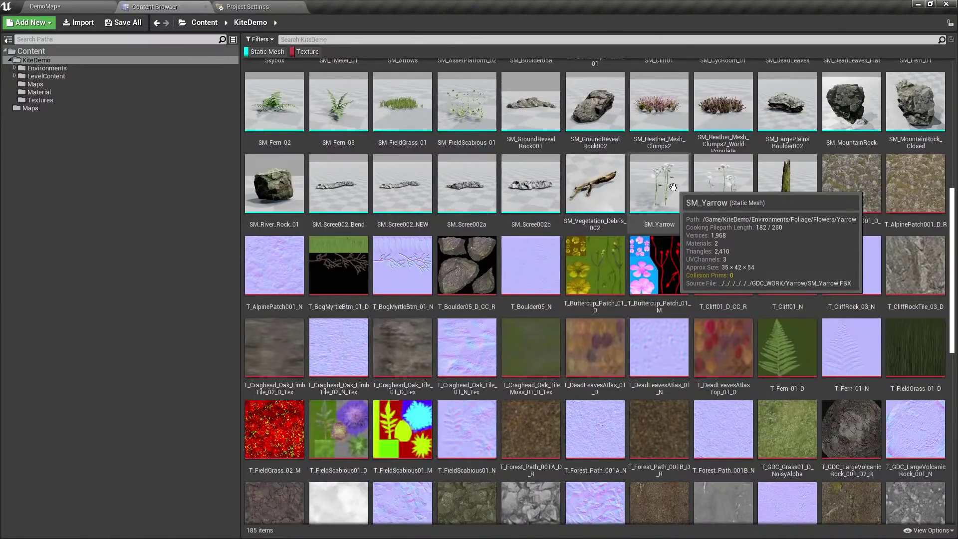
{"action": "scroll", "coordinate": [673, 187], "scroll_direction": "down", "scroll_amount": 5}
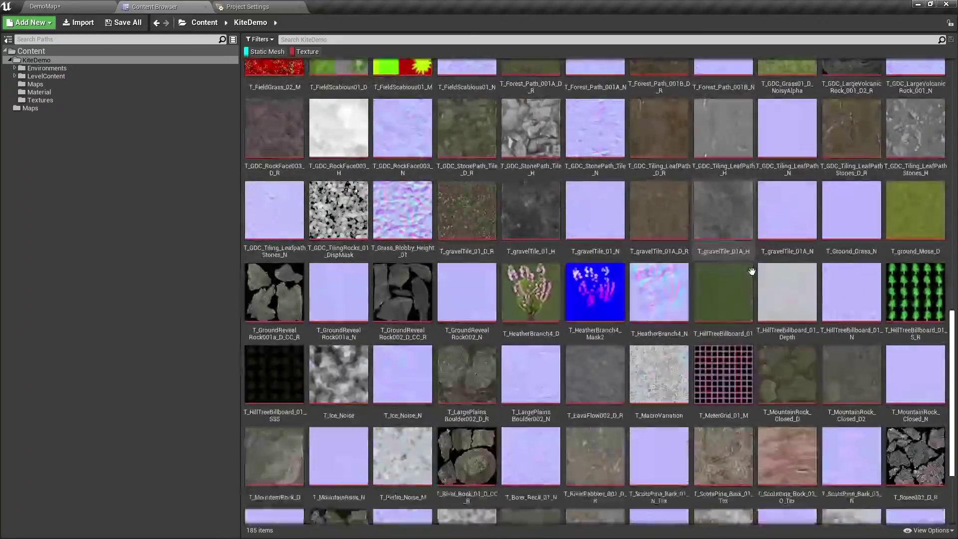
{"action": "scroll", "coordinate": [785, 308], "scroll_direction": "up", "scroll_amount": 15}
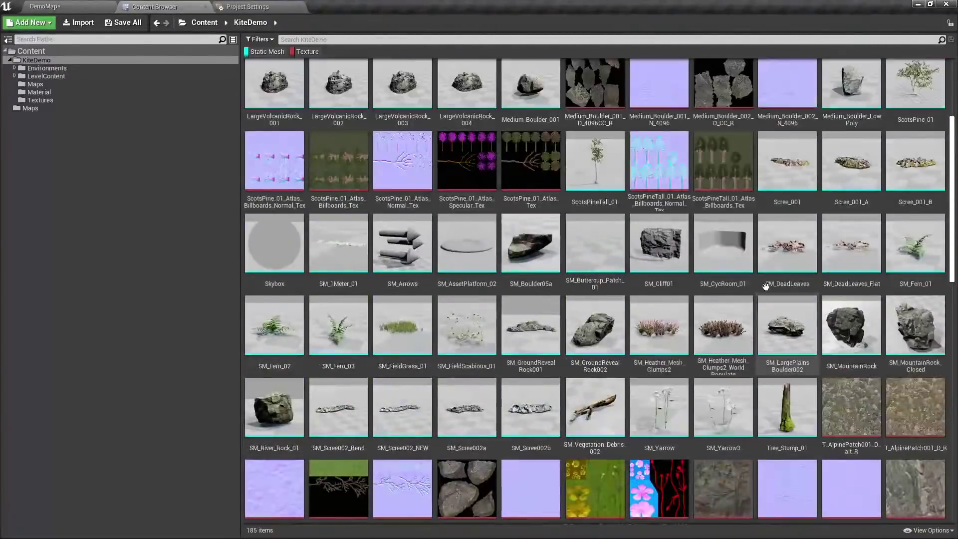
{"action": "scroll", "coordinate": [742, 210], "scroll_direction": "up", "scroll_amount": 2}
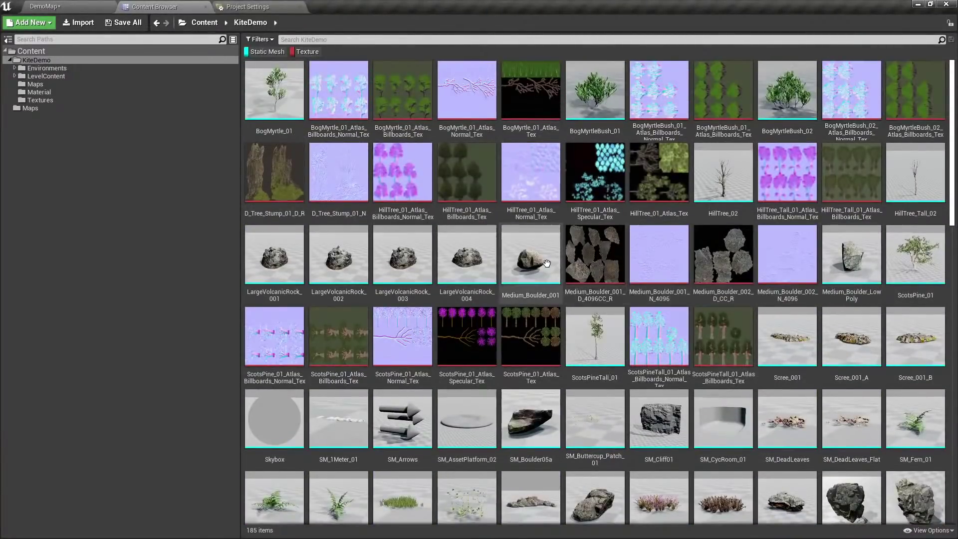
View only the static meshes and then only the textures in KiteDemo, and clear the asset filters.
{"action": "left_click", "coordinate": [309, 52]}
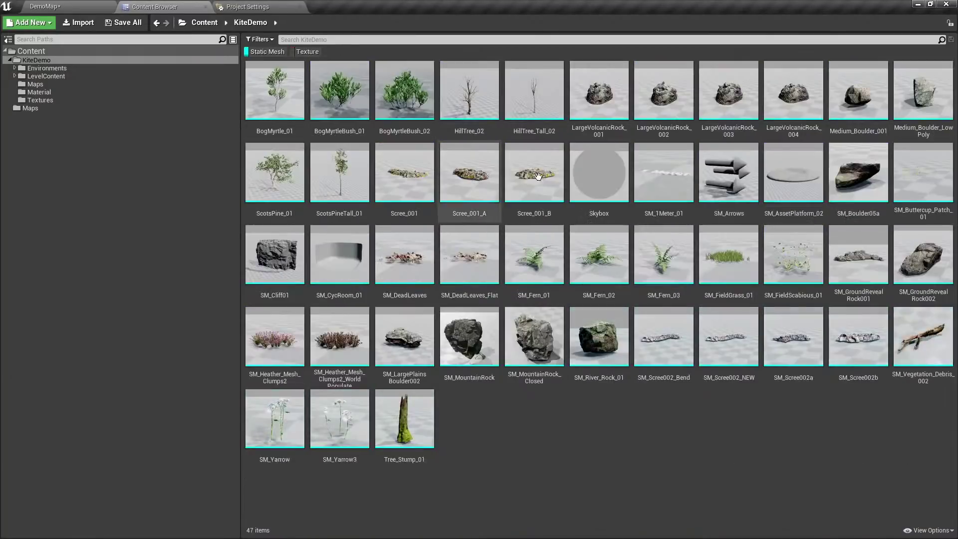
{"action": "left_click", "coordinate": [266, 52]}
{"action": "left_click", "coordinate": [308, 52]}
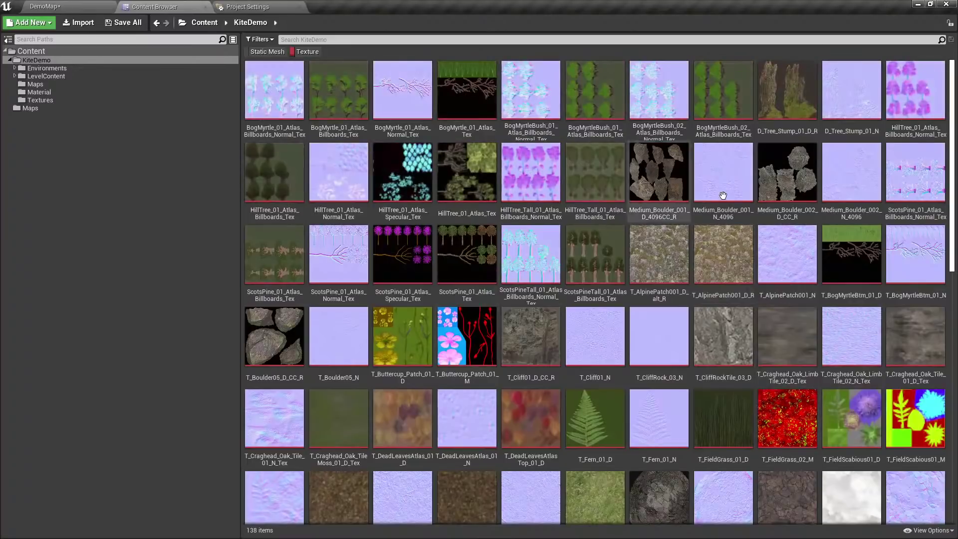
{"action": "scroll", "coordinate": [595, 467], "scroll_direction": "down", "scroll_amount": 5}
{"action": "scroll", "coordinate": [623, 349], "scroll_direction": "up", "scroll_amount": 5}
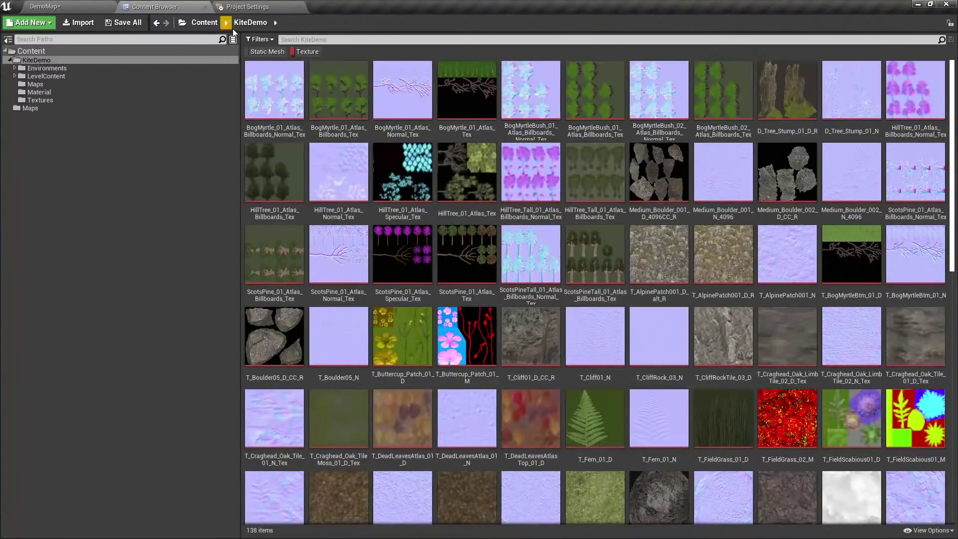
{"action": "left_click", "coordinate": [297, 53]}
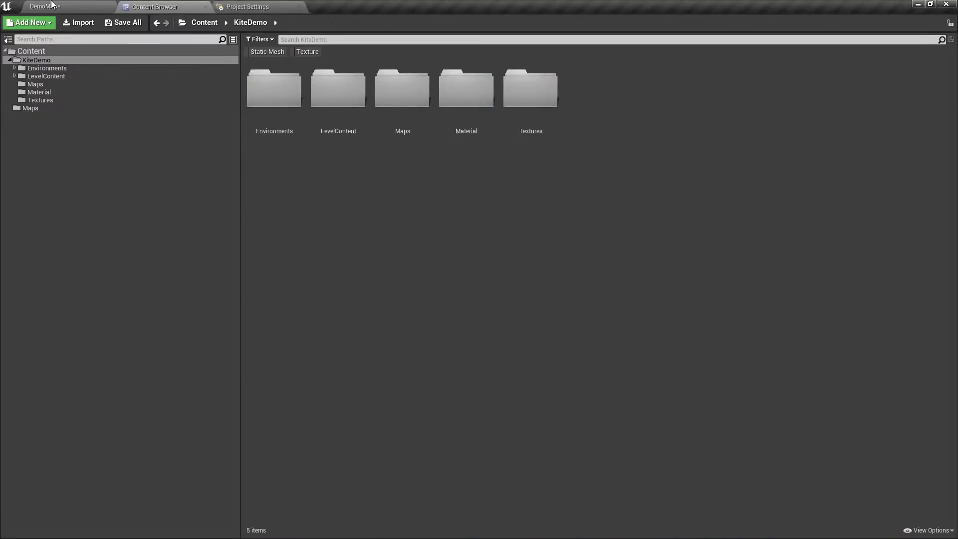
Create a material named M_SimpleLandscape in the root Content folder.
{"action": "left_click", "coordinate": [74, 52]}
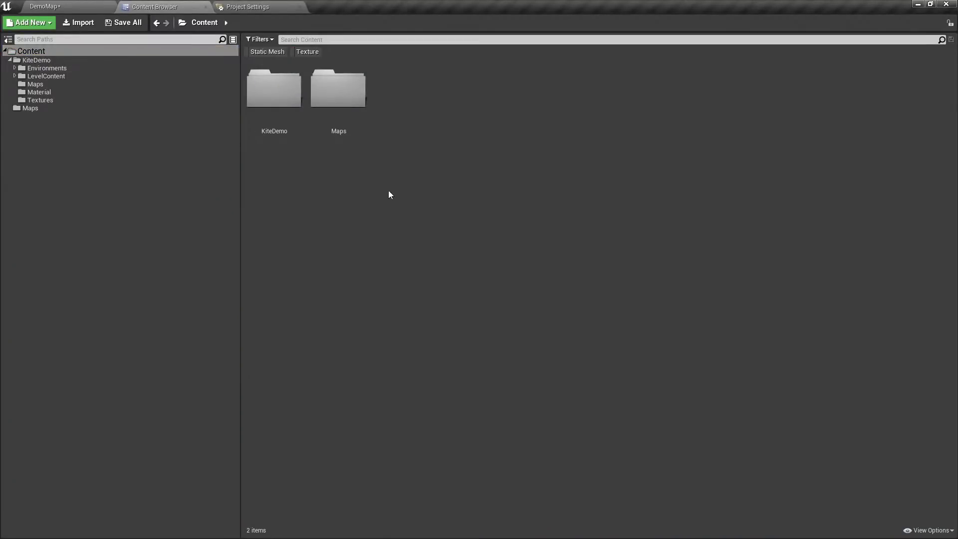
{"action": "right_click", "coordinate": [301, 189]}
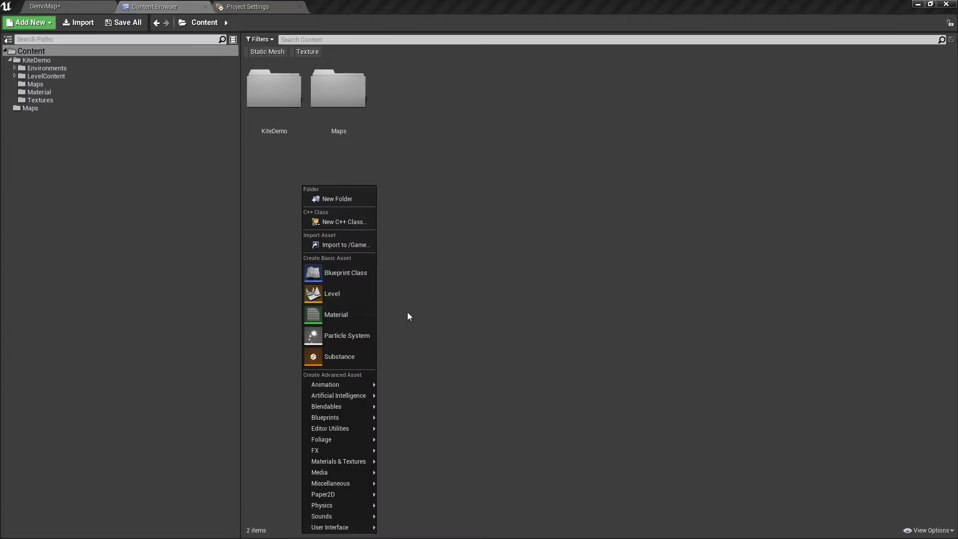
{"action": "left_click", "coordinate": [327, 314]}
{"action": "type", "text": "M_"}
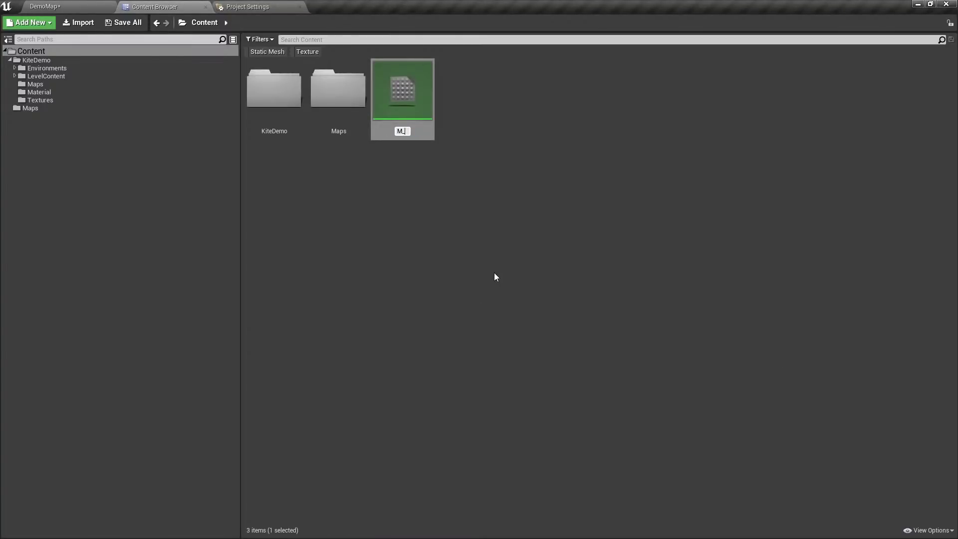
{"action": "key", "text": "BackSpace"}
{"action": "type", "text": "_"}
{"action": "type", "text": "Land"}
{"action": "key", "text": "BackSpace"}
{"action": "key", "text": "BackSpace"}
{"action": "key", "text": "BackSpace"}
{"action": "key", "text": "BackSpace"}
{"action": "type", "text": "SimpleLandscape"}
{"action": "key", "text": "Return"}
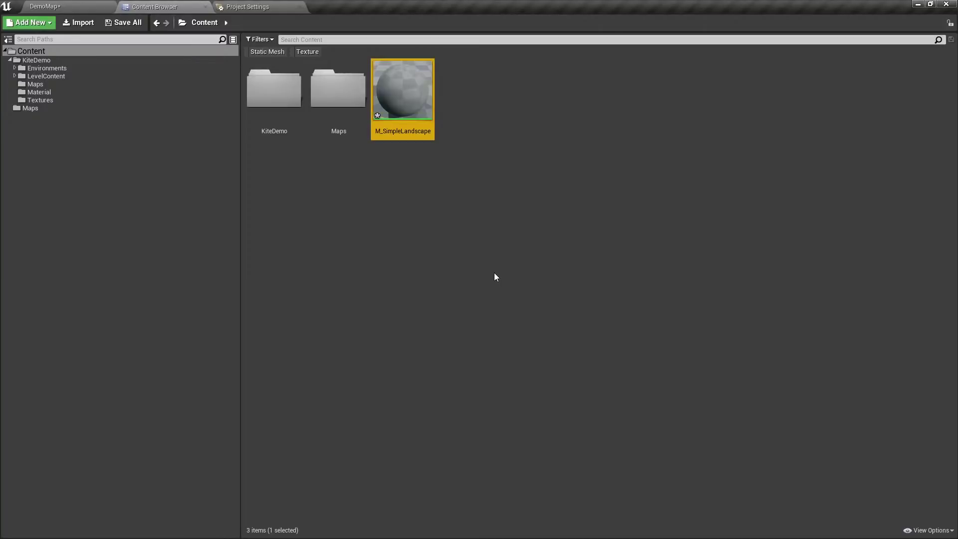
Open M_SimpleLandscape and dock its material editor beside the main window's other tabs.
{"action": "key", "text": "Return"}
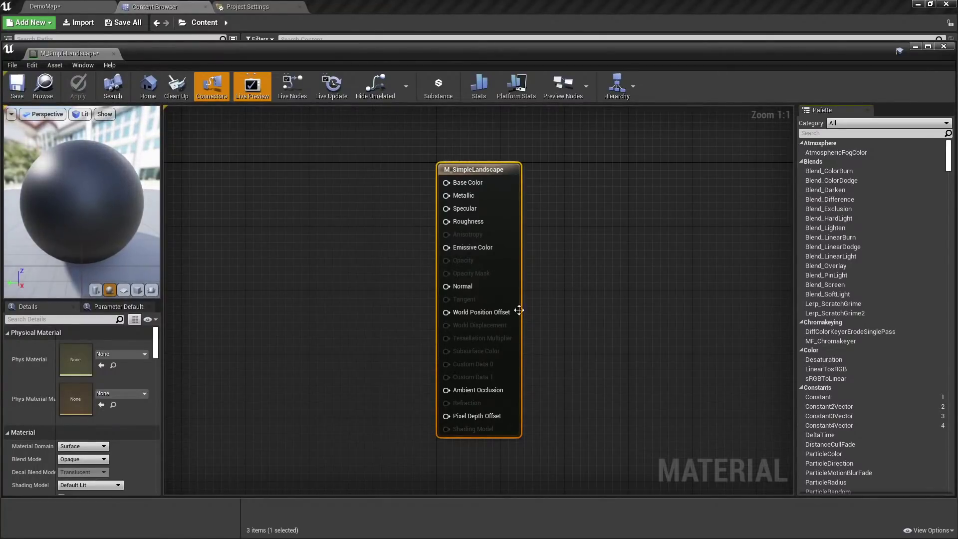
{"action": "right_click_drag", "start_coordinate": [394, 252], "coordinate": [470, 231]}
{"action": "left_click", "coordinate": [380, 203]}
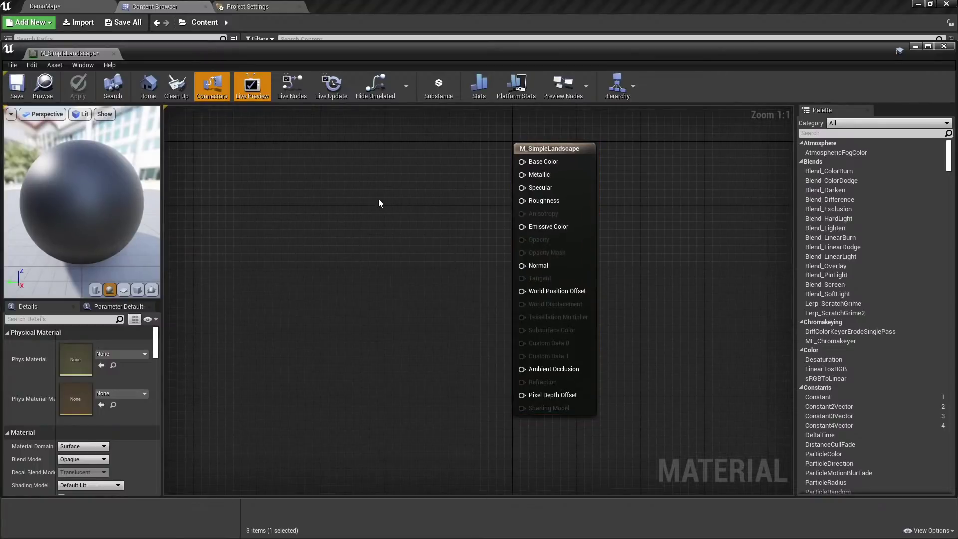
{"action": "left_click_drag", "start_coordinate": [97, 56], "coordinate": [394, 7]}
{"action": "right_click_drag", "start_coordinate": [371, 199], "coordinate": [406, 173]}
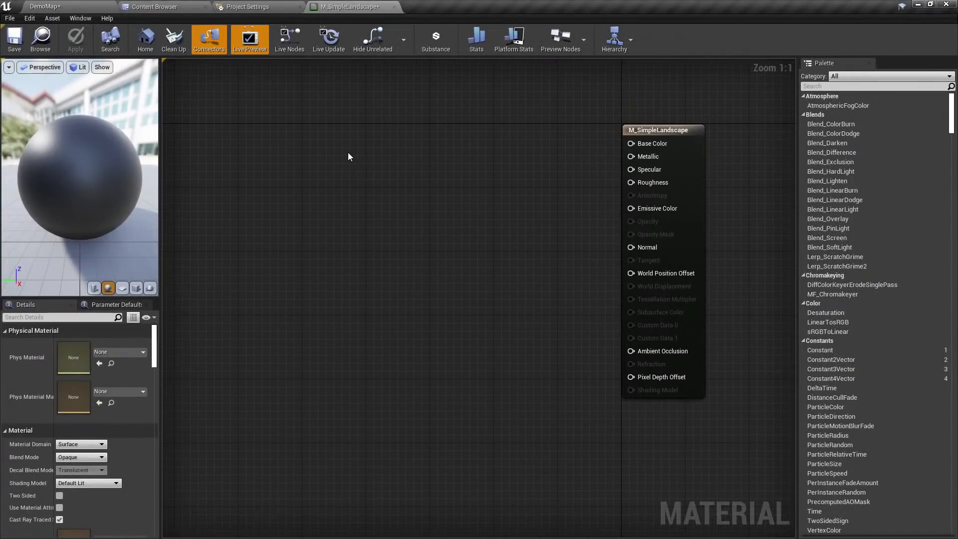
{"action": "right_click_drag", "start_coordinate": [361, 150], "coordinate": [383, 184]}
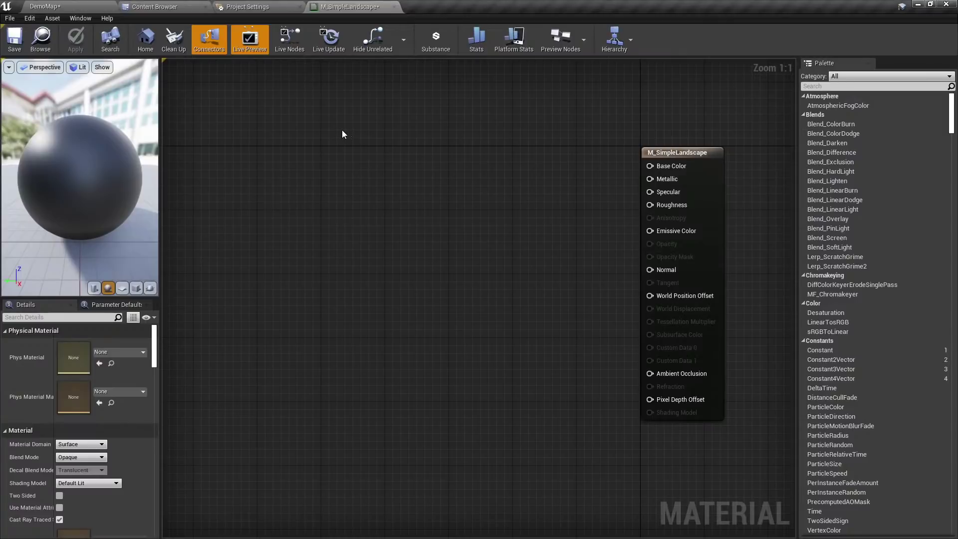
Add a vector parameter named v to the graph on the input side of the M_SimpleLandscape node.
{"action": "right_click_drag", "start_coordinate": [342, 128], "coordinate": [351, 127]}
{"action": "left_click", "coordinate": [325, 121]}
{"action": "type", "text": "v"}
{"action": "left_click", "coordinate": [348, 257]}
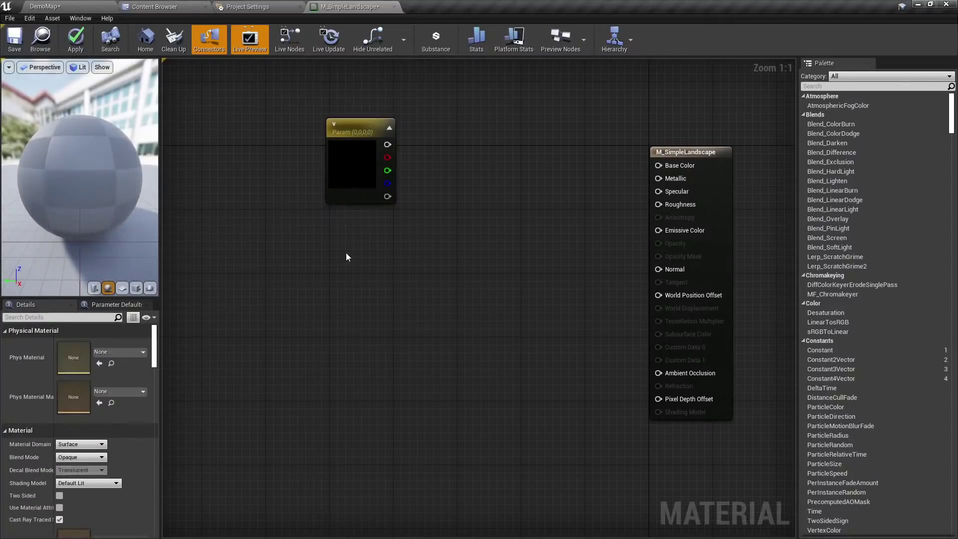
{"action": "left_click", "coordinate": [352, 161]}
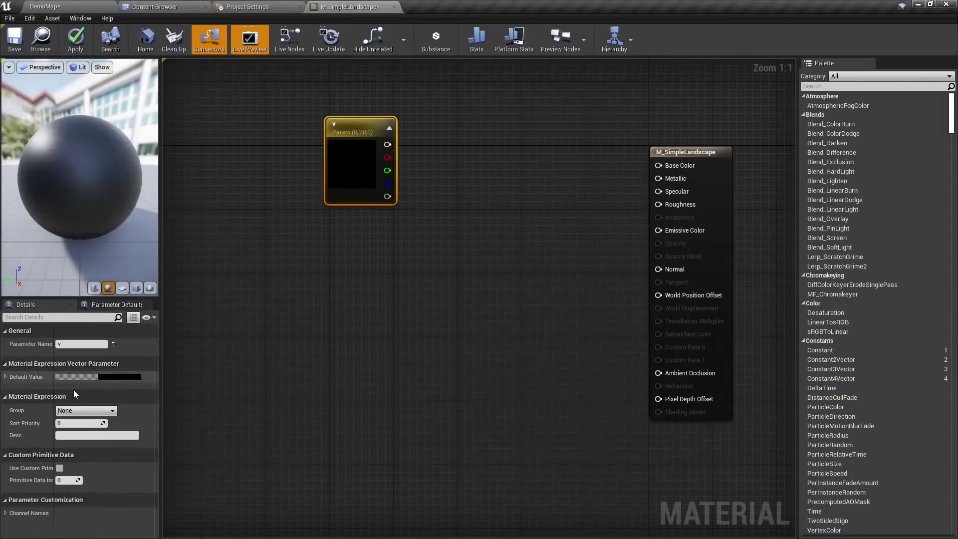
Set the v parameter's default colour to green (R 0.026928, G 0.1875, B 0.012753) and connect it to Base Color.
{"action": "left_click", "coordinate": [126, 377]}
{"action": "left_click", "coordinate": [162, 394]}
{"action": "left_click", "coordinate": [267, 388]}
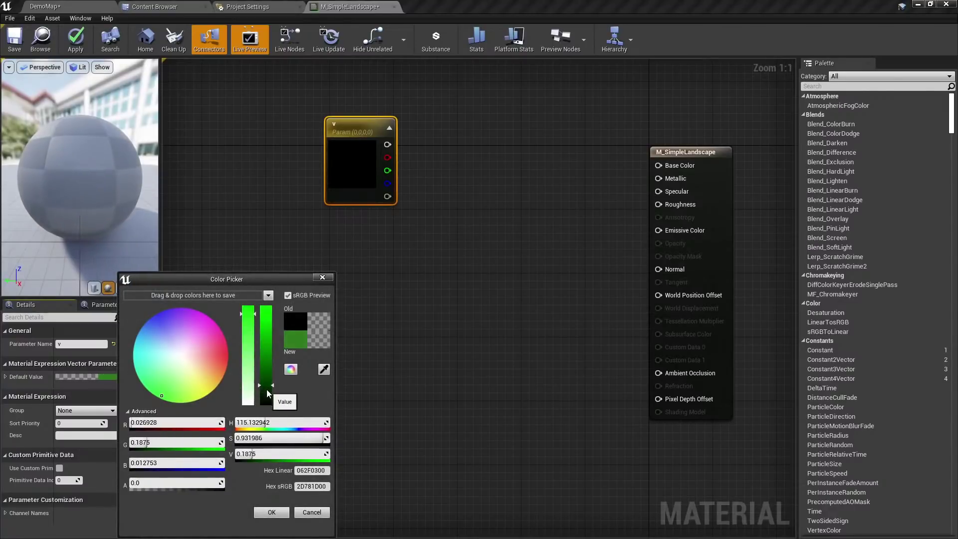
{"action": "left_click", "coordinate": [499, 269]}
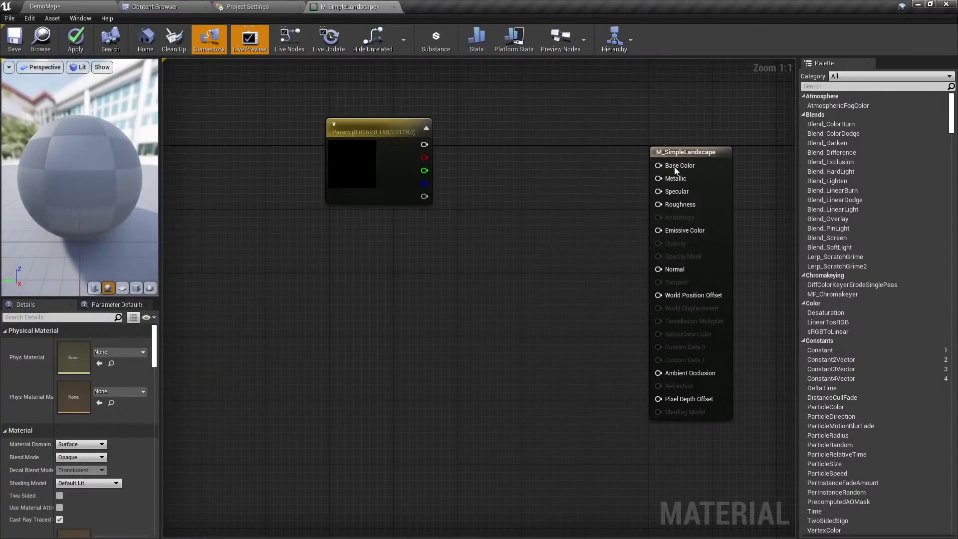
{"action": "left_click_drag", "start_coordinate": [674, 167], "coordinate": [424, 144]}
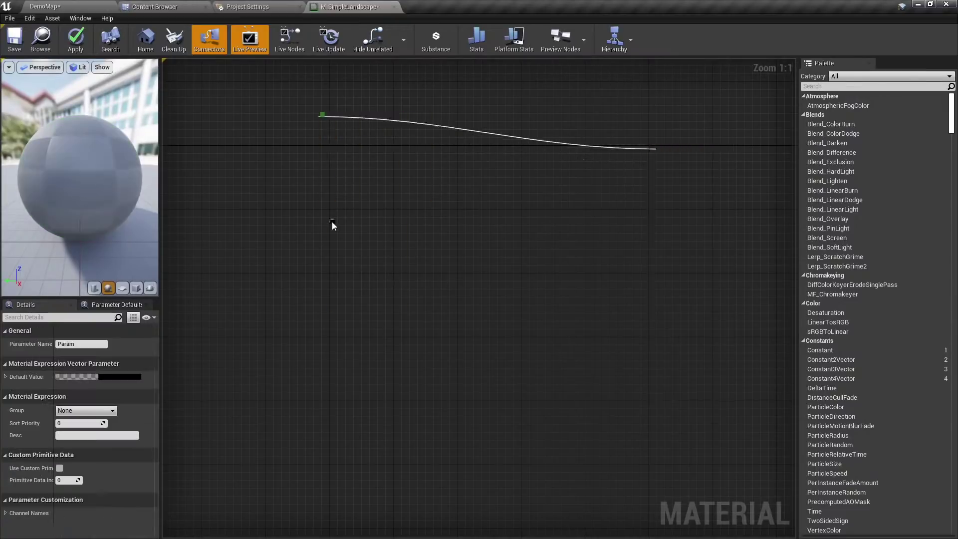
Add a second vector parameter below v and set its default colour to brown (R 0.208333, G 0.063375, B 0.0).
{"action": "left_click", "coordinate": [455, 205]}
{"action": "left_click", "coordinate": [357, 277]}
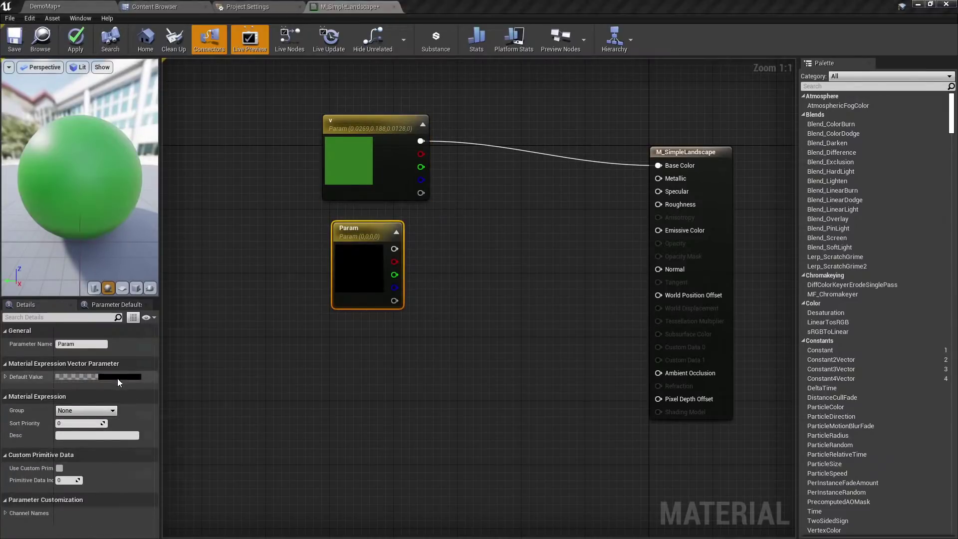
{"action": "left_click", "coordinate": [118, 378]}
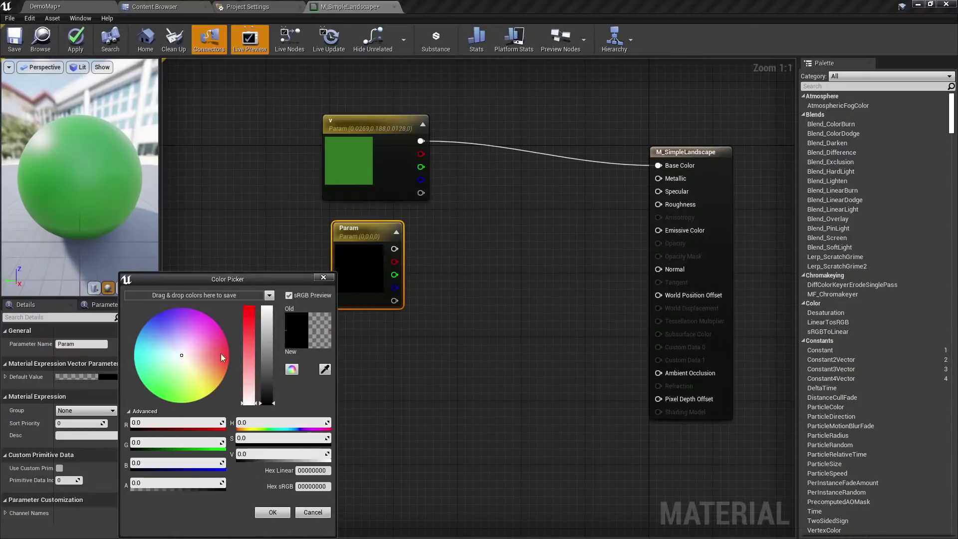
{"action": "mouse_move", "coordinate": [205, 397]}
{"action": "left_mouse_down"}
{"action": "mouse_move", "coordinate": [225, 376]}
{"action": "mouse_move", "coordinate": [204, 385]}
{"action": "left_mouse_up"}
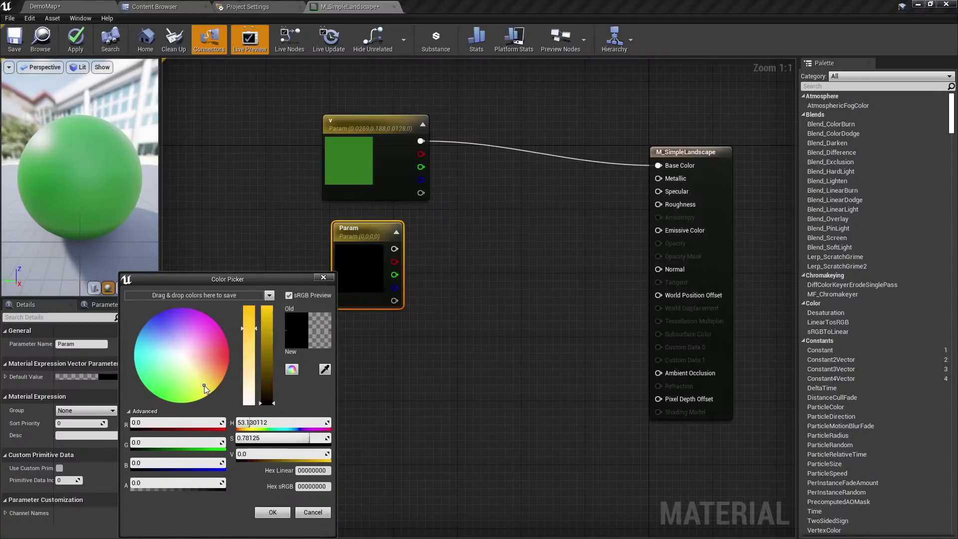
{"action": "left_click", "coordinate": [277, 383]}
{"action": "left_click_drag", "start_coordinate": [214, 379], "coordinate": [229, 370]}
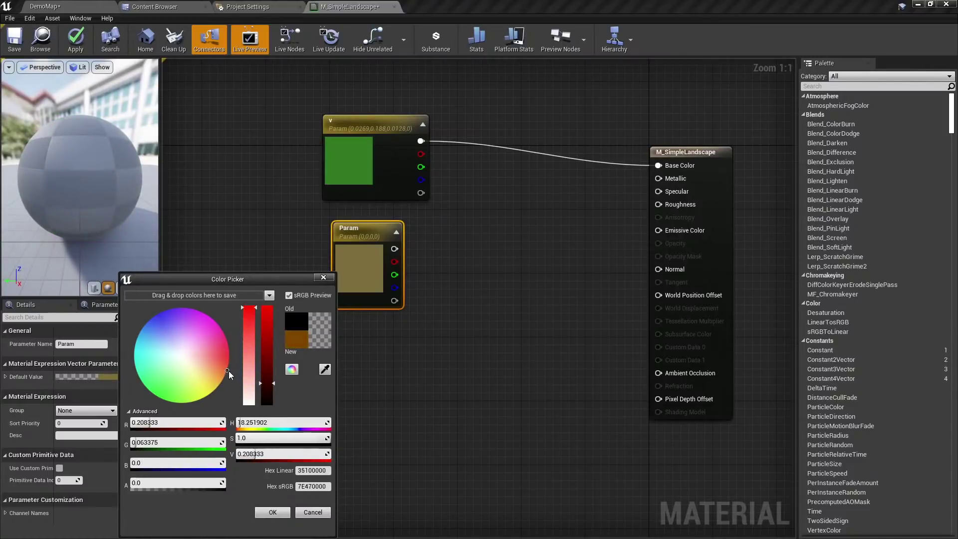
{"action": "left_click", "coordinate": [272, 512]}
{"action": "left_click", "coordinate": [434, 312]}
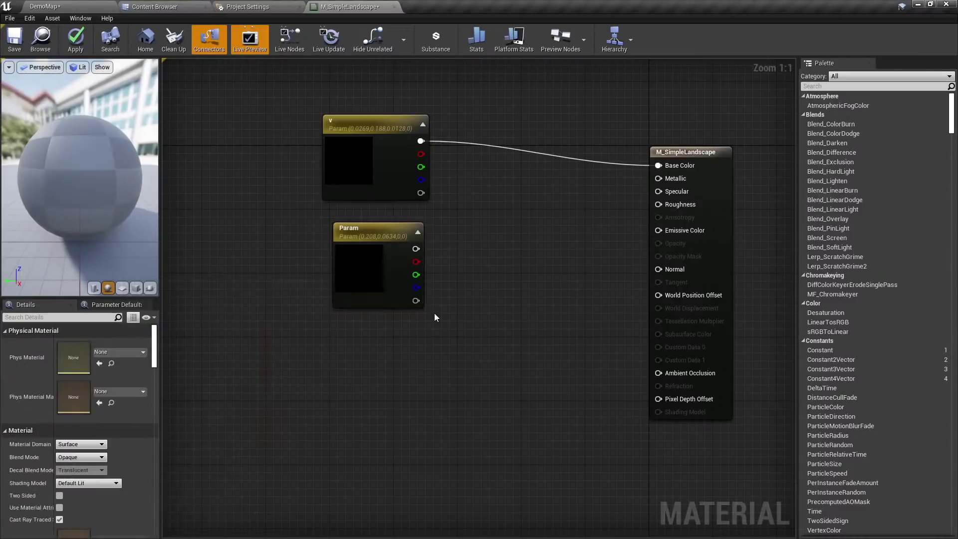
Move the green and brown parameter nodes together farther away from the M_SimpleLandscape node.
{"action": "left_click_drag", "start_coordinate": [390, 265], "coordinate": [324, 260]}
{"action": "left_click", "coordinate": [394, 251]}
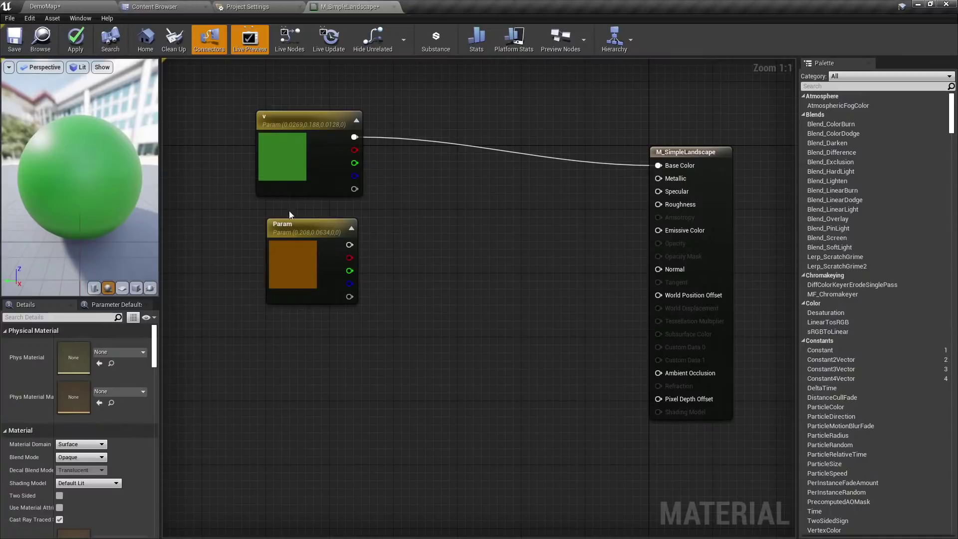
Add a Constant3Vector node to the graph between the parameters and the M_SimpleLandscape node.
{"action": "right_click", "coordinate": [404, 201]}
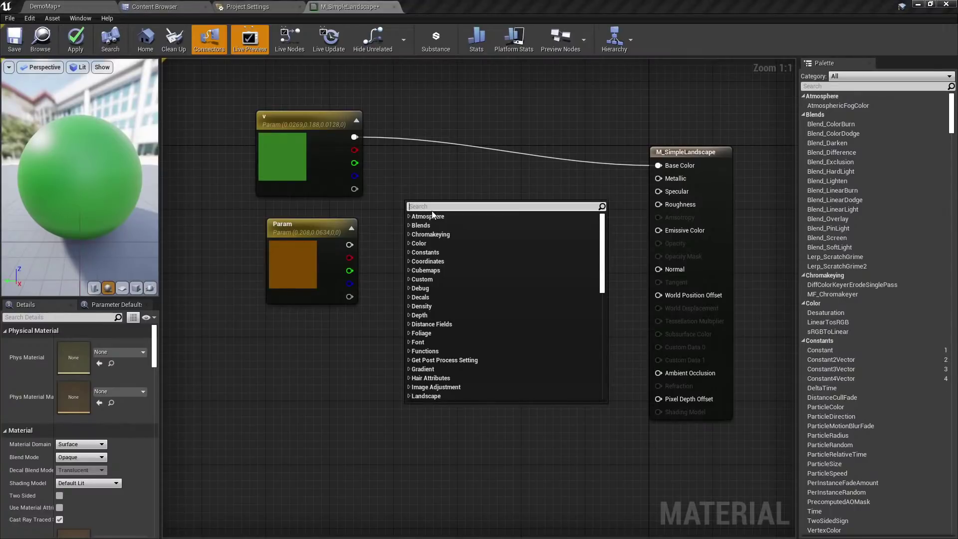
{"action": "left_click", "coordinate": [419, 174]}
{"action": "right_click", "coordinate": [404, 192]}
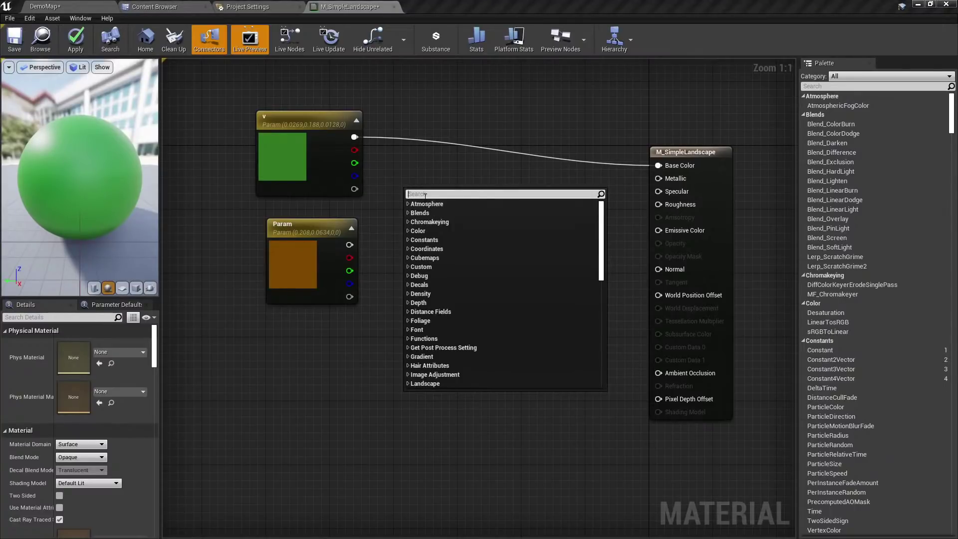
{"action": "type", "text": "vectorparam"}
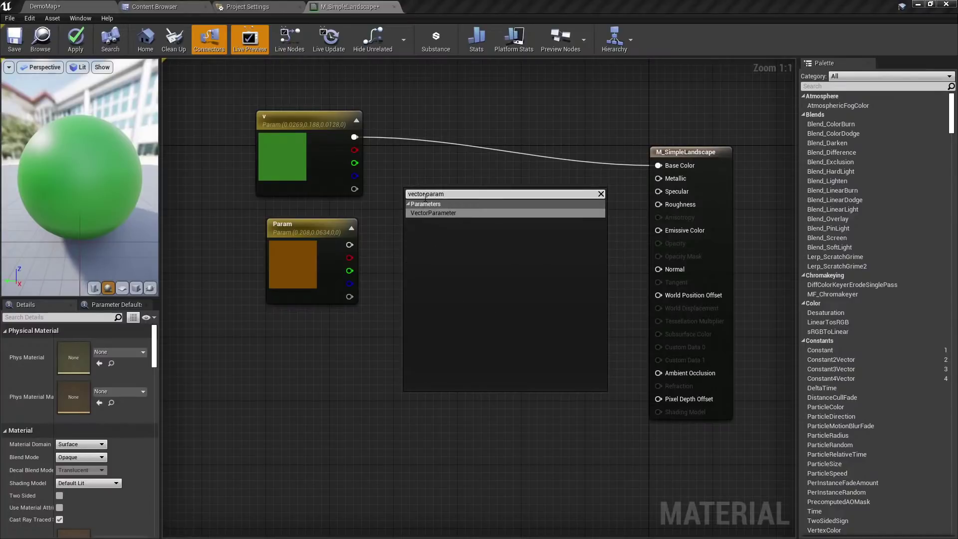
{"action": "left_click", "coordinate": [425, 194]}
{"action": "key", "text": "ctrl+a"}
{"action": "type", "text": "constant"}
{"action": "key", "text": "Down"}
{"action": "key", "text": "Down"}
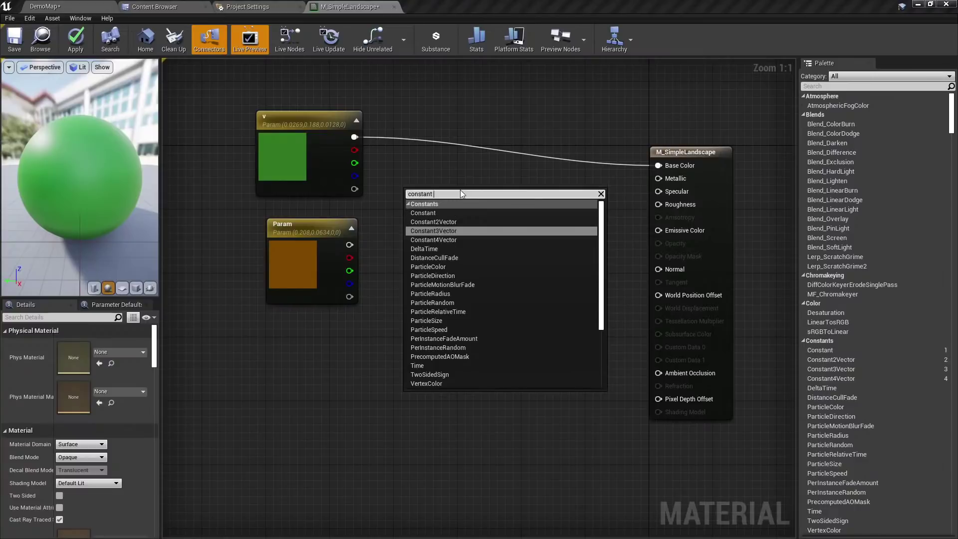
{"action": "key", "text": "Return"}
{"action": "left_click", "coordinate": [433, 267]}
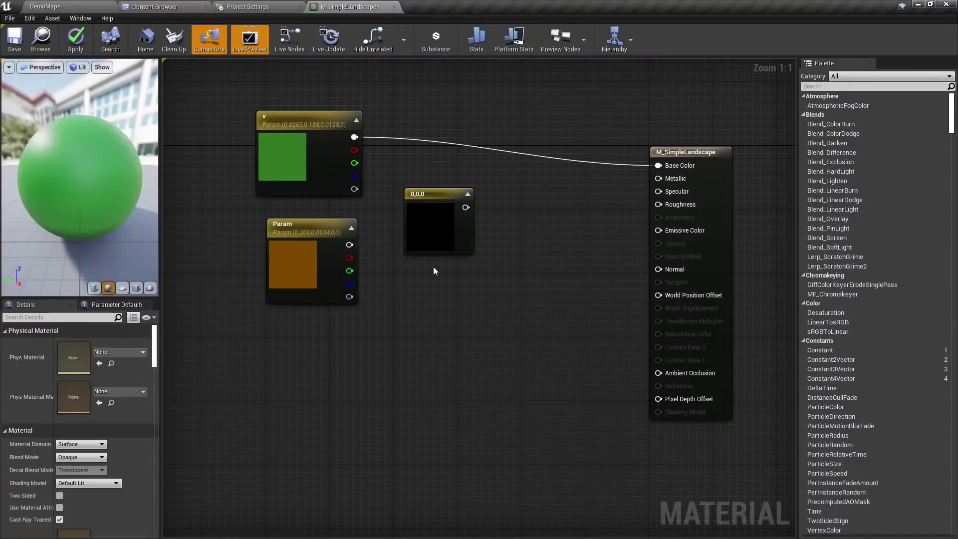
{"action": "left_click", "coordinate": [300, 164]}
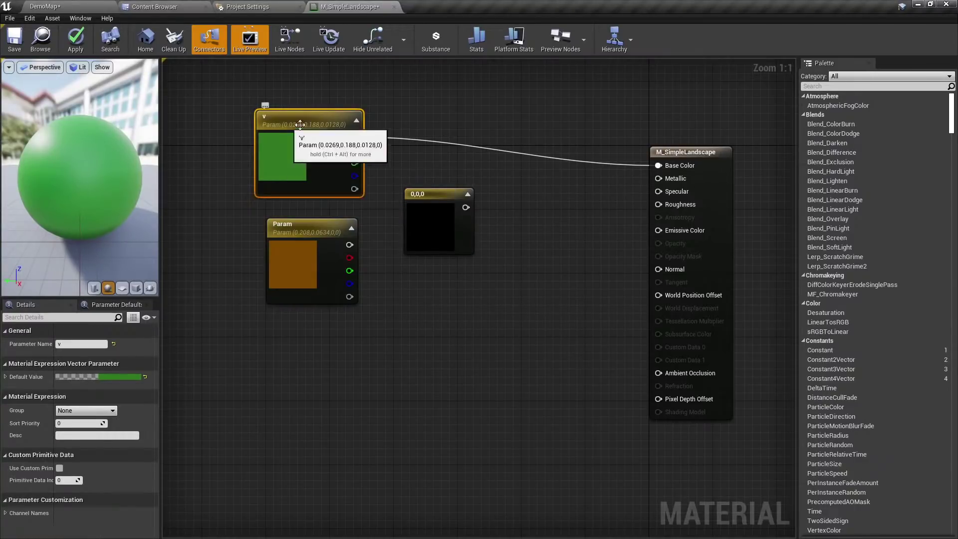
{"action": "left_click", "coordinate": [450, 326]}
{"action": "left_click", "coordinate": [305, 165]}
{"action": "left_click", "coordinate": [419, 171]}
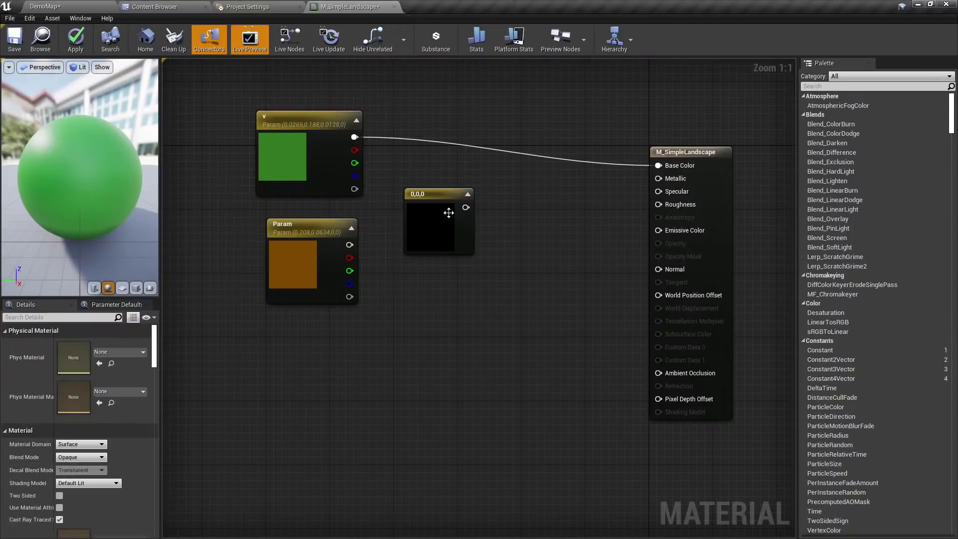
Set the Constant3Vector's colour to brown (R 0.182292, G 0.045906, B 0.0).
{"action": "left_click", "coordinate": [430, 234]}
{"action": "left_click", "coordinate": [118, 345]}
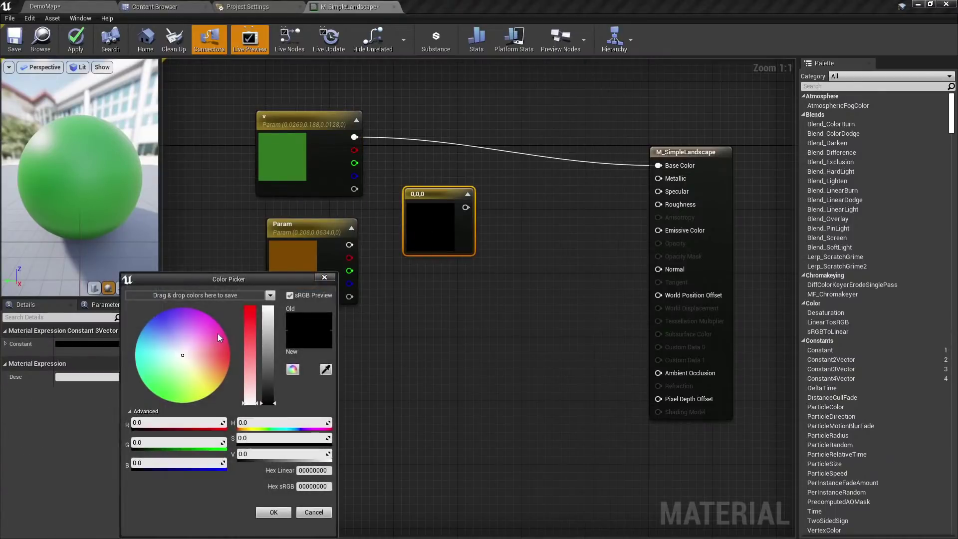
{"action": "left_click", "coordinate": [227, 370]}
{"action": "left_click", "coordinate": [268, 385]}
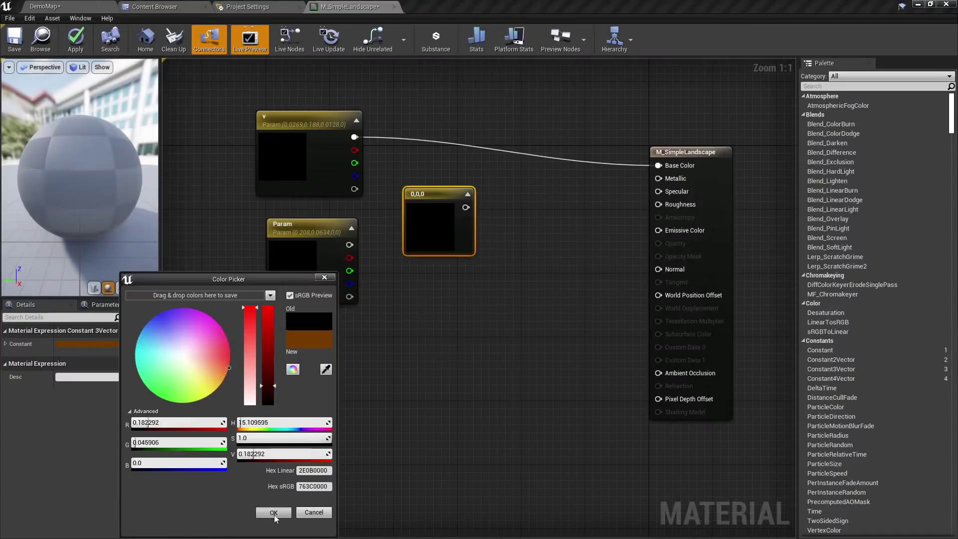
{"action": "left_click", "coordinate": [274, 513]}
Delete the brown Constant3Vector node from the graph.
{"action": "left_click", "coordinate": [448, 295]}
{"action": "left_click", "coordinate": [435, 252]}
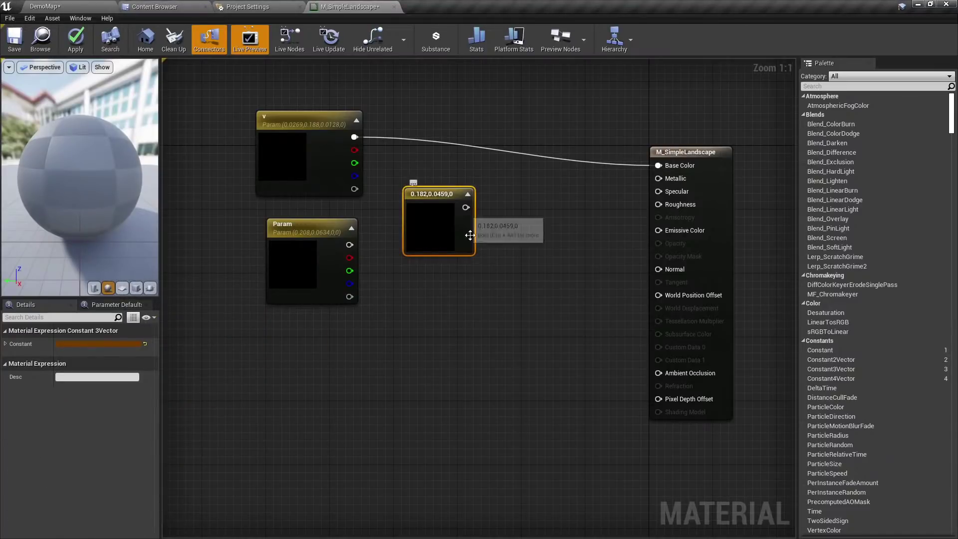
{"action": "left_click", "coordinate": [473, 279]}
{"action": "left_click", "coordinate": [440, 242]}
{"action": "left_click", "coordinate": [469, 292]}
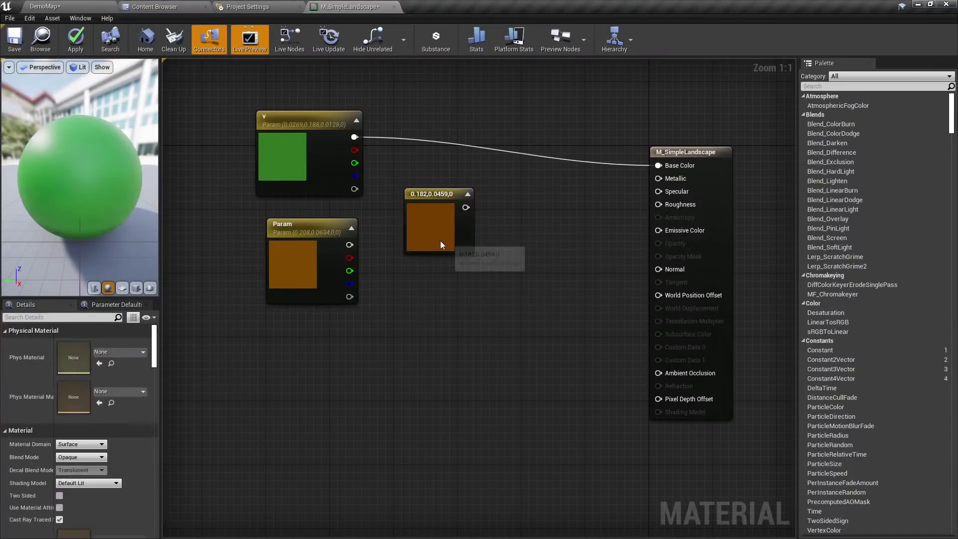
{"action": "left_click", "coordinate": [441, 244]}
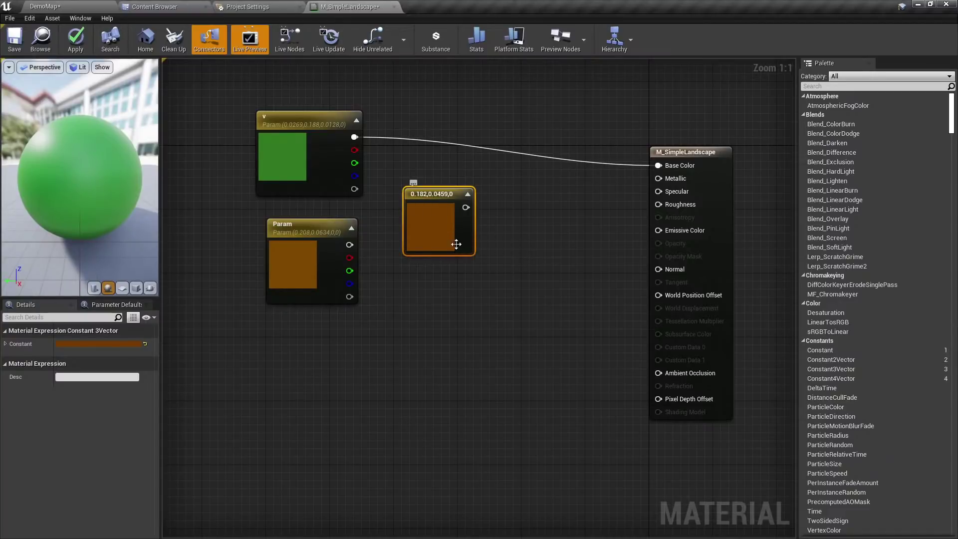
{"action": "key", "text": "Delete"}
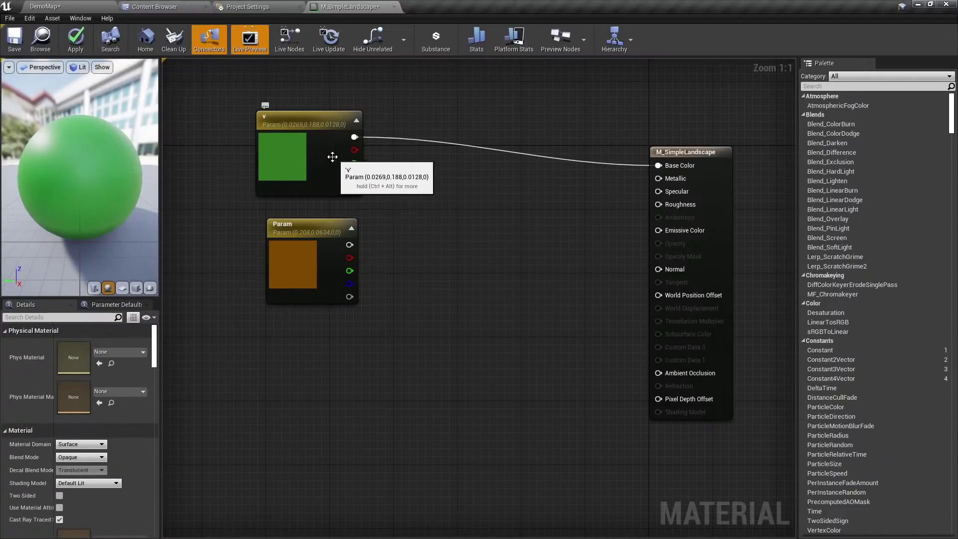
{"action": "left_click", "coordinate": [317, 152]}
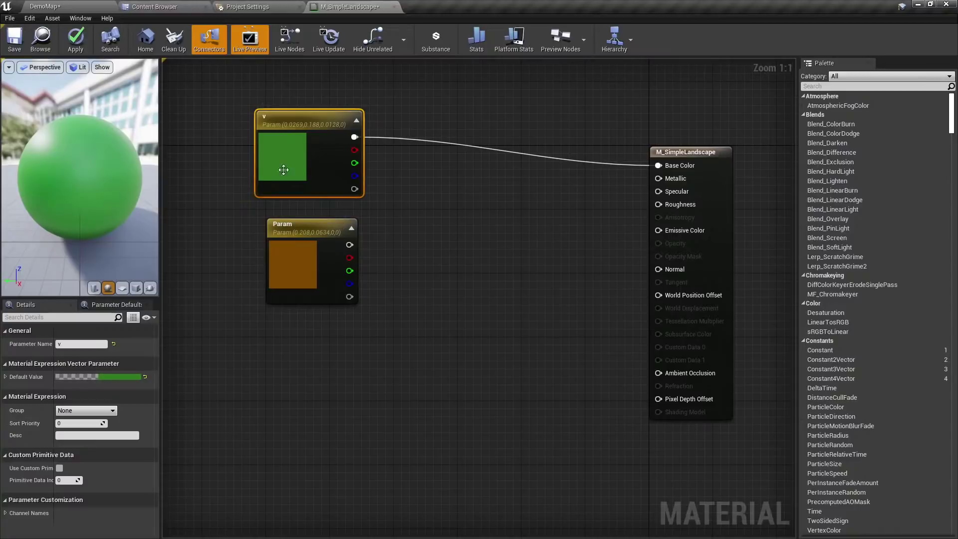
{"action": "left_click", "coordinate": [310, 259]}
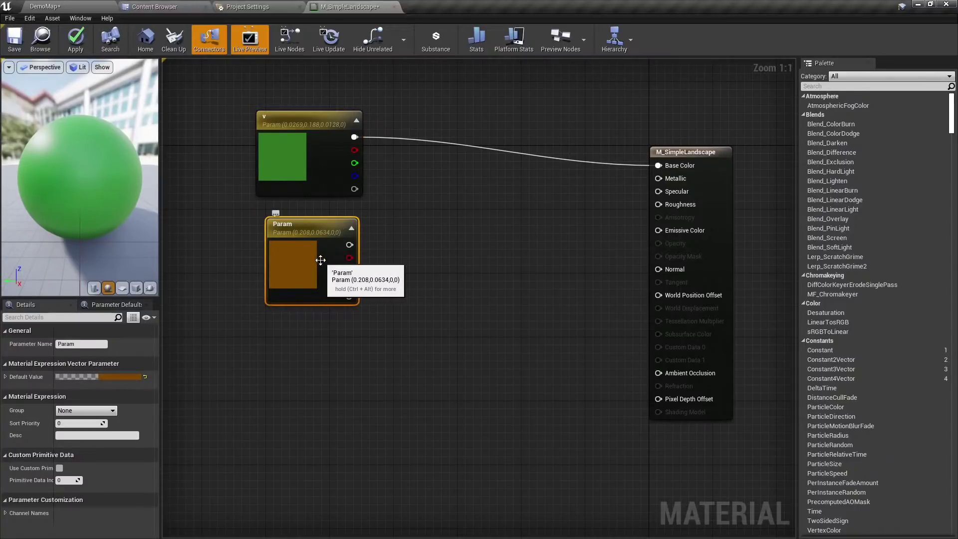
{"action": "left_click", "coordinate": [456, 209]}
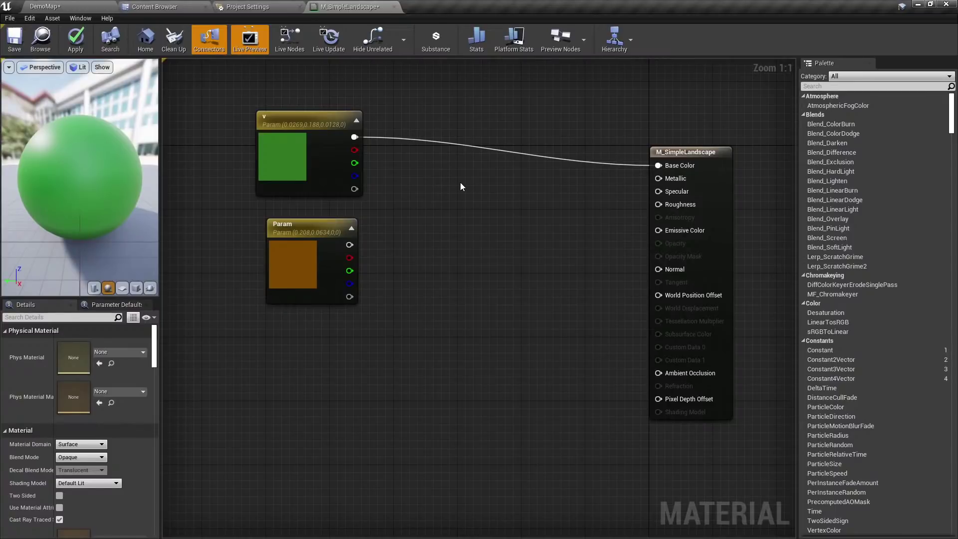
Add a LandscapeLayerBlend node and place it between the colour parameters and the M_SimpleLandscape node.
{"action": "right_click", "coordinate": [413, 200]}
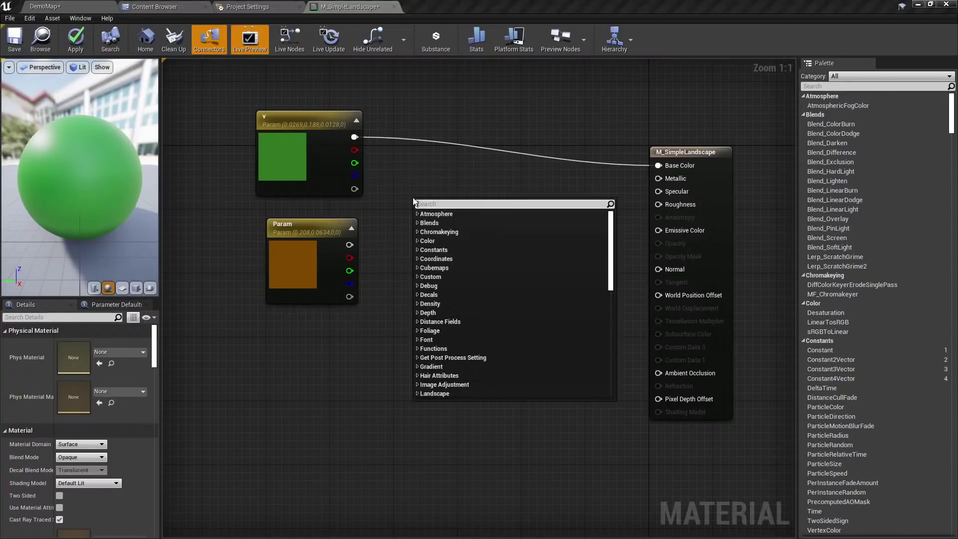
{"action": "type", "text": "landscape layer"}
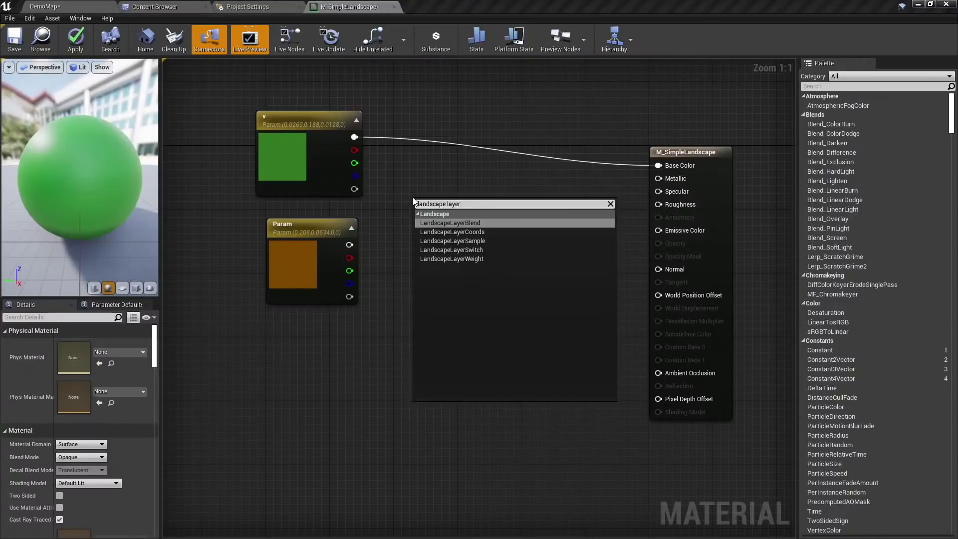
{"action": "key", "text": "Return"}
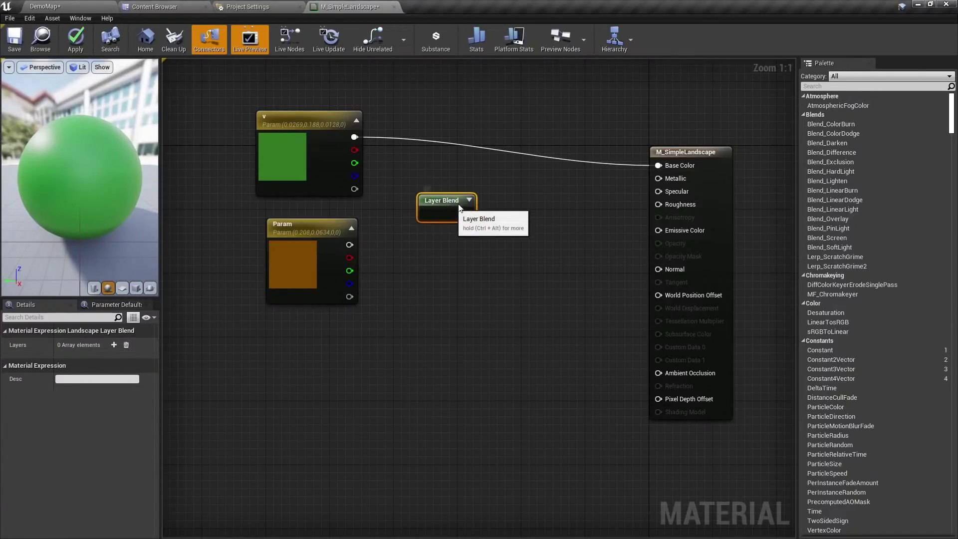
{"action": "left_click_drag", "start_coordinate": [452, 215], "coordinate": [480, 203]}
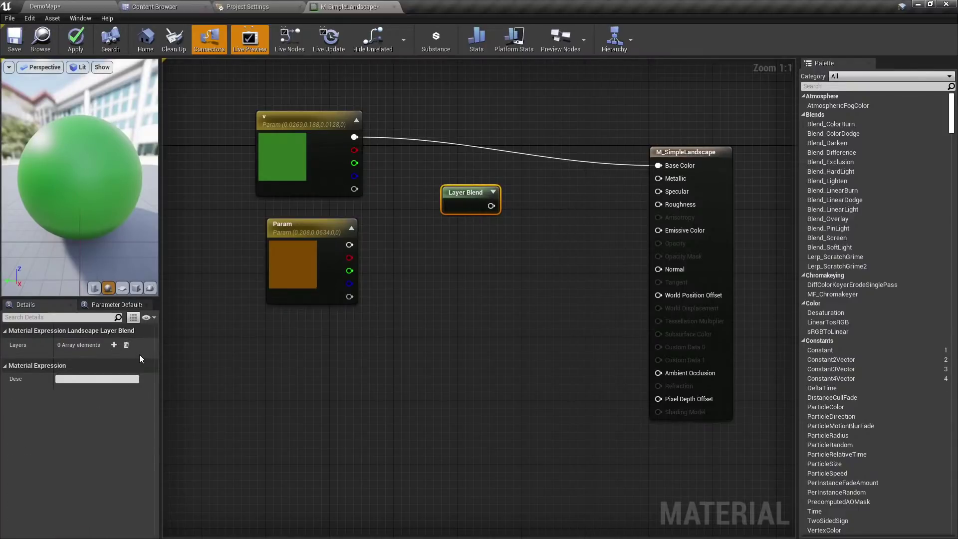
Add a layer to the Layer Blend node and name it Grass.
{"action": "left_click", "coordinate": [114, 345]}
{"action": "left_click", "coordinate": [10, 358]}
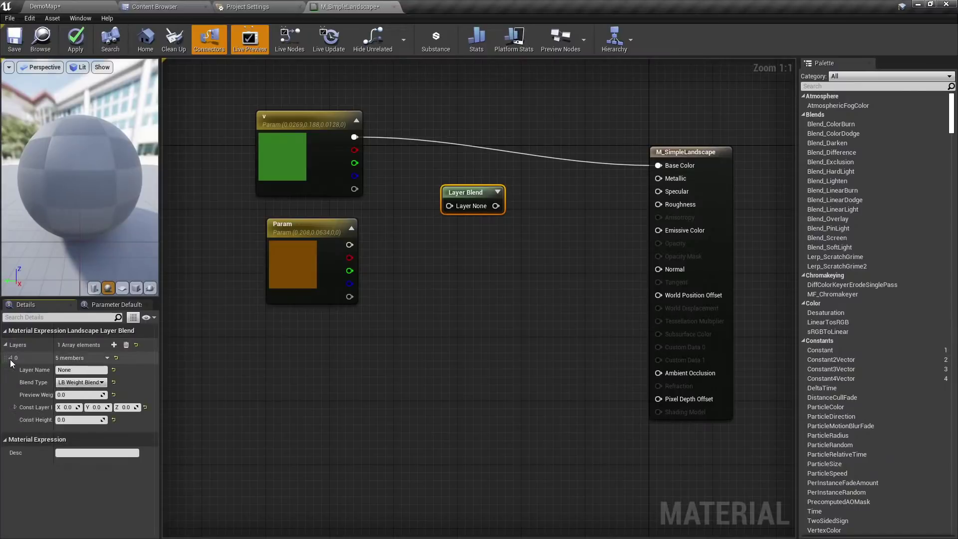
{"action": "left_click", "coordinate": [81, 369]}
{"action": "type", "text": "Gras"}
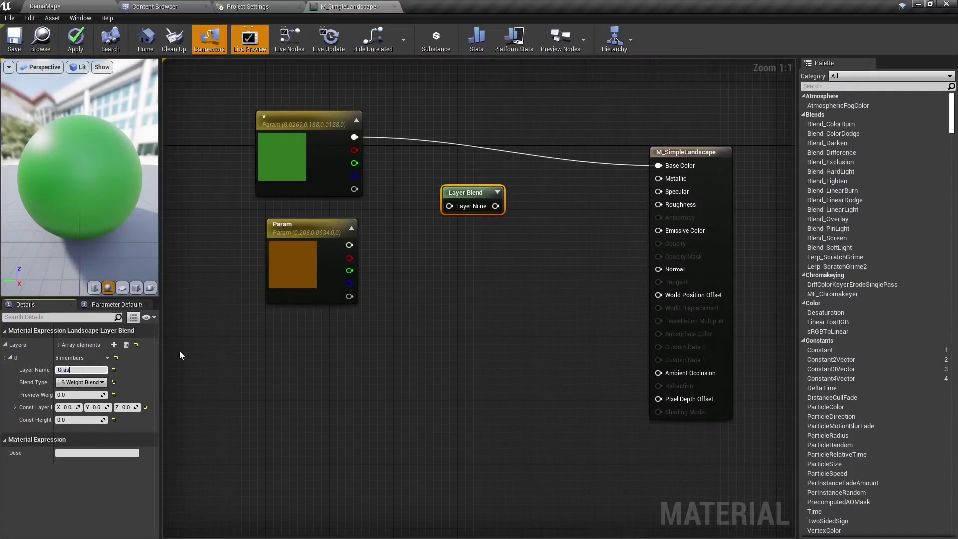
{"action": "type", "text": "s"}
{"action": "key", "text": "Return"}
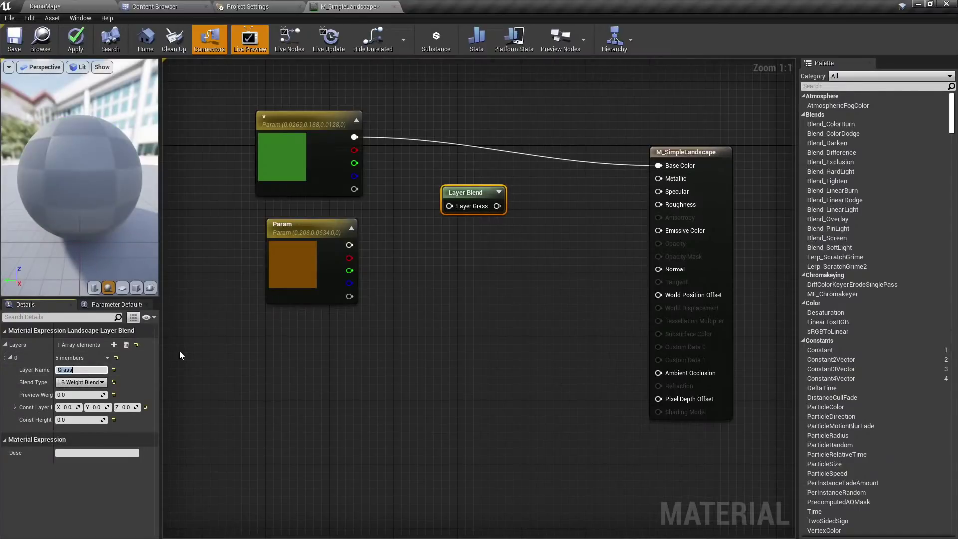
Add a second layer to the Layer Blend node and name it Dirt.
{"action": "left_click", "coordinate": [114, 344]}
{"action": "left_click", "coordinate": [10, 431]}
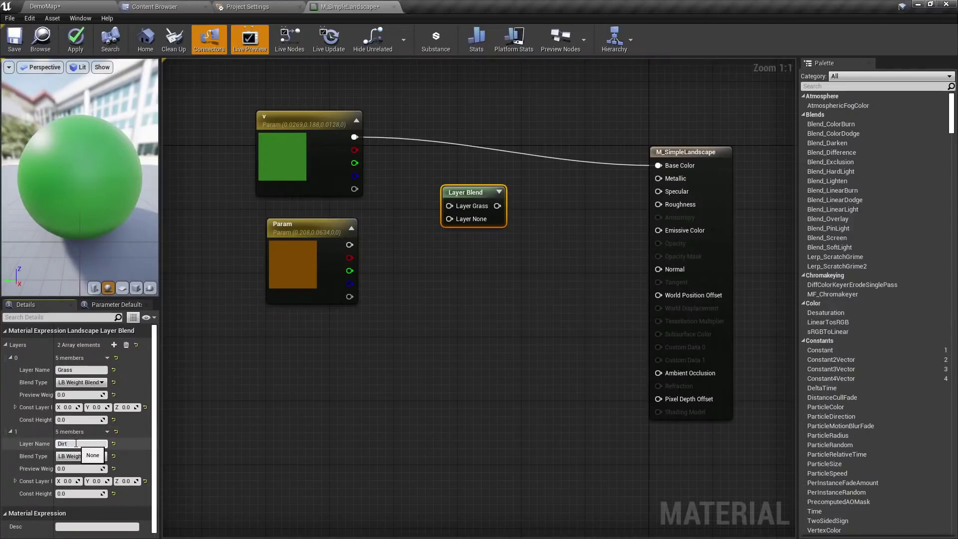
{"action": "left_click", "coordinate": [76, 443]}
{"action": "type", "text": "Dirt"}
{"action": "key", "text": "Return"}
{"action": "left_click", "coordinate": [380, 322]}
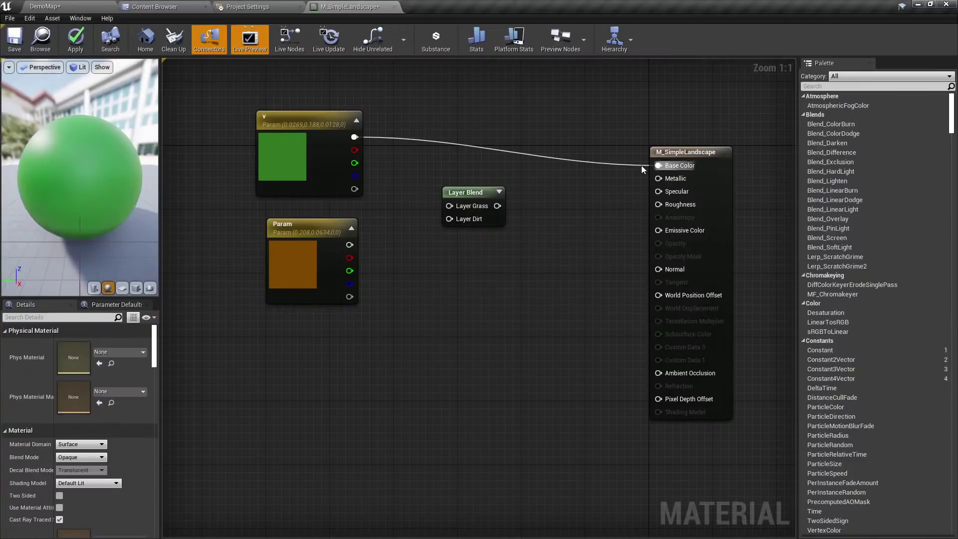
Wire the green v parameter to Layer Grass, the brown Param to Layer Dirt, and the Layer Blend output to Base Color.
{"action": "mouse_move", "coordinate": [668, 166]}
{"action": "left_mouse_down", "text": "ctrl"}
{"action": "mouse_move", "coordinate": [463, 208]}
{"action": "mouse_move", "coordinate": [659, 165]}
{"action": "left_mouse_up", "text": "ctrl"}
{"action": "left_click_drag", "start_coordinate": [449, 219], "coordinate": [349, 245]}
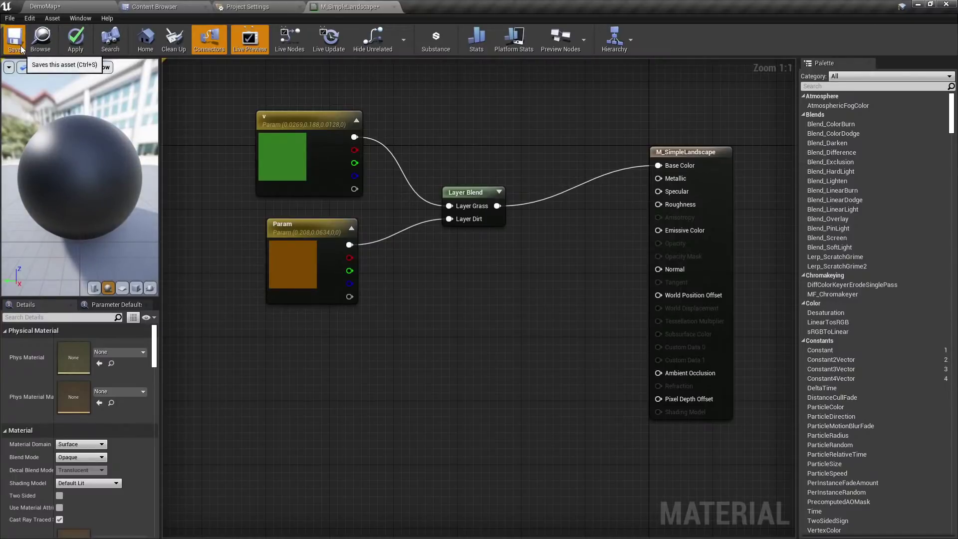
Save the M_SimpleLandscape material, then return to the DemoMap level and save it.
{"action": "key", "text": "ctrl+s"}
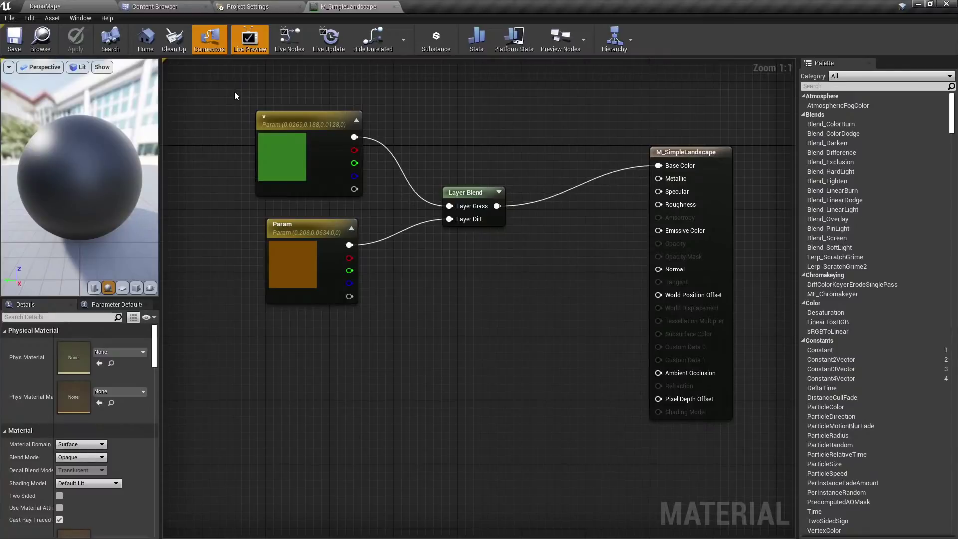
{"action": "left_click", "coordinate": [45, 7]}
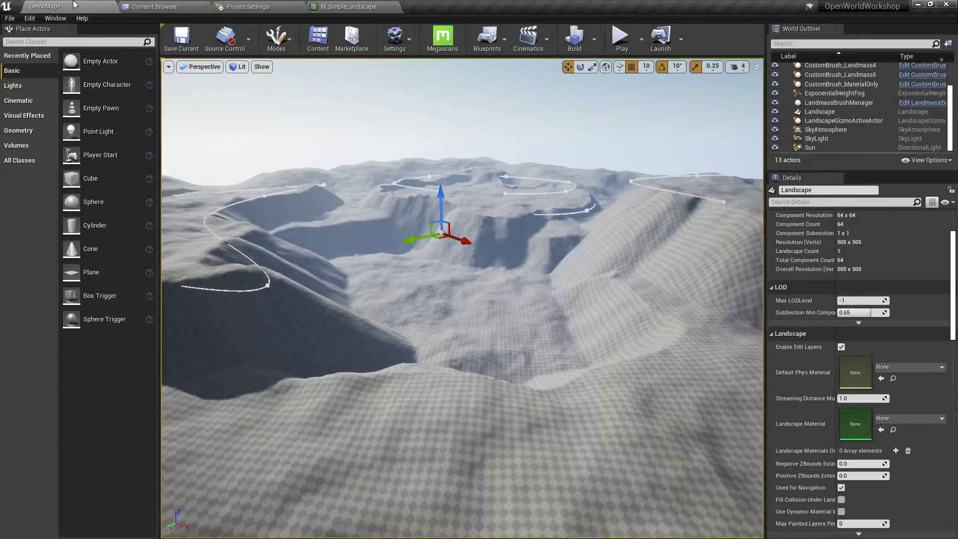
{"action": "left_click", "coordinate": [194, 46]}
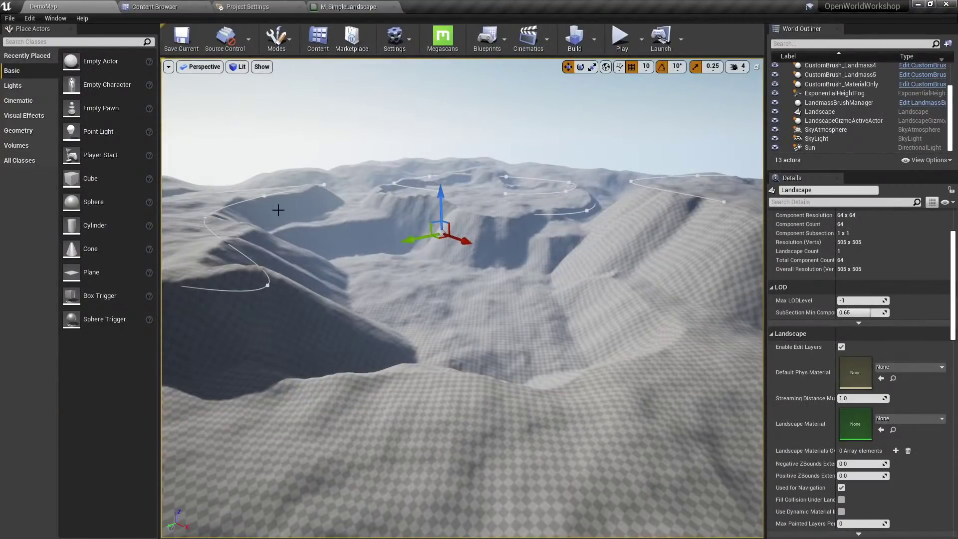
{"action": "right_click_drag", "start_coordinate": [293, 172], "coordinate": [293, 189]}
{"action": "key", "text": "shift+2"}
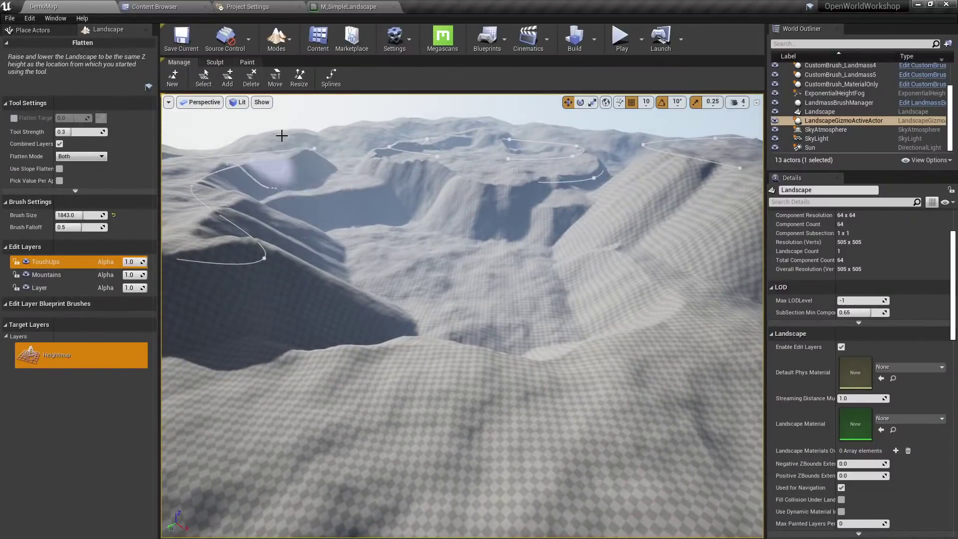
{"action": "key", "text": "shift+1"}
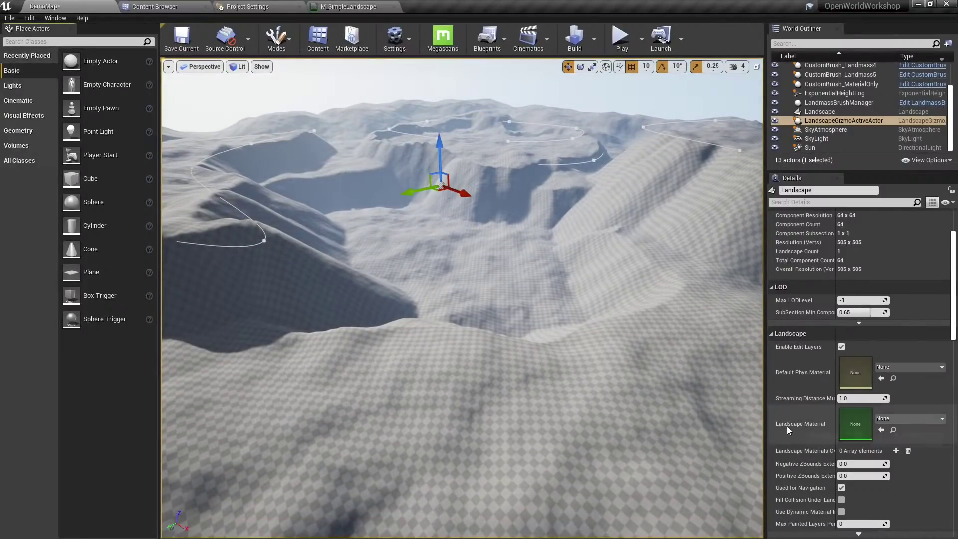
Assign M_SimpleLandscape as the Landscape actor's Landscape Material and view the terrain up close.
{"action": "left_click", "coordinate": [891, 418]}
{"action": "type", "text": "simple"}
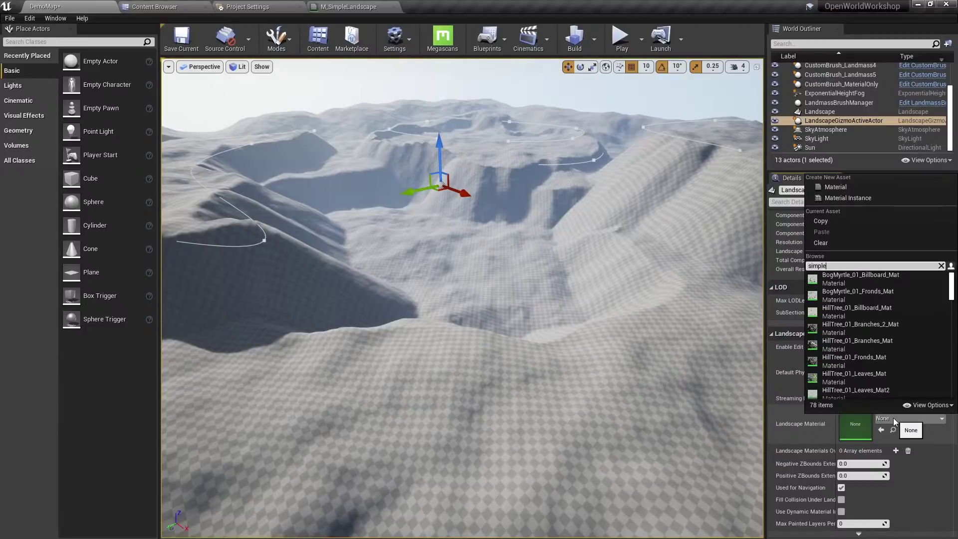
{"action": "type", "text": "land"}
{"action": "left_click", "coordinate": [896, 285]}
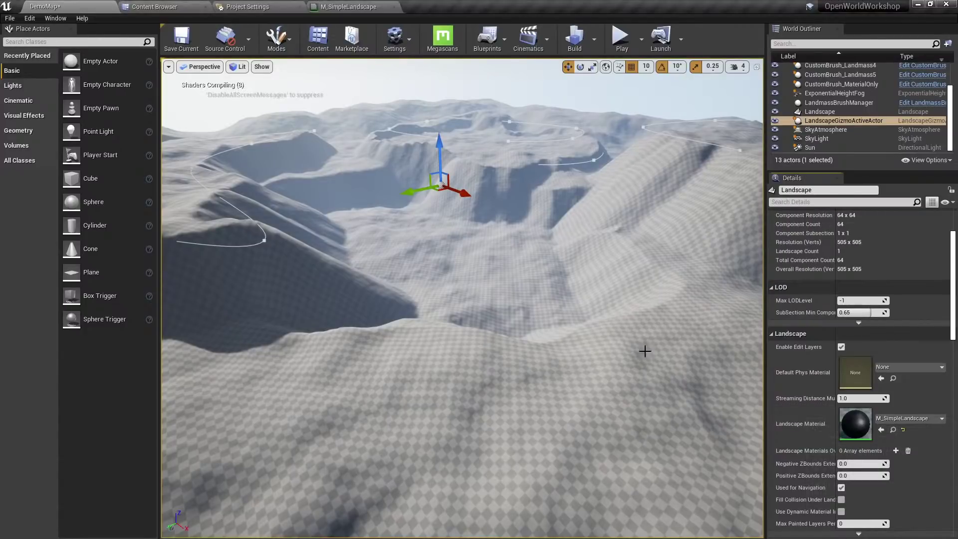
{"action": "right_click_drag", "start_coordinate": [540, 349], "coordinate": [504, 321]}
{"action": "key", "text": "w"}
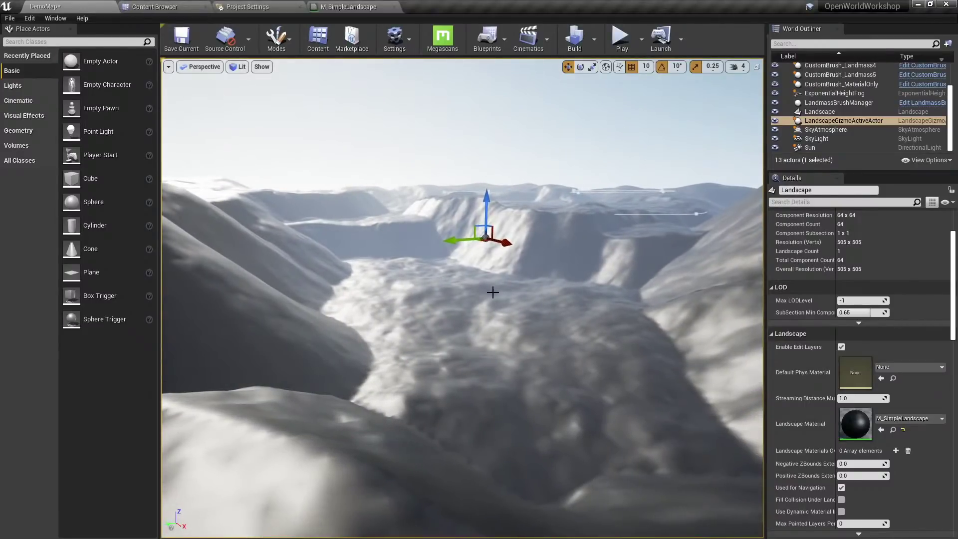
Switch to Landscape mode and activate the Paint tool for the landscape's material target layers.
{"action": "key", "text": "shift+2"}
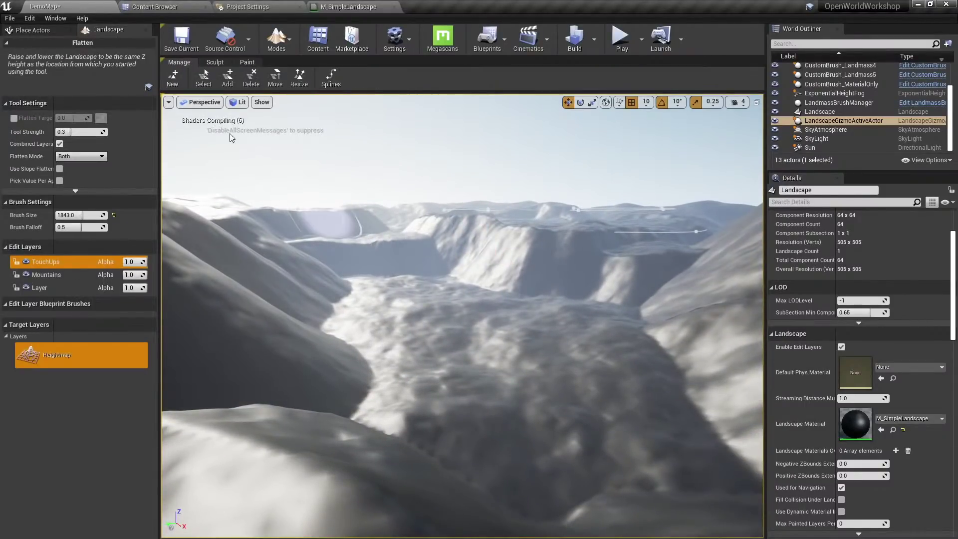
{"action": "left_click", "coordinate": [215, 64]}
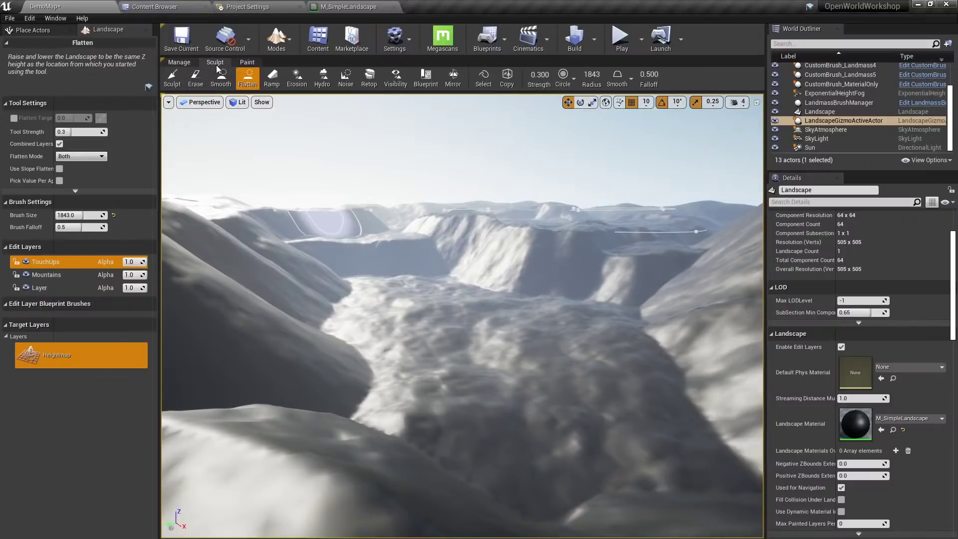
{"action": "left_click", "coordinate": [247, 63]}
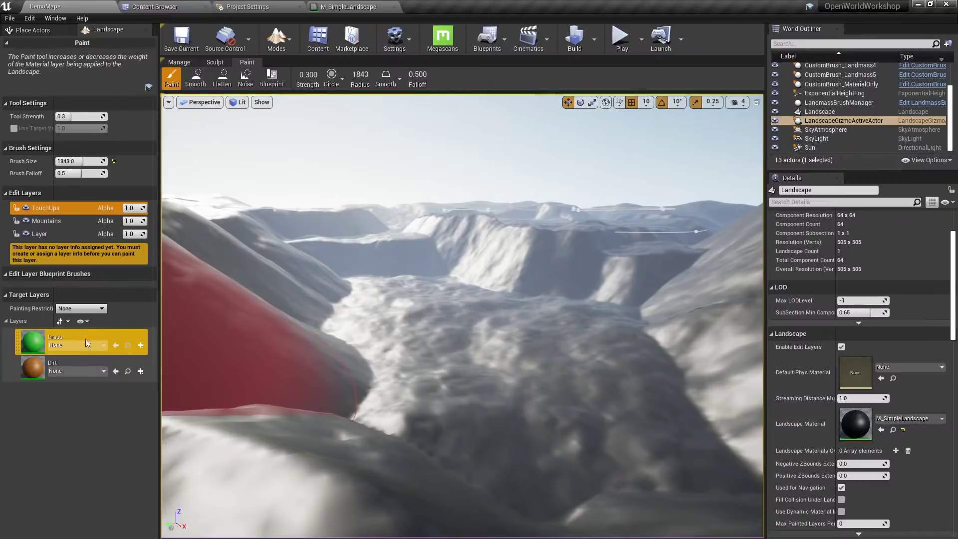
Review the Layer Blend node's layer names and blend types in M_SimpleLandscape, then return to the DemoMap level.
{"action": "left_click", "coordinate": [350, 5]}
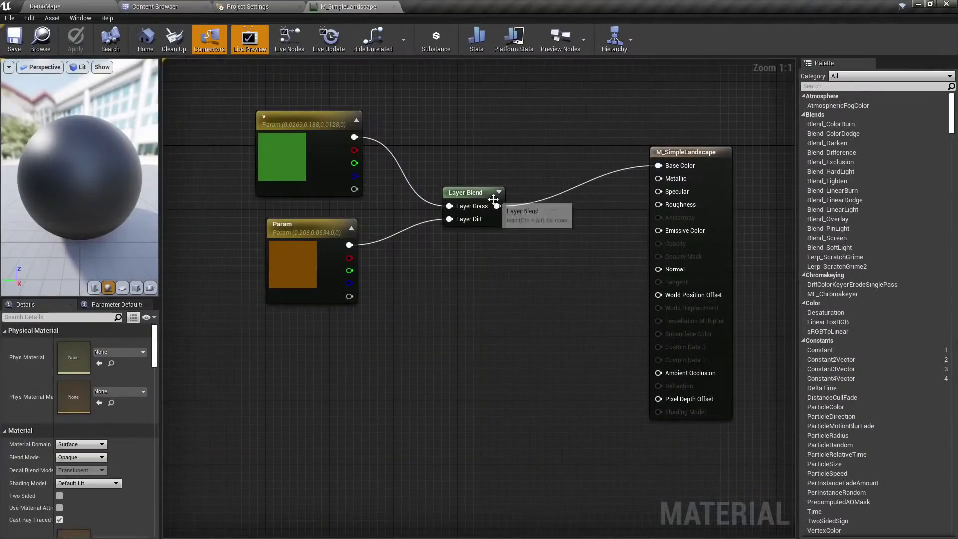
{"action": "left_click", "coordinate": [494, 217]}
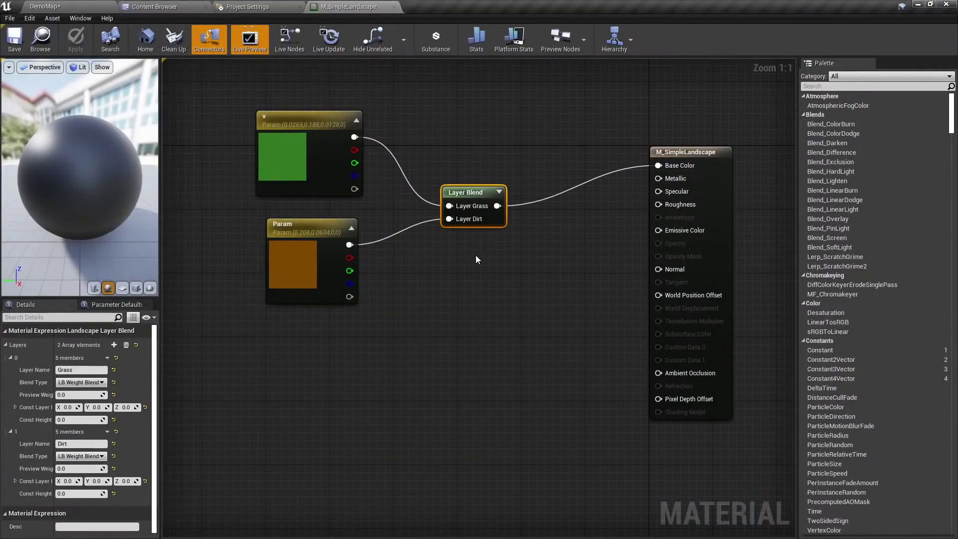
{"action": "left_click", "coordinate": [457, 291]}
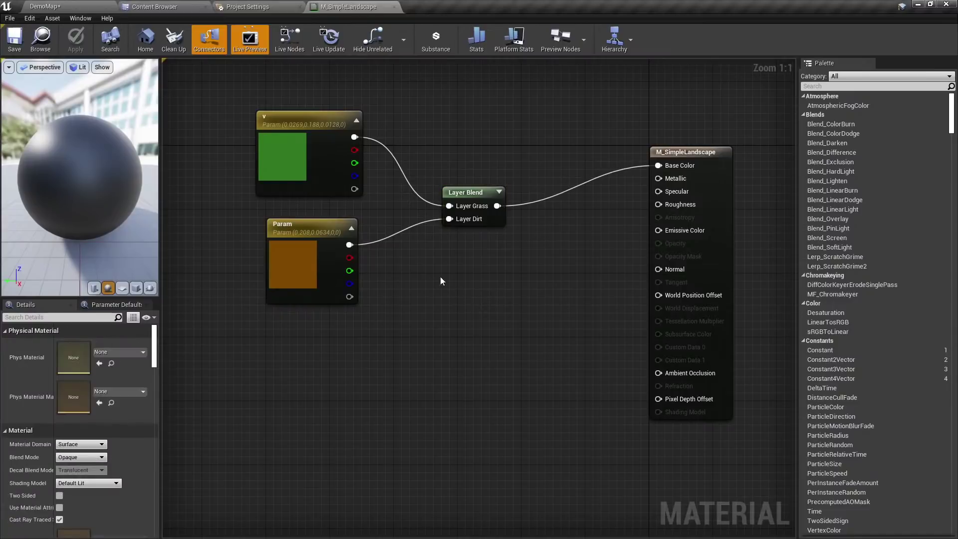
{"action": "left_click", "coordinate": [84, 5]}
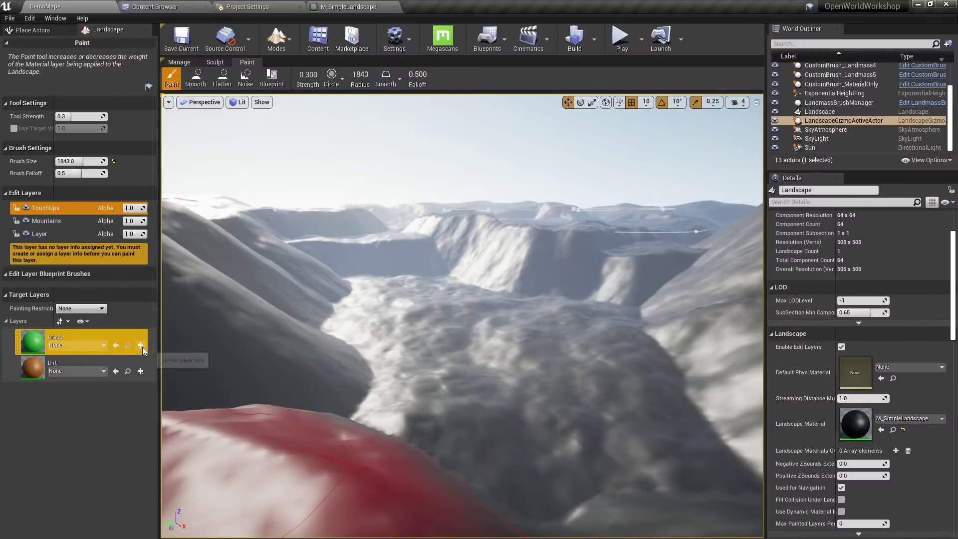
Create a weight-blended (normal) layer info object for the Grass layer, named Grass_LayerInfo, in the DemoMap_sharedassets folder.
{"action": "left_click", "coordinate": [141, 346]}
{"action": "left_click", "coordinate": [86, 345]}
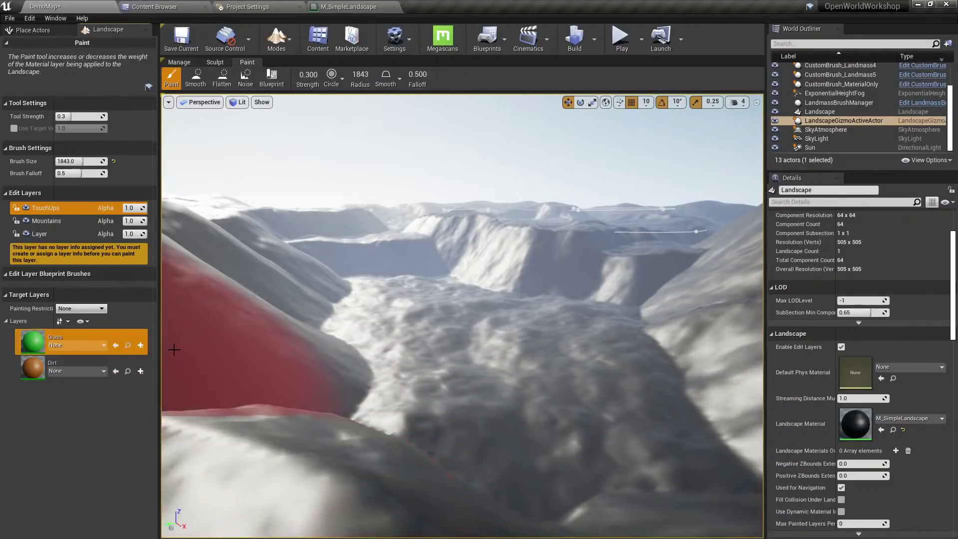
{"action": "left_click", "coordinate": [142, 345]}
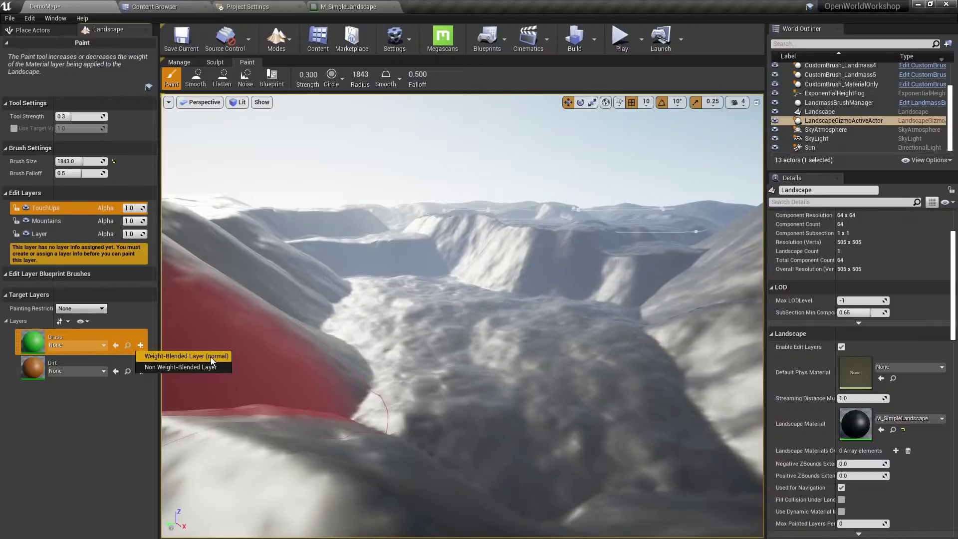
{"action": "left_click", "coordinate": [195, 358]}
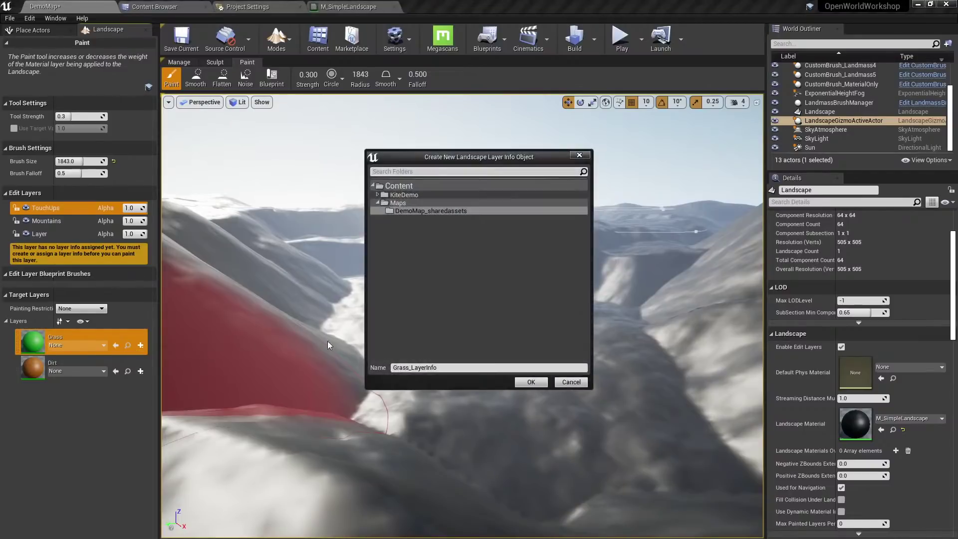
{"action": "left_click", "coordinate": [534, 384]}
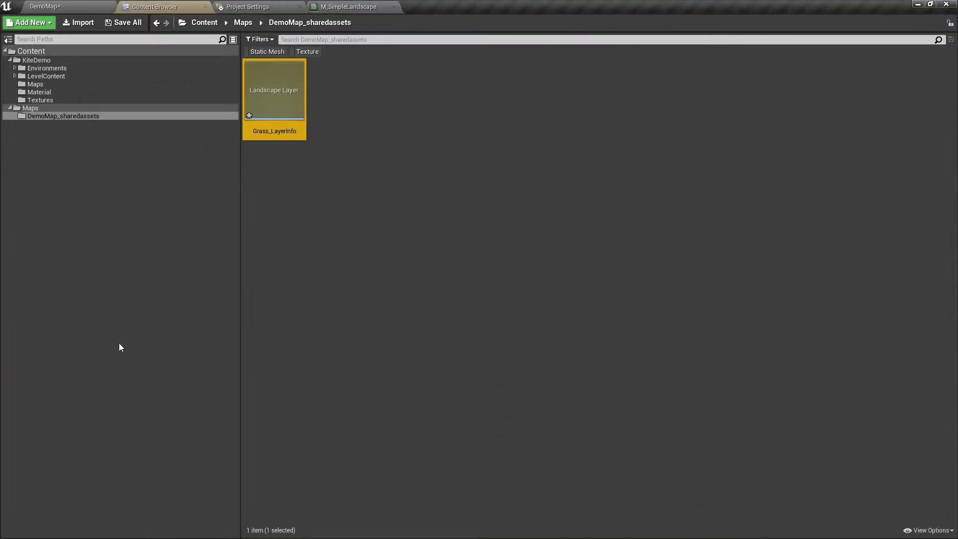
Return to the DemoMap level and create a weight-blended (normal) layer info object for the Dirt layer.
{"action": "left_click", "coordinate": [80, 6]}
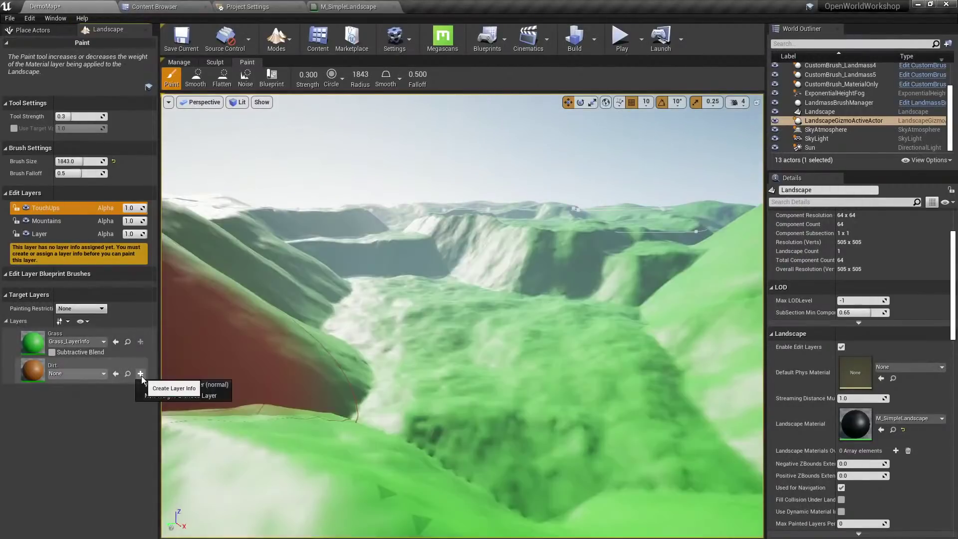
{"action": "left_click", "coordinate": [141, 374]}
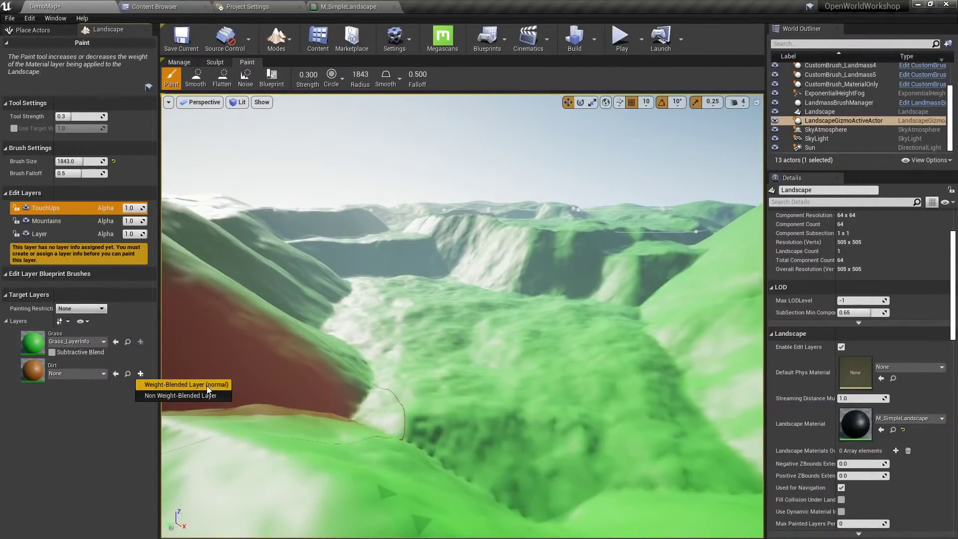
Create a weight-blended (normal) layer info named Dirt_LayerInfo for the Dirt target layer, and return to the DemoMap level.
{"action": "left_click", "coordinate": [213, 385]}
{"action": "left_click", "coordinate": [530, 382]}
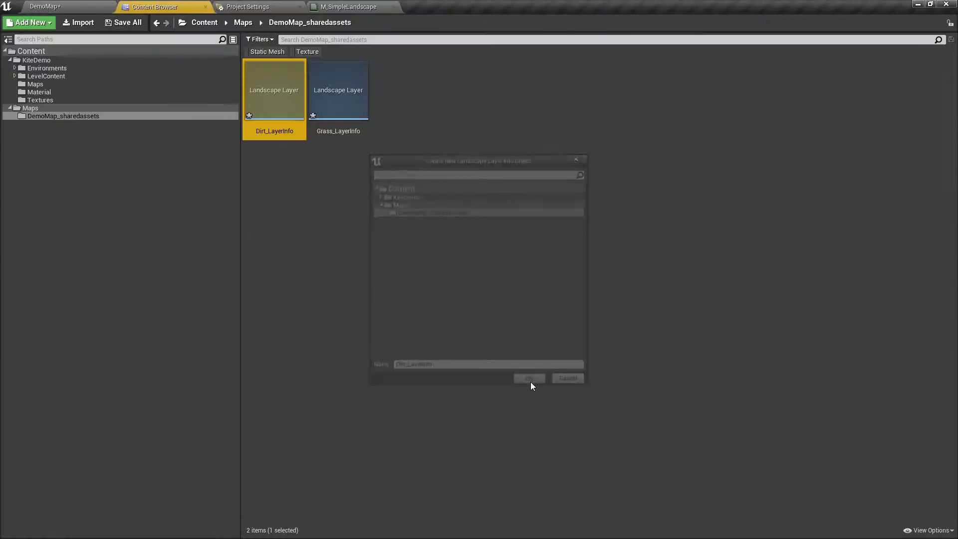
{"action": "left_click", "coordinate": [25, 5]}
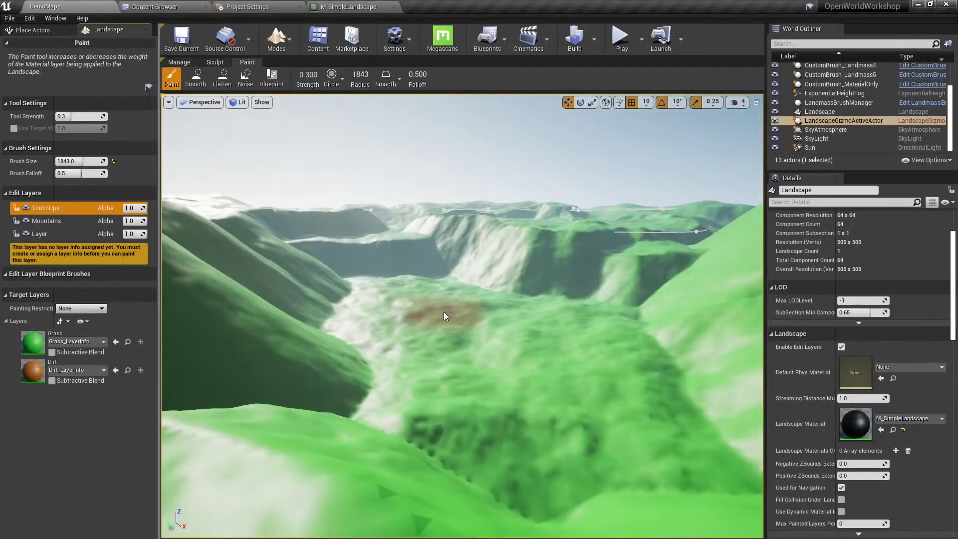
Make Dirt the active paint layer and reduce the brush size to 942.
{"action": "right_click_drag", "start_coordinate": [449, 299], "coordinate": [498, 270]}
{"action": "right_click_drag", "start_coordinate": [439, 319], "coordinate": [439, 320]}
{"action": "left_click", "coordinate": [74, 372]}
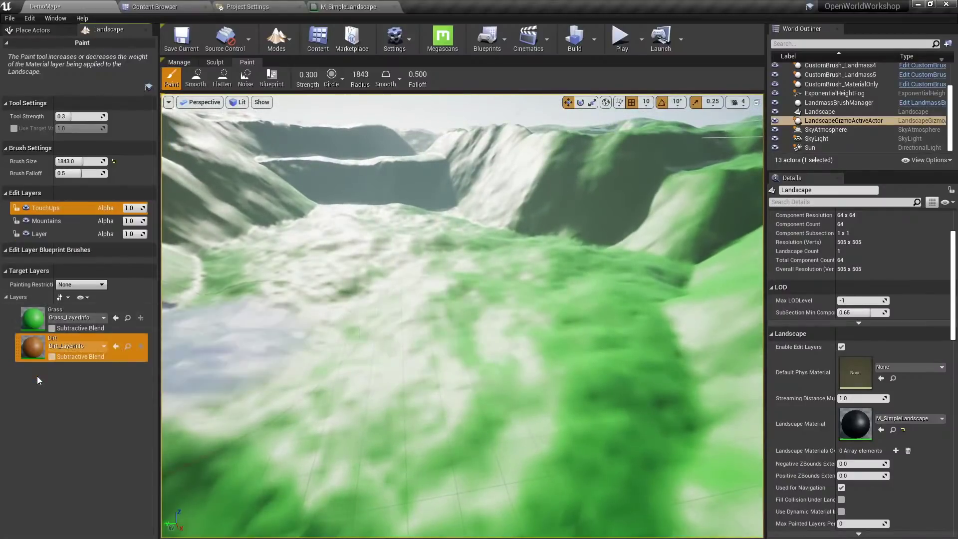
{"action": "right_click_drag", "start_coordinate": [457, 357], "coordinate": [420, 348]}
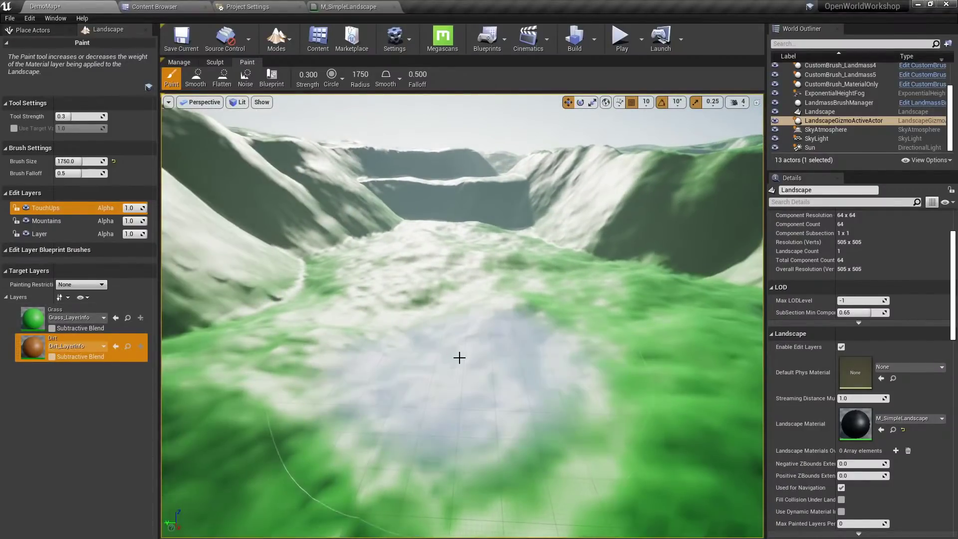
{"action": "key", "text": "bracketleft"}
{"action": "key", "text": "bracketleft"}
{"action": "key", "text": "bracketleft"}
{"action": "key", "text": "bracketleft"}
{"action": "key", "text": "bracketleft"}
{"action": "key", "text": "bracketleft"}
{"action": "key", "text": "bracketleft"}
{"action": "key", "text": "bracketleft"}
{"action": "key", "text": "bracketleft"}
{"action": "key", "text": "bracketleft"}
{"action": "key", "text": "bracketleft"}
{"action": "key", "text": "bracketleft"}
{"action": "key", "text": "bracketleft"}
Paint a broad patch of the Dirt layer on the valley floor, and leave landscape mode.
{"action": "mouse_move", "coordinate": [460, 355]}
{"action": "left_mouse_down"}
{"action": "mouse_move", "coordinate": [457, 380]}
{"action": "mouse_move", "coordinate": [583, 400]}
{"action": "mouse_move", "coordinate": [530, 378]}
{"action": "mouse_move", "coordinate": [499, 385]}
{"action": "left_mouse_up"}
{"action": "right_click_drag", "start_coordinate": [498, 384], "coordinate": [568, 284]}
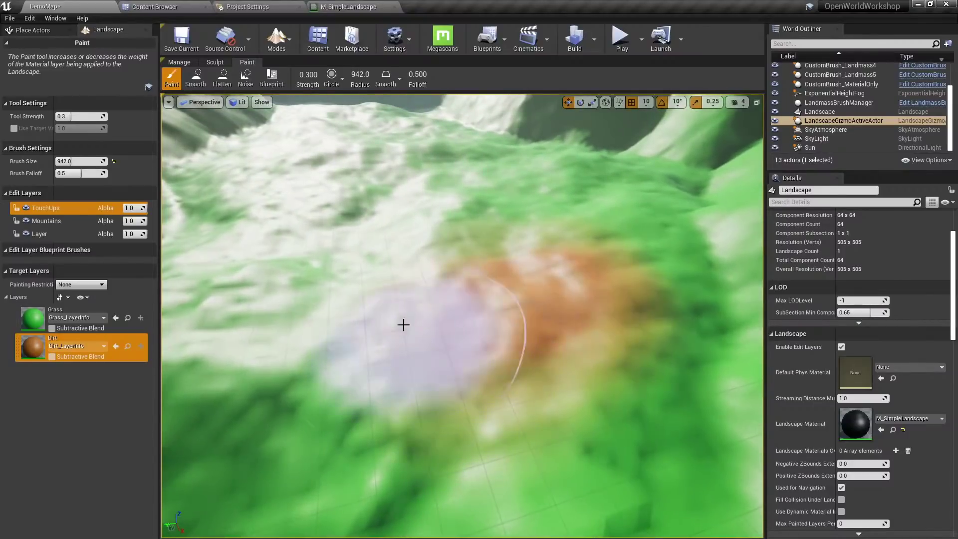
{"action": "right_click_drag", "start_coordinate": [407, 330], "coordinate": [445, 355]}
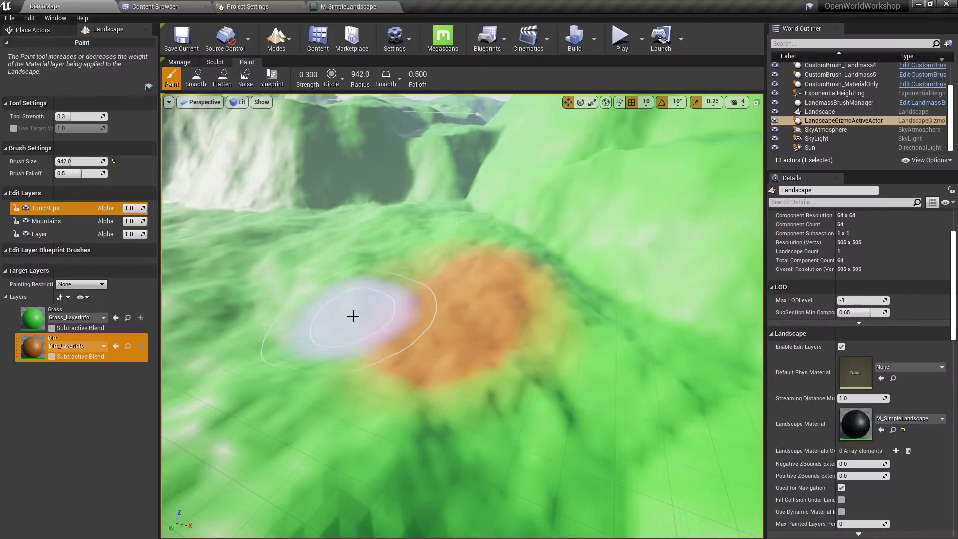
{"action": "mouse_move", "coordinate": [353, 316]}
{"action": "right_mouse_down"}
{"action": "mouse_move", "coordinate": [568, 375]}
{"action": "mouse_move", "coordinate": [497, 345]}
{"action": "right_mouse_up"}
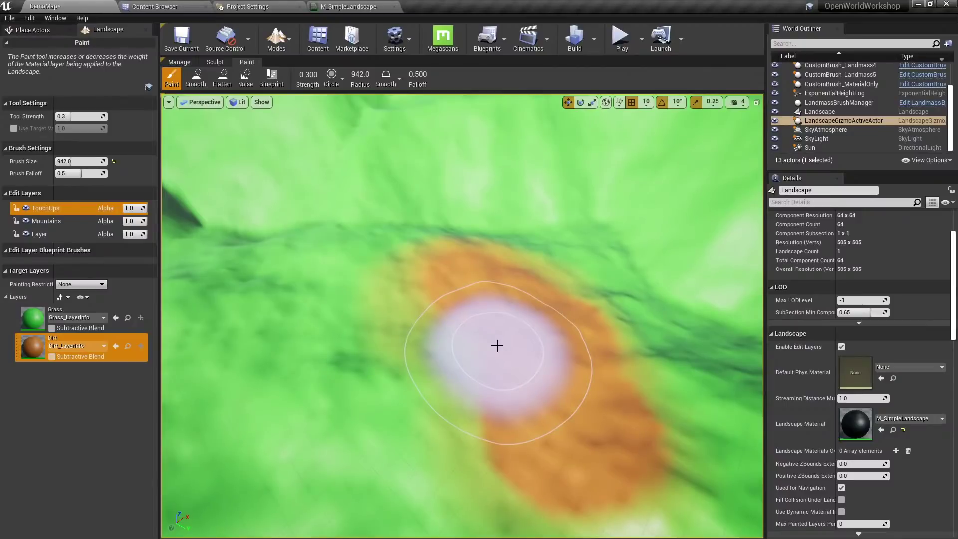
{"action": "mouse_move", "coordinate": [497, 346]}
{"action": "left_mouse_down"}
{"action": "mouse_move", "coordinate": [509, 319]}
{"action": "mouse_move", "coordinate": [334, 359]}
{"action": "mouse_move", "coordinate": [341, 249]}
{"action": "mouse_move", "coordinate": [434, 455]}
{"action": "mouse_move", "coordinate": [637, 428]}
{"action": "mouse_move", "coordinate": [637, 342]}
{"action": "left_mouse_up"}
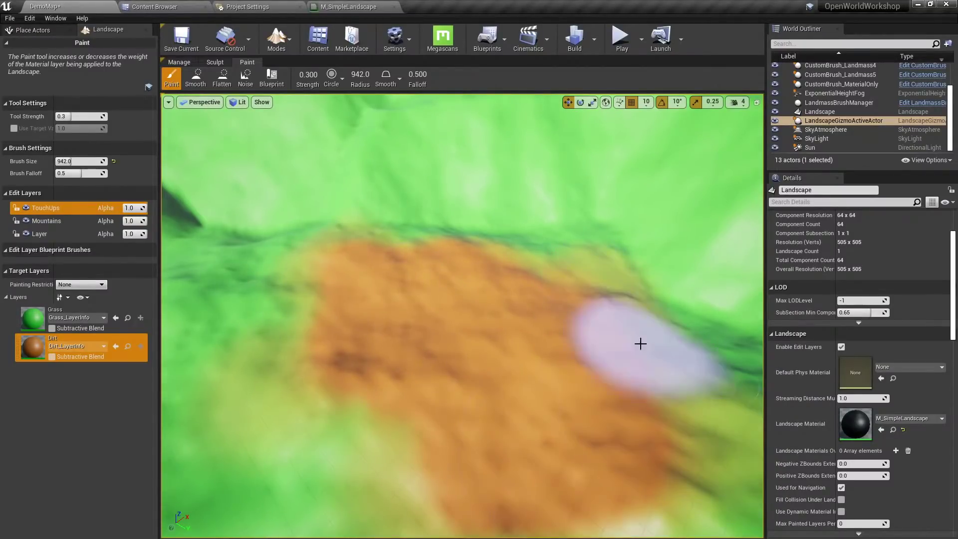
{"action": "mouse_move", "coordinate": [637, 342]}
{"action": "right_mouse_down"}
{"action": "mouse_move", "coordinate": [624, 335]}
{"action": "mouse_move", "coordinate": [560, 364]}
{"action": "right_mouse_up"}
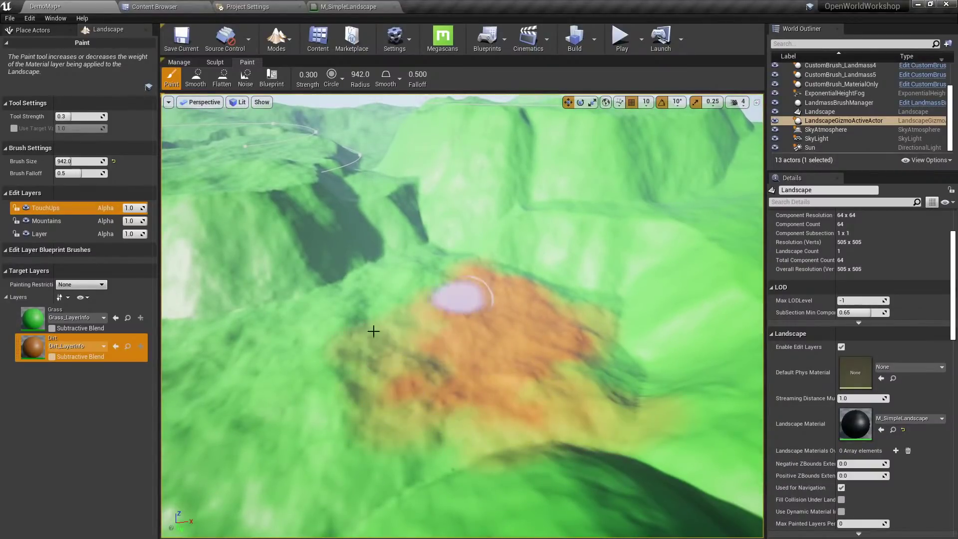
{"action": "mouse_move", "coordinate": [316, 376]}
{"action": "right_mouse_down"}
{"action": "mouse_move", "coordinate": [324, 385]}
{"action": "mouse_move", "coordinate": [513, 364]}
{"action": "mouse_move", "coordinate": [500, 357]}
{"action": "mouse_move", "coordinate": [508, 340]}
{"action": "right_mouse_up"}
{"action": "key", "text": "shift+1"}
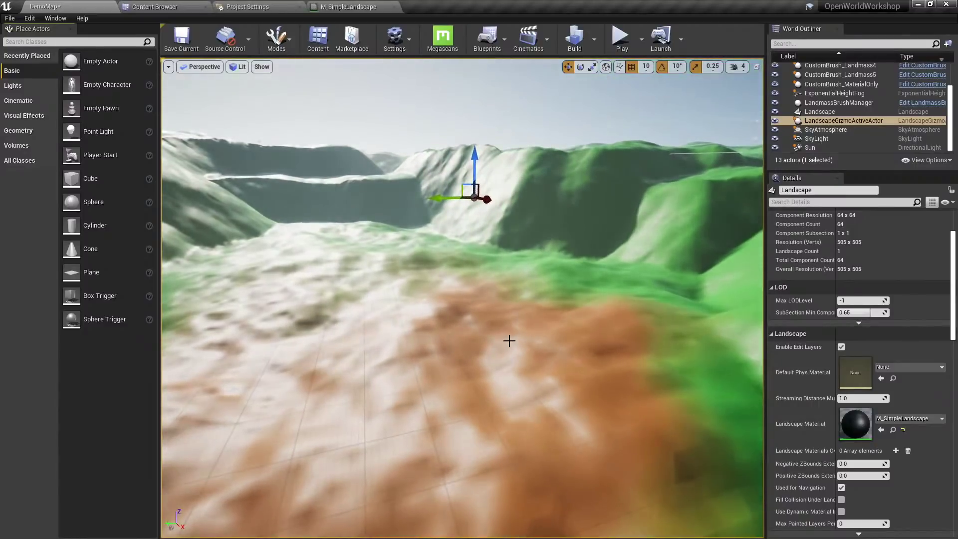
In the M_SimpleLandscape graph, replace the brown color parameter node with a Texture Sample node.
{"action": "left_click", "coordinate": [388, 5]}
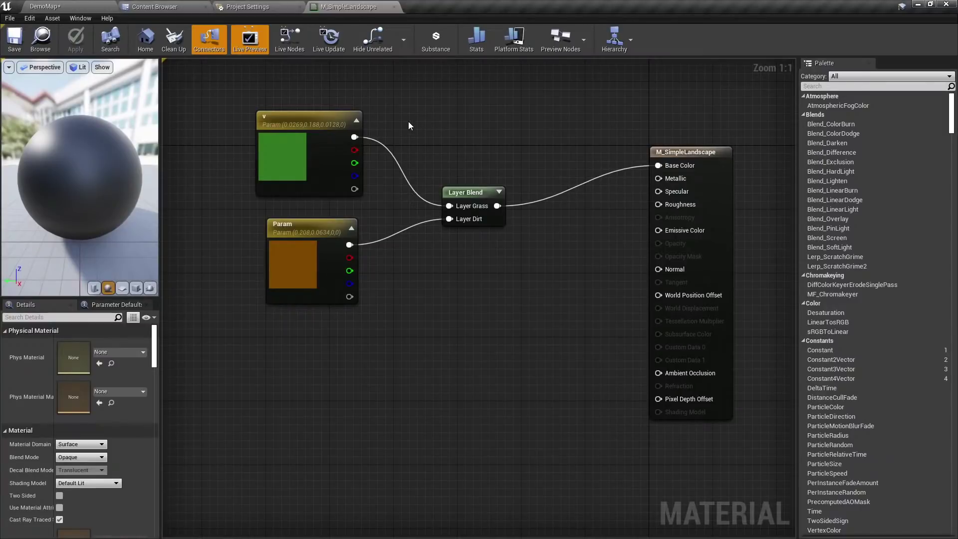
{"action": "right_click_drag", "start_coordinate": [408, 125], "coordinate": [504, 188]}
{"action": "left_click", "coordinate": [387, 219]}
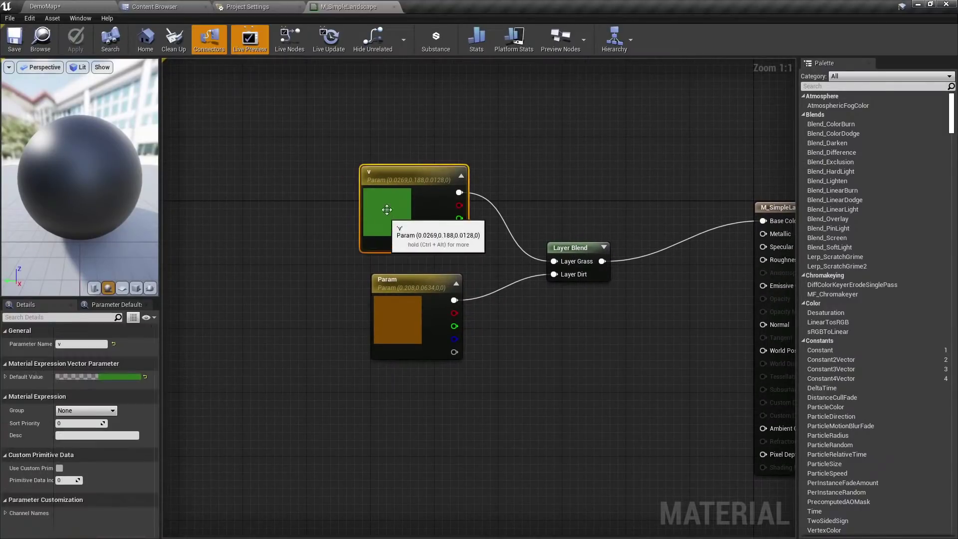
{"action": "right_click_drag", "start_coordinate": [425, 180], "coordinate": [467, 137]}
{"action": "left_click", "coordinate": [515, 107]}
{"action": "left_click", "coordinate": [452, 275]}
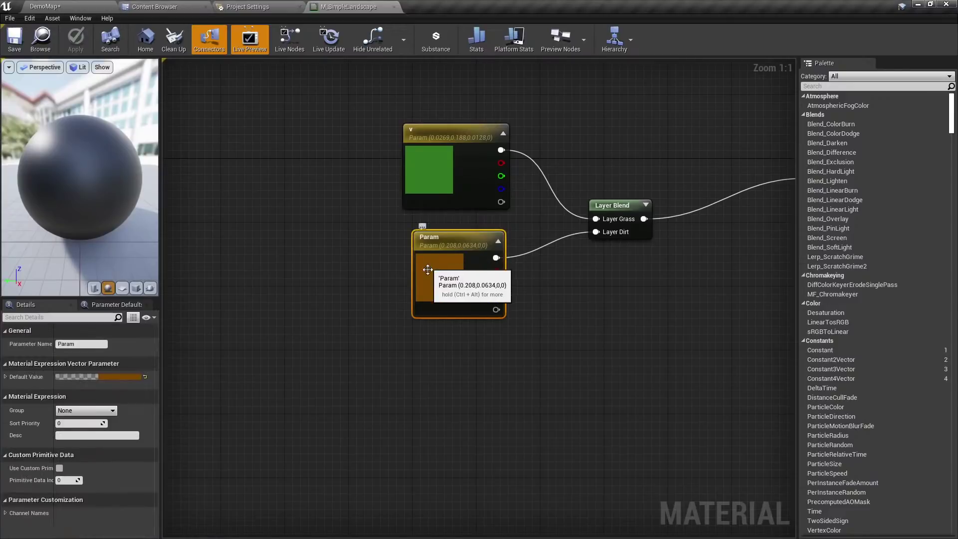
{"action": "left_click", "coordinate": [525, 316]}
{"action": "left_click", "coordinate": [440, 297]}
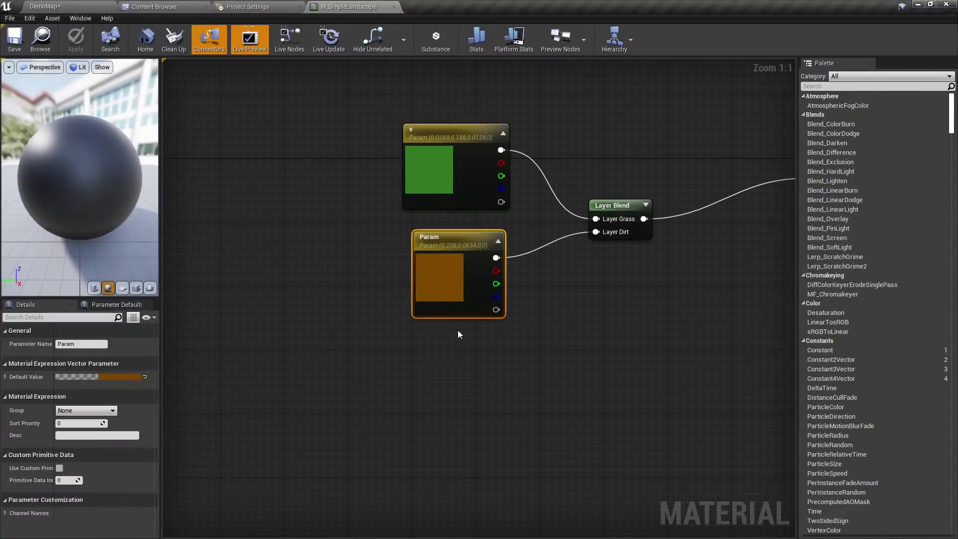
{"action": "key", "text": "Delete"}
{"action": "key", "text": "t"}
{"action": "left_click", "coordinate": [416, 246]}
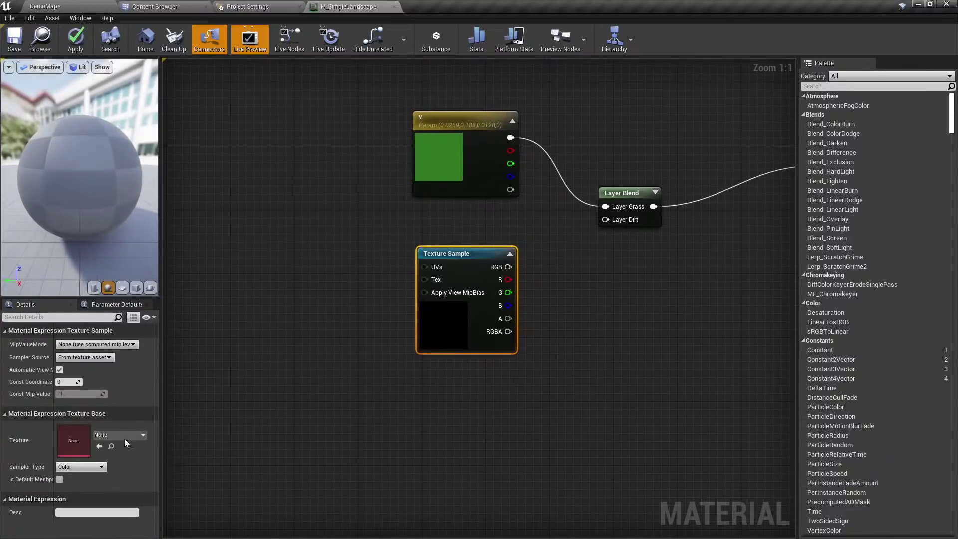
Show only the textures of the whole Content folder in the Content Browser.
{"action": "left_click", "coordinate": [118, 436]}
{"action": "left_click", "coordinate": [222, 142]}
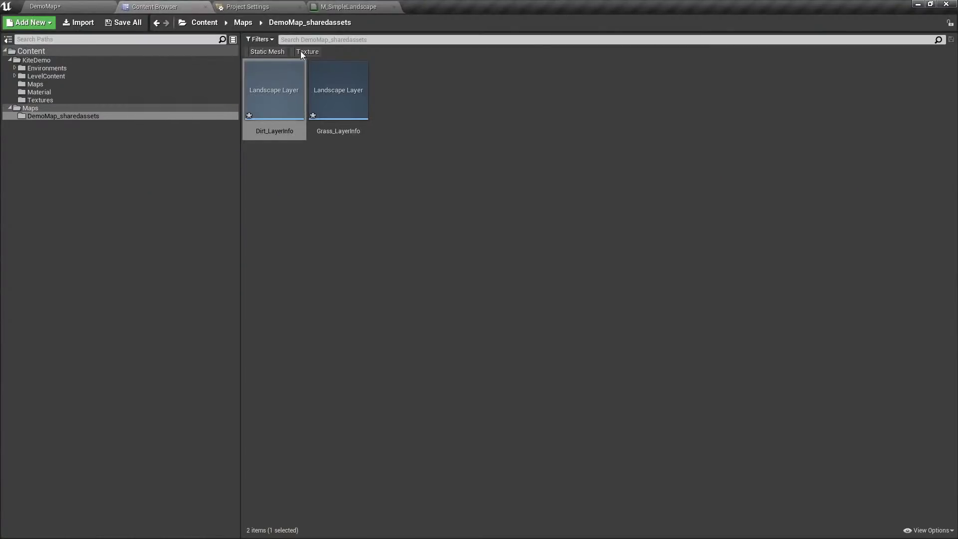
{"action": "left_click", "coordinate": [305, 52]}
{"action": "left_click", "coordinate": [97, 52]}
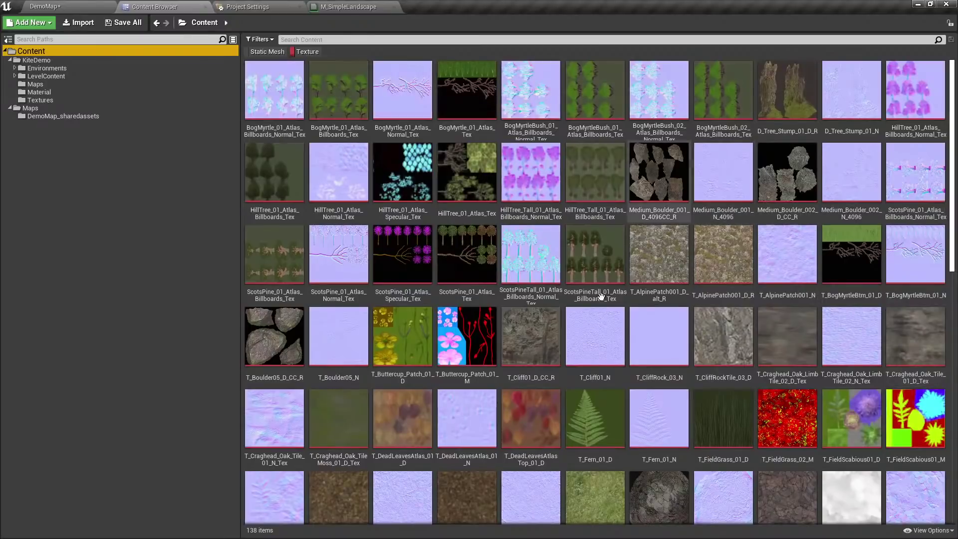
Assign the T_GDC_Tiling_LeafPath_D_R texture to the Texture Sample node.
{"action": "scroll", "coordinate": [778, 291], "scroll_direction": "down", "scroll_amount": 3}
{"action": "scroll", "coordinate": [777, 291], "scroll_direction": "down", "scroll_amount": 5}
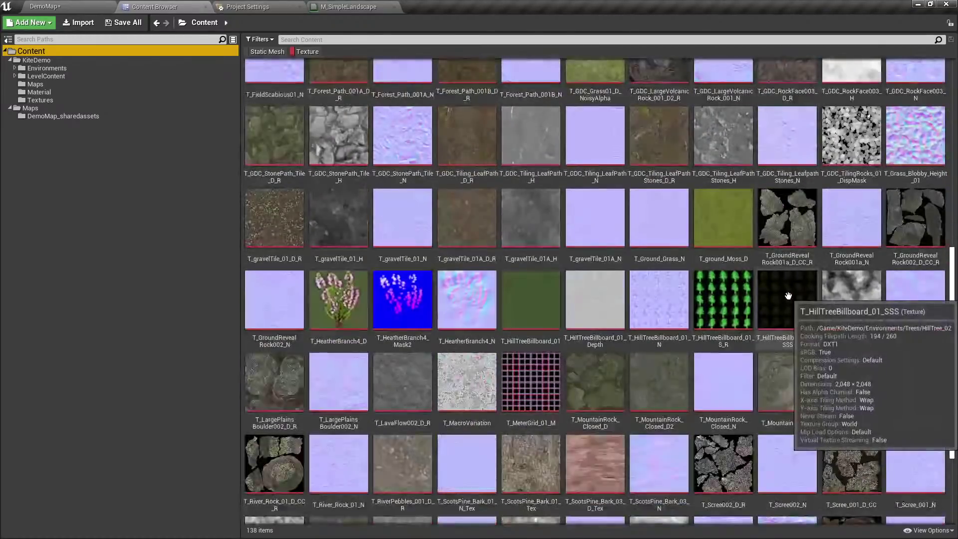
{"action": "scroll", "coordinate": [638, 253], "scroll_direction": "up", "scroll_amount": 2}
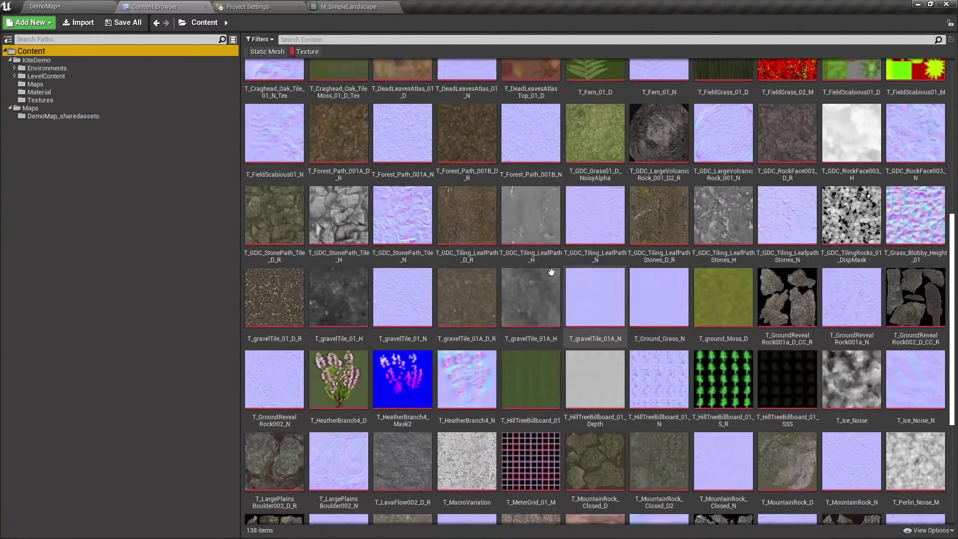
{"action": "left_click", "coordinate": [475, 246]}
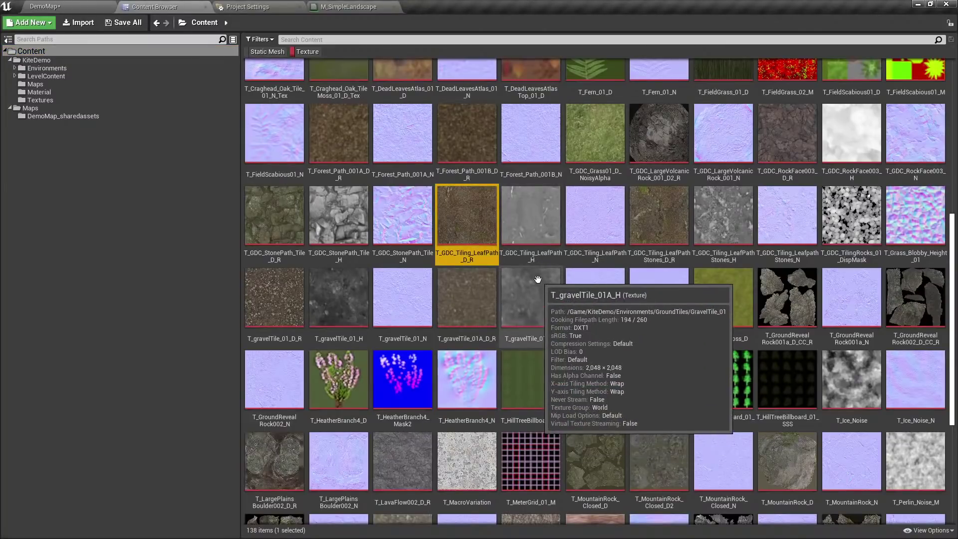
{"action": "left_click", "coordinate": [281, 303]}
{"action": "left_click", "coordinate": [468, 222]}
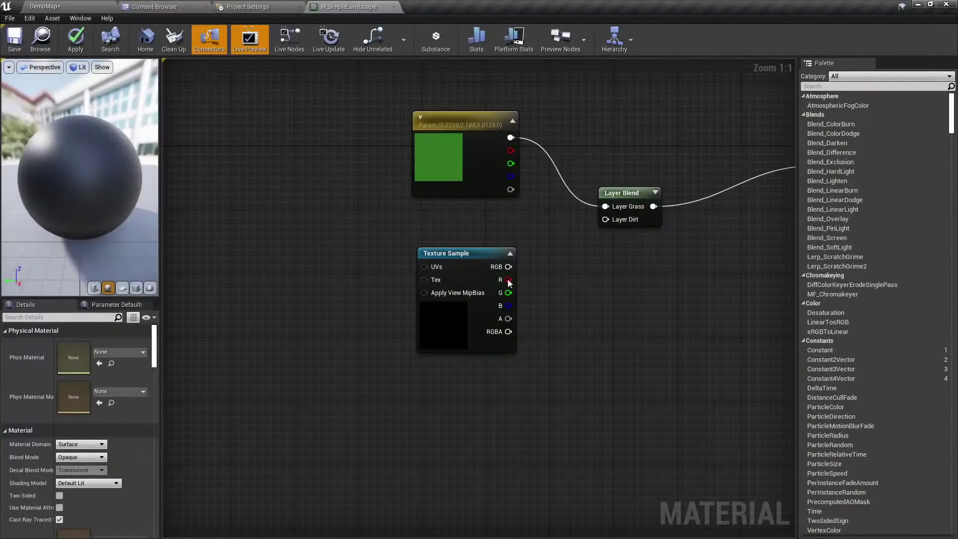
{"action": "left_click", "coordinate": [459, 326]}
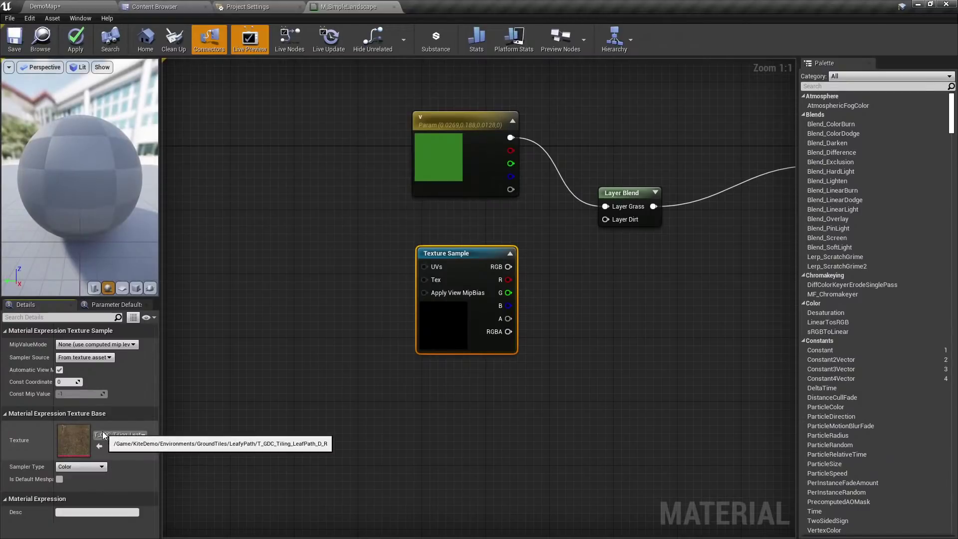
Connect the Texture Sample's RGB output to the Layer Blend's Layer Dirt input, and apply the material.
{"action": "left_click", "coordinate": [530, 281]}
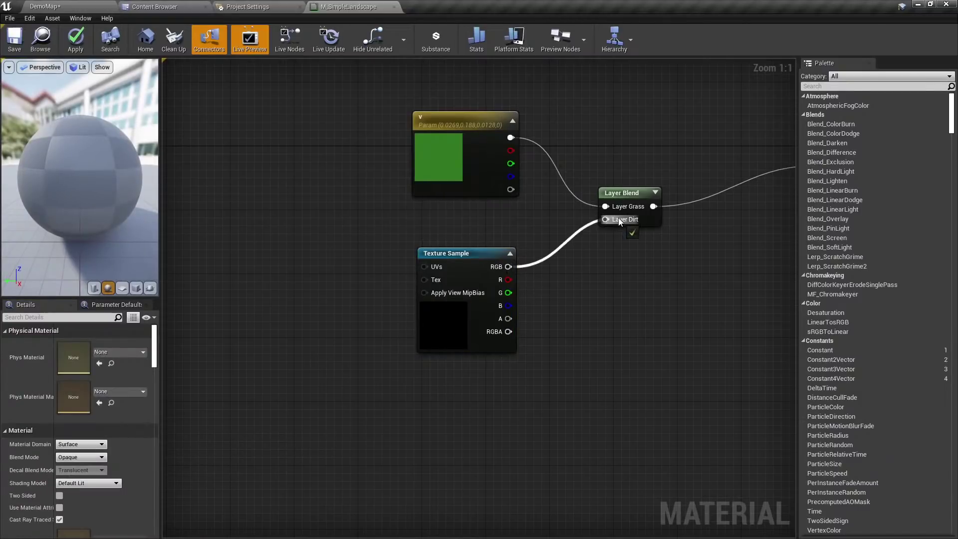
{"action": "left_click_drag", "start_coordinate": [618, 218], "coordinate": [618, 218]}
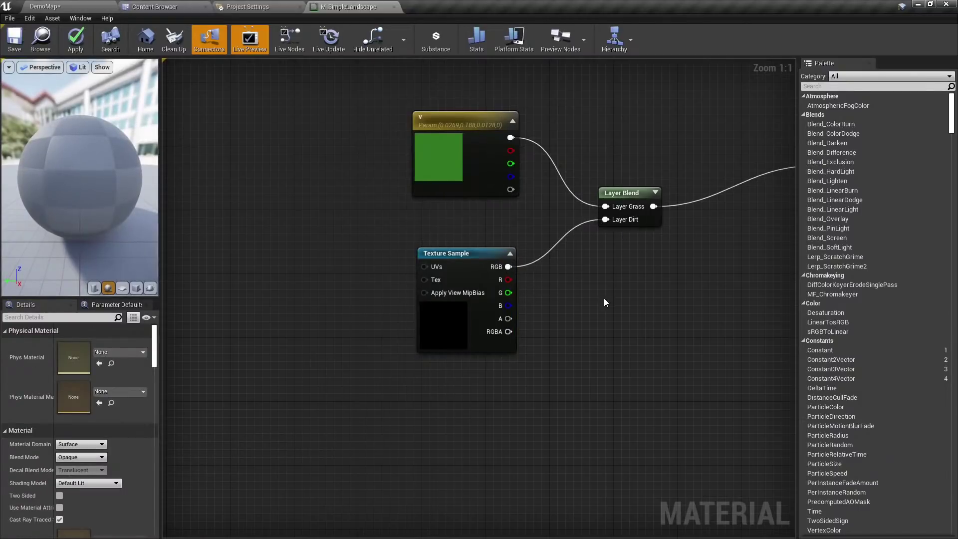
{"action": "left_click", "coordinate": [66, 38]}
Return to the DemoMap level and examine the dirt texture on the painted patch.
{"action": "left_click", "coordinate": [95, 6]}
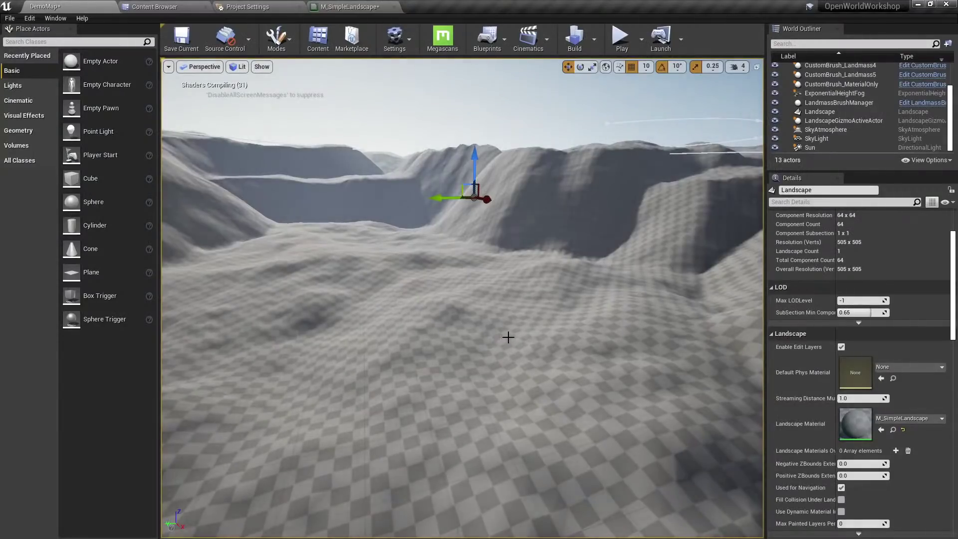
{"action": "left_click_drag", "start_coordinate": [508, 336], "coordinate": [510, 302]}
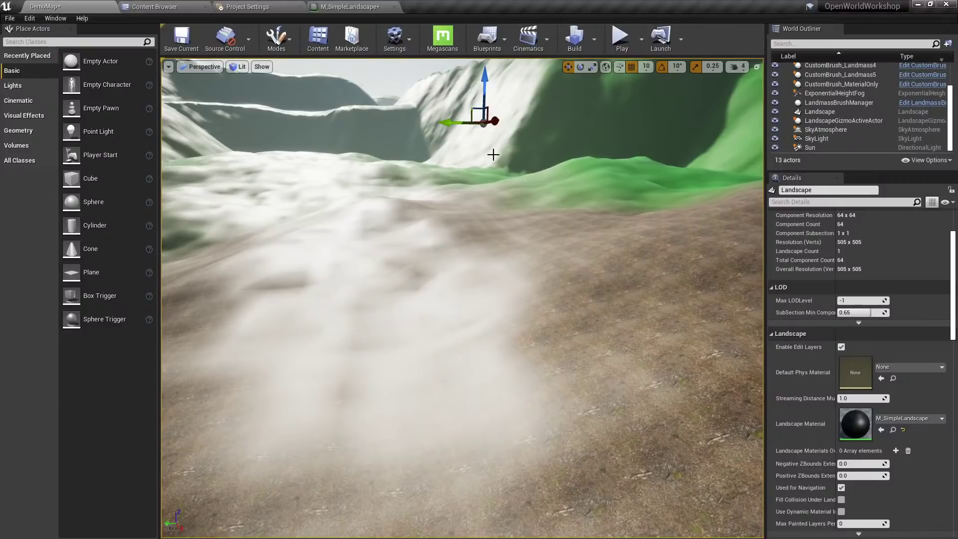
{"action": "mouse_move", "coordinate": [446, 151]}
{"action": "right_mouse_down"}
{"action": "mouse_move", "coordinate": [529, 124]}
{"action": "mouse_move", "coordinate": [492, 199]}
{"action": "mouse_move", "coordinate": [469, 214]}
{"action": "mouse_move", "coordinate": [511, 209]}
{"action": "right_mouse_up"}
{"action": "key", "text": "shift+2"}
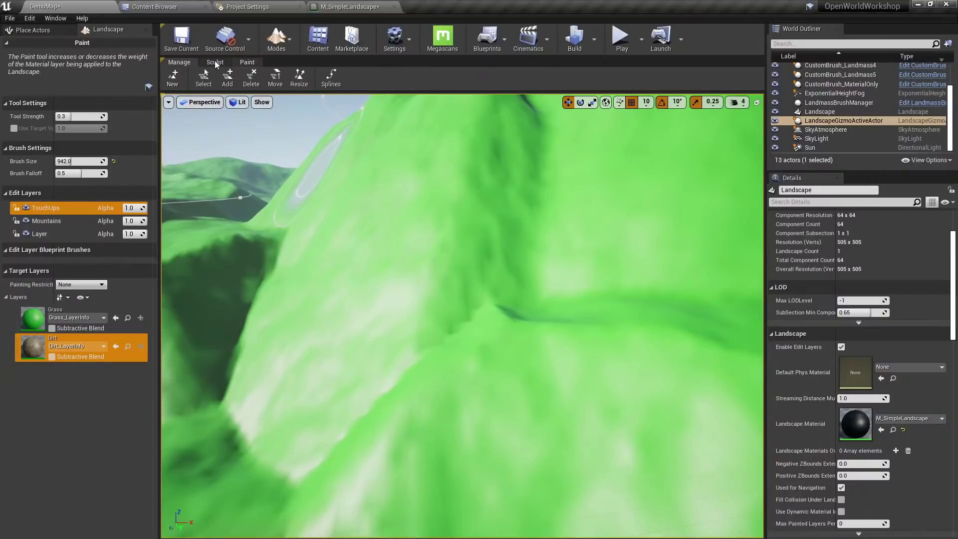
{"action": "left_click", "coordinate": [215, 62]}
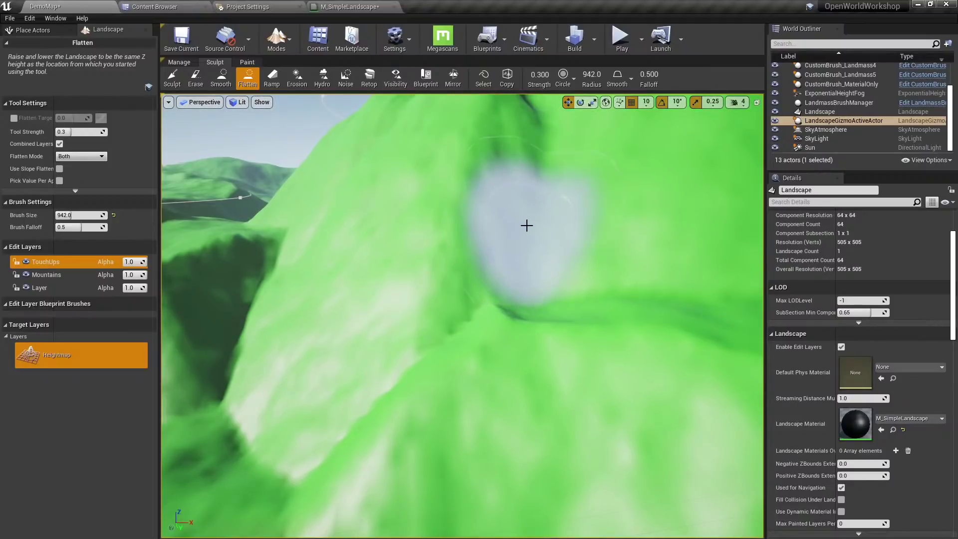
{"action": "key", "text": "shift+1"}
Inspect how the dirt texture tiles across the landscape from several viewing distances.
{"action": "right_click_drag", "start_coordinate": [524, 221], "coordinate": [521, 220]}
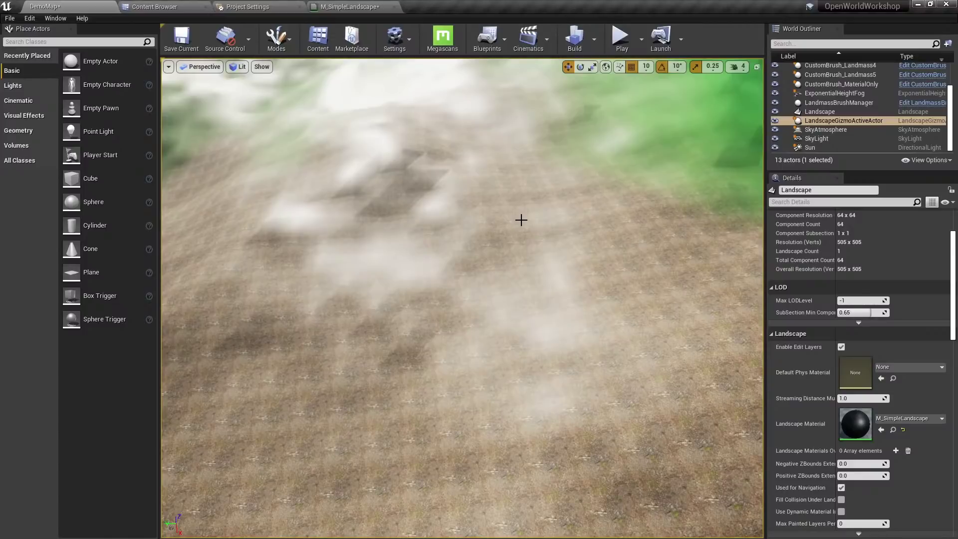
{"action": "right_click_drag", "start_coordinate": [710, 143], "coordinate": [709, 87]}
{"action": "right_click_drag", "start_coordinate": [570, 220], "coordinate": [571, 212]}
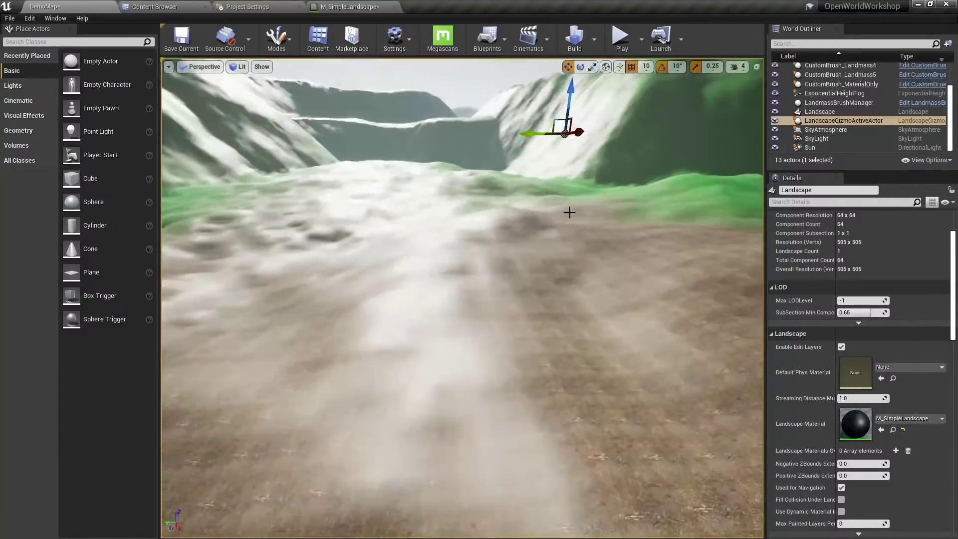
Review the green color parameter and the dirt Texture Sample nodes in the M_SimpleLandscape graph.
{"action": "left_click", "coordinate": [344, 6]}
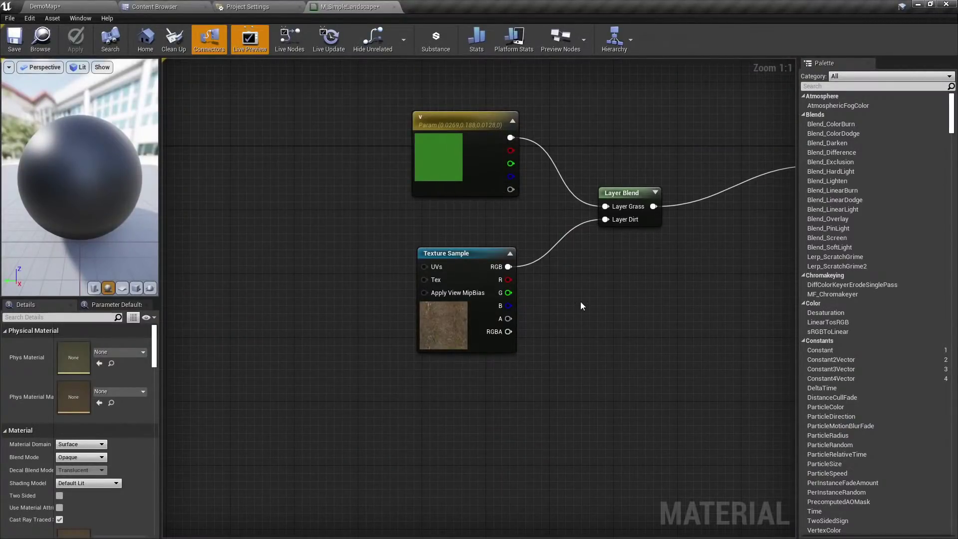
{"action": "right_click_drag", "start_coordinate": [581, 306], "coordinate": [525, 334]}
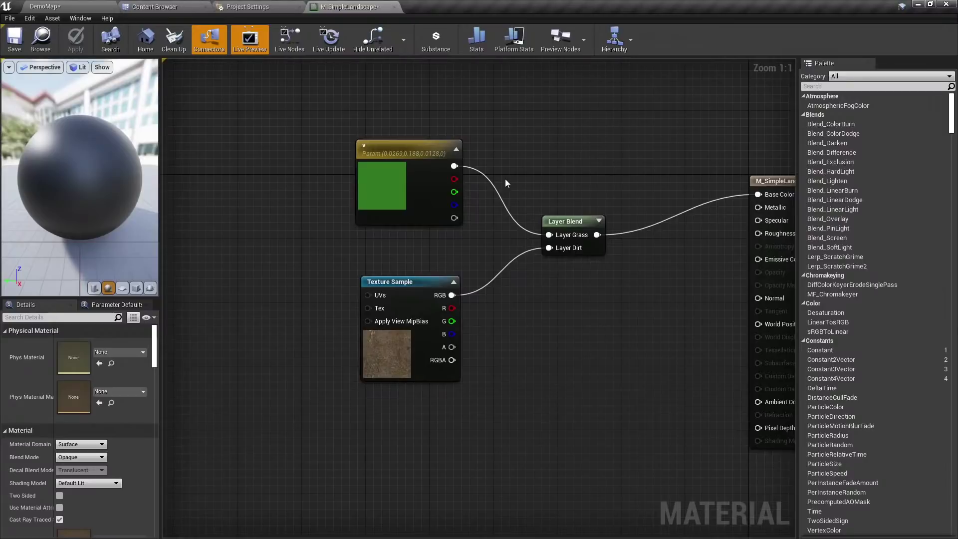
{"action": "right_click_drag", "start_coordinate": [505, 183], "coordinate": [574, 150]}
{"action": "left_click", "coordinate": [459, 169]}
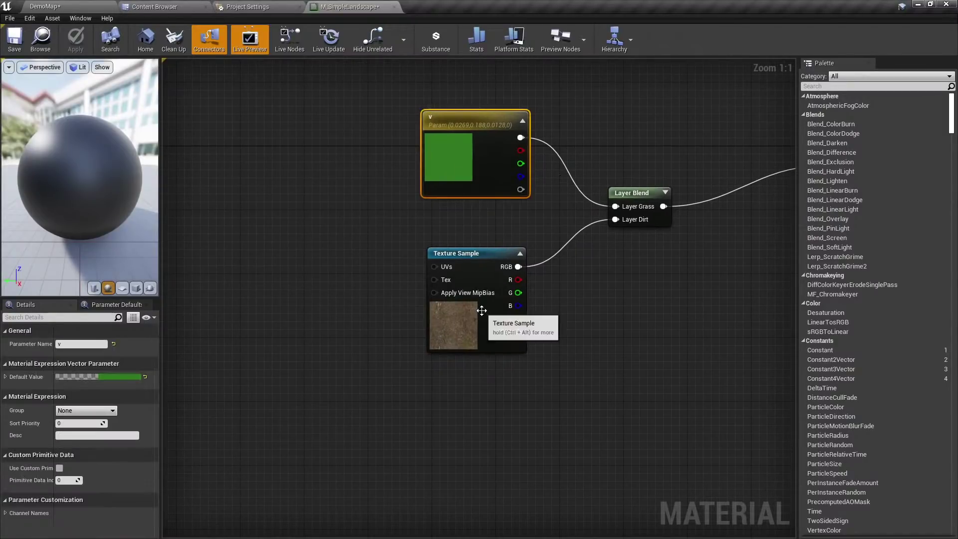
{"action": "left_click", "coordinate": [438, 272]}
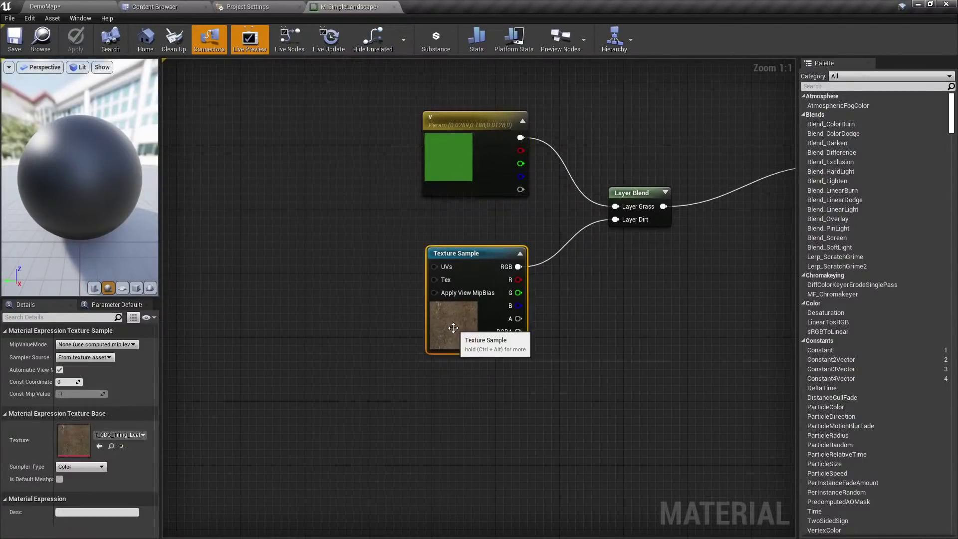
{"action": "left_click", "coordinate": [458, 245]}
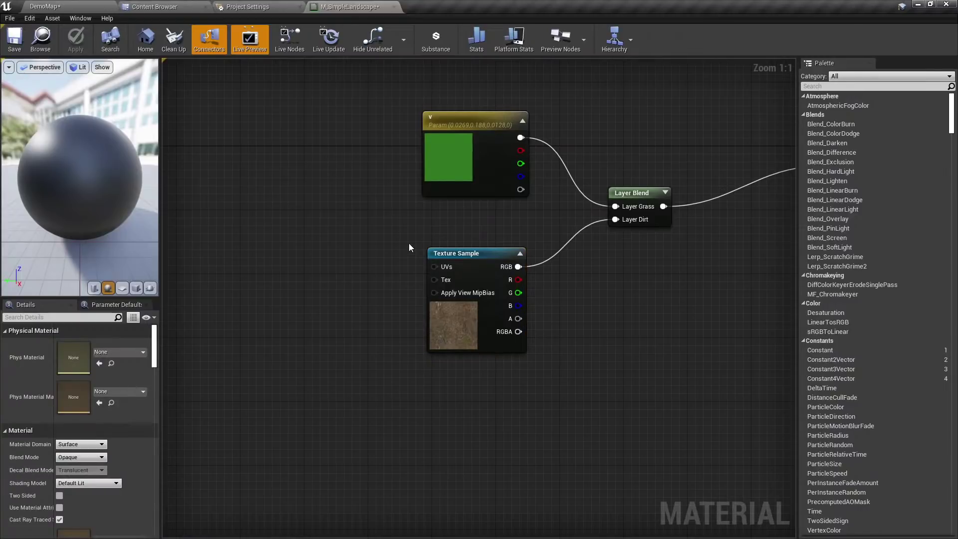
Move the dirt Texture Sample node away from the green color parameter to make room before the Layer Blend.
{"action": "right_click_drag", "start_coordinate": [408, 243], "coordinate": [402, 314]}
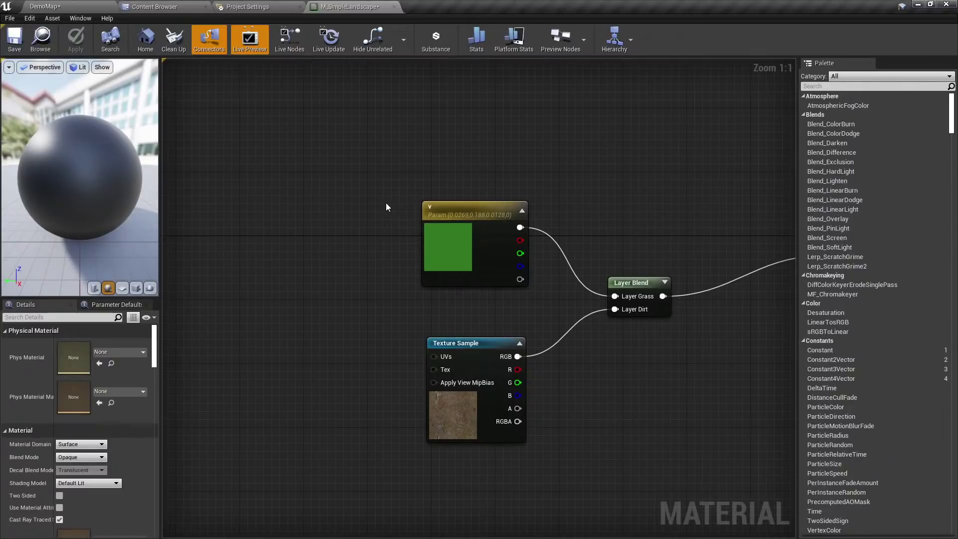
{"action": "right_click_drag", "start_coordinate": [470, 322], "coordinate": [502, 272]}
{"action": "left_click", "coordinate": [507, 227]}
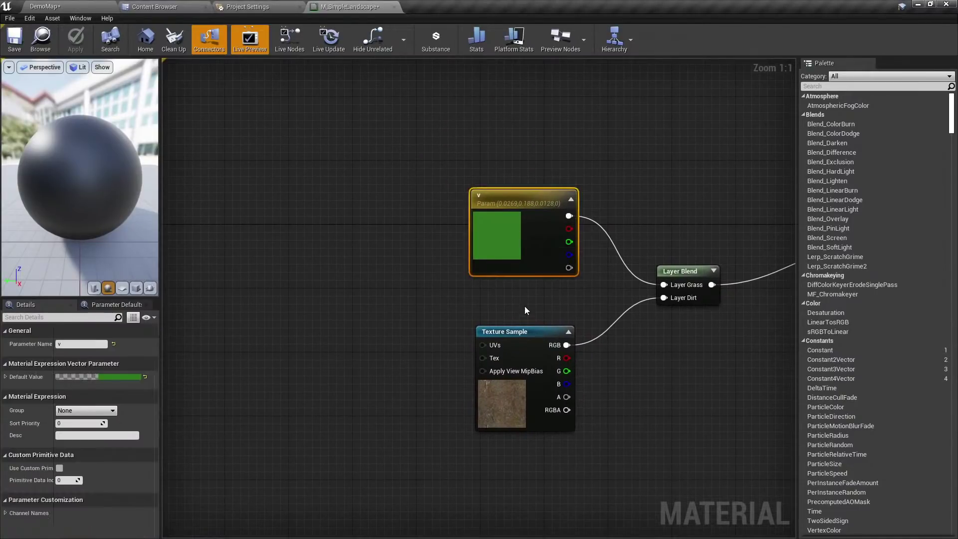
{"action": "right_click_drag", "start_coordinate": [524, 310], "coordinate": [510, 133]}
{"action": "left_click_drag", "start_coordinate": [488, 223], "coordinate": [321, 295]}
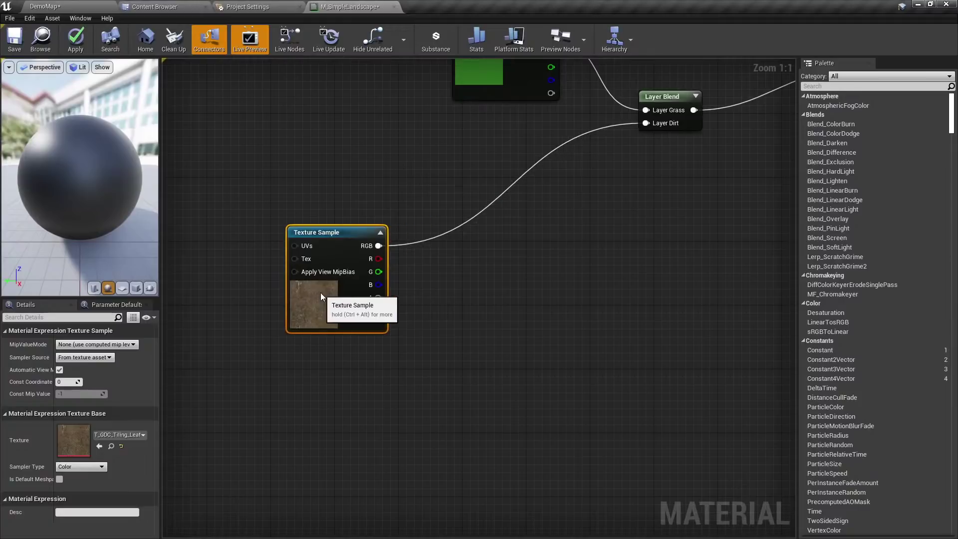
Disconnect both the Layer Grass and Layer Dirt inputs of the Layer Blend node.
{"action": "left_click", "coordinate": [602, 210]}
{"action": "right_click_drag", "start_coordinate": [602, 210], "coordinate": [581, 290]}
{"action": "left_click", "coordinate": [644, 192], "text": "alt"}
{"action": "left_click", "coordinate": [649, 208], "text": "alt"}
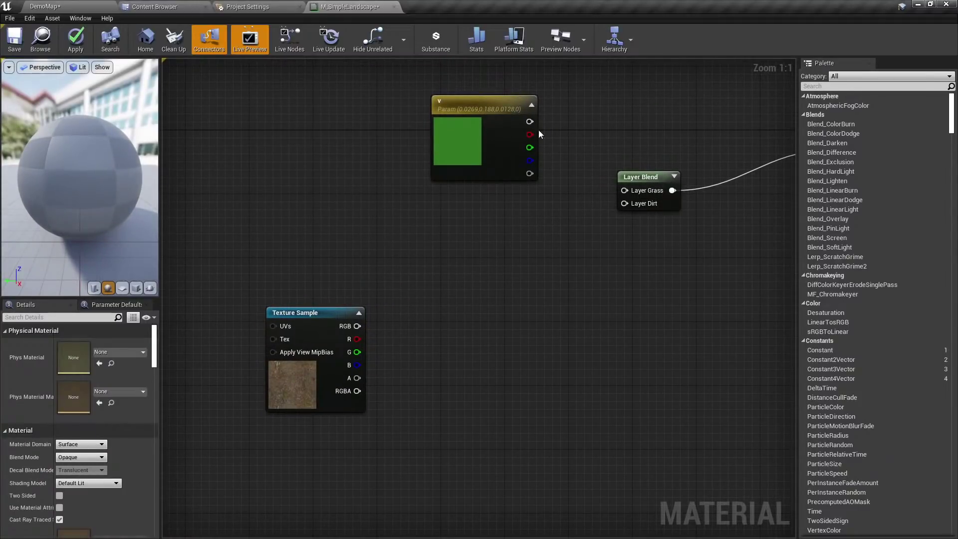
Reconnect the green color parameter to Layer Grass and disconnect the Layer Blend output from Base Color.
{"action": "left_click_drag", "start_coordinate": [530, 122], "coordinate": [624, 190]}
{"action": "right_click_drag", "start_coordinate": [616, 219], "coordinate": [411, 234]}
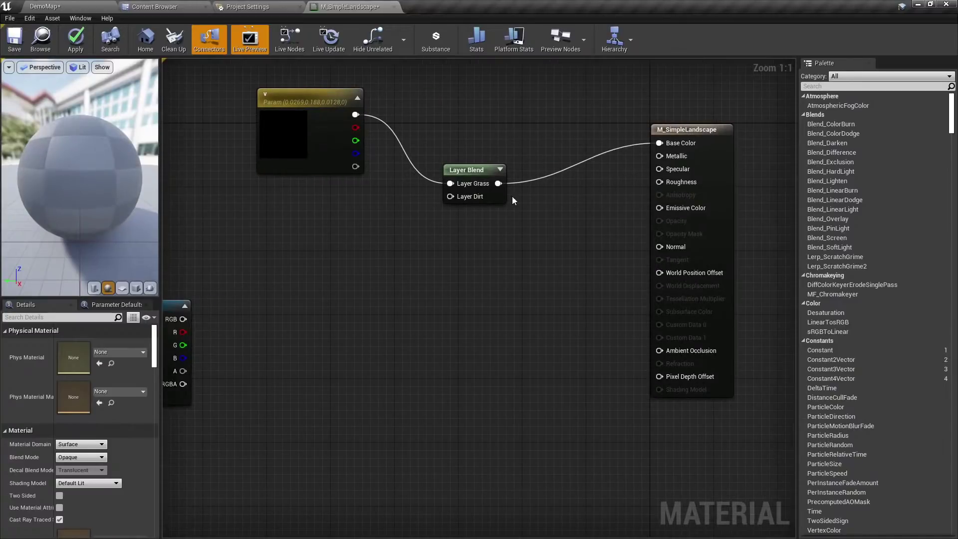
{"action": "left_click_drag", "start_coordinate": [538, 189], "coordinate": [639, 314]}
{"action": "left_click", "coordinate": [508, 259]}
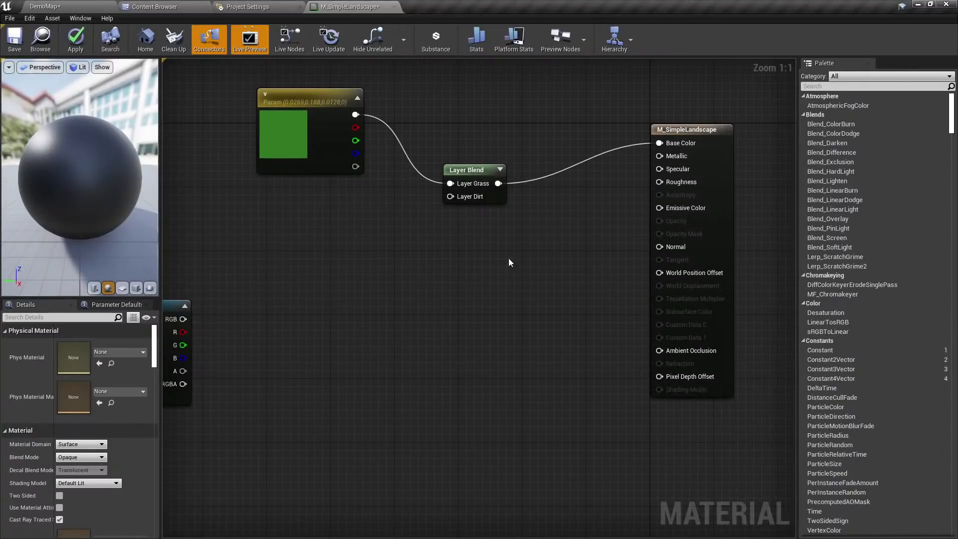
{"action": "left_click", "coordinate": [498, 183], "text": "alt"}
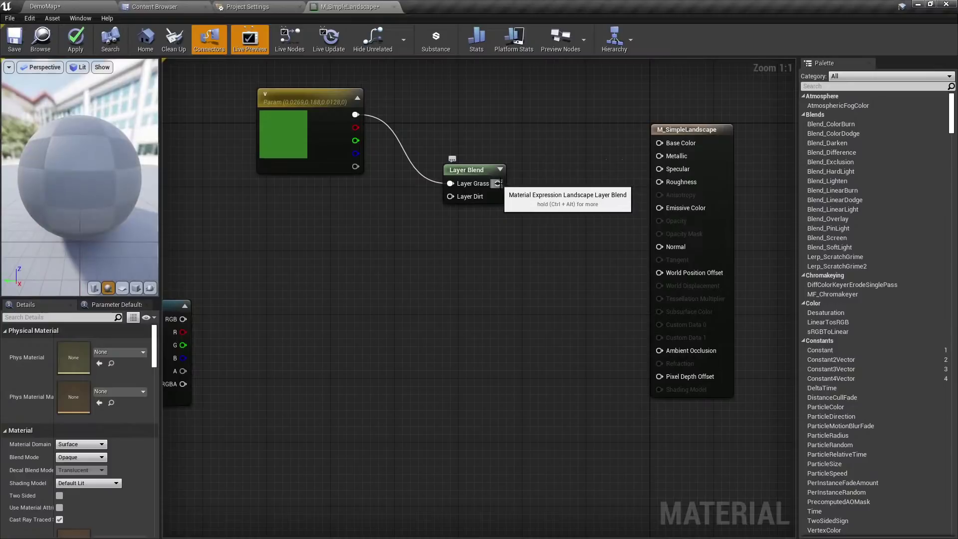
Move the M_SimpleLandscape output node farther from the Layer Blend and enable Use Material Attributes for the material.
{"action": "right_click_drag", "start_coordinate": [521, 245], "coordinate": [461, 214]}
{"action": "left_click_drag", "start_coordinate": [655, 136], "coordinate": [693, 173]}
{"action": "left_click_drag", "start_coordinate": [591, 415], "coordinate": [591, 415]}
{"action": "left_click", "coordinate": [490, 326]}
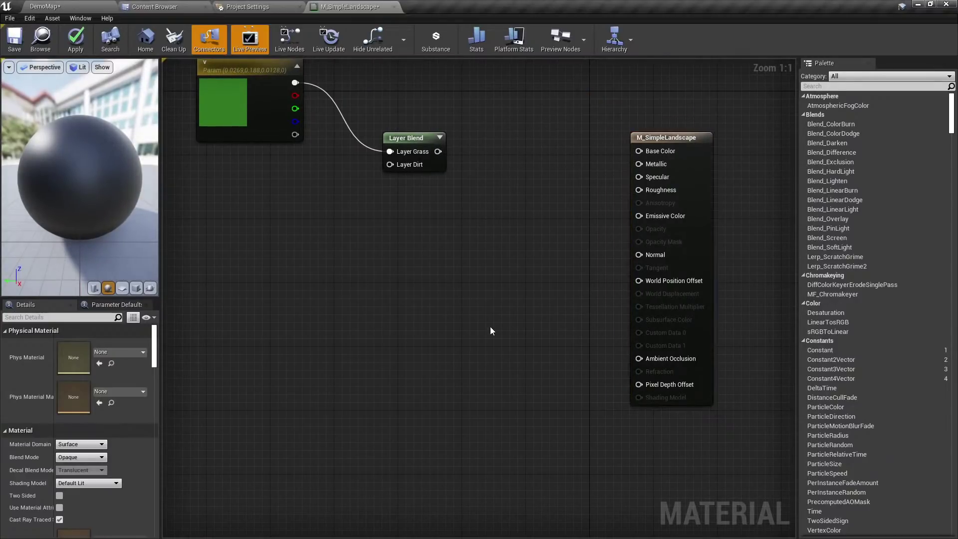
{"action": "left_click", "coordinate": [60, 507]}
Connect the Layer Blend output to Material Attributes and disconnect the green color parameter from Layer Grass.
{"action": "right_click_drag", "start_coordinate": [420, 277], "coordinate": [455, 317]}
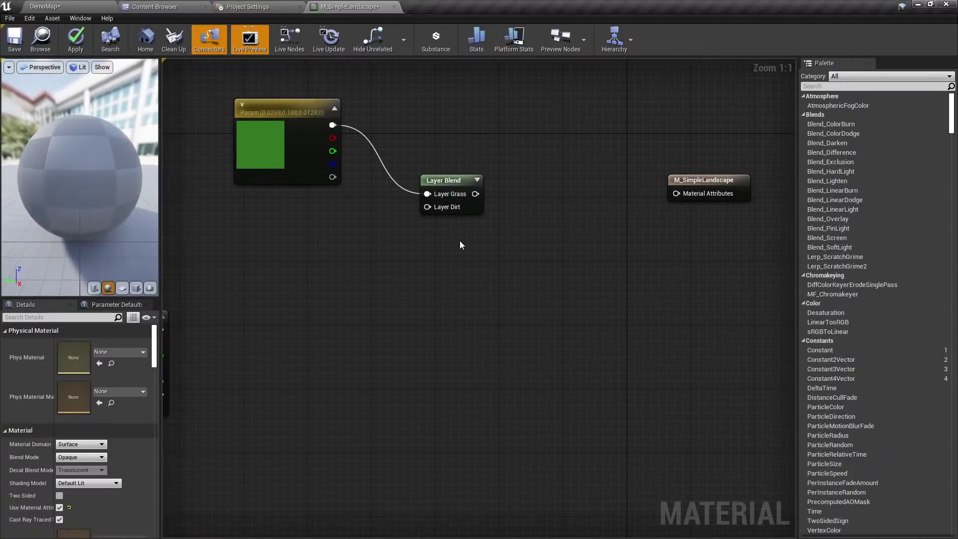
{"action": "left_click_drag", "start_coordinate": [515, 157], "coordinate": [477, 230]}
{"action": "left_click_drag", "start_coordinate": [721, 196], "coordinate": [575, 180]}
{"action": "left_click", "coordinate": [566, 196], "text": "alt"}
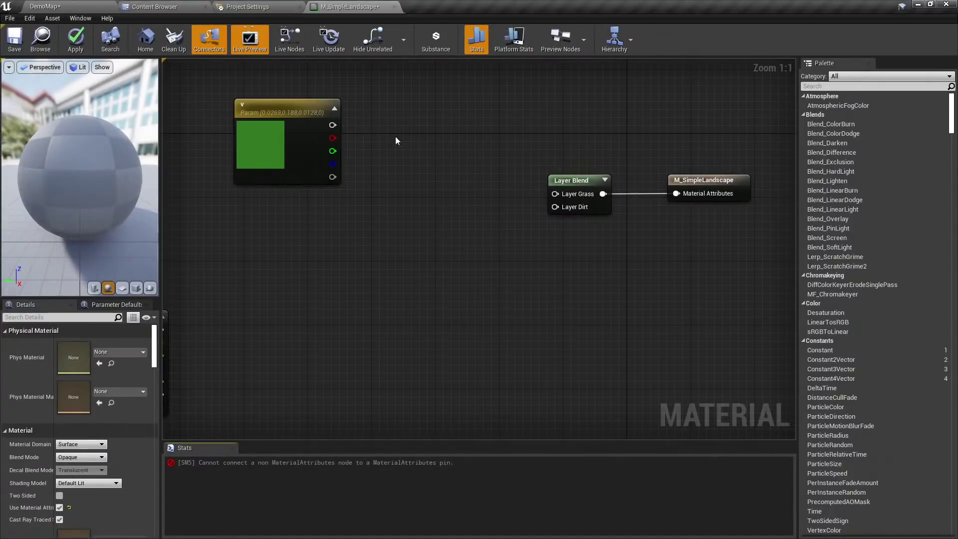
Create a MakeMaterialAttributes node feeding the Layer Blend's Layer Grass input.
{"action": "right_click_drag", "start_coordinate": [554, 194], "coordinate": [613, 228]}
{"action": "left_click_drag", "start_coordinate": [613, 229], "coordinate": [434, 139]}
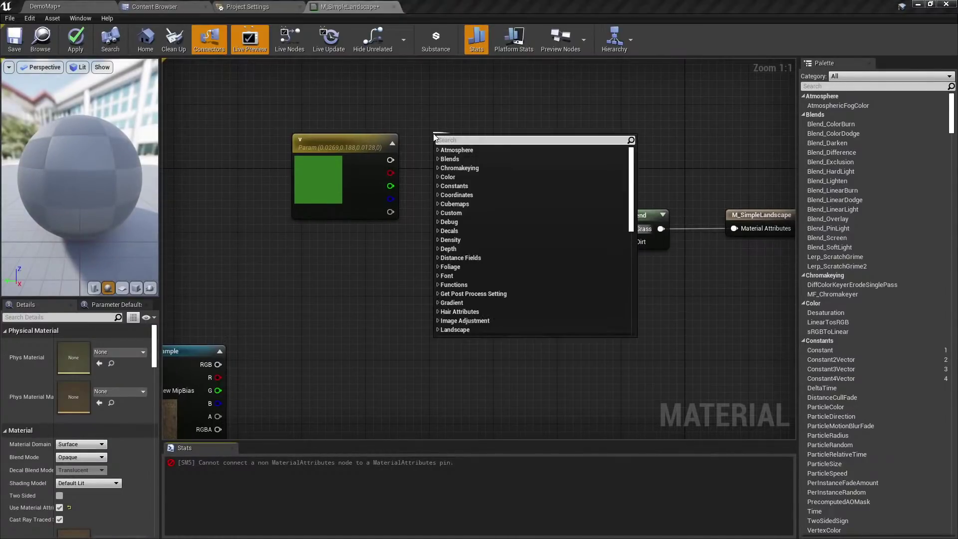
{"action": "type", "text": "make mater"}
{"action": "key", "text": "Return"}
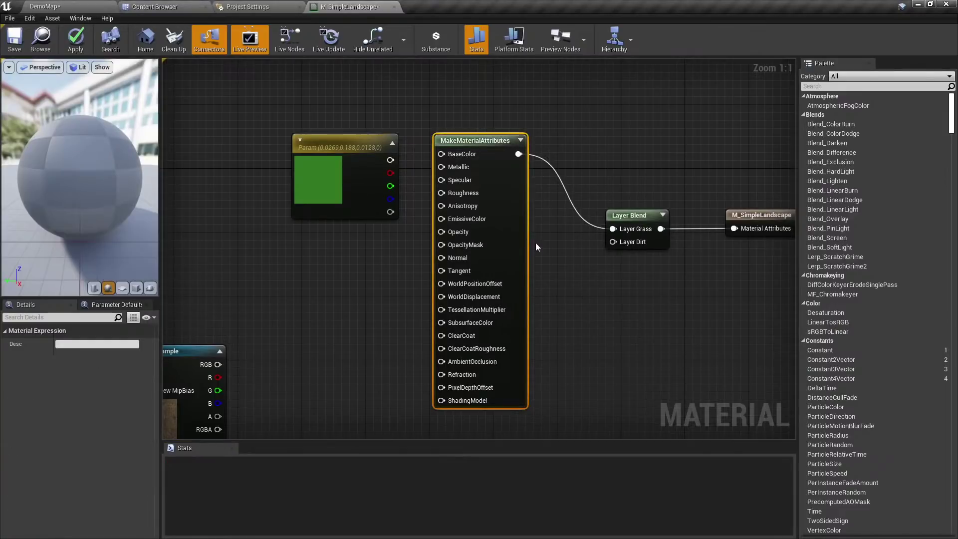
Move the green color parameter and the MakeMaterialAttributes node together up and away from the Layer Blend.
{"action": "scroll", "coordinate": [536, 248], "scroll_direction": "down", "scroll_amount": 3}
{"action": "left_click_drag", "start_coordinate": [647, 158], "coordinate": [505, 246]}
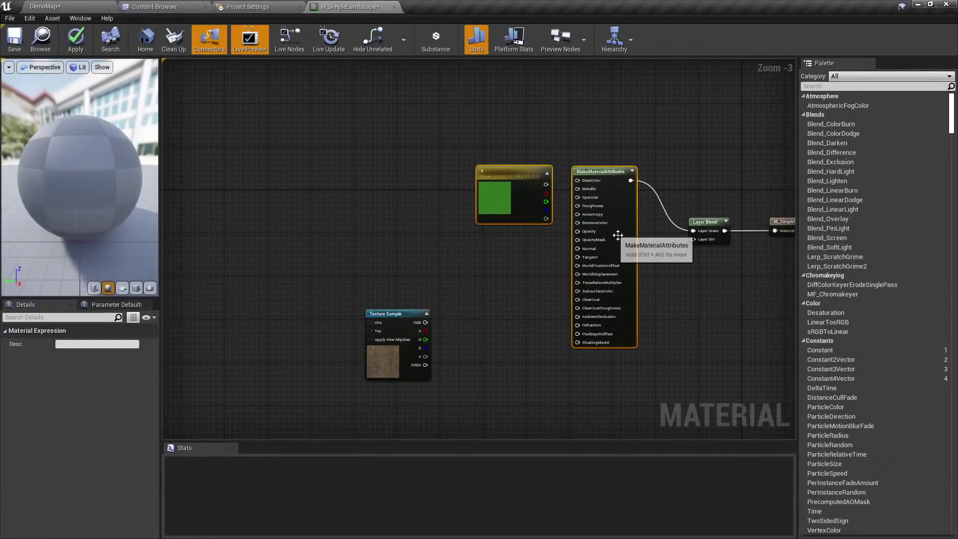
{"action": "left_click_drag", "start_coordinate": [617, 235], "coordinate": [533, 135]}
{"action": "left_click", "coordinate": [587, 252]}
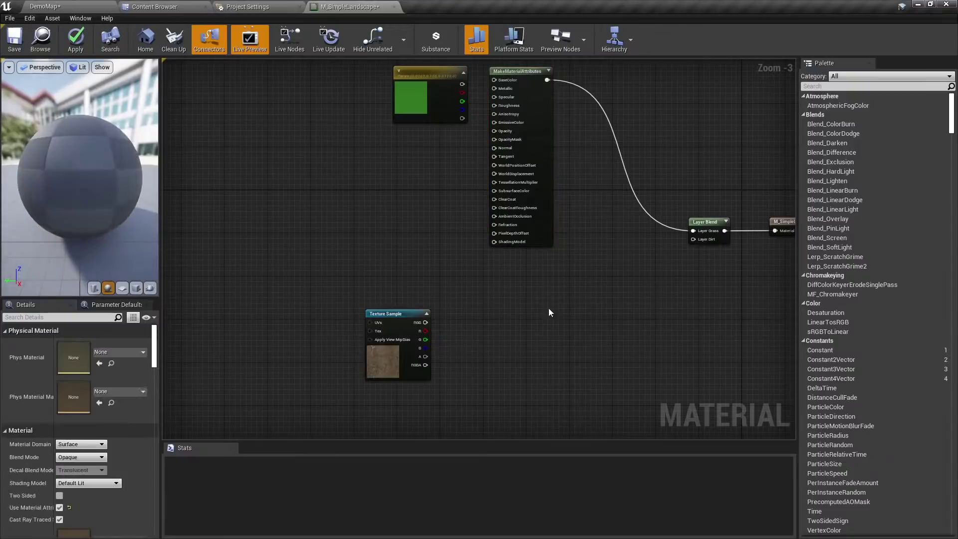
Duplicate the MakeMaterialAttributes node, place the copy beneath the original, and connect it to the Layer Dirt input.
{"action": "left_click", "coordinate": [540, 203]}
{"action": "key", "text": "ctrl+c"}
{"action": "key", "text": "ctrl+v"}
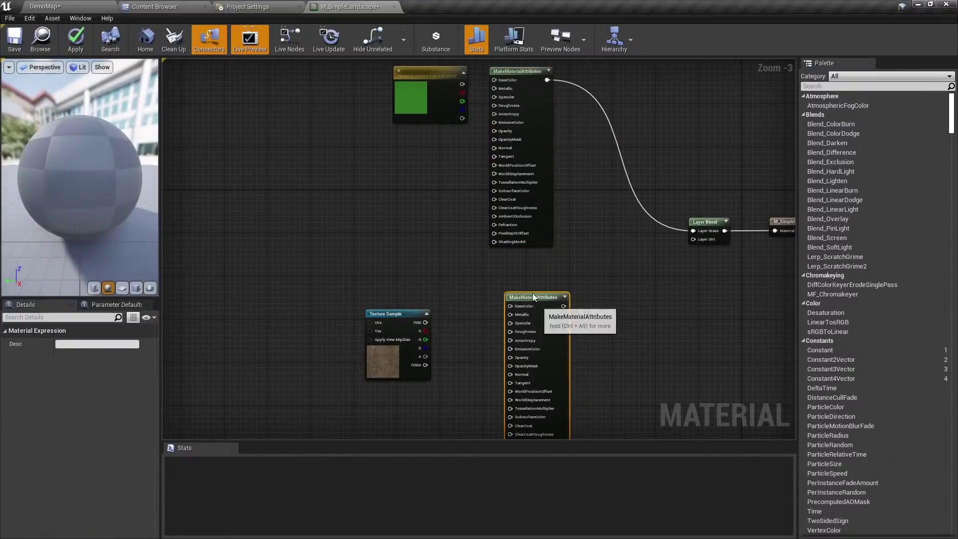
{"action": "left_click_drag", "start_coordinate": [533, 296], "coordinate": [518, 260]}
{"action": "left_click", "coordinate": [649, 252]}
{"action": "left_click_drag", "start_coordinate": [693, 239], "coordinate": [548, 271]}
Connect the dirt Texture Sample's RGB output to the lower MakeMaterialAttributes node's BaseColor and reposition the Texture Sample beside it.
{"action": "scroll", "coordinate": [567, 154], "scroll_direction": "up", "scroll_amount": 3}
{"action": "right_click_drag", "start_coordinate": [624, 199], "coordinate": [689, 60]}
{"action": "right_click_drag", "start_coordinate": [421, 183], "coordinate": [397, 319]}
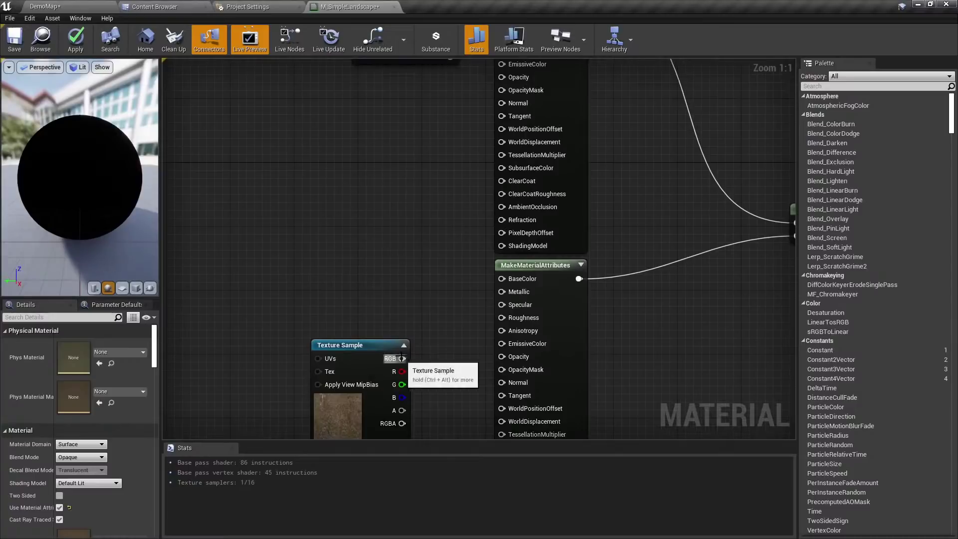
{"action": "right_click_drag", "start_coordinate": [402, 355], "coordinate": [408, 283]}
{"action": "left_click_drag", "start_coordinate": [409, 286], "coordinate": [514, 209]}
{"action": "left_click_drag", "start_coordinate": [351, 342], "coordinate": [322, 266]}
Duplicate the dirt Texture Sample and select the matching LeafPath normal map in the LeafyPath folder.
{"action": "right_click_drag", "start_coordinate": [374, 287], "coordinate": [366, 210]}
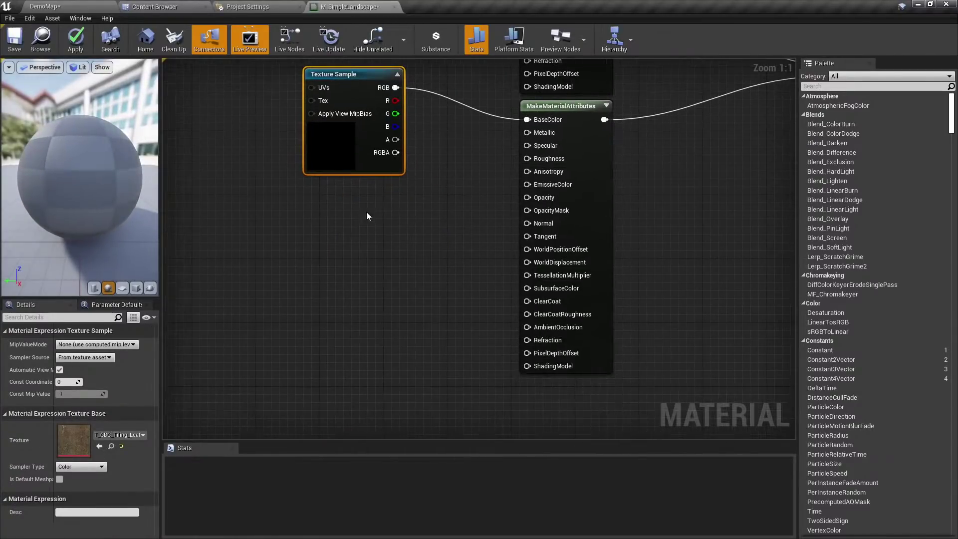
{"action": "key", "text": "ctrl+w"}
{"action": "left_click", "coordinate": [111, 446]}
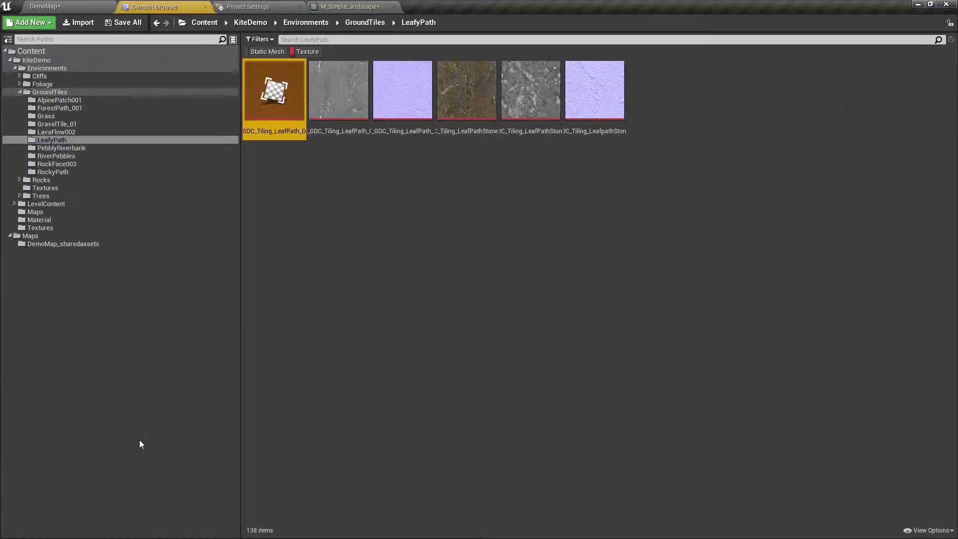
{"action": "left_click", "coordinate": [425, 130]}
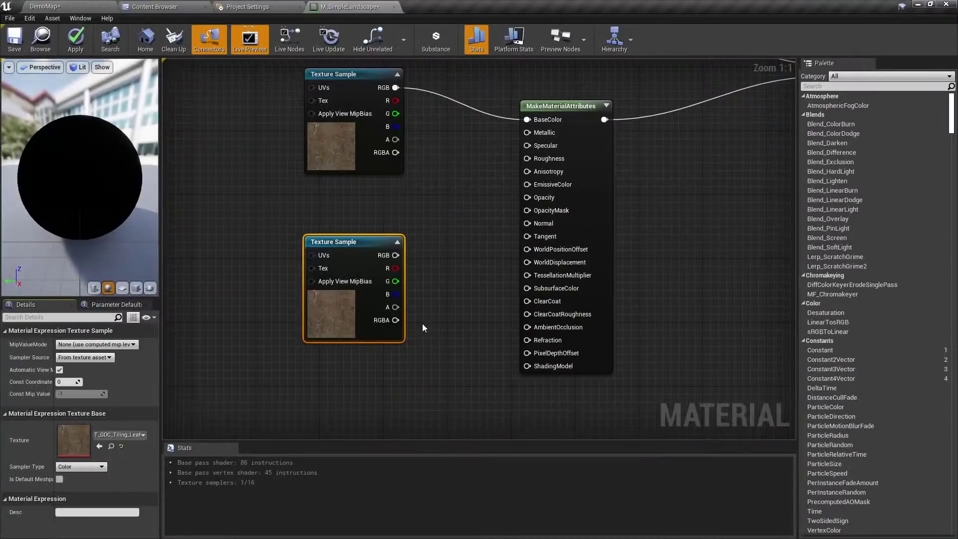
{"action": "right_click_drag", "start_coordinate": [422, 327], "coordinate": [441, 317]}
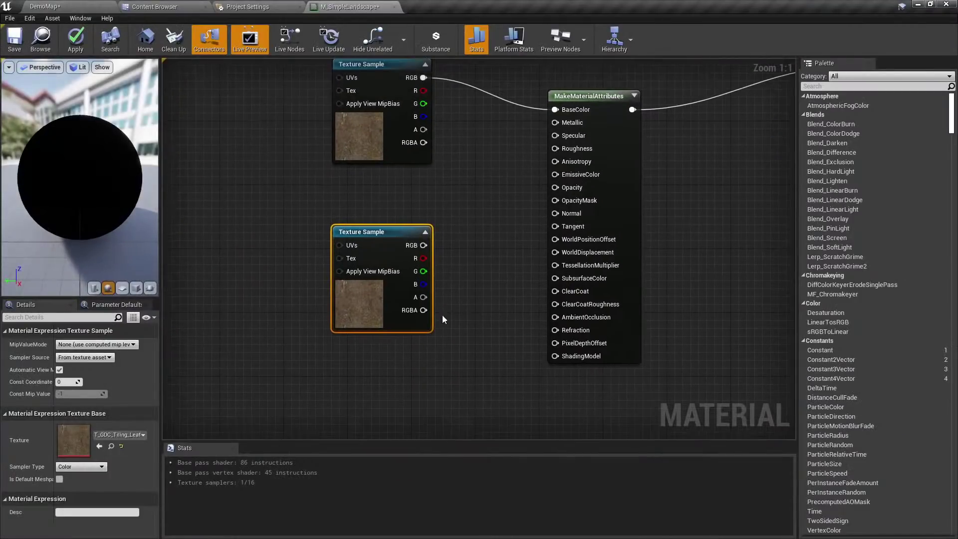
Assign the LeafPath normal map to the duplicated Texture Sample and connect its RGB output to Normal.
{"action": "left_click", "coordinate": [505, 199]}
{"action": "left_click_drag", "start_coordinate": [555, 213], "coordinate": [438, 245]}
{"action": "right_click_drag", "start_coordinate": [433, 140], "coordinate": [447, 192]}
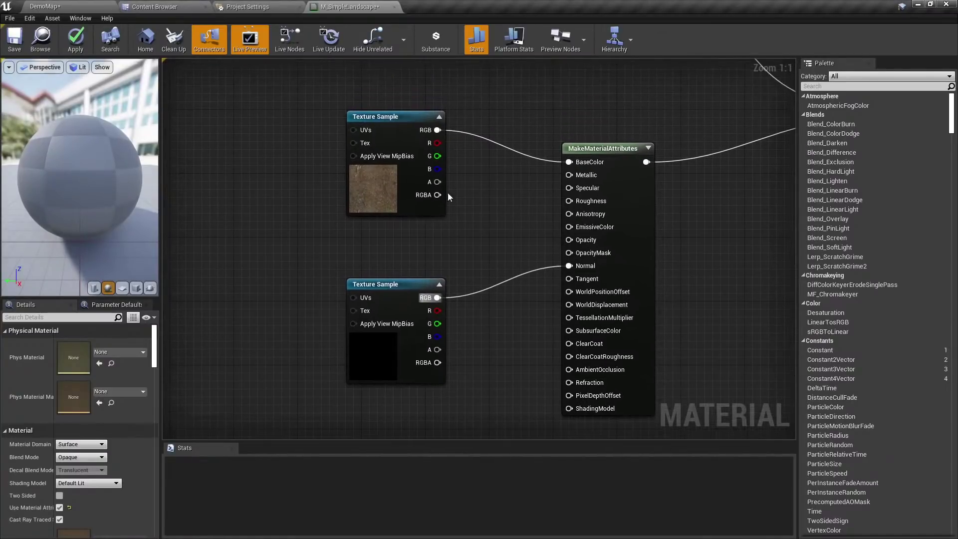
{"action": "left_click", "coordinate": [164, 6]}
{"action": "left_click", "coordinate": [56, 5]}
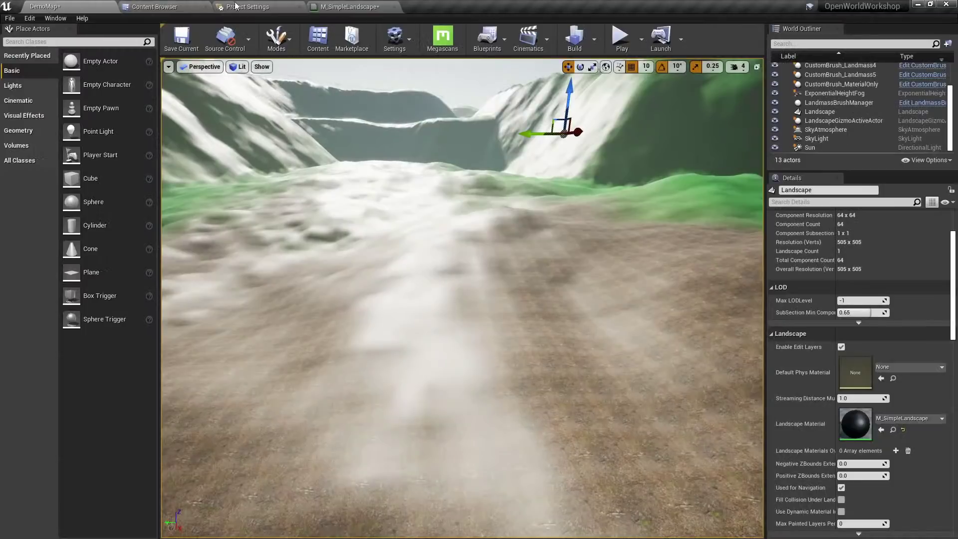
{"action": "left_click", "coordinate": [247, 7]}
{"action": "left_click", "coordinate": [349, 7]}
Connect the dirt texture's alpha output to Roughness and move both Texture Samples farther from the MakeMaterialAttributes node.
{"action": "left_click_drag", "start_coordinate": [437, 181], "coordinate": [568, 201]}
{"action": "right_click_drag", "start_coordinate": [441, 213], "coordinate": [432, 232]}
{"action": "left_click_drag", "start_coordinate": [373, 199], "coordinate": [334, 160]}
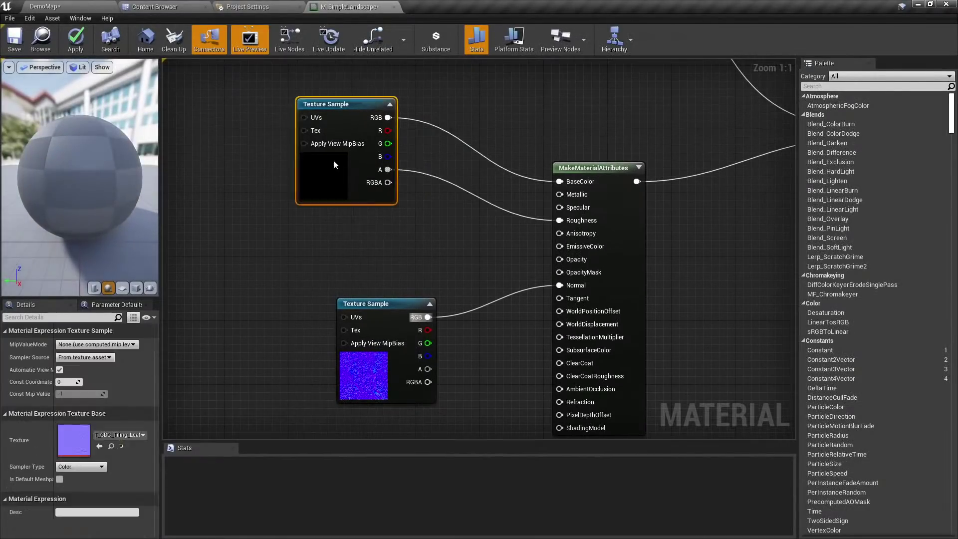
{"action": "left_click", "coordinate": [397, 238]}
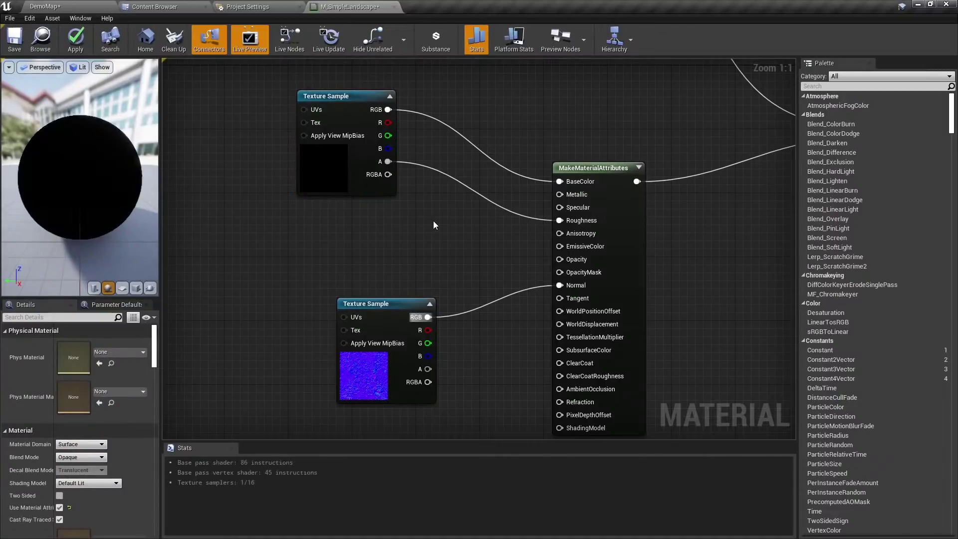
{"action": "right_click_drag", "start_coordinate": [456, 230], "coordinate": [450, 211]}
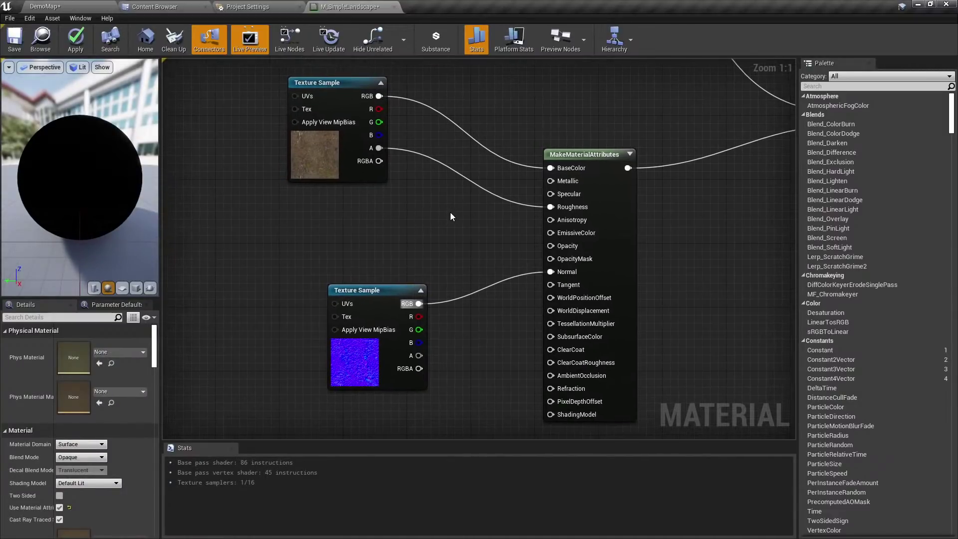
{"action": "left_click_drag", "start_coordinate": [392, 366], "coordinate": [305, 347]}
Preview the dirt MakeMaterialAttributes node on the sphere and enlarge the preview viewport.
{"action": "right_click", "coordinate": [613, 194]}
{"action": "left_click", "coordinate": [655, 191]}
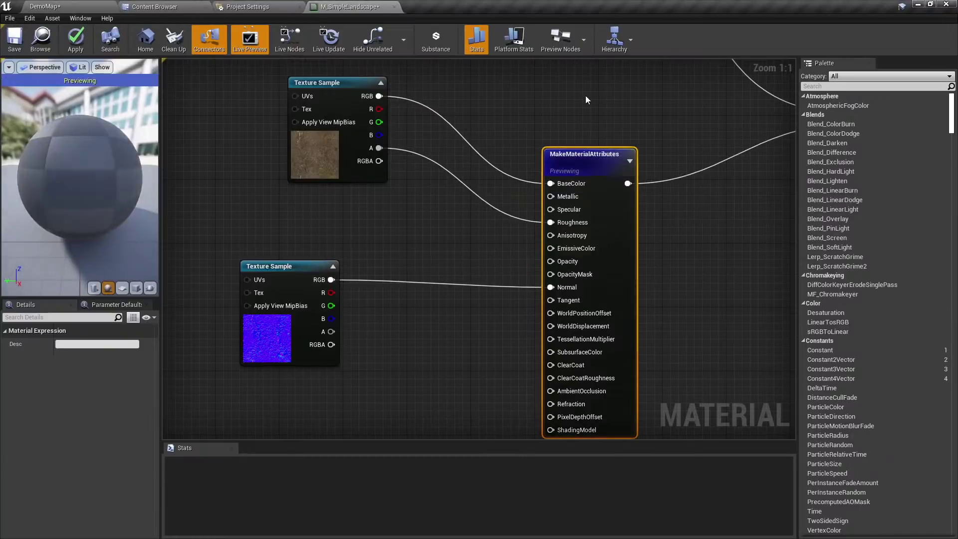
{"action": "right_click_drag", "start_coordinate": [585, 95], "coordinate": [606, 125]}
{"action": "left_click", "coordinate": [606, 124]}
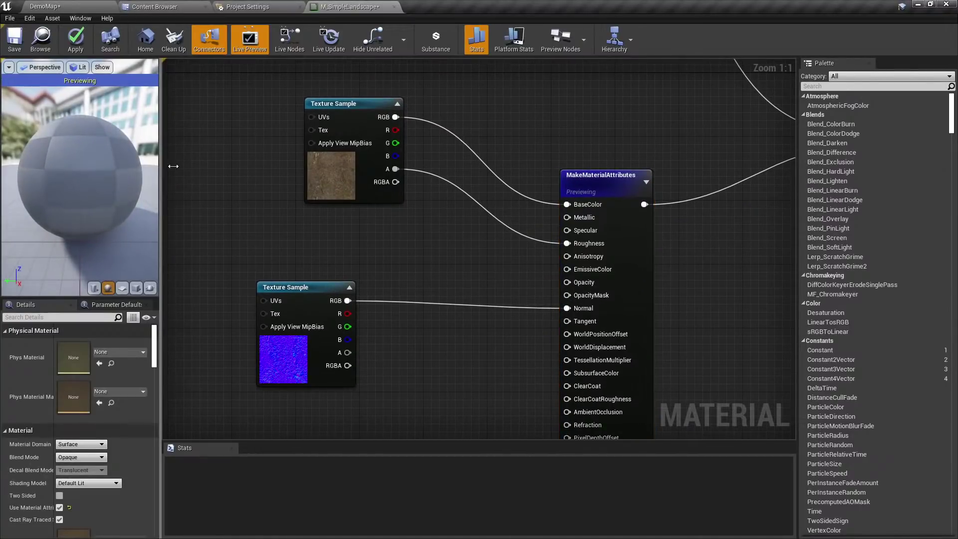
{"action": "left_click_drag", "start_coordinate": [161, 164], "coordinate": [299, 184]}
{"action": "left_click_drag", "start_coordinate": [196, 297], "coordinate": [203, 350]}
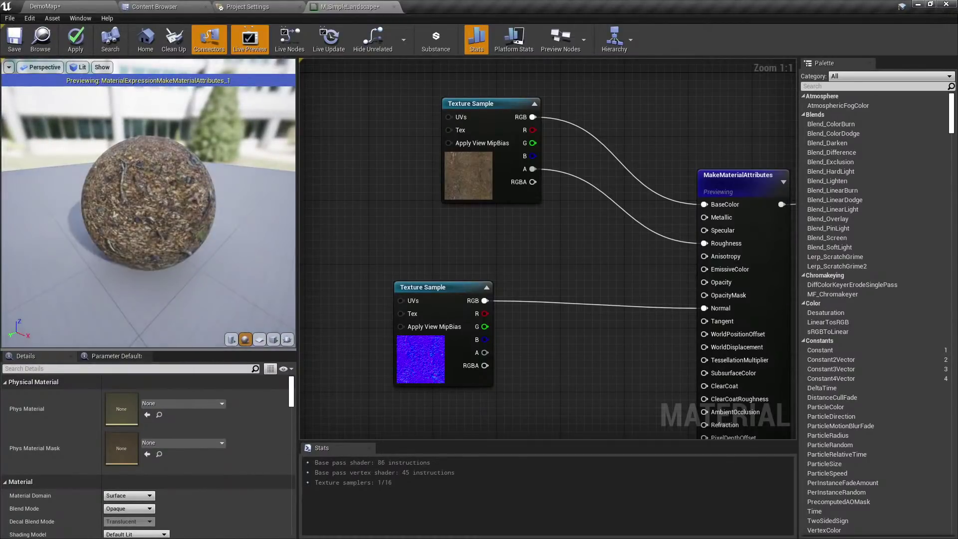
Move the green color parameter and the grass MakeMaterialAttributes node up to clear the dirt attributes node.
{"action": "right_click_drag", "start_coordinate": [560, 211], "coordinate": [472, 172]}
{"action": "left_click_drag", "start_coordinate": [420, 248], "coordinate": [413, 257]}
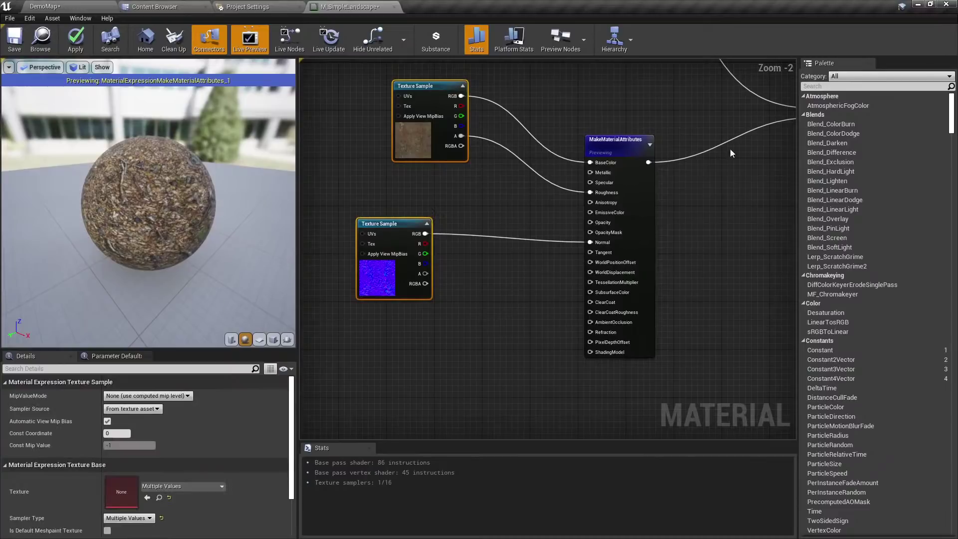
{"action": "left_click", "coordinate": [729, 148]}
{"action": "right_click_drag", "start_coordinate": [730, 144], "coordinate": [512, 280]}
{"action": "right_click_drag", "start_coordinate": [492, 205], "coordinate": [576, 245]}
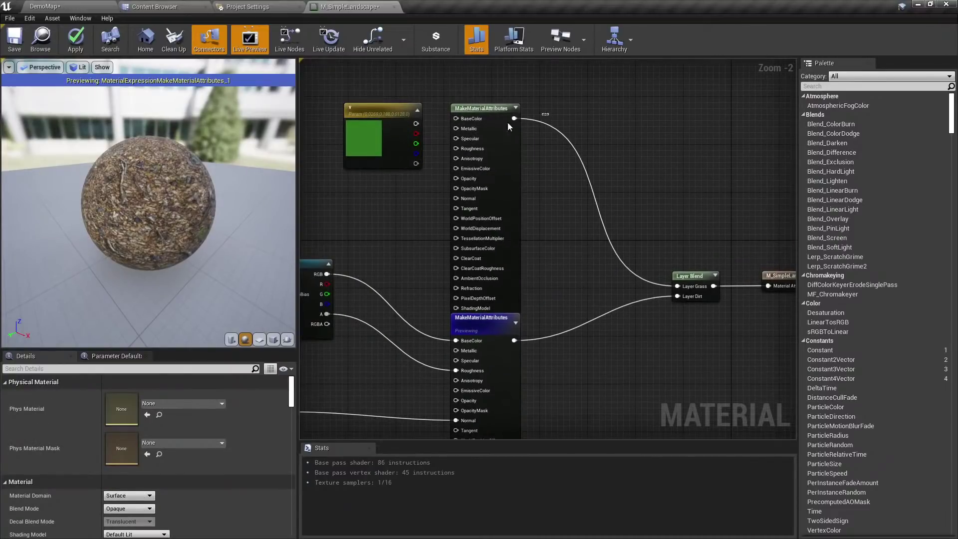
{"action": "left_click_drag", "start_coordinate": [549, 114], "coordinate": [399, 145]}
{"action": "left_click_drag", "start_coordinate": [494, 192], "coordinate": [504, 143]}
{"action": "left_click", "coordinate": [541, 209]}
Align the normal map Texture Sample beneath the dirt color Texture Sample.
{"action": "right_click_drag", "start_coordinate": [542, 210], "coordinate": [652, 127]}
{"action": "right_click_drag", "start_coordinate": [506, 286], "coordinate": [460, 281]}
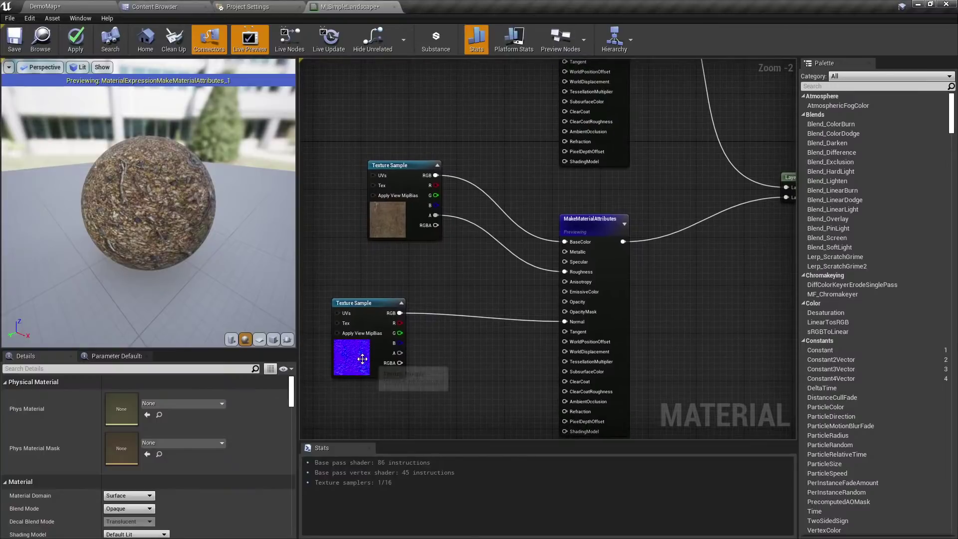
{"action": "left_click", "coordinate": [409, 317]}
{"action": "left_click", "coordinate": [443, 249]}
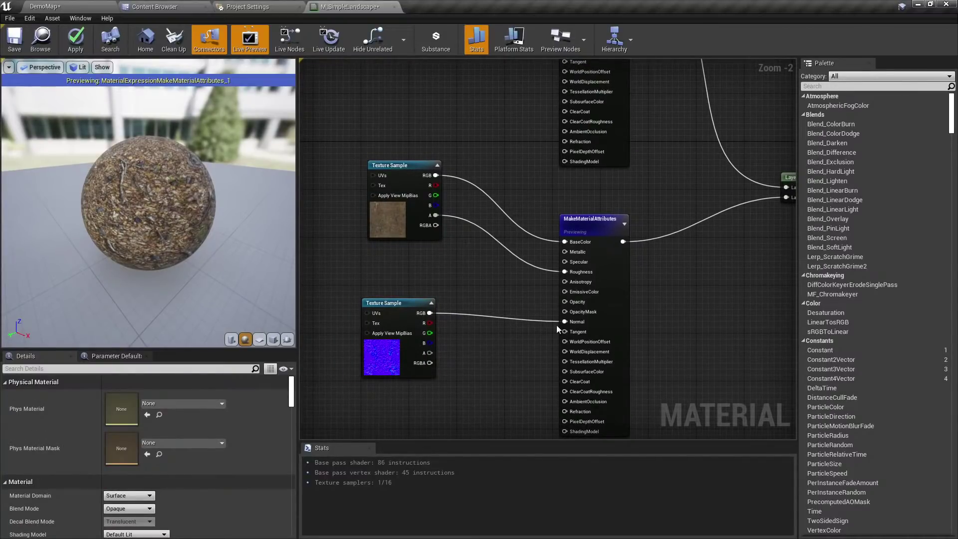
{"action": "right_click_drag", "start_coordinate": [612, 231], "coordinate": [499, 216]}
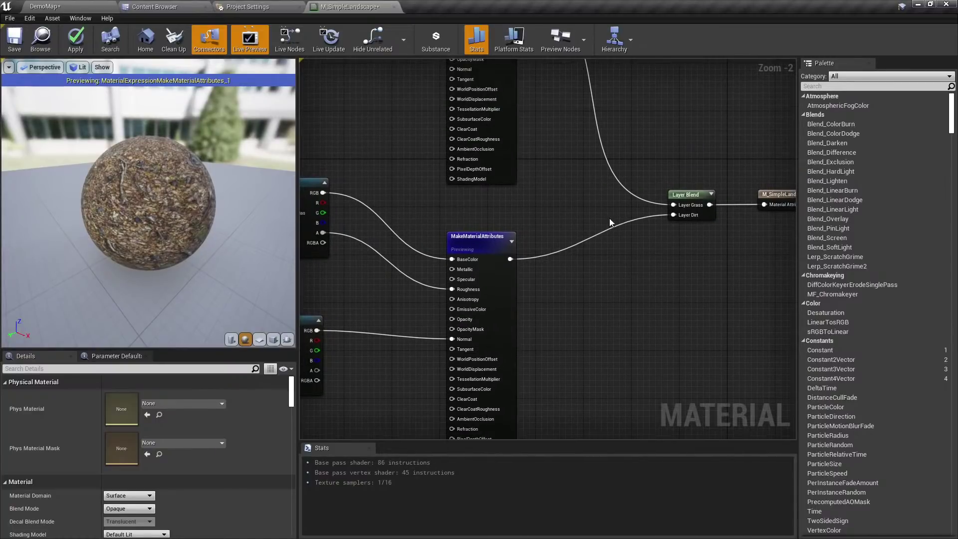
{"action": "scroll", "coordinate": [688, 252], "scroll_direction": "down", "scroll_amount": 2}
{"action": "scroll", "coordinate": [678, 264], "scroll_direction": "up", "scroll_amount": 3}
{"action": "scroll", "coordinate": [648, 270], "scroll_direction": "down", "scroll_amount": 1}
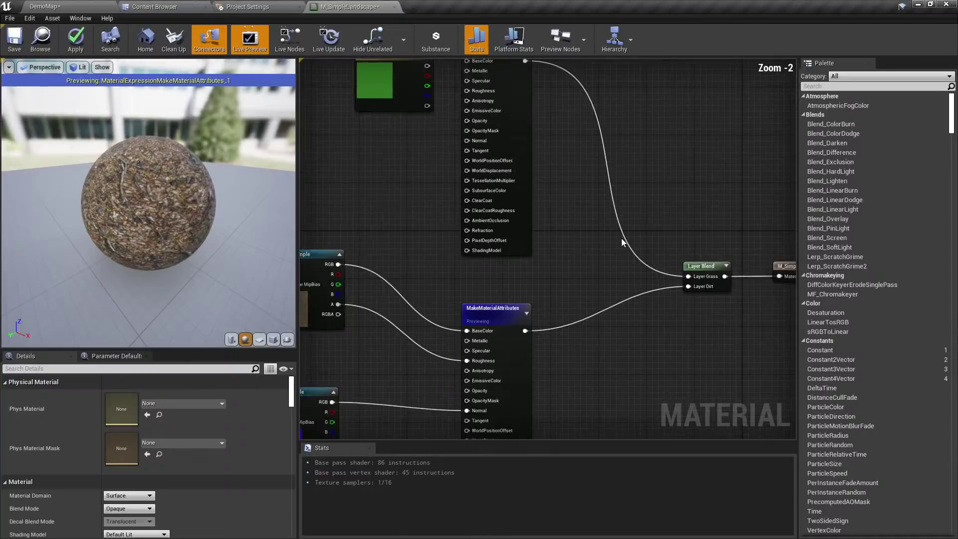
{"action": "right_click_drag", "start_coordinate": [528, 203], "coordinate": [582, 268]}
{"action": "right_click_drag", "start_coordinate": [426, 220], "coordinate": [432, 177]}
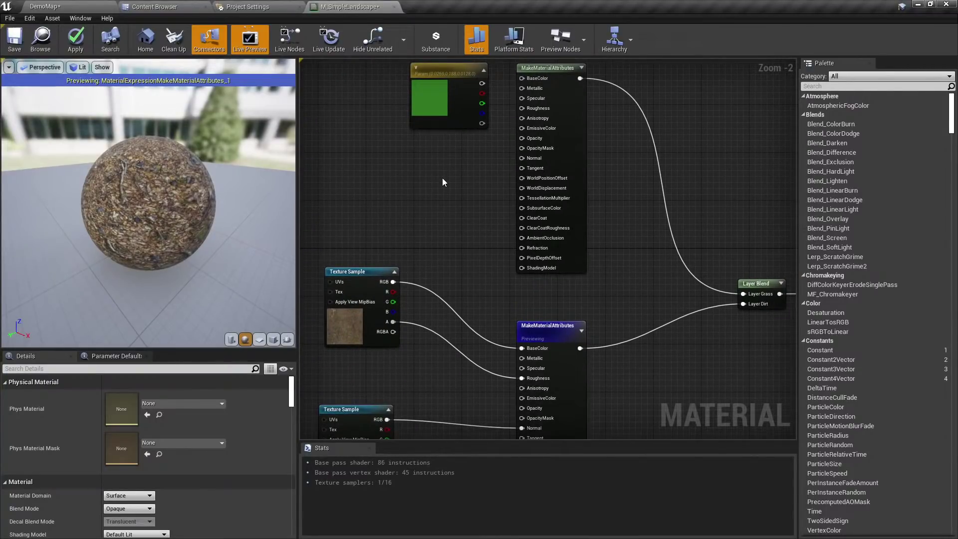
{"action": "right_click_drag", "start_coordinate": [456, 205], "coordinate": [451, 148]}
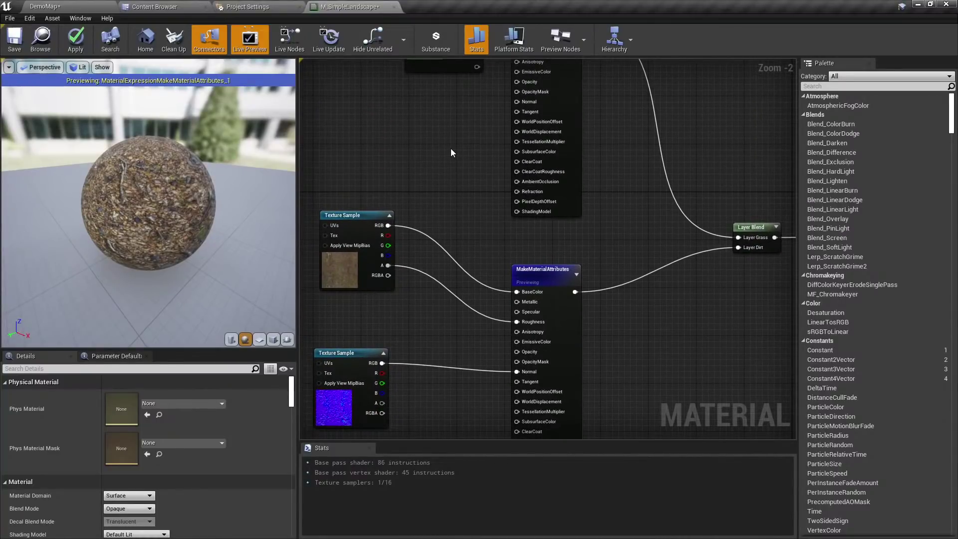
{"action": "scroll", "coordinate": [458, 152], "scroll_direction": "down", "scroll_amount": 2}
{"action": "right_click_drag", "start_coordinate": [441, 144], "coordinate": [452, 150]}
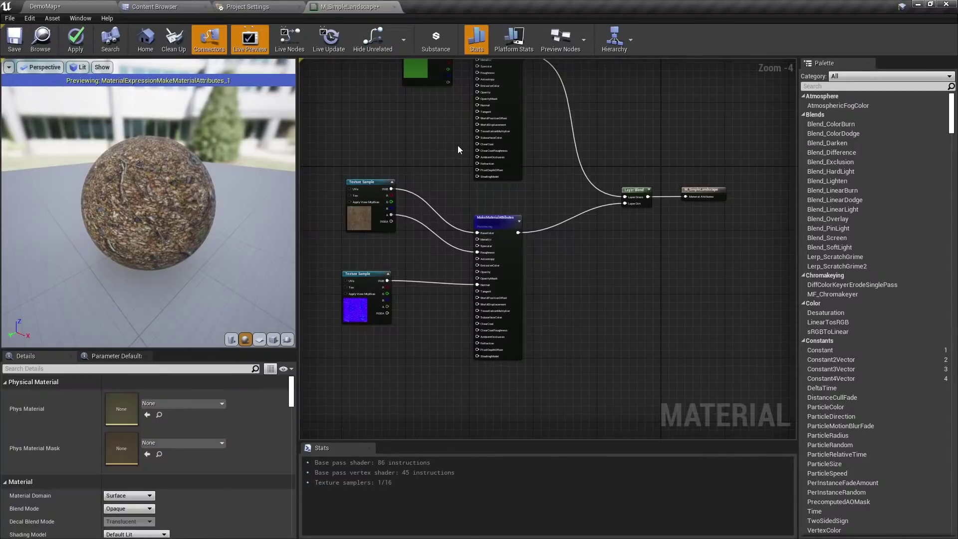
{"action": "scroll", "coordinate": [459, 145], "scroll_direction": "up", "scroll_amount": 1}
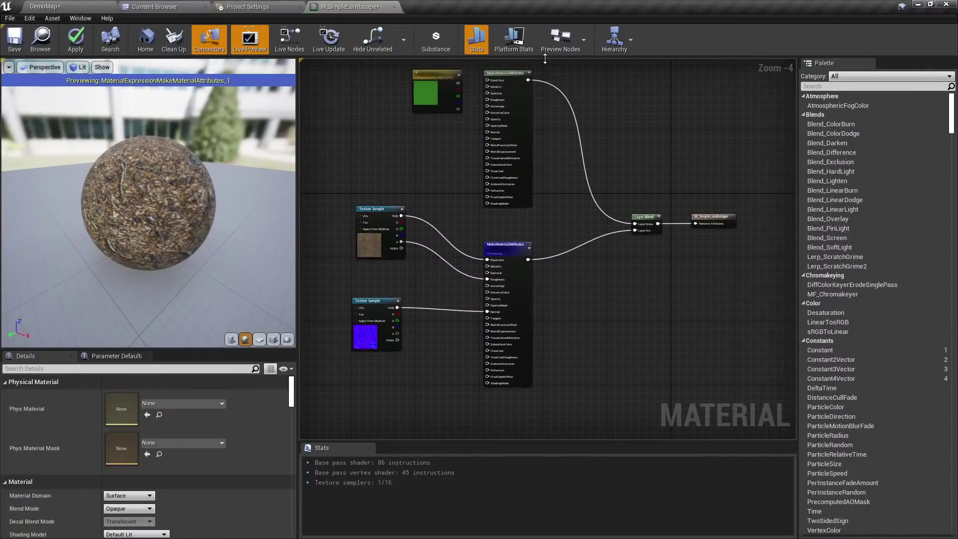
{"action": "scroll", "coordinate": [464, 95], "scroll_direction": "up", "scroll_amount": 1}
{"action": "right_click_drag", "start_coordinate": [453, 105], "coordinate": [475, 90]}
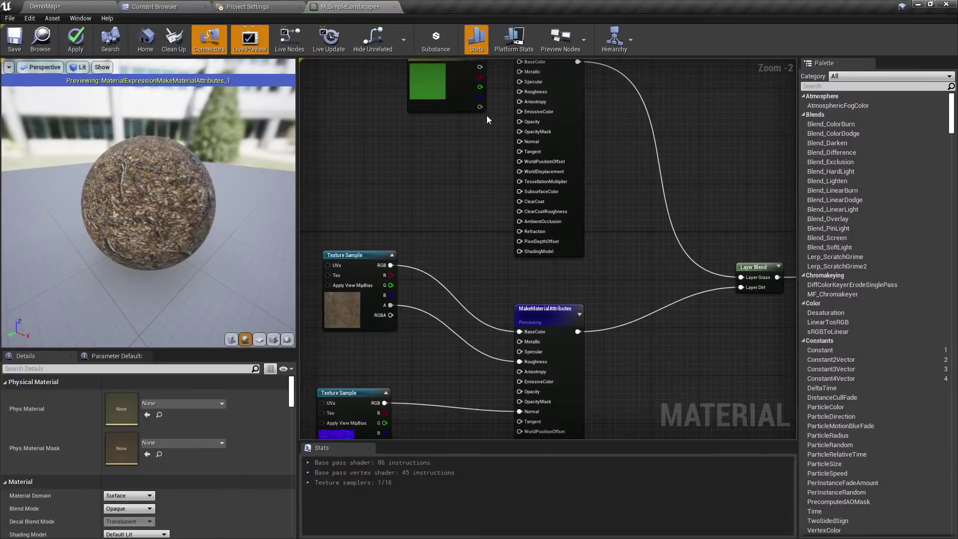
Add a SetMaterialAttributes node and place it just above the dirt MakeMaterialAttributes node.
{"action": "right_click_drag", "start_coordinate": [613, 277], "coordinate": [595, 257]}
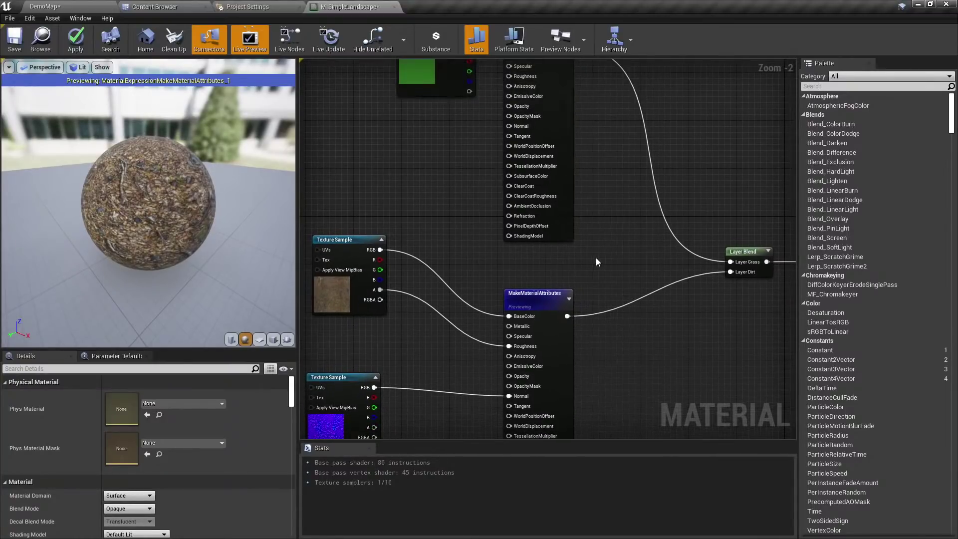
{"action": "right_click", "coordinate": [595, 258]}
{"action": "type", "text": "set materi"}
{"action": "key", "text": "Return"}
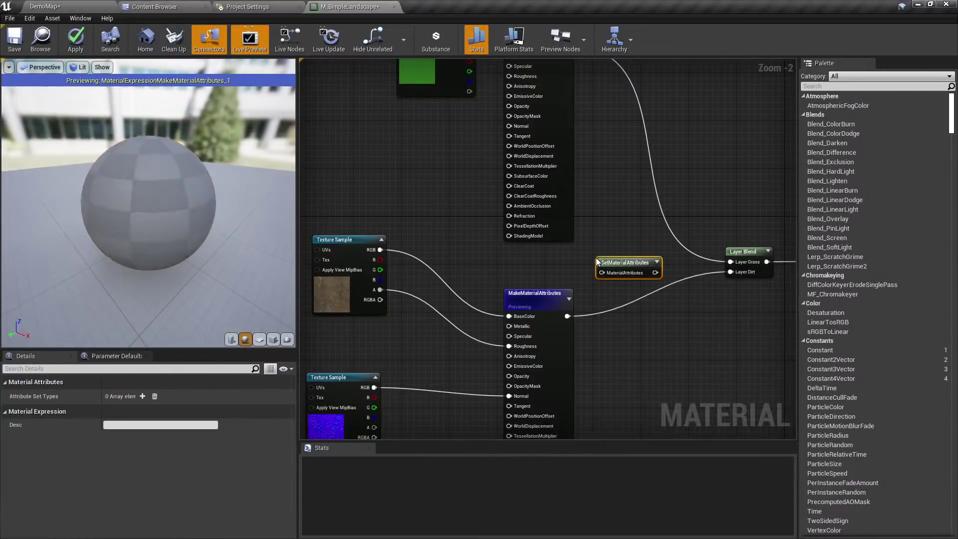
{"action": "left_click_drag", "start_coordinate": [613, 263], "coordinate": [530, 264]}
{"action": "left_click", "coordinate": [627, 331]}
{"action": "right_click_drag", "start_coordinate": [627, 332], "coordinate": [627, 276]}
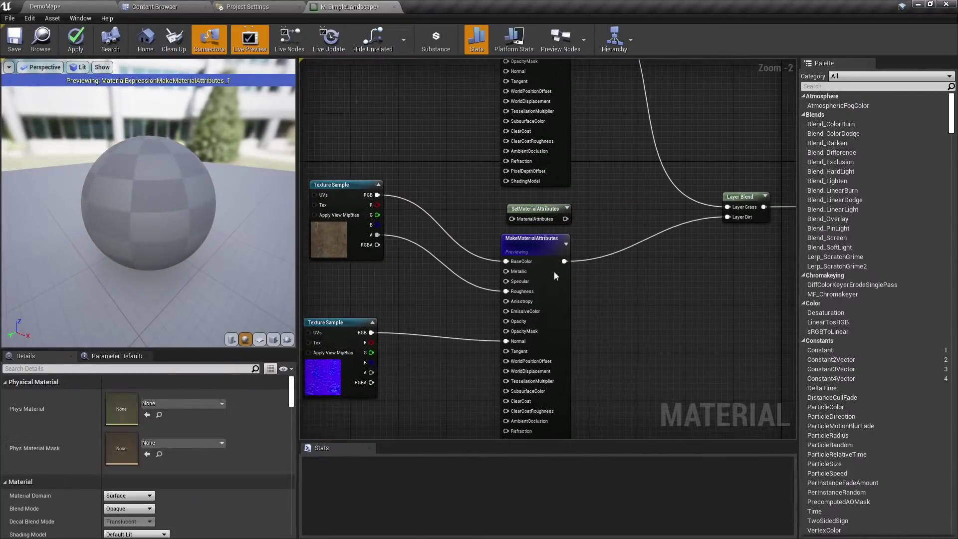
Add three attribute set types to the SetMaterialAttributes node and move the dirt MakeMaterialAttributes node down to make room.
{"action": "scroll", "coordinate": [549, 277], "scroll_direction": "up", "scroll_amount": 2}
{"action": "left_click", "coordinate": [540, 195]}
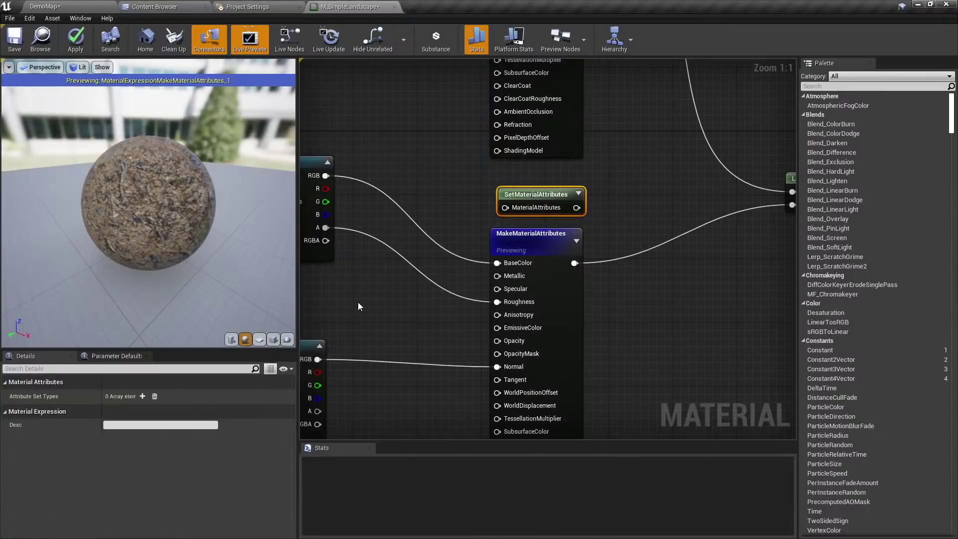
{"action": "left_click", "coordinate": [142, 395]}
{"action": "right_click_drag", "start_coordinate": [432, 325], "coordinate": [442, 226]}
{"action": "left_click_drag", "start_coordinate": [577, 185], "coordinate": [577, 255]}
{"action": "right_click_drag", "start_coordinate": [542, 171], "coordinate": [552, 173]}
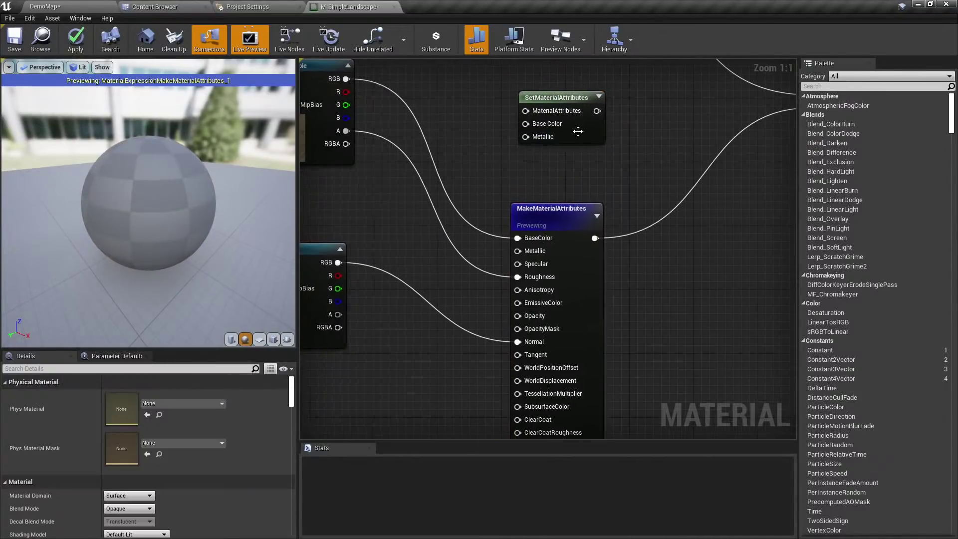
{"action": "left_click", "coordinate": [575, 130]}
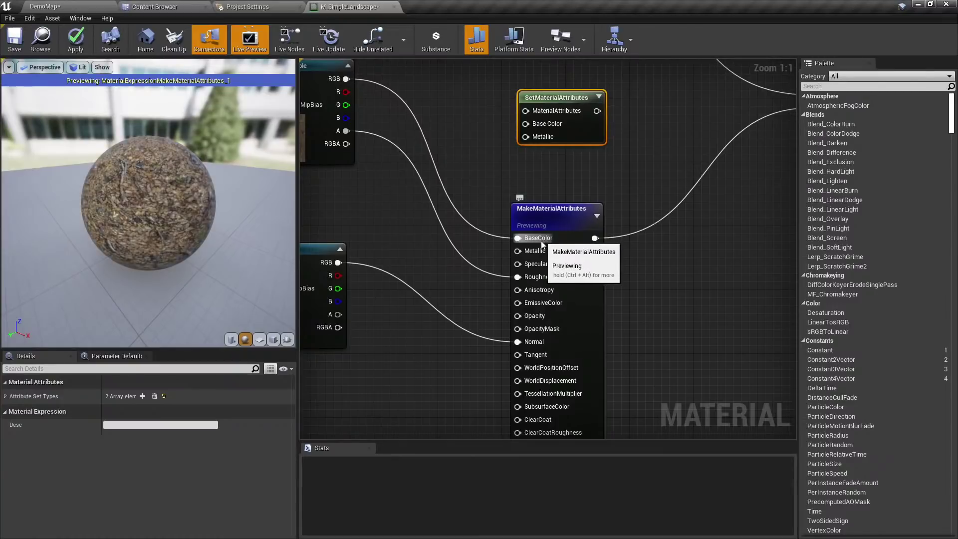
{"action": "left_click", "coordinate": [143, 396]}
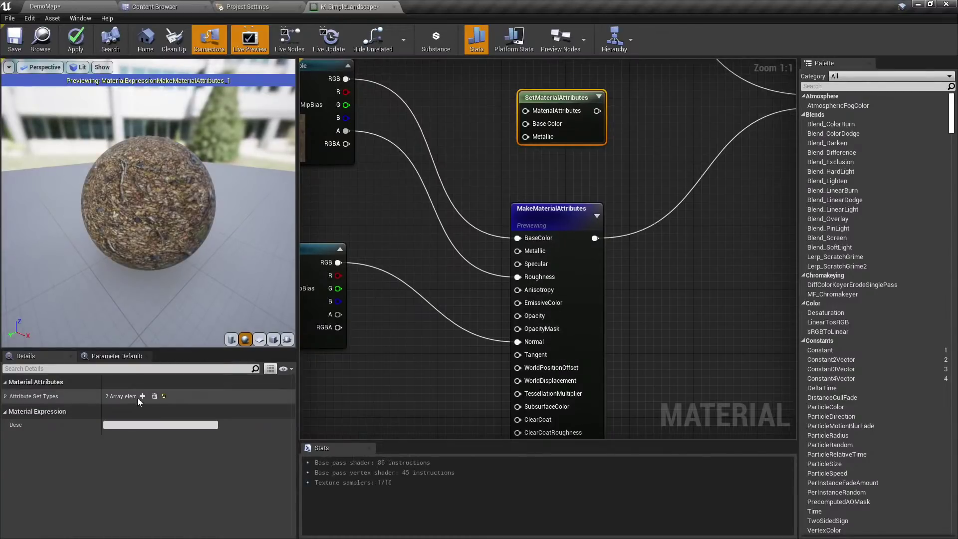
Set the SetMaterialAttributes node's second attribute type to Roughness and its third to Normal.
{"action": "left_click", "coordinate": [5, 396]}
{"action": "left_click", "coordinate": [125, 409]}
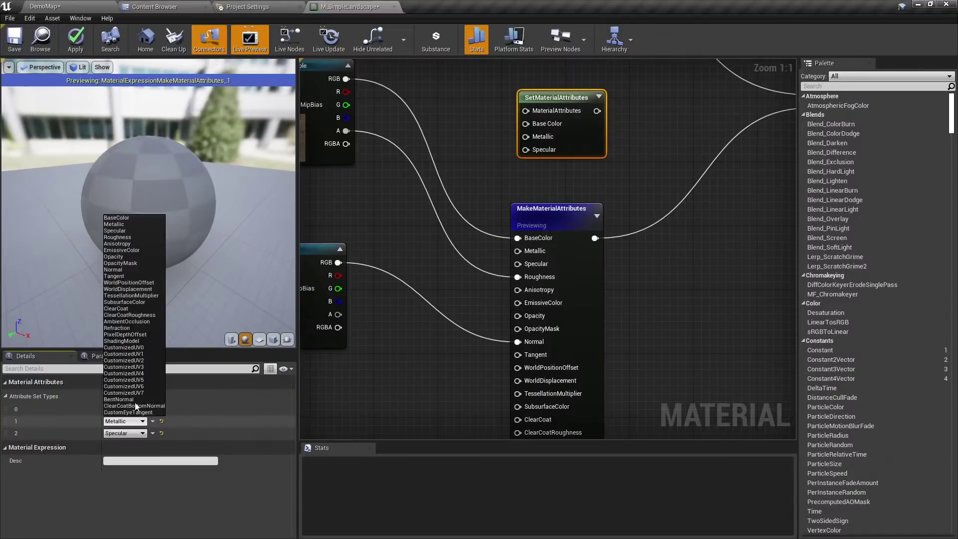
{"action": "left_click", "coordinate": [130, 238]}
{"action": "left_click", "coordinate": [124, 421]}
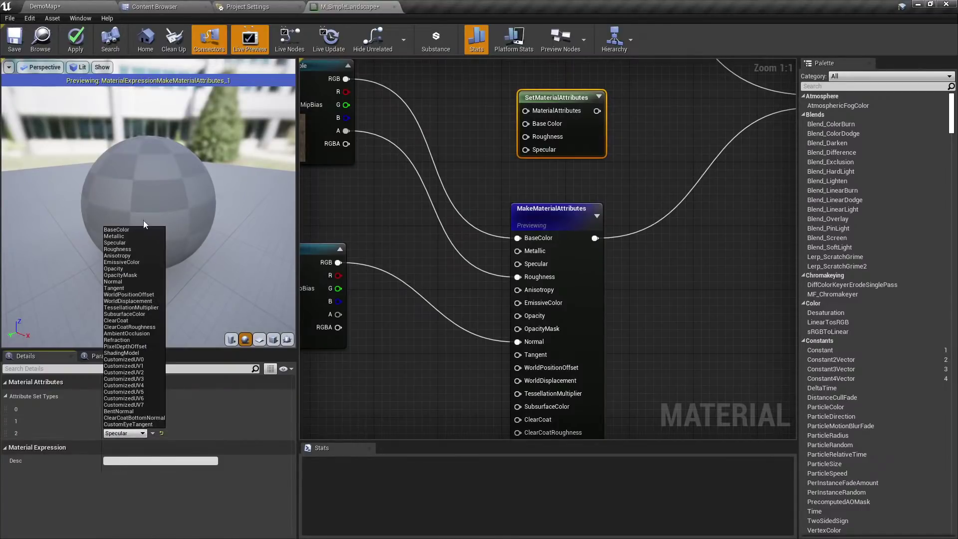
{"action": "left_click", "coordinate": [117, 282]}
{"action": "left_click", "coordinate": [552, 183]}
Transfer all dirt wires from MakeMaterialAttributes to the matching SetMaterialAttributes pins, including the Layer Dirt output, and delete the old node.
{"action": "left_click_drag", "start_coordinate": [517, 238], "coordinate": [525, 124], "text": "ctrl"}
{"action": "left_click_drag", "start_coordinate": [517, 276], "coordinate": [526, 136], "text": "ctrl"}
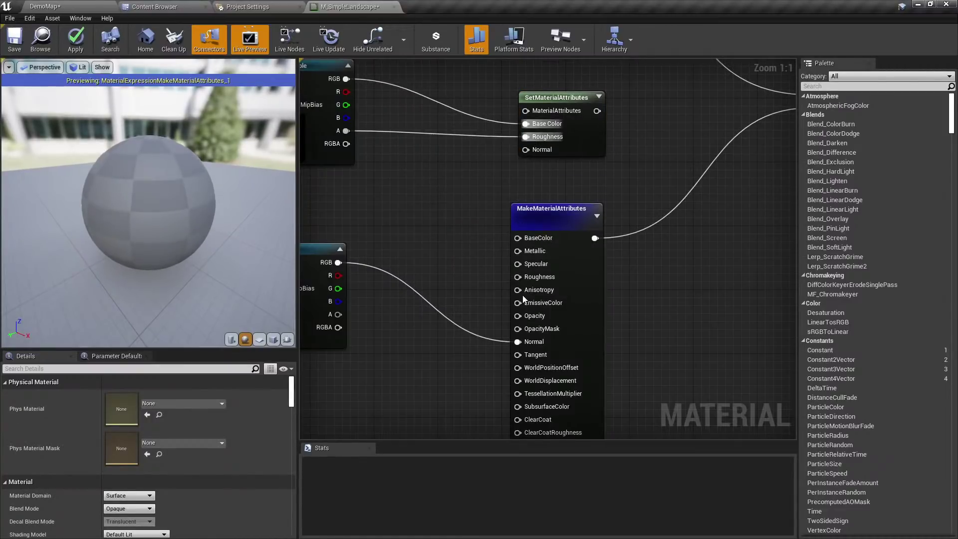
{"action": "left_click_drag", "start_coordinate": [517, 342], "coordinate": [526, 150], "text": "ctrl"}
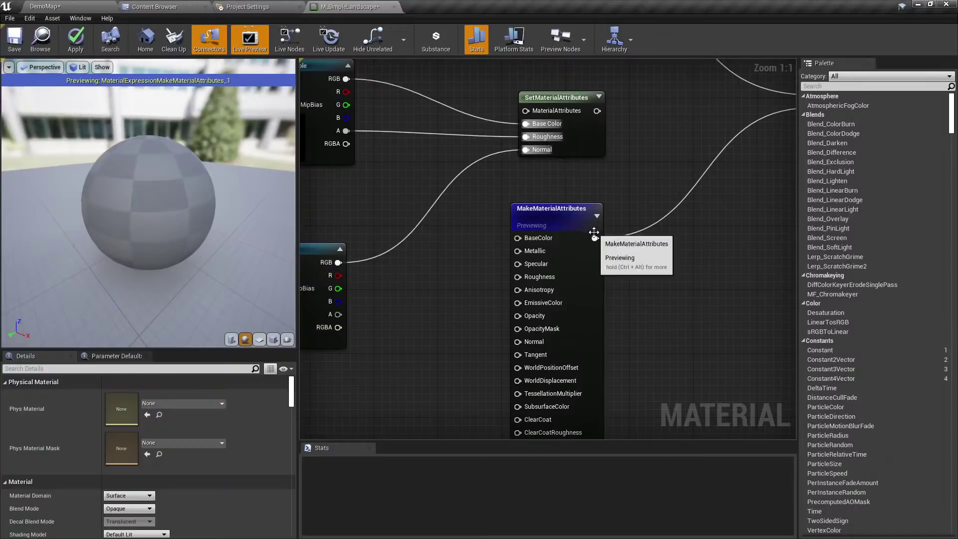
{"action": "left_click_drag", "start_coordinate": [595, 238], "coordinate": [597, 110], "text": "ctrl"}
{"action": "left_click", "coordinate": [590, 265]}
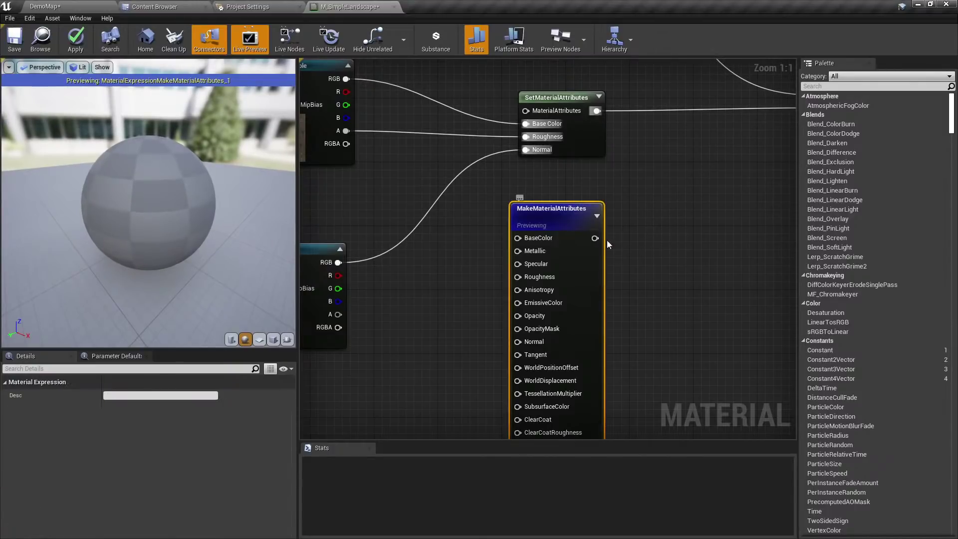
{"action": "key", "text": "Delete"}
Duplicate the SetMaterialAttributes node beside the grass MakeMaterialAttributes node and transfer the Layer Grass wire to the copy's output.
{"action": "scroll", "coordinate": [560, 226], "scroll_direction": "down", "scroll_amount": 1}
{"action": "right_click_drag", "start_coordinate": [561, 226], "coordinate": [566, 323]}
{"action": "scroll", "coordinate": [579, 267], "scroll_direction": "down", "scroll_amount": 1}
{"action": "left_click", "coordinate": [575, 272]}
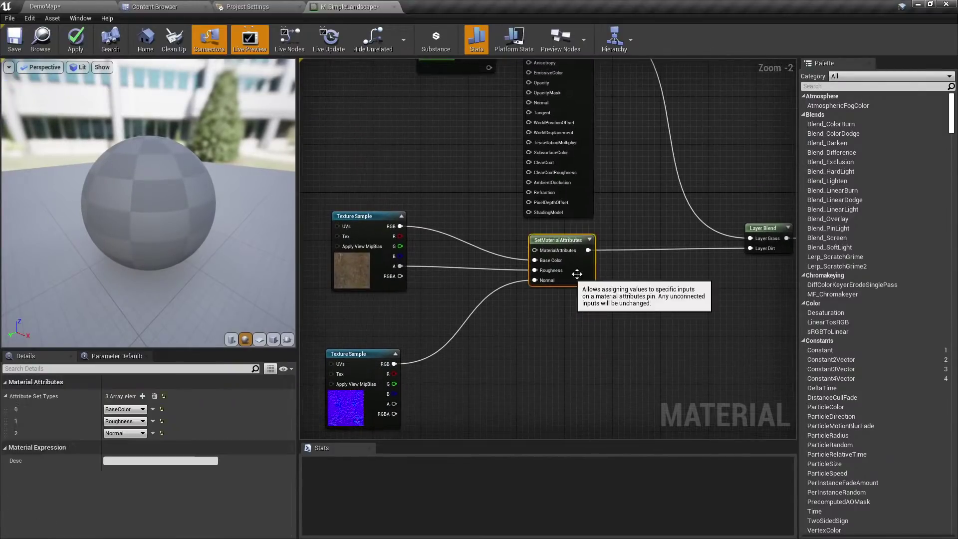
{"action": "right_click_drag", "start_coordinate": [635, 126], "coordinate": [621, 220]}
{"action": "key", "text": "ctrl+v"}
{"action": "left_click", "coordinate": [606, 95]}
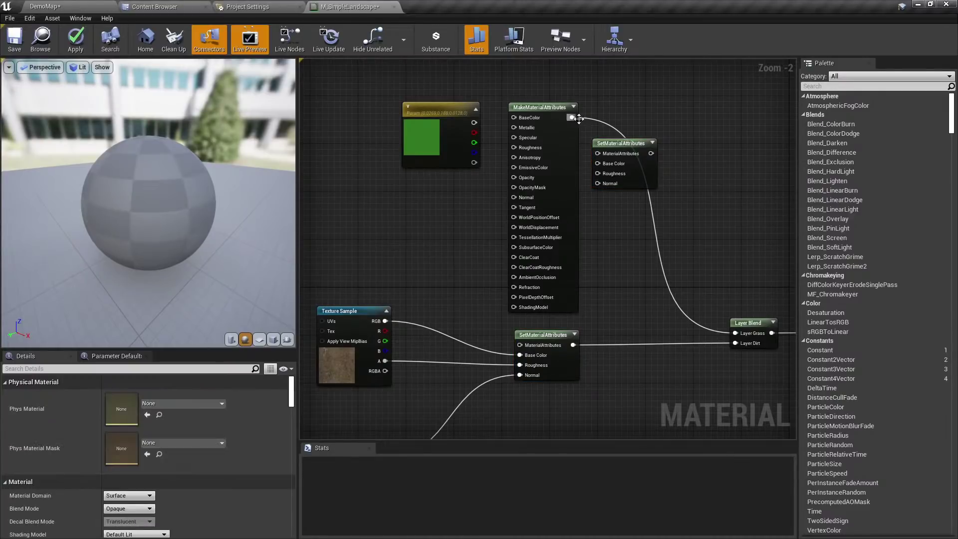
{"action": "left_click_drag", "start_coordinate": [573, 117], "coordinate": [651, 153], "text": "ctrl"}
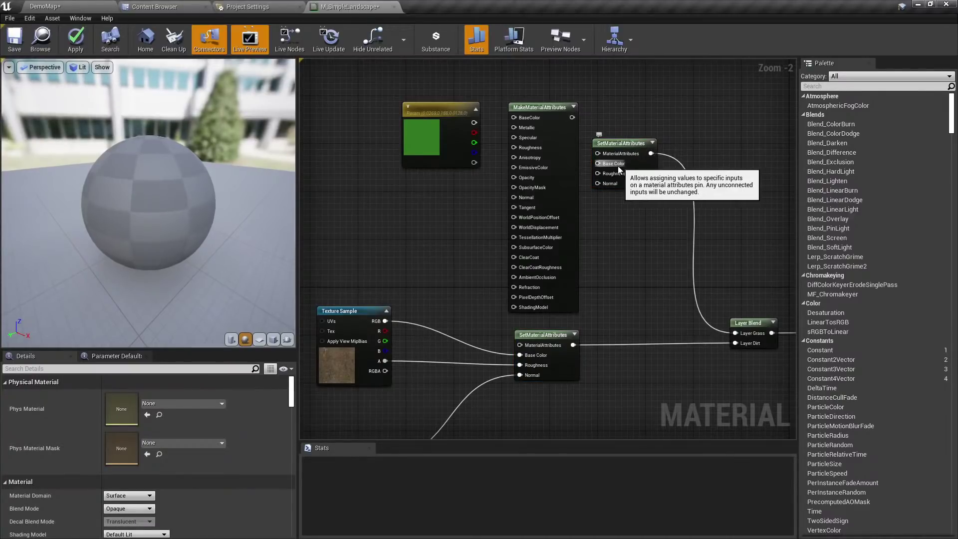
Delete the grass MakeMaterialAttributes node and the green color parameter.
{"action": "left_click", "coordinate": [566, 159]}
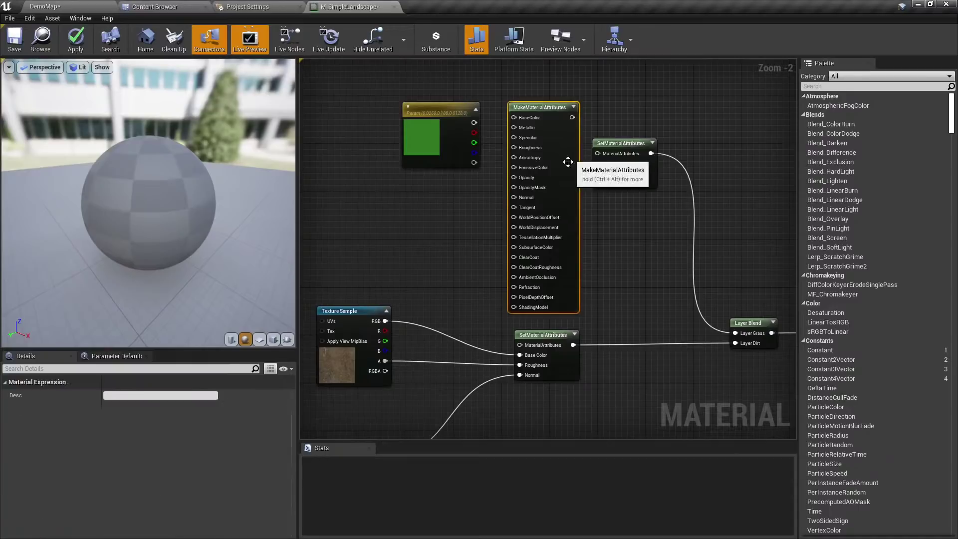
{"action": "right_click_drag", "start_coordinate": [484, 200], "coordinate": [552, 172]}
{"action": "key", "text": "Delete"}
{"action": "left_click", "coordinate": [501, 122]}
{"action": "right_click_drag", "start_coordinate": [527, 228], "coordinate": [556, 265]}
{"action": "left_click", "coordinate": [555, 265]}
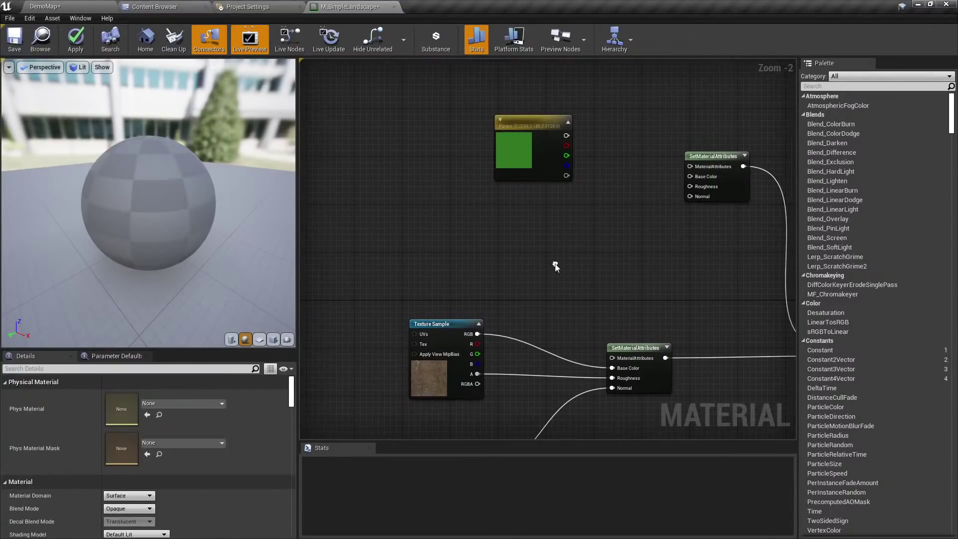
{"action": "left_click", "coordinate": [561, 180]}
{"action": "key", "text": "Delete"}
In the Content Browser, turn off the Texture filter and search the whole Content folder for "grass".
{"action": "left_click", "coordinate": [164, 5]}
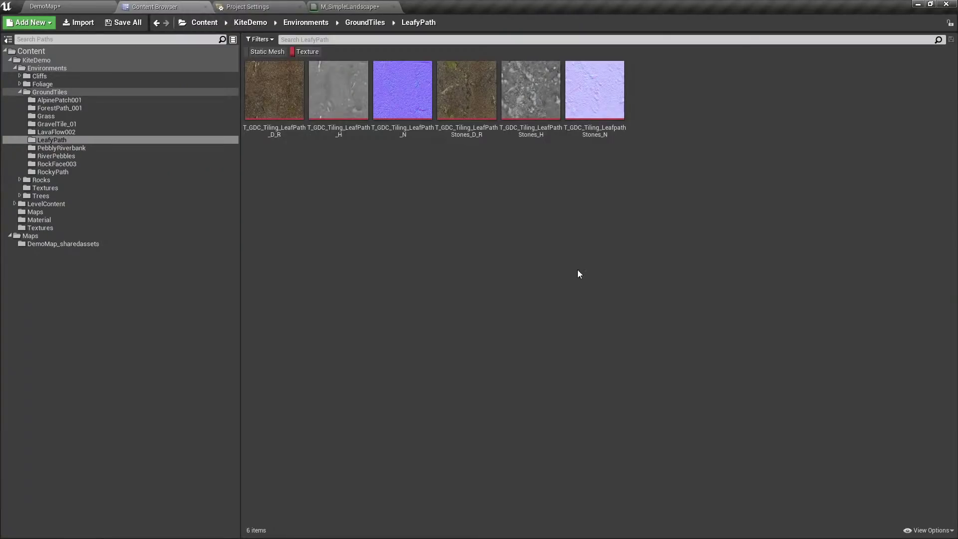
{"action": "left_click", "coordinate": [292, 52]}
{"action": "left_click", "coordinate": [300, 40]}
{"action": "type", "text": "g"}
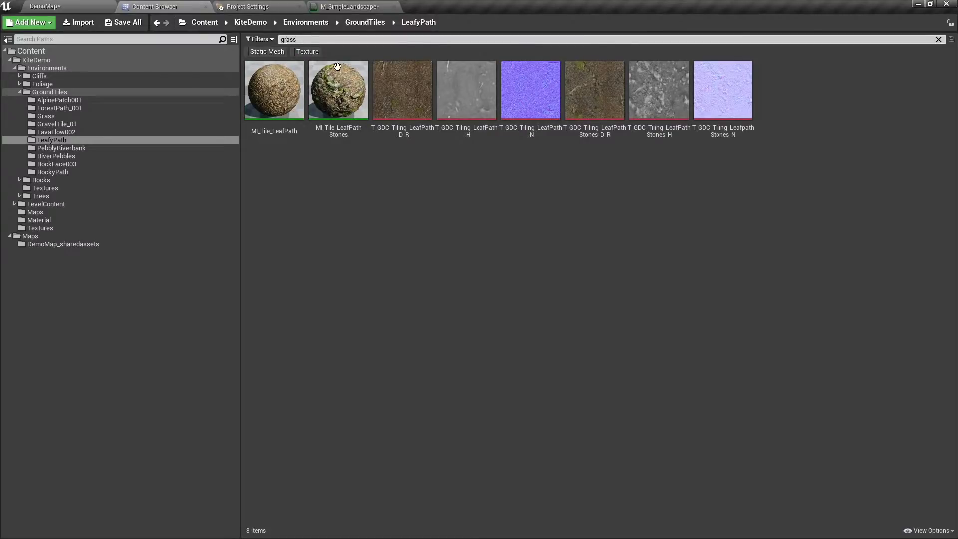
{"action": "type", "text": "rass"}
{"action": "left_click", "coordinate": [85, 51]}
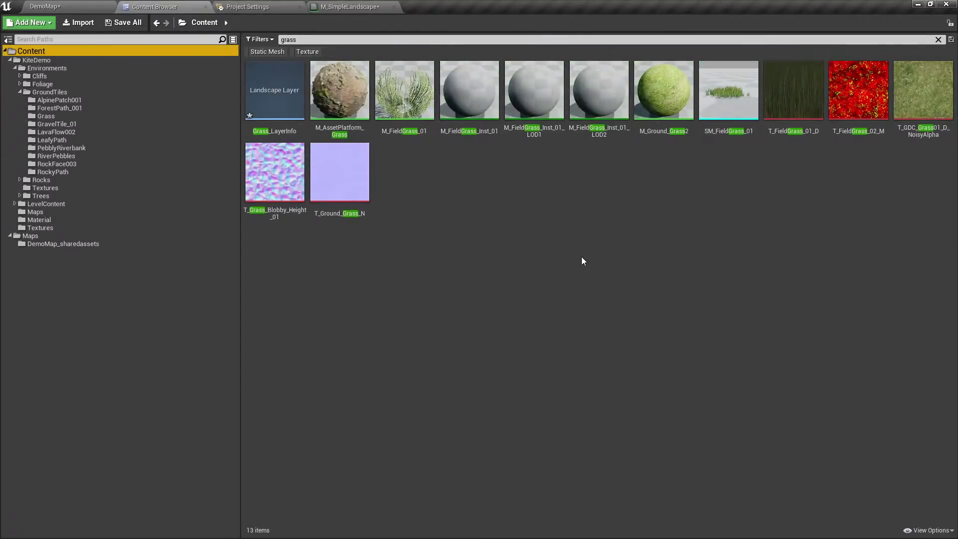
Bring the T_GDC_Grass01_D_NoisyAlpha and T_Ground_Grass_N textures into the M_SimpleLandscape graph as Texture Samples.
{"action": "left_click", "coordinate": [923, 92]}
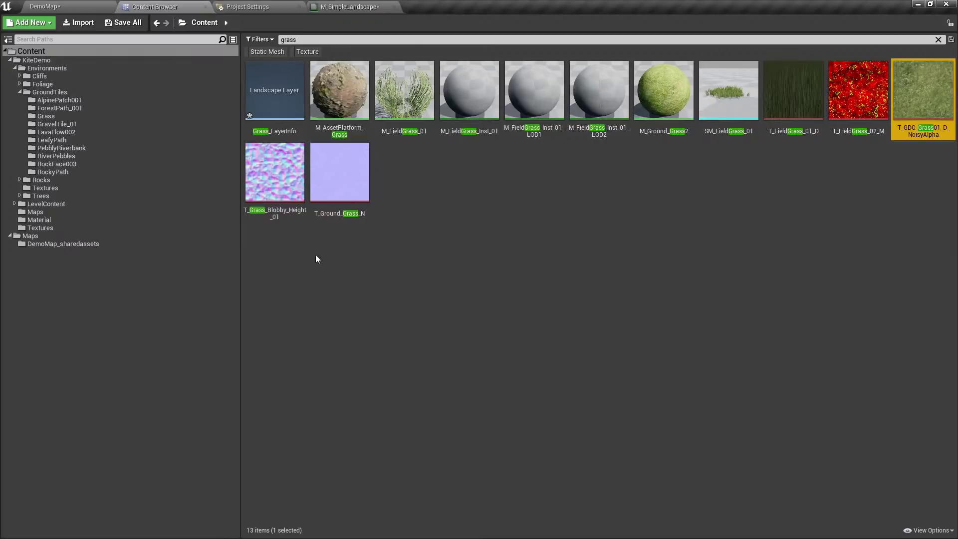
{"action": "left_click", "coordinate": [340, 179], "text": "ctrl"}
{"action": "left_click", "coordinate": [794, 191]}
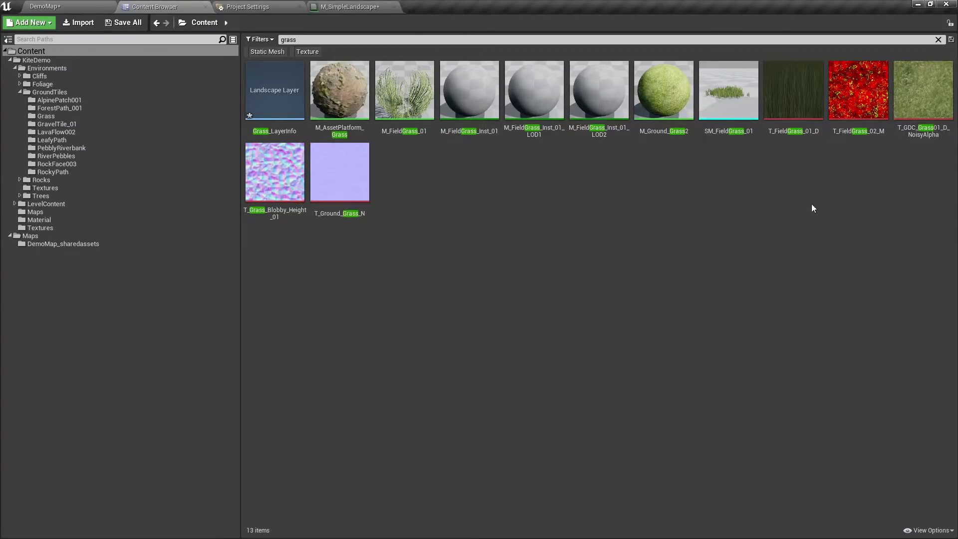
{"action": "left_click", "coordinate": [923, 93]}
{"action": "left_click", "coordinate": [331, 192], "text": "ctrl"}
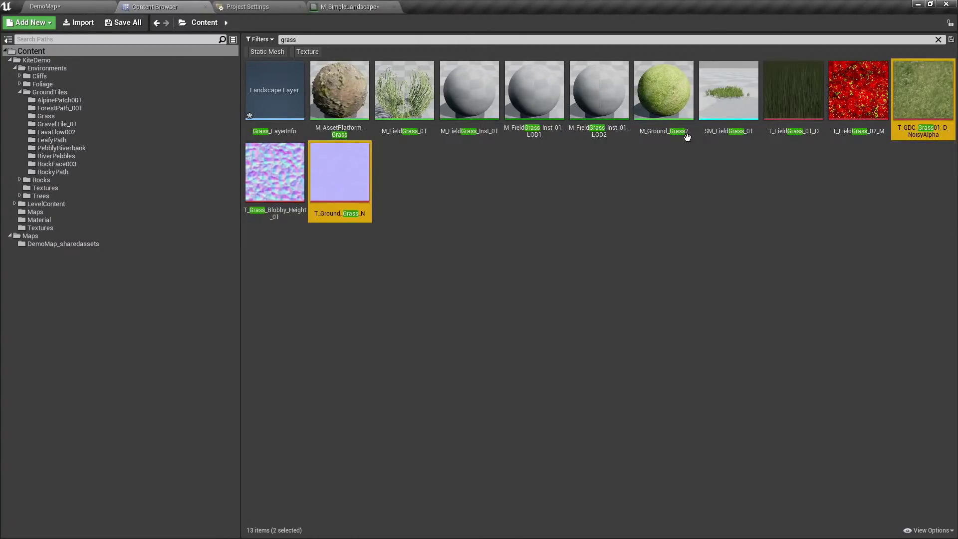
{"action": "left_click_drag", "start_coordinate": [923, 92], "coordinate": [510, 178]}
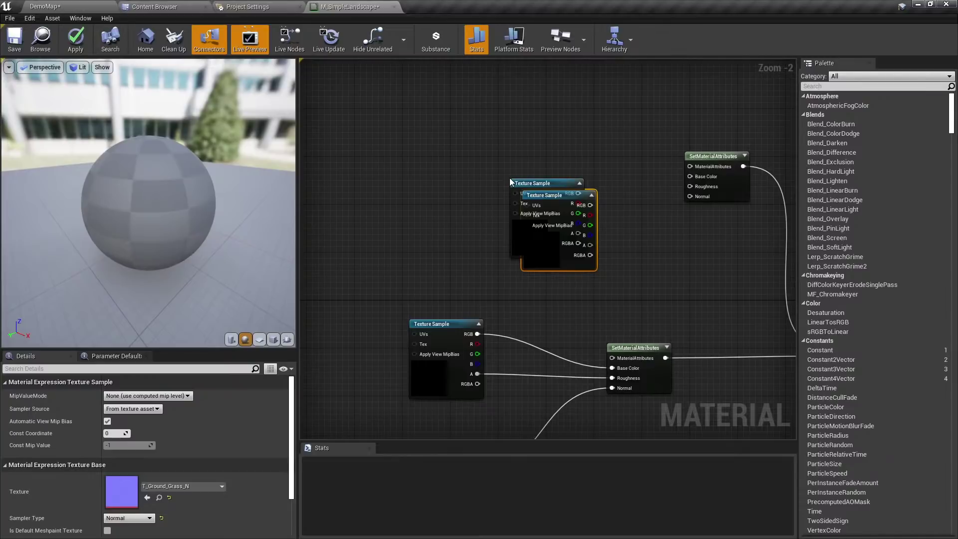
Separate the overlapping grass Texture Samples by moving the color sample above the normal map sample.
{"action": "left_click", "coordinate": [570, 115]}
{"action": "left_click", "coordinate": [552, 229]}
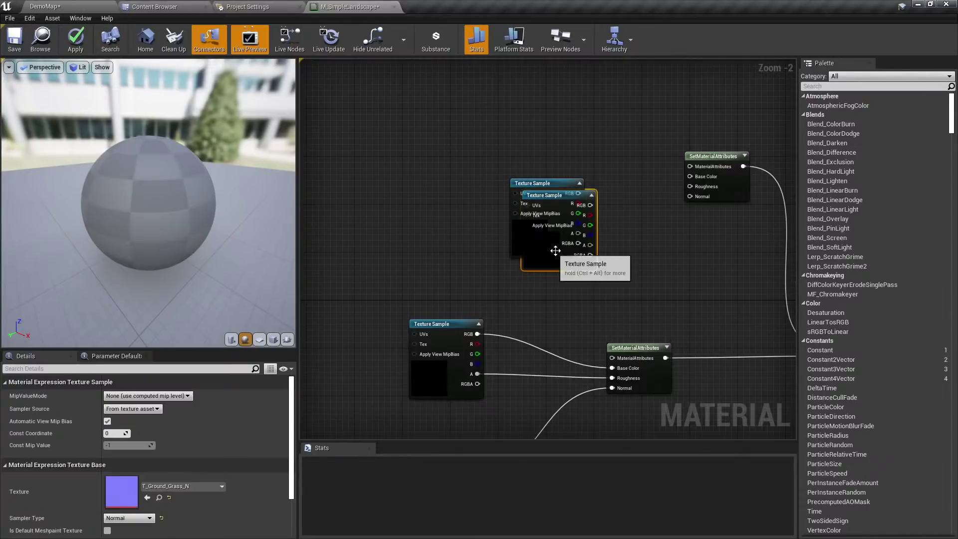
{"action": "left_click", "coordinate": [475, 227]}
{"action": "left_click_drag", "start_coordinate": [531, 215], "coordinate": [556, 133]}
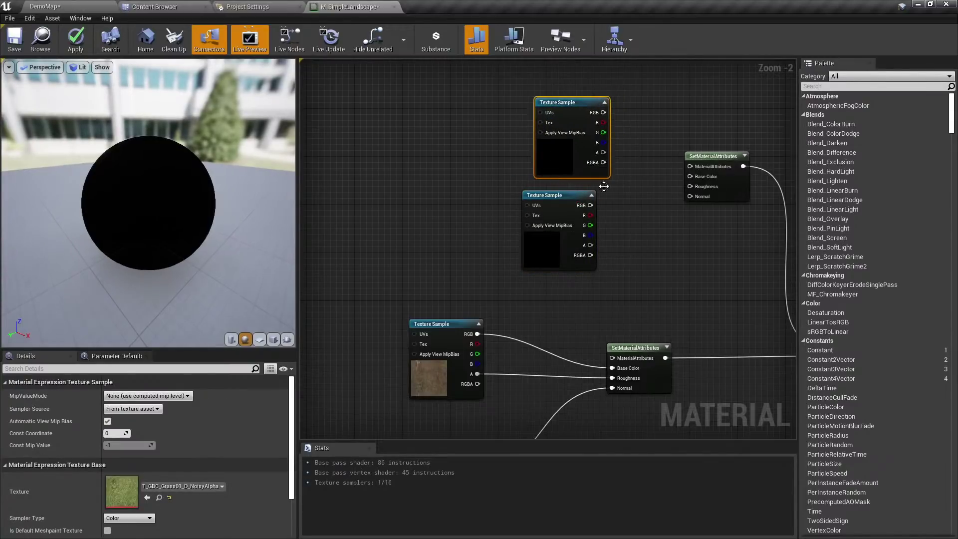
Connect the grass color RGB to Base Color and the grass normal map RGB to Normal on the grass SetMaterialAttributes node.
{"action": "left_click", "coordinate": [648, 208]}
{"action": "scroll", "coordinate": [648, 209], "scroll_direction": "up", "scroll_amount": 2}
{"action": "right_click_drag", "start_coordinate": [648, 208], "coordinate": [608, 233]}
{"action": "left_click_drag", "start_coordinate": [665, 190], "coordinate": [549, 106]}
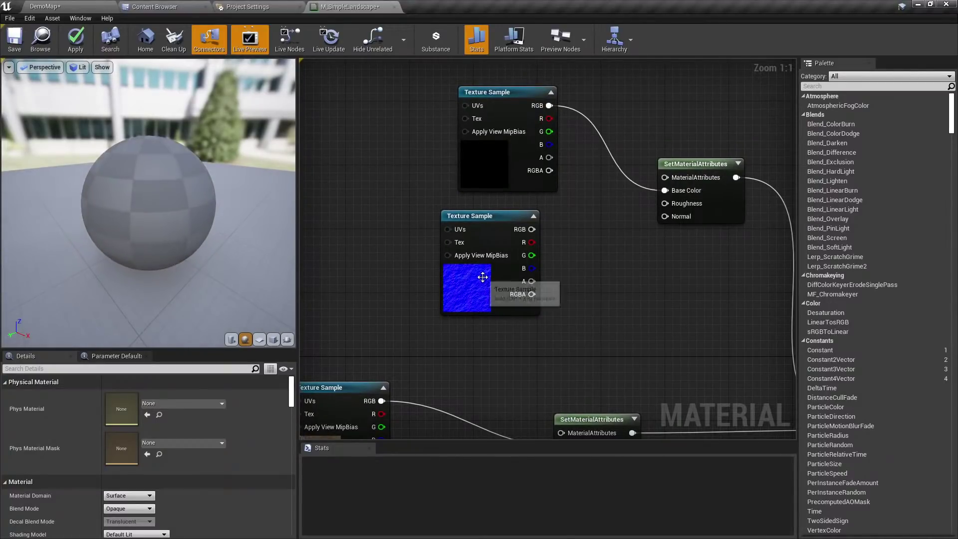
{"action": "left_click_drag", "start_coordinate": [483, 277], "coordinate": [484, 305]}
{"action": "left_click_drag", "start_coordinate": [533, 257], "coordinate": [664, 216]}
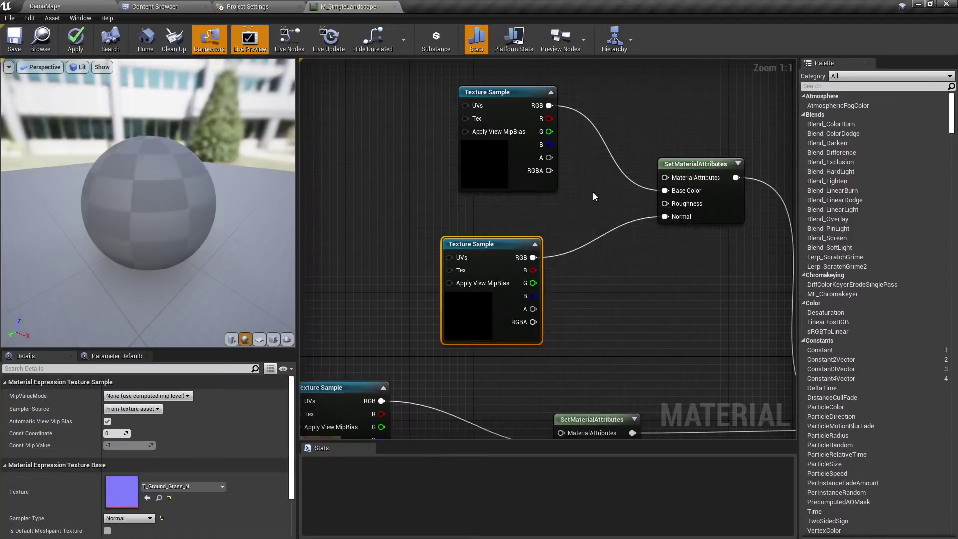
Move the grass color Texture Sample up, add a Constant node beneath it and connect it to the grass Roughness input.
{"action": "right_click_drag", "start_coordinate": [540, 195], "coordinate": [558, 230]}
{"action": "left_click_drag", "start_coordinate": [527, 188], "coordinate": [503, 124]}
{"action": "left_click", "coordinate": [502, 219]}
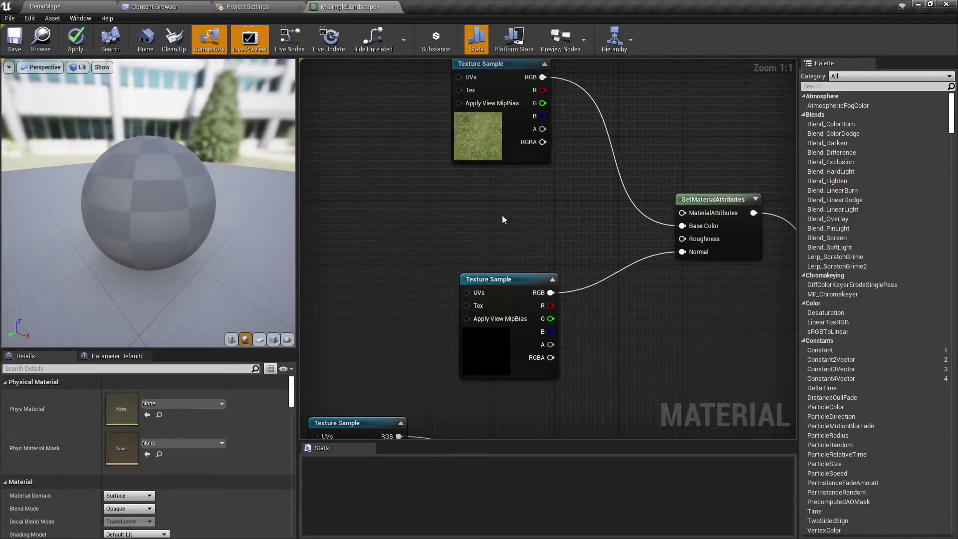
{"action": "left_click", "coordinate": [507, 205]}
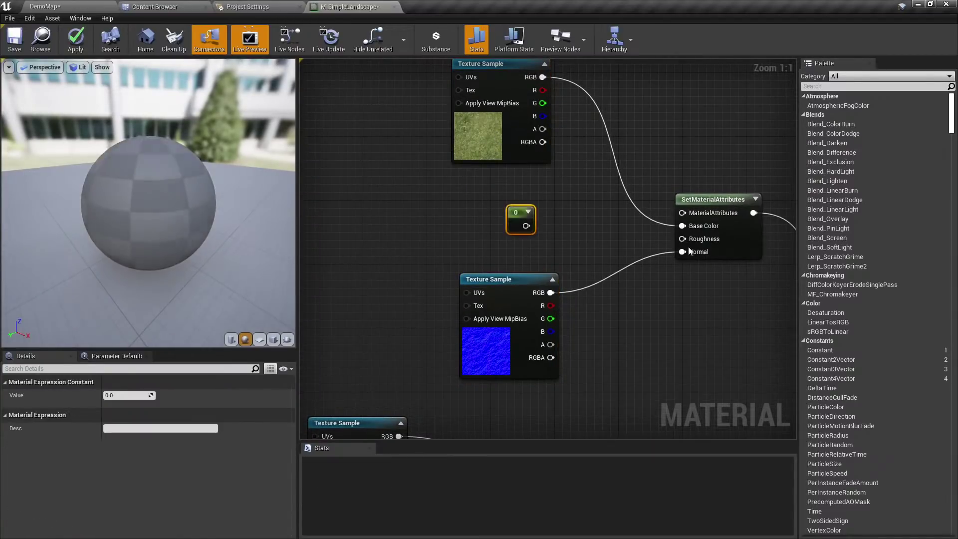
{"action": "left_click_drag", "start_coordinate": [682, 238], "coordinate": [526, 226]}
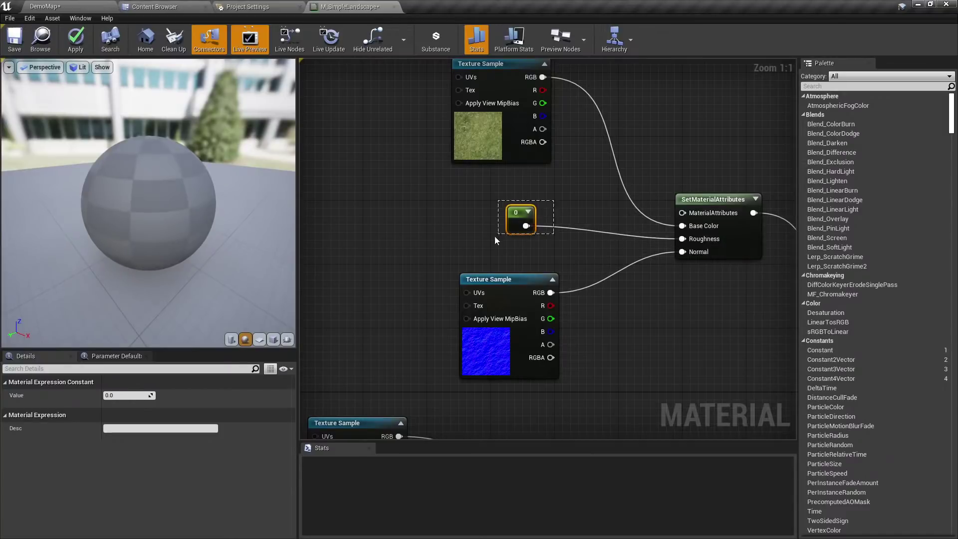
Set the grass roughness Constant to 0.8 and apply the material changes.
{"action": "left_click", "coordinate": [125, 395]}
{"action": "type", "text": "0.8"}
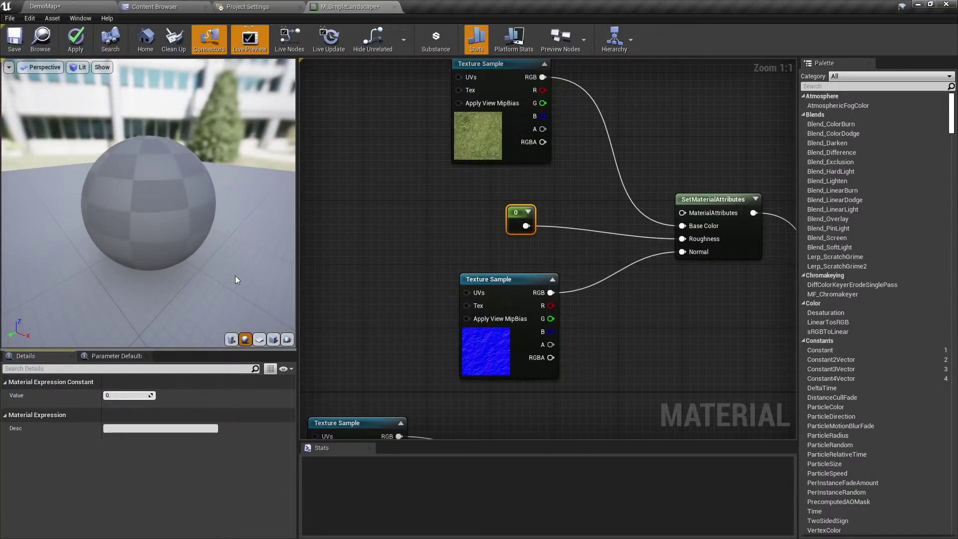
{"action": "key", "text": "Return"}
{"action": "left_click", "coordinate": [443, 203]}
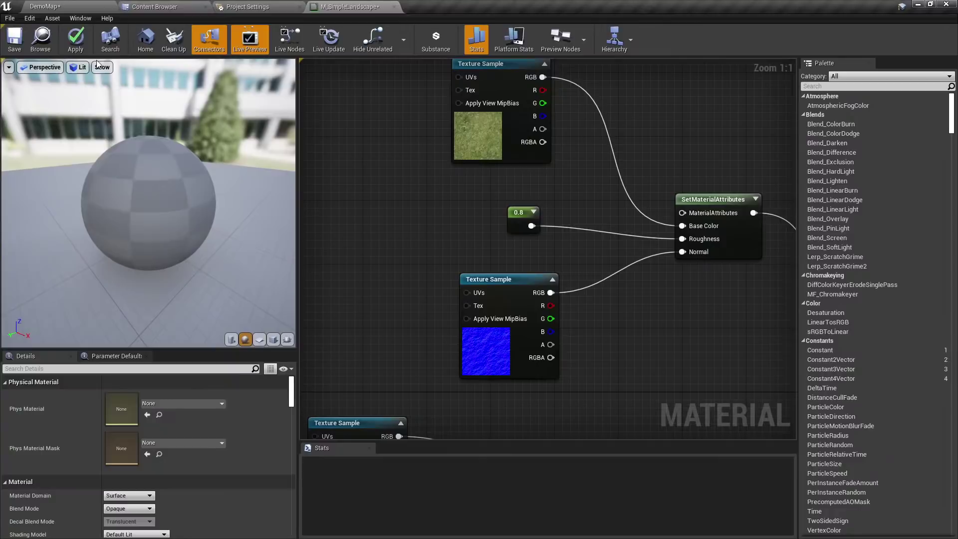
{"action": "left_click", "coordinate": [75, 44]}
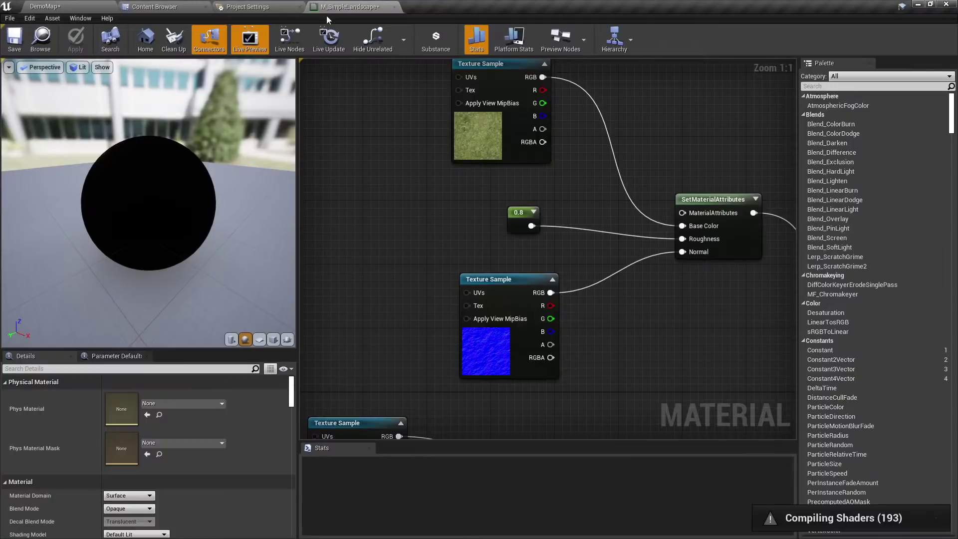
Examine the textured grass and dirt layers on the landscape in the DemoMap level.
{"action": "key", "text": "XF86AudioLowerVolume"}
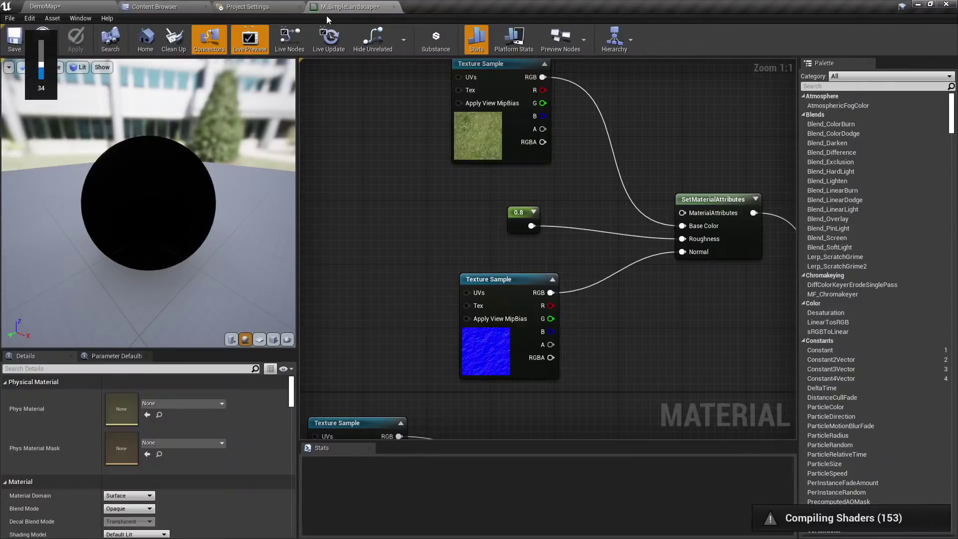
{"action": "left_click", "coordinate": [61, 6]}
{"action": "key", "text": "XF86AudioRaiseVolume"}
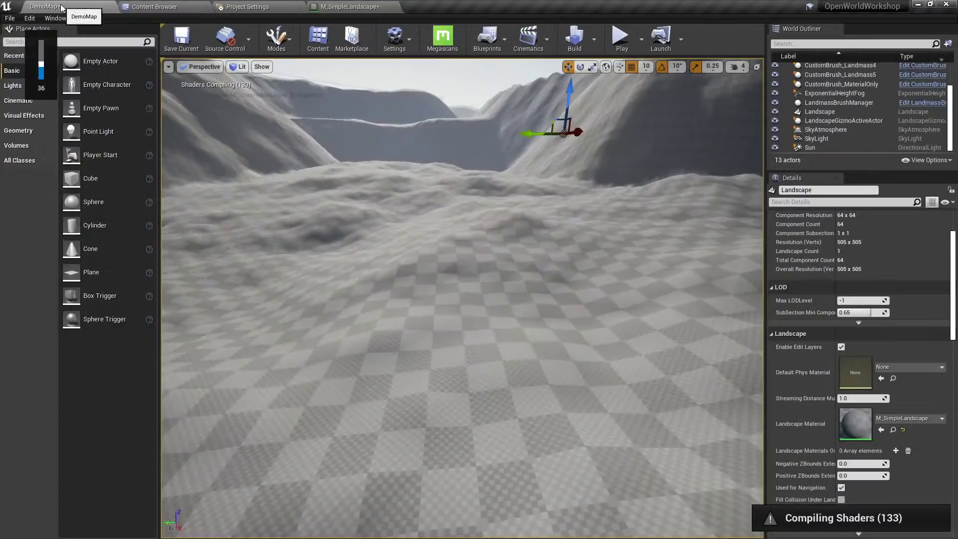
{"action": "mouse_move", "coordinate": [467, 172]}
{"action": "right_mouse_down"}
{"action": "mouse_move", "coordinate": [465, 202]}
{"action": "mouse_move", "coordinate": [471, 173]}
{"action": "right_mouse_up"}
{"action": "key", "text": "w"}
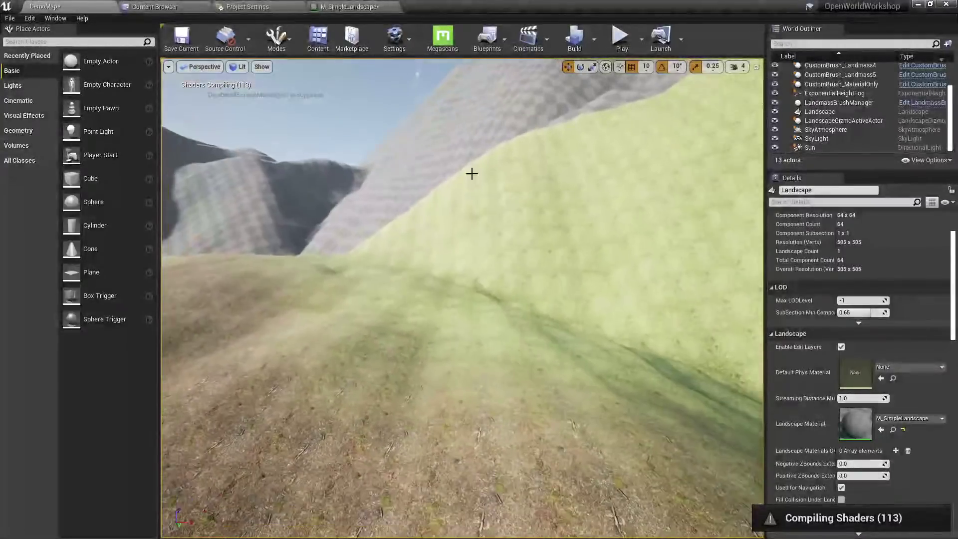
{"action": "right_click_drag", "start_coordinate": [571, 220], "coordinate": [528, 223]}
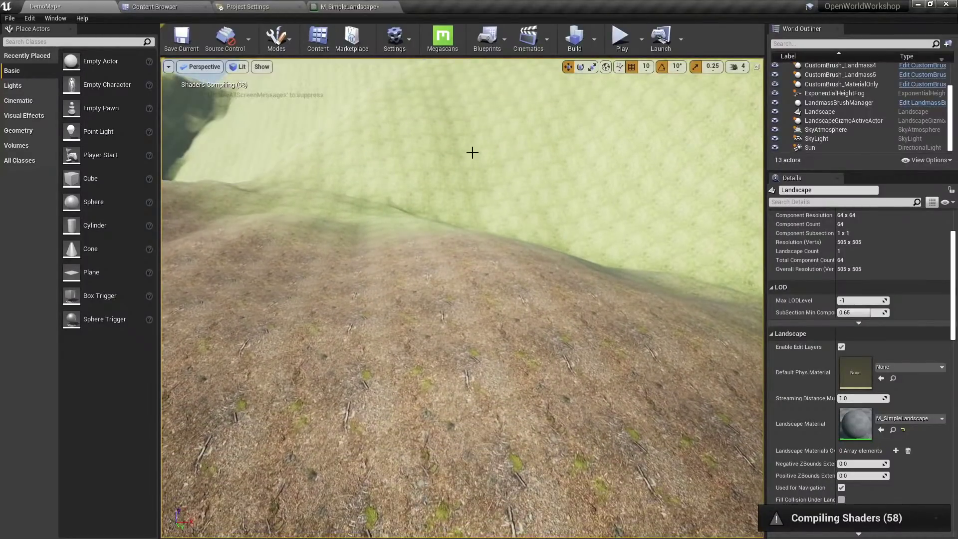
{"action": "right_click_drag", "start_coordinate": [442, 141], "coordinate": [443, 141]}
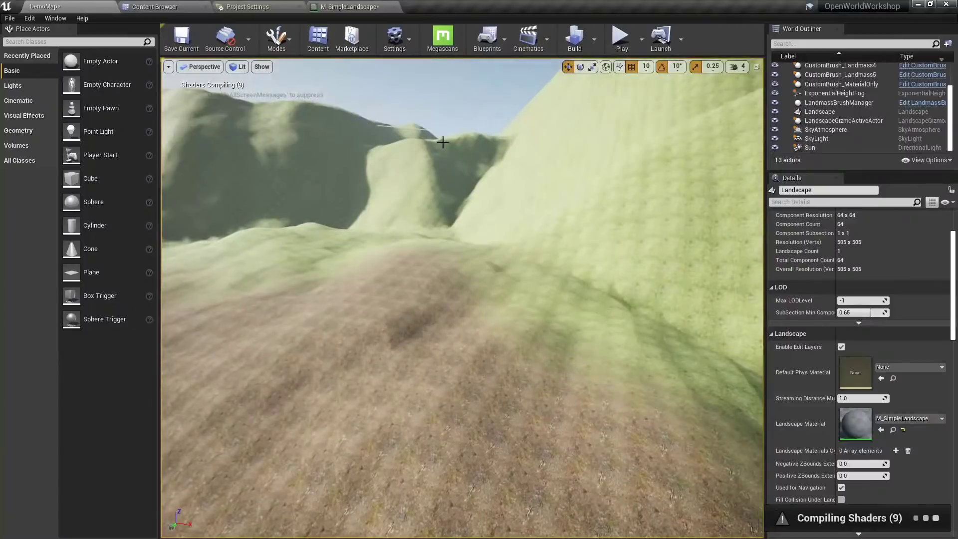
Return to the M_SimpleLandscape material and narrow its preview area to give the node graph more room.
{"action": "left_click", "coordinate": [344, 7]}
{"action": "right_click_drag", "start_coordinate": [431, 199], "coordinate": [485, 208]}
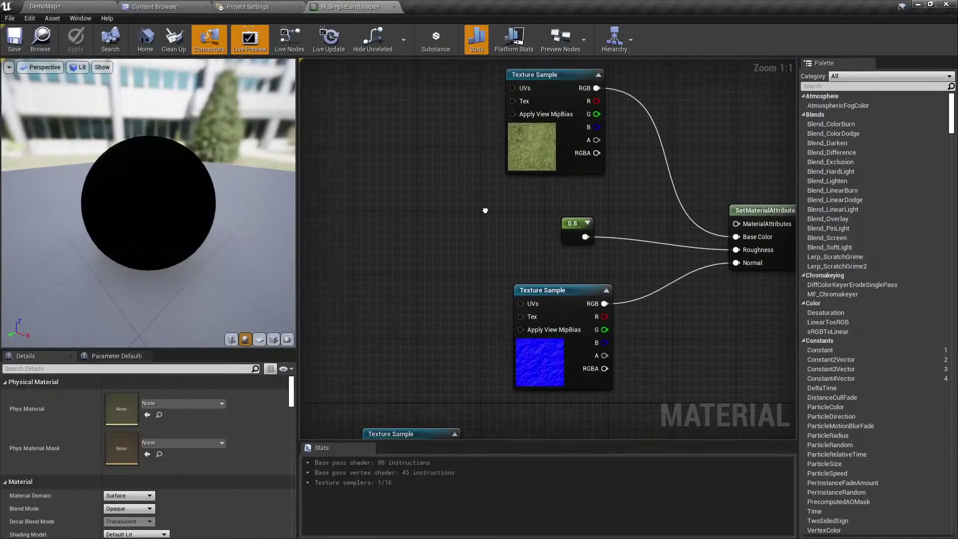
{"action": "scroll", "coordinate": [485, 207], "scroll_direction": "down", "scroll_amount": 1}
{"action": "right_click_drag", "start_coordinate": [391, 186], "coordinate": [306, 122]}
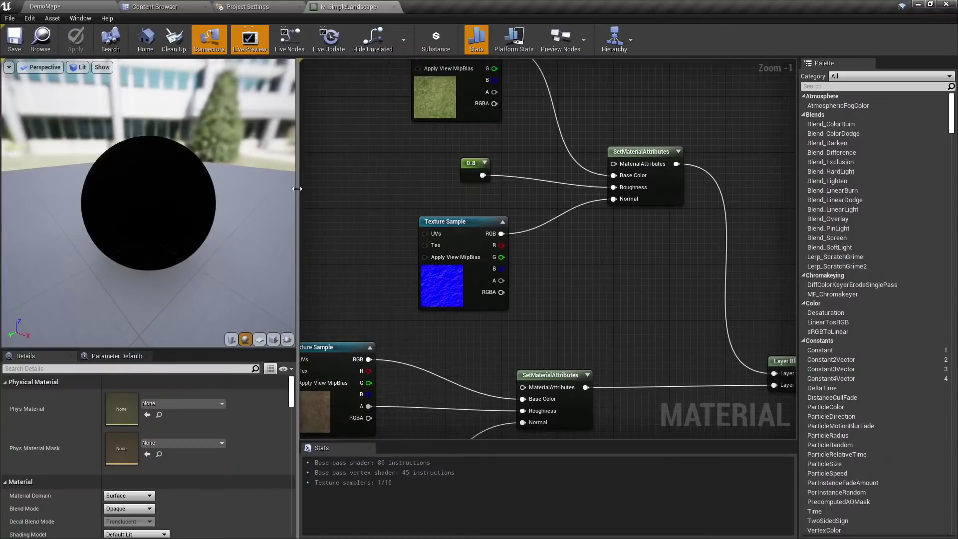
{"action": "left_click_drag", "start_coordinate": [298, 100], "coordinate": [222, 64]}
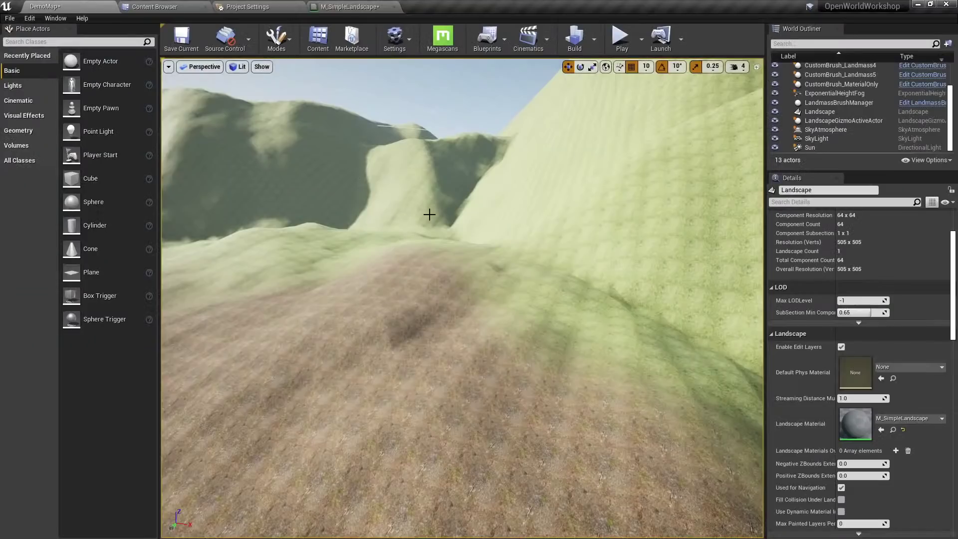
Inspect the texture tiling on the DemoMap landscape from a distance and close to the dirt surface.
{"action": "right_click_drag", "start_coordinate": [427, 213], "coordinate": [431, 216]}
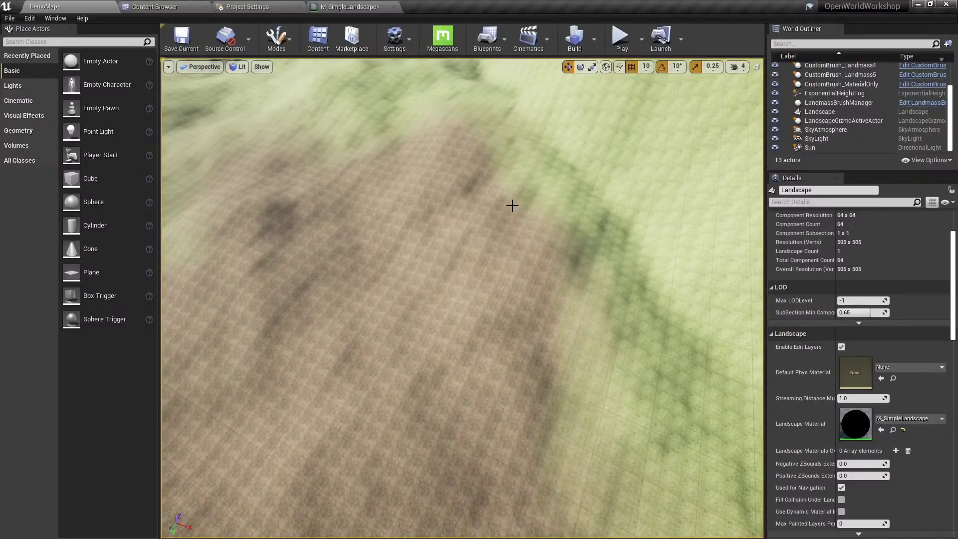
{"action": "right_click_drag", "start_coordinate": [489, 218], "coordinate": [444, 186]}
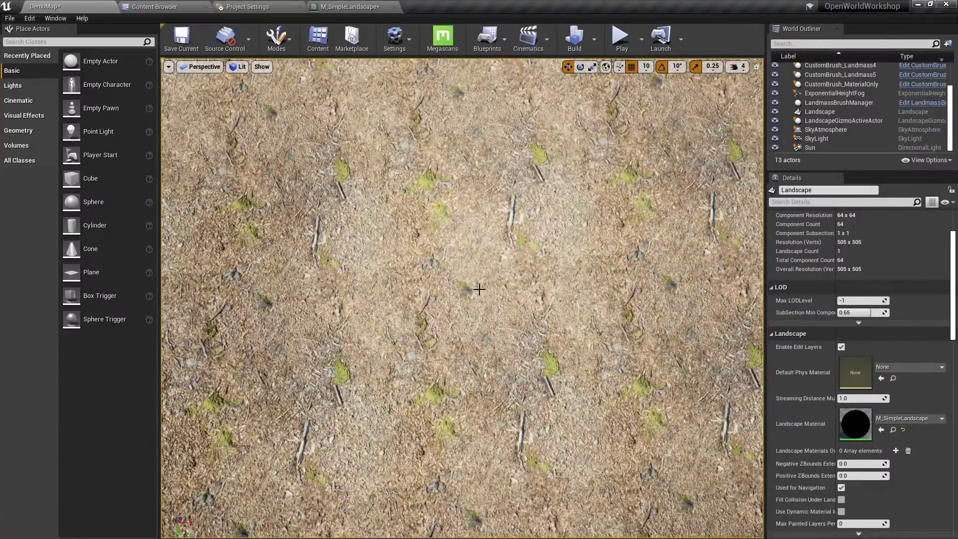
Add a LandscapeLayerCoords node in M_SimpleLandscape and connect it to the UVs of both dirt Texture Samples.
{"action": "left_click", "coordinate": [358, 4]}
{"action": "right_click_drag", "start_coordinate": [324, 238], "coordinate": [563, 133]}
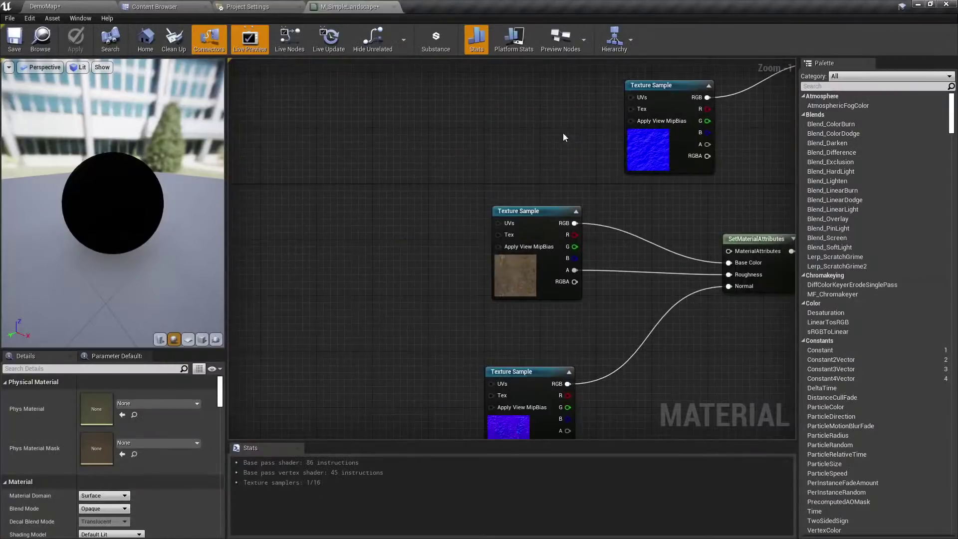
{"action": "scroll", "coordinate": [561, 133], "scroll_direction": "down", "scroll_amount": 2}
{"action": "right_click_drag", "start_coordinate": [486, 187], "coordinate": [436, 159]}
{"action": "left_click_drag", "start_coordinate": [457, 196], "coordinate": [359, 225]}
{"action": "type", "text": "lands"}
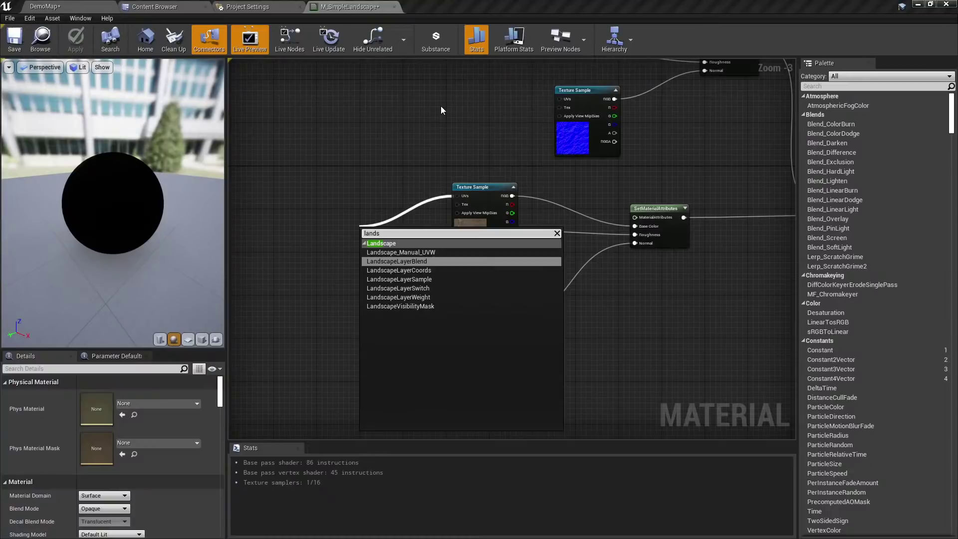
{"action": "key", "text": "Down"}
{"action": "key", "text": "Return"}
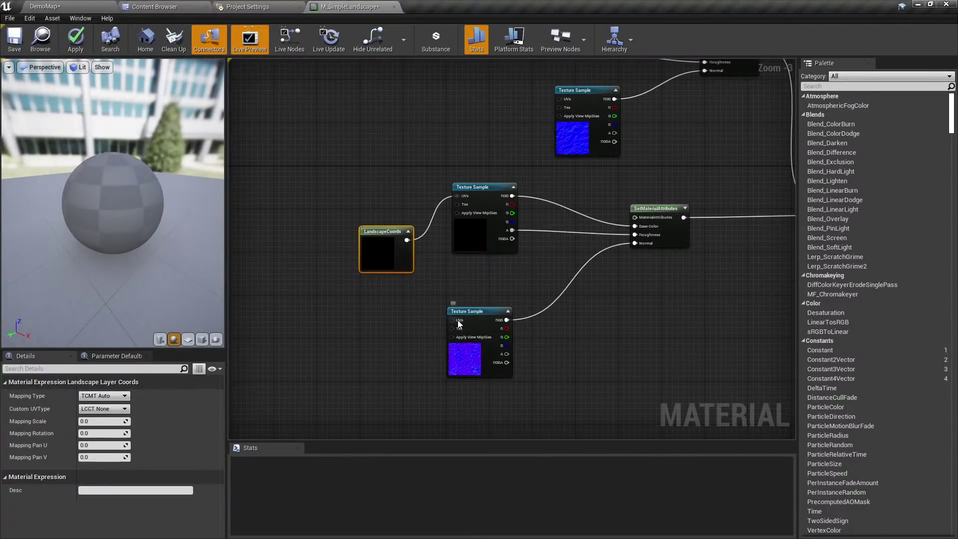
{"action": "left_click_drag", "start_coordinate": [458, 323], "coordinate": [358, 247]}
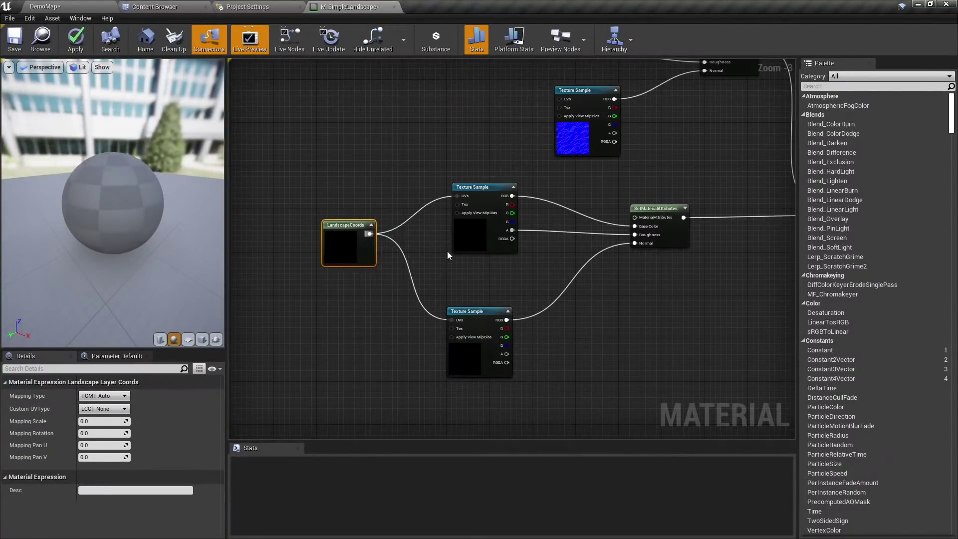
Place a second LandscapeCoords node beside the grass Texture Samples and connect it to the UVs of both.
{"action": "right_click_drag", "start_coordinate": [447, 255], "coordinate": [468, 376]}
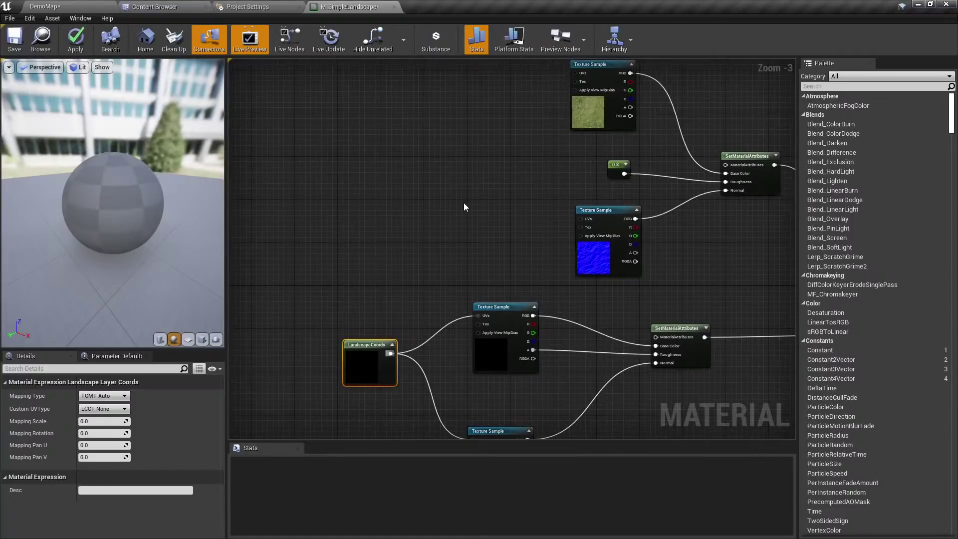
{"action": "left_click", "coordinate": [515, 127]}
{"action": "left_click_drag", "start_coordinate": [487, 151], "coordinate": [582, 221]}
{"action": "right_click_drag", "start_coordinate": [568, 199], "coordinate": [564, 177]}
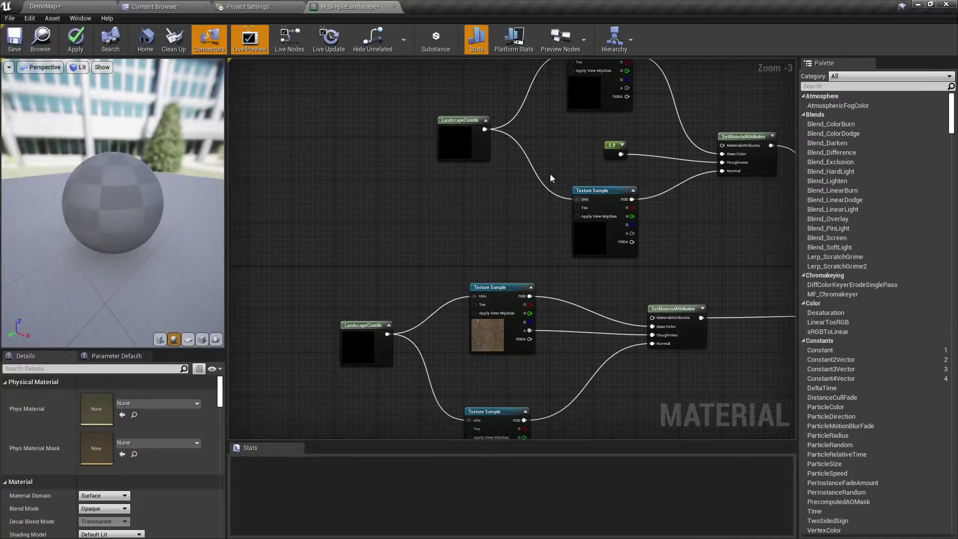
{"action": "left_click_drag", "start_coordinate": [465, 143], "coordinate": [433, 111]}
{"action": "left_click", "coordinate": [439, 172]}
Set the Mapping Scale on the dirt and grass LandscapeCoords nodes, entering 4 for the grass node.
{"action": "left_click", "coordinate": [347, 347]}
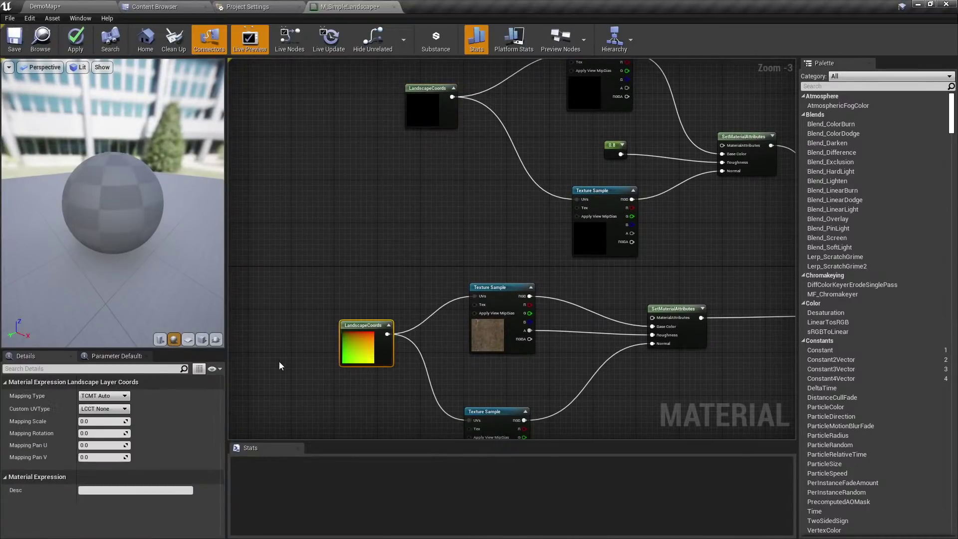
{"action": "left_click", "coordinate": [99, 422]}
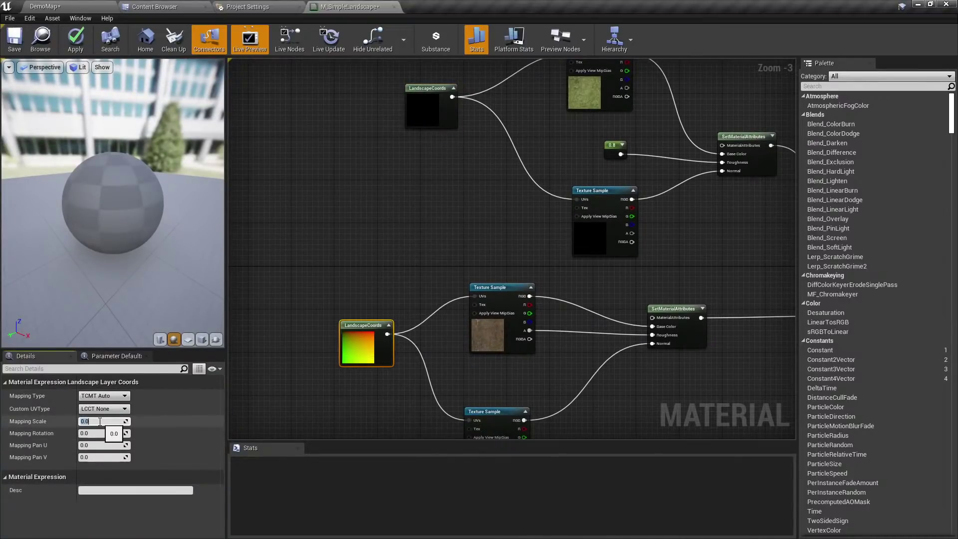
{"action": "left_click", "coordinate": [453, 123]}
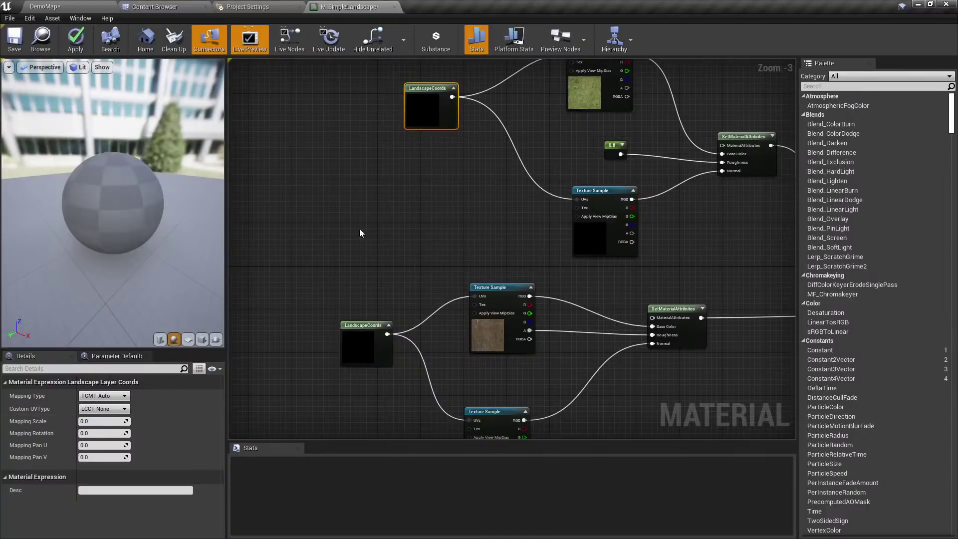
{"action": "left_click", "coordinate": [106, 421]}
{"action": "type", "text": "4"}
{"action": "key", "text": "Return"}
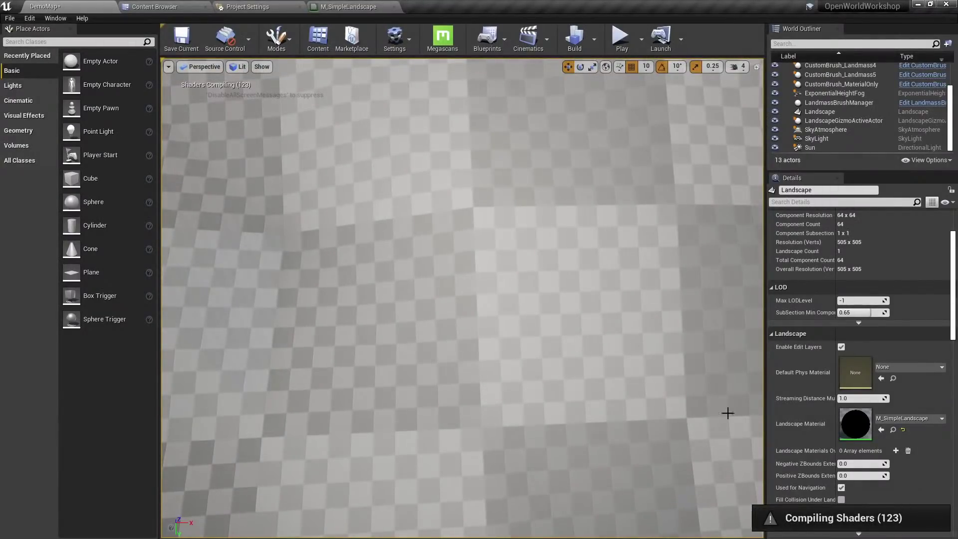
Switch the DemoMap level to Landscape painting and set the brush falloff to 0.15.
{"action": "right_click_drag", "start_coordinate": [564, 314], "coordinate": [568, 234]}
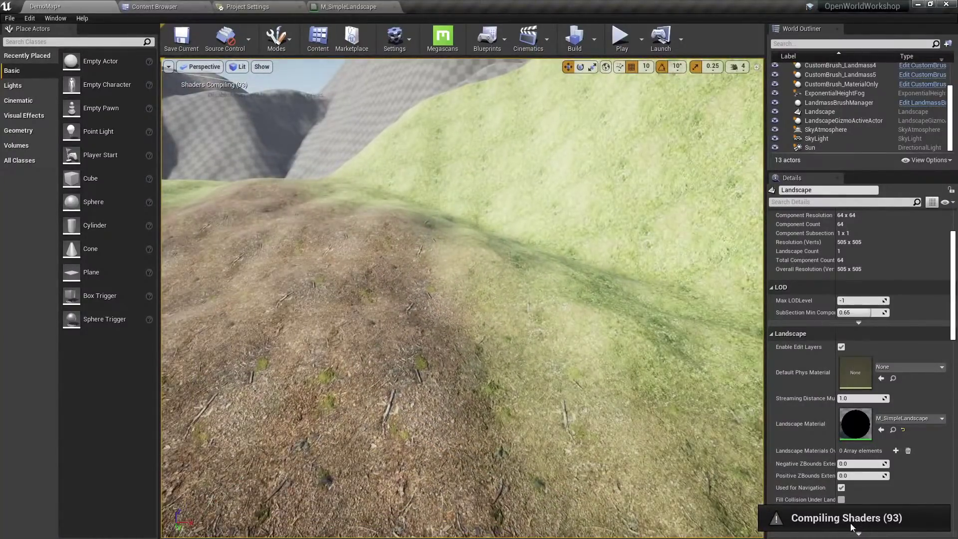
{"action": "mouse_move", "coordinate": [523, 350]}
{"action": "right_mouse_down"}
{"action": "mouse_move", "coordinate": [549, 349]}
{"action": "mouse_move", "coordinate": [529, 352]}
{"action": "mouse_move", "coordinate": [539, 369]}
{"action": "mouse_move", "coordinate": [529, 364]}
{"action": "mouse_move", "coordinate": [453, 240]}
{"action": "mouse_move", "coordinate": [471, 230]}
{"action": "mouse_move", "coordinate": [400, 214]}
{"action": "right_mouse_up"}
{"action": "key", "text": "shift+2"}
{"action": "right_click", "coordinate": [374, 214]}
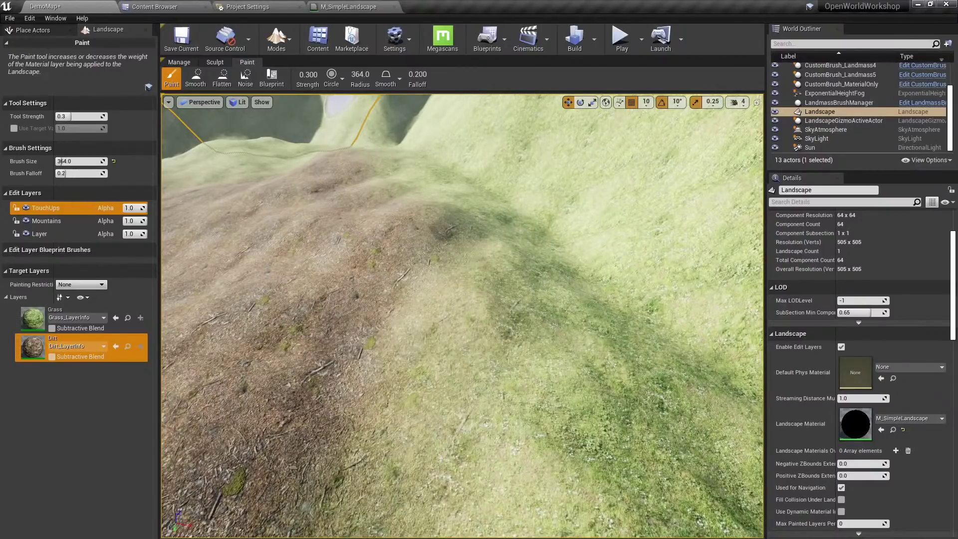
{"action": "left_click_drag", "start_coordinate": [418, 75], "coordinate": [414, 75]}
Paint several strokes of the Dirt layer along the boundary between the dirt and grass areas.
{"action": "mouse_move", "coordinate": [449, 363]}
{"action": "left_mouse_down"}
{"action": "mouse_move", "coordinate": [509, 380]}
{"action": "mouse_move", "coordinate": [461, 260]}
{"action": "mouse_move", "coordinate": [550, 324]}
{"action": "mouse_move", "coordinate": [511, 342]}
{"action": "left_mouse_up"}
{"action": "right_click_drag", "start_coordinate": [511, 342], "coordinate": [309, 299]}
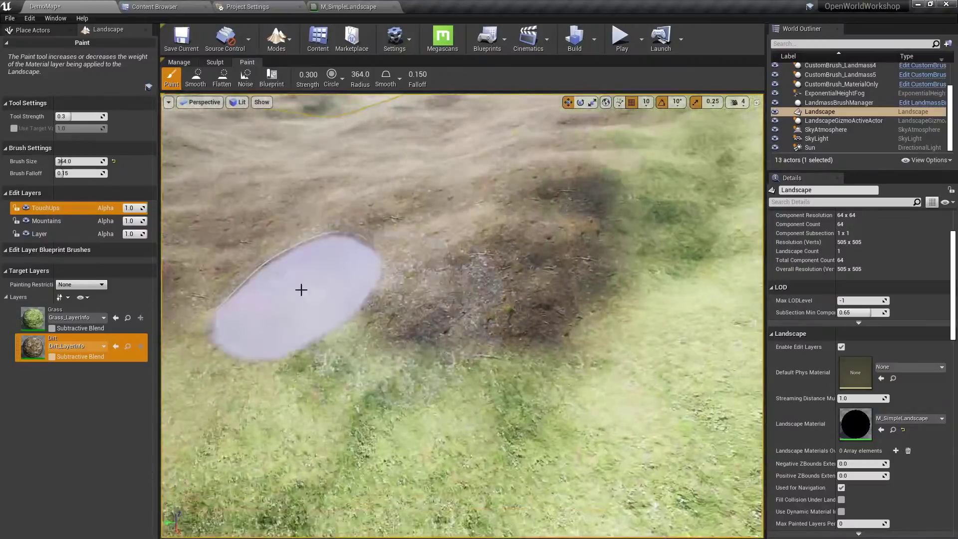
{"action": "mouse_move", "coordinate": [301, 289]}
{"action": "left_mouse_down"}
{"action": "mouse_move", "coordinate": [280, 354]}
{"action": "mouse_move", "coordinate": [387, 381]}
{"action": "mouse_move", "coordinate": [444, 369]}
{"action": "mouse_move", "coordinate": [459, 382]}
{"action": "left_mouse_up"}
{"action": "mouse_move", "coordinate": [459, 381]}
{"action": "right_mouse_down"}
{"action": "mouse_move", "coordinate": [359, 379]}
{"action": "mouse_move", "coordinate": [481, 313]}
{"action": "right_mouse_up"}
{"action": "mouse_move", "coordinate": [481, 312]}
{"action": "left_mouse_down"}
{"action": "mouse_move", "coordinate": [323, 255]}
{"action": "mouse_move", "coordinate": [319, 239]}
{"action": "mouse_move", "coordinate": [307, 287]}
{"action": "left_mouse_up"}
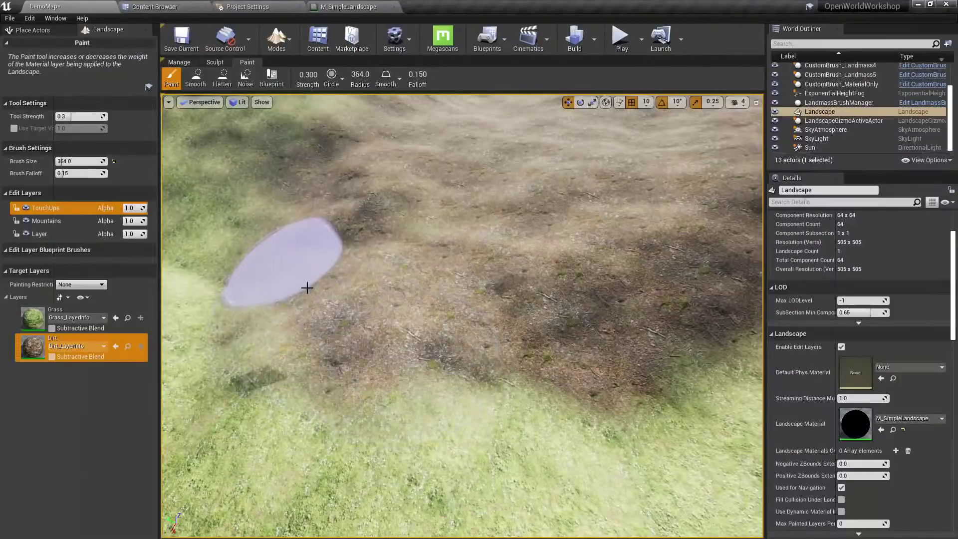
{"action": "mouse_move", "coordinate": [307, 288]}
{"action": "right_mouse_down"}
{"action": "mouse_move", "coordinate": [300, 224]}
{"action": "mouse_move", "coordinate": [389, 219]}
{"action": "mouse_move", "coordinate": [359, 227]}
{"action": "mouse_move", "coordinate": [372, 234]}
{"action": "mouse_move", "coordinate": [190, 387]}
{"action": "right_mouse_up"}
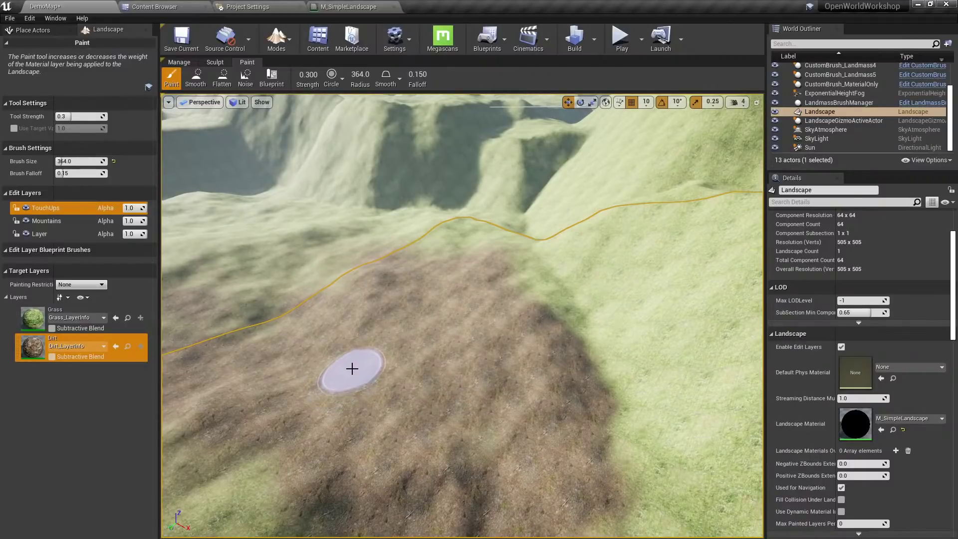
{"action": "right_click_drag", "start_coordinate": [342, 316], "coordinate": [263, 216]}
Fill the whole landscape with the Dirt layer.
{"action": "right_click", "coordinate": [31, 351]}
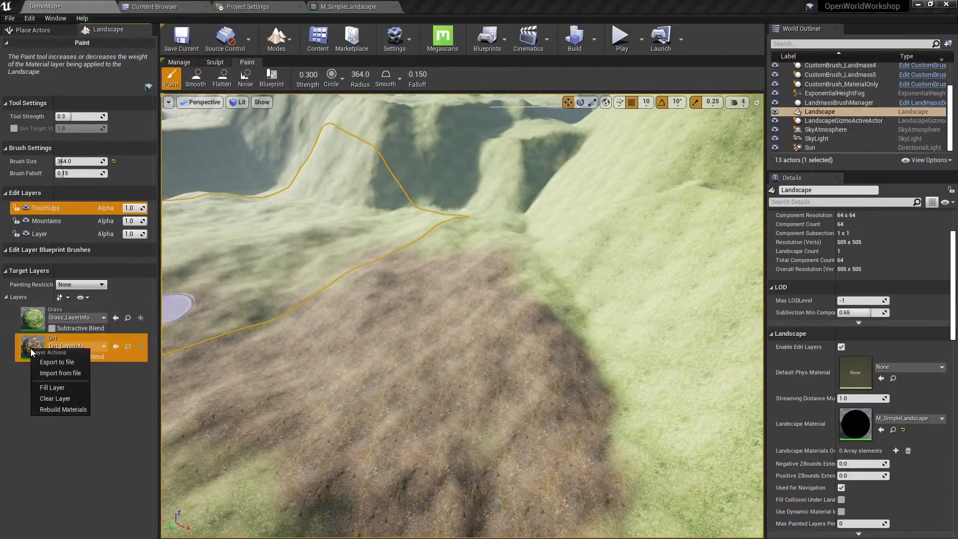
{"action": "left_click", "coordinate": [31, 349]}
{"action": "right_click", "coordinate": [31, 348]}
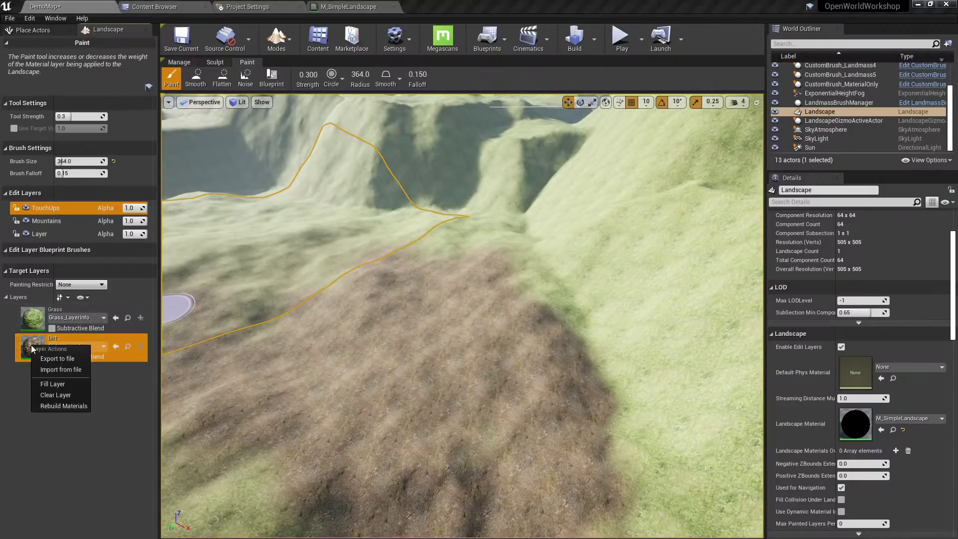
{"action": "left_click", "coordinate": [59, 384]}
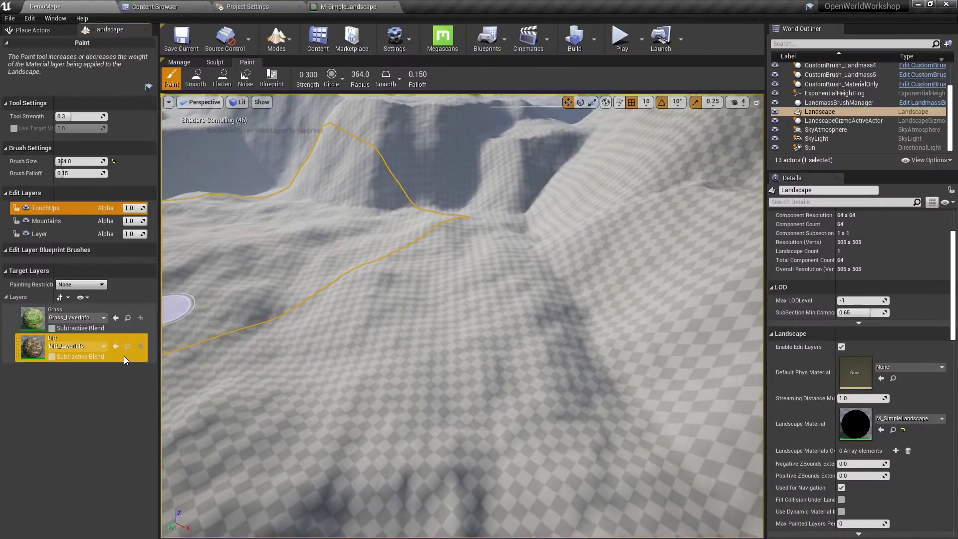
Select the Grass layer, enlarge the brush to 649, and paint a grass patch on the dirt slope.
{"action": "left_click", "coordinate": [40, 324]}
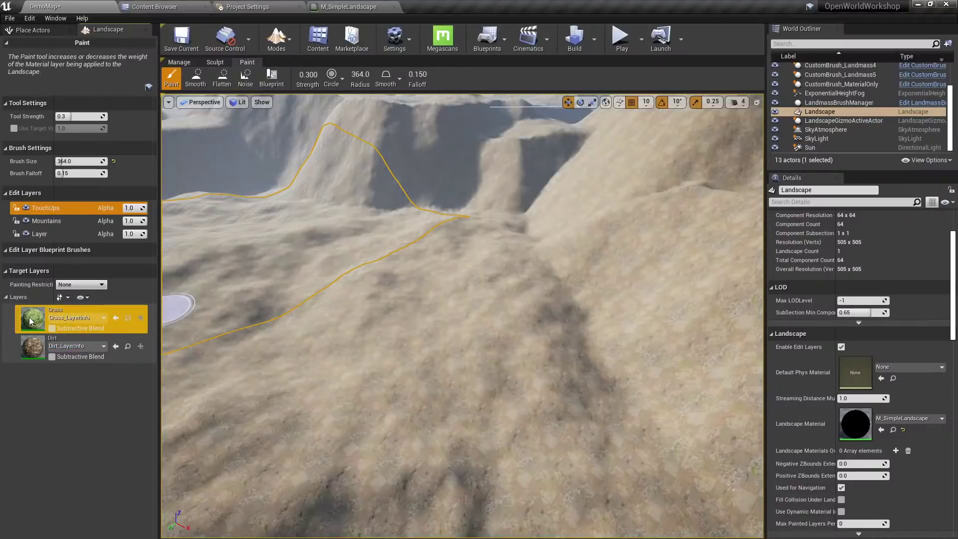
{"action": "key", "text": "bracketright"}
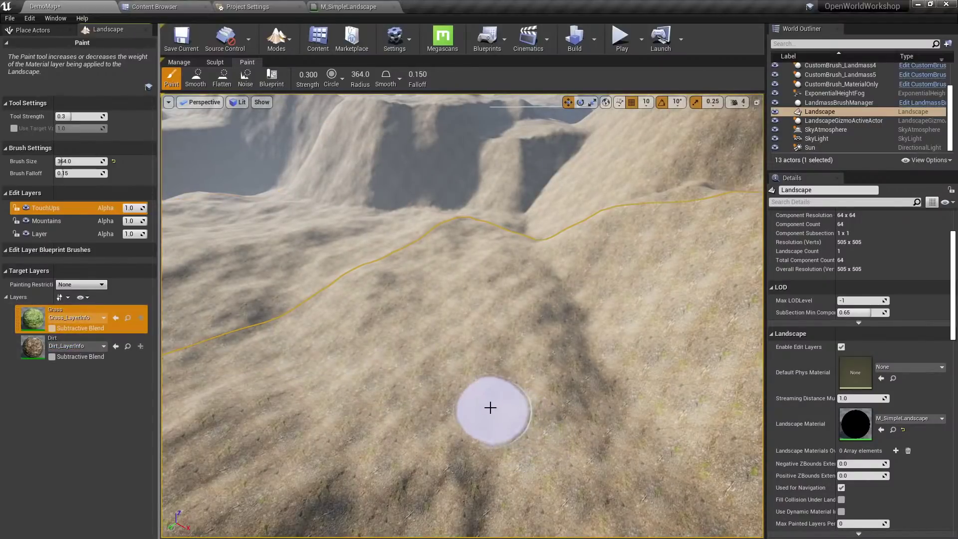
{"action": "scroll", "coordinate": [490, 402], "scroll_direction": "up", "scroll_amount": 2}
{"action": "left_click_drag", "start_coordinate": [496, 387], "coordinate": [500, 406]}
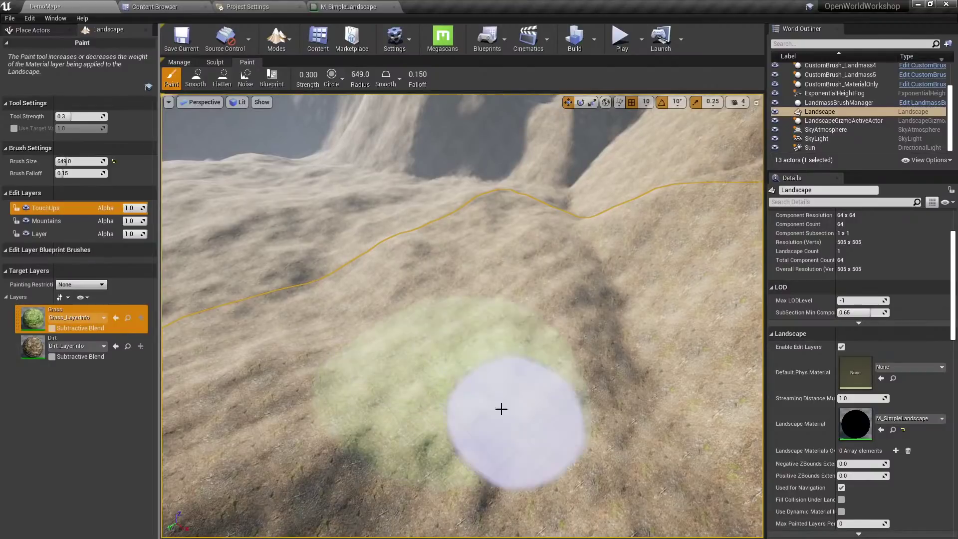
Paint the Grass layer around the existing grass patch and across the neighbouring valley floor.
{"action": "mouse_move", "coordinate": [501, 406]}
{"action": "right_mouse_down"}
{"action": "mouse_move", "coordinate": [546, 349]}
{"action": "mouse_move", "coordinate": [479, 349]}
{"action": "mouse_move", "coordinate": [488, 367]}
{"action": "right_mouse_up"}
{"action": "key", "text": "bracketright"}
{"action": "key", "text": "bracketright"}
{"action": "key", "text": "bracketright"}
{"action": "key", "text": "bracketright"}
{"action": "key", "text": "bracketright"}
{"action": "key", "text": "bracketright"}
{"action": "key", "text": "bracketright"}
{"action": "key", "text": "bracketright"}
{"action": "key", "text": "bracketright"}
{"action": "key", "text": "bracketright"}
{"action": "key", "text": "bracketright"}
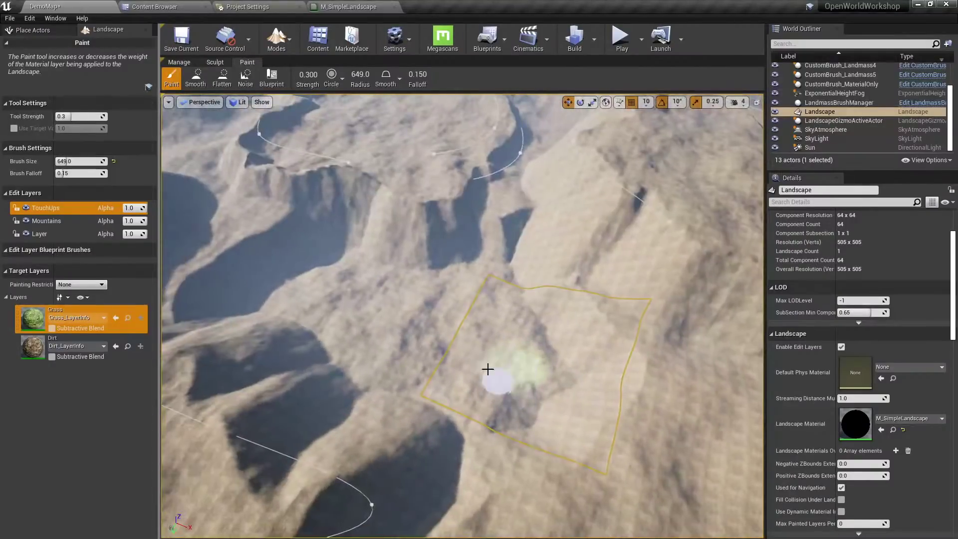
{"action": "mouse_move", "coordinate": [541, 389]}
{"action": "left_mouse_down"}
{"action": "mouse_move", "coordinate": [532, 419]}
{"action": "mouse_move", "coordinate": [468, 406]}
{"action": "left_mouse_up"}
{"action": "mouse_move", "coordinate": [383, 296]}
{"action": "left_mouse_down"}
{"action": "mouse_move", "coordinate": [342, 273]}
{"action": "mouse_move", "coordinate": [419, 380]}
{"action": "mouse_move", "coordinate": [387, 319]}
{"action": "mouse_move", "coordinate": [419, 327]}
{"action": "mouse_move", "coordinate": [455, 277]}
{"action": "mouse_move", "coordinate": [336, 262]}
{"action": "left_mouse_up"}
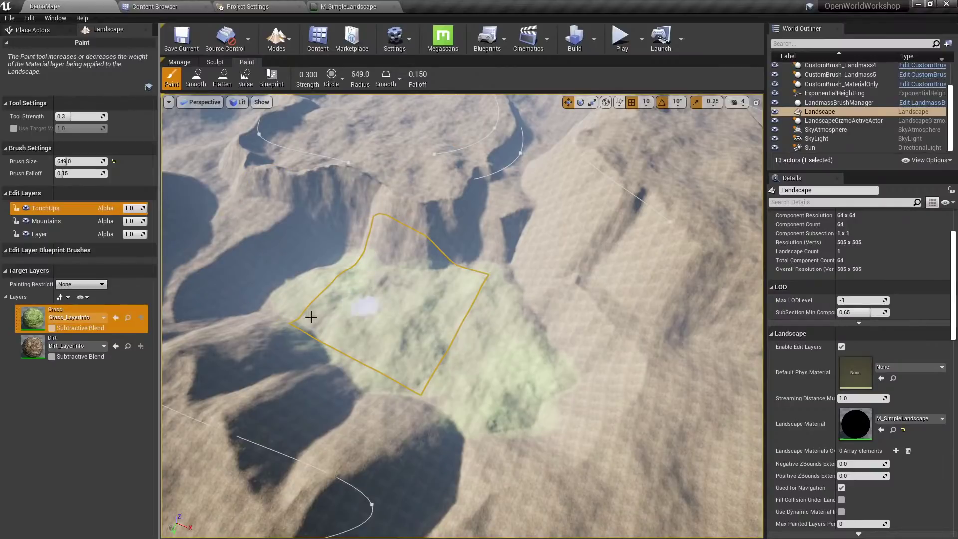
Extend the Grass layer over the slopes beyond the valley, enlarging the brush to 1405.
{"action": "mouse_move", "coordinate": [420, 290]}
{"action": "right_mouse_down"}
{"action": "mouse_move", "coordinate": [503, 280]}
{"action": "mouse_move", "coordinate": [484, 299]}
{"action": "mouse_move", "coordinate": [509, 292]}
{"action": "mouse_move", "coordinate": [466, 317]}
{"action": "right_mouse_up"}
{"action": "mouse_move", "coordinate": [379, 290]}
{"action": "left_mouse_down"}
{"action": "mouse_move", "coordinate": [349, 280]}
{"action": "mouse_move", "coordinate": [399, 300]}
{"action": "left_mouse_up"}
{"action": "mouse_move", "coordinate": [474, 308]}
{"action": "left_mouse_down"}
{"action": "mouse_move", "coordinate": [548, 289]}
{"action": "mouse_move", "coordinate": [573, 314]}
{"action": "left_mouse_up"}
{"action": "right_click_drag", "start_coordinate": [573, 314], "coordinate": [460, 256]}
{"action": "mouse_move", "coordinate": [460, 256]}
{"action": "left_mouse_down"}
{"action": "mouse_move", "coordinate": [441, 265]}
{"action": "mouse_move", "coordinate": [344, 389]}
{"action": "mouse_move", "coordinate": [472, 279]}
{"action": "mouse_move", "coordinate": [605, 252]}
{"action": "mouse_move", "coordinate": [519, 390]}
{"action": "mouse_move", "coordinate": [712, 231]}
{"action": "left_mouse_up"}
{"action": "right_click_drag", "start_coordinate": [712, 231], "coordinate": [489, 300]}
{"action": "key", "text": "bracketright"}
{"action": "key", "text": "bracketright"}
{"action": "mouse_move", "coordinate": [489, 300]}
{"action": "left_mouse_down"}
{"action": "mouse_move", "coordinate": [380, 316]}
{"action": "mouse_move", "coordinate": [325, 280]}
{"action": "mouse_move", "coordinate": [604, 399]}
{"action": "left_mouse_up"}
Reduce the brush size to 1114 and paint Grass over the bare dirt between the patches on the slope.
{"action": "right_click_drag", "start_coordinate": [605, 399], "coordinate": [428, 257]}
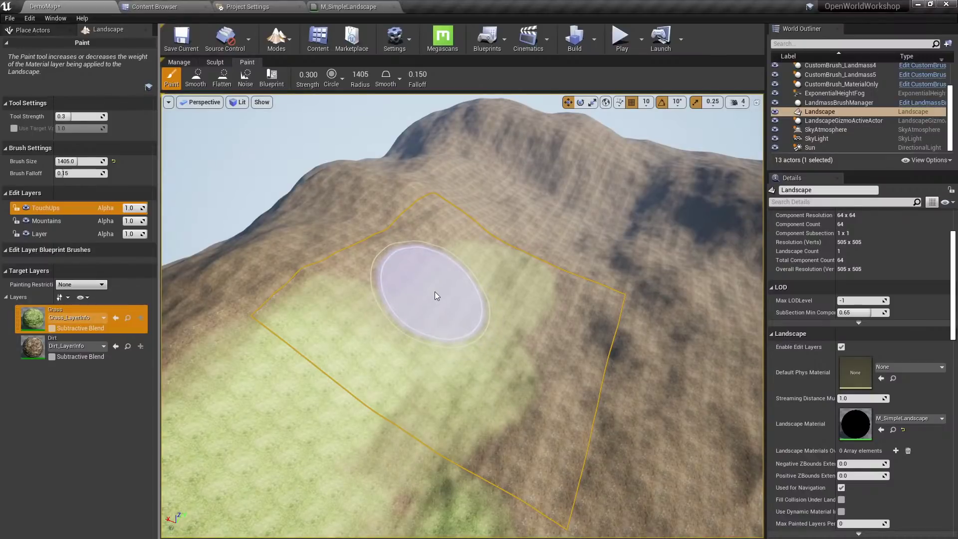
{"action": "key", "text": "bracketleft"}
{"action": "key", "text": "bracketleft"}
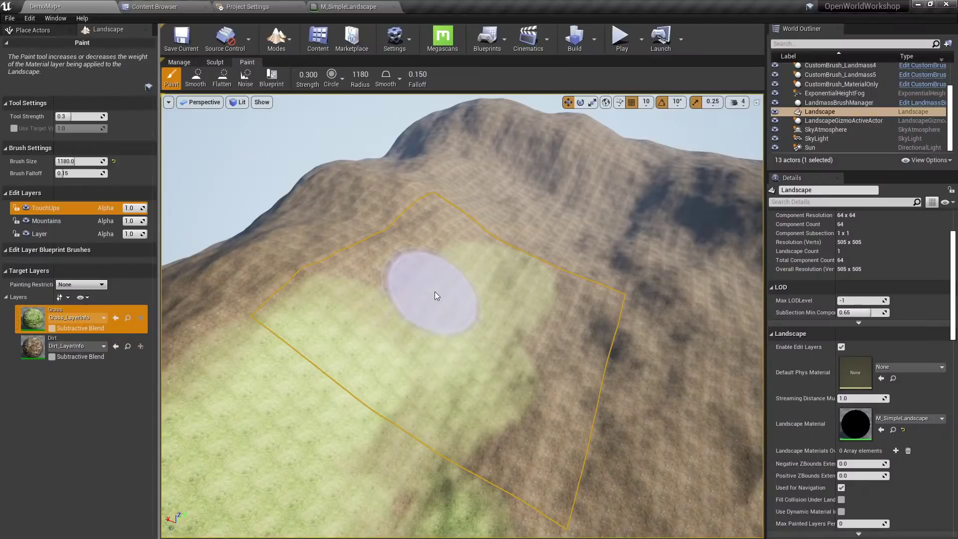
{"action": "right_click_drag", "start_coordinate": [513, 286], "coordinate": [507, 299]}
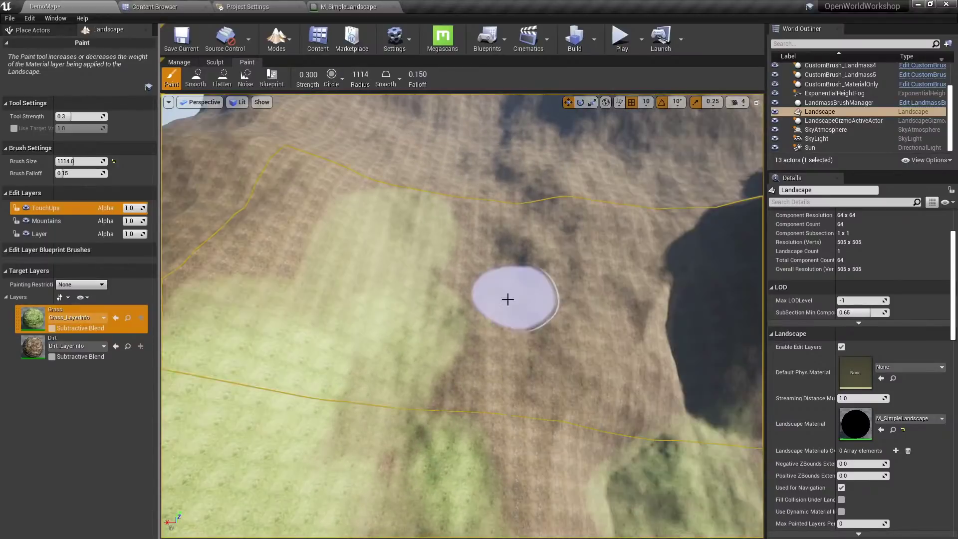
{"action": "mouse_move", "coordinate": [506, 299]}
{"action": "left_mouse_down"}
{"action": "mouse_move", "coordinate": [533, 280]}
{"action": "mouse_move", "coordinate": [384, 203]}
{"action": "mouse_move", "coordinate": [409, 194]}
{"action": "mouse_move", "coordinate": [656, 363]}
{"action": "left_mouse_up"}
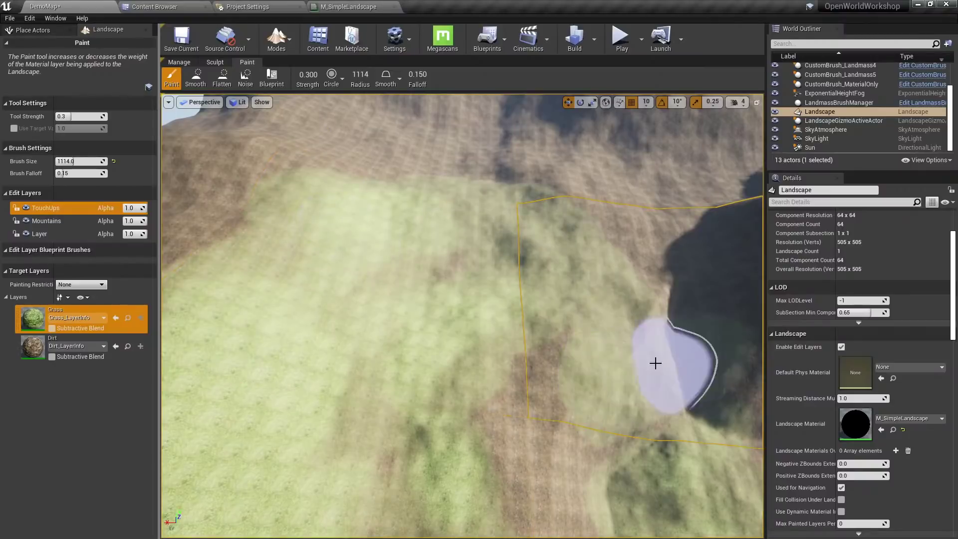
Paint a Grass stroke along the foot of the bare hill above the grassy slope.
{"action": "right_click_drag", "start_coordinate": [433, 312], "coordinate": [480, 278]}
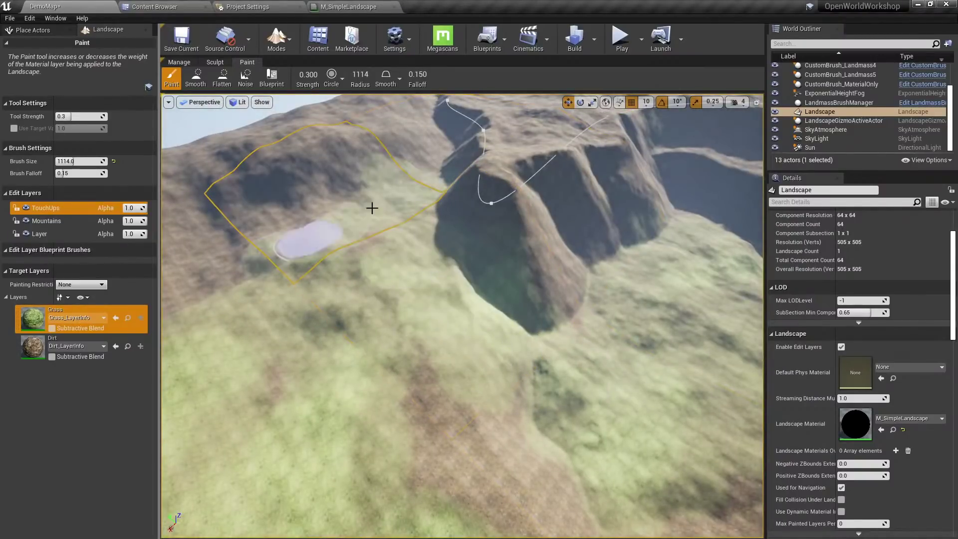
{"action": "right_click_drag", "start_coordinate": [289, 239], "coordinate": [403, 244]}
{"action": "mouse_move", "coordinate": [403, 245]}
{"action": "left_mouse_down"}
{"action": "mouse_move", "coordinate": [301, 229]}
{"action": "mouse_move", "coordinate": [300, 246]}
{"action": "left_mouse_up"}
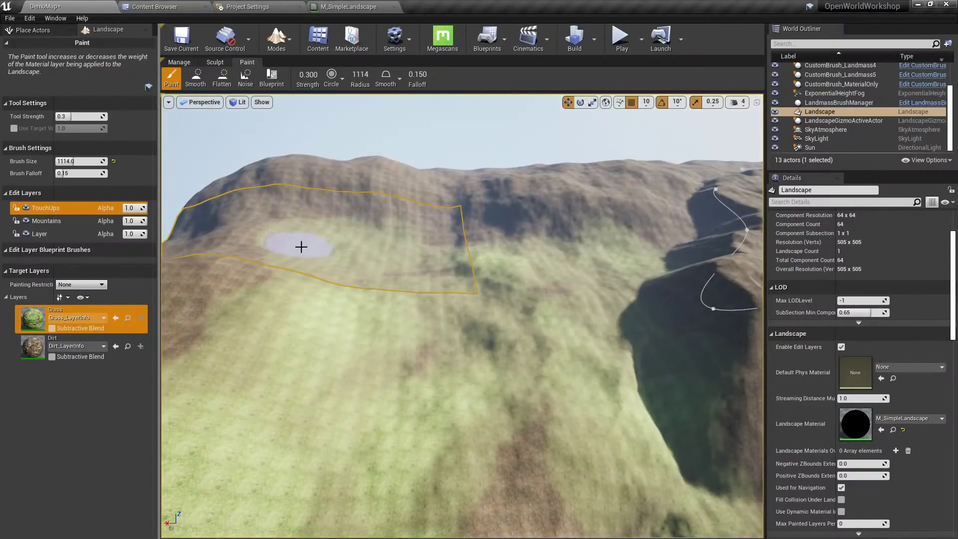
Paint more Grass across the valley floor between the cliffs and set the tool strength to 0.58.
{"action": "mouse_move", "coordinate": [439, 261]}
{"action": "right_mouse_down"}
{"action": "mouse_move", "coordinate": [538, 264]}
{"action": "mouse_move", "coordinate": [449, 279]}
{"action": "mouse_move", "coordinate": [466, 270]}
{"action": "mouse_move", "coordinate": [368, 309]}
{"action": "right_mouse_up"}
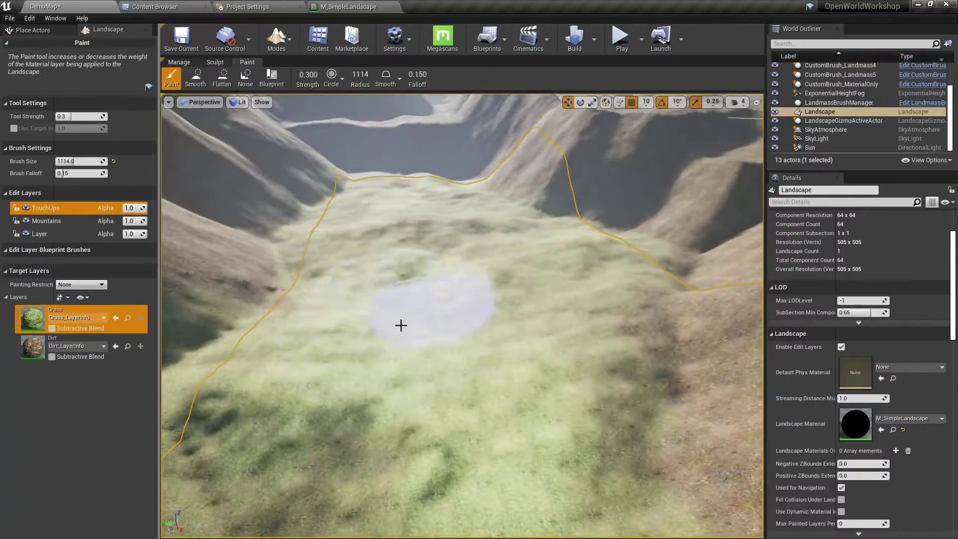
{"action": "mouse_move", "coordinate": [401, 325]}
{"action": "left_mouse_down"}
{"action": "mouse_move", "coordinate": [500, 265]}
{"action": "mouse_move", "coordinate": [405, 244]}
{"action": "left_mouse_up"}
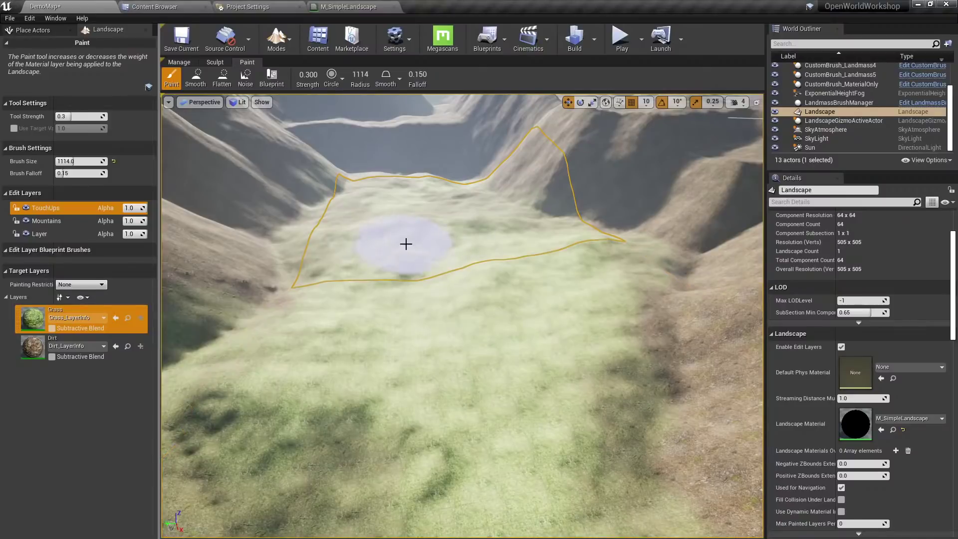
{"action": "left_click_drag", "start_coordinate": [308, 75], "coordinate": [329, 75]}
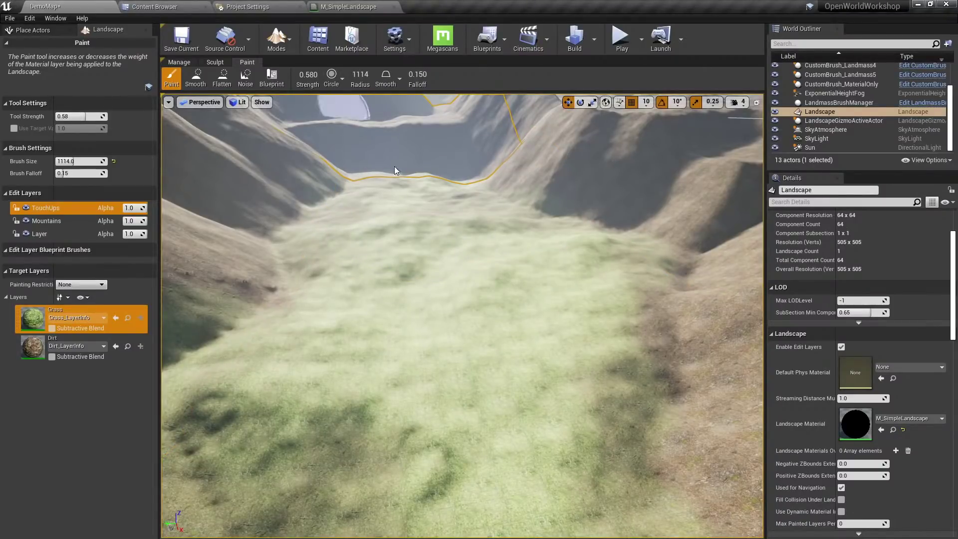
{"action": "scroll", "coordinate": [438, 278], "scroll_direction": "up", "scroll_amount": 5}
{"action": "scroll", "coordinate": [487, 276], "scroll_direction": "down", "scroll_amount": 5}
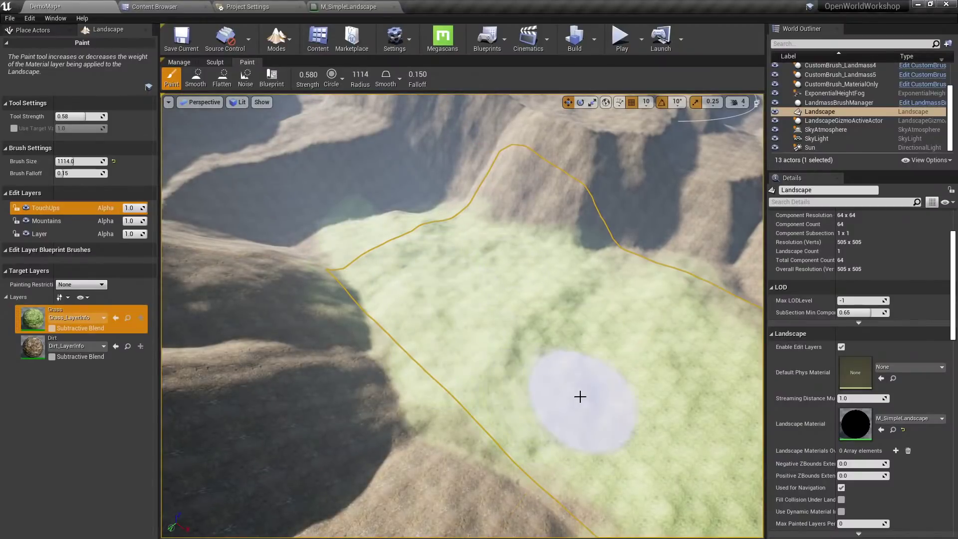
Leave Landscape mode and examine the painted grass and dirt textures from close to the ground and from a distance.
{"action": "mouse_move", "coordinate": [579, 395]}
{"action": "right_mouse_down"}
{"action": "mouse_move", "coordinate": [573, 358]}
{"action": "mouse_move", "coordinate": [494, 344]}
{"action": "mouse_move", "coordinate": [335, 190]}
{"action": "right_mouse_up"}
{"action": "key", "text": "shift+1"}
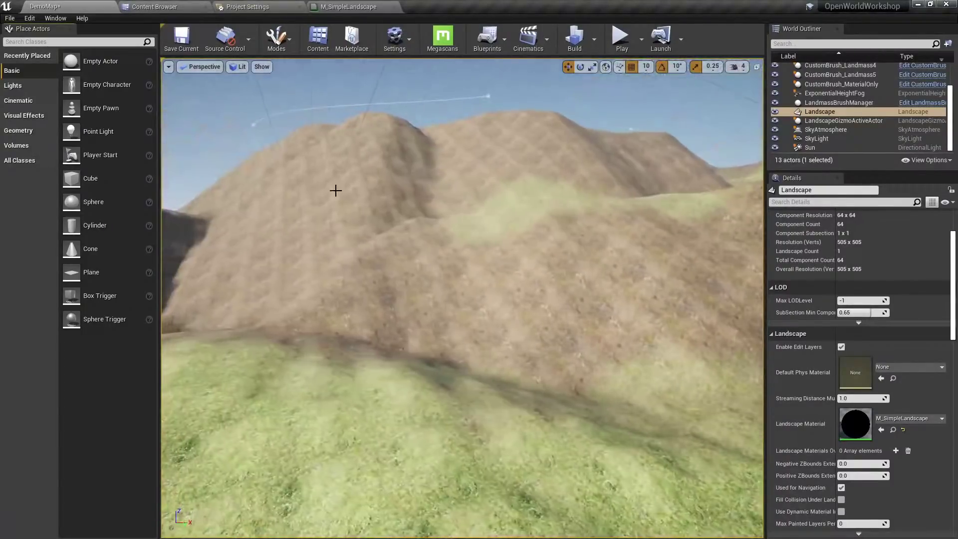
{"action": "right_click_drag", "start_coordinate": [427, 255], "coordinate": [445, 315]}
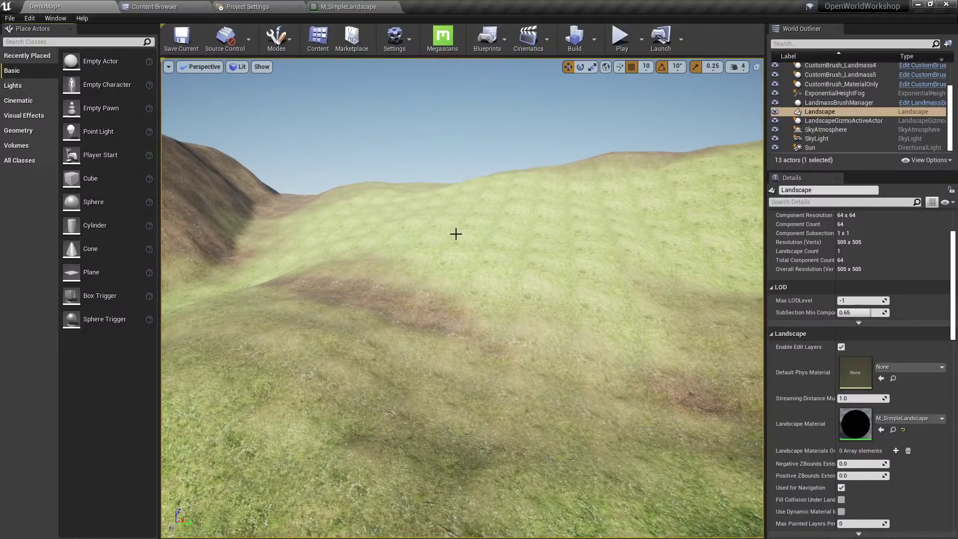
{"action": "mouse_move", "coordinate": [444, 172]}
{"action": "right_mouse_down"}
{"action": "mouse_move", "coordinate": [454, 178]}
{"action": "mouse_move", "coordinate": [439, 181]}
{"action": "mouse_move", "coordinate": [448, 203]}
{"action": "mouse_move", "coordinate": [372, 216]}
{"action": "mouse_move", "coordinate": [315, 167]}
{"action": "mouse_move", "coordinate": [431, 181]}
{"action": "right_mouse_up"}
Open the M_SimpleLandscape material and move the whole grass node group up, away from the dirt nodes.
{"action": "left_click", "coordinate": [349, 6]}
{"action": "scroll", "coordinate": [462, 191], "scroll_direction": "down", "scroll_amount": 4}
{"action": "scroll", "coordinate": [462, 190], "scroll_direction": "up", "scroll_amount": 3}
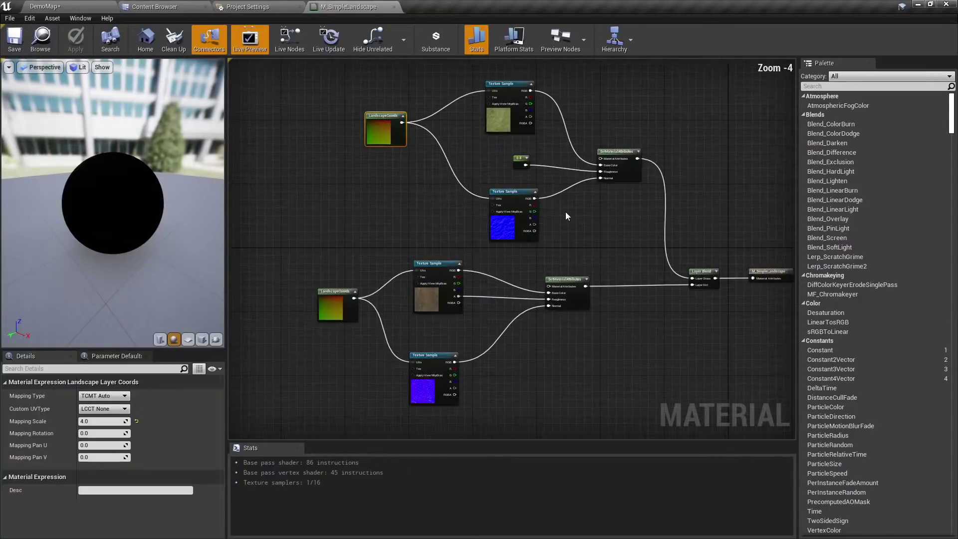
{"action": "right_click_drag", "start_coordinate": [567, 214], "coordinate": [572, 302]}
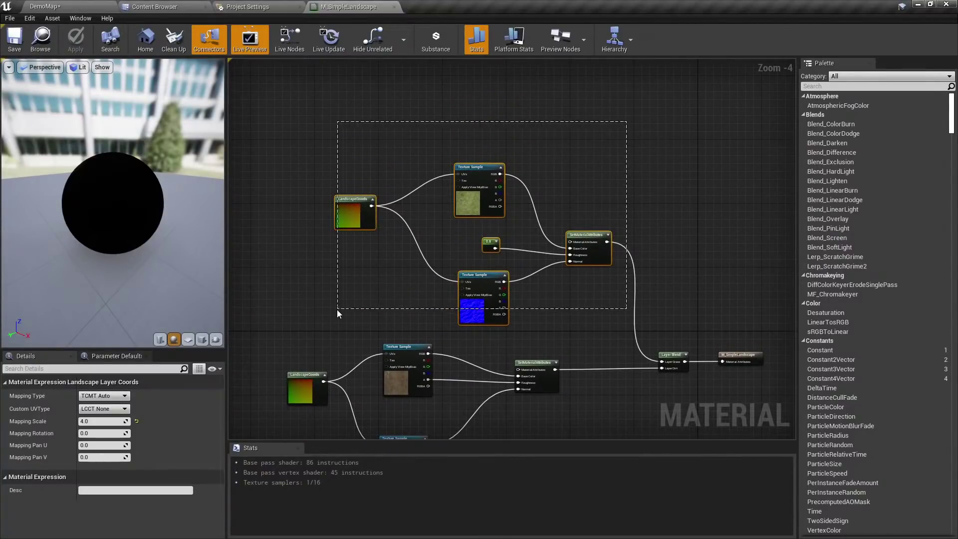
{"action": "left_click_drag", "start_coordinate": [337, 310], "coordinate": [336, 309]}
{"action": "left_click_drag", "start_coordinate": [488, 300], "coordinate": [424, 156]}
{"action": "right_click_drag", "start_coordinate": [455, 209], "coordinate": [508, 307]}
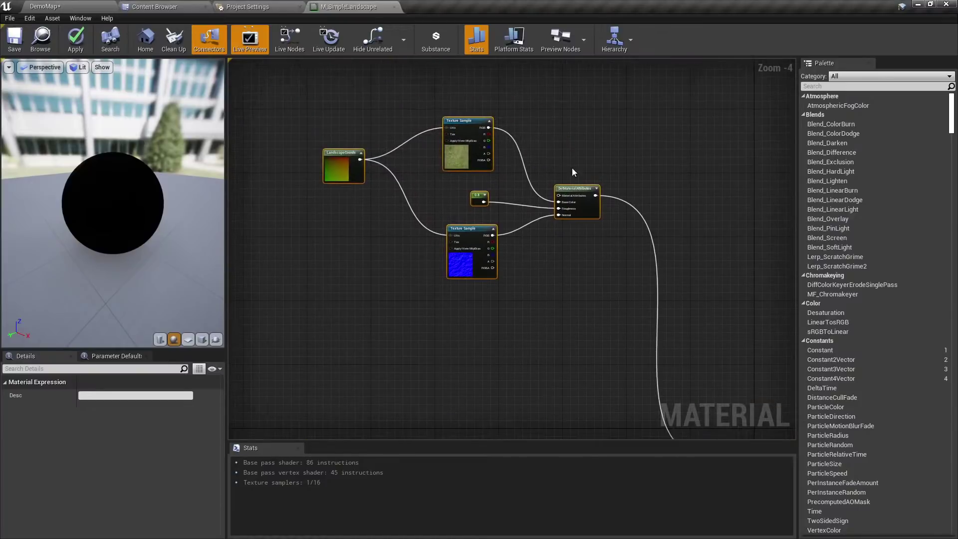
Duplicate the grass node group and place the copy directly below the original.
{"action": "right_click_drag", "start_coordinate": [384, 326], "coordinate": [443, 237]}
{"action": "right_click_drag", "start_coordinate": [531, 207], "coordinate": [490, 184]}
{"action": "key", "text": "ctrl+v"}
{"action": "left_click_drag", "start_coordinate": [547, 326], "coordinate": [612, 297]}
{"action": "left_click", "coordinate": [600, 215]}
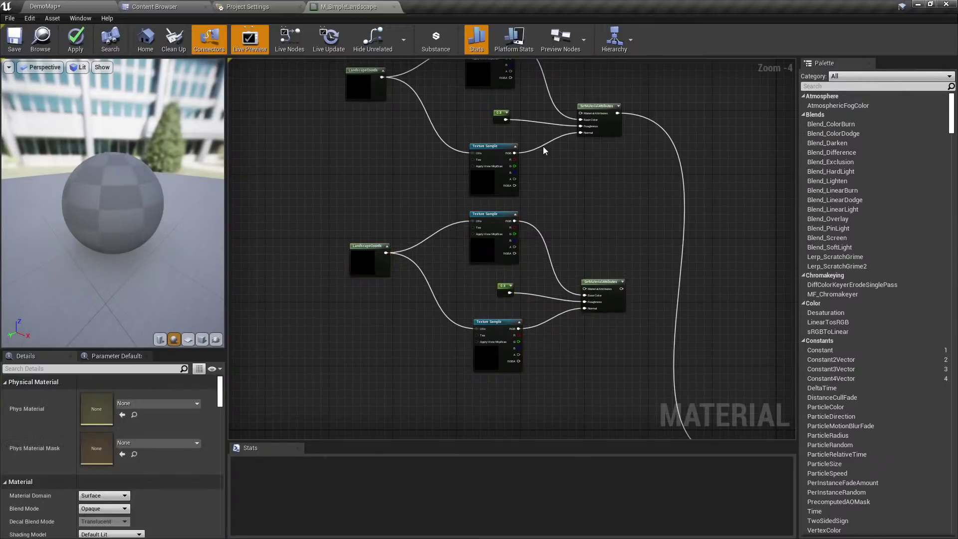
{"action": "right_click_drag", "start_coordinate": [576, 209], "coordinate": [566, 245]}
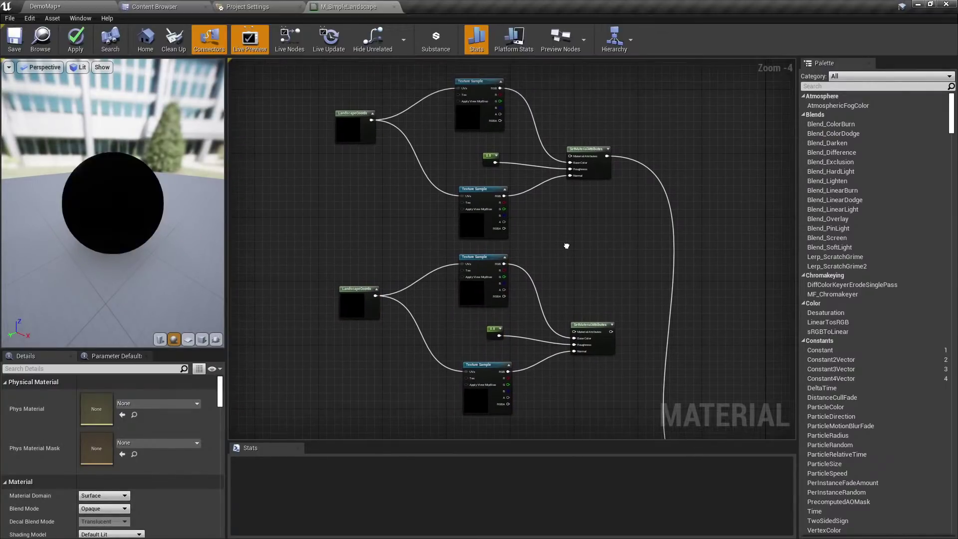
Set the original grass group's LandscapeCoords mapping scale to 8 and check the mapping scale of the copy.
{"action": "left_click", "coordinate": [344, 127]}
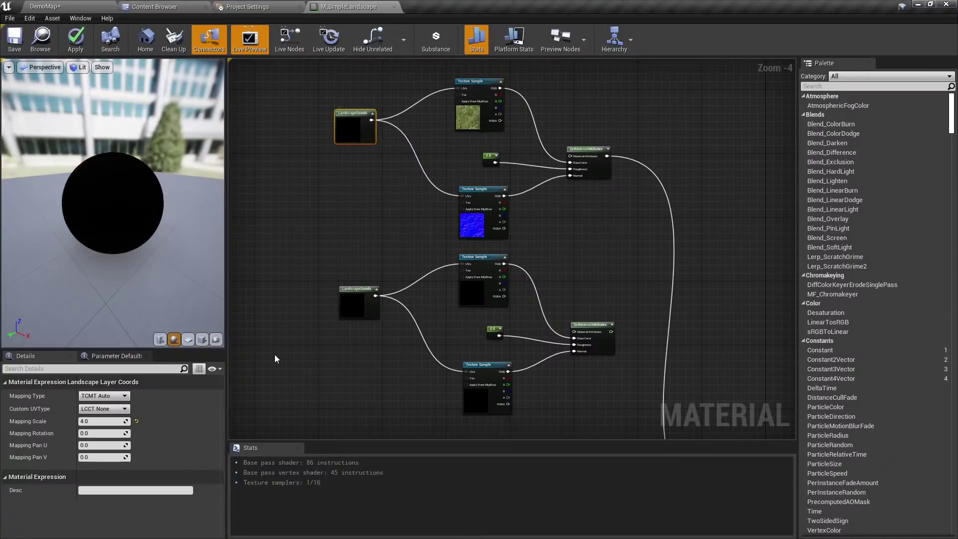
{"action": "left_click", "coordinate": [115, 422]}
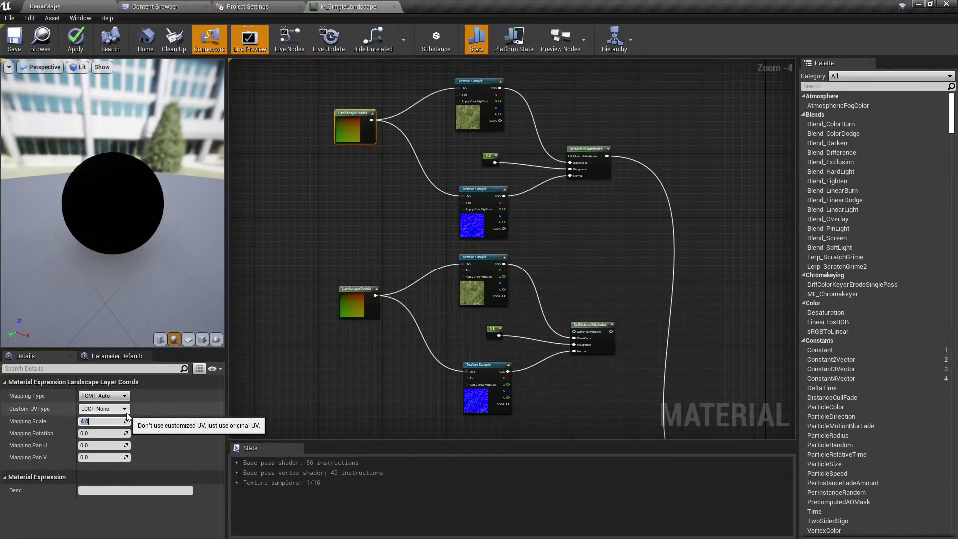
{"action": "type", "text": "8"}
{"action": "key", "text": "Return"}
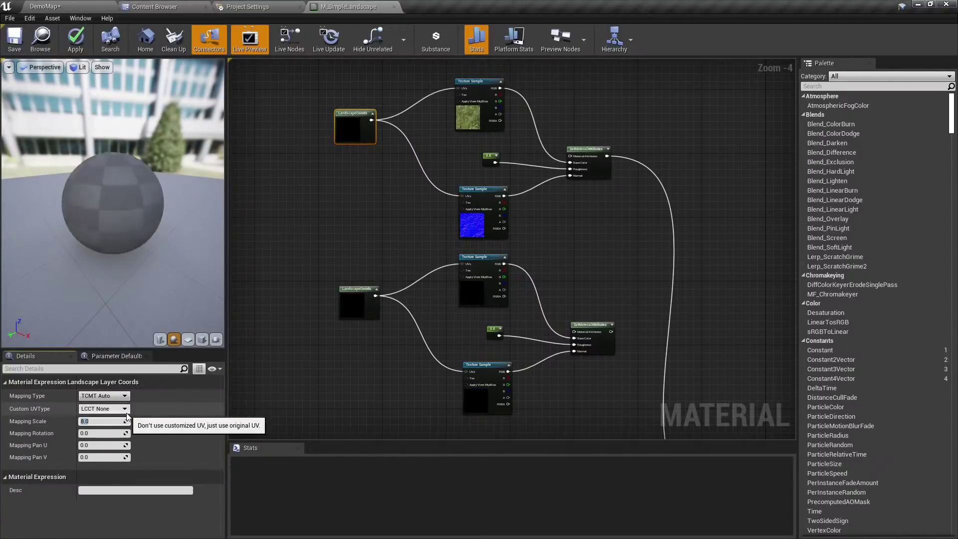
{"action": "right_click_drag", "start_coordinate": [342, 228], "coordinate": [336, 209]}
{"action": "left_click", "coordinate": [353, 323]}
{"action": "left_click", "coordinate": [360, 297]}
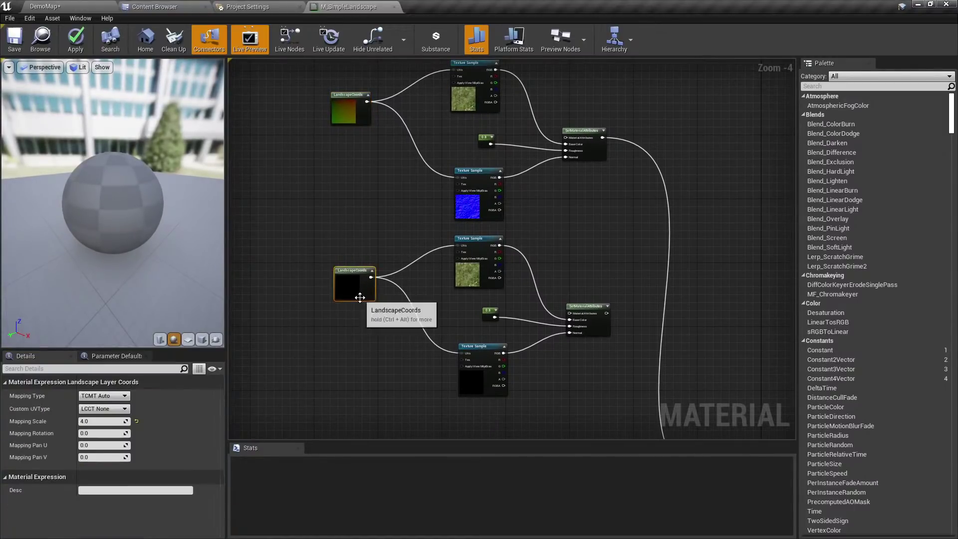
{"action": "left_click", "coordinate": [600, 239]}
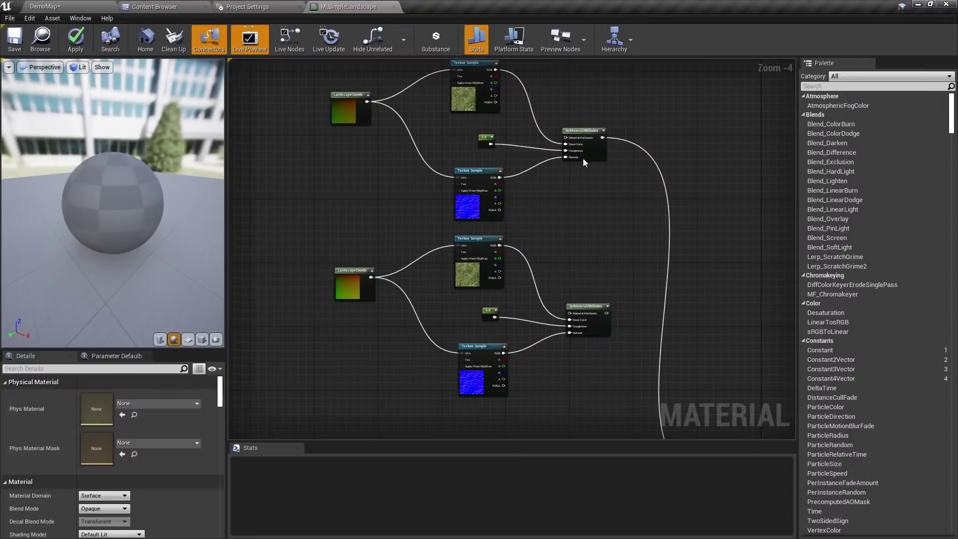
Set the mapping scale of the original grass group's LandscapeCoords to 14 and select the copy's LandscapeCoords node.
{"action": "left_click", "coordinate": [345, 113]}
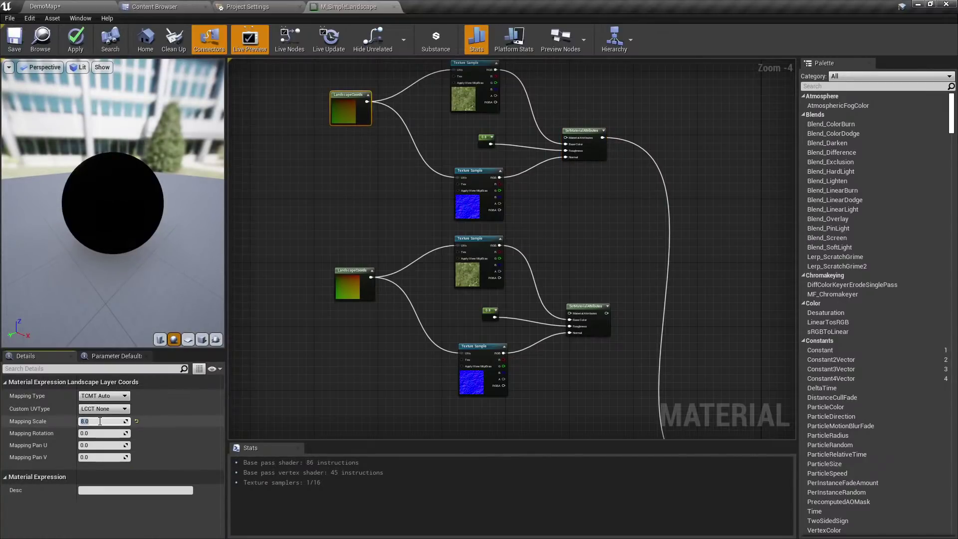
{"action": "type", "text": "14"}
{"action": "key", "text": "Return"}
{"action": "left_click", "coordinate": [393, 183]}
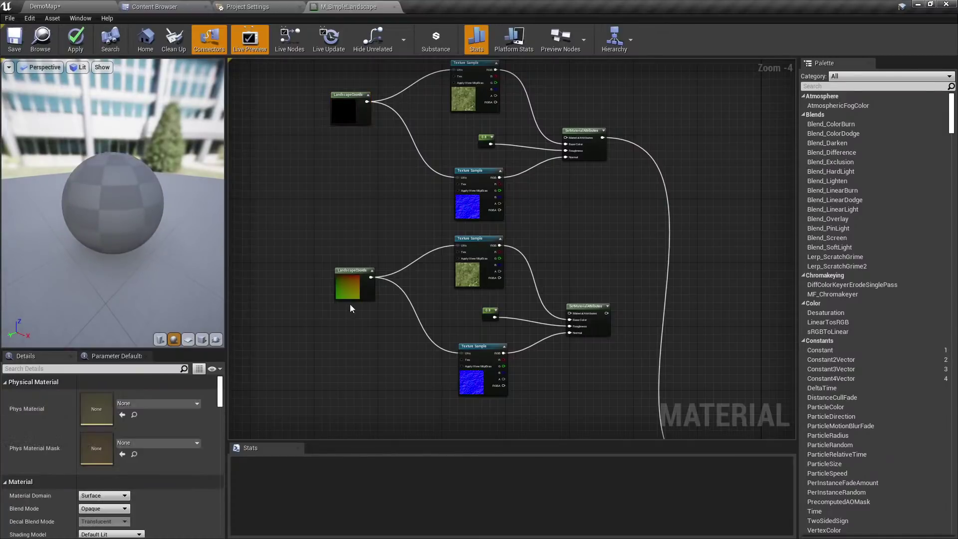
{"action": "left_click", "coordinate": [350, 294]}
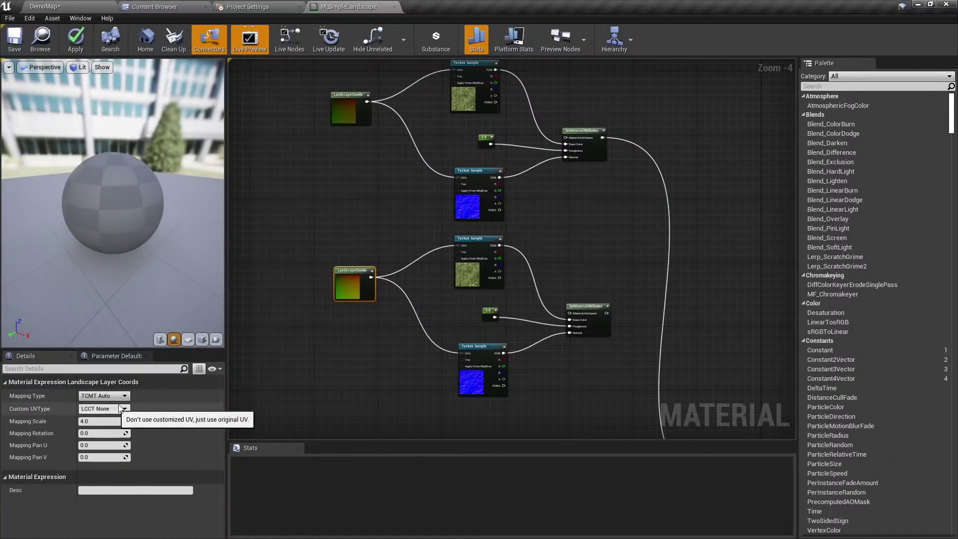
Preview the original grass group's SetMaterialAttributes node, rotate the preview, and switch the preview to the copy's SetMaterialAttributes node.
{"action": "right_click", "coordinate": [601, 150]}
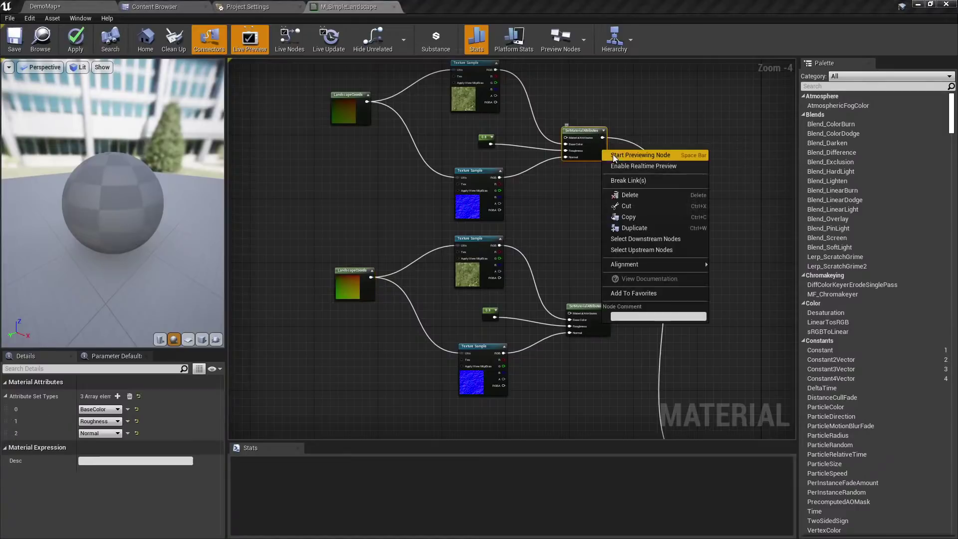
{"action": "left_click", "coordinate": [614, 155]}
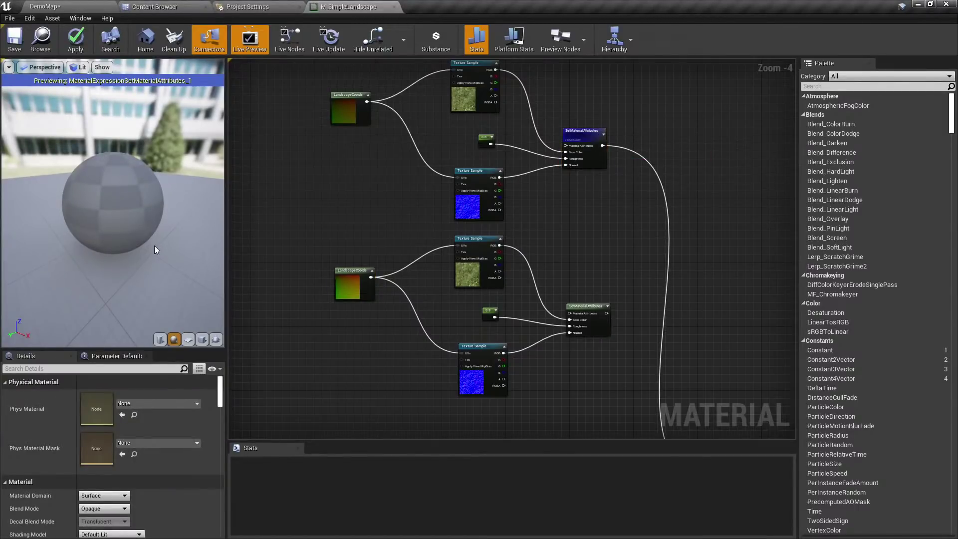
{"action": "left_click_drag", "start_coordinate": [154, 245], "coordinate": [174, 246]}
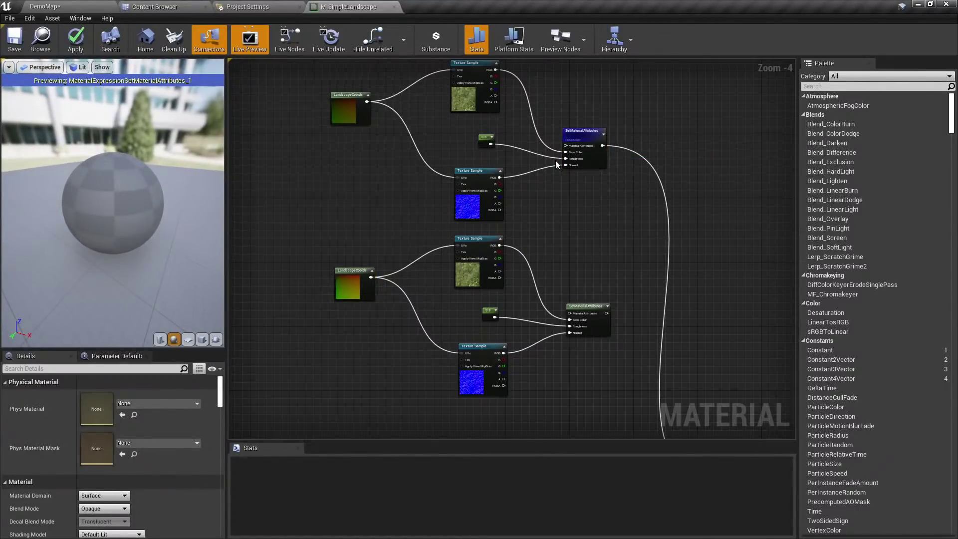
{"action": "left_click_drag", "start_coordinate": [555, 160], "coordinate": [565, 165]}
{"action": "left_click_drag", "start_coordinate": [157, 210], "coordinate": [151, 209]}
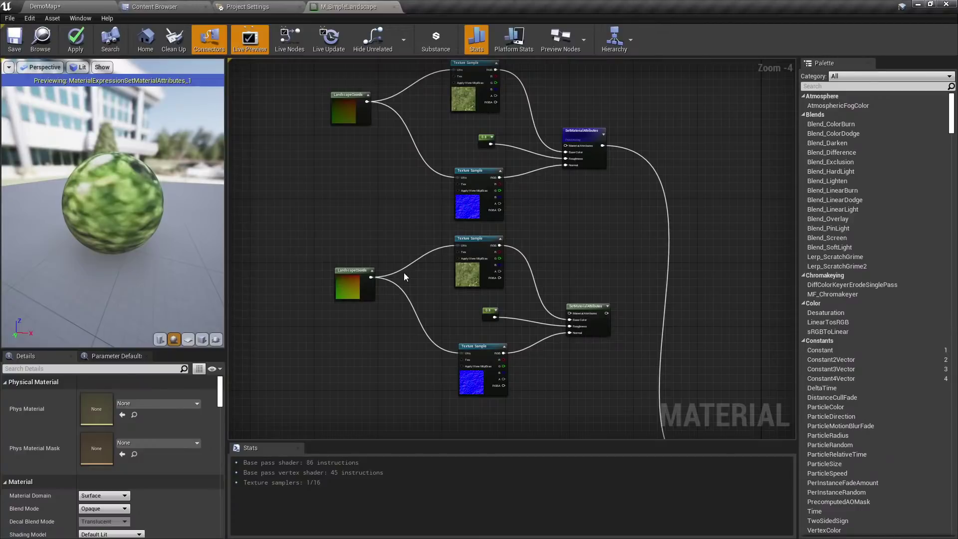
{"action": "right_click", "coordinate": [599, 325]}
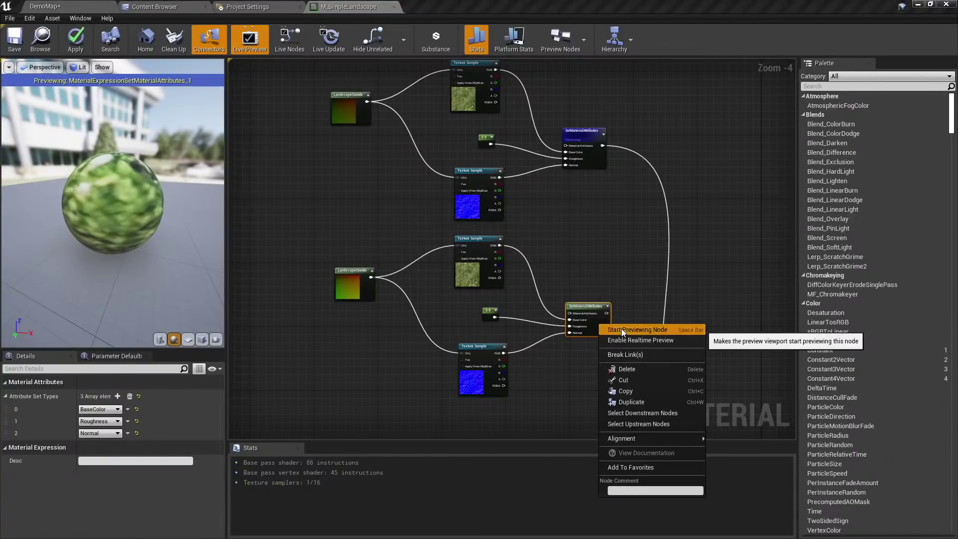
{"action": "left_click", "coordinate": [621, 328]}
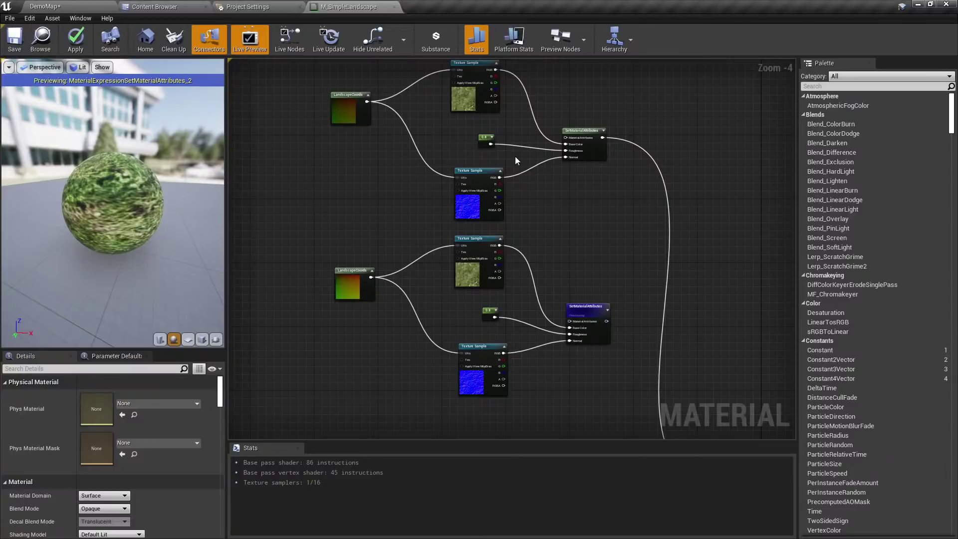
Add a BlendMaterialAttributes node beside the two grass groups' SetMaterialAttributes nodes.
{"action": "right_click_drag", "start_coordinate": [641, 231], "coordinate": [669, 257]}
{"action": "left_click_drag", "start_coordinate": [659, 84], "coordinate": [356, 404]}
{"action": "right_click_drag", "start_coordinate": [615, 352], "coordinate": [567, 240]}
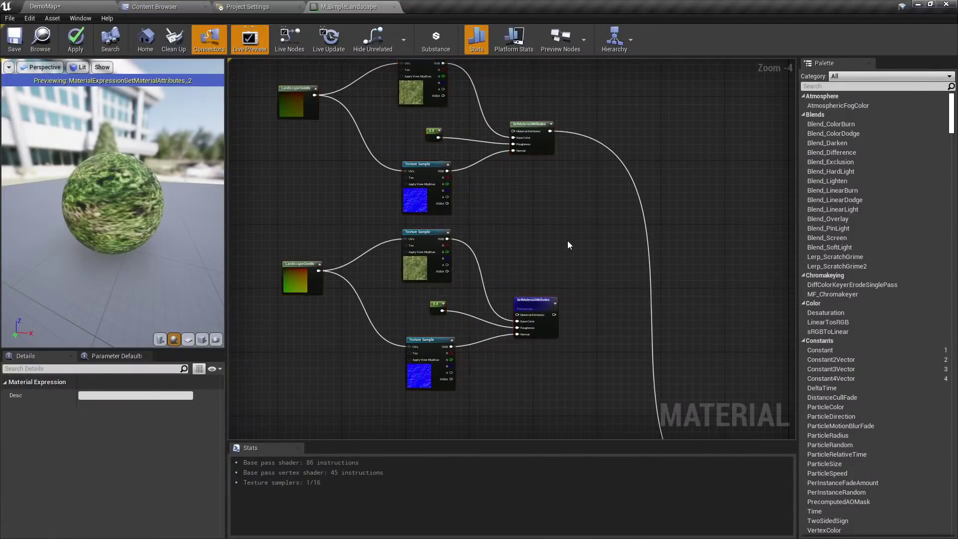
{"action": "right_click", "coordinate": [585, 236]}
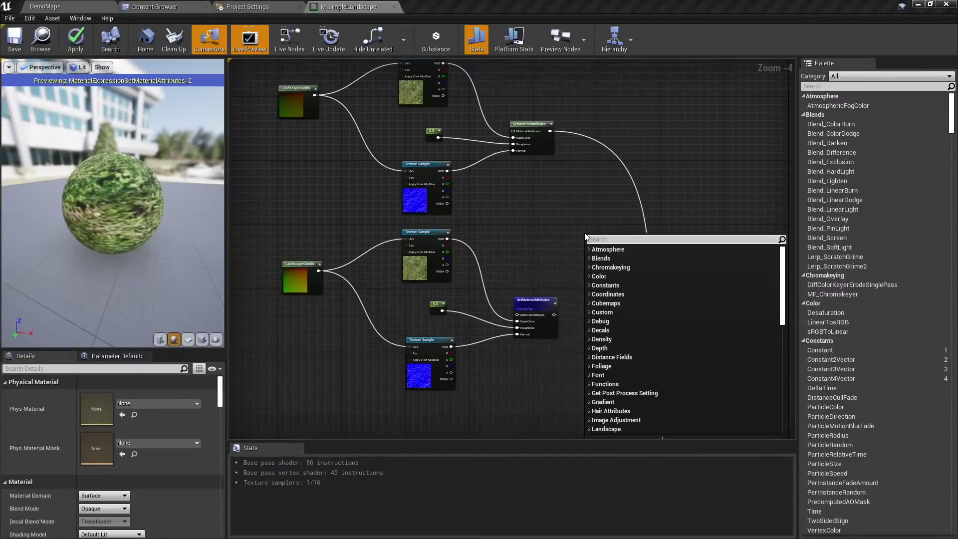
{"action": "type", "text": "material layer b"}
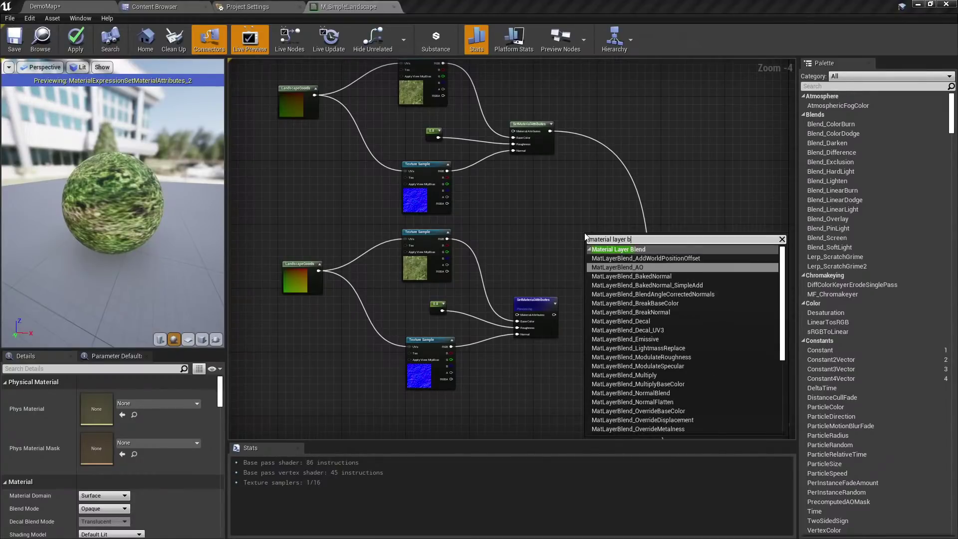
{"action": "type", "text": "lend"}
{"action": "key", "text": "ctrl+a"}
{"action": "type", "text": "blend"}
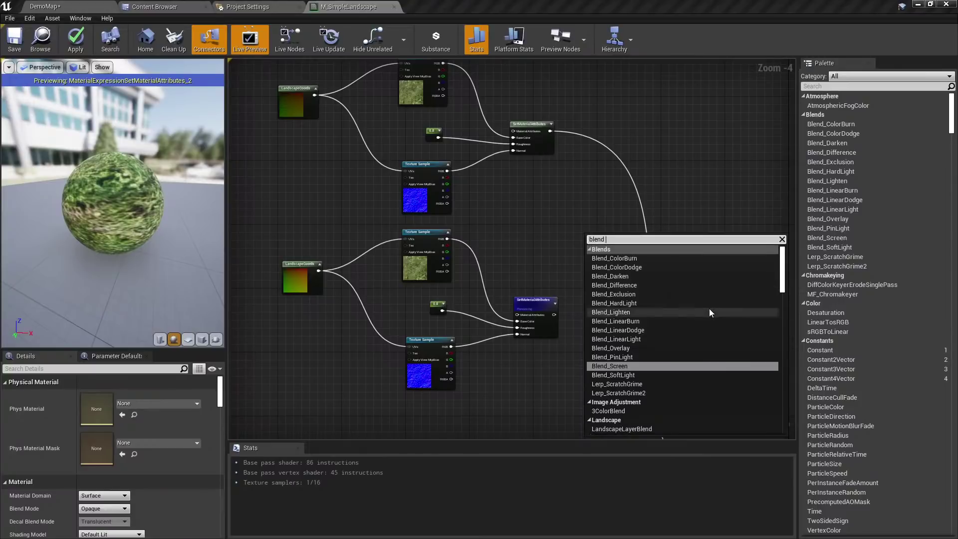
{"action": "type", "text": " material"}
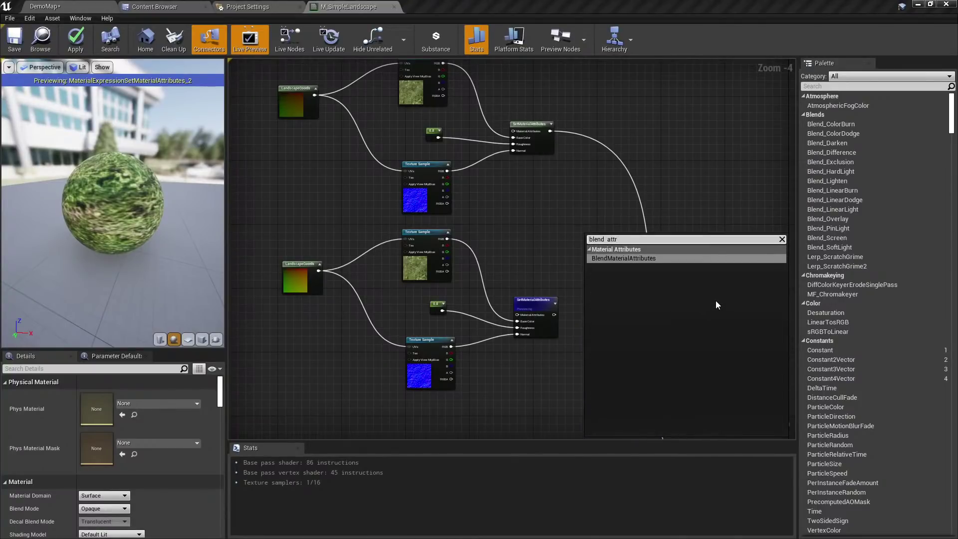
{"action": "key", "text": "Return"}
{"action": "left_click", "coordinate": [582, 210]}
Transfer the original grass group's outgoing link to the BlendMaterialAttributes output, and connect the original SetMaterialAttributes to A and the copy's to B.
{"action": "scroll", "coordinate": [582, 209], "scroll_direction": "up", "scroll_amount": 2}
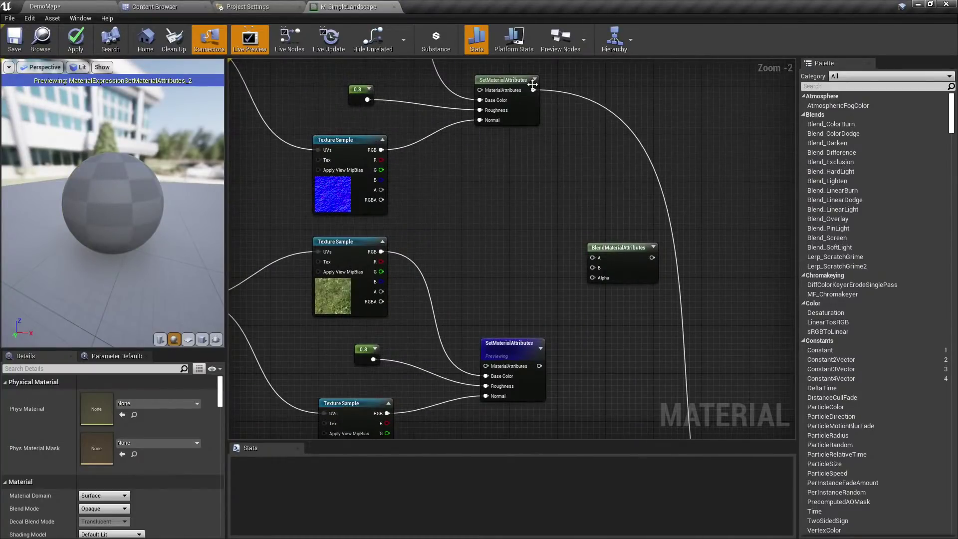
{"action": "left_click_drag", "start_coordinate": [532, 90], "coordinate": [651, 257], "text": "ctrl"}
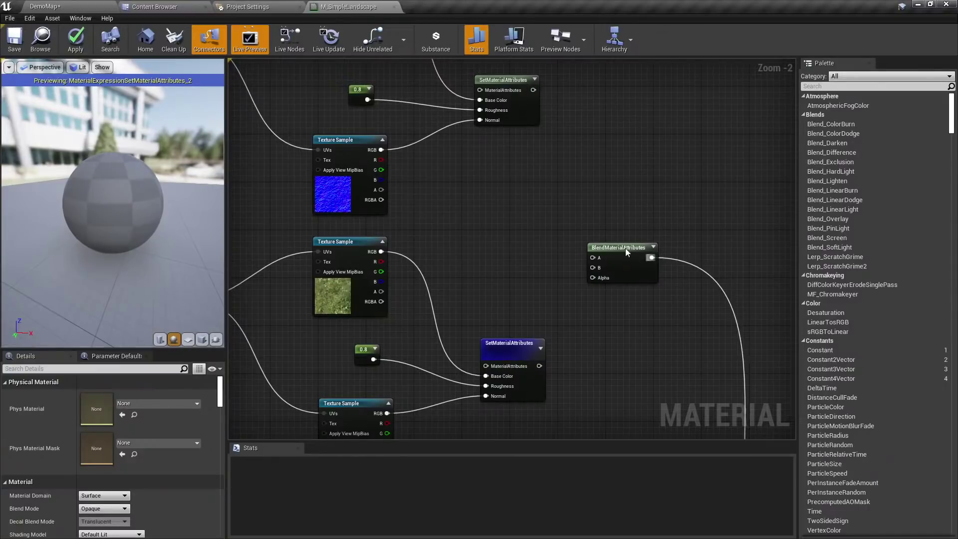
{"action": "mouse_move", "coordinate": [624, 248]}
{"action": "right_mouse_down"}
{"action": "mouse_move", "coordinate": [566, 253]}
{"action": "mouse_move", "coordinate": [635, 246]}
{"action": "right_mouse_up"}
{"action": "scroll", "coordinate": [635, 247], "scroll_direction": "down", "scroll_amount": 1}
{"action": "right_click_drag", "start_coordinate": [630, 204], "coordinate": [562, 215]}
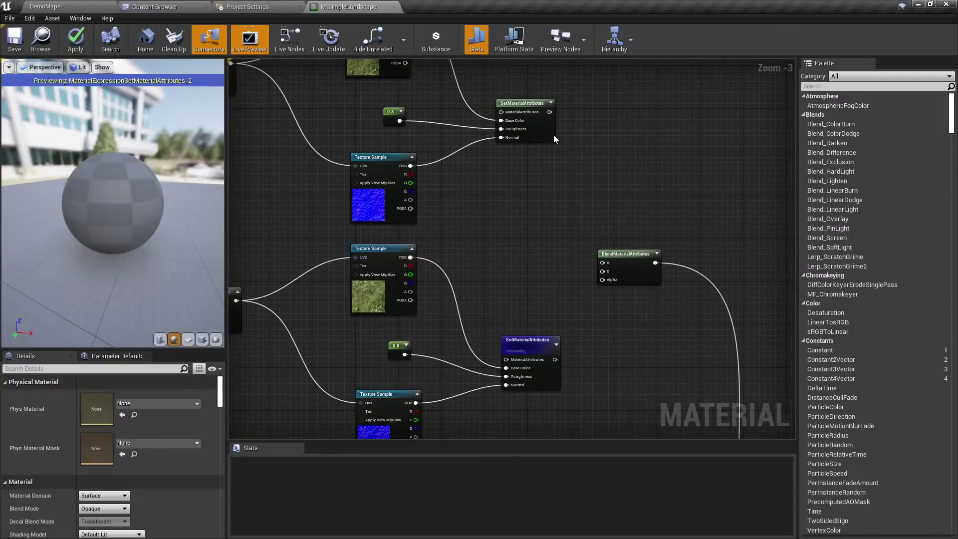
{"action": "left_click_drag", "start_coordinate": [549, 111], "coordinate": [555, 359]}
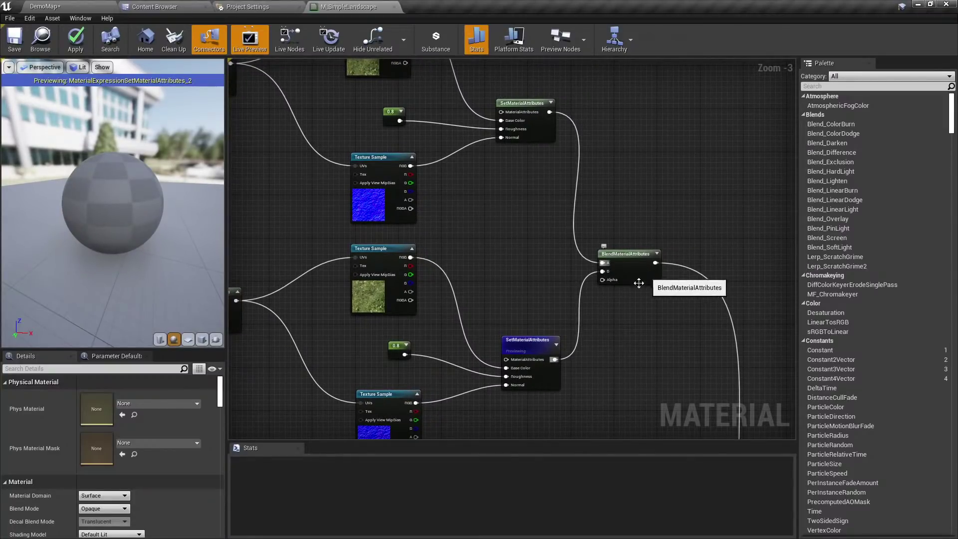
{"action": "right_click_drag", "start_coordinate": [642, 281], "coordinate": [619, 183]}
{"action": "right_click", "coordinate": [526, 366]}
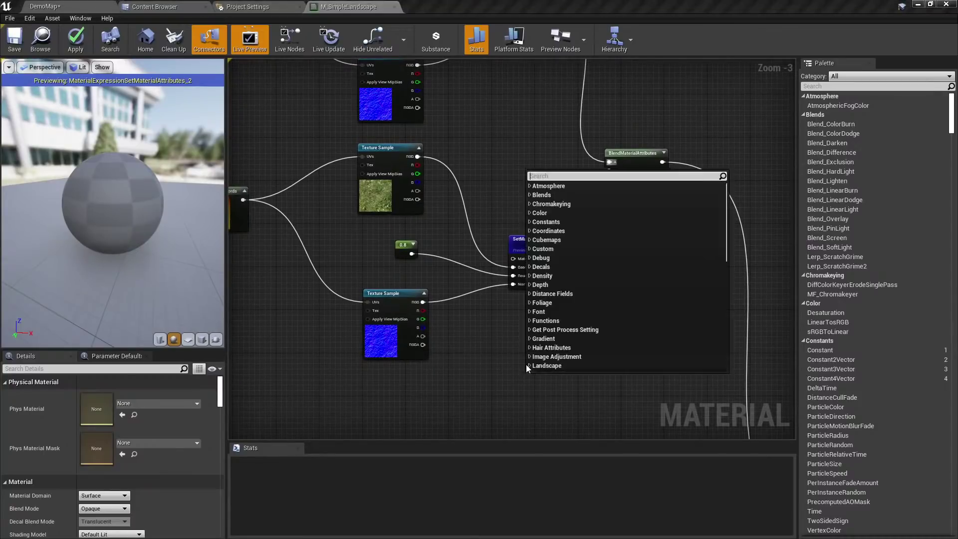
{"action": "type", "text": "distance"}
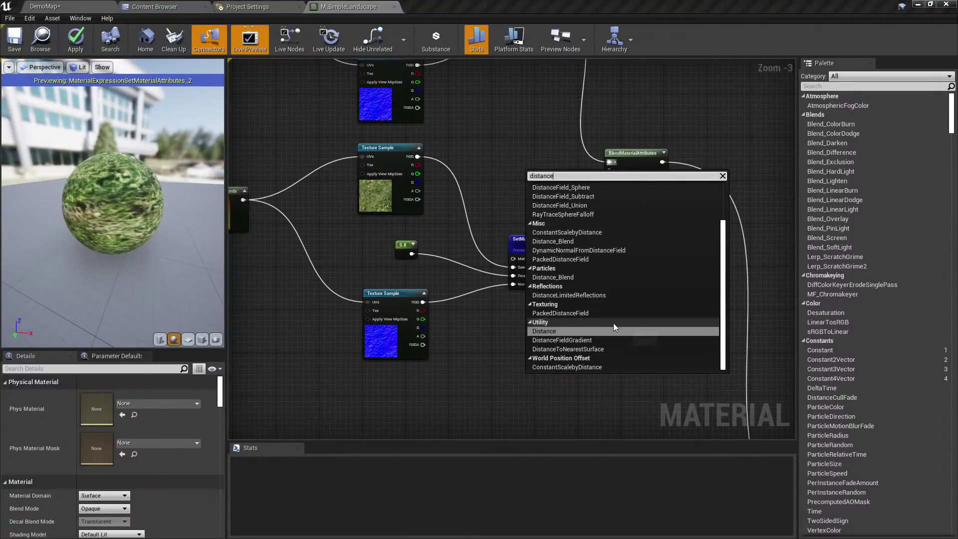
{"action": "scroll", "coordinate": [619, 309], "scroll_direction": "up", "scroll_amount": 2}
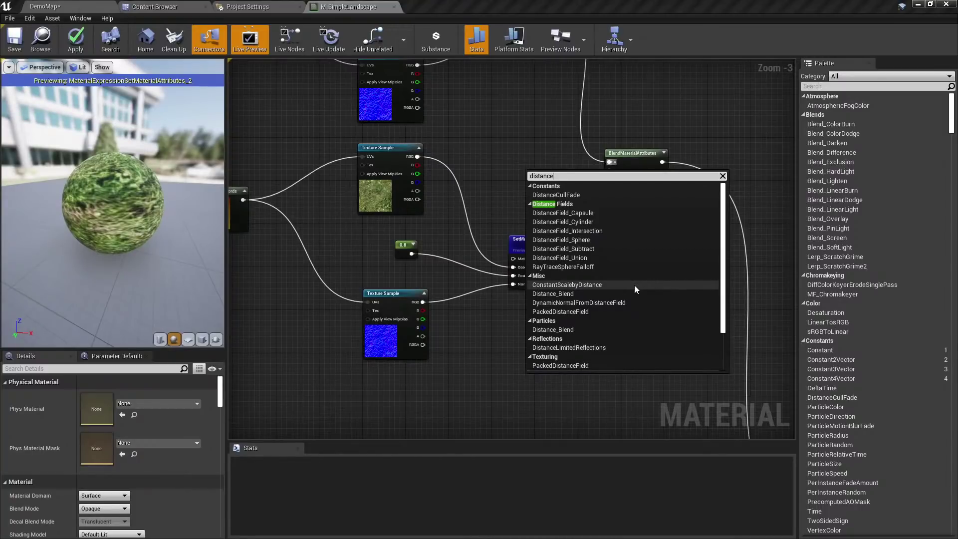
{"action": "scroll", "coordinate": [634, 286], "scroll_direction": "down", "scroll_amount": 3}
{"action": "left_click", "coordinate": [420, 390]}
{"action": "right_click_drag", "start_coordinate": [420, 390], "coordinate": [509, 323]}
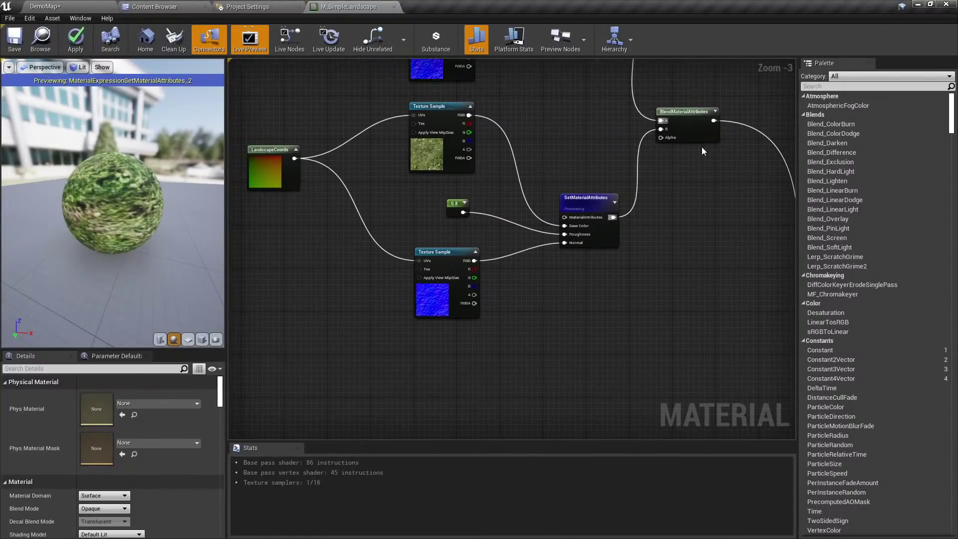
Preview the BlendMaterialAttributes node.
{"action": "right_click", "coordinate": [705, 136]}
{"action": "left_click", "coordinate": [728, 143]}
{"action": "left_click", "coordinate": [650, 234]}
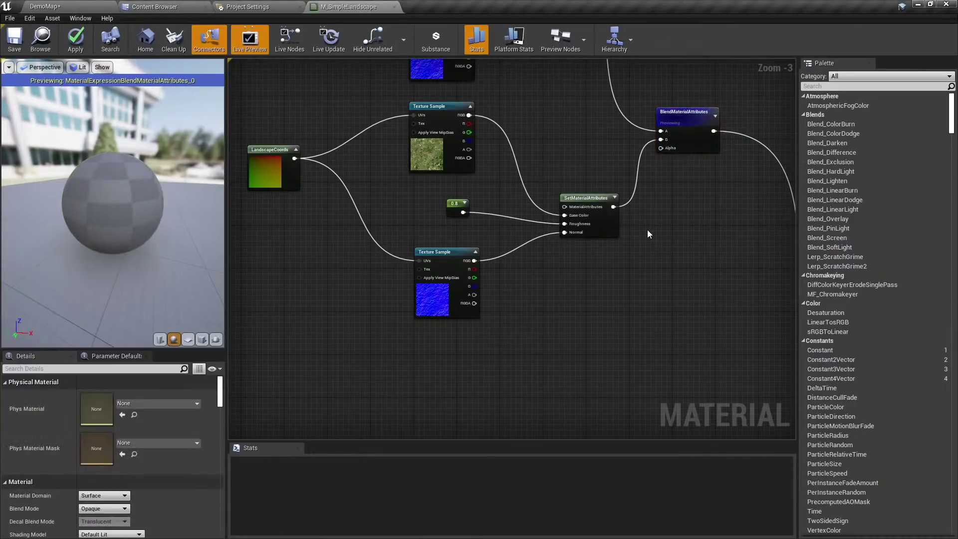
Add a WorldPosition node in the empty graph area below the copied grass group.
{"action": "right_click_drag", "start_coordinate": [647, 229], "coordinate": [663, 186]}
{"action": "right_click_drag", "start_coordinate": [606, 248], "coordinate": [624, 252]}
{"action": "right_click_drag", "start_coordinate": [510, 303], "coordinate": [670, 190]}
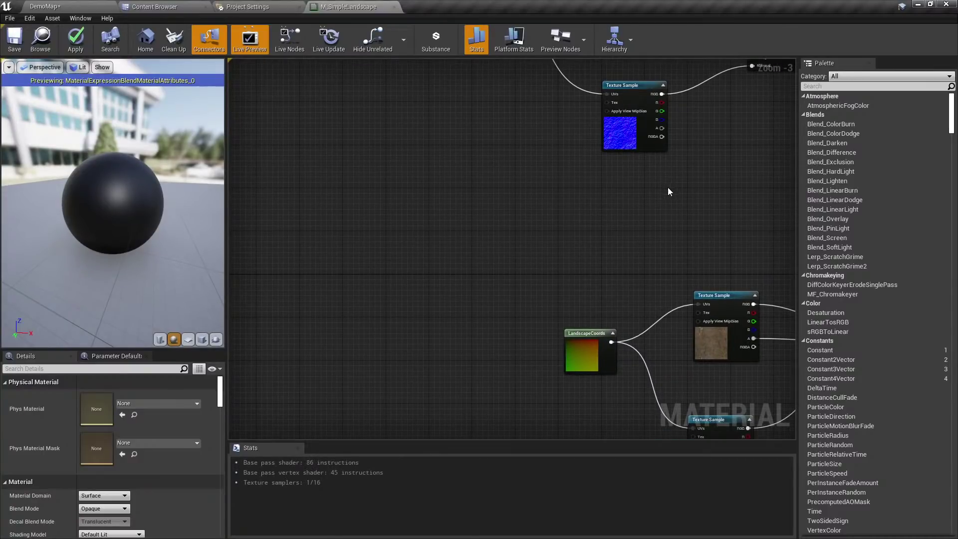
{"action": "right_click_drag", "start_coordinate": [696, 159], "coordinate": [559, 259]}
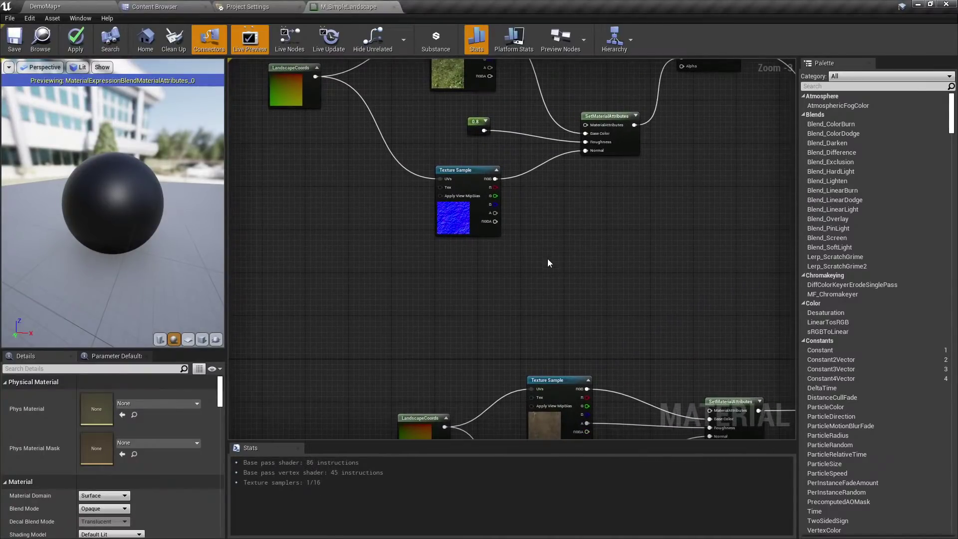
{"action": "right_click_drag", "start_coordinate": [504, 273], "coordinate": [552, 279]}
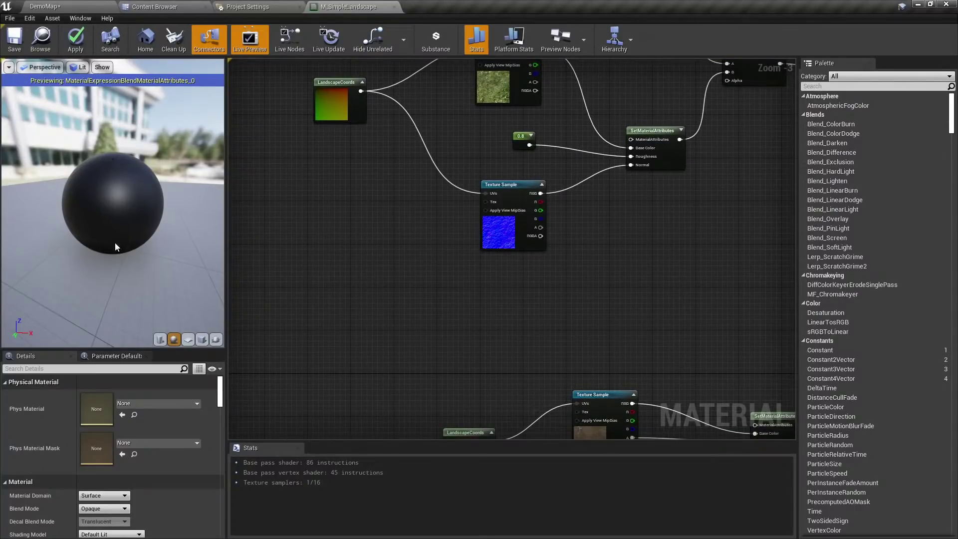
{"action": "right_click_drag", "start_coordinate": [361, 234], "coordinate": [388, 218]}
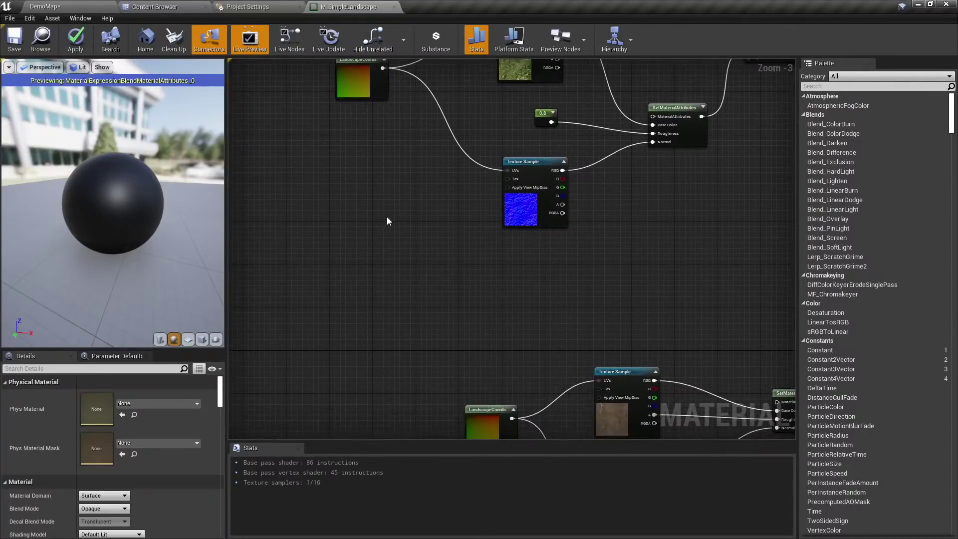
{"action": "right_click", "coordinate": [324, 270]}
{"action": "type", "text": "world"}
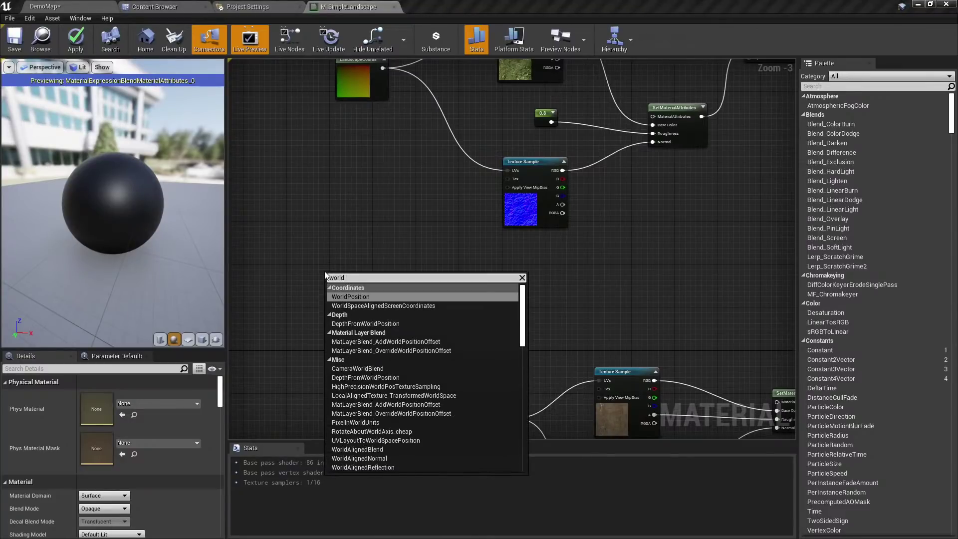
{"action": "key", "text": "Return"}
{"action": "scroll", "coordinate": [457, 227], "scroll_direction": "up", "scroll_amount": 5}
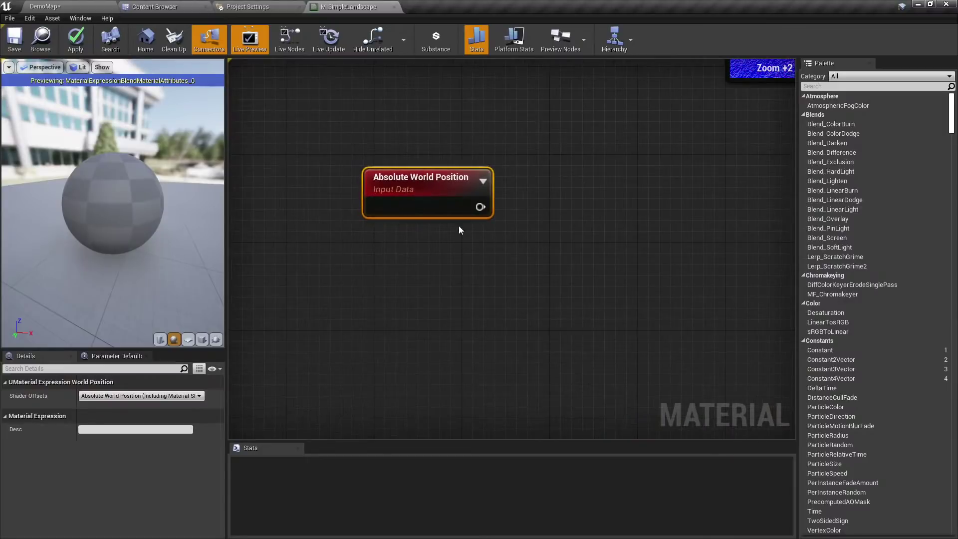
{"action": "scroll", "coordinate": [517, 205], "scroll_direction": "down", "scroll_amount": 3}
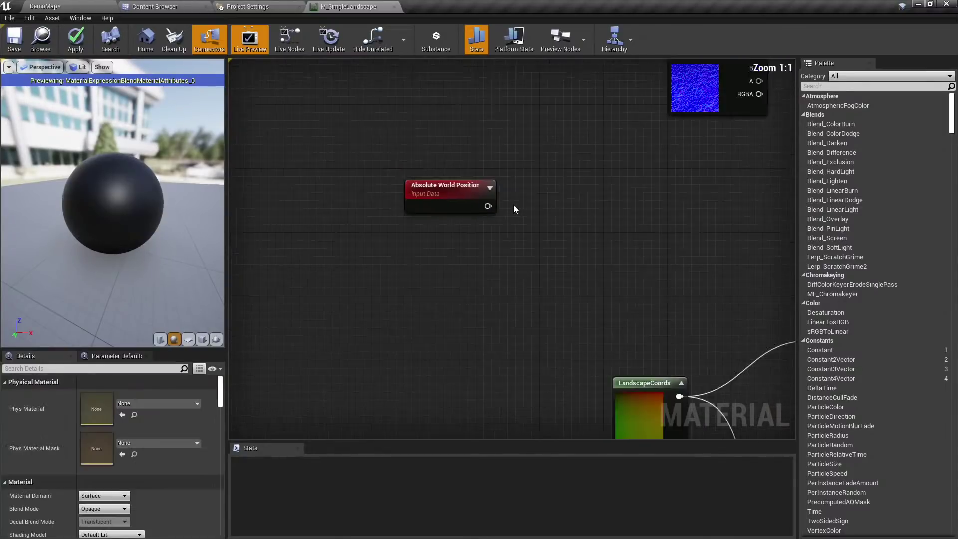
Preview the Absolute World Position node and shift it up and to the left in the graph.
{"action": "right_click", "coordinate": [470, 183]}
{"action": "left_click", "coordinate": [499, 188]}
{"action": "left_click", "coordinate": [479, 260]}
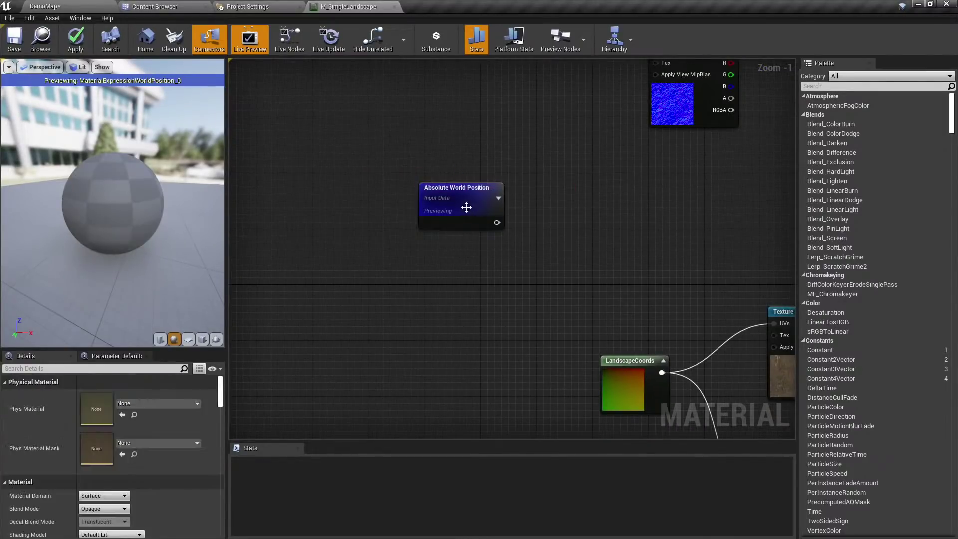
{"action": "left_click_drag", "start_coordinate": [455, 209], "coordinate": [379, 186]}
{"action": "left_click", "coordinate": [299, 240]}
Rotate the preview sphere to examine the world position colours along the different axes.
{"action": "left_click_drag", "start_coordinate": [121, 228], "coordinate": [112, 251]}
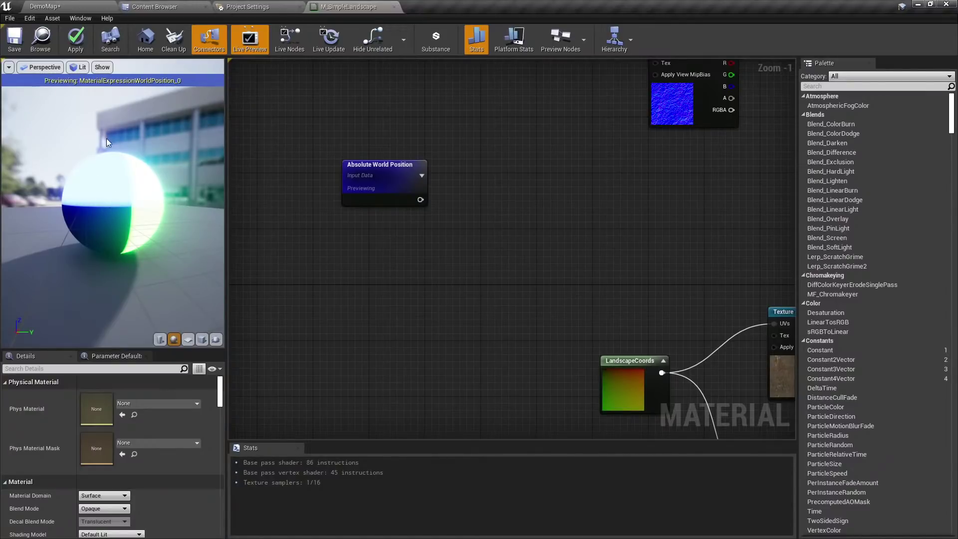
{"action": "left_click_drag", "start_coordinate": [134, 182], "coordinate": [119, 271]}
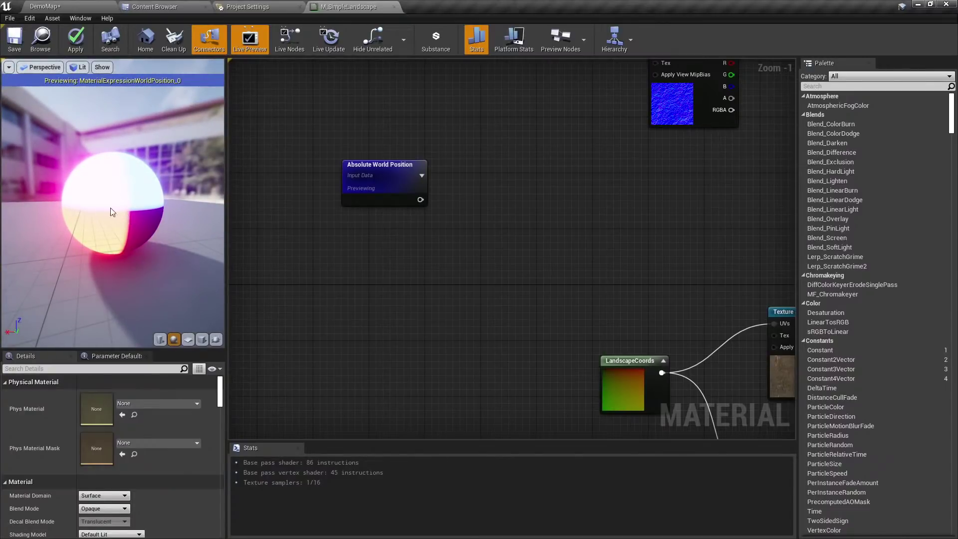
{"action": "left_click_drag", "start_coordinate": [128, 234], "coordinate": [202, 229]}
{"action": "left_click_drag", "start_coordinate": [107, 232], "coordinate": [107, 233]}
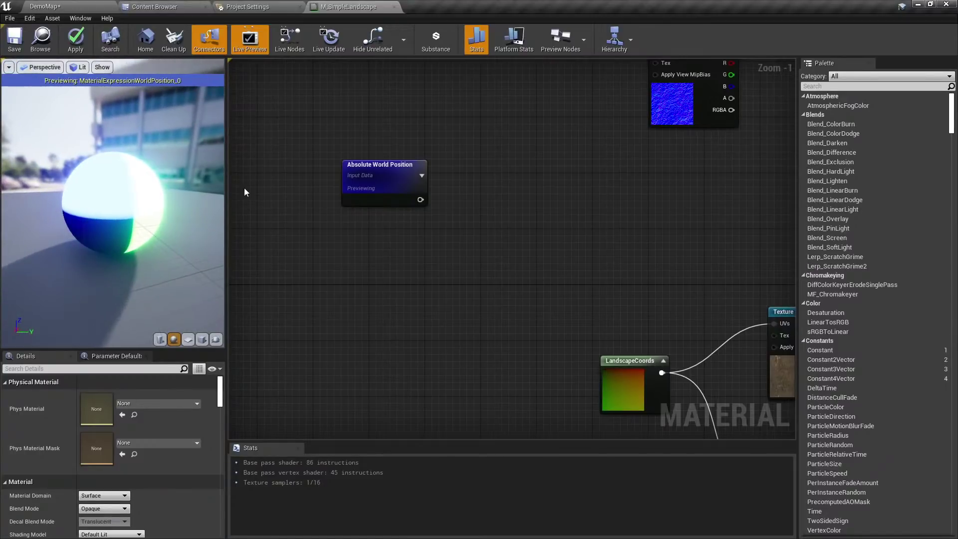
Connect Absolute World Position to input A of a new Distance node and a new CameraPositionWS node to input B, placed below Absolute World Position.
{"action": "left_click_drag", "start_coordinate": [420, 199], "coordinate": [466, 204]}
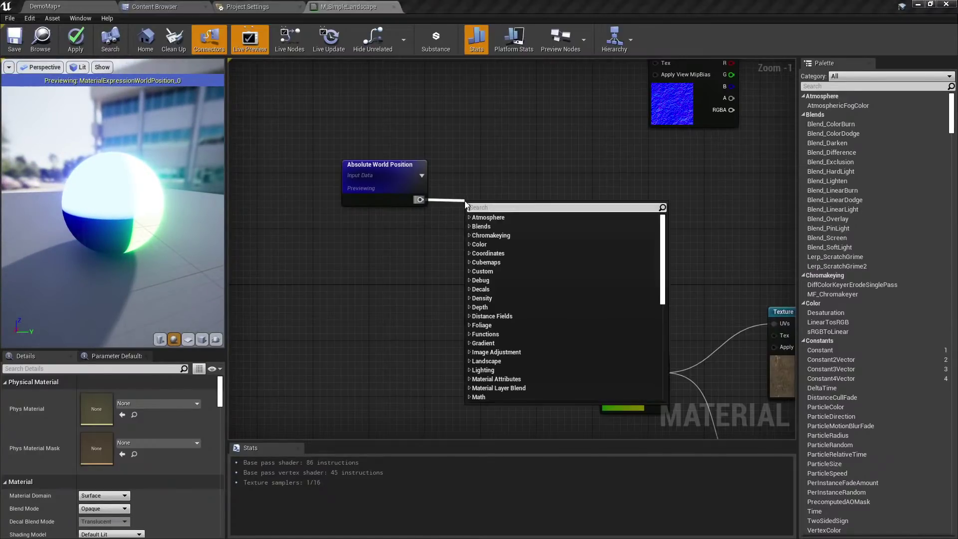
{"action": "type", "text": "distance"}
{"action": "key", "text": "Return"}
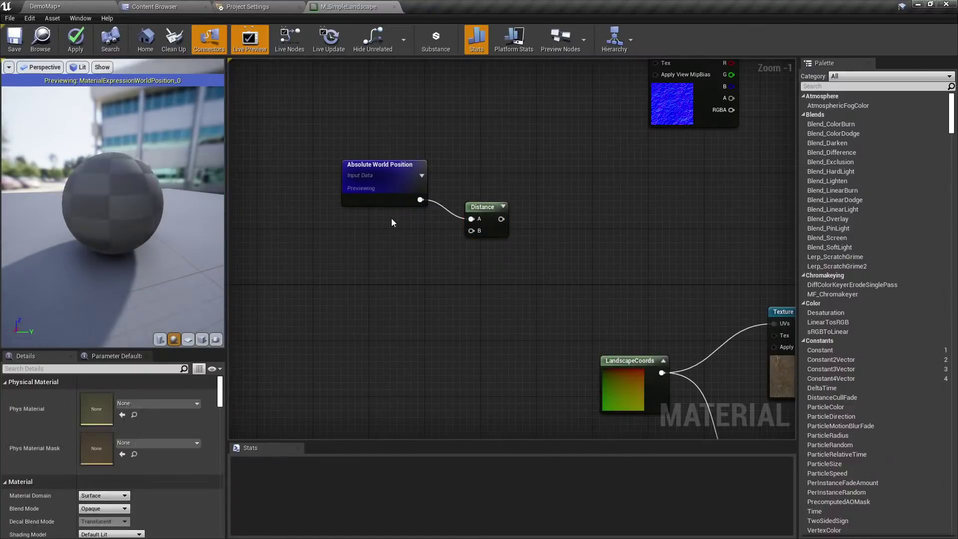
{"action": "left_click_drag", "start_coordinate": [471, 231], "coordinate": [406, 260]}
{"action": "type", "text": "camera"}
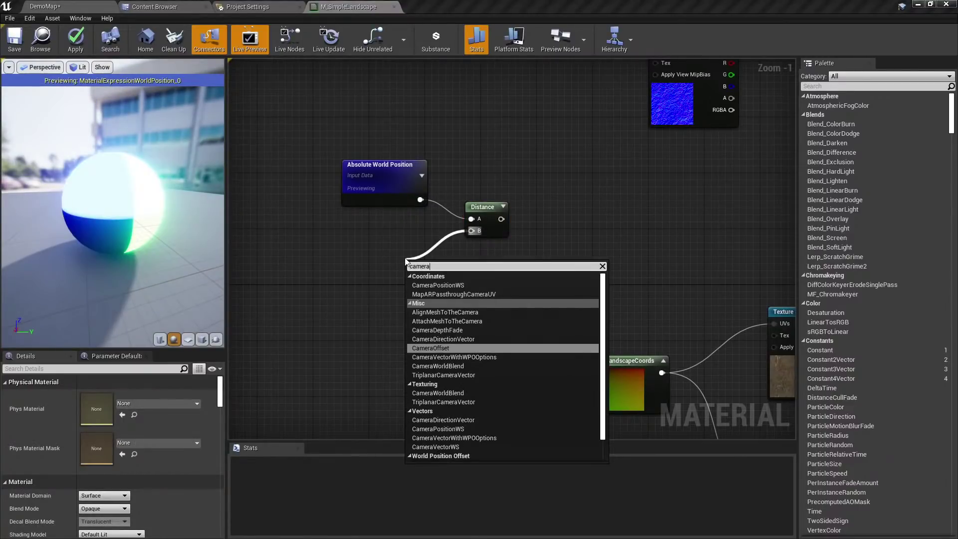
{"action": "left_click", "coordinate": [460, 286]}
{"action": "left_click_drag", "start_coordinate": [434, 284], "coordinate": [370, 281]}
{"action": "left_click", "coordinate": [438, 244]}
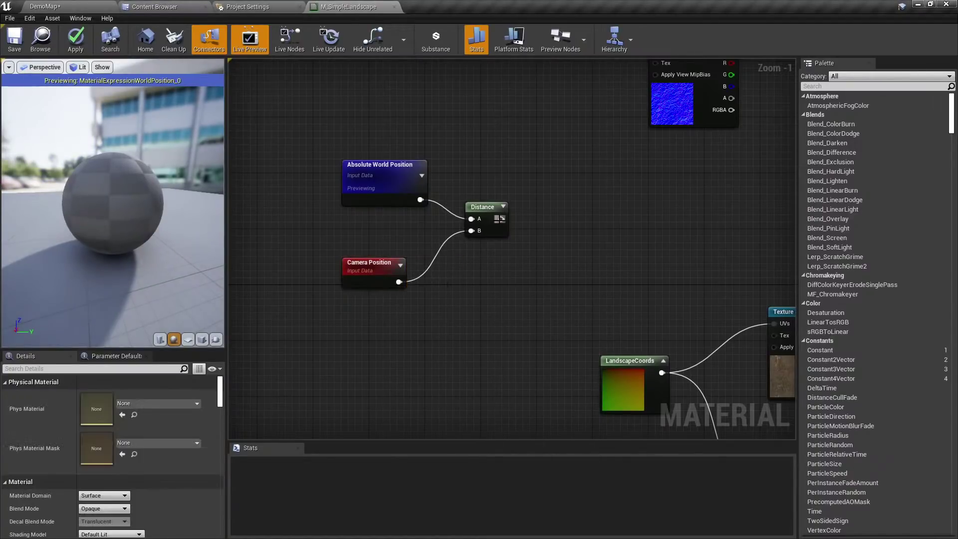
Add a Divide node fed by the Distance output and set its Const B to 2000.
{"action": "left_click_drag", "start_coordinate": [501, 219], "coordinate": [552, 211]}
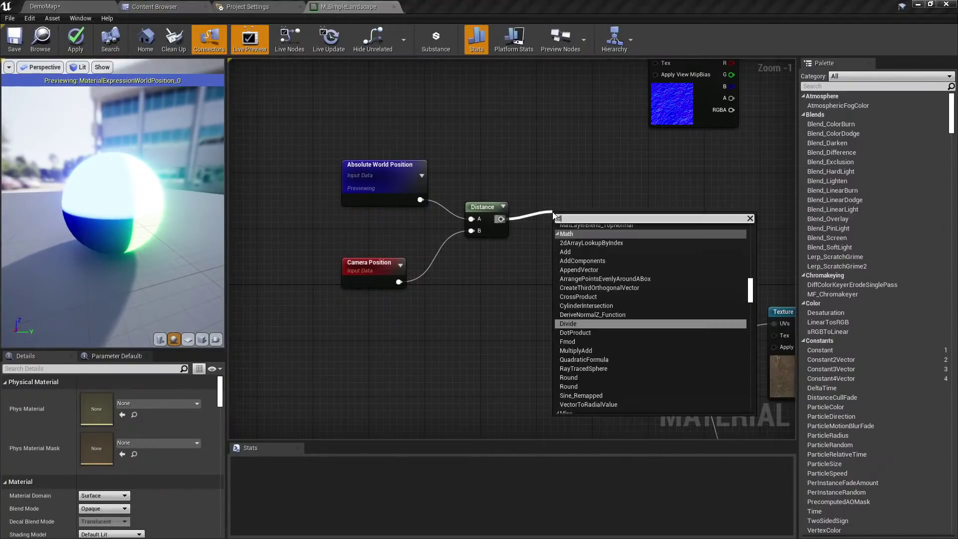
{"action": "type", "text": "divide"}
{"action": "key", "text": "Return"}
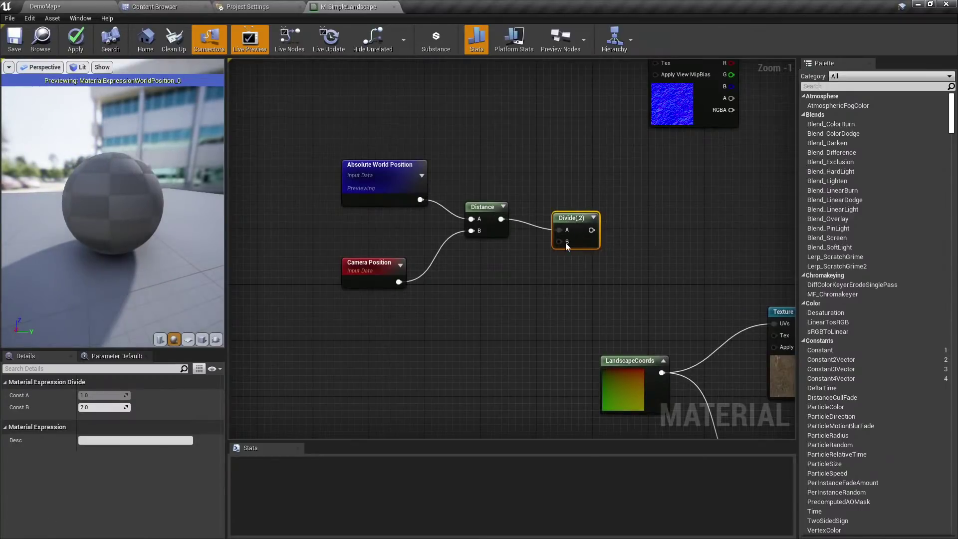
{"action": "left_click", "coordinate": [102, 407]}
{"action": "type", "text": "200"}
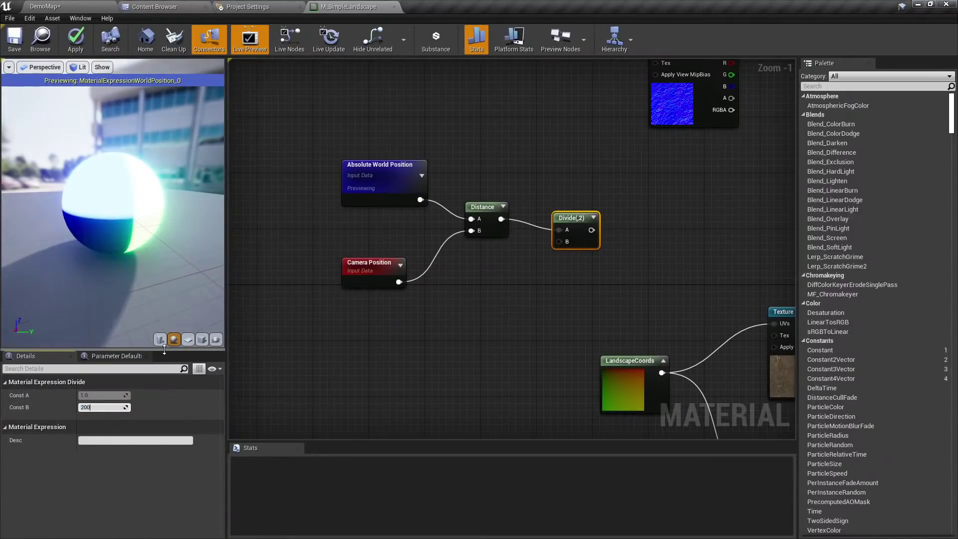
{"action": "key", "text": "Return"}
{"action": "type", "text": "2000"}
{"action": "key", "text": "Return"}
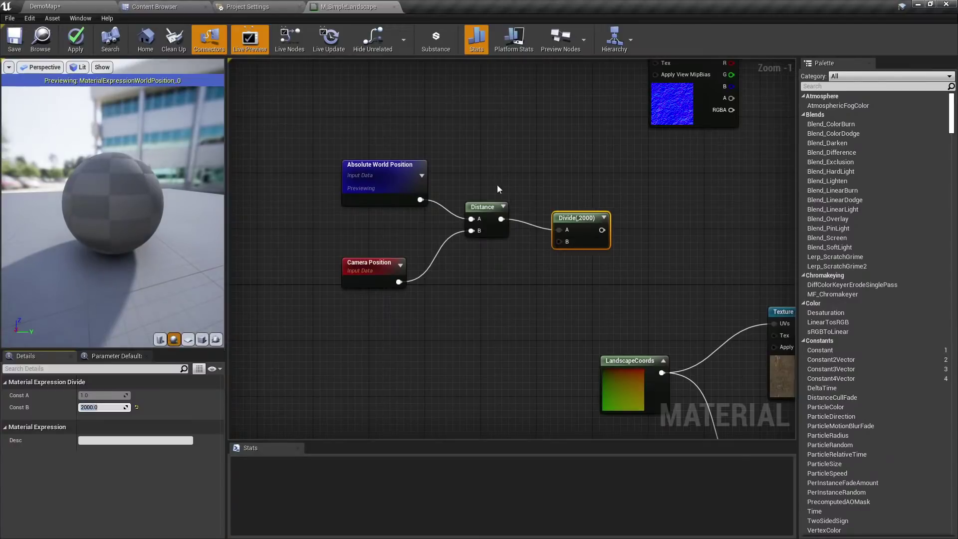
{"action": "left_click", "coordinate": [562, 144]}
{"action": "left_click_drag", "start_coordinate": [595, 157], "coordinate": [333, 304]}
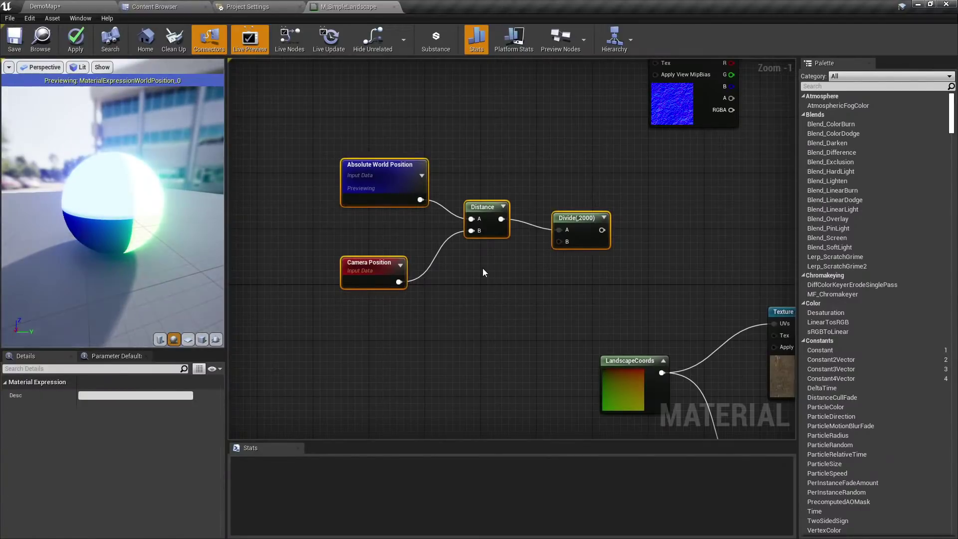
{"action": "left_click", "coordinate": [507, 251]}
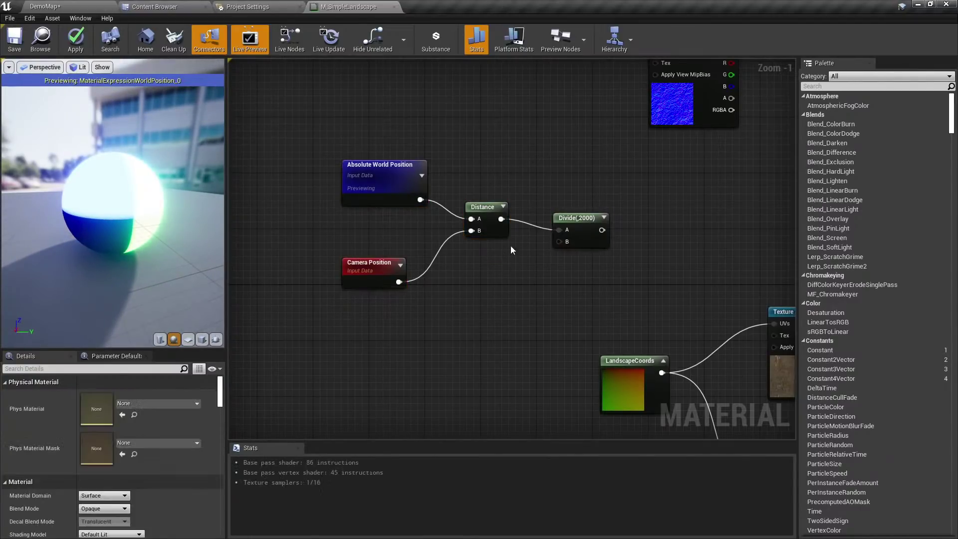
Preview the Divide node and move it up in line with the Distance node.
{"action": "right_click", "coordinate": [583, 218]}
{"action": "left_click", "coordinate": [603, 223]}
{"action": "left_click", "coordinate": [569, 183]}
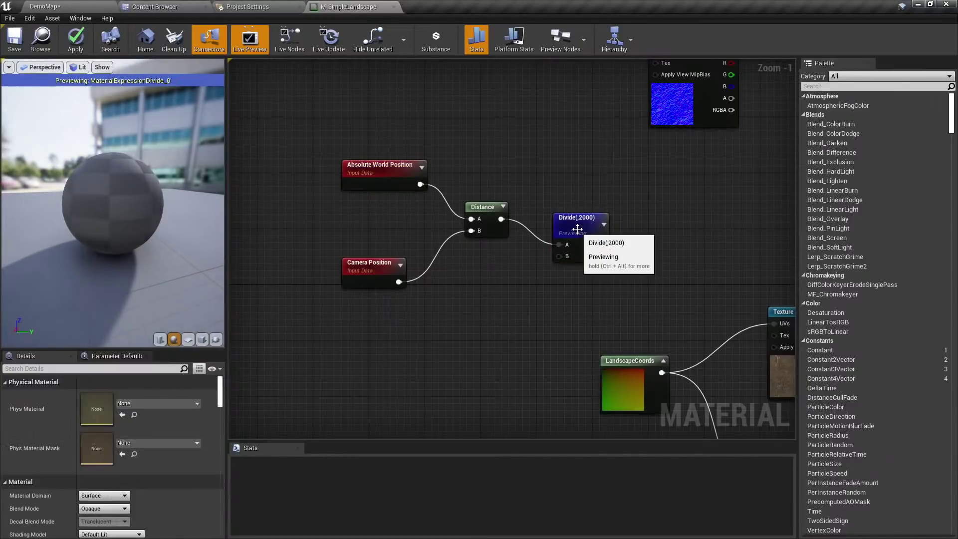
{"action": "left_click", "coordinate": [576, 205]}
{"action": "left_click", "coordinate": [572, 176]}
Move the preview camera nearer to and farther from the sphere to examine the distance-based shading.
{"action": "left_click_drag", "start_coordinate": [100, 214], "coordinate": [116, 220]}
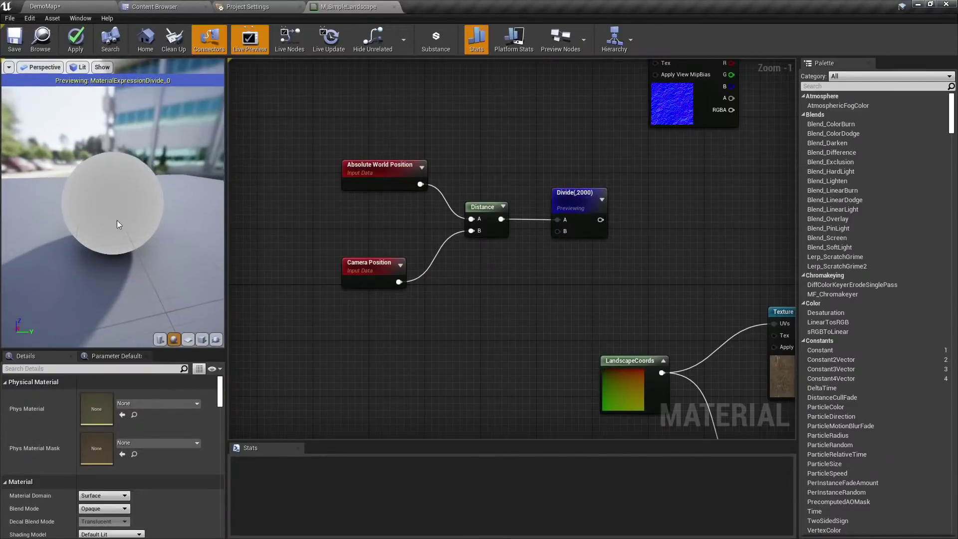
{"action": "mouse_move", "coordinate": [117, 220]}
{"action": "right_mouse_down"}
{"action": "mouse_move", "coordinate": [117, 249]}
{"action": "mouse_move", "coordinate": [118, 197]}
{"action": "mouse_move", "coordinate": [118, 240]}
{"action": "mouse_move", "coordinate": [118, 215]}
{"action": "right_mouse_up"}
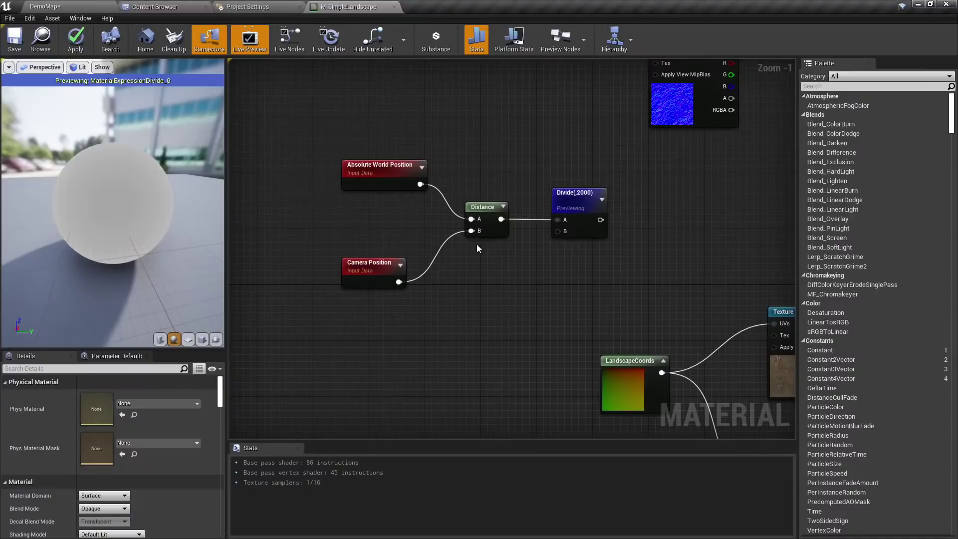
{"action": "left_click", "coordinate": [486, 228]}
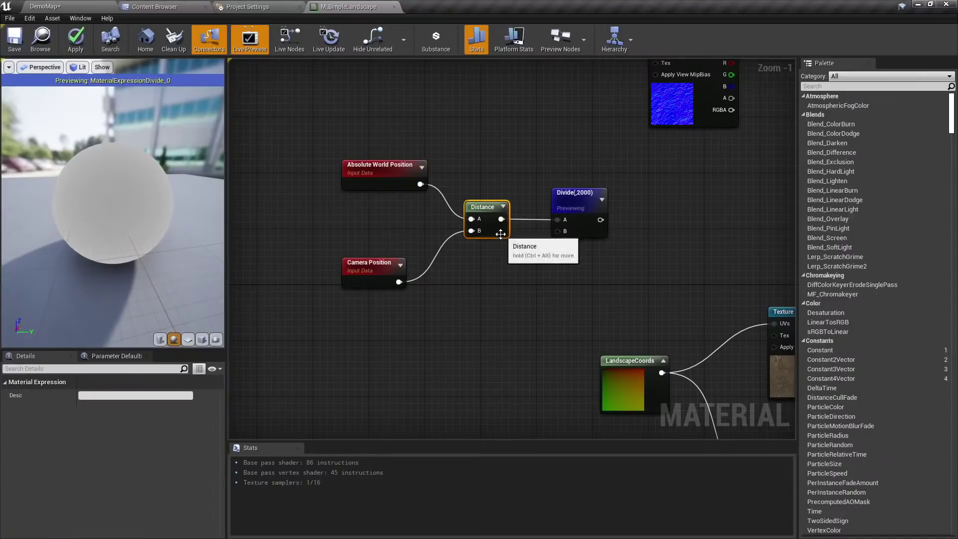
{"action": "left_click", "coordinate": [378, 165]}
{"action": "left_click", "coordinate": [374, 272]}
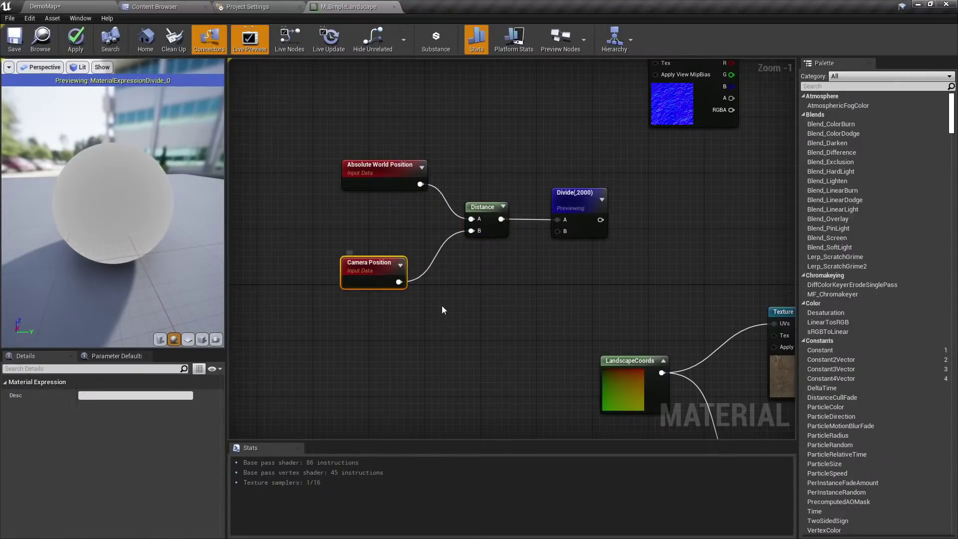
{"action": "left_click", "coordinate": [441, 305]}
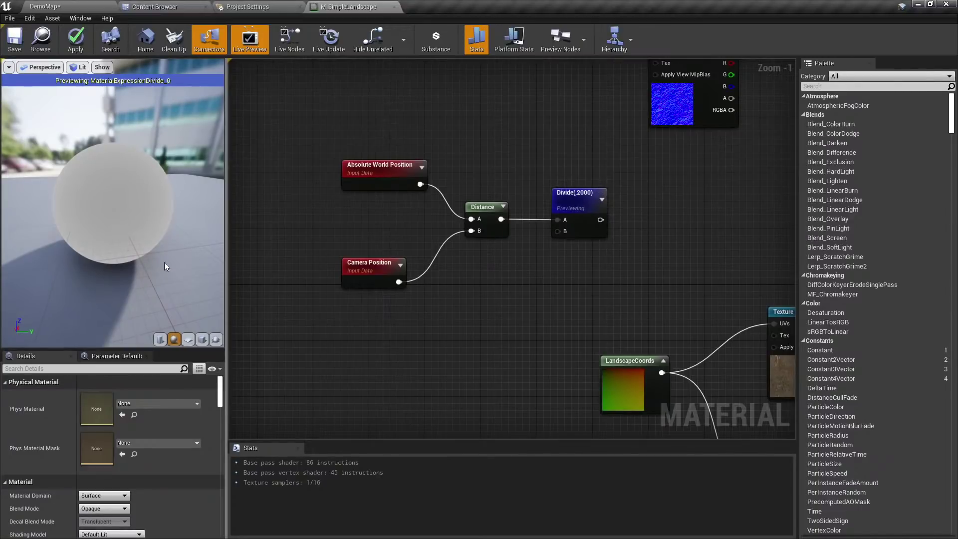
{"action": "right_click_drag", "start_coordinate": [97, 257], "coordinate": [96, 279]}
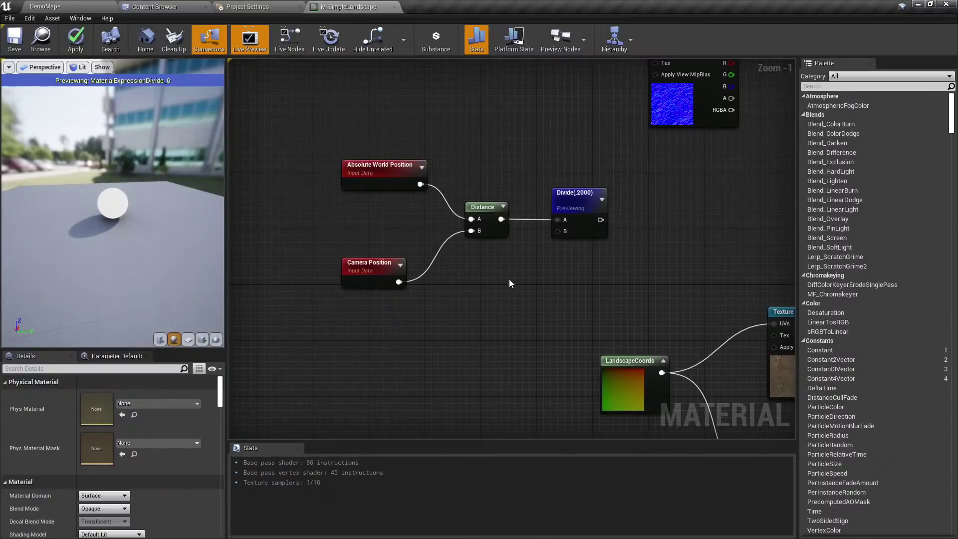
Add a Distance_Blend function below the second grass SetMaterialAttributes node and connect its Result to the Alpha of BlendMaterialAttributes.
{"action": "right_click", "coordinate": [528, 278]}
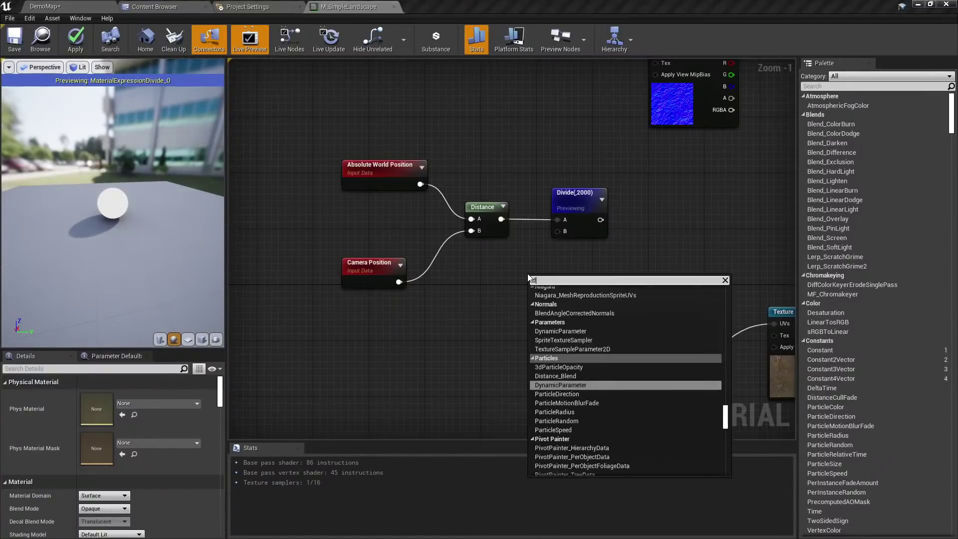
{"action": "key", "text": "Escape"}
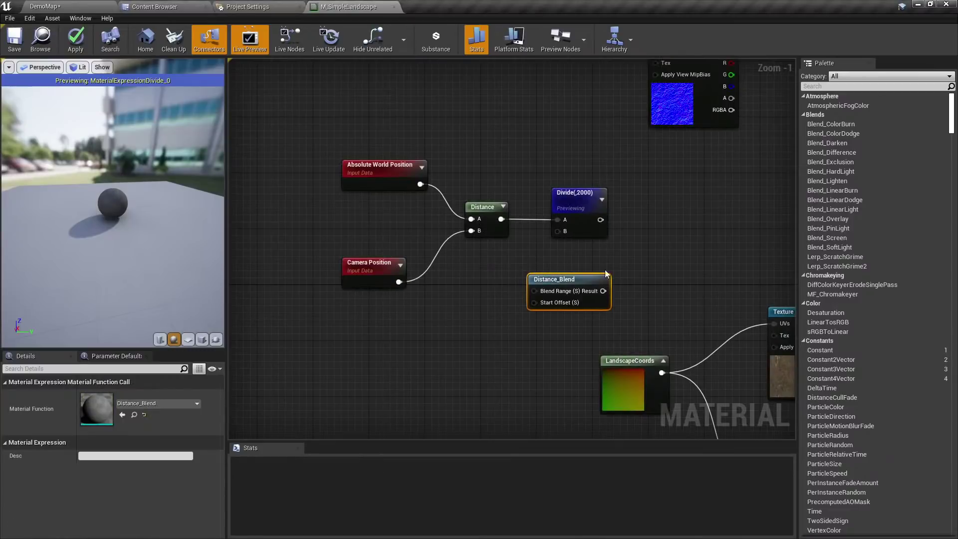
{"action": "right_click_drag", "start_coordinate": [668, 260], "coordinate": [507, 328]}
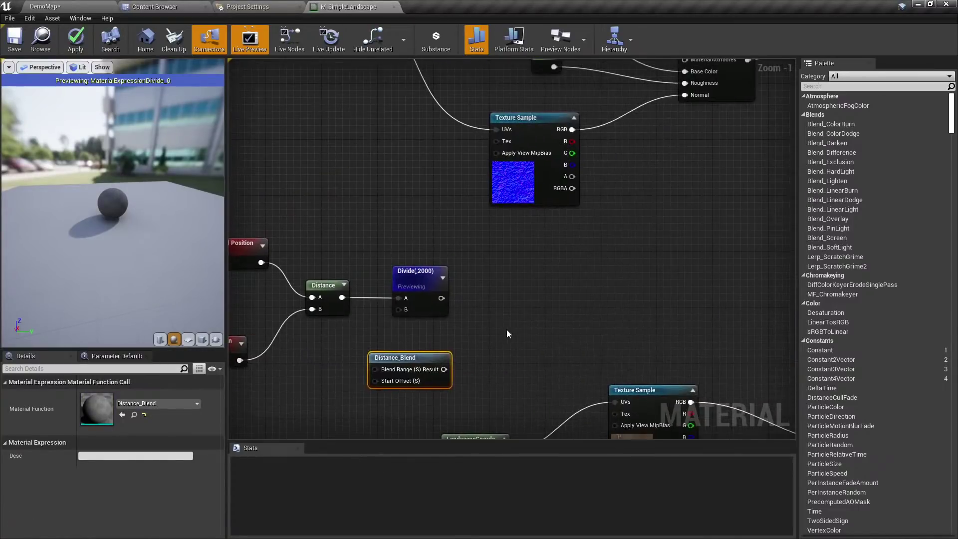
{"action": "left_click_drag", "start_coordinate": [392, 351], "coordinate": [562, 283]}
{"action": "right_click_drag", "start_coordinate": [660, 217], "coordinate": [388, 301]}
{"action": "scroll", "coordinate": [388, 300], "scroll_direction": "down", "scroll_amount": 2}
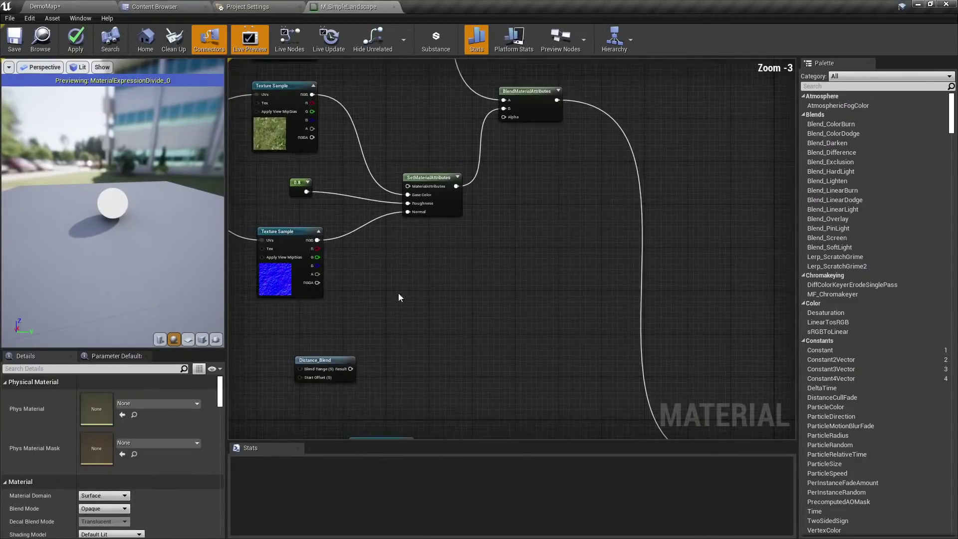
{"action": "left_click_drag", "start_coordinate": [505, 117], "coordinate": [500, 319]}
{"action": "left_click", "coordinate": [495, 240]}
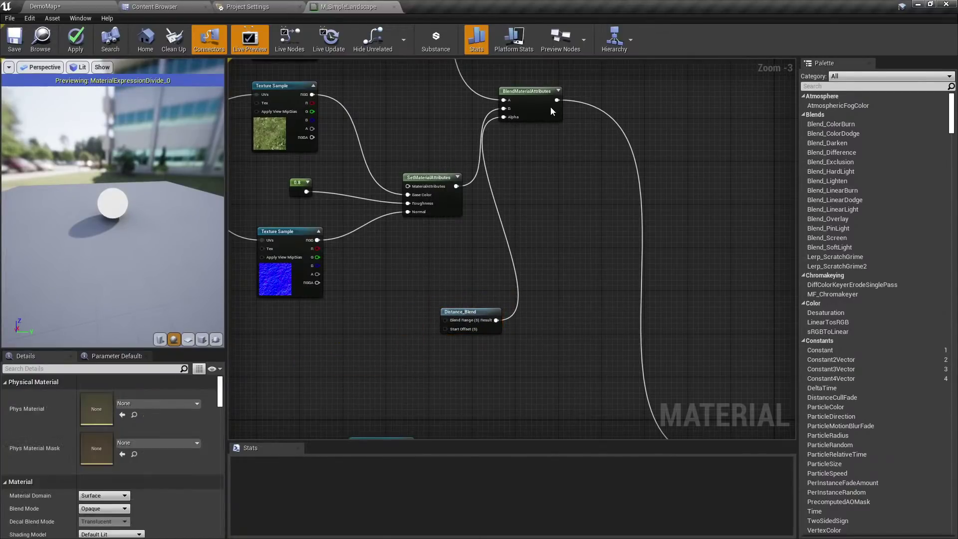
Preview the BlendMaterialAttributes node and delete the Absolute World Position, Camera Position, Distance and Divide nodes.
{"action": "right_click", "coordinate": [550, 106]}
{"action": "left_click", "coordinate": [583, 112]}
{"action": "right_click_drag", "start_coordinate": [357, 294], "coordinate": [636, 192]}
{"action": "left_click_drag", "start_coordinate": [358, 311], "coordinate": [579, 219]}
{"action": "key", "text": "Delete"}
Shift BlendMaterialAttributes to the right in the graph and move Distance_Blend up closer to the second grass SetMaterialAttributes node.
{"action": "right_click_drag", "start_coordinate": [690, 189], "coordinate": [406, 313]}
{"action": "left_click", "coordinate": [609, 146]}
{"action": "left_click", "coordinate": [523, 284]}
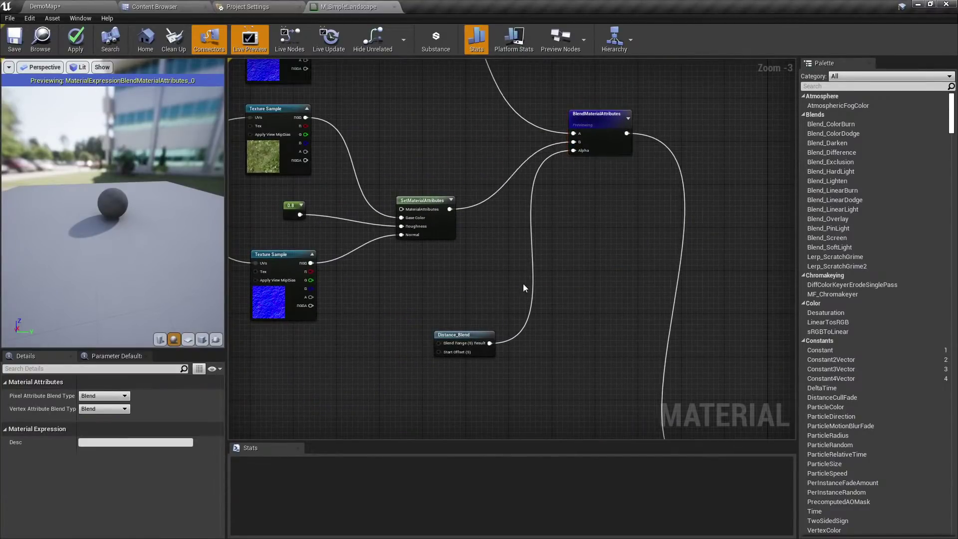
{"action": "left_click_drag", "start_coordinate": [464, 335], "coordinate": [475, 263]}
{"action": "left_click", "coordinate": [487, 256]}
Vary the preview camera's distance from the sphere to examine how the two grass scales blend.
{"action": "scroll", "coordinate": [486, 256], "scroll_direction": "up", "scroll_amount": 3}
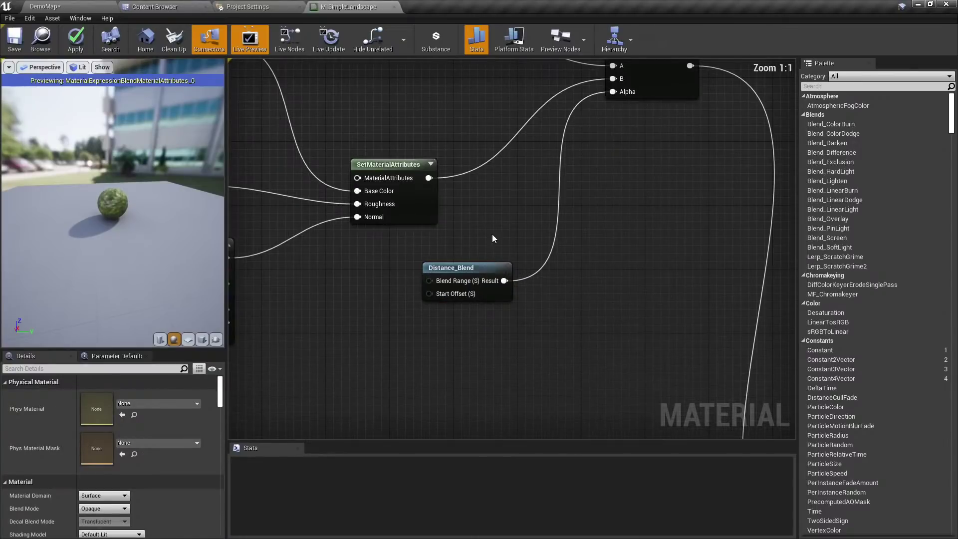
{"action": "left_click_drag", "start_coordinate": [119, 236], "coordinate": [122, 259]}
{"action": "mouse_move", "coordinate": [118, 237]}
{"action": "right_mouse_down"}
{"action": "mouse_move", "coordinate": [119, 192]}
{"action": "mouse_move", "coordinate": [119, 251]}
{"action": "right_mouse_up"}
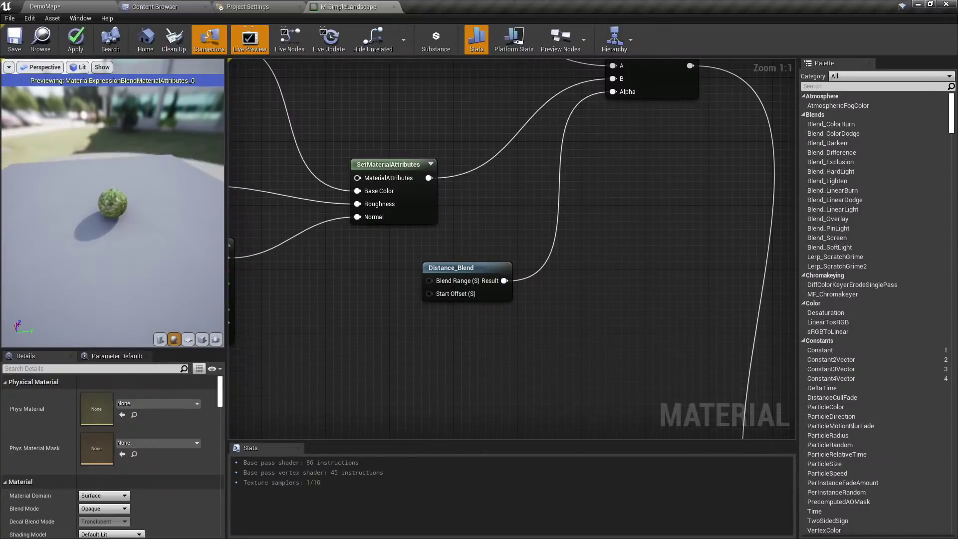
{"action": "right_click_drag", "start_coordinate": [119, 250], "coordinate": [118, 230]}
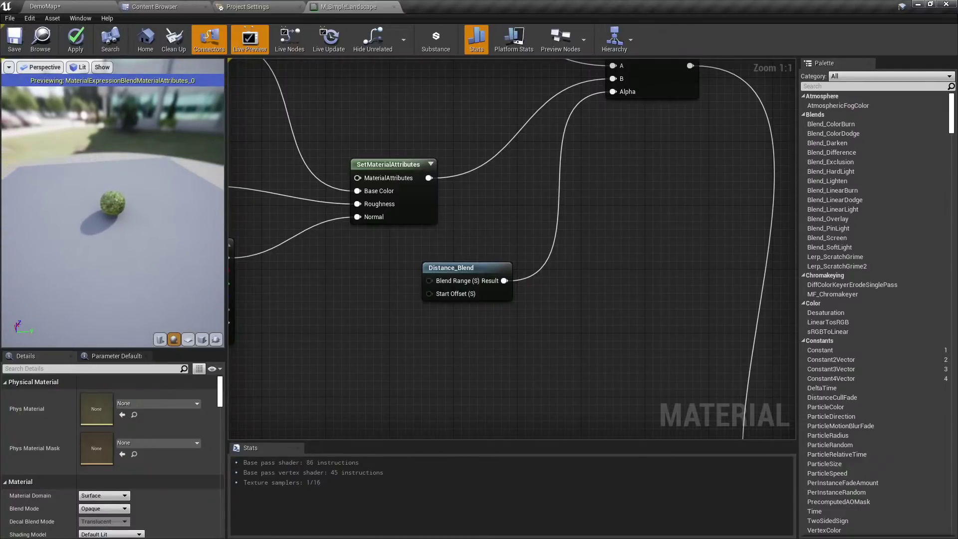
{"action": "right_click_drag", "start_coordinate": [516, 193], "coordinate": [582, 184]}
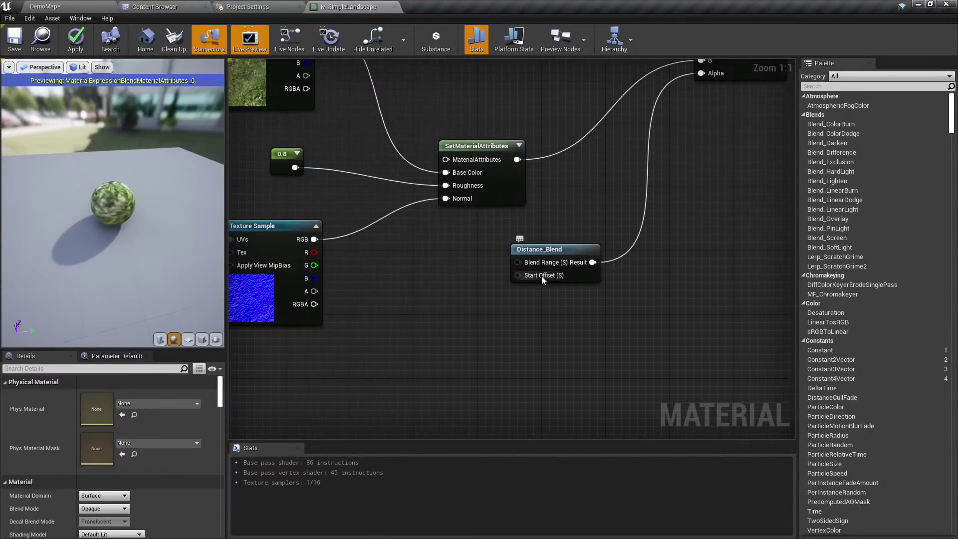
Add a Constant node of 1000 beside Distance_Blend and connect it to the Blend Range input.
{"action": "left_click_drag", "start_coordinate": [542, 278], "coordinate": [541, 293]}
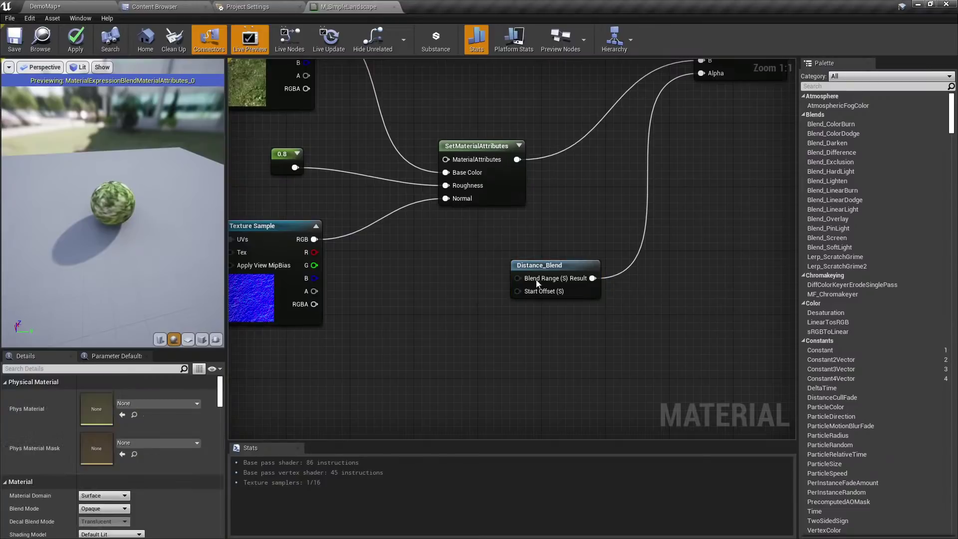
{"action": "right_click", "coordinate": [454, 277]}
{"action": "type", "text": "const"}
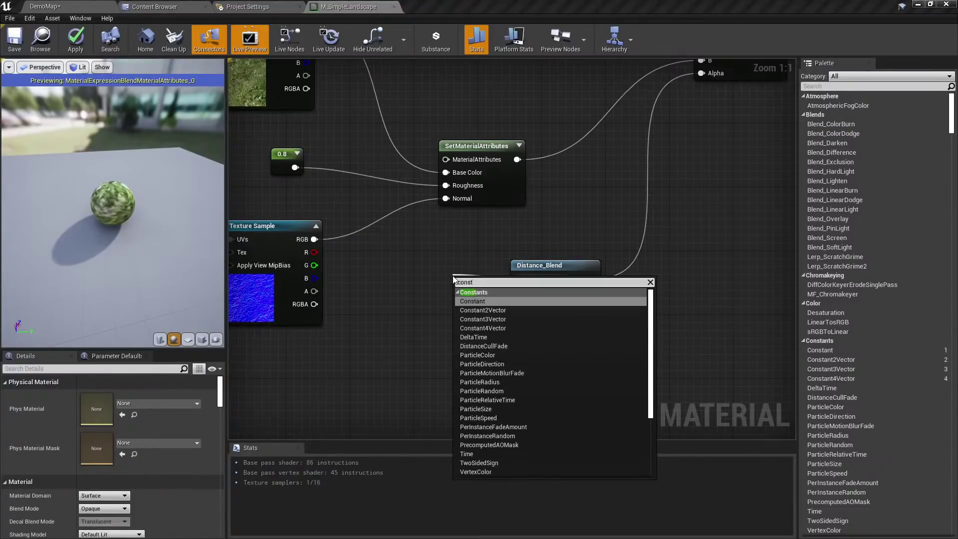
{"action": "key", "text": "Return"}
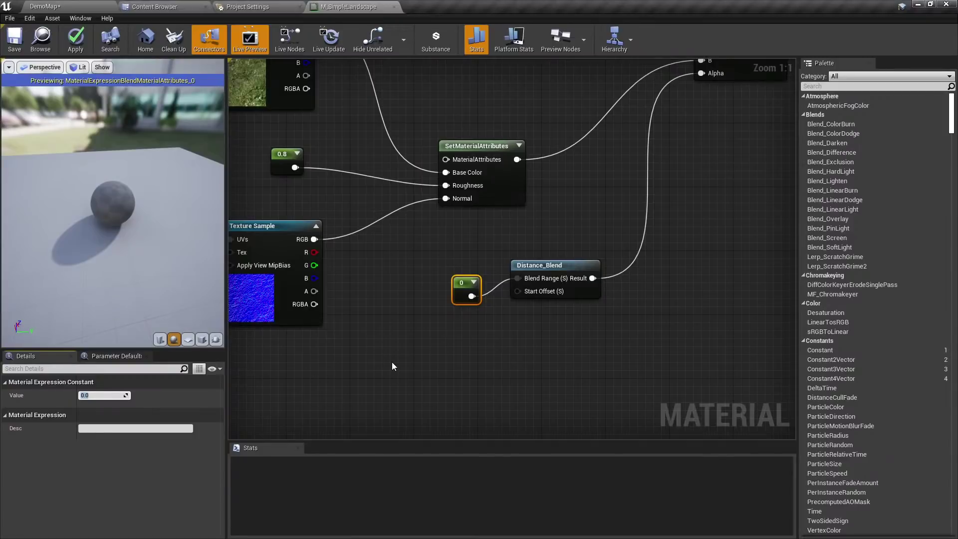
{"action": "type", "text": "1000"}
{"action": "key", "text": "Return"}
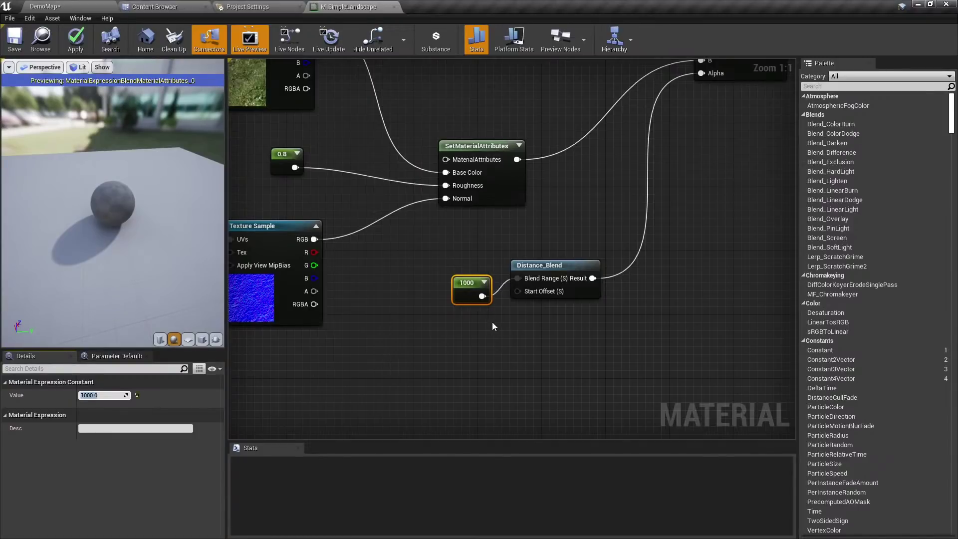
{"action": "left_click", "coordinate": [492, 327]}
{"action": "left_click_drag", "start_coordinate": [461, 291], "coordinate": [446, 267]}
{"action": "left_click", "coordinate": [498, 305]}
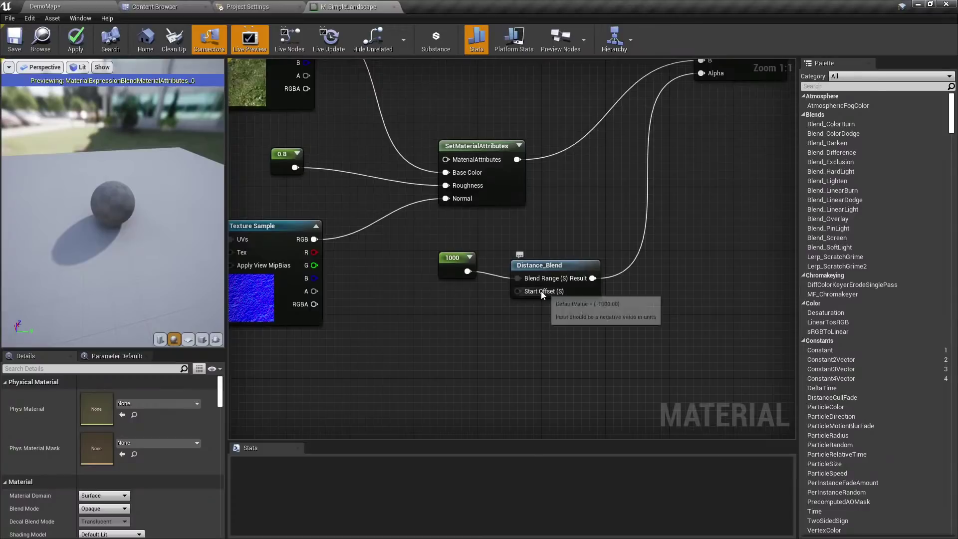
Duplicate the 1000 constant below the original, connect the copy to Start Offset of Distance_Blend and set its value to -2000.
{"action": "left_click", "coordinate": [452, 265]}
{"action": "key", "text": "ctrl+c"}
{"action": "key", "text": "ctrl+v"}
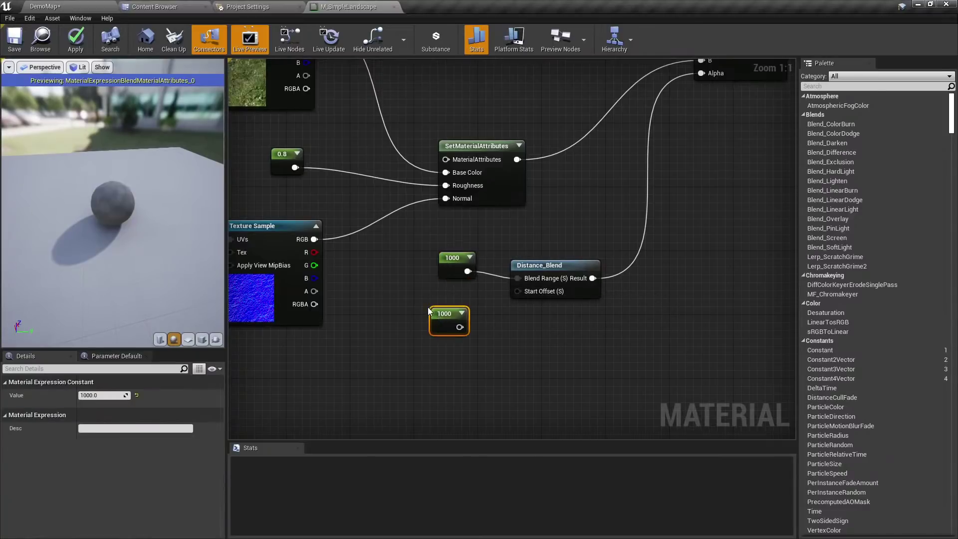
{"action": "left_click", "coordinate": [427, 307]}
{"action": "left_click_drag", "start_coordinate": [528, 291], "coordinate": [459, 327]}
{"action": "left_click", "coordinate": [449, 322]}
{"action": "left_click", "coordinate": [120, 395]}
{"action": "type", "text": "-200"}
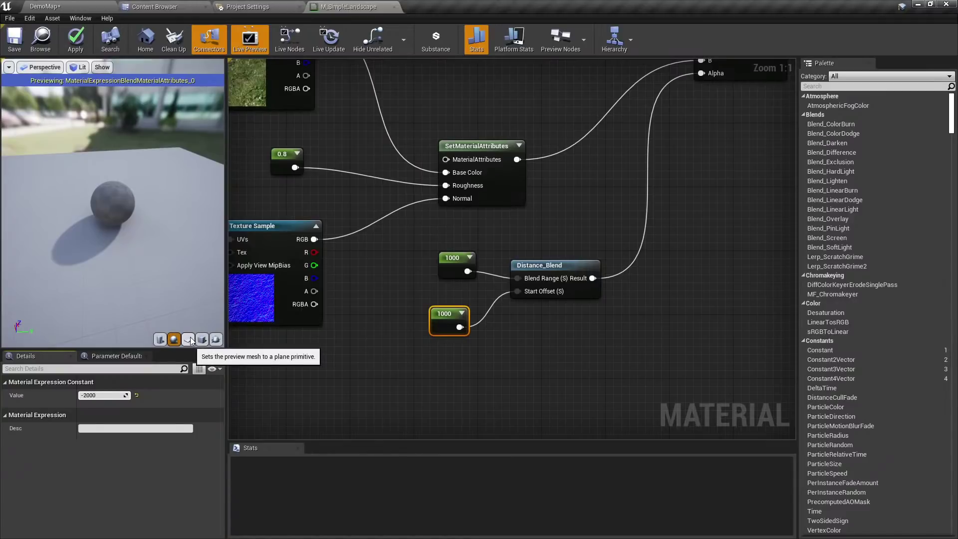
{"action": "key", "text": "Return"}
{"action": "left_click", "coordinate": [617, 227]}
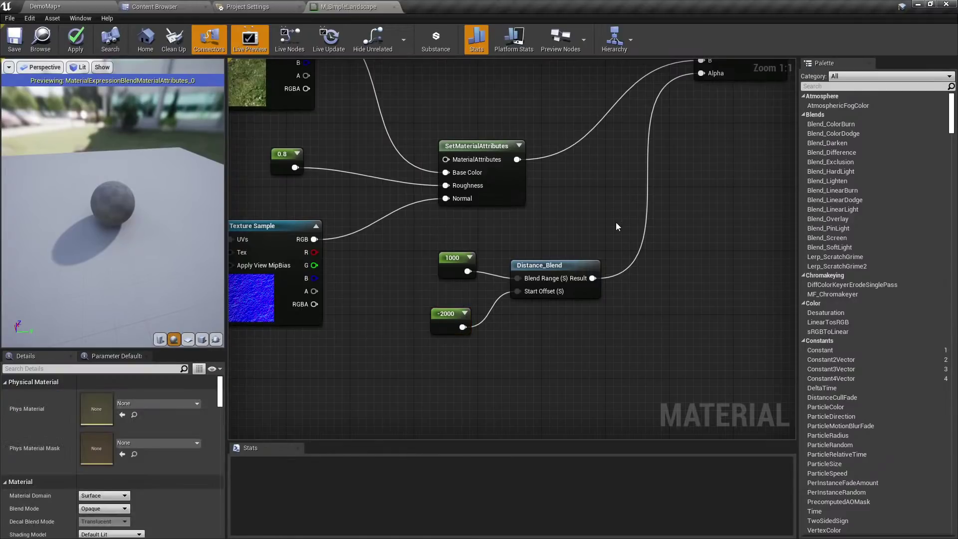
Move the preview camera away from the sphere to check the blend with the new range and start offset.
{"action": "mouse_move", "coordinate": [99, 177]}
{"action": "left_mouse_down"}
{"action": "mouse_move", "coordinate": [99, 194]}
{"action": "mouse_move", "coordinate": [98, 176]}
{"action": "left_mouse_up"}
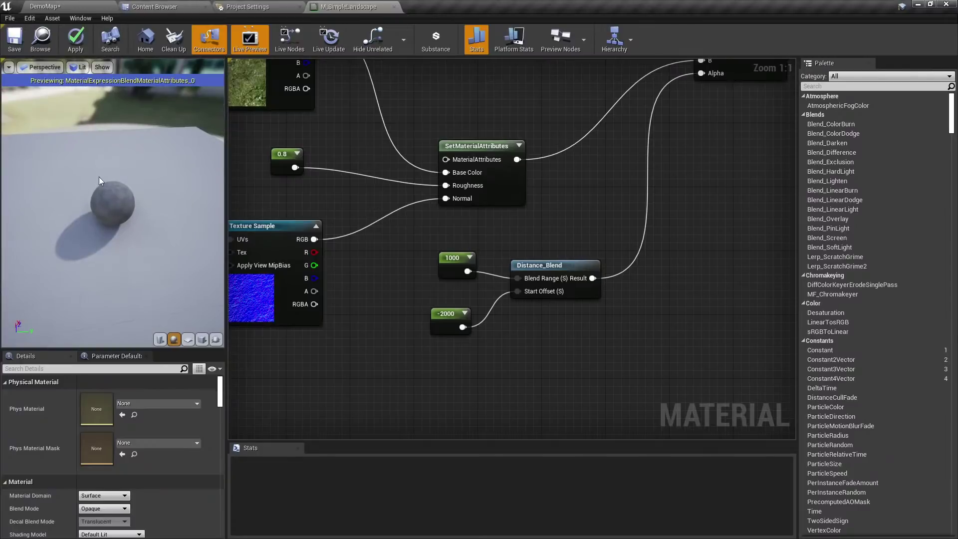
{"action": "right_click_drag", "start_coordinate": [142, 192], "coordinate": [142, 214]}
{"action": "left_click_drag", "start_coordinate": [142, 214], "coordinate": [142, 193]}
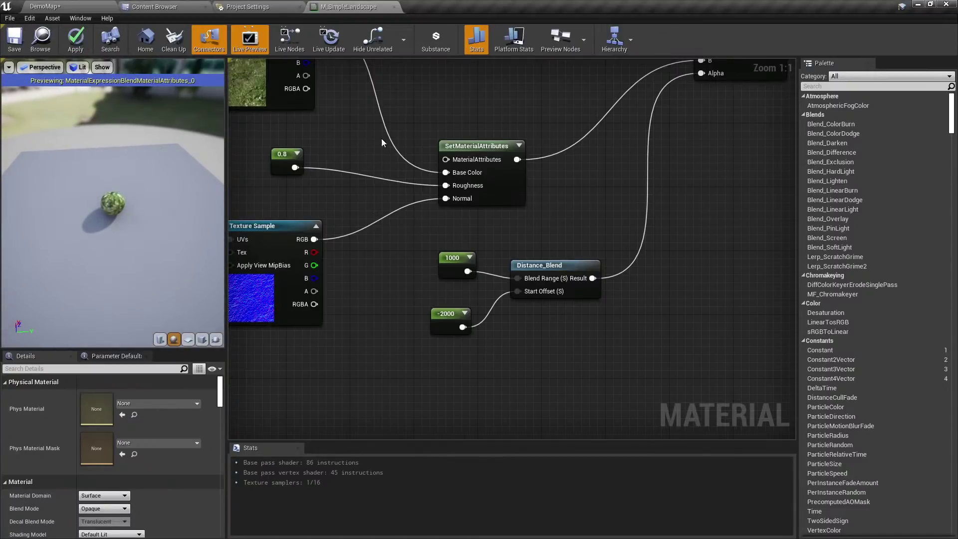
Apply the distance blend changes to the landscape material.
{"action": "scroll", "coordinate": [414, 287], "scroll_direction": "down", "scroll_amount": 6}
{"action": "right_click_drag", "start_coordinate": [414, 287], "coordinate": [510, 265]}
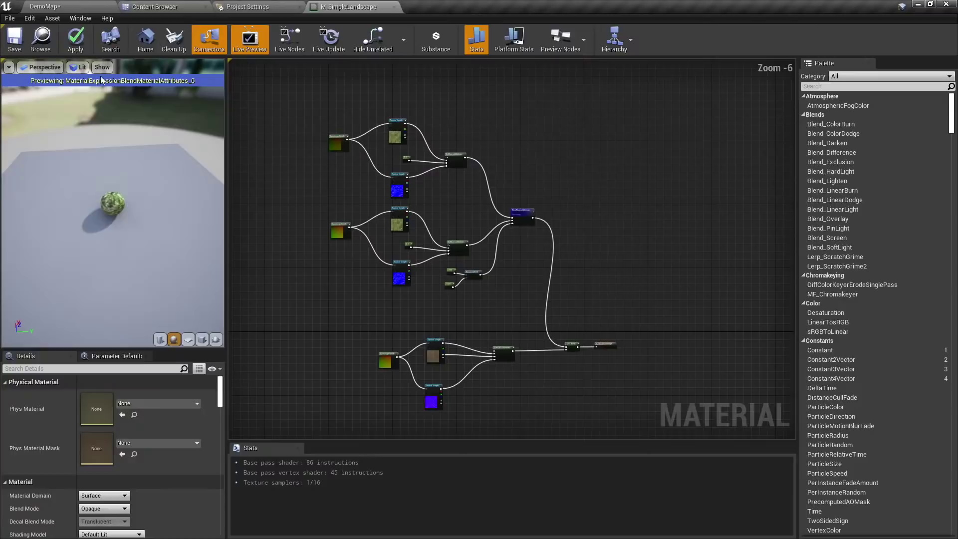
{"action": "left_click", "coordinate": [82, 41]}
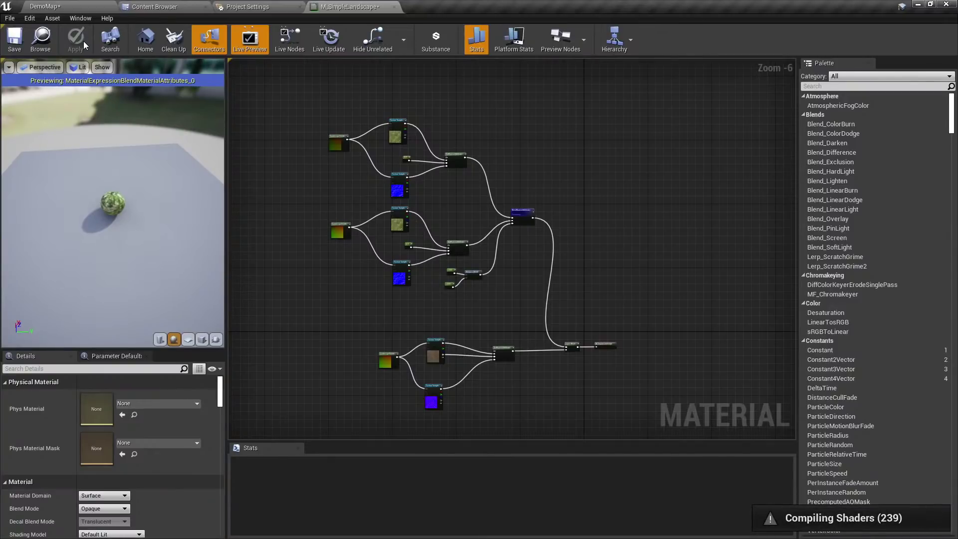
Inspect the mapping settings of the second grass copy's LandscapeCoords node.
{"action": "right_click_drag", "start_coordinate": [436, 189], "coordinate": [510, 205]}
{"action": "scroll", "coordinate": [511, 205], "scroll_direction": "up", "scroll_amount": 3}
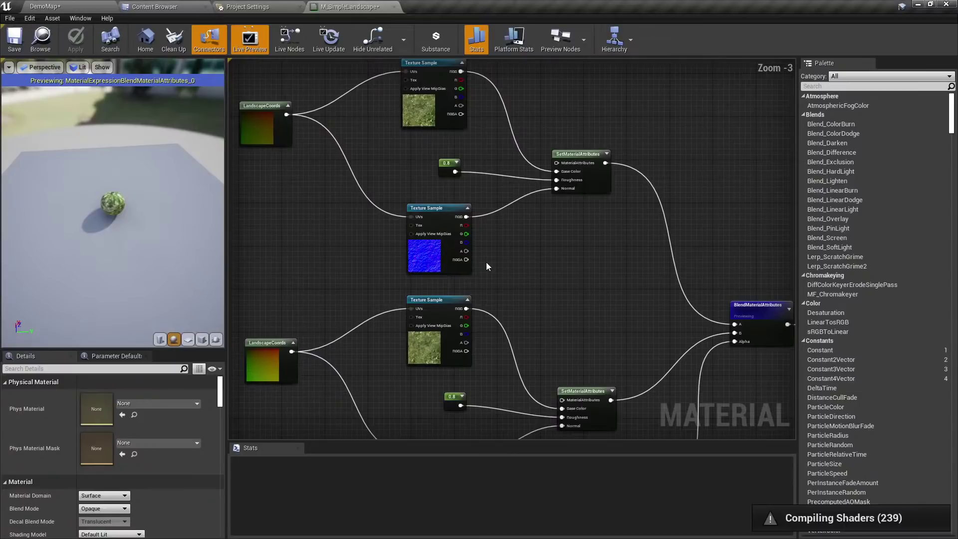
{"action": "right_click_drag", "start_coordinate": [486, 262], "coordinate": [550, 199]}
{"action": "left_click", "coordinate": [301, 230]}
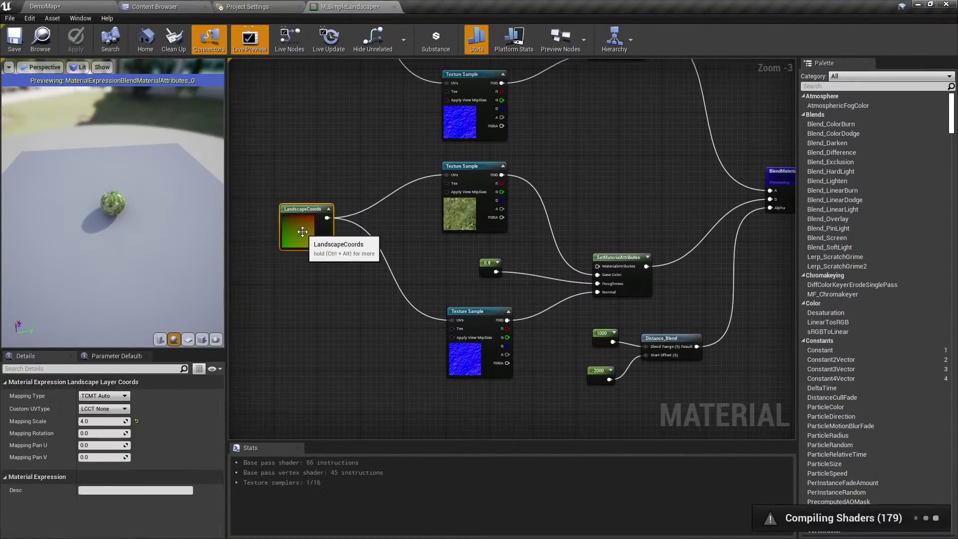
{"action": "left_click", "coordinate": [314, 150]}
Switch to the DemoMap level to examine the distance-blended grass on the landscape, and return to the grass nodes in M_SimpleLandscape.
{"action": "left_click", "coordinate": [46, 7]}
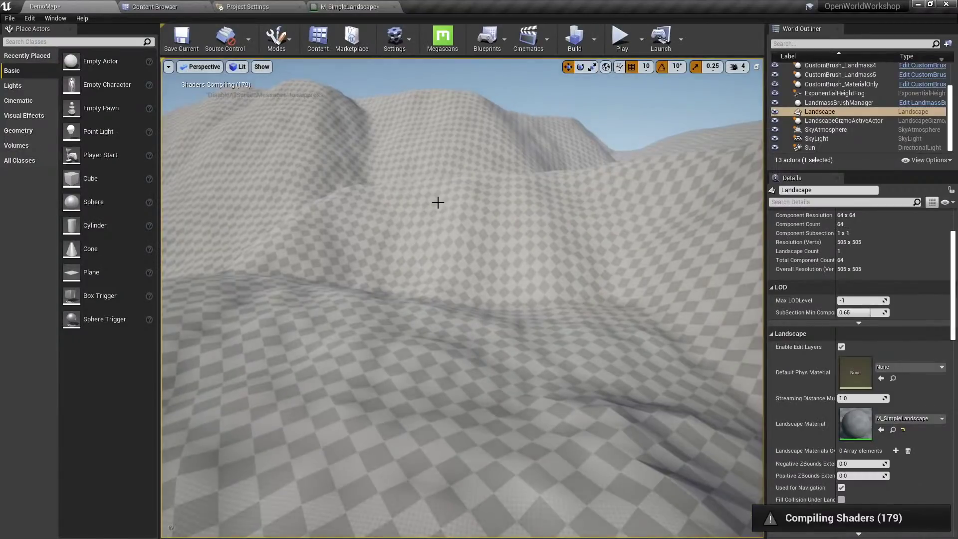
{"action": "mouse_move", "coordinate": [436, 198]}
{"action": "right_mouse_down"}
{"action": "mouse_move", "coordinate": [449, 209]}
{"action": "mouse_move", "coordinate": [454, 202]}
{"action": "mouse_move", "coordinate": [457, 214]}
{"action": "mouse_move", "coordinate": [433, 201]}
{"action": "right_mouse_up"}
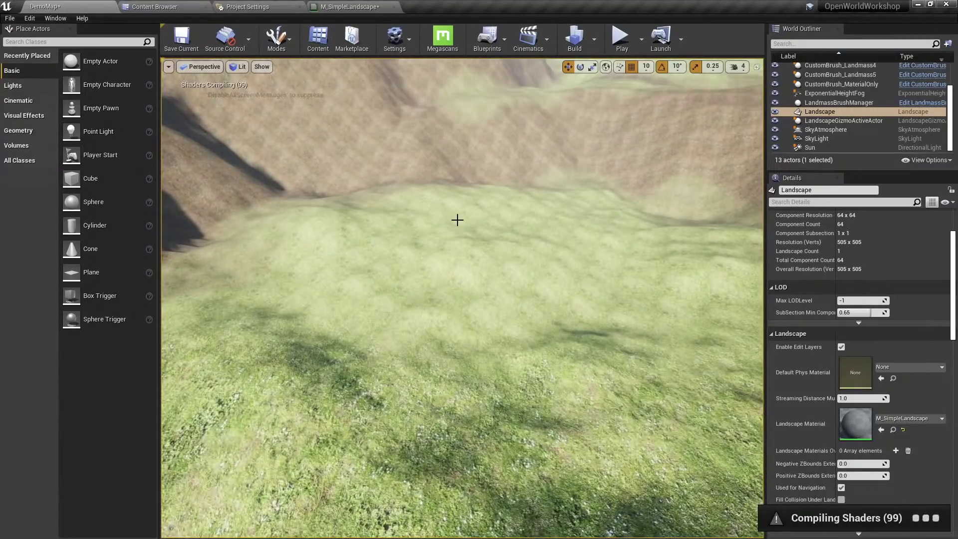
{"action": "right_click_drag", "start_coordinate": [455, 237], "coordinate": [454, 222]}
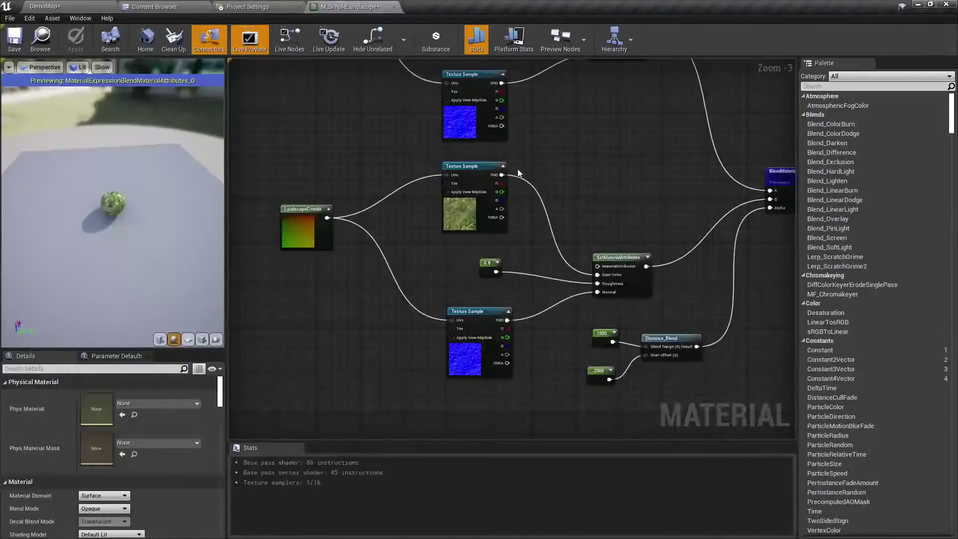
{"action": "right_click_drag", "start_coordinate": [518, 173], "coordinate": [517, 100]}
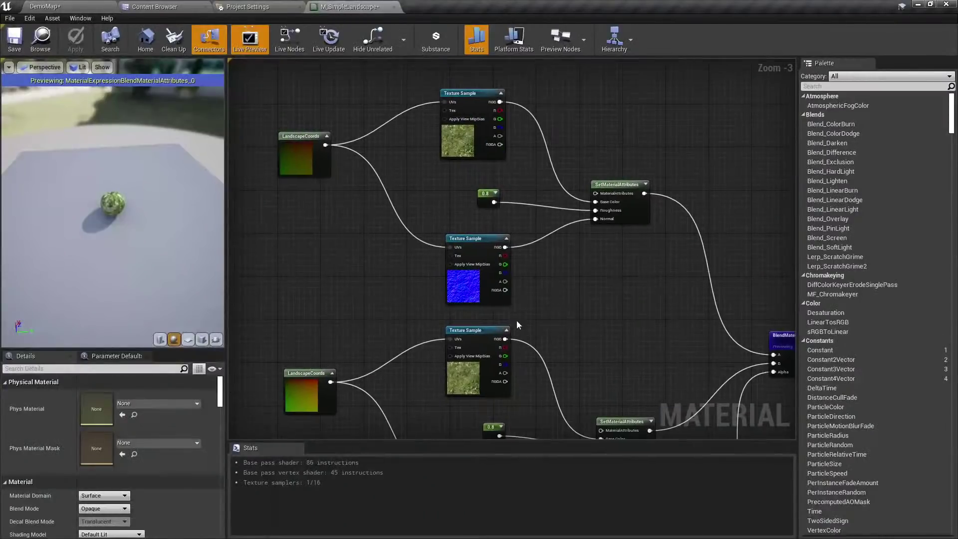
Set the Mapping Scale of the first grass copy's LandscapeCoords to 4 and the second copy's to 14, and save the material.
{"action": "left_click", "coordinate": [300, 155]}
{"action": "left_click", "coordinate": [297, 381]}
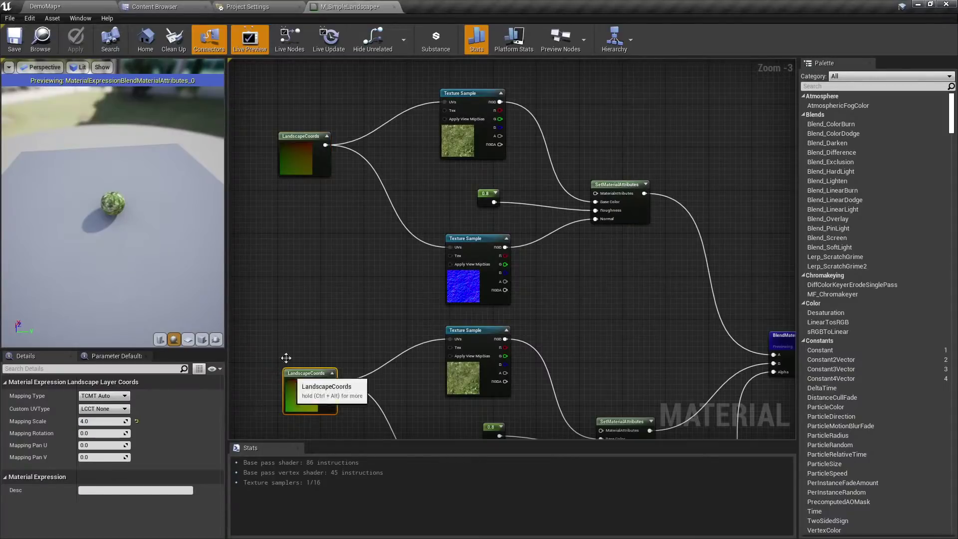
{"action": "left_click", "coordinate": [312, 147]}
{"action": "left_click", "coordinate": [120, 420]}
{"action": "type", "text": "4"}
{"action": "key", "text": "Return"}
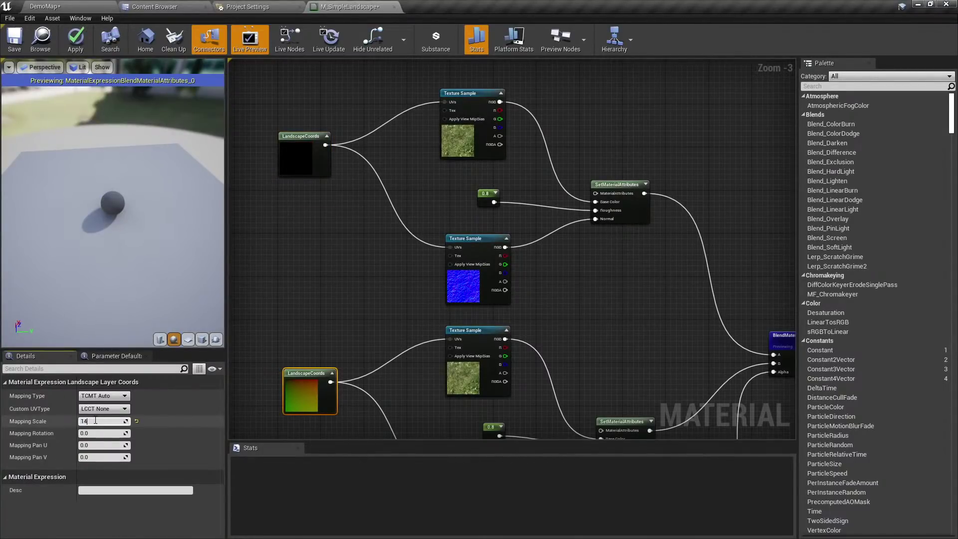
{"action": "left_click", "coordinate": [333, 276]}
{"action": "right_click_drag", "start_coordinate": [333, 276], "coordinate": [330, 215]}
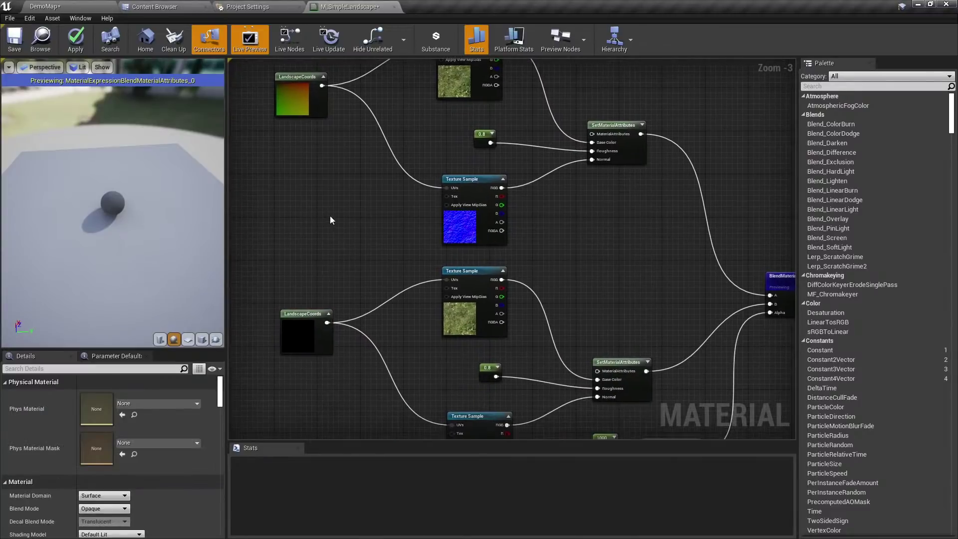
{"action": "left_click", "coordinate": [24, 37]}
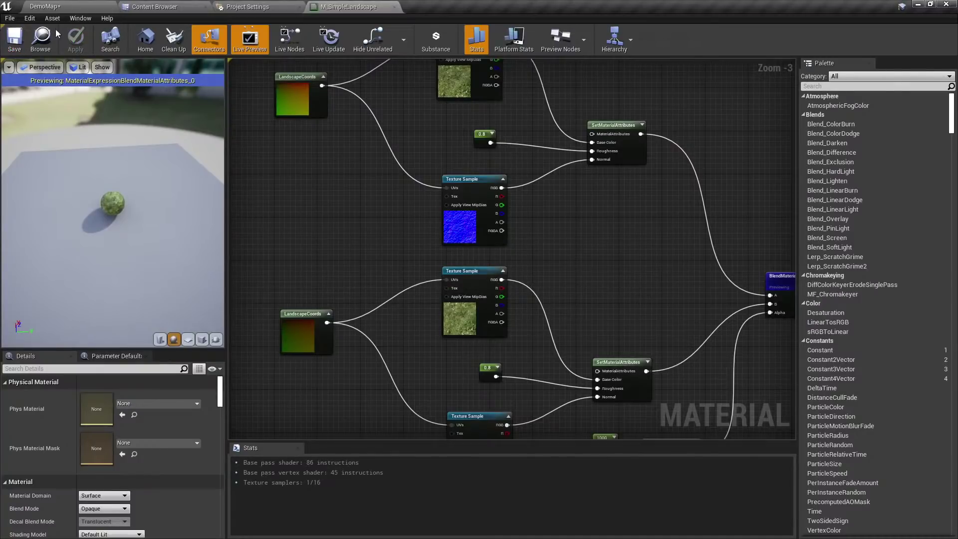
Examine the grass tiling on the DemoMap landscape from near and far with the new mapping scales.
{"action": "left_click", "coordinate": [58, 6]}
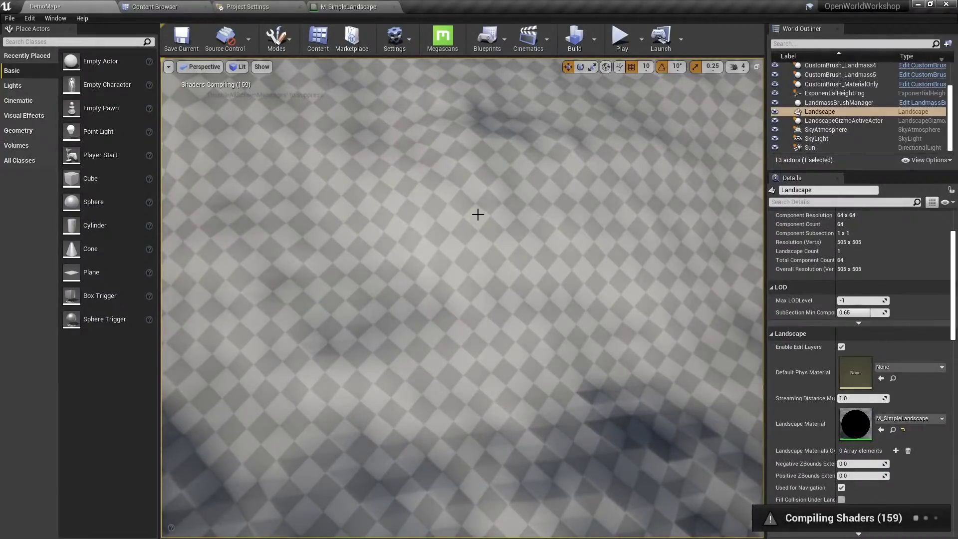
{"action": "mouse_move", "coordinate": [477, 214]}
{"action": "right_mouse_down"}
{"action": "mouse_move", "coordinate": [478, 192]}
{"action": "mouse_move", "coordinate": [461, 216]}
{"action": "right_mouse_up"}
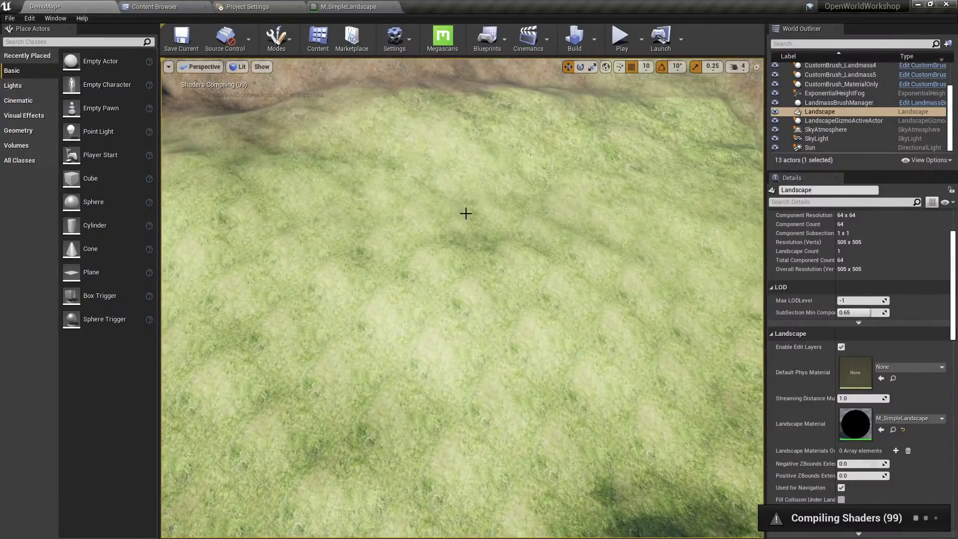
{"action": "right_click_drag", "start_coordinate": [461, 215], "coordinate": [461, 257]}
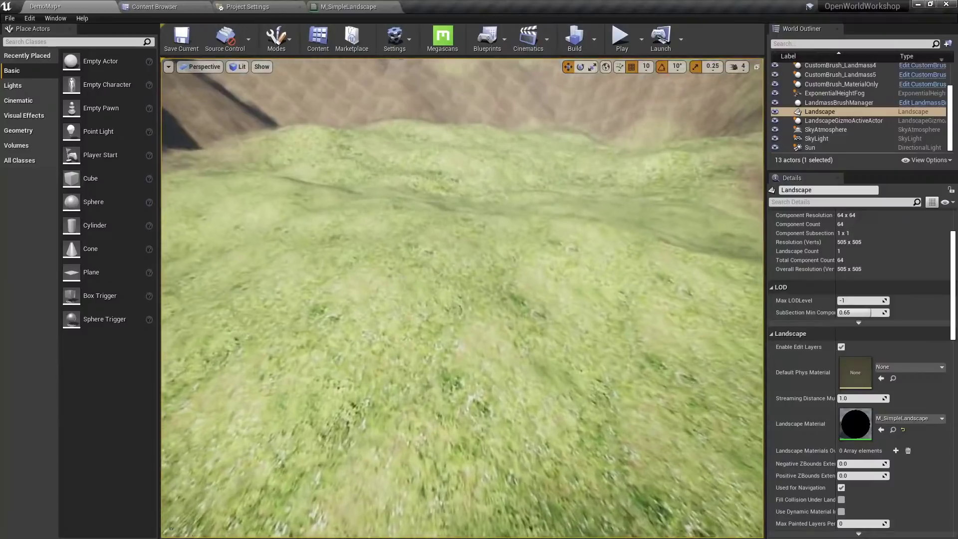
{"action": "right_click_drag", "start_coordinate": [461, 257], "coordinate": [461, 260]}
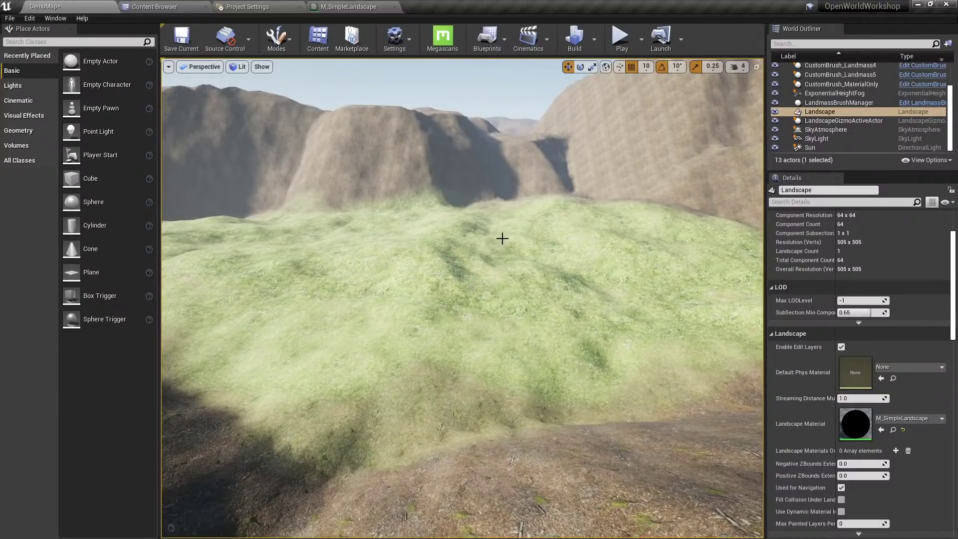
{"action": "key", "text": "w"}
{"action": "right_click_drag", "start_coordinate": [462, 298], "coordinate": [461, 135]}
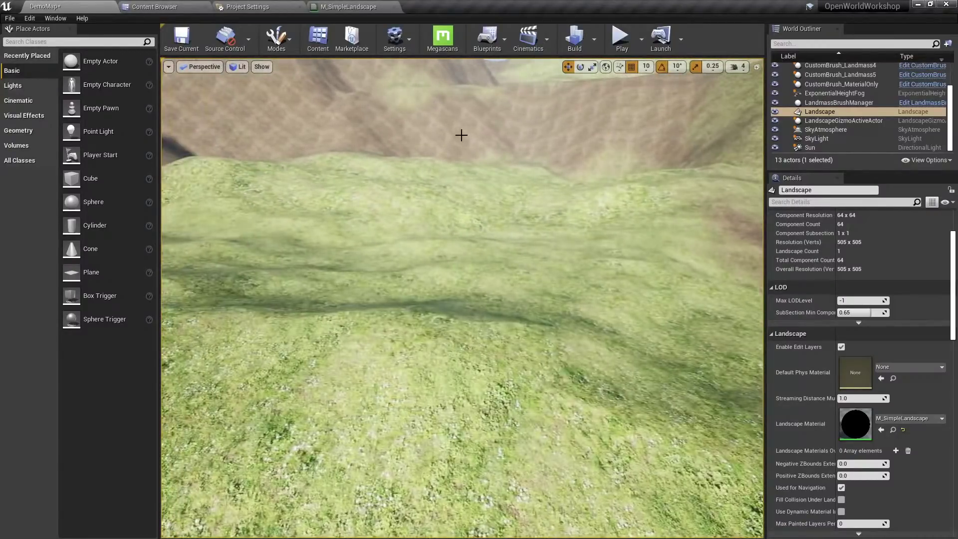
Set the constant feeding Distance_Blend's Blend Range to 2000 in M_SimpleLandscape.
{"action": "left_click", "coordinate": [335, 6]}
{"action": "scroll", "coordinate": [598, 276], "scroll_direction": "up", "scroll_amount": 1}
{"action": "right_click_drag", "start_coordinate": [598, 275], "coordinate": [533, 258]}
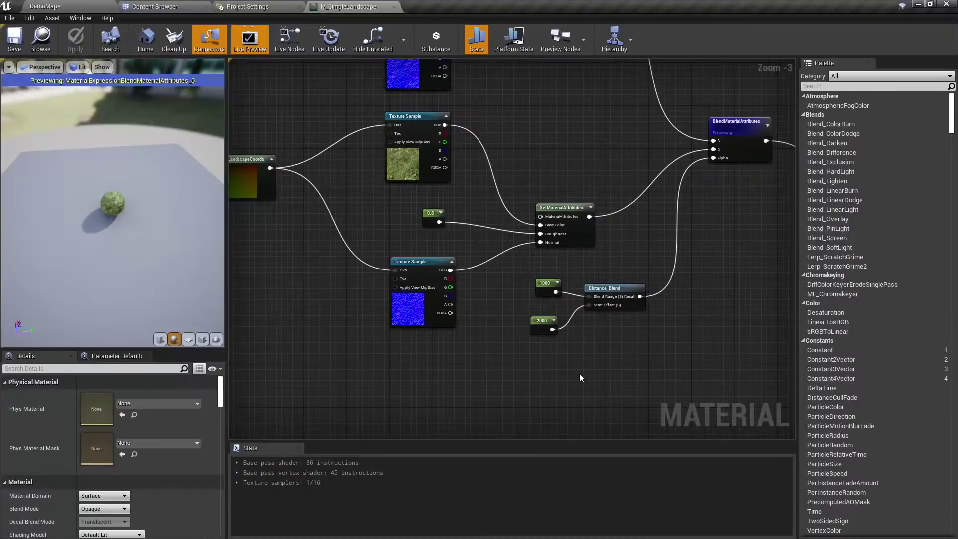
{"action": "scroll", "coordinate": [571, 371], "scroll_direction": "up", "scroll_amount": 3}
{"action": "left_click", "coordinate": [533, 246]}
{"action": "left_click", "coordinate": [102, 395]}
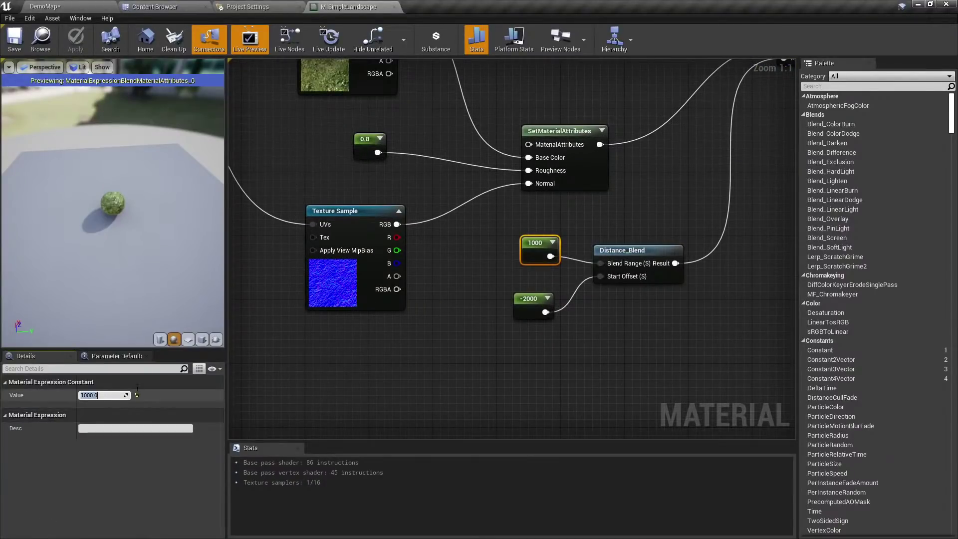
{"action": "type", "text": "2000"}
{"action": "key", "text": "Return"}
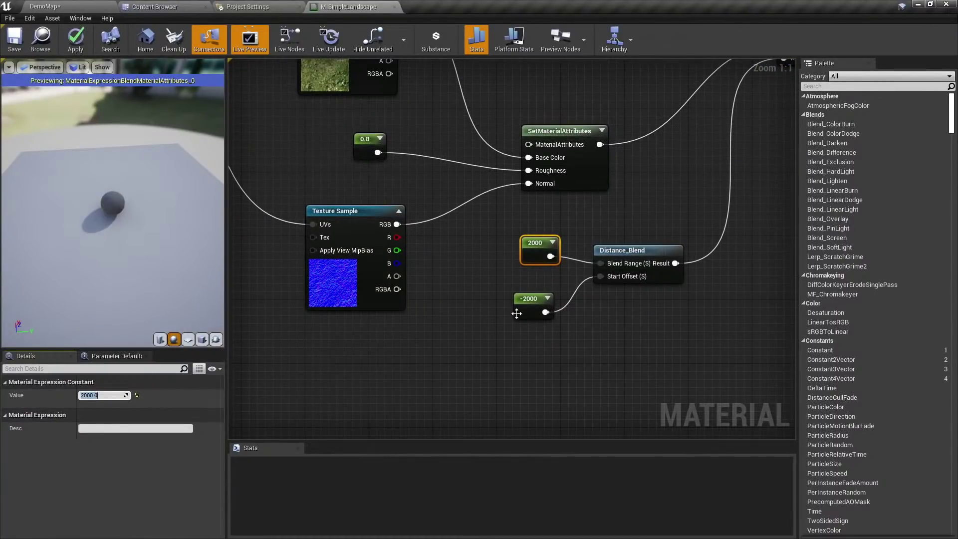
Set the constant feeding Distance_Blend's Start Offset to -1500 and save the material.
{"action": "left_click", "coordinate": [518, 313]}
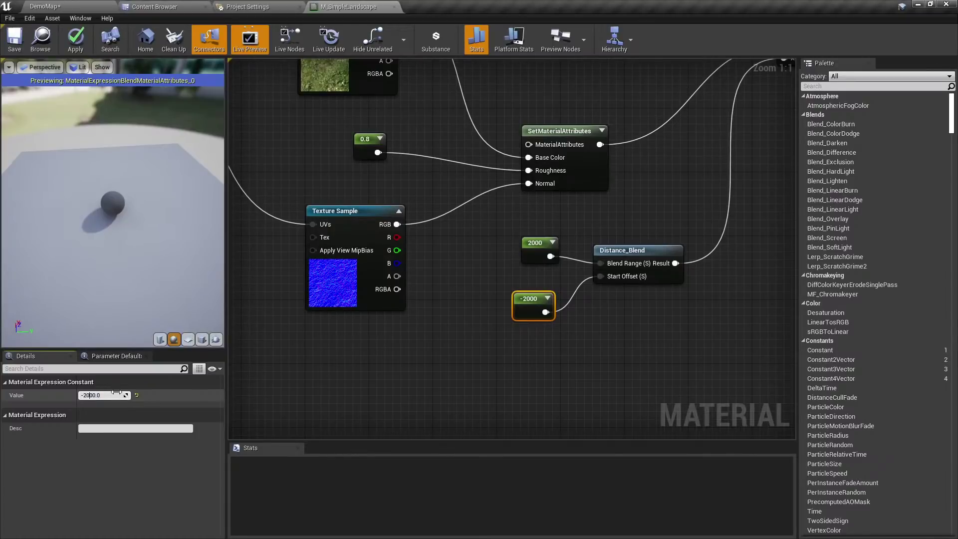
{"action": "type", "text": "-1500"}
{"action": "left_click", "coordinate": [333, 352]}
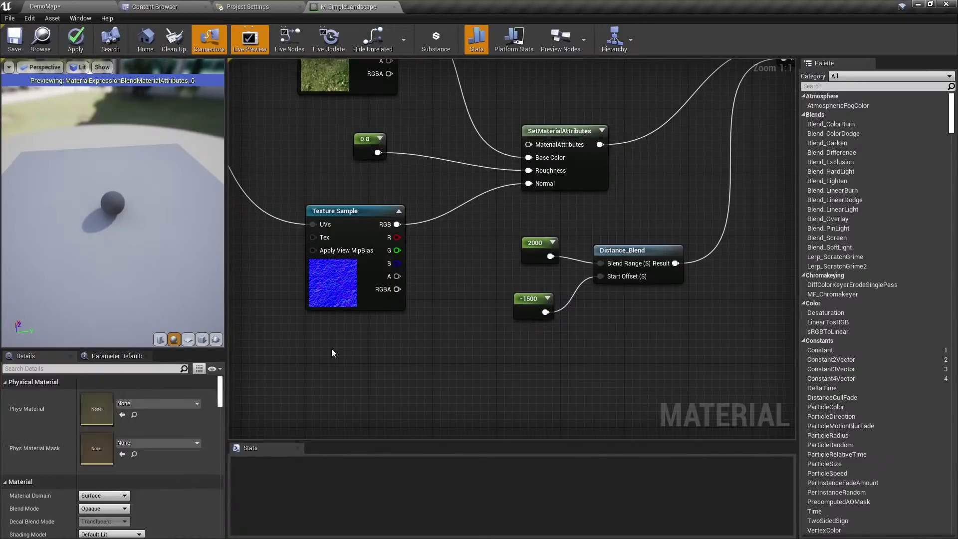
{"action": "left_click", "coordinate": [12, 43]}
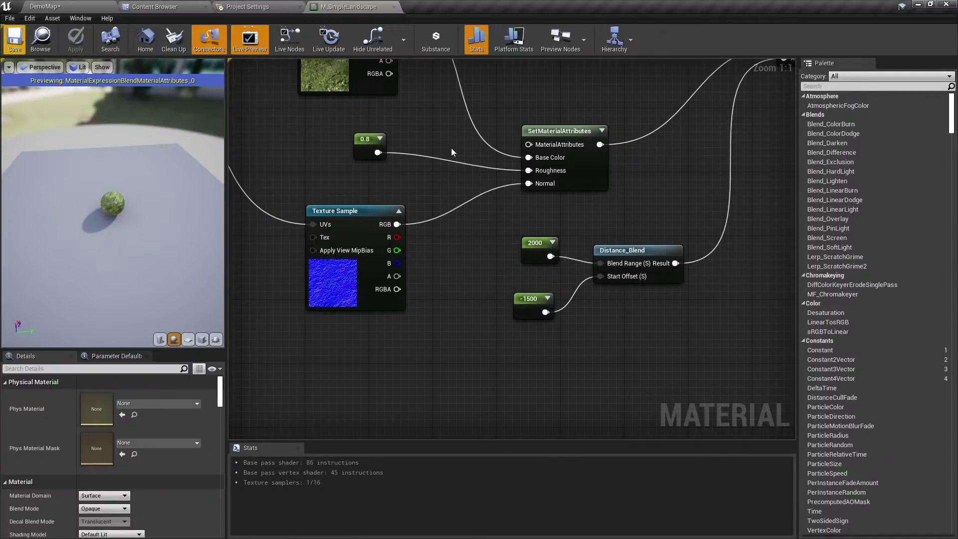
{"action": "scroll", "coordinate": [486, 273], "scroll_direction": "down", "scroll_amount": 7}
{"action": "scroll", "coordinate": [526, 257], "scroll_direction": "up", "scroll_amount": 4}
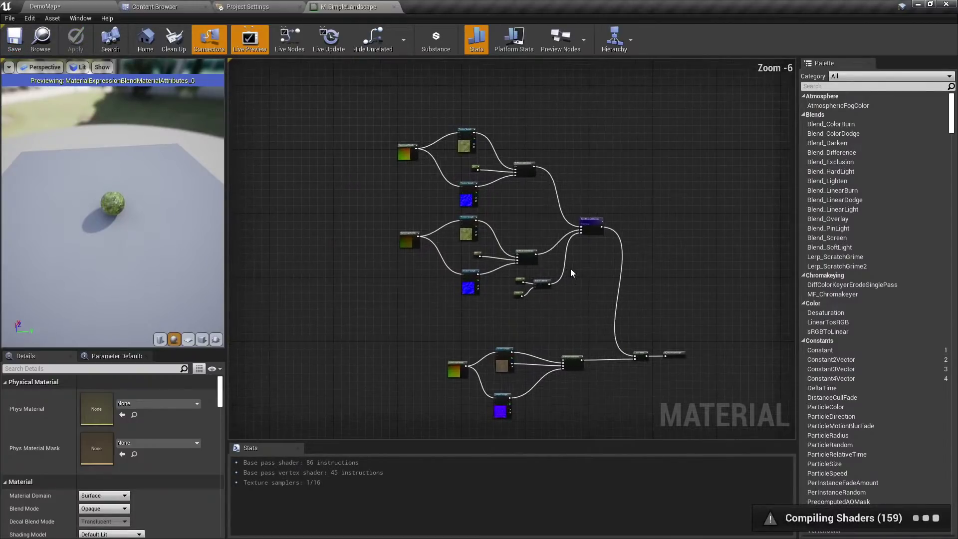
{"action": "right_click_drag", "start_coordinate": [535, 191], "coordinate": [559, 196]}
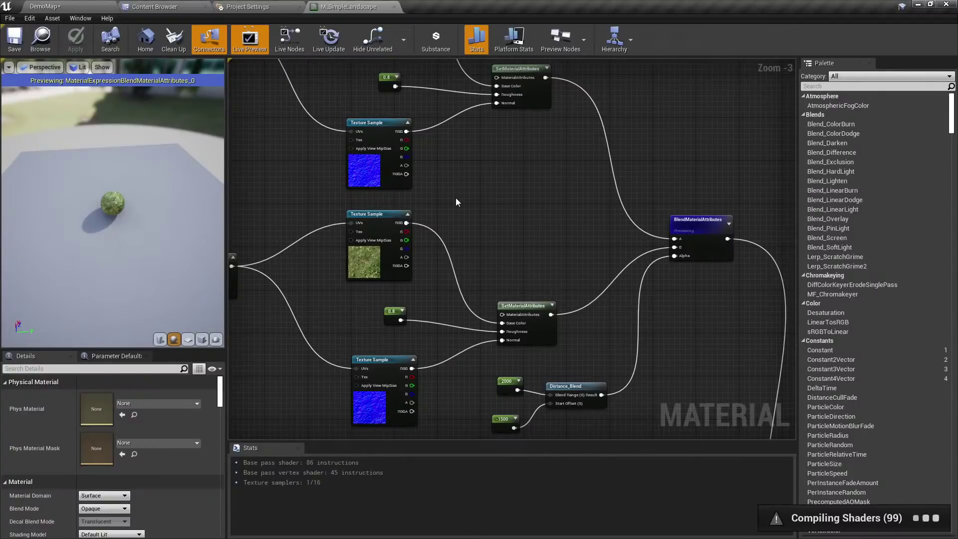
{"action": "right_click_drag", "start_coordinate": [462, 203], "coordinate": [514, 139]}
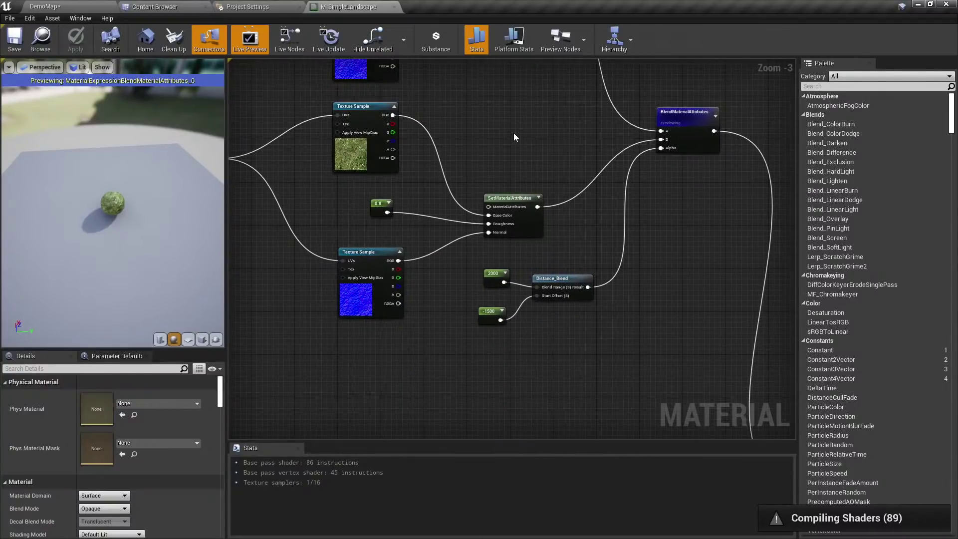
{"action": "scroll", "coordinate": [514, 150], "scroll_direction": "down", "scroll_amount": 2}
Examine the grass distance blend across the DemoMap landscape with the new range and offset.
{"action": "left_click", "coordinate": [45, 6]}
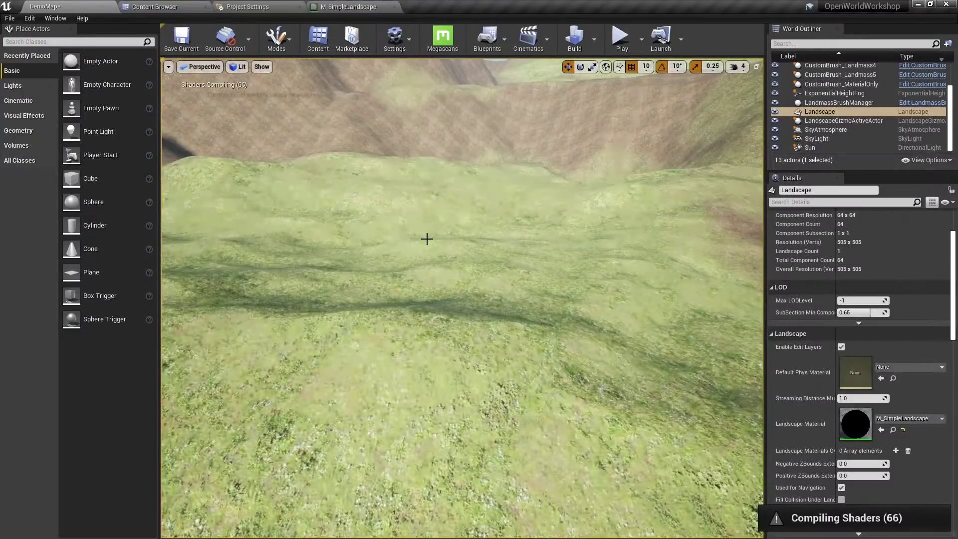
{"action": "key", "text": "w"}
{"action": "mouse_move", "coordinate": [426, 238]}
{"action": "right_mouse_down"}
{"action": "mouse_move", "coordinate": [449, 274]}
{"action": "mouse_move", "coordinate": [438, 215]}
{"action": "mouse_move", "coordinate": [426, 260]}
{"action": "mouse_move", "coordinate": [437, 202]}
{"action": "mouse_move", "coordinate": [444, 240]}
{"action": "mouse_move", "coordinate": [448, 204]}
{"action": "mouse_move", "coordinate": [425, 239]}
{"action": "right_mouse_up"}
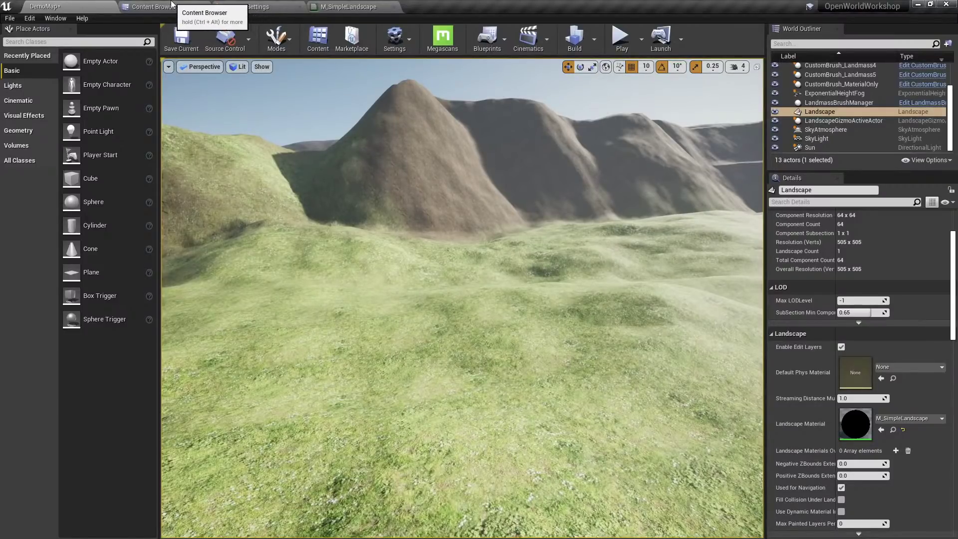
{"action": "left_click", "coordinate": [355, 6]}
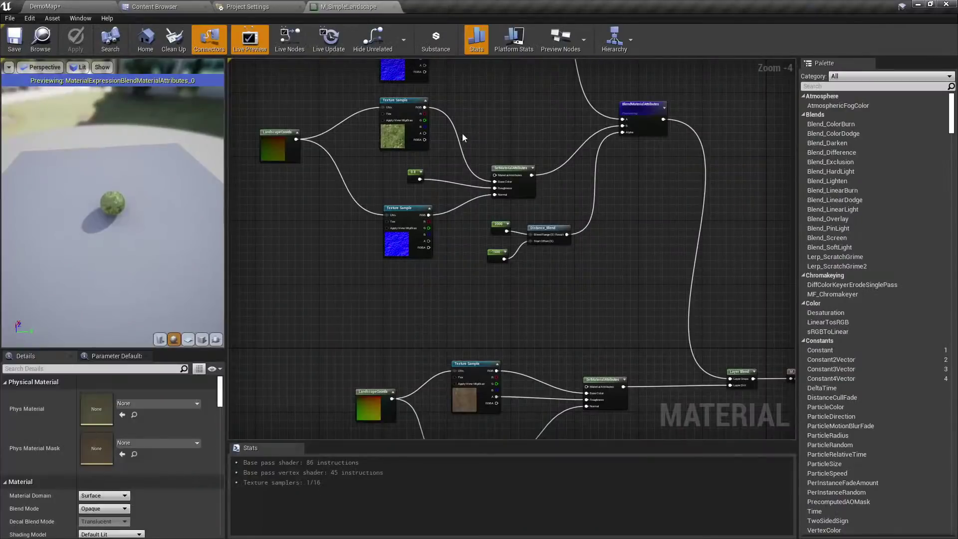
{"action": "left_click", "coordinate": [97, 6]}
{"action": "mouse_move", "coordinate": [475, 212]}
{"action": "right_mouse_down"}
{"action": "mouse_move", "coordinate": [704, 214]}
{"action": "mouse_move", "coordinate": [729, 239]}
{"action": "mouse_move", "coordinate": [730, 202]}
{"action": "mouse_move", "coordinate": [479, 200]}
{"action": "right_mouse_up"}
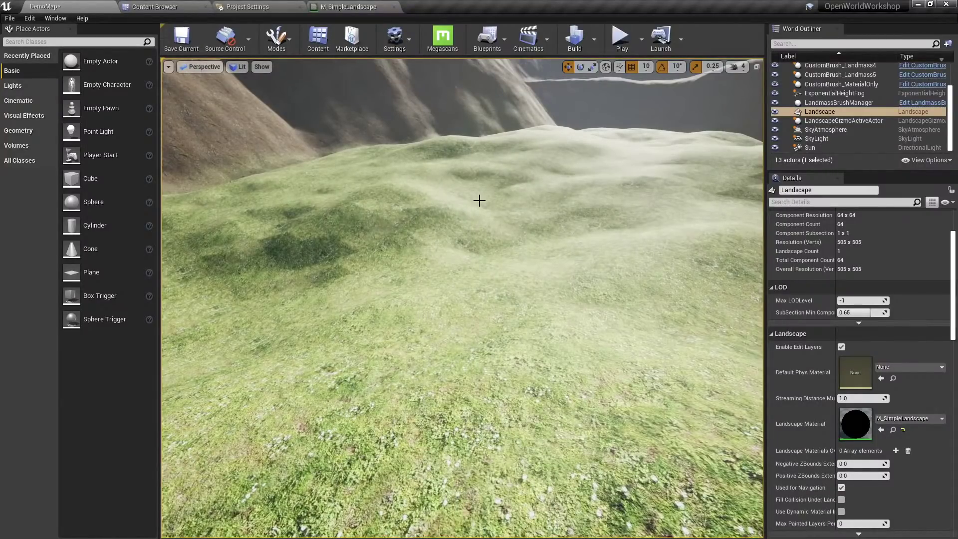
{"action": "right_click_drag", "start_coordinate": [479, 201], "coordinate": [479, 165]}
{"action": "right_click_drag", "start_coordinate": [433, 294], "coordinate": [441, 286]}
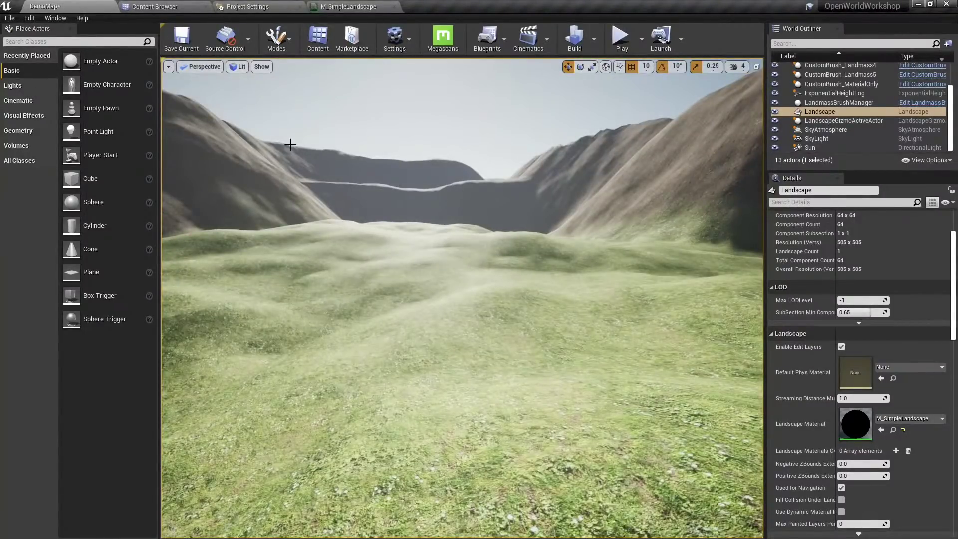
Clear the grass search in the Content Browser, filter the assets to static meshes, and select SM_FieldGrass_01.
{"action": "left_click", "coordinate": [155, 7]}
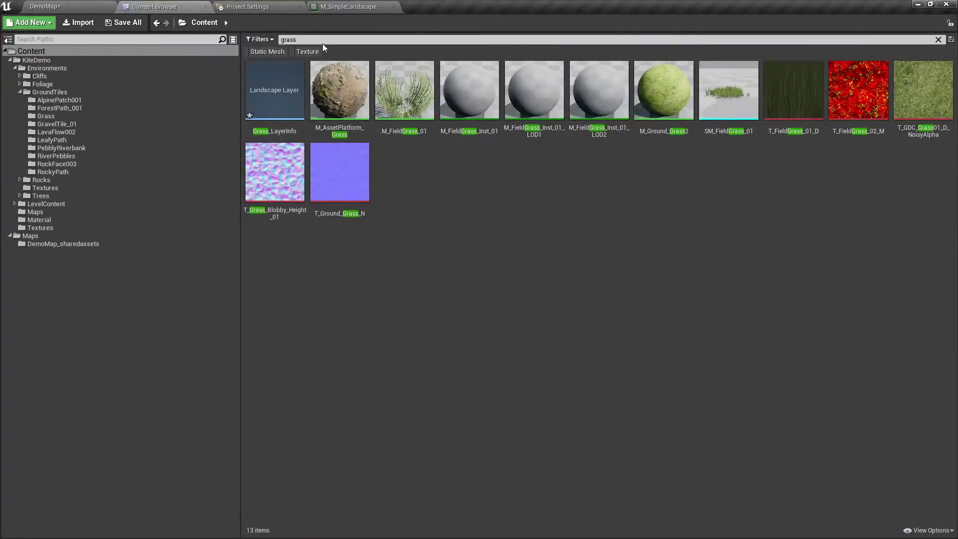
{"action": "left_click_drag", "start_coordinate": [323, 44], "coordinate": [235, 43]}
{"action": "key", "text": "BackSpace"}
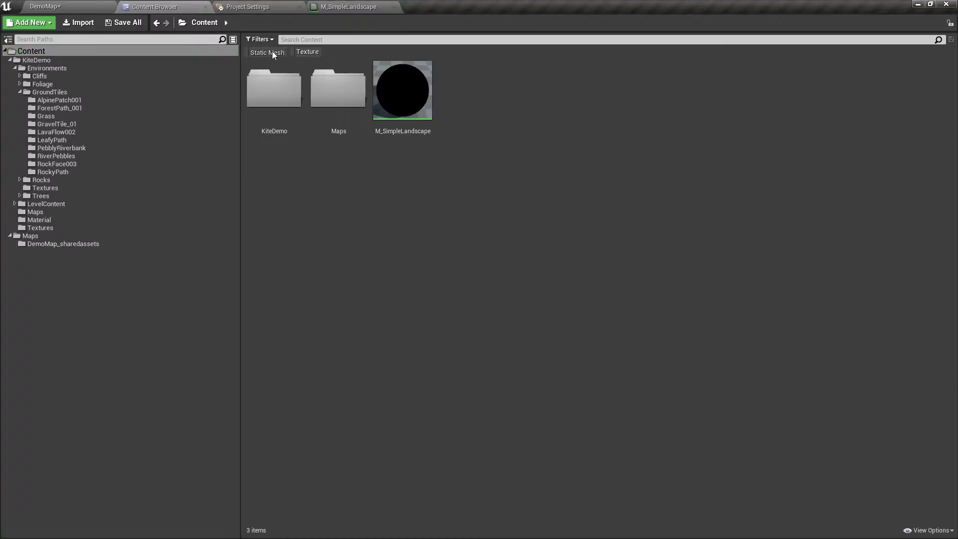
{"action": "left_click", "coordinate": [272, 53]}
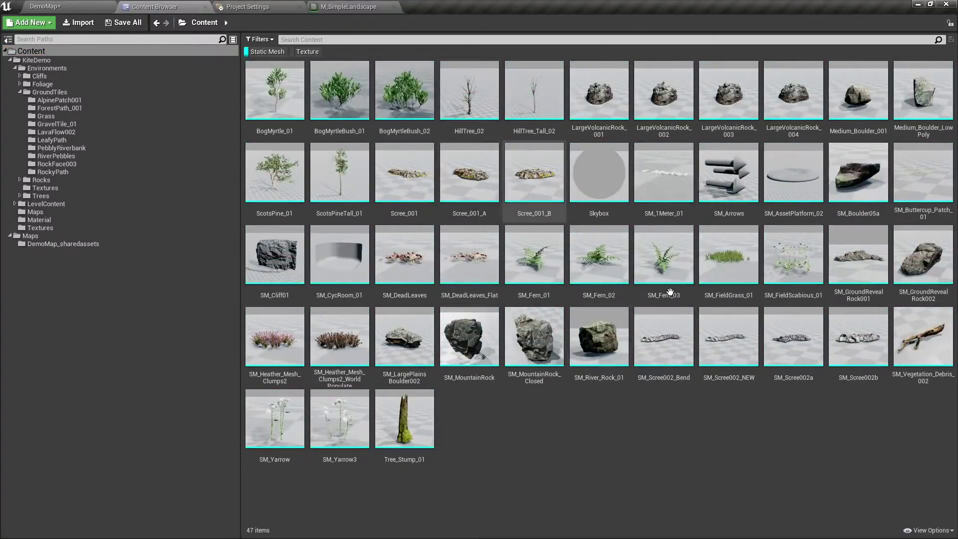
{"action": "left_click", "coordinate": [756, 271]}
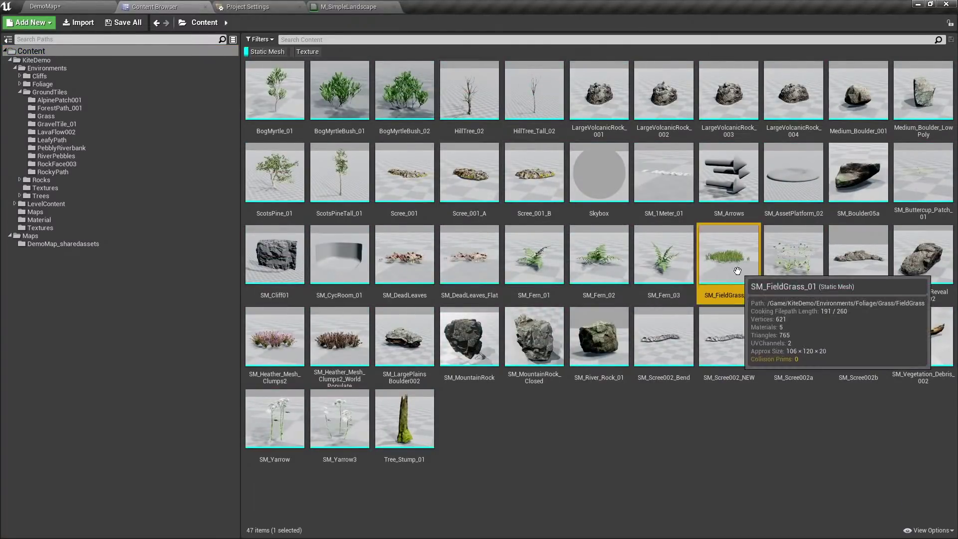
{"action": "right_click", "coordinate": [709, 258]}
Switch the DemoMap level to Foliage mode and add SM_FieldGrass_01 as a foliage type.
{"action": "left_click", "coordinate": [65, 7]}
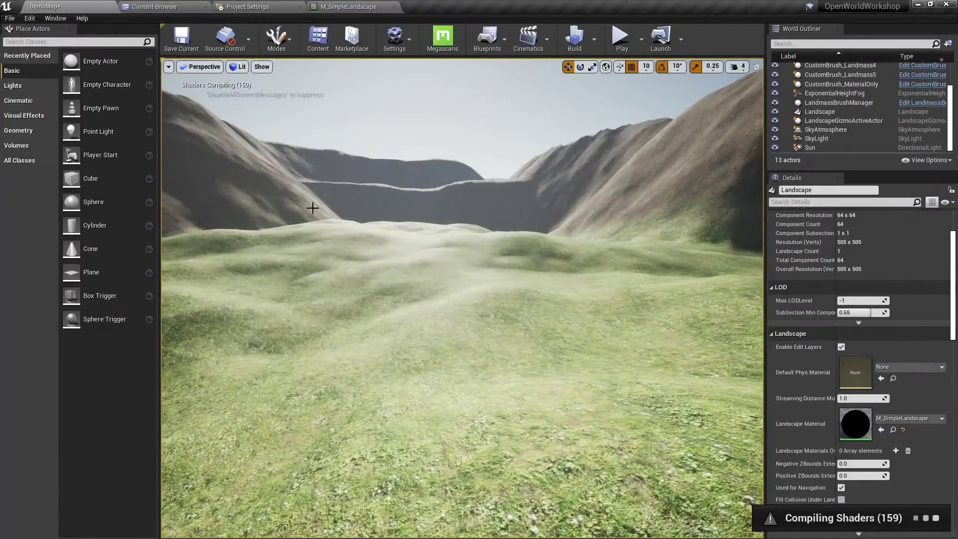
{"action": "right_click_drag", "start_coordinate": [313, 208], "coordinate": [376, 227]}
{"action": "left_click", "coordinate": [299, 44]}
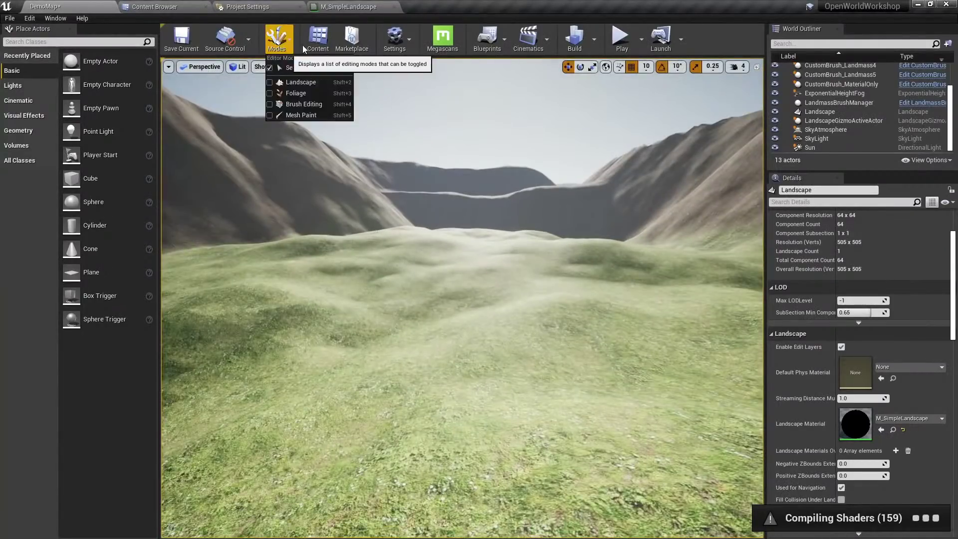
{"action": "left_click", "coordinate": [304, 100]}
{"action": "left_click", "coordinate": [205, 6]}
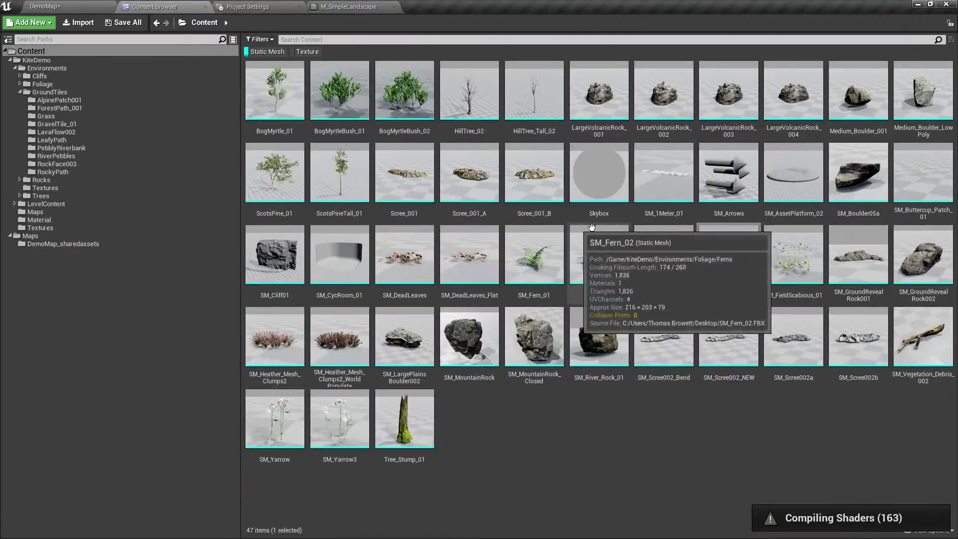
{"action": "left_click_drag", "start_coordinate": [716, 277], "coordinate": [100, 204]}
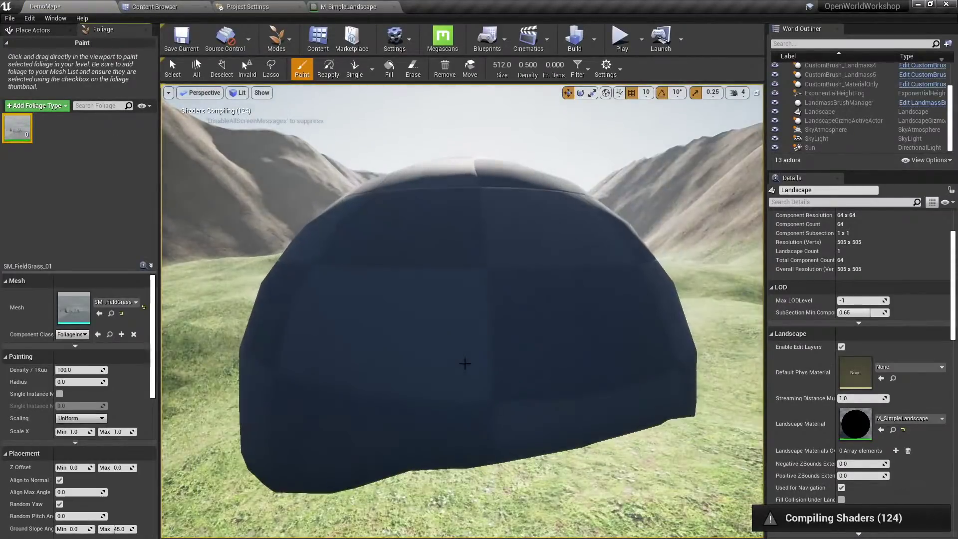
Paint a test patch of SM_FieldGrass_01 foliage on the grassy terrain and erase it again.
{"action": "right_click_drag", "start_coordinate": [488, 314], "coordinate": [485, 310]}
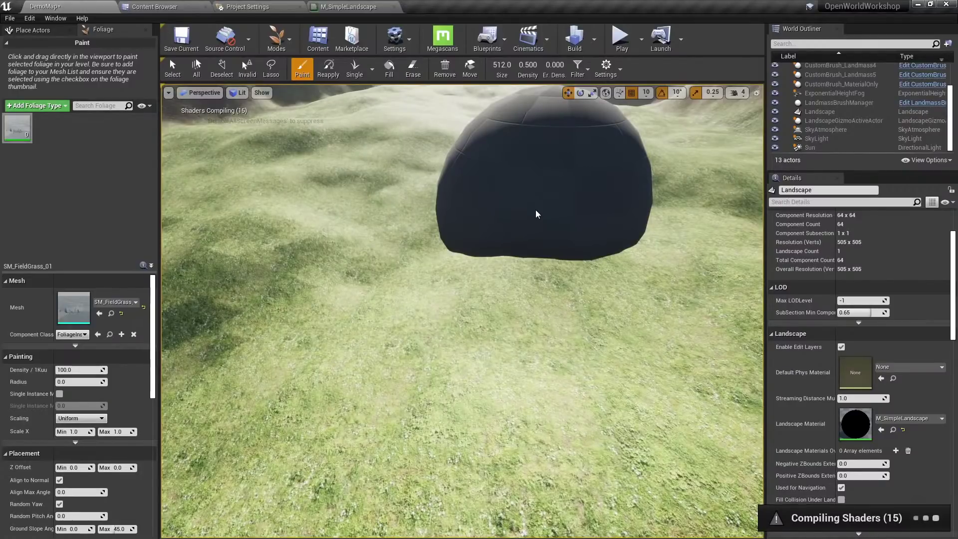
{"action": "mouse_move", "coordinate": [543, 214]}
{"action": "left_mouse_down"}
{"action": "mouse_move", "coordinate": [504, 274]}
{"action": "mouse_move", "coordinate": [549, 274]}
{"action": "mouse_move", "coordinate": [570, 219]}
{"action": "left_mouse_up"}
{"action": "right_click_drag", "start_coordinate": [569, 219], "coordinate": [569, 218]}
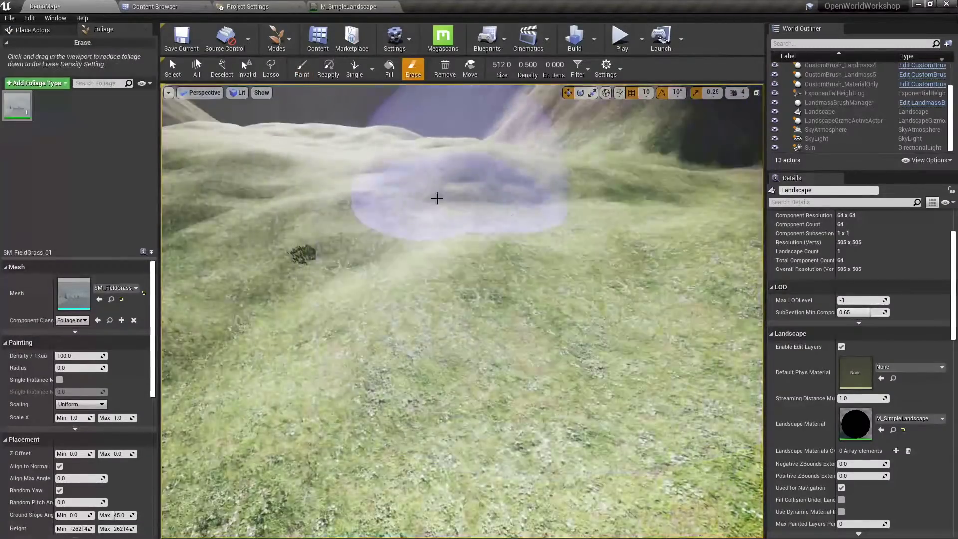
{"action": "right_click_drag", "start_coordinate": [527, 237], "coordinate": [528, 238]}
{"action": "right_click_drag", "start_coordinate": [565, 283], "coordinate": [564, 282]}
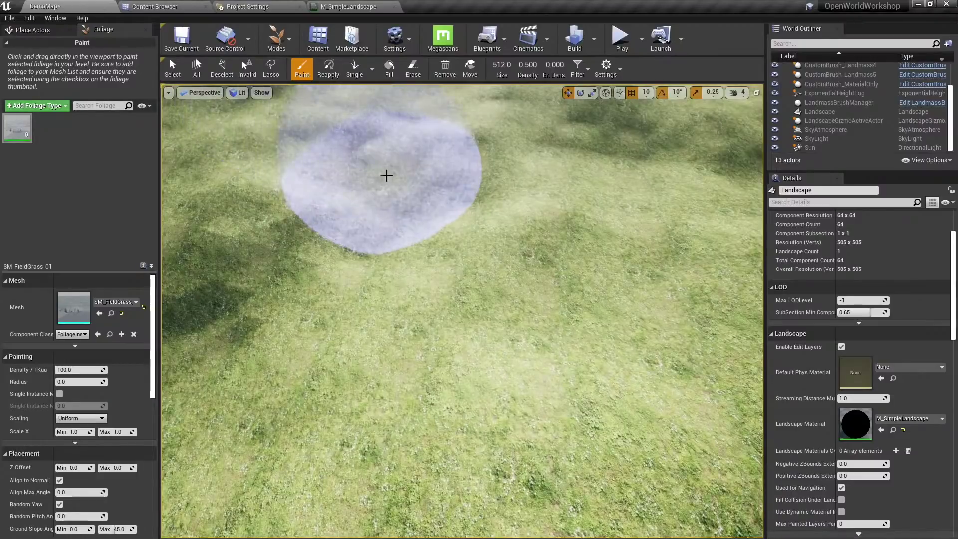
{"action": "right_click_drag", "start_coordinate": [385, 175], "coordinate": [384, 170]}
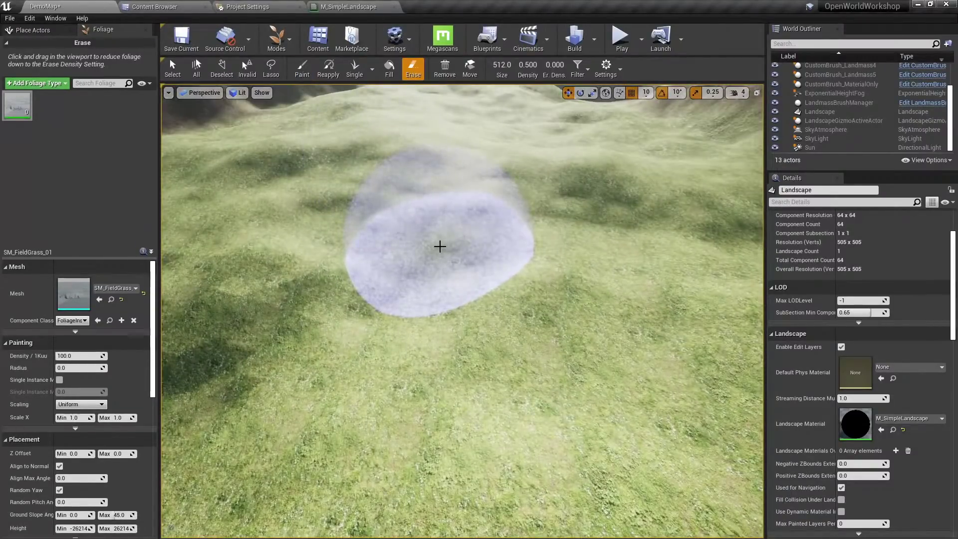
Leave Foliage mode and add a LandscapeGrassOutput node in an empty area below the layer blend in the M_SimpleLandscape material.
{"action": "key", "text": "shift+1"}
{"action": "left_click", "coordinate": [343, 6]}
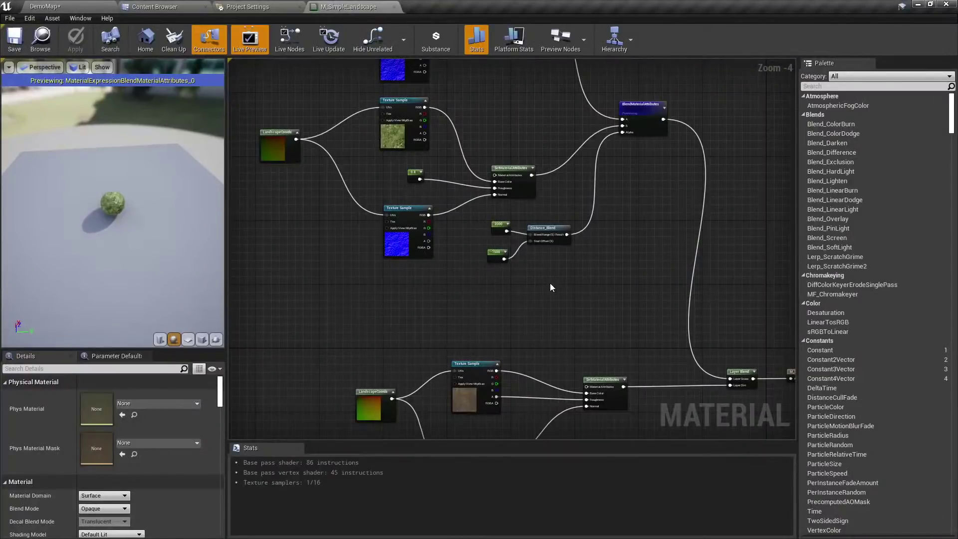
{"action": "right_click_drag", "start_coordinate": [551, 287], "coordinate": [567, 340]}
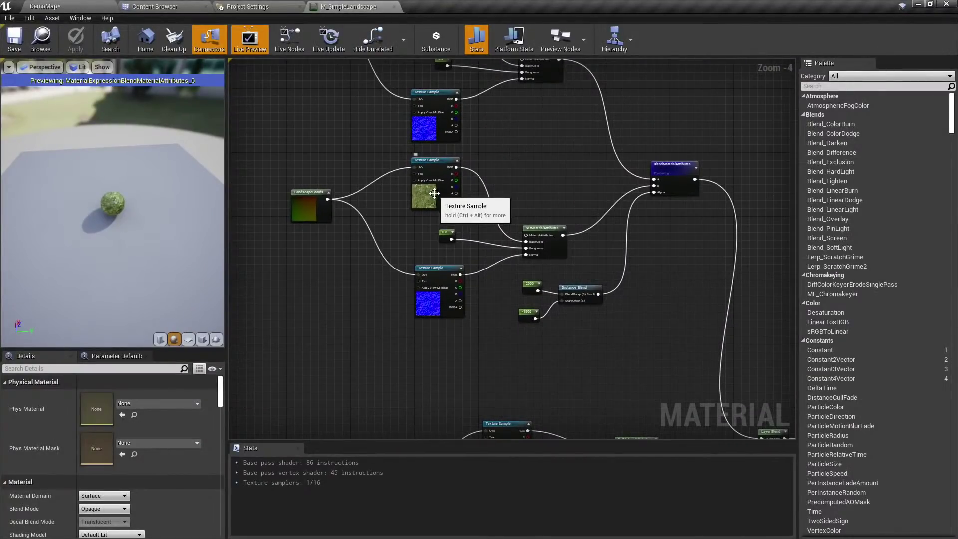
{"action": "right_click_drag", "start_coordinate": [402, 168], "coordinate": [352, 71]}
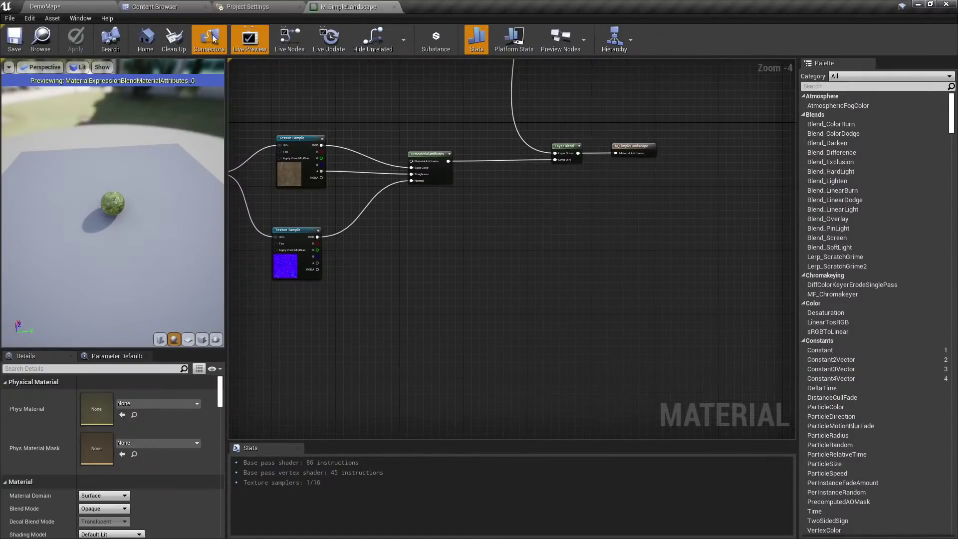
{"action": "right_click_drag", "start_coordinate": [492, 267], "coordinate": [479, 252]}
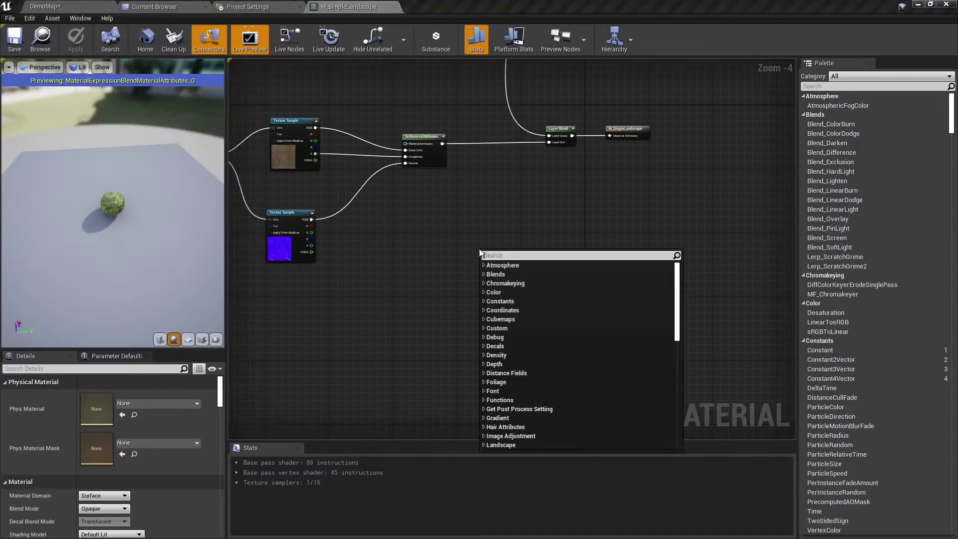
{"action": "type", "text": "landscape grass"}
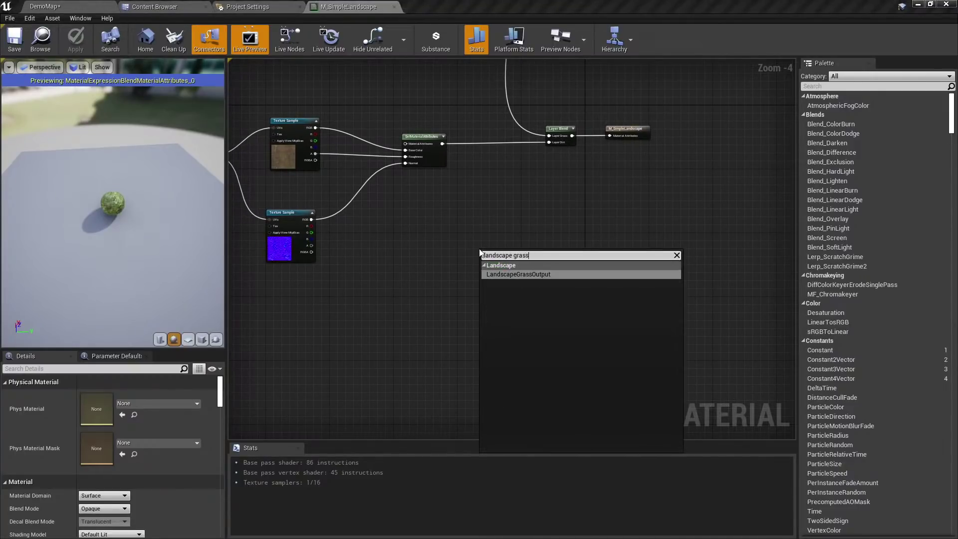
{"action": "key", "text": "Return"}
{"action": "scroll", "coordinate": [480, 254], "scroll_direction": "up", "scroll_amount": 11}
{"action": "scroll", "coordinate": [454, 271], "scroll_direction": "down", "scroll_amount": 3}
{"action": "scroll", "coordinate": [454, 272], "scroll_direction": "down", "scroll_amount": 2}
{"action": "right_click_drag", "start_coordinate": [453, 271], "coordinate": [548, 261]}
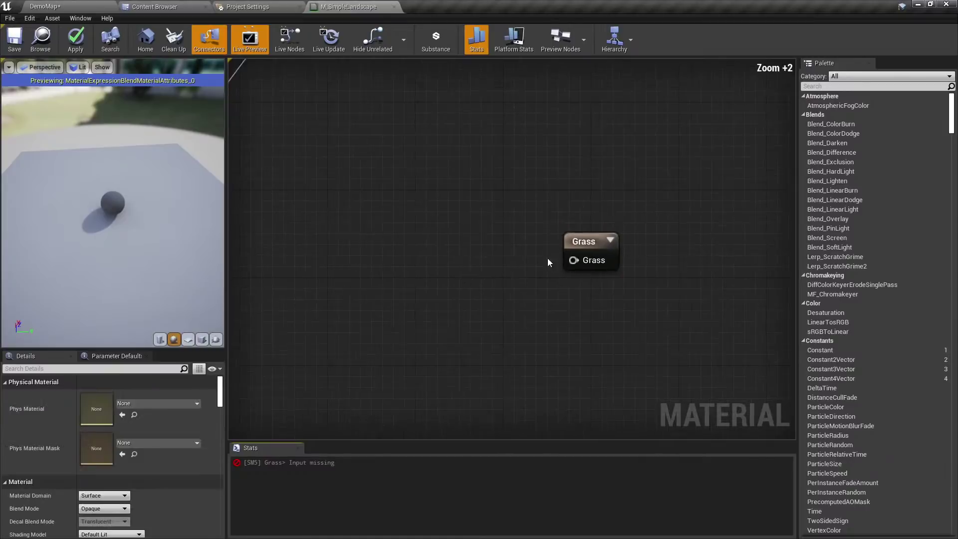
{"action": "scroll", "coordinate": [548, 262], "scroll_direction": "down", "scroll_amount": 1}
{"action": "left_click_drag", "start_coordinate": [578, 243], "coordinate": [552, 243]}
{"action": "left_click", "coordinate": [579, 236]}
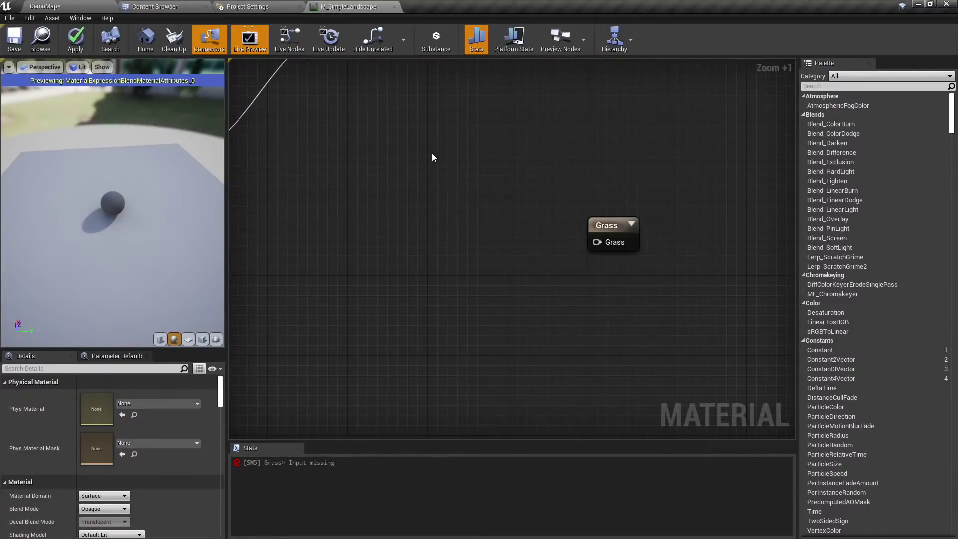
Add a landscape layer sample node and connect it to the Grass input of the landscape grass output.
{"action": "right_click_drag", "start_coordinate": [465, 203], "coordinate": [707, 415]}
{"action": "scroll", "coordinate": [668, 339], "scroll_direction": "down", "scroll_amount": 3}
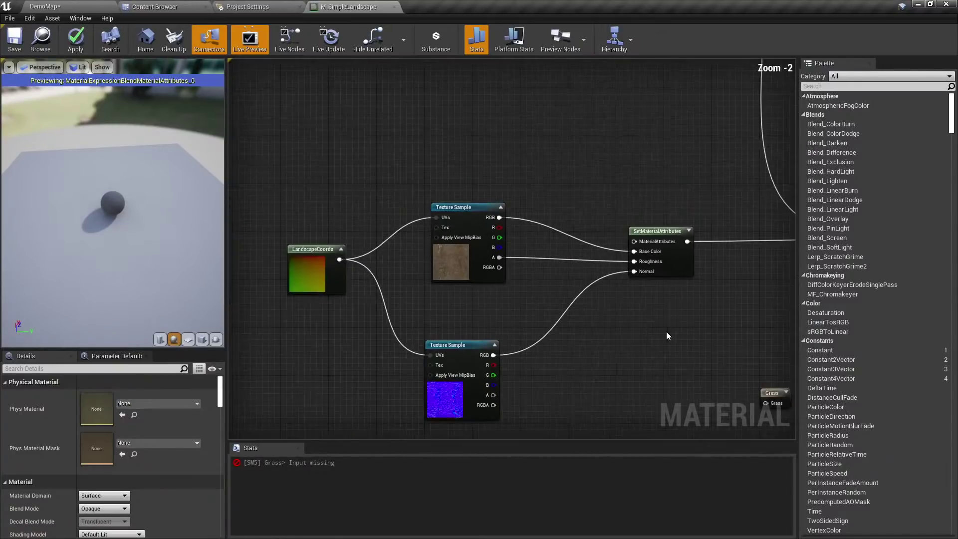
{"action": "right_click_drag", "start_coordinate": [666, 331], "coordinate": [358, 287]}
{"action": "scroll", "coordinate": [556, 199], "scroll_direction": "up", "scroll_amount": 2}
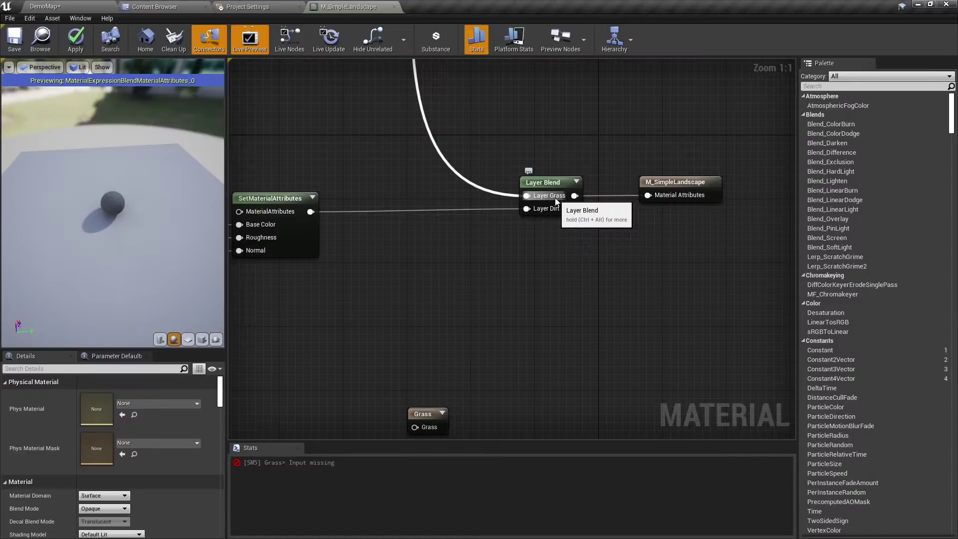
{"action": "right_click_drag", "start_coordinate": [431, 427], "coordinate": [476, 331]}
{"action": "left_click_drag", "start_coordinate": [460, 331], "coordinate": [370, 328]}
{"action": "type", "text": "sample lan"}
{"action": "key", "text": "Return"}
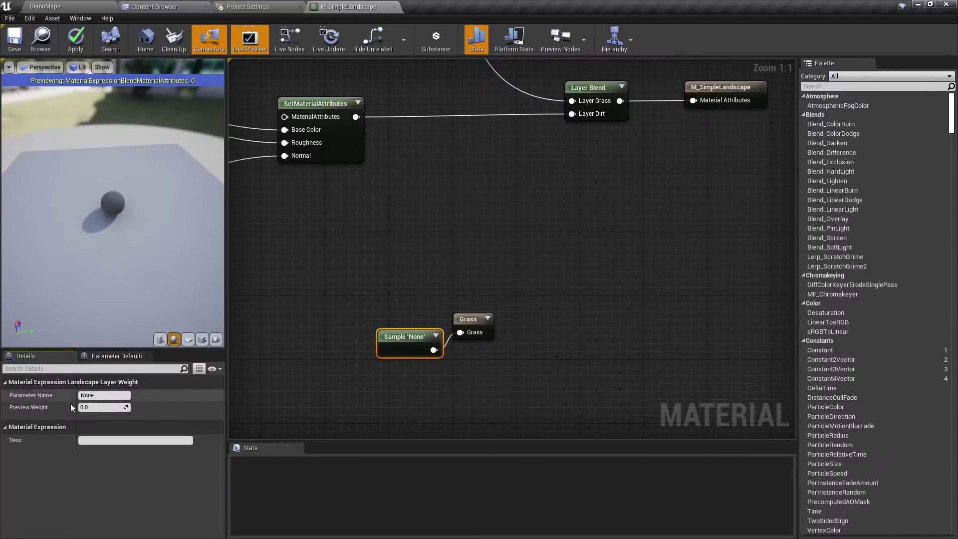
Set the layer sample's parameter name to Grass and space the grass output node further away from it.
{"action": "left_click", "coordinate": [99, 395]}
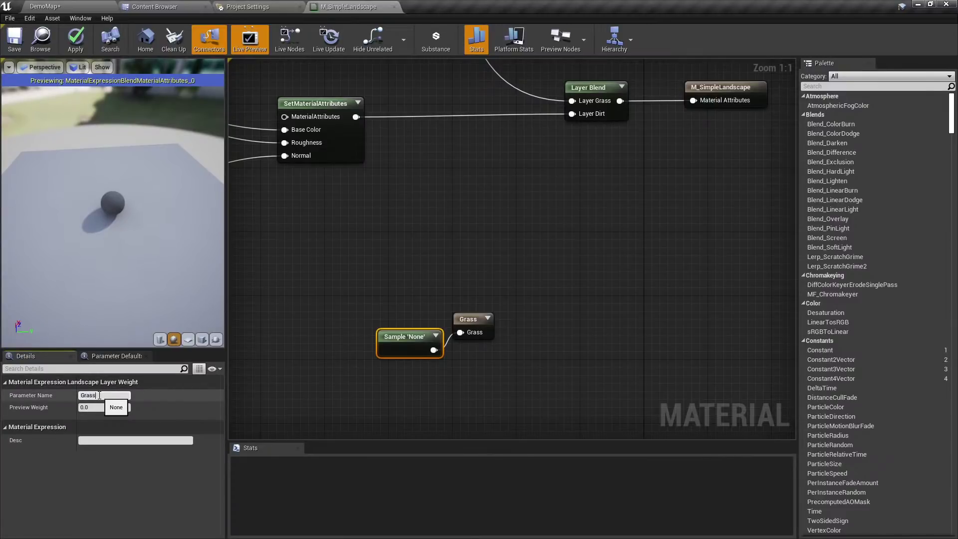
{"action": "type", "text": "Grass"}
{"action": "key", "text": "Return"}
{"action": "left_click", "coordinate": [403, 309]}
{"action": "left_click_drag", "start_coordinate": [471, 319], "coordinate": [519, 335]}
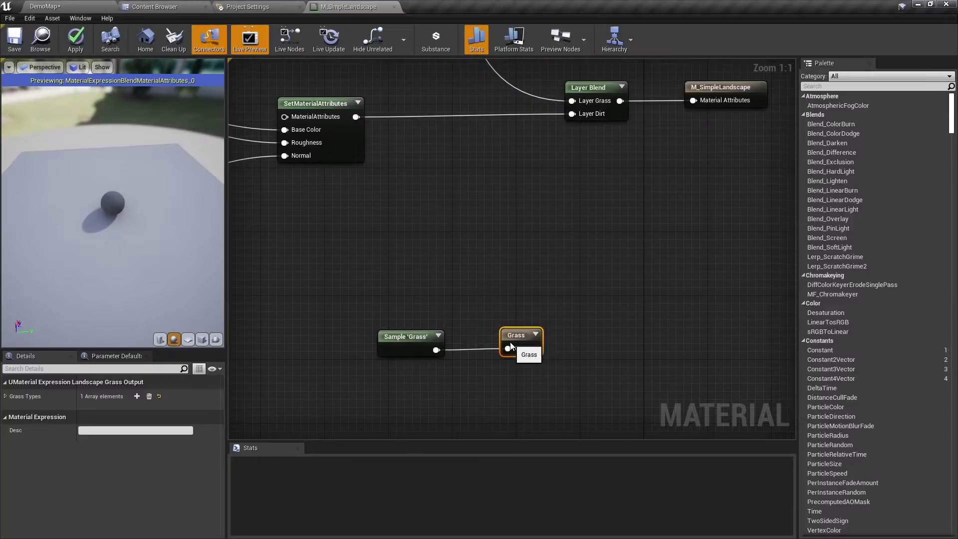
{"action": "left_click", "coordinate": [476, 294]}
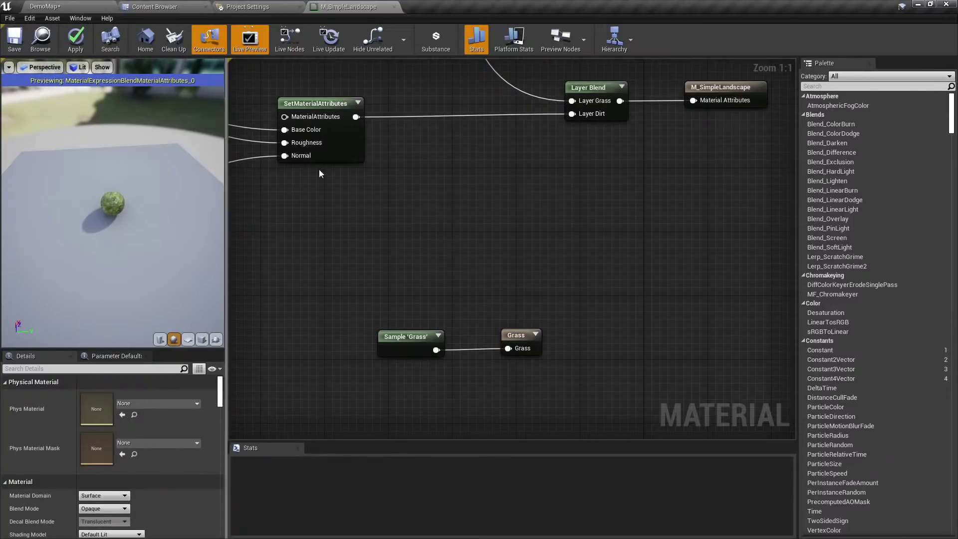
Expand the first Grass Types entry of the grass output node to show its name and grass type.
{"action": "left_click", "coordinate": [415, 344]}
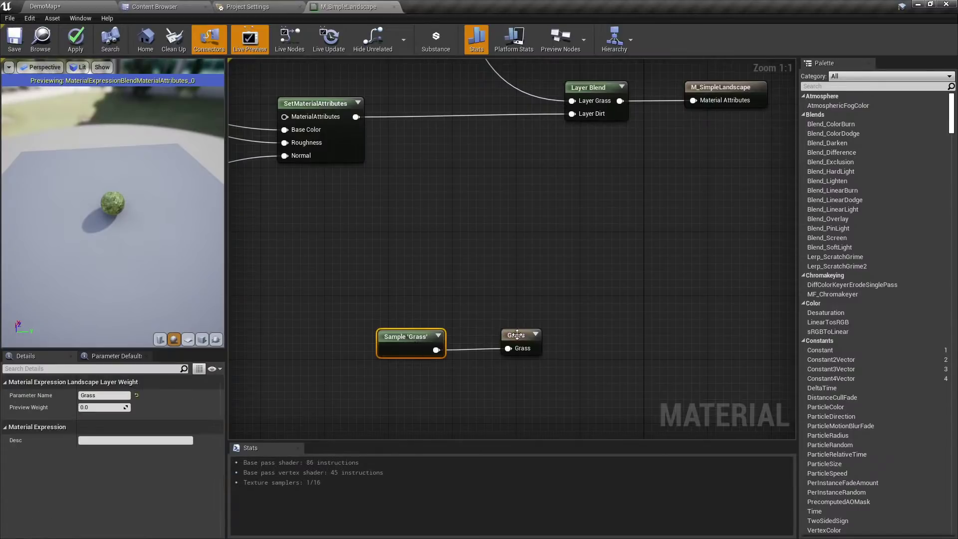
{"action": "left_click", "coordinate": [522, 343]}
{"action": "left_click", "coordinate": [5, 396]}
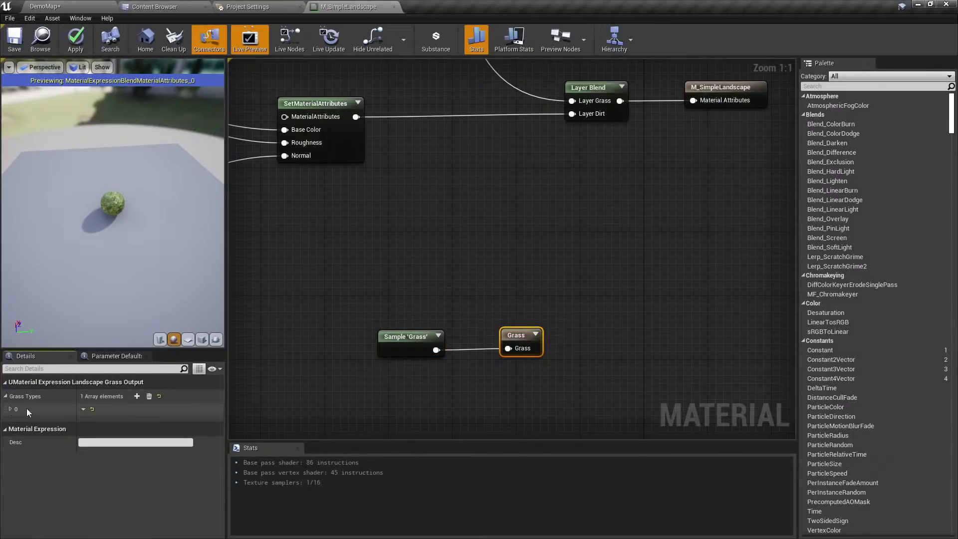
{"action": "left_click", "coordinate": [11, 409]}
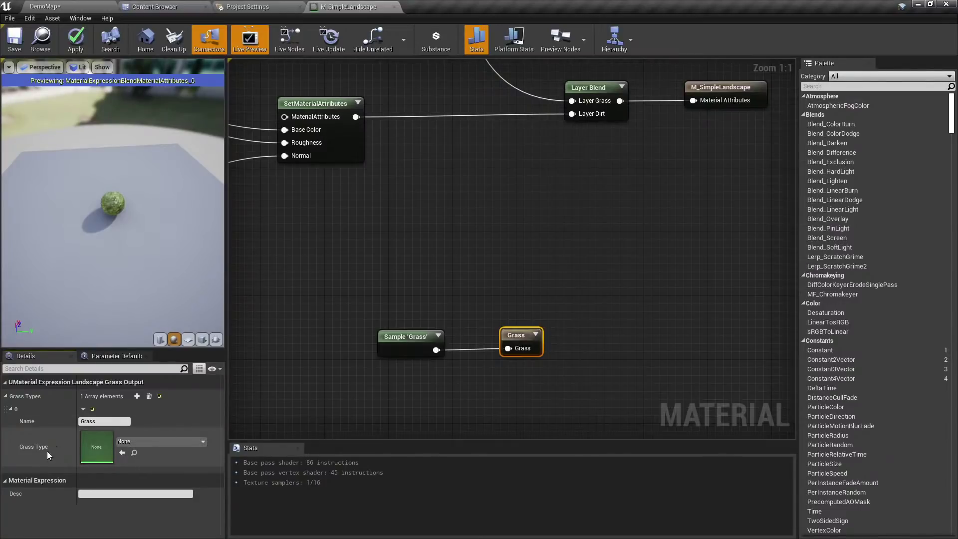
Turn off the static mesh filter and create a Landscape Grass Type asset named LGS_GenericGrass in the Content folder.
{"action": "left_click", "coordinate": [159, 7]}
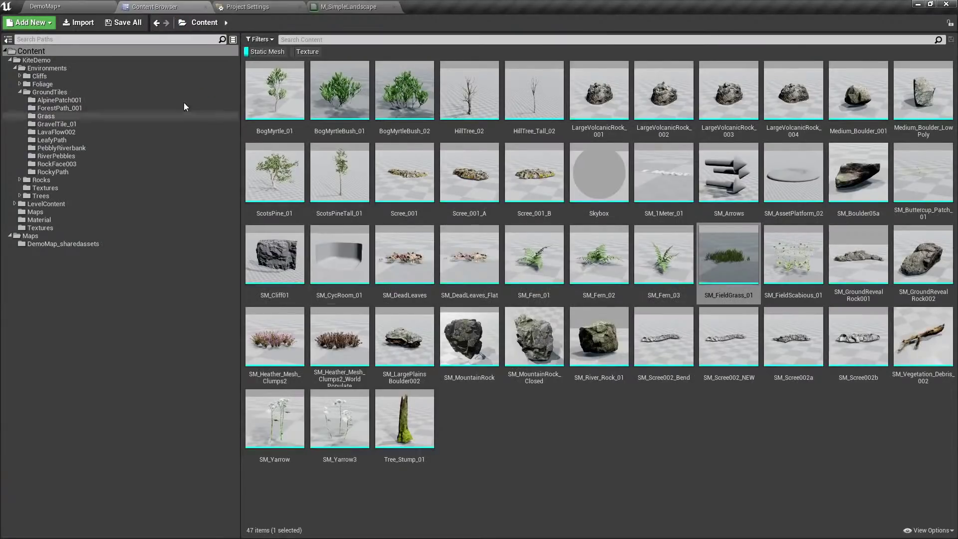
{"action": "left_click", "coordinate": [267, 52]}
{"action": "right_click", "coordinate": [413, 179]}
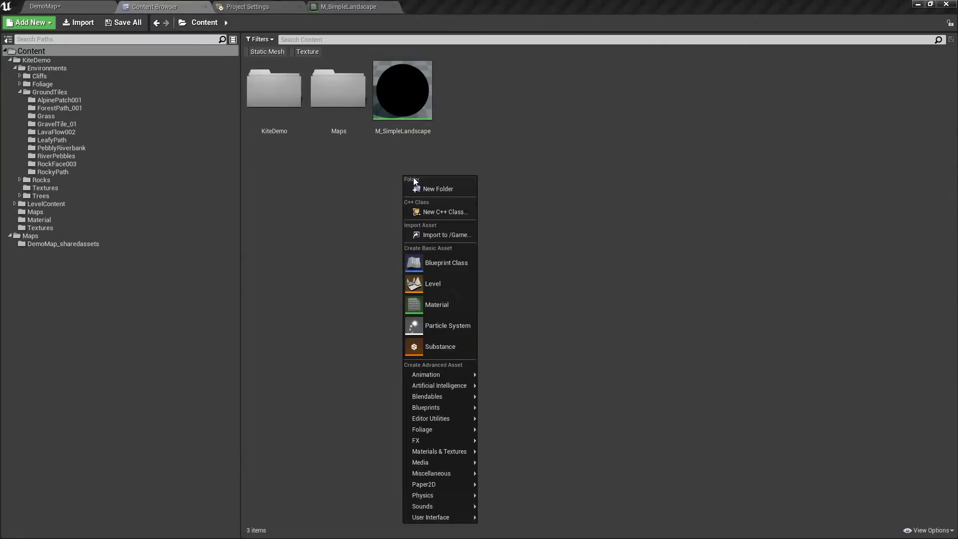
{"action": "mouse_move", "coordinate": [445, 429]}
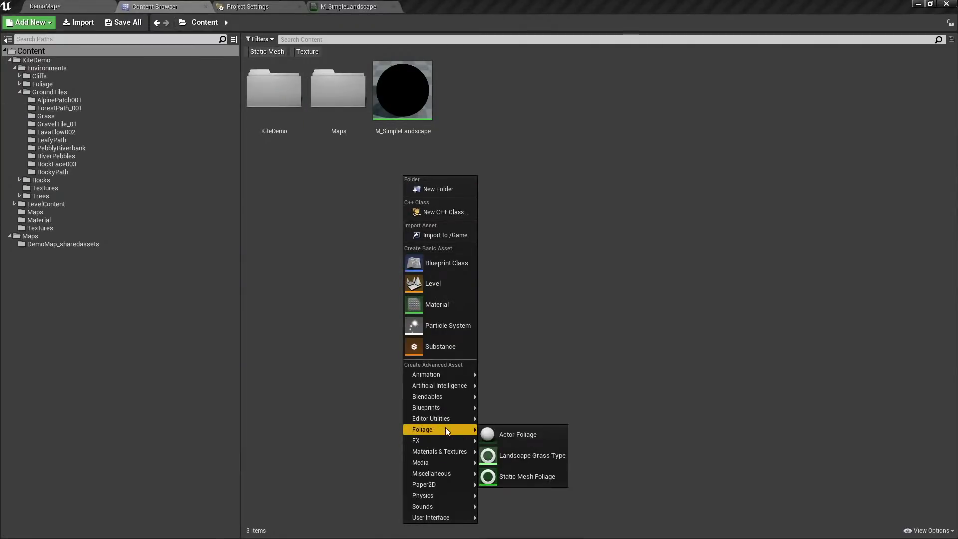
{"action": "left_click", "coordinate": [531, 457]}
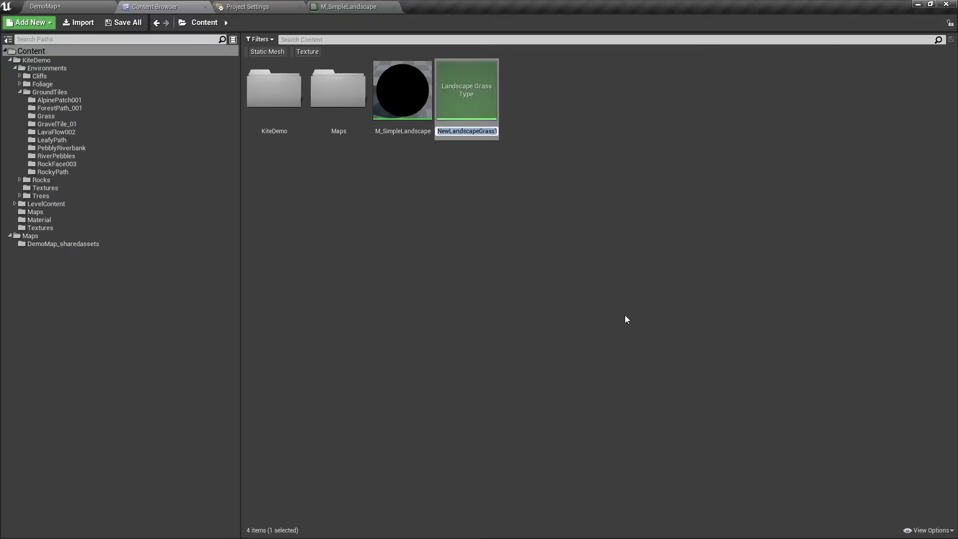
{"action": "type", "text": "LGS_"}
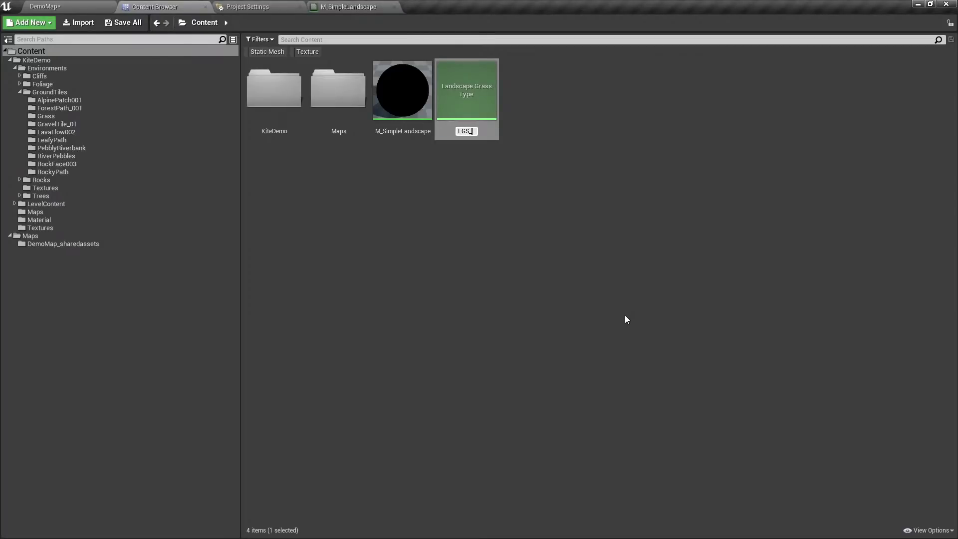
{"action": "type", "text": "GenericGras"}
{"action": "type", "text": "s"}
{"action": "key", "text": "Return"}
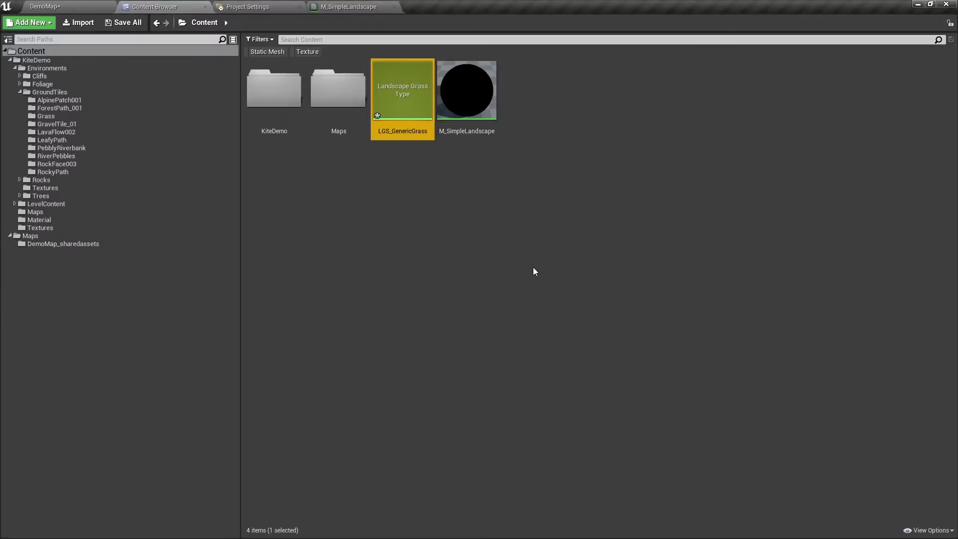
{"action": "left_click", "coordinate": [498, 288]}
Open LGS_GenericGrass, add one grass variety, and set its grass mesh to SM_FieldGrass_01.
{"action": "double_click", "coordinate": [402, 92]}
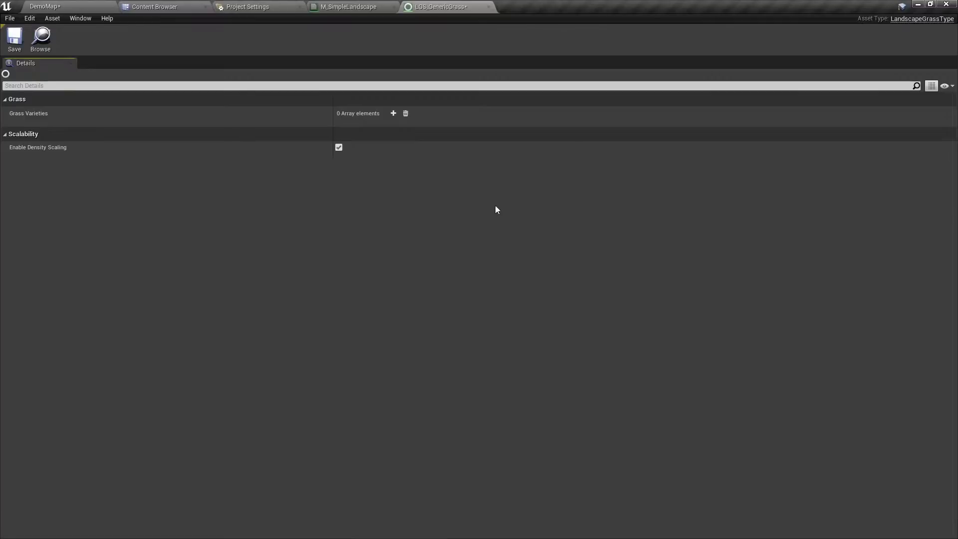
{"action": "left_click", "coordinate": [393, 114]}
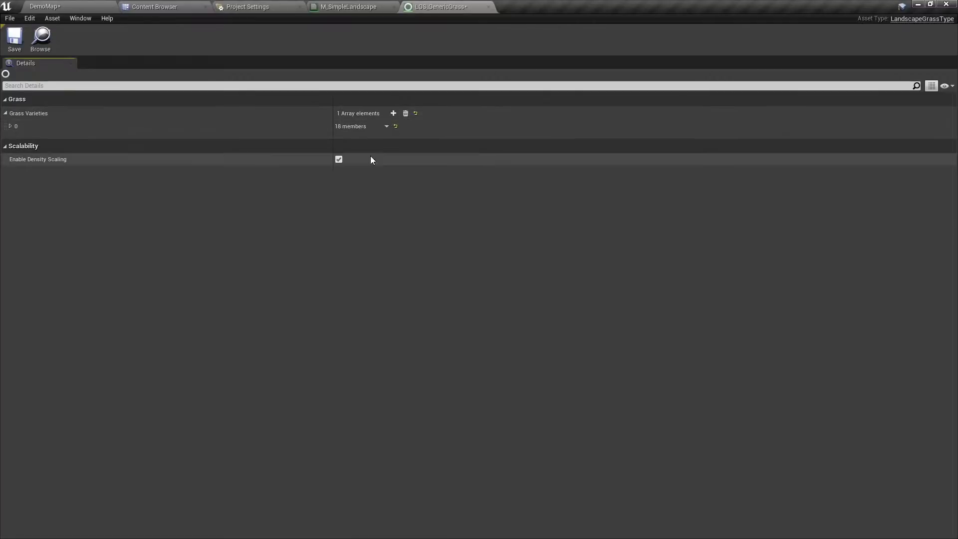
{"action": "left_click", "coordinate": [10, 127]}
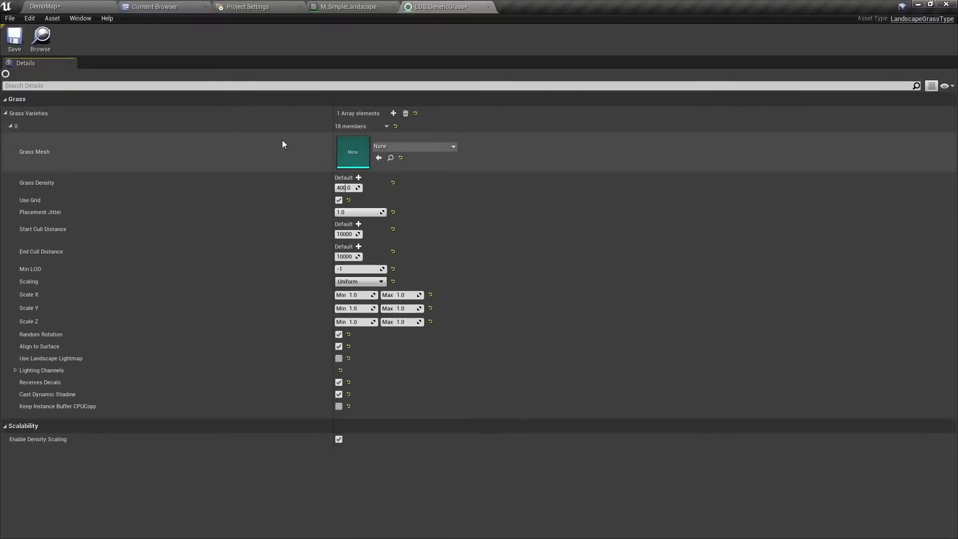
{"action": "left_click", "coordinate": [424, 145]}
{"action": "type", "text": "grass"}
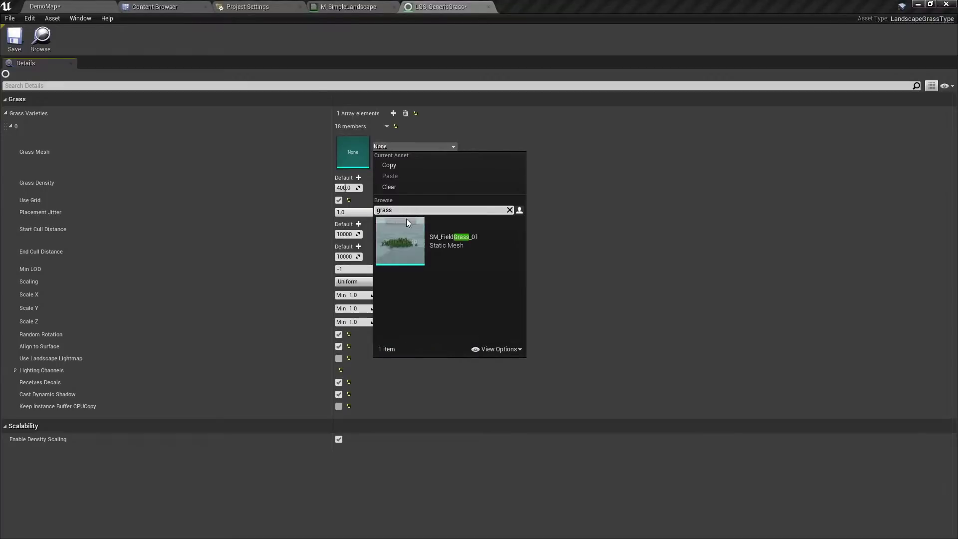
{"action": "left_click", "coordinate": [407, 220]}
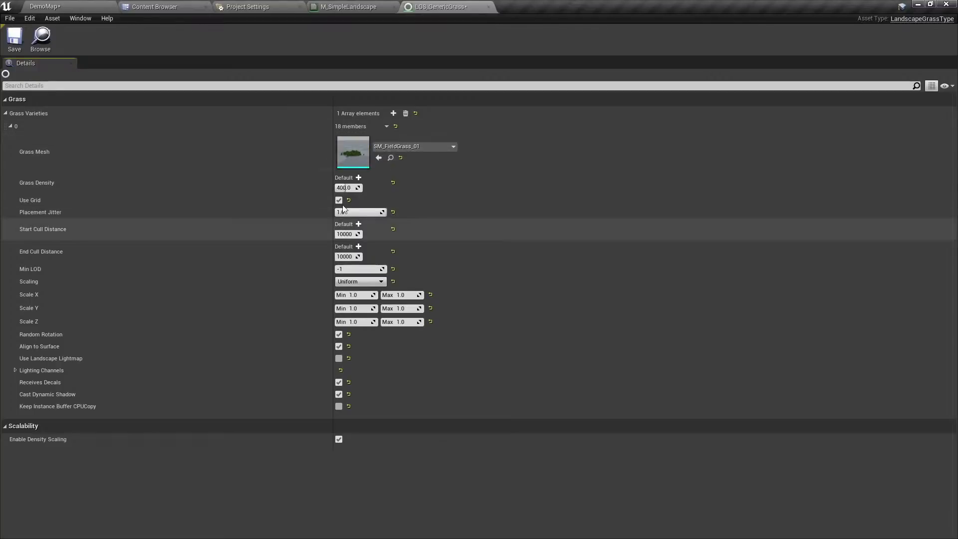
Assign LGS_GenericGrass as the grass type of the grass output node in M_SimpleLandscape and apply the material.
{"action": "left_click", "coordinate": [350, 6]}
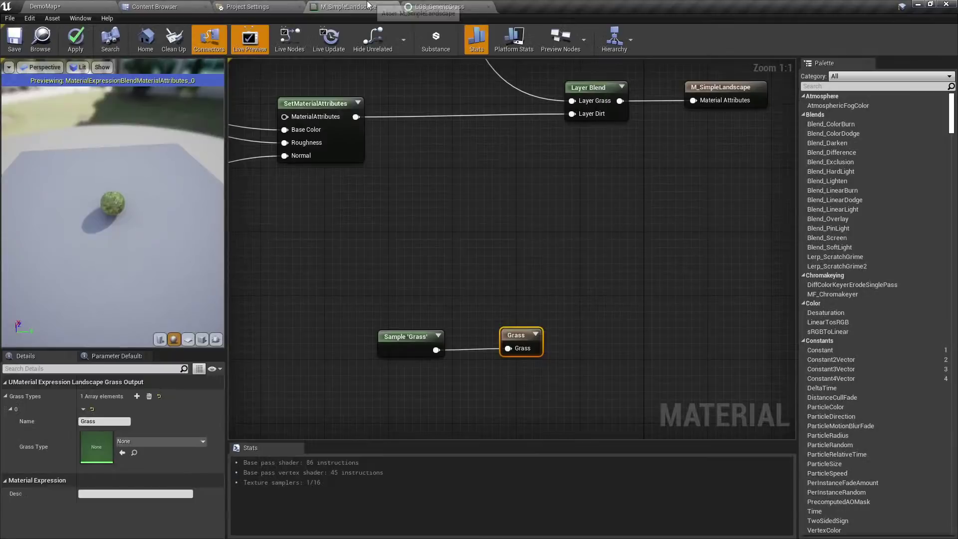
{"action": "left_click", "coordinate": [561, 301]}
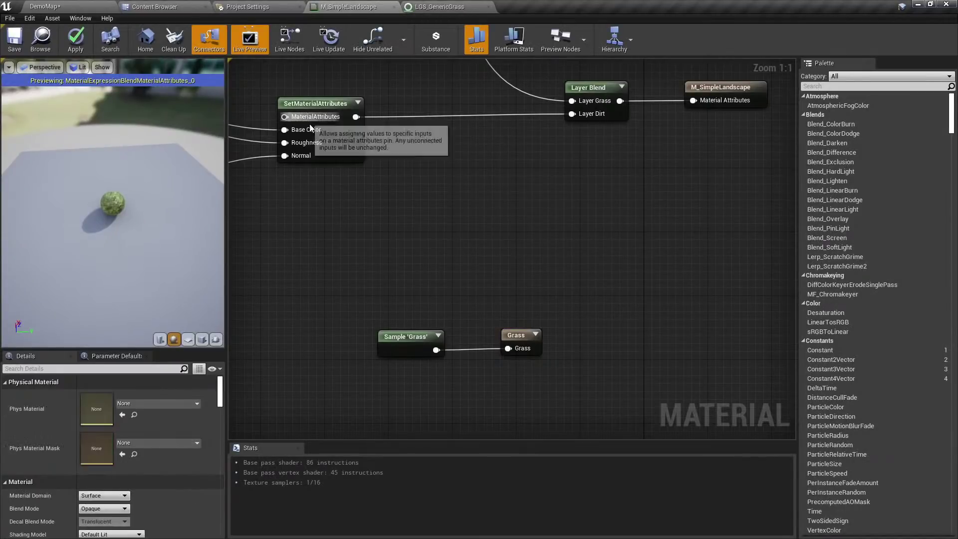
{"action": "left_click", "coordinate": [75, 45]}
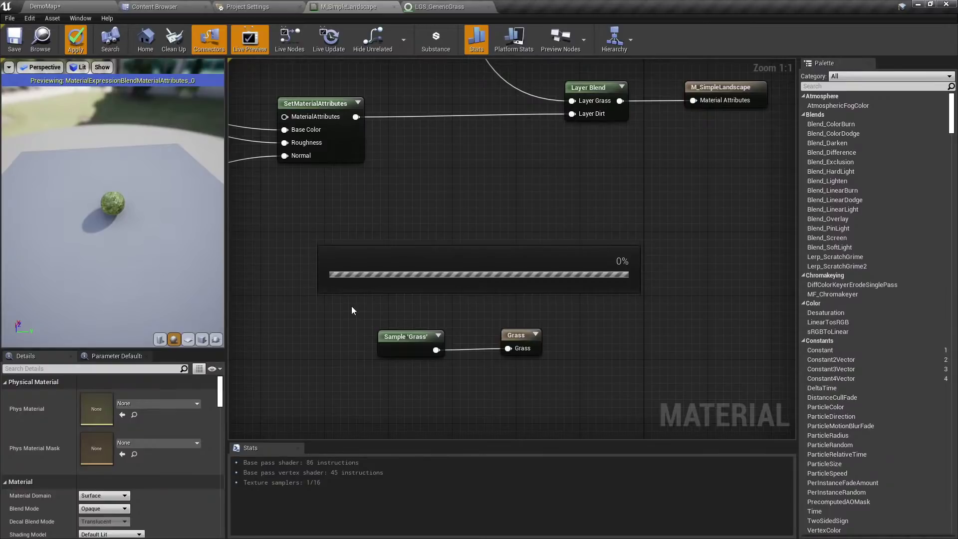
{"action": "left_click", "coordinate": [522, 335]}
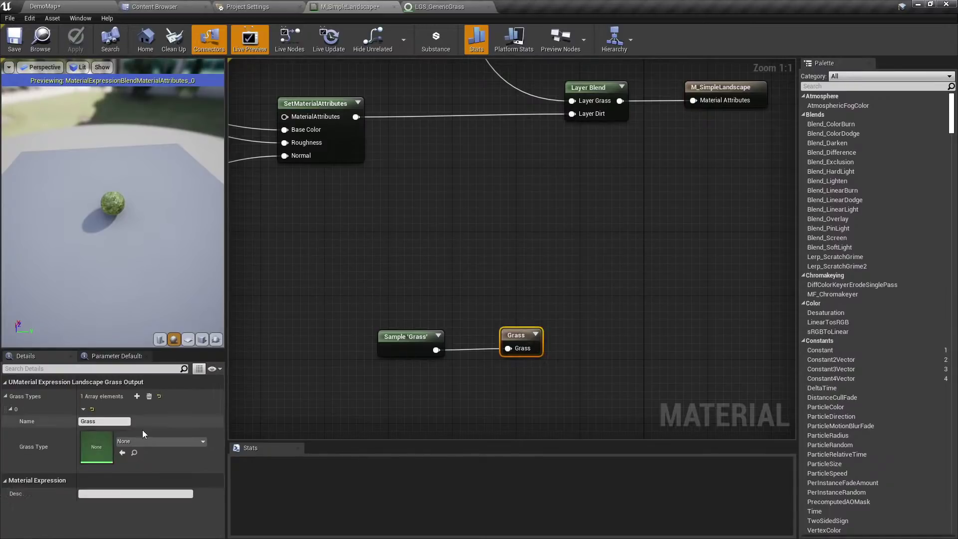
{"action": "left_click", "coordinate": [396, 292]}
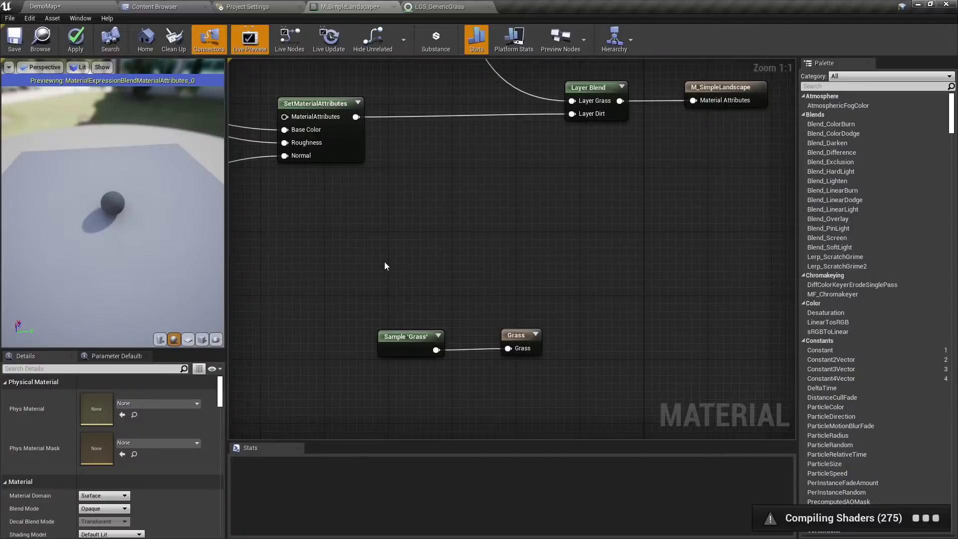
{"action": "left_click_drag", "start_coordinate": [567, 310], "coordinate": [512, 380]}
{"action": "left_click", "coordinate": [519, 230]}
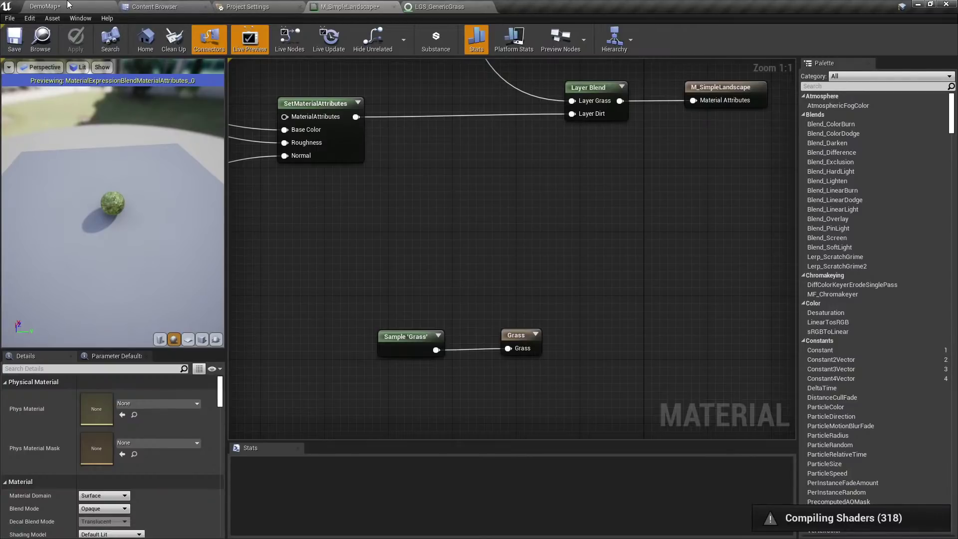
Inspect the DemoMap landscape for the grass meshes generated by the updated material.
{"action": "left_click", "coordinate": [68, 5]}
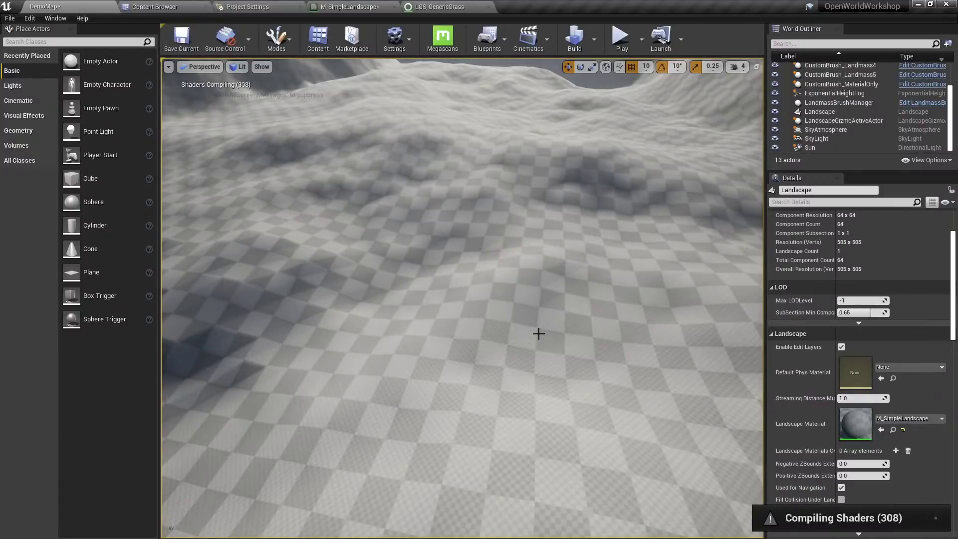
{"action": "mouse_move", "coordinate": [539, 334]}
{"action": "right_mouse_down"}
{"action": "mouse_move", "coordinate": [539, 306]}
{"action": "mouse_move", "coordinate": [534, 331]}
{"action": "right_mouse_up"}
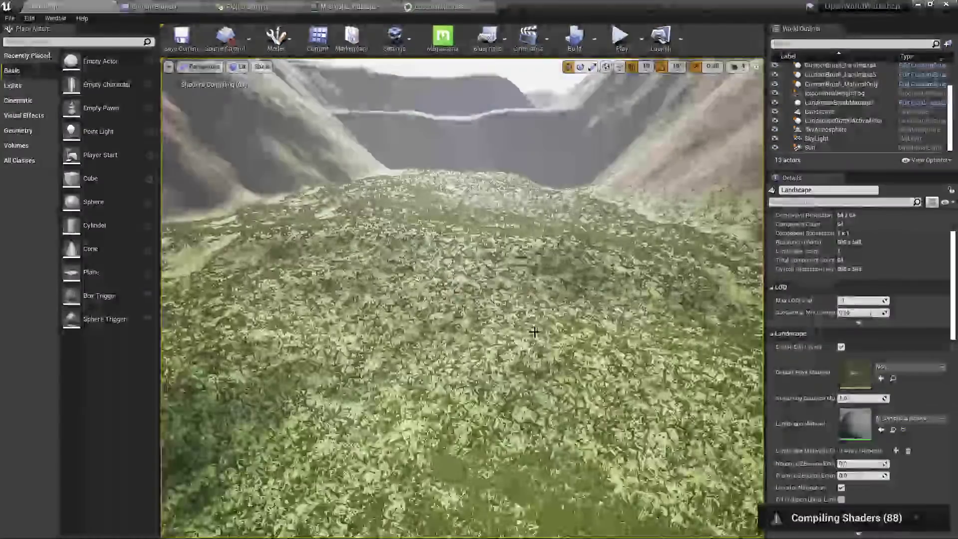
Paint several dirt patches on the grassy valley floor with the landscape's Dirt layer and a brush size of 462, and return to selection mode.
{"action": "mouse_move", "coordinate": [533, 332]}
{"action": "right_mouse_down"}
{"action": "mouse_move", "coordinate": [598, 279]}
{"action": "mouse_move", "coordinate": [649, 299]}
{"action": "mouse_move", "coordinate": [656, 359]}
{"action": "mouse_move", "coordinate": [656, 304]}
{"action": "mouse_move", "coordinate": [620, 319]}
{"action": "mouse_move", "coordinate": [620, 298]}
{"action": "mouse_move", "coordinate": [569, 274]}
{"action": "mouse_move", "coordinate": [568, 249]}
{"action": "right_mouse_up"}
{"action": "key", "text": "shift+2"}
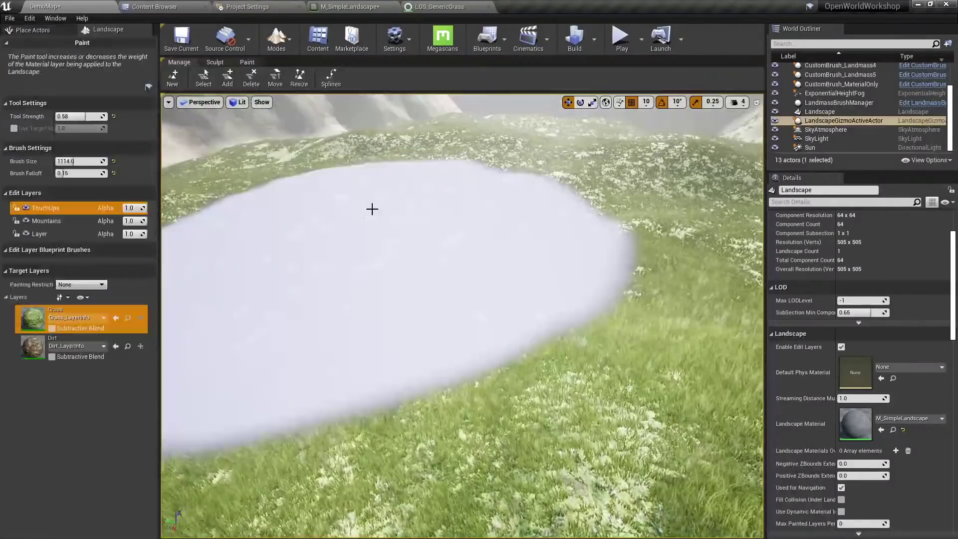
{"action": "left_click", "coordinate": [35, 348]}
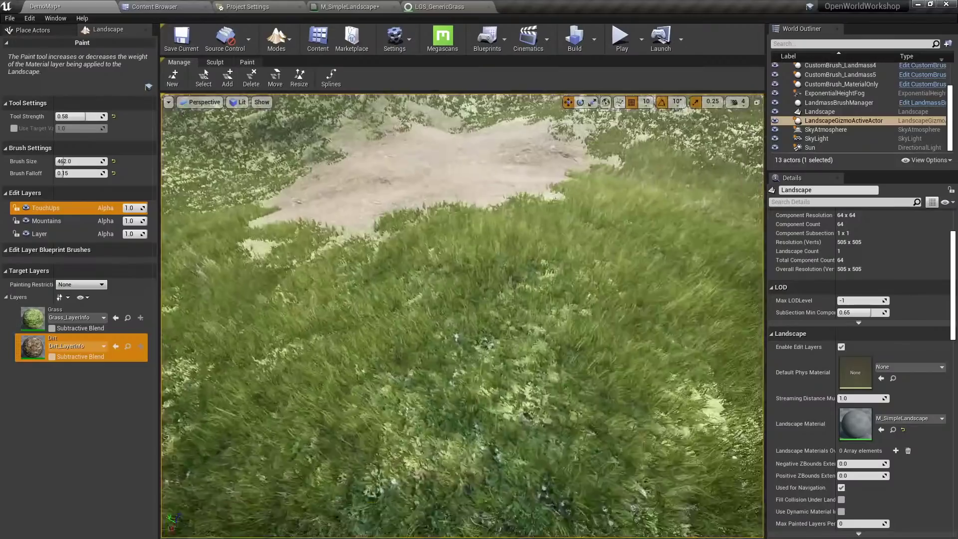
{"action": "right_click_drag", "start_coordinate": [462, 315], "coordinate": [518, 294]}
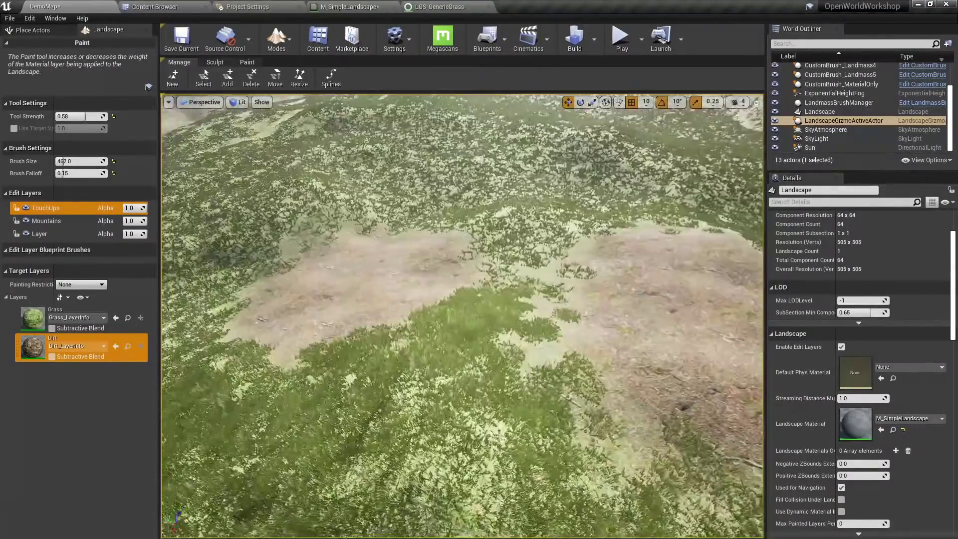
{"action": "right_click_drag", "start_coordinate": [462, 315], "coordinate": [414, 294]}
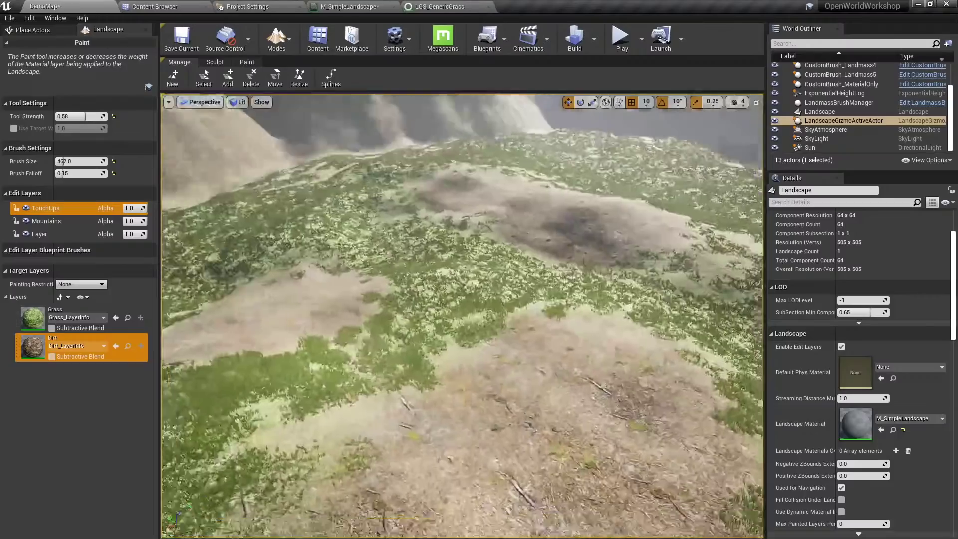
{"action": "key", "text": "shift+1"}
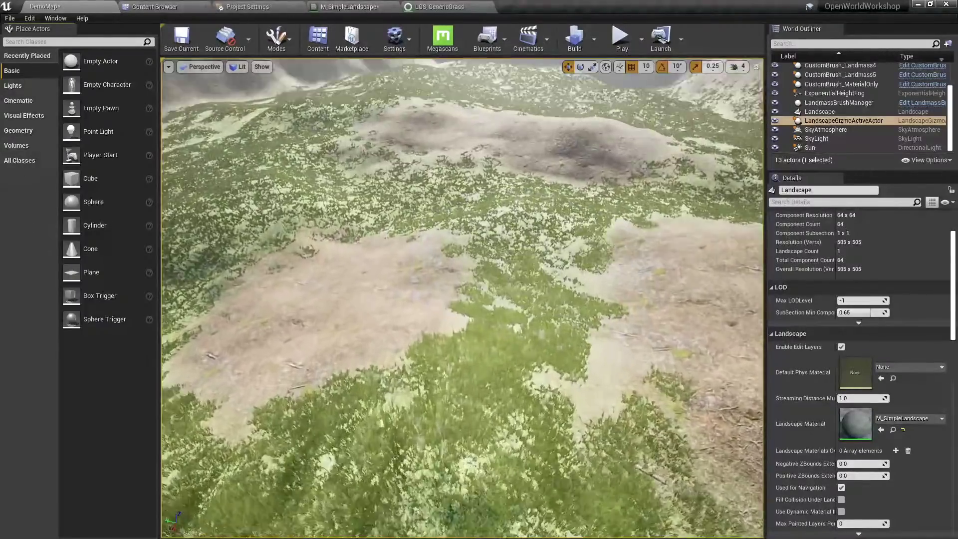
Detach the LGS_GenericGrass editor into a floating window and place it over the DemoMap view so its grass variety settings and the landscape are both visible.
{"action": "right_click_drag", "start_coordinate": [462, 298], "coordinate": [466, 267]}
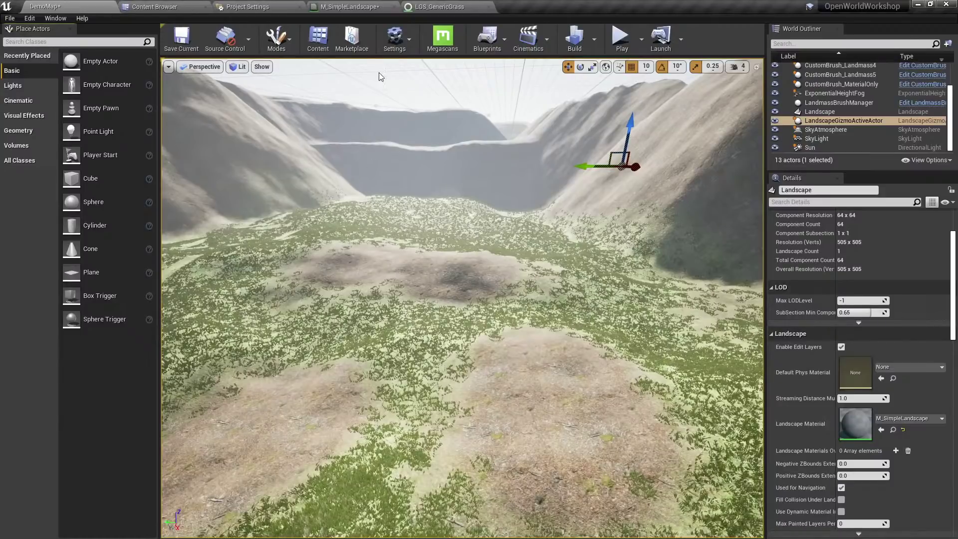
{"action": "right_click_drag", "start_coordinate": [448, 199], "coordinate": [492, 216]}
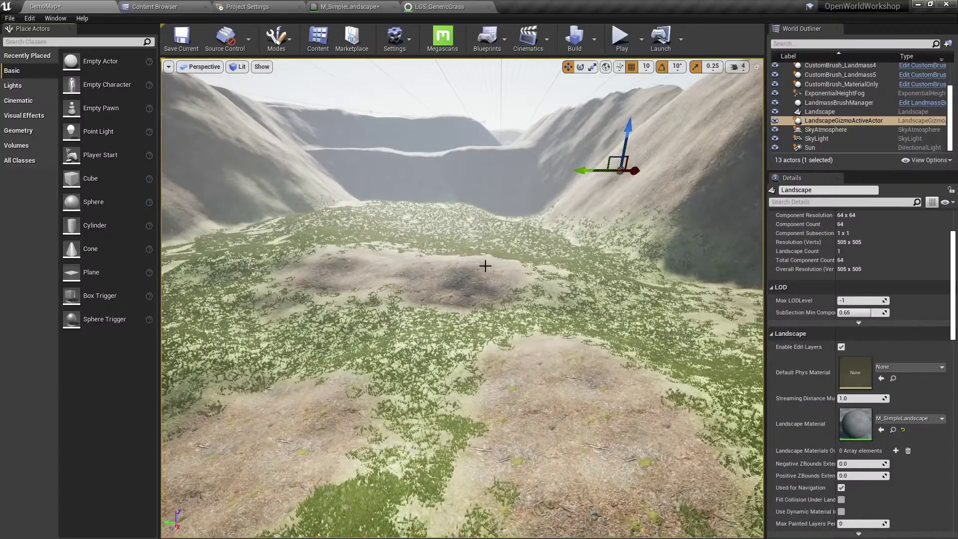
{"action": "left_click", "coordinate": [389, 6]}
{"action": "left_click_drag", "start_coordinate": [439, 6], "coordinate": [519, 212]}
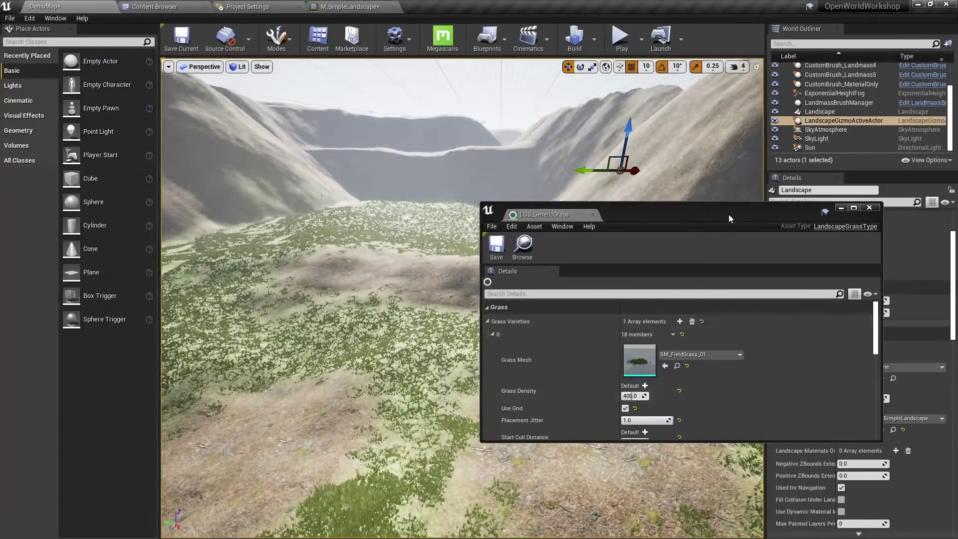
{"action": "left_click_drag", "start_coordinate": [676, 201], "coordinate": [691, 92]}
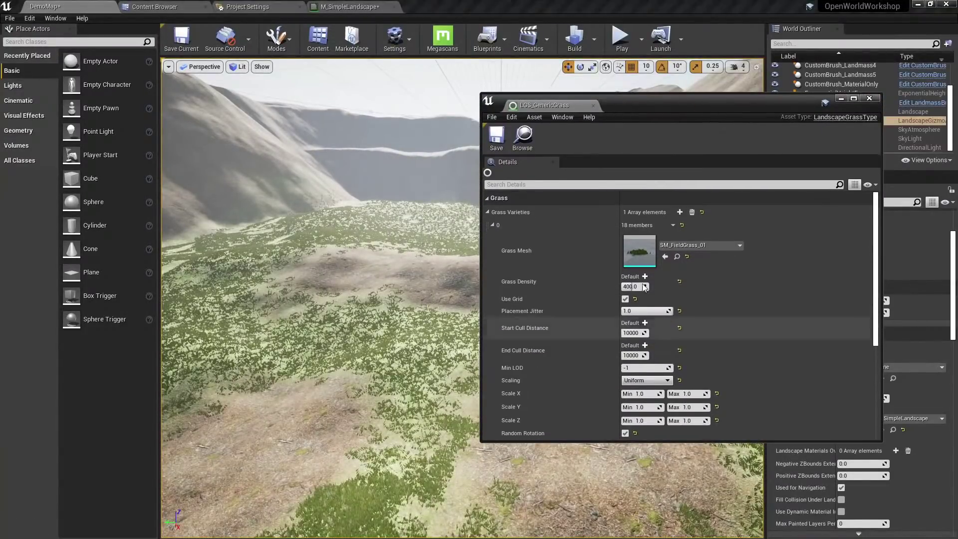
Disable Use Grid for the field grass variety and set its Start Cull Distance to 500.
{"action": "right_click_drag", "start_coordinate": [366, 318], "coordinate": [399, 329]}
{"action": "left_click", "coordinate": [632, 286]}
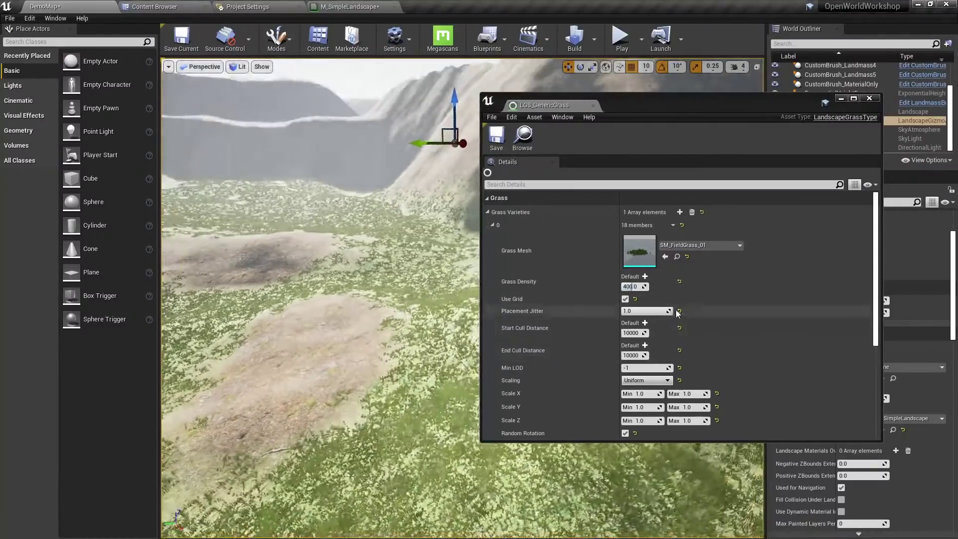
{"action": "left_click", "coordinate": [625, 299]}
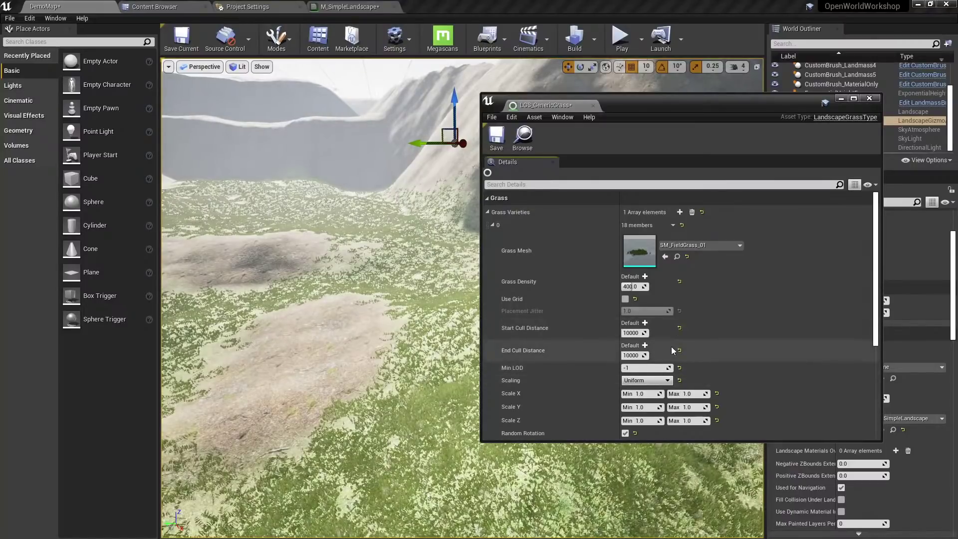
{"action": "left_click", "coordinate": [631, 333]}
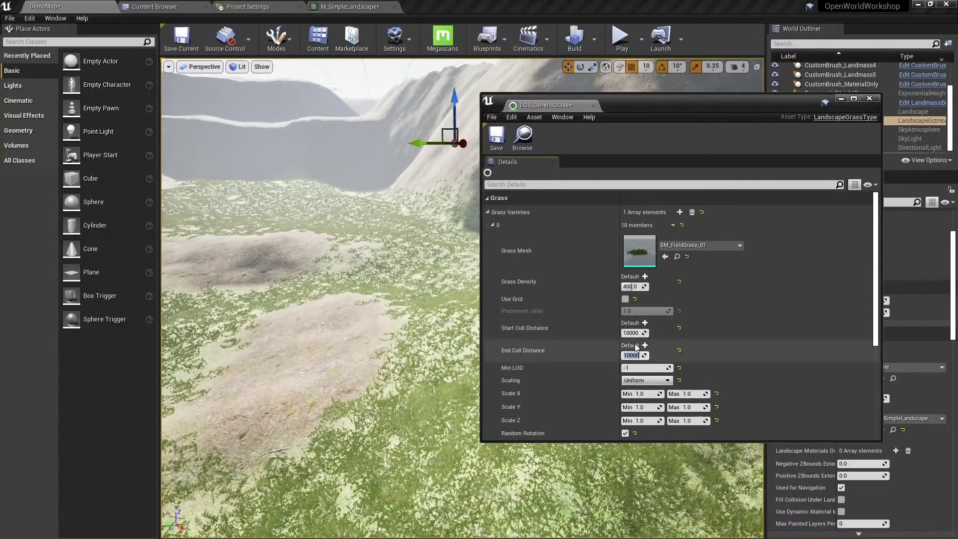
{"action": "type", "text": "500"}
{"action": "key", "text": "Return"}
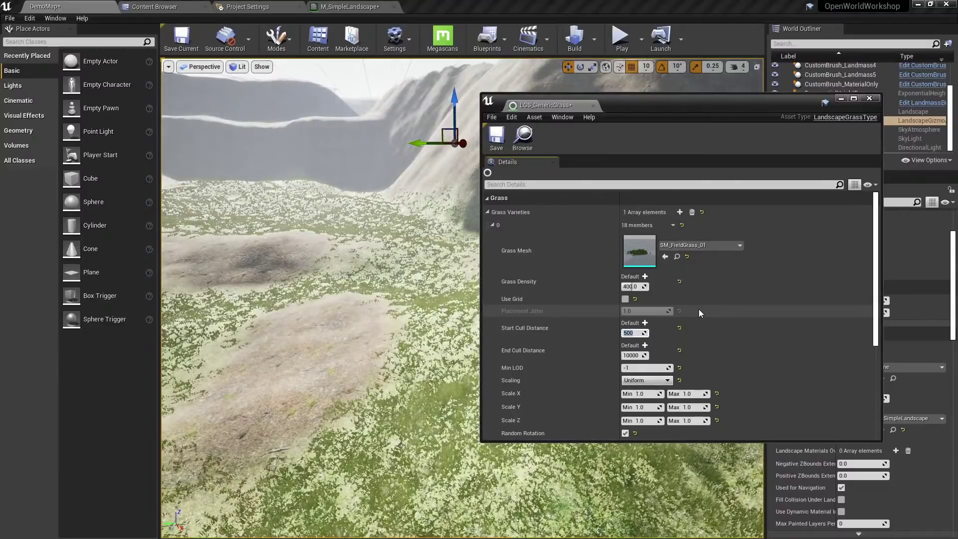
Try a Grass Density of 1000 for the field grass and inspect the valley's coverage.
{"action": "mouse_move", "coordinate": [631, 286]}
{"action": "left_mouse_down"}
{"action": "mouse_move", "coordinate": [658, 287]}
{"action": "mouse_move", "coordinate": [631, 287]}
{"action": "left_mouse_up"}
{"action": "key", "text": "w"}
{"action": "right_click_drag", "start_coordinate": [379, 289], "coordinate": [343, 263]}
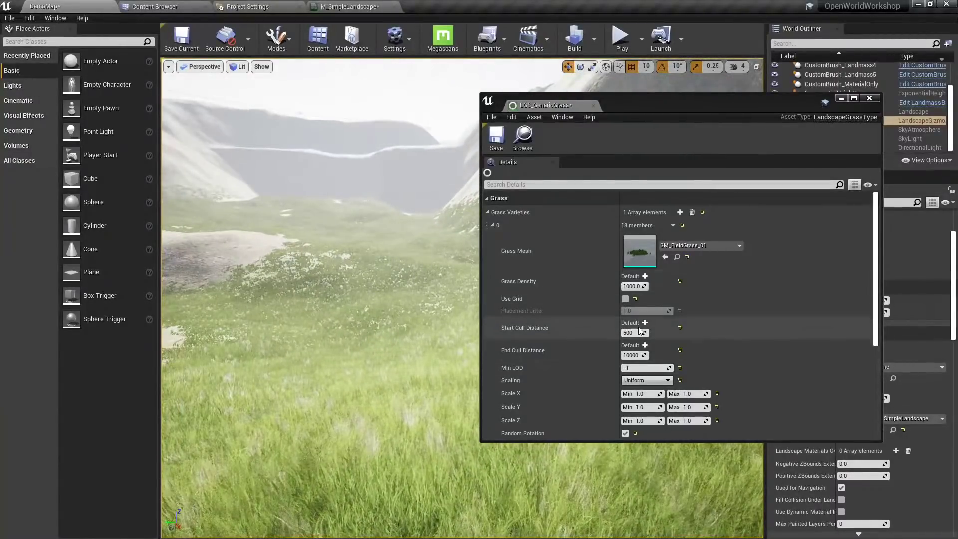
Try an End Cull Distance of 5000 for the field grass and return it to 10000.
{"action": "left_click", "coordinate": [633, 355]}
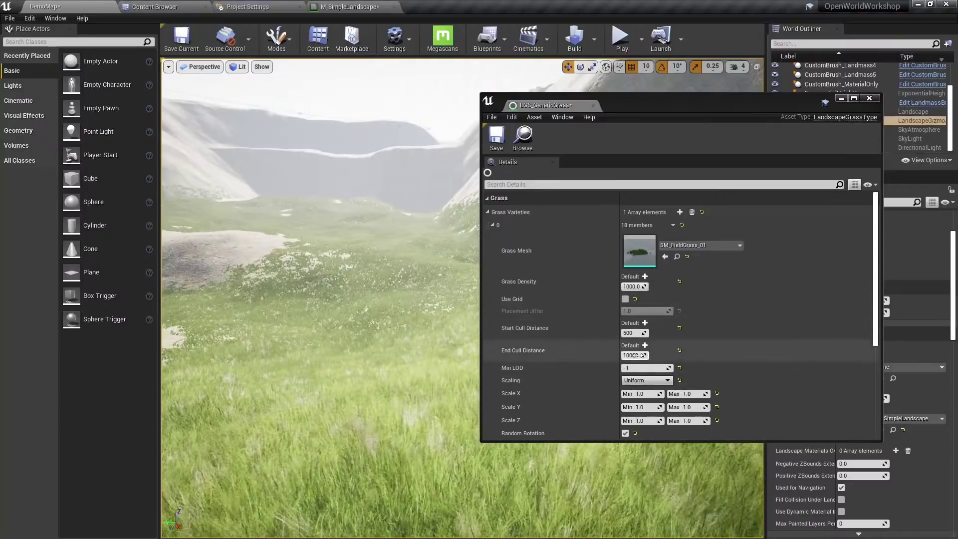
{"action": "key", "text": "ctrl+a"}
{"action": "type", "text": "5000"}
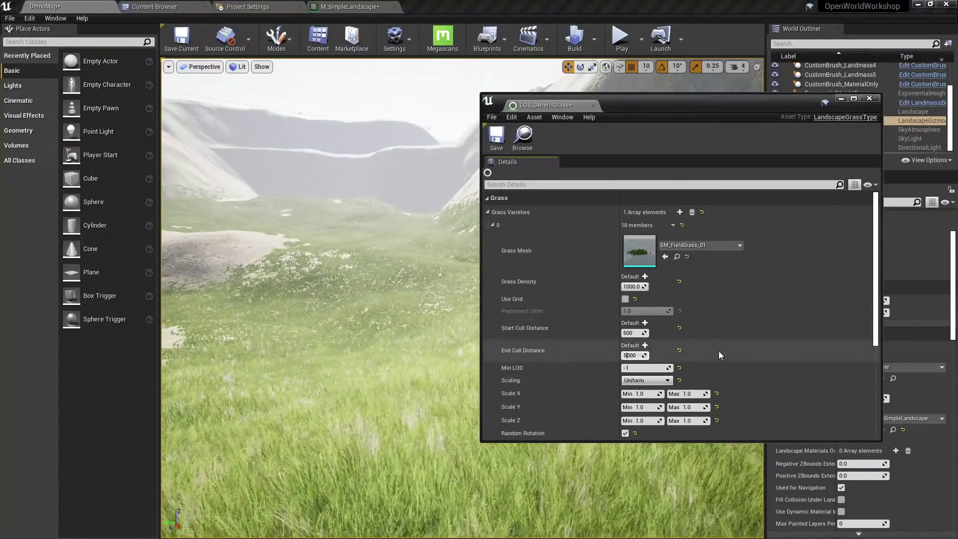
{"action": "key", "text": "Return"}
{"action": "type", "text": "10000"}
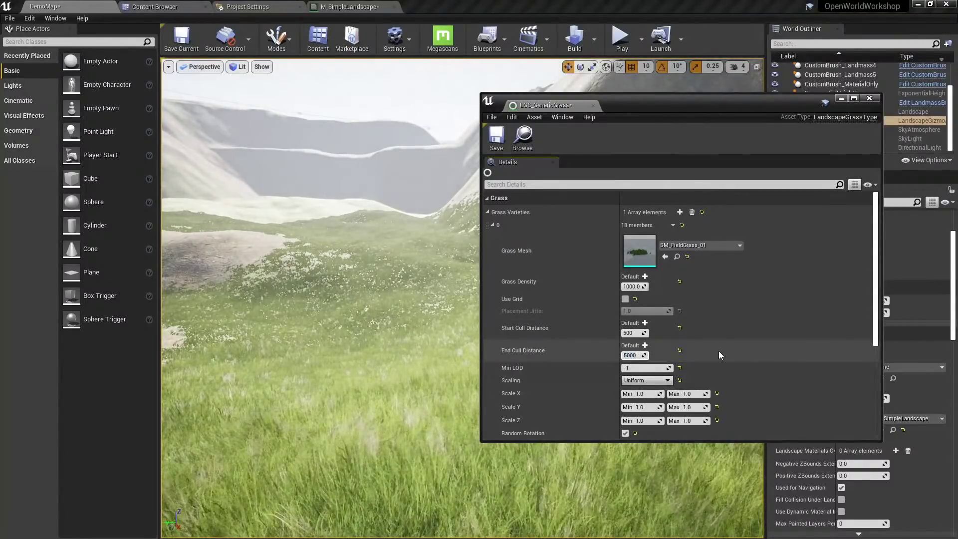
{"action": "key", "text": "Return"}
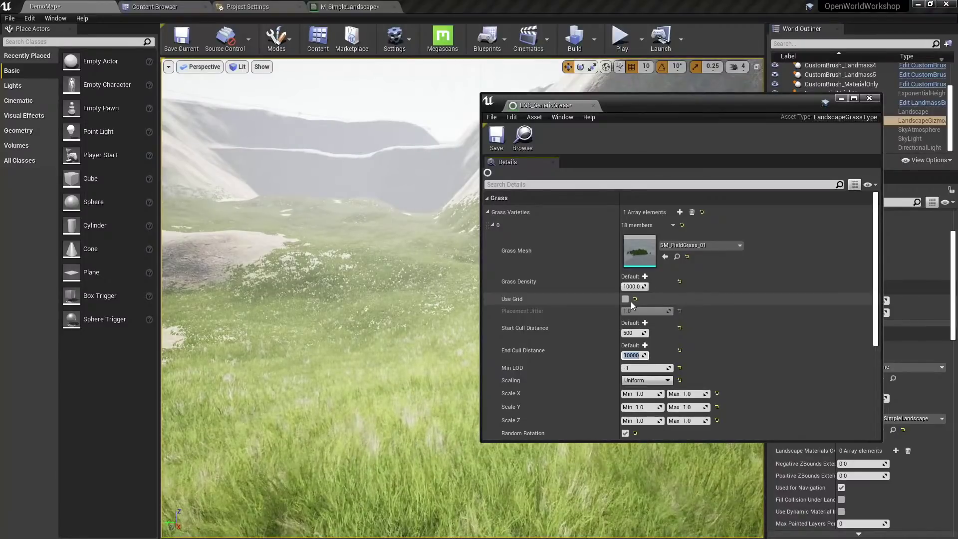
Try a Grass Density of 500, raise it to 550, and save and close the landscape grass type.
{"action": "left_click", "coordinate": [633, 286]}
{"action": "type", "text": "500"}
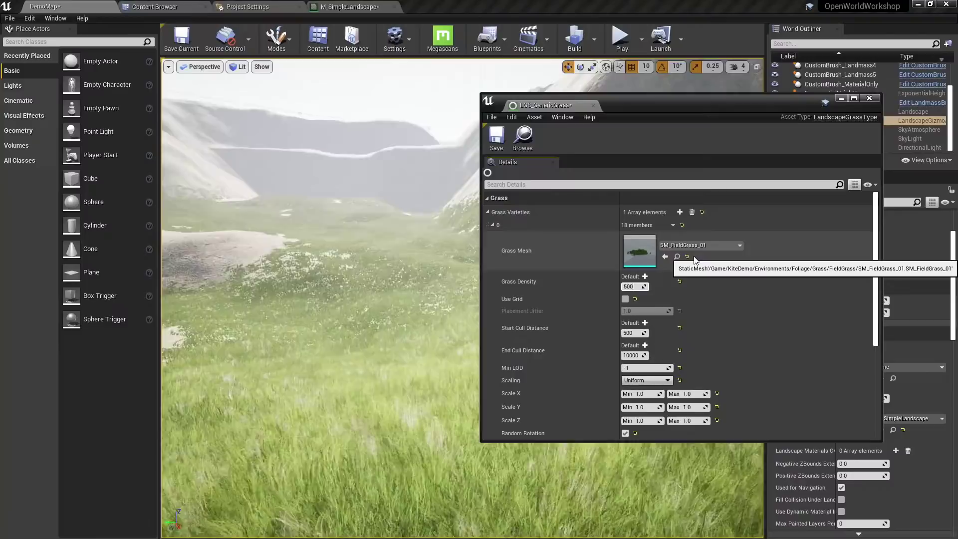
{"action": "key", "text": "Return"}
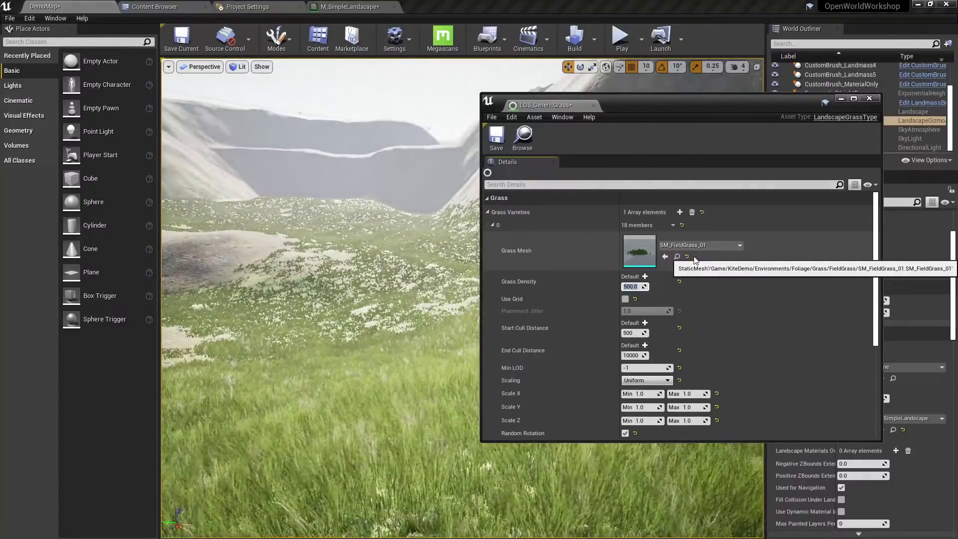
{"action": "type", "text": "550"}
{"action": "key", "text": "Return"}
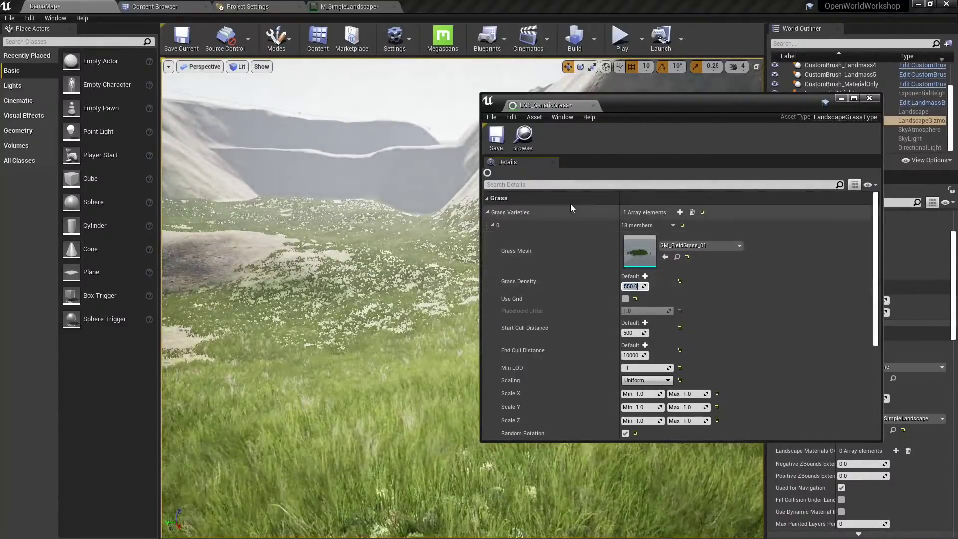
{"action": "left_click", "coordinate": [495, 142]}
{"action": "left_click", "coordinate": [593, 105]}
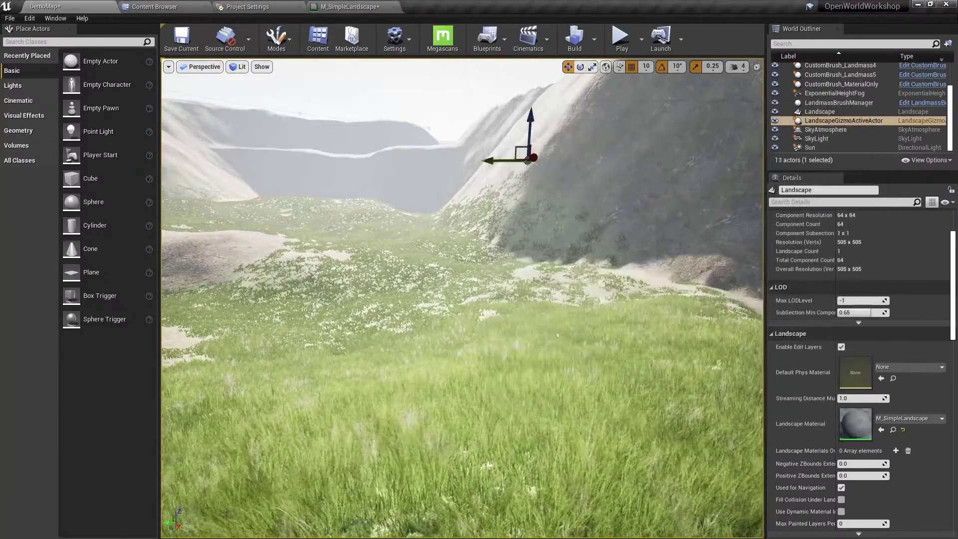
Fly over the valley to inspect the grass coverage and save the current level.
{"action": "right_click_drag", "start_coordinate": [462, 299], "coordinate": [506, 252]}
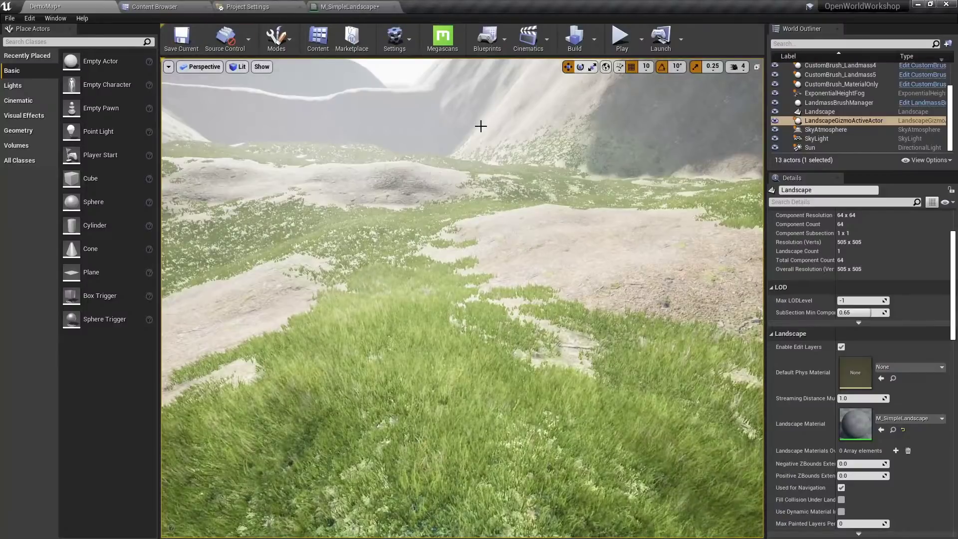
{"action": "right_click_drag", "start_coordinate": [478, 124], "coordinate": [545, 188]}
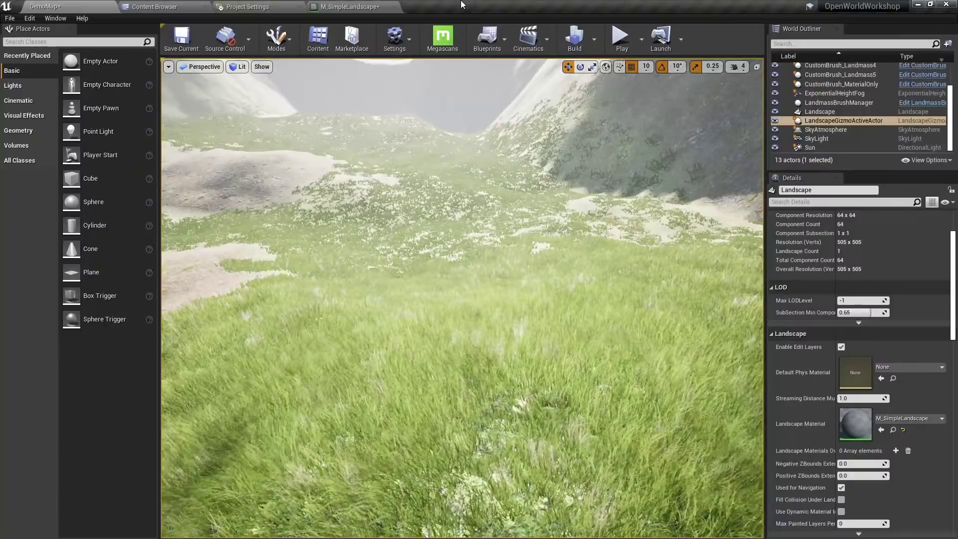
{"action": "left_click", "coordinate": [183, 42]}
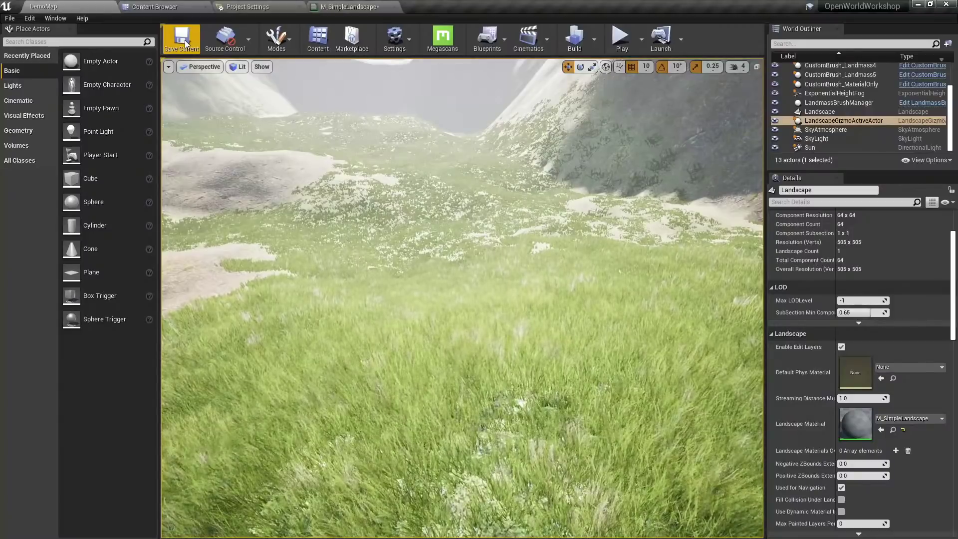
Switch to Foliage mode and remove the existing grass foliage type from the list.
{"action": "left_click", "coordinate": [278, 39]}
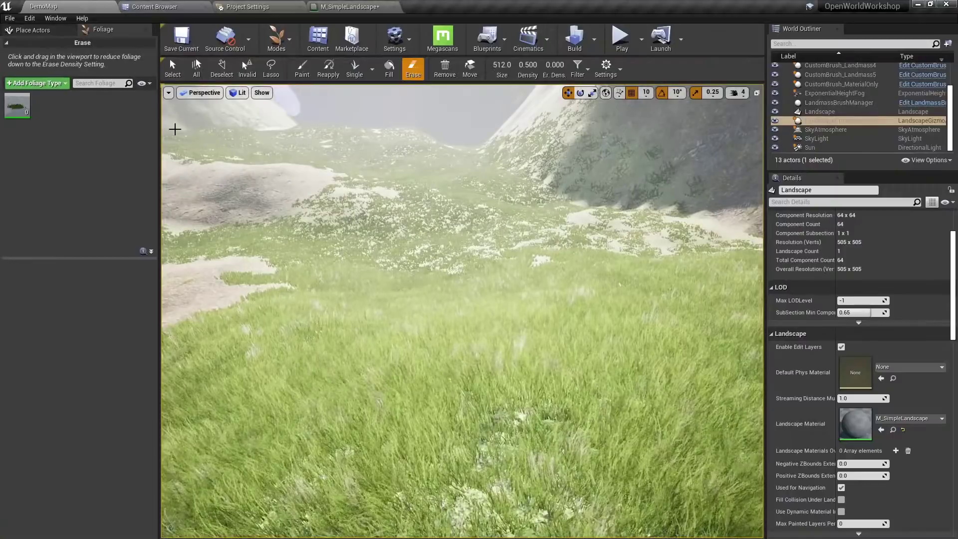
{"action": "left_click", "coordinate": [17, 105]}
{"action": "key", "text": "Delete"}
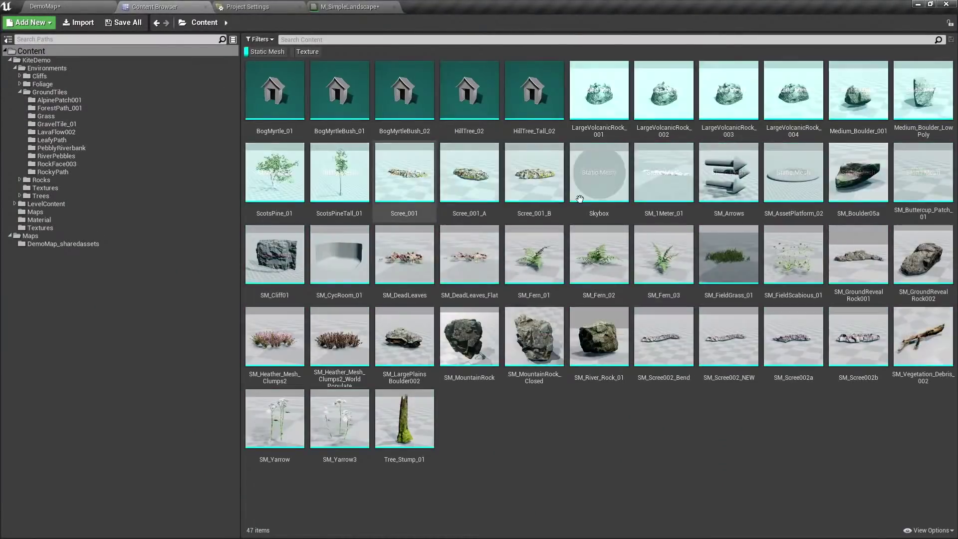
Add the BogMyrtle_01, BogMyrtleBush_01 and BogMyrtleBush_02 meshes as foliage types.
{"action": "left_click", "coordinate": [401, 107]}
{"action": "left_click", "coordinate": [275, 103], "text": "shift"}
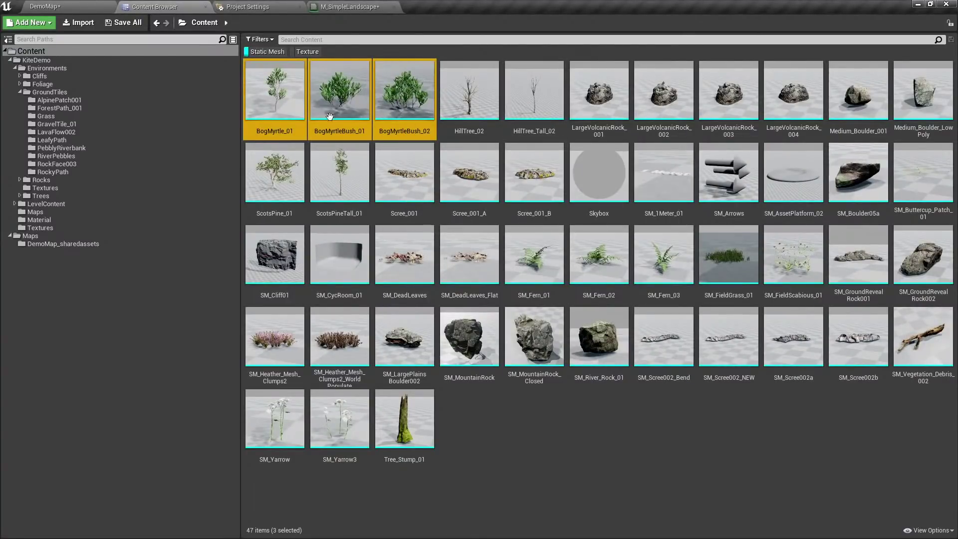
{"action": "left_click_drag", "start_coordinate": [402, 109], "coordinate": [87, 179]}
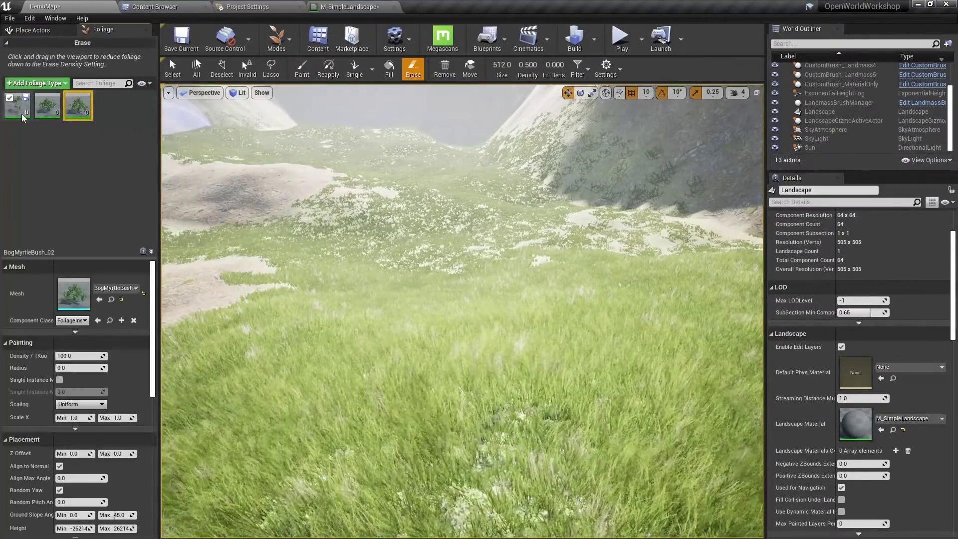
Set the painting density of all three bog myrtle foliage types to 5.
{"action": "left_click", "coordinate": [80, 355]}
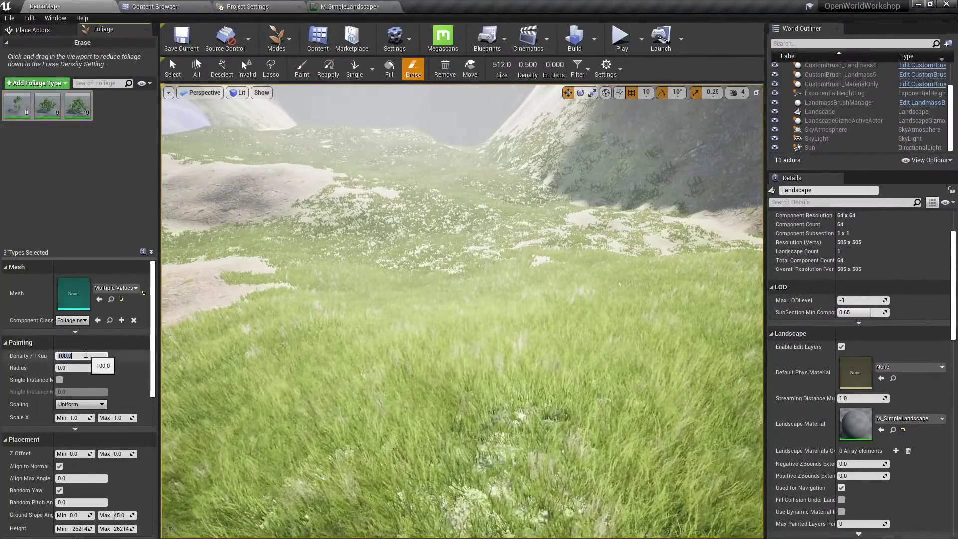
{"action": "type", "text": "5"}
{"action": "key", "text": "Return"}
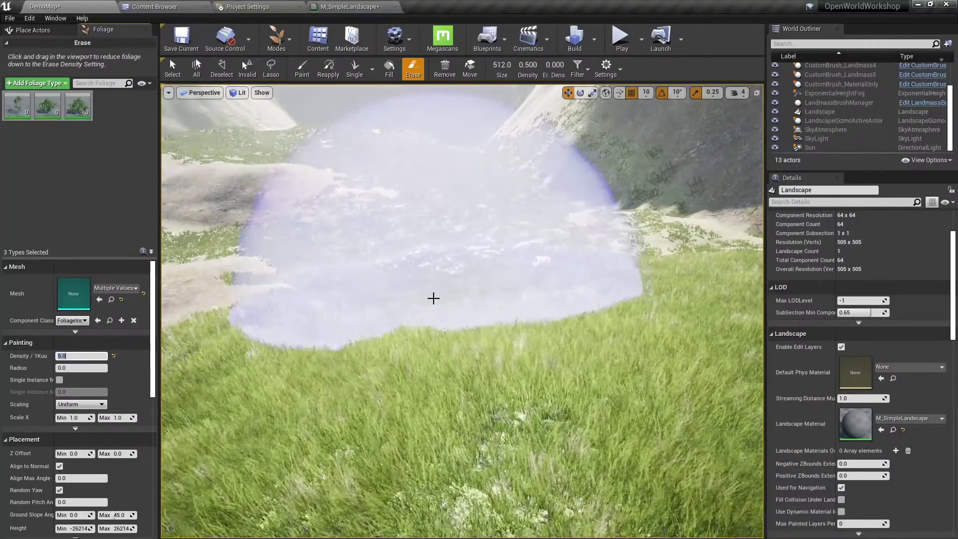
Paint bog myrtle bushes onto the grassy slopes of the valley with the foliage Paint tool.
{"action": "mouse_move", "coordinate": [432, 297]}
{"action": "right_mouse_down"}
{"action": "mouse_move", "coordinate": [432, 379]}
{"action": "mouse_move", "coordinate": [431, 339]}
{"action": "mouse_move", "coordinate": [458, 330]}
{"action": "right_mouse_up"}
{"action": "mouse_move", "coordinate": [426, 220]}
{"action": "right_mouse_down"}
{"action": "mouse_move", "coordinate": [419, 209]}
{"action": "mouse_move", "coordinate": [434, 199]}
{"action": "mouse_move", "coordinate": [429, 180]}
{"action": "mouse_move", "coordinate": [503, 217]}
{"action": "mouse_move", "coordinate": [494, 193]}
{"action": "mouse_move", "coordinate": [490, 234]}
{"action": "right_mouse_up"}
{"action": "mouse_move", "coordinate": [594, 203]}
{"action": "left_mouse_down"}
{"action": "mouse_move", "coordinate": [550, 172]}
{"action": "mouse_move", "coordinate": [527, 287]}
{"action": "mouse_move", "coordinate": [478, 249]}
{"action": "left_mouse_up"}
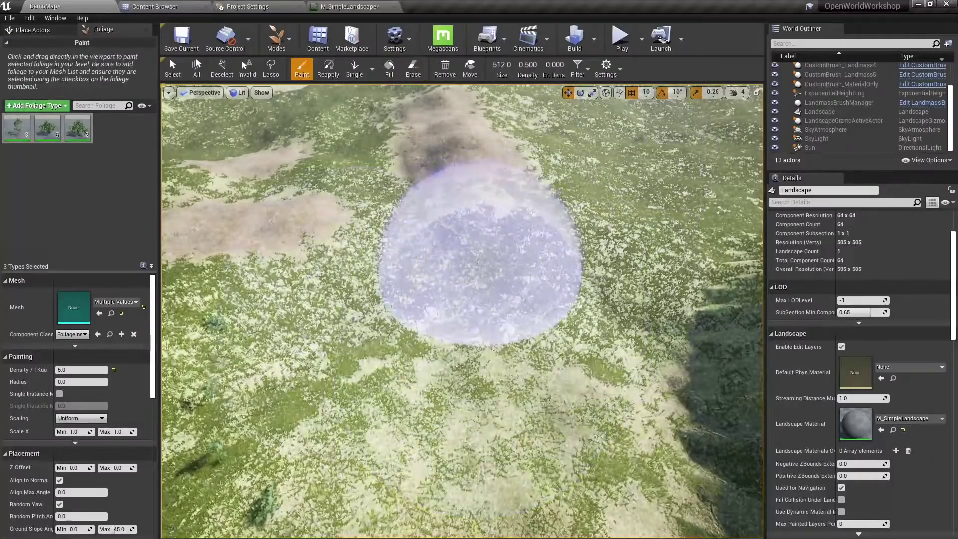
Erase the painted bog myrtle bushes across the valley's grassy hills.
{"action": "right_click_drag", "start_coordinate": [478, 249], "coordinate": [428, 237]}
{"action": "mouse_move", "coordinate": [477, 250]}
{"action": "left_mouse_down", "text": "shift"}
{"action": "mouse_move", "coordinate": [357, 419]}
{"action": "mouse_move", "coordinate": [331, 291]}
{"action": "left_mouse_up", "text": "shift"}
{"action": "right_click_drag", "start_coordinate": [331, 291], "coordinate": [289, 319]}
{"action": "mouse_move", "coordinate": [331, 291]}
{"action": "left_mouse_down", "text": "shift"}
{"action": "mouse_move", "coordinate": [449, 302]}
{"action": "mouse_move", "coordinate": [511, 265]}
{"action": "left_mouse_up", "text": "shift"}
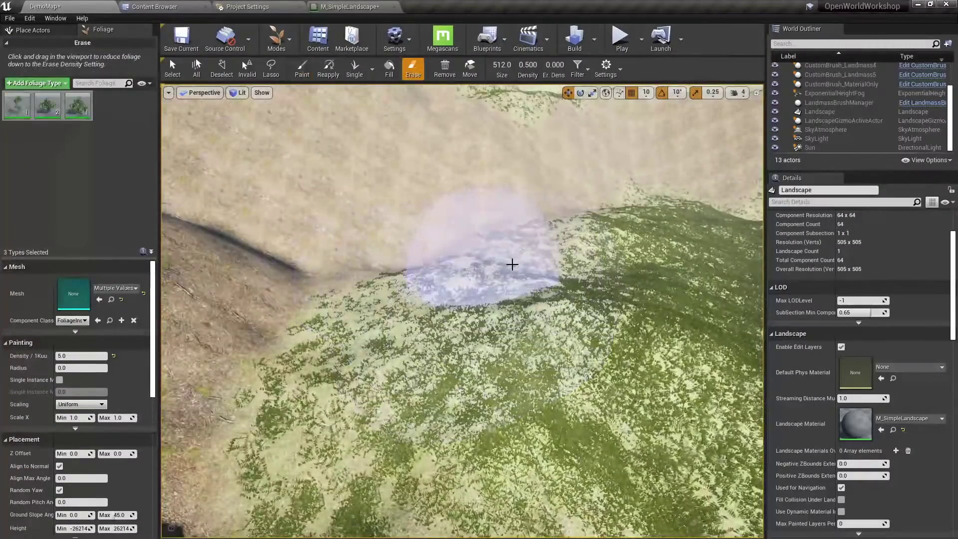
{"action": "mouse_move", "coordinate": [510, 264]}
{"action": "right_mouse_down"}
{"action": "mouse_move", "coordinate": [523, 210]}
{"action": "mouse_move", "coordinate": [494, 219]}
{"action": "right_mouse_up"}
{"action": "right_click_drag", "start_coordinate": [459, 286], "coordinate": [541, 252]}
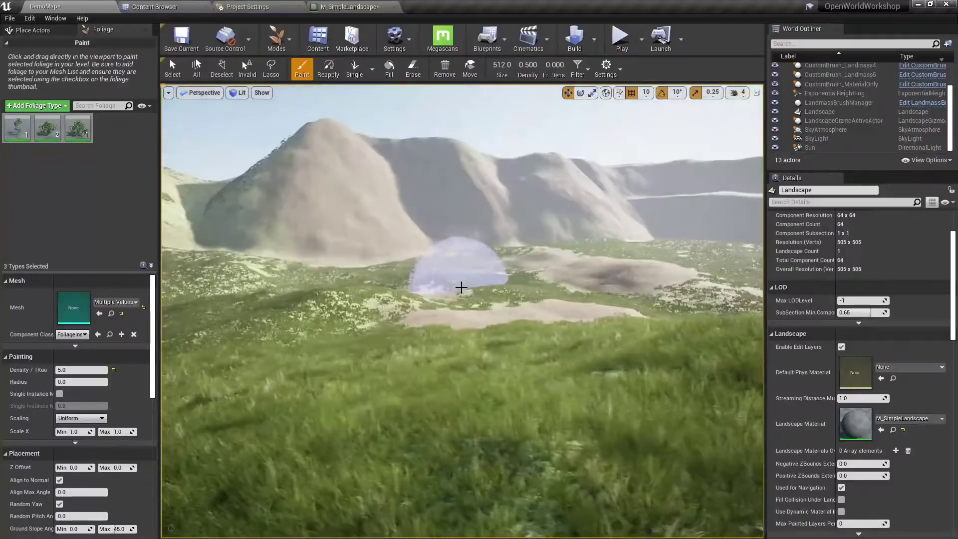
Return to Select mode and save the current level.
{"action": "key", "text": "shift+1"}
{"action": "right_click_drag", "start_coordinate": [462, 290], "coordinate": [548, 307]}
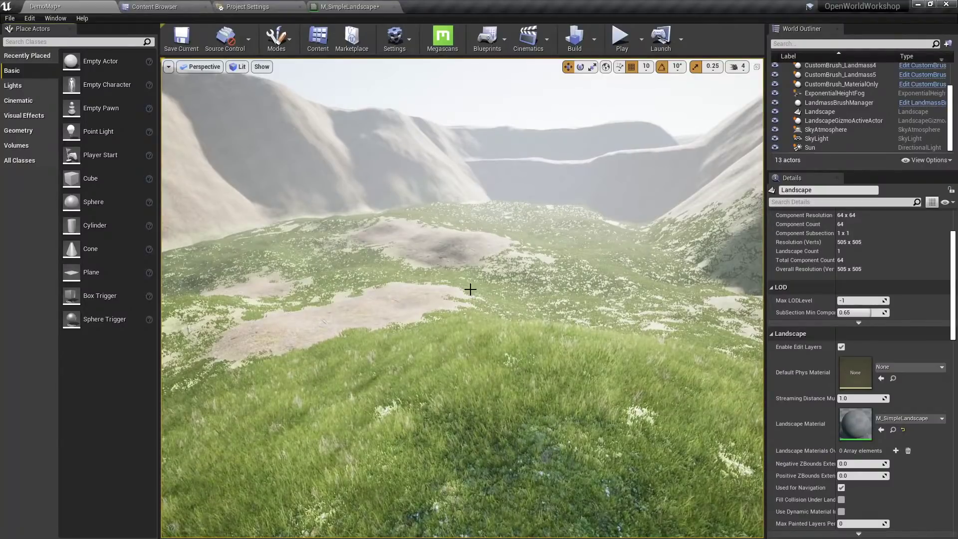
{"action": "left_click", "coordinate": [181, 40]}
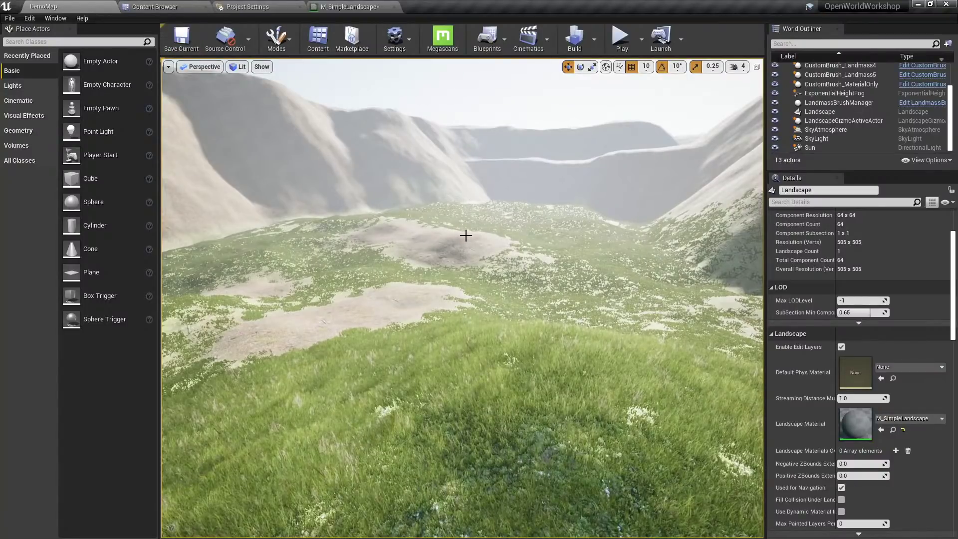
Enable the experimental Procedural Foliage option in the Editor Preferences and close the preferences.
{"action": "right_click_drag", "start_coordinate": [479, 248], "coordinate": [479, 248]}
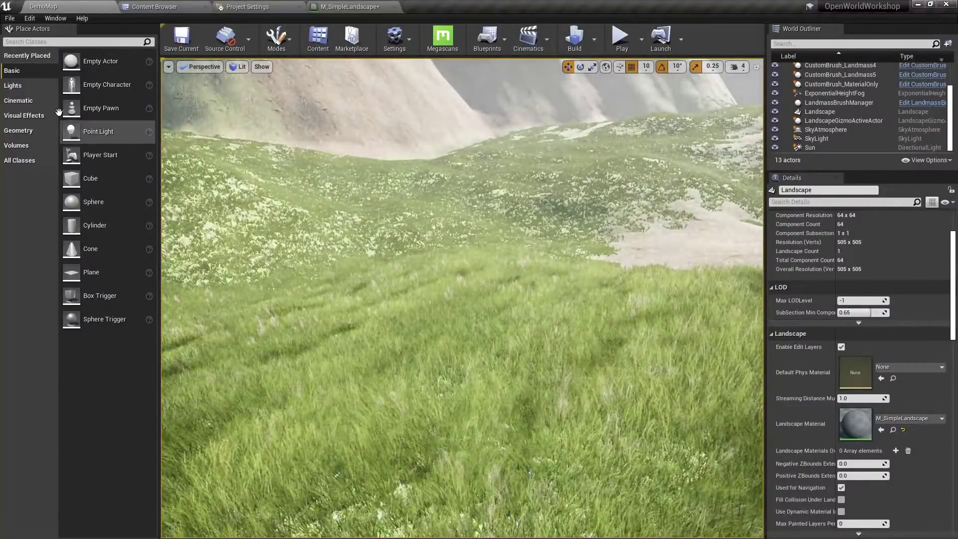
{"action": "left_click", "coordinate": [148, 6]}
{"action": "left_click", "coordinate": [60, 8]}
{"action": "left_click", "coordinate": [30, 19]}
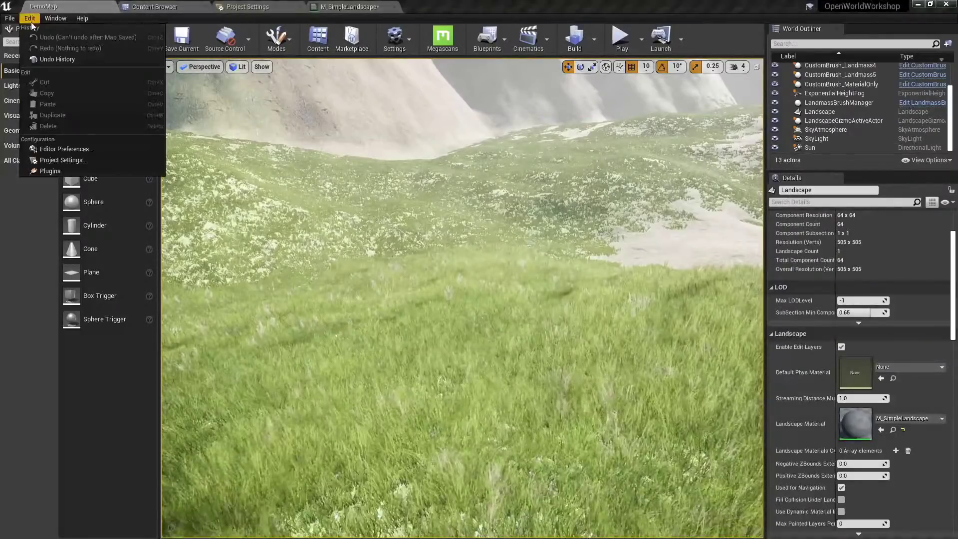
{"action": "left_click", "coordinate": [97, 149]}
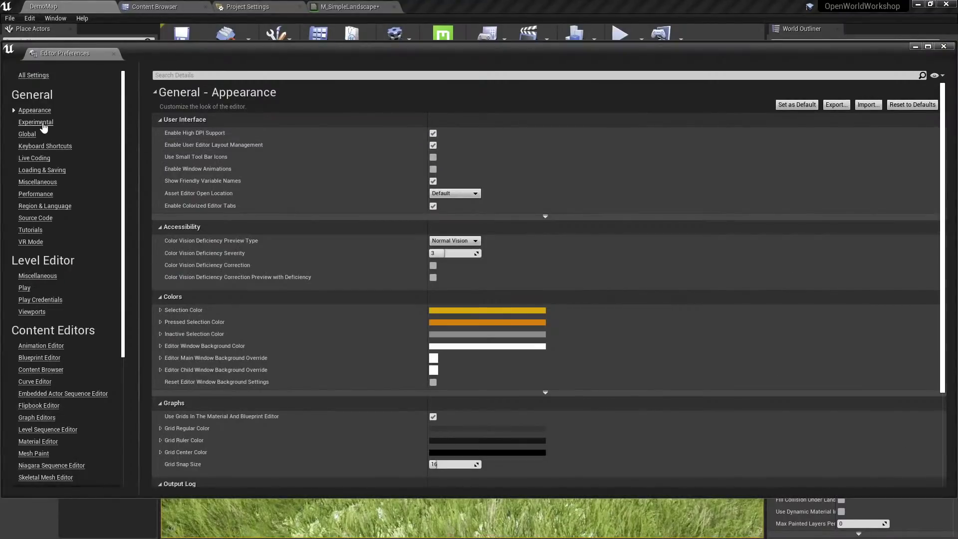
{"action": "left_click", "coordinate": [36, 122]}
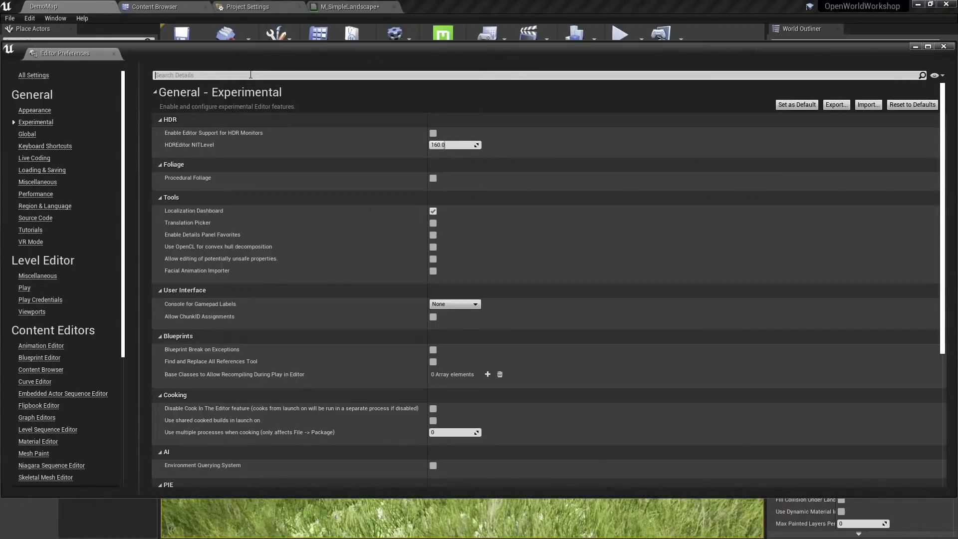
{"action": "left_click", "coordinate": [250, 74]}
{"action": "type", "text": "proced"}
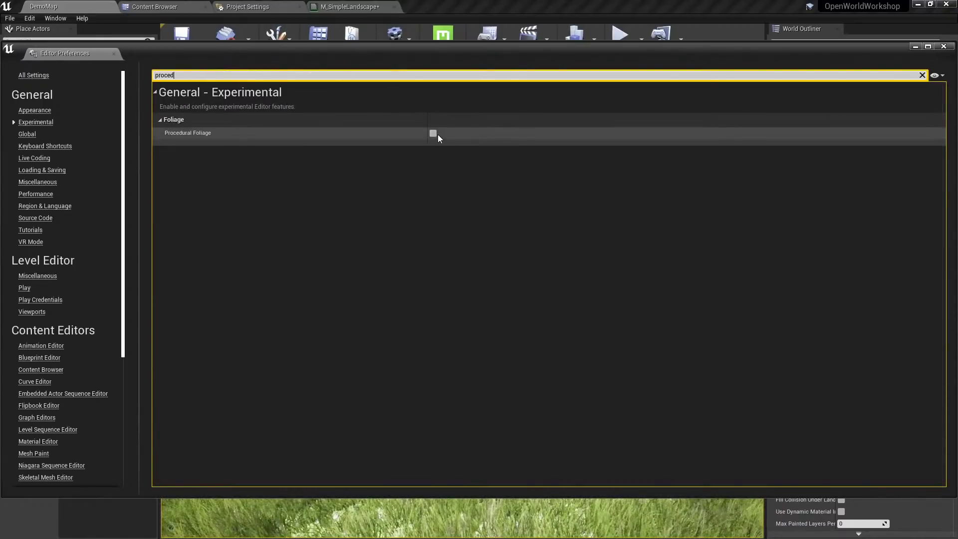
{"action": "left_click", "coordinate": [432, 133]}
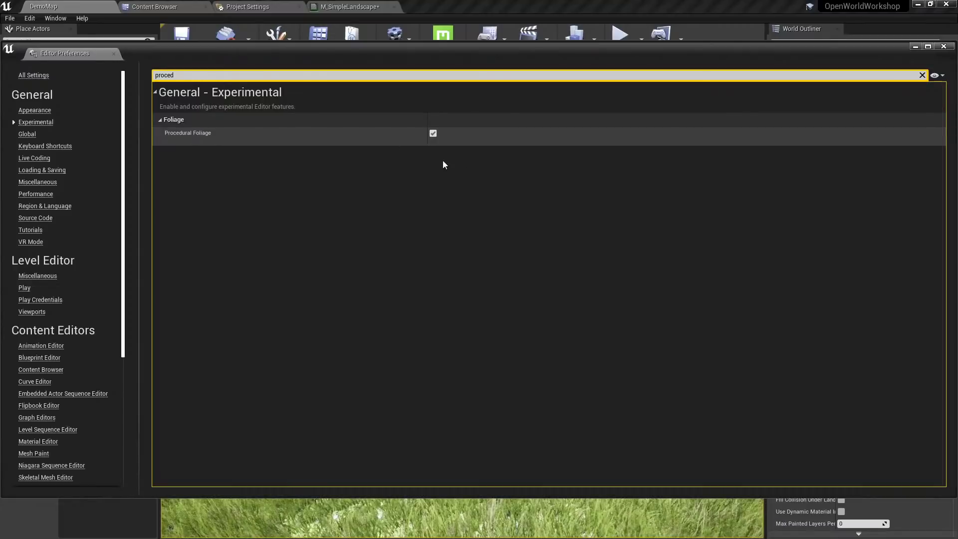
{"action": "left_click", "coordinate": [113, 53]}
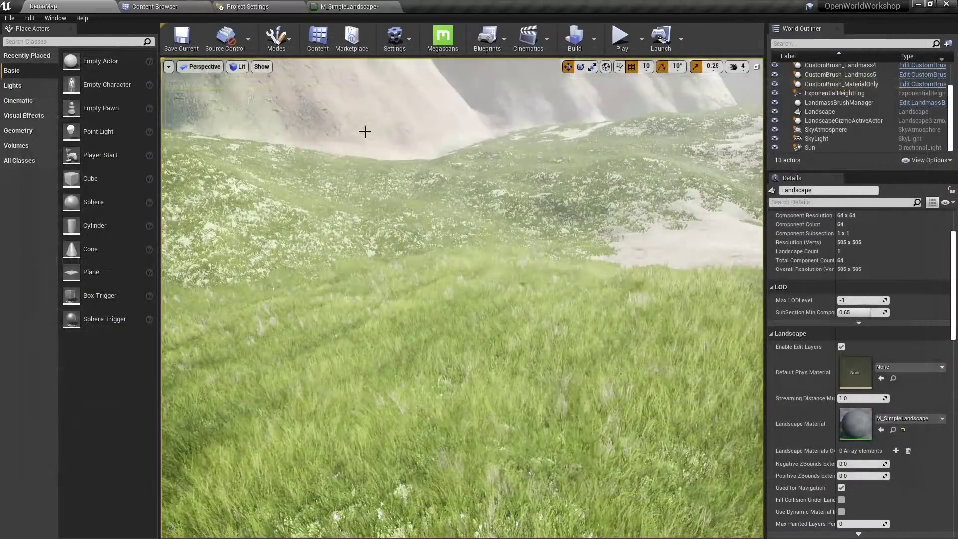
{"action": "right_click_drag", "start_coordinate": [364, 131], "coordinate": [365, 160]}
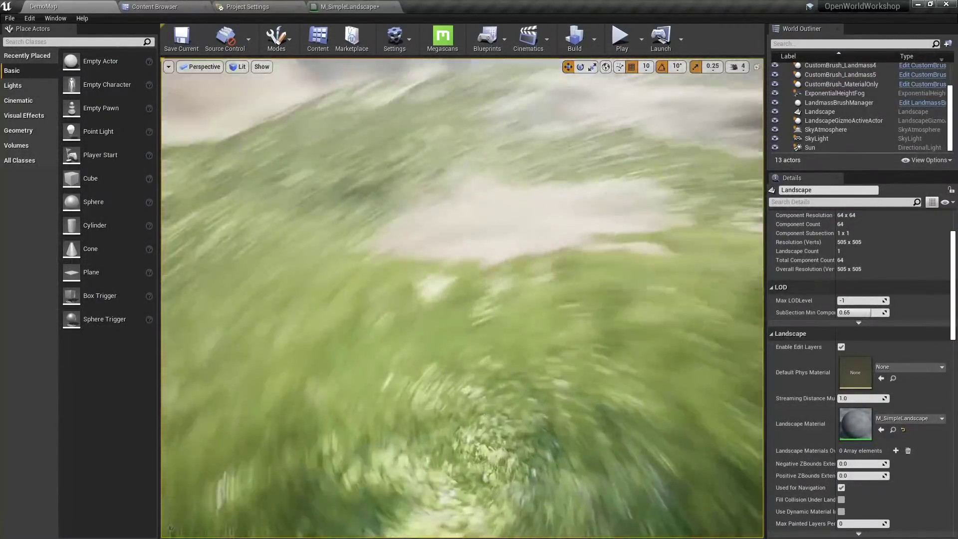
Activate Foliage editing mode over the grassy valley and switch from the Erase tool to the Paint tool.
{"action": "right_click_drag", "start_coordinate": [456, 235], "coordinate": [320, 125]}
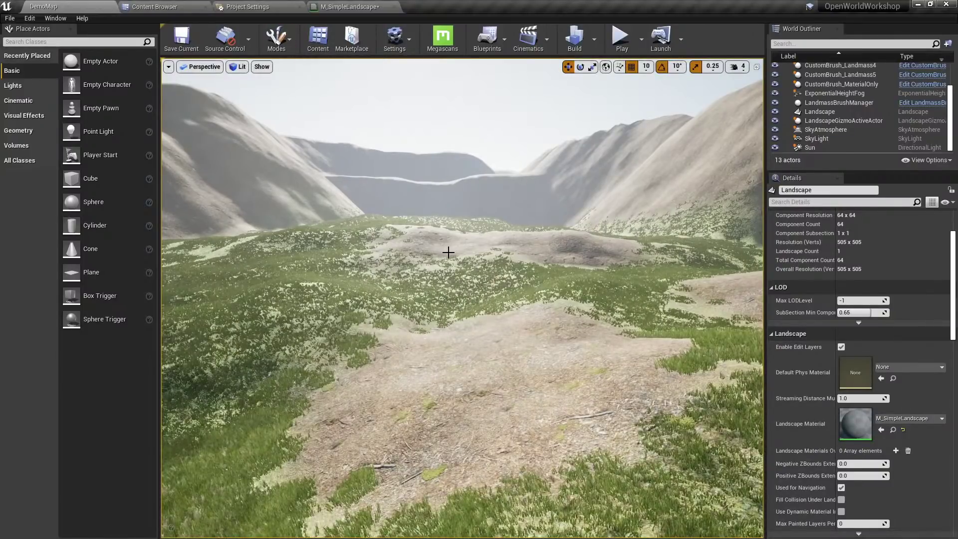
{"action": "right_click_drag", "start_coordinate": [449, 253], "coordinate": [441, 213]}
{"action": "left_click", "coordinate": [276, 38]}
{"action": "left_click", "coordinate": [310, 92]}
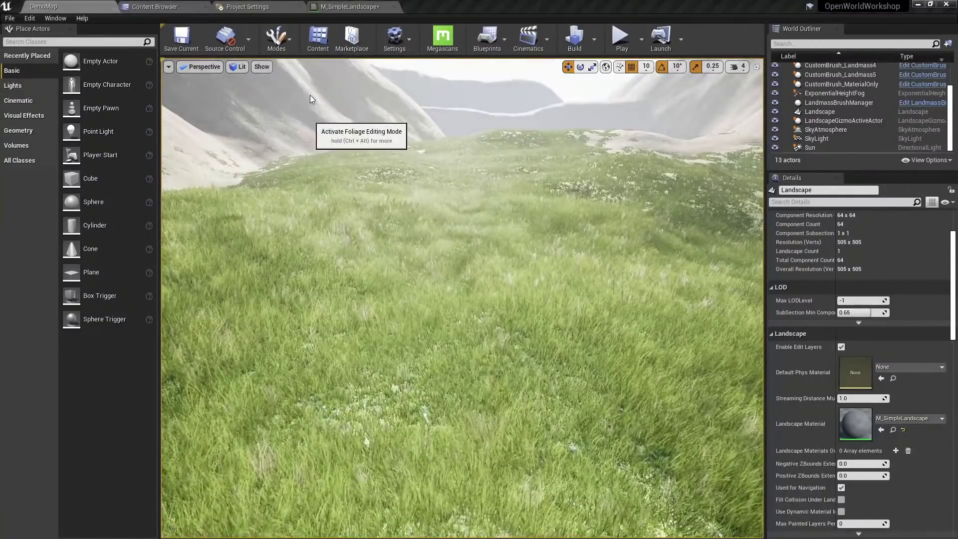
{"action": "right_click_drag", "start_coordinate": [199, 245], "coordinate": [206, 215]}
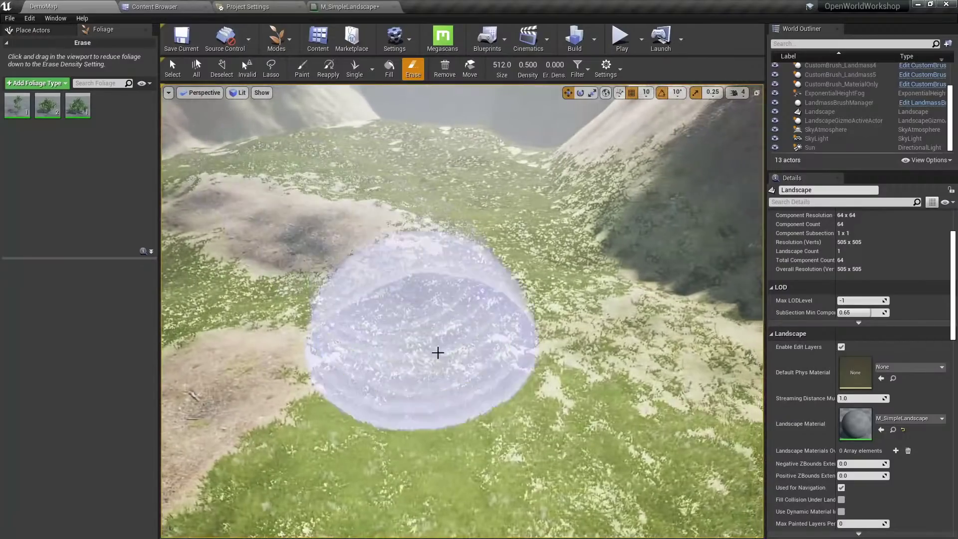
{"action": "mouse_move", "coordinate": [438, 353]}
{"action": "left_mouse_down"}
{"action": "mouse_move", "coordinate": [424, 183]}
{"action": "mouse_move", "coordinate": [563, 368]}
{"action": "mouse_move", "coordinate": [558, 297]}
{"action": "left_mouse_up"}
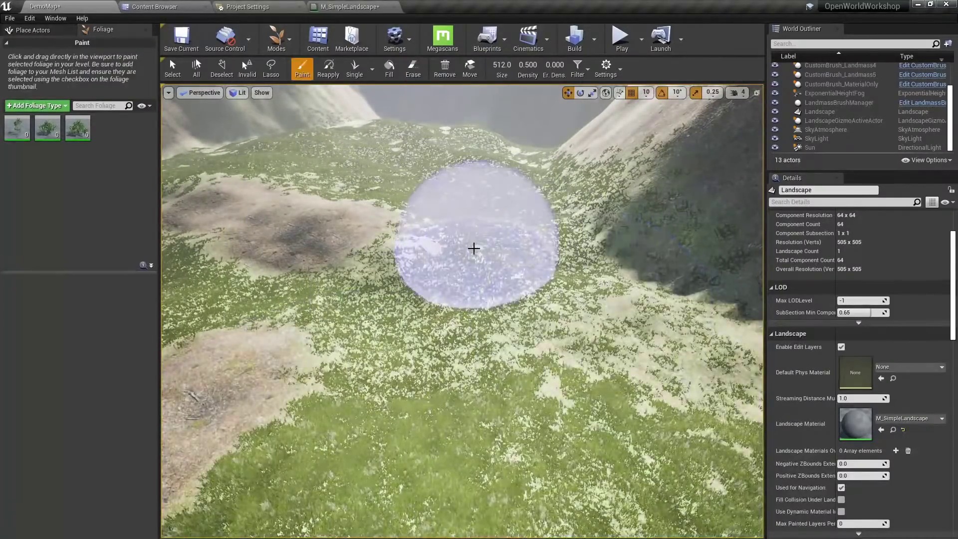
Examine the BogMyrtleBush_02 foliage type's painting, placement, instance, physics and virtual texture settings.
{"action": "left_click", "coordinate": [78, 129]}
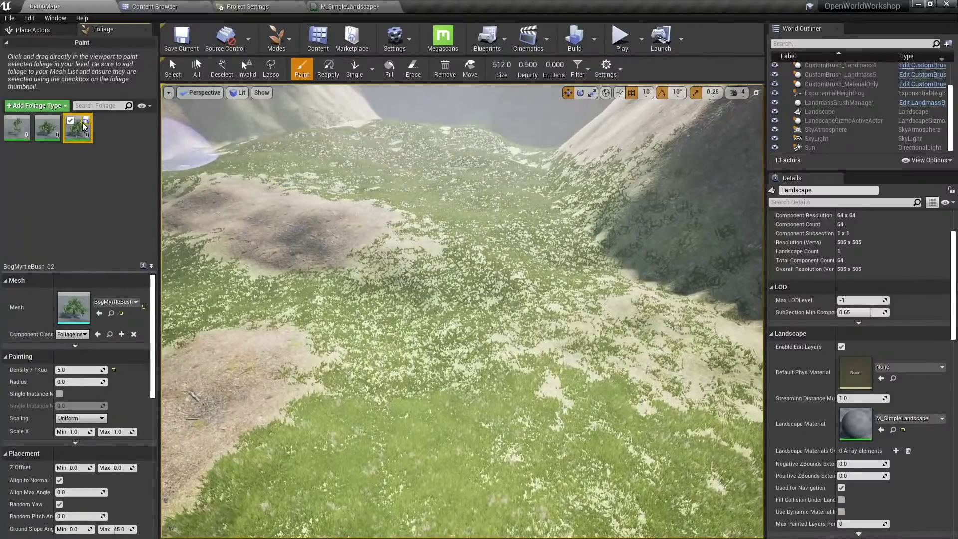
{"action": "scroll", "coordinate": [104, 378], "scroll_direction": "down", "scroll_amount": 5}
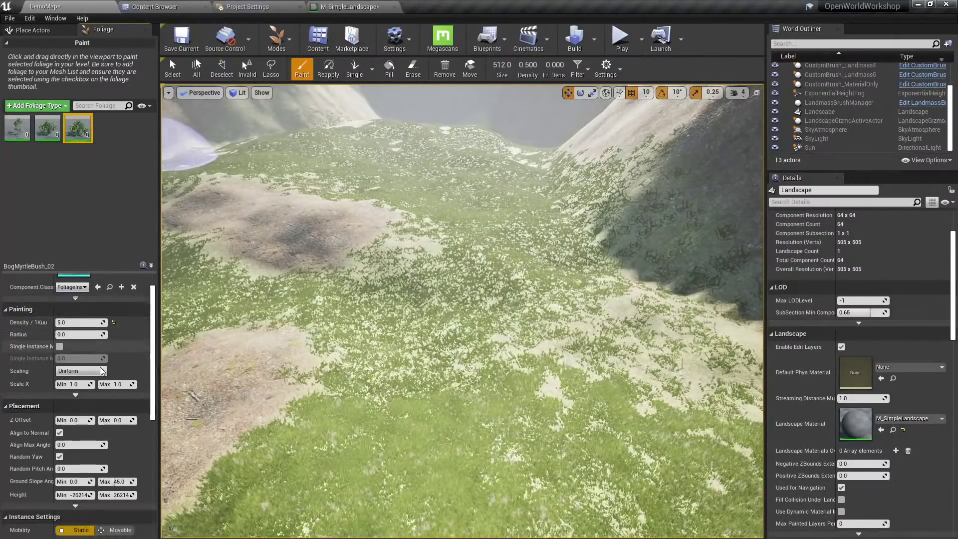
{"action": "scroll", "coordinate": [103, 378], "scroll_direction": "down", "scroll_amount": 3}
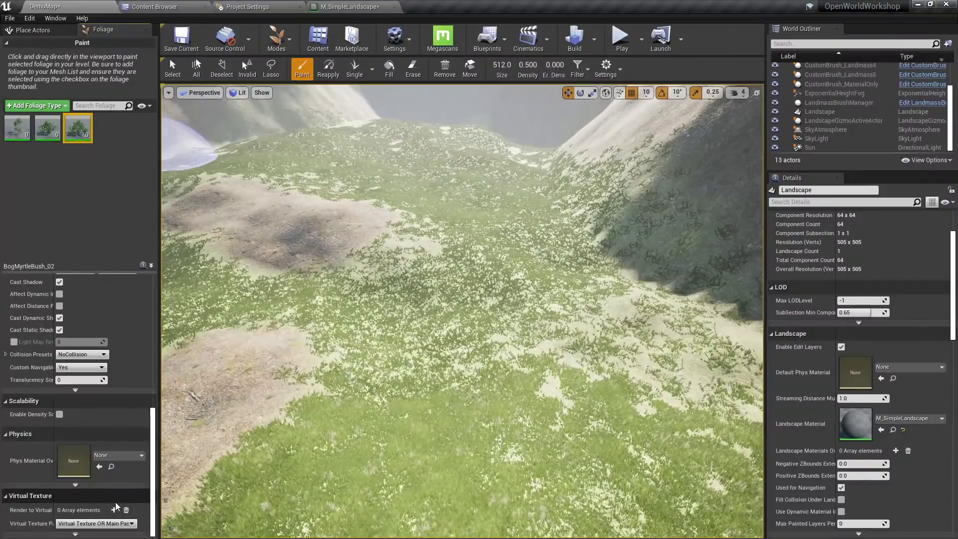
{"action": "scroll", "coordinate": [117, 468], "scroll_direction": "up", "scroll_amount": 6}
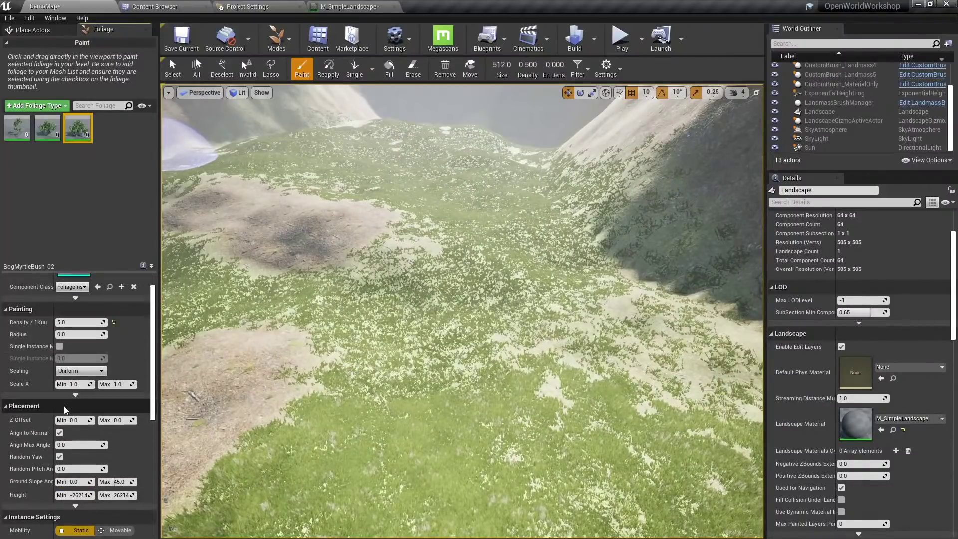
{"action": "scroll", "coordinate": [85, 413], "scroll_direction": "up", "scroll_amount": 2}
{"action": "scroll", "coordinate": [84, 418], "scroll_direction": "down", "scroll_amount": 2}
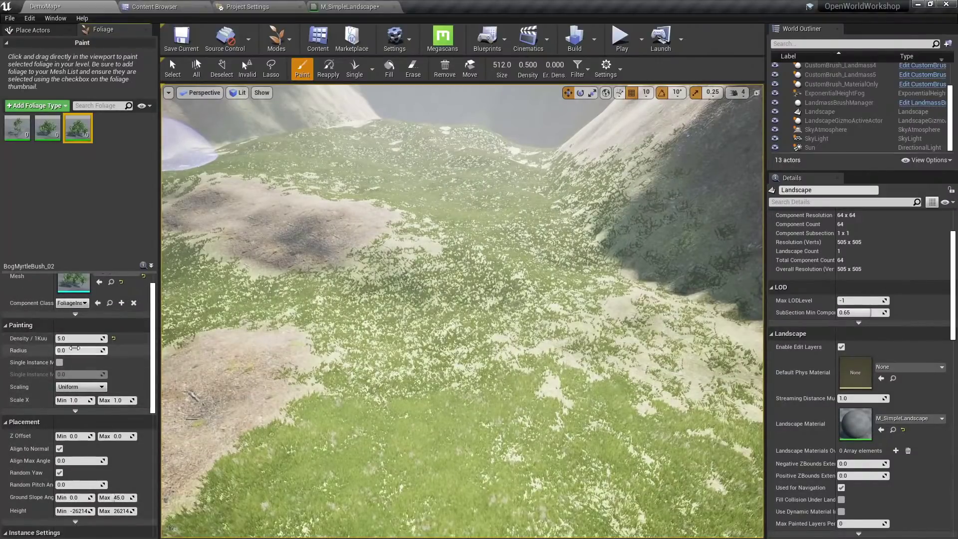
{"action": "scroll", "coordinate": [74, 399], "scroll_direction": "down", "scroll_amount": 2}
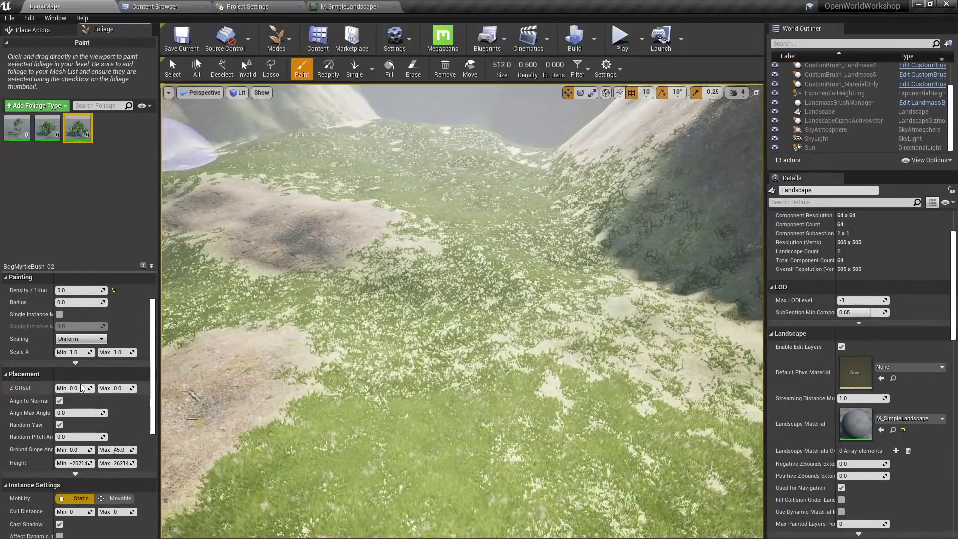
{"action": "scroll", "coordinate": [82, 388], "scroll_direction": "up", "scroll_amount": 3}
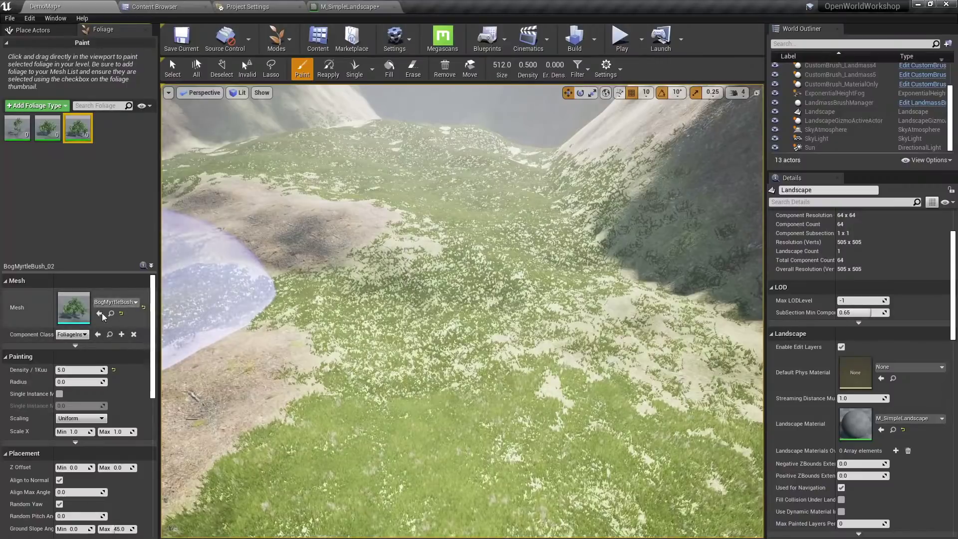
Save the BogMyrtleBush_02 foliage type as the asset BogMyrtleBush_02_FoliageType in the root Content folder.
{"action": "left_click", "coordinate": [87, 121]}
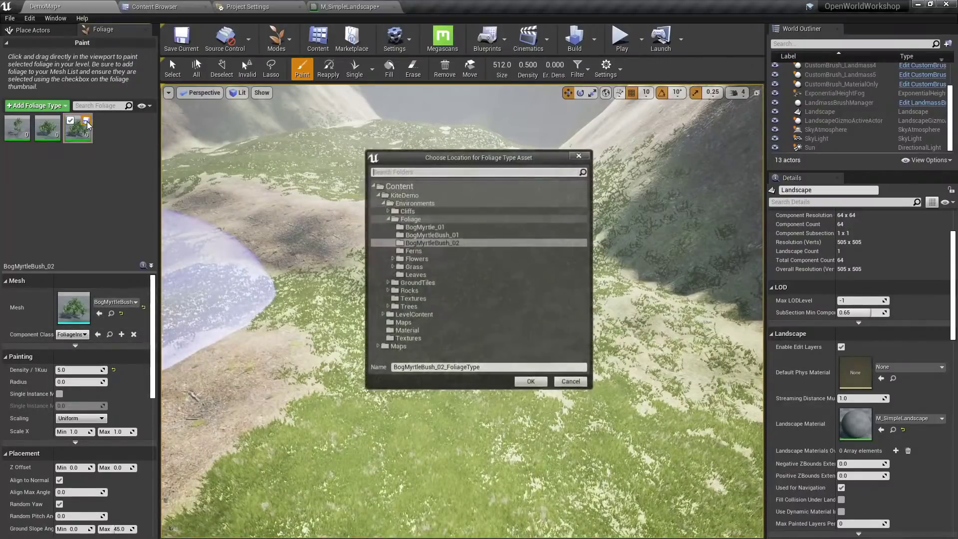
{"action": "double_click", "coordinate": [411, 187]}
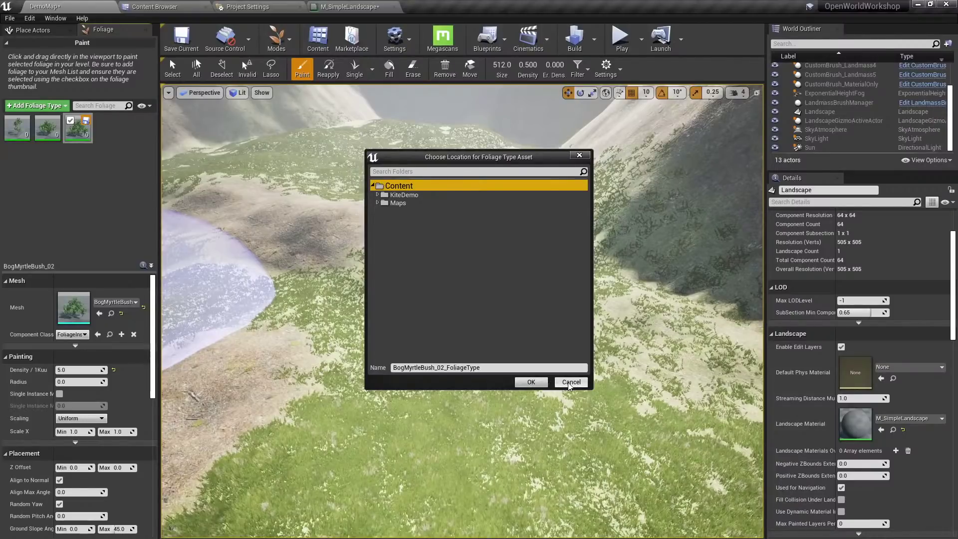
{"action": "left_click", "coordinate": [482, 367]}
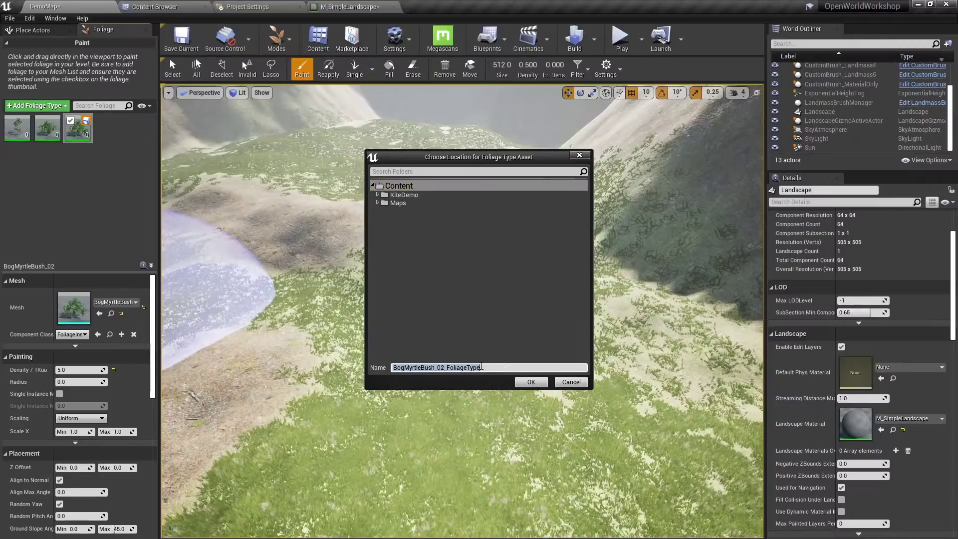
{"action": "left_click", "coordinate": [531, 381]}
Go to the root Content folder in the Content Browser and open the BogMyrtleBush_02_FoliageType asset.
{"action": "left_click", "coordinate": [49, 128]}
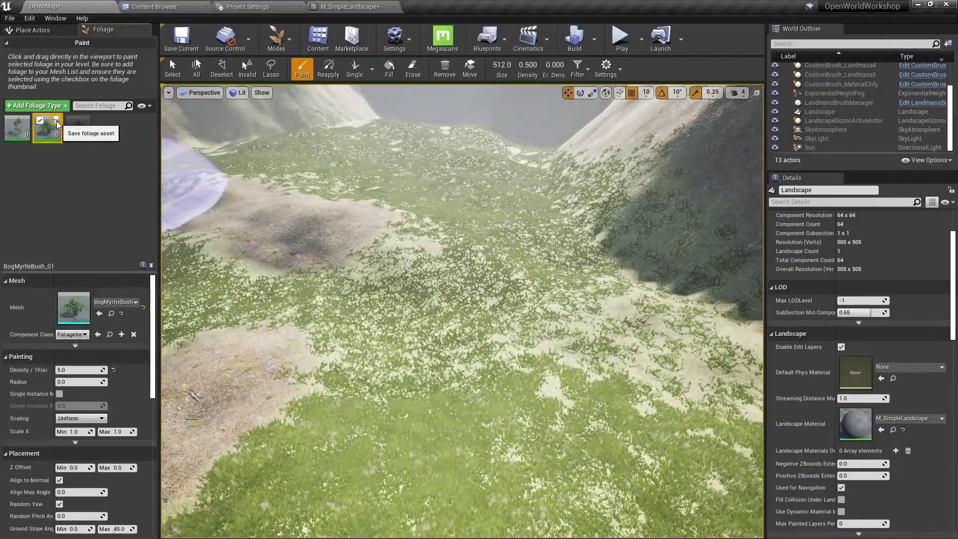
{"action": "left_click", "coordinate": [111, 313]}
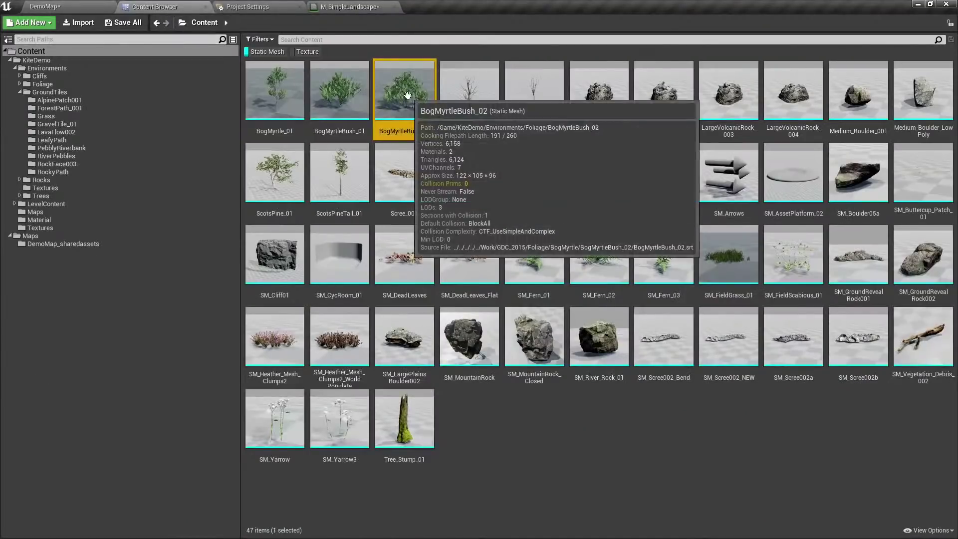
{"action": "left_click", "coordinate": [250, 50]}
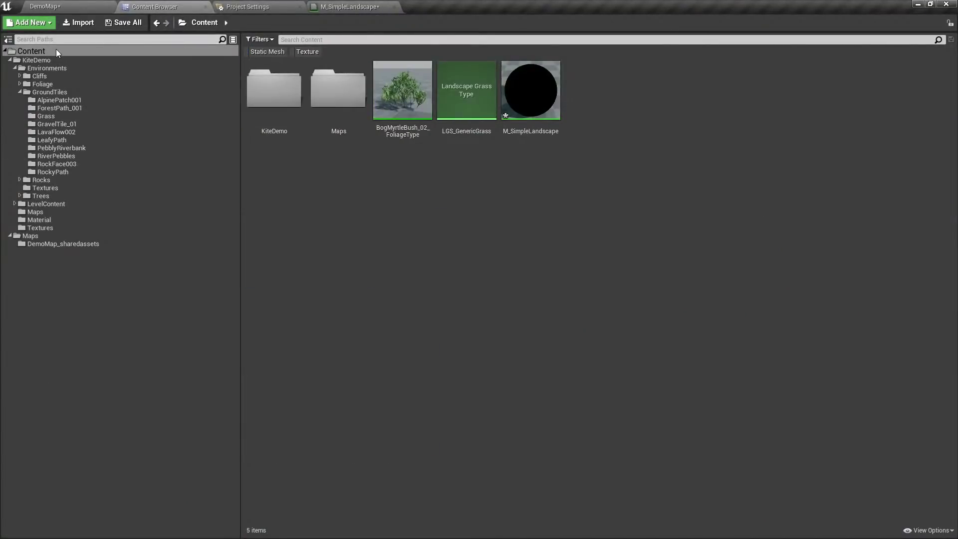
{"action": "left_click", "coordinate": [459, 100]}
{"action": "left_click", "coordinate": [406, 98]}
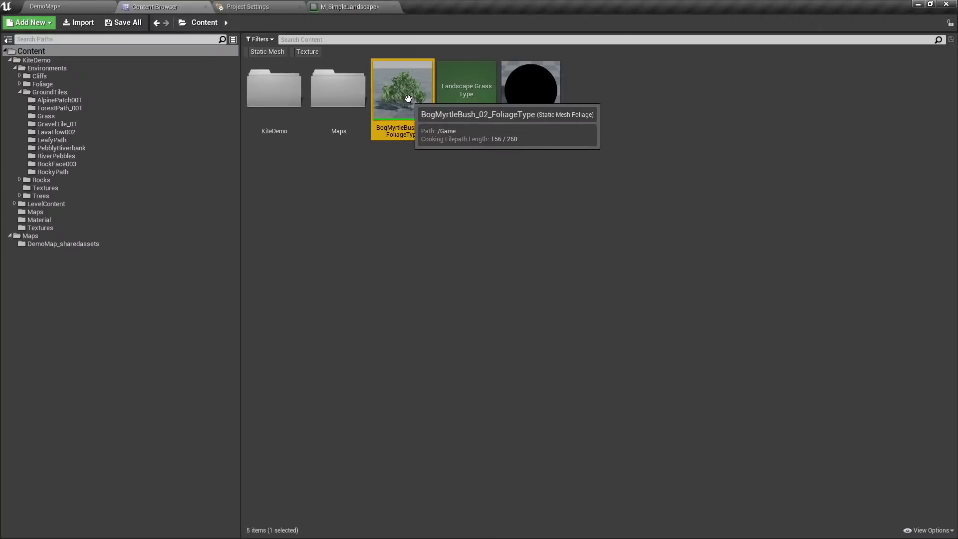
{"action": "double_click", "coordinate": [407, 98]}
Expand the Growth, Clustering and Collision groups of the bush foliage type's Procedural settings.
{"action": "scroll", "coordinate": [399, 140], "scroll_direction": "down", "scroll_amount": 4}
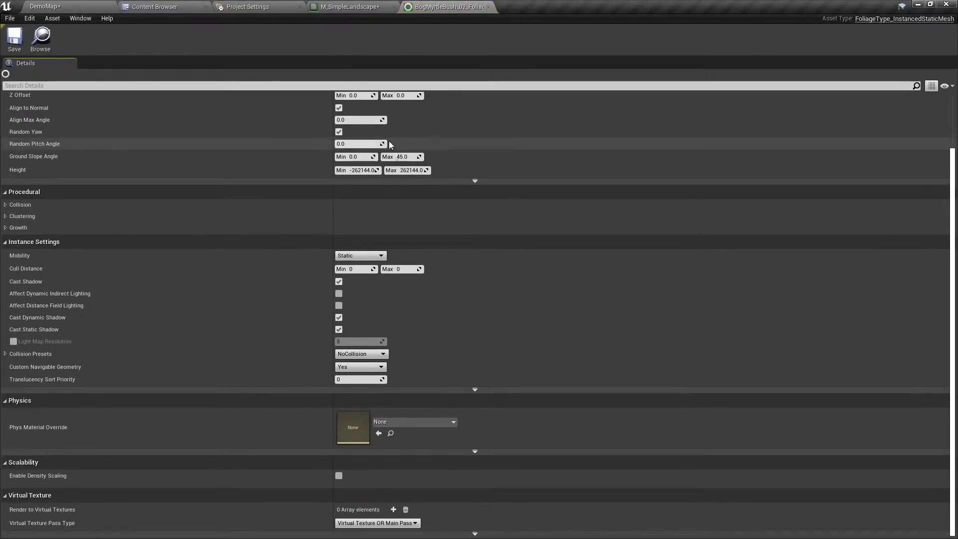
{"action": "left_click", "coordinate": [5, 228]}
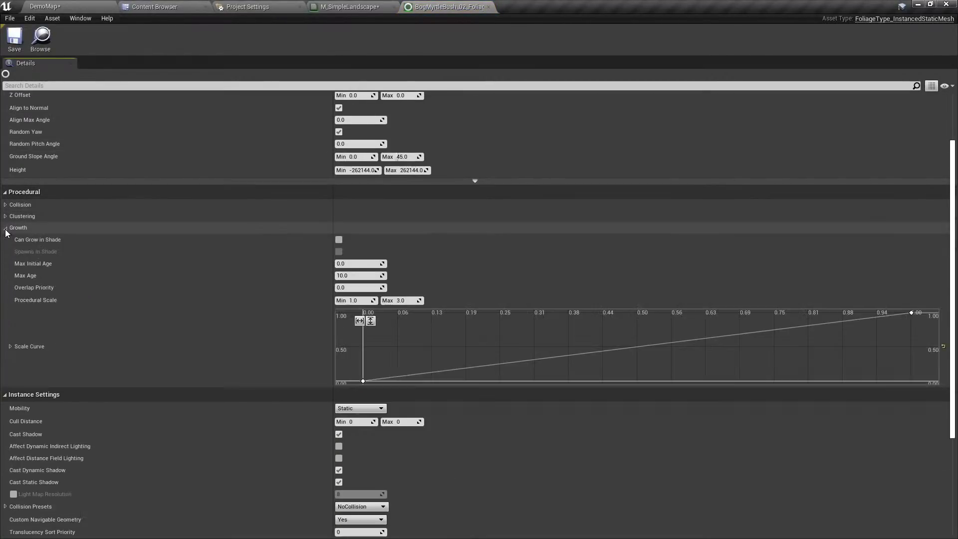
{"action": "left_click", "coordinate": [6, 216]}
{"action": "left_click", "coordinate": [5, 205]}
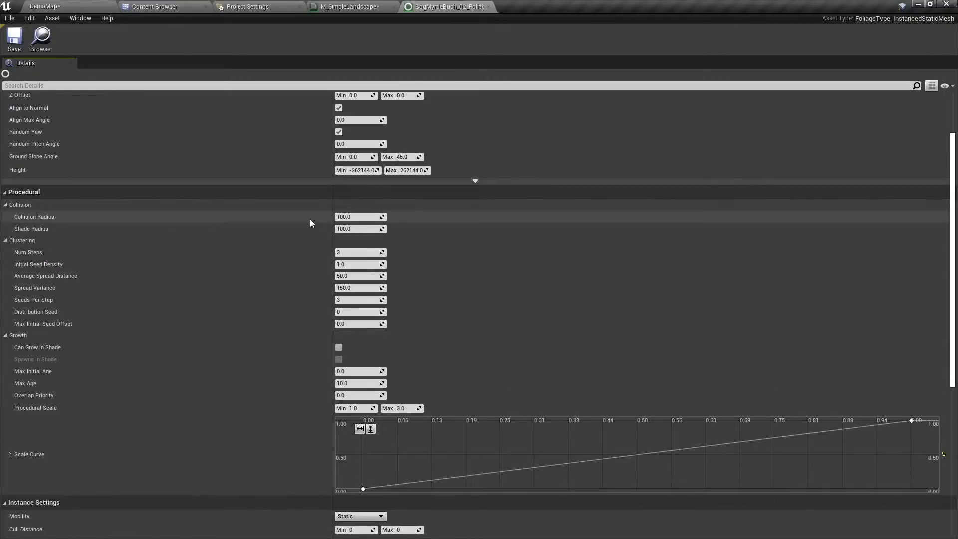
Set the bush foliage type's Collision Radius to 20 and its Shade Radius to 10.
{"action": "left_click", "coordinate": [363, 216]}
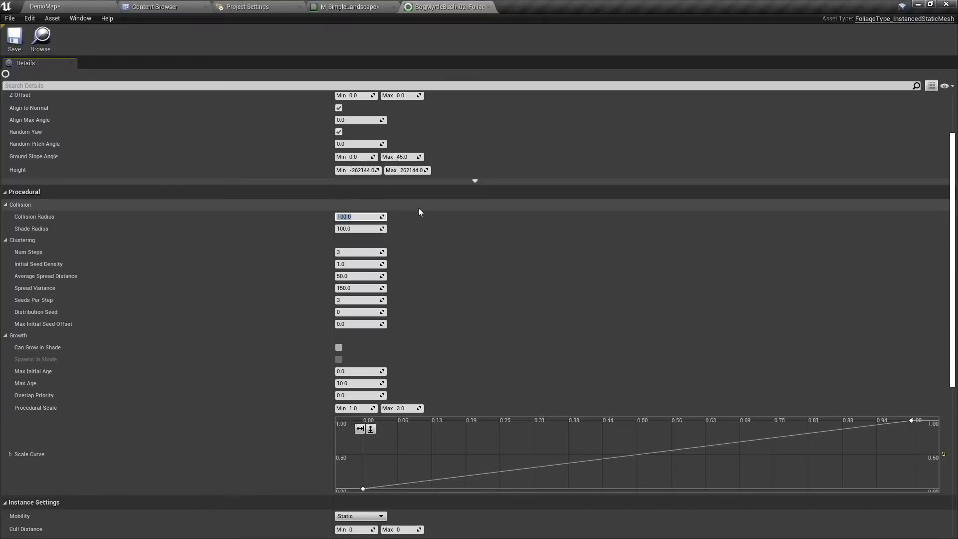
{"action": "type", "text": "10"}
{"action": "key", "text": "Return"}
{"action": "type", "text": "20"}
{"action": "key", "text": "Return"}
{"action": "key", "text": "Tab"}
{"action": "type", "text": "50"}
{"action": "key", "text": "Return"}
{"action": "type", "text": "5"}
{"action": "key", "text": "Return"}
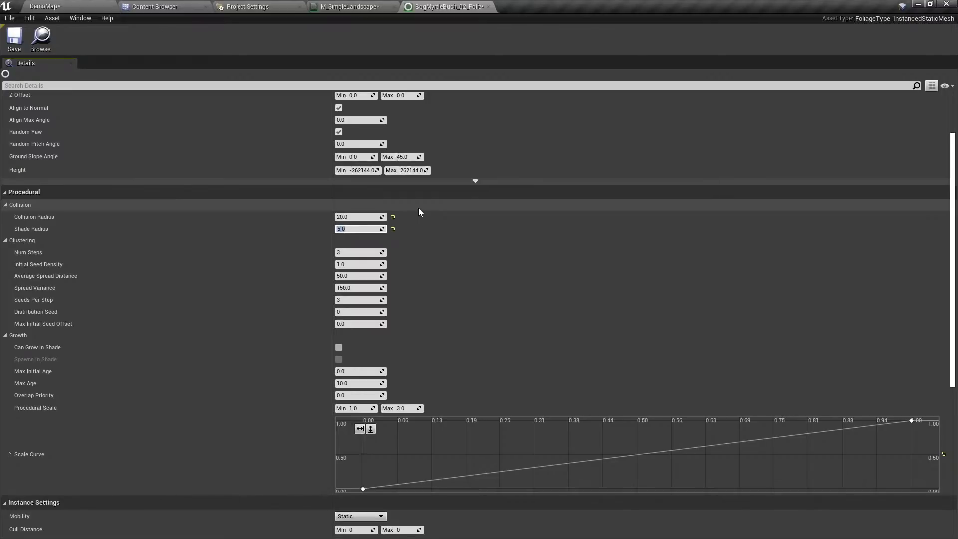
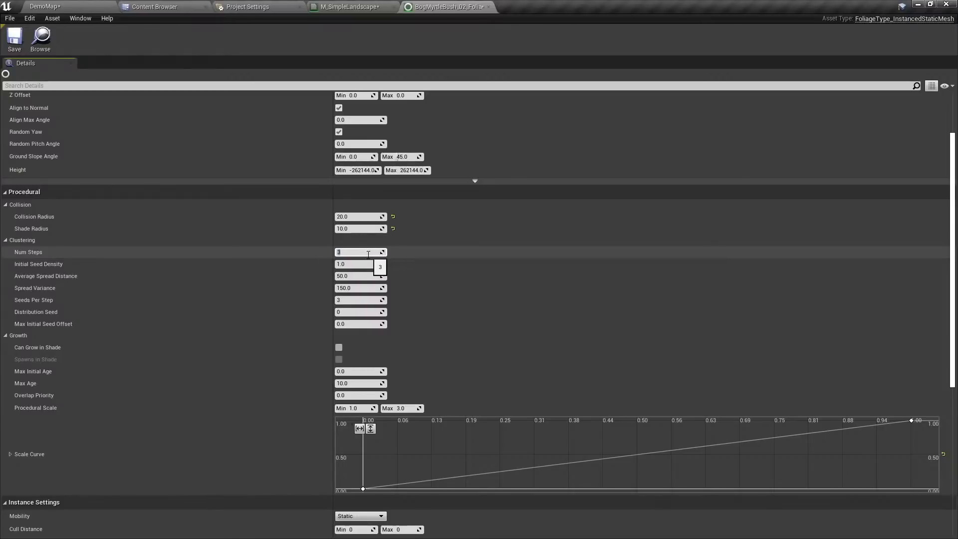
Enable Can Grow in Shade and Spawns in Shade for the bush foliage type.
{"action": "scroll", "coordinate": [370, 322], "scroll_direction": "down", "scroll_amount": 1}
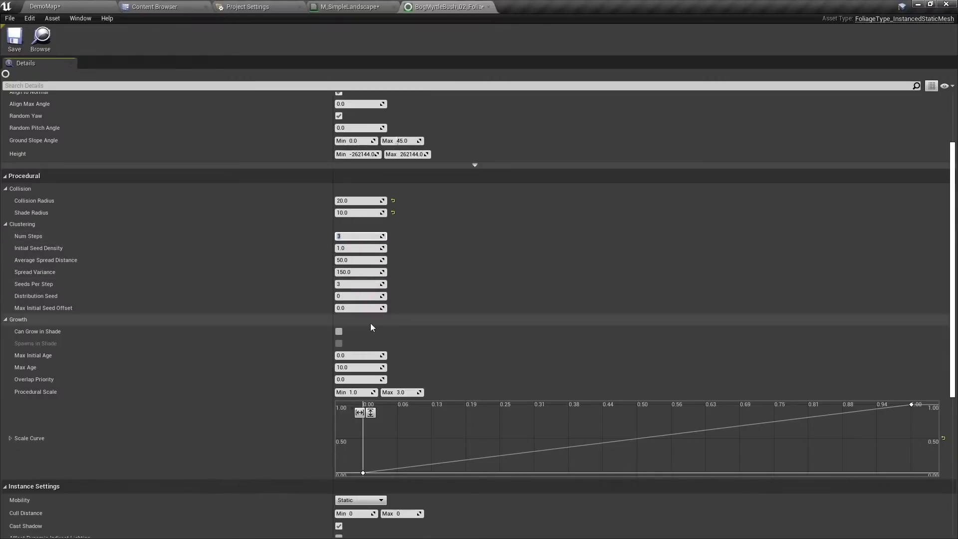
{"action": "left_click", "coordinate": [339, 331]}
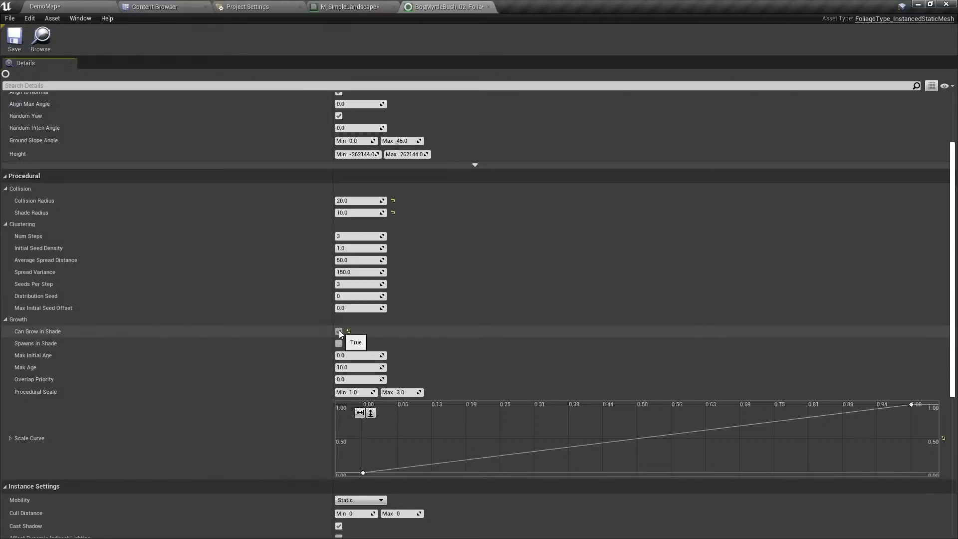
{"action": "left_click", "coordinate": [339, 344]}
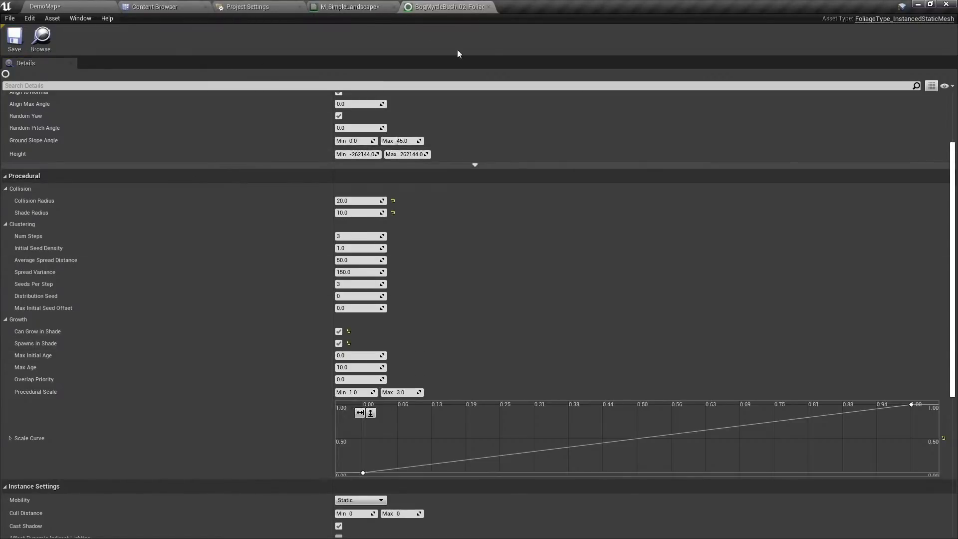
Create a Static Mesh Foliage asset named Tree_01_Foliage in the root Content folder and open it.
{"action": "left_click", "coordinate": [154, 6]}
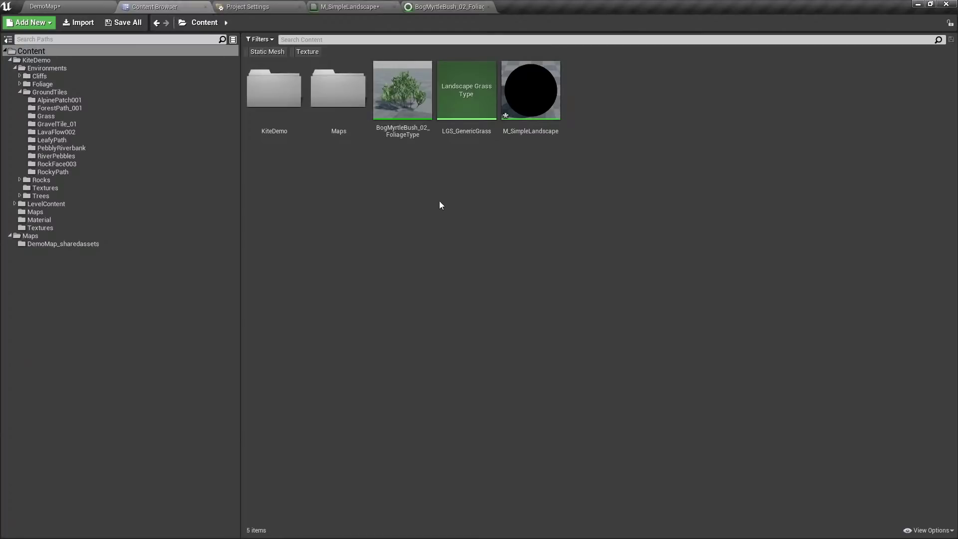
{"action": "left_click", "coordinate": [403, 95]}
{"action": "left_click", "coordinate": [417, 187]}
{"action": "right_click", "coordinate": [388, 173]}
{"action": "mouse_move", "coordinate": [427, 428]}
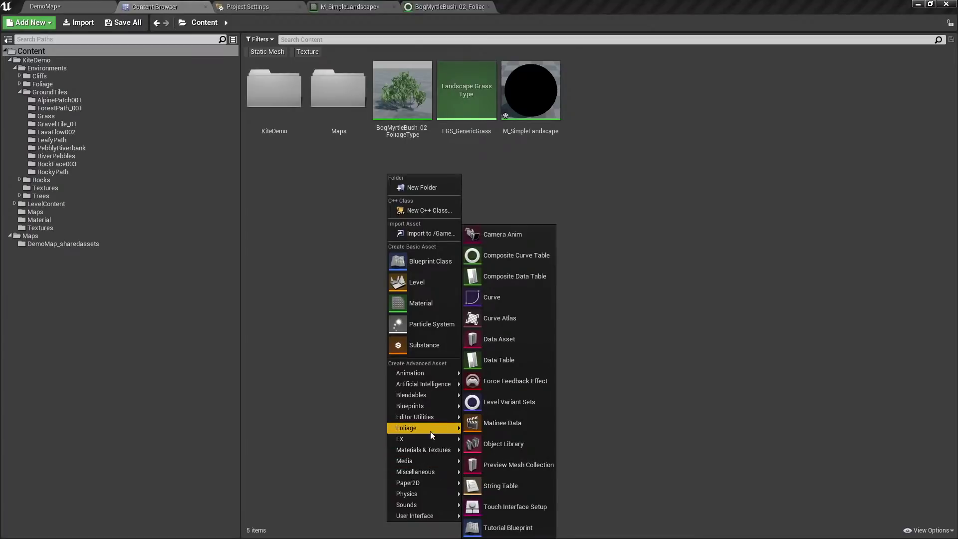
{"action": "left_click", "coordinate": [531, 496]}
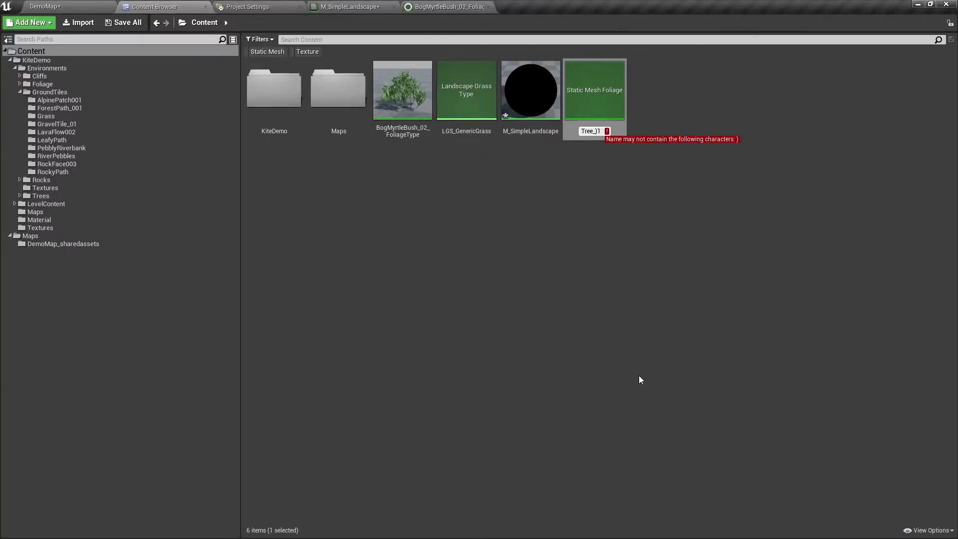
{"action": "key", "text": "BackSpace"}
{"action": "key", "text": "BackSpace"}
{"action": "type", "text": "01_Fol"}
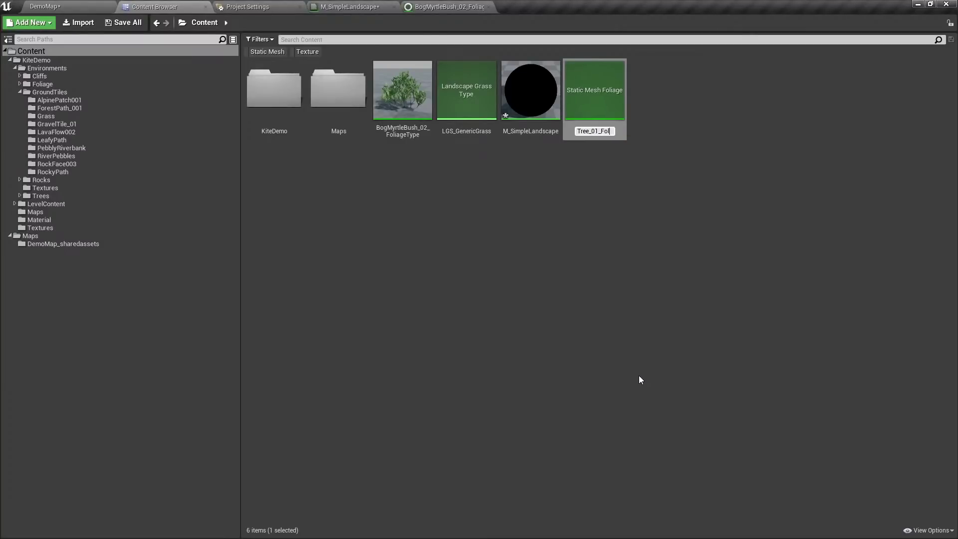
{"action": "type", "text": "iage"}
{"action": "key", "text": "Return"}
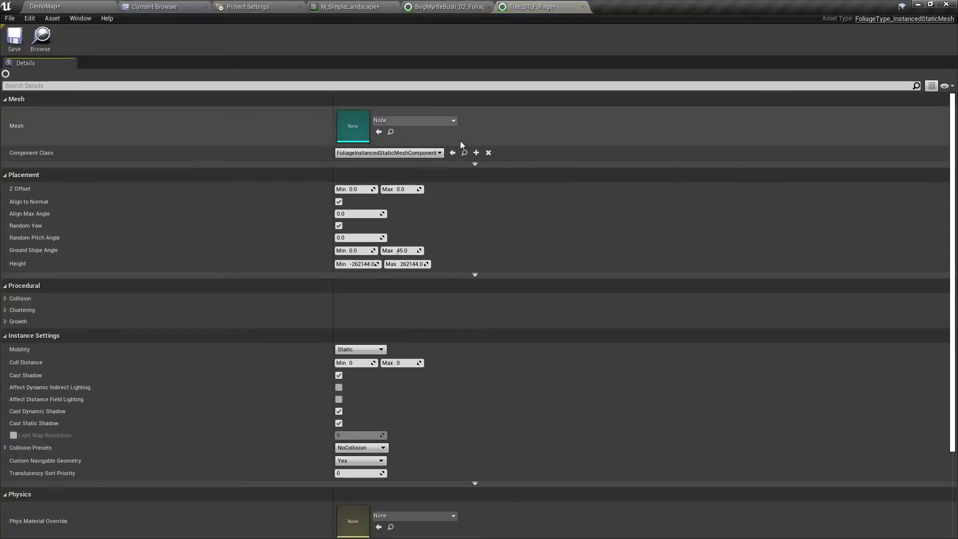
Assign the ScotsPine_01 static mesh to the Tree_01_Foliage foliage type.
{"action": "left_click", "coordinate": [423, 122]}
{"action": "type", "text": "t"}
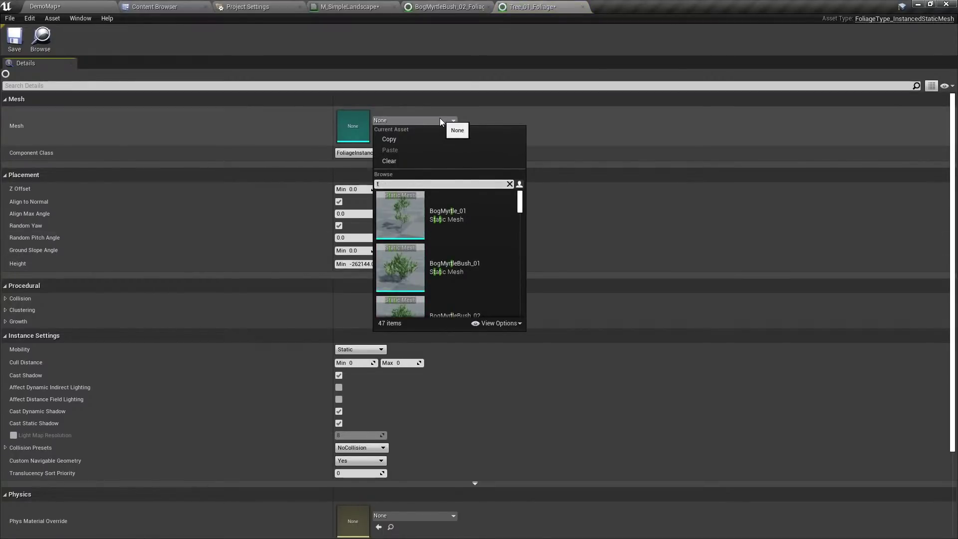
{"action": "key", "text": "BackSpace"}
{"action": "type", "text": "pine"}
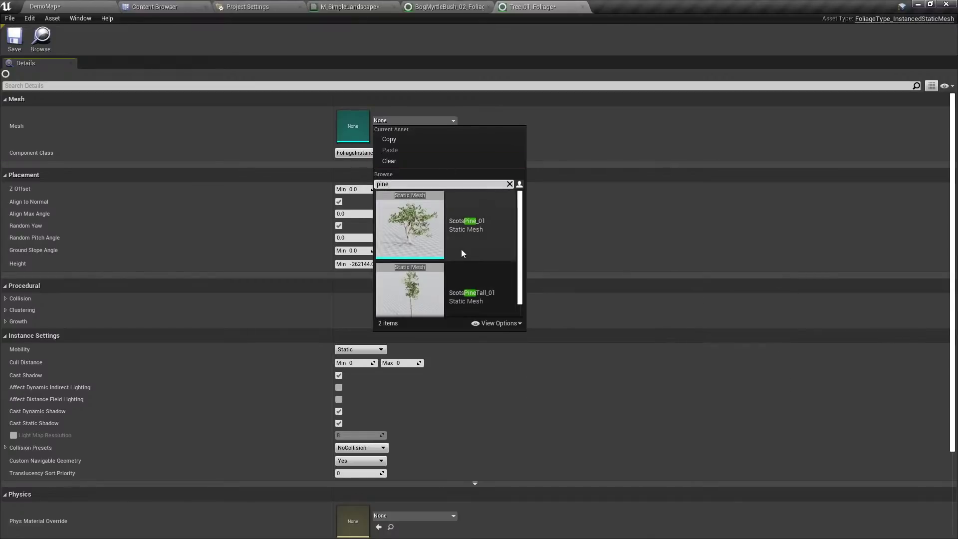
{"action": "left_click", "coordinate": [479, 224]}
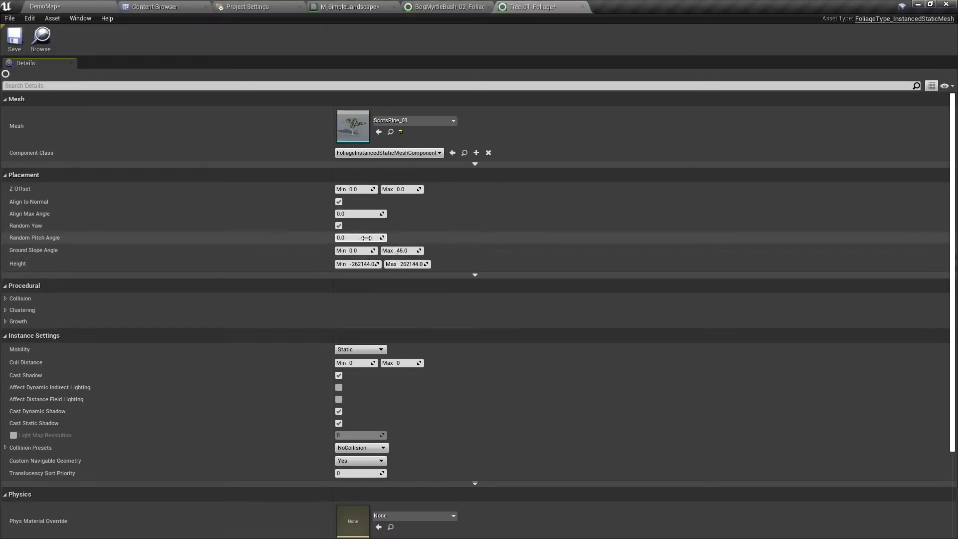
Set the Shade Radius of the Tree_01_Foliage foliage type to 150 in its procedural collision settings.
{"action": "scroll", "coordinate": [398, 301], "scroll_direction": "down", "scroll_amount": 3}
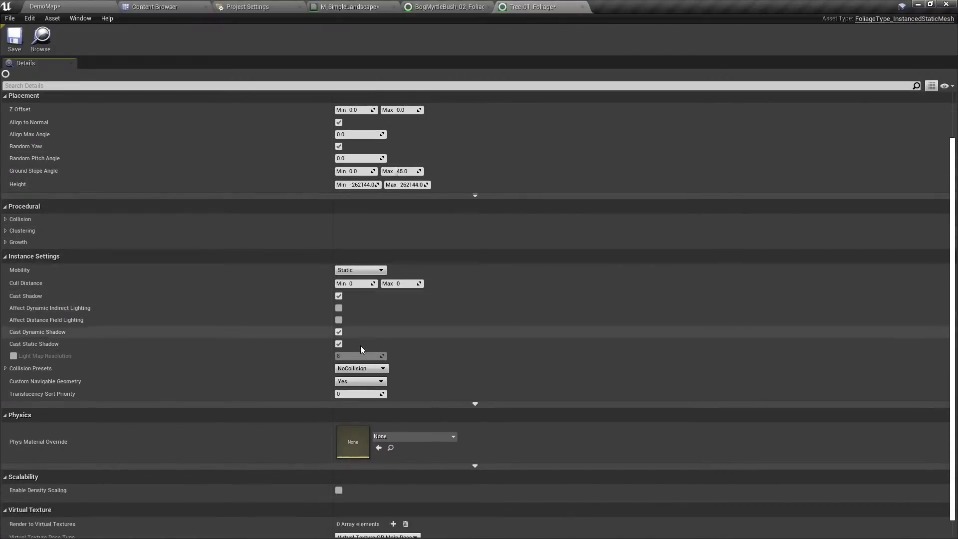
{"action": "scroll", "coordinate": [349, 344], "scroll_direction": "up", "scroll_amount": 3}
{"action": "left_click", "coordinate": [6, 306]}
{"action": "left_click", "coordinate": [5, 294]}
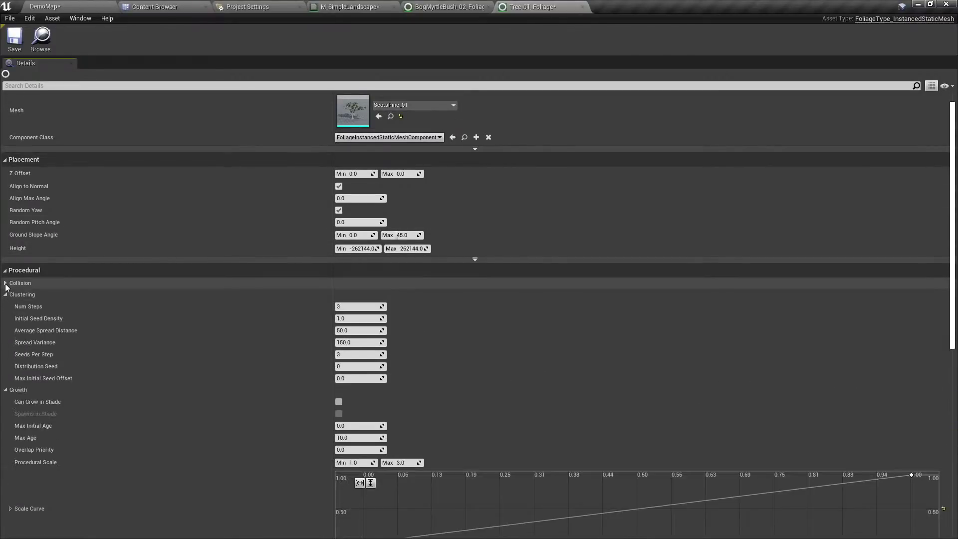
{"action": "left_click", "coordinate": [5, 283]}
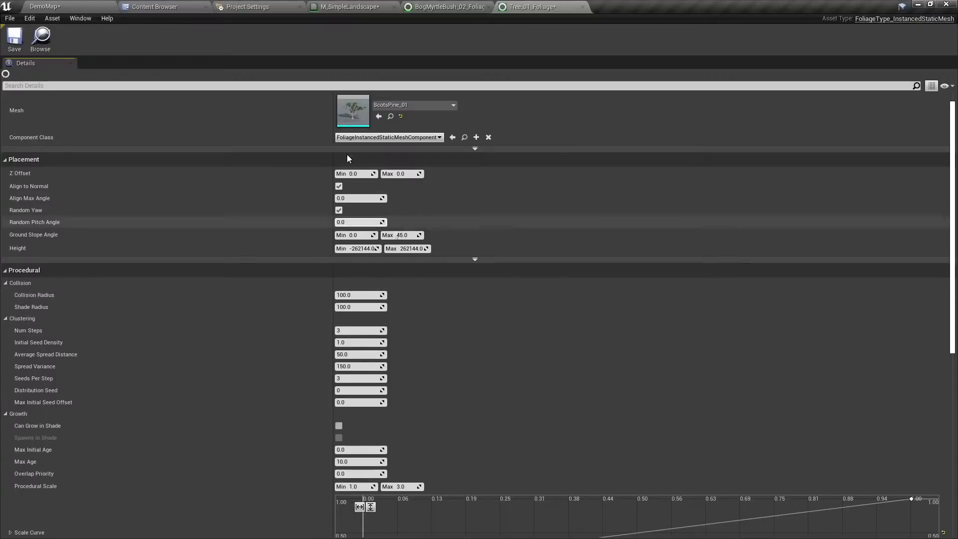
{"action": "left_click", "coordinate": [357, 294]}
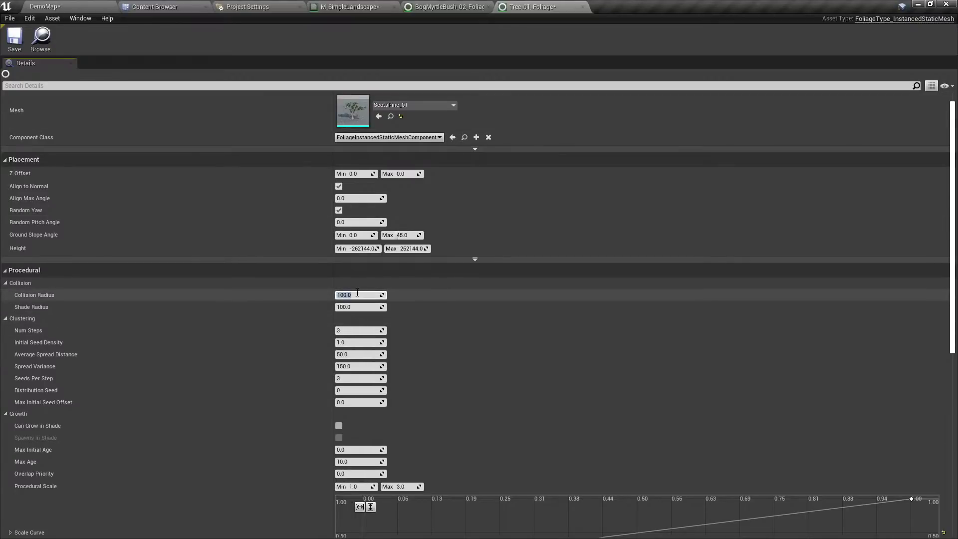
{"action": "key", "text": "Tab"}
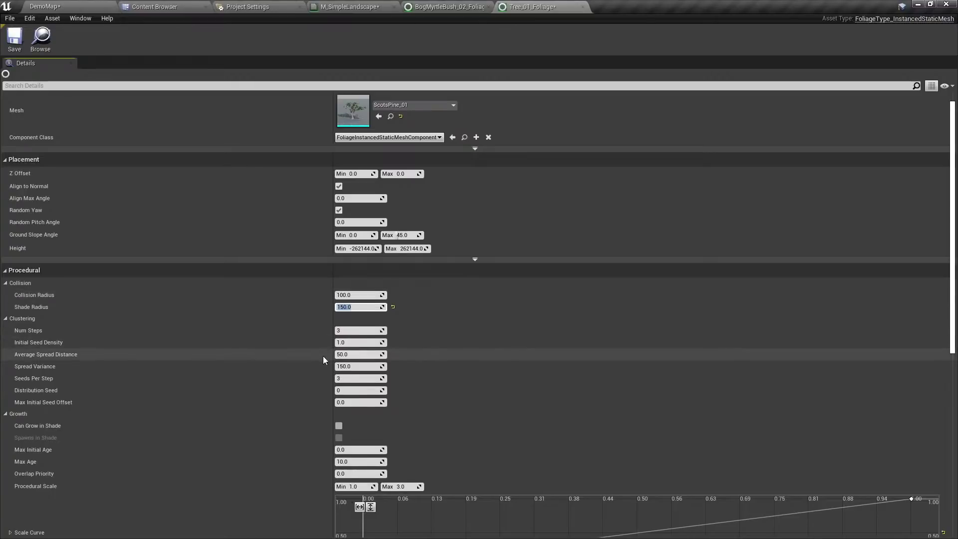
Enable Can Grow in Shade in the Tree_01_Foliage growth settings.
{"action": "scroll", "coordinate": [325, 355], "scroll_direction": "down", "scroll_amount": 1}
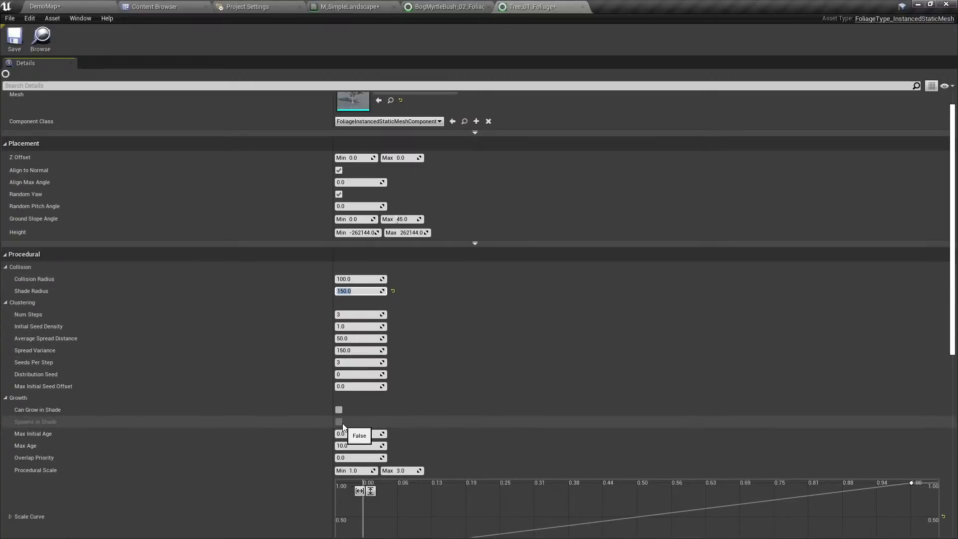
{"action": "left_click", "coordinate": [339, 410]}
{"action": "scroll", "coordinate": [350, 411], "scroll_direction": "up", "scroll_amount": 2}
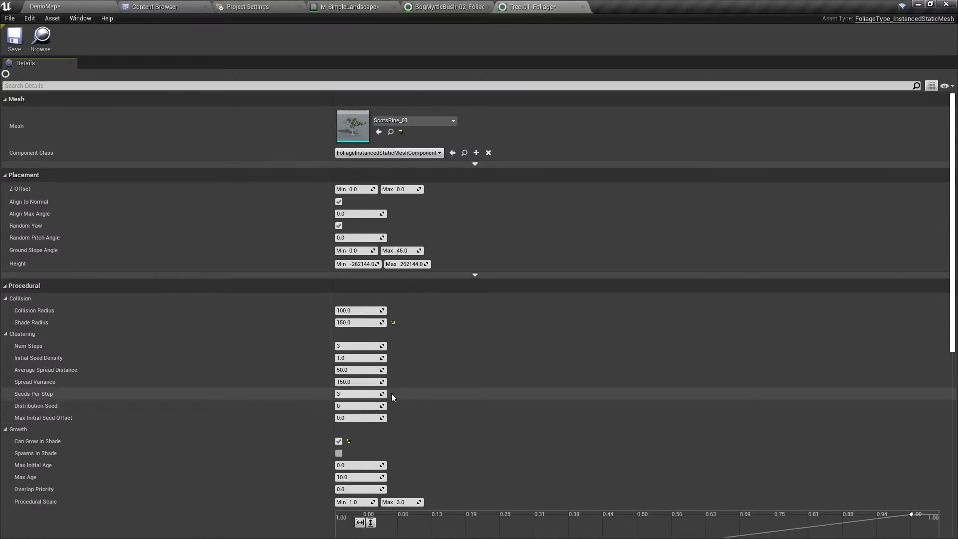
{"action": "scroll", "coordinate": [384, 395], "scroll_direction": "down", "scroll_amount": 1}
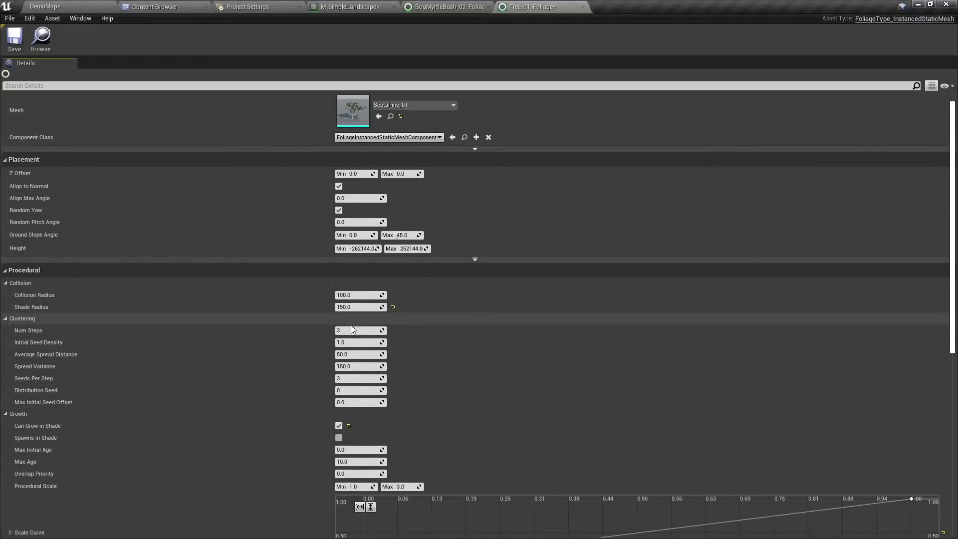
Set the Procedural Scale of Tree_01_Foliage to a minimum of 0.6 and a maximum of 1.2, and save the asset.
{"action": "scroll", "coordinate": [357, 366], "scroll_direction": "down", "scroll_amount": 4}
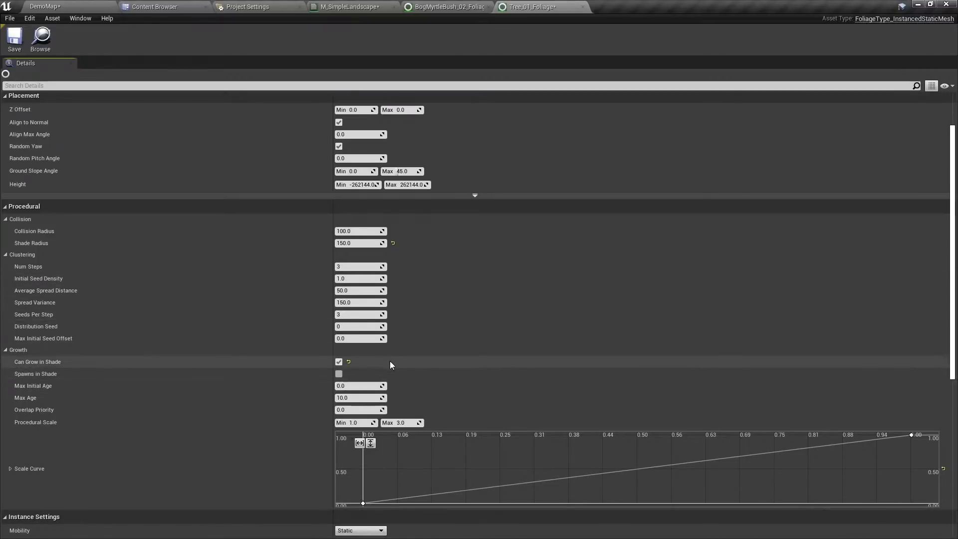
{"action": "left_click", "coordinate": [403, 422]}
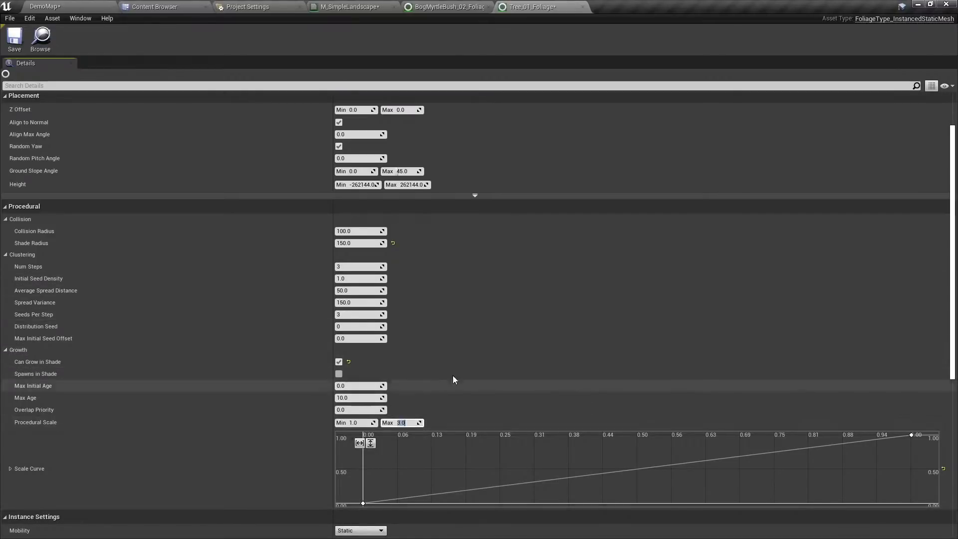
{"action": "left_click", "coordinate": [356, 423]}
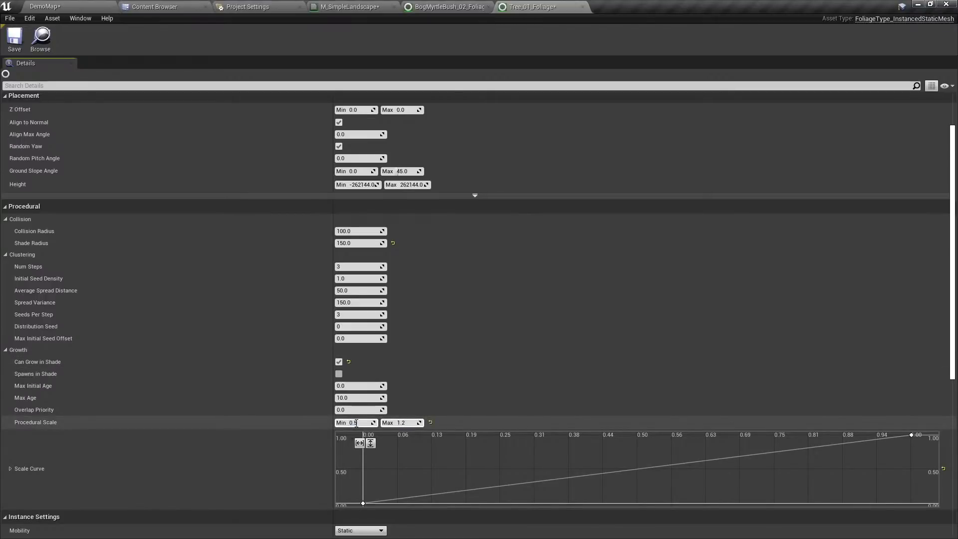
{"action": "scroll", "coordinate": [355, 422], "scroll_direction": "up", "scroll_amount": 3}
{"action": "scroll", "coordinate": [363, 448], "scroll_direction": "down", "scroll_amount": 2}
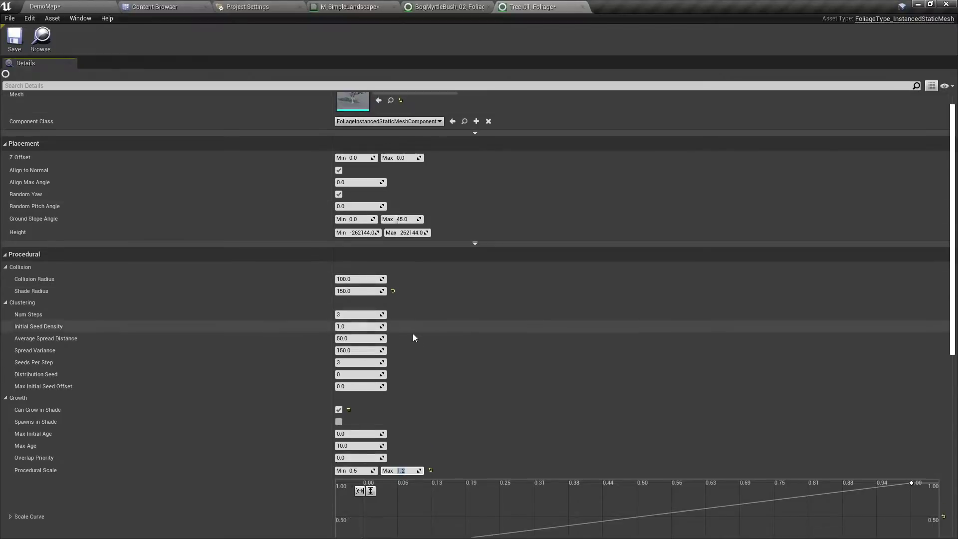
{"action": "left_click", "coordinate": [362, 456]}
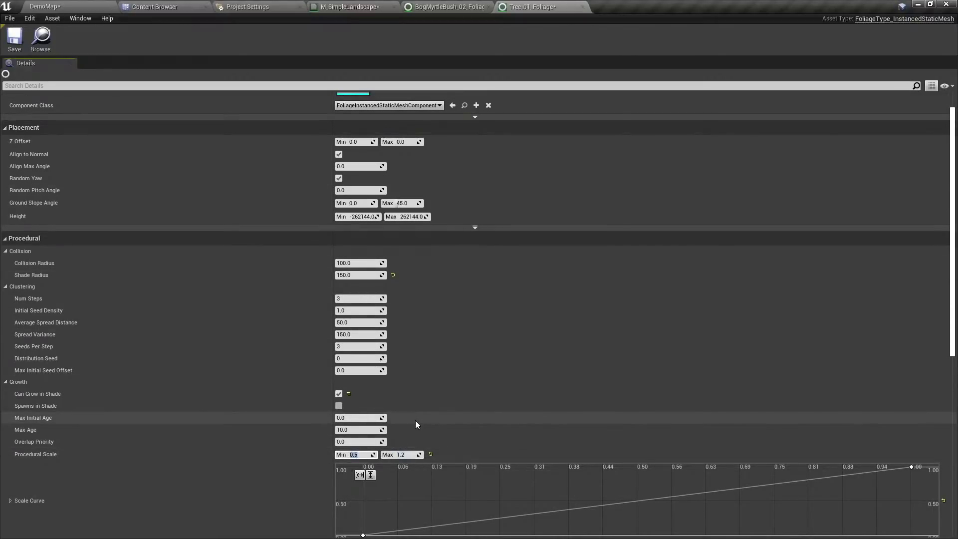
{"action": "type", "text": "0.6"}
{"action": "key", "text": "Return"}
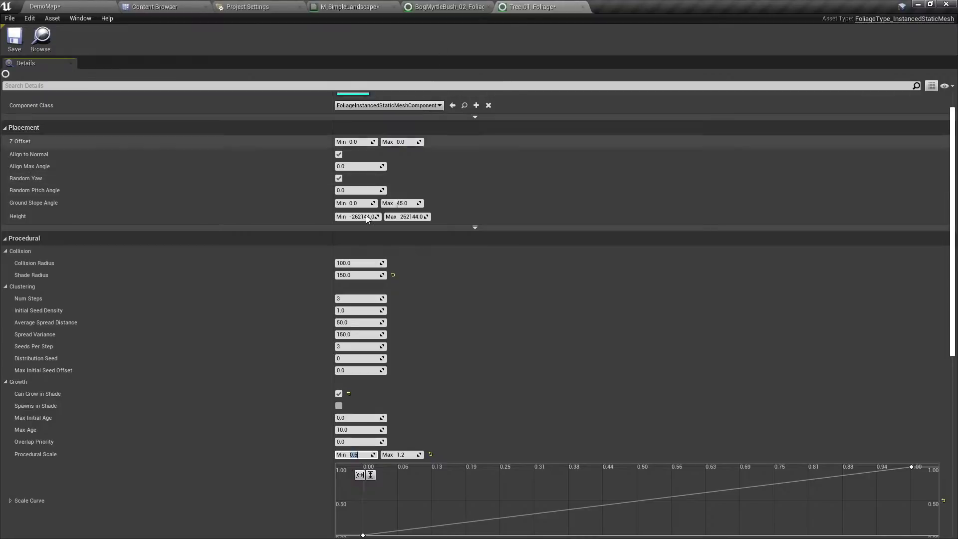
{"action": "key", "text": "ctrl+s"}
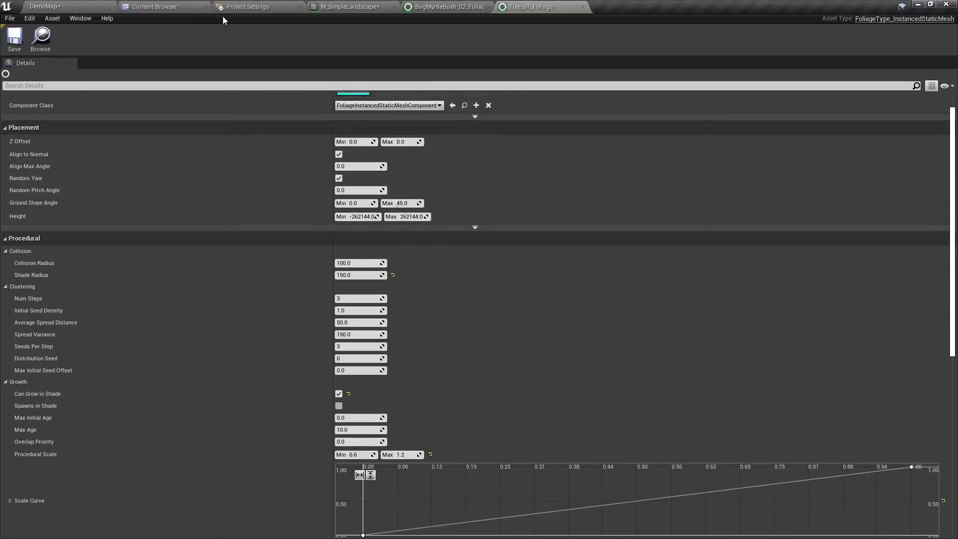
Duplicate the Tree_01_Foliage asset in the Content folder, name the copy Tree_02_Foliage, and open it.
{"action": "left_click", "coordinate": [154, 7]}
{"action": "right_click", "coordinate": [616, 96]}
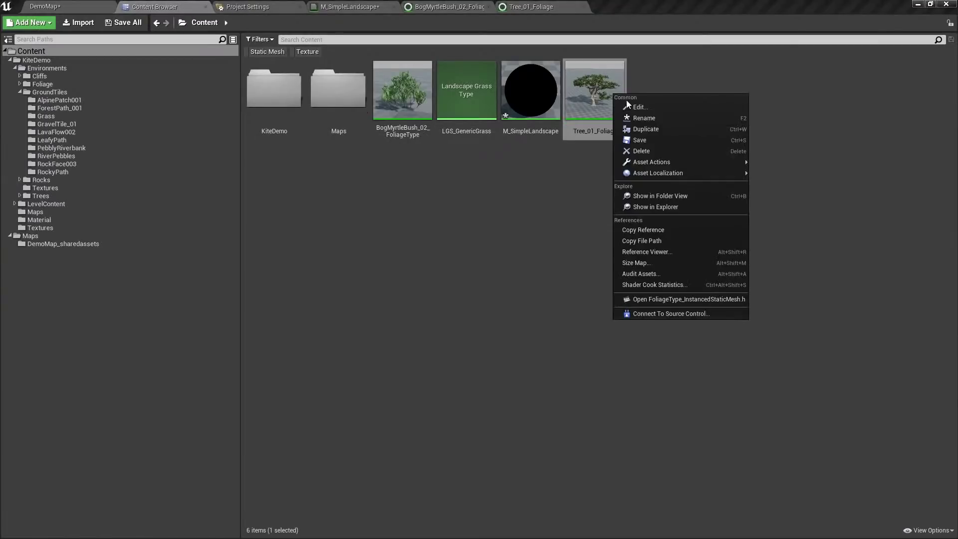
{"action": "left_click", "coordinate": [658, 129]}
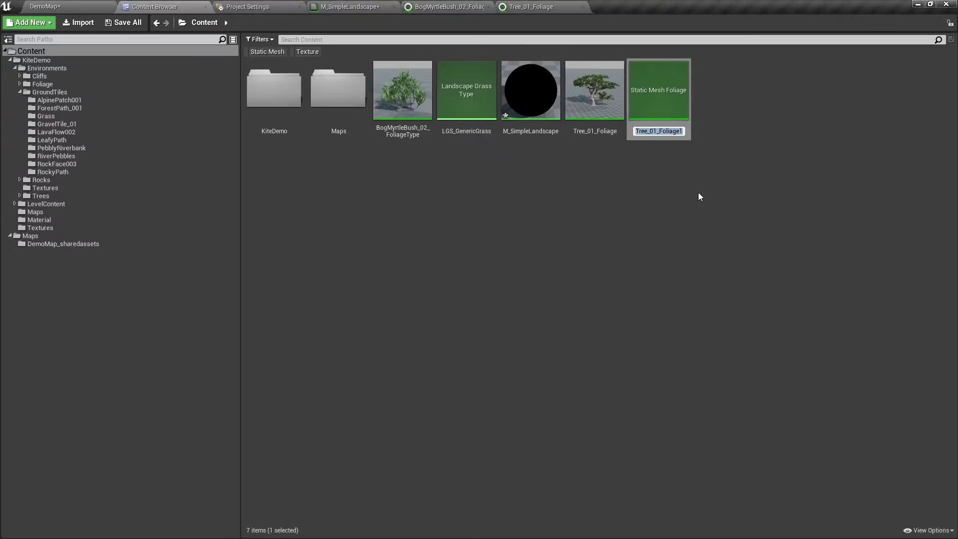
{"action": "key", "text": "Home"}
{"action": "key", "text": "Right"}
{"action": "key", "text": "Right"}
{"action": "key", "text": "Delete"}
{"action": "type", "text": "2"}
{"action": "key", "text": "End"}
{"action": "key", "text": "BackSpace"}
{"action": "key", "text": "Return"}
{"action": "double_click", "coordinate": [659, 90]}
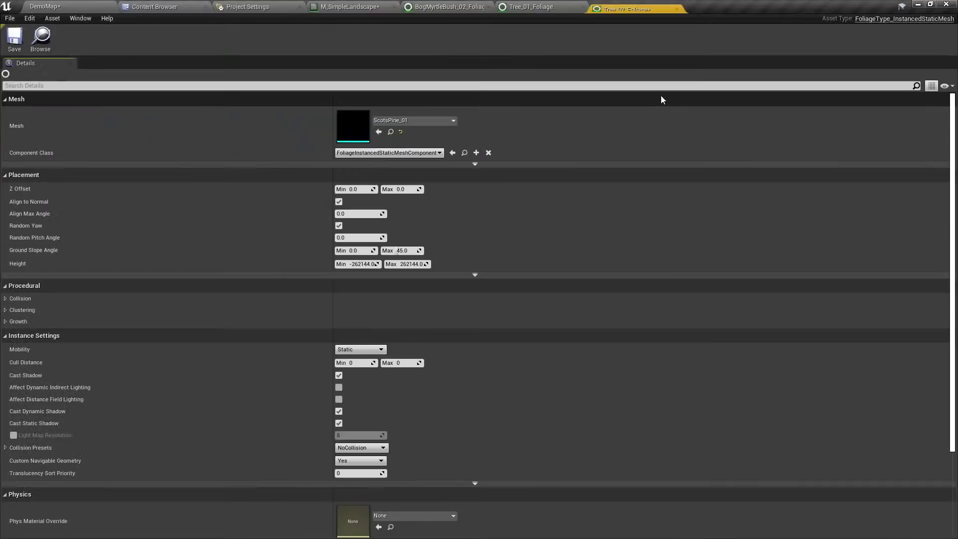
Assign the ScotsPineTall_01 static mesh to Tree_02_Foliage and save the asset.
{"action": "left_click", "coordinate": [412, 119]}
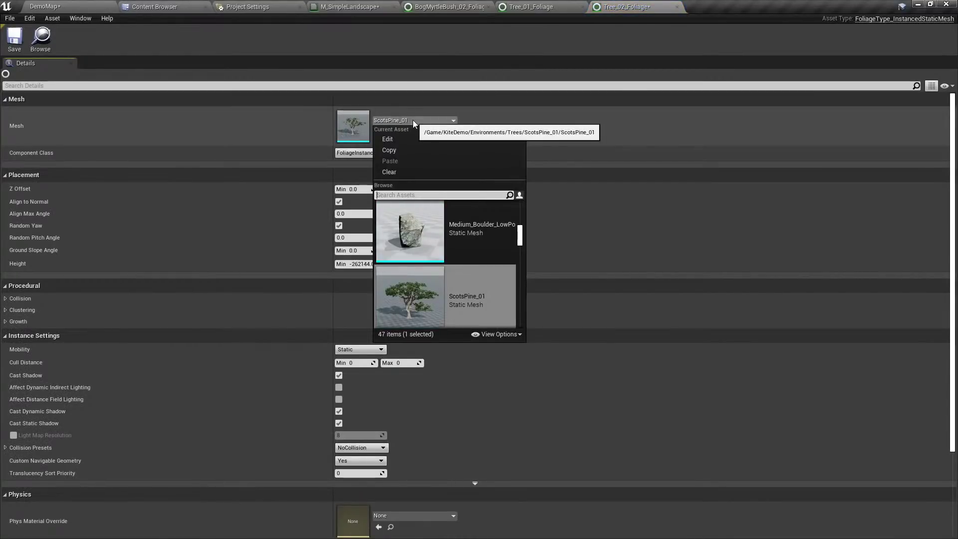
{"action": "scroll", "coordinate": [461, 242], "scroll_direction": "down", "scroll_amount": 3}
{"action": "left_click", "coordinate": [465, 240]}
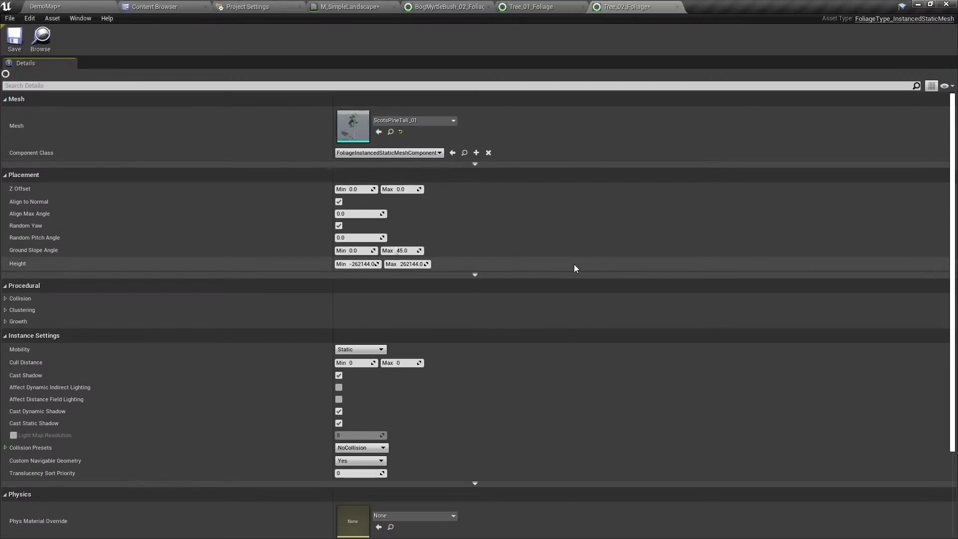
{"action": "scroll", "coordinate": [574, 265], "scroll_direction": "down", "scroll_amount": 3}
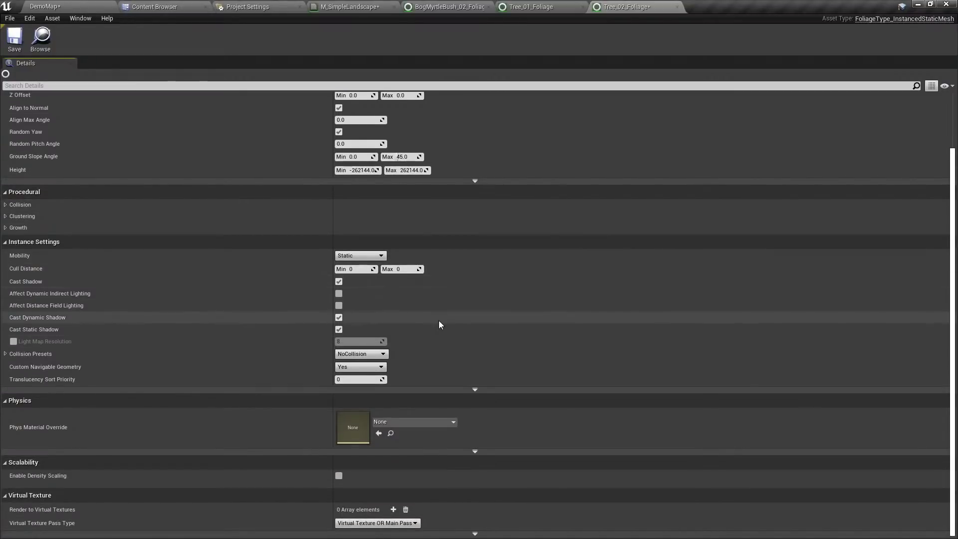
{"action": "scroll", "coordinate": [439, 320], "scroll_direction": "up", "scroll_amount": 2}
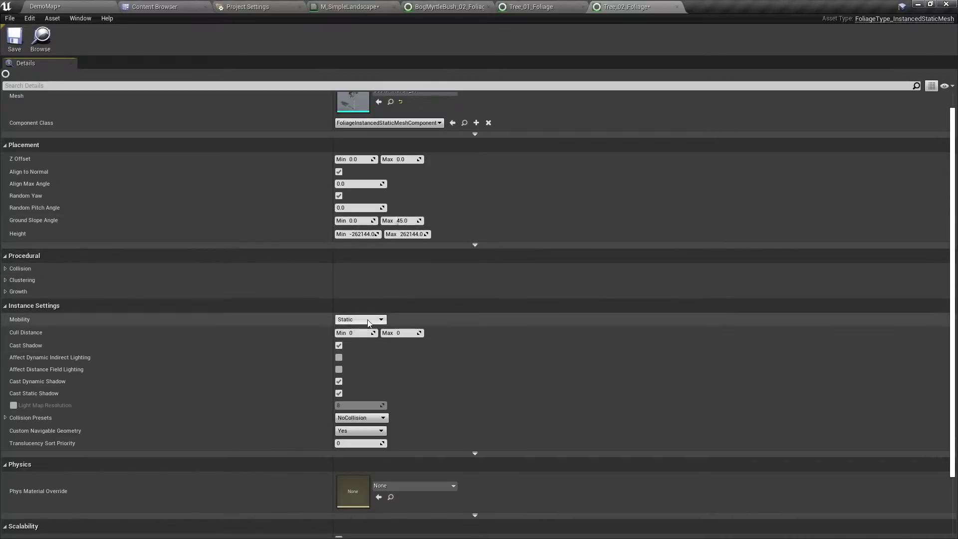
{"action": "scroll", "coordinate": [371, 325], "scroll_direction": "up", "scroll_amount": 1}
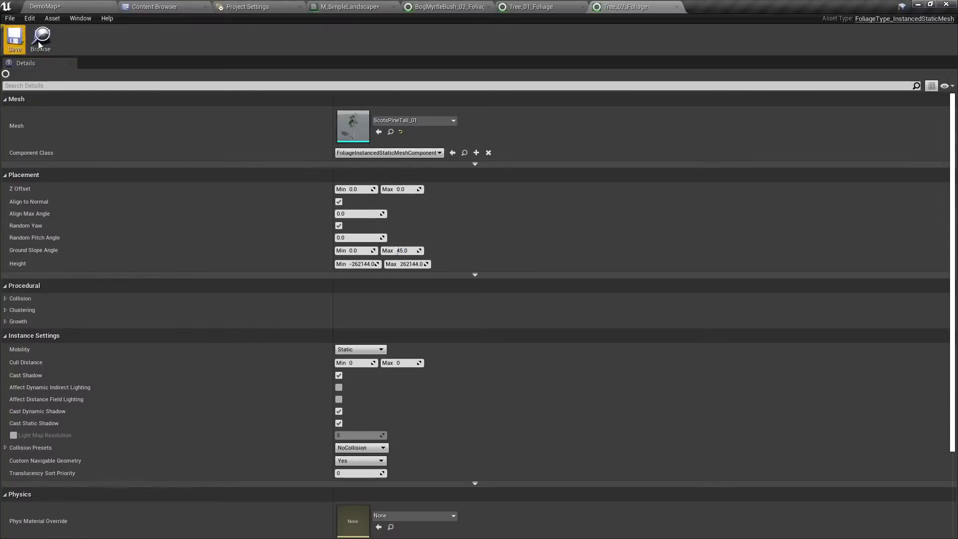
{"action": "left_click", "coordinate": [544, 7]}
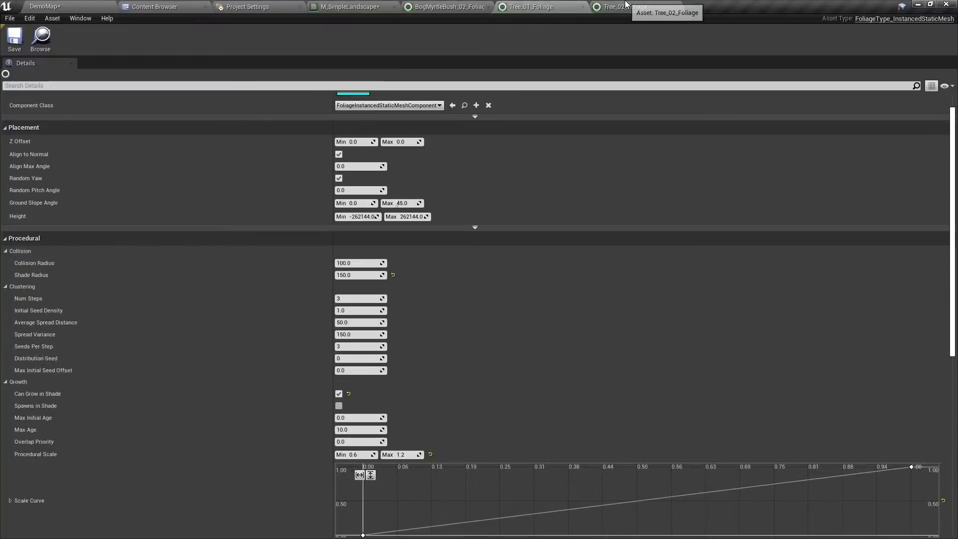
{"action": "left_click", "coordinate": [626, 7]}
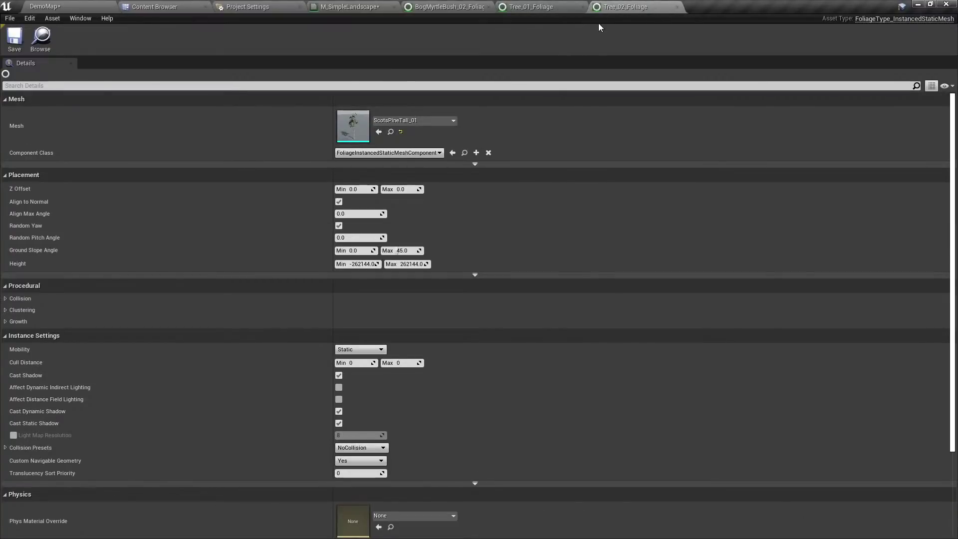
{"action": "left_click", "coordinate": [554, 6]}
{"action": "left_click", "coordinate": [620, 9]}
{"action": "left_click", "coordinate": [135, 6]}
Find the Procedural Foliage Volume among the placeable actors and place one in the grassy valley of DemoMap.
{"action": "left_click", "coordinate": [48, 6]}
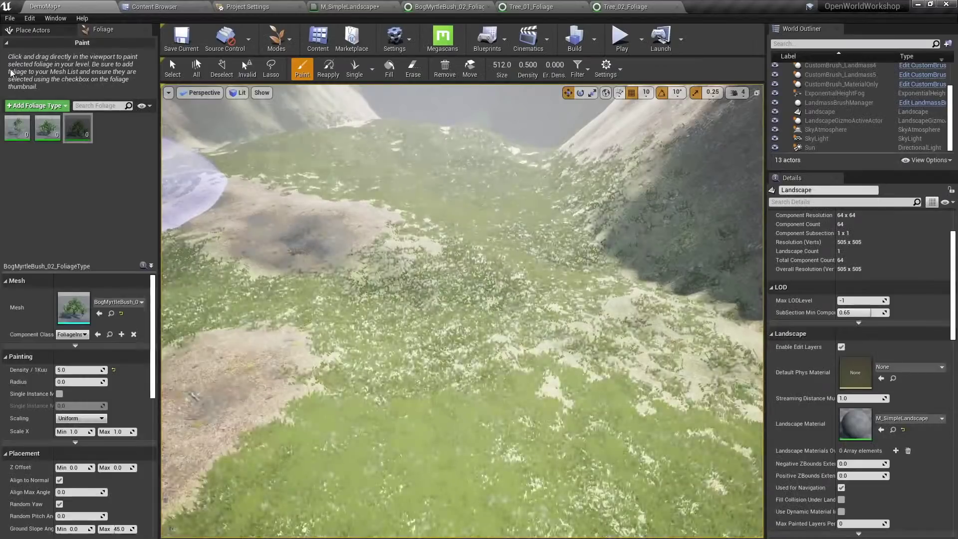
{"action": "left_click", "coordinate": [30, 32]}
{"action": "left_click", "coordinate": [29, 43]}
{"action": "type", "text": "proce"}
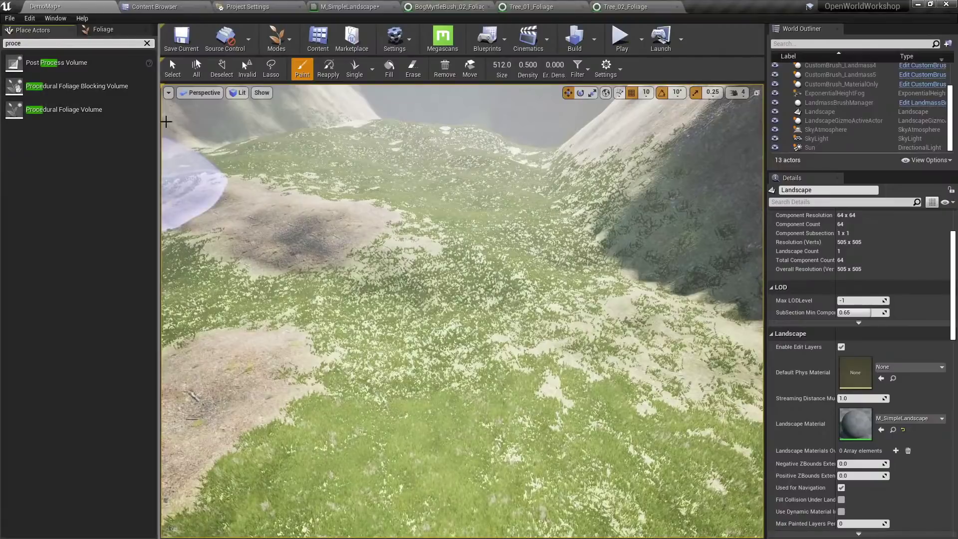
{"action": "left_click_drag", "start_coordinate": [44, 110], "coordinate": [478, 255]}
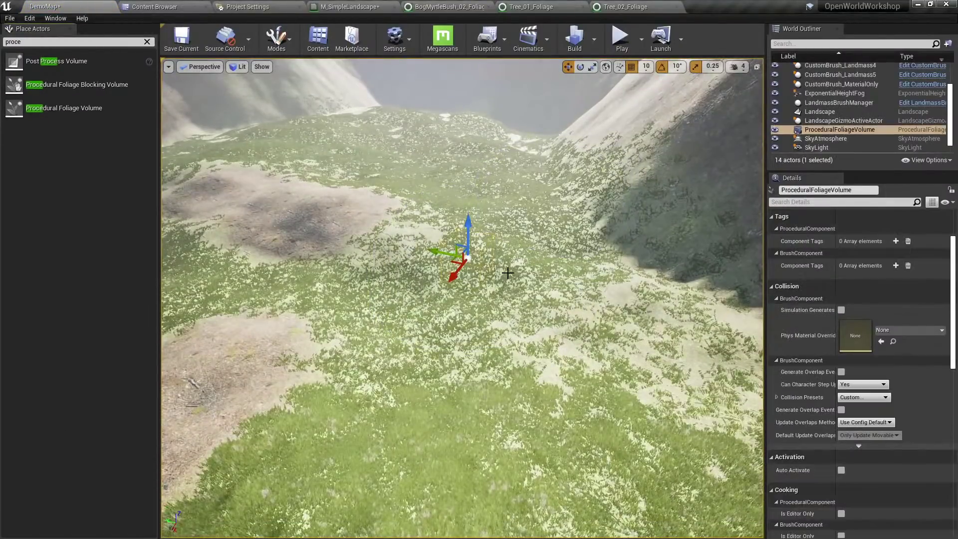
Scale the Procedural Foliage Volume to 21 in X, 21 in Y and 14 in Z.
{"action": "scroll", "coordinate": [501, 269], "scroll_direction": "down", "scroll_amount": 3}
{"action": "scroll", "coordinate": [501, 270], "scroll_direction": "down", "scroll_amount": 1}
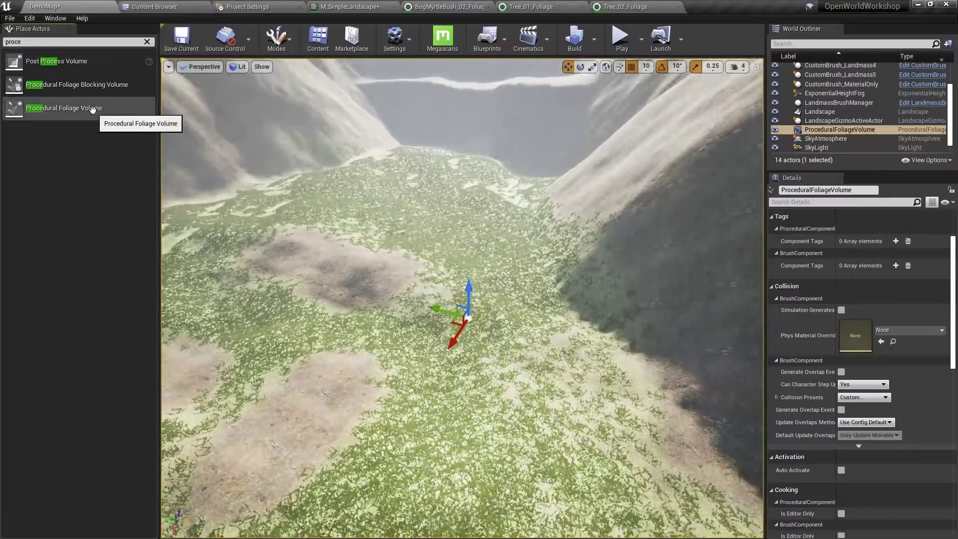
{"action": "scroll", "coordinate": [874, 294], "scroll_direction": "up", "scroll_amount": 1}
{"action": "scroll", "coordinate": [874, 295], "scroll_direction": "up", "scroll_amount": 2}
{"action": "scroll", "coordinate": [490, 338], "scroll_direction": "down", "scroll_amount": 6}
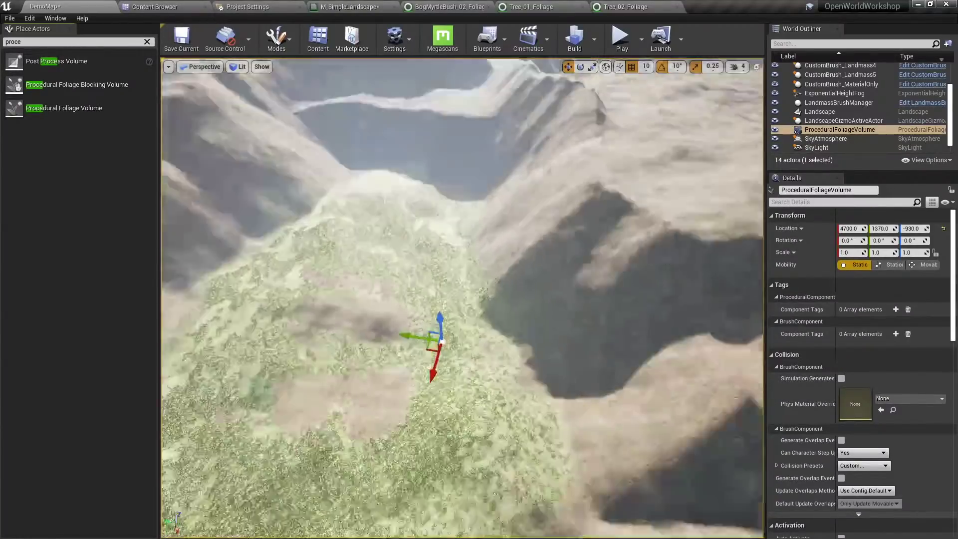
{"action": "key", "text": "r"}
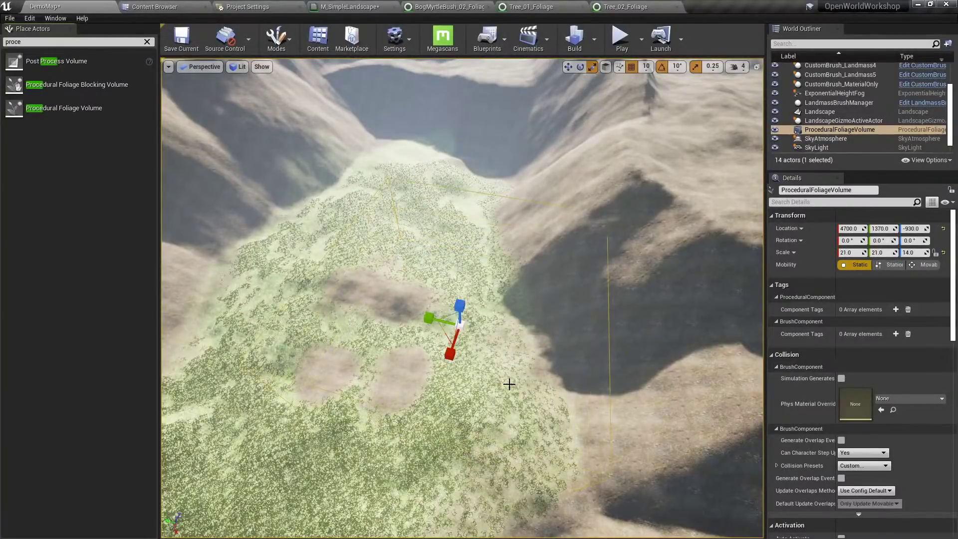
{"action": "key", "text": "f"}
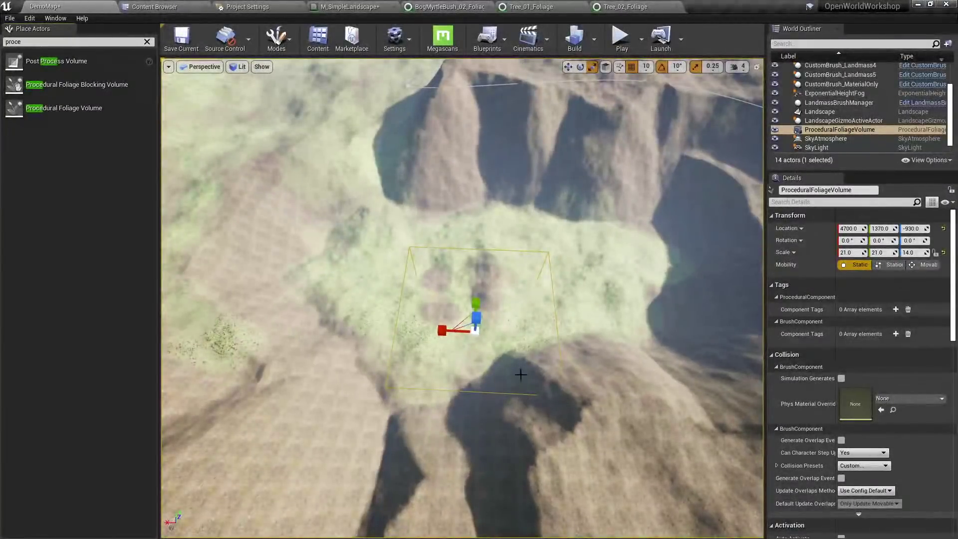
Move the Procedural Foliage Volume along the Y axis to 3530, over the grassy valley.
{"action": "right_click_drag", "start_coordinate": [479, 348], "coordinate": [399, 349]}
{"action": "key", "text": "w"}
{"action": "left_click_drag", "start_coordinate": [437, 330], "coordinate": [511, 291]}
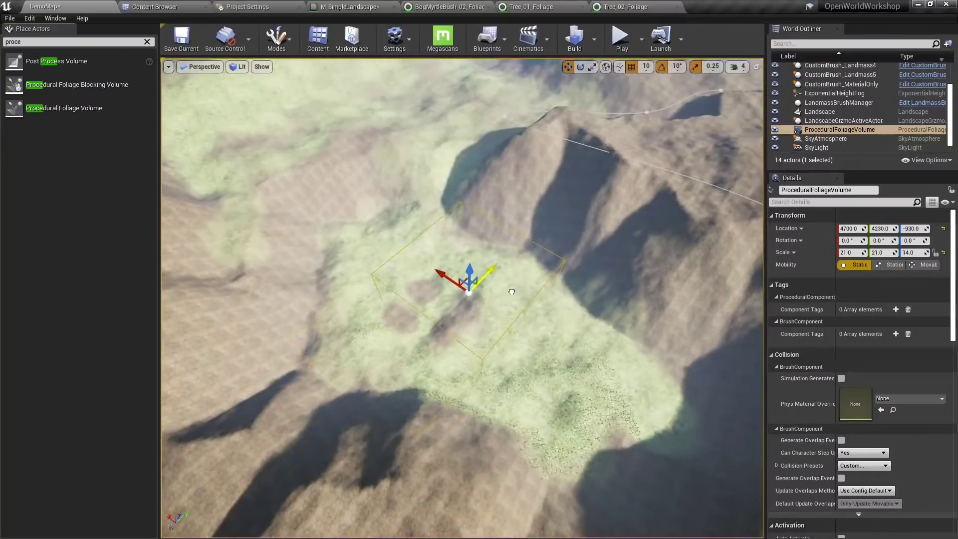
Enlarge the Procedural Foliage Volume to a scale of 59.25 in X, 36.75 in Y and 19.75 in Z to cover the valley.
{"action": "key", "text": "e"}
{"action": "key", "text": "r"}
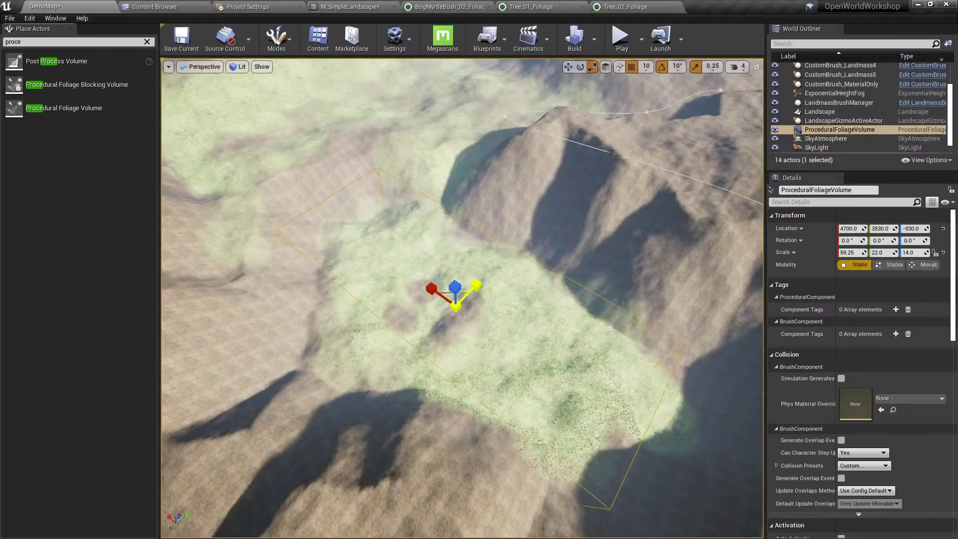
{"action": "left_click_drag", "start_coordinate": [476, 285], "coordinate": [459, 271]}
{"action": "right_click_drag", "start_coordinate": [541, 397], "coordinate": [579, 320]}
{"action": "key", "text": "w"}
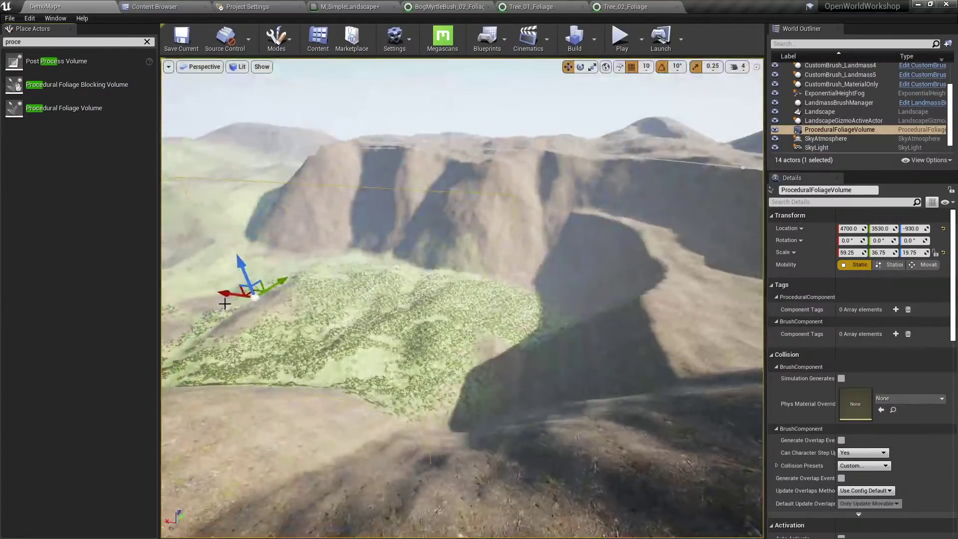
Move the Procedural Foliage Volume along the X axis to 3220 so it sits over the grassy valley.
{"action": "left_click_drag", "start_coordinate": [225, 298], "coordinate": [279, 290]}
{"action": "key", "text": "f"}
{"action": "mouse_move", "coordinate": [420, 389]}
{"action": "right_mouse_down"}
{"action": "mouse_move", "coordinate": [357, 379]}
{"action": "mouse_move", "coordinate": [421, 389]}
{"action": "right_mouse_up"}
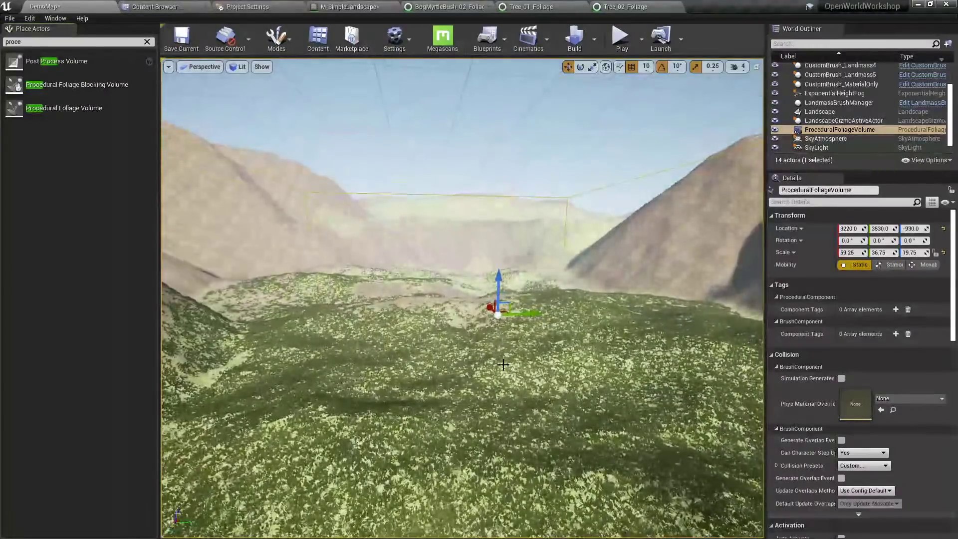
Collapse the volume's Tags, Collision, Activation and Cooking details and bring up its Procedural Foliage settings.
{"action": "scroll", "coordinate": [866, 354], "scroll_direction": "down", "scroll_amount": 3}
{"action": "scroll", "coordinate": [866, 354], "scroll_direction": "up", "scroll_amount": 3}
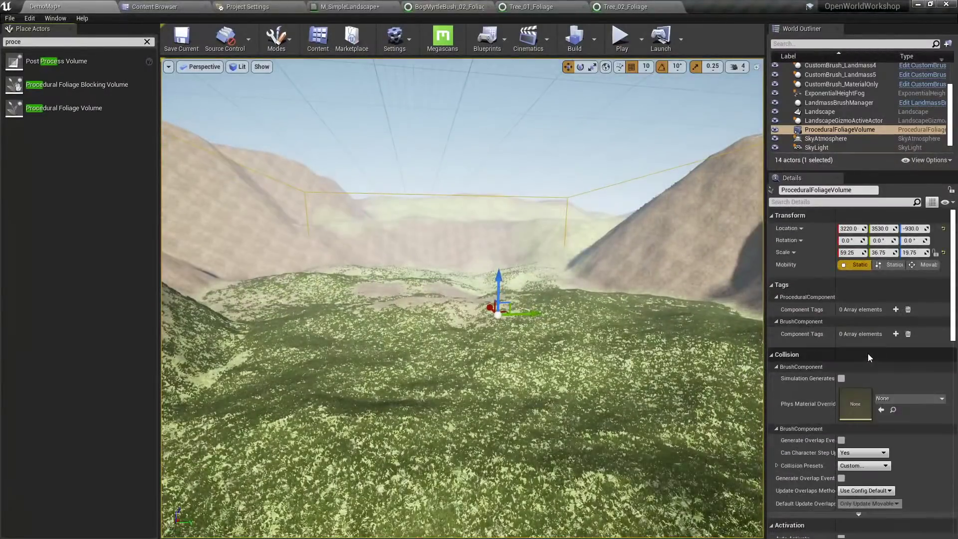
{"action": "left_click", "coordinate": [771, 285]}
{"action": "left_click", "coordinate": [777, 299]}
{"action": "left_click", "coordinate": [786, 313]}
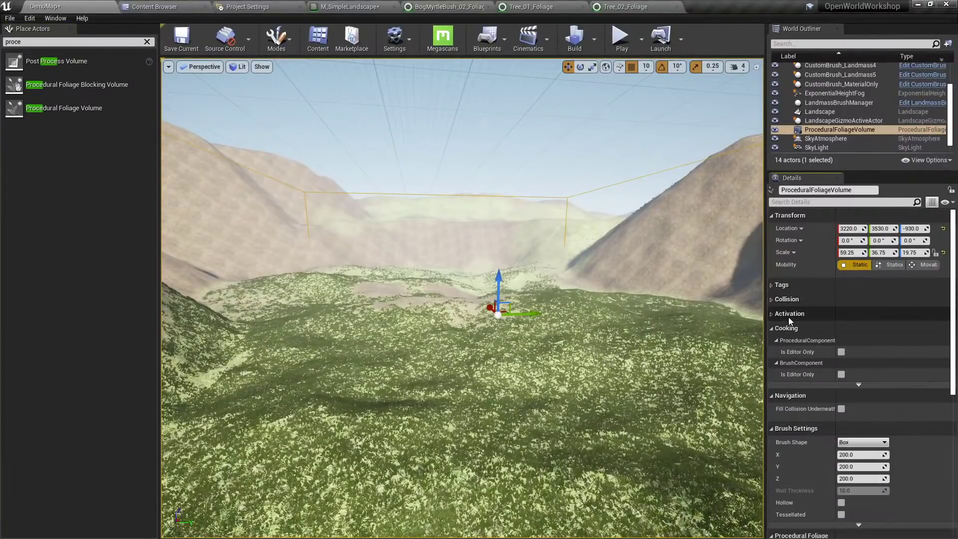
{"action": "left_click", "coordinate": [787, 329]}
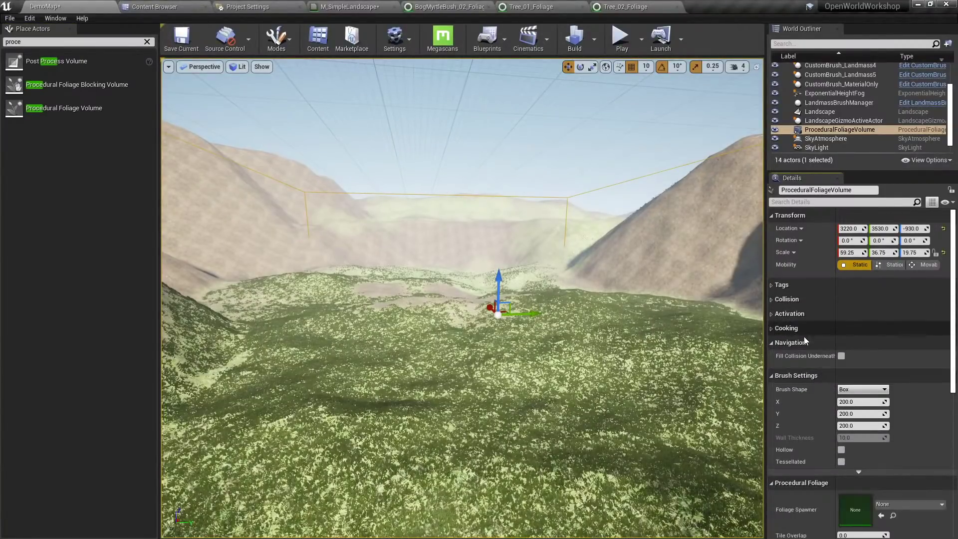
{"action": "scroll", "coordinate": [823, 351], "scroll_direction": "down", "scroll_amount": 4}
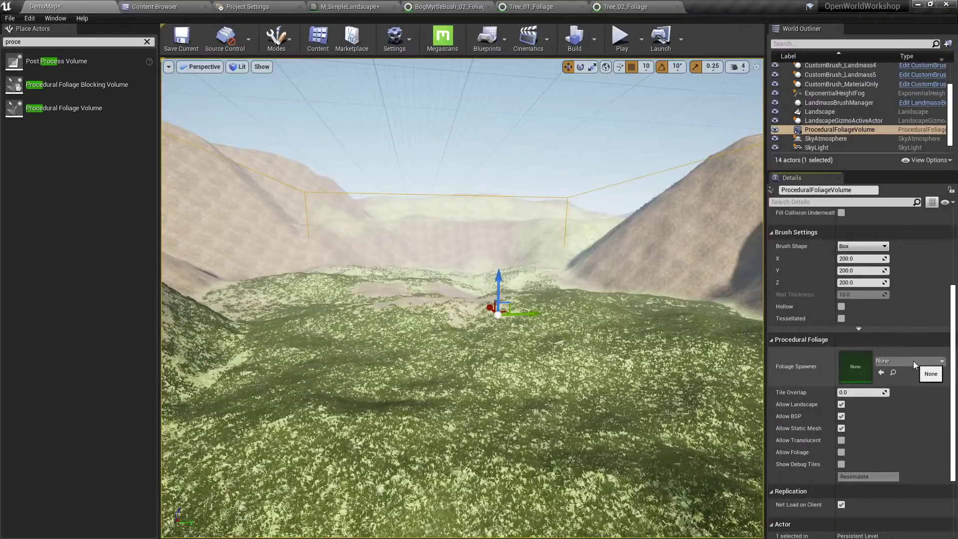
Create a Procedural Foliage Spawner named GenericForestSpawner in the Content folder.
{"action": "left_click", "coordinate": [161, 5]}
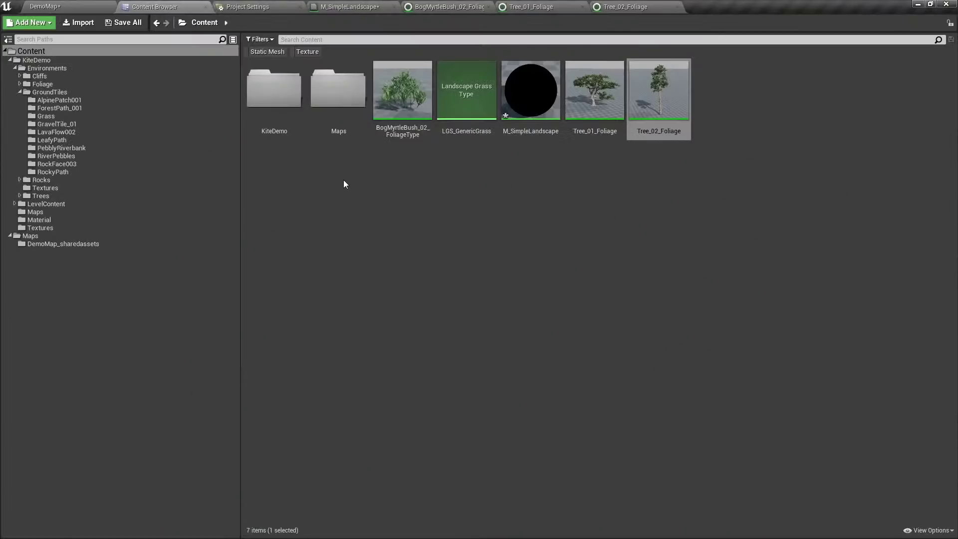
{"action": "right_click", "coordinate": [354, 184]}
{"action": "mouse_move", "coordinate": [397, 437]}
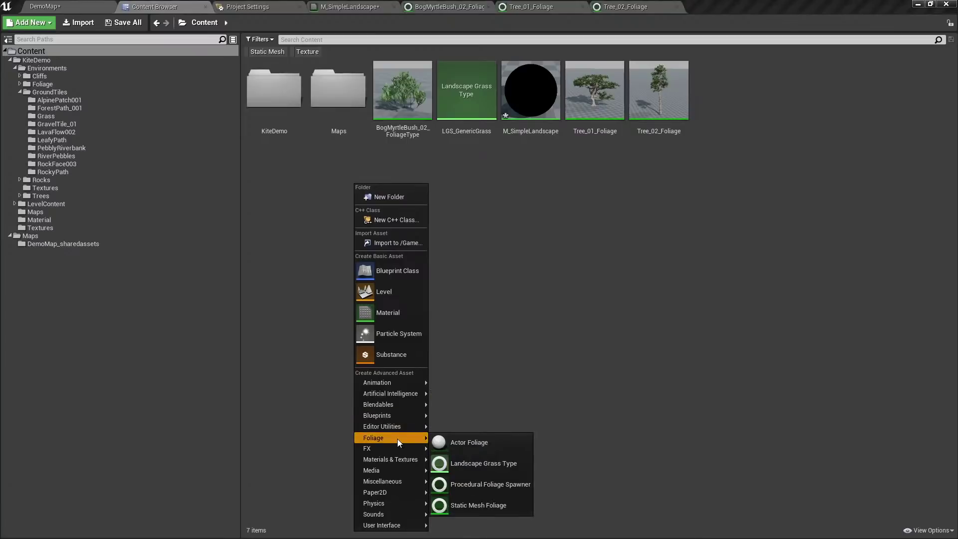
{"action": "left_click", "coordinate": [515, 491]}
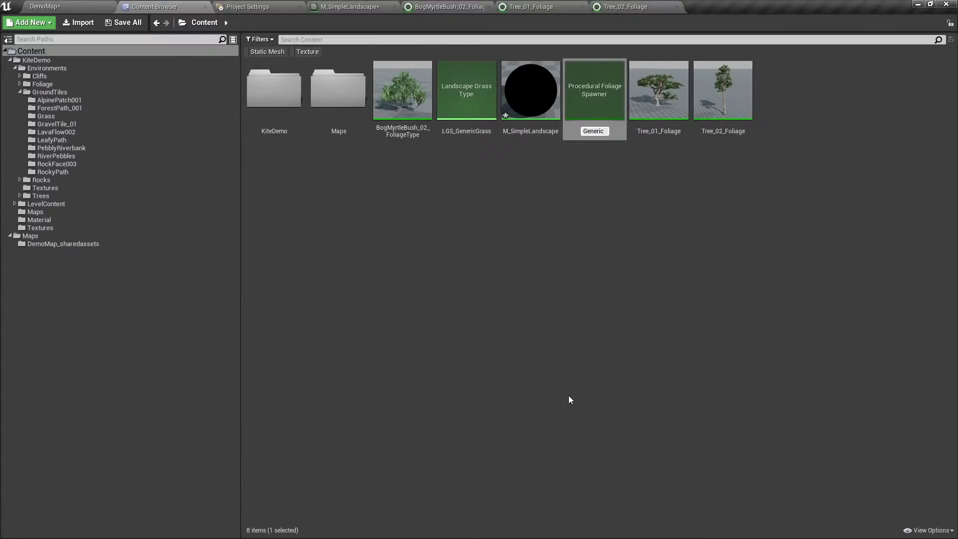
{"action": "type", "text": "GenericForestSpawner"}
{"action": "key", "text": "Return"}
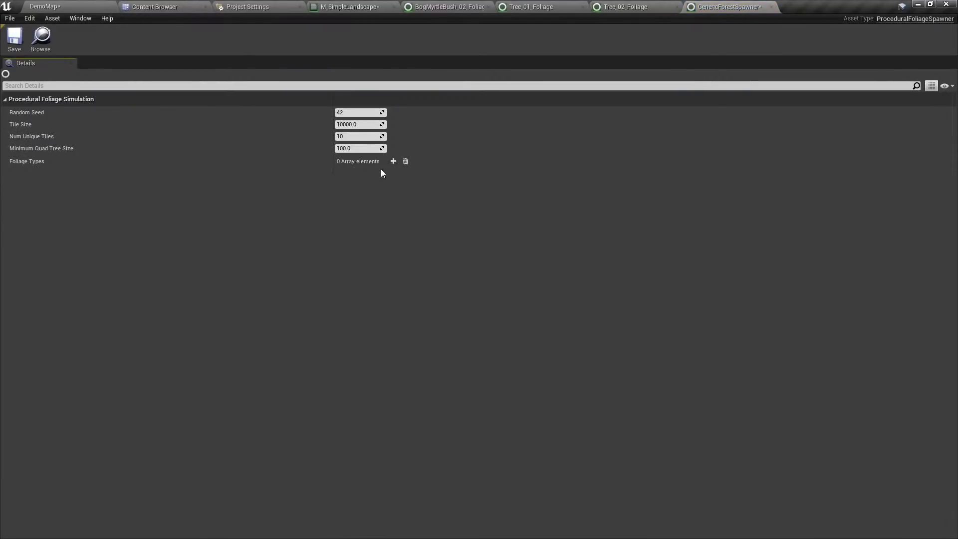
Add BogMyrtleBush_02_FoliageType, Tree_01_Foliage and Tree_02_Foliage to the foliage types of GenericForestSpawner.
{"action": "left_click", "coordinate": [393, 161]}
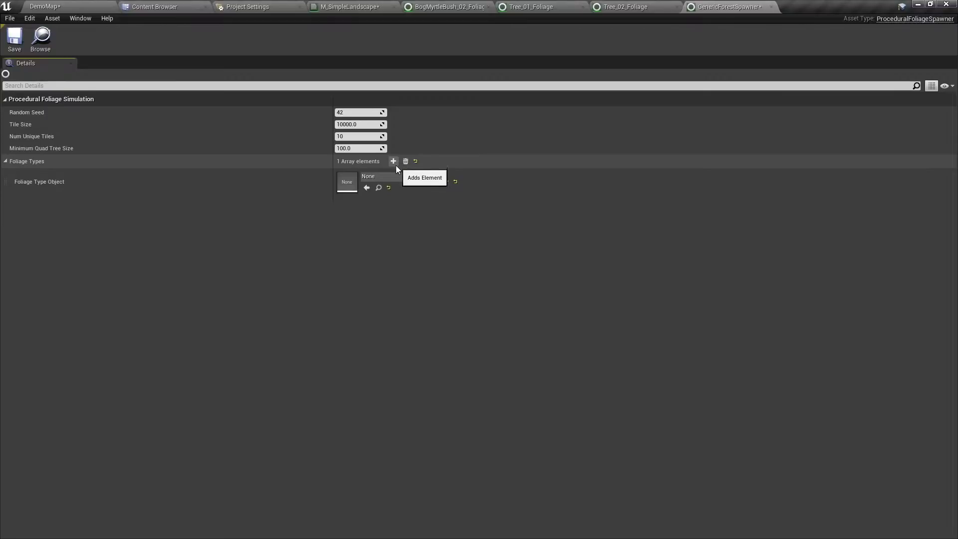
{"action": "left_click", "coordinate": [394, 177]}
{"action": "left_click", "coordinate": [460, 310]}
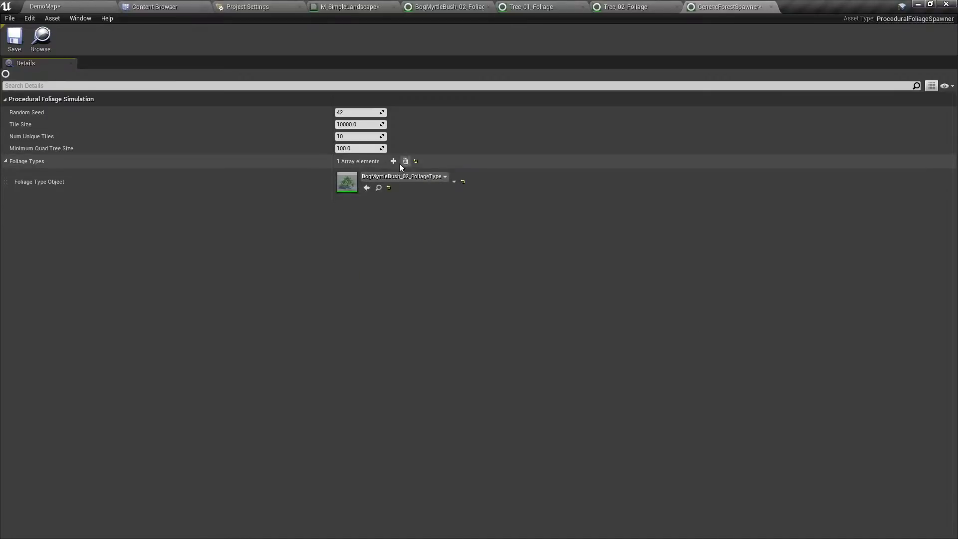
{"action": "left_click", "coordinate": [393, 161]}
{"action": "left_click", "coordinate": [391, 203]}
{"action": "scroll", "coordinate": [445, 372], "scroll_direction": "down", "scroll_amount": 2}
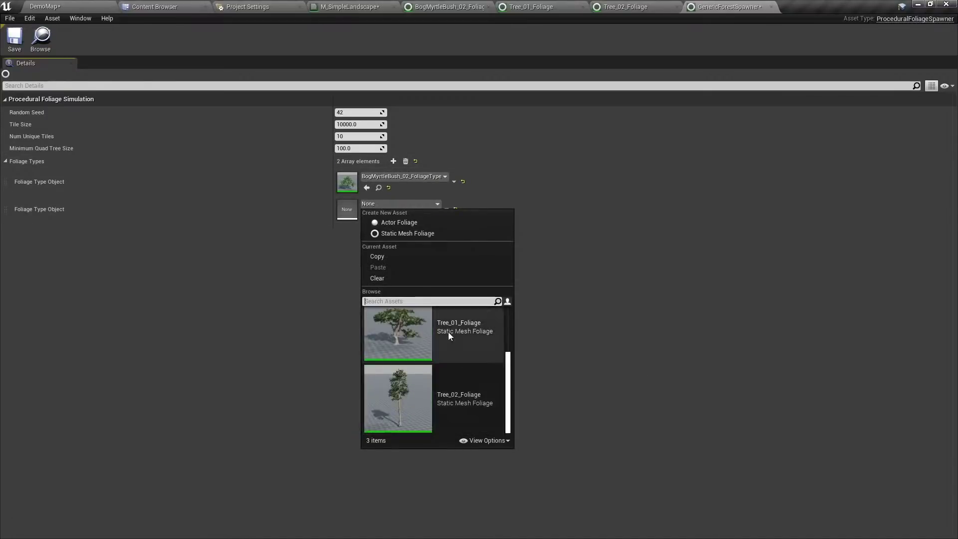
{"action": "left_click", "coordinate": [448, 331]}
{"action": "left_click", "coordinate": [393, 161]}
{"action": "left_click", "coordinate": [388, 231]}
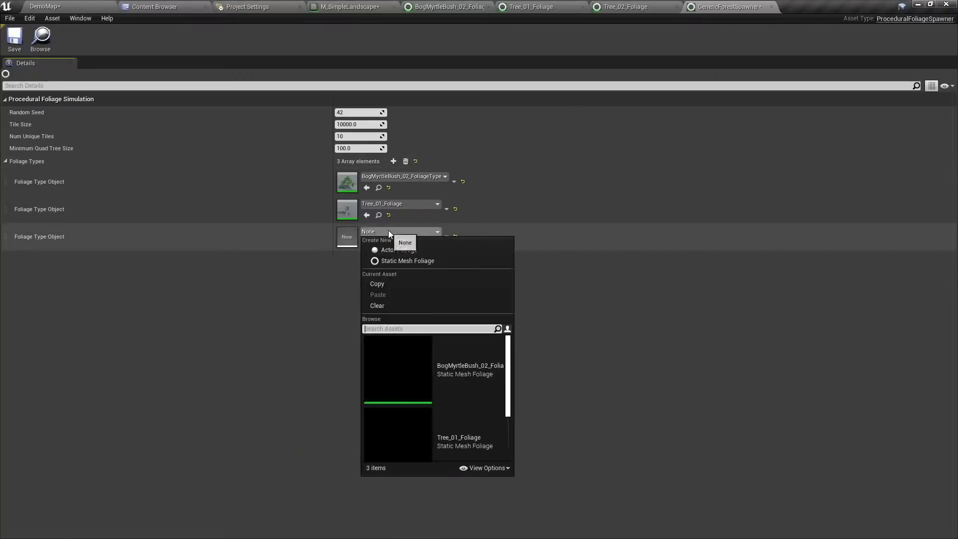
{"action": "scroll", "coordinate": [438, 395], "scroll_direction": "down", "scroll_amount": 2}
{"action": "left_click", "coordinate": [450, 429]}
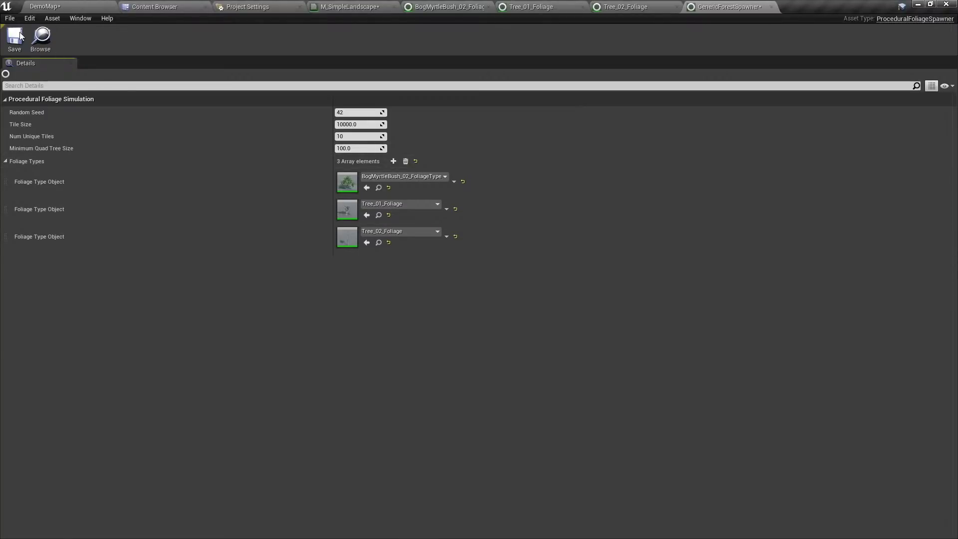
Duplicate the BogMyrtleBush_02_FoliageType asset in the Content folder and accept the default name.
{"action": "left_click", "coordinate": [378, 188]}
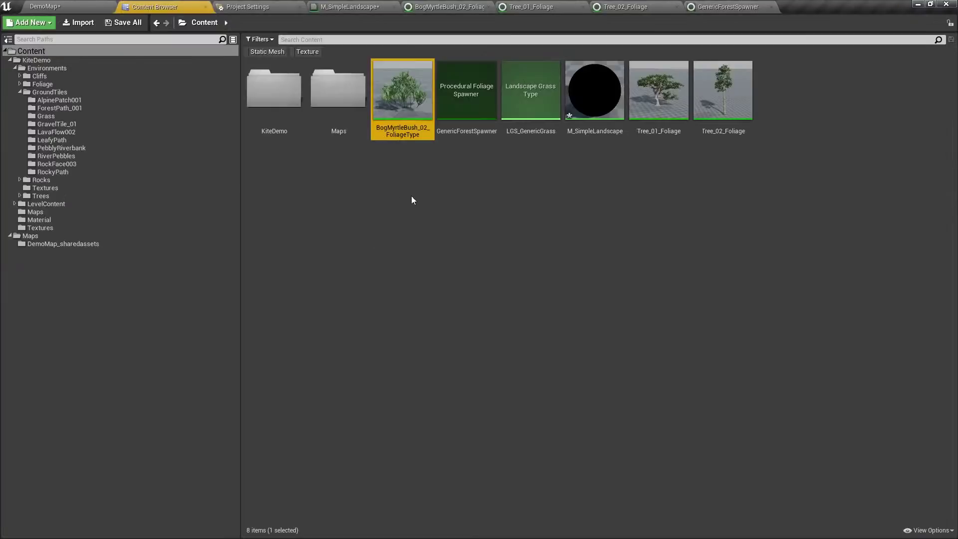
{"action": "right_click", "coordinate": [402, 93]}
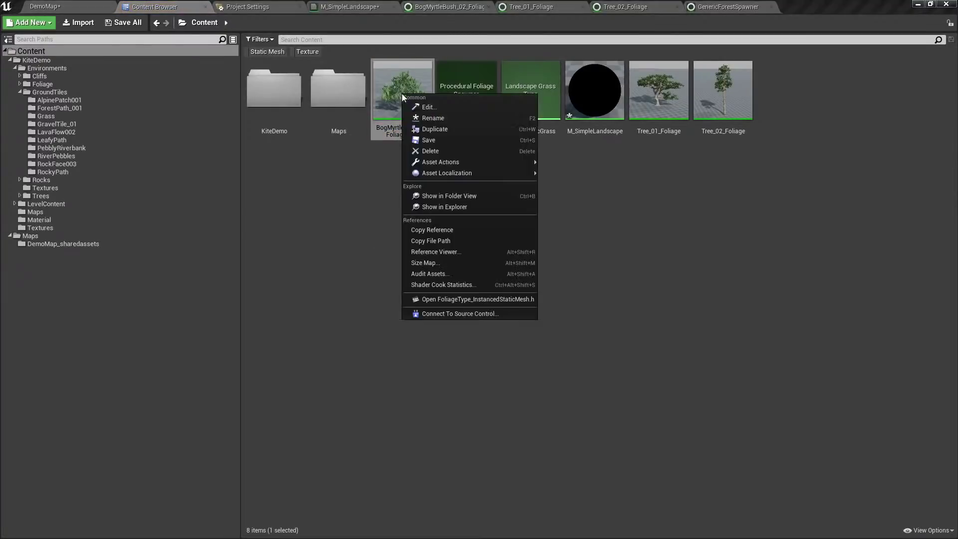
{"action": "left_click", "coordinate": [450, 128]}
{"action": "key", "text": "Return"}
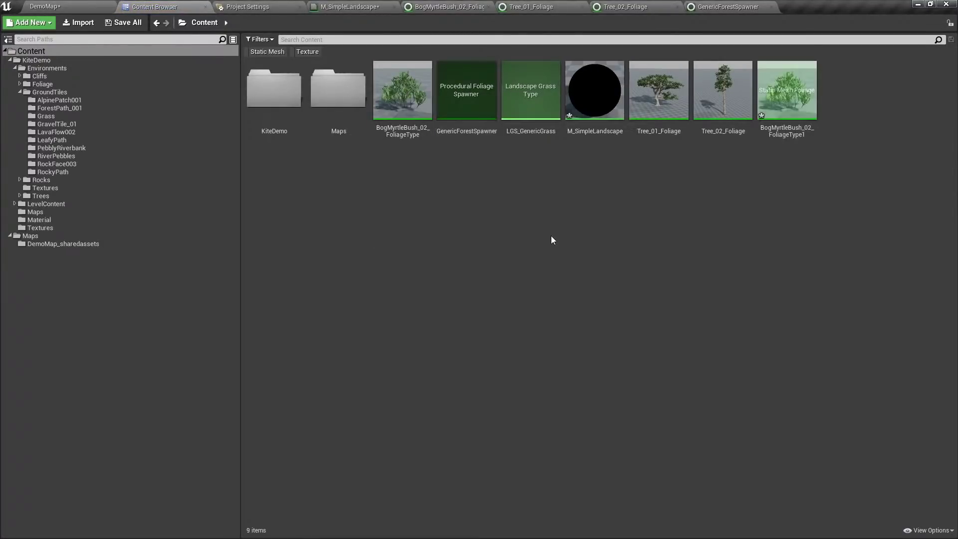
Change the duplicated bush foliage type's mesh to BogMyrtleBush_01 and save the asset.
{"action": "double_click", "coordinate": [795, 114]}
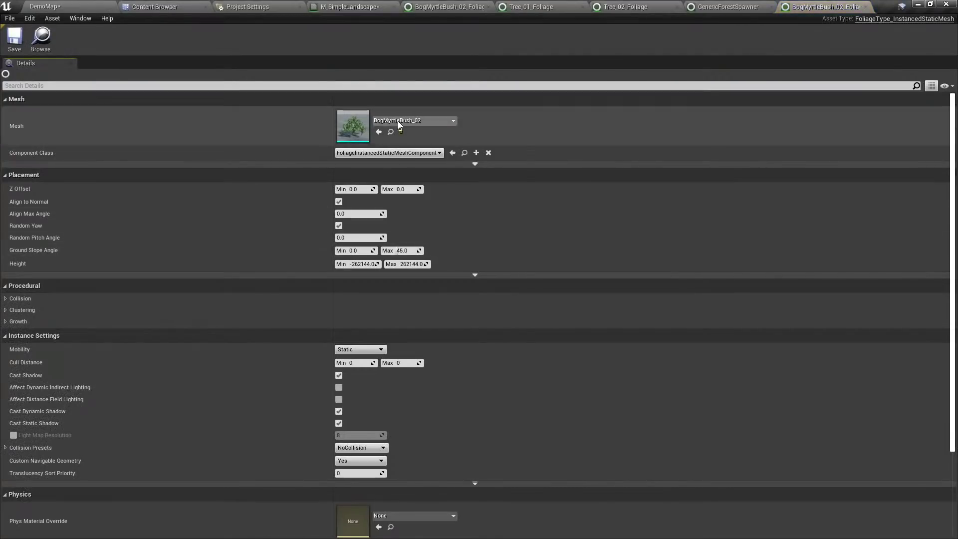
{"action": "left_click", "coordinate": [414, 120]}
{"action": "left_click", "coordinate": [465, 240]}
{"action": "key", "text": "ctrl+s"}
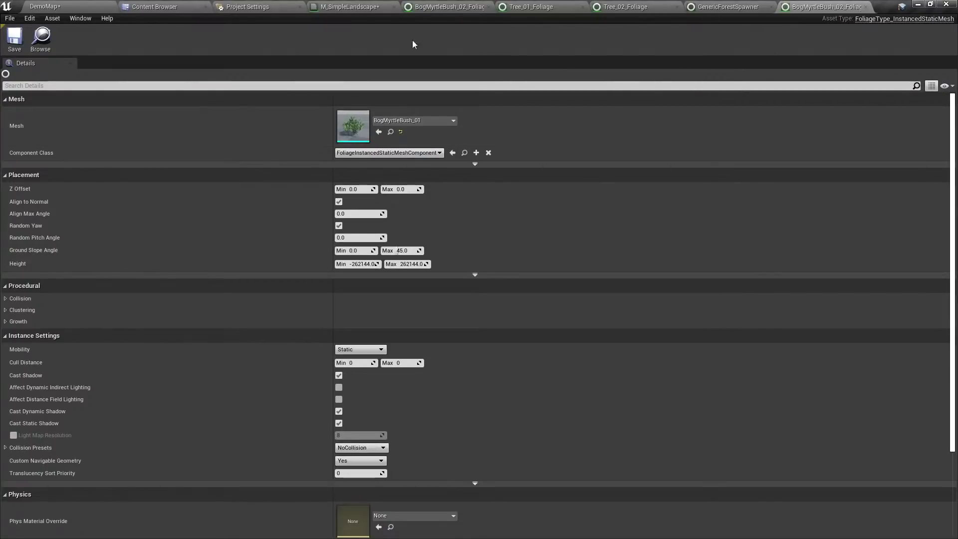
Add BogMyrtleBush_02_FoliageType1 as a fourth foliage type of GenericForestSpawner and save the spawner.
{"action": "left_click", "coordinate": [651, 6]}
{"action": "left_click", "coordinate": [560, 7]}
{"action": "left_click", "coordinate": [454, 6]}
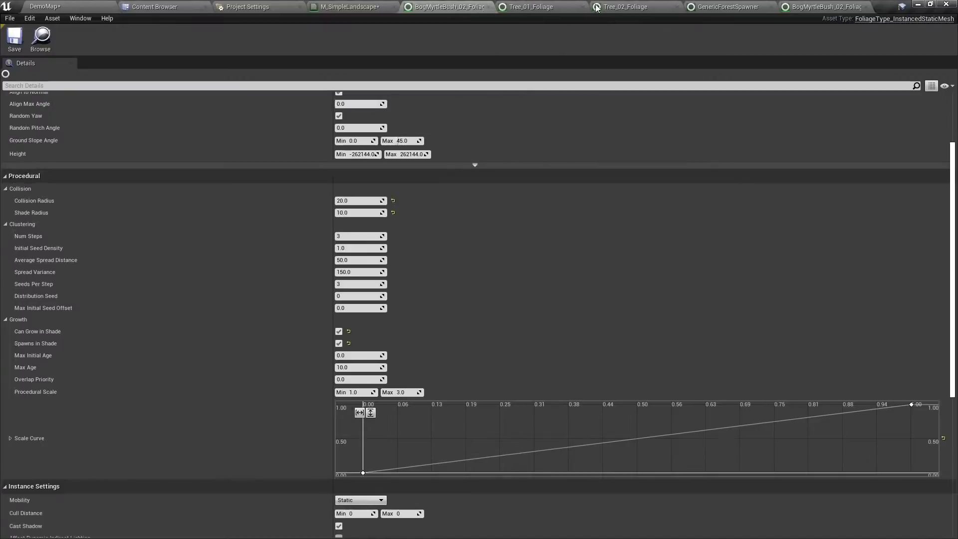
{"action": "left_click", "coordinate": [718, 6]}
{"action": "left_click", "coordinate": [392, 160]}
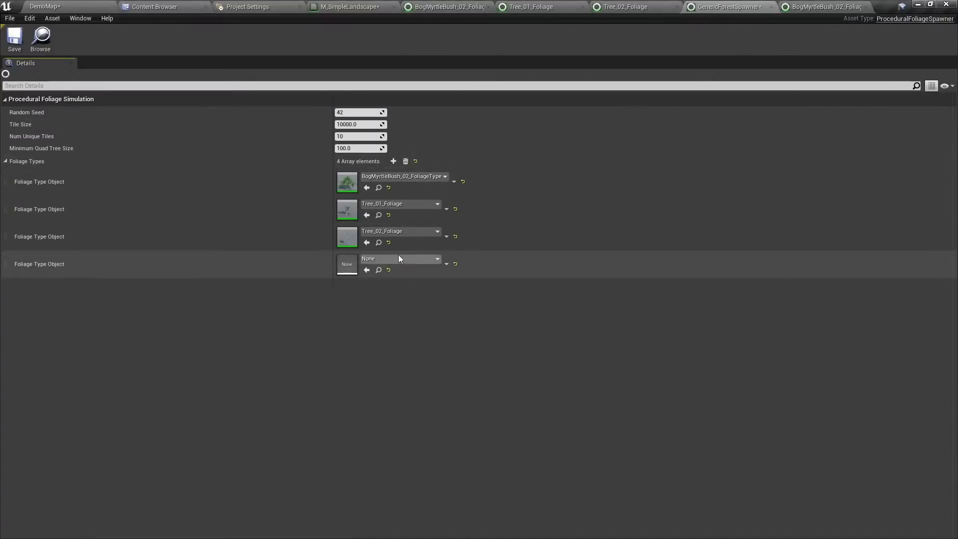
{"action": "left_click", "coordinate": [398, 259]}
{"action": "scroll", "coordinate": [460, 410], "scroll_direction": "down", "scroll_amount": 3}
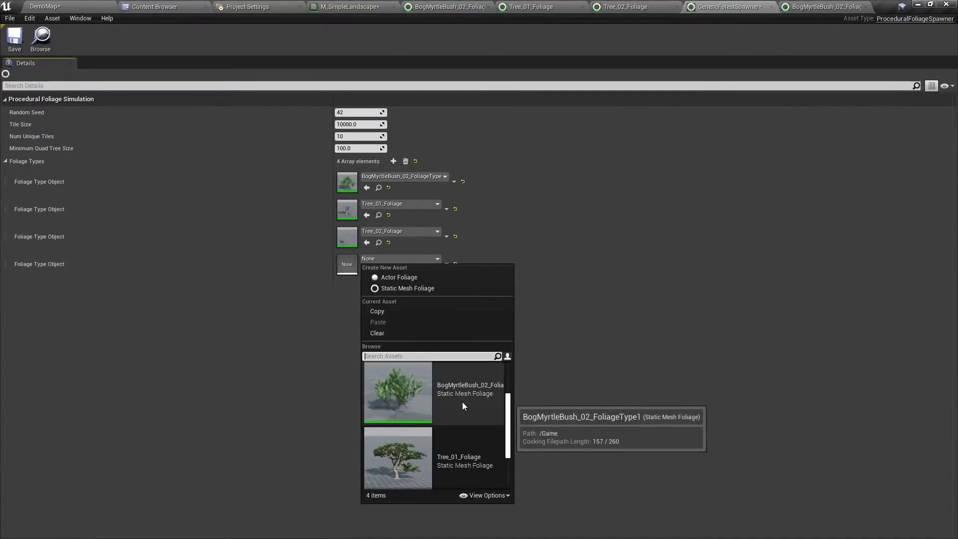
{"action": "scroll", "coordinate": [462, 402], "scroll_direction": "up", "scroll_amount": 1}
{"action": "left_click", "coordinate": [477, 454]}
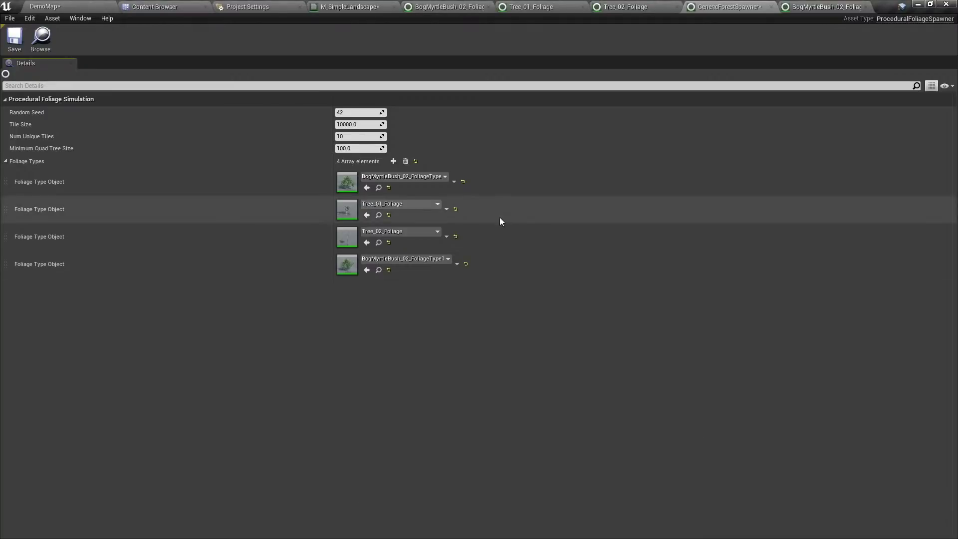
{"action": "left_click", "coordinate": [13, 40]}
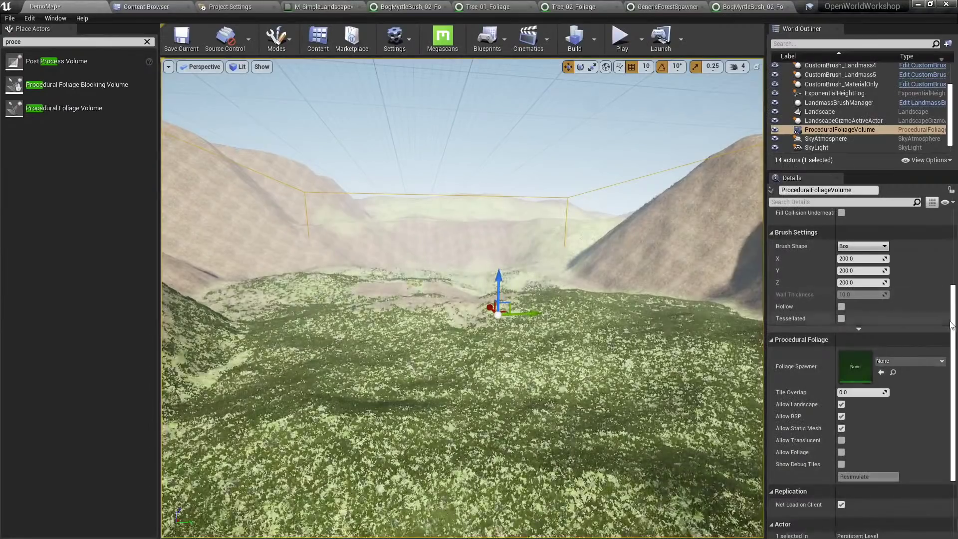
Assign GenericForestSpawner as the DemoMap volume's foliage spawner, resimulate it and look around the generated forest.
{"action": "left_click", "coordinate": [863, 477]}
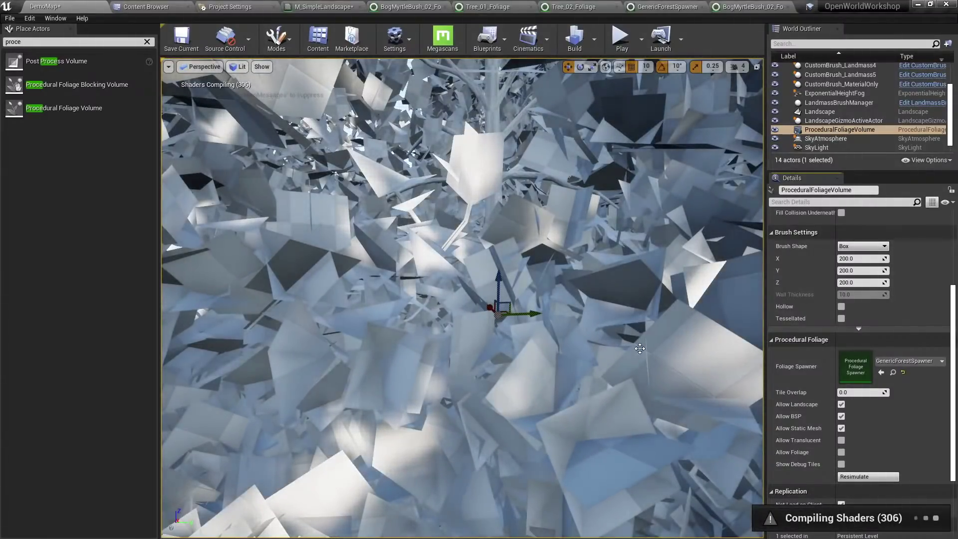
{"action": "right_click_drag", "start_coordinate": [591, 330], "coordinate": [613, 298]}
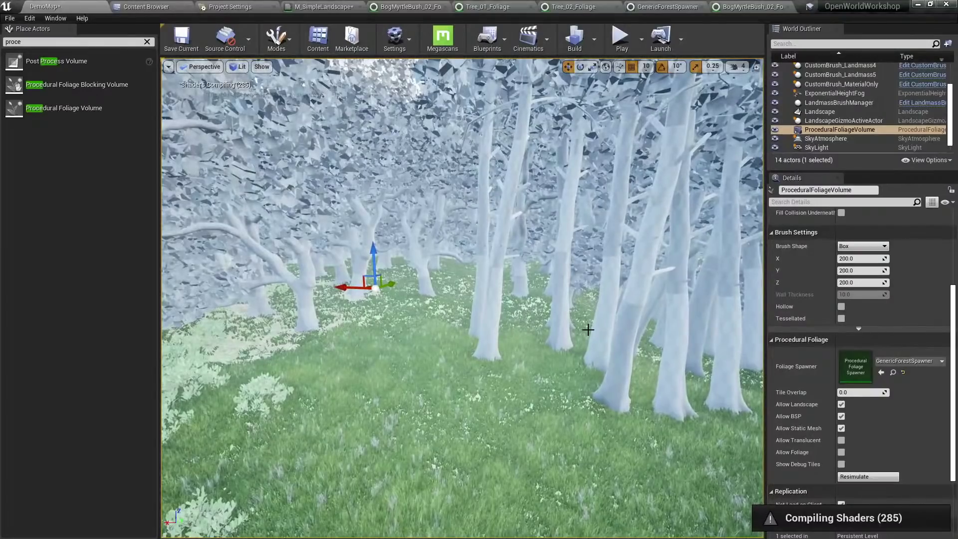
{"action": "mouse_move", "coordinate": [575, 325]}
{"action": "right_mouse_down"}
{"action": "mouse_move", "coordinate": [554, 325]}
{"action": "mouse_move", "coordinate": [573, 326]}
{"action": "right_mouse_up"}
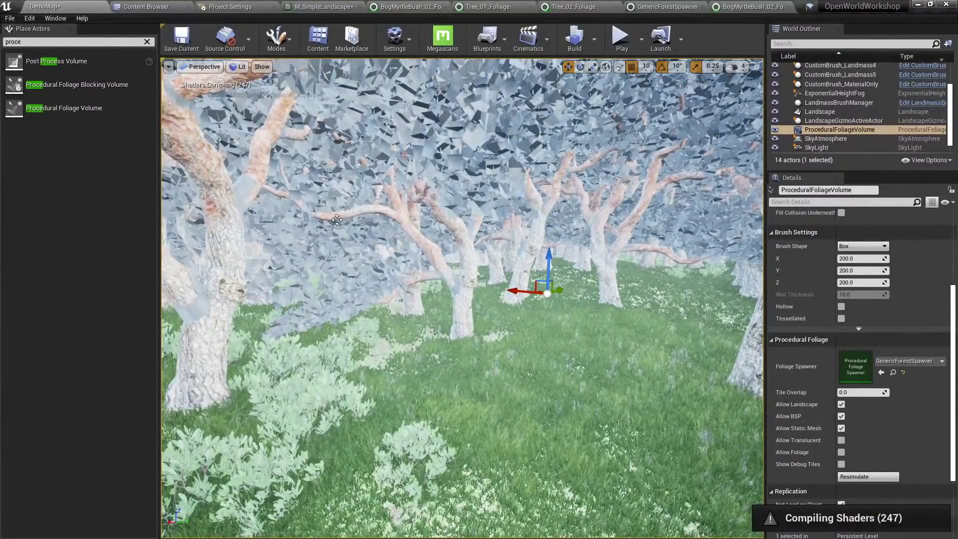
Expand the Collision, Clustering and Growth settings of Tree_02_Foliage and set its Shade Radius to 200.
{"action": "left_click", "coordinate": [558, 6]}
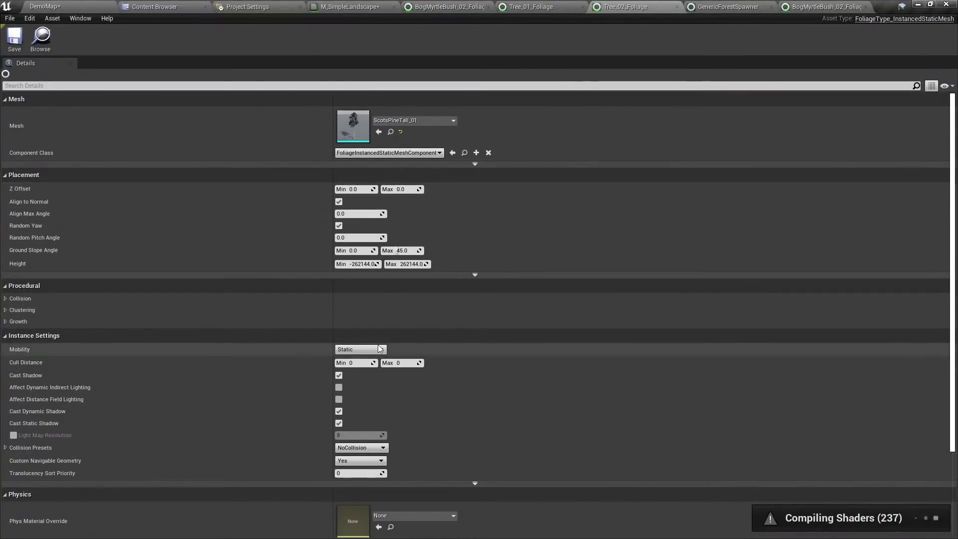
{"action": "scroll", "coordinate": [380, 349], "scroll_direction": "down", "scroll_amount": 3}
{"action": "scroll", "coordinate": [279, 350], "scroll_direction": "up", "scroll_amount": 3}
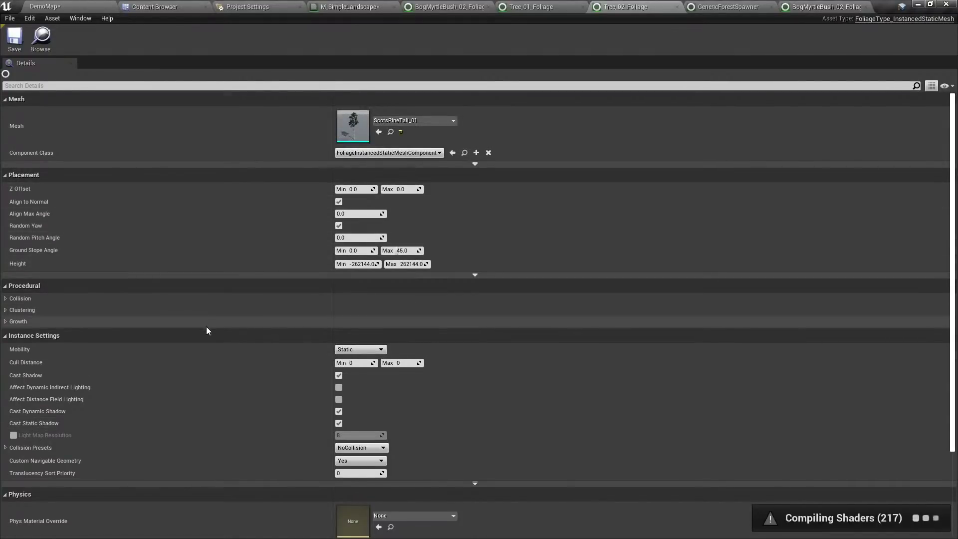
{"action": "scroll", "coordinate": [206, 326], "scroll_direction": "down", "scroll_amount": 3}
{"action": "scroll", "coordinate": [265, 302], "scroll_direction": "up", "scroll_amount": 3}
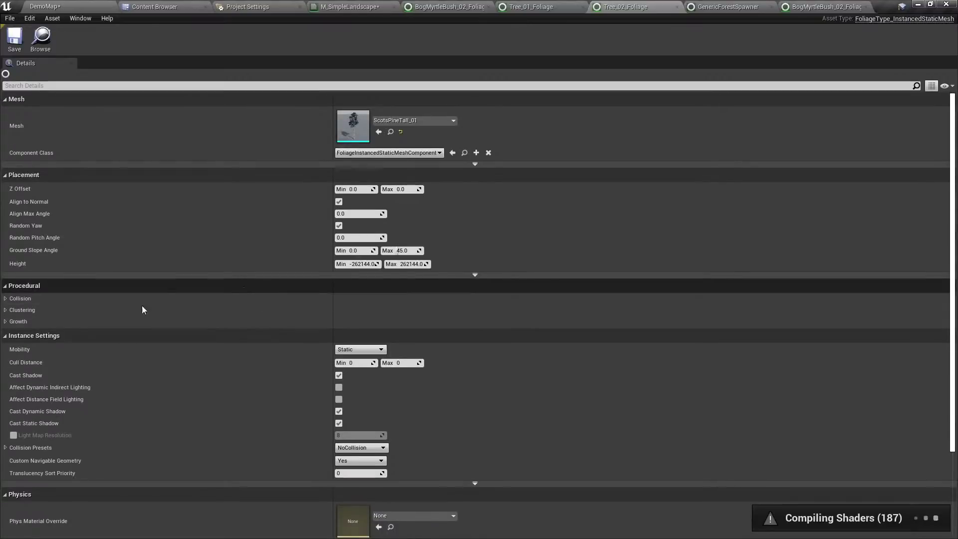
{"action": "left_click", "coordinate": [5, 309]}
{"action": "left_click", "coordinate": [5, 298]}
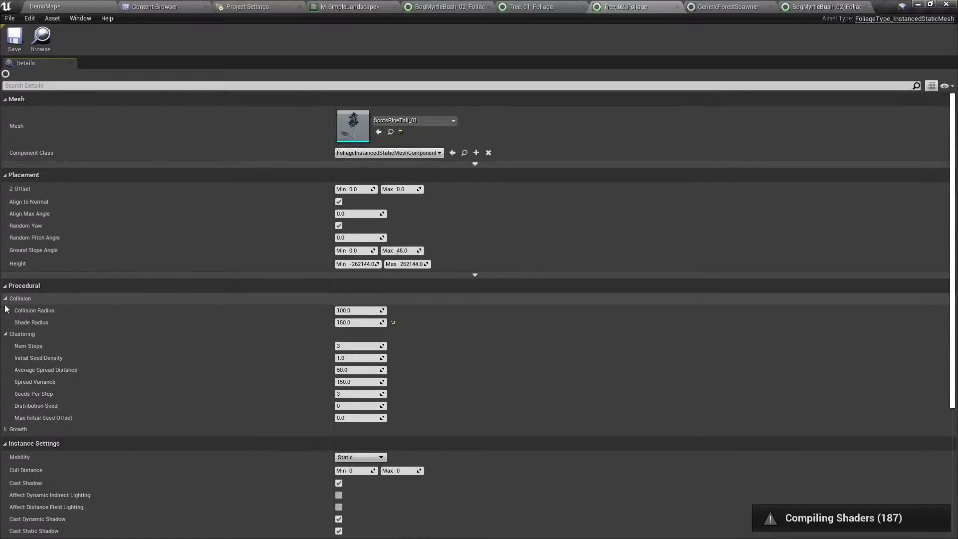
{"action": "left_click", "coordinate": [5, 430]}
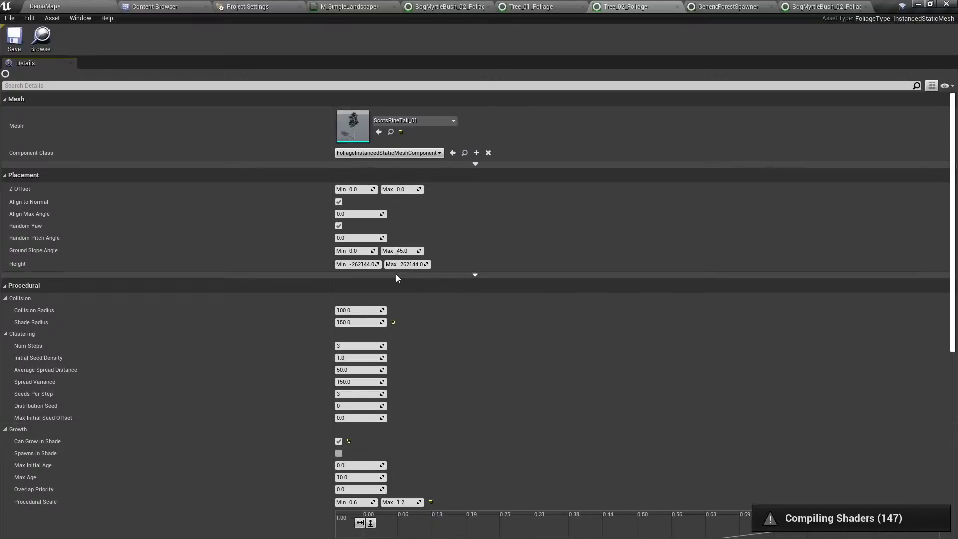
{"action": "left_click", "coordinate": [360, 323]}
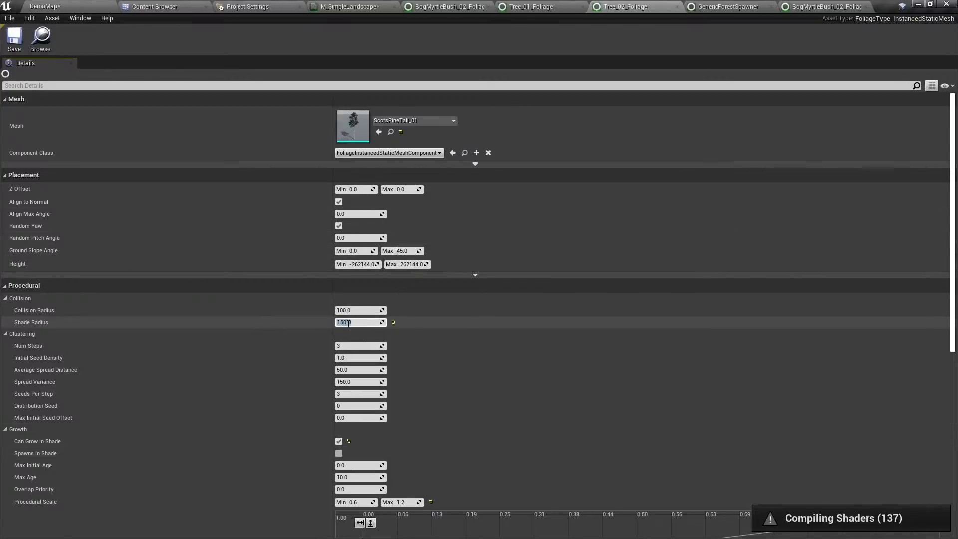
{"action": "type", "text": "200"}
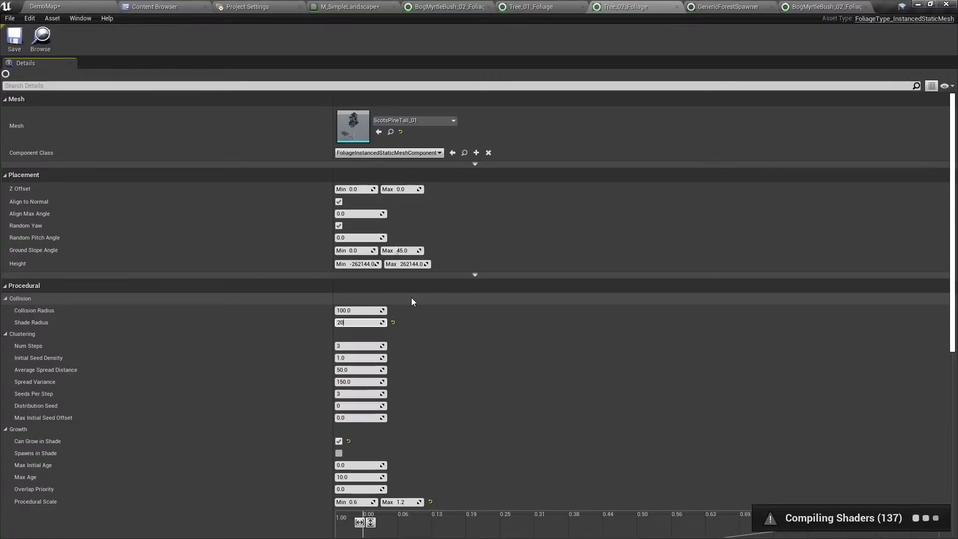
{"action": "key", "text": "Return"}
{"action": "scroll", "coordinate": [573, 188], "scroll_direction": "down", "scroll_amount": 1}
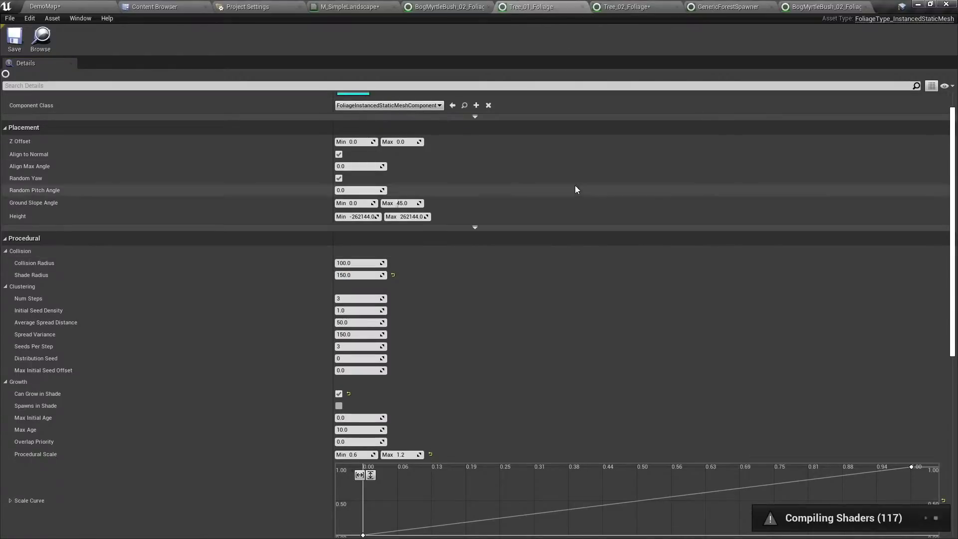
Set the Shade Radius of Tree_01_Foliage to 250 and save the asset.
{"action": "type", "text": "150"}
{"action": "key", "text": "Return"}
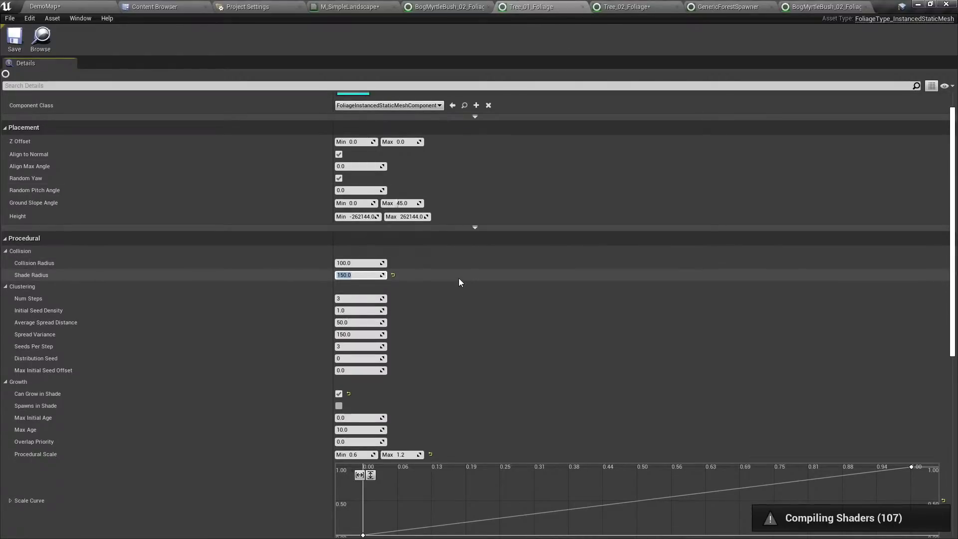
{"action": "type", "text": "2"}
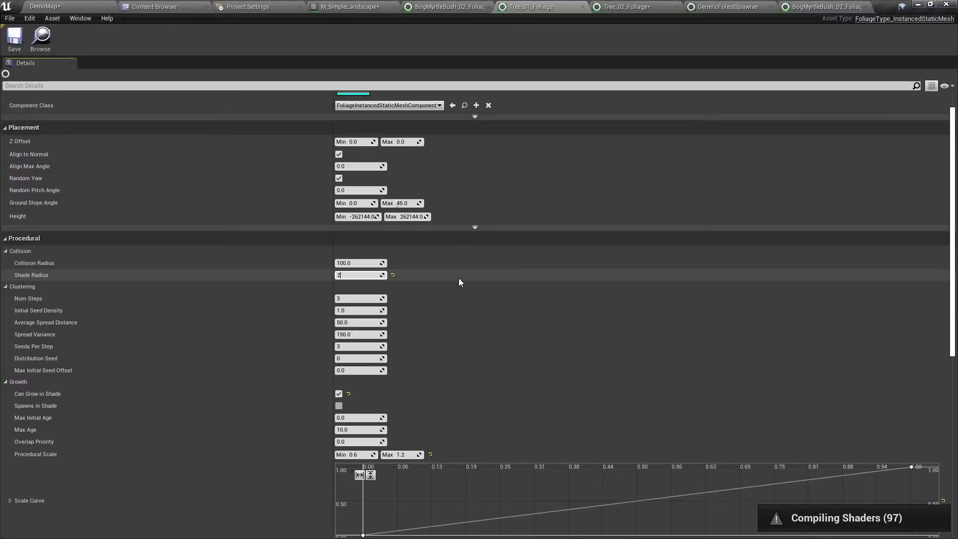
{"action": "type", "text": "50"}
{"action": "key", "text": "Return"}
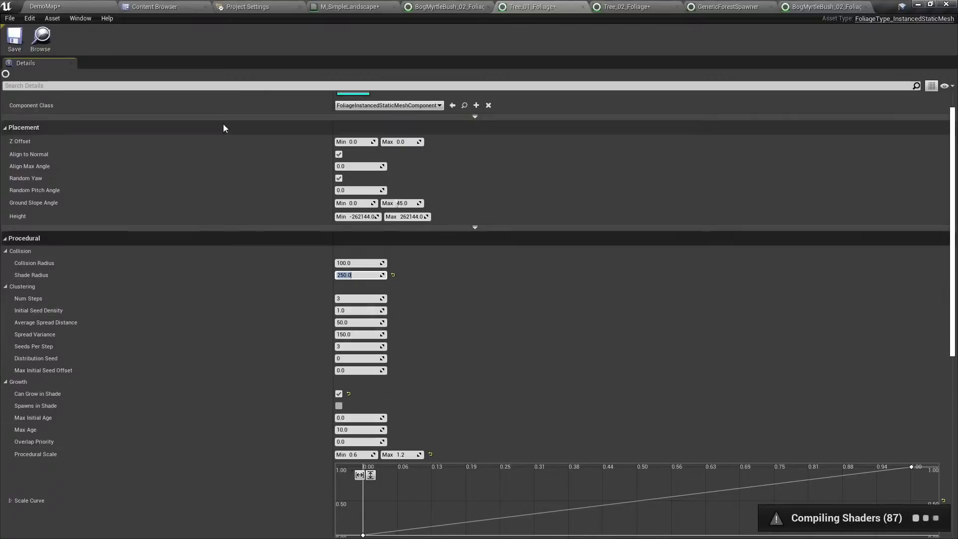
Resimulate the ProceduralFoliageVolume in DemoMap and inspect the spacing of the regenerated trees.
{"action": "left_click", "coordinate": [74, 6]}
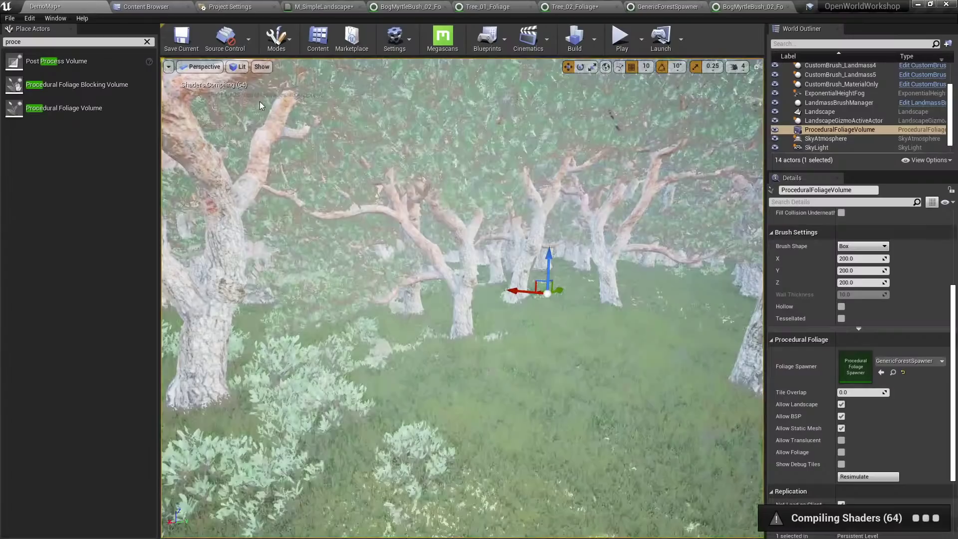
{"action": "mouse_move", "coordinate": [477, 178]}
{"action": "right_mouse_down"}
{"action": "mouse_move", "coordinate": [549, 180]}
{"action": "mouse_move", "coordinate": [485, 176]}
{"action": "right_mouse_up"}
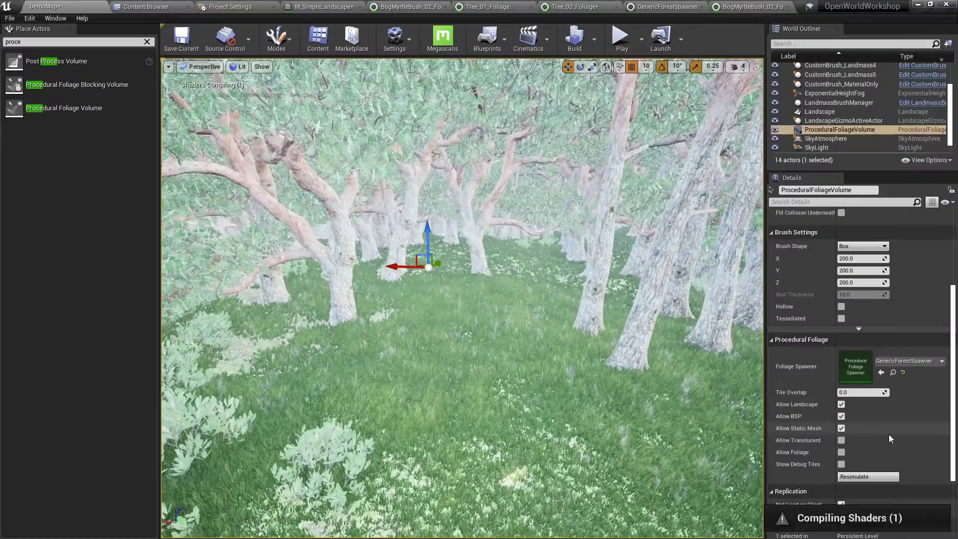
{"action": "left_click", "coordinate": [872, 477]}
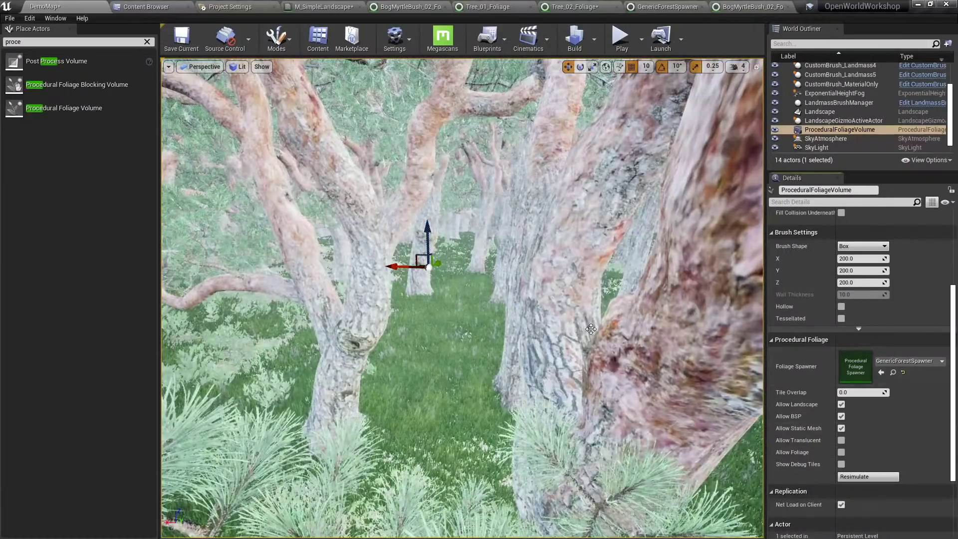
{"action": "right_click_drag", "start_coordinate": [498, 249], "coordinate": [482, 68]}
{"action": "key", "text": "ctrl+shift+f"}
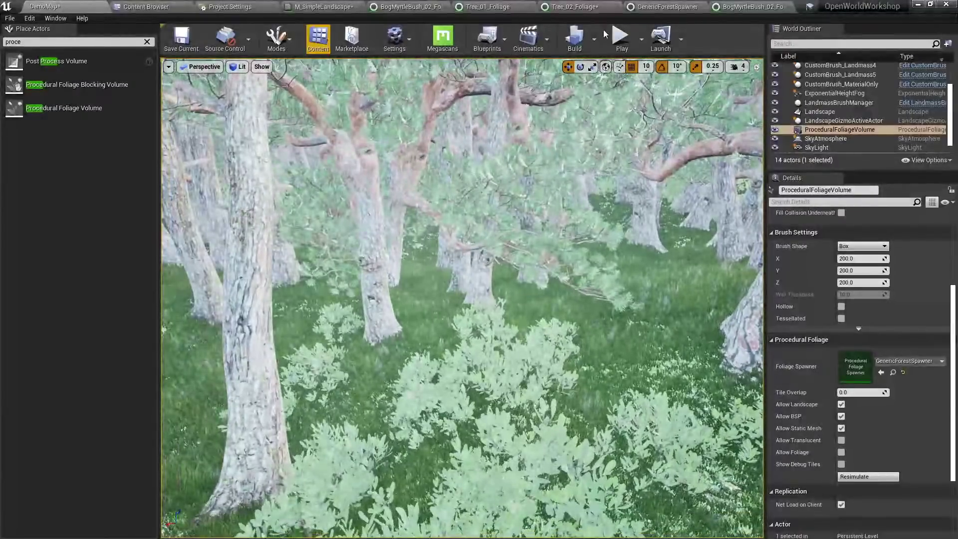
Set the Collision Radius of Tree_02_Foliage to 150 and disable its Can Grow in Shade option.
{"action": "left_click", "coordinate": [648, 6]}
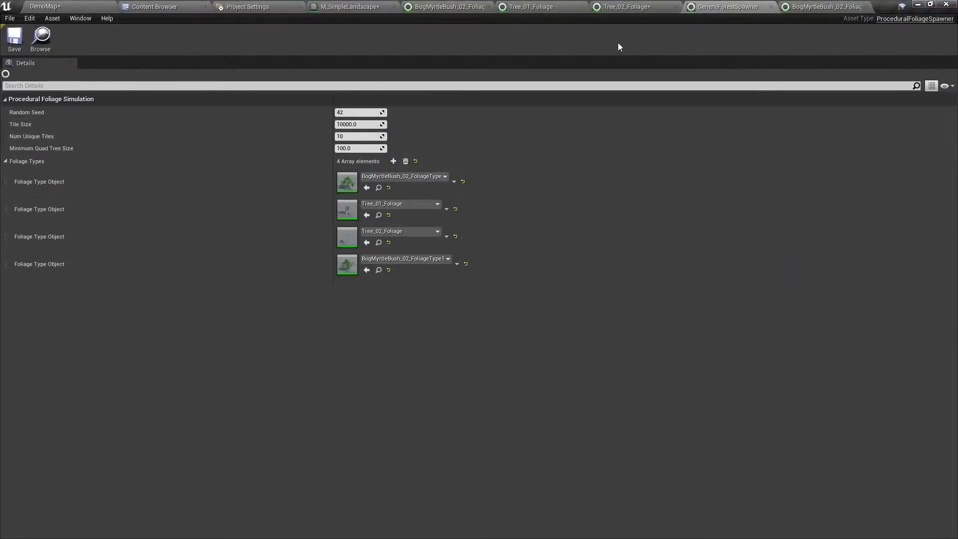
{"action": "left_click", "coordinate": [626, 7]}
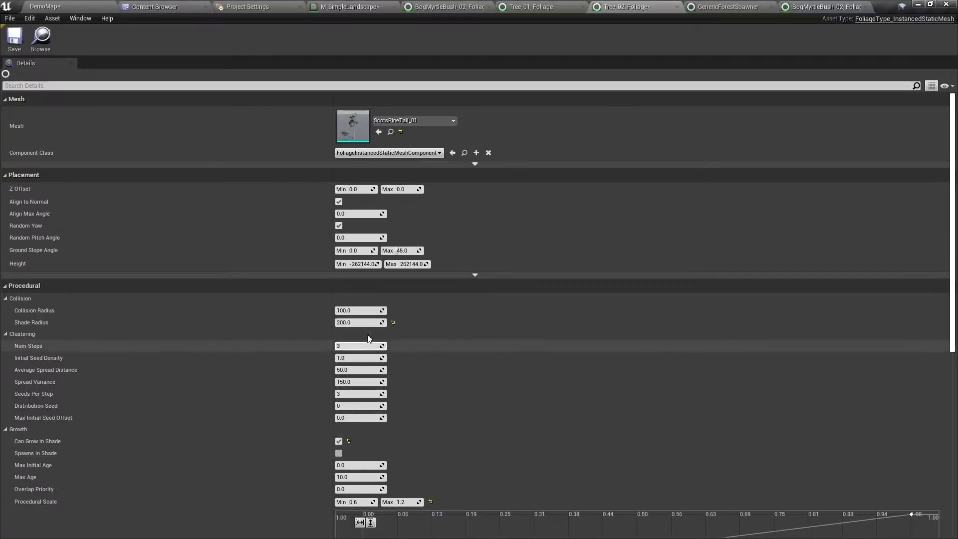
{"action": "left_click", "coordinate": [359, 310]}
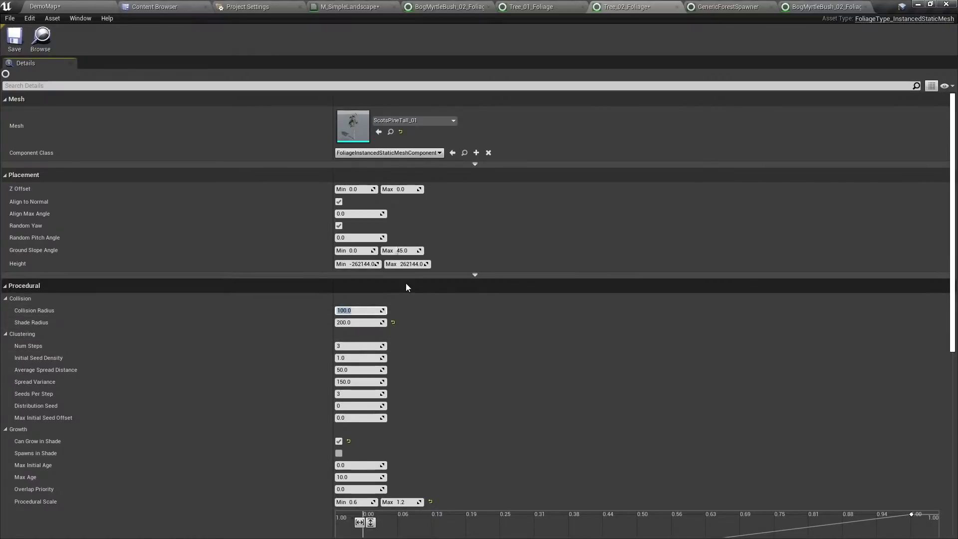
{"action": "type", "text": "150"}
{"action": "key", "text": "Return"}
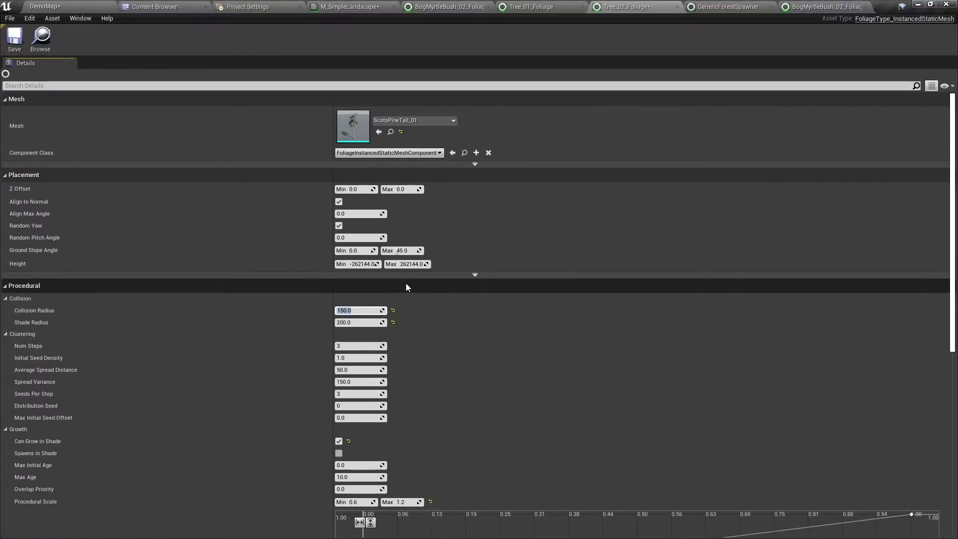
{"action": "left_click", "coordinate": [340, 441]}
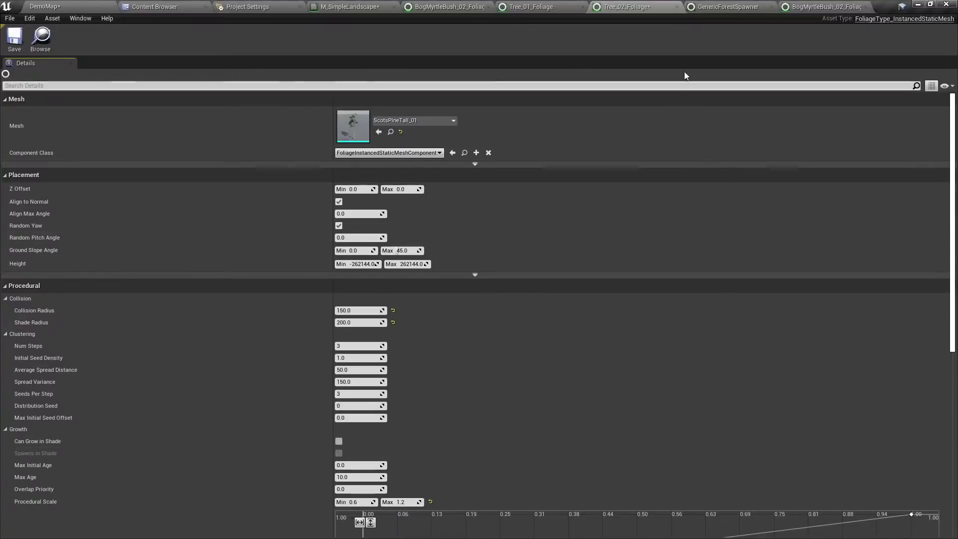
Disable Can Grow in Shade for Tree_01_Foliage and set its clustering Num Steps to 2.
{"action": "left_click", "coordinate": [559, 7]}
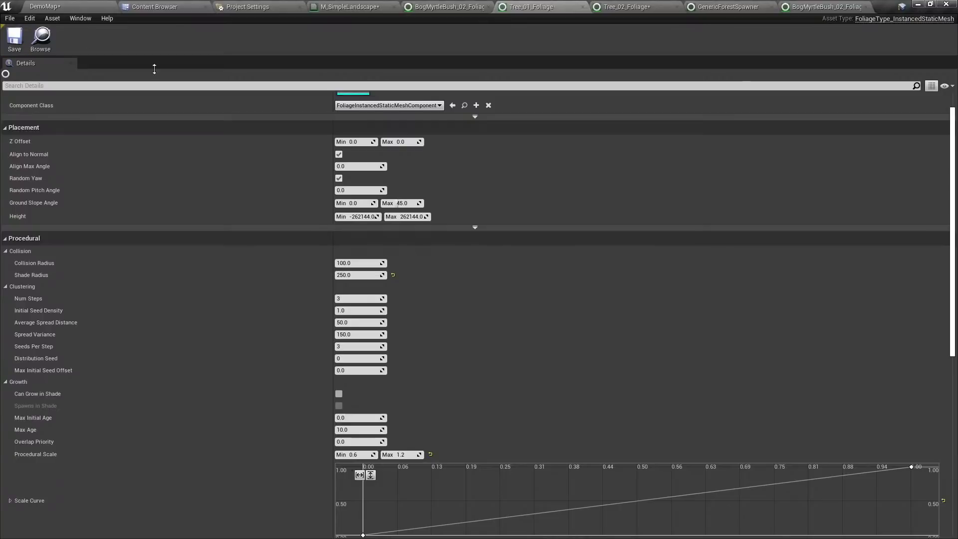
{"action": "left_click", "coordinate": [359, 298]}
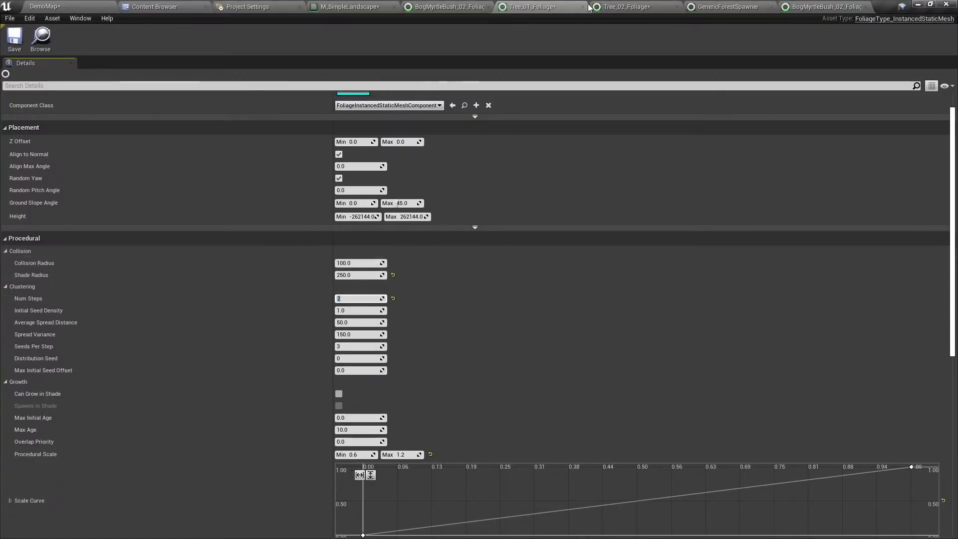
Set the clustering Num Steps of Tree_02_Foliage to 2 and save the asset.
{"action": "left_click", "coordinate": [626, 6]}
{"action": "left_click", "coordinate": [359, 346]}
{"action": "type", "text": "2"}
{"action": "key", "text": "Return"}
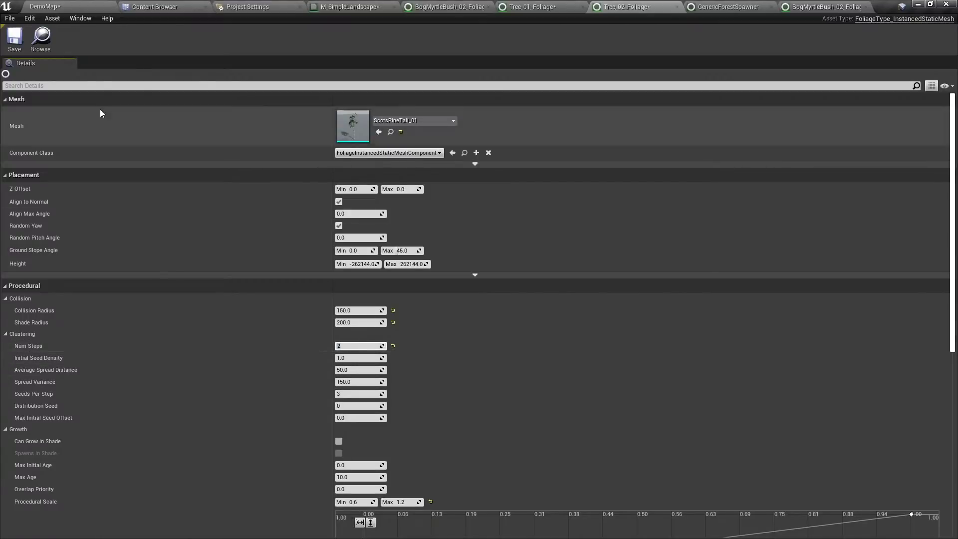
{"action": "left_click", "coordinate": [14, 37]}
Resimulate the DemoMap foliage volume with the reduced clustering and look around the forest and its slopes.
{"action": "left_click", "coordinate": [92, 4]}
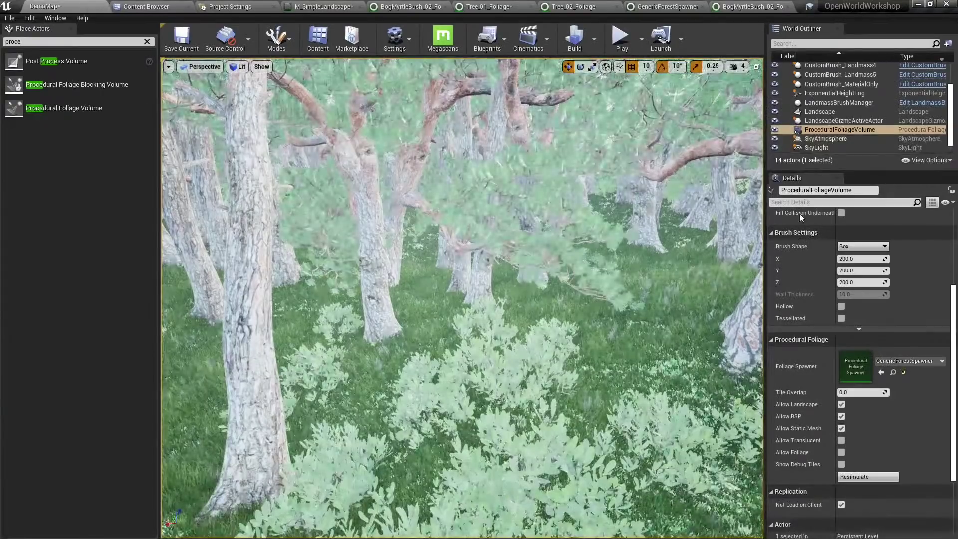
{"action": "left_click", "coordinate": [873, 470]}
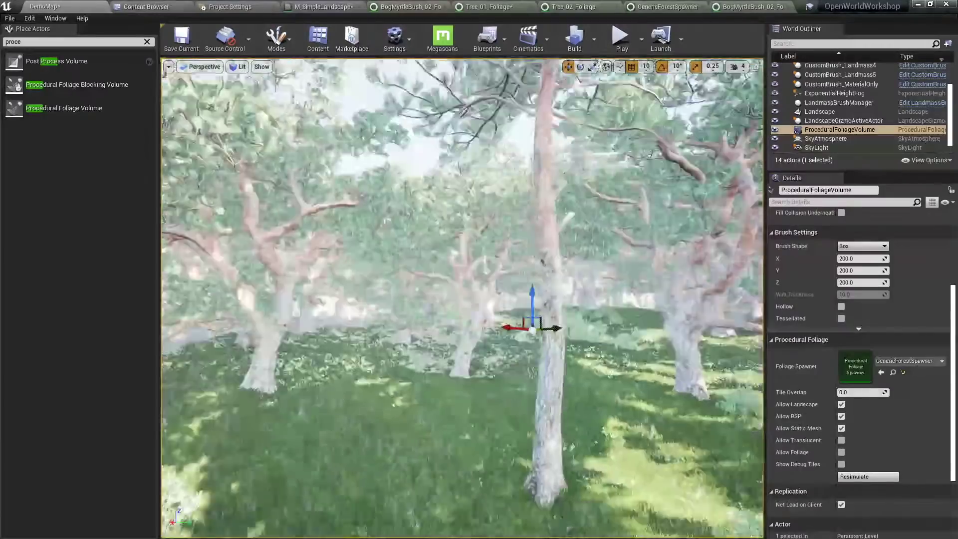
{"action": "key", "text": "w"}
{"action": "right_click_drag", "start_coordinate": [462, 298], "coordinate": [361, 289]}
{"action": "right_click_drag", "start_coordinate": [616, 344], "coordinate": [616, 345]}
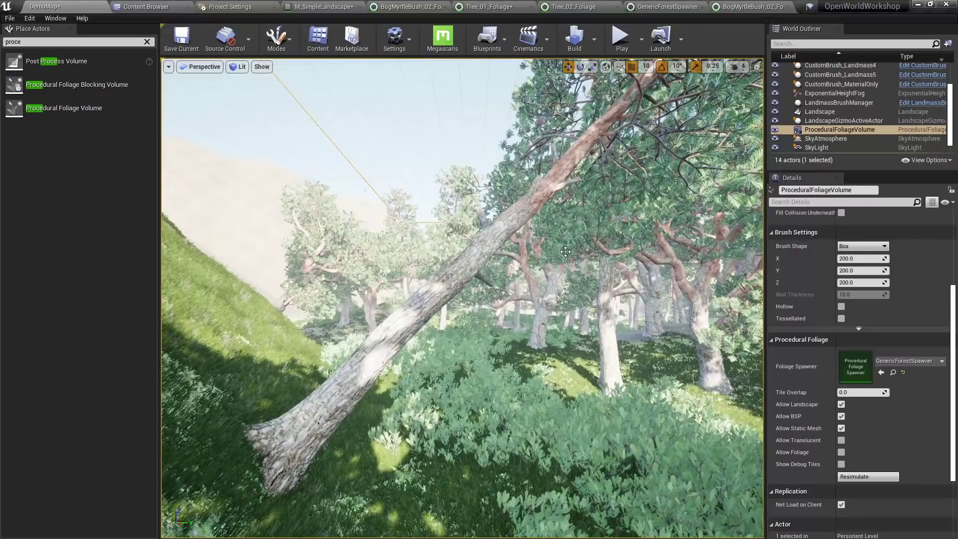
Limit the maximum Ground Slope Angle of Tree_02_Foliage to 20.
{"action": "left_click", "coordinate": [590, 8]}
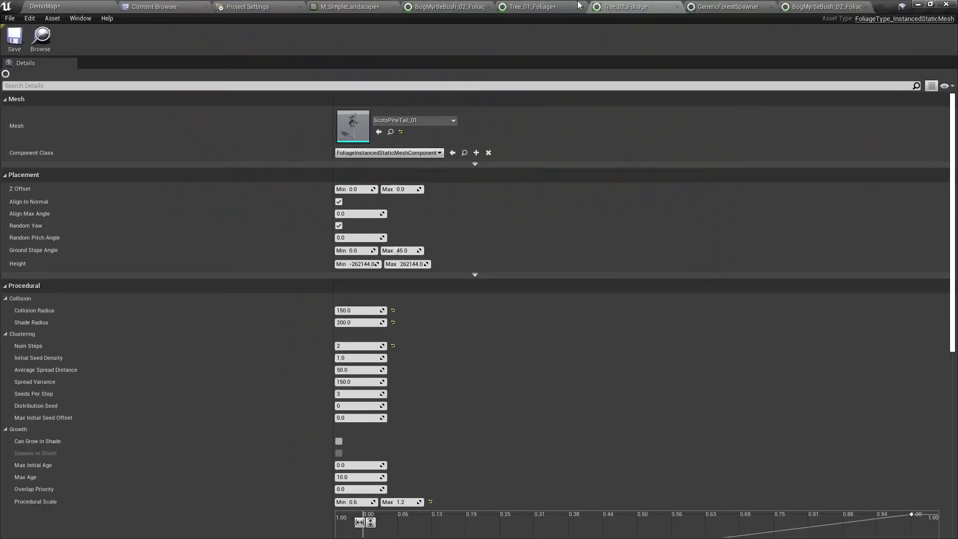
{"action": "left_click", "coordinate": [400, 253]}
{"action": "type", "text": "30"}
{"action": "key", "text": "Return"}
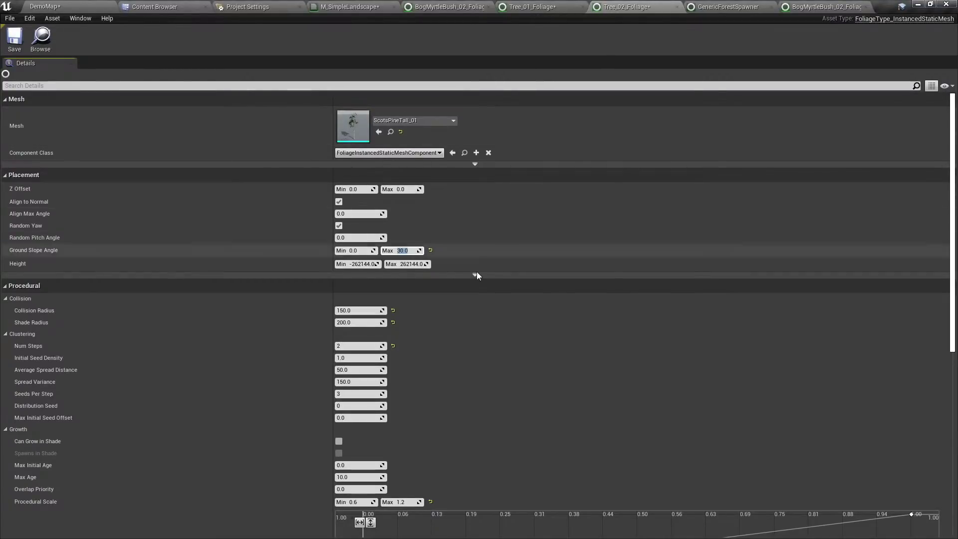
{"action": "type", "text": "2"}
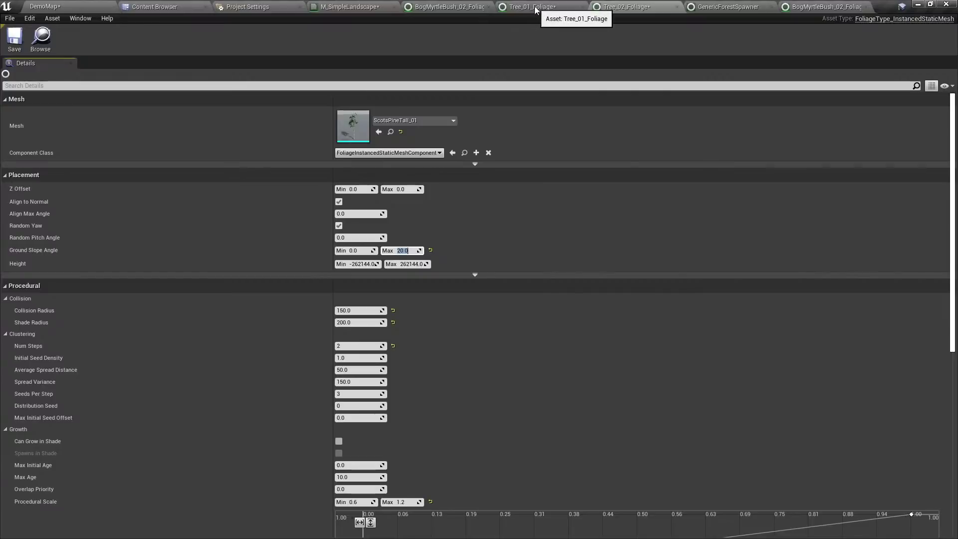
Limit the maximum Ground Slope Angle of Tree_01_Foliage to 30 and save the asset.
{"action": "left_click", "coordinate": [531, 7]}
{"action": "scroll", "coordinate": [433, 263], "scroll_direction": "up", "scroll_amount": 2}
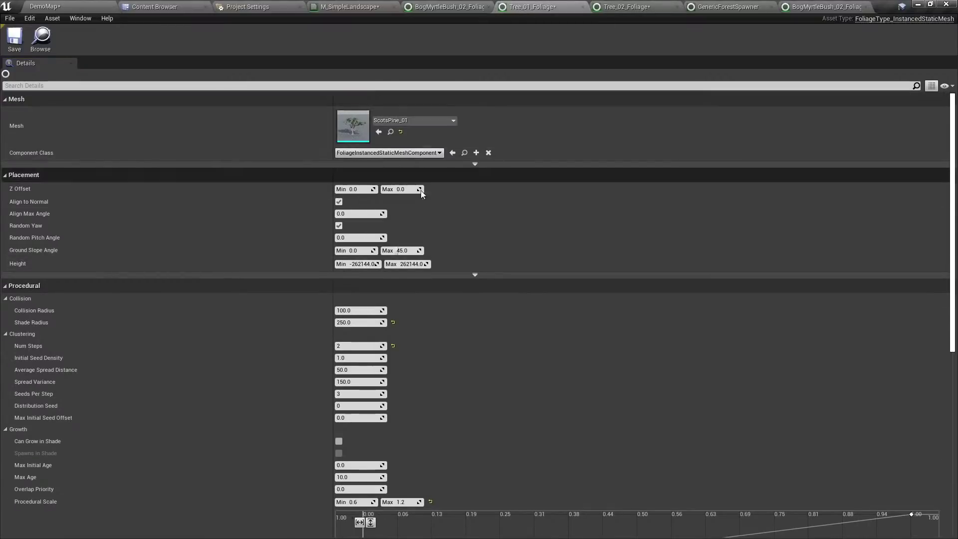
{"action": "left_click", "coordinate": [402, 250]}
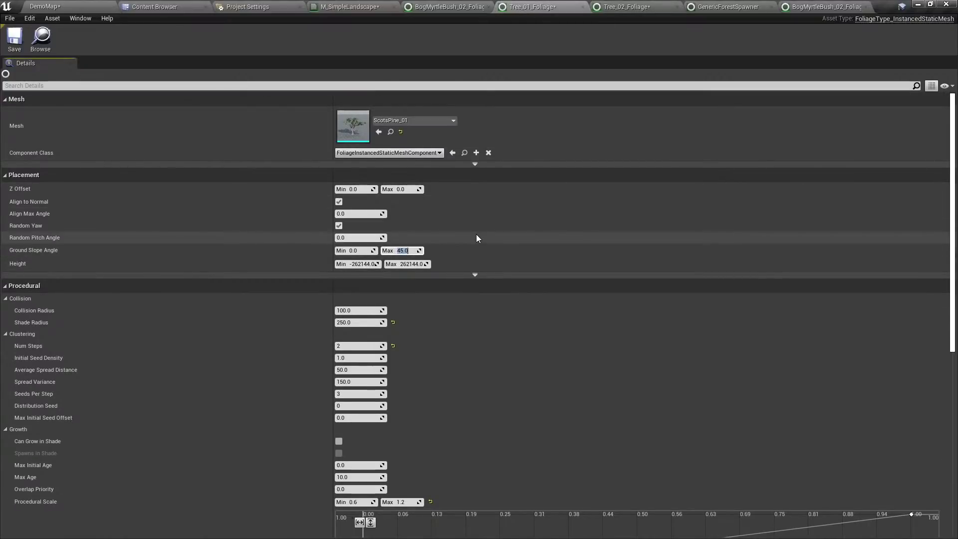
{"action": "type", "text": "25"}
{"action": "key", "text": "Return"}
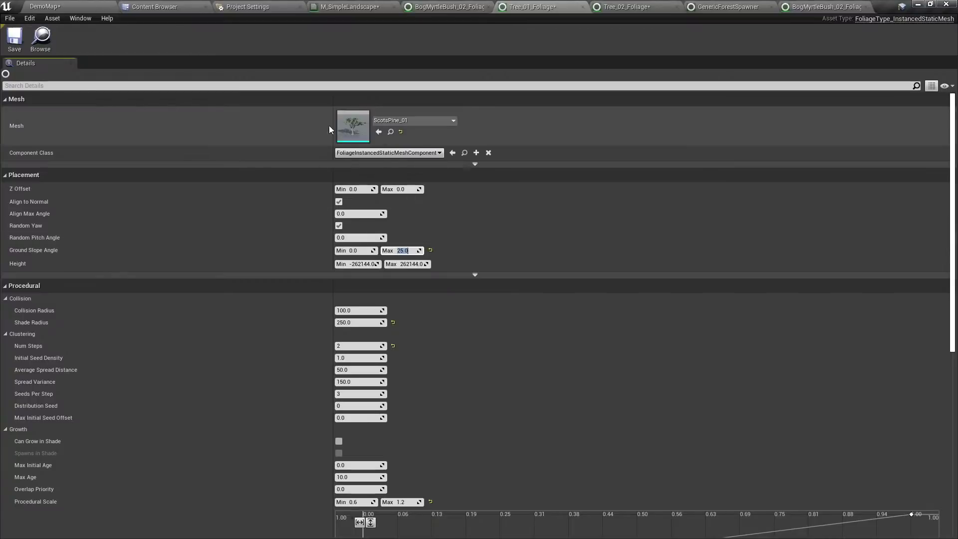
{"action": "type", "text": "30"}
{"action": "key", "text": "Return"}
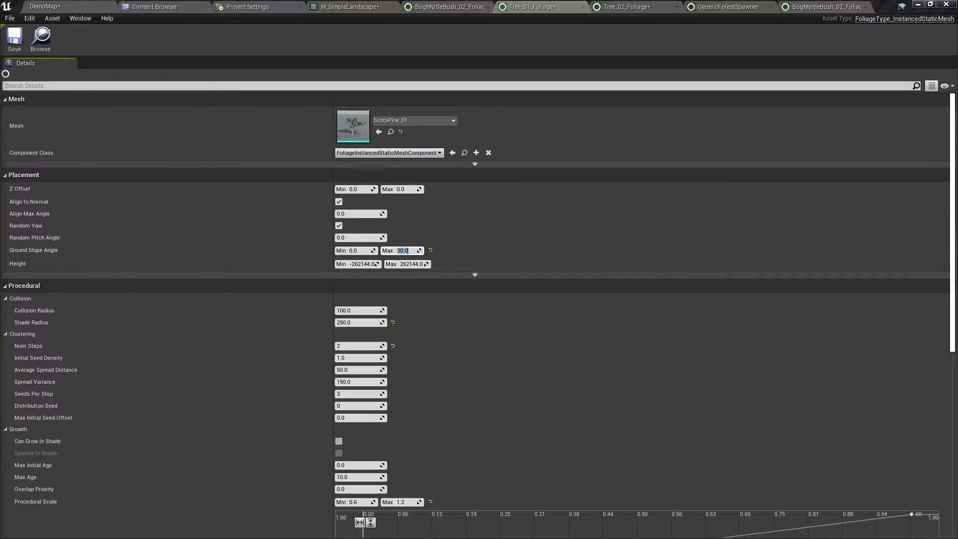
{"action": "left_click", "coordinate": [22, 39]}
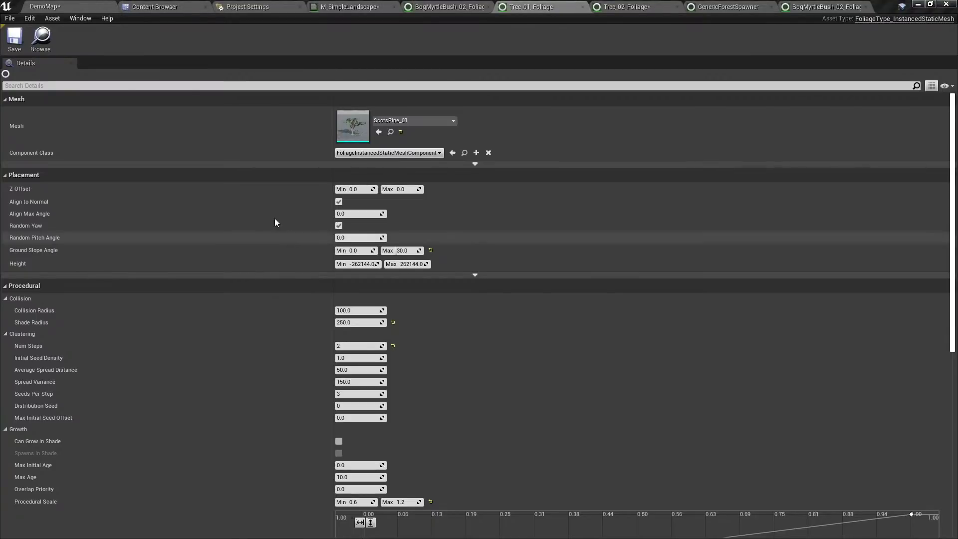
Resimulate the DemoMap foliage volume with the new slope limits and fly through the forest to check tree placement.
{"action": "left_click", "coordinate": [50, 7]}
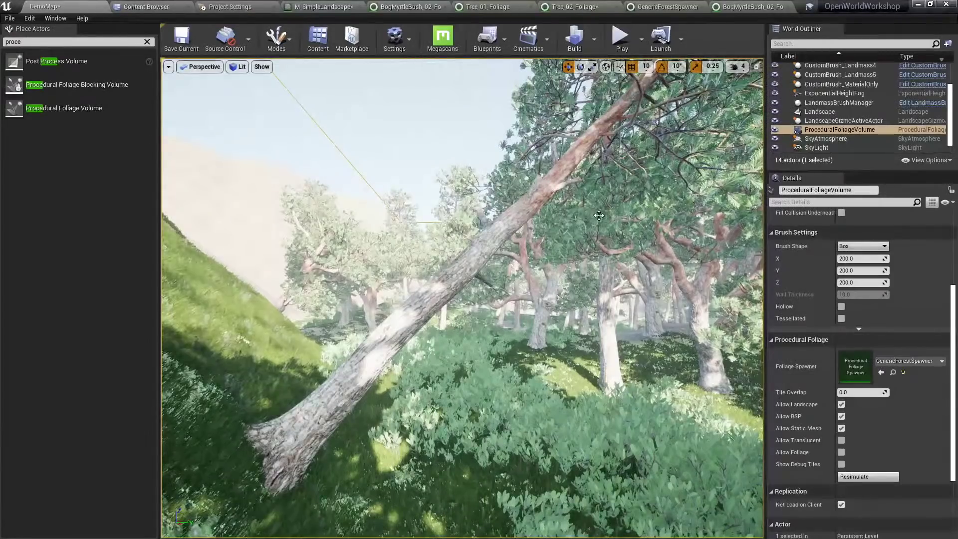
{"action": "left_click", "coordinate": [868, 476]}
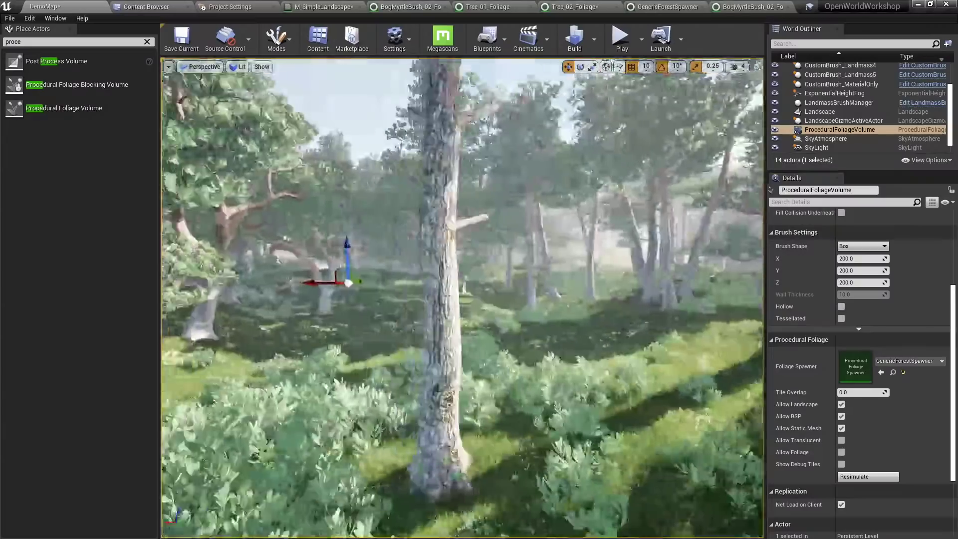
{"action": "key", "text": "w"}
{"action": "right_click_drag", "start_coordinate": [462, 298], "coordinate": [189, 87]}
{"action": "key", "text": "s"}
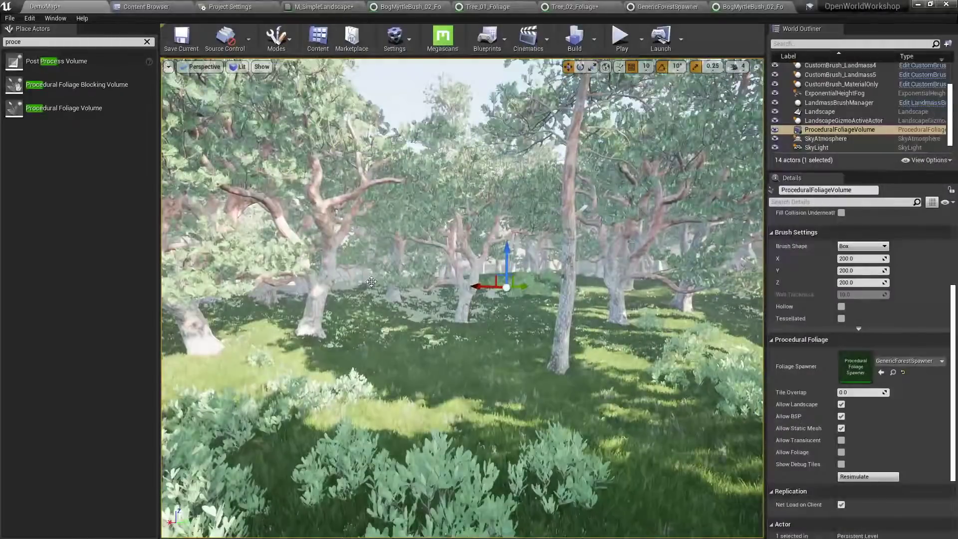
Clear the actor search filter in Place Actors and view the forest clearing.
{"action": "left_click", "coordinate": [147, 42]}
{"action": "right_click_drag", "start_coordinate": [372, 214], "coordinate": [357, 213]}
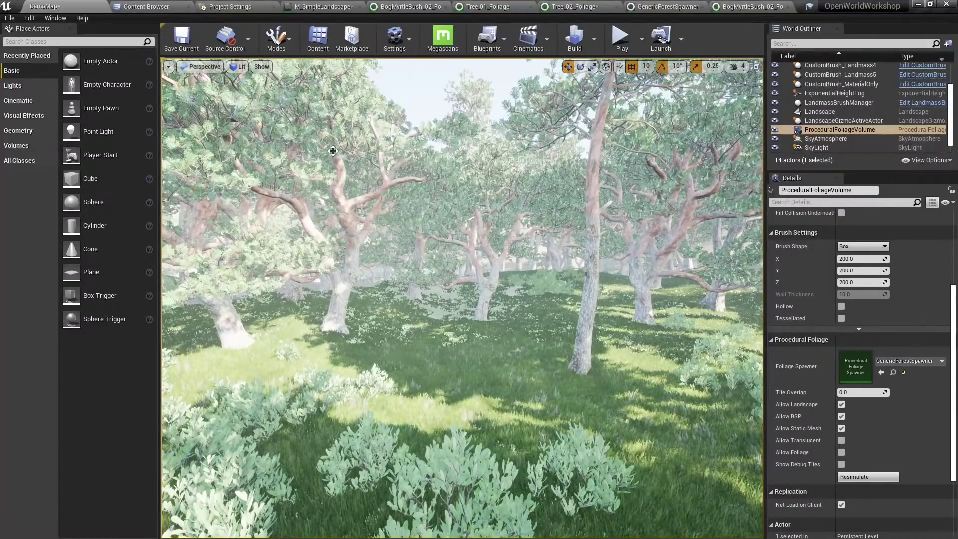
{"action": "scroll", "coordinate": [389, 186], "scroll_direction": "up", "scroll_amount": 3}
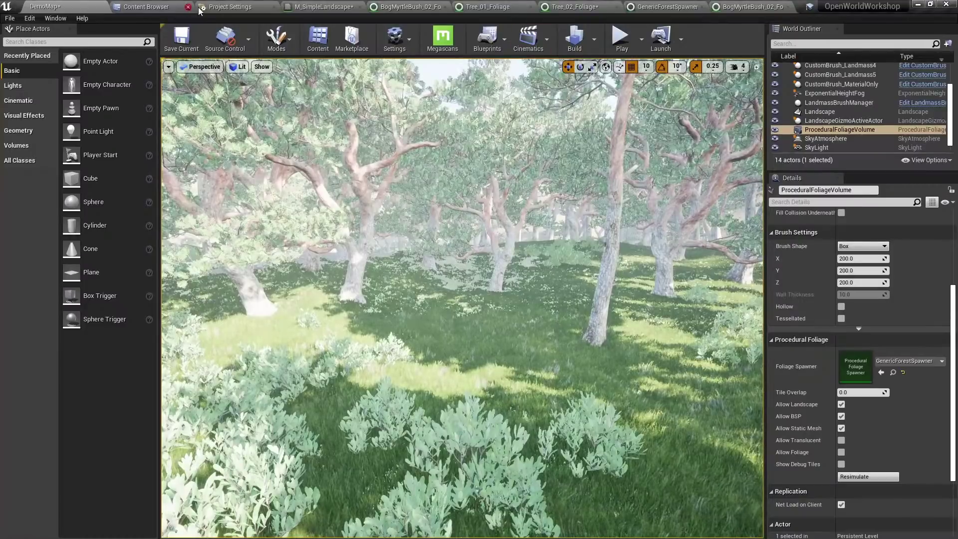
Search the Project Settings for "distance field" to check the Generate Mesh Distance Fields option.
{"action": "left_click", "coordinate": [219, 7]}
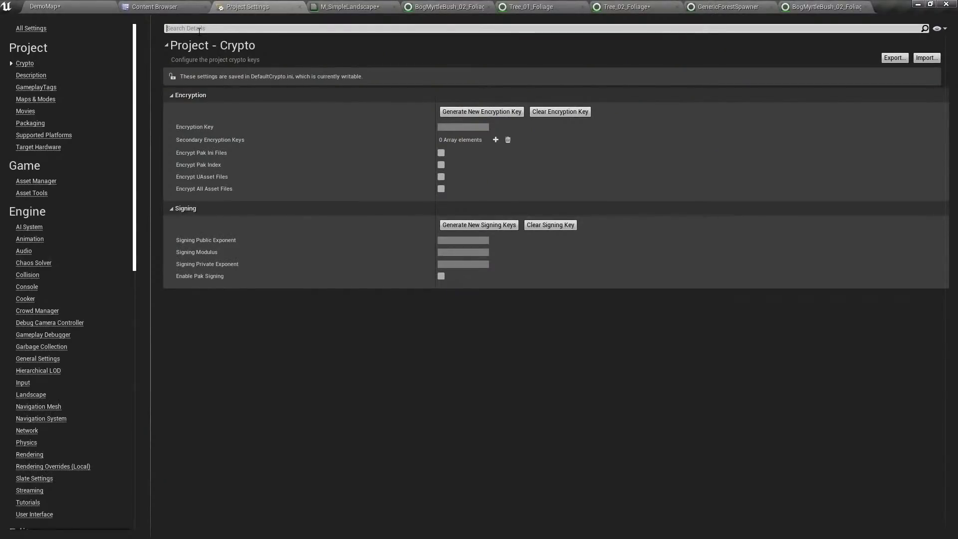
{"action": "type", "text": "distance field"}
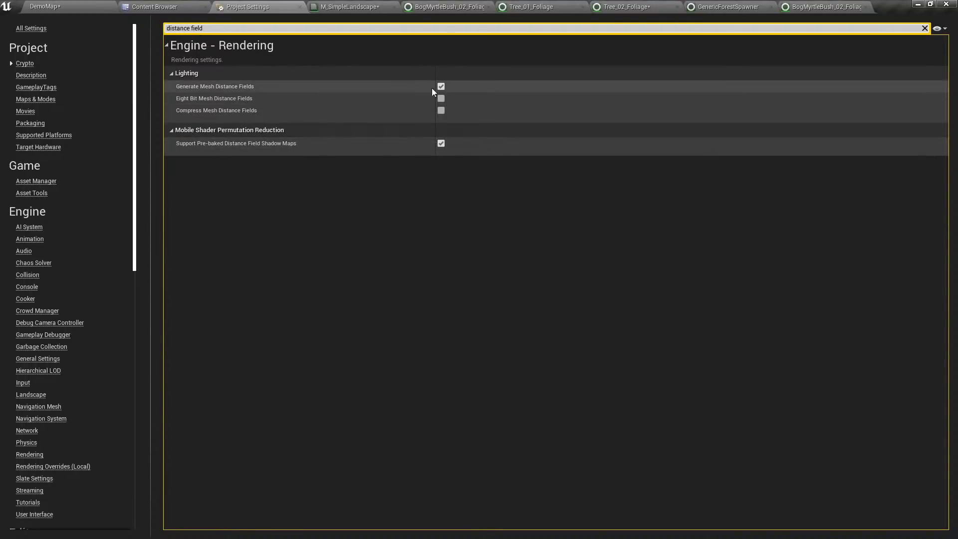
Switch to DemoMap in Foliage editing mode and delete the BogMyrtleBush_01 and BogMyrtle_01 entries from the foliage list.
{"action": "left_click", "coordinate": [98, 6]}
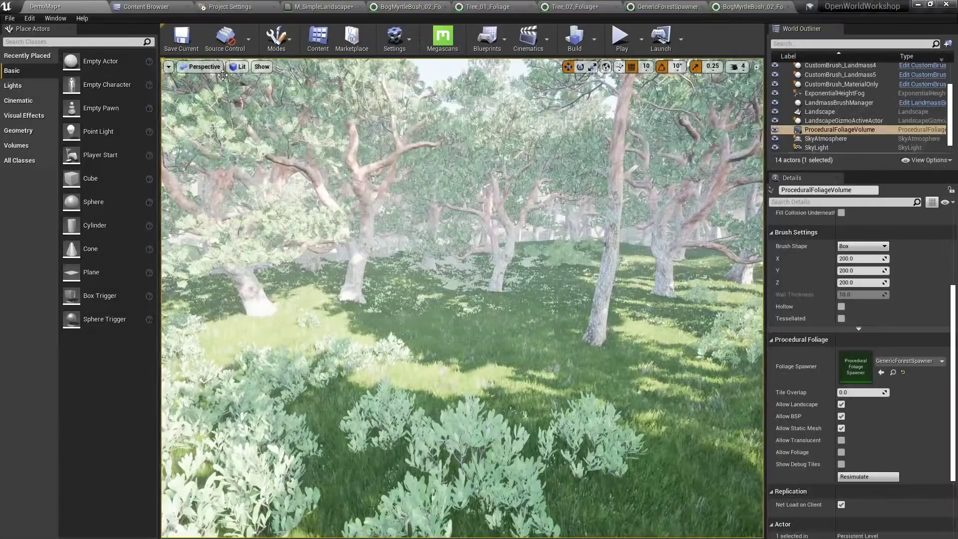
{"action": "left_click", "coordinate": [275, 36]}
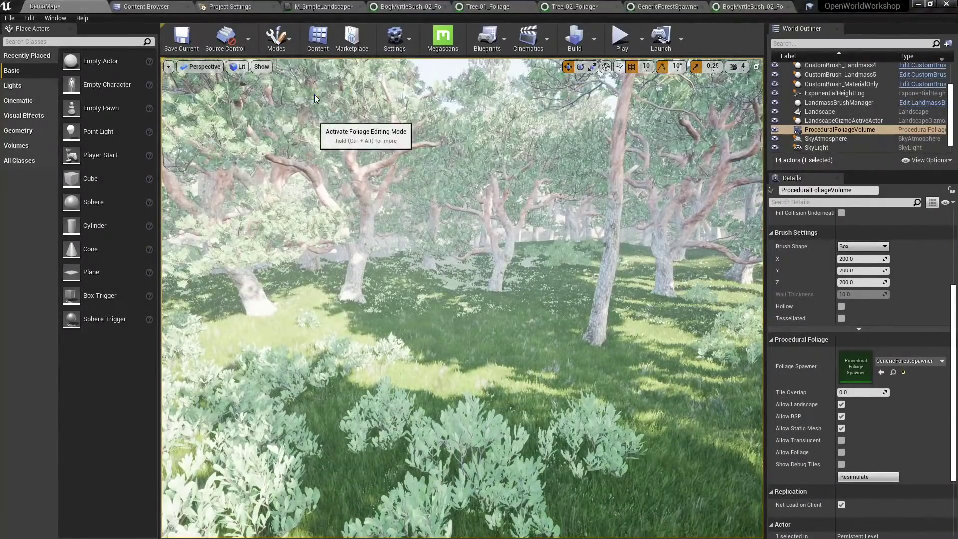
{"action": "left_click", "coordinate": [315, 94]}
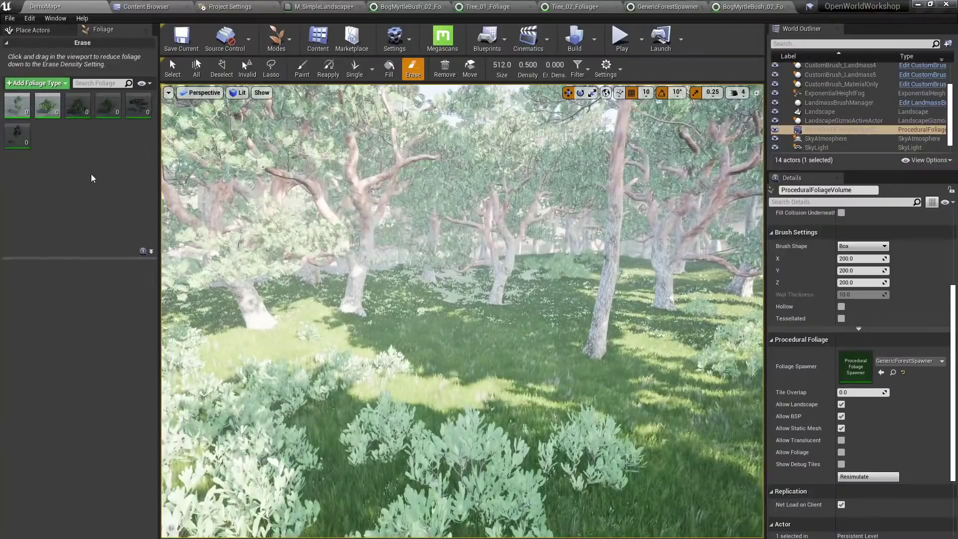
{"action": "left_click", "coordinate": [16, 135], "text": "shift"}
{"action": "left_click", "coordinate": [81, 112]}
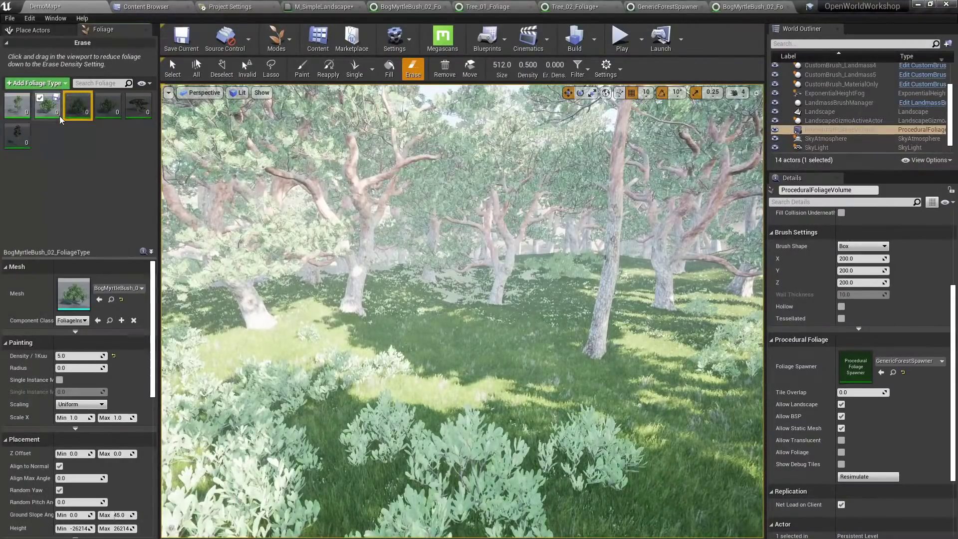
{"action": "left_click", "coordinate": [59, 115]}
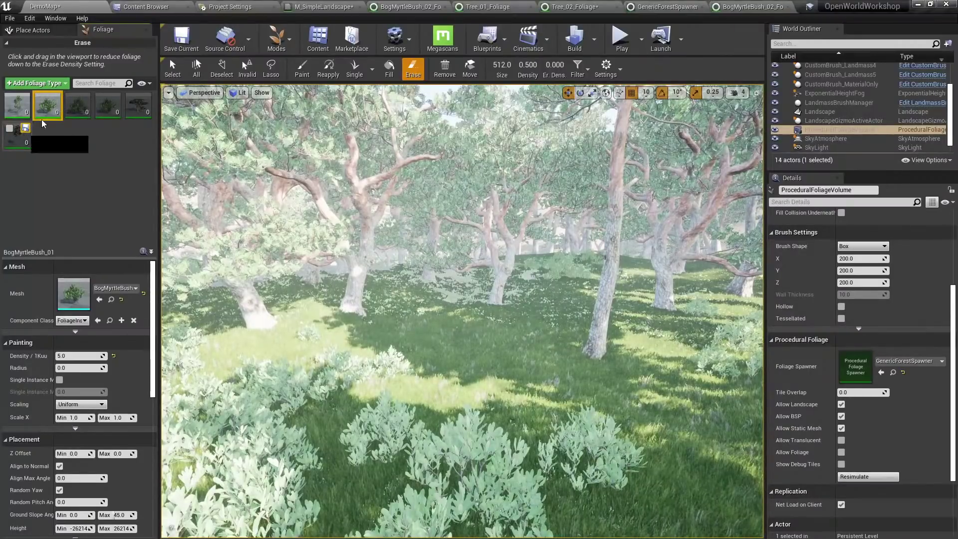
{"action": "key", "text": "Delete"}
{"action": "left_click", "coordinate": [19, 111]}
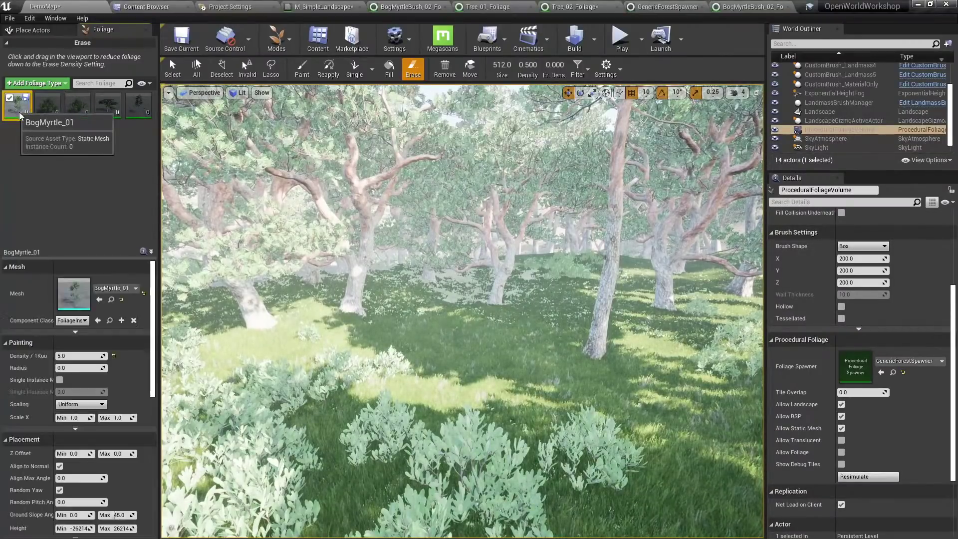
{"action": "key", "text": "Delete"}
Select all four remaining foliage types and enable Affect Distance Field Lighting in their Instance Settings.
{"action": "left_click", "coordinate": [29, 112]}
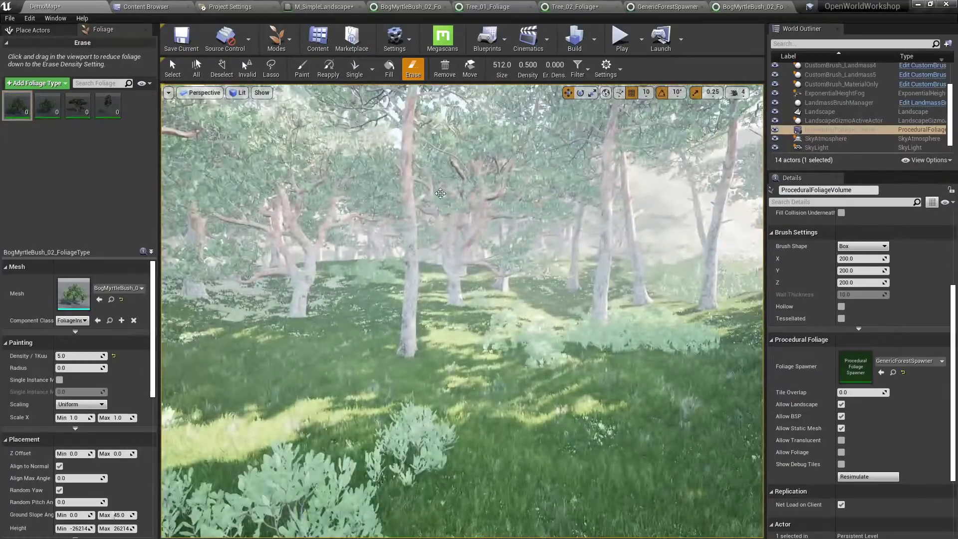
{"action": "left_click", "coordinate": [108, 106], "text": "shift"}
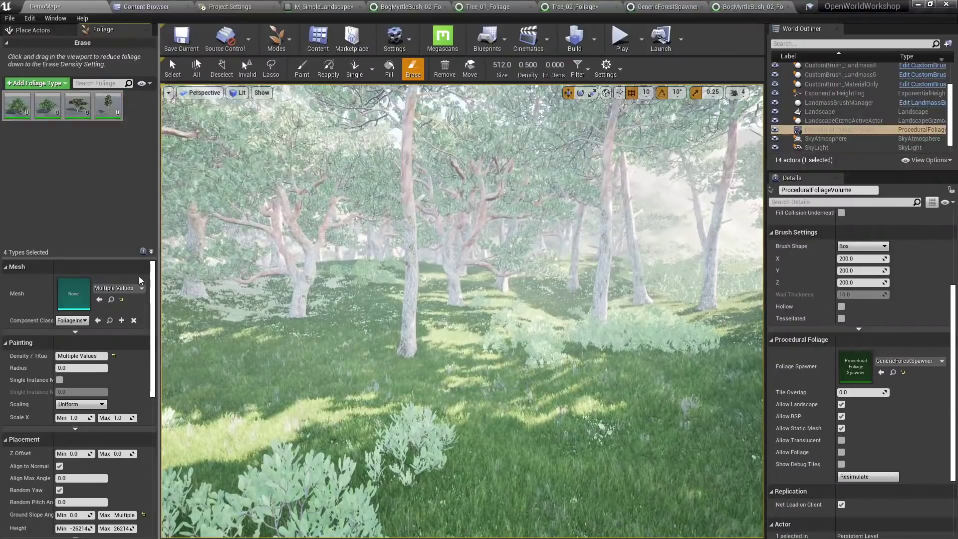
{"action": "scroll", "coordinate": [85, 386], "scroll_direction": "down", "scroll_amount": 10}
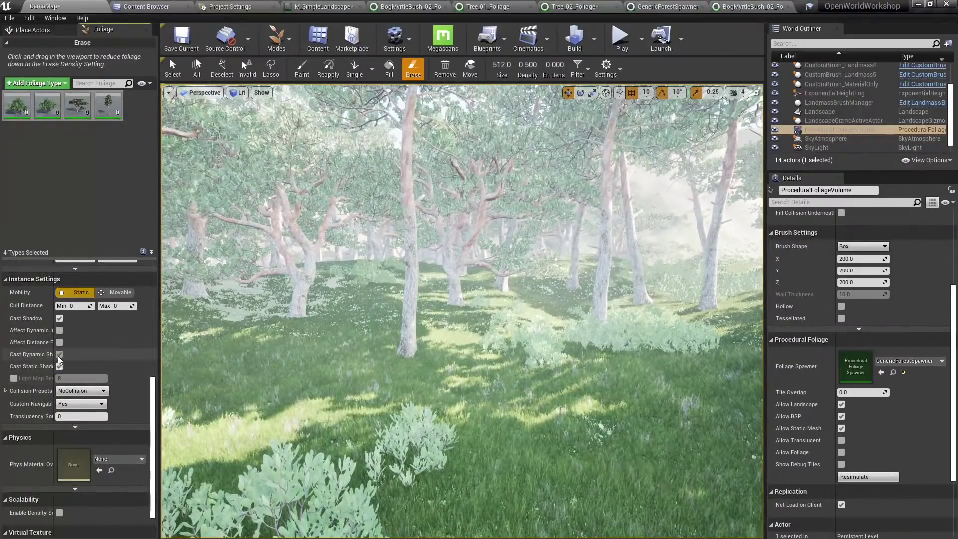
{"action": "left_click_drag", "start_coordinate": [54, 361], "coordinate": [97, 360]}
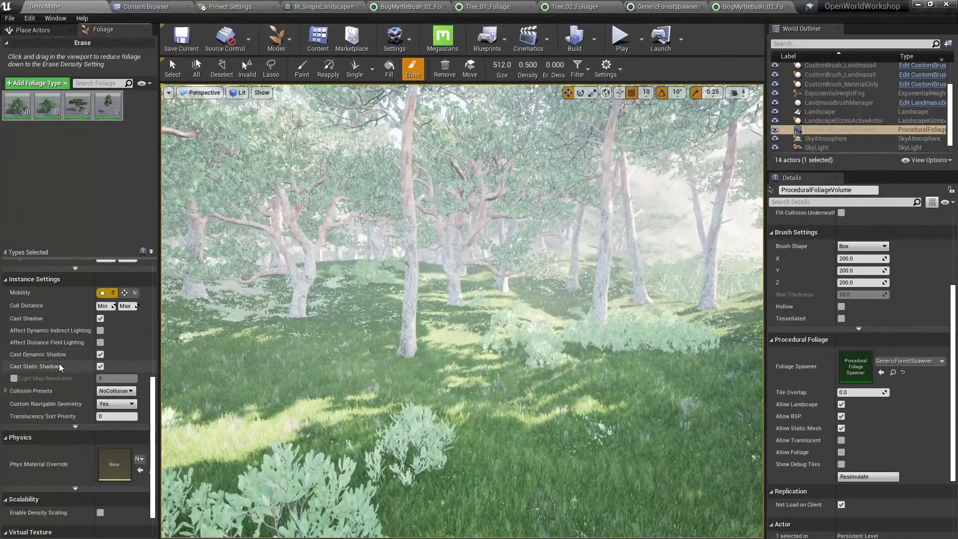
{"action": "left_click", "coordinate": [101, 344]}
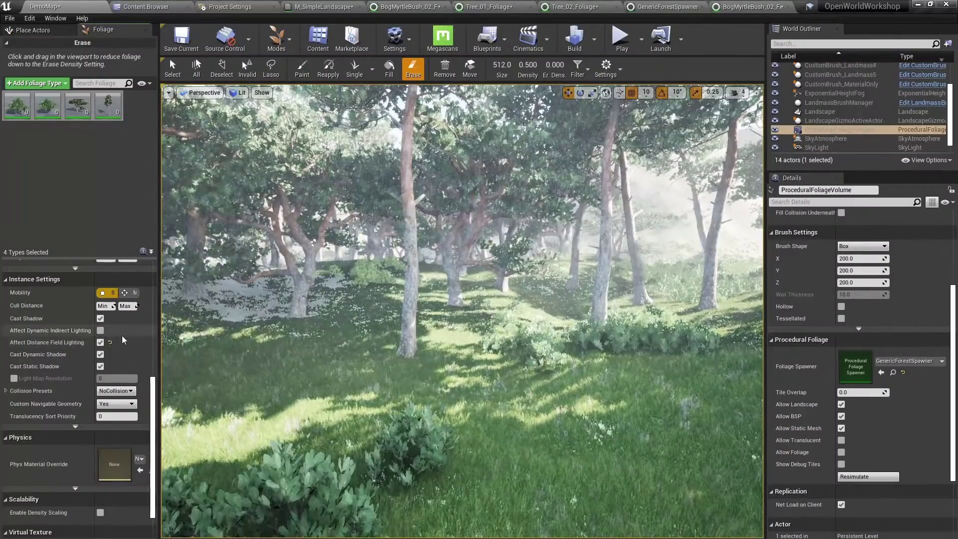
Toggle Affect Dynamic Indirect Lighting on and back off for the four foliage types, and save the level.
{"action": "mouse_move", "coordinate": [374, 289]}
{"action": "right_mouse_down"}
{"action": "mouse_move", "coordinate": [322, 300]}
{"action": "mouse_move", "coordinate": [390, 294]}
{"action": "mouse_move", "coordinate": [448, 310]}
{"action": "right_mouse_up"}
{"action": "left_click", "coordinate": [100, 330]}
{"action": "left_click", "coordinate": [102, 333]}
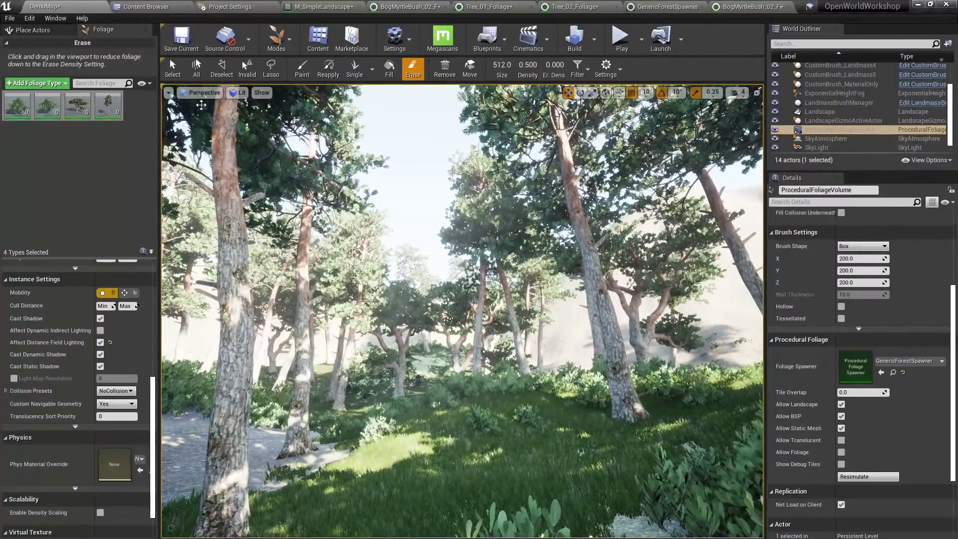
{"action": "left_click", "coordinate": [180, 42]}
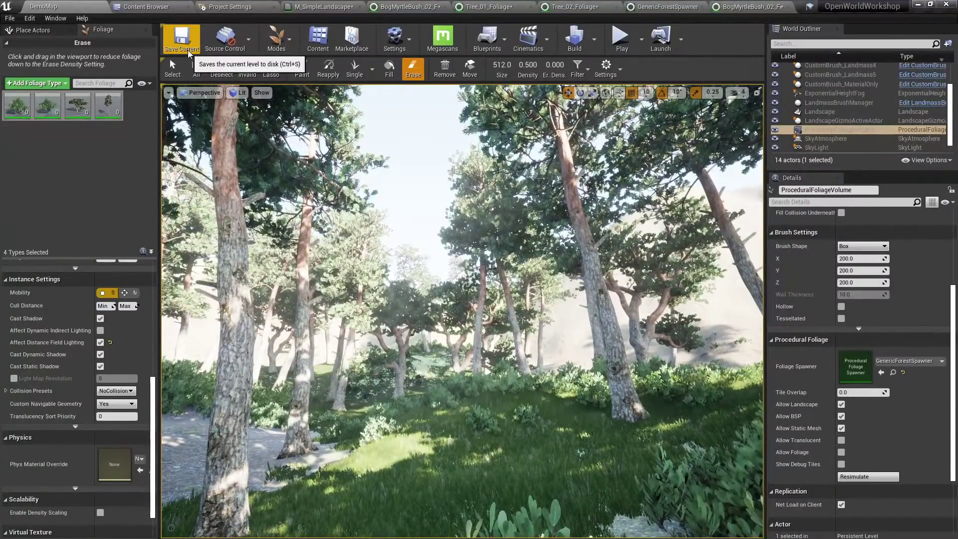
Select only the two bush foliage types and reduce the foliage brush size to 322.7.
{"action": "mouse_move", "coordinate": [512, 272]}
{"action": "right_mouse_down"}
{"action": "mouse_move", "coordinate": [494, 276]}
{"action": "mouse_move", "coordinate": [521, 283]}
{"action": "mouse_move", "coordinate": [512, 272]}
{"action": "right_mouse_up"}
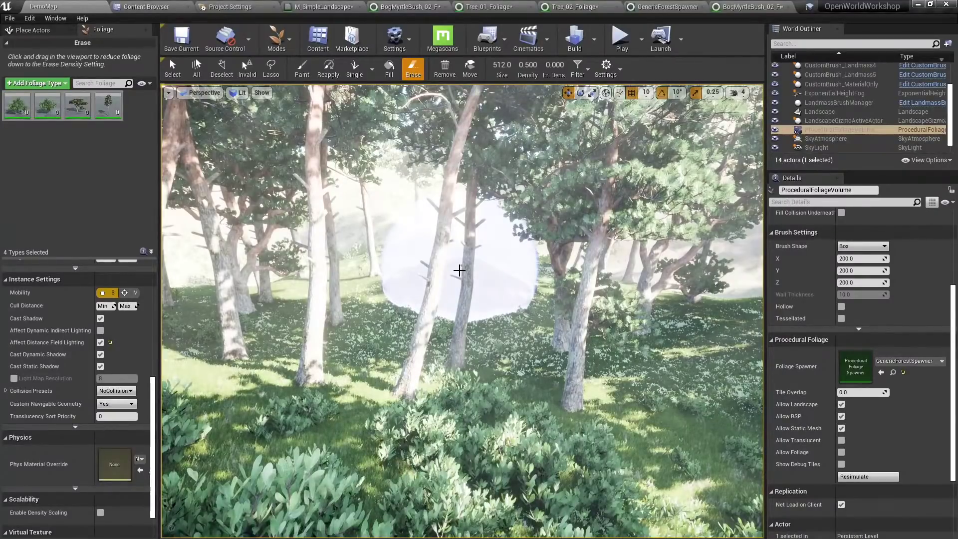
{"action": "right_click_drag", "start_coordinate": [459, 270], "coordinate": [469, 270]}
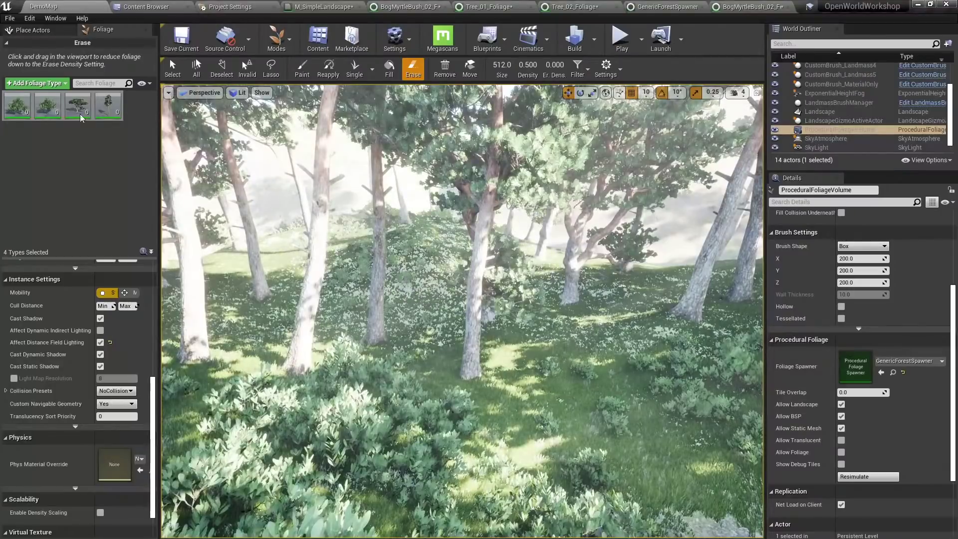
{"action": "left_click", "coordinate": [108, 105]}
{"action": "left_click", "coordinate": [48, 106]}
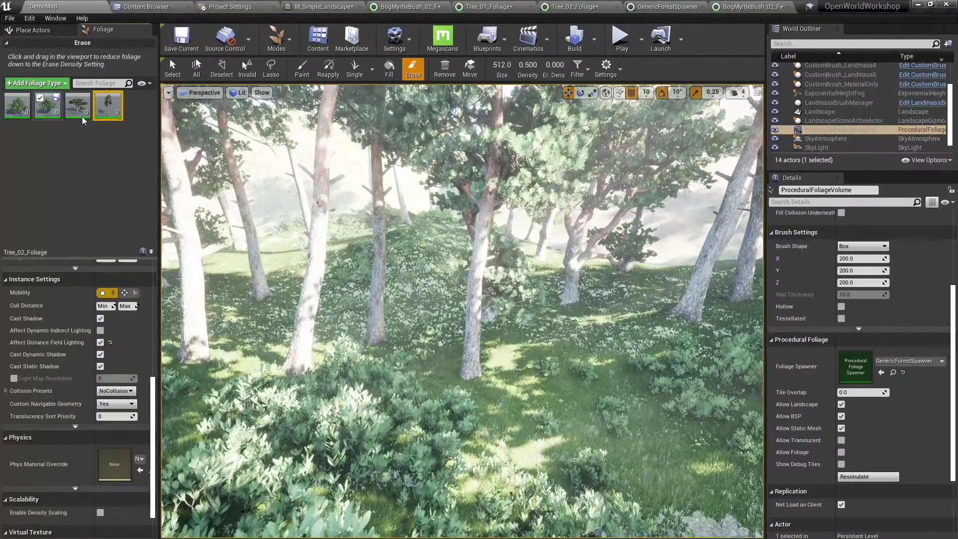
{"action": "left_click", "coordinate": [26, 112], "text": "ctrl"}
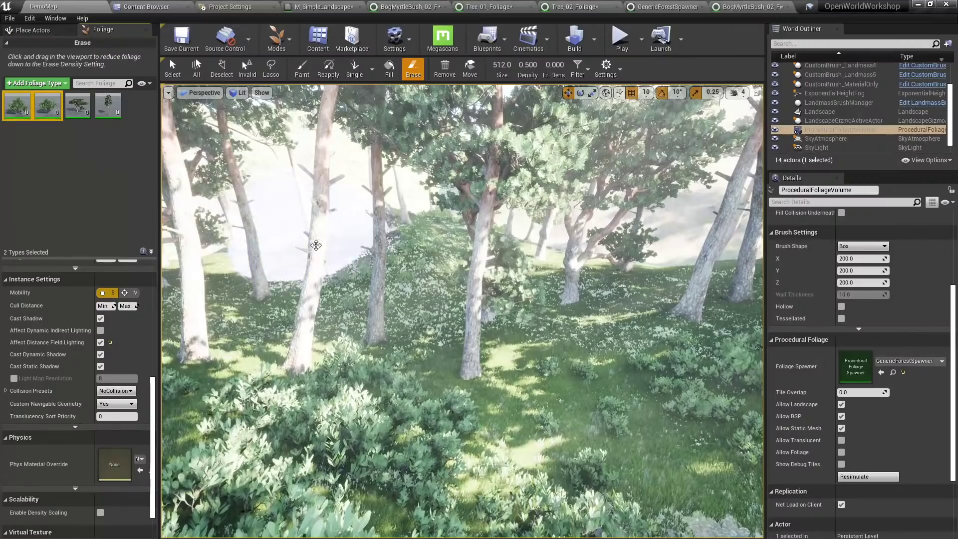
{"action": "right_click_drag", "start_coordinate": [368, 255], "coordinate": [377, 309]}
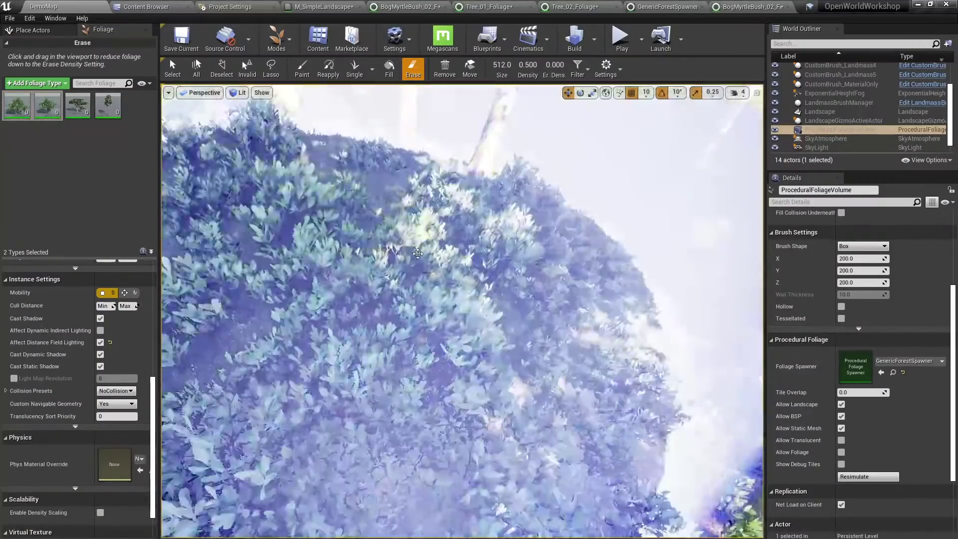
{"action": "mouse_move", "coordinate": [421, 212]}
{"action": "right_mouse_down"}
{"action": "mouse_move", "coordinate": [416, 222]}
{"action": "mouse_move", "coordinate": [420, 212]}
{"action": "right_mouse_up"}
{"action": "key", "text": "bracketleft"}
{"action": "key", "text": "bracketleft"}
{"action": "key", "text": "bracketleft"}
{"action": "key", "text": "bracketleft"}
{"action": "key", "text": "bracketleft"}
{"action": "key", "text": "bracketleft"}
{"action": "key", "text": "bracketleft"}
{"action": "key", "text": "bracketleft"}
{"action": "key", "text": "bracketleft"}
Paint the selected bushes with short brush strokes and erase stray ones along the gravel path.
{"action": "mouse_move", "coordinate": [477, 251]}
{"action": "left_mouse_down"}
{"action": "mouse_move", "coordinate": [524, 298]}
{"action": "mouse_move", "coordinate": [462, 250]}
{"action": "mouse_move", "coordinate": [474, 239]}
{"action": "left_mouse_up"}
{"action": "mouse_move", "coordinate": [474, 239]}
{"action": "right_mouse_down"}
{"action": "mouse_move", "coordinate": [529, 231]}
{"action": "mouse_move", "coordinate": [463, 237]}
{"action": "mouse_move", "coordinate": [485, 234]}
{"action": "mouse_move", "coordinate": [491, 300]}
{"action": "mouse_move", "coordinate": [533, 300]}
{"action": "right_mouse_up"}
{"action": "mouse_move", "coordinate": [534, 299]}
{"action": "left_mouse_down", "text": "shift"}
{"action": "mouse_move", "coordinate": [552, 294]}
{"action": "mouse_move", "coordinate": [537, 261]}
{"action": "mouse_move", "coordinate": [571, 206]}
{"action": "left_mouse_up", "text": "shift"}
{"action": "right_click_drag", "start_coordinate": [571, 206], "coordinate": [571, 189]}
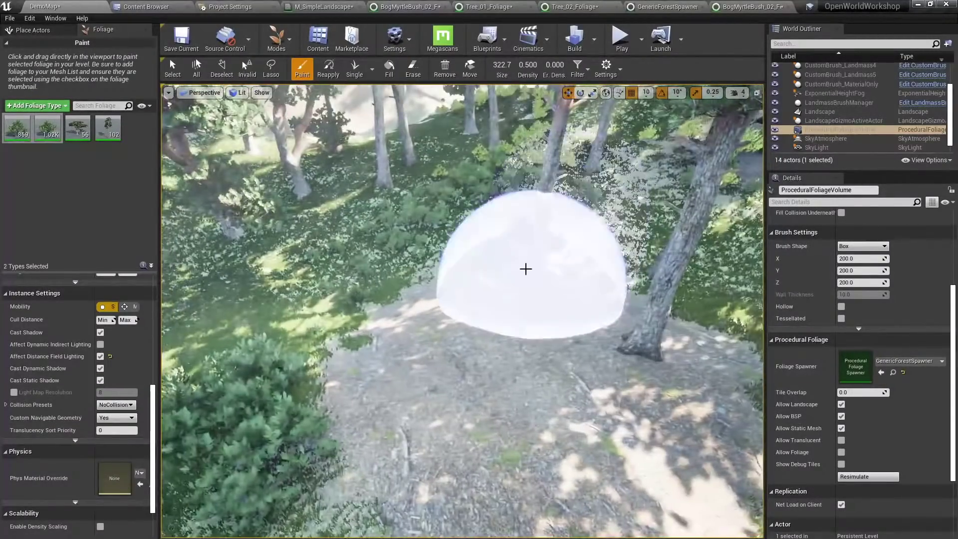
{"action": "left_click_drag", "start_coordinate": [526, 269], "coordinate": [642, 325], "text": "shift"}
{"action": "right_click_drag", "start_coordinate": [641, 325], "coordinate": [642, 309]}
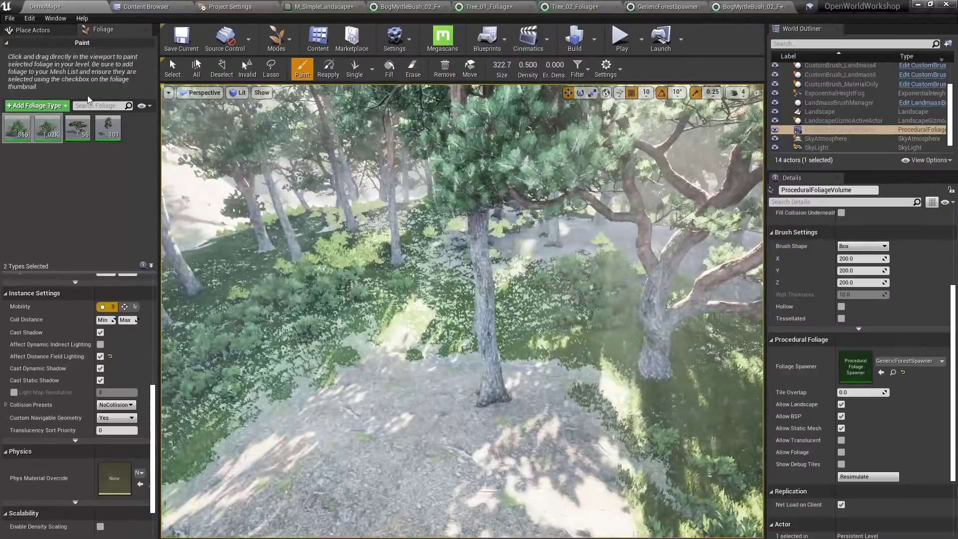
Select a single Tree_02_Foliage instance near the gravel path with the foliage Select tool and inspect the surrounding trees.
{"action": "left_click", "coordinate": [107, 127]}
{"action": "left_click", "coordinate": [172, 69]}
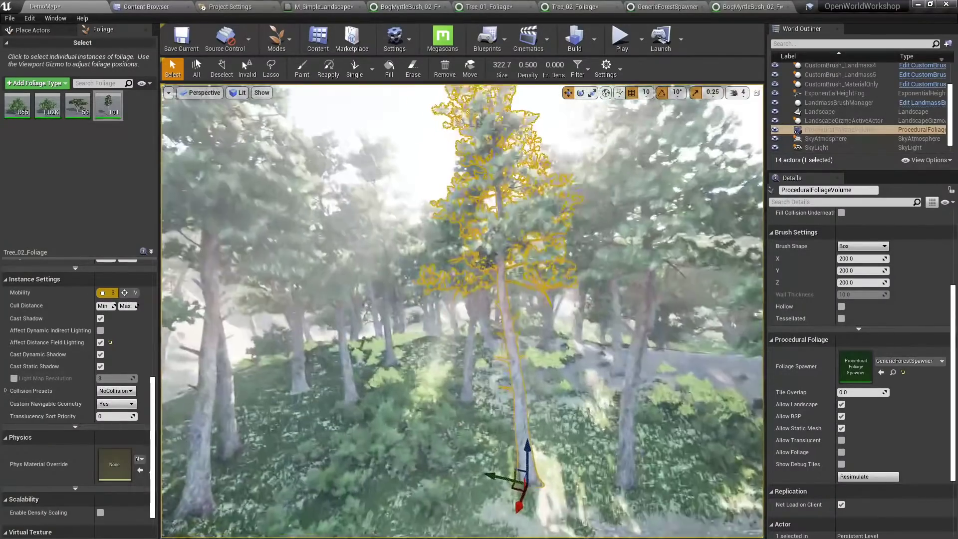
{"action": "right_click_drag", "start_coordinate": [504, 309], "coordinate": [467, 319]}
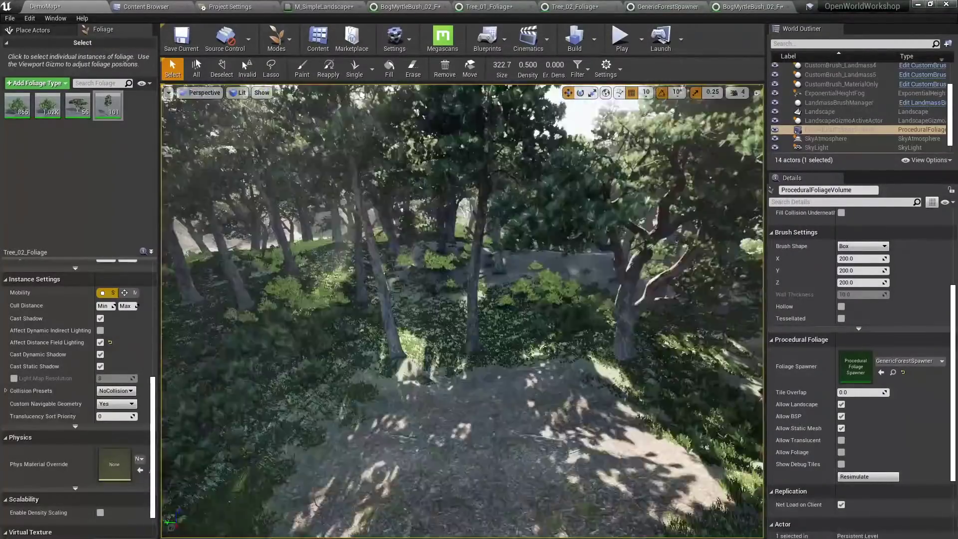
{"action": "mouse_move", "coordinate": [534, 267]}
{"action": "right_mouse_down"}
{"action": "mouse_move", "coordinate": [534, 249]}
{"action": "mouse_move", "coordinate": [534, 266]}
{"action": "right_mouse_up"}
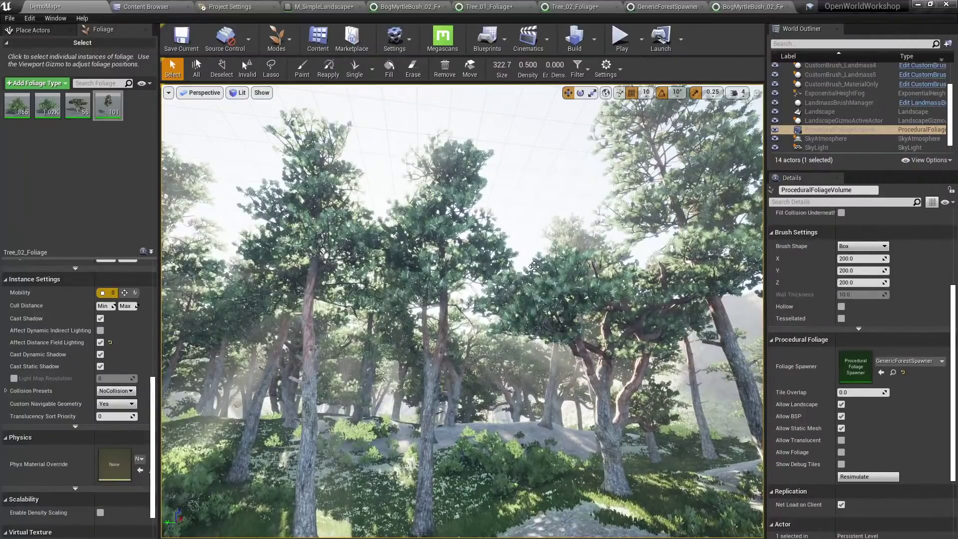
{"action": "right_click_drag", "start_coordinate": [609, 320], "coordinate": [631, 296]}
Run the "stat fps" console command, view the gravel path through the forest and save DemoMap.
{"action": "key", "text": "grave"}
{"action": "type", "text": "stat fps"}
{"action": "key", "text": "Return"}
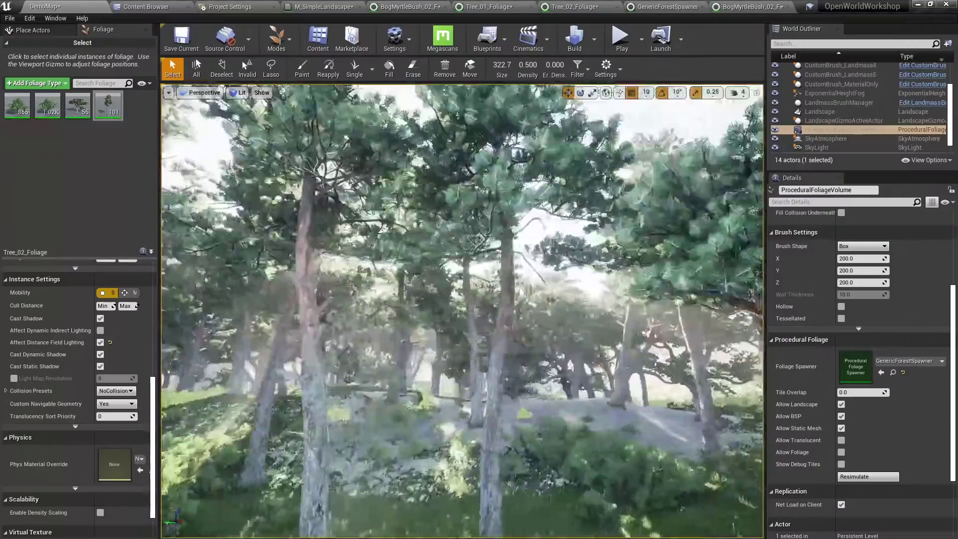
{"action": "right_click_drag", "start_coordinate": [631, 296], "coordinate": [631, 296]}
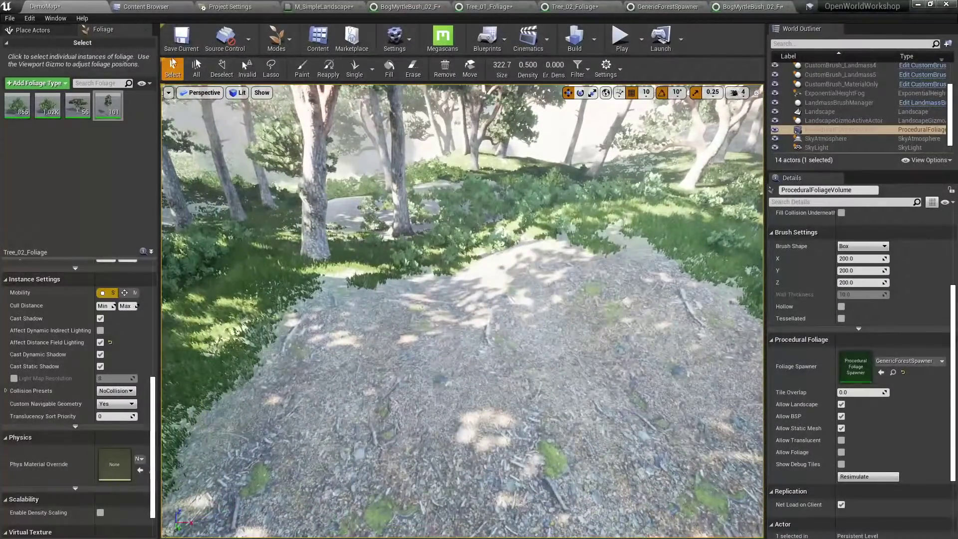
{"action": "left_click", "coordinate": [182, 40]}
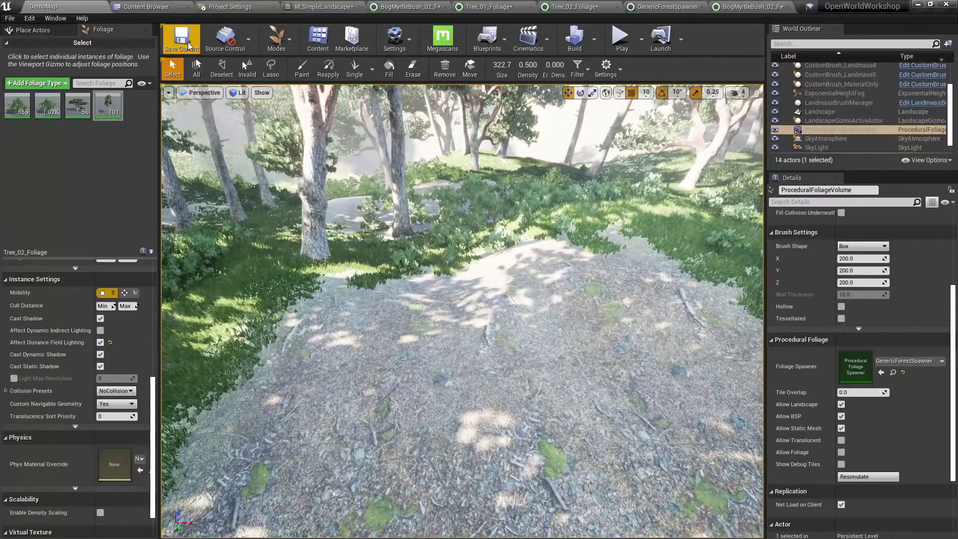
Examine the Distance_Blend and BlendMaterialAttributes nodes feeding the grass layer in the M_SimpleLandscape material graph.
{"action": "left_click", "coordinate": [347, 6]}
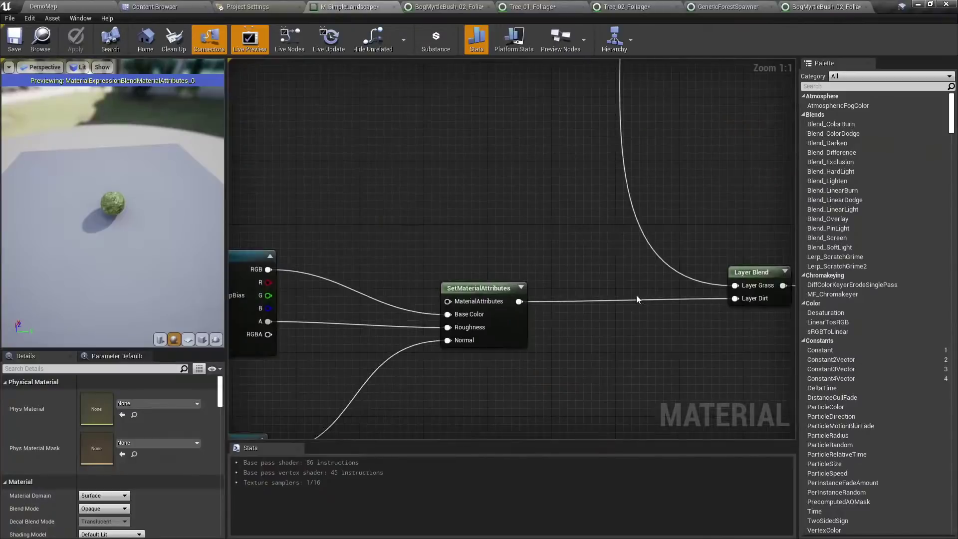
{"action": "scroll", "coordinate": [635, 294], "scroll_direction": "down", "scroll_amount": 7}
{"action": "left_click_drag", "start_coordinate": [576, 233], "coordinate": [387, 324]}
{"action": "scroll", "coordinate": [611, 271], "scroll_direction": "up", "scroll_amount": 4}
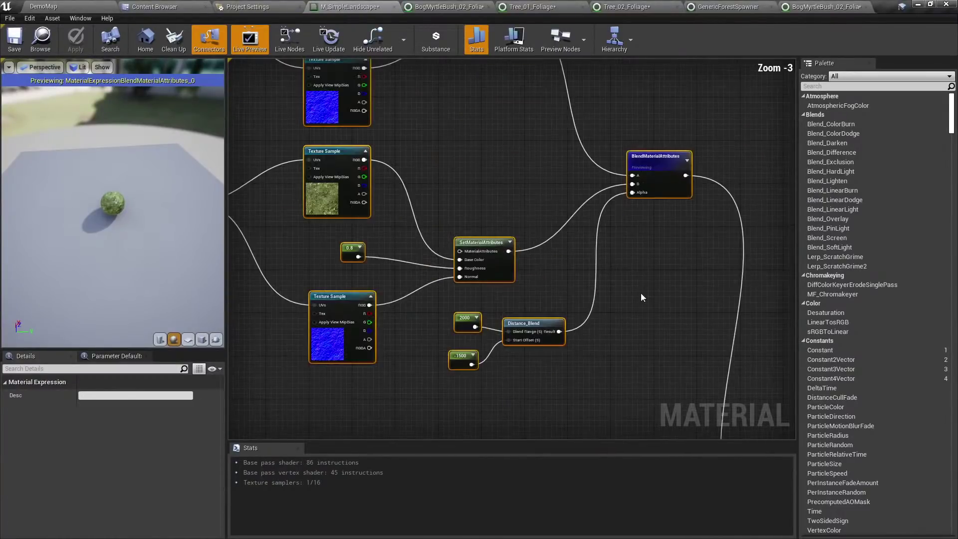
{"action": "left_click", "coordinate": [640, 292]}
{"action": "right_click_drag", "start_coordinate": [640, 293], "coordinate": [573, 233]}
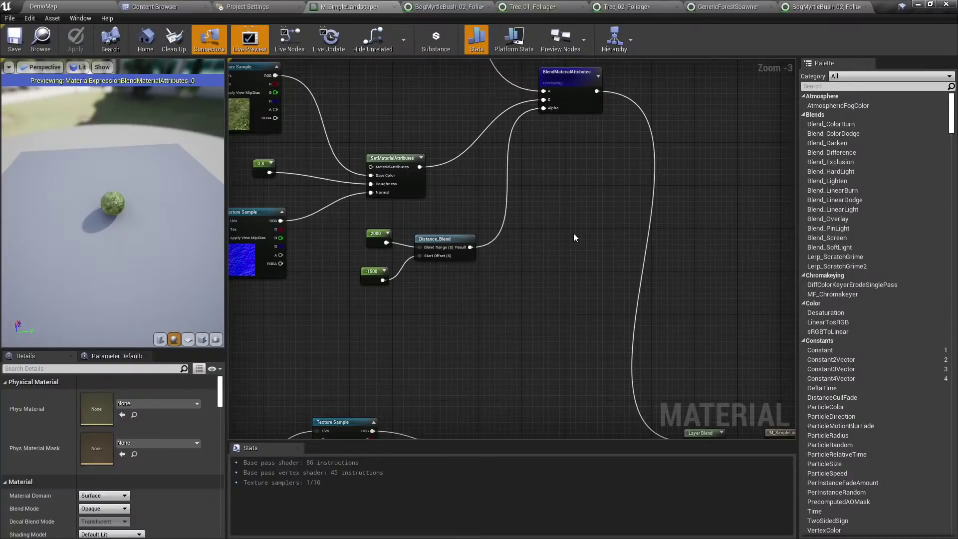
In the DemoMap viewport, turn off the Game Settings exposure and set EV100 to about -2.6.
{"action": "left_click", "coordinate": [96, 5]}
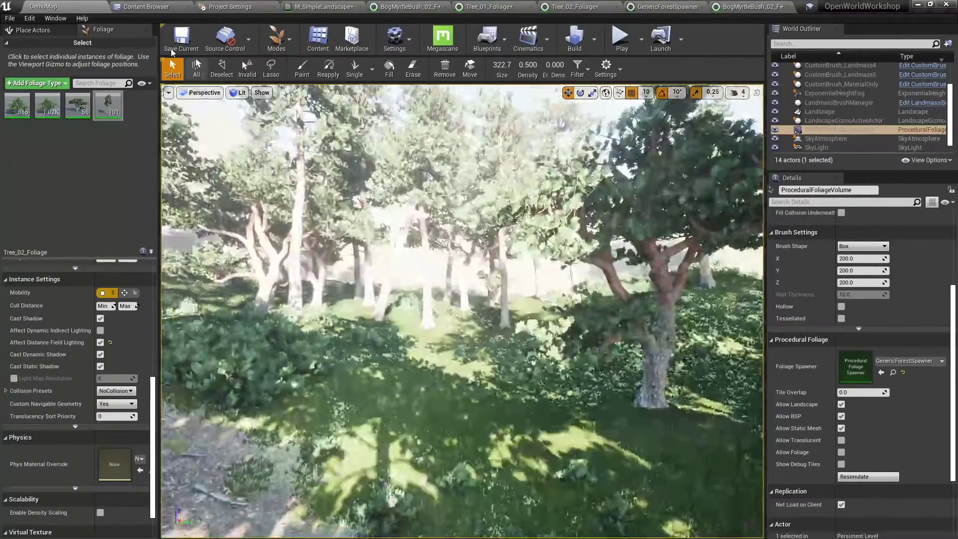
{"action": "left_click", "coordinate": [239, 93]}
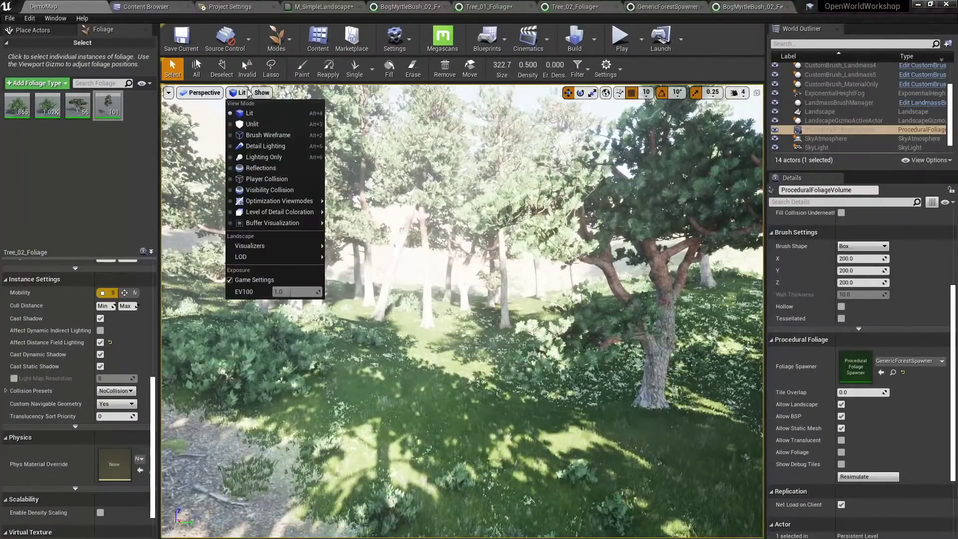
{"action": "left_click", "coordinate": [272, 279]}
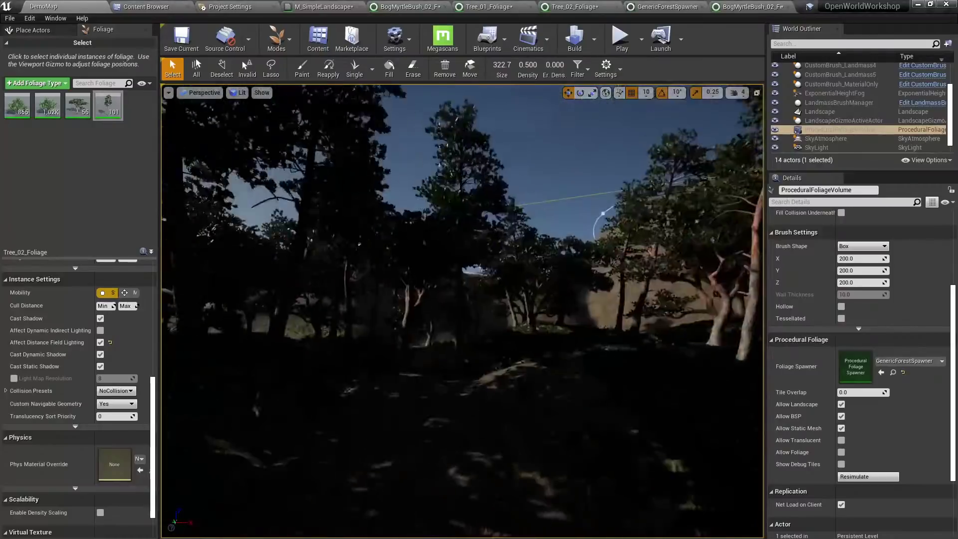
{"action": "left_click", "coordinate": [239, 93]}
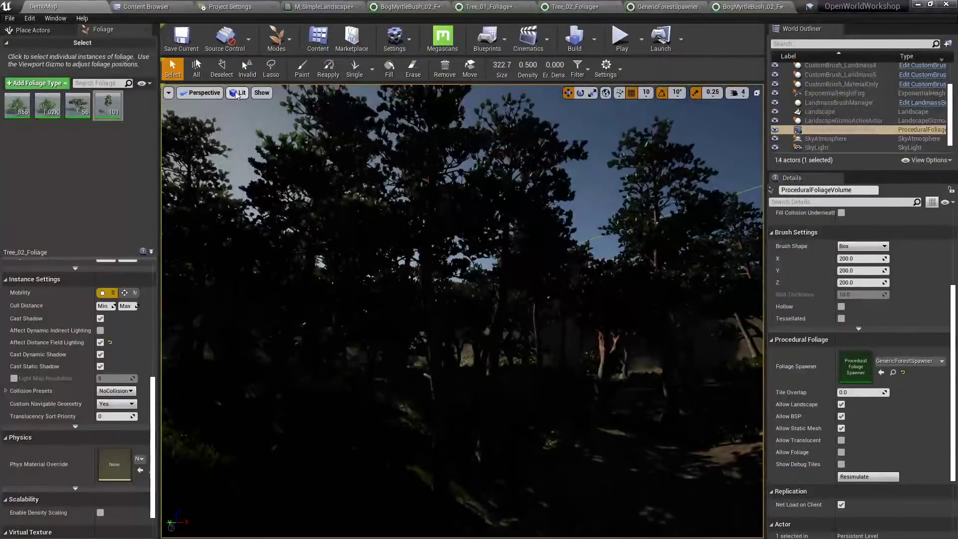
{"action": "mouse_move", "coordinate": [284, 292]}
{"action": "left_mouse_down"}
{"action": "mouse_move", "coordinate": [292, 291]}
{"action": "mouse_move", "coordinate": [271, 292]}
{"action": "mouse_move", "coordinate": [283, 292]}
{"action": "left_mouse_up"}
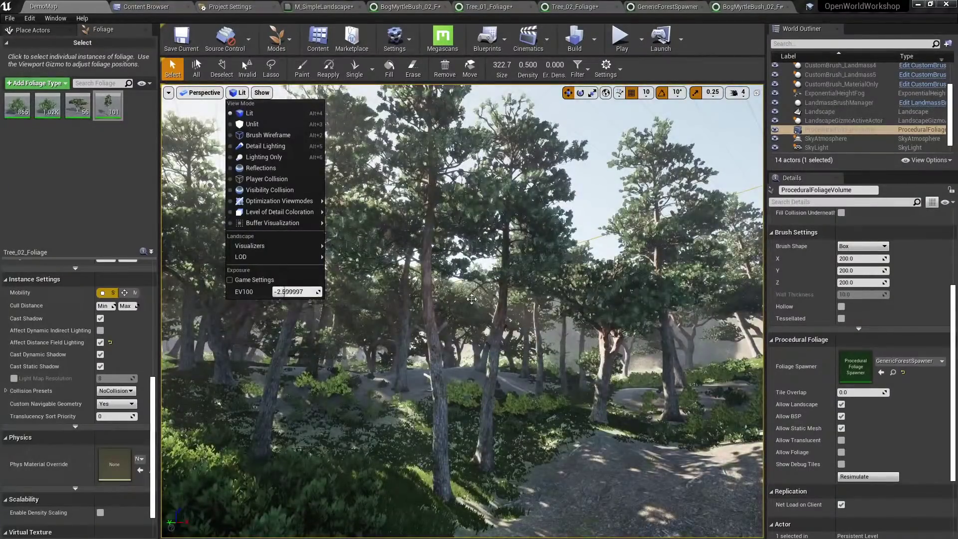
Switch the viewport's Game Settings exposure on and back off to compare it with the manual exposure among the trees.
{"action": "mouse_move", "coordinate": [349, 291]}
{"action": "right_mouse_down"}
{"action": "mouse_move", "coordinate": [359, 284]}
{"action": "mouse_move", "coordinate": [346, 283]}
{"action": "right_mouse_up"}
{"action": "left_click", "coordinate": [239, 93]}
{"action": "mouse_move", "coordinate": [299, 245]}
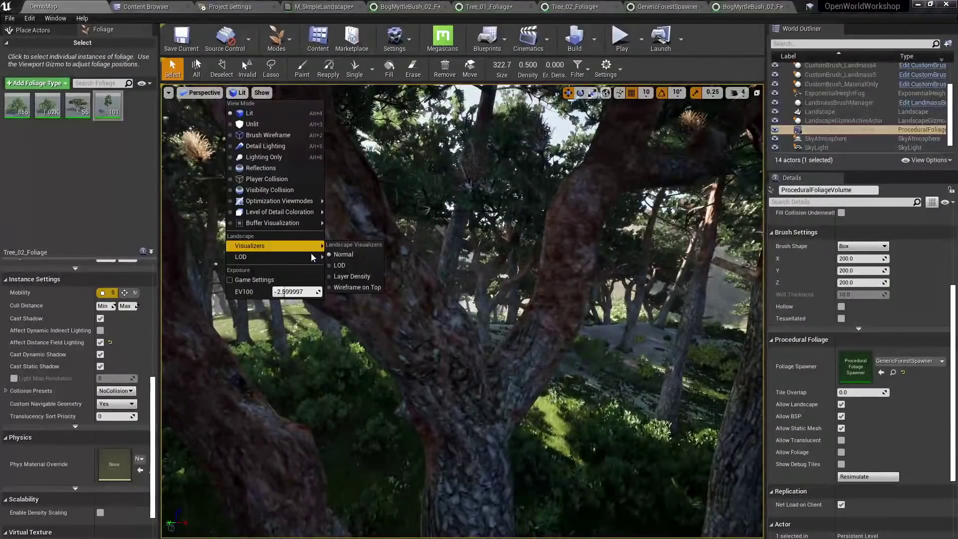
{"action": "left_click", "coordinate": [478, 276]}
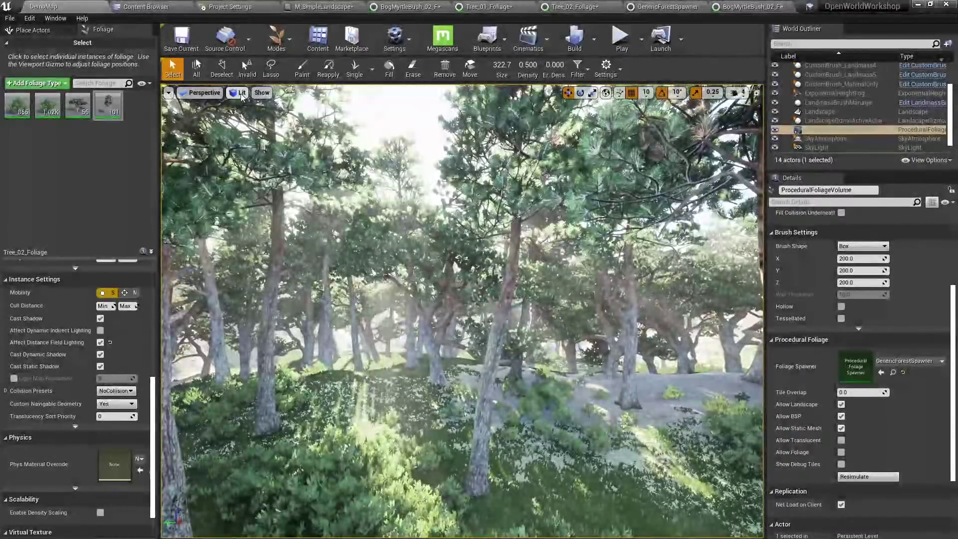
{"action": "left_click", "coordinate": [238, 94]}
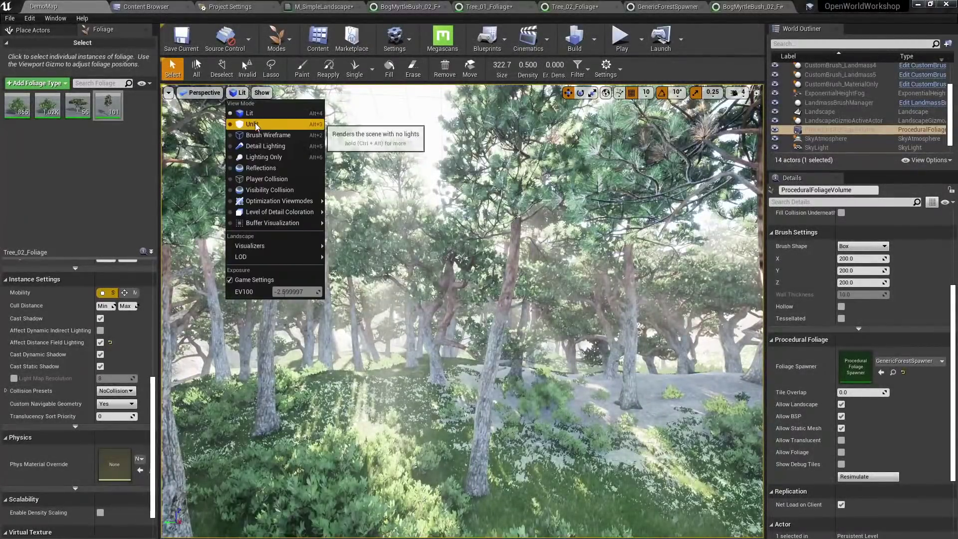
{"action": "left_click", "coordinate": [253, 279]}
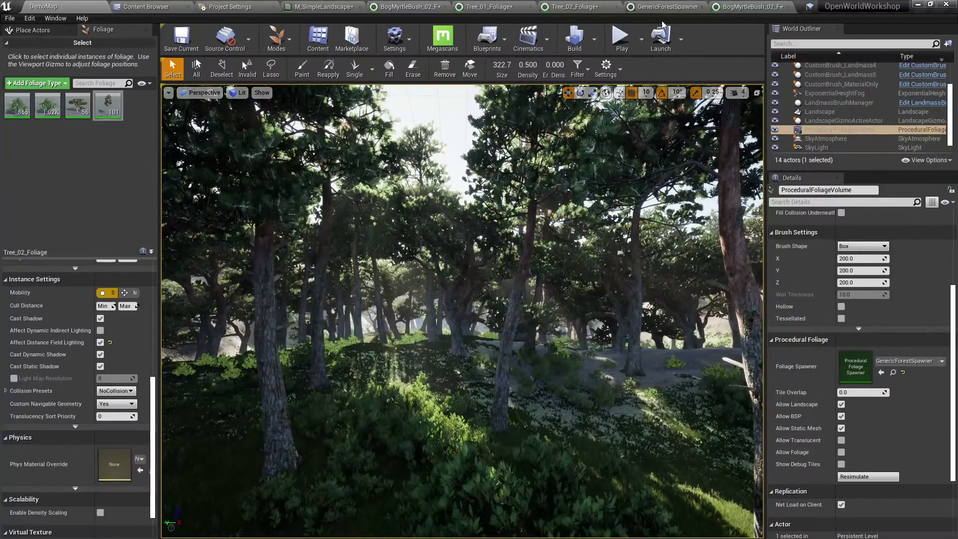
Examine the Layer Blend node and its connection to the output node in the M_SimpleLandscape material graph.
{"action": "left_click", "coordinate": [324, 7]}
{"action": "scroll", "coordinate": [591, 209], "scroll_direction": "down", "scroll_amount": 8}
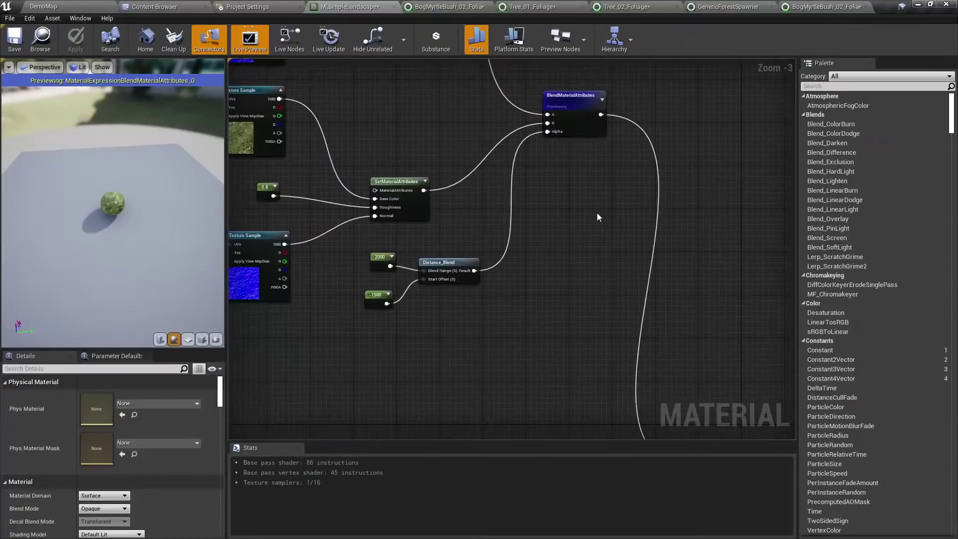
{"action": "left_click_drag", "start_coordinate": [645, 122], "coordinate": [456, 327]}
{"action": "scroll", "coordinate": [689, 247], "scroll_direction": "up", "scroll_amount": 8}
{"action": "left_click", "coordinate": [690, 253]}
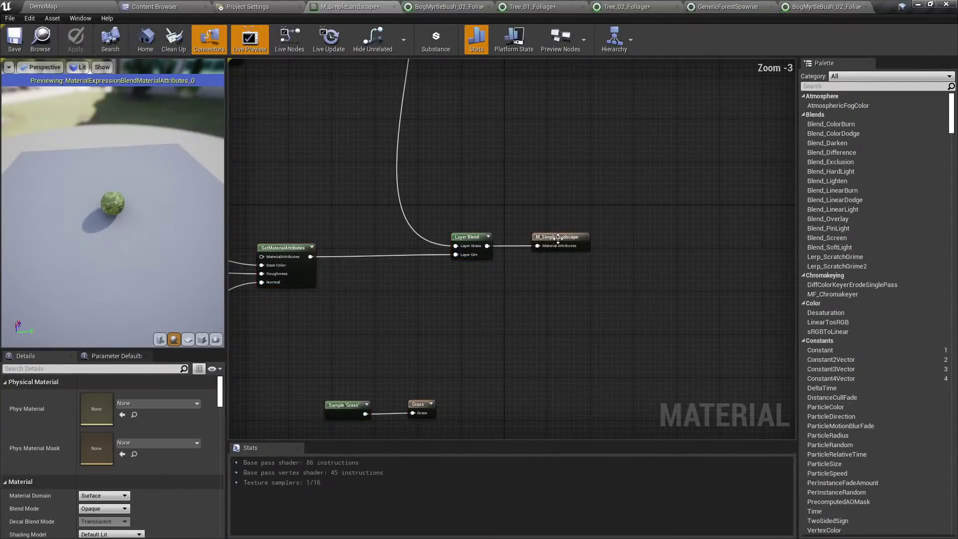
{"action": "left_click_drag", "start_coordinate": [559, 236], "coordinate": [724, 237]}
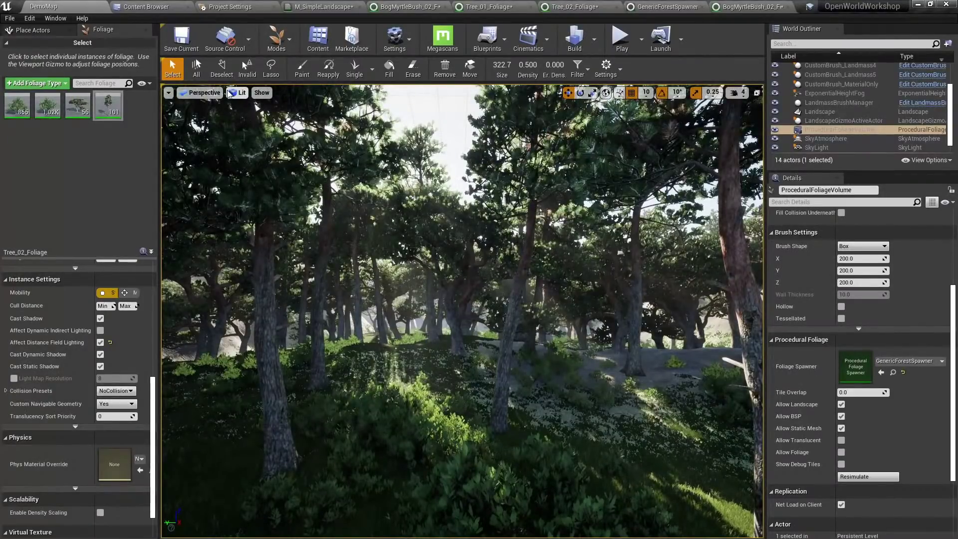
Search the placeable actors of DemoMap for "cine" and place a Cine Camera Actor among the forest bushes.
{"action": "left_click", "coordinate": [41, 31]}
{"action": "left_click", "coordinate": [38, 44]}
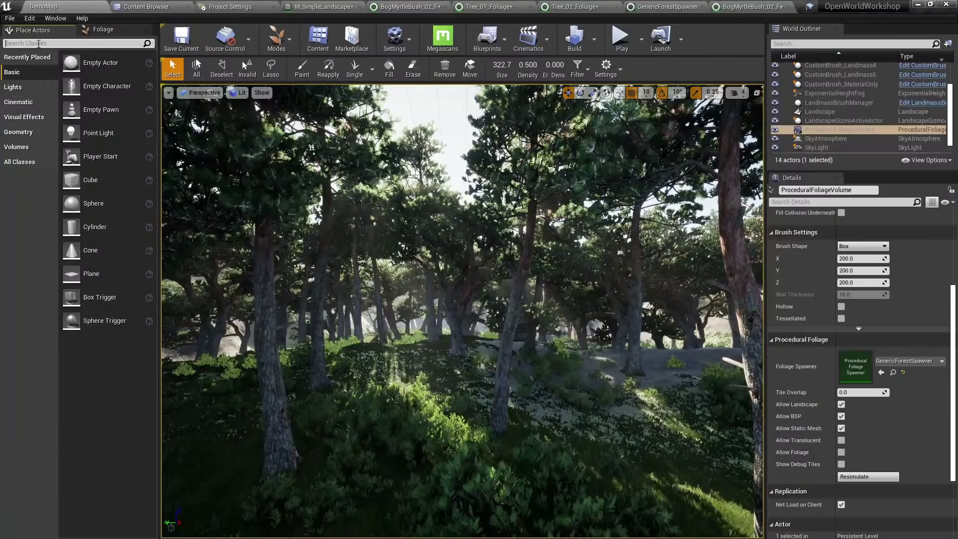
{"action": "type", "text": "cine"}
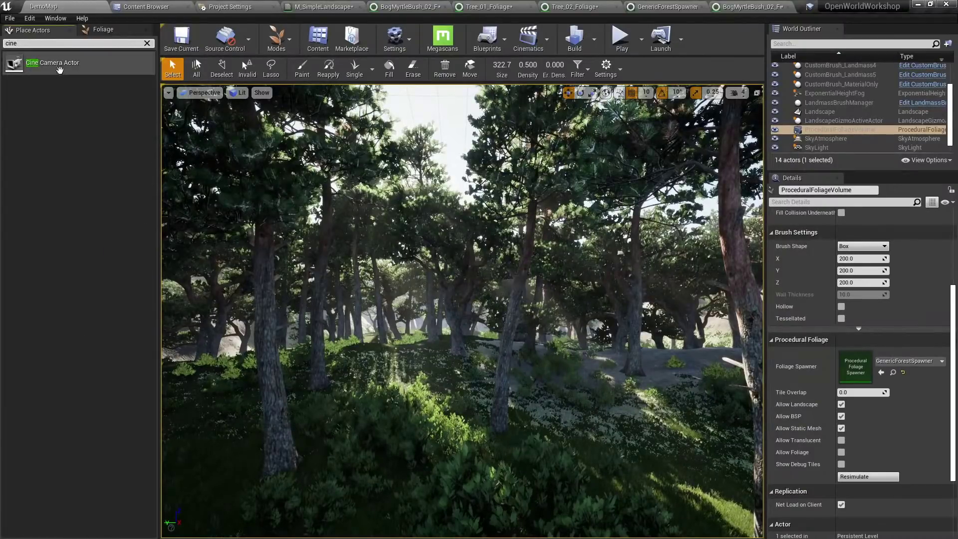
{"action": "left_click_drag", "start_coordinate": [53, 63], "coordinate": [330, 368]}
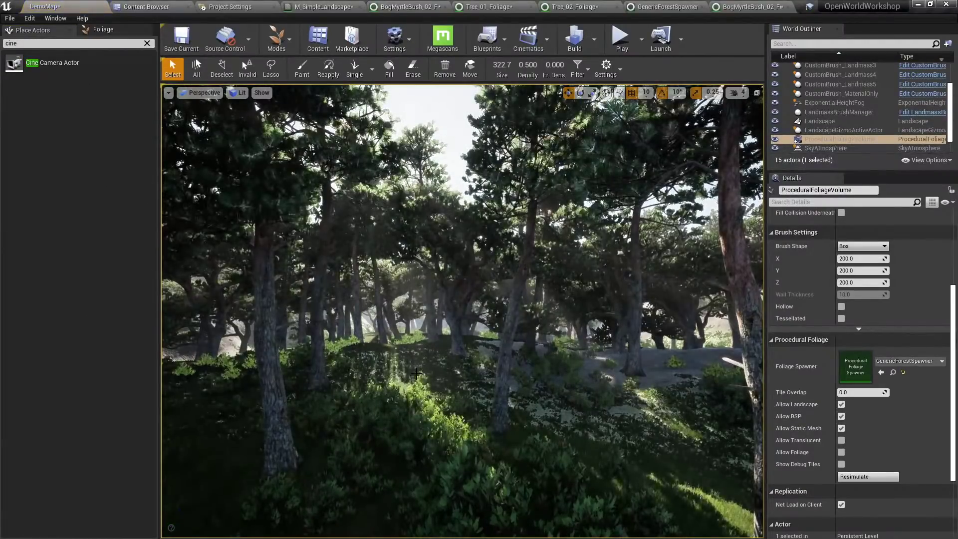
Switch from Foliage mode to Select mode, filter the World Outliner by "camera" and select the Cine Camera Actor.
{"action": "key", "text": "shift+1"}
{"action": "key", "text": "Up"}
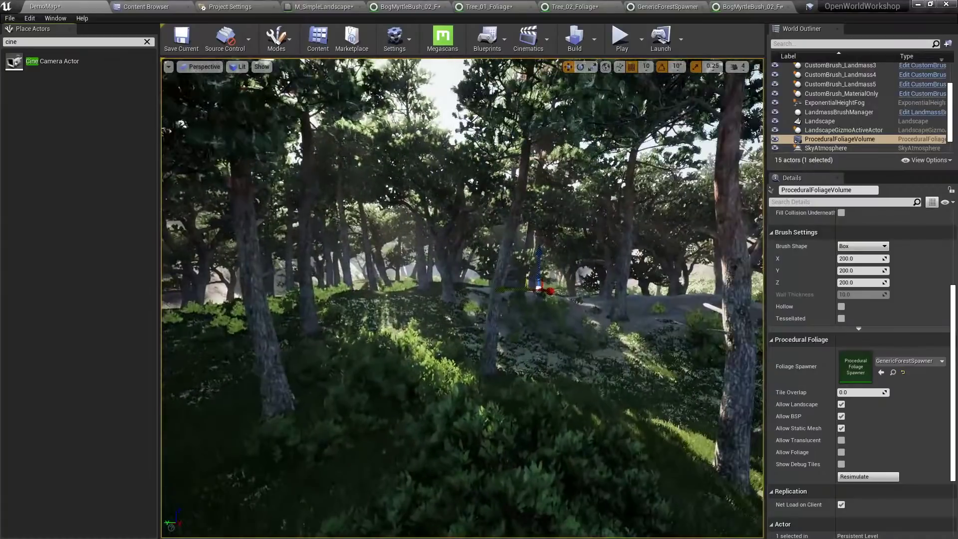
{"action": "left_click", "coordinate": [848, 43]}
{"action": "type", "text": "camera"}
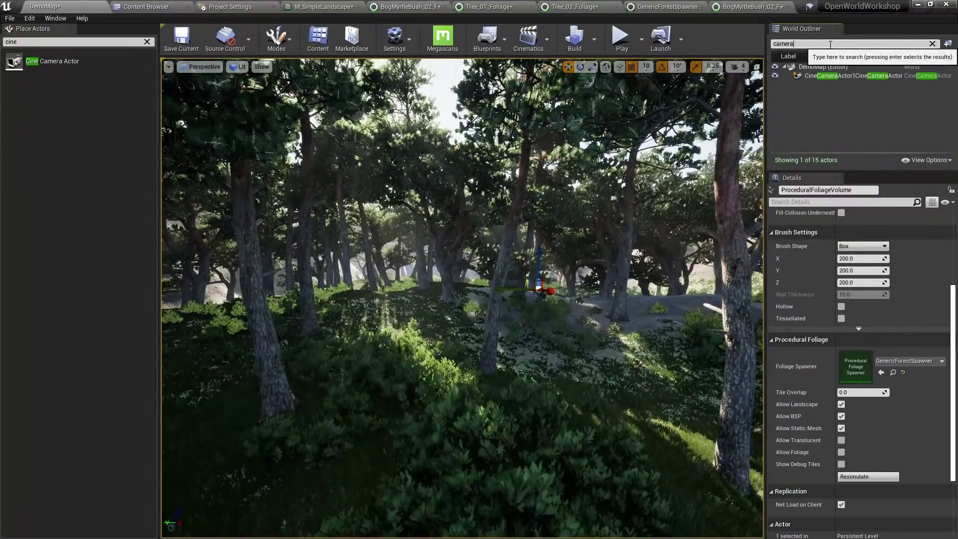
{"action": "left_click", "coordinate": [863, 76]}
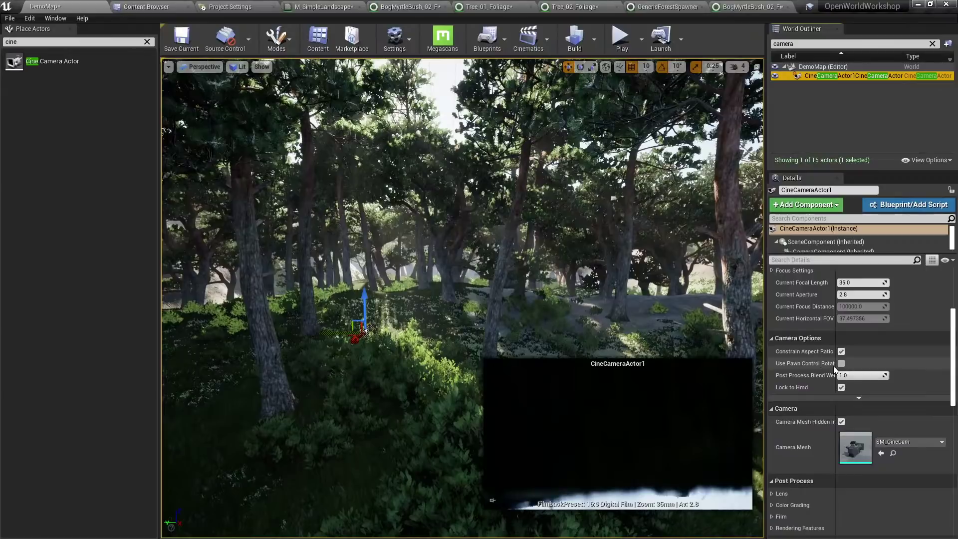
Inspect the Lens and Exposure groups in the Cine Camera Actor's post-process settings.
{"action": "scroll", "coordinate": [832, 365], "scroll_direction": "down", "scroll_amount": 5}
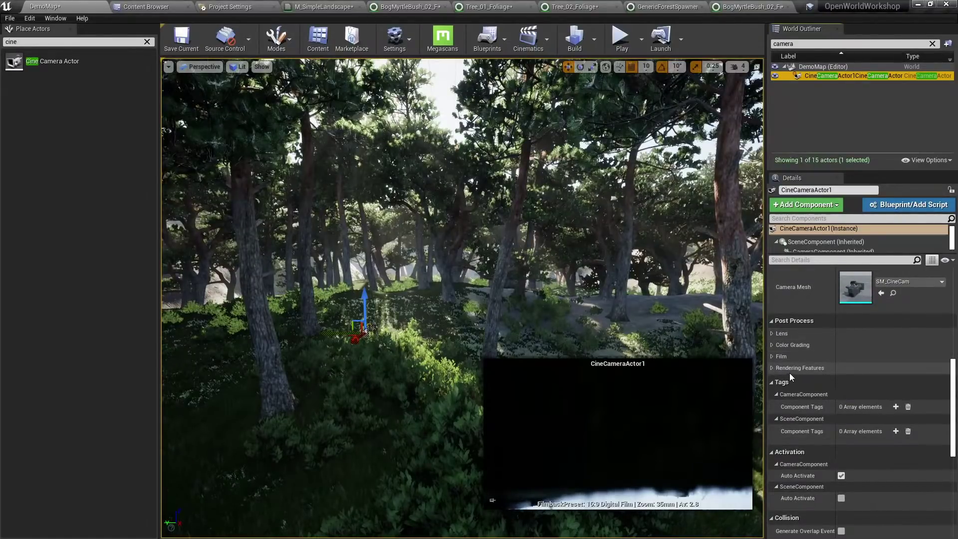
{"action": "left_click", "coordinate": [771, 333]}
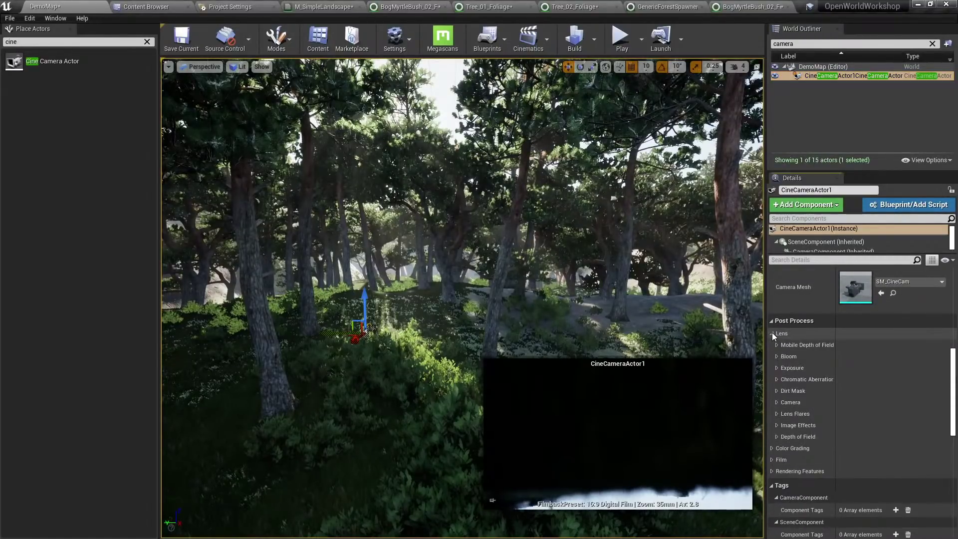
{"action": "left_click", "coordinate": [777, 369]}
{"action": "left_click", "coordinate": [777, 369]}
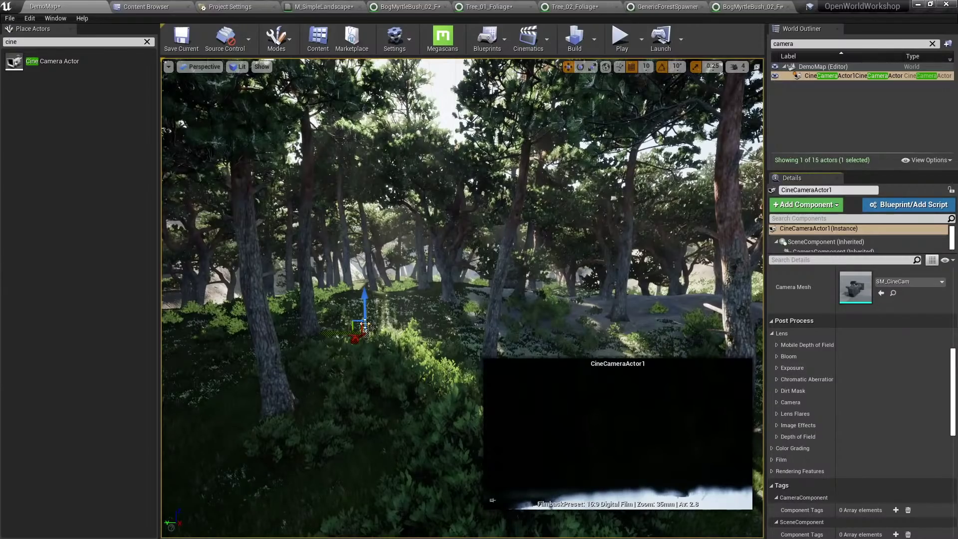
Move the Cine Camera Actor out of the bushes to an open spot beside a tree trunk.
{"action": "left_click_drag", "start_coordinate": [353, 338], "coordinate": [409, 298]}
{"action": "key", "text": "w"}
{"action": "right_click_drag", "start_coordinate": [409, 297], "coordinate": [269, 319]}
{"action": "key", "text": "s"}
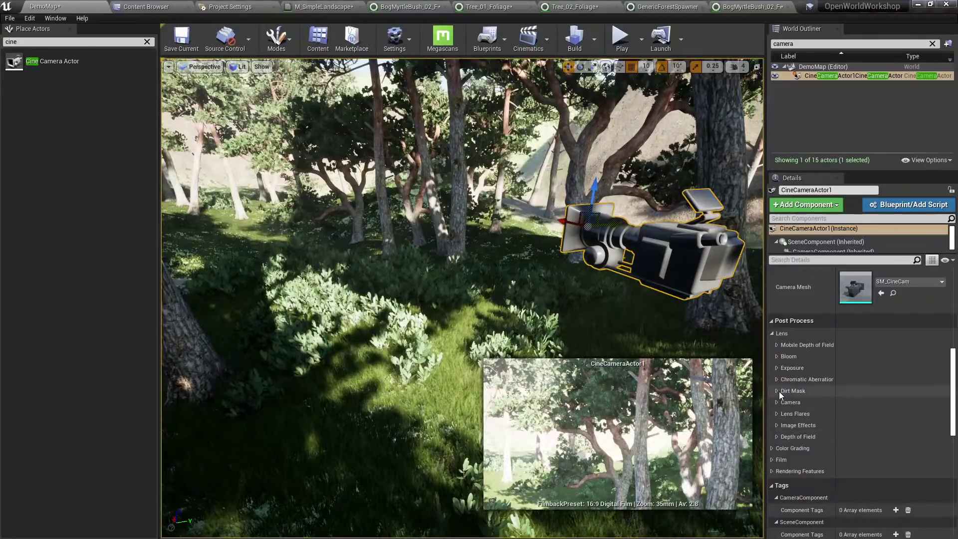
Look through the Cine Camera Actor's Film and Color Grading groups and its current camera settings.
{"action": "left_click", "coordinate": [774, 459]}
{"action": "left_click", "coordinate": [774, 460]}
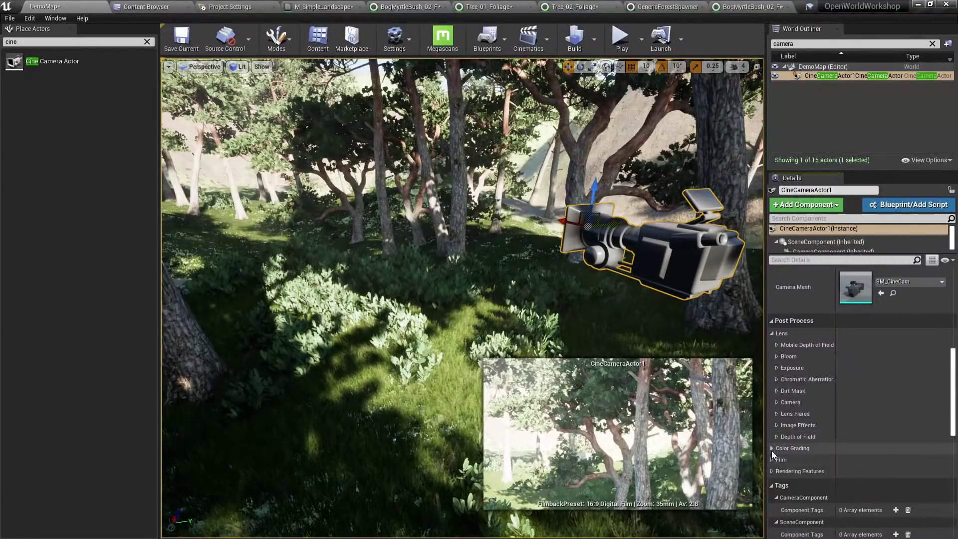
{"action": "left_click", "coordinate": [771, 450]}
{"action": "left_click", "coordinate": [772, 450]}
{"action": "scroll", "coordinate": [774, 446], "scroll_direction": "down", "scroll_amount": 3}
{"action": "scroll", "coordinate": [786, 379], "scroll_direction": "up", "scroll_amount": 4}
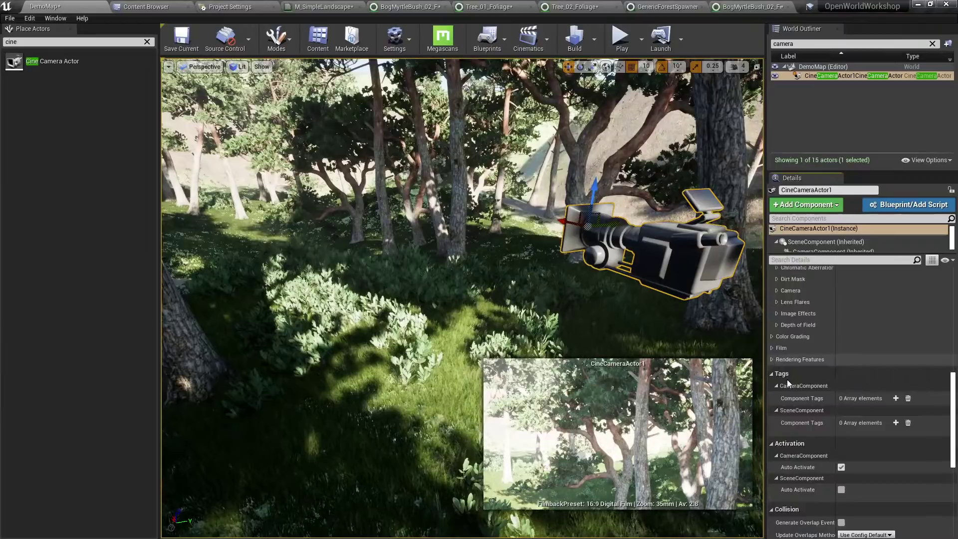
{"action": "scroll", "coordinate": [803, 394], "scroll_direction": "up", "scroll_amount": 5}
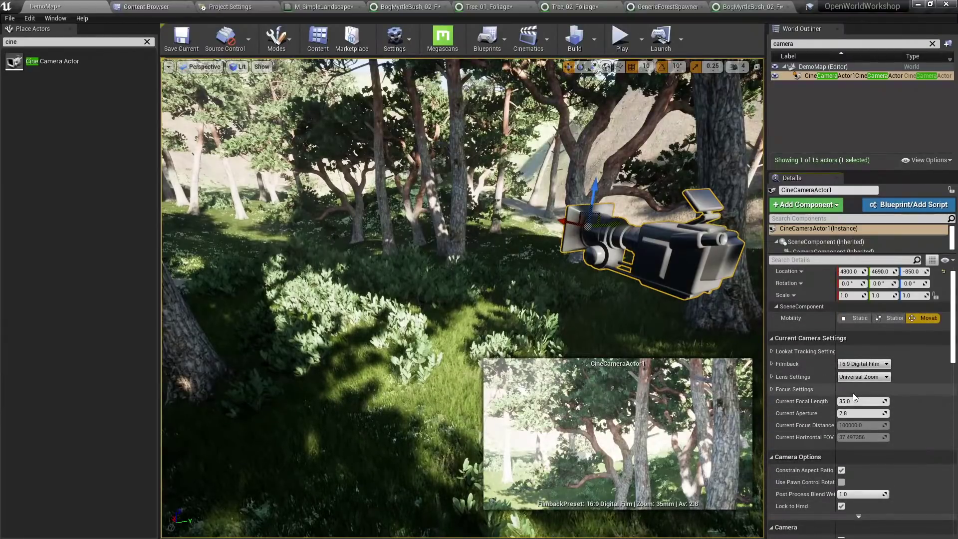
Try the Super 8mm filmback preset on the Cine Camera Actor and return it to 16:9 Digital Film.
{"action": "left_click", "coordinate": [871, 365]}
{"action": "left_click", "coordinate": [866, 398]}
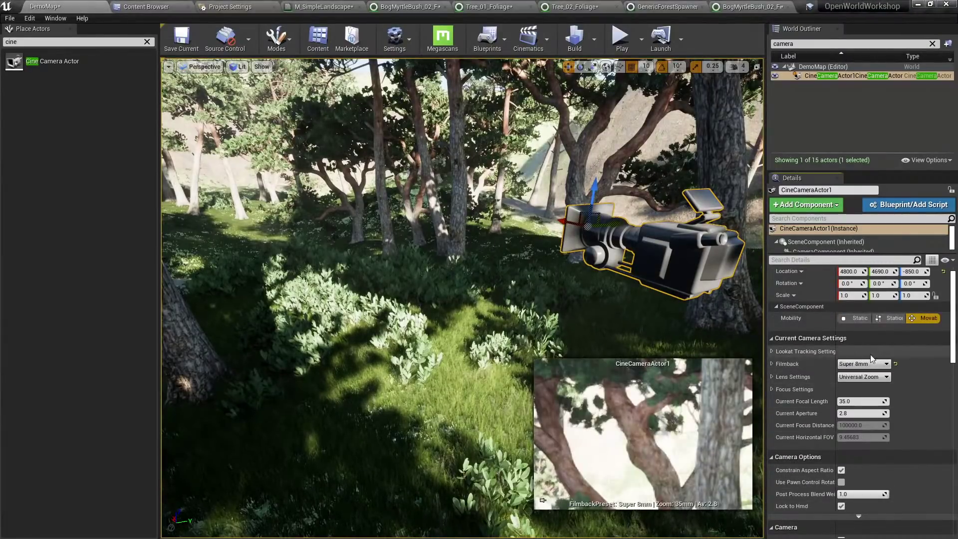
{"action": "left_click", "coordinate": [878, 365]}
{"action": "left_click", "coordinate": [858, 385]}
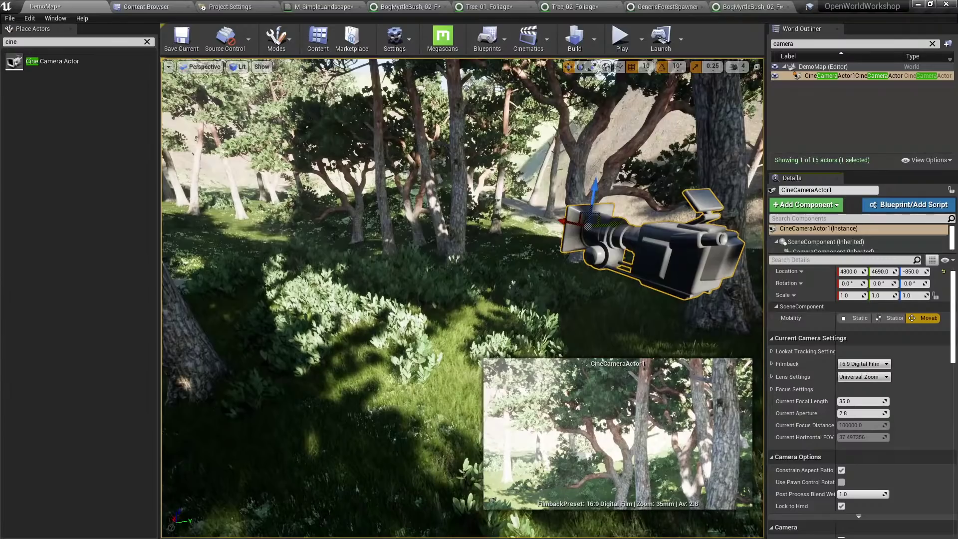
Delete the Cine Camera Actor from the level and return the view to the gravel path.
{"action": "right_click_drag", "start_coordinate": [523, 293], "coordinate": [584, 280]}
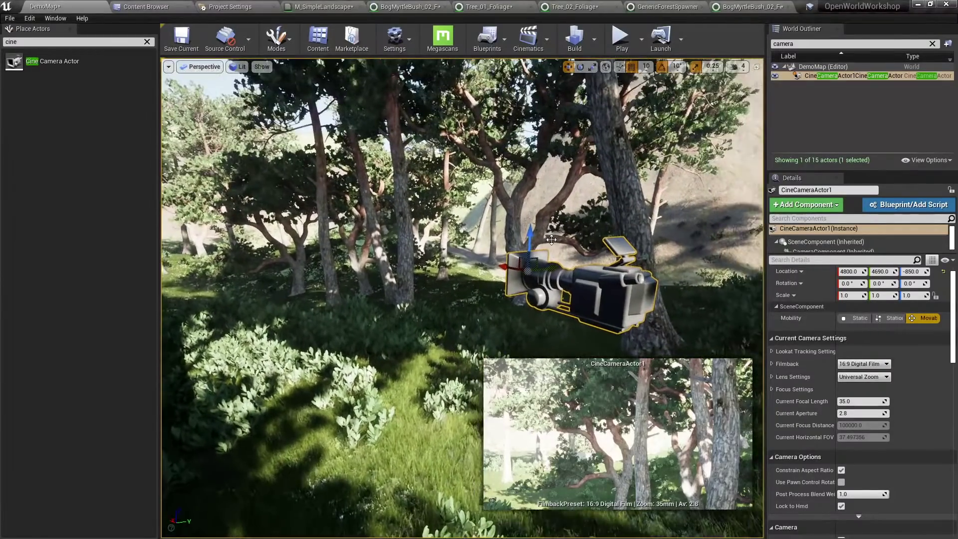
{"action": "key", "text": "Delete"}
{"action": "right_click_drag", "start_coordinate": [461, 298], "coordinate": [524, 267]}
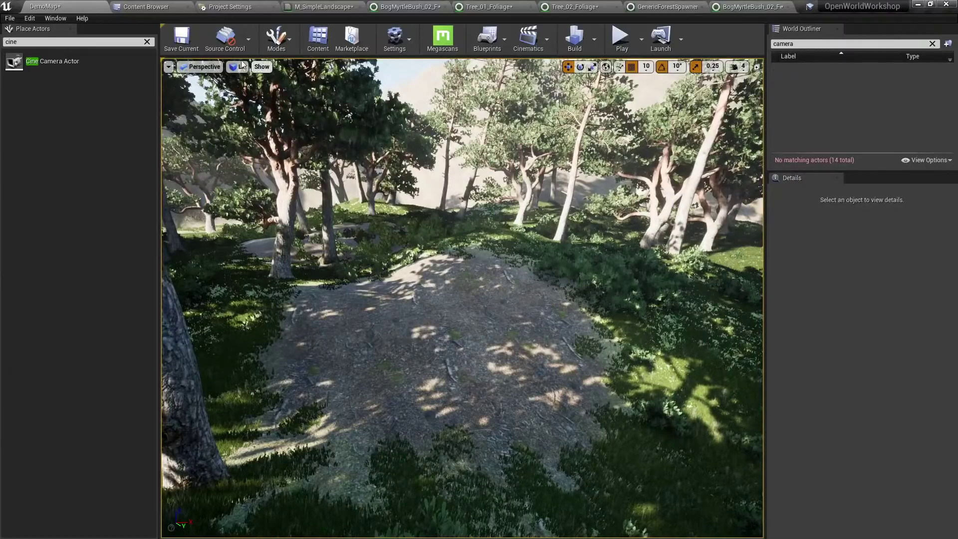
Create a Material Parameter Collection named NatureValues in the root Content folder.
{"action": "left_click", "coordinate": [146, 6]}
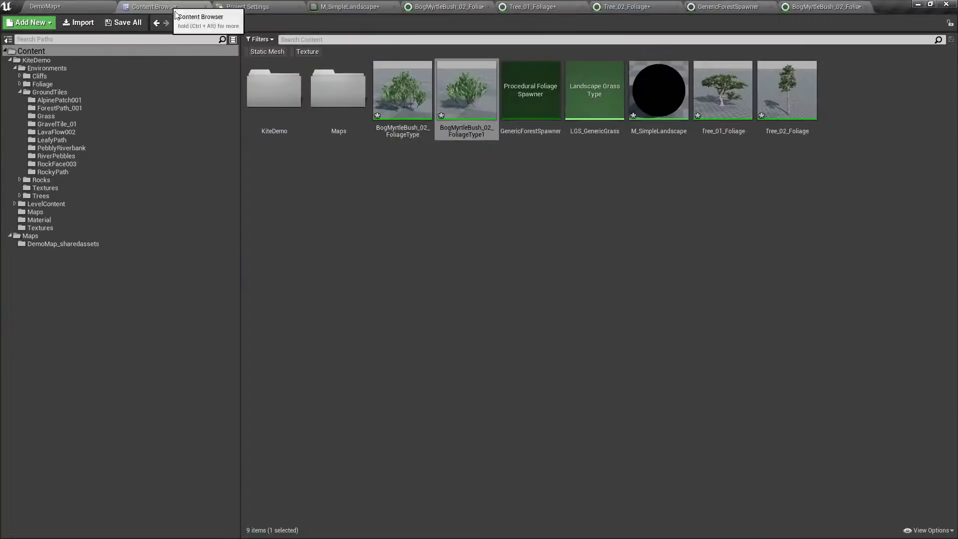
{"action": "right_click", "coordinate": [460, 205]}
{"action": "mouse_move", "coordinate": [492, 466]}
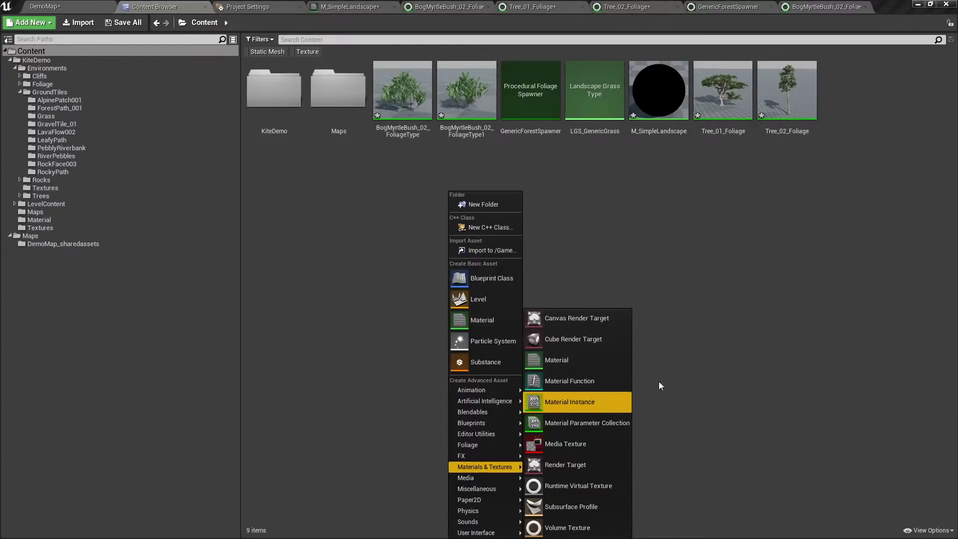
{"action": "left_click", "coordinate": [597, 423]}
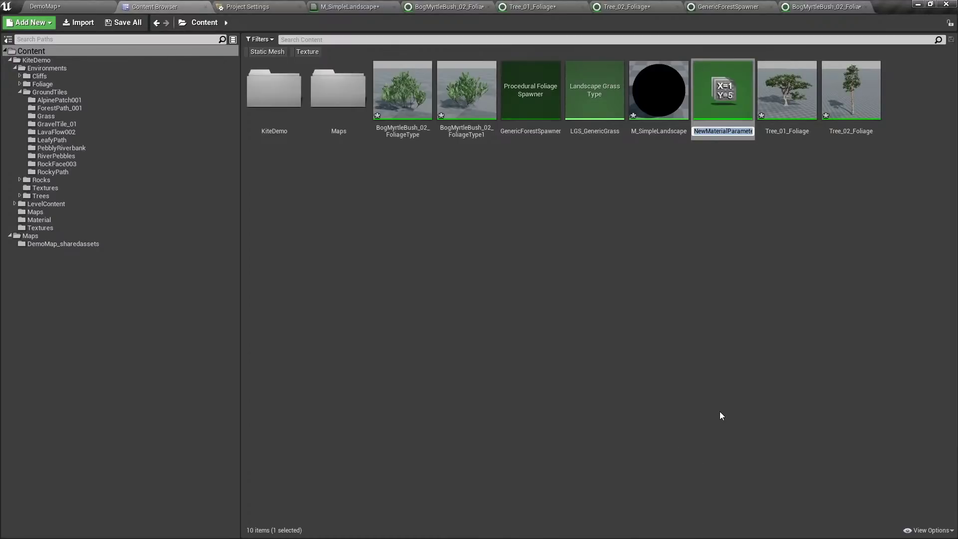
{"action": "type", "text": "NatureValues"}
{"action": "key", "text": "Return"}
Add a scalar parameter named AmountOfSnow to the NatureValues collection and save the asset.
{"action": "key", "text": "Return"}
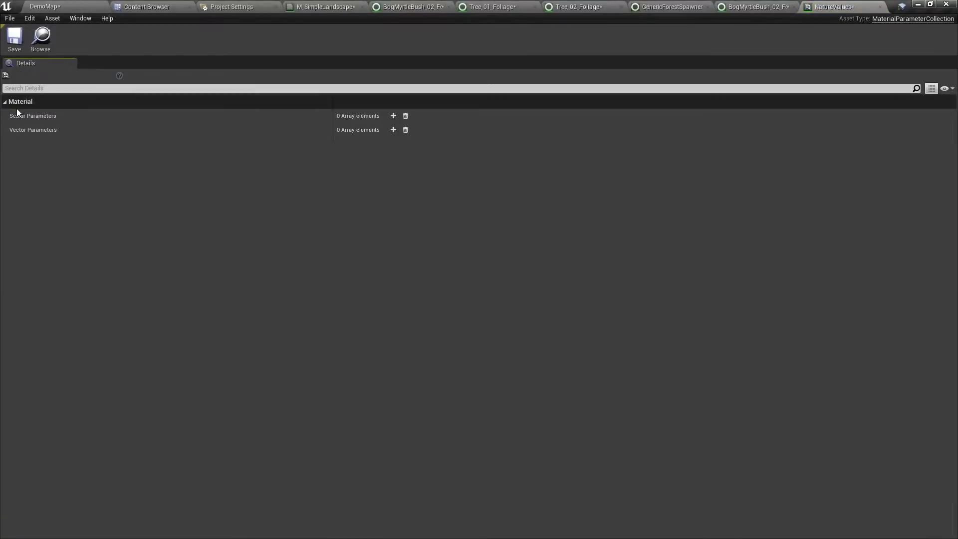
{"action": "left_click", "coordinate": [393, 116]}
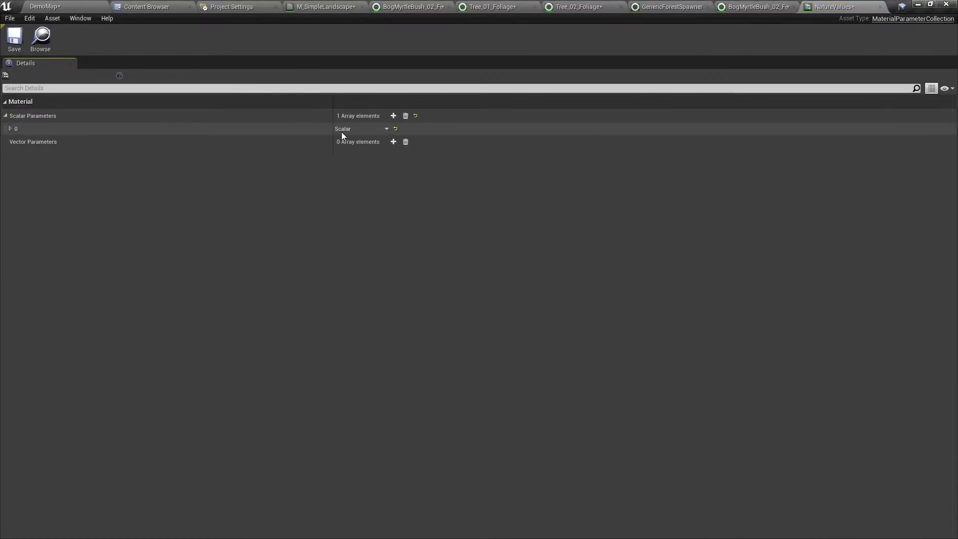
{"action": "left_click", "coordinate": [10, 128]}
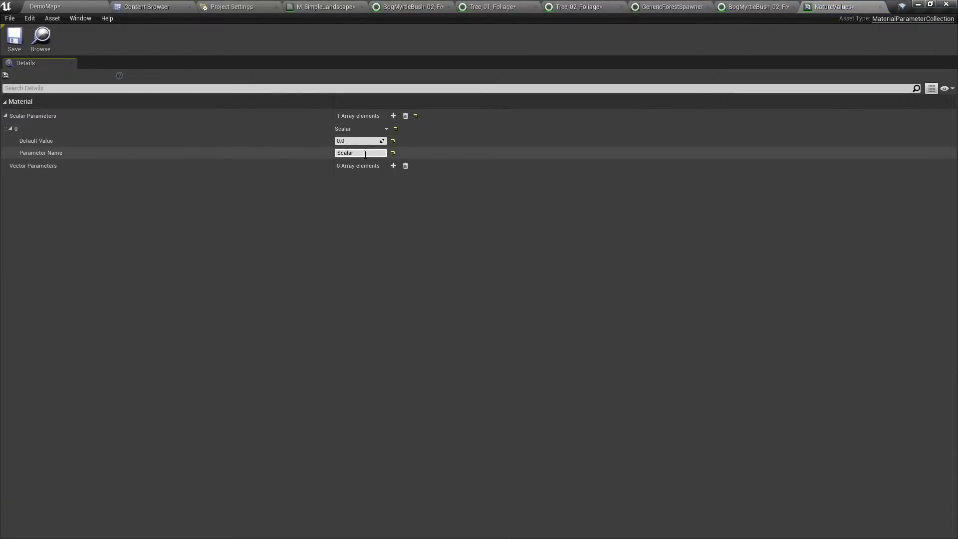
{"action": "left_click", "coordinate": [365, 154]}
{"action": "type", "text": "SnowLevel"}
{"action": "key", "text": "ctrl+a"}
{"action": "type", "text": "AmountOFSnow"}
{"action": "key", "text": "Return"}
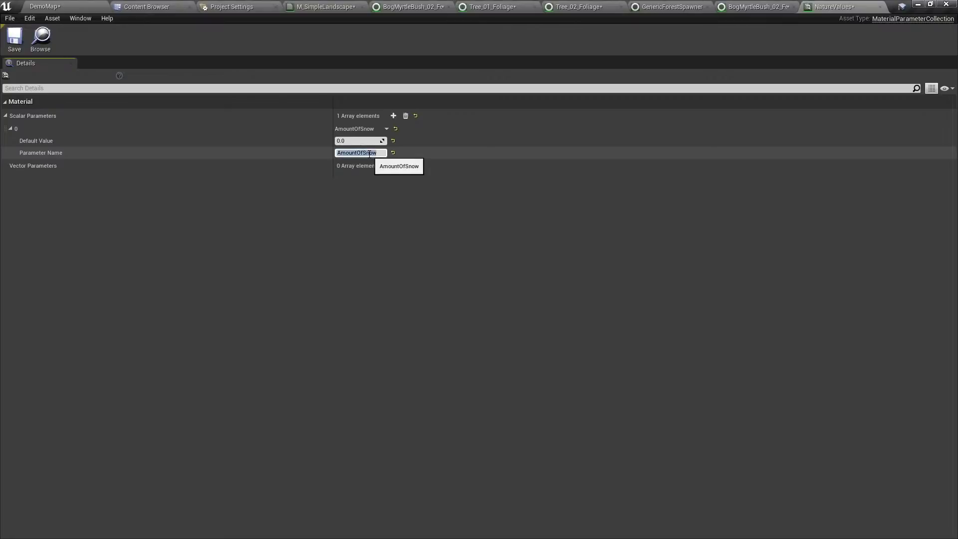
{"action": "left_click", "coordinate": [15, 37]}
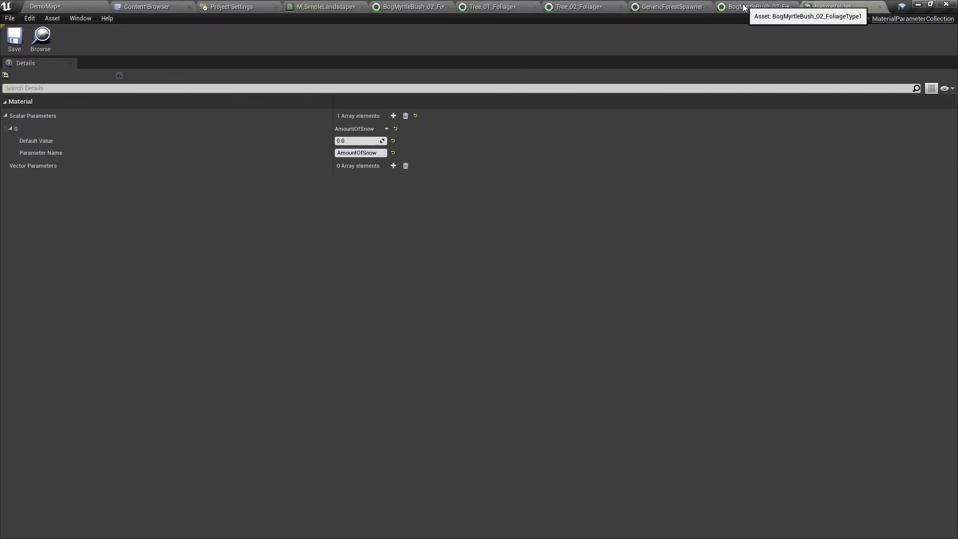
Try a Collection Parameter node referencing NatureValues in the M_SimpleLandscape material graph and delete it again.
{"action": "left_click", "coordinate": [319, 7]}
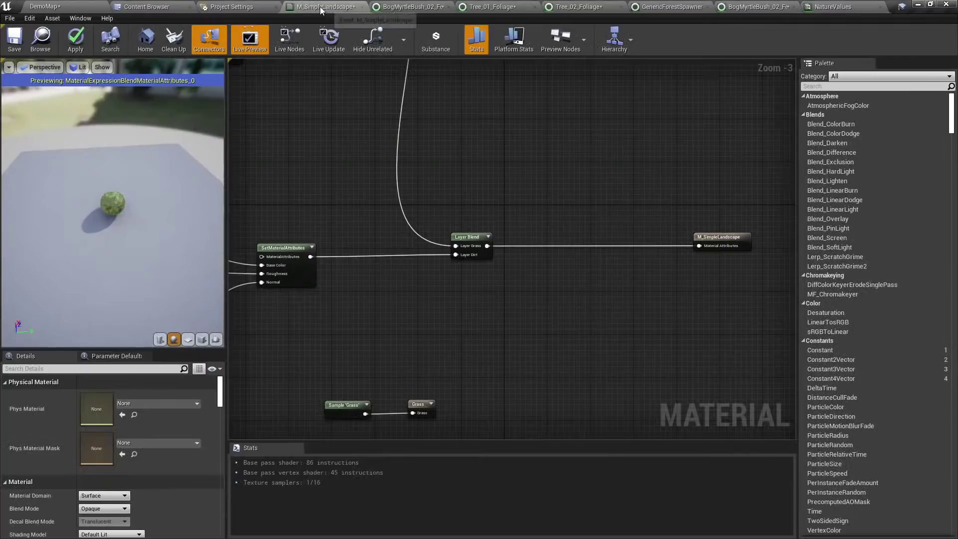
{"action": "right_click", "coordinate": [527, 113]}
{"action": "type", "text": "collection"}
{"action": "key", "text": "Return"}
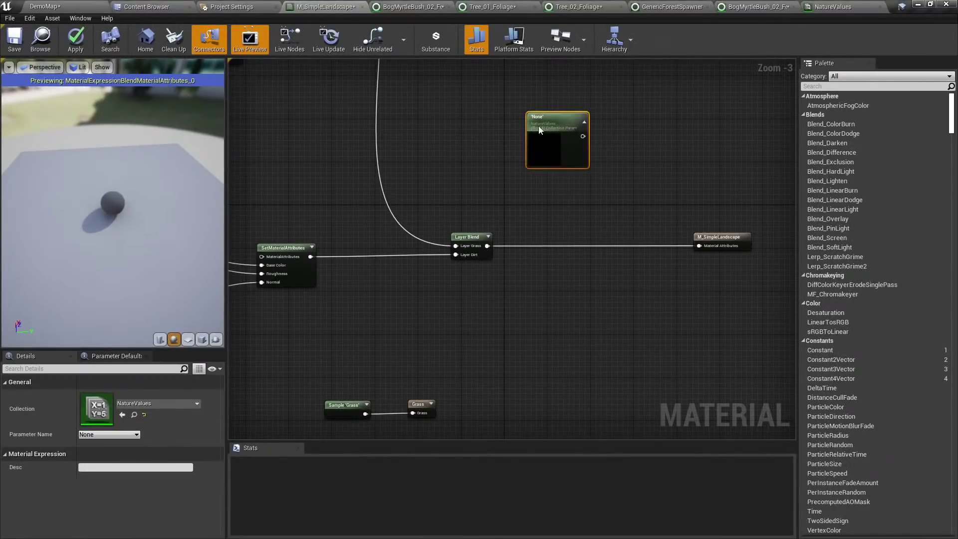
{"action": "left_click", "coordinate": [107, 435]}
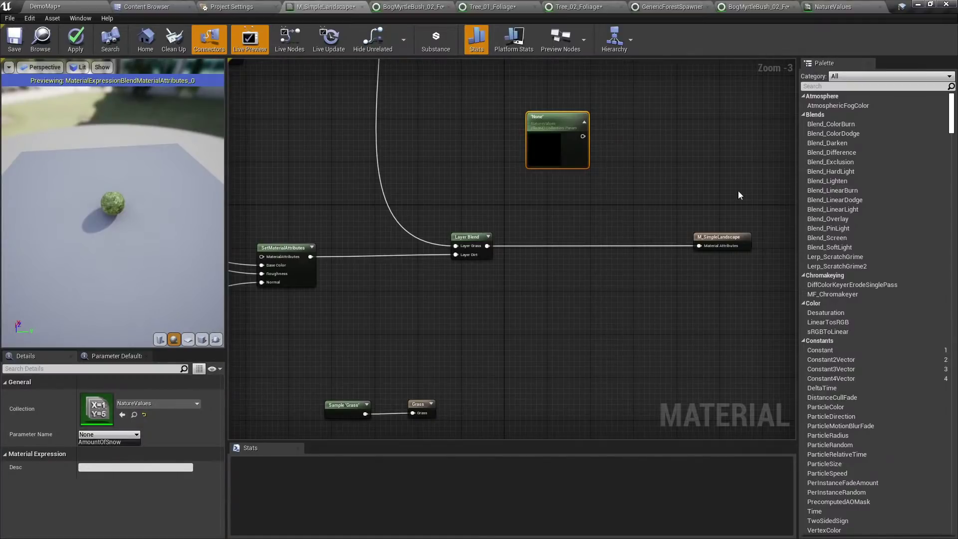
{"action": "left_click_drag", "start_coordinate": [643, 108], "coordinate": [543, 177]}
{"action": "key", "text": "Delete"}
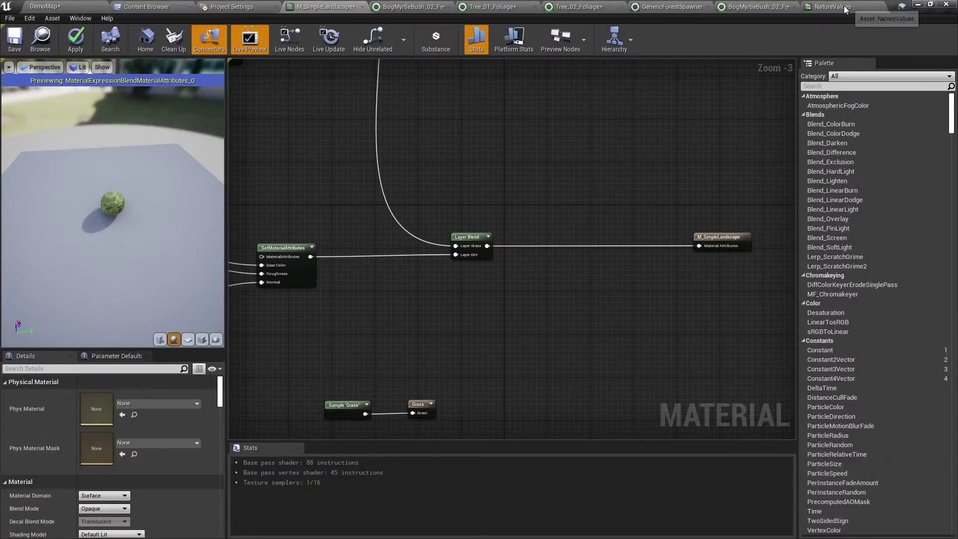
Return to the DemoMap level and look around the forest and the gravel path.
{"action": "left_click", "coordinate": [756, 6]}
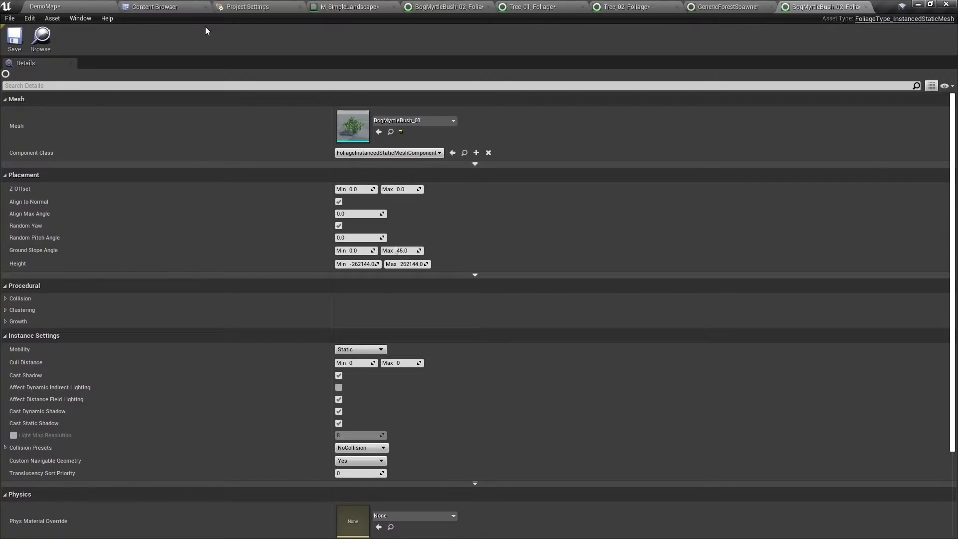
{"action": "left_click", "coordinate": [56, 6]}
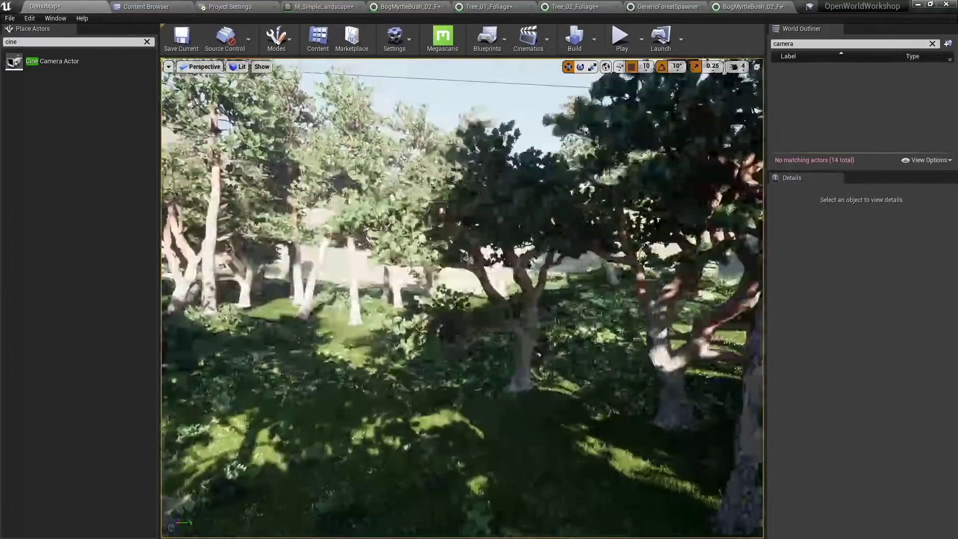
{"action": "right_click_drag", "start_coordinate": [462, 297], "coordinate": [462, 296]}
{"action": "right_click_drag", "start_coordinate": [494, 230], "coordinate": [495, 230]}
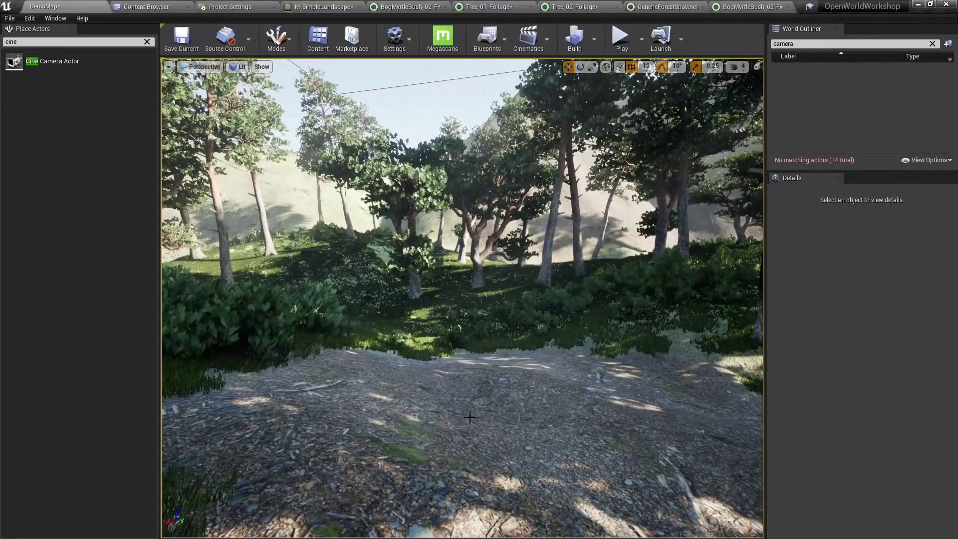
Review the grass variety settings of the LGS_GenericGrass asset, close it and return to the DemoMap level.
{"action": "left_click", "coordinate": [146, 7]}
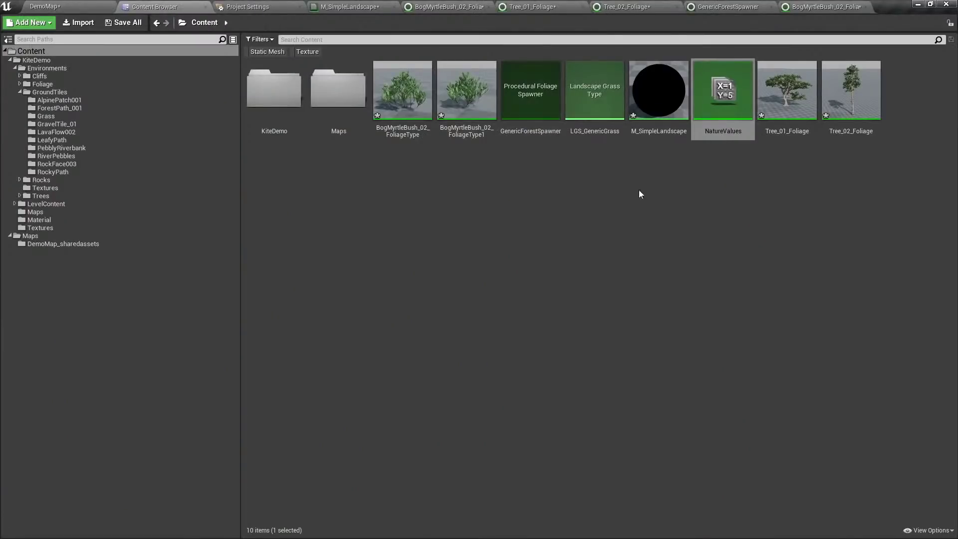
{"action": "double_click", "coordinate": [595, 92]}
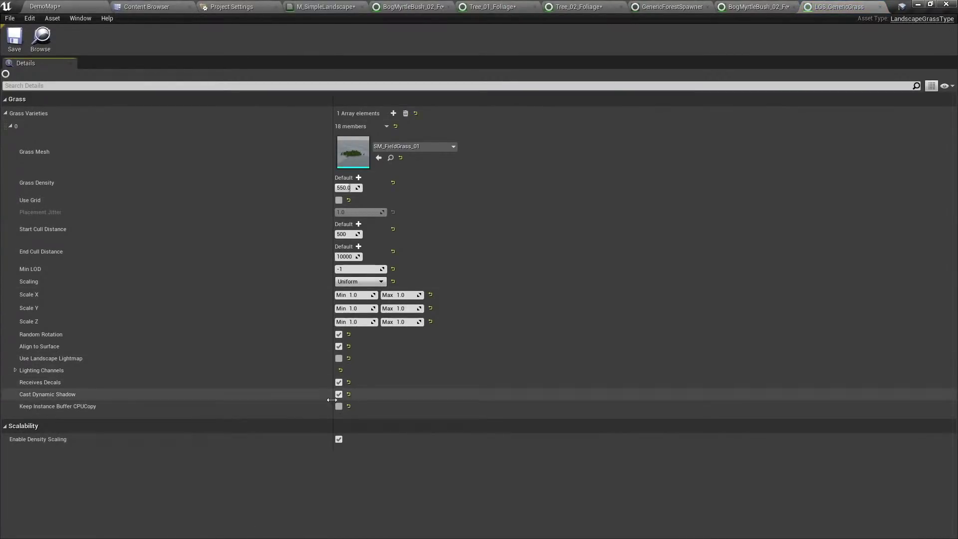
{"action": "middle_click", "coordinate": [824, 9]}
{"action": "left_click", "coordinate": [85, 7]}
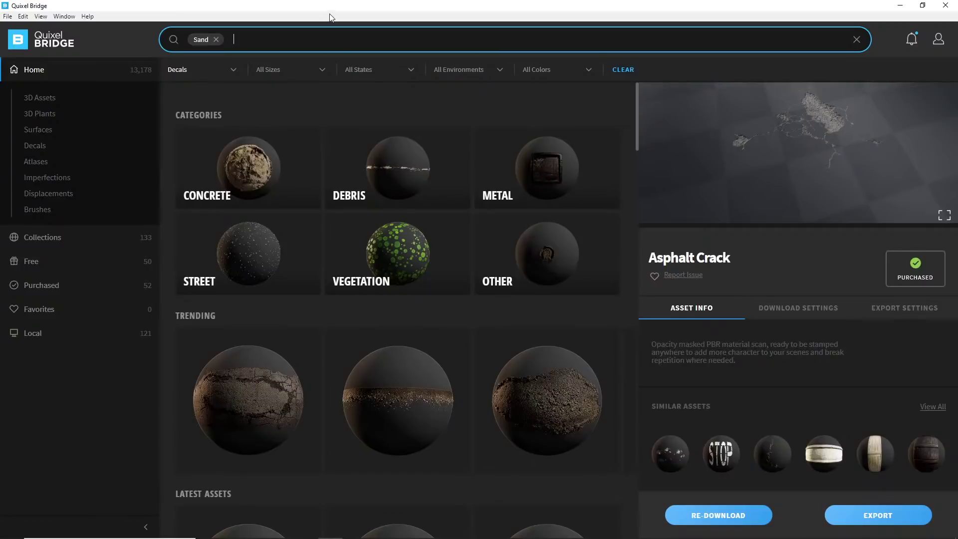
In Quixel Bridge, replace the Sand search with a search for rock.
{"action": "left_click", "coordinate": [218, 41]}
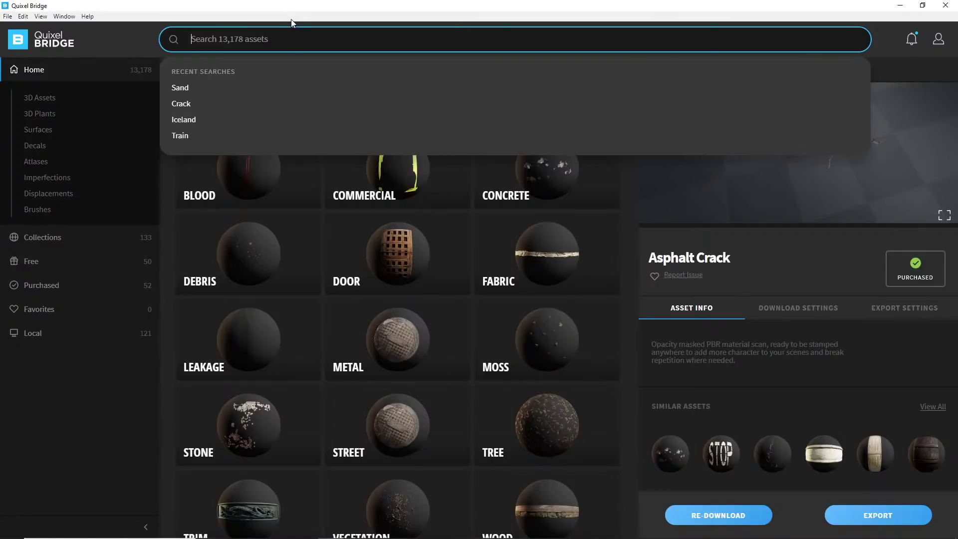
{"action": "left_click", "coordinate": [102, 418]}
{"action": "left_click", "coordinate": [229, 38]}
{"action": "type", "text": "rock"}
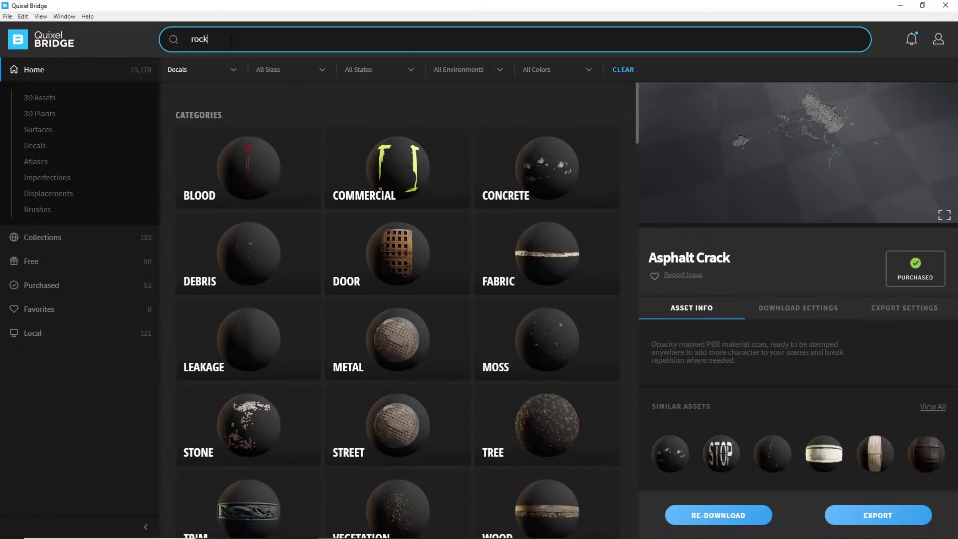
{"action": "key", "text": "Return"}
{"action": "type", "text": "c"}
{"action": "key", "text": "BackSpace"}
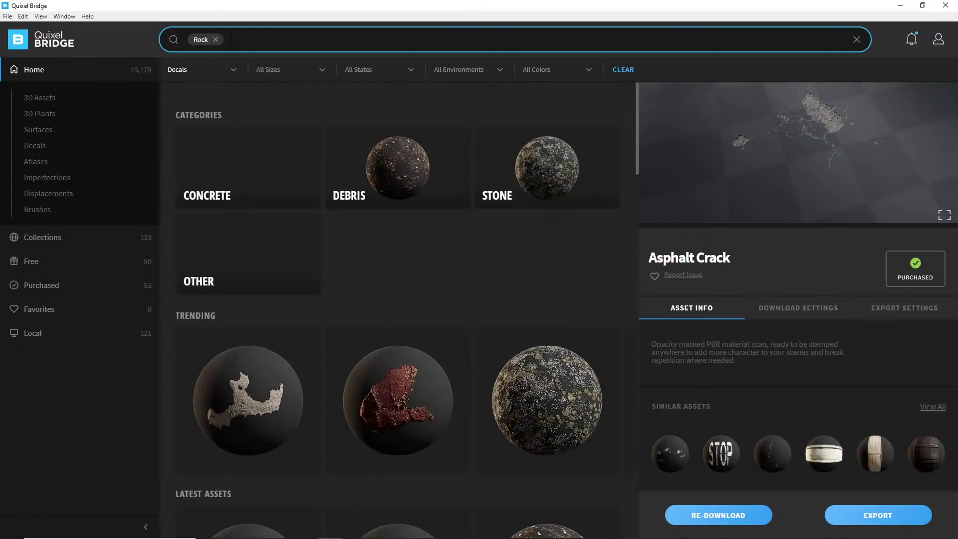
Filter the rock search to 3D Assets and browse the available rock and cliff scans.
{"action": "left_click", "coordinate": [208, 72]}
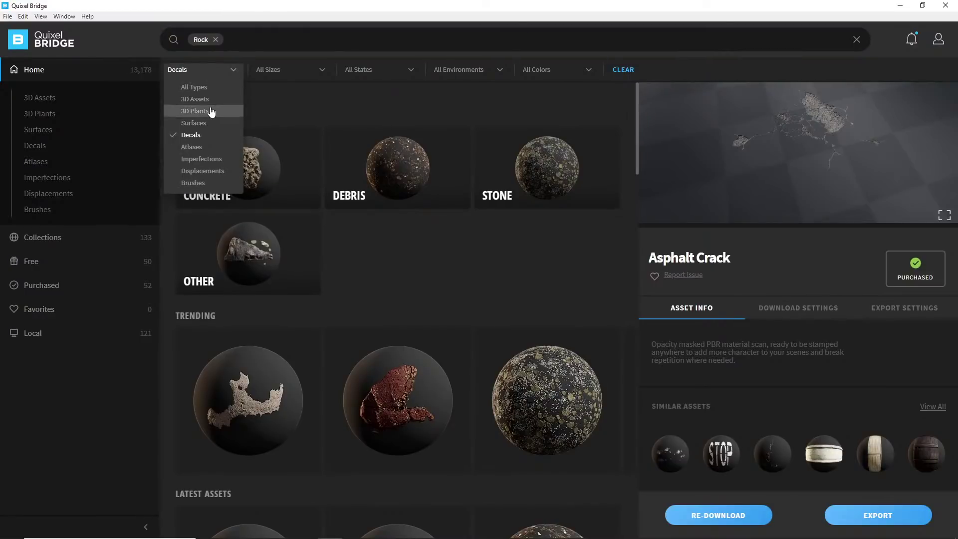
{"action": "left_click", "coordinate": [231, 98]}
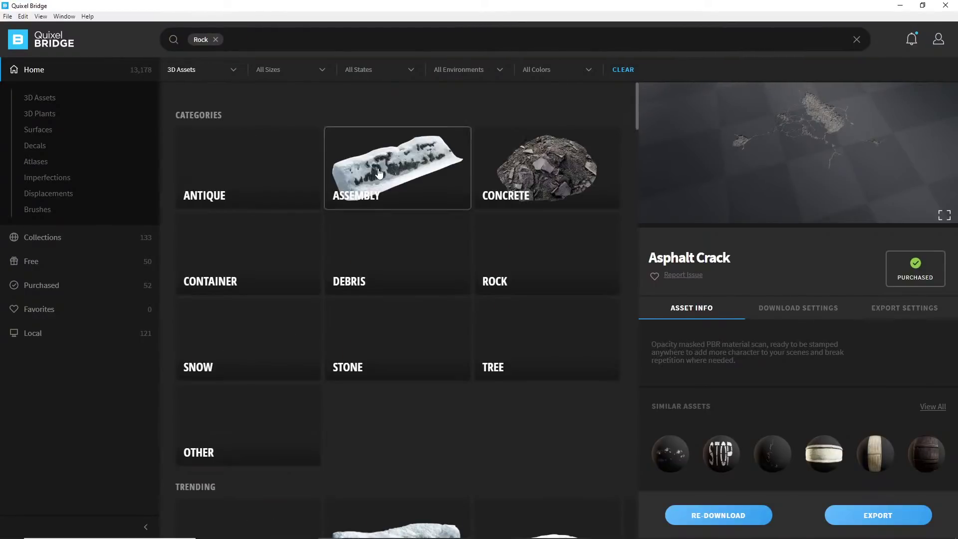
{"action": "scroll", "coordinate": [502, 238], "scroll_direction": "down", "scroll_amount": 3}
{"action": "scroll", "coordinate": [501, 237], "scroll_direction": "down", "scroll_amount": 15}
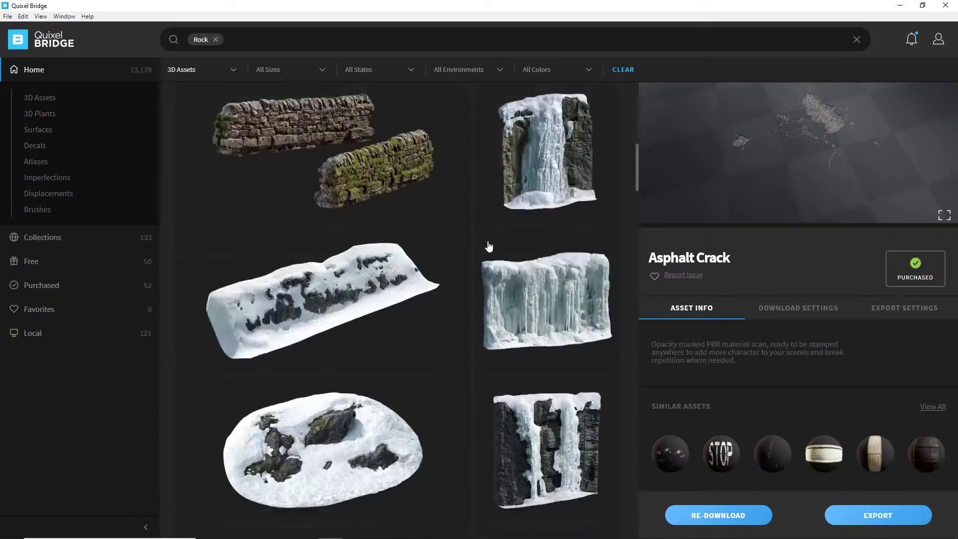
{"action": "scroll", "coordinate": [509, 236], "scroll_direction": "down", "scroll_amount": 10}
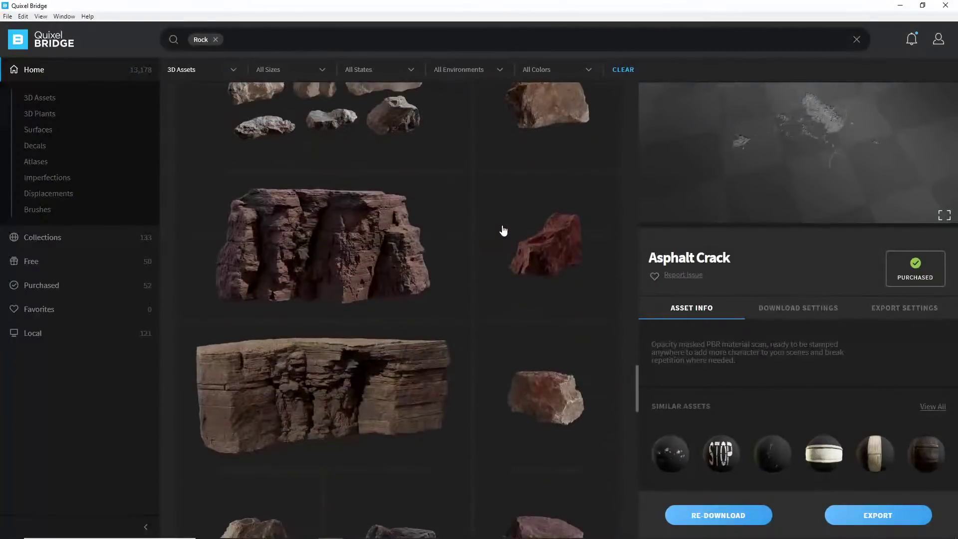
{"action": "scroll", "coordinate": [510, 221], "scroll_direction": "down", "scroll_amount": 10}
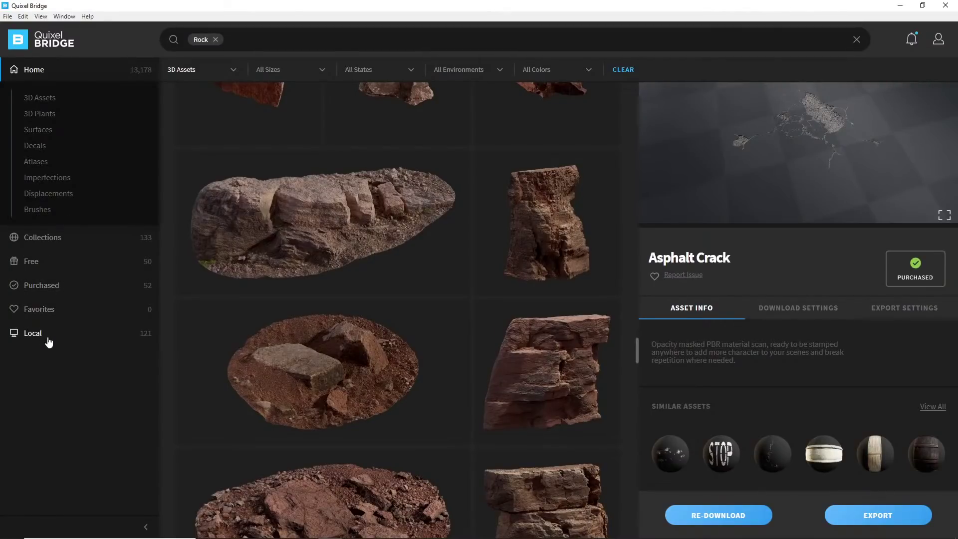
Browse the locally downloaded Megascans 3D assets for a rock suited to the level.
{"action": "left_click", "coordinate": [79, 337]}
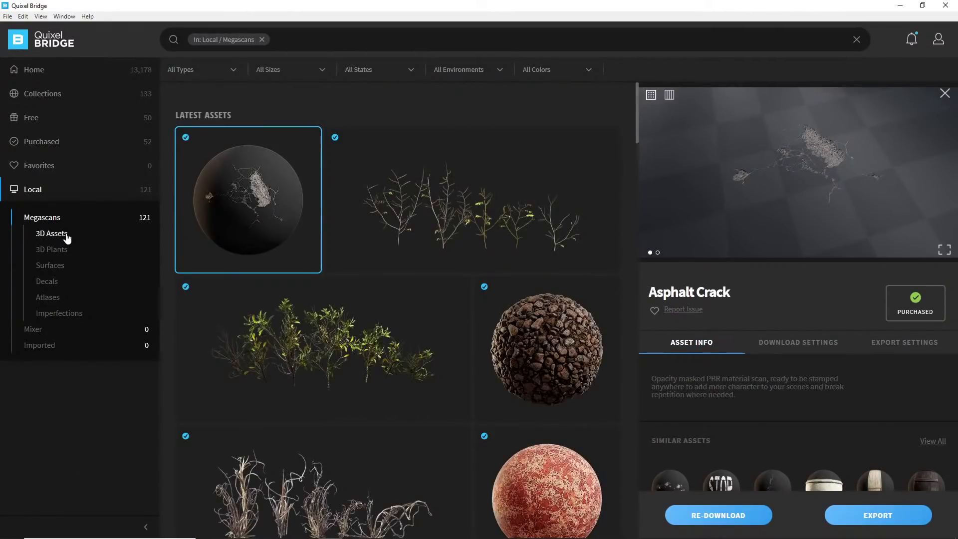
{"action": "left_click", "coordinate": [55, 233]}
{"action": "scroll", "coordinate": [312, 293], "scroll_direction": "down", "scroll_amount": 5}
{"action": "scroll", "coordinate": [313, 292], "scroll_direction": "down", "scroll_amount": 15}
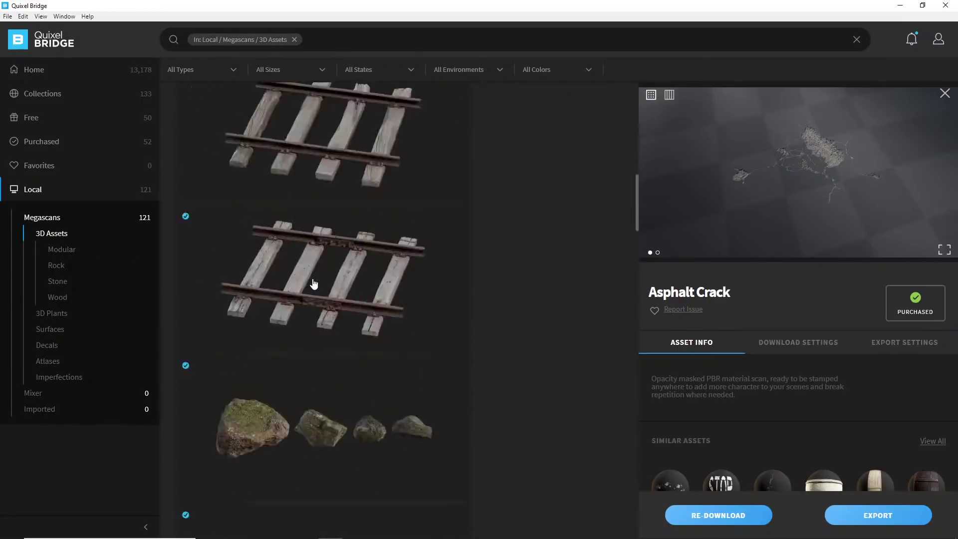
{"action": "scroll", "coordinate": [342, 245], "scroll_direction": "down", "scroll_amount": 3}
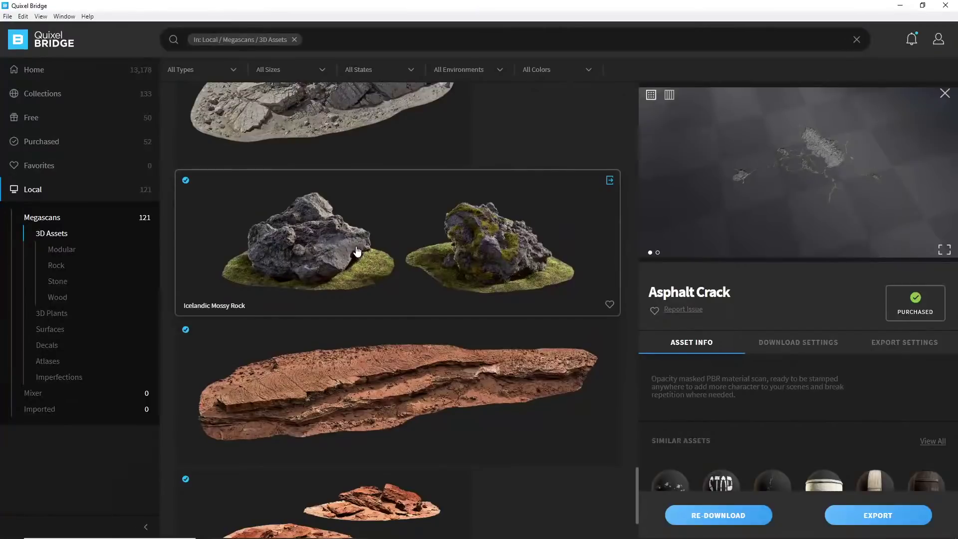
{"action": "scroll", "coordinate": [369, 219], "scroll_direction": "down", "scroll_amount": 5}
{"action": "scroll", "coordinate": [390, 238], "scroll_direction": "up", "scroll_amount": 10}
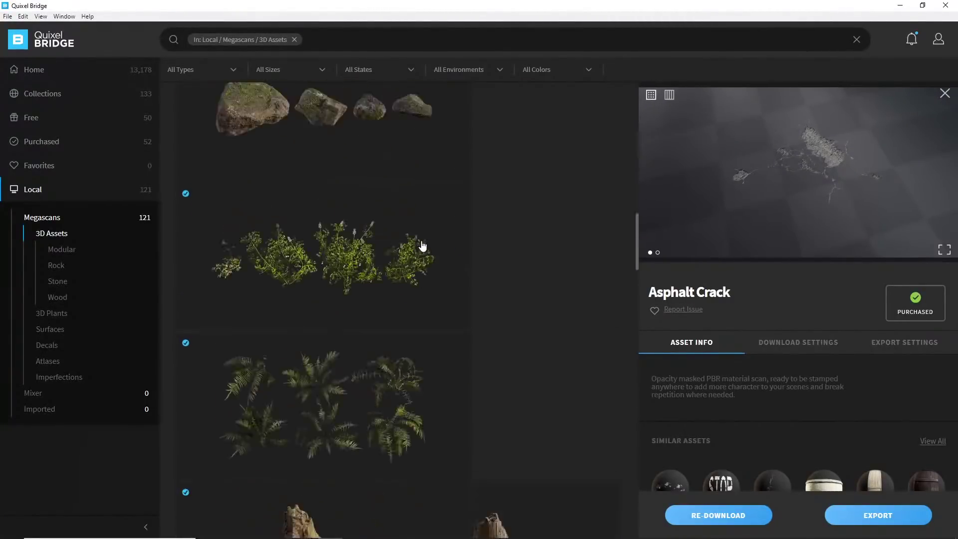
{"action": "scroll", "coordinate": [423, 242], "scroll_direction": "down", "scroll_amount": 10}
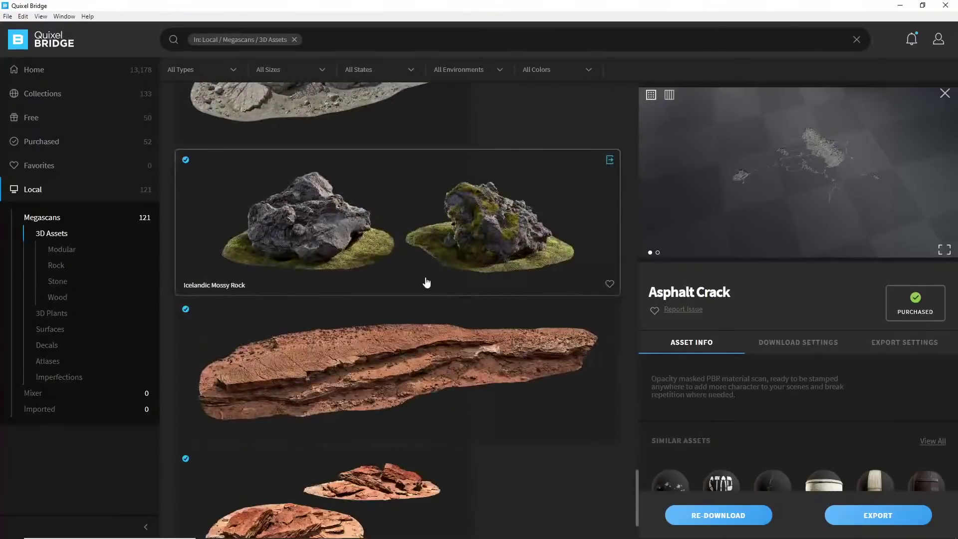
Select the Icelandic Mossy Rock asset and review its export settings.
{"action": "left_click", "coordinate": [369, 242]}
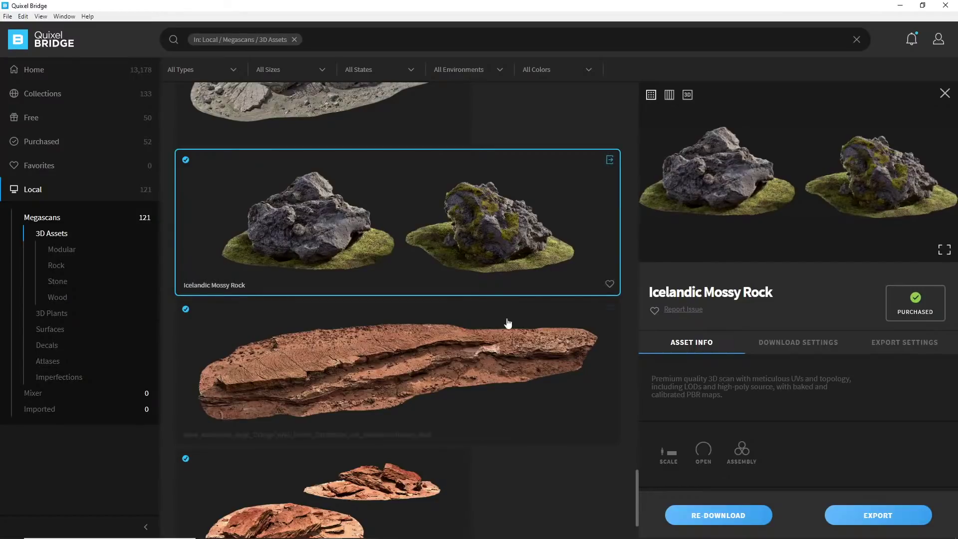
{"action": "left_click", "coordinate": [905, 344]}
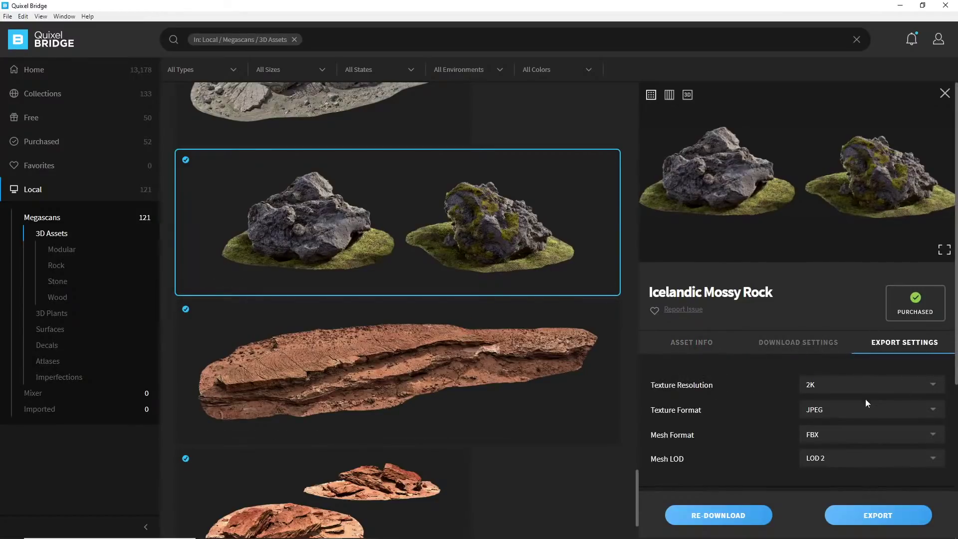
{"action": "scroll", "coordinate": [887, 436], "scroll_direction": "down", "scroll_amount": 4}
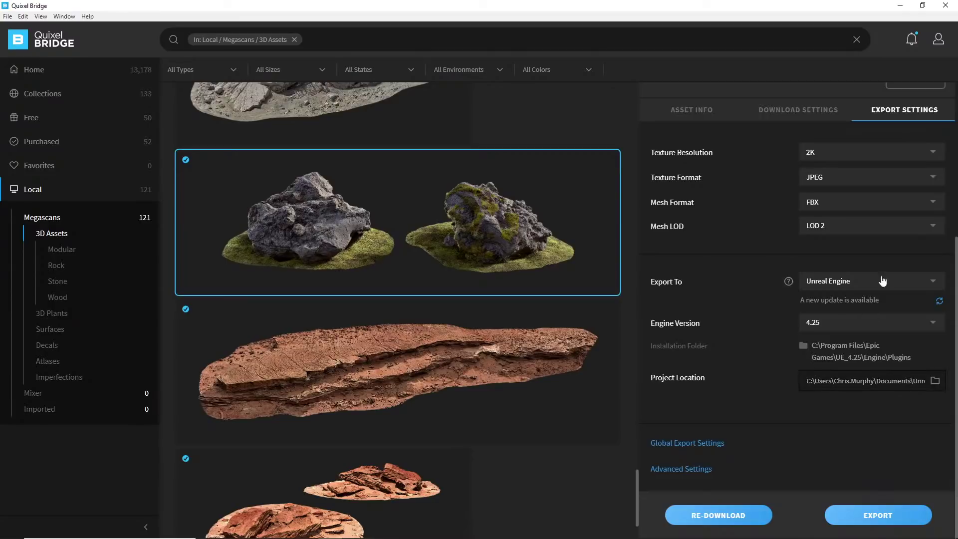
{"action": "scroll", "coordinate": [876, 289], "scroll_direction": "up", "scroll_amount": 2}
{"action": "scroll", "coordinate": [789, 340], "scroll_direction": "down", "scroll_amount": 2}
Set the rock export's project location to the OpenWorldWorkshop folder in Unreal Projects.
{"action": "left_click", "coordinate": [934, 381]}
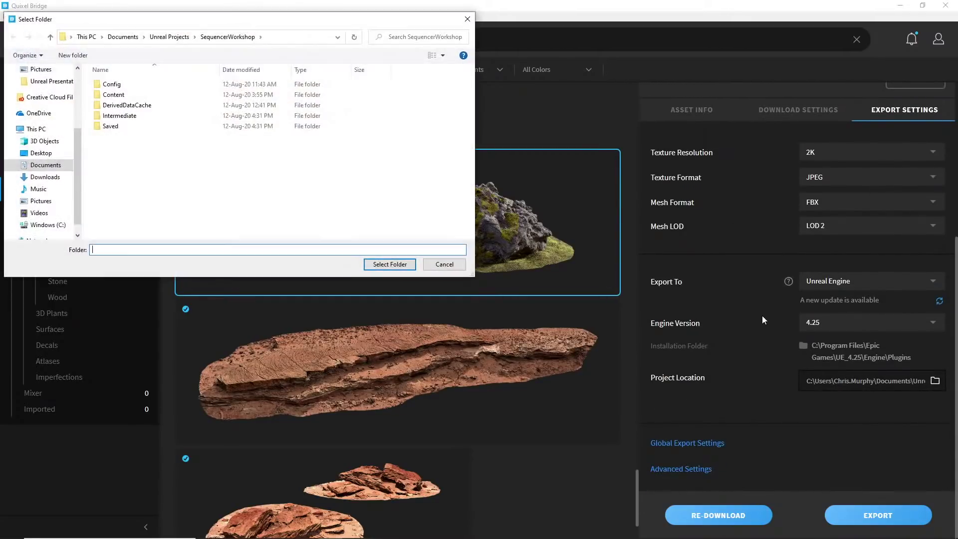
{"action": "left_click", "coordinate": [169, 36]}
{"action": "left_click", "coordinate": [192, 106]}
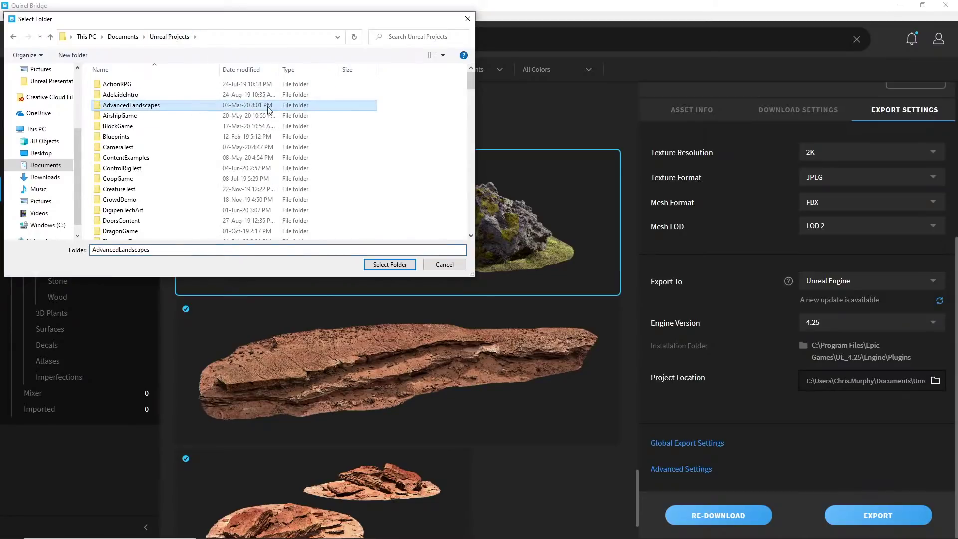
{"action": "type", "text": "open"}
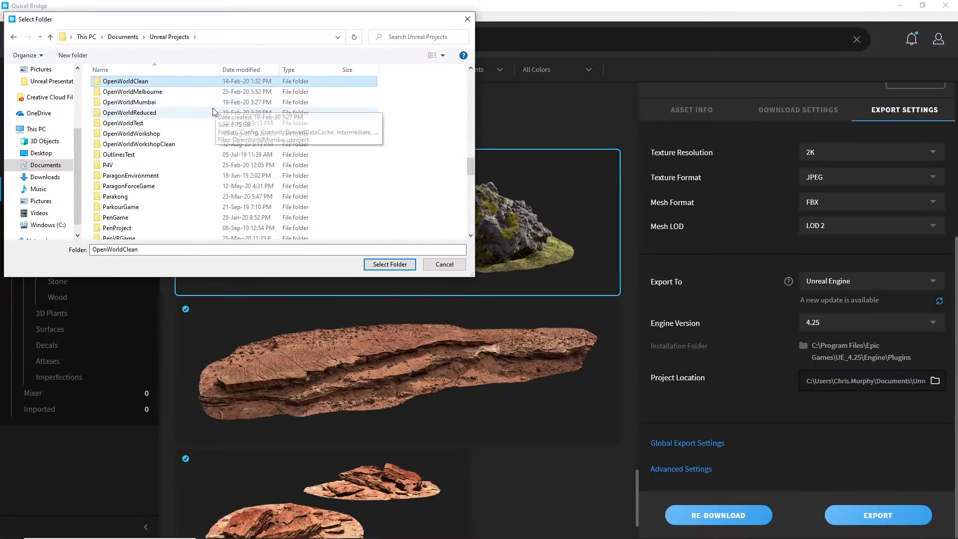
{"action": "double_click", "coordinate": [199, 134]}
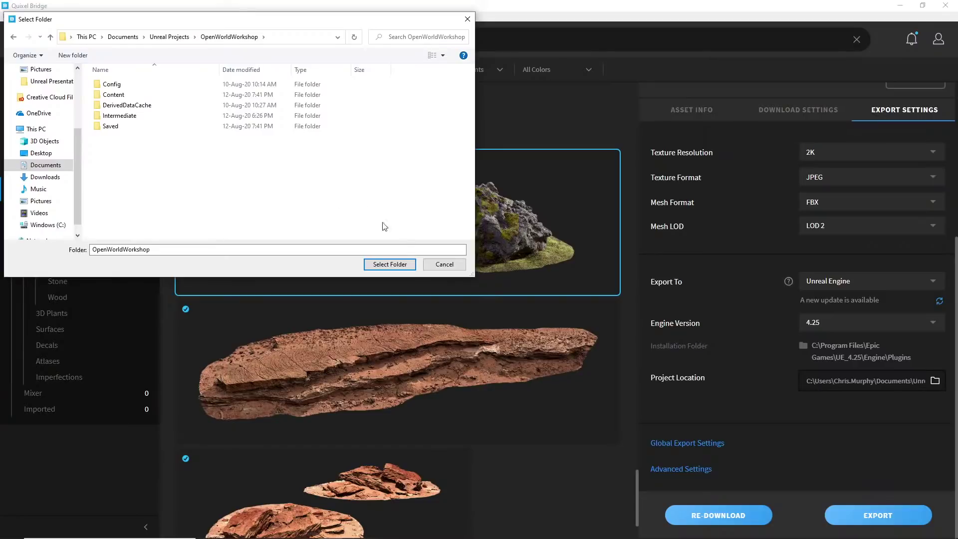
{"action": "left_click", "coordinate": [400, 264]}
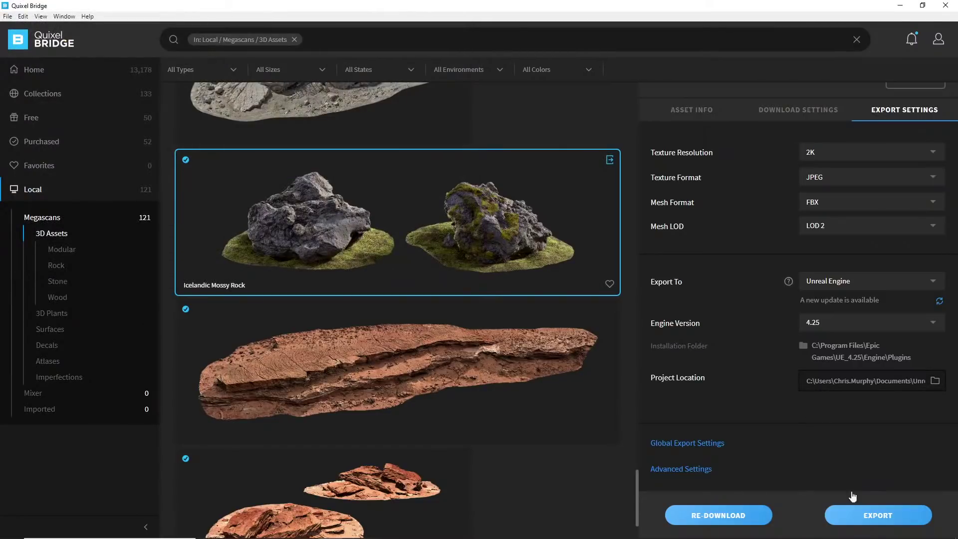
Review the Mesh LOD choices and the advanced map naming and channel packing settings for the rock's export.
{"action": "scroll", "coordinate": [890, 255], "scroll_direction": "up", "scroll_amount": 2}
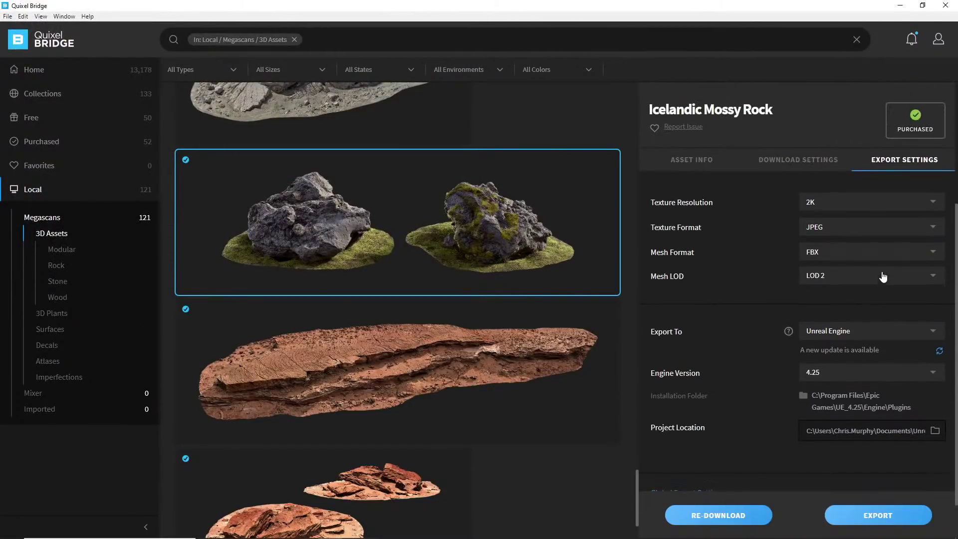
{"action": "left_click", "coordinate": [843, 279]}
{"action": "left_click", "coordinate": [848, 278]}
{"action": "scroll", "coordinate": [890, 351], "scroll_direction": "down", "scroll_amount": 2}
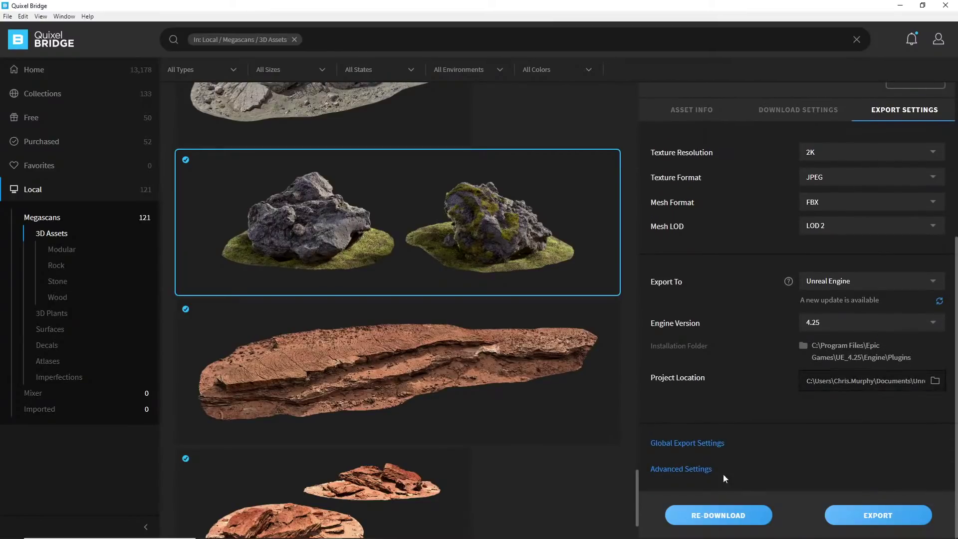
{"action": "left_click", "coordinate": [696, 470]}
{"action": "scroll", "coordinate": [544, 340], "scroll_direction": "down", "scroll_amount": 4}
{"action": "scroll", "coordinate": [551, 337], "scroll_direction": "down", "scroll_amount": 1}
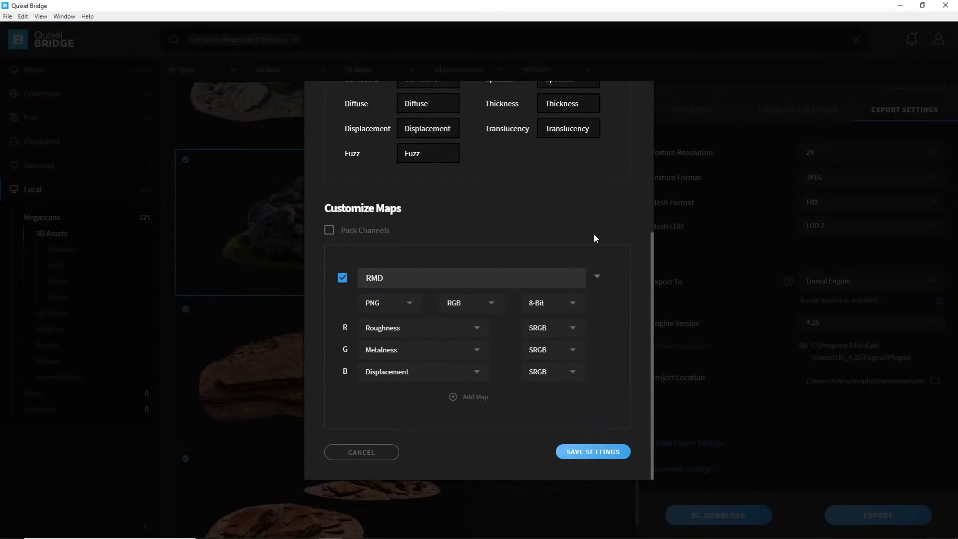
{"action": "scroll", "coordinate": [629, 128], "scroll_direction": "up", "scroll_amount": 5}
{"action": "left_click", "coordinate": [630, 99]}
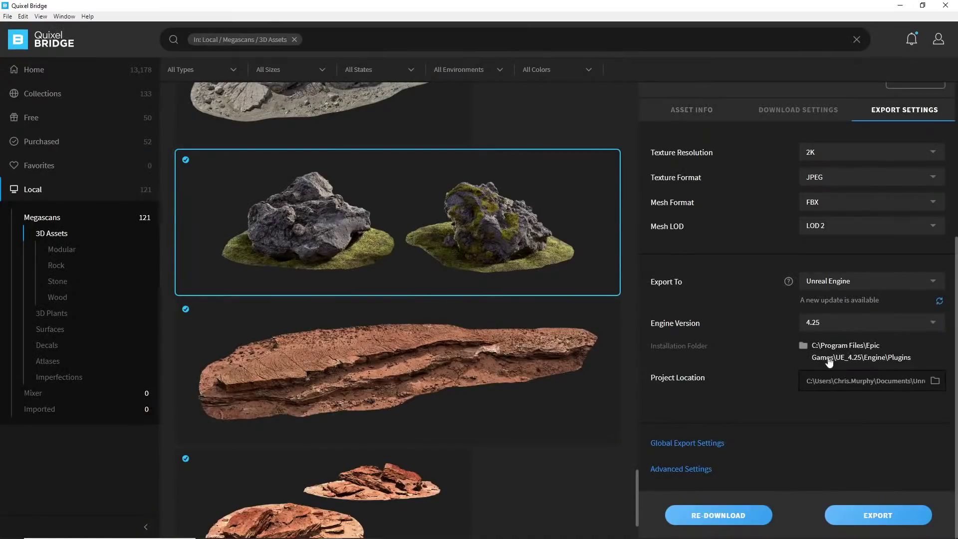
Review the global export settings for 3D models and close them without changes.
{"action": "left_click", "coordinate": [699, 442]}
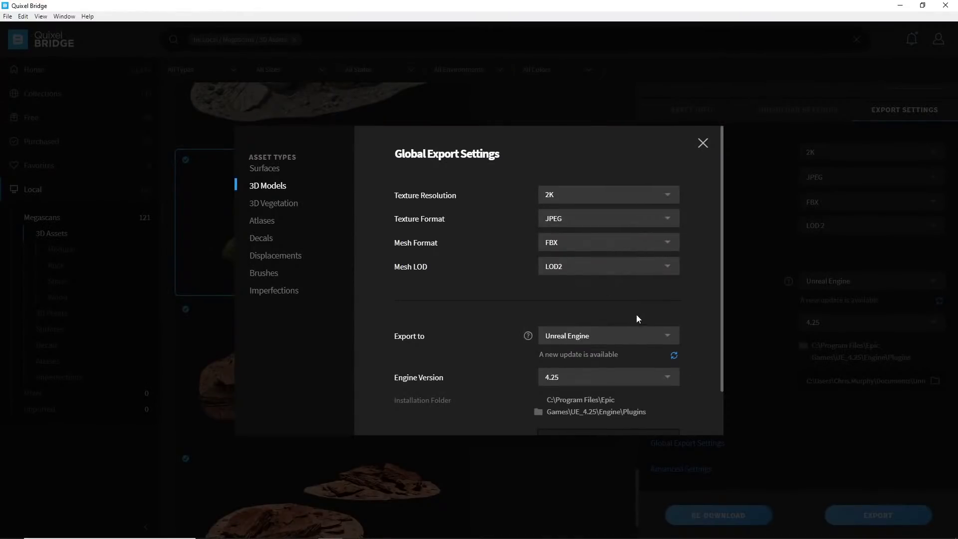
{"action": "scroll", "coordinate": [698, 300], "scroll_direction": "down", "scroll_amount": 1}
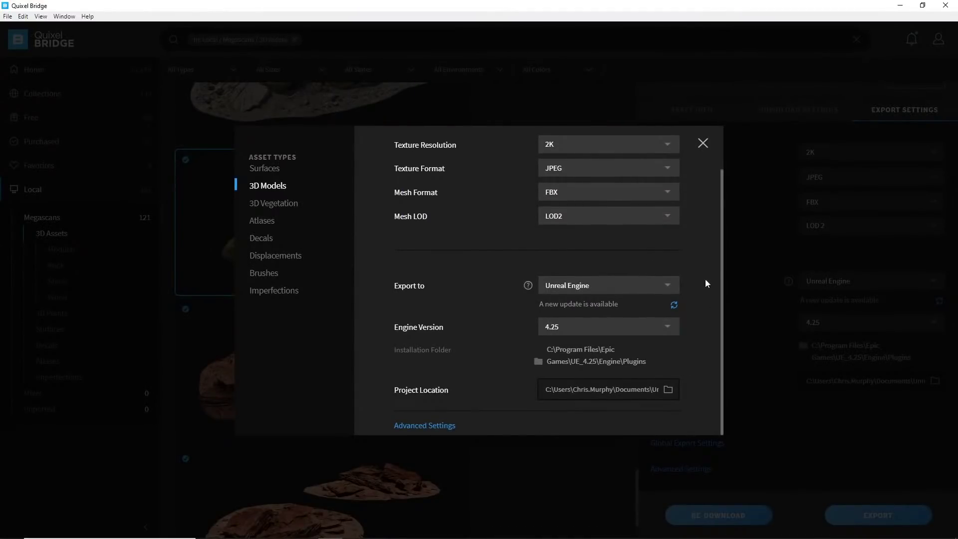
{"action": "scroll", "coordinate": [696, 264], "scroll_direction": "up", "scroll_amount": 1}
{"action": "left_click", "coordinate": [703, 144]}
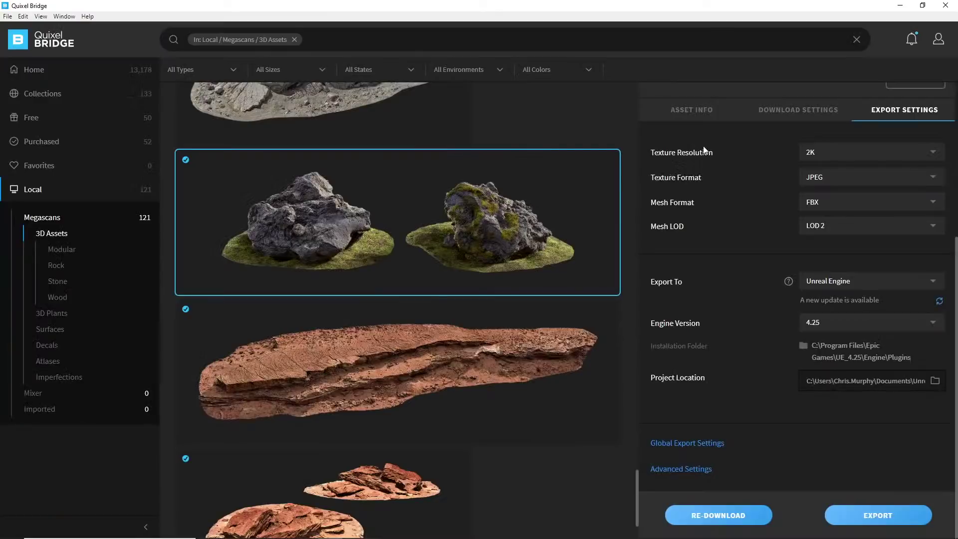
Export the Icelandic Mossy Rock to Unreal Engine, switch to the editor's imported asset folder and dismiss the import log.
{"action": "left_click", "coordinate": [891, 519]}
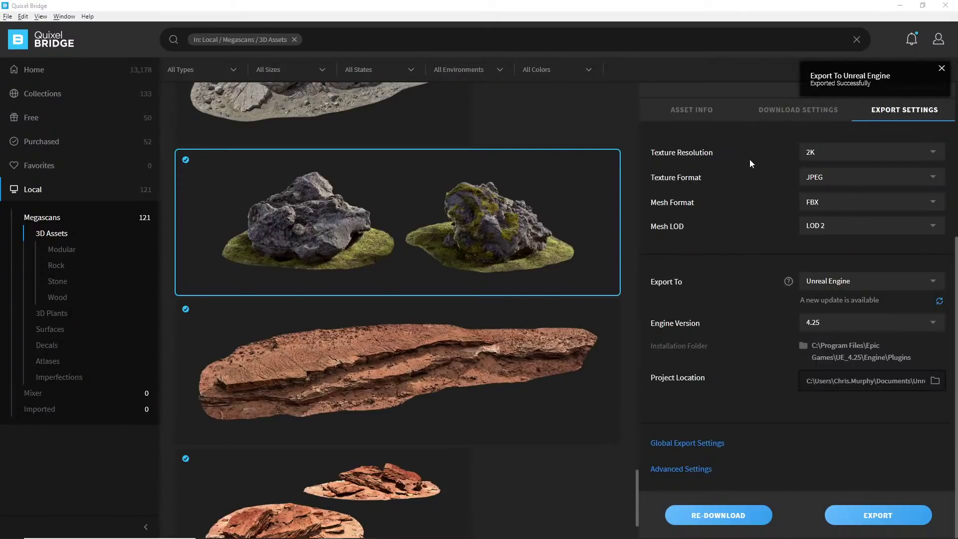
{"action": "key", "text": "alt+Tab"}
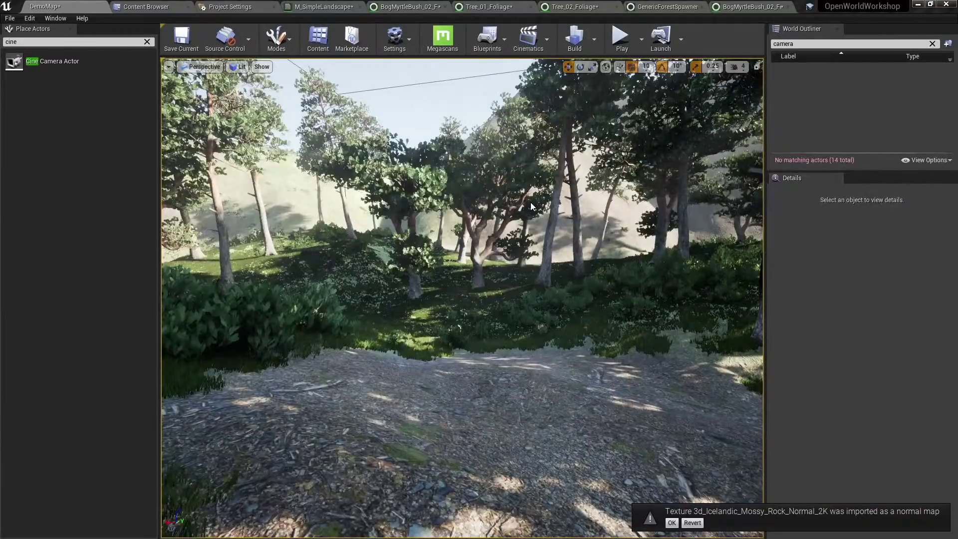
{"action": "left_click", "coordinate": [148, 7]}
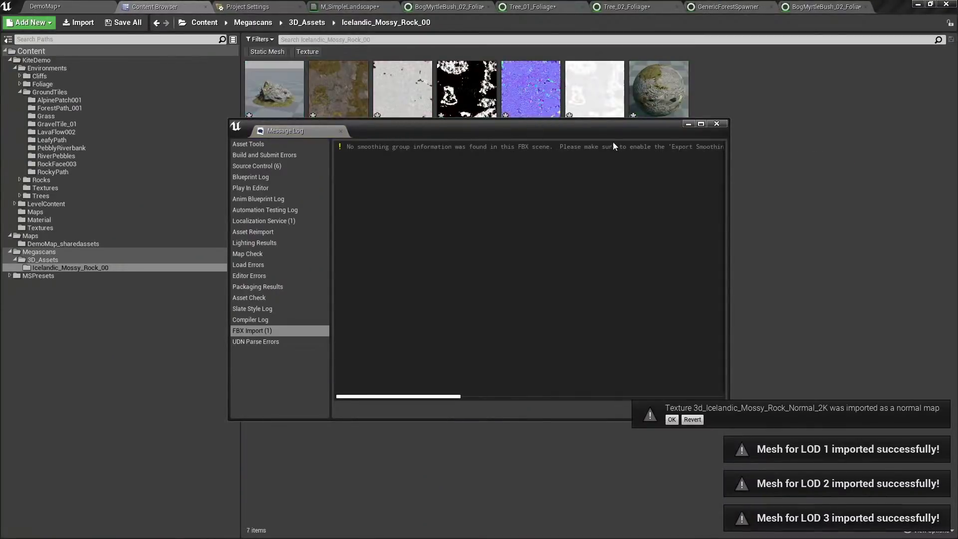
{"action": "left_click", "coordinate": [720, 124]}
Place the imported 3d_Icelandic_Mossy_Rock static mesh on the gravel clearing in DemoMap.
{"action": "left_click", "coordinate": [274, 90]}
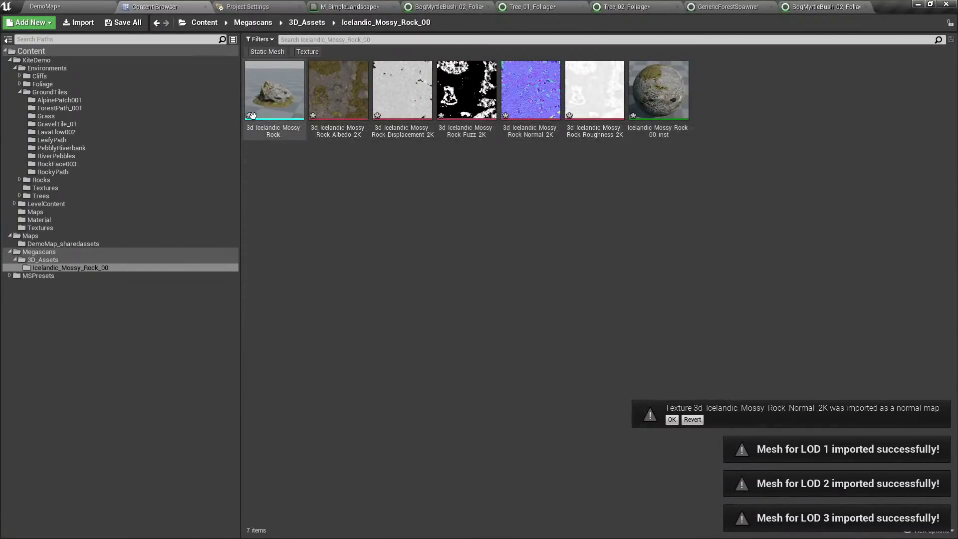
{"action": "left_click_drag", "start_coordinate": [274, 90], "coordinate": [484, 442]}
{"action": "right_click_drag", "start_coordinate": [673, 341], "coordinate": [618, 366]}
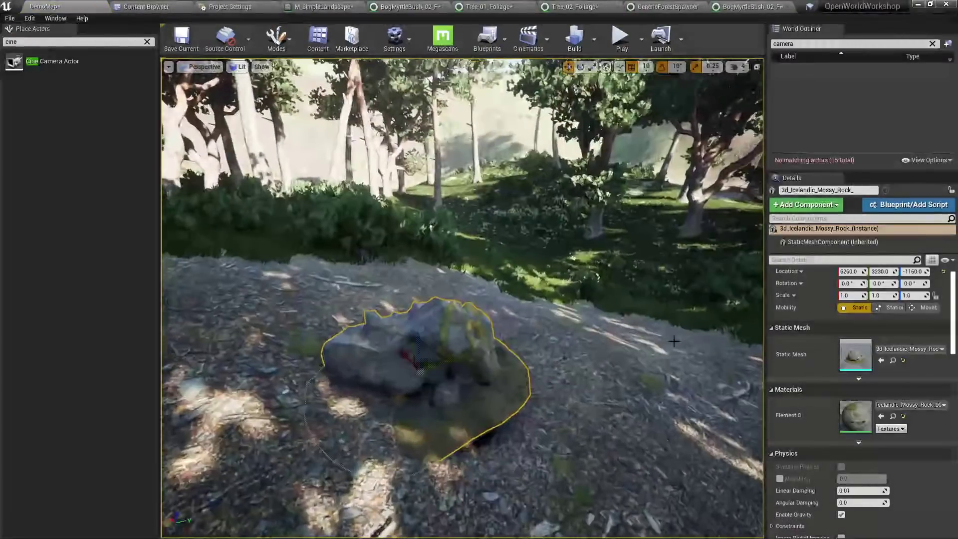
Scale the placed mossy rock uniformly to 2.0.
{"action": "left_click", "coordinate": [924, 295]}
{"action": "type", "text": "4"}
{"action": "key", "text": "Return"}
{"action": "type", "text": "2"}
{"action": "key", "text": "Return"}
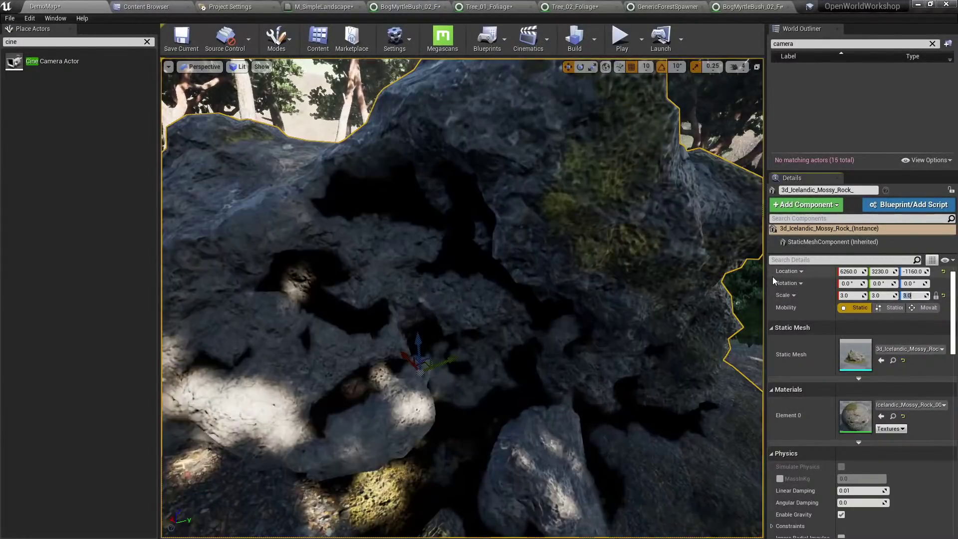
Rotate the mossy rock to 20 degrees about its X axis and view it within the forest.
{"action": "right_click_drag", "start_coordinate": [699, 272], "coordinate": [496, 229]}
{"action": "key", "text": "e"}
{"action": "left_click_drag", "start_coordinate": [476, 257], "coordinate": [484, 289]}
{"action": "key", "text": "w"}
{"action": "right_click_drag", "start_coordinate": [484, 289], "coordinate": [564, 265]}
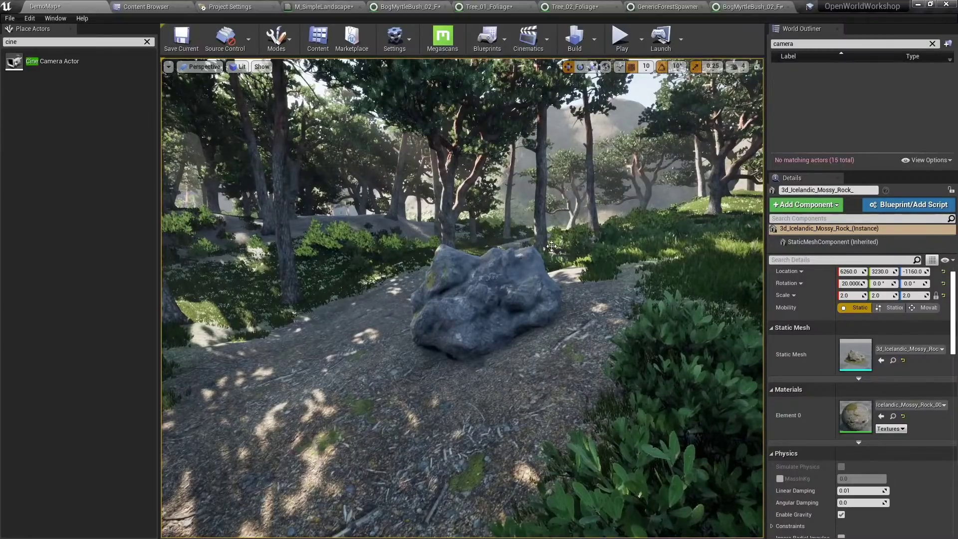
Switch to Quixel Bridge, clear the local 3D Assets filter and search the library for Castle.
{"action": "key", "text": "alt+Tab"}
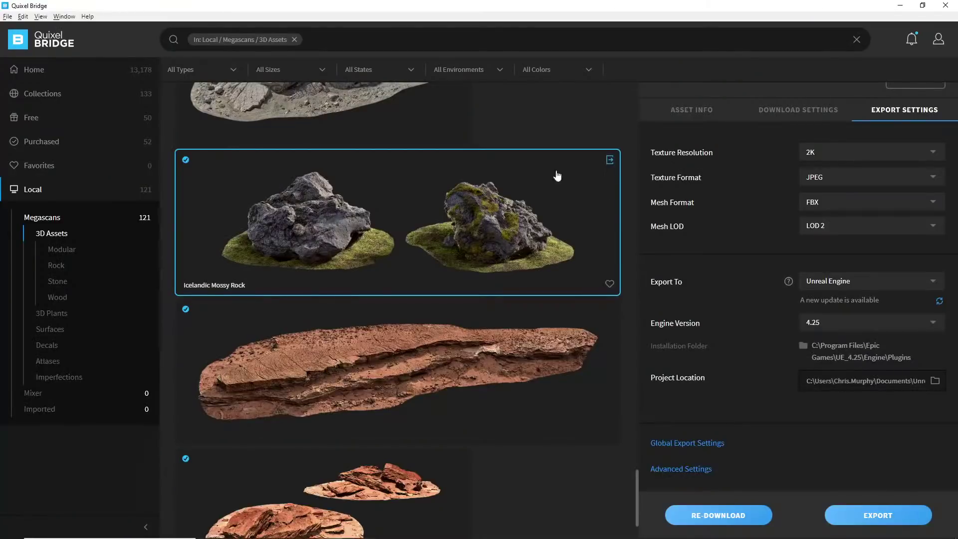
{"action": "left_click", "coordinate": [294, 39]}
{"action": "left_click", "coordinate": [271, 39]}
{"action": "type", "text": "c"}
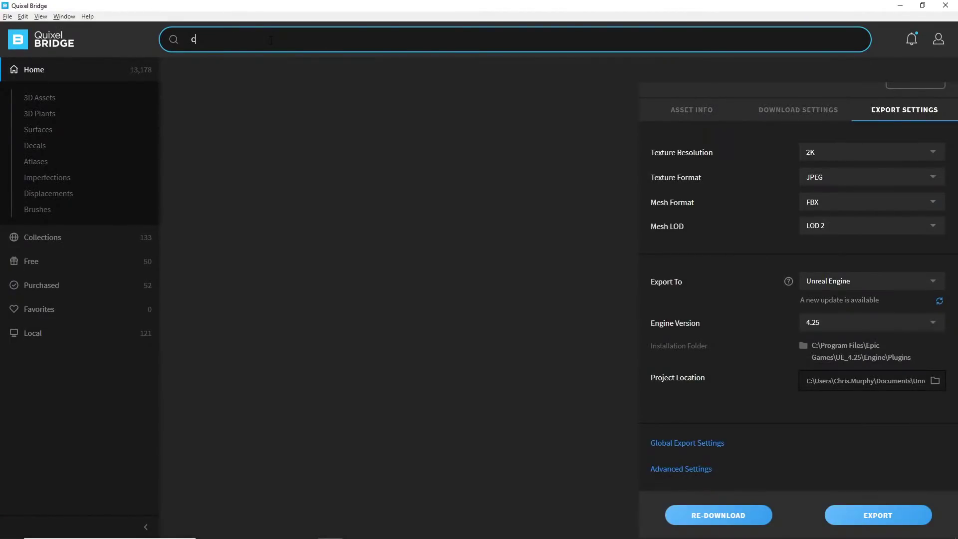
{"action": "type", "text": "astle"}
{"action": "key", "text": "Return"}
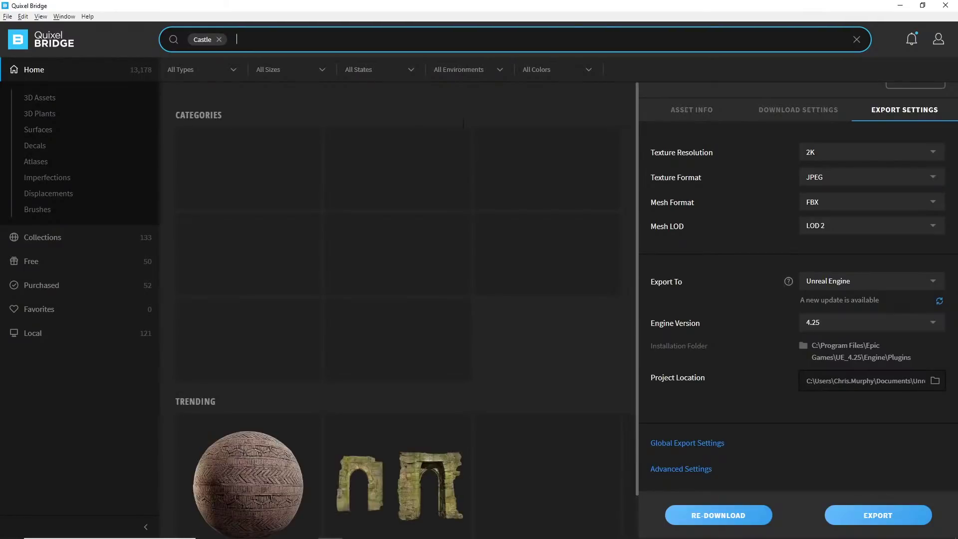
Browse the Castle search results for walls, stairs, arches and other ruin pieces.
{"action": "scroll", "coordinate": [524, 277], "scroll_direction": "down", "scroll_amount": 10}
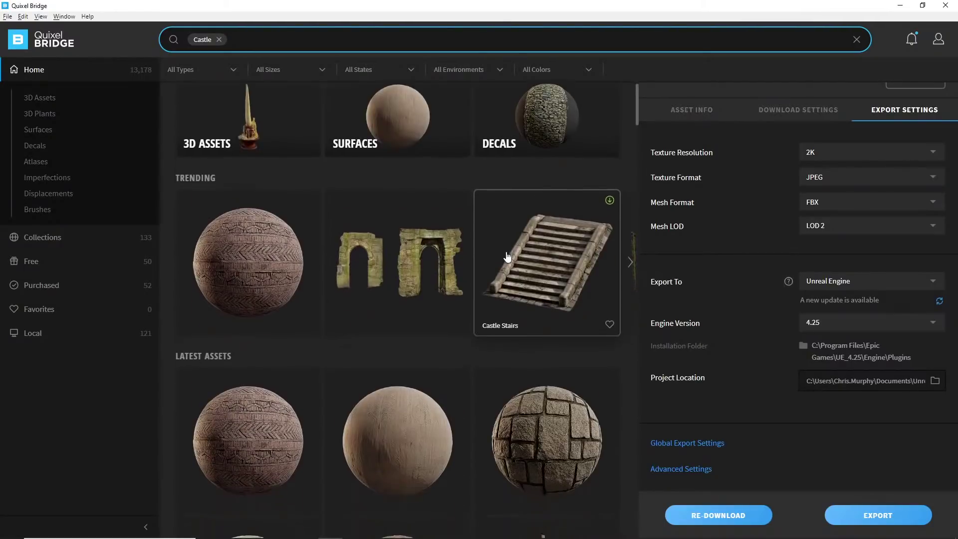
{"action": "scroll", "coordinate": [483, 244], "scroll_direction": "down", "scroll_amount": 10}
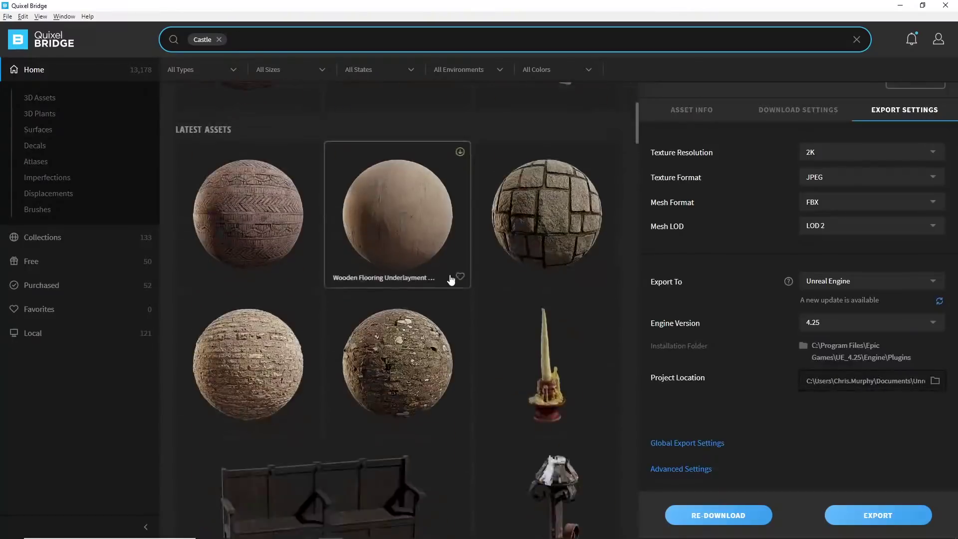
{"action": "scroll", "coordinate": [456, 270], "scroll_direction": "down", "scroll_amount": 10}
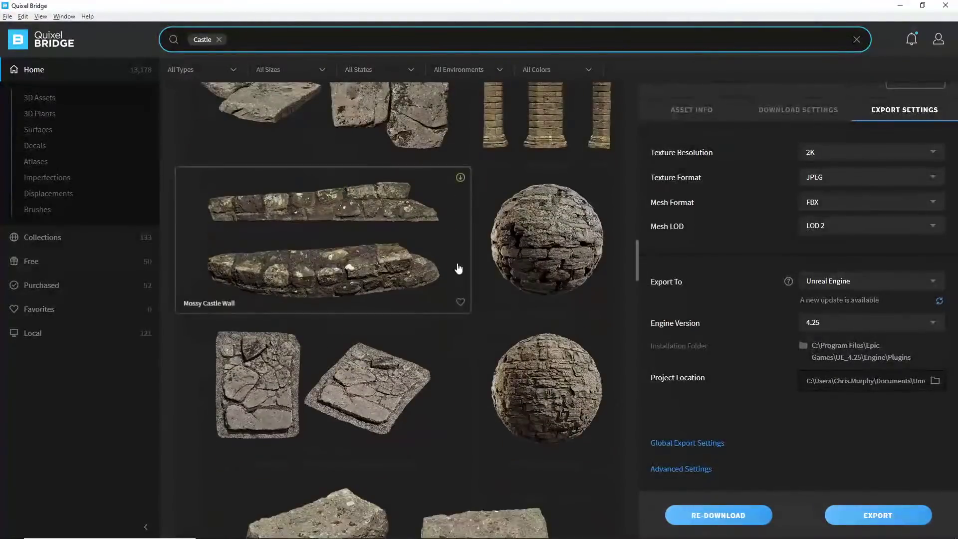
{"action": "scroll", "coordinate": [456, 268], "scroll_direction": "down", "scroll_amount": 10}
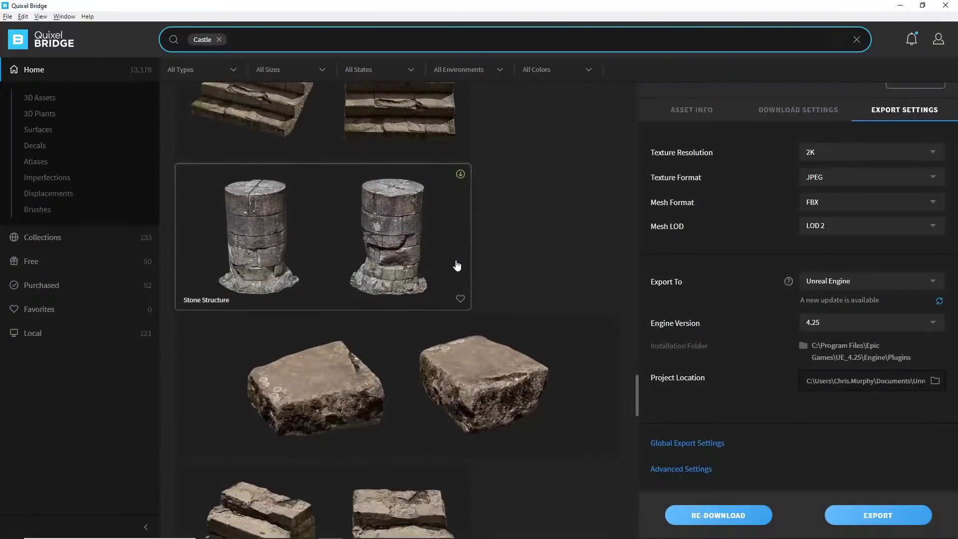
{"action": "scroll", "coordinate": [456, 264], "scroll_direction": "down", "scroll_amount": 10}
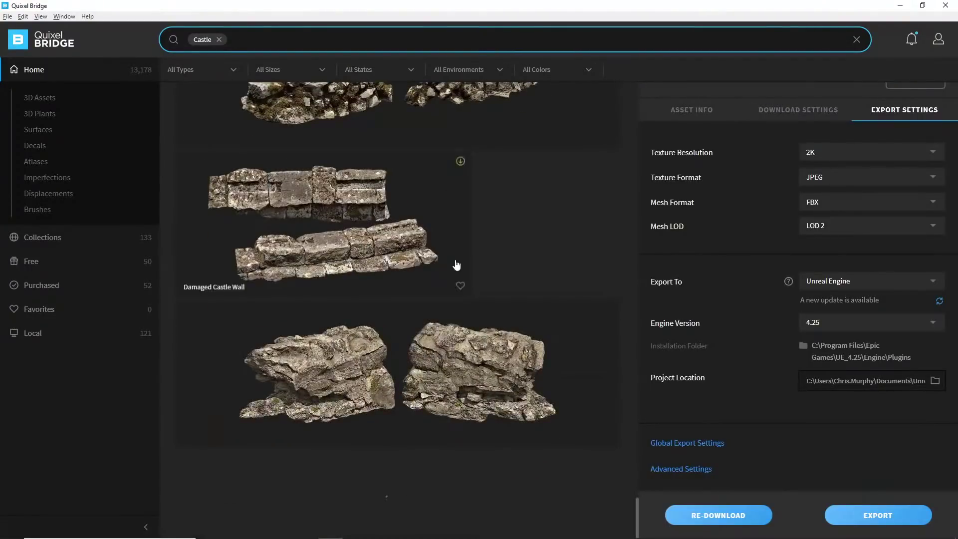
{"action": "scroll", "coordinate": [464, 260], "scroll_direction": "down", "scroll_amount": 10}
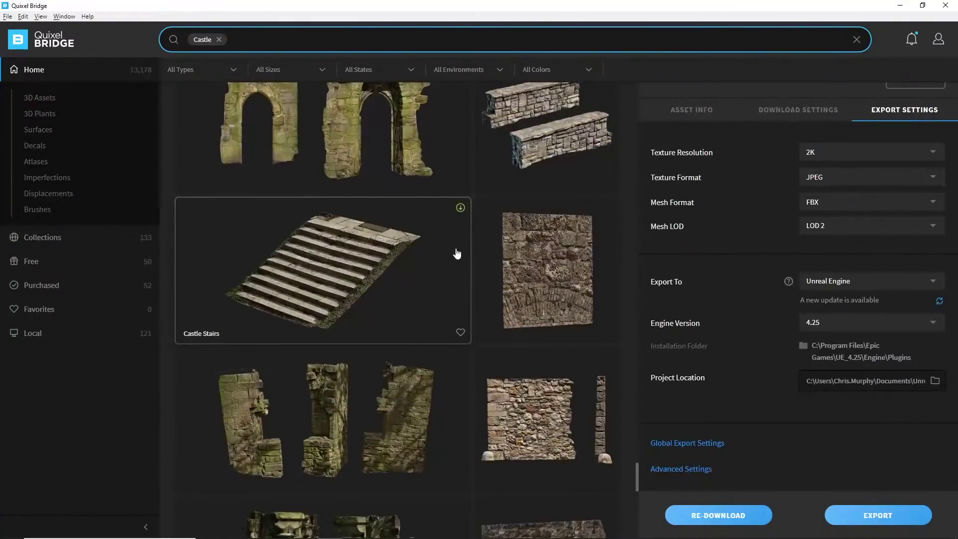
{"action": "scroll", "coordinate": [457, 254], "scroll_direction": "down", "scroll_amount": 10}
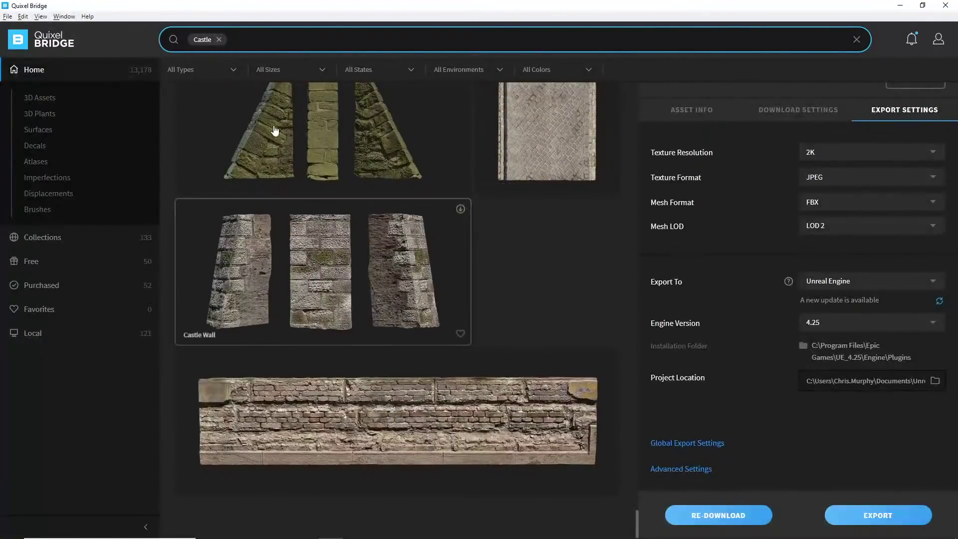
{"action": "scroll", "coordinate": [469, 222], "scroll_direction": "up", "scroll_amount": 15}
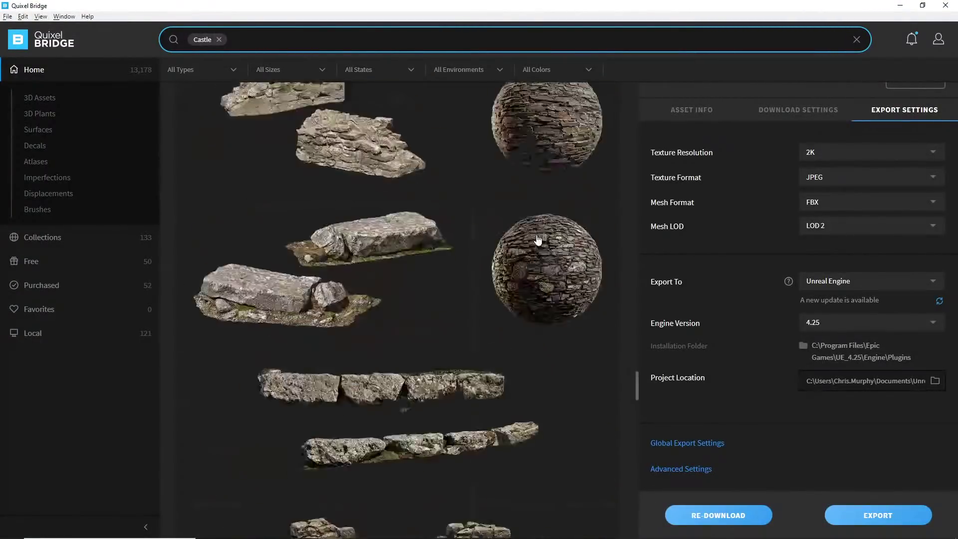
{"action": "scroll", "coordinate": [499, 279], "scroll_direction": "down", "scroll_amount": 15}
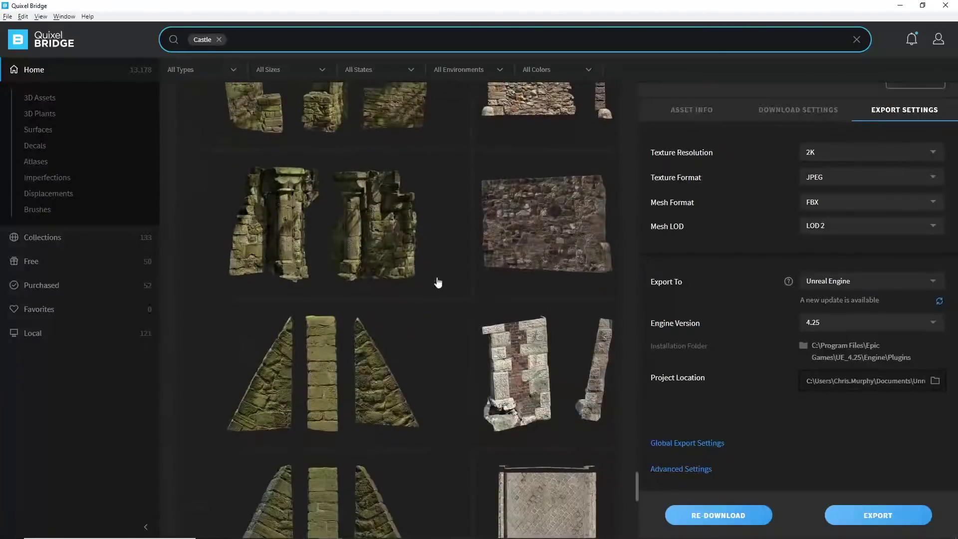
{"action": "scroll", "coordinate": [396, 305], "scroll_direction": "down", "scroll_amount": 2}
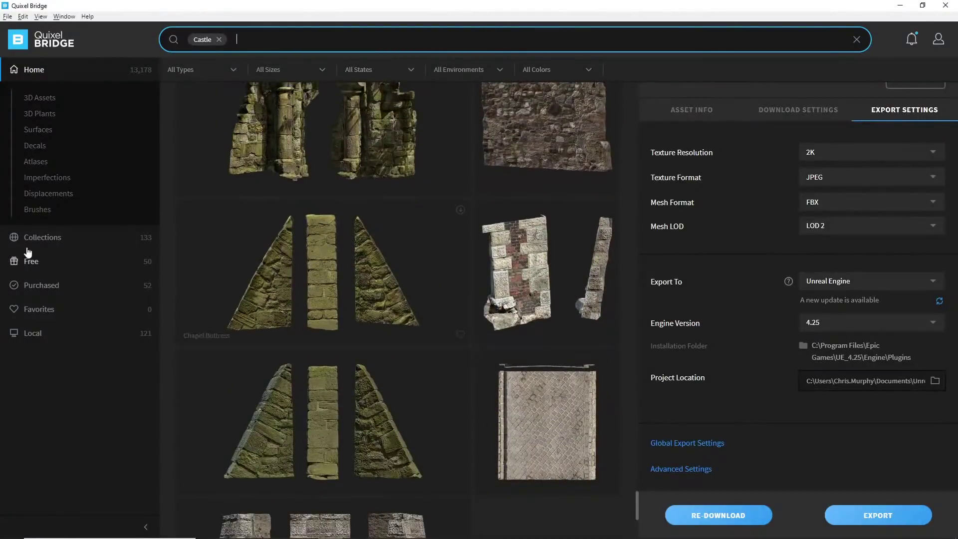
Open the Collections section and browse its featured, environment and essential collections.
{"action": "left_click", "coordinate": [54, 242]}
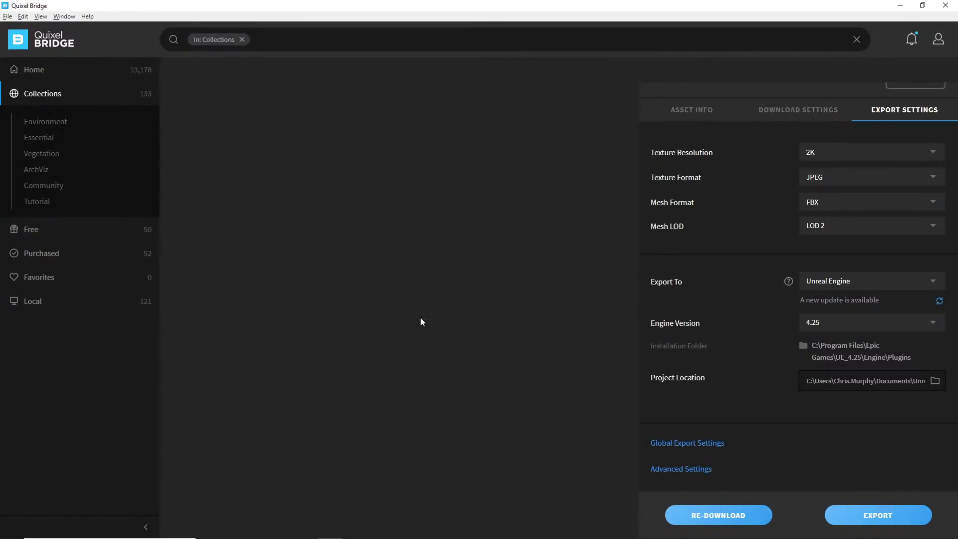
{"action": "scroll", "coordinate": [809, 203], "scroll_direction": "up", "scroll_amount": 5}
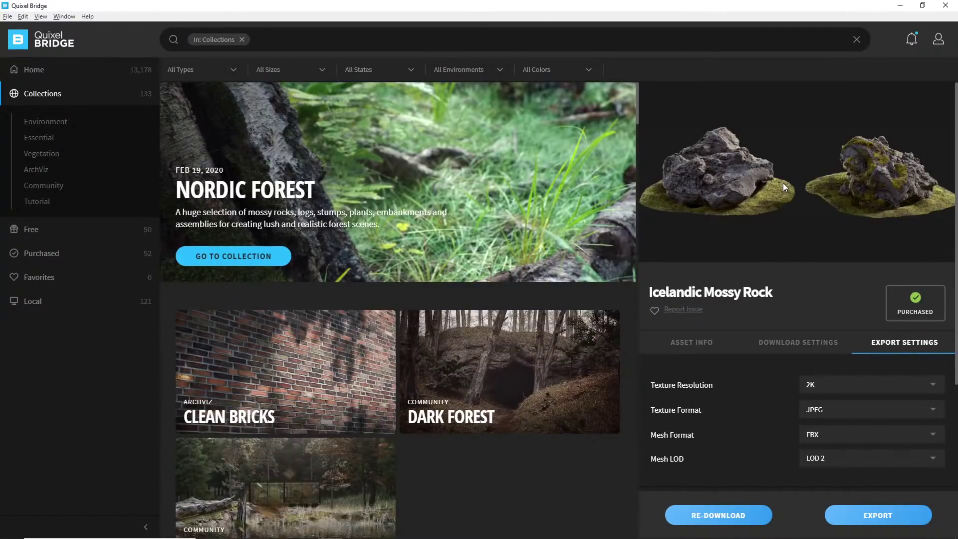
{"action": "scroll", "coordinate": [574, 273], "scroll_direction": "down", "scroll_amount": 10}
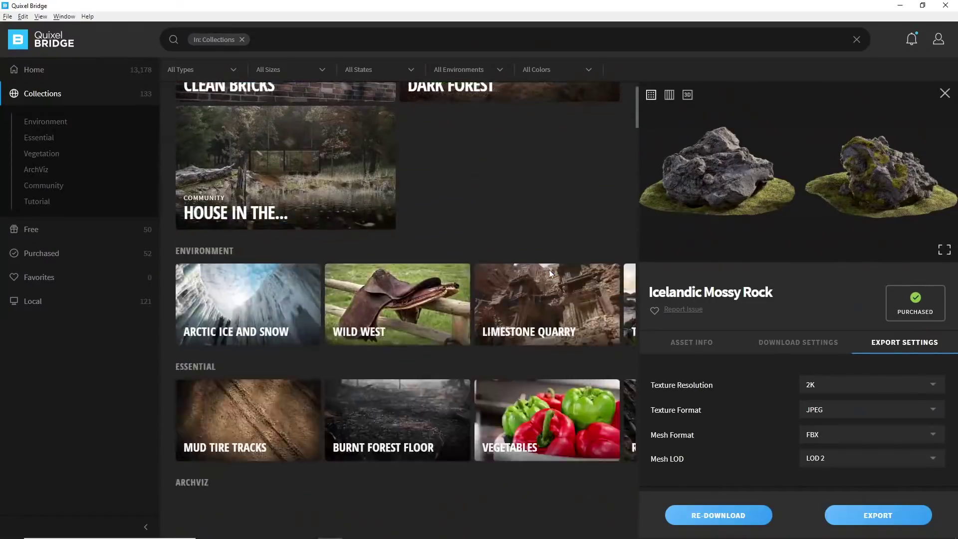
Browse the full list of collections, from the featured and tutorial sets down to the historic and natural environment themes.
{"action": "scroll", "coordinate": [549, 269], "scroll_direction": "up", "scroll_amount": 10}
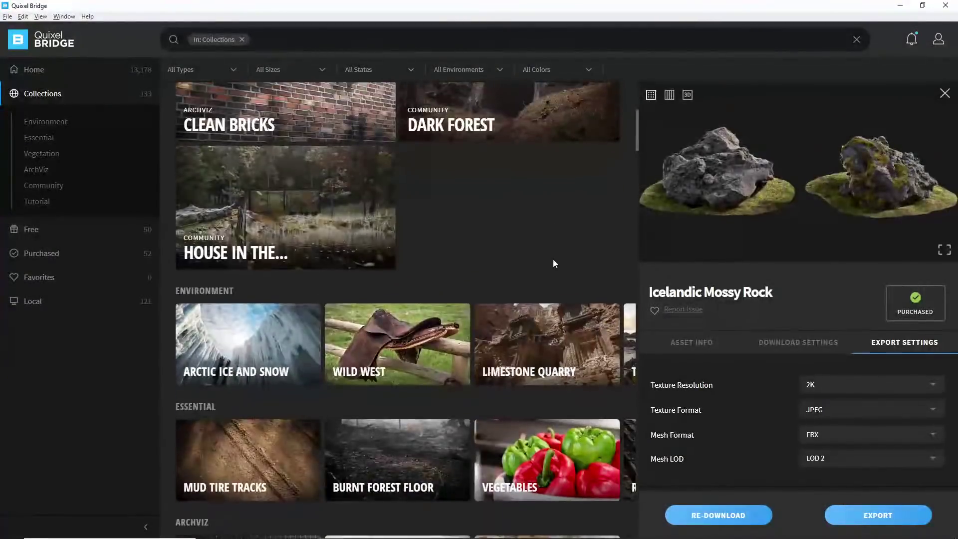
{"action": "scroll", "coordinate": [554, 260], "scroll_direction": "down", "scroll_amount": 7}
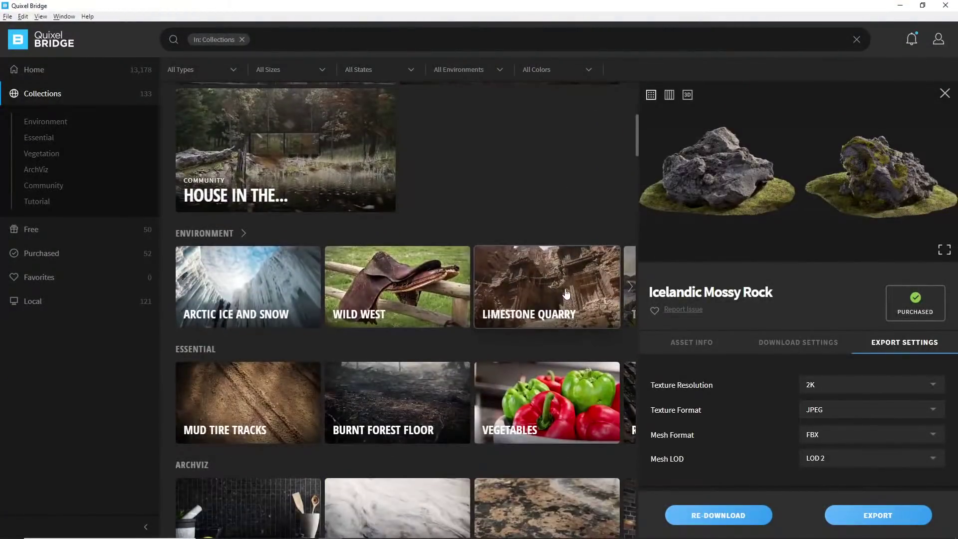
{"action": "scroll", "coordinate": [570, 287], "scroll_direction": "up", "scroll_amount": 7}
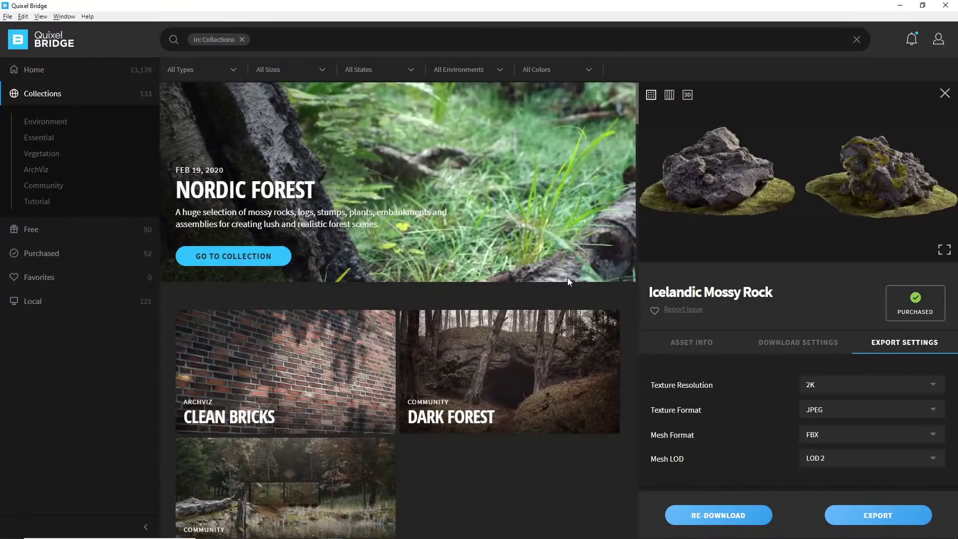
{"action": "scroll", "coordinate": [567, 277], "scroll_direction": "down", "scroll_amount": 15}
{"action": "scroll", "coordinate": [566, 276], "scroll_direction": "up", "scroll_amount": 15}
{"action": "scroll", "coordinate": [439, 237], "scroll_direction": "down", "scroll_amount": 6}
{"action": "scroll", "coordinate": [438, 237], "scroll_direction": "down", "scroll_amount": 9}
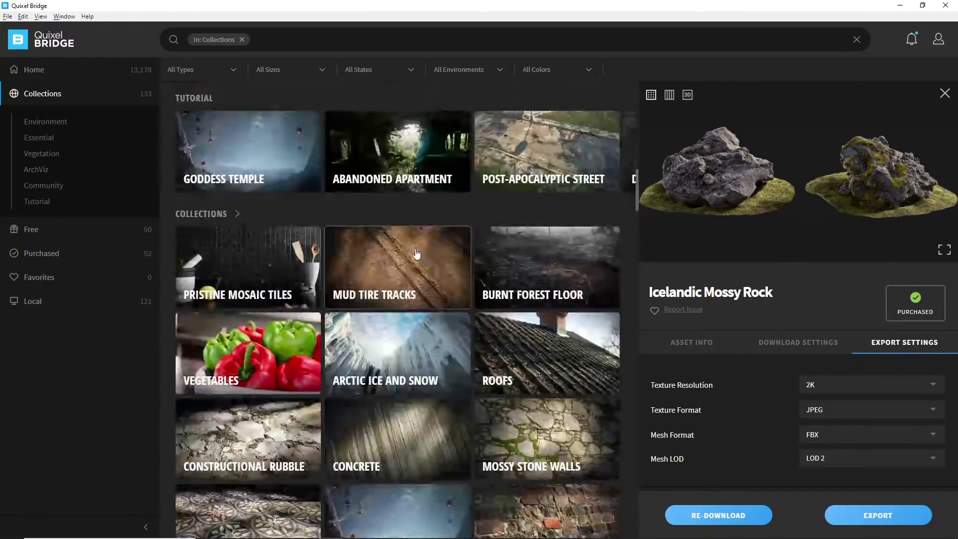
{"action": "scroll", "coordinate": [464, 253], "scroll_direction": "down", "scroll_amount": 8}
{"action": "scroll", "coordinate": [464, 254], "scroll_direction": "down", "scroll_amount": 8}
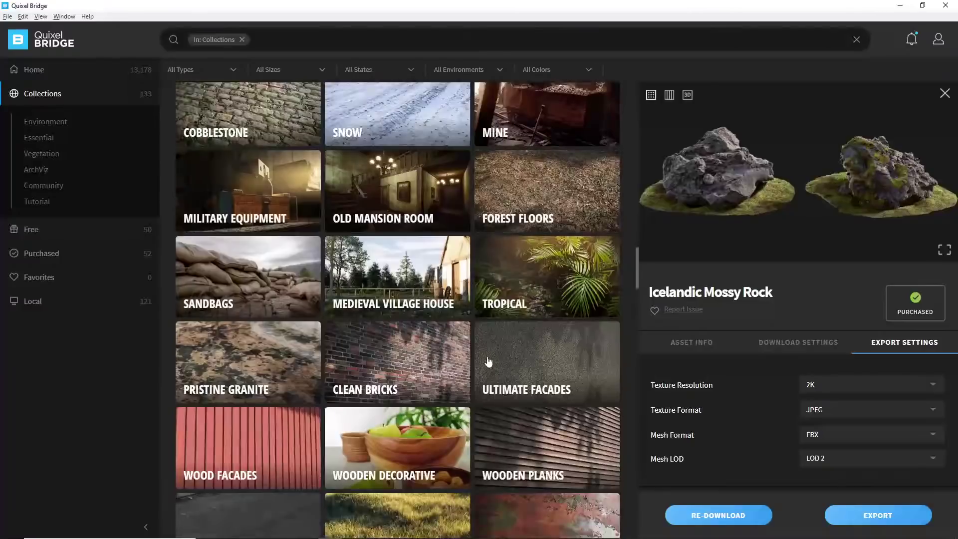
{"action": "scroll", "coordinate": [449, 259], "scroll_direction": "down", "scroll_amount": 8}
{"action": "scroll", "coordinate": [447, 262], "scroll_direction": "down", "scroll_amount": 12}
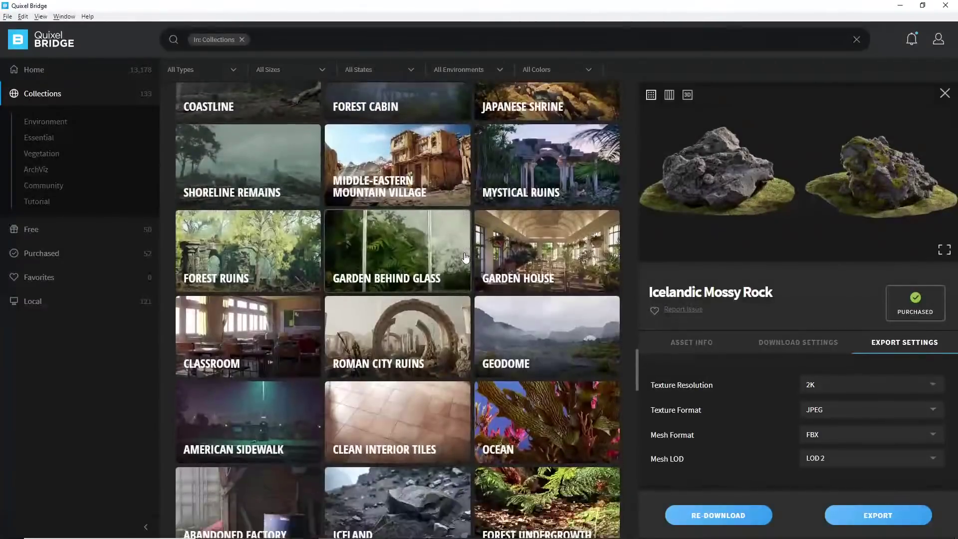
{"action": "scroll", "coordinate": [469, 251], "scroll_direction": "down", "scroll_amount": 5}
{"action": "scroll", "coordinate": [549, 324], "scroll_direction": "up", "scroll_amount": 5}
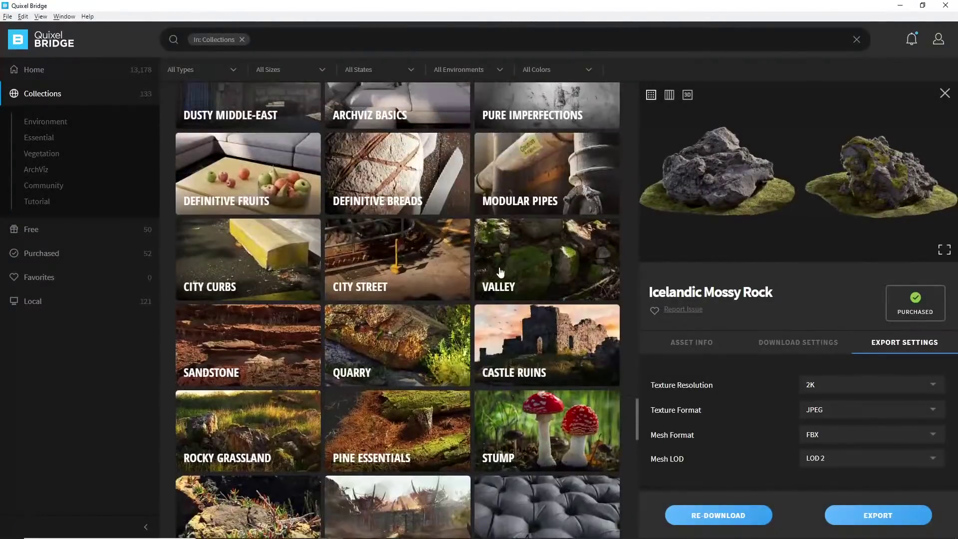
Open the Castle Ruins collection and look through its stairs, stone structures and ruined wall pieces.
{"action": "left_click", "coordinate": [572, 315]}
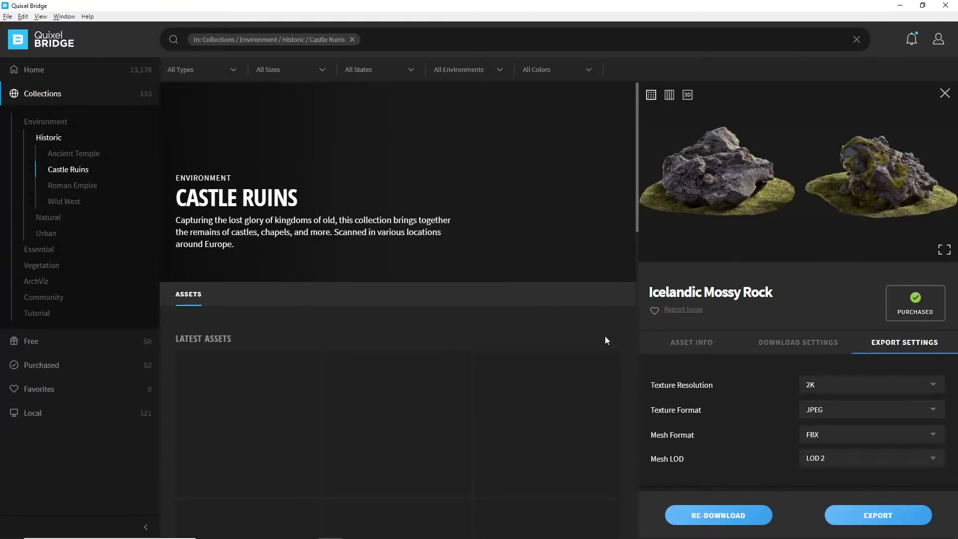
{"action": "scroll", "coordinate": [448, 250], "scroll_direction": "down", "scroll_amount": 10}
{"action": "scroll", "coordinate": [453, 257], "scroll_direction": "down", "scroll_amount": 8}
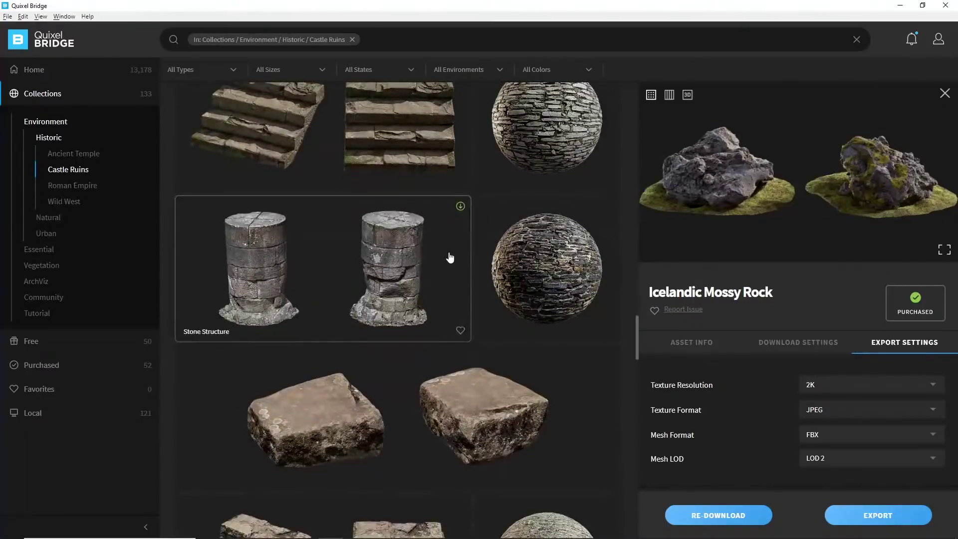
{"action": "scroll", "coordinate": [449, 258], "scroll_direction": "down", "scroll_amount": 8}
{"action": "scroll", "coordinate": [449, 258], "scroll_direction": "up", "scroll_amount": 10}
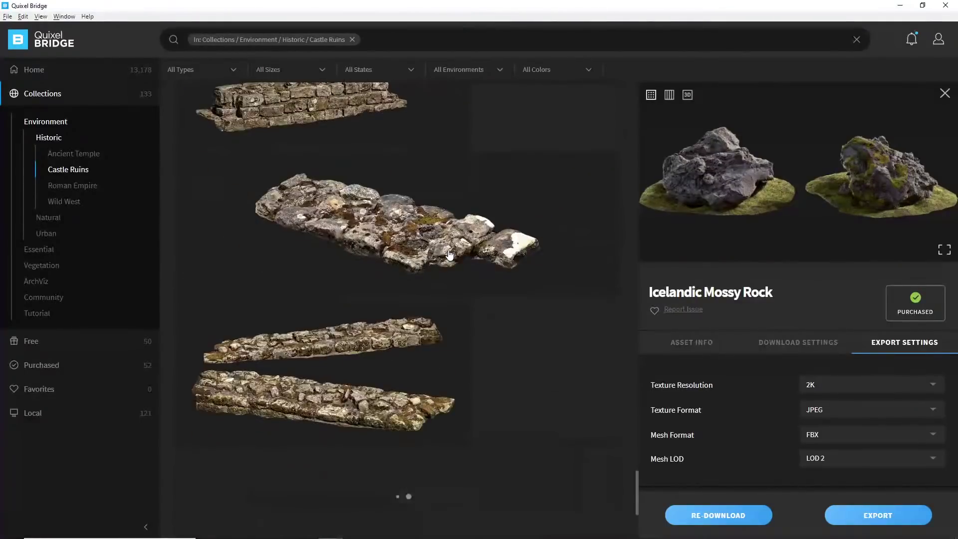
Switch back to Unreal Editor and inspect the trees, bushes and grass around the mossy rock and the hillside.
{"action": "left_click", "coordinate": [901, 8]}
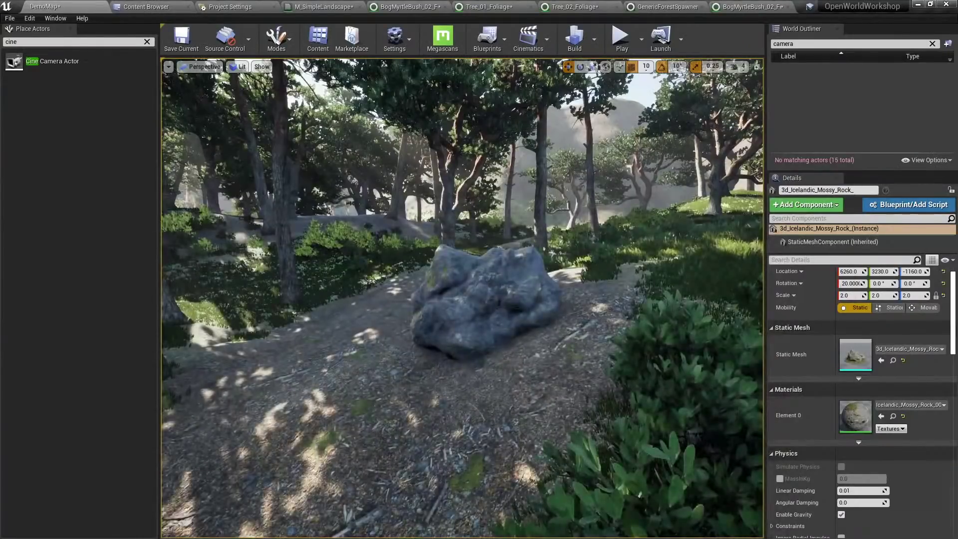
{"action": "left_click", "coordinate": [529, 292]}
{"action": "mouse_move", "coordinate": [530, 292]}
{"action": "right_mouse_down"}
{"action": "mouse_move", "coordinate": [619, 279]}
{"action": "mouse_move", "coordinate": [584, 294]}
{"action": "mouse_move", "coordinate": [513, 292]}
{"action": "right_mouse_up"}
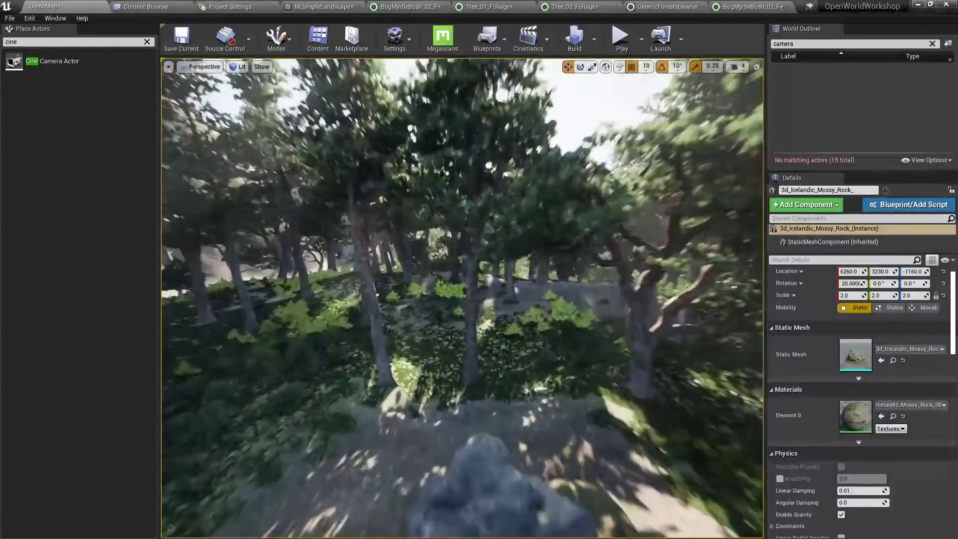
{"action": "right_click_drag", "start_coordinate": [514, 292], "coordinate": [508, 292]}
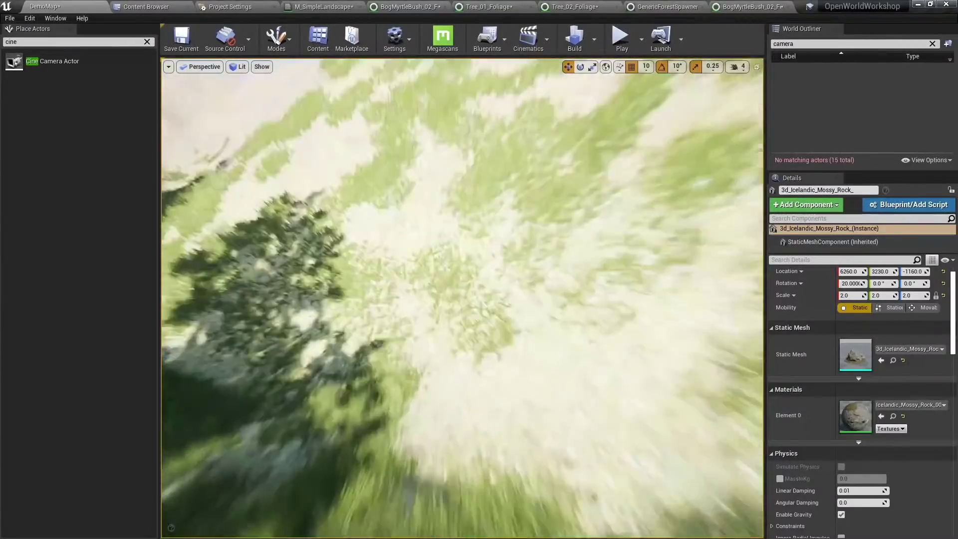
{"action": "right_click_drag", "start_coordinate": [509, 292], "coordinate": [314, 204]}
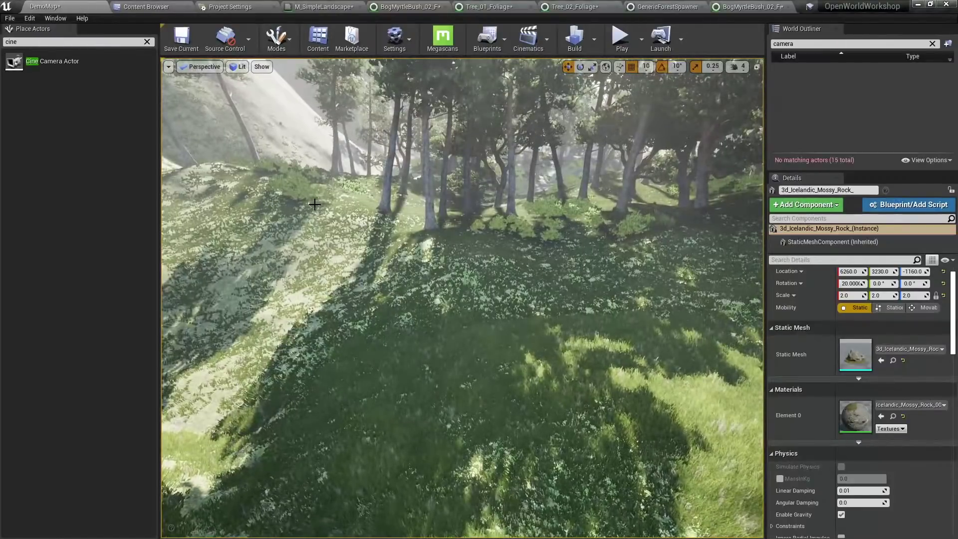
Search the whole Content folder for grass and open the M_FieldGrass_01 material.
{"action": "left_click", "coordinate": [133, 7]}
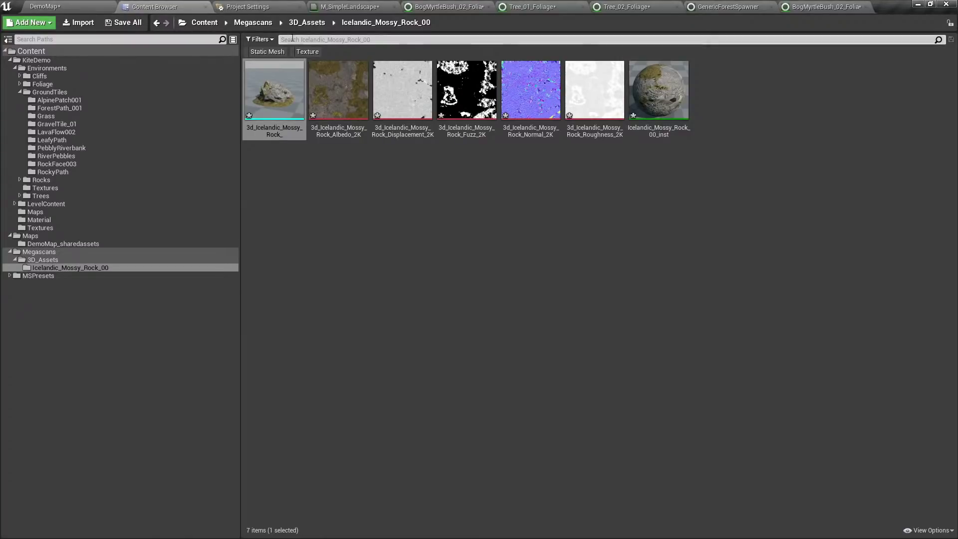
{"action": "left_click", "coordinate": [62, 49]}
{"action": "left_click", "coordinate": [327, 41]}
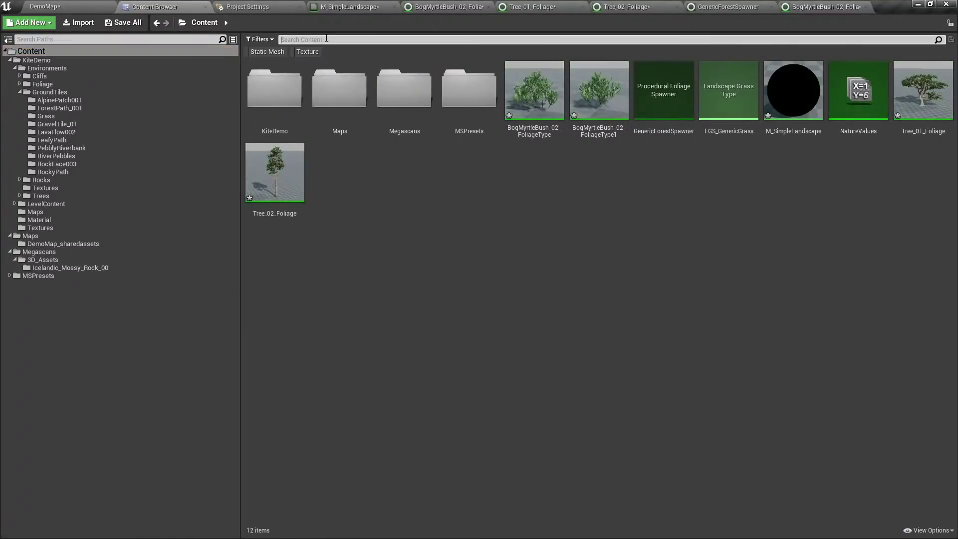
{"action": "type", "text": "grass"}
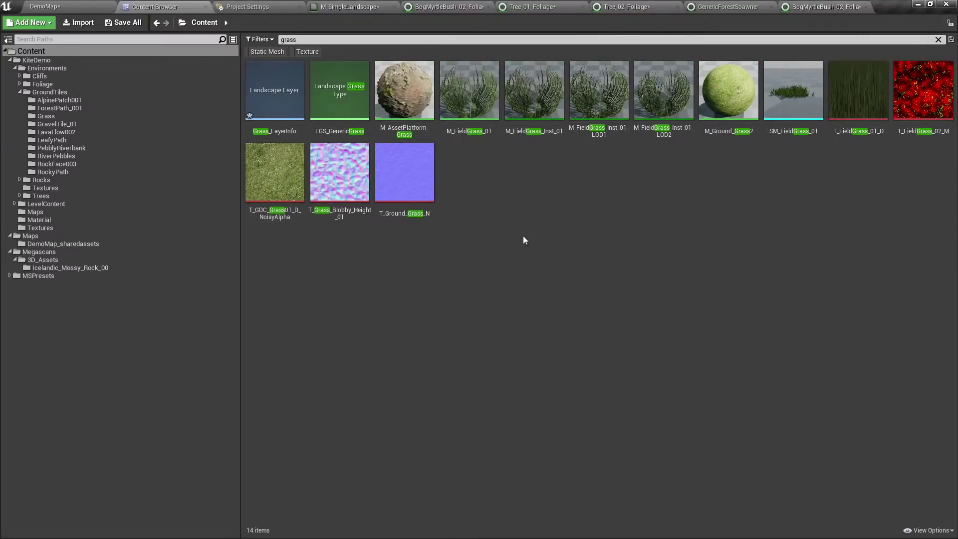
{"action": "double_click", "coordinate": [469, 94]}
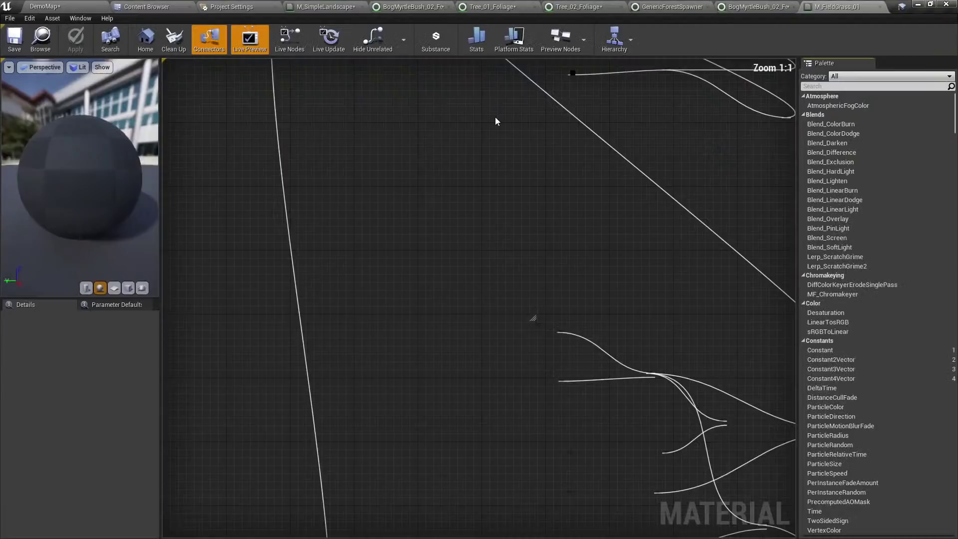
Filter the M_FieldGrass_01 material's details by "dith" to find its dithering options.
{"action": "scroll", "coordinate": [504, 125], "scroll_direction": "down", "scroll_amount": 13}
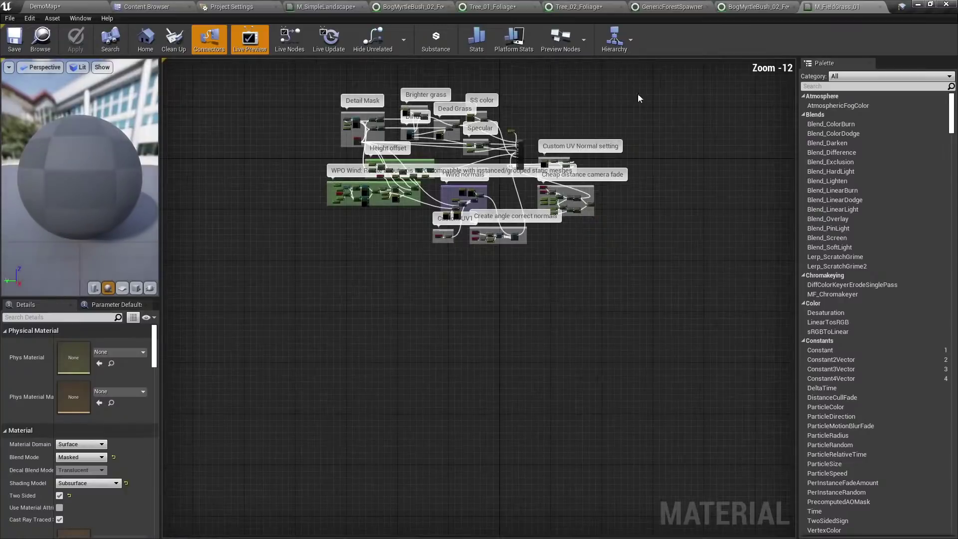
{"action": "left_click_drag", "start_coordinate": [673, 80], "coordinate": [402, 246]}
{"action": "left_click", "coordinate": [524, 283]}
{"action": "scroll", "coordinate": [513, 137], "scroll_direction": "up", "scroll_amount": 11}
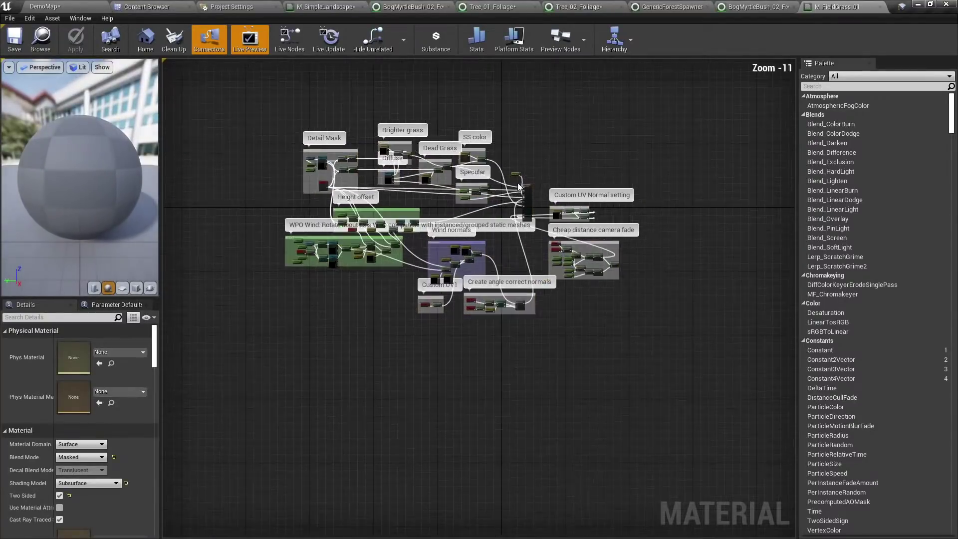
{"action": "right_click_drag", "start_coordinate": [655, 208], "coordinate": [632, 147]}
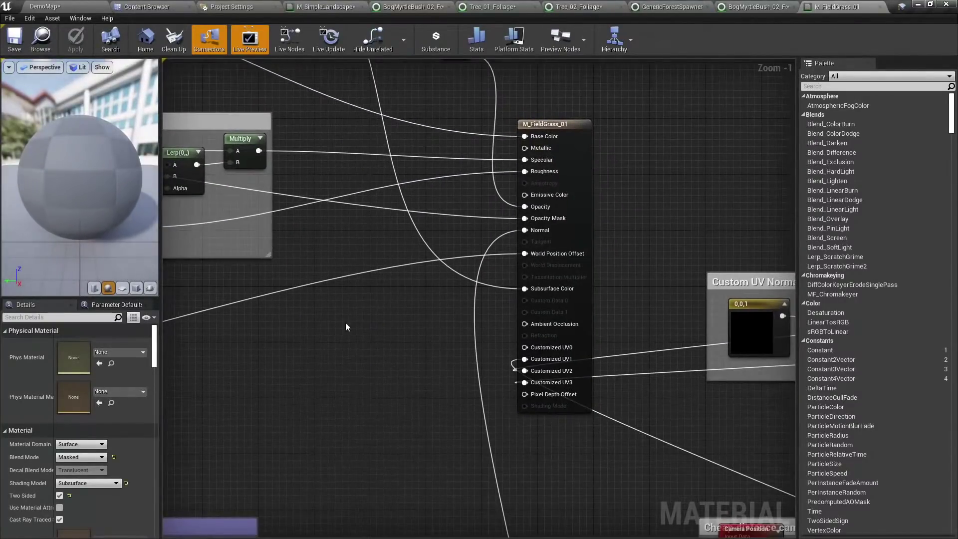
{"action": "left_click", "coordinate": [41, 317]}
{"action": "type", "text": "dith"}
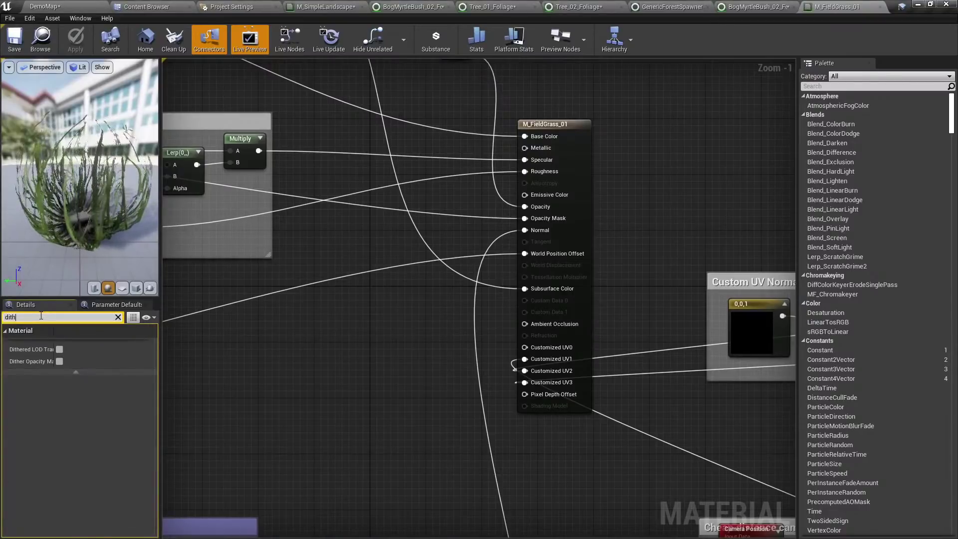
Enable Dithered LOD Transition on the M_FieldGrass_01 material and save it.
{"action": "left_click_drag", "start_coordinate": [56, 360], "coordinate": [85, 360]}
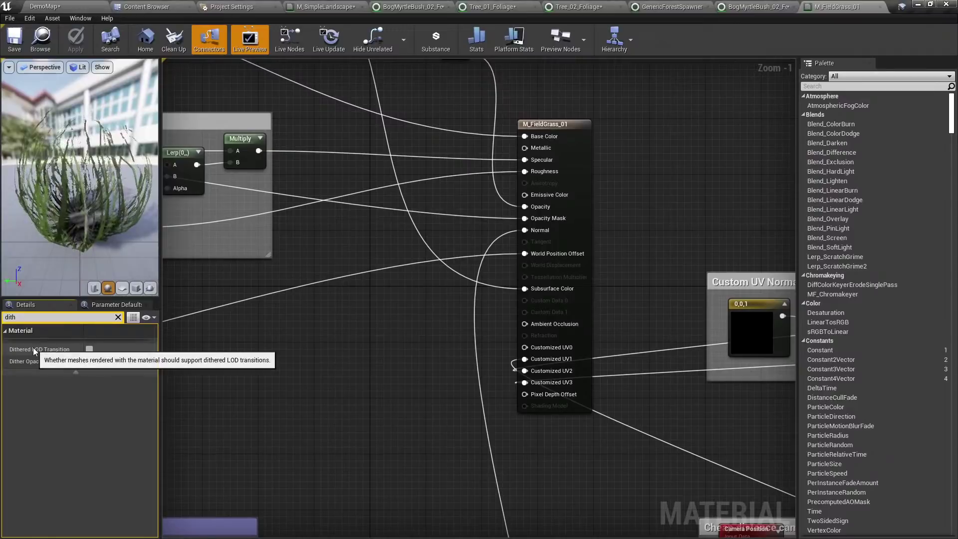
{"action": "left_click", "coordinate": [90, 350]}
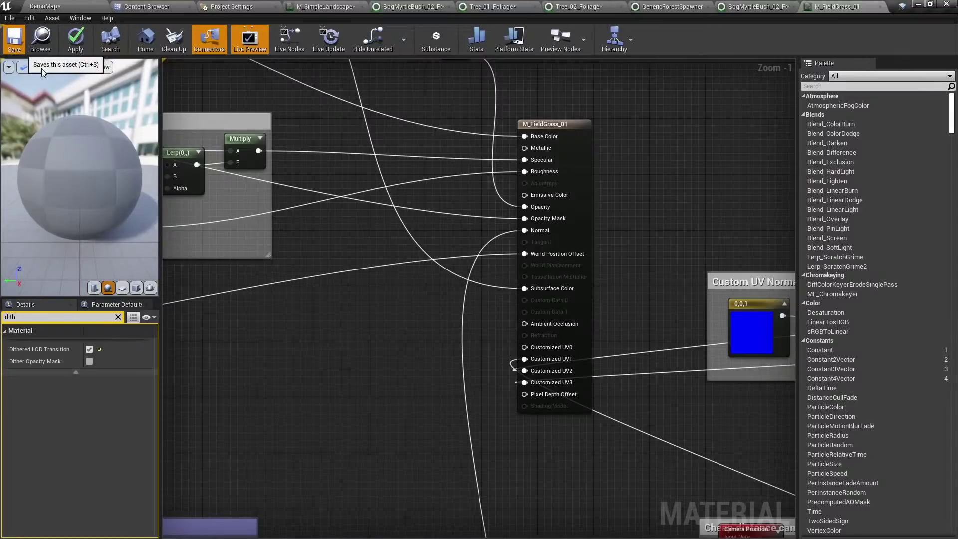
{"action": "key", "text": "ctrl+s"}
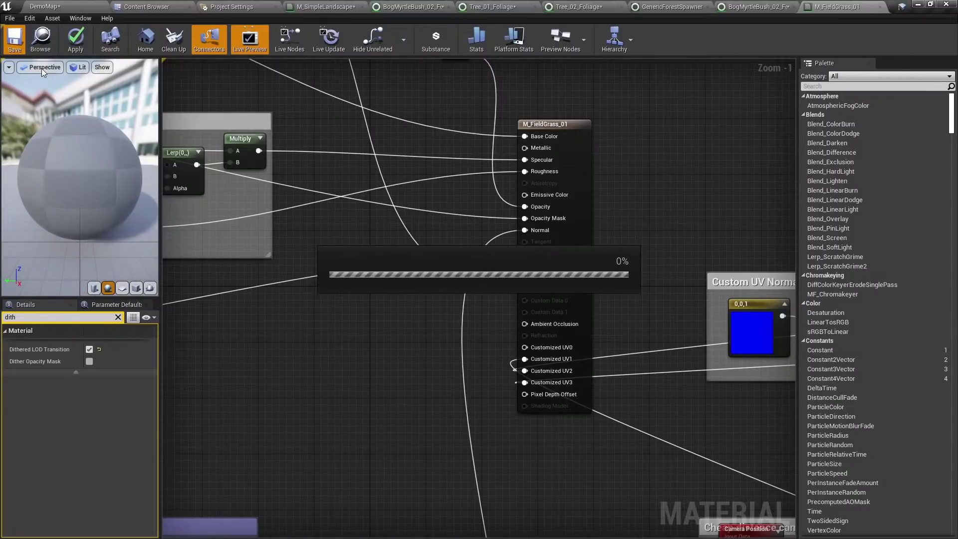
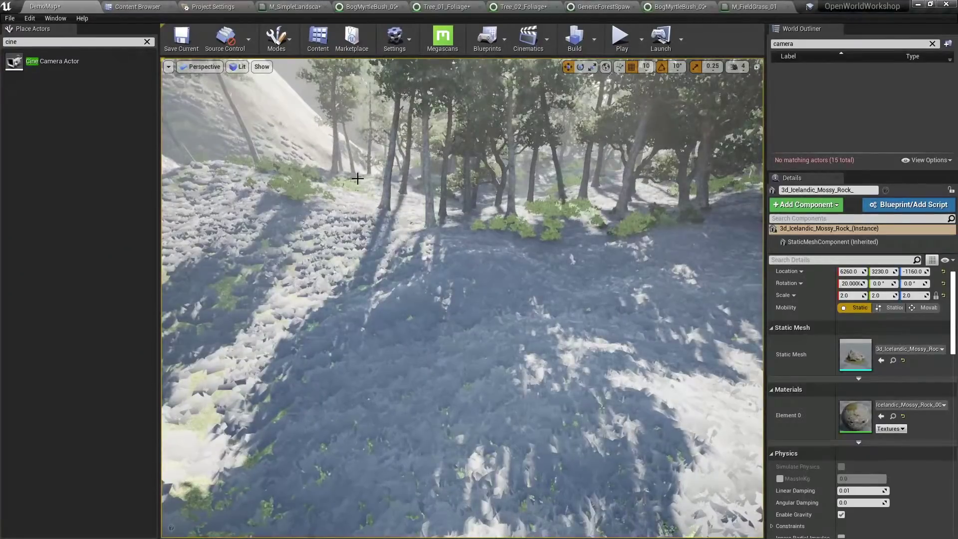
Fly over the grassy slopes and forest edge in DemoMap to examine how the grass and bushes transition between LODs.
{"action": "key", "text": "s"}
{"action": "right_click_drag", "start_coordinate": [357, 179], "coordinate": [290, 174]}
{"action": "right_click_drag", "start_coordinate": [444, 239], "coordinate": [503, 225]}
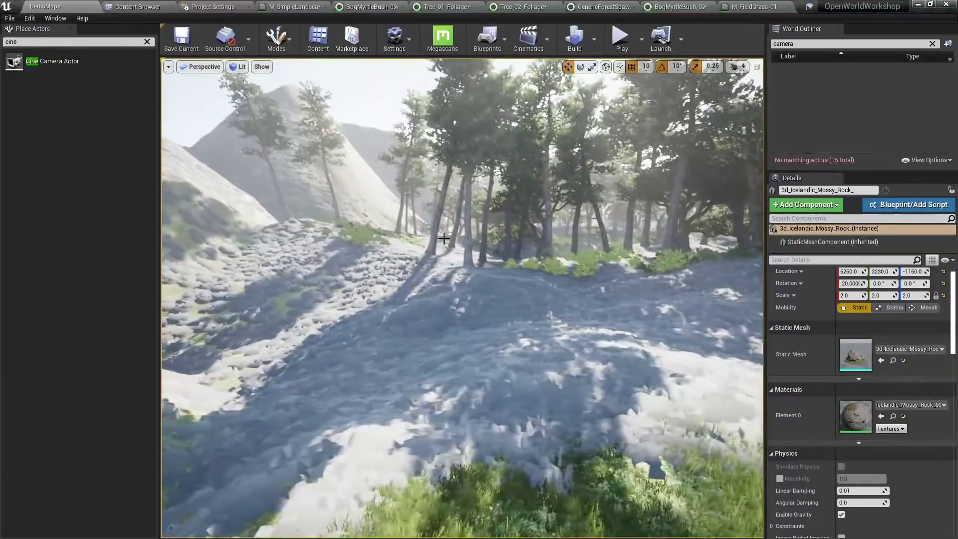
{"action": "right_click_drag", "start_coordinate": [454, 256], "coordinate": [456, 307]}
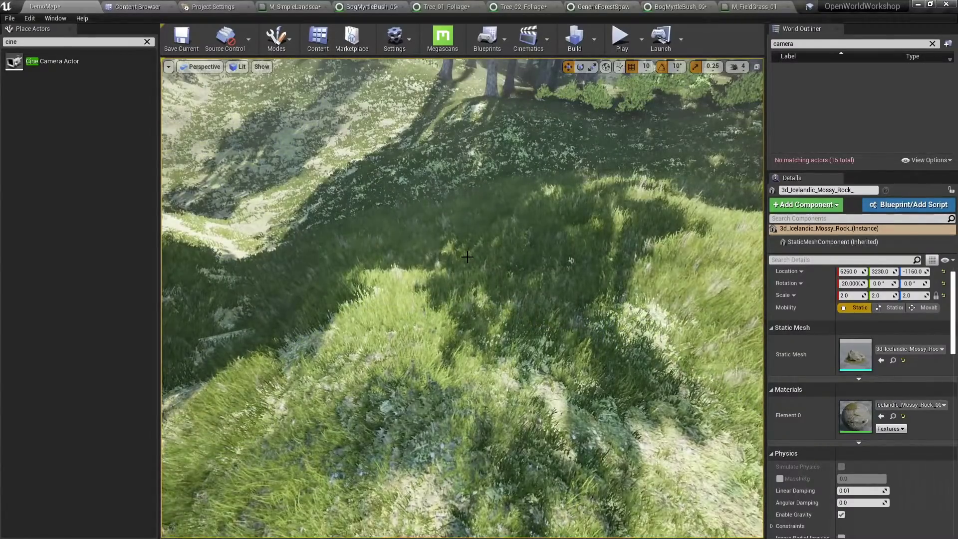
{"action": "mouse_move", "coordinate": [467, 257]}
{"action": "right_mouse_down"}
{"action": "mouse_move", "coordinate": [472, 278]}
{"action": "mouse_move", "coordinate": [473, 253]}
{"action": "right_mouse_up"}
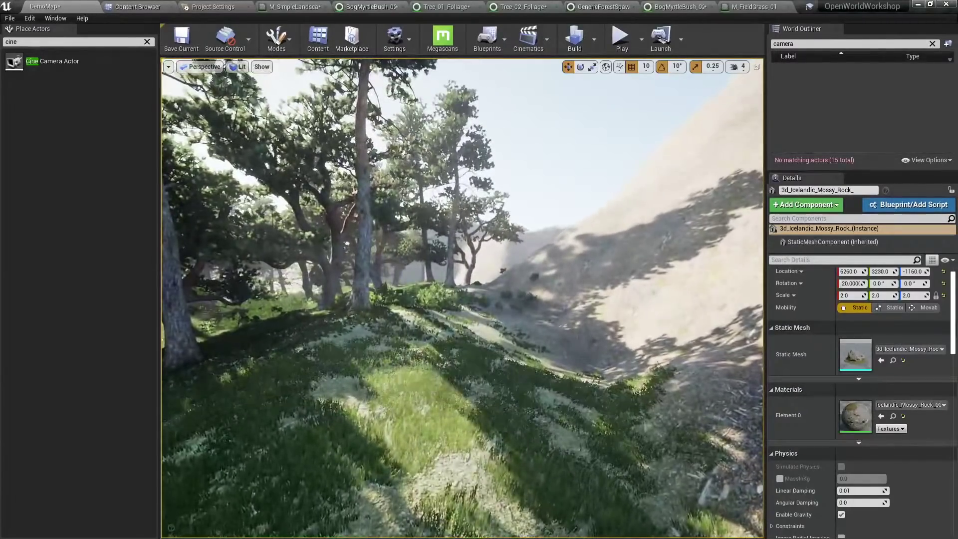
{"action": "key", "text": "w"}
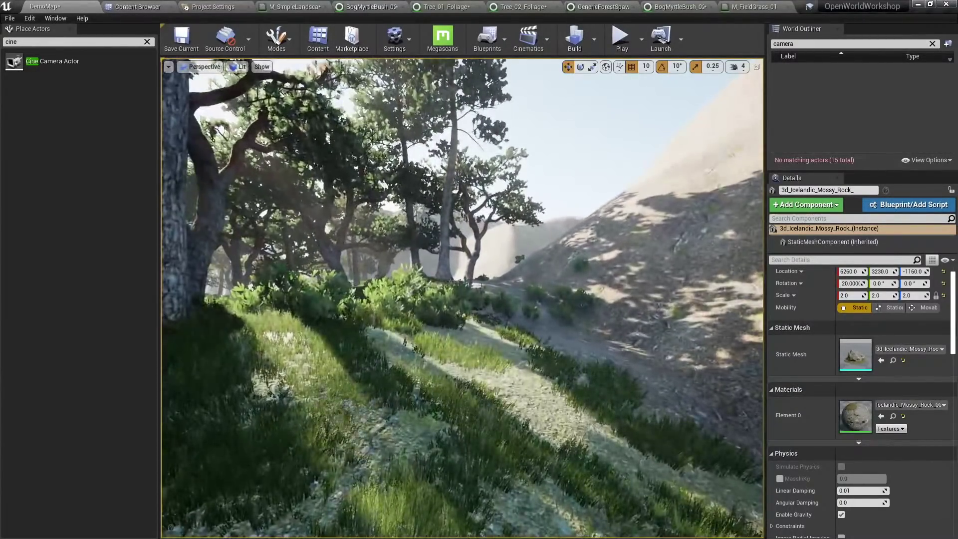
{"action": "key", "text": "w"}
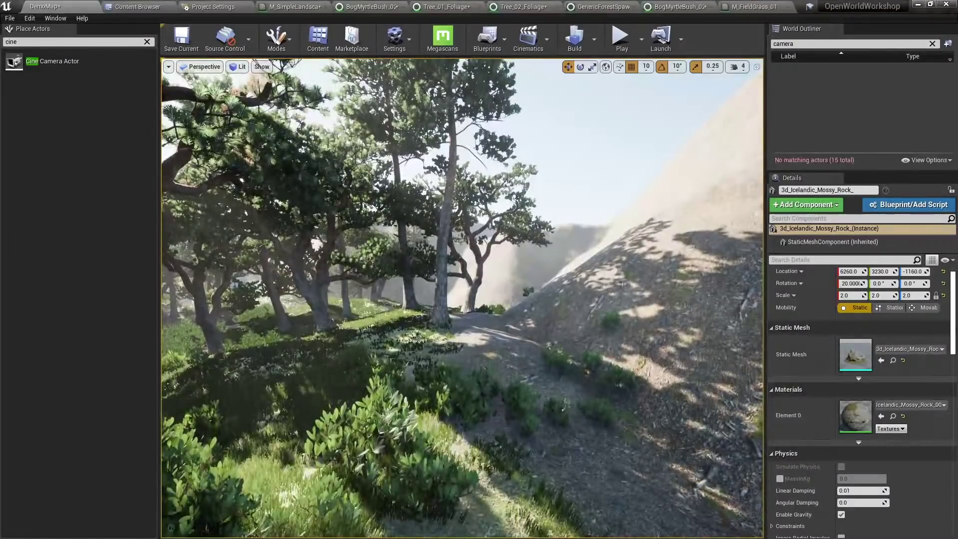
{"action": "key", "text": "w"}
{"action": "key", "text": "w"}
{"action": "right_click_drag", "start_coordinate": [462, 298], "coordinate": [543, 325]}
{"action": "key", "text": "w"}
{"action": "key", "text": "s"}
Search the project's content for "bush" assets.
{"action": "left_click", "coordinate": [144, 6]}
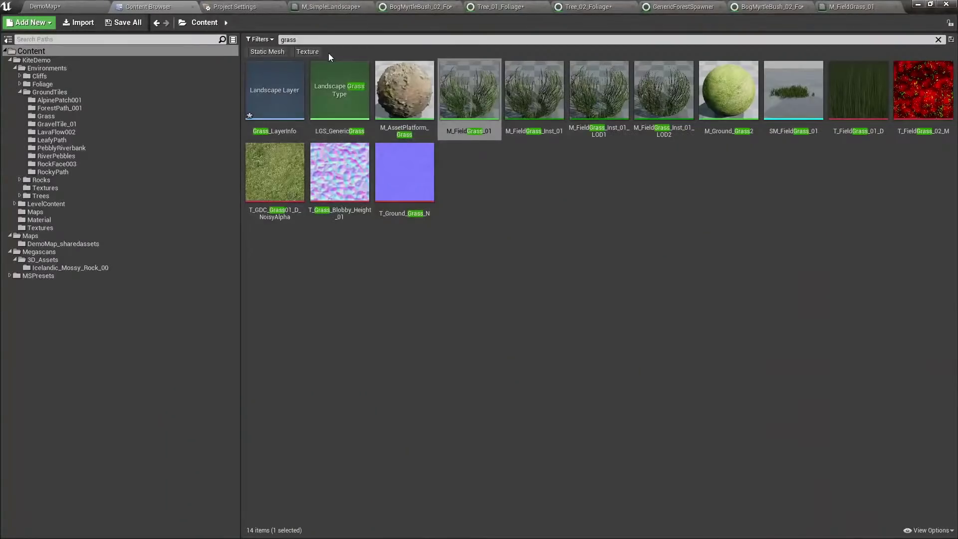
{"action": "left_click", "coordinate": [328, 39]}
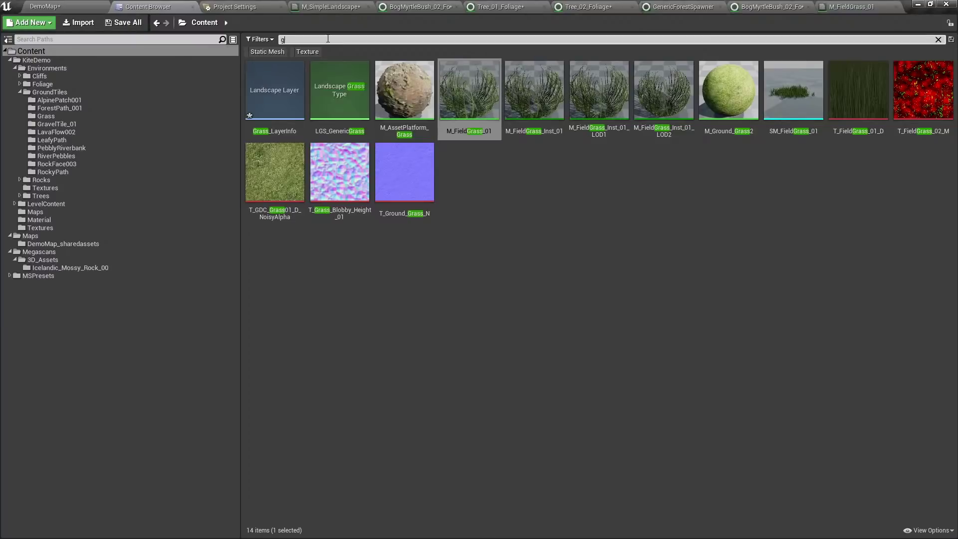
{"action": "key", "text": "ctrl+a"}
{"action": "type", "text": "bush"}
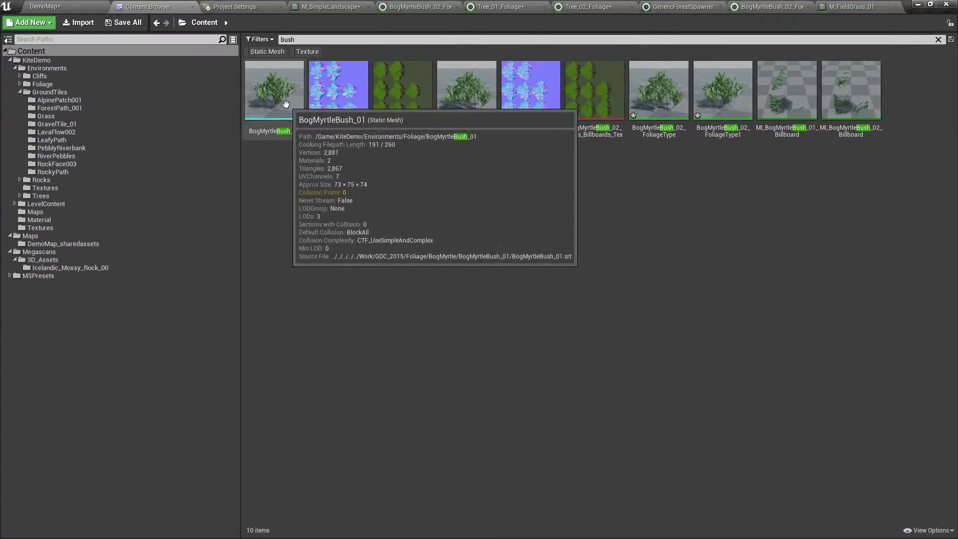
{"action": "right_click", "coordinate": [670, 101]}
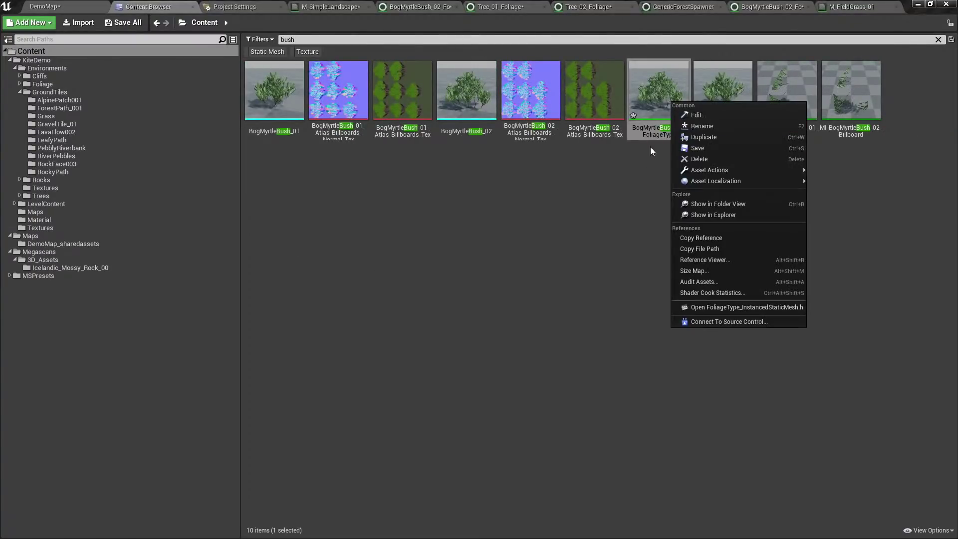
{"action": "left_click", "coordinate": [658, 98]}
{"action": "right_click", "coordinate": [660, 102]}
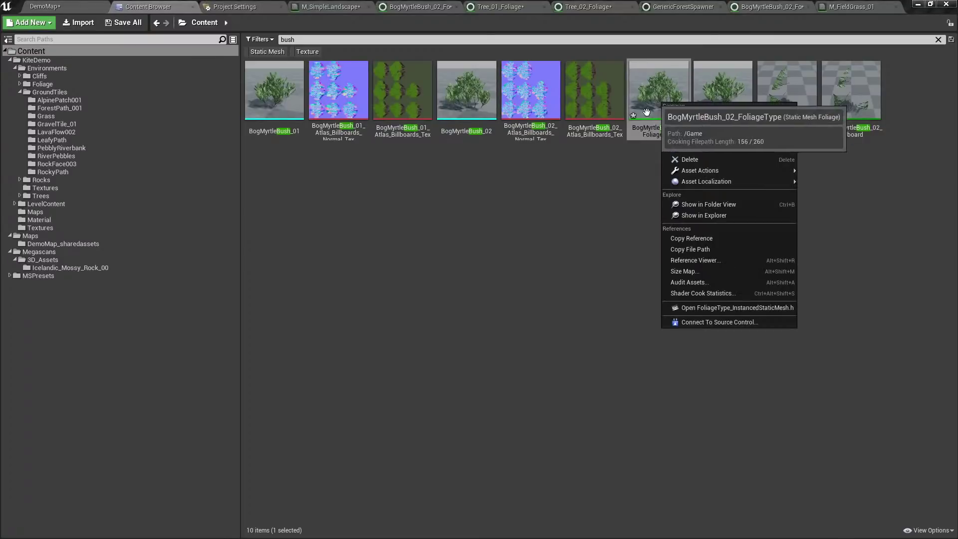
{"action": "left_click", "coordinate": [690, 157]}
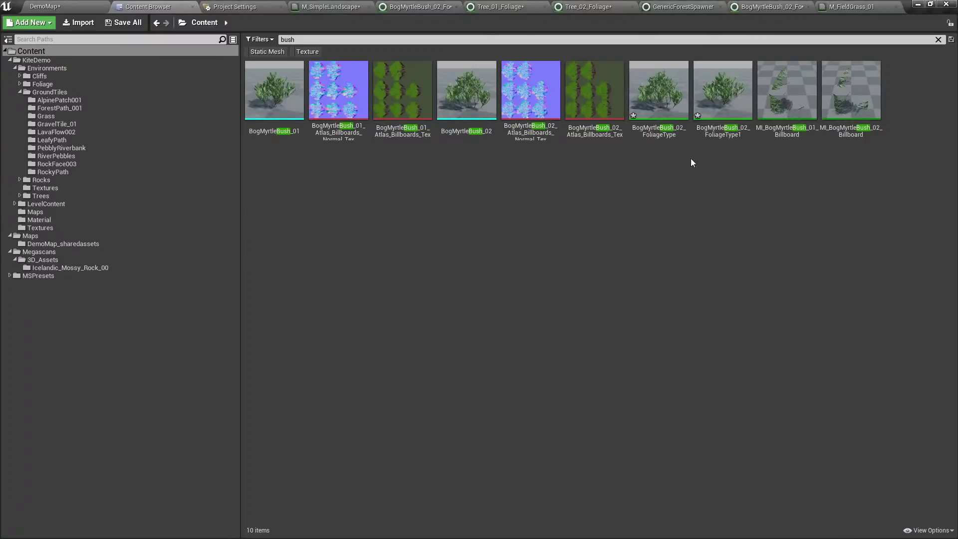
Locate the parent material of MI_BogMyrtleBush_01_Billboard and open BogMyrtle_01_Billboard_Mat for editing.
{"action": "right_click", "coordinate": [781, 102]}
{"action": "left_click", "coordinate": [836, 132]}
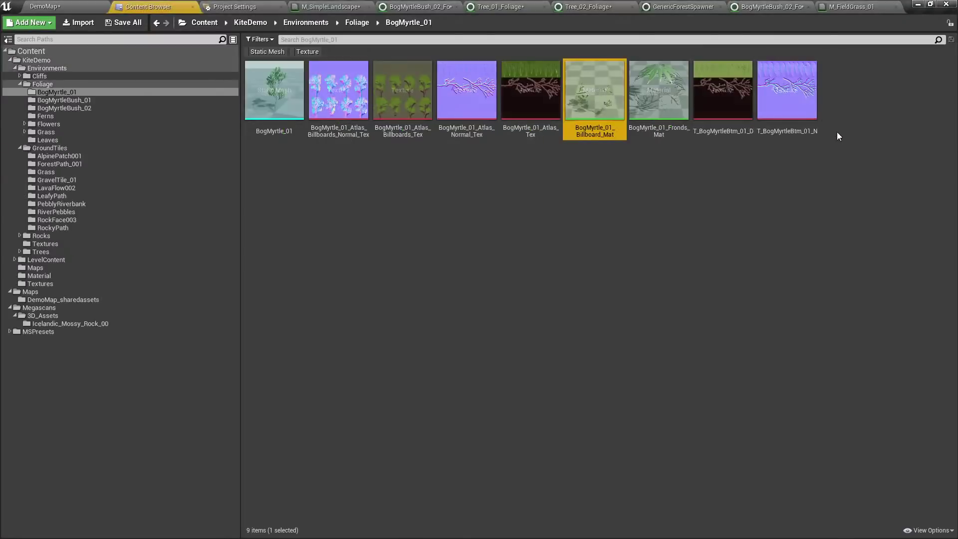
{"action": "double_click", "coordinate": [604, 93]}
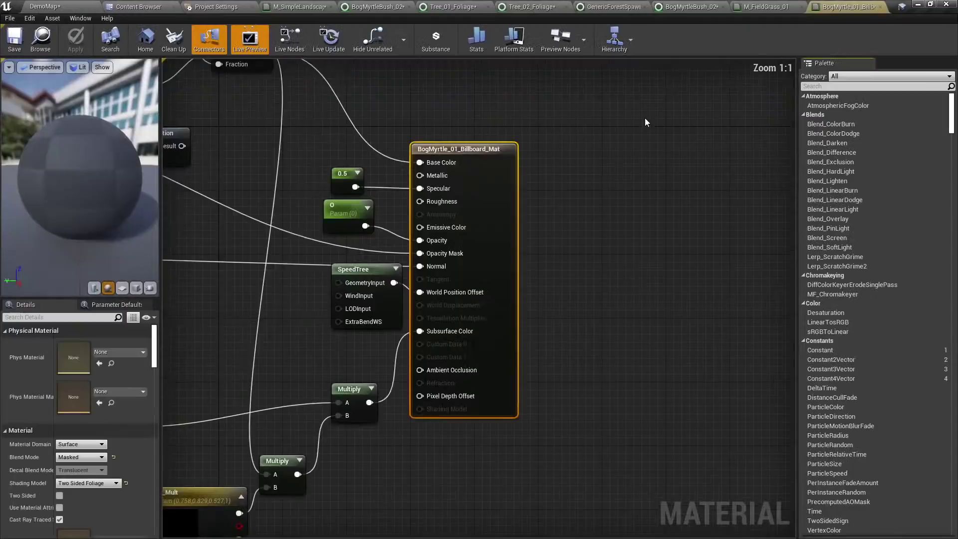
Enable Dithered LOD Transition on BogMyrtle_01_Billboard_Mat, save it, and close it along with the M_FieldGrass_01 editor.
{"action": "scroll", "coordinate": [80, 516], "scroll_direction": "down", "scroll_amount": 2}
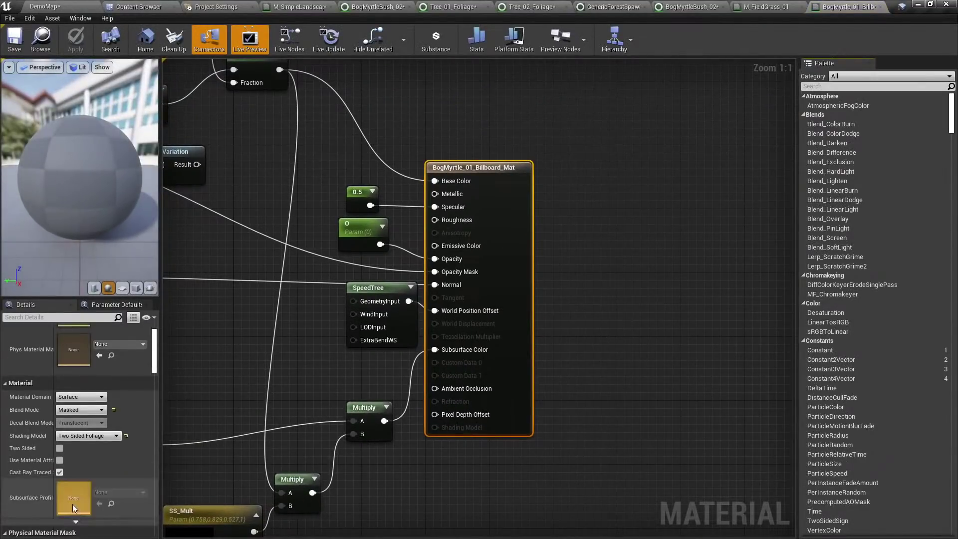
{"action": "scroll", "coordinate": [73, 504], "scroll_direction": "down", "scroll_amount": 4}
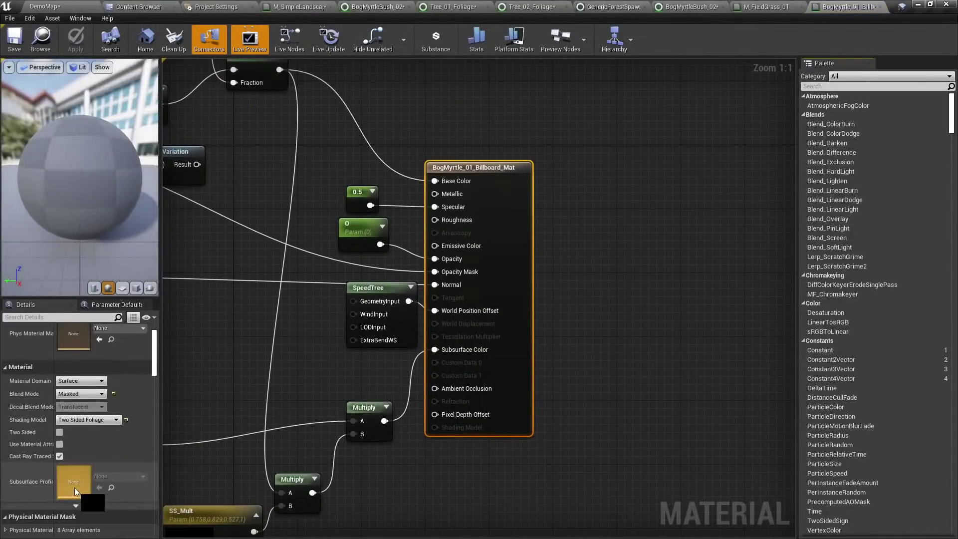
{"action": "left_click", "coordinate": [32, 317]}
{"action": "type", "text": "dither"}
{"action": "left_click", "coordinate": [59, 349]}
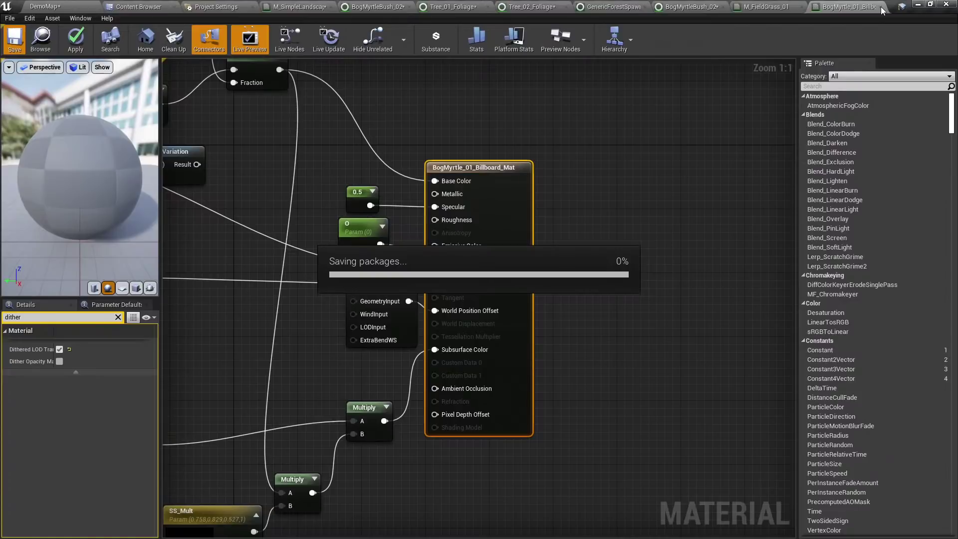
{"action": "left_click", "coordinate": [881, 7]}
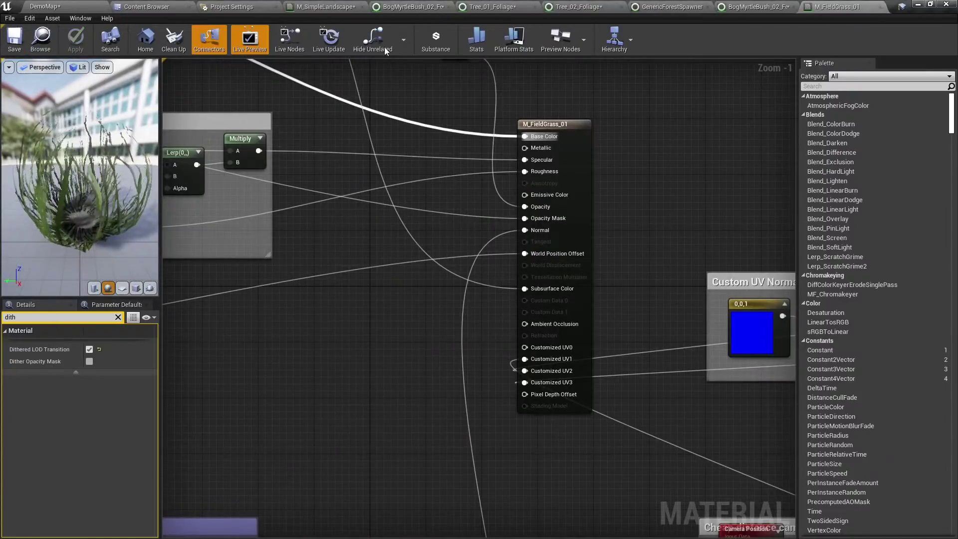
{"action": "left_click", "coordinate": [881, 6]}
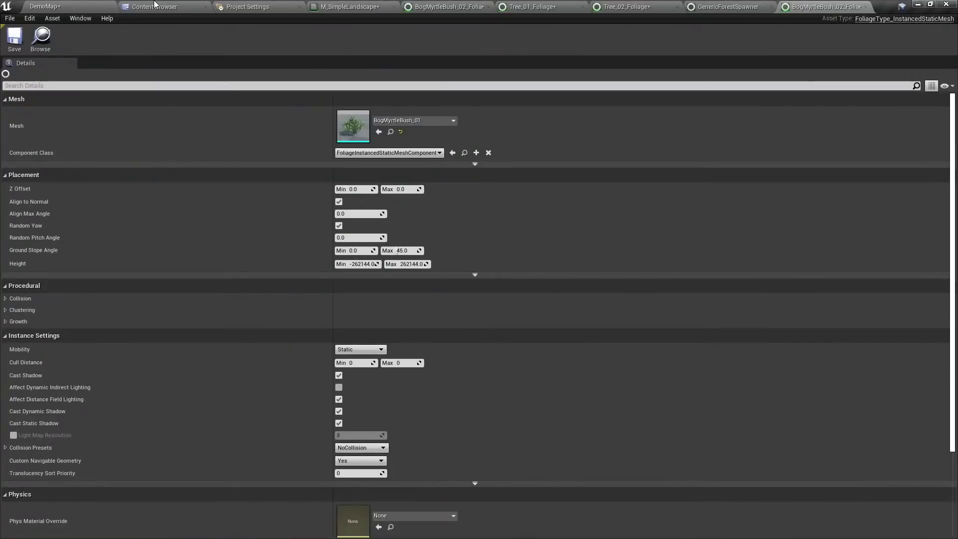
Enable Dithered LOD Transition on the BogMyrtle_01_Fronds_Mat material, save it and close its editor.
{"action": "left_click", "coordinate": [155, 6]}
{"action": "left_click", "coordinate": [668, 118]}
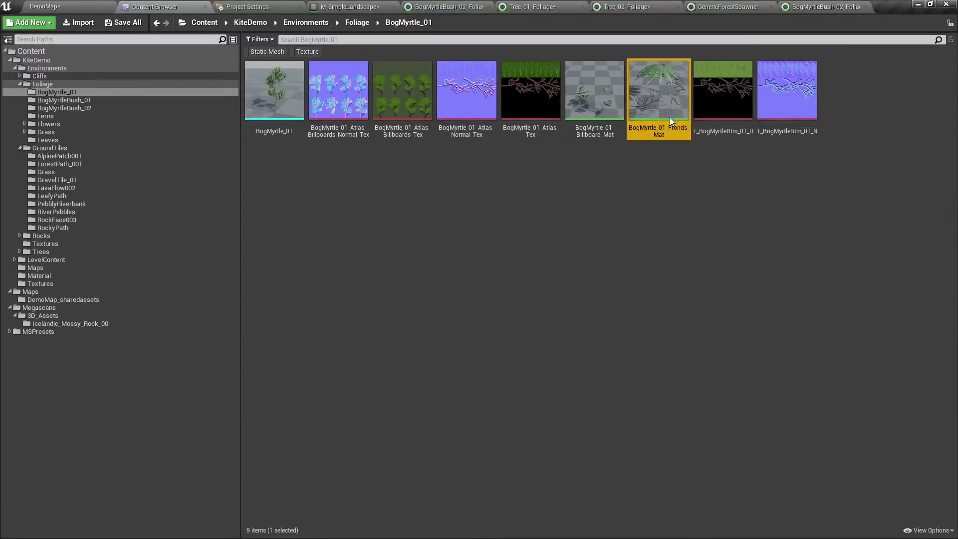
{"action": "double_click", "coordinate": [651, 130]}
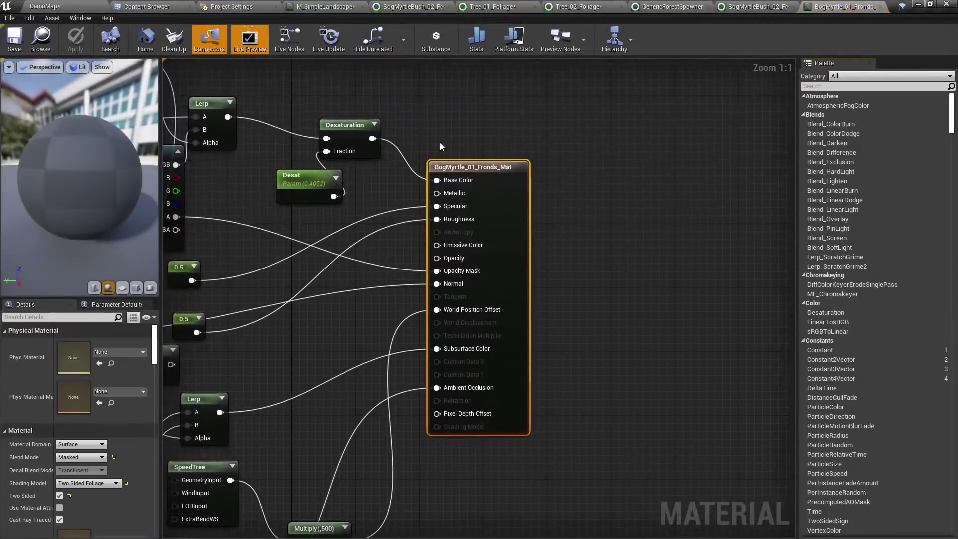
{"action": "left_click", "coordinate": [44, 317]}
{"action": "type", "text": "dither"}
{"action": "left_click", "coordinate": [60, 349]}
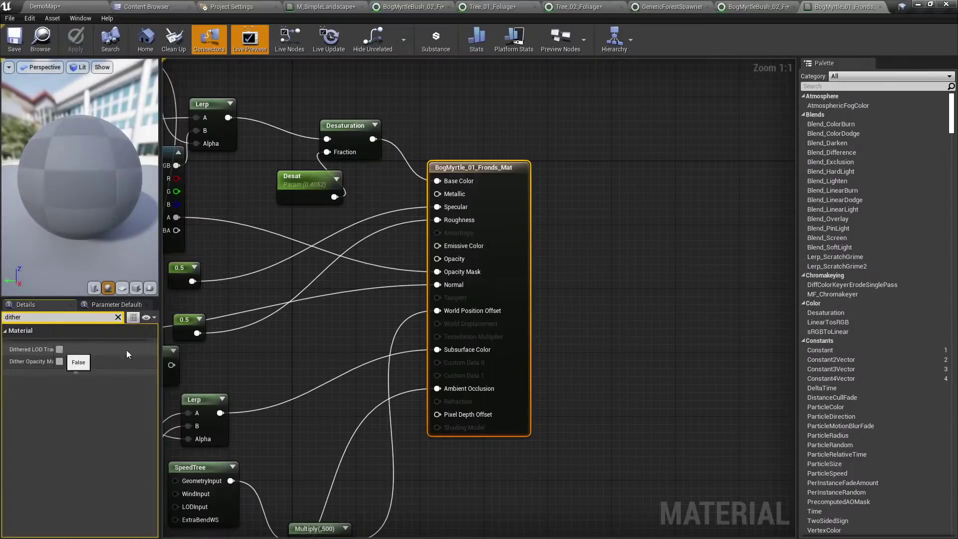
{"action": "left_click", "coordinate": [12, 43]}
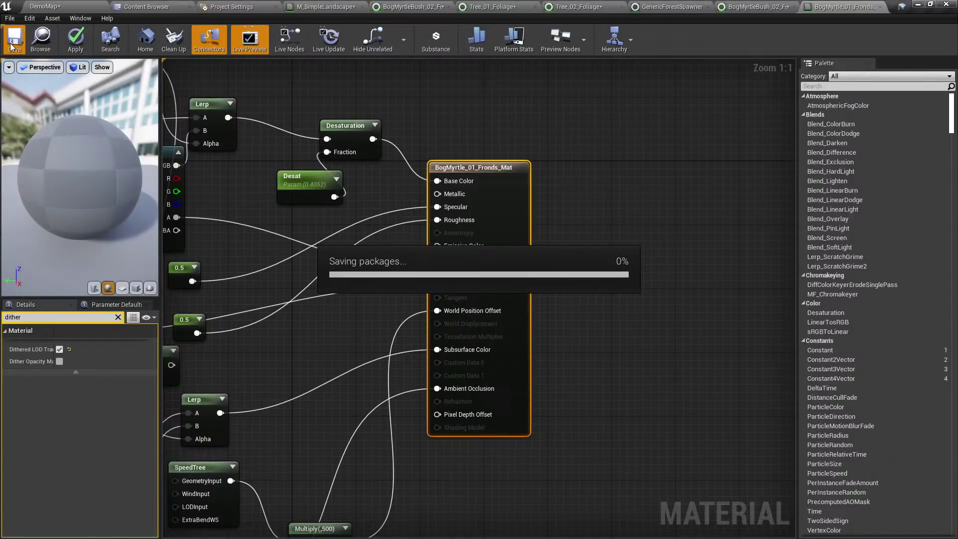
{"action": "left_click", "coordinate": [879, 7]}
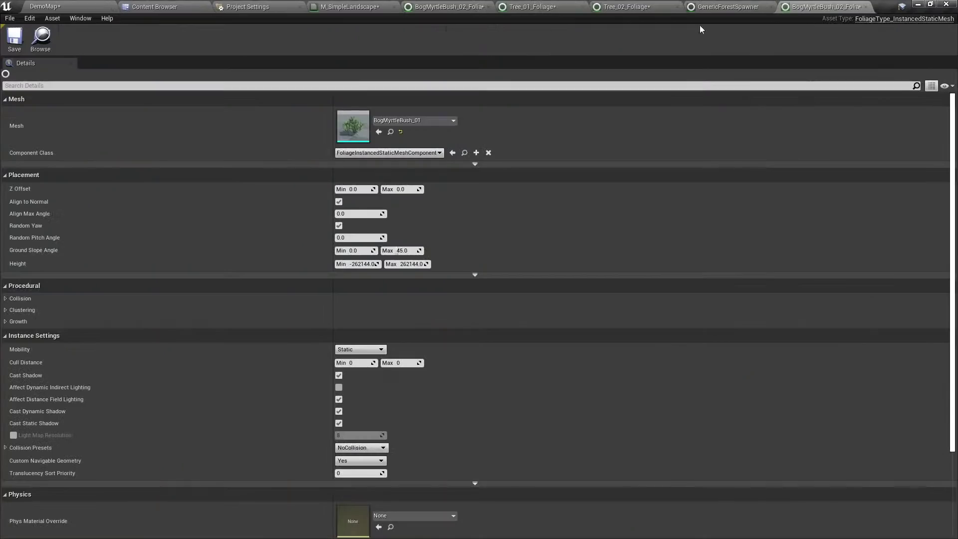
Return to DemoMap and fly through the forest to examine the LOD transitions of the bushes and ground foliage.
{"action": "left_click", "coordinate": [106, 10]}
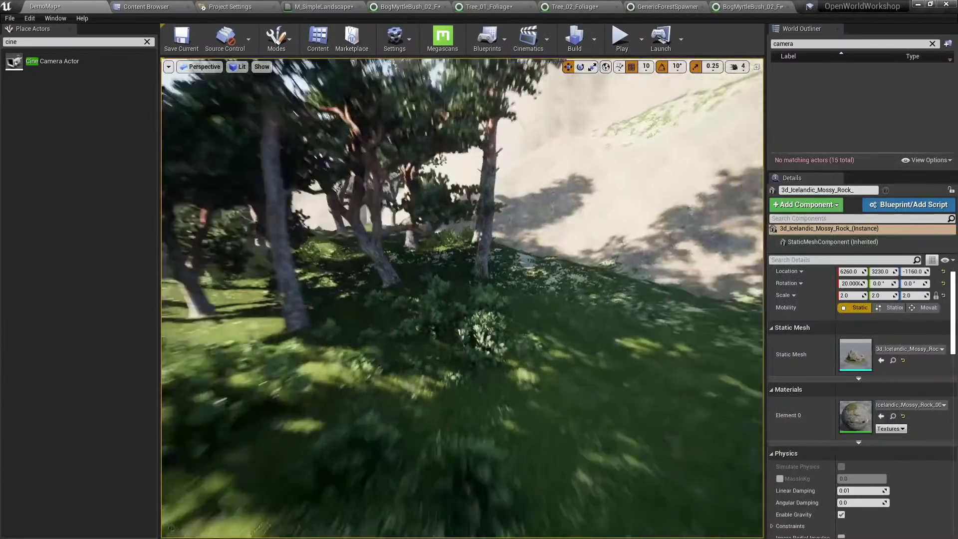
{"action": "key", "text": "s"}
{"action": "key", "text": "w"}
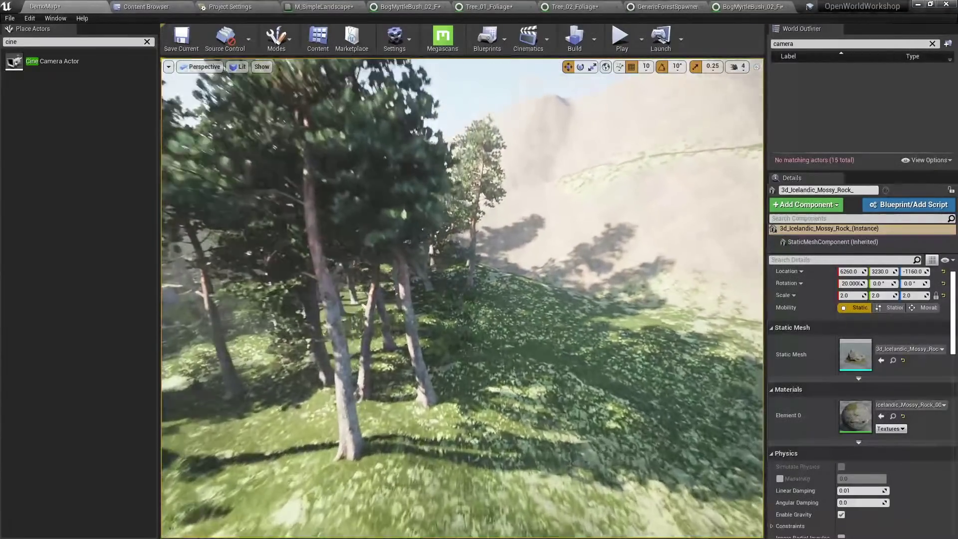
{"action": "key", "text": "w"}
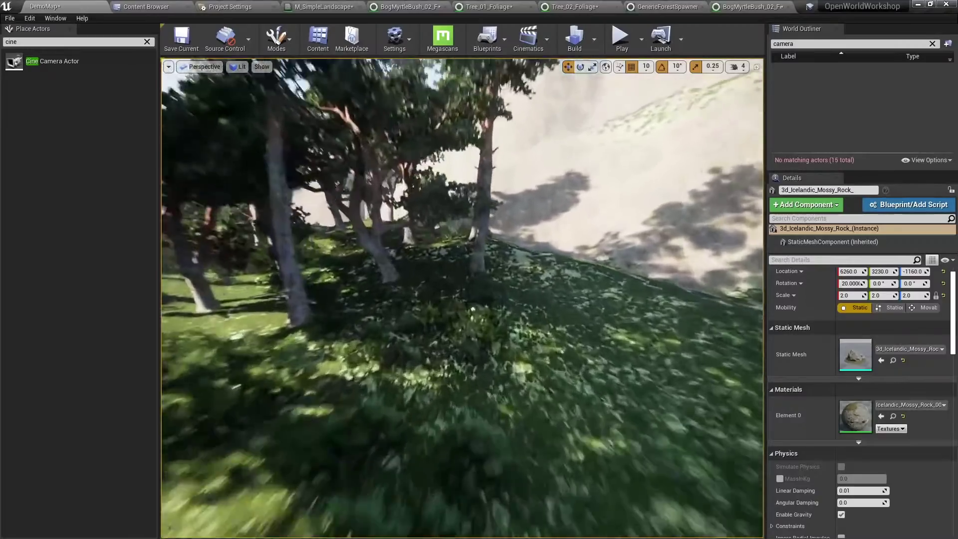
{"action": "key", "text": "w"}
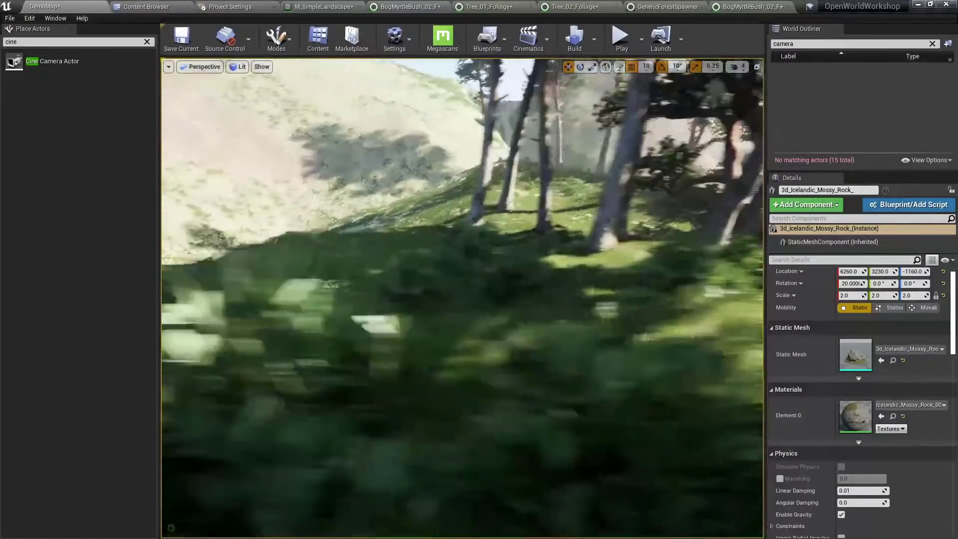
{"action": "key", "text": "w"}
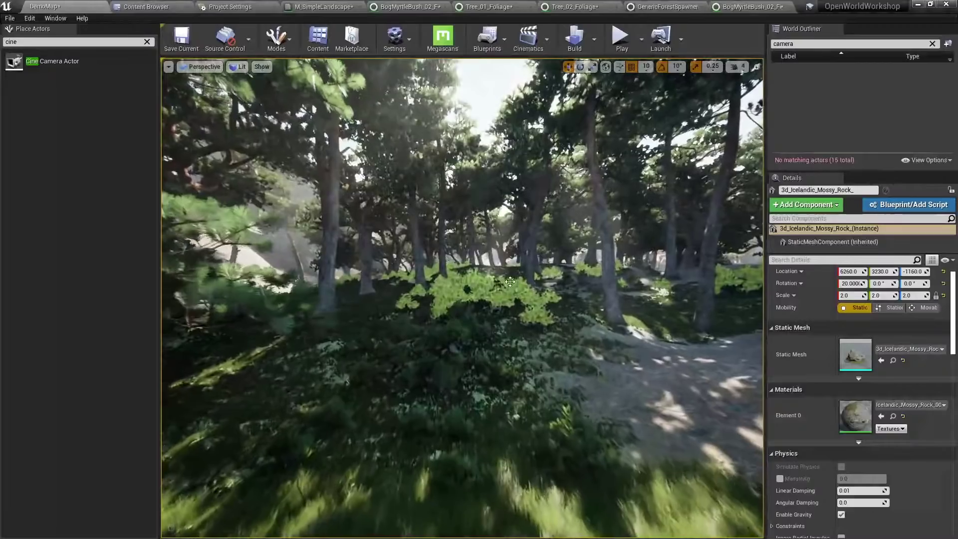
{"action": "key", "text": "w"}
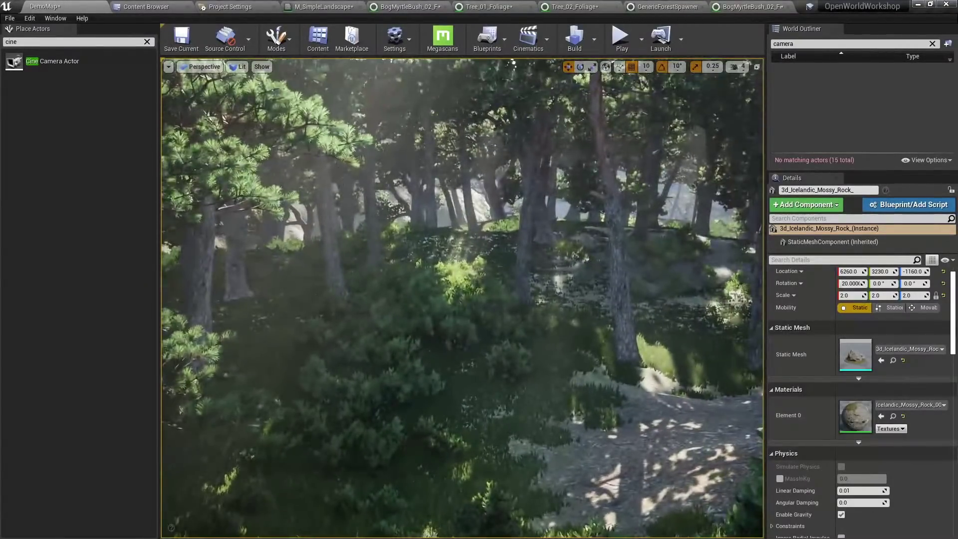
{"action": "key", "text": "s"}
{"action": "key", "text": "w"}
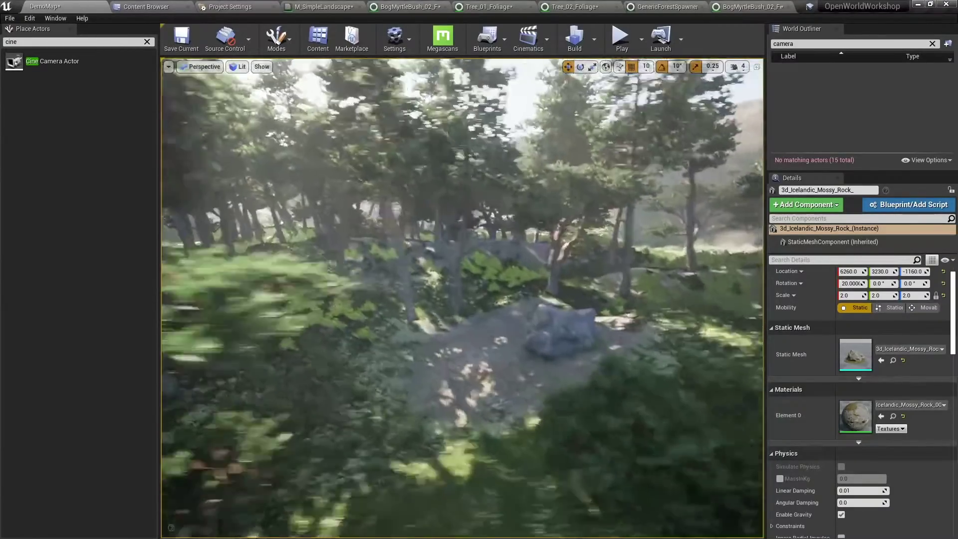
{"action": "key", "text": "w"}
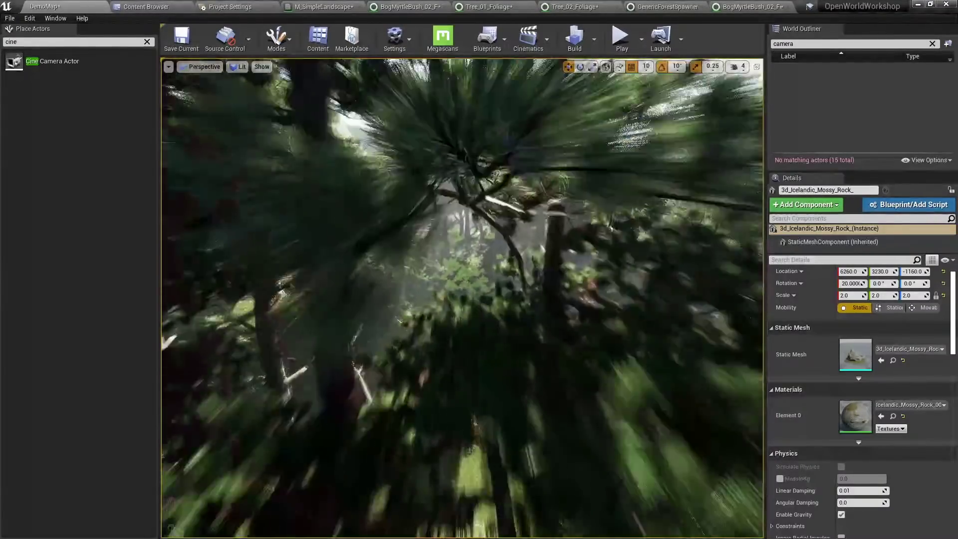
Fly past the bushes and over the grass toward the dirt path to check how the foliage blends with distance.
{"action": "key", "text": "w"}
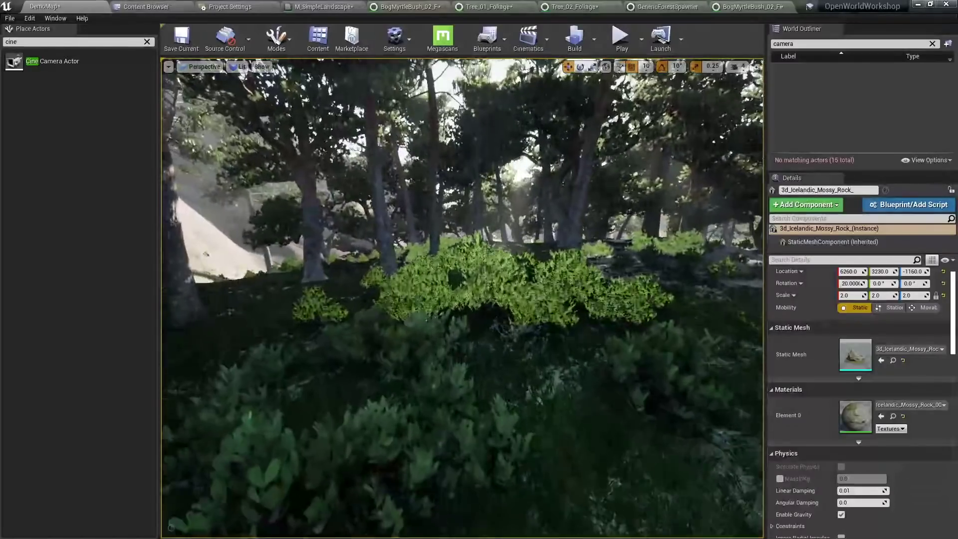
{"action": "key", "text": "w"}
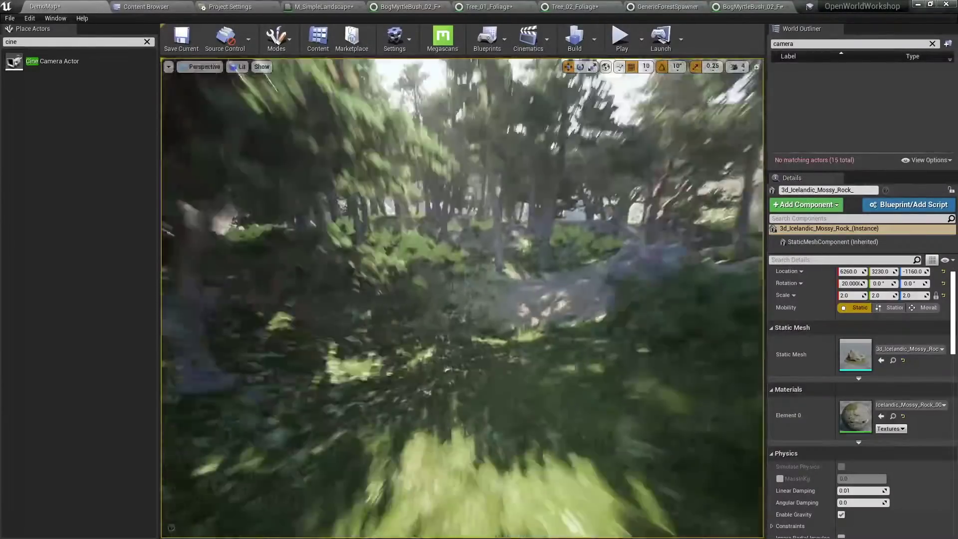
{"action": "key", "text": "w"}
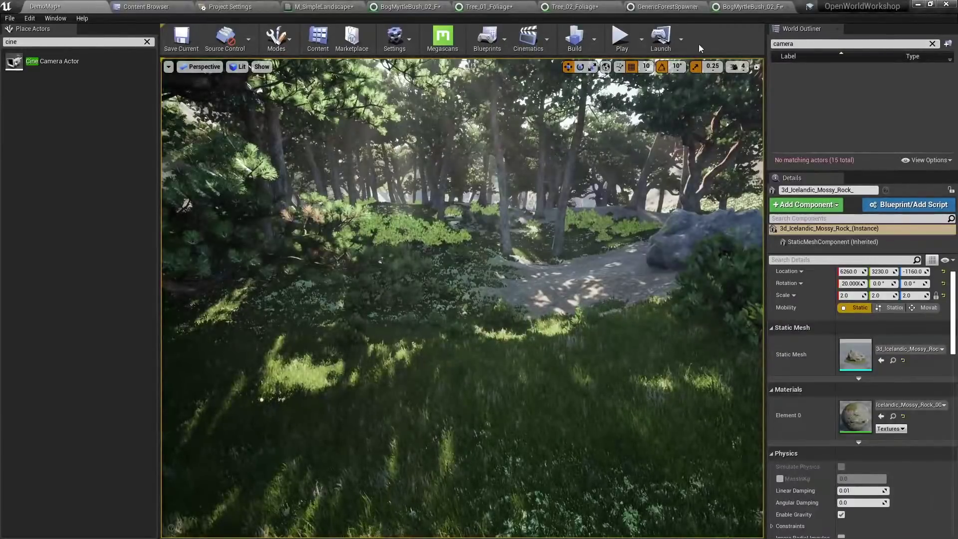
Find and select the Sun directional light by searching the level's actors for "direc", viewing the forest from slightly higher.
{"action": "left_click", "coordinate": [842, 44]}
{"action": "type", "text": "direc"}
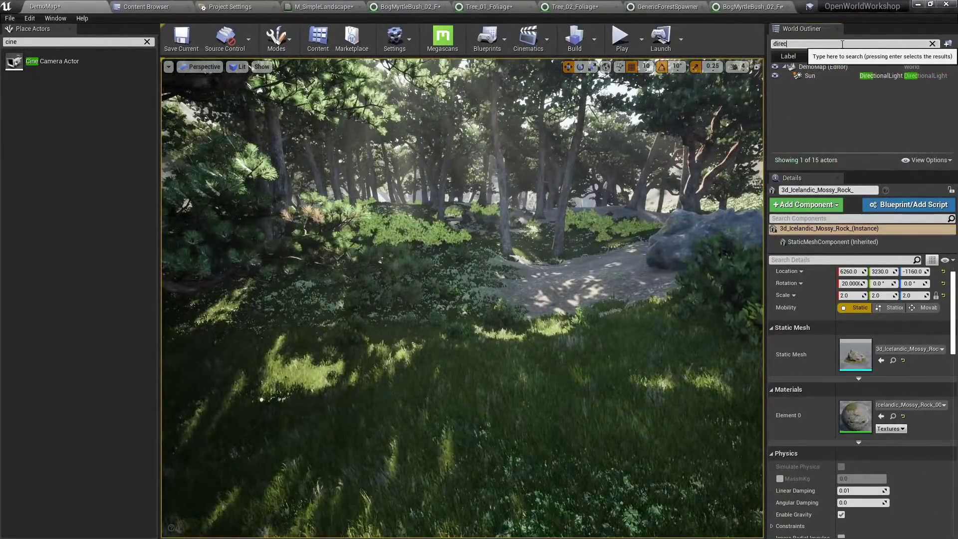
{"action": "key", "text": "Return"}
{"action": "key", "text": "w"}
{"action": "right_click_drag", "start_coordinate": [571, 218], "coordinate": [566, 218]}
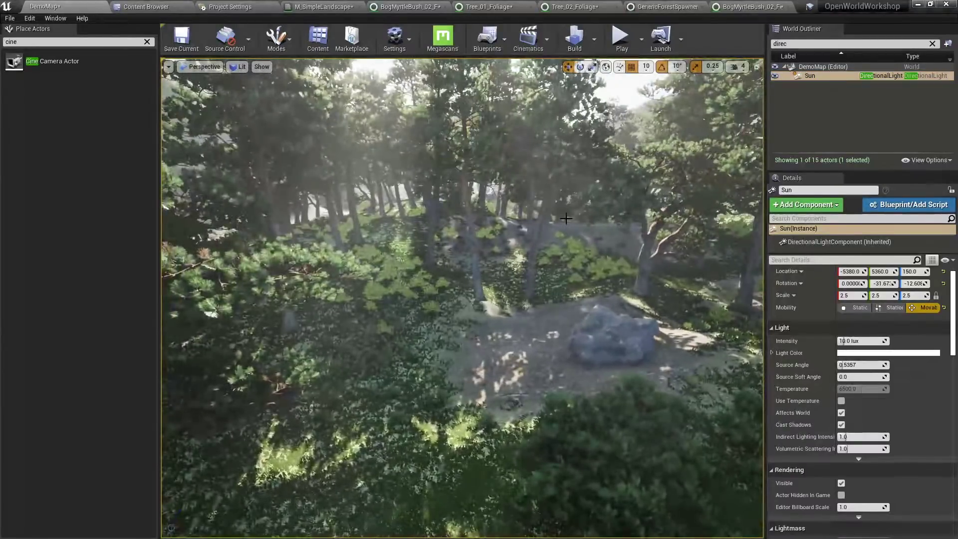
Enable Distance Field Shadows on the Sun light, keeping the DistanceField Shadow Distance at 30000.
{"action": "scroll", "coordinate": [841, 379], "scroll_direction": "down", "scroll_amount": 10}
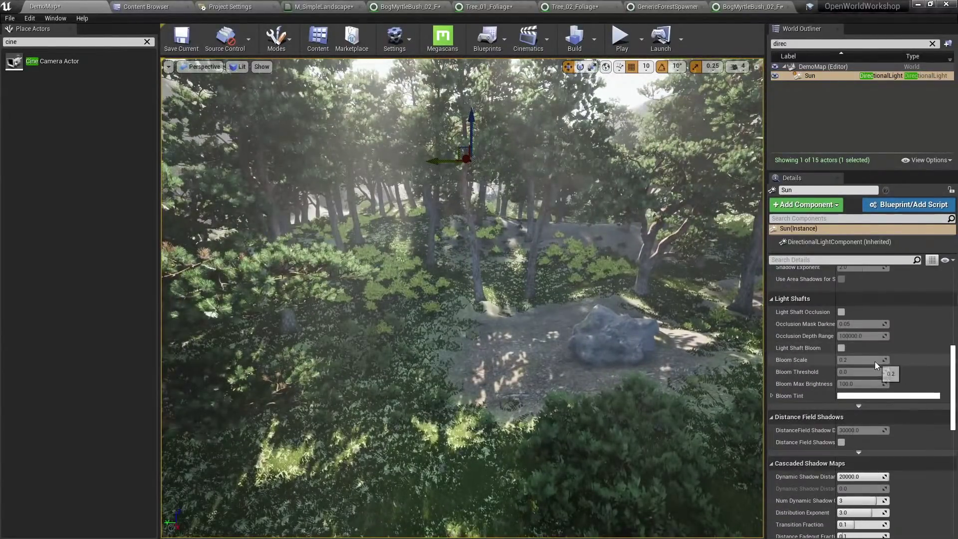
{"action": "left_click", "coordinate": [841, 442]}
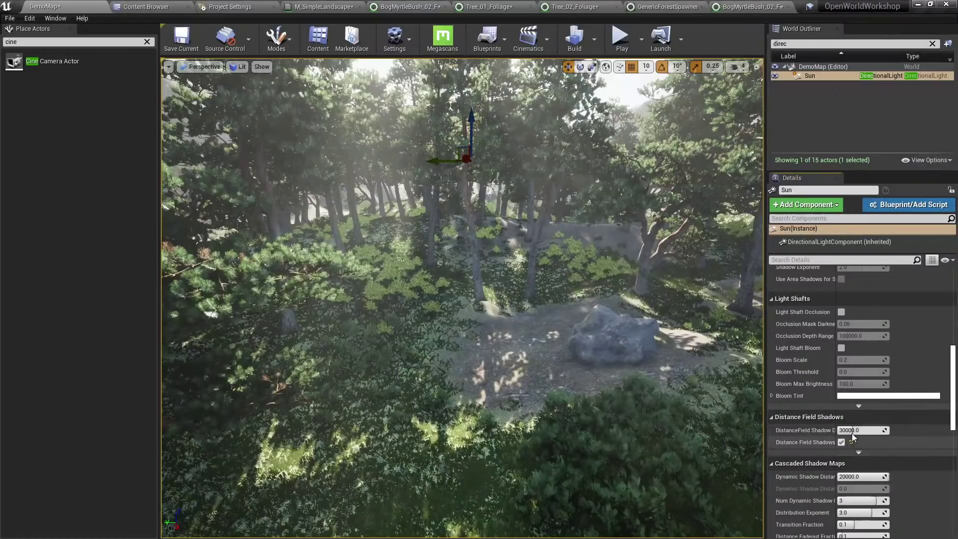
{"action": "left_click_drag", "start_coordinate": [852, 433], "coordinate": [898, 433]}
{"action": "left_click", "coordinate": [894, 429]}
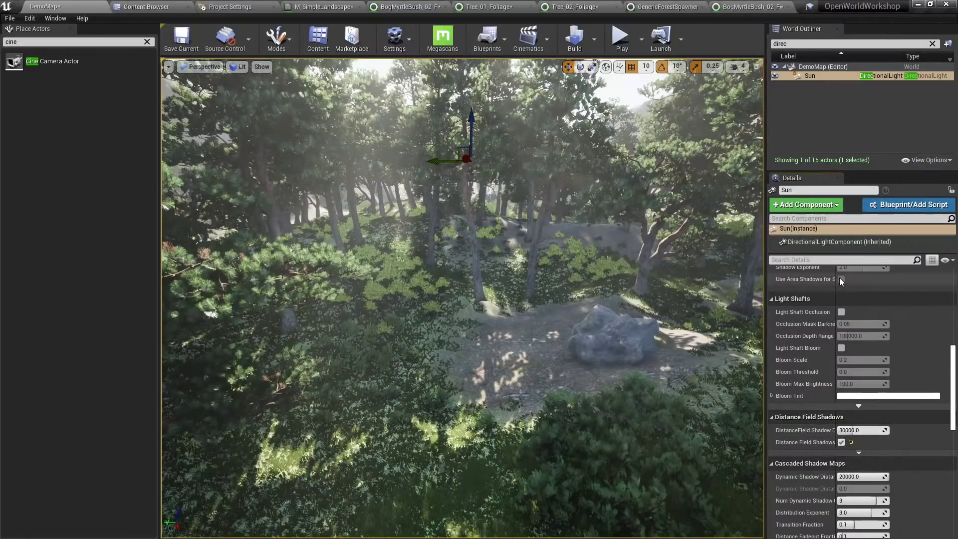
Try a much shorter Dynamic Shadow Distance on the Sun light, about 1524, and restore it to 20000.
{"action": "scroll", "coordinate": [903, 456], "scroll_direction": "down", "scroll_amount": 1}
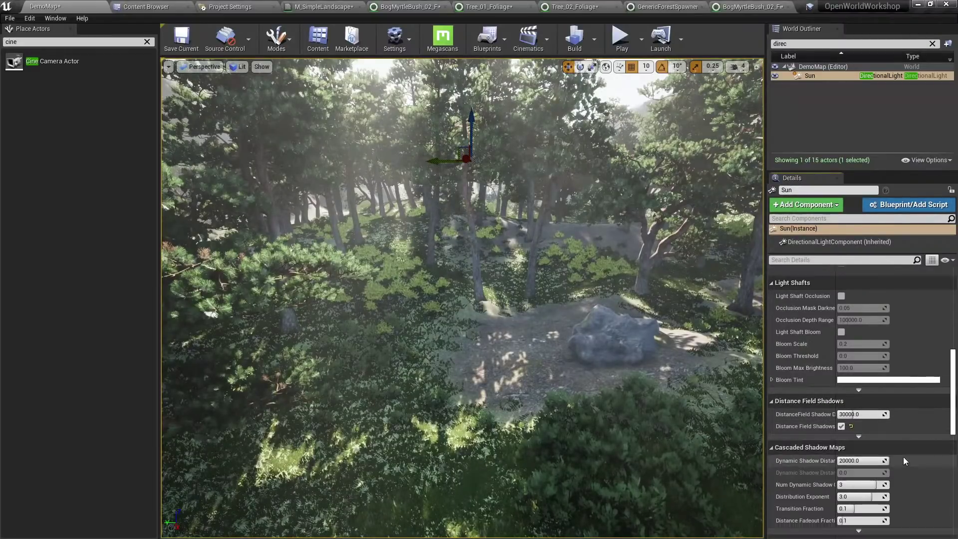
{"action": "scroll", "coordinate": [893, 439], "scroll_direction": "down", "scroll_amount": 3}
{"action": "mouse_move", "coordinate": [881, 414]}
{"action": "left_mouse_down"}
{"action": "mouse_move", "coordinate": [848, 413]}
{"action": "mouse_move", "coordinate": [878, 414]}
{"action": "left_mouse_up"}
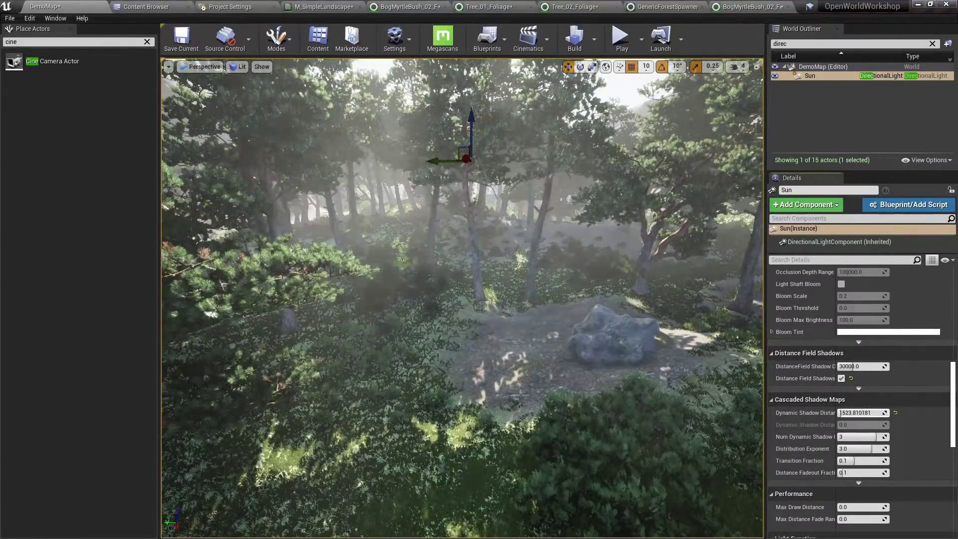
{"action": "type", "text": "20000"}
{"action": "key", "text": "Return"}
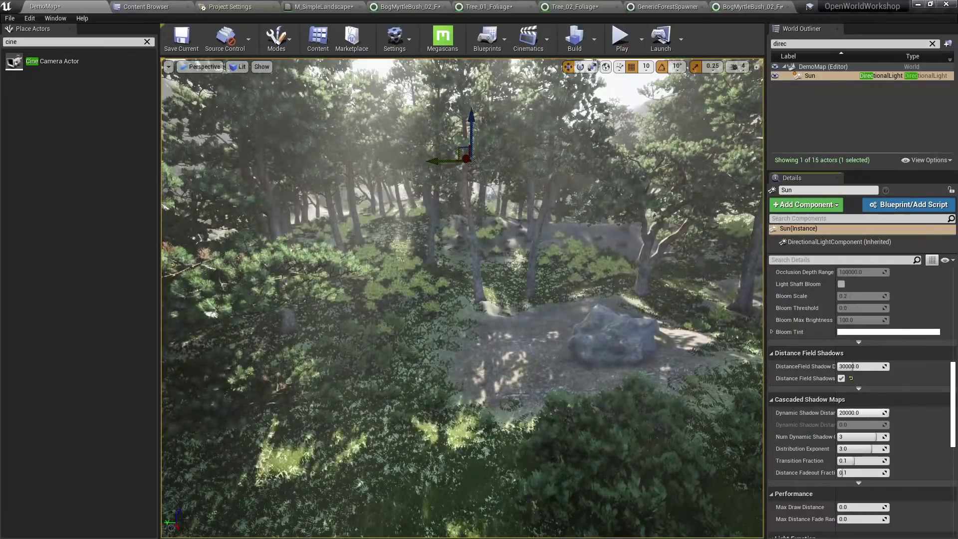
Reveal the Sun's advanced Distance Field Shadows settings, and reset the Dynamic Shadow Distance to default after trying about 16762.
{"action": "left_click_drag", "start_coordinate": [862, 412], "coordinate": [851, 412]}
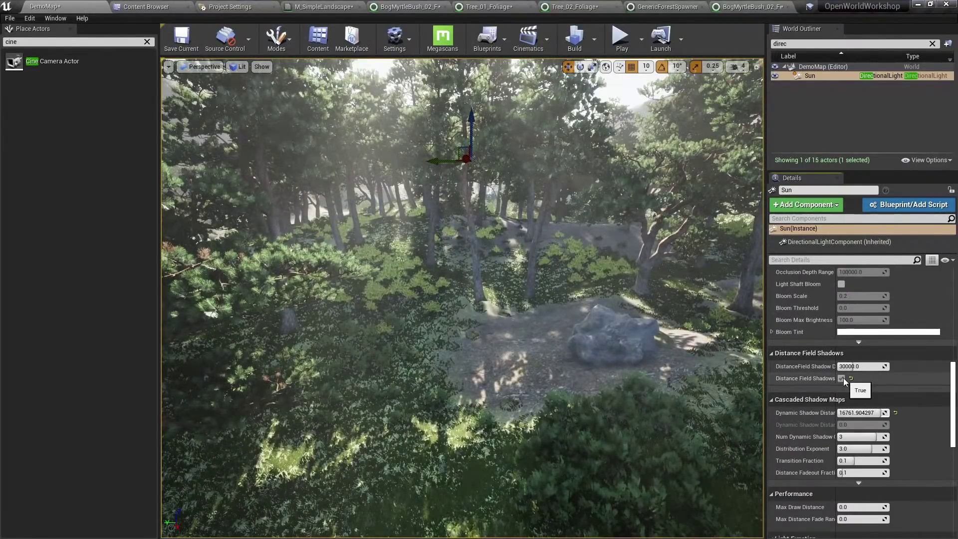
{"action": "left_click", "coordinate": [859, 388]}
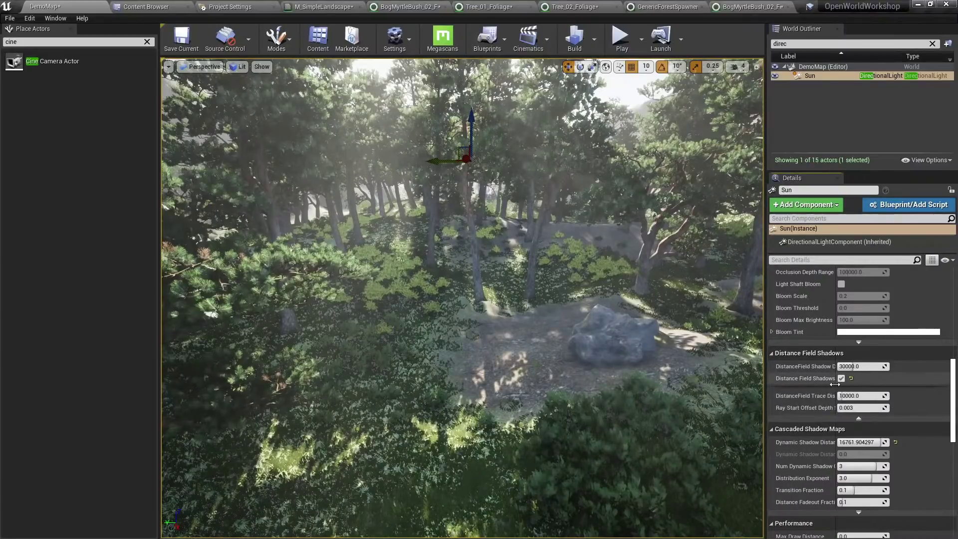
{"action": "left_click_drag", "start_coordinate": [834, 384], "coordinate": [845, 384]}
{"action": "scroll", "coordinate": [902, 379], "scroll_direction": "down", "scroll_amount": 4}
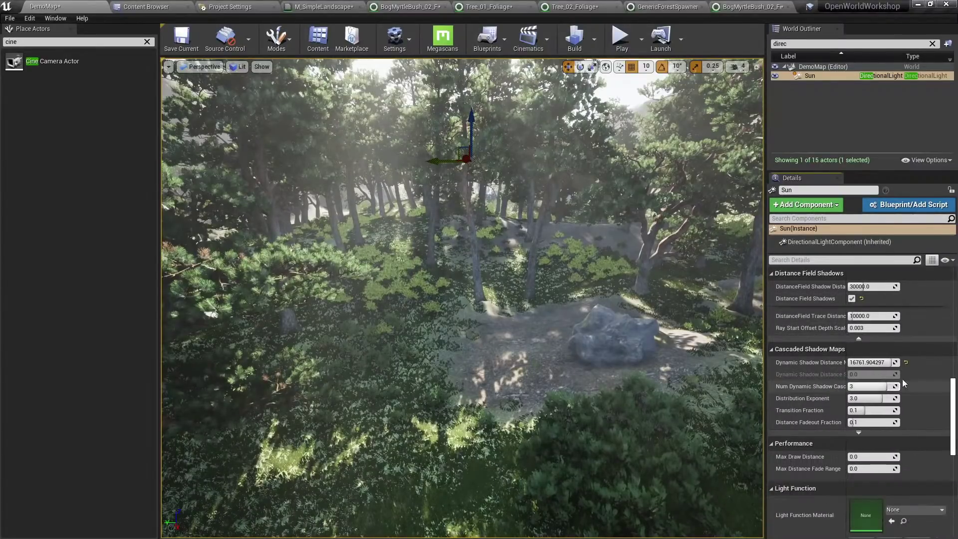
{"action": "left_click", "coordinate": [906, 362]}
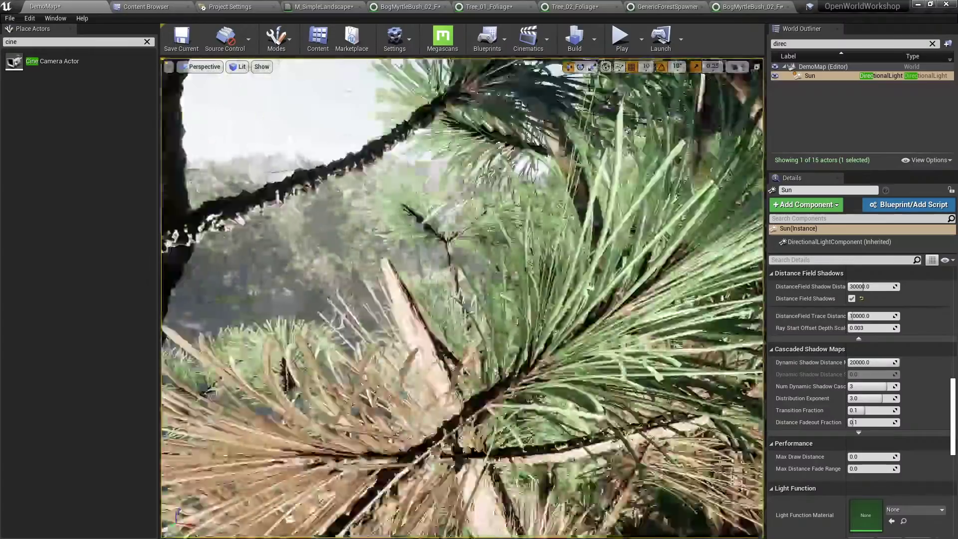
Fly through the forest to the sunlit grassy clearing to examine the tree shadows on the ground.
{"action": "right_click_drag", "start_coordinate": [461, 299], "coordinate": [310, 302]}
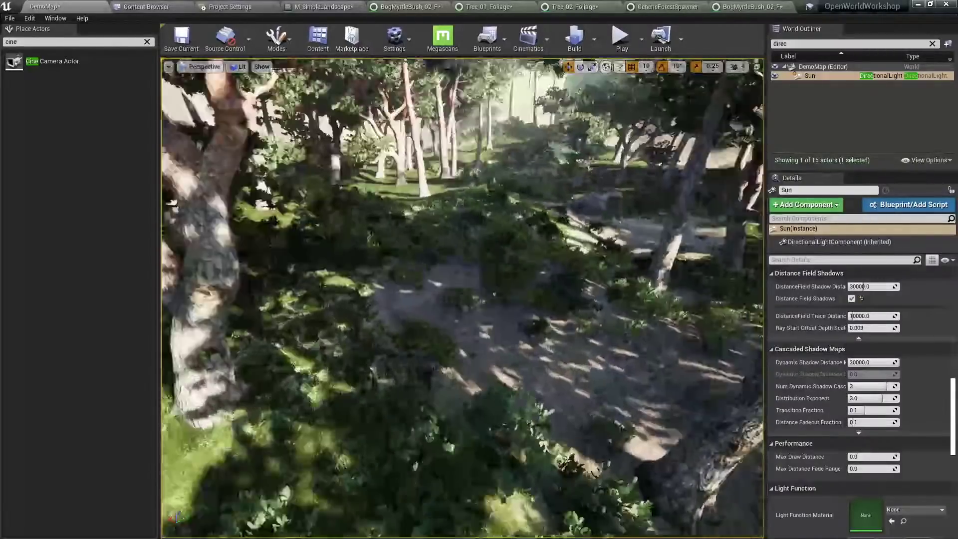
{"action": "right_click_drag", "start_coordinate": [309, 302], "coordinate": [309, 319]}
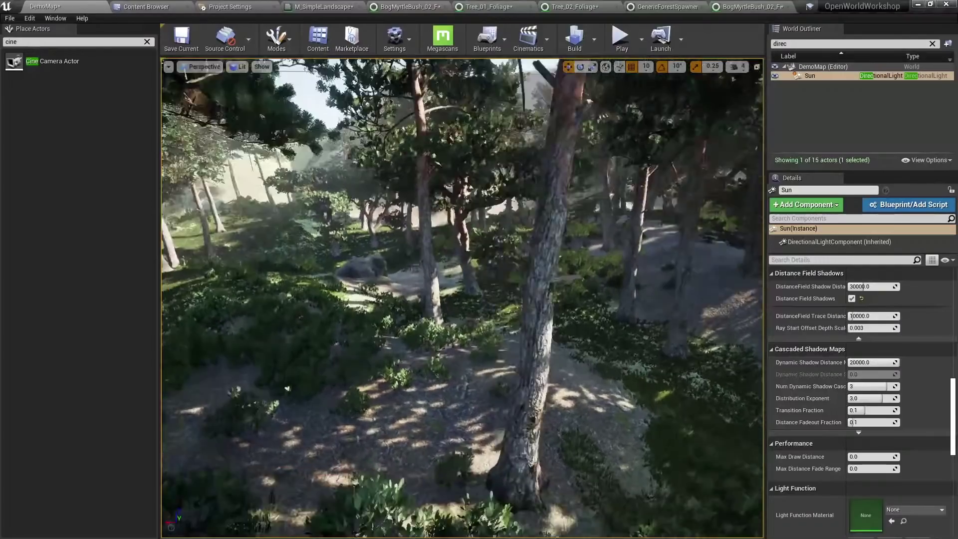
{"action": "scroll", "coordinate": [858, 379], "scroll_direction": "up", "scroll_amount": 3}
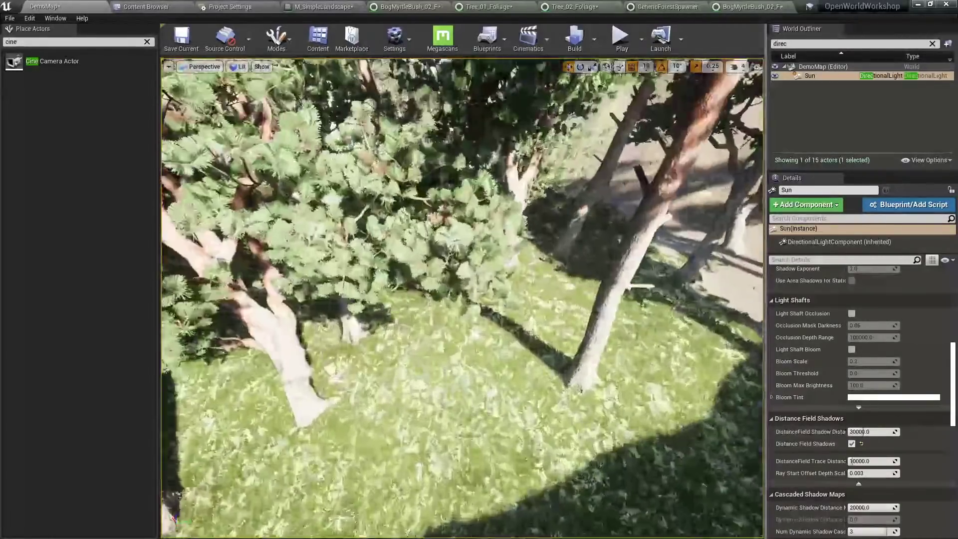
{"action": "right_click_drag", "start_coordinate": [504, 309], "coordinate": [504, 309]}
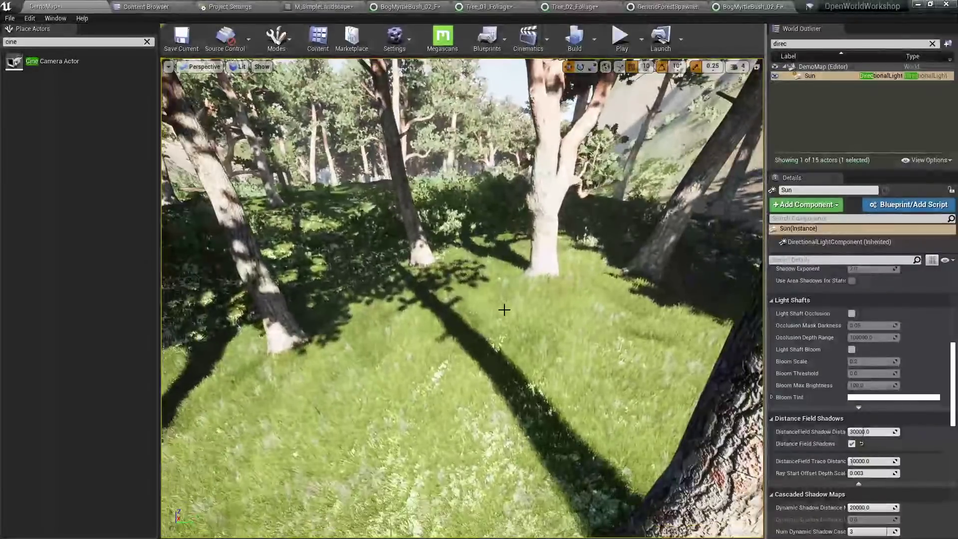
Reveal the Sun's advanced Cascaded Shadow Maps settings and lower the Dynamic Shadow Distance to 0.
{"action": "scroll", "coordinate": [918, 443], "scroll_direction": "down", "scroll_amount": 5}
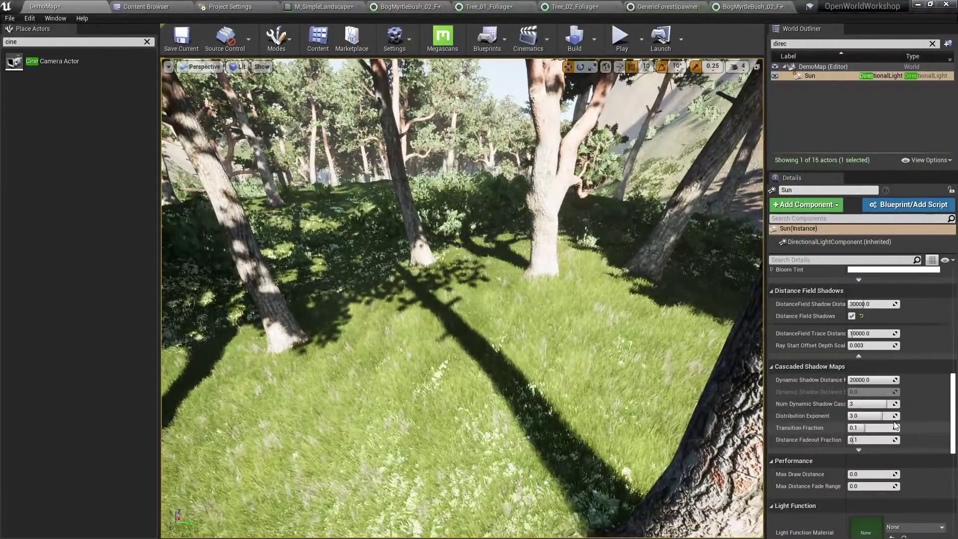
{"action": "left_click", "coordinate": [859, 450]}
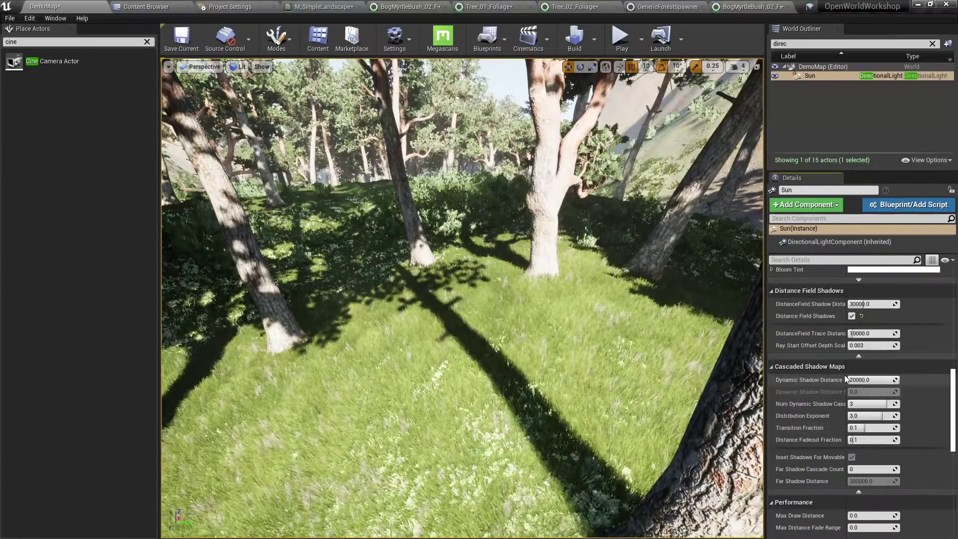
{"action": "left_click_drag", "start_coordinate": [870, 380], "coordinate": [850, 380]}
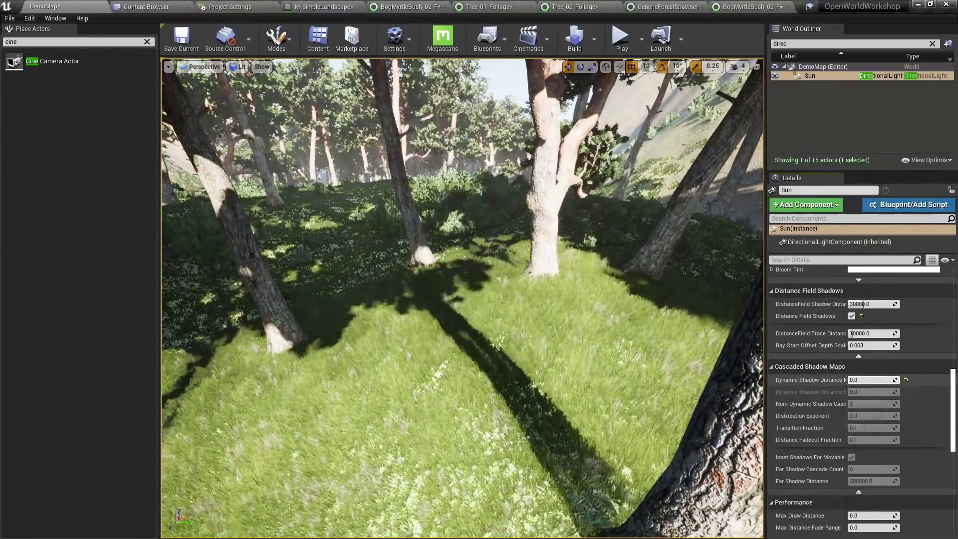
Facing the distant trees, try a DistanceField Shadow Distance of about 952 and reset it to its default.
{"action": "right_click_drag", "start_coordinate": [648, 344], "coordinate": [758, 320]}
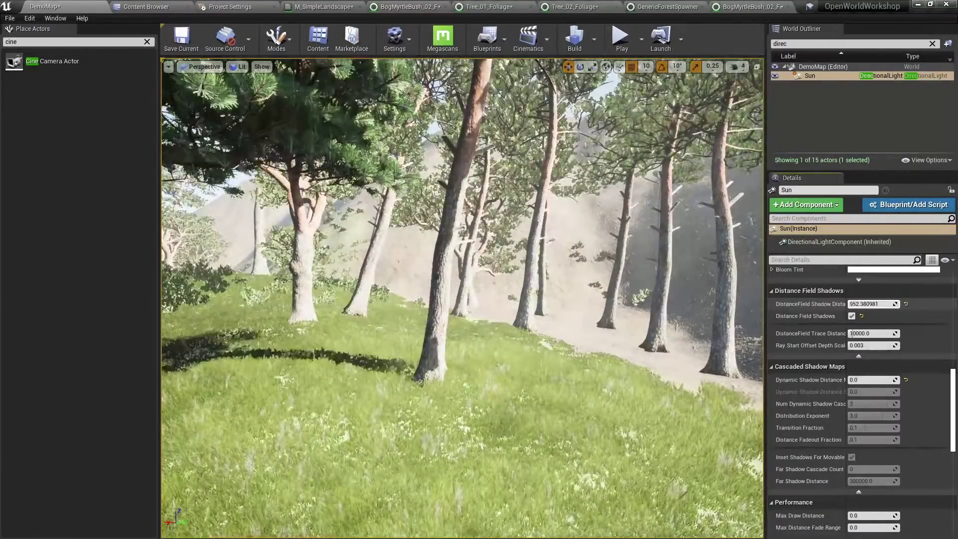
{"action": "left_click_drag", "start_coordinate": [873, 304], "coordinate": [893, 304]}
{"action": "left_click", "coordinate": [905, 303]}
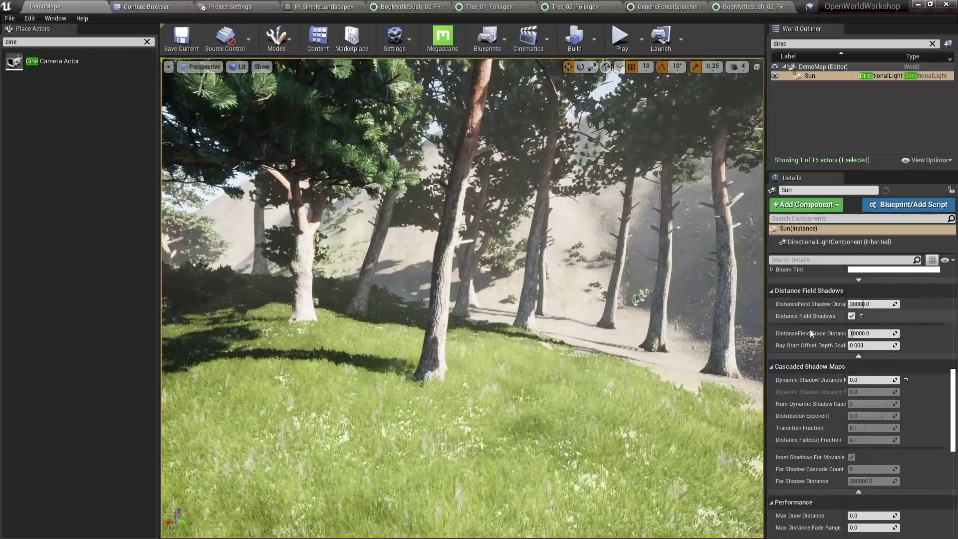
Compare near and far tree shadows with a Dynamic Shadow Distance of about 571, and reset it to its default.
{"action": "right_click_drag", "start_coordinate": [277, 70], "coordinate": [647, 349]}
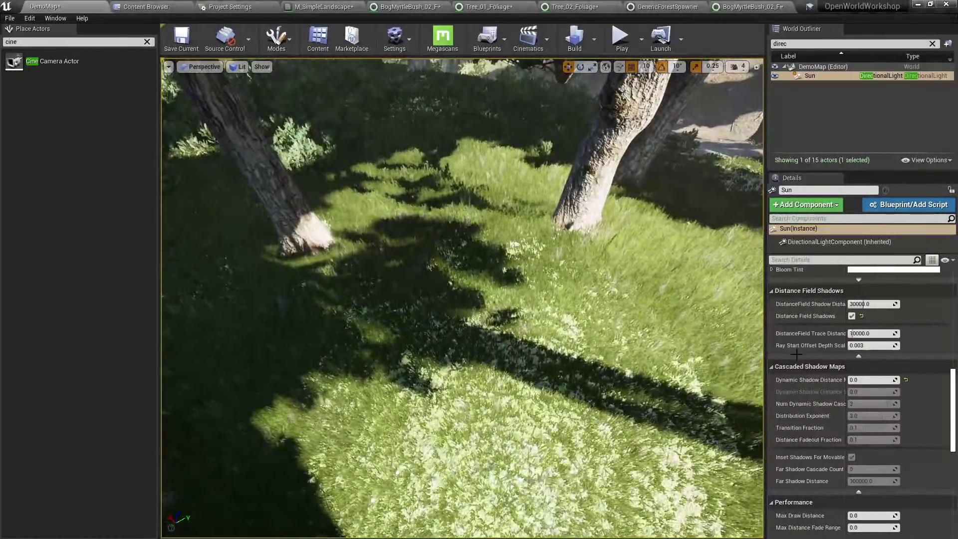
{"action": "left_click_drag", "start_coordinate": [856, 380], "coordinate": [893, 380]}
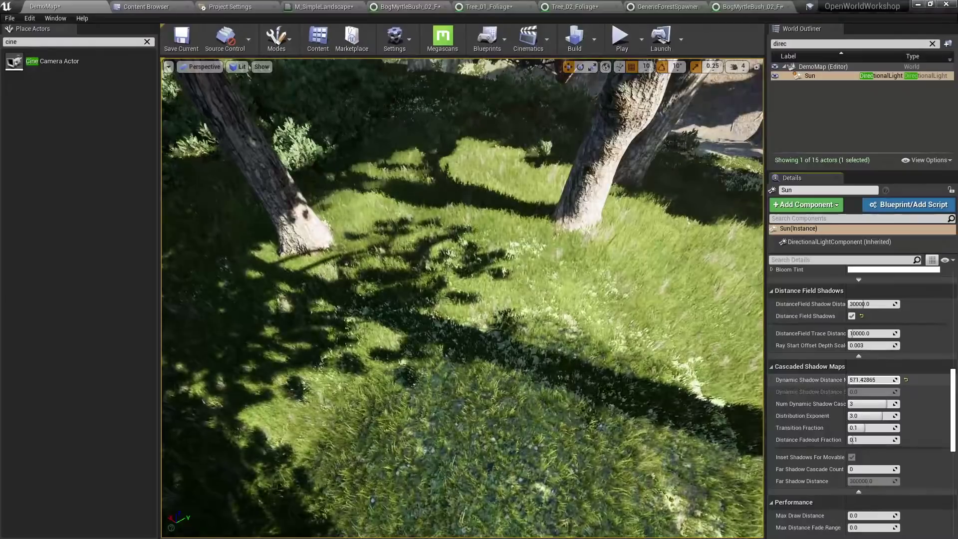
{"action": "right_click_drag", "start_coordinate": [499, 279], "coordinate": [389, 195]}
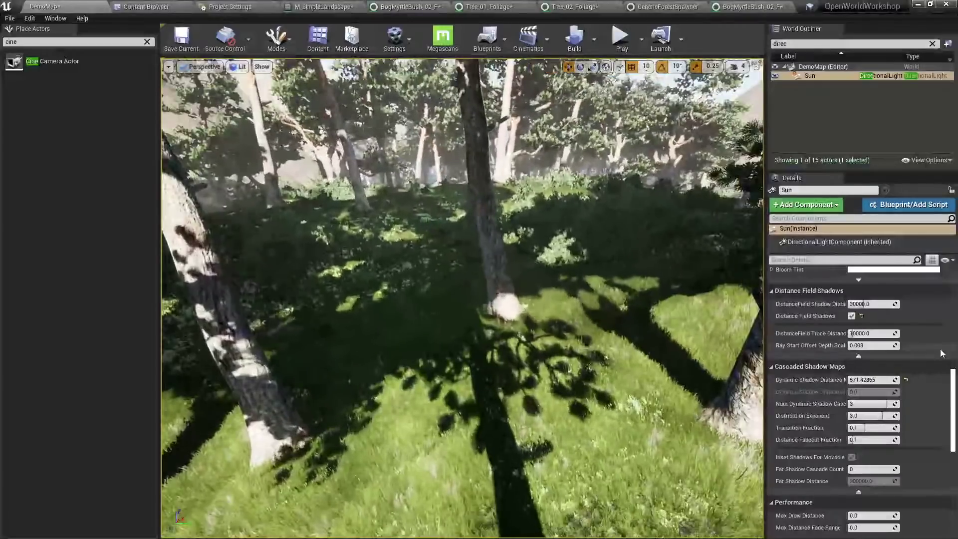
{"action": "left_click", "coordinate": [905, 380]}
Fly around the clearing and nearby trees to inspect the shadow quality up close and at a distance.
{"action": "right_click_drag", "start_coordinate": [649, 299], "coordinate": [568, 297]}
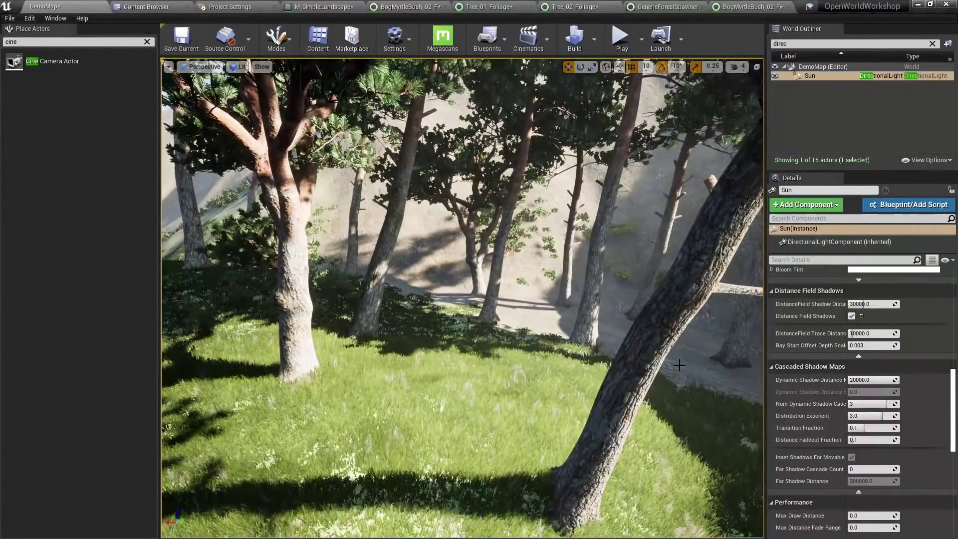
{"action": "right_click_drag", "start_coordinate": [678, 365], "coordinate": [671, 409]}
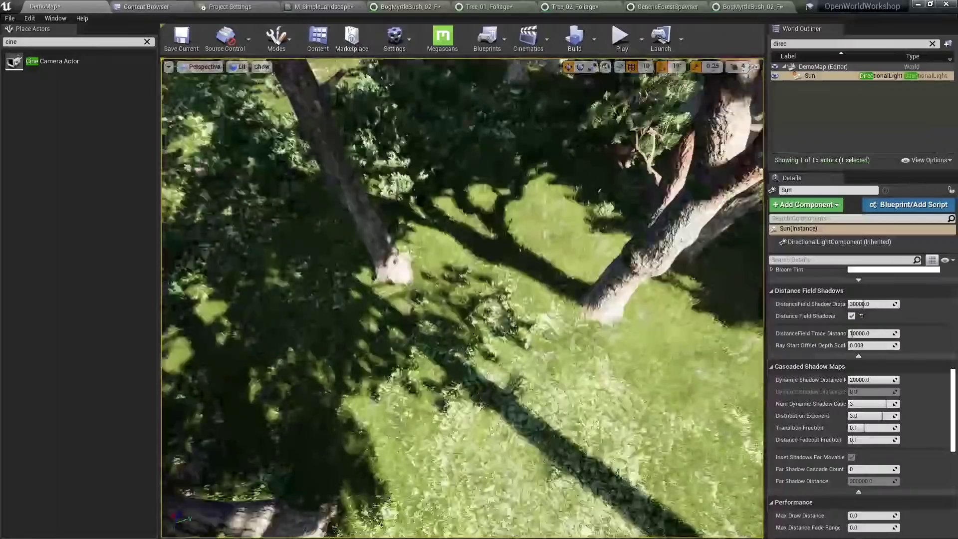
{"action": "mouse_move", "coordinate": [532, 340]}
{"action": "right_mouse_down"}
{"action": "mouse_move", "coordinate": [529, 349]}
{"action": "mouse_move", "coordinate": [532, 340]}
{"action": "right_mouse_up"}
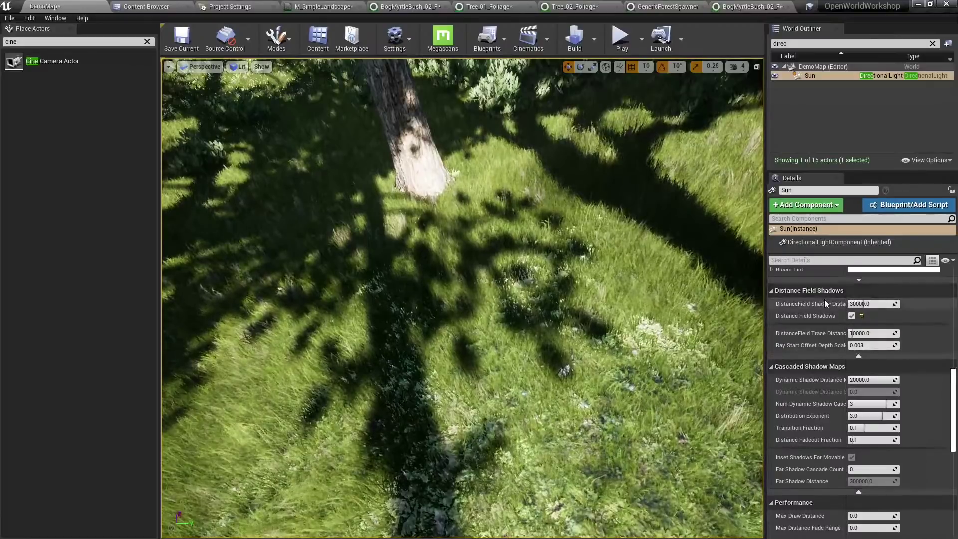
{"action": "scroll", "coordinate": [830, 329], "scroll_direction": "up", "scroll_amount": 3}
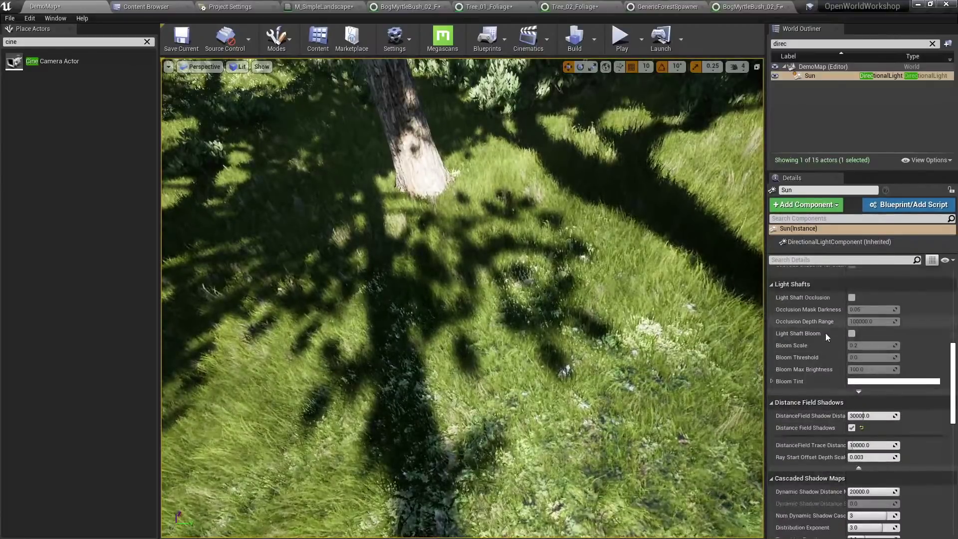
{"action": "right_click_drag", "start_coordinate": [733, 319], "coordinate": [733, 269]}
{"action": "right_click_drag", "start_coordinate": [526, 222], "coordinate": [530, 200]}
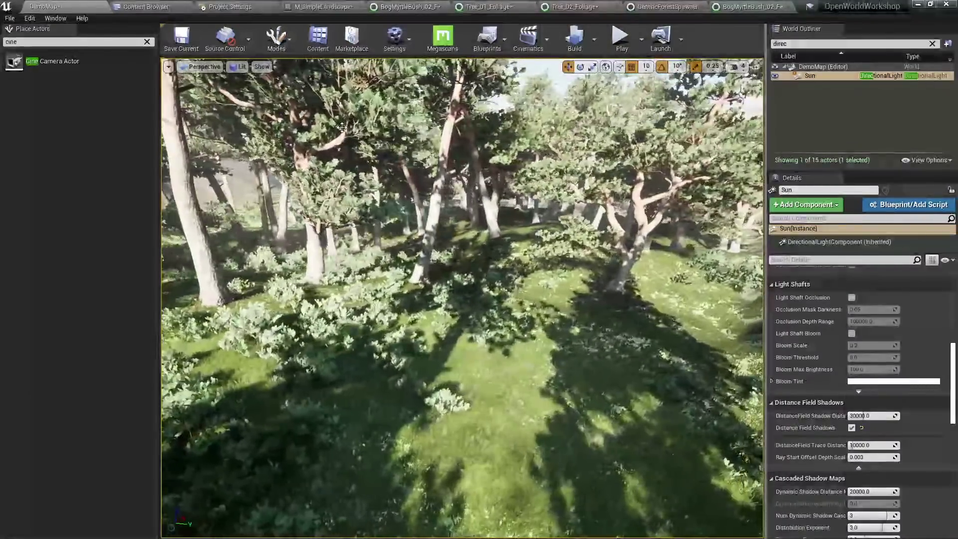
Turn on the Global DistanceField visualization and fly over the forest to examine how the trees and terrain are represented.
{"action": "left_click", "coordinate": [262, 68]}
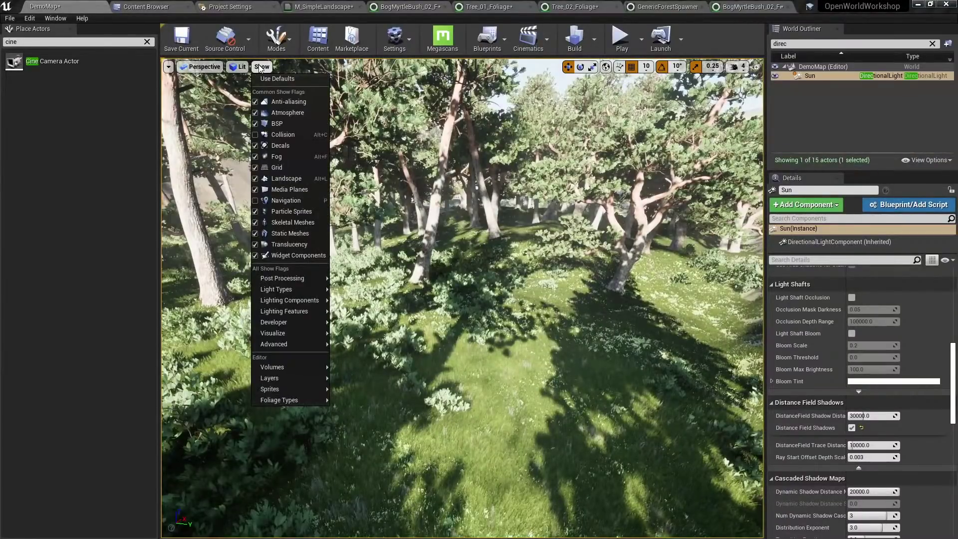
{"action": "mouse_move", "coordinate": [239, 67]}
{"action": "mouse_move", "coordinate": [292, 222]}
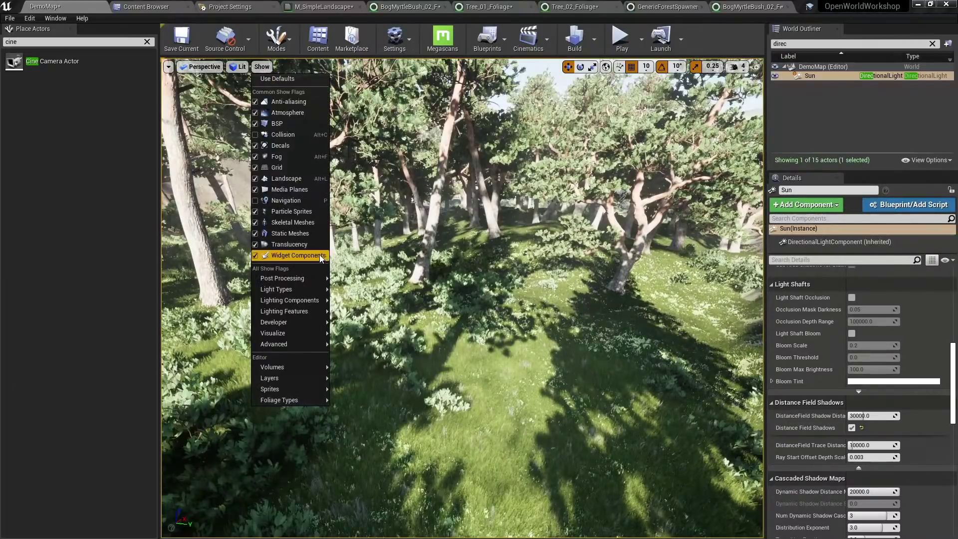
{"action": "mouse_move", "coordinate": [294, 322]}
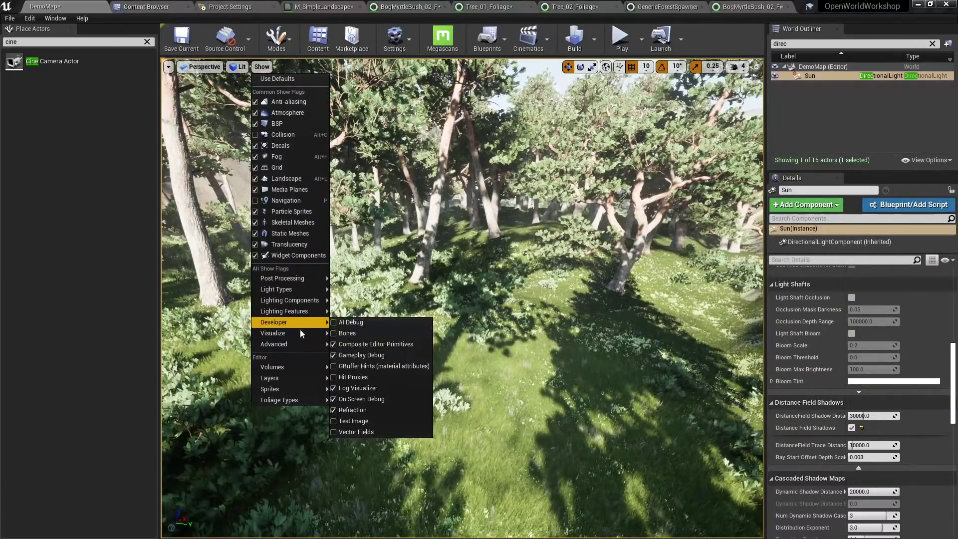
{"action": "left_click", "coordinate": [378, 340]}
{"action": "right_click_drag", "start_coordinate": [484, 349], "coordinate": [470, 328]}
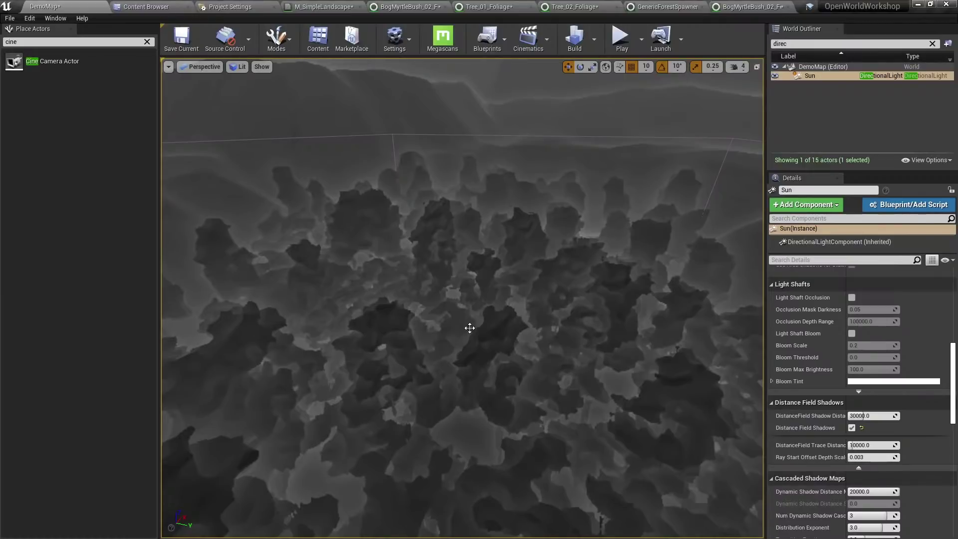
{"action": "left_click_drag", "start_coordinate": [470, 328], "coordinate": [470, 369]}
{"action": "key", "text": "w"}
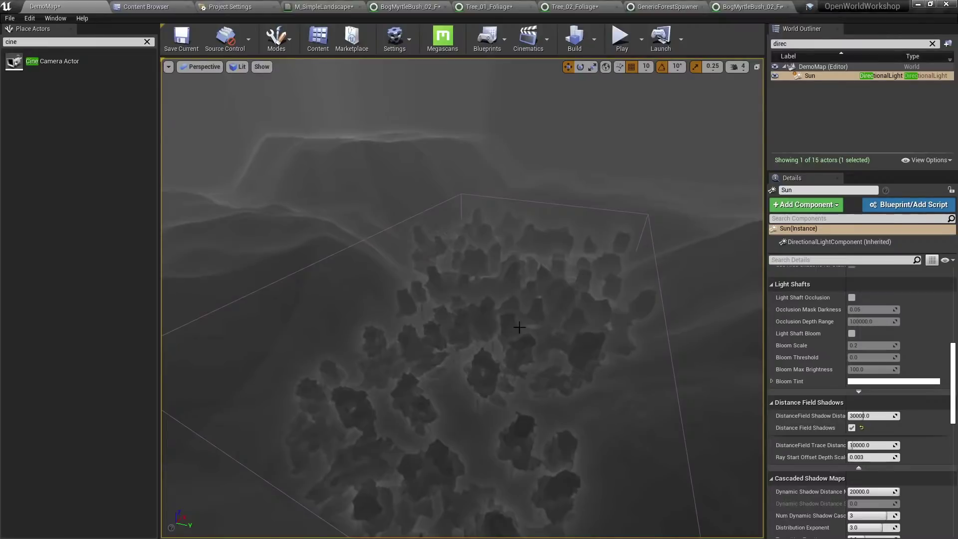
{"action": "key", "text": "s"}
{"action": "mouse_move", "coordinate": [520, 327]}
{"action": "right_mouse_down"}
{"action": "mouse_move", "coordinate": [517, 355]}
{"action": "mouse_move", "coordinate": [521, 309]}
{"action": "mouse_move", "coordinate": [521, 330]}
{"action": "right_mouse_up"}
{"action": "key", "text": "w"}
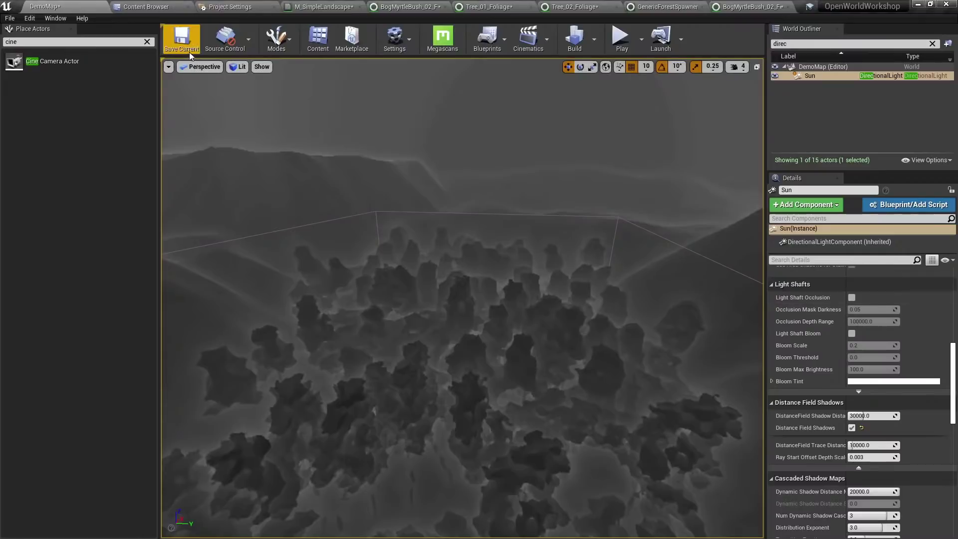
Turn off the Global DistanceField visualization and look over the shaded forest.
{"action": "left_click", "coordinate": [262, 66]}
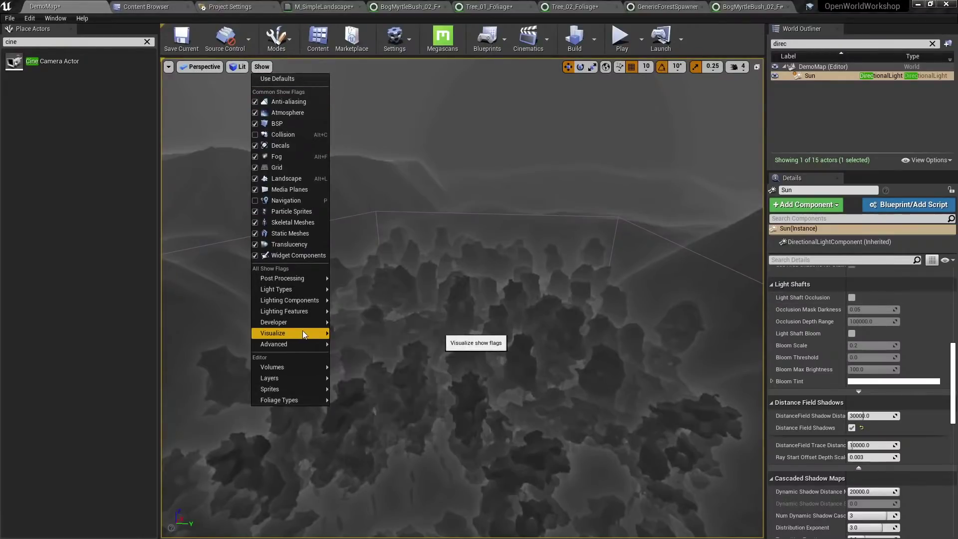
{"action": "mouse_move", "coordinate": [303, 333]}
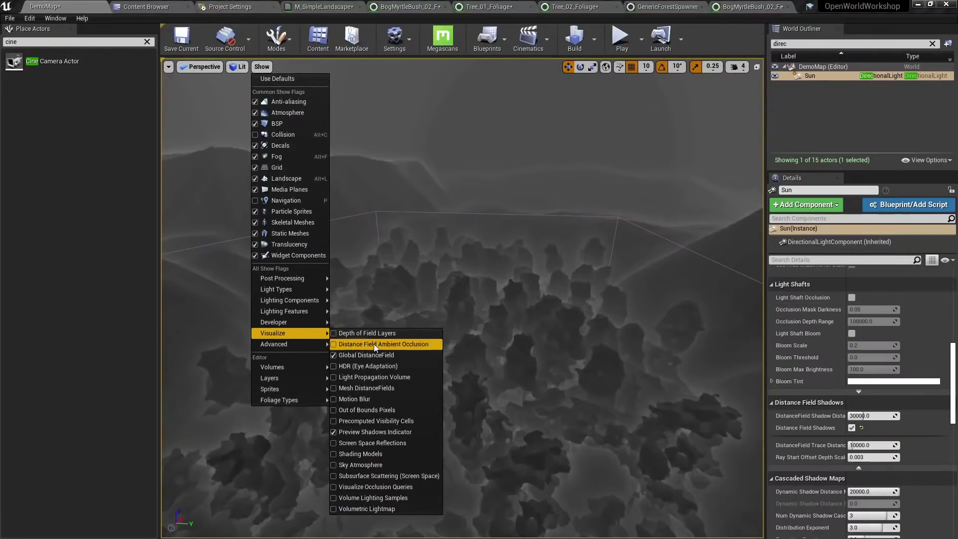
{"action": "left_click", "coordinate": [403, 357]}
{"action": "right_click_drag", "start_coordinate": [403, 357], "coordinate": [463, 305]}
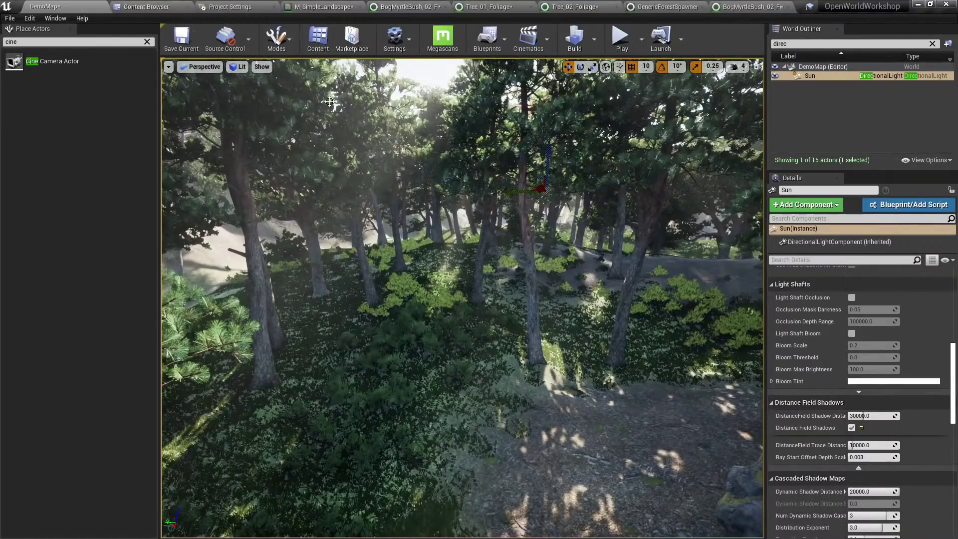
{"action": "right_click_drag", "start_coordinate": [329, 102], "coordinate": [329, 102]}
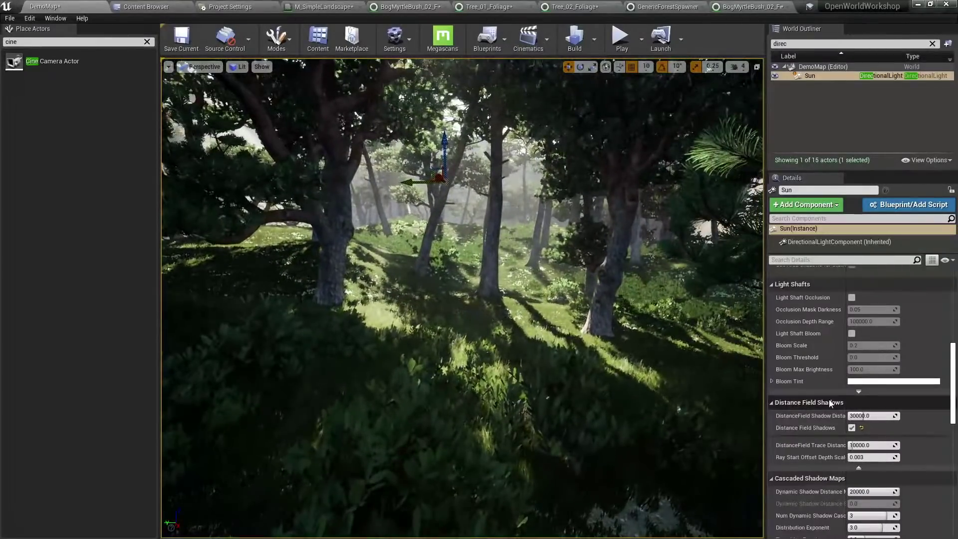
Try a DistanceField Shadow Distance of about 68571 and a Dynamic Shadow Distance of about 1143, resetting each to its default.
{"action": "left_click_drag", "start_coordinate": [870, 416], "coordinate": [904, 418]}
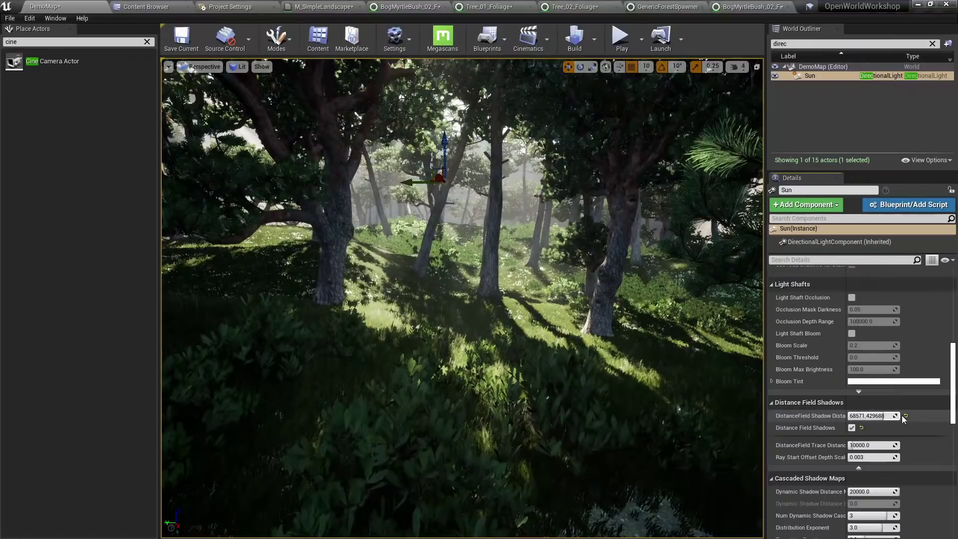
{"action": "left_click", "coordinate": [906, 415]}
{"action": "left_click_drag", "start_coordinate": [871, 491], "coordinate": [851, 491]}
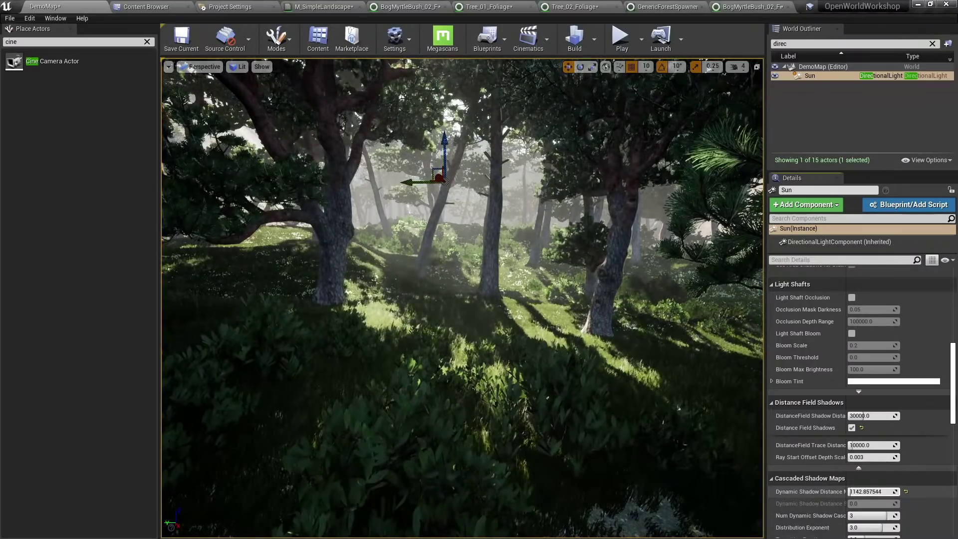
{"action": "key", "text": "w"}
{"action": "right_click_drag", "start_coordinate": [698, 424], "coordinate": [667, 392]}
{"action": "left_click", "coordinate": [905, 492]}
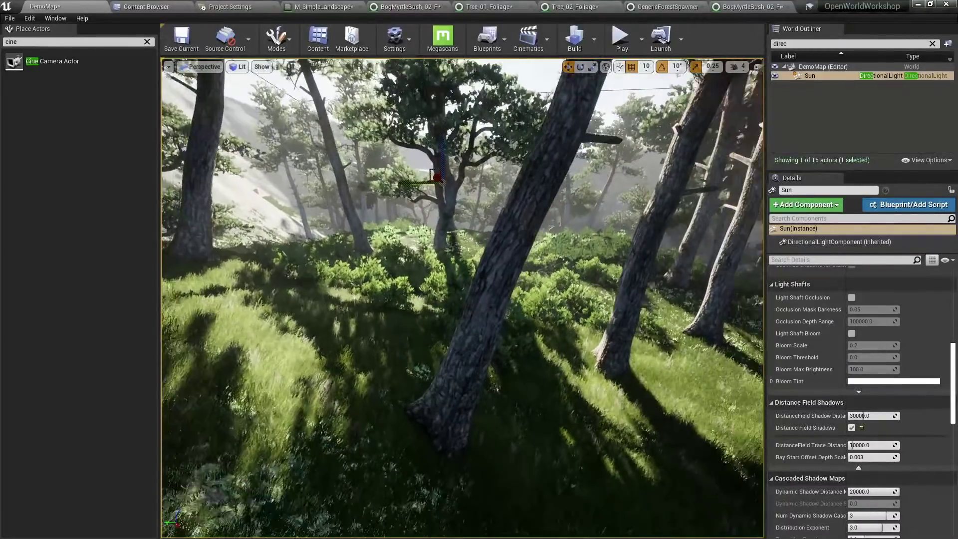
Look around the nearby tree trunks to examine their tilt and shadows on the slope.
{"action": "right_click_drag", "start_coordinate": [628, 373], "coordinate": [628, 373]}
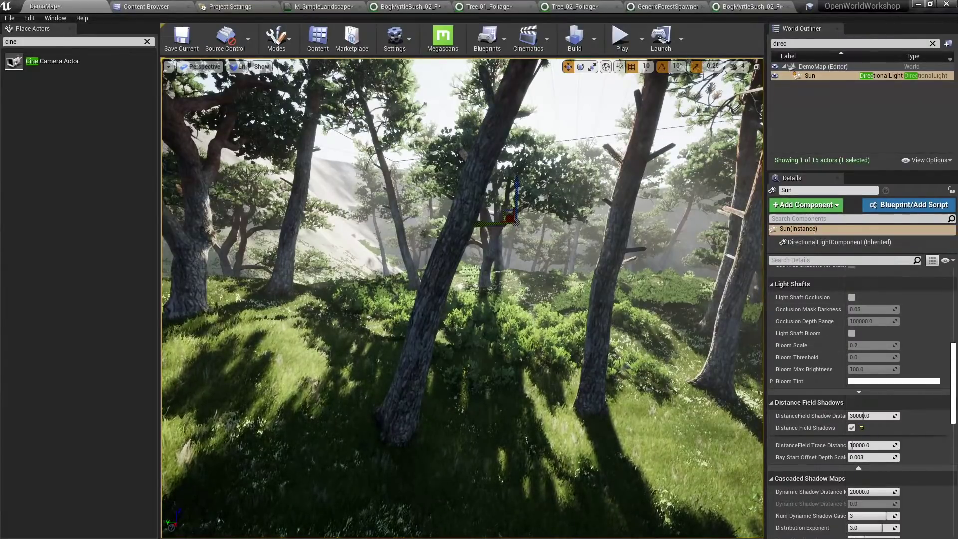
{"action": "right_click_drag", "start_coordinate": [598, 349], "coordinate": [599, 300]}
{"action": "right_click_drag", "start_coordinate": [595, 95], "coordinate": [595, 165]}
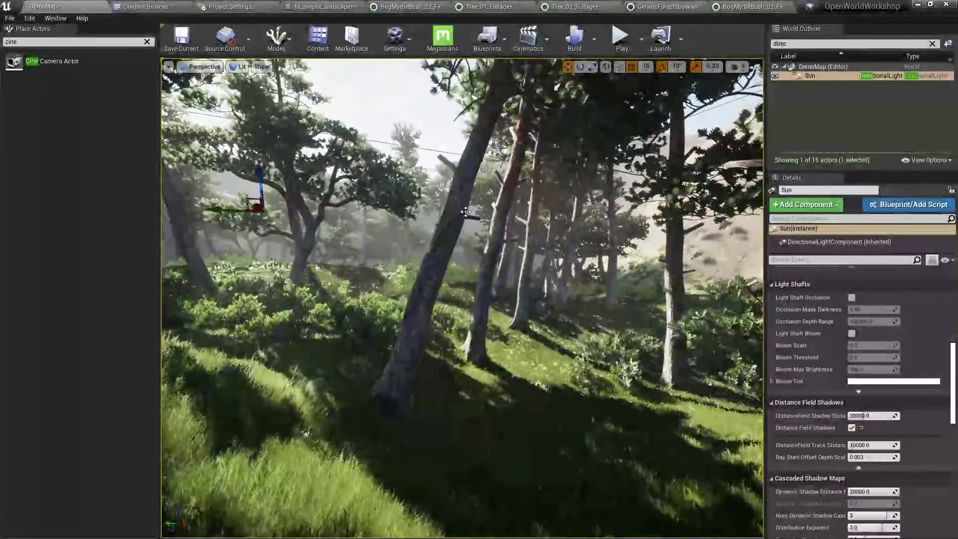
Show the Tree_02_Foliage settings and review its Align to Normal placement option.
{"action": "left_click", "coordinate": [666, 6]}
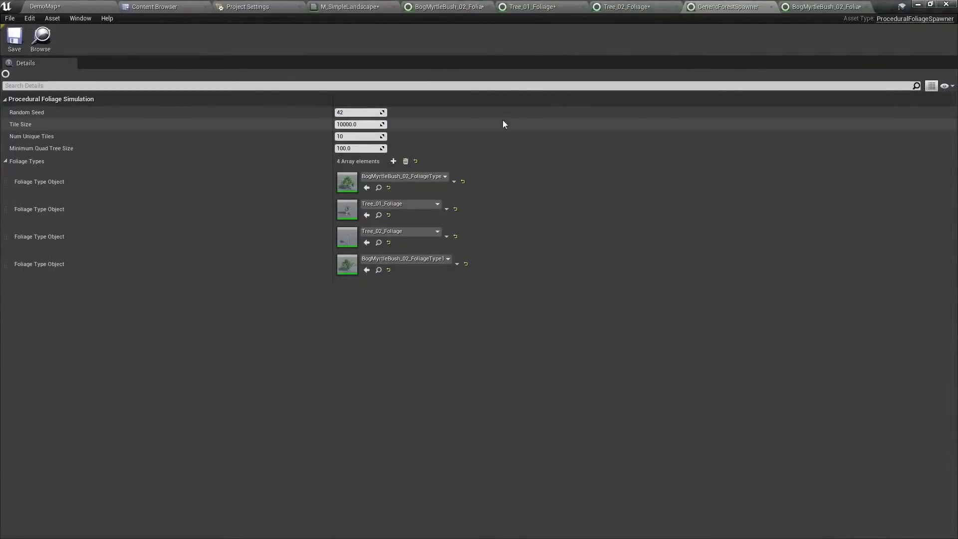
{"action": "left_click", "coordinate": [633, 6]}
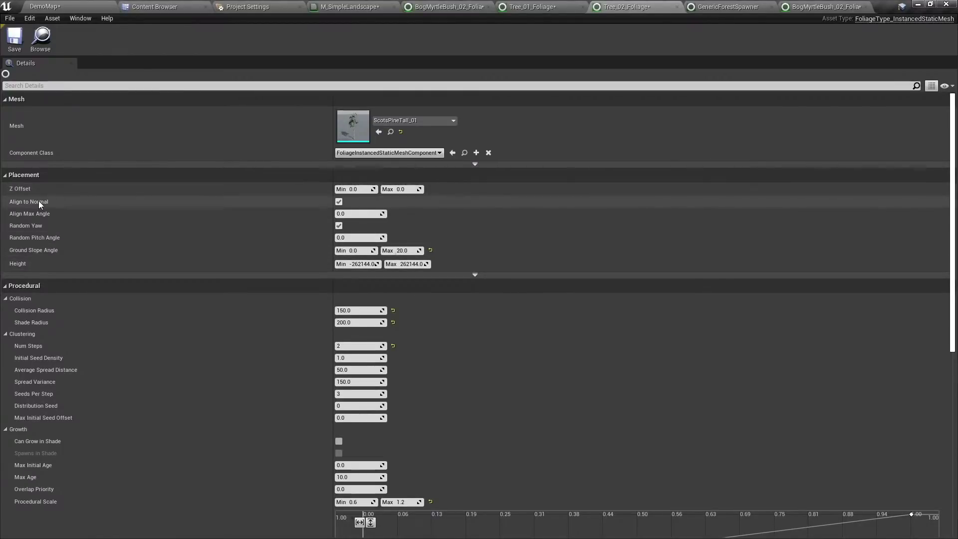
{"action": "mouse_move", "coordinate": [31, 204]}
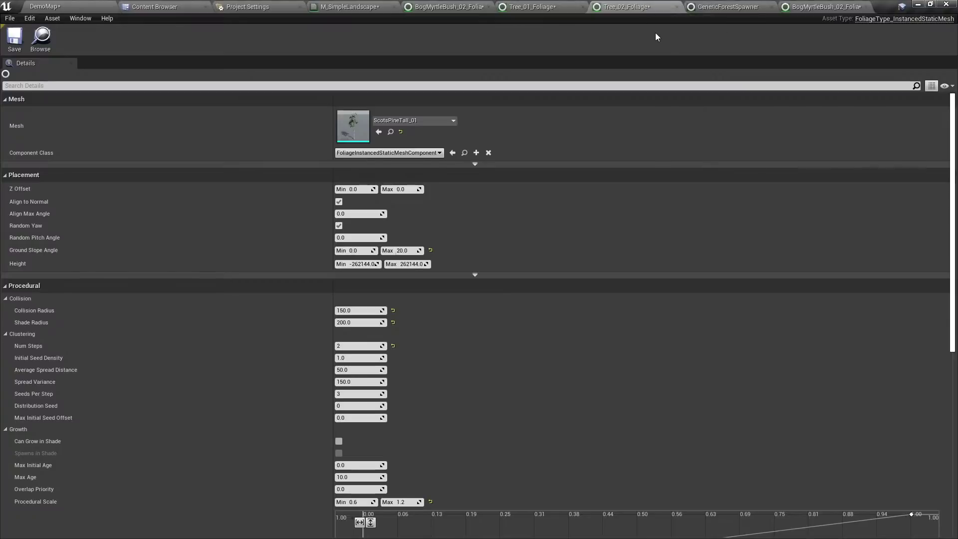
Close the open foliage type and GenericForestSpawner editors and return to the DemoMap level.
{"action": "left_click", "coordinate": [677, 7]}
{"action": "left_click", "coordinate": [676, 6]}
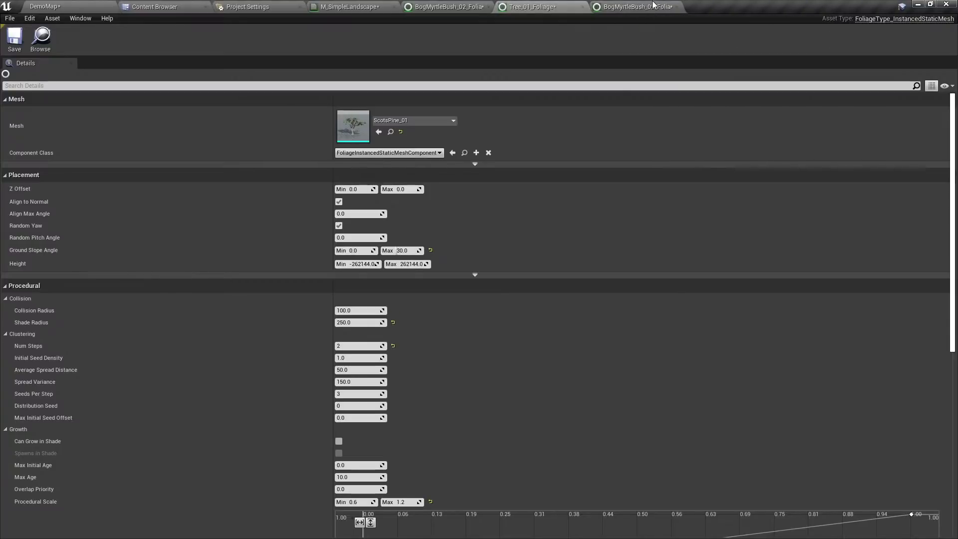
{"action": "left_click", "coordinate": [677, 6]}
{"action": "left_click", "coordinate": [564, 6]}
{"action": "left_click", "coordinate": [490, 6]}
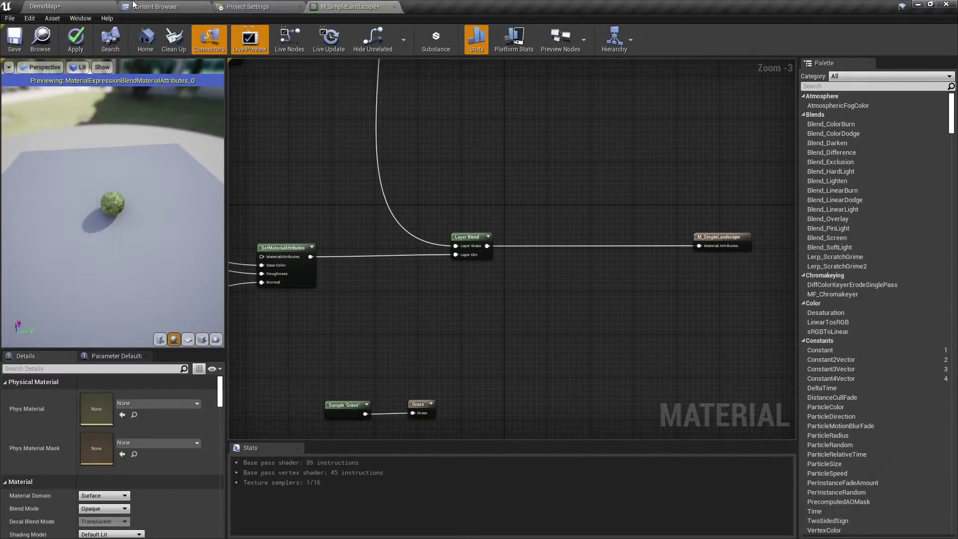
{"action": "left_click", "coordinate": [65, 5]}
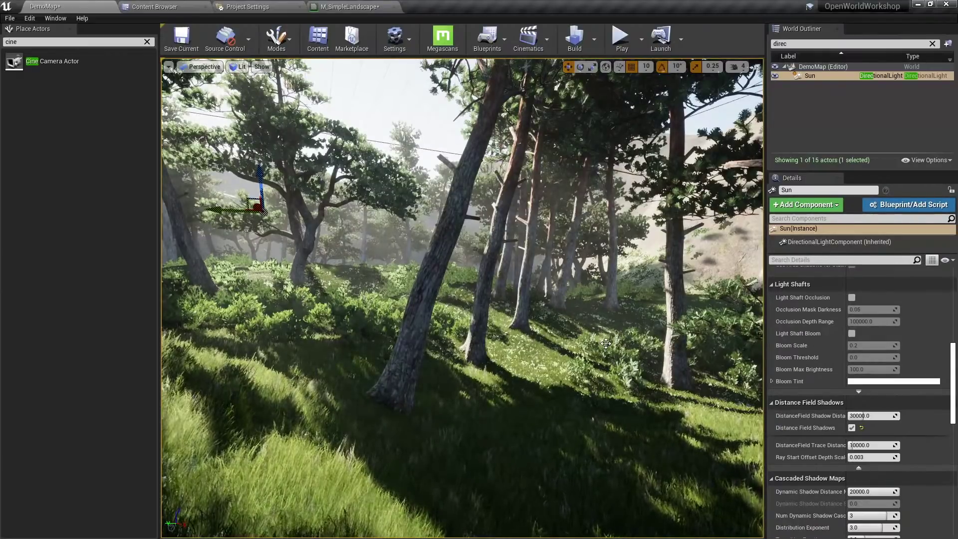
{"action": "right_click_drag", "start_coordinate": [605, 343], "coordinate": [798, 344]}
{"action": "right_click_drag", "start_coordinate": [461, 299], "coordinate": [499, 341]}
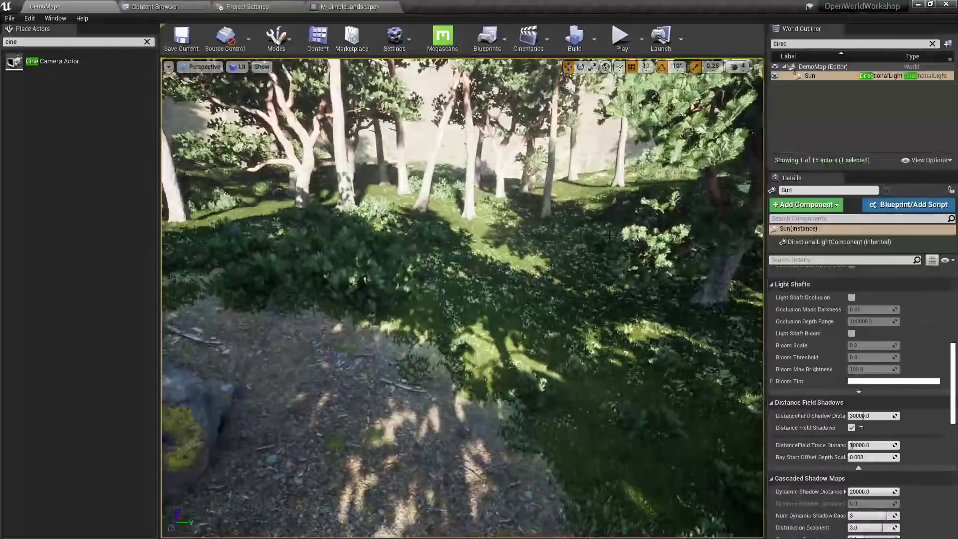
Create a material named M_WaterSimple in the root Content folder and open it for editing.
{"action": "left_click", "coordinate": [184, 6]}
{"action": "left_click", "coordinate": [516, 228]}
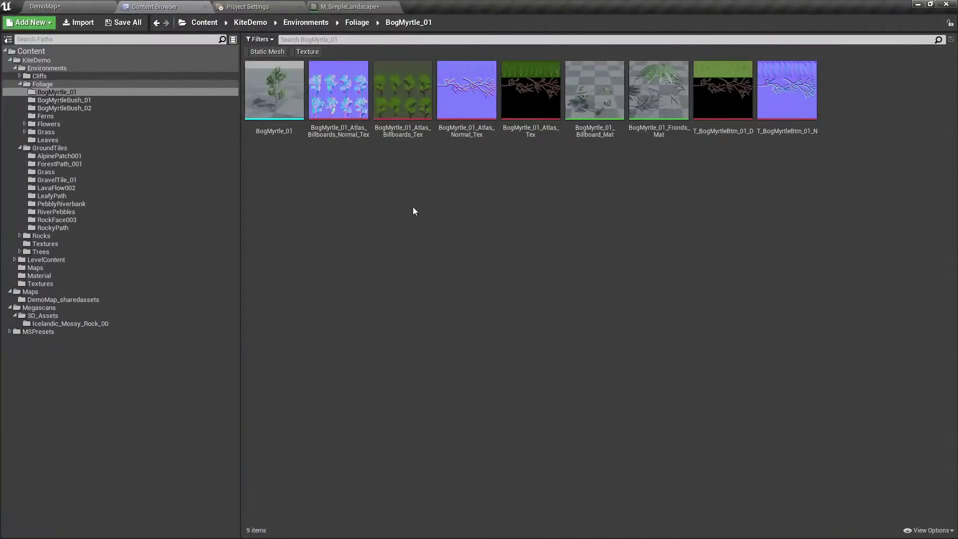
{"action": "right_click", "coordinate": [413, 211]}
{"action": "left_click", "coordinate": [317, 175]}
{"action": "left_click", "coordinate": [65, 52]}
{"action": "right_click", "coordinate": [494, 237]}
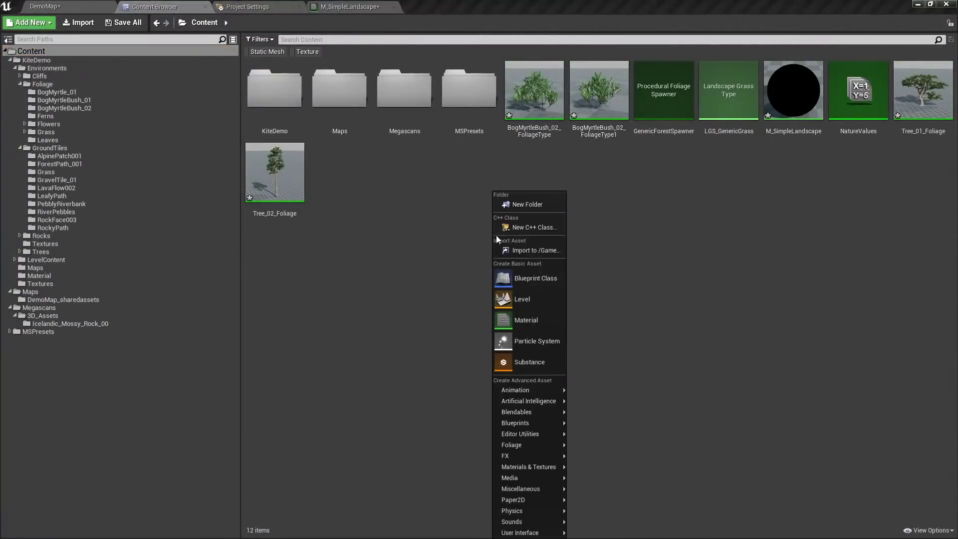
{"action": "left_click", "coordinate": [526, 320]}
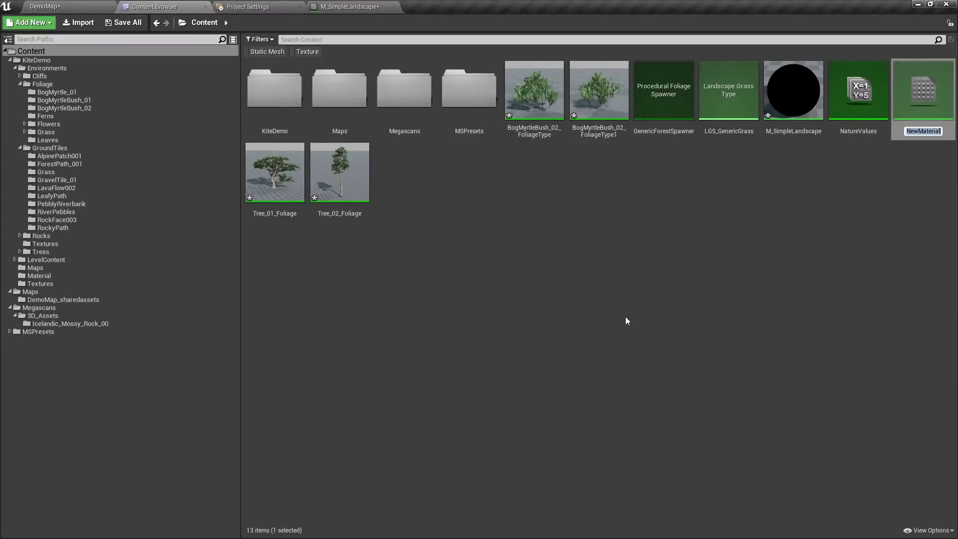
{"action": "type", "text": "M_WaterSimple"}
{"action": "key", "text": "Return"}
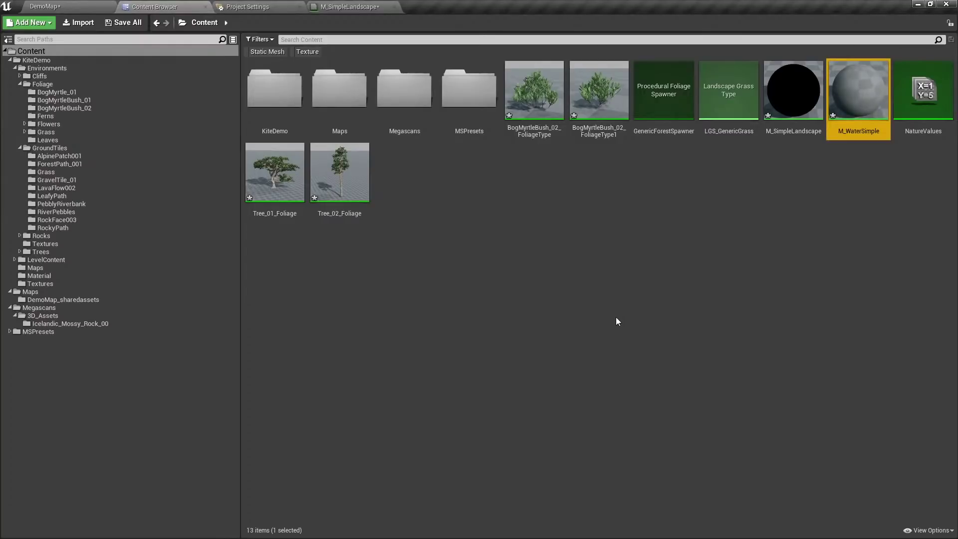
{"action": "key", "text": "Return"}
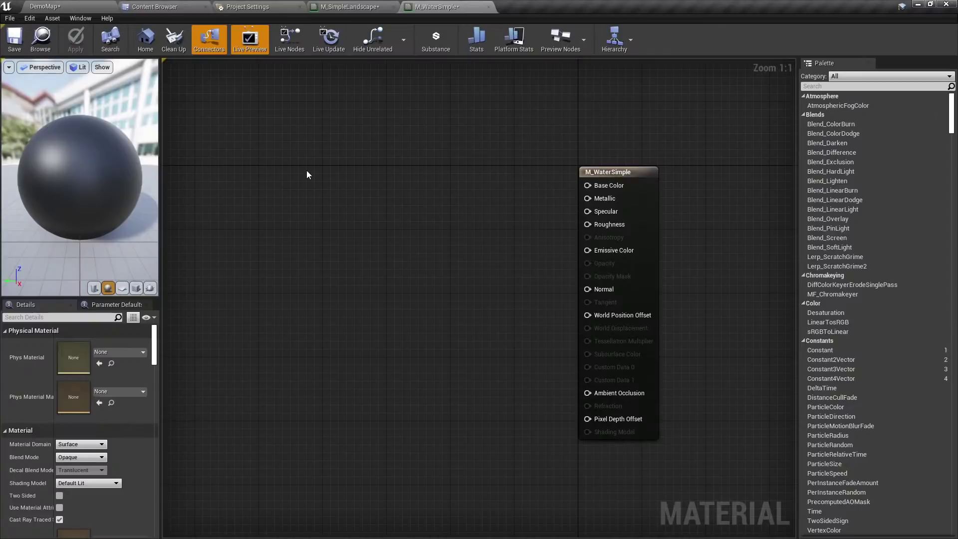
Show the KiteDemo folder's contents, collapse its folder tree and check the content view options.
{"action": "left_click", "coordinate": [155, 6]}
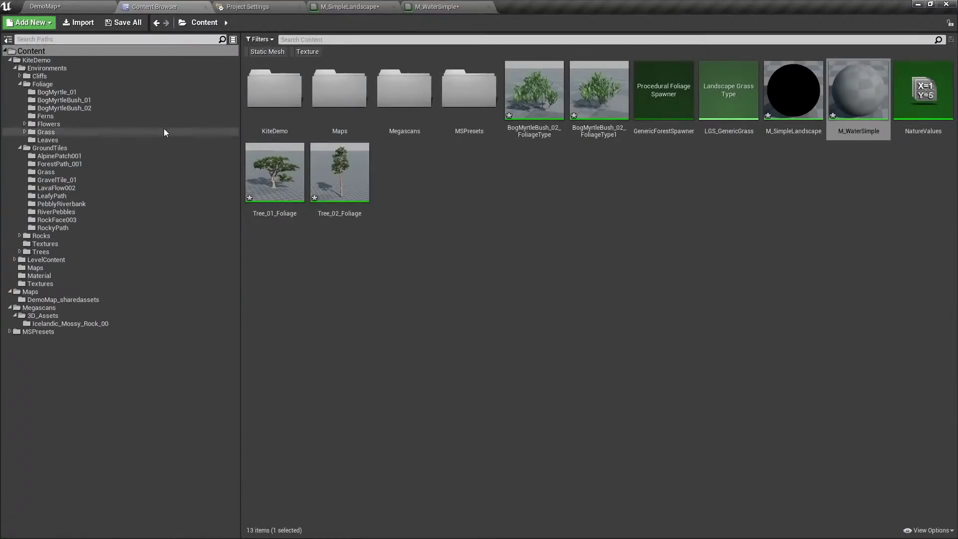
{"action": "double_click", "coordinate": [33, 60]}
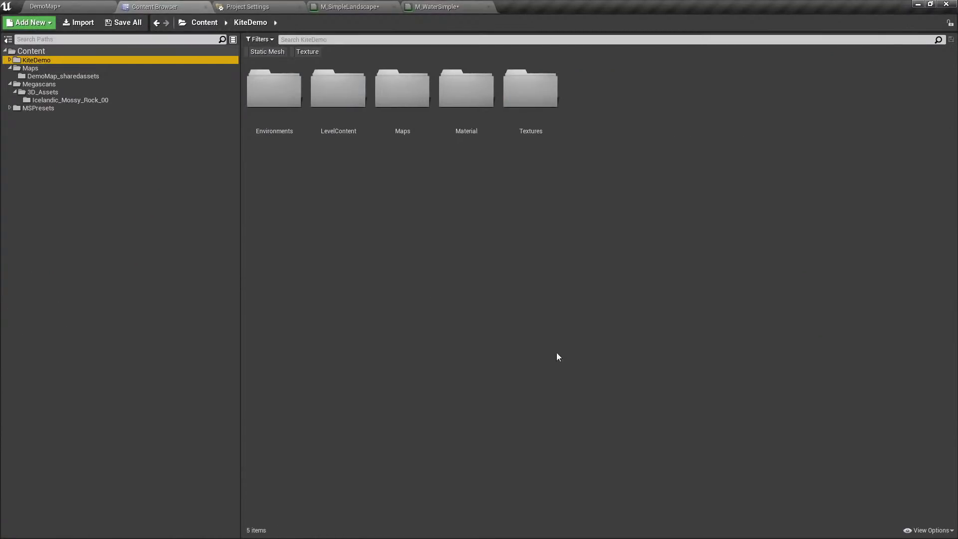
{"action": "left_click", "coordinate": [932, 530]}
{"action": "left_click", "coordinate": [932, 530]}
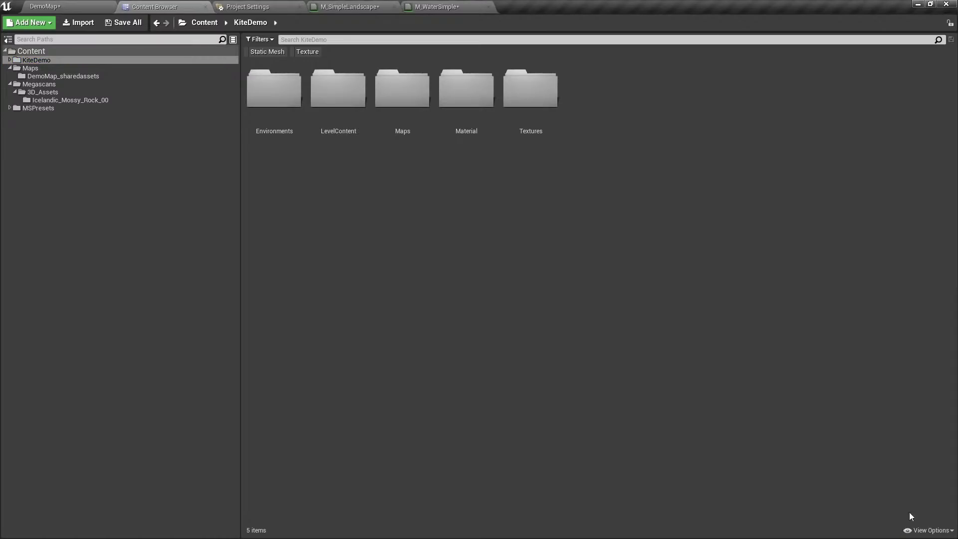
Back in the DemoMap level, switch to landscape editing and add an edit layer named Rivers above TouchUps.
{"action": "left_click", "coordinate": [80, 5]}
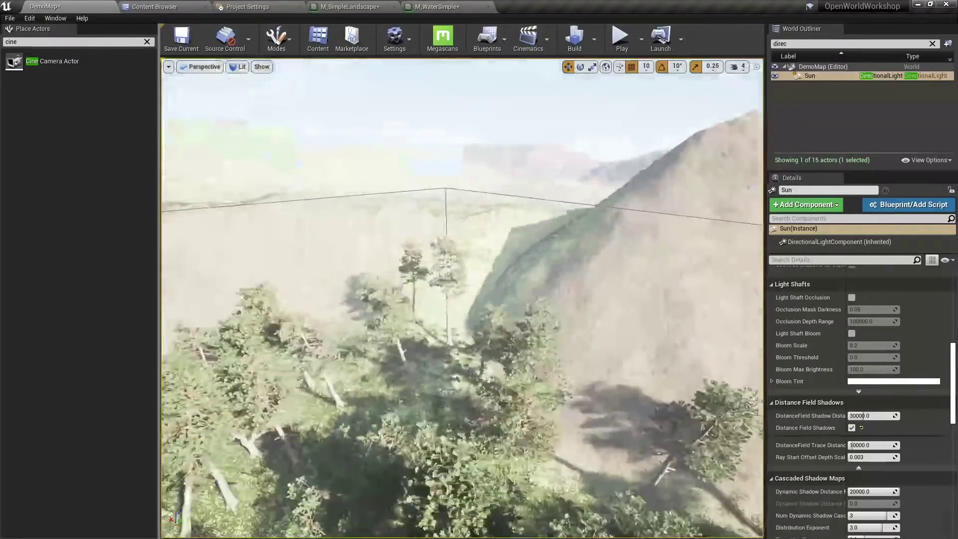
{"action": "right_click_drag", "start_coordinate": [462, 299], "coordinate": [375, 231]}
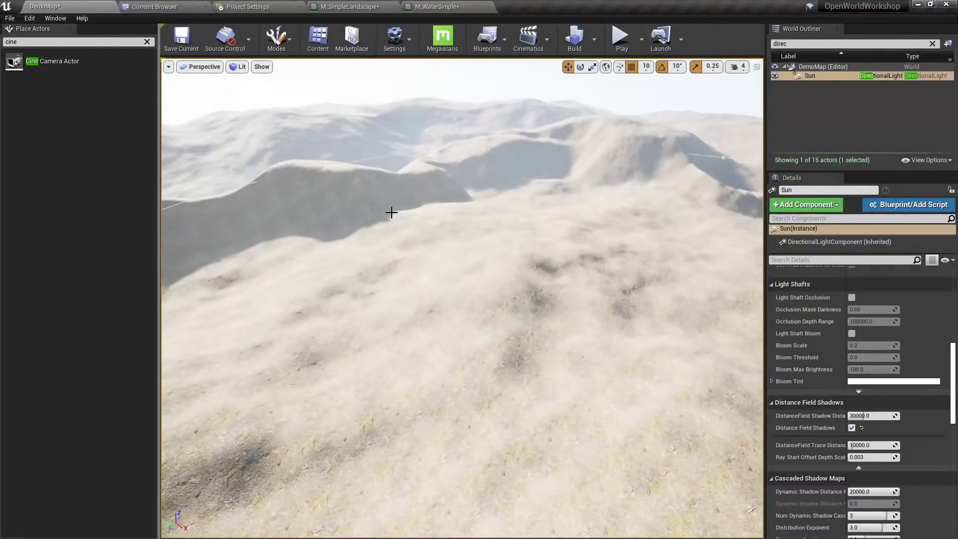
{"action": "key", "text": "shift+3"}
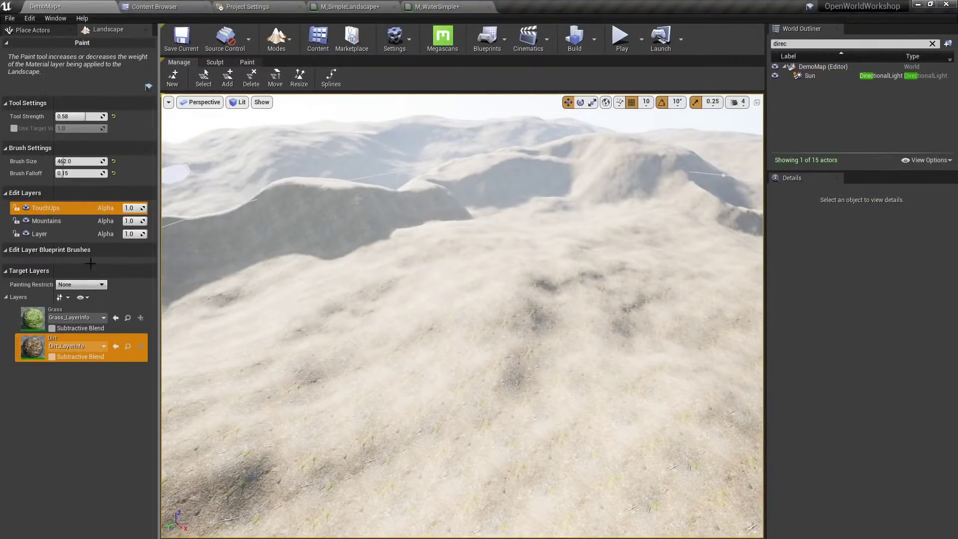
{"action": "right_click", "coordinate": [44, 213]}
{"action": "left_click", "coordinate": [91, 223]}
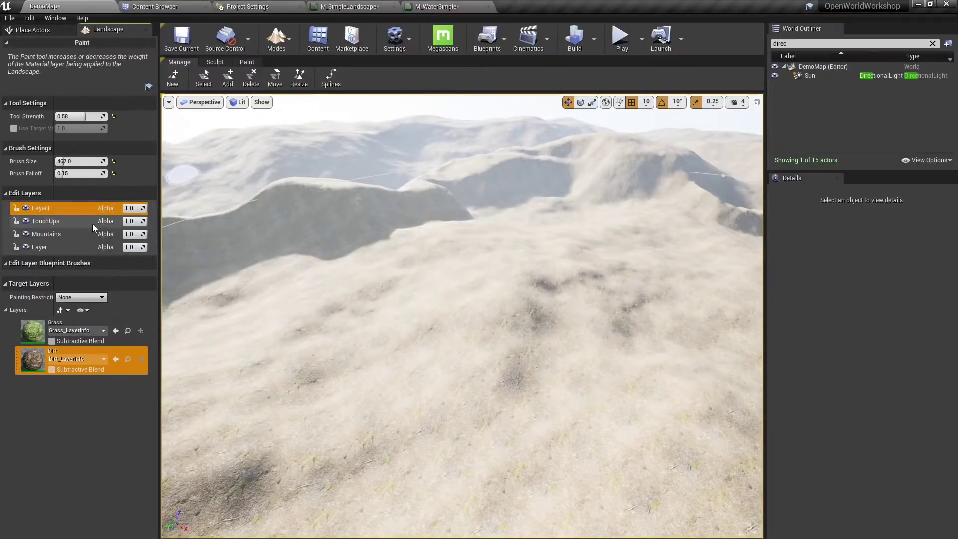
{"action": "double_click", "coordinate": [42, 206]}
{"action": "type", "text": "Rivers"}
{"action": "key", "text": "Return"}
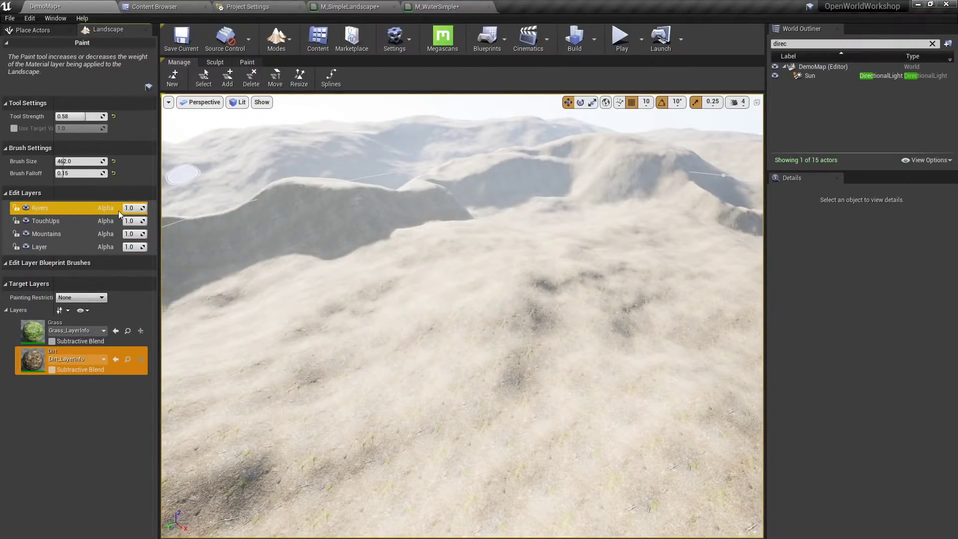
Place a CustomBrush_Landmass_River blueprint brush on the open terrain in the Rivers edit layer and shift the near end point of its spline.
{"action": "left_click", "coordinate": [219, 63]}
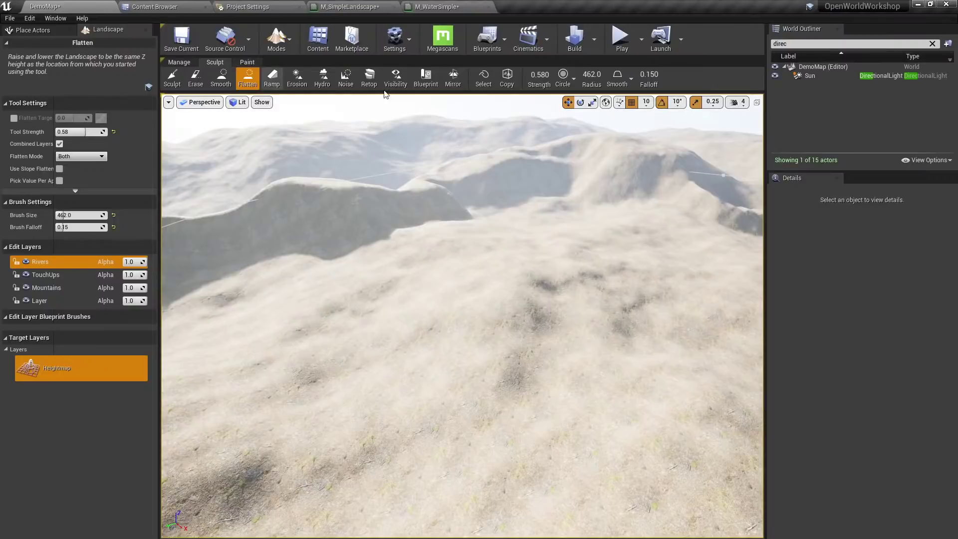
{"action": "left_click", "coordinate": [422, 83]}
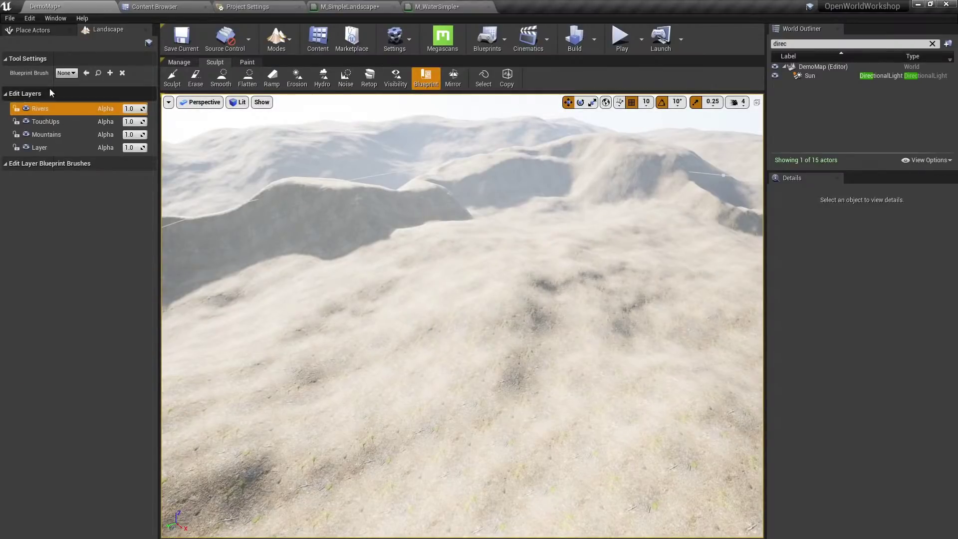
{"action": "left_click", "coordinate": [67, 73]}
{"action": "left_click", "coordinate": [130, 117]}
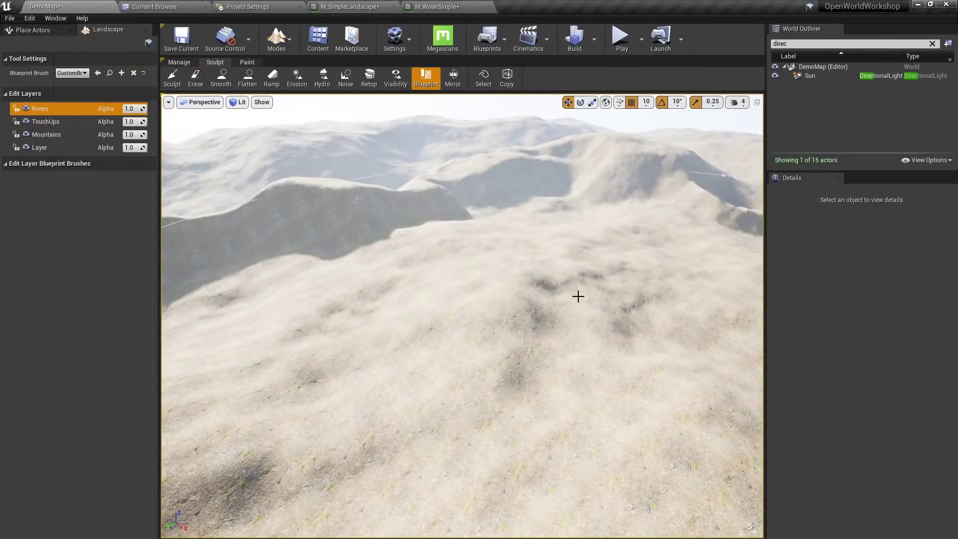
{"action": "left_click", "coordinate": [612, 246]}
{"action": "right_click_drag", "start_coordinate": [530, 332], "coordinate": [519, 309]}
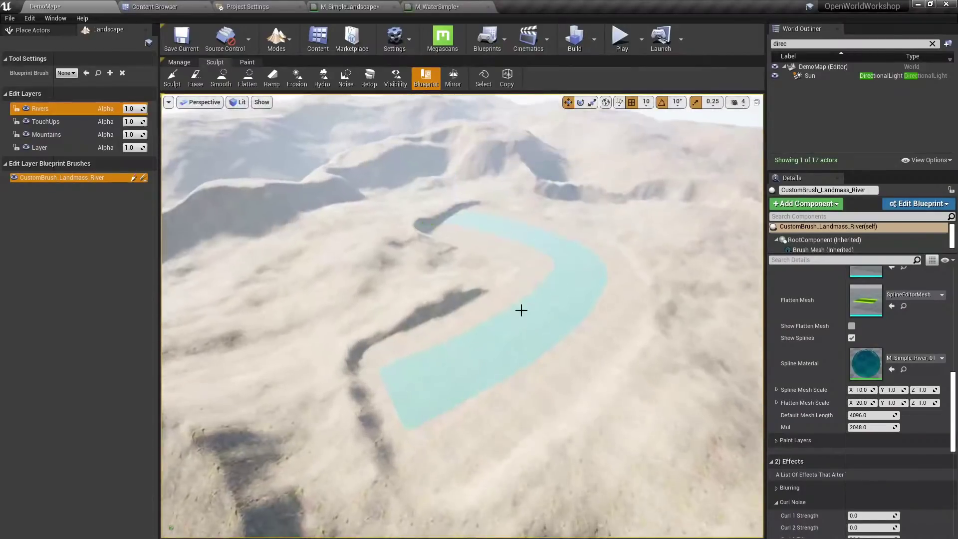
{"action": "left_click", "coordinate": [393, 398]}
{"action": "left_click_drag", "start_coordinate": [393, 398], "coordinate": [452, 402]}
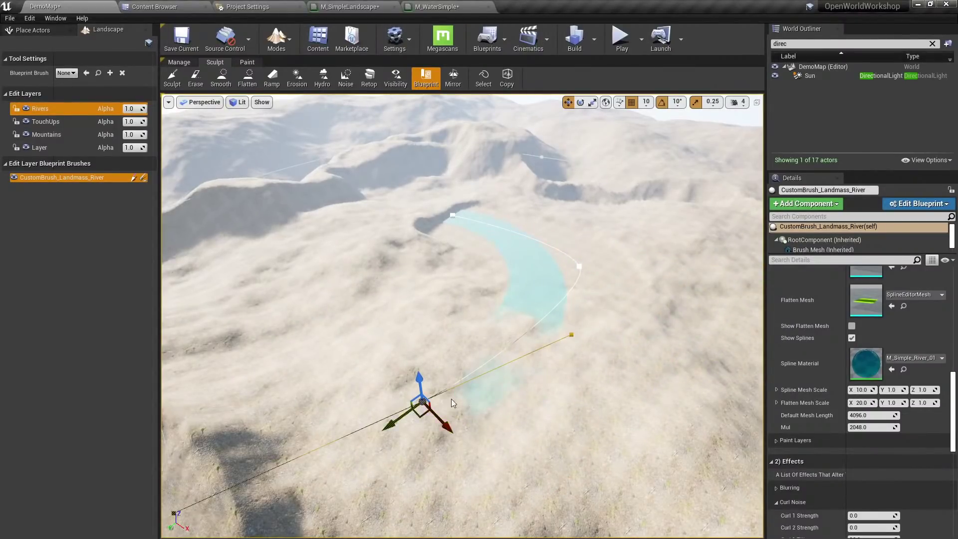
Locate the river brush's spline material M_Simple_River_01 among the project assets and return to the DemoMap level.
{"action": "left_click", "coordinate": [40, 122]}
{"action": "left_click", "coordinate": [44, 109]}
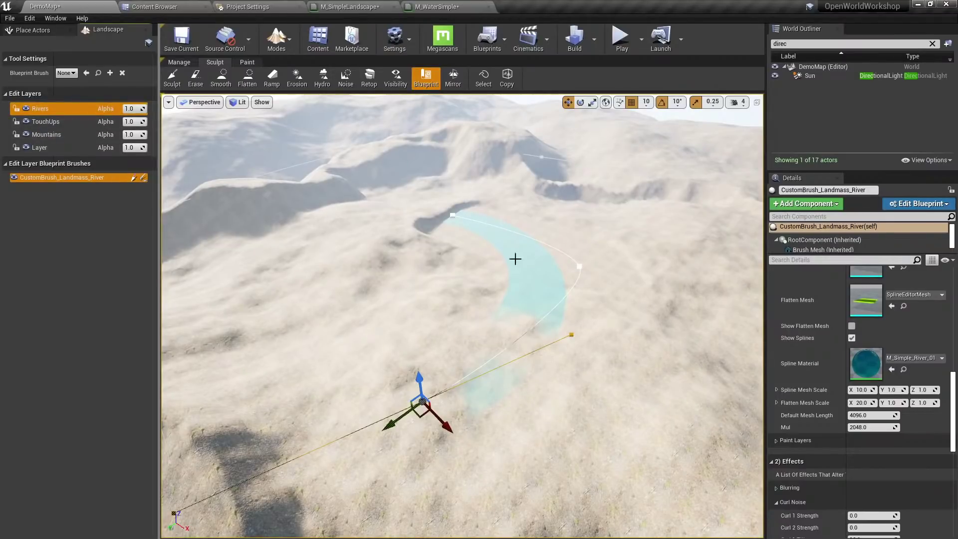
{"action": "left_click", "coordinate": [904, 369]}
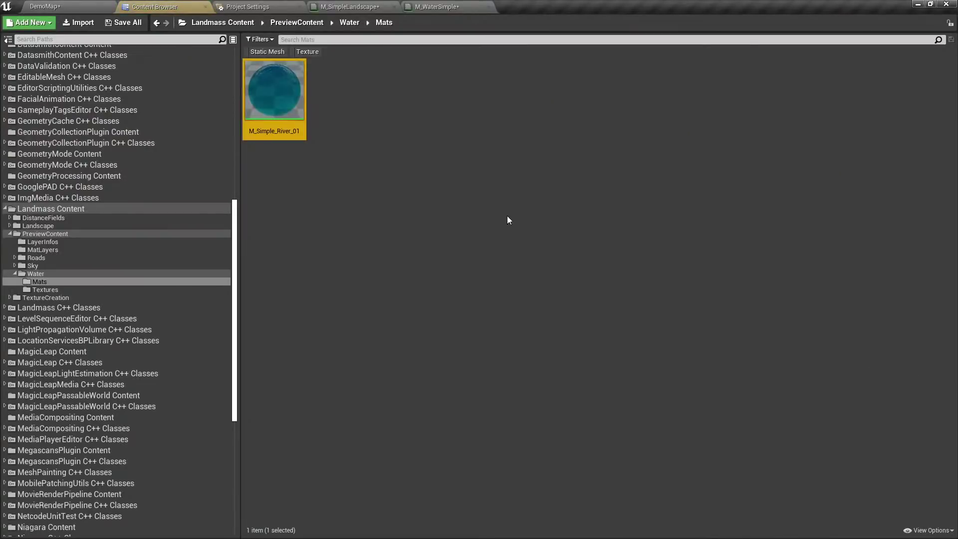
{"action": "left_click", "coordinate": [91, 5]}
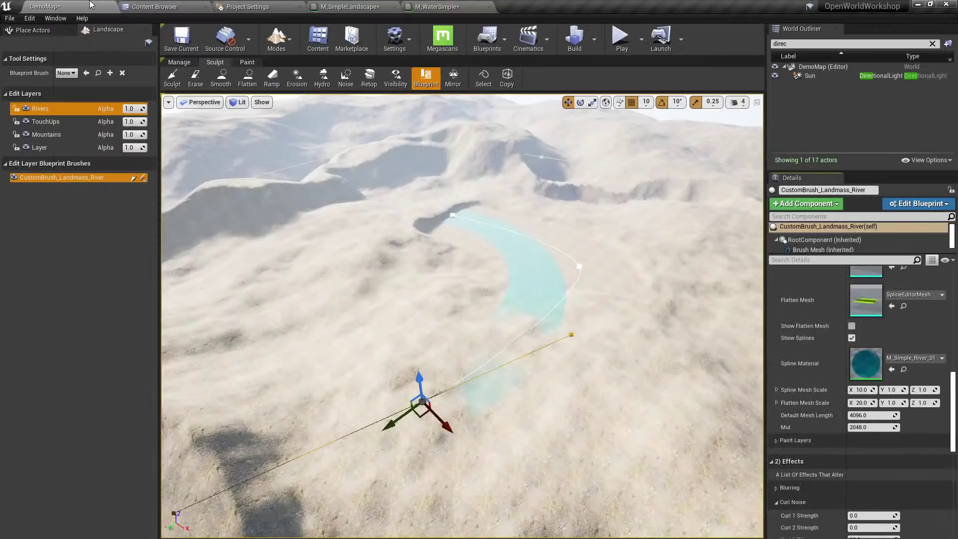
Delete the CustomBrush_Landmass_River brush from the Rivers layer despite its references.
{"action": "left_click", "coordinate": [42, 121]}
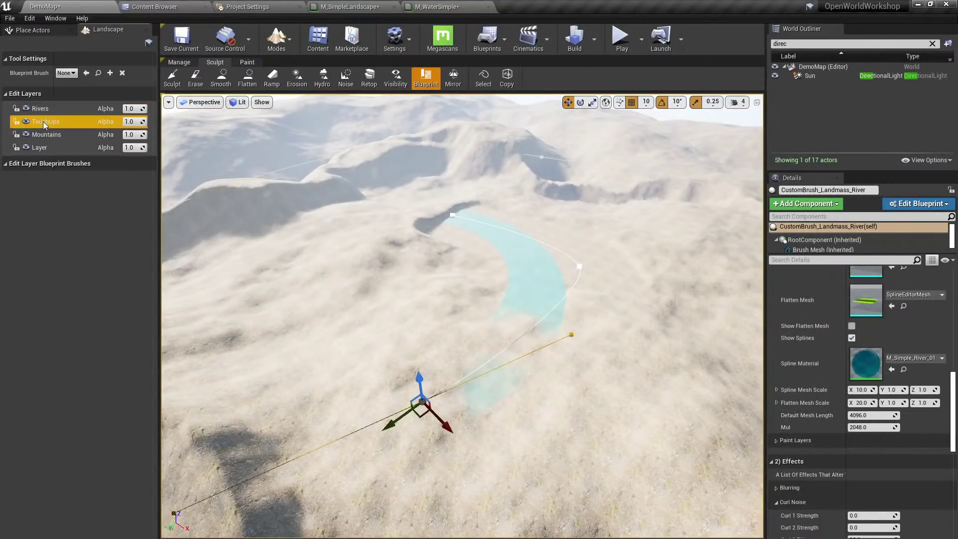
{"action": "left_click", "coordinate": [45, 109]}
{"action": "key", "text": "Delete"}
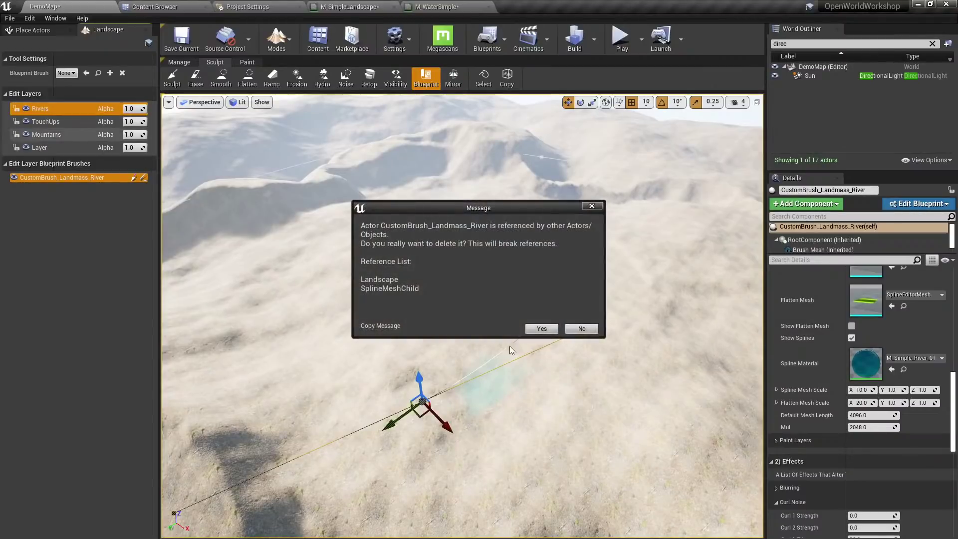
{"action": "left_click", "coordinate": [541, 326]}
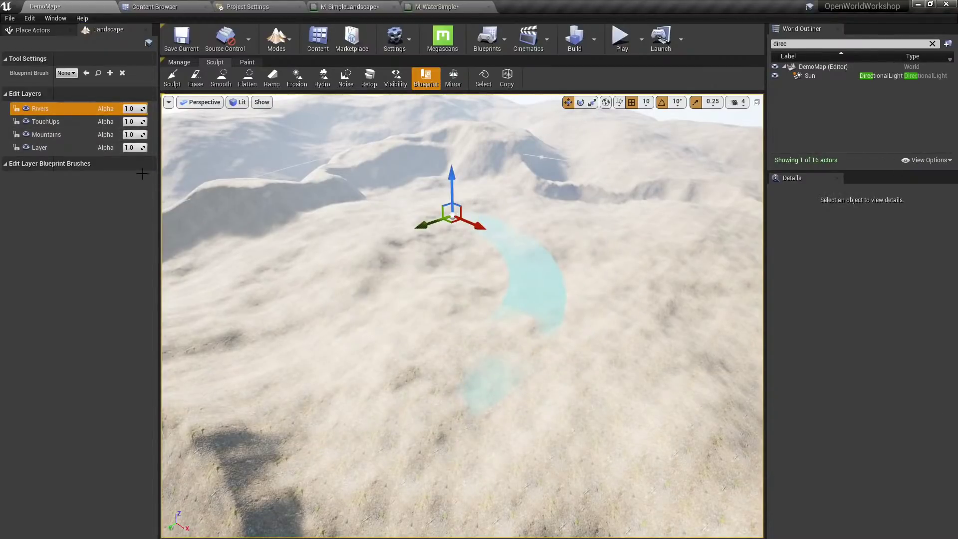
Delete the Rivers edit layer from the landscape.
{"action": "left_click", "coordinate": [70, 121]}
{"action": "left_click", "coordinate": [50, 108]}
{"action": "left_click", "coordinate": [34, 121]}
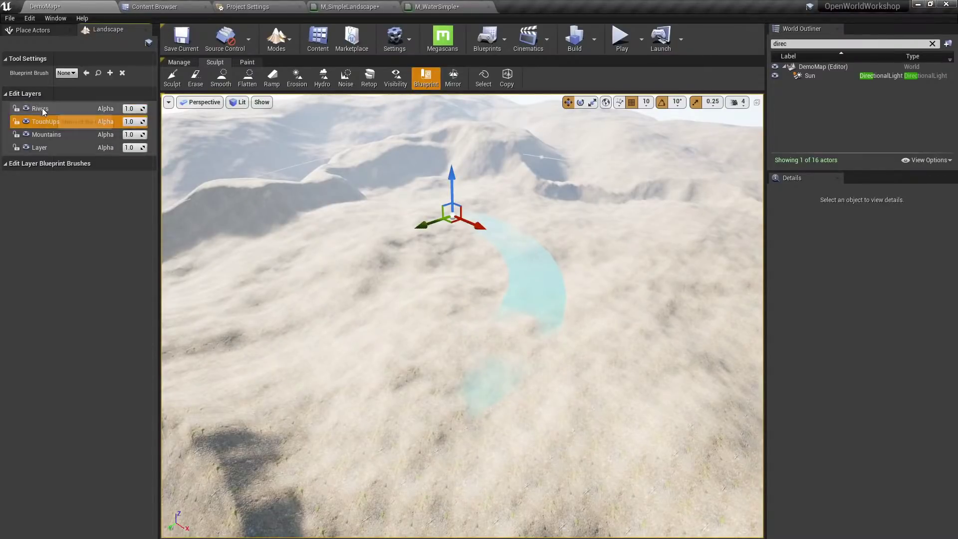
{"action": "right_click", "coordinate": [42, 108]}
{"action": "left_click", "coordinate": [77, 155]}
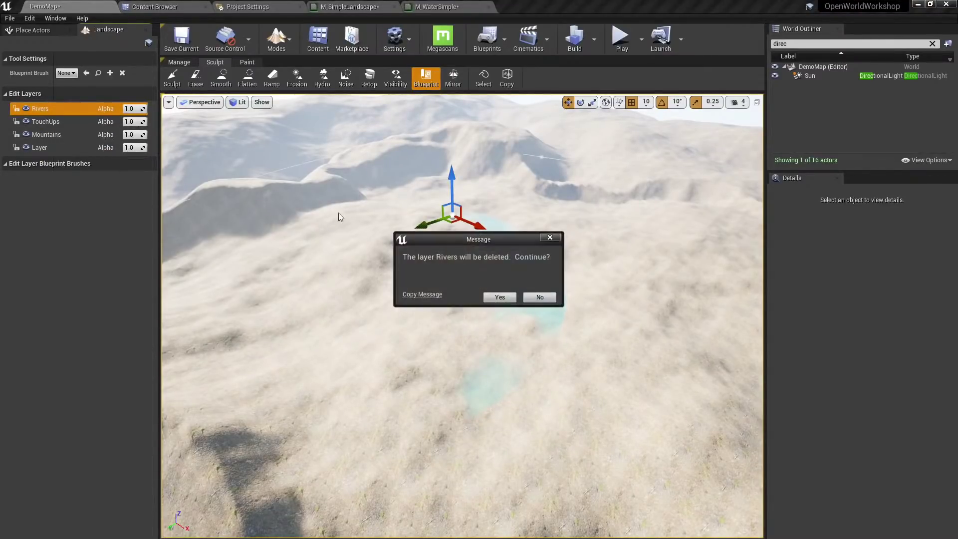
{"action": "left_click", "coordinate": [499, 298]}
Delete the leftover river SplineMeshChild actor from the terrain.
{"action": "left_click", "coordinate": [539, 256]}
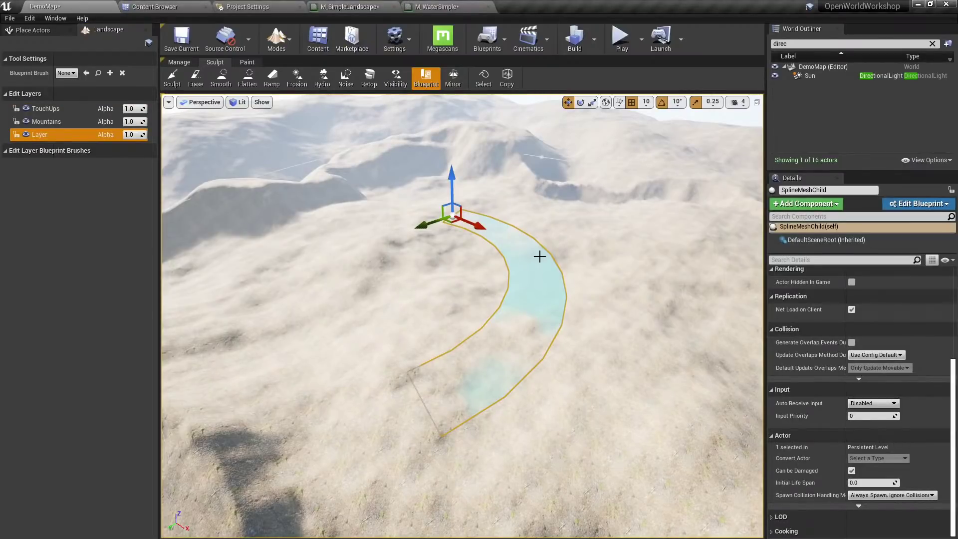
{"action": "key", "text": "Delete"}
{"action": "right_click_drag", "start_coordinate": [532, 254], "coordinate": [541, 258]}
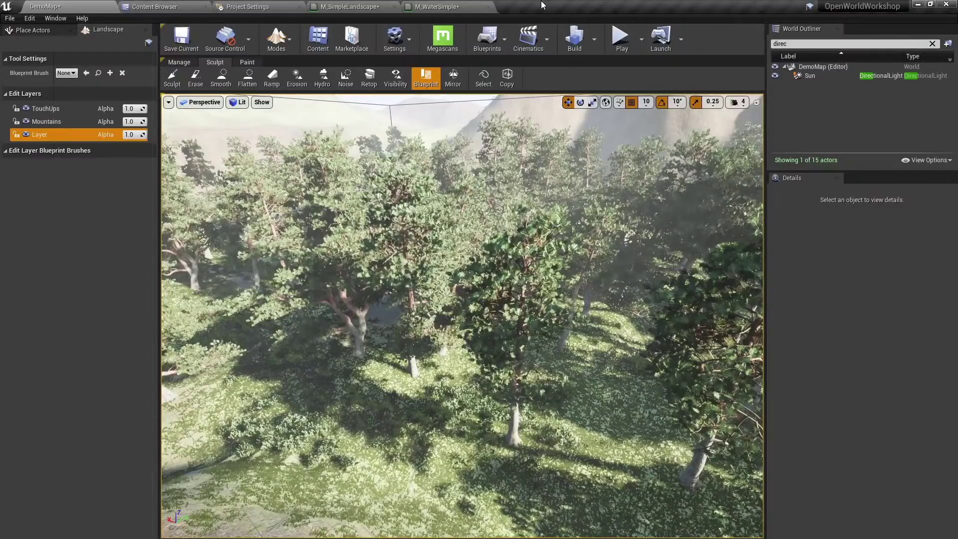
Open the M_Simple_River_01 material from the Landmass Water Mats folder and look over its whole node graph.
{"action": "left_click", "coordinate": [446, 6]}
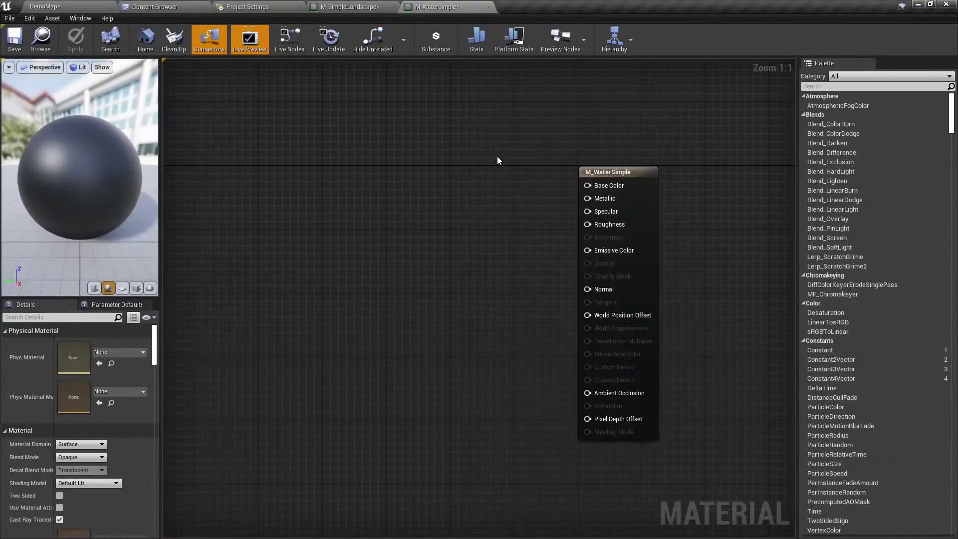
{"action": "left_click", "coordinate": [135, 7]}
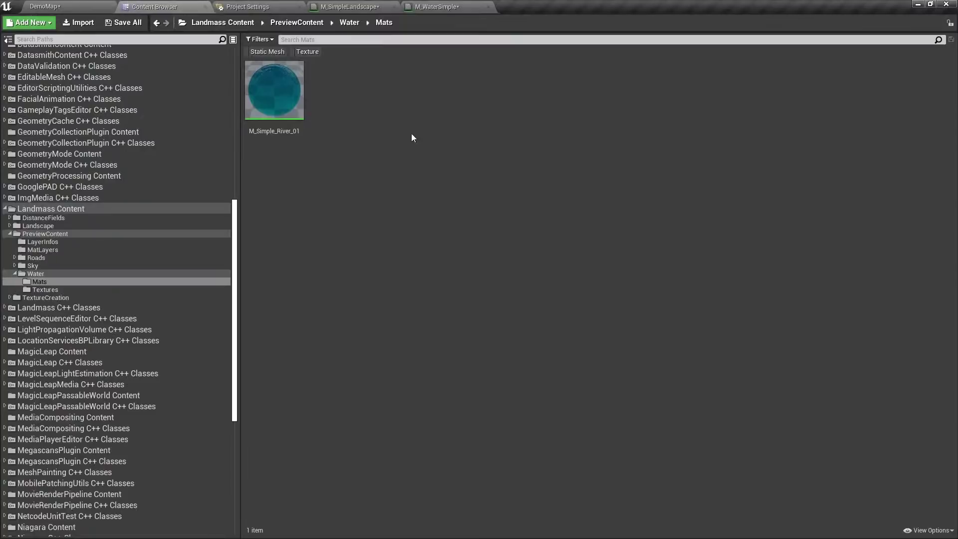
{"action": "double_click", "coordinate": [286, 107]}
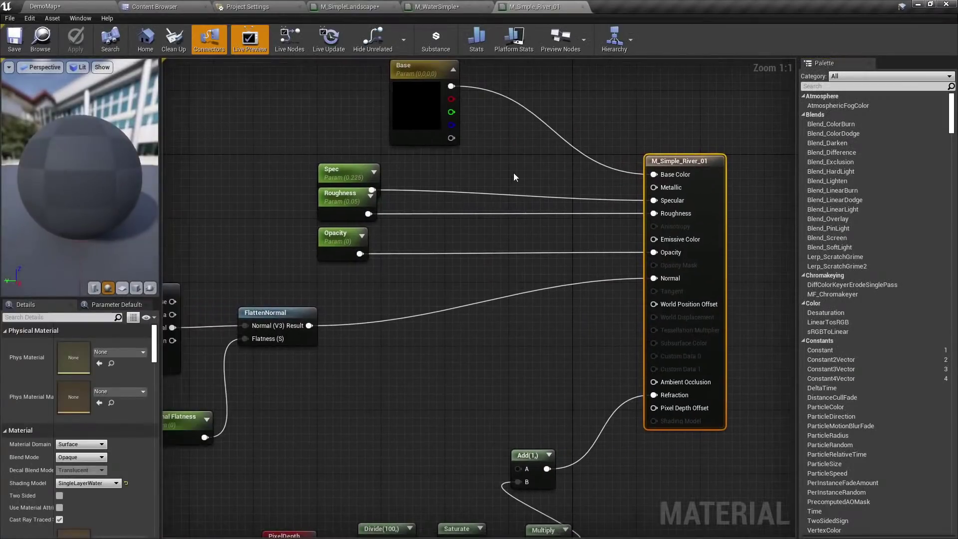
{"action": "scroll", "coordinate": [514, 177], "scroll_direction": "down", "scroll_amount": 4}
{"action": "scroll", "coordinate": [351, 163], "scroll_direction": "down", "scroll_amount": 1}
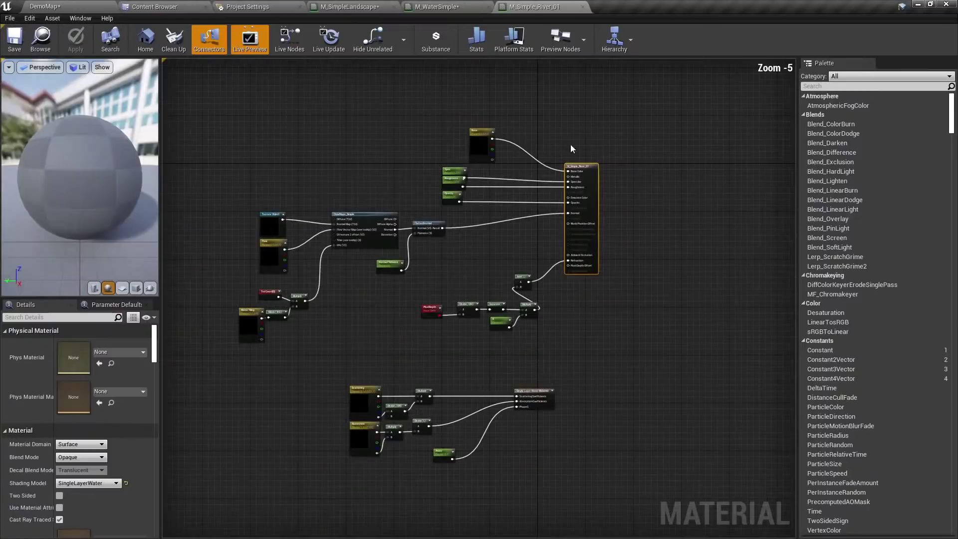
{"action": "left_click_drag", "start_coordinate": [632, 128], "coordinate": [223, 482]}
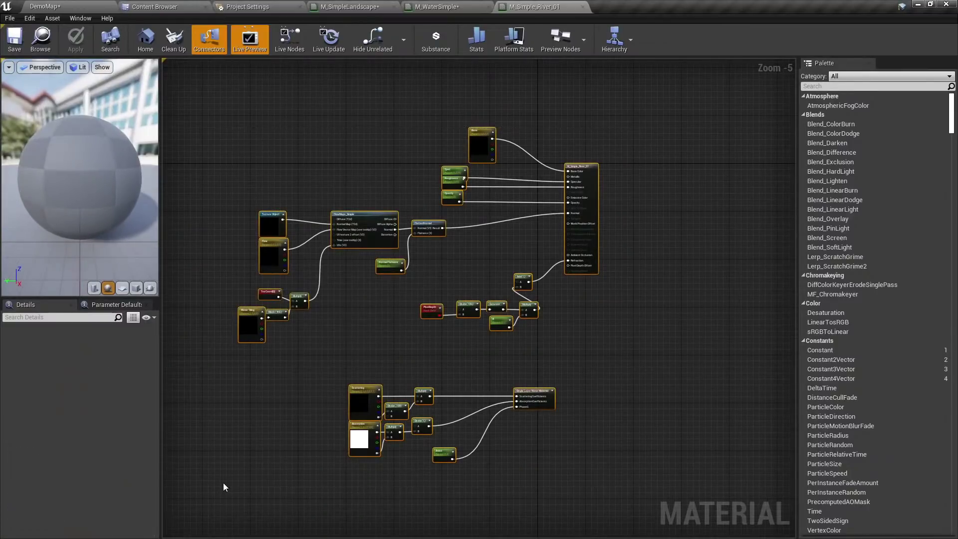
{"action": "left_click", "coordinate": [295, 430]}
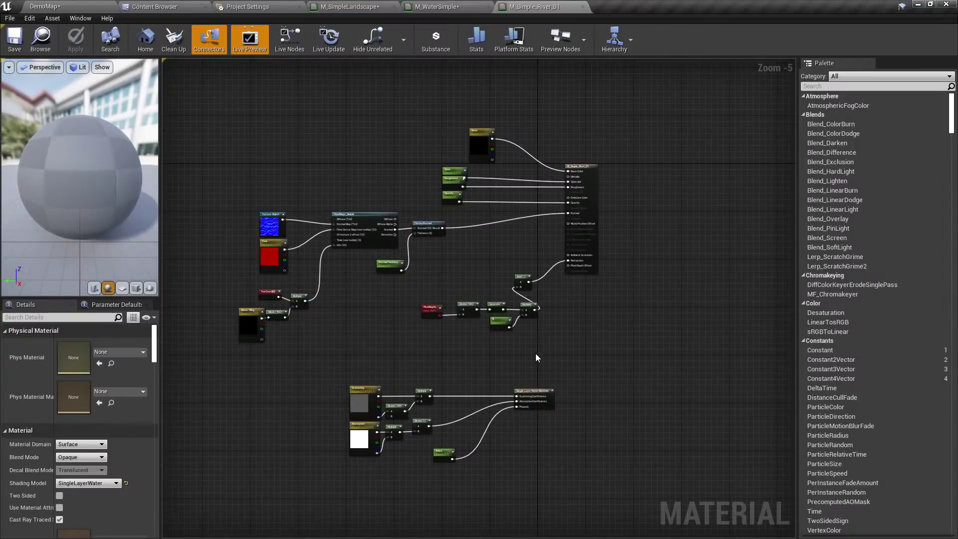
Copy the Single Layer Water Material node together with its Scattering, Absorption, Aniso and math nodes from M_Simple_River_01.
{"action": "scroll", "coordinate": [537, 356], "scroll_direction": "up", "scroll_amount": 6}
{"action": "scroll", "coordinate": [552, 337], "scroll_direction": "down", "scroll_amount": 1}
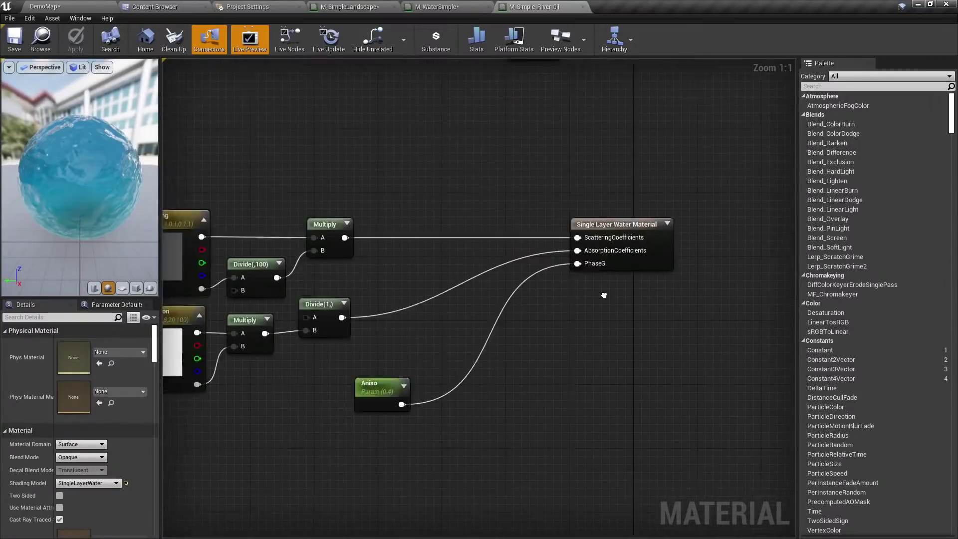
{"action": "left_click_drag", "start_coordinate": [683, 187], "coordinate": [217, 427]}
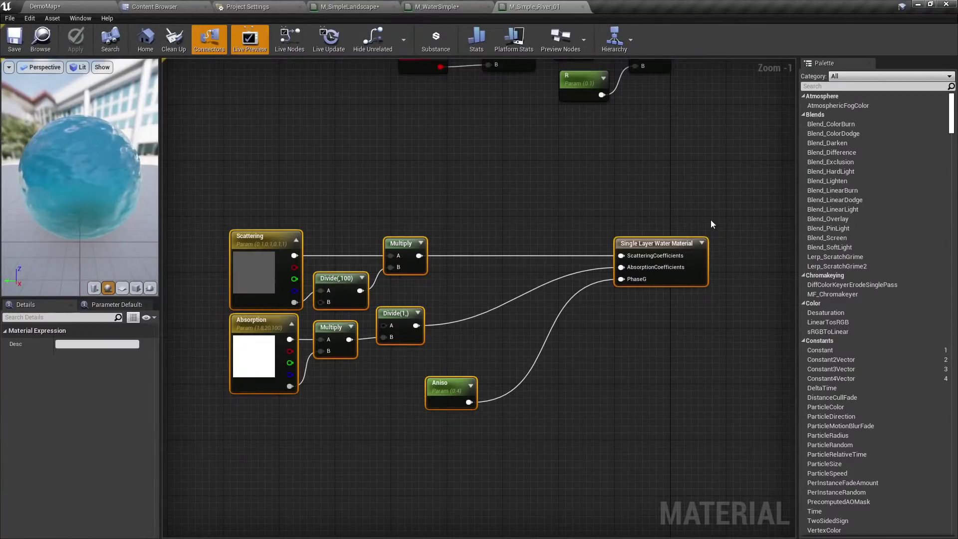
{"action": "left_click", "coordinate": [589, 315]}
{"action": "right_click_drag", "start_coordinate": [585, 316], "coordinate": [597, 277]}
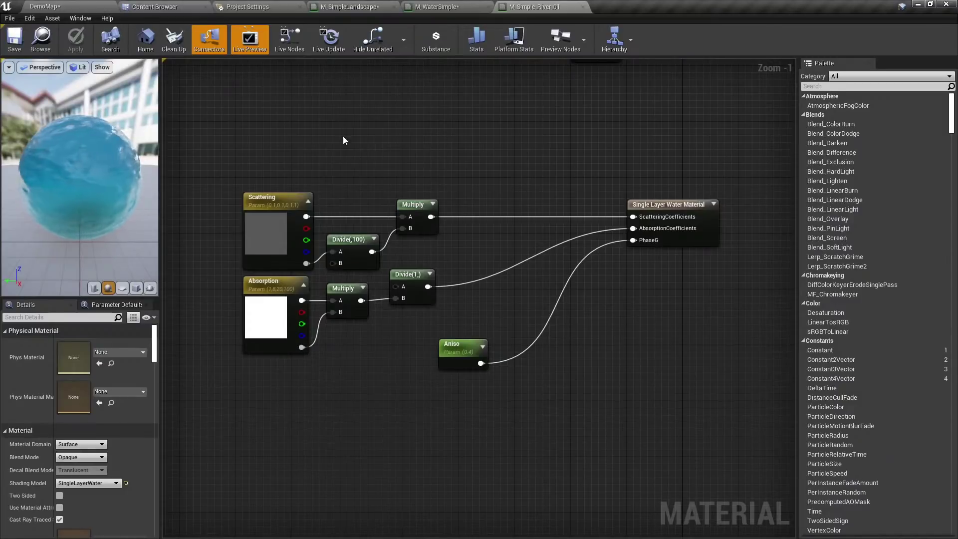
{"action": "scroll", "coordinate": [635, 187], "scroll_direction": "down", "scroll_amount": 2}
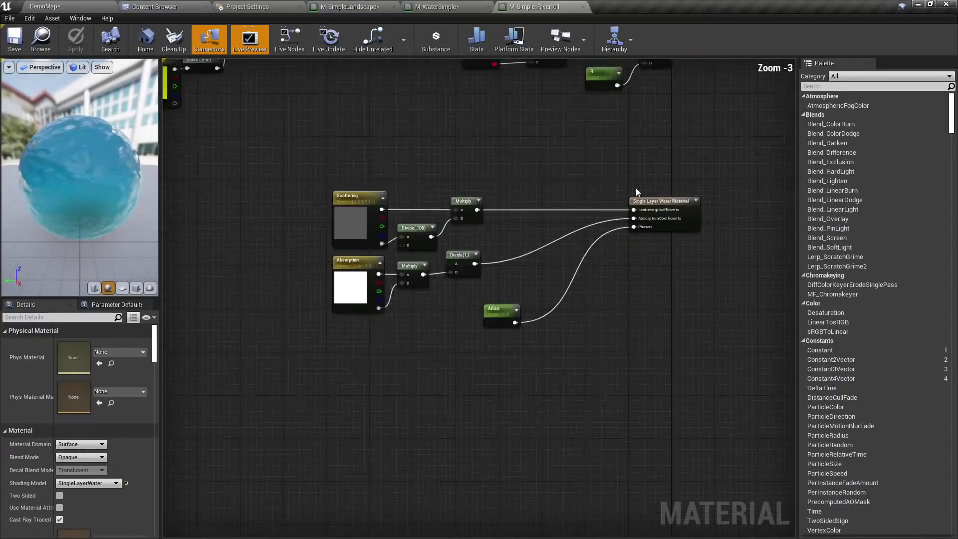
{"action": "scroll", "coordinate": [636, 187], "scroll_direction": "up", "scroll_amount": 2}
{"action": "left_click_drag", "start_coordinate": [723, 171], "coordinate": [272, 360]}
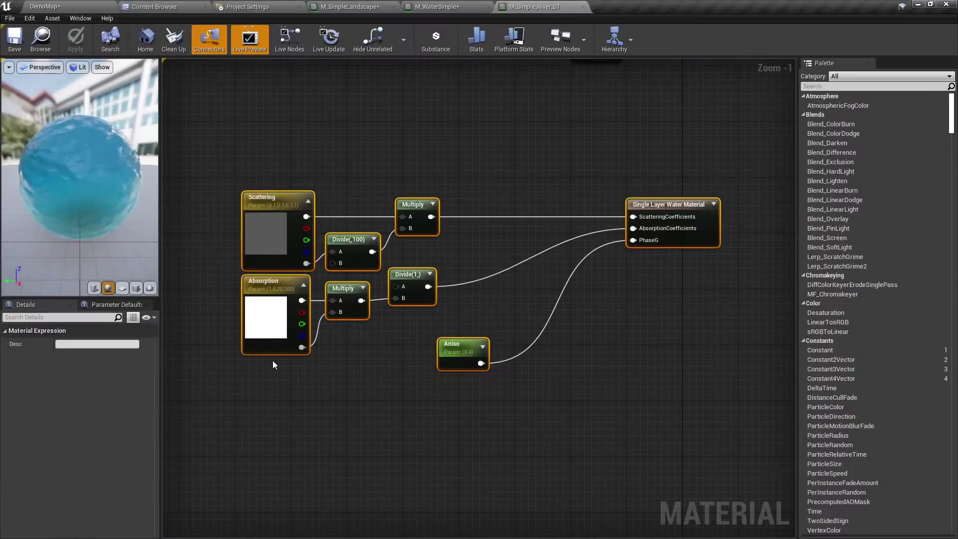
In M_WaterSimple, keep the blend mode Opaque and set the shading model to SingleLayerWater.
{"action": "left_click", "coordinate": [437, 7]}
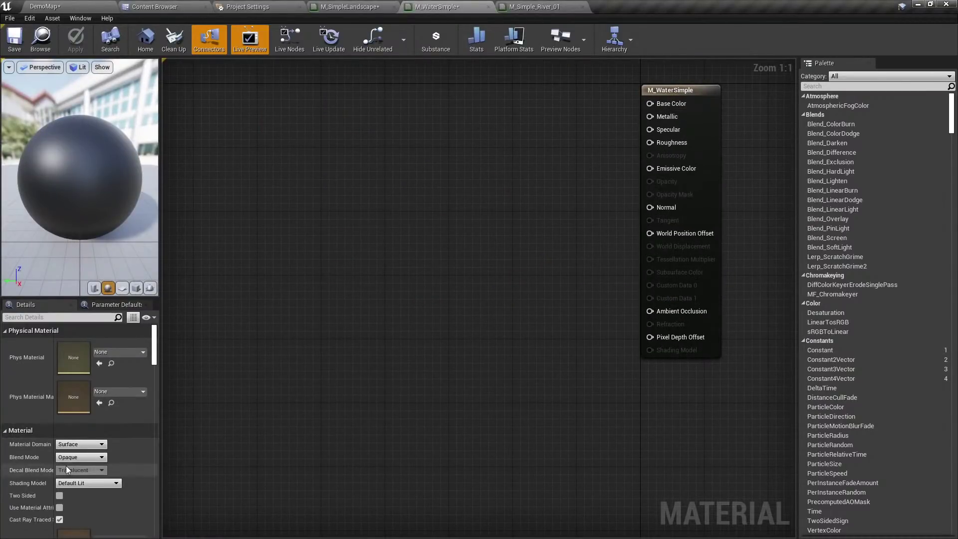
{"action": "left_click", "coordinate": [78, 457]}
{"action": "left_click", "coordinate": [80, 465]}
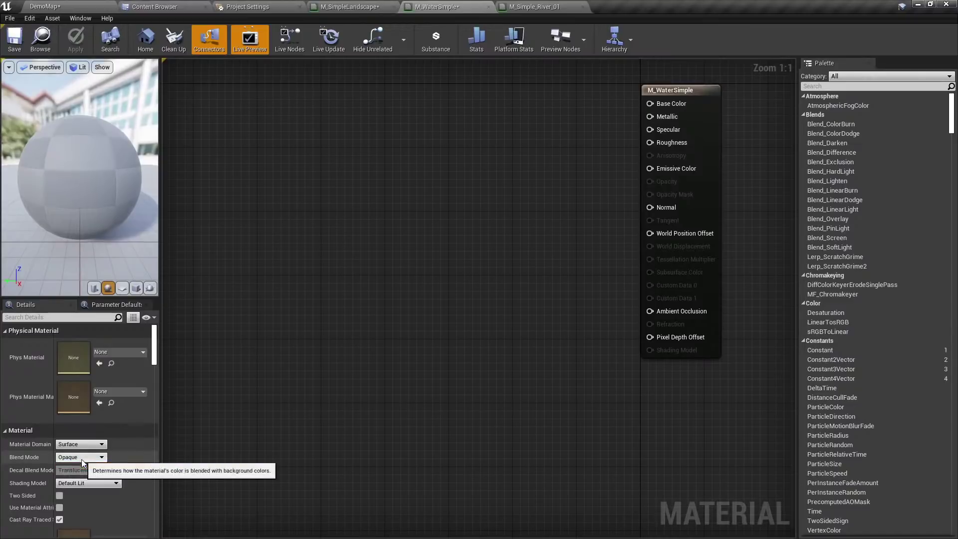
{"action": "left_click", "coordinate": [112, 483]}
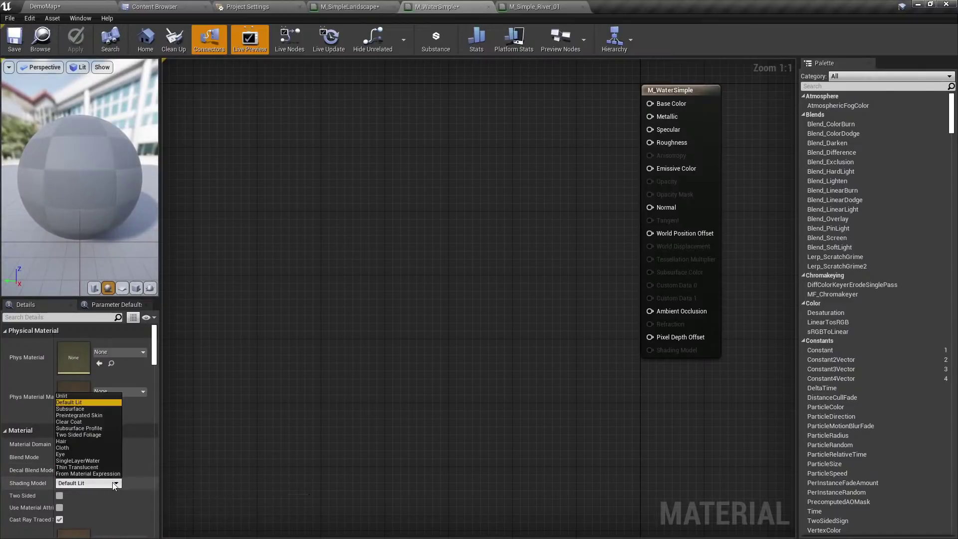
{"action": "left_click", "coordinate": [78, 460]}
Paste the copied single layer water nodes into the M_WaterSimple graph.
{"action": "right_click_drag", "start_coordinate": [412, 389], "coordinate": [409, 178]}
{"action": "key", "text": "ctrl+v"}
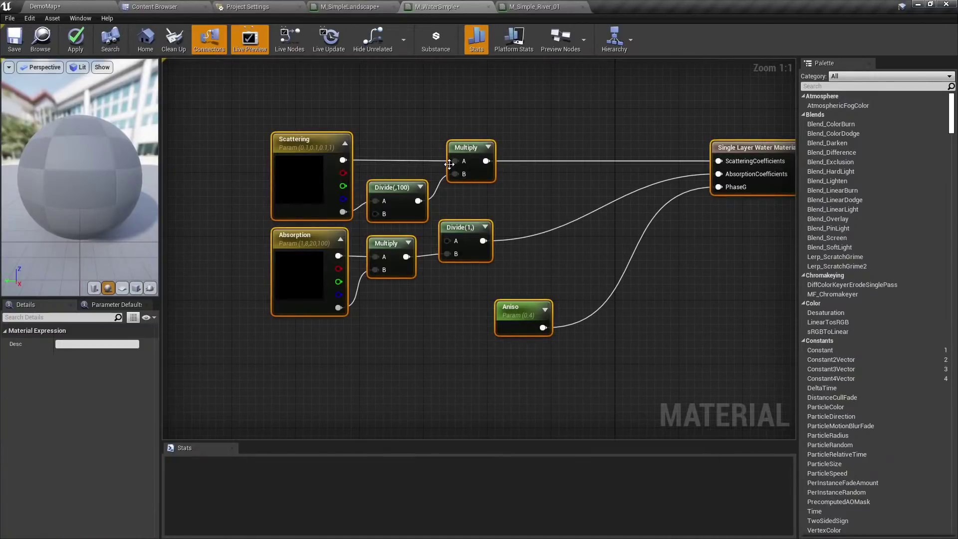
{"action": "scroll", "coordinate": [499, 169], "scroll_direction": "down", "scroll_amount": 1}
{"action": "left_click_drag", "start_coordinate": [684, 124], "coordinate": [274, 320]}
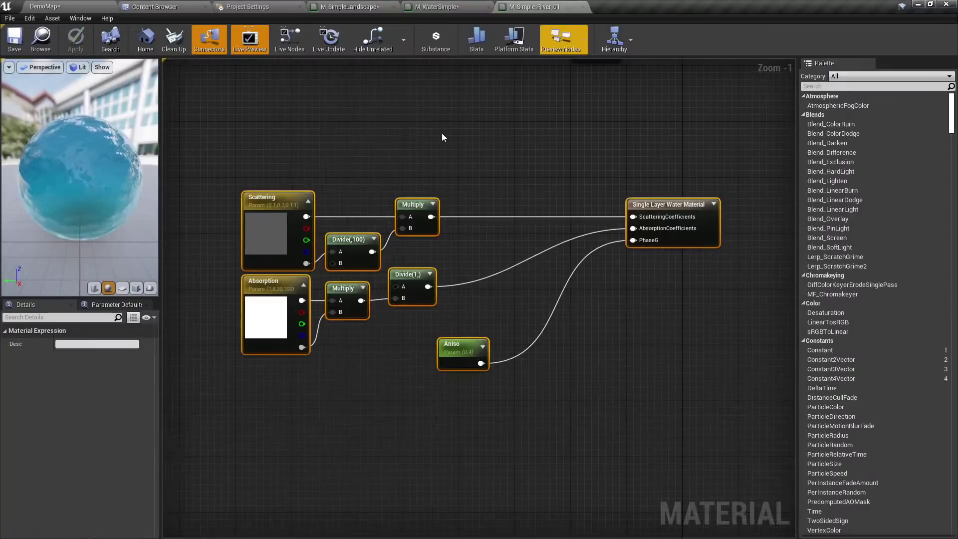
Close the M_Simple_River_01 material, recheck the Water Mats folder and return to the M_WaterSimple graph.
{"action": "left_click", "coordinate": [344, 124]}
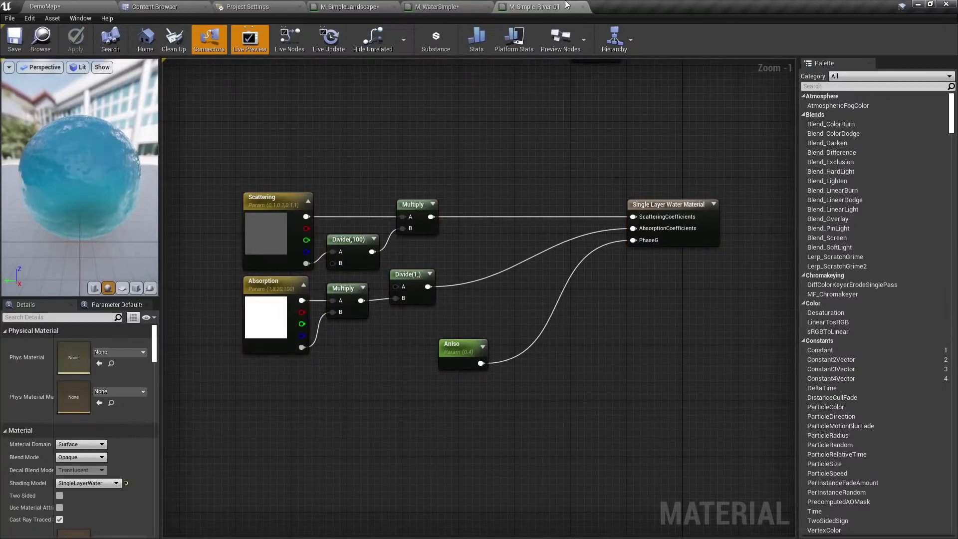
{"action": "left_click", "coordinate": [582, 7]}
{"action": "left_click", "coordinate": [155, 6]}
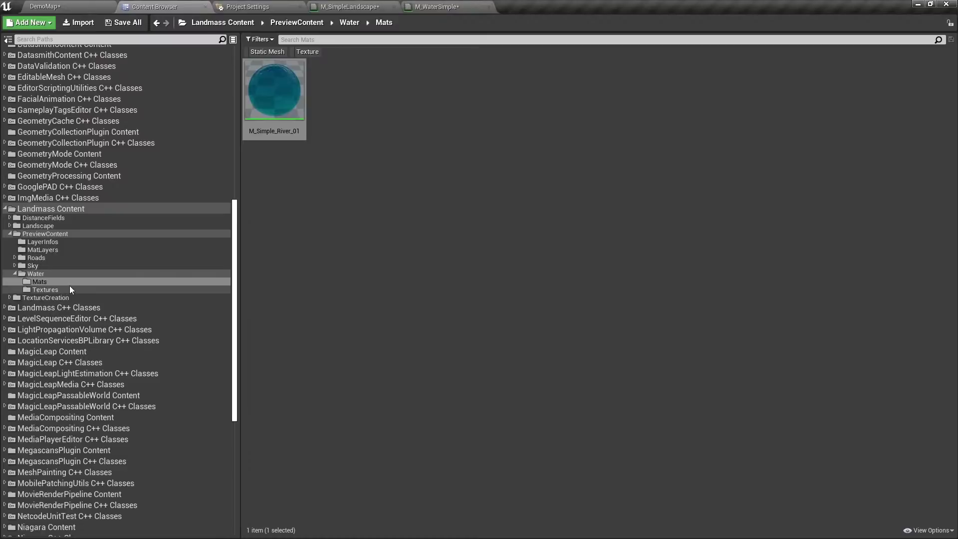
{"action": "left_click", "coordinate": [45, 274]}
{"action": "left_click", "coordinate": [44, 281]}
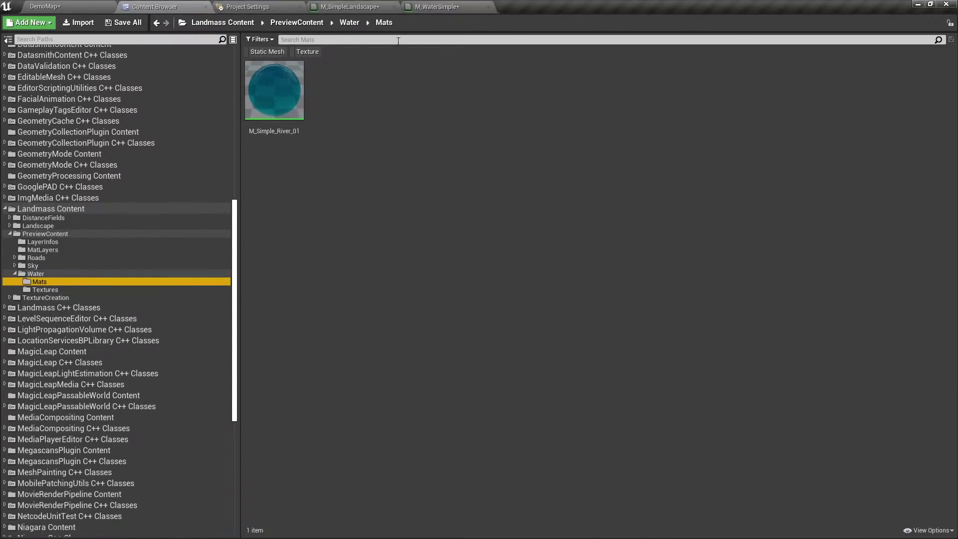
{"action": "left_click", "coordinate": [351, 2]}
{"action": "left_click", "coordinate": [434, 7]}
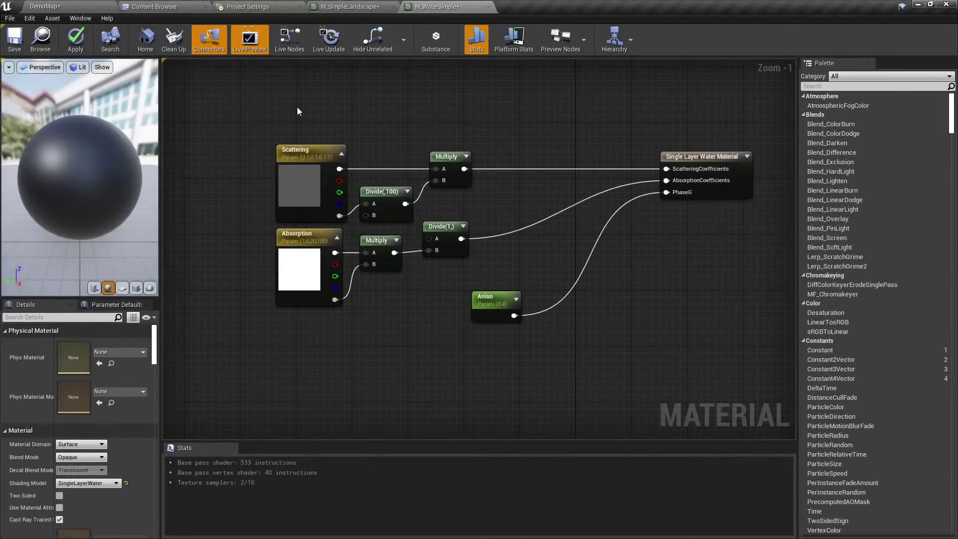
Move the M_WaterSimple result node up and right within the graph, clear of the pasted water nodes.
{"action": "right_click_drag", "start_coordinate": [289, 166], "coordinate": [271, 215]}
{"action": "right_click_drag", "start_coordinate": [412, 189], "coordinate": [413, 240]}
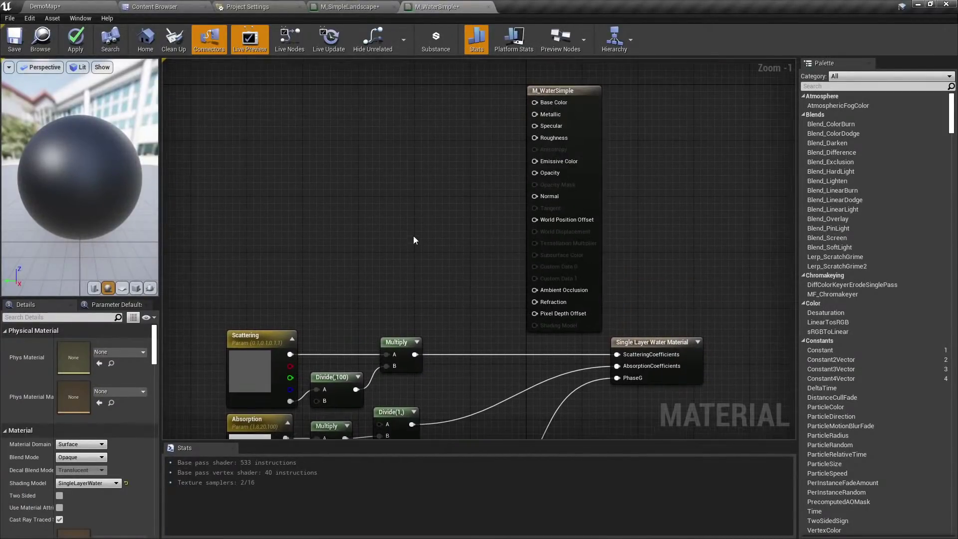
{"action": "right_click_drag", "start_coordinate": [354, 221], "coordinate": [314, 213]}
{"action": "scroll", "coordinate": [349, 177], "scroll_direction": "down", "scroll_amount": 3}
{"action": "left_click_drag", "start_coordinate": [423, 168], "coordinate": [491, 128]}
{"action": "scroll", "coordinate": [376, 205], "scroll_direction": "up", "scroll_amount": 2}
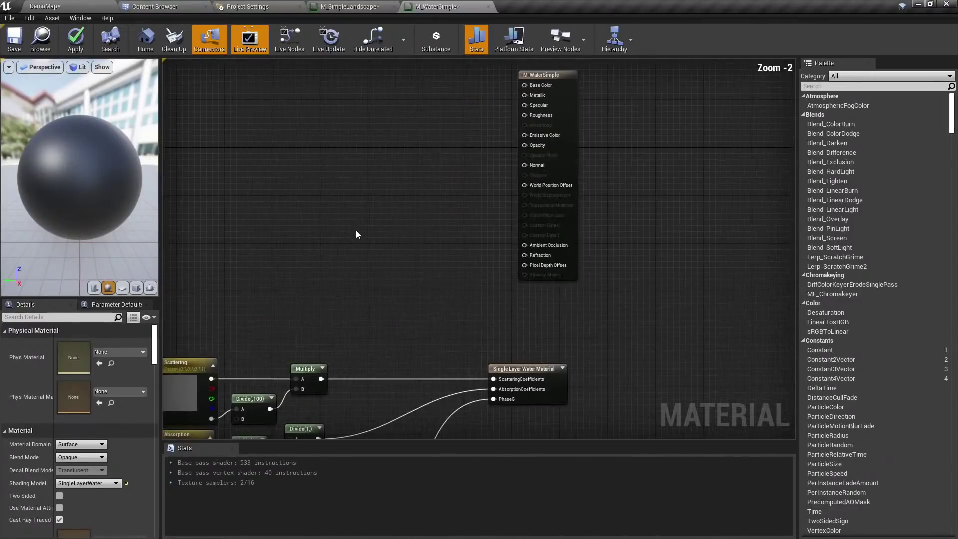
Try the Translucent blend mode on M_WaterSimple and reset it to Opaque.
{"action": "left_click", "coordinate": [81, 457]}
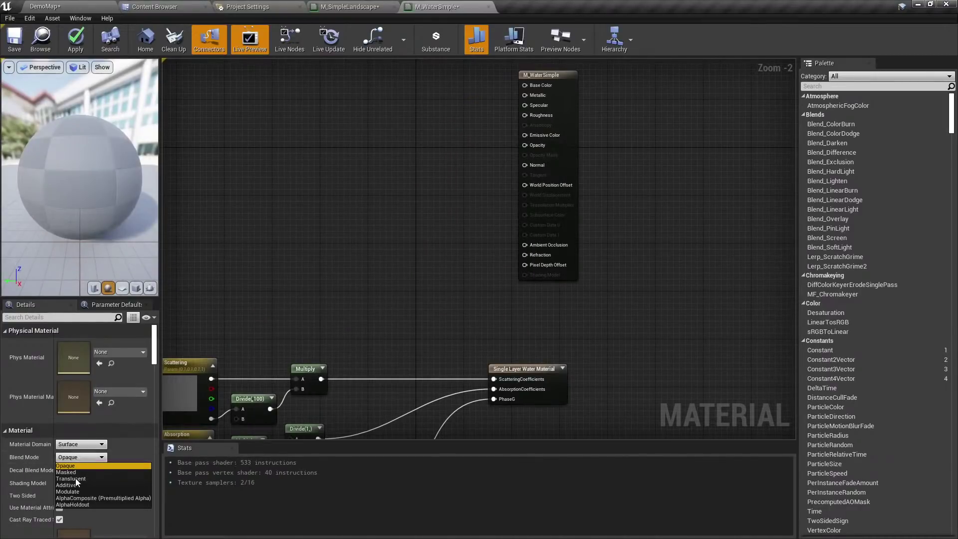
{"action": "left_click", "coordinate": [77, 479]}
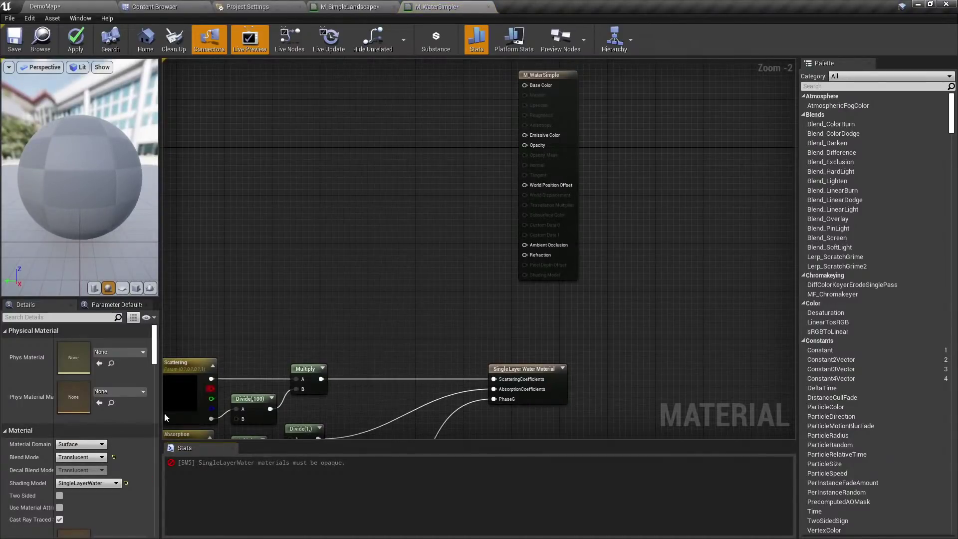
{"action": "left_click", "coordinate": [115, 456]}
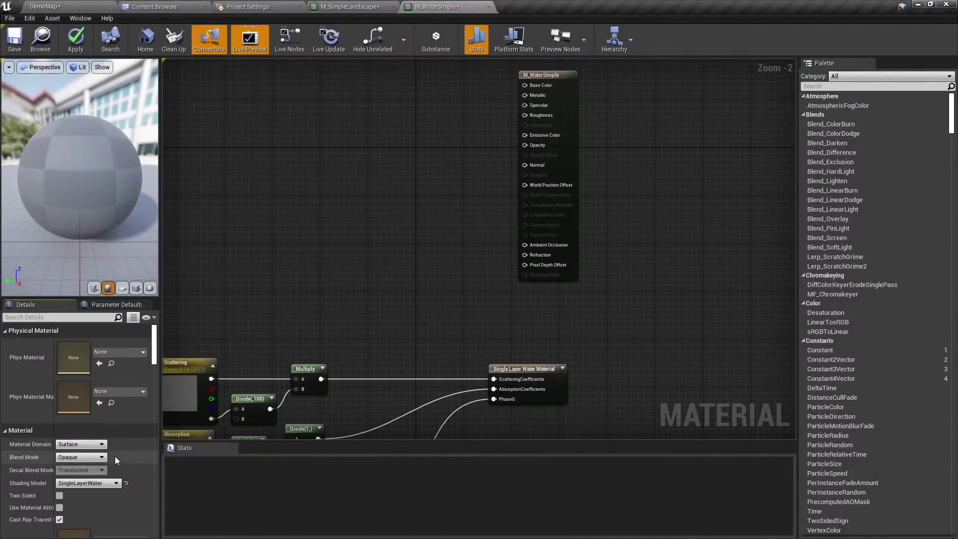
Reopen M_Simple_River_01, examine how its nodes feed the material inputs, and return to the M_WaterSimple graph.
{"action": "left_click", "coordinate": [157, 6]}
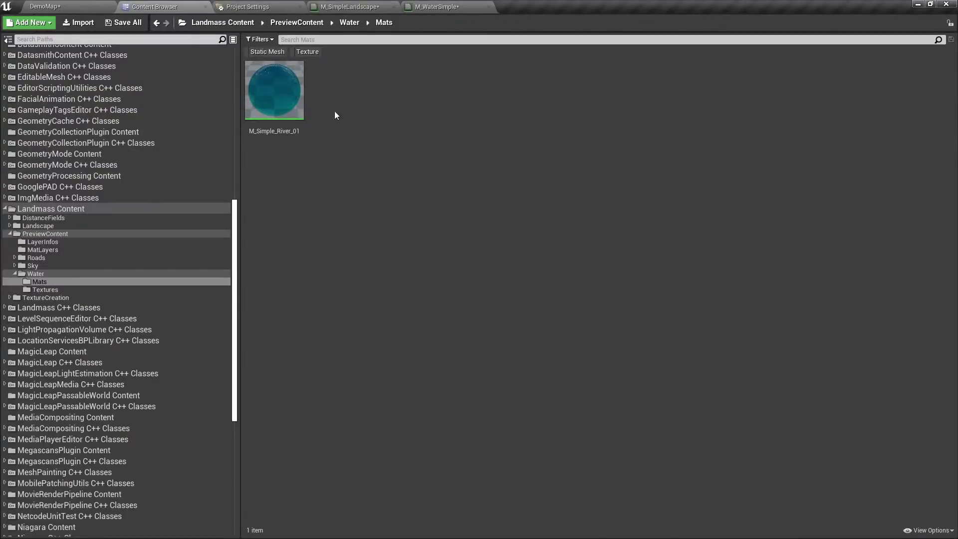
{"action": "double_click", "coordinate": [286, 105]}
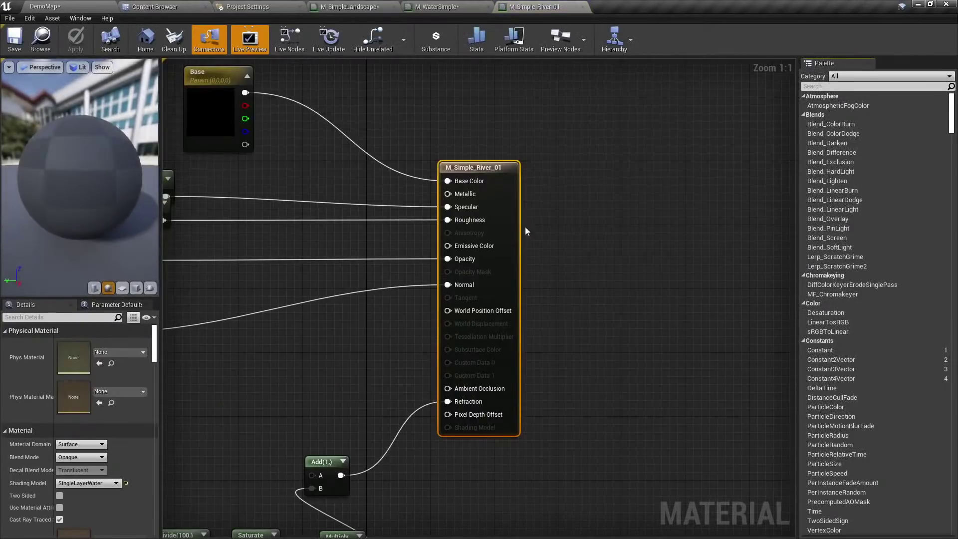
{"action": "right_click_drag", "start_coordinate": [564, 227], "coordinate": [692, 252]}
{"action": "scroll", "coordinate": [598, 206], "scroll_direction": "down", "scroll_amount": 2}
{"action": "left_click_drag", "start_coordinate": [699, 160], "coordinate": [270, 388]}
{"action": "left_click", "coordinate": [378, 174]}
{"action": "right_click_drag", "start_coordinate": [379, 174], "coordinate": [427, 480]}
{"action": "right_click_drag", "start_coordinate": [414, 390], "coordinate": [392, 432]}
{"action": "left_click_drag", "start_coordinate": [682, 443], "coordinate": [460, 335]}
{"action": "left_click", "coordinate": [430, 6]}
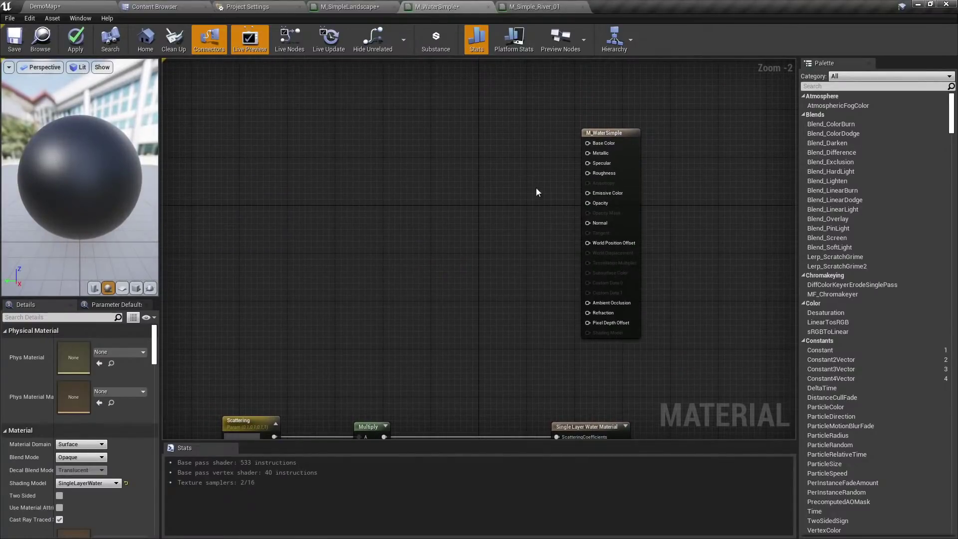
Add a Constant of 0, connect it to the Opacity input of M_WaterSimple, and tidy the positions of both nodes.
{"action": "left_click", "coordinate": [439, 209]}
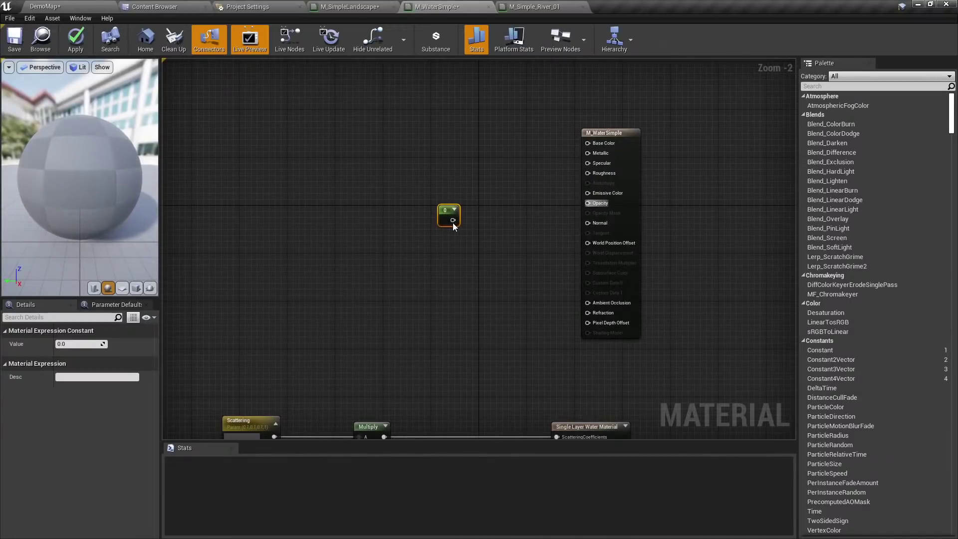
{"action": "left_click_drag", "start_coordinate": [453, 220], "coordinate": [587, 203]}
{"action": "left_click", "coordinate": [475, 198]}
{"action": "left_click_drag", "start_coordinate": [453, 220], "coordinate": [587, 204]}
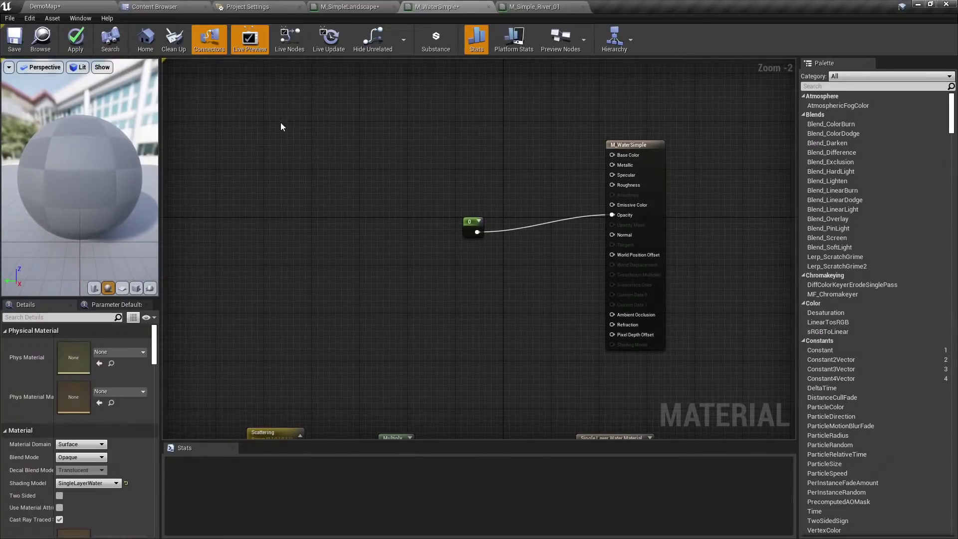
{"action": "left_click_drag", "start_coordinate": [471, 232], "coordinate": [494, 197]}
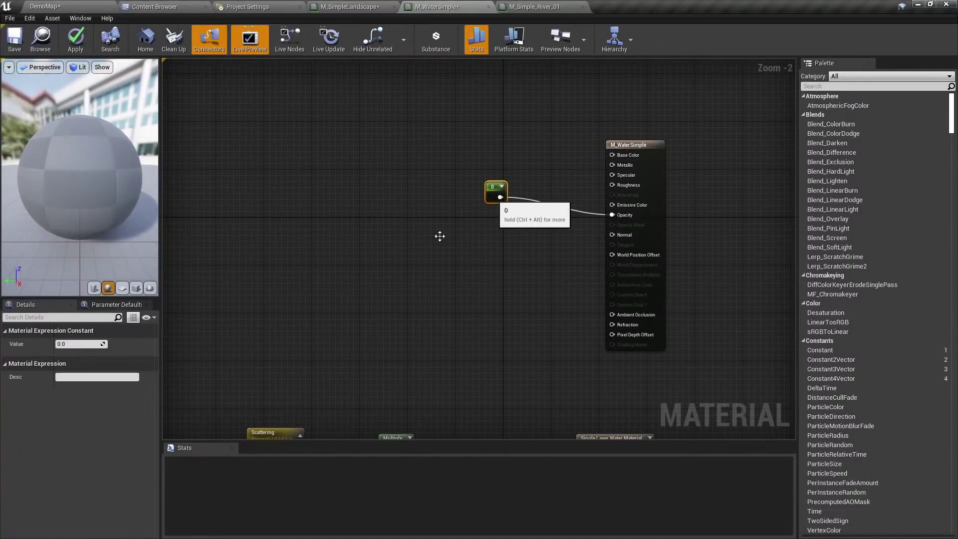
{"action": "left_click", "coordinate": [532, 240]}
{"action": "left_click_drag", "start_coordinate": [657, 176], "coordinate": [675, 151]}
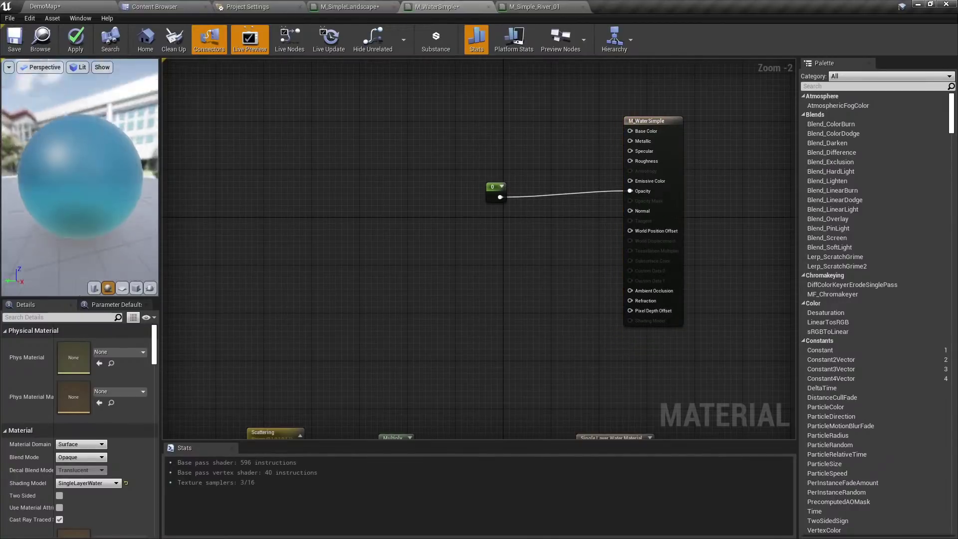
Inspect the water preview, save M_WaterSimple, and show the project's root Content folder in the Content Browser.
{"action": "mouse_move", "coordinate": [87, 183]}
{"action": "left_mouse_down"}
{"action": "mouse_move", "coordinate": [87, 228]}
{"action": "mouse_move", "coordinate": [83, 189]}
{"action": "left_mouse_up"}
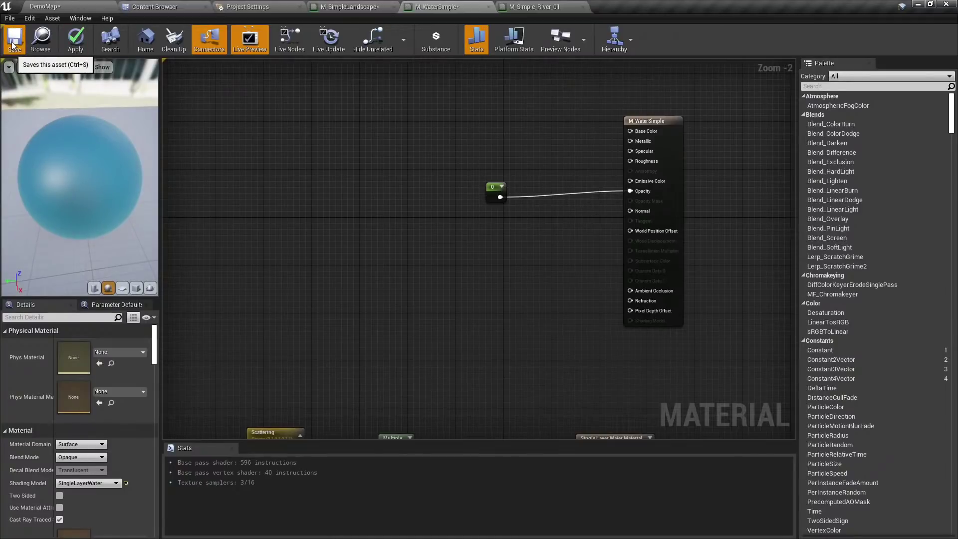
{"action": "left_click", "coordinate": [91, 50]}
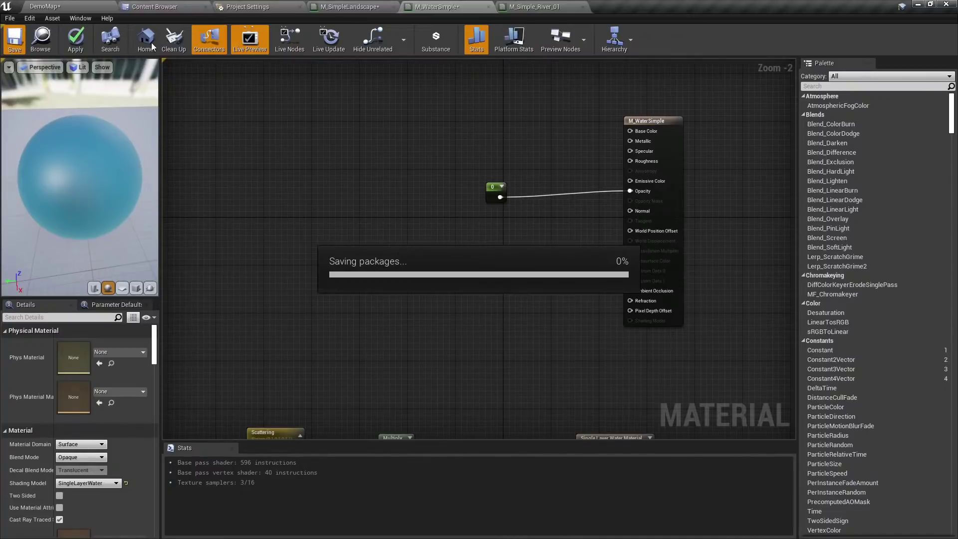
{"action": "left_click", "coordinate": [155, 7]}
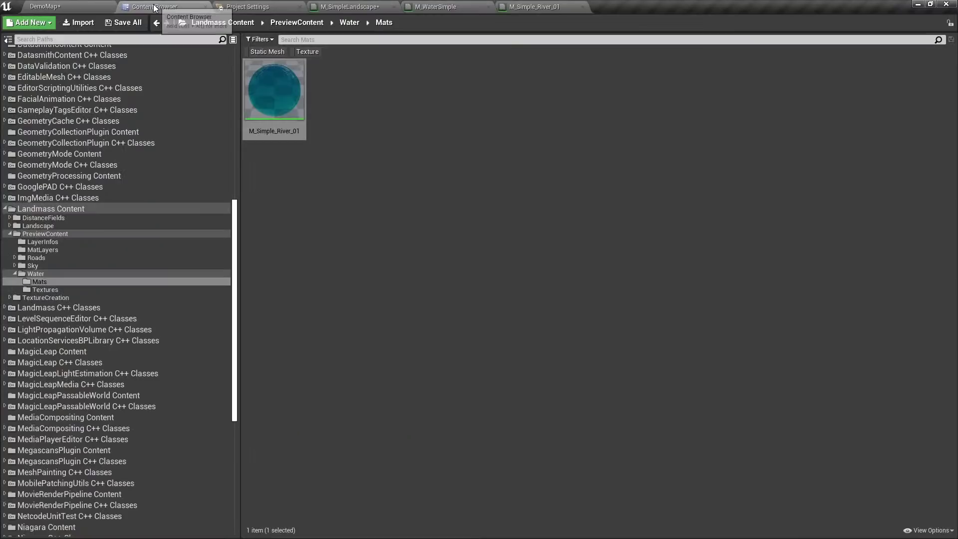
{"action": "scroll", "coordinate": [119, 80], "scroll_direction": "up", "scroll_amount": 10}
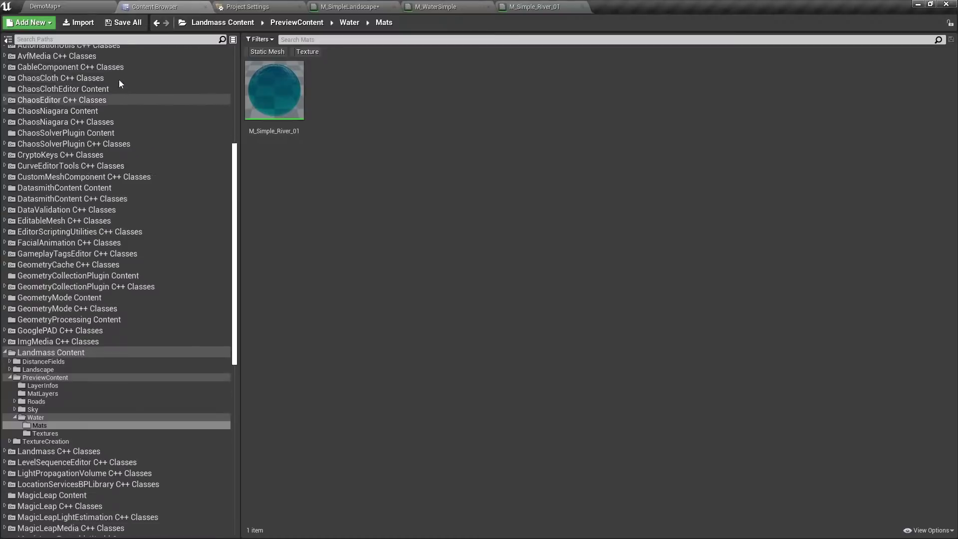
{"action": "left_click", "coordinate": [65, 52]}
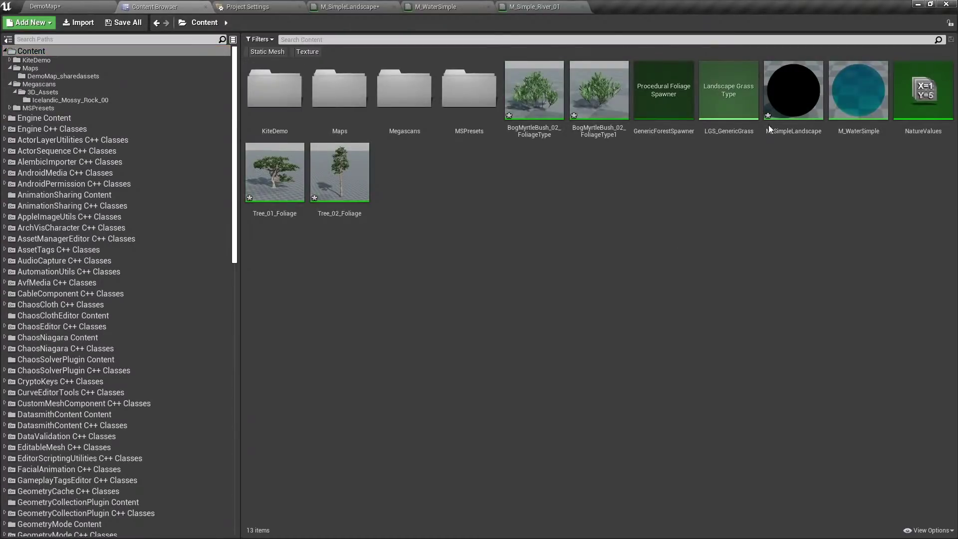
In DemoMap, enter Landscape mode over the bare sandy terrain and create a new edit layer above TouchUps.
{"action": "left_click", "coordinate": [62, 5]}
{"action": "key", "text": "shift+1"}
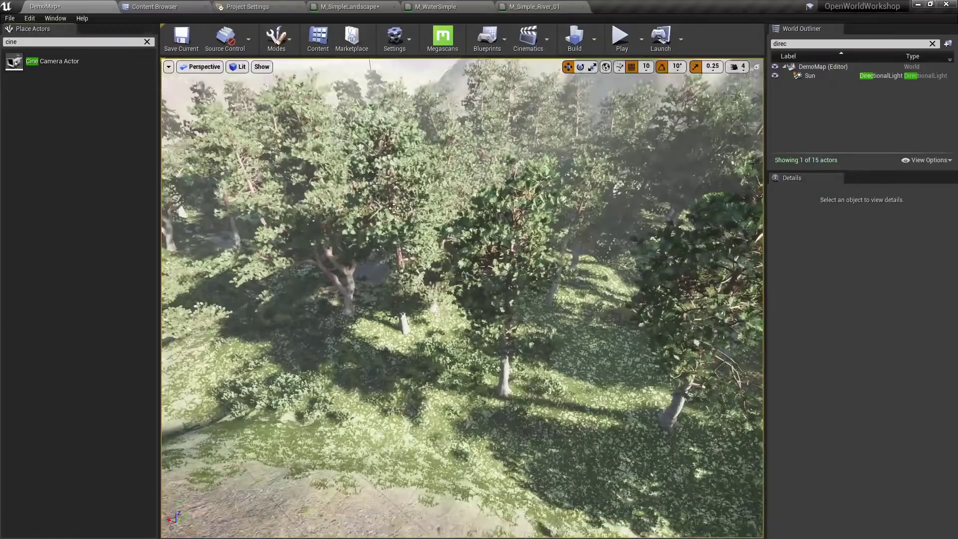
{"action": "right_click_drag", "start_coordinate": [394, 208], "coordinate": [325, 165]}
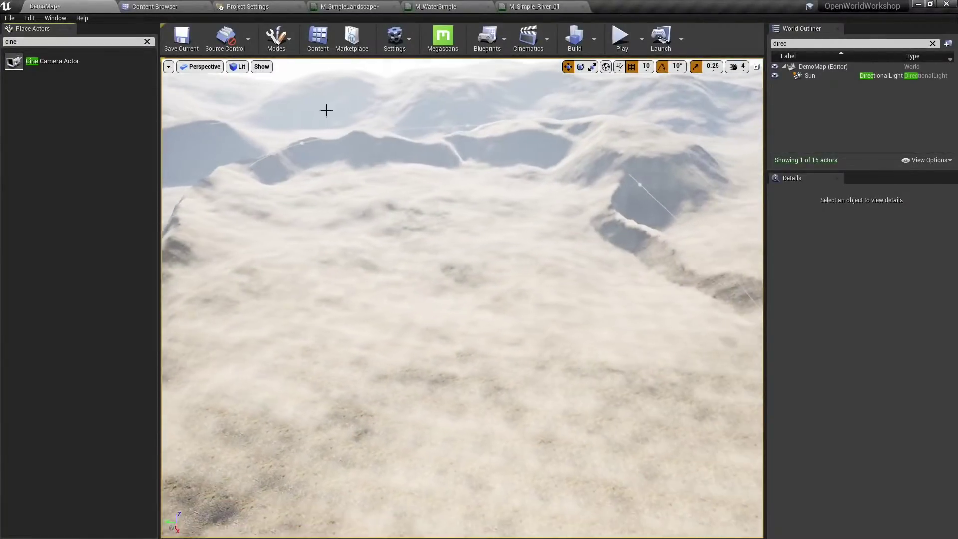
{"action": "left_click", "coordinate": [276, 37]}
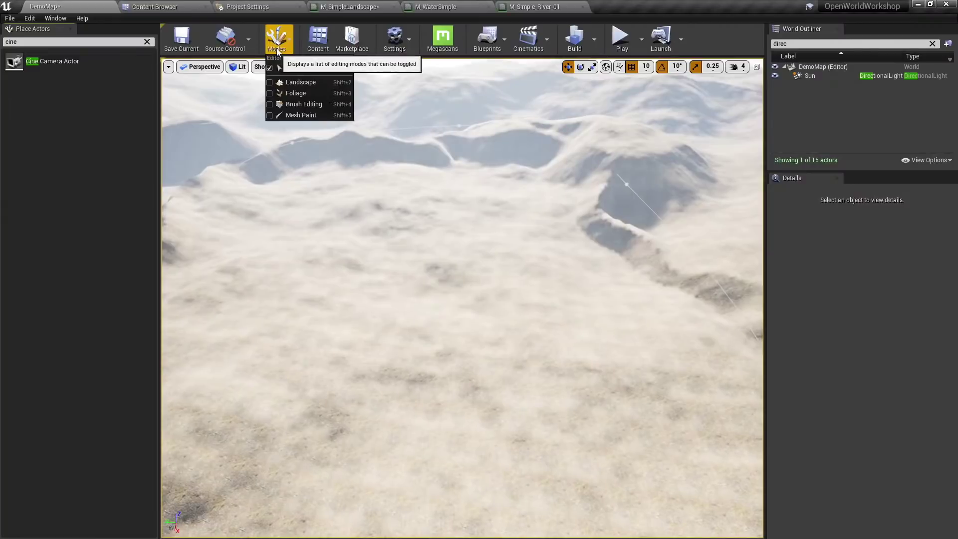
{"action": "left_click", "coordinate": [304, 82]}
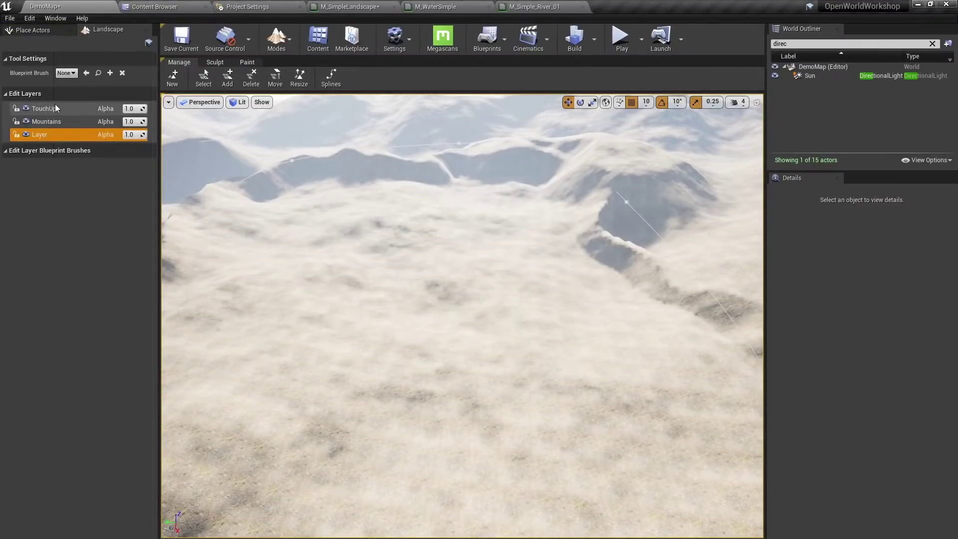
{"action": "right_click", "coordinate": [43, 110]}
{"action": "left_click", "coordinate": [82, 124]}
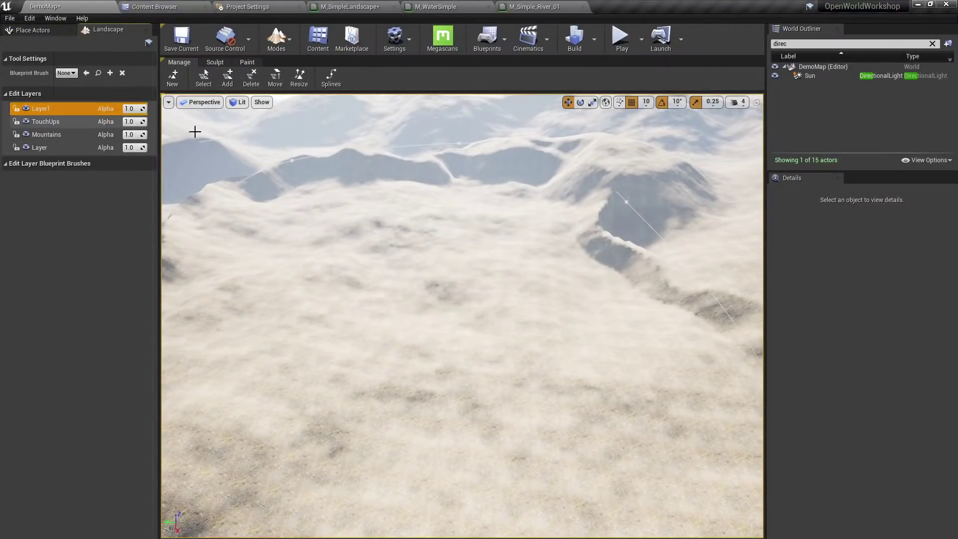
Place a CustomBrush_Landmass blueprint brush on the open sandy ground in the new layer.
{"action": "left_click", "coordinate": [215, 62]}
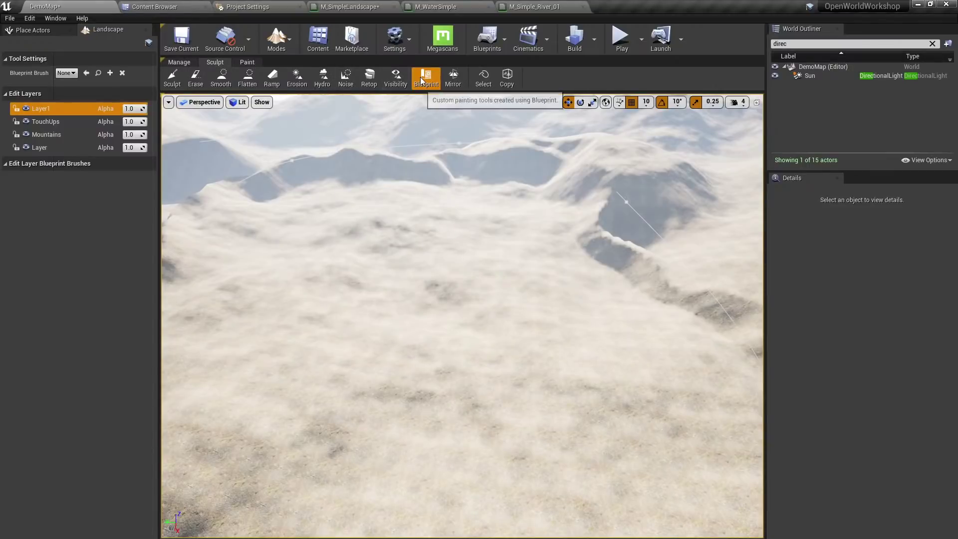
{"action": "left_click", "coordinate": [67, 74]}
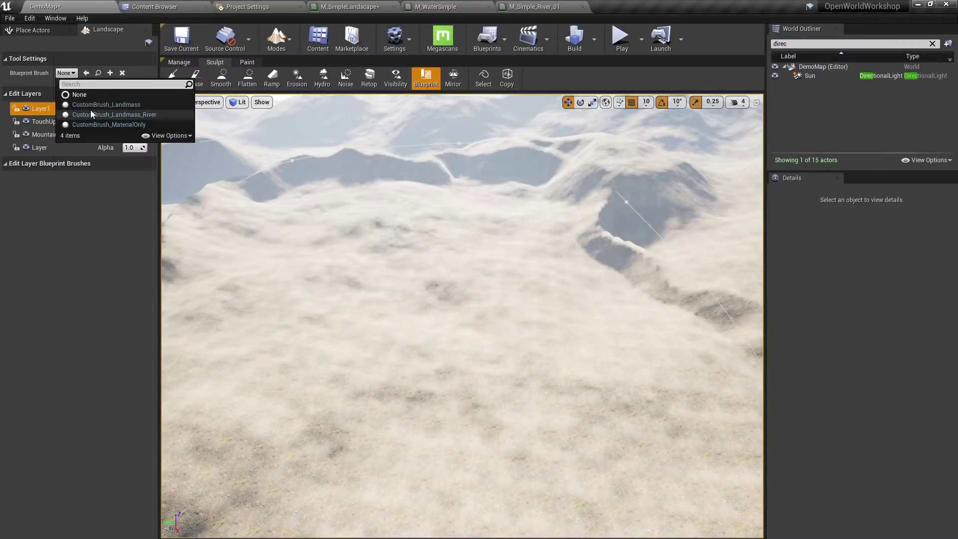
{"action": "left_click", "coordinate": [90, 110]}
{"action": "left_click", "coordinate": [405, 297]}
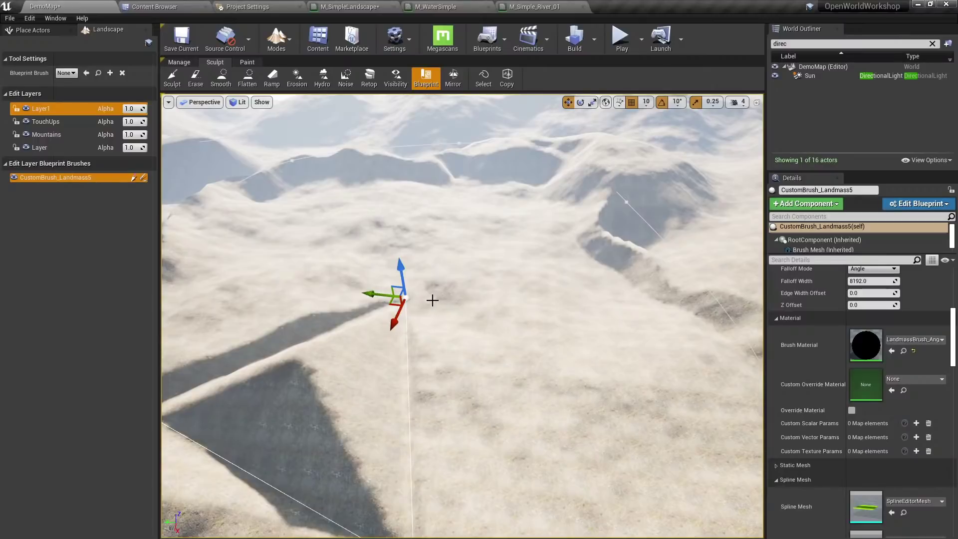
Extend the landmass brush's triangular spline into a wider rounded outline by duplicating two of its corner points outward.
{"action": "right_click_drag", "start_coordinate": [433, 294], "coordinate": [436, 287]}
{"action": "left_click", "coordinate": [267, 431]}
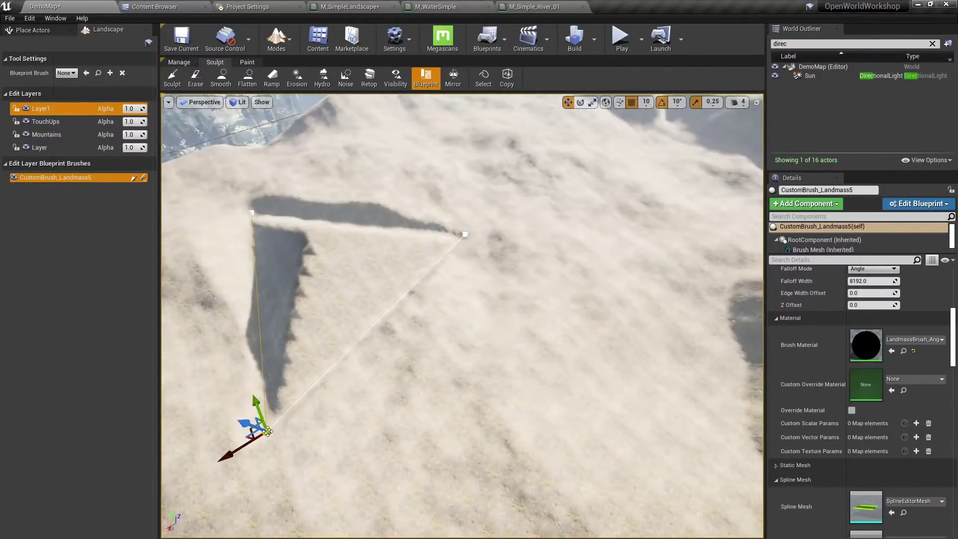
{"action": "left_click", "coordinate": [253, 213]}
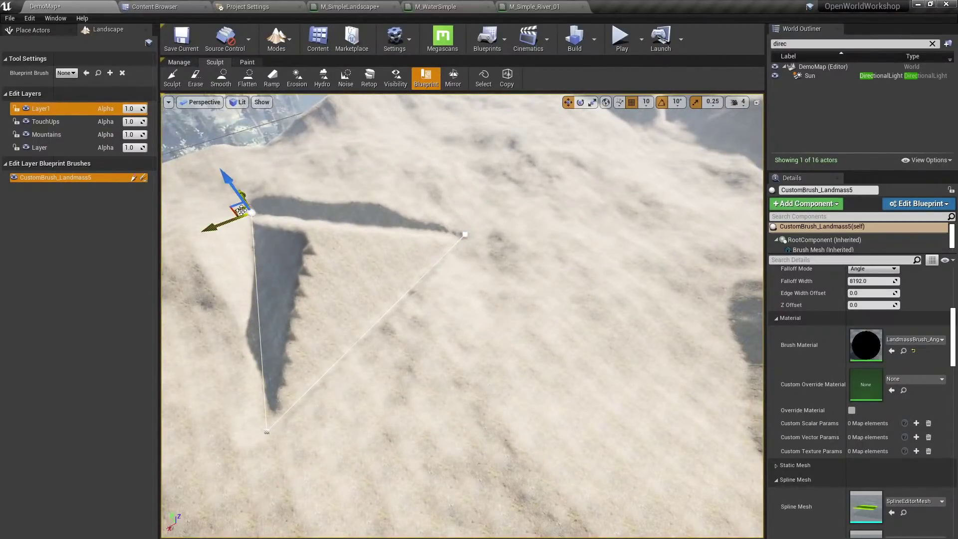
{"action": "left_click_drag", "start_coordinate": [241, 210], "coordinate": [166, 230], "text": "alt"}
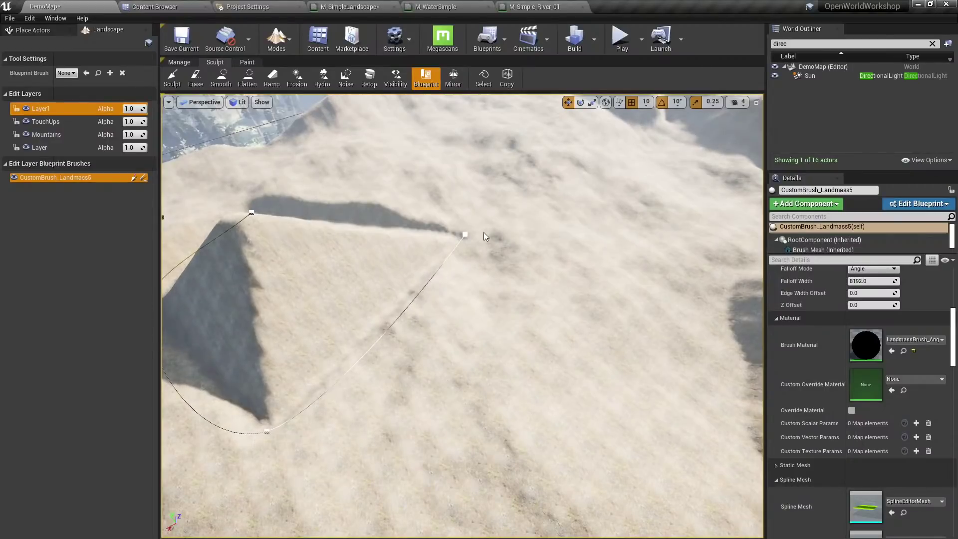
{"action": "left_click_drag", "start_coordinate": [443, 228], "coordinate": [329, 150], "text": "alt"}
Enable Cap Shape on the landmass brush and move the brush down into the terrain to carve a flat-bottomed lake basin.
{"action": "scroll", "coordinate": [877, 394], "scroll_direction": "up", "scroll_amount": 5}
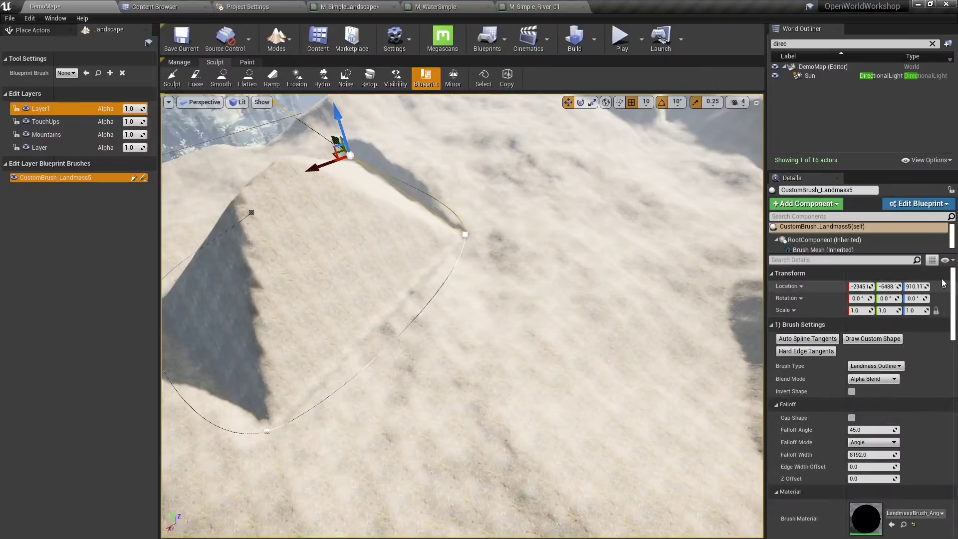
{"action": "left_click", "coordinate": [851, 417]}
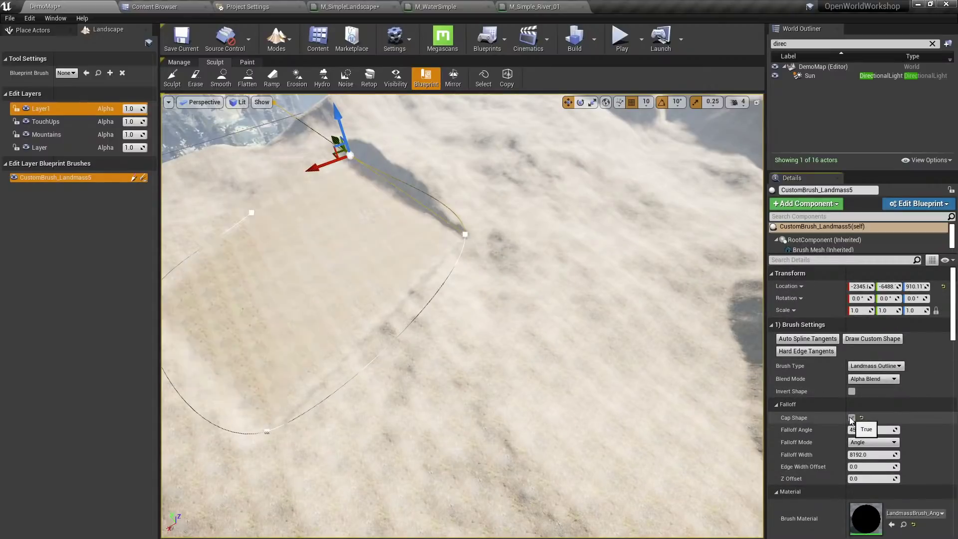
{"action": "right_click_drag", "start_coordinate": [555, 297], "coordinate": [555, 297]}
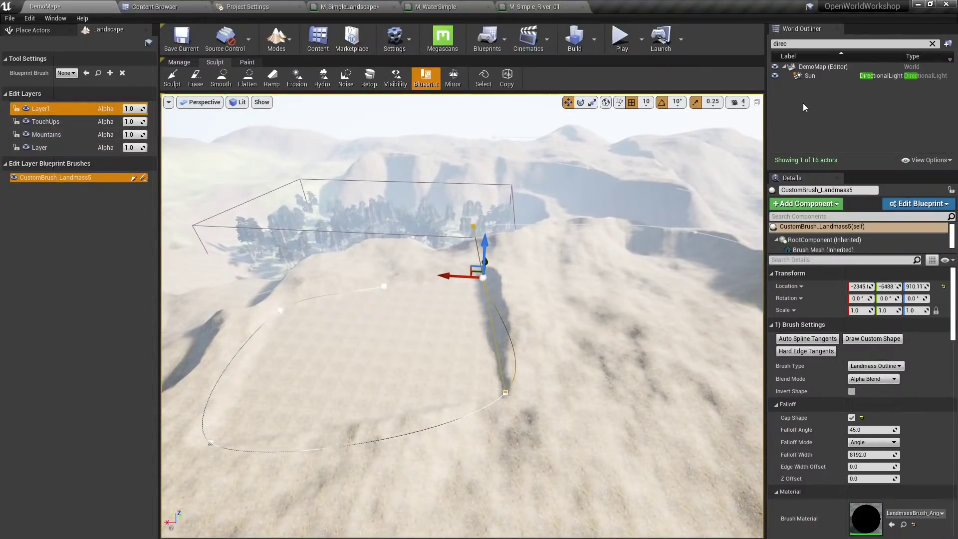
{"action": "left_click", "coordinate": [58, 181]}
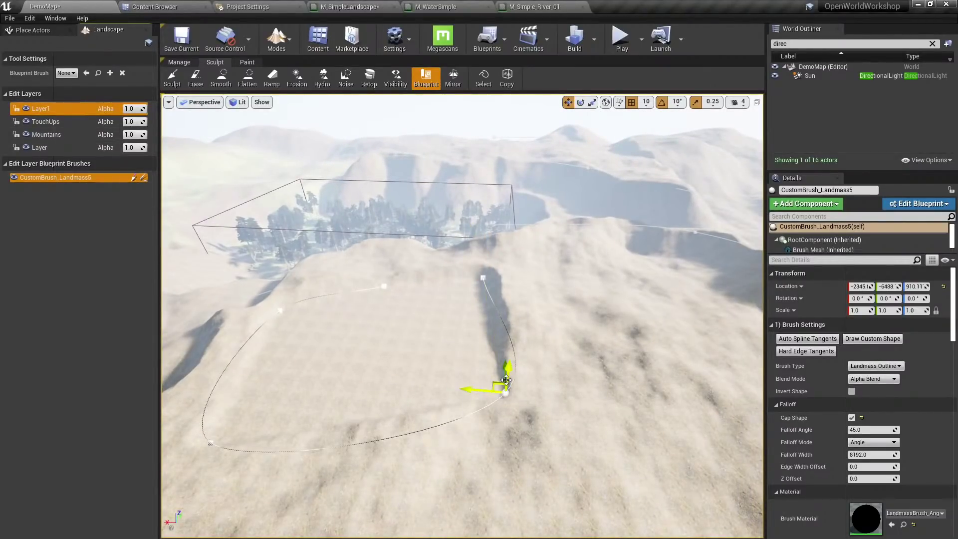
{"action": "mouse_move", "coordinate": [506, 380]}
{"action": "left_mouse_down"}
{"action": "mouse_move", "coordinate": [503, 400]}
{"action": "mouse_move", "coordinate": [475, 378]}
{"action": "mouse_move", "coordinate": [448, 325]}
{"action": "mouse_move", "coordinate": [551, 321]}
{"action": "mouse_move", "coordinate": [547, 282]}
{"action": "left_mouse_up"}
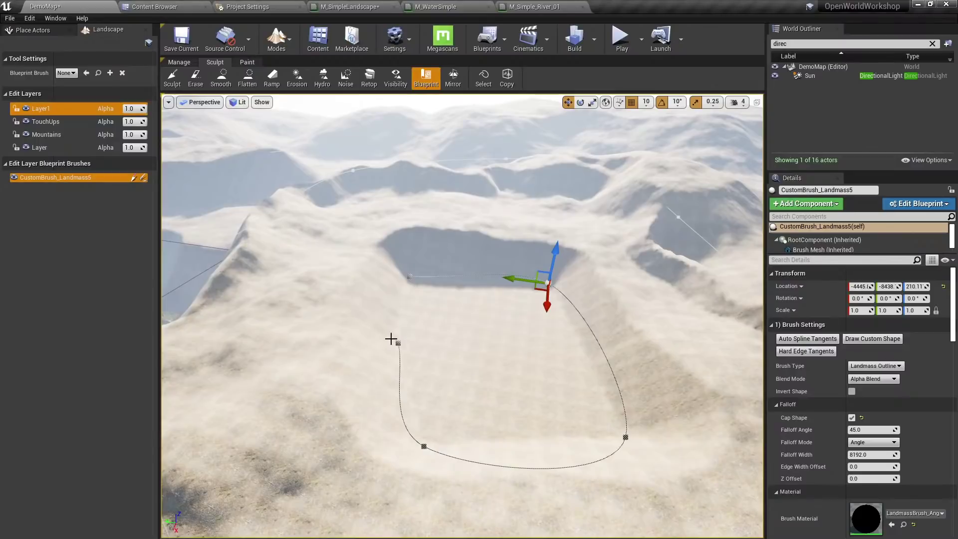
Leave Landscape mode, place a Plane actor in the center of the carved lake basin, and raise it to Z 320.
{"action": "left_click_drag", "start_coordinate": [329, 253], "coordinate": [337, 252], "text": "alt"}
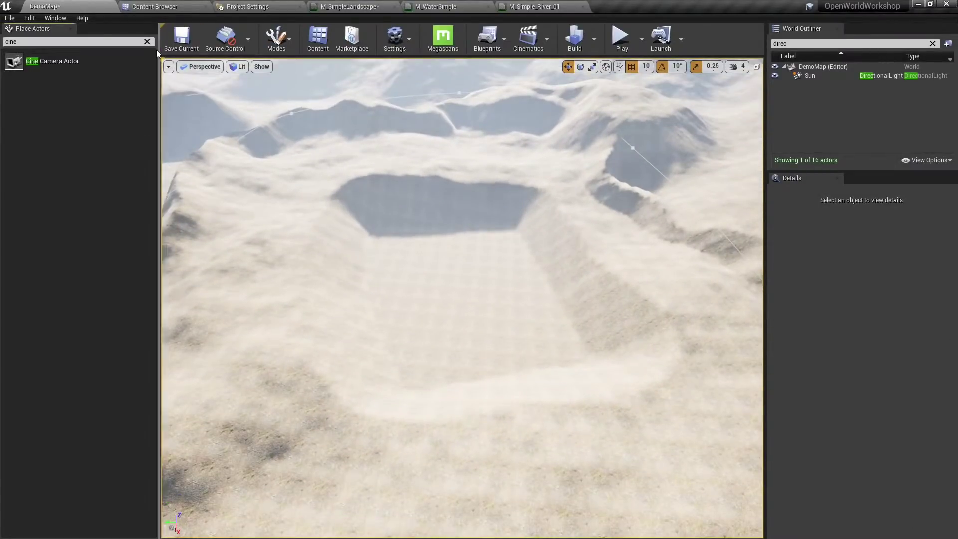
{"action": "left_click", "coordinate": [147, 41]}
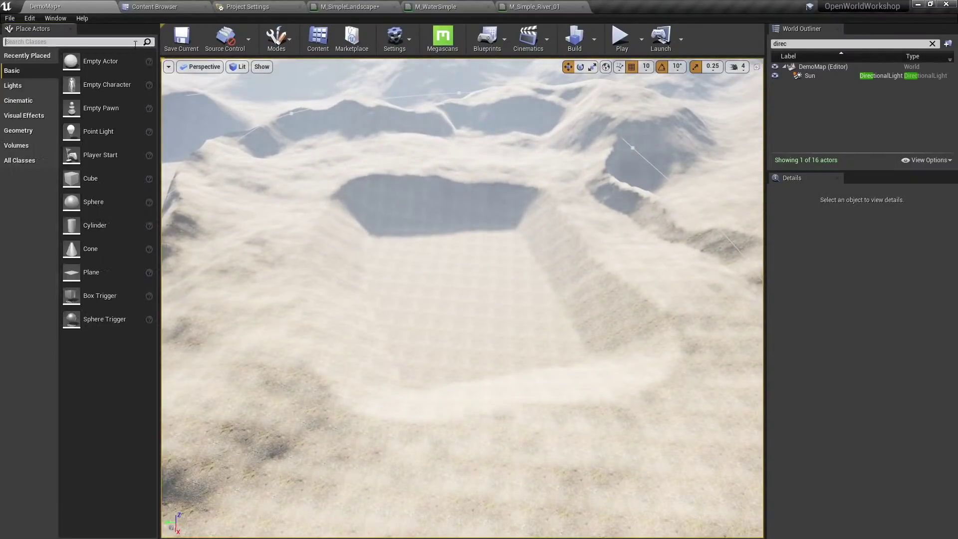
{"action": "type", "text": "plane"}
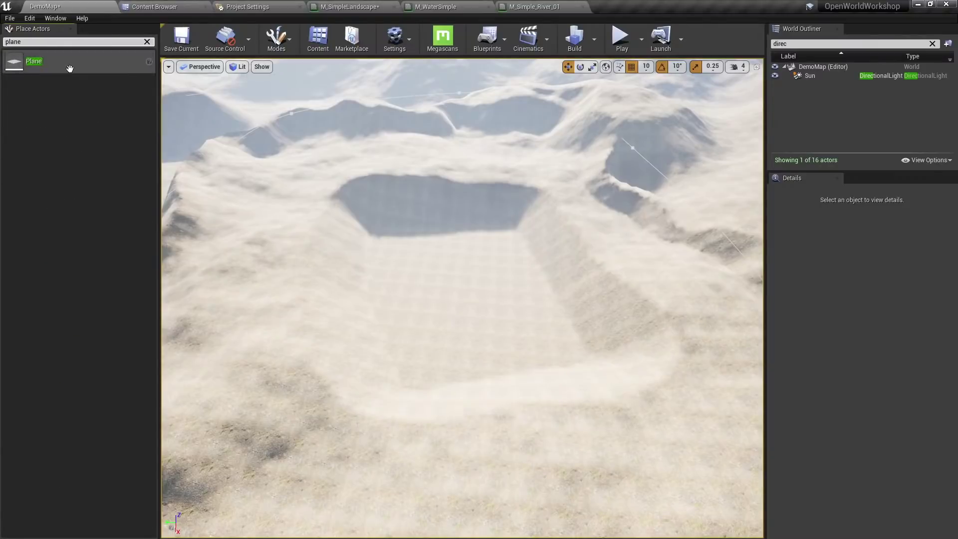
{"action": "left_click_drag", "start_coordinate": [69, 65], "coordinate": [466, 288]}
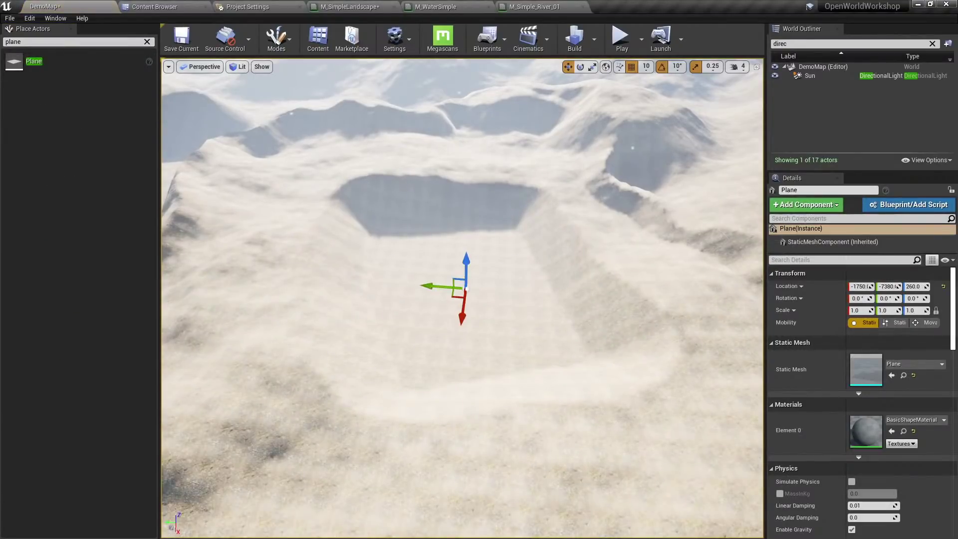
{"action": "right_click_drag", "start_coordinate": [466, 288], "coordinate": [359, 285]}
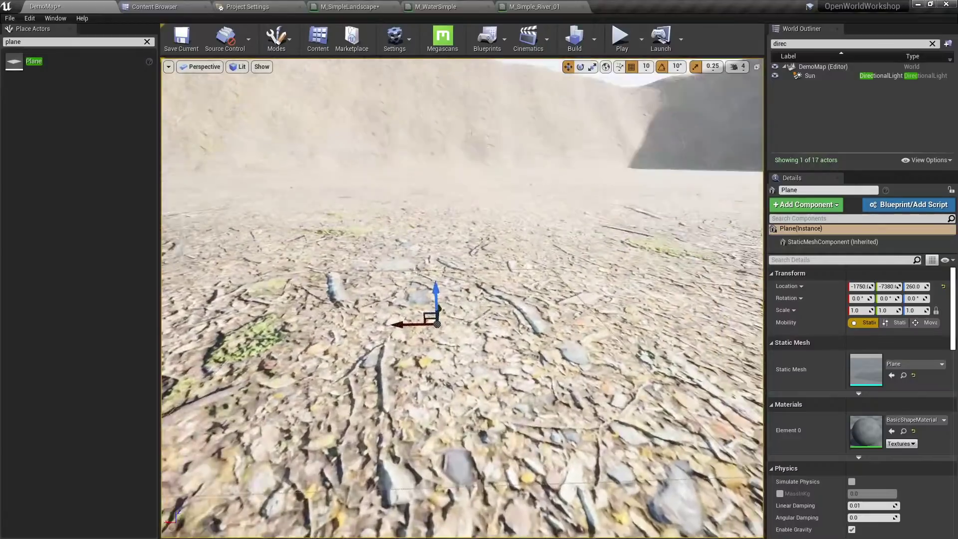
{"action": "left_click_drag", "start_coordinate": [436, 294], "coordinate": [485, 312]}
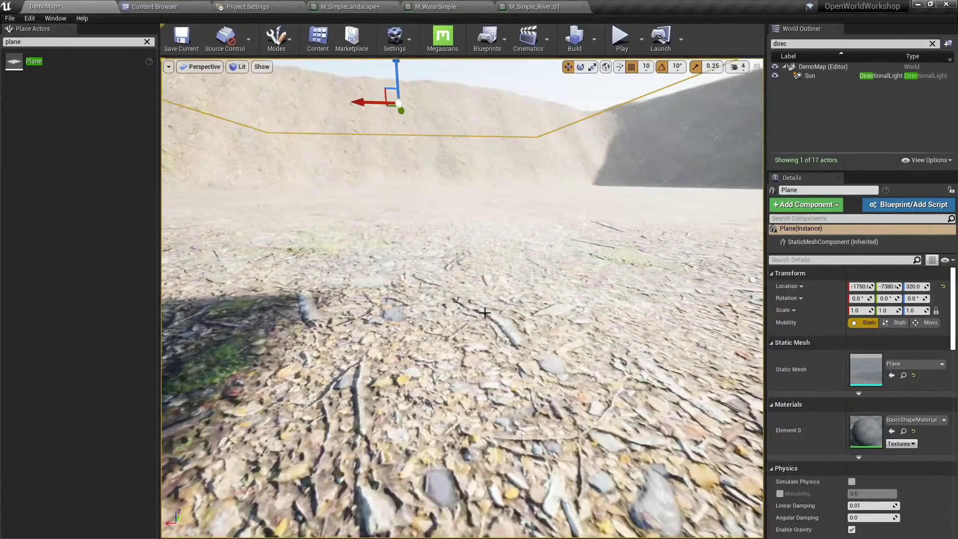
Enlarge the plane uniformly, trying scales of 20, 50 and 55 before settling on 70, and shift it to fill the lake basin.
{"action": "right_click_drag", "start_coordinate": [485, 313], "coordinate": [487, 287]}
{"action": "key", "text": "f"}
{"action": "key", "text": "s"}
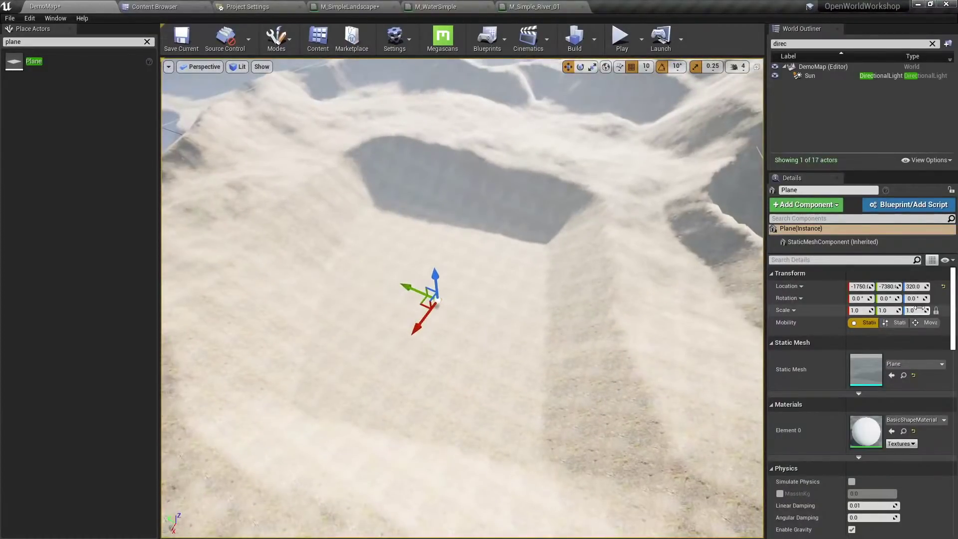
{"action": "type", "text": "0"}
{"action": "key", "text": "Return"}
{"action": "type", "text": "20"}
{"action": "key", "text": "Return"}
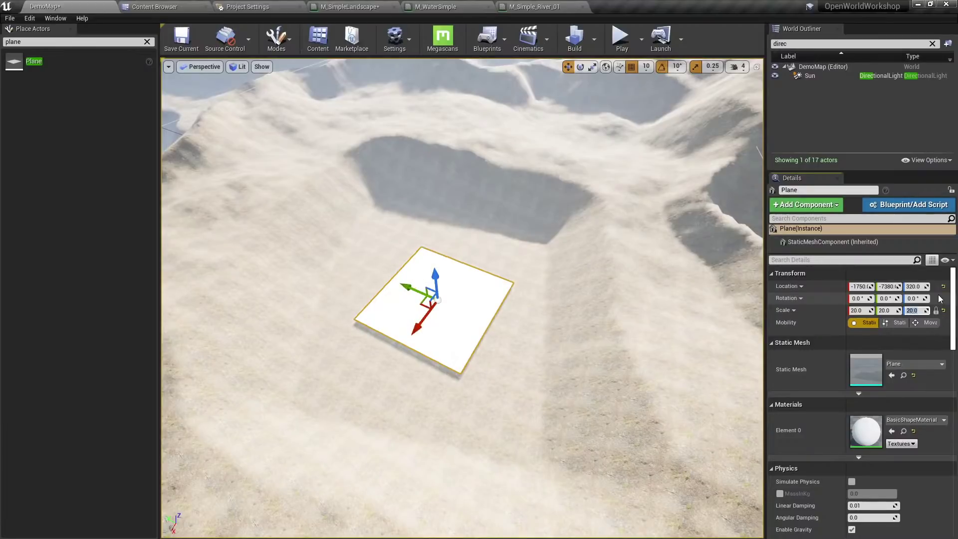
{"action": "type", "text": "0"}
{"action": "key", "text": "Return"}
{"action": "type", "text": "50"}
{"action": "key", "text": "Return"}
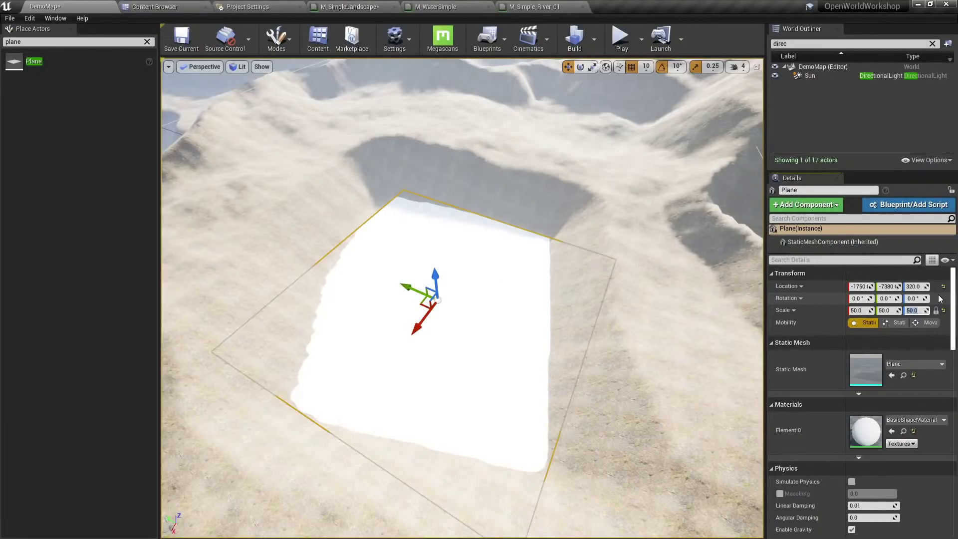
{"action": "type", "text": "20"}
{"action": "key", "text": "Return"}
{"action": "type", "text": "50"}
{"action": "key", "text": "Return"}
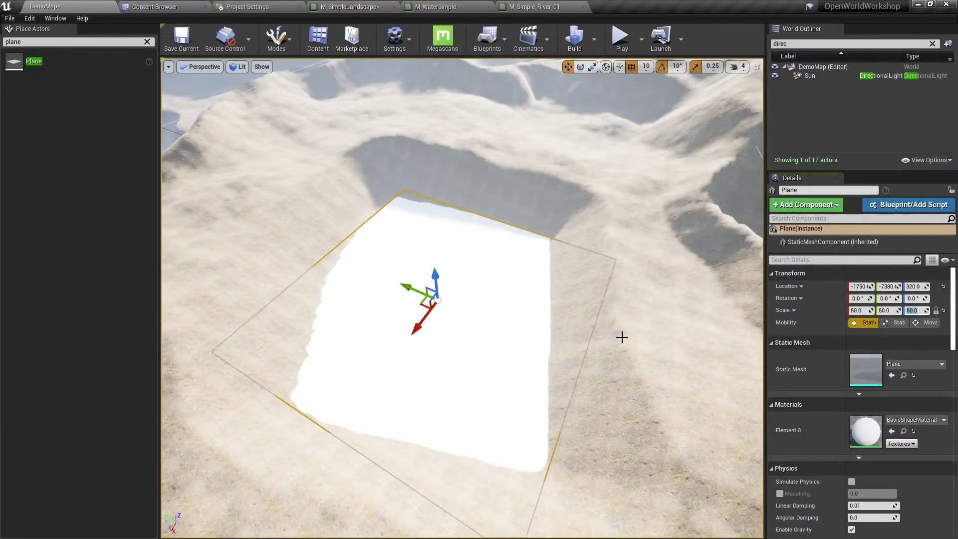
{"action": "type", "text": "55"}
{"action": "key", "text": "Return"}
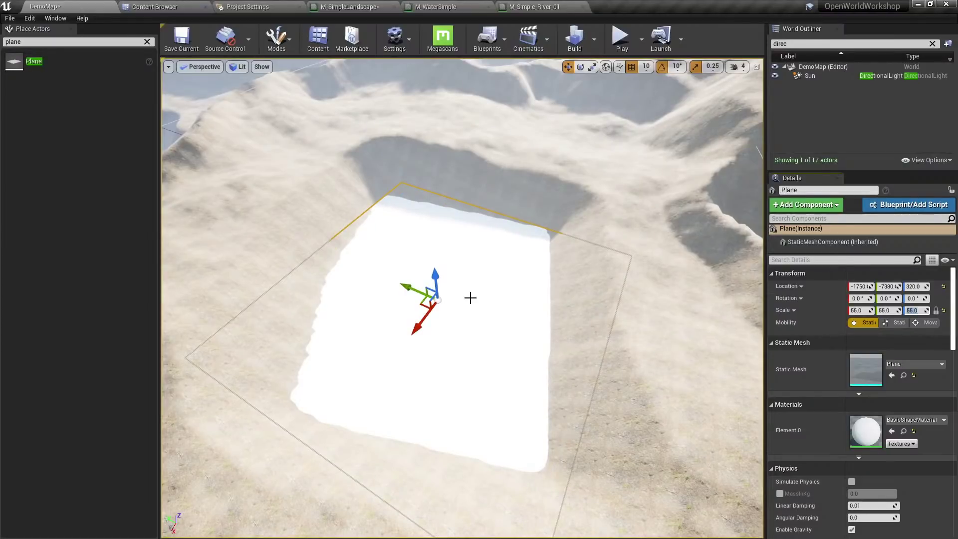
{"action": "type", "text": "70"}
{"action": "key", "text": "Return"}
{"action": "right_click_drag", "start_coordinate": [520, 304], "coordinate": [464, 270]}
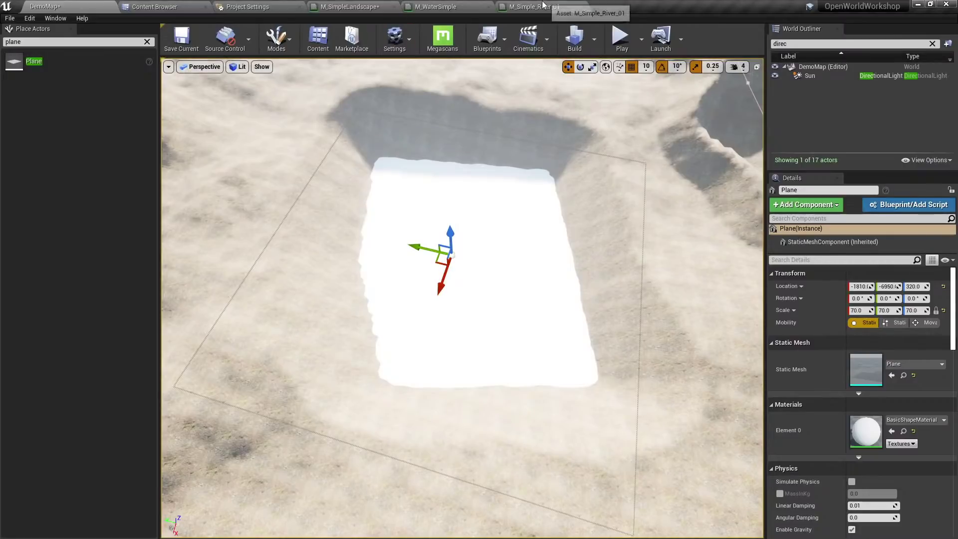
Assign the M_WaterSimple material to the plane in the lake basin.
{"action": "left_click", "coordinate": [442, 6]}
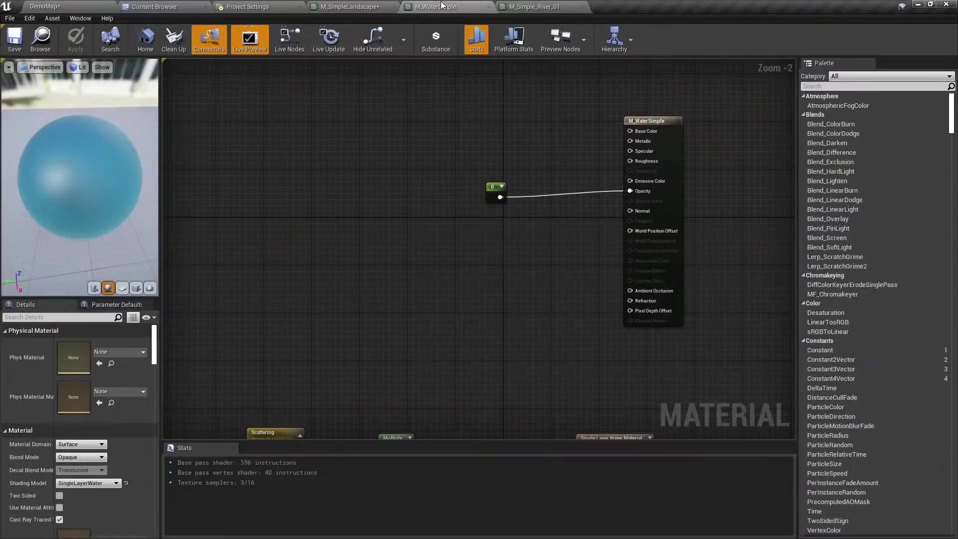
{"action": "left_click", "coordinate": [52, 9]}
{"action": "left_click", "coordinate": [915, 419]}
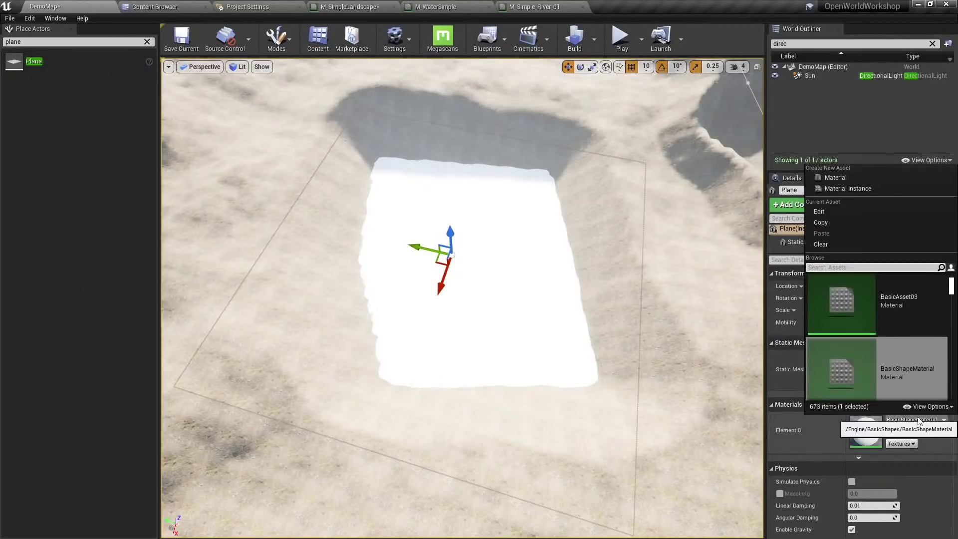
{"action": "type", "text": "simpl"}
{"action": "type", "text": "e m"}
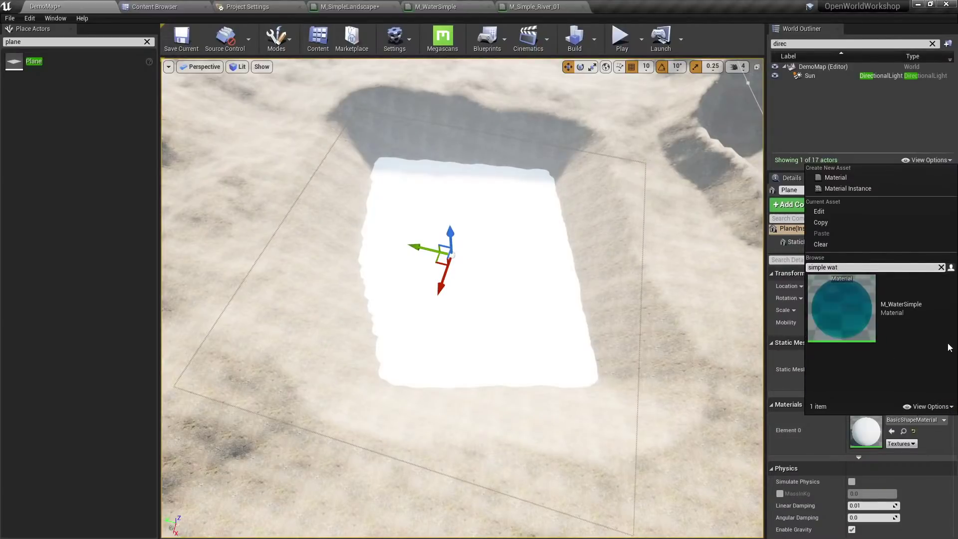
{"action": "left_click", "coordinate": [865, 307]}
{"action": "right_click_drag", "start_coordinate": [552, 297], "coordinate": [560, 299]}
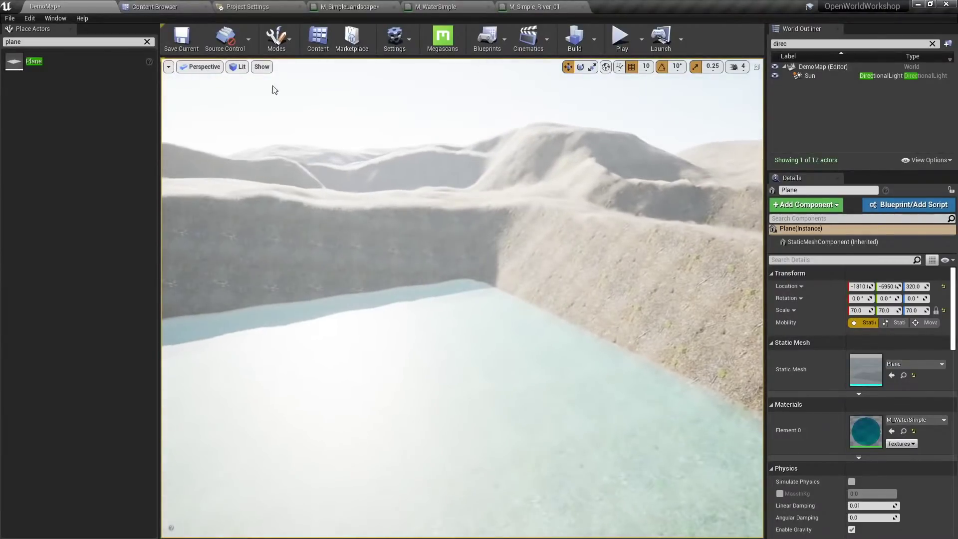
{"action": "left_click", "coordinate": [238, 66]}
{"action": "mouse_move", "coordinate": [244, 234]}
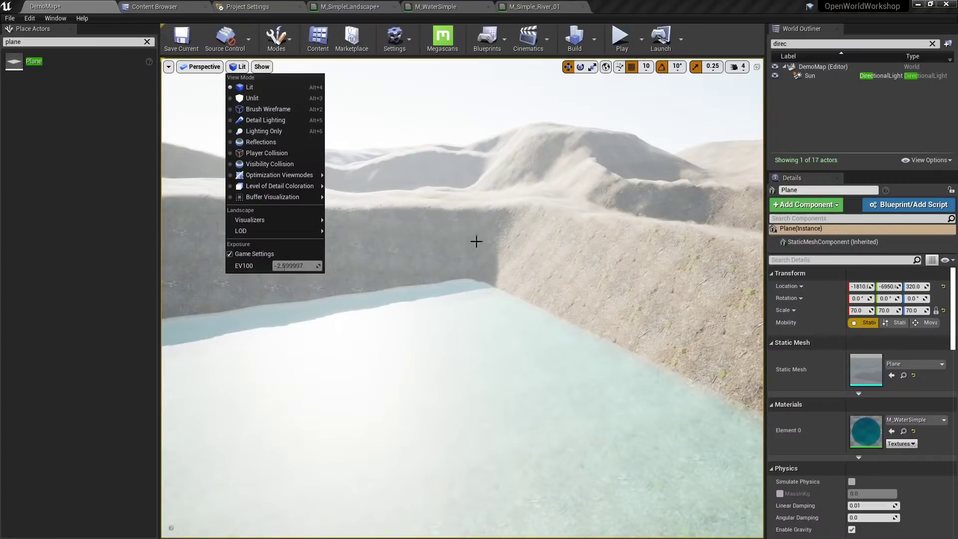
Relocate the water plane to the forested valley, scale it uniformly to 200, and lower it to Z -1200.
{"action": "right_click_drag", "start_coordinate": [476, 242], "coordinate": [476, 242]}
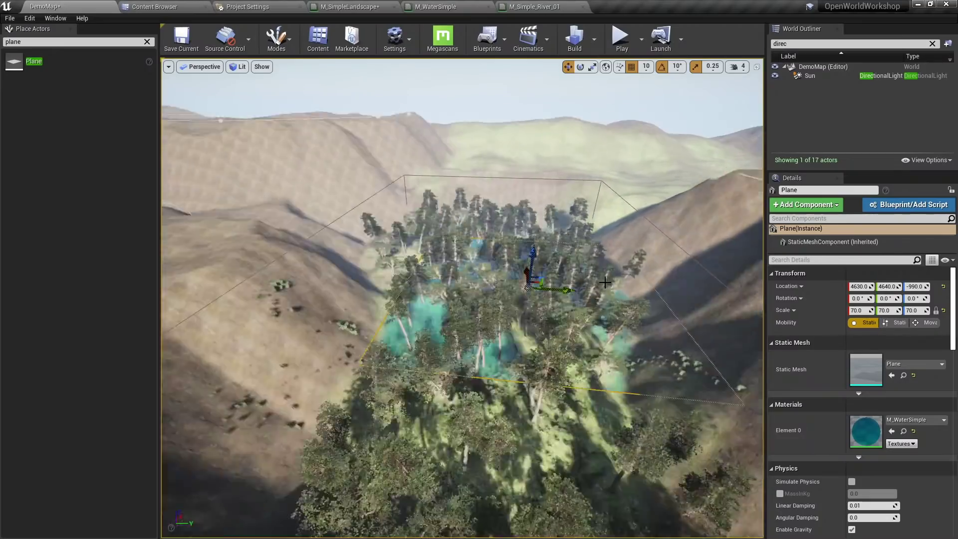
{"action": "right_click_drag", "start_coordinate": [604, 282], "coordinate": [604, 283]}
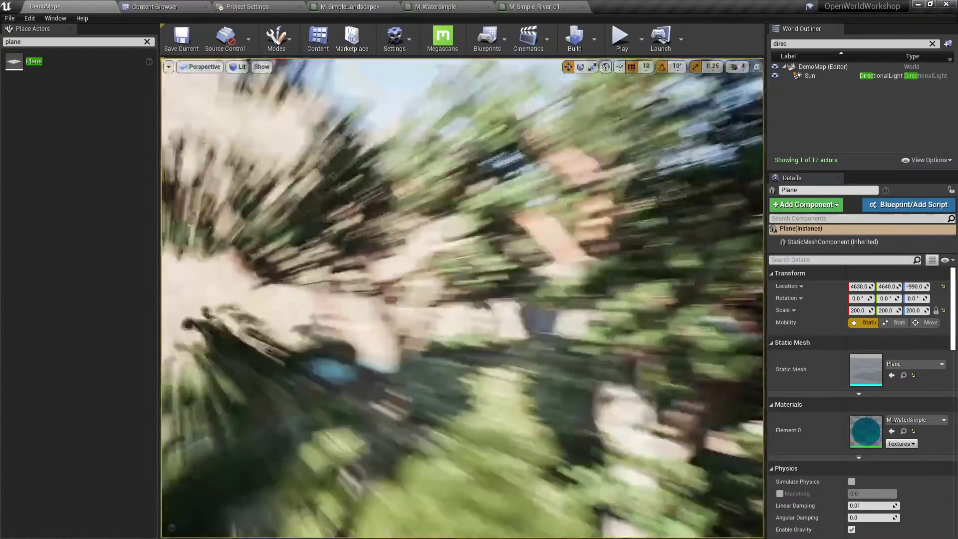
{"action": "right_click_drag", "start_coordinate": [605, 283], "coordinate": [604, 282]}
{"action": "right_click_drag", "start_coordinate": [513, 323], "coordinate": [513, 322]}
{"action": "left_click_drag", "start_coordinate": [512, 323], "coordinate": [511, 319], "text": "ctrl"}
{"action": "right_click_drag", "start_coordinate": [511, 319], "coordinate": [479, 291]}
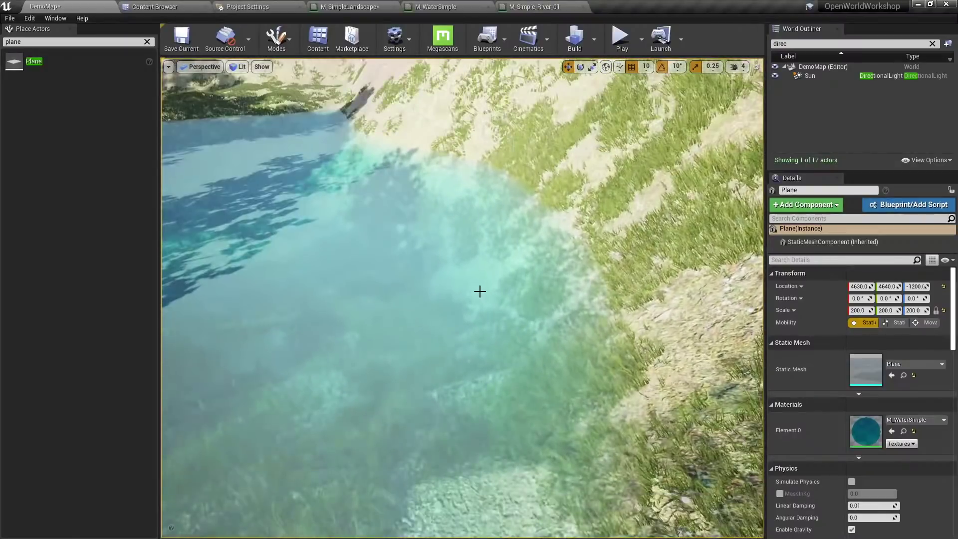
Review the Scattering and Absorption parameters feeding the Single Layer Water Material node in M_WaterSimple.
{"action": "left_click", "coordinate": [468, 6]}
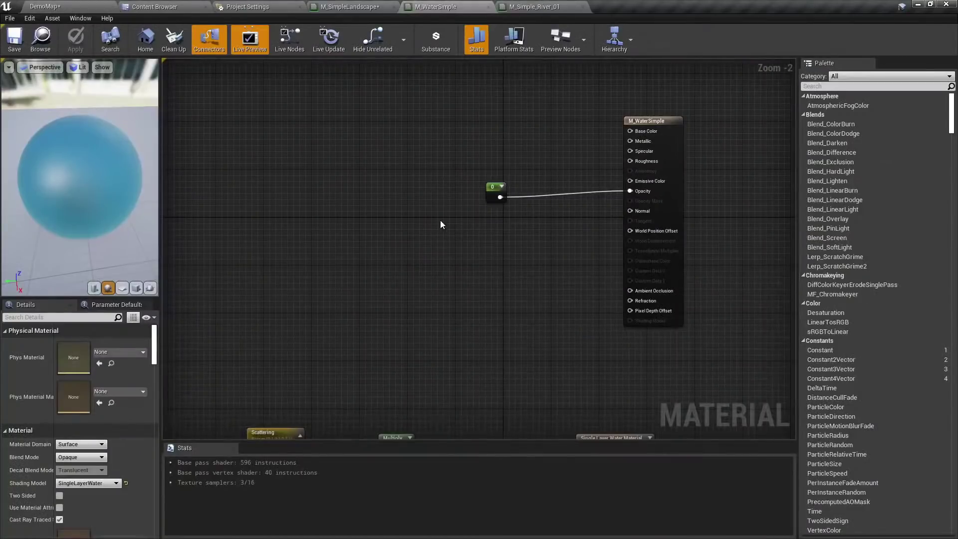
{"action": "right_click_drag", "start_coordinate": [440, 224], "coordinate": [490, 115]}
{"action": "left_click", "coordinate": [277, 221]}
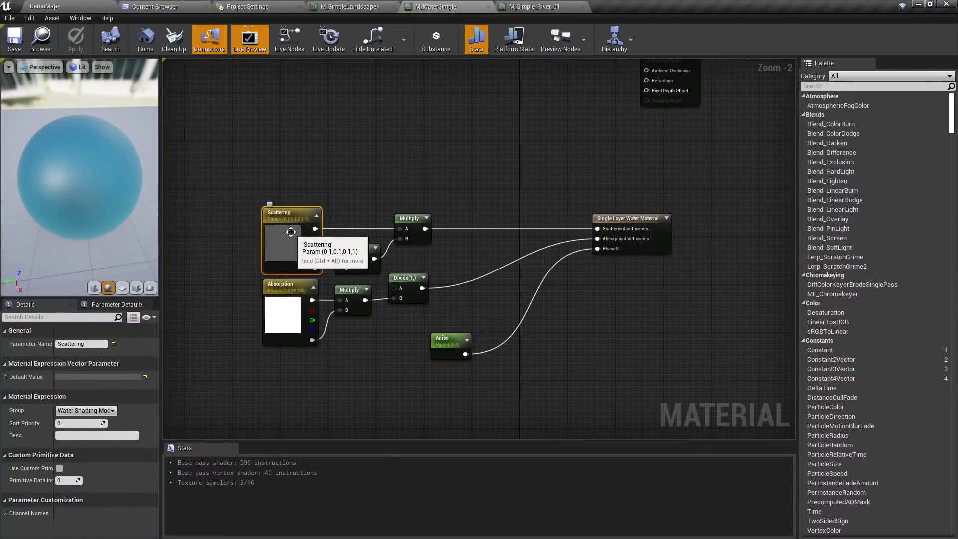
{"action": "left_click", "coordinate": [308, 169]}
{"action": "left_click", "coordinate": [294, 325]}
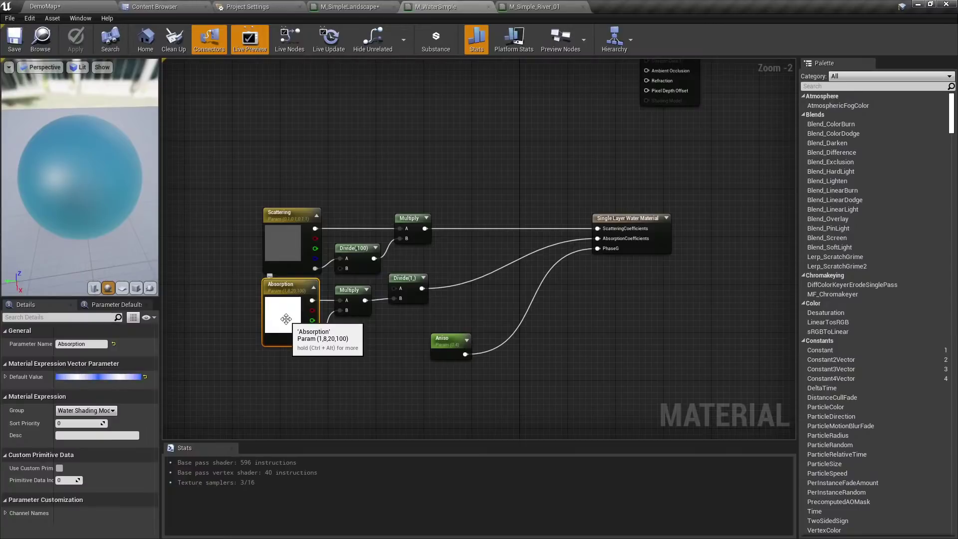
{"action": "left_click", "coordinate": [445, 139]}
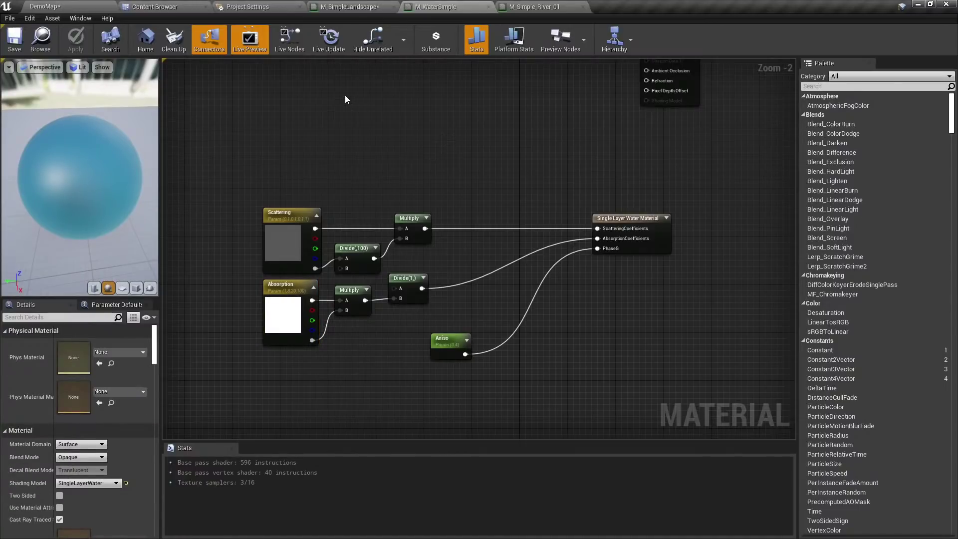
Reposition the opacity constant node higher in the M_WaterSimple graph, and check the water surface in the DemoMap valley.
{"action": "right_click_drag", "start_coordinate": [335, 85], "coordinate": [409, 432]}
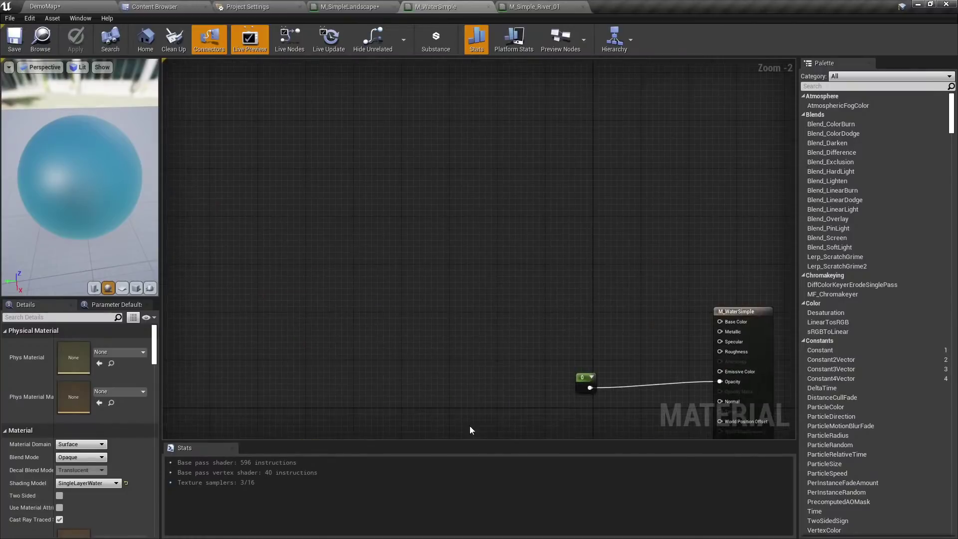
{"action": "right_click_drag", "start_coordinate": [540, 375], "coordinate": [436, 224]}
{"action": "scroll", "coordinate": [486, 241], "scroll_direction": "up", "scroll_amount": 2}
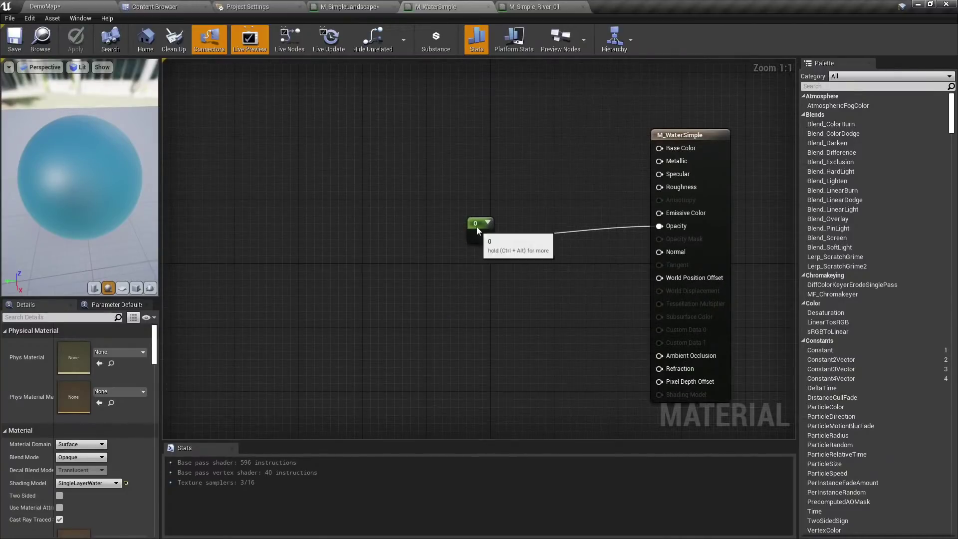
{"action": "left_click_drag", "start_coordinate": [477, 227], "coordinate": [460, 68]}
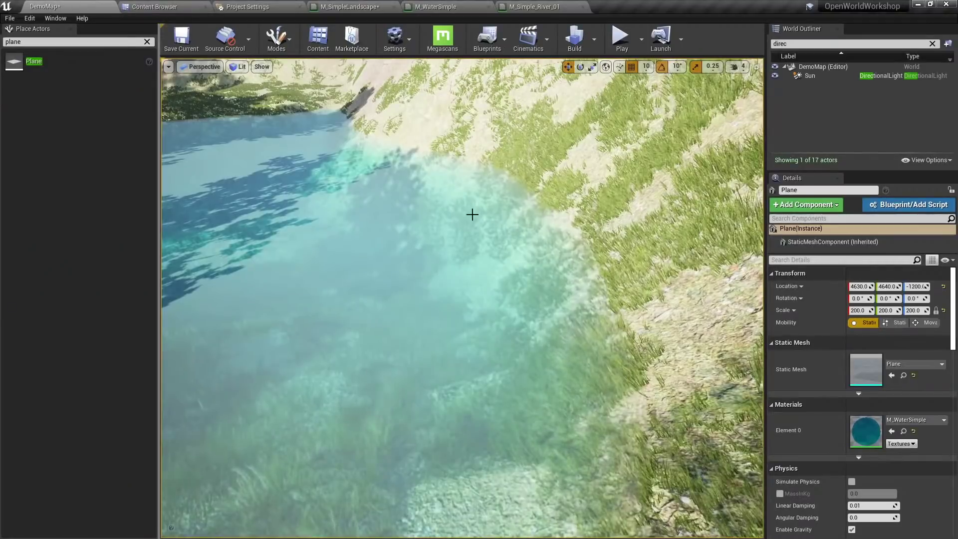
{"action": "right_click_drag", "start_coordinate": [471, 215], "coordinate": [486, 224]}
Add a Texture Sample node to the M_WaterSimple graph, in the empty area below the opacity constant.
{"action": "left_click", "coordinate": [165, 6]}
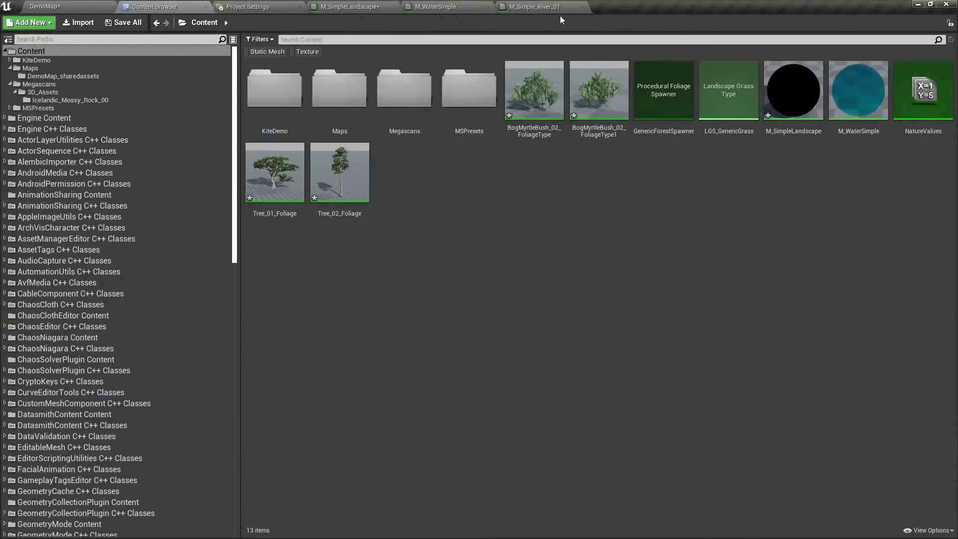
{"action": "left_click", "coordinate": [542, 7]}
{"action": "left_click", "coordinate": [442, 7]}
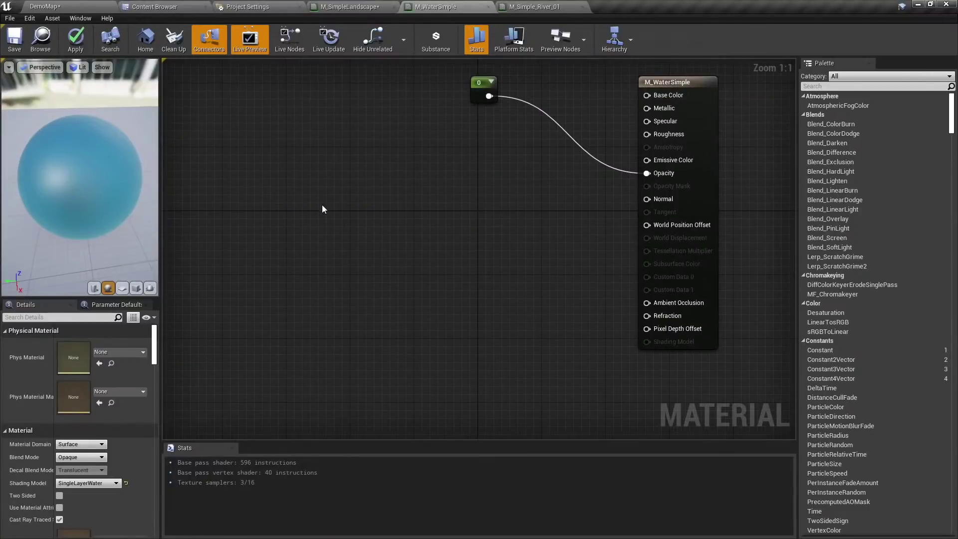
{"action": "left_click", "coordinate": [322, 208]}
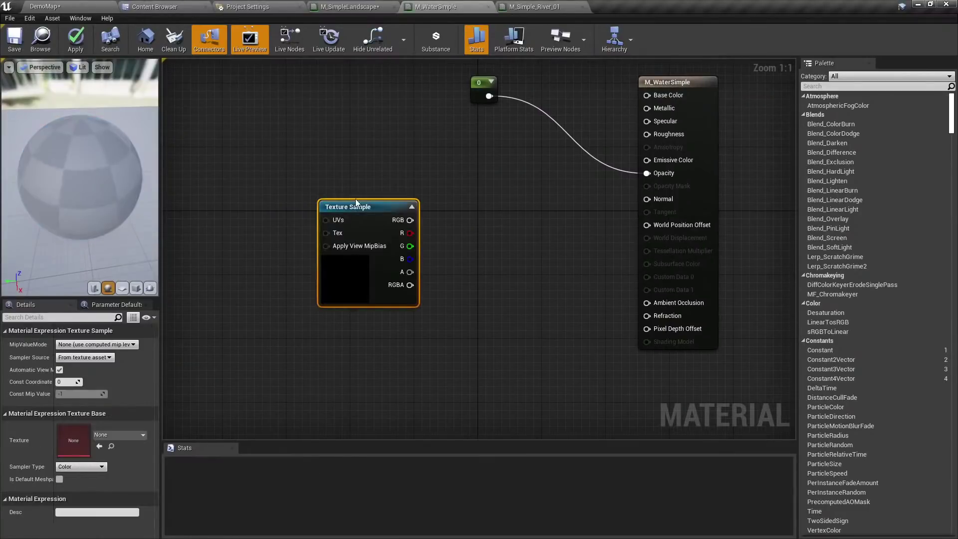
Filter the project's Content folder to textures and search it for "water".
{"action": "left_click", "coordinate": [143, 6]}
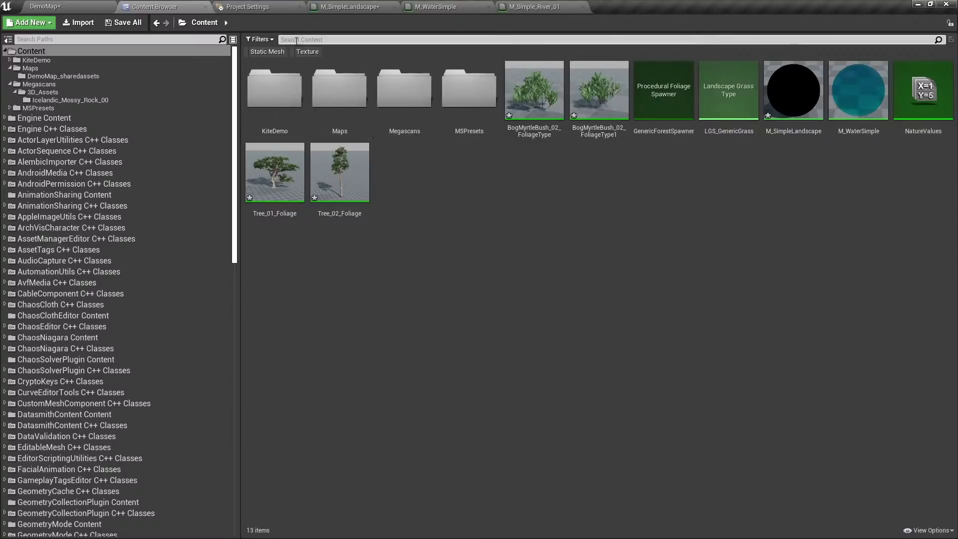
{"action": "left_click", "coordinate": [310, 52]}
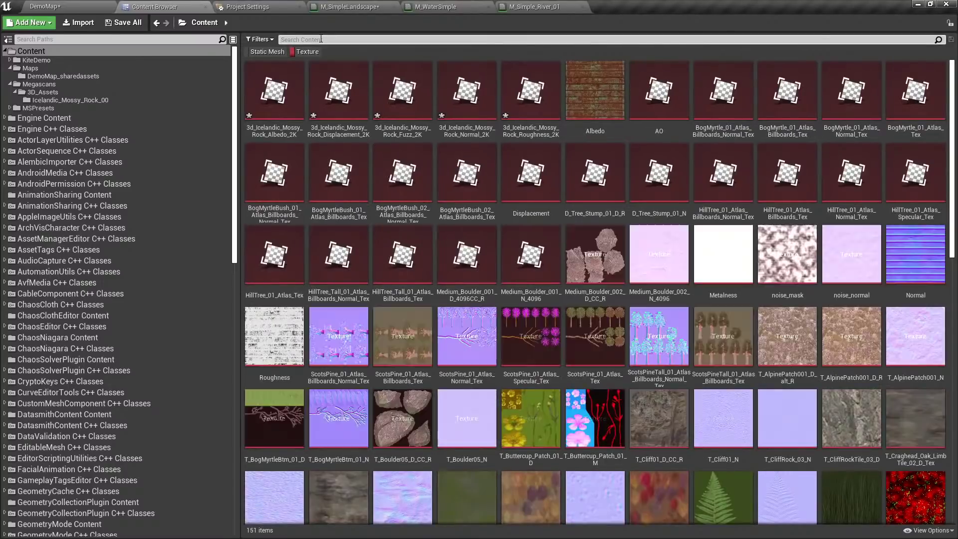
{"action": "left_click", "coordinate": [321, 39]}
{"action": "type", "text": "water"}
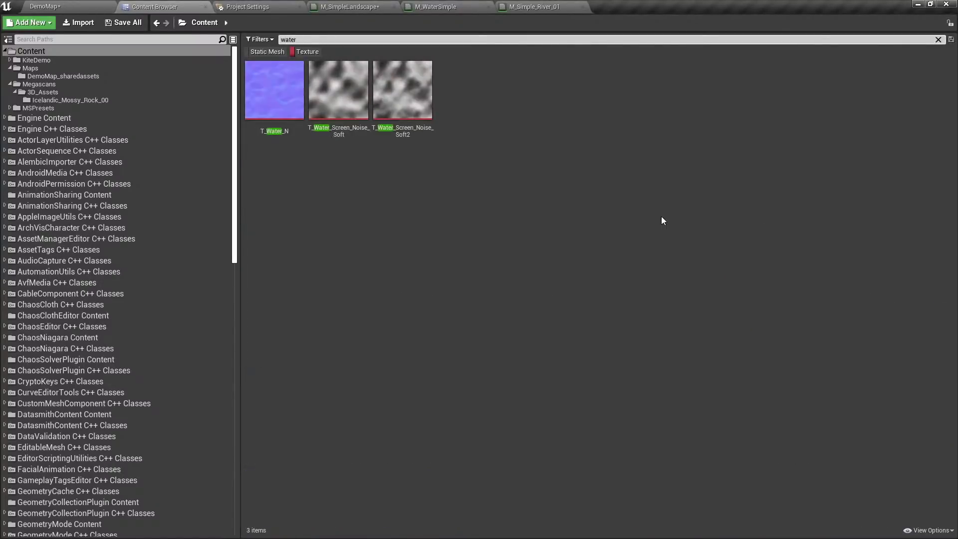
Add the T_Water_N texture to the M_WaterSimple graph and delete the empty Texture Sample node.
{"action": "left_click", "coordinate": [282, 97]}
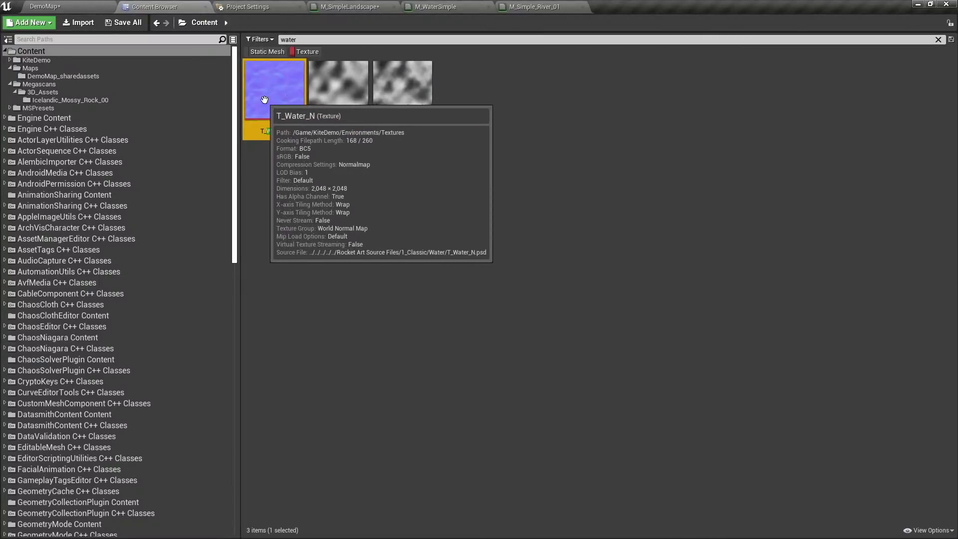
{"action": "left_click", "coordinate": [280, 161]}
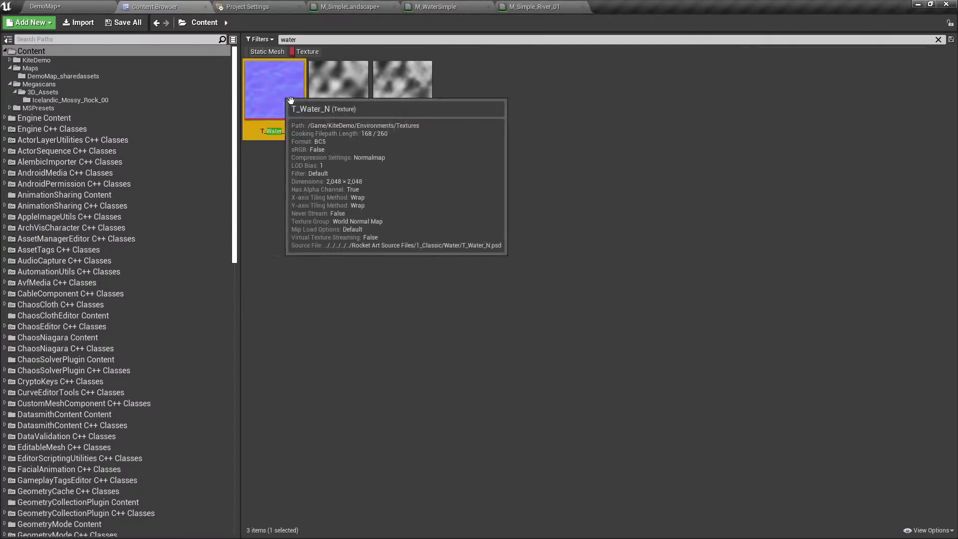
{"action": "left_click_drag", "start_coordinate": [274, 95], "coordinate": [292, 136]}
{"action": "left_click", "coordinate": [349, 246]}
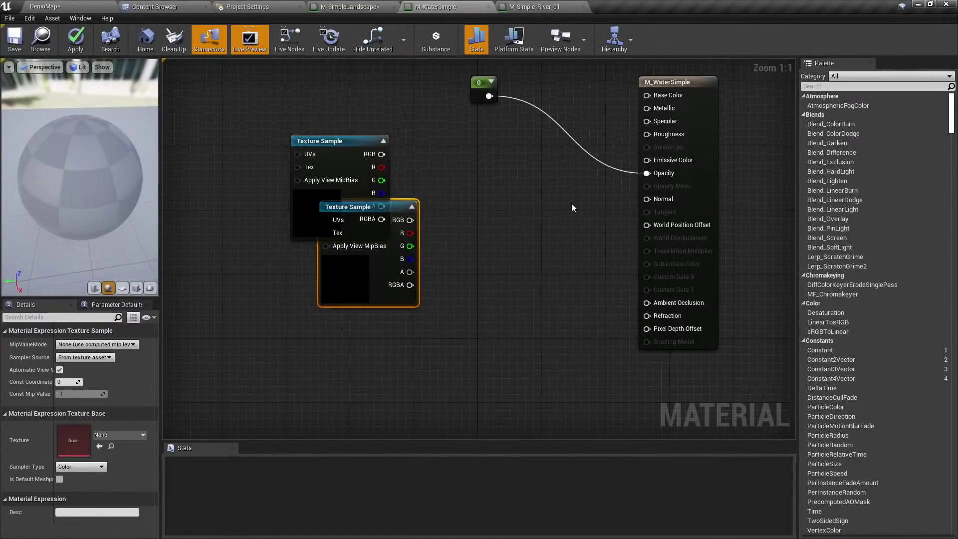
{"action": "key", "text": "Delete"}
Preview the material on a cube and connect the T_Water_N sample's RGB output to the Normal input.
{"action": "left_click", "coordinate": [135, 288]}
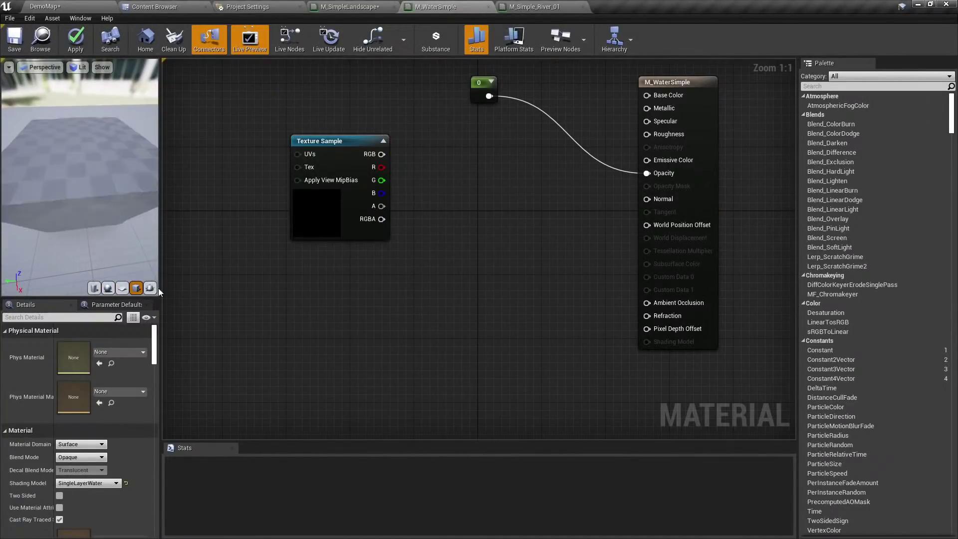
{"action": "left_click_drag", "start_coordinate": [647, 198], "coordinate": [382, 155]}
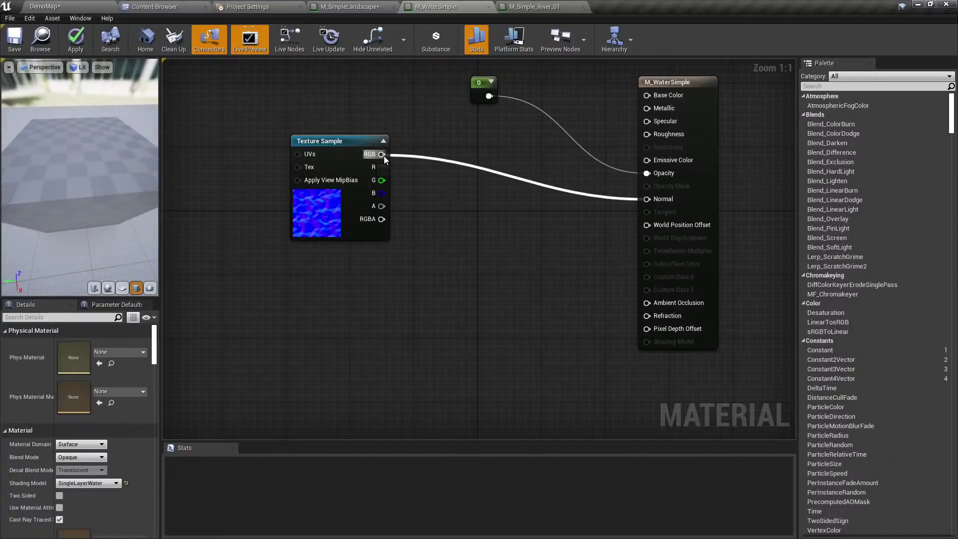
{"action": "left_click_drag", "start_coordinate": [327, 217], "coordinate": [364, 278]}
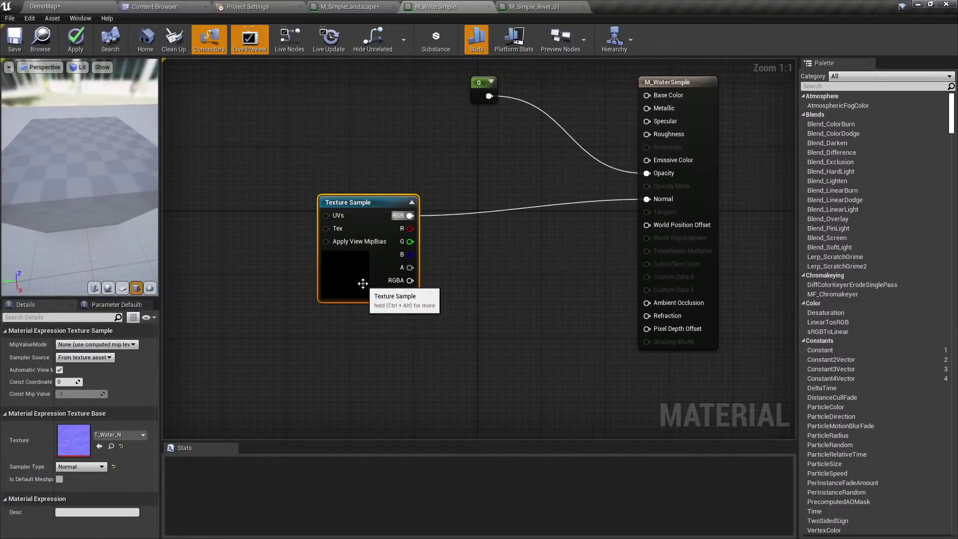
{"action": "left_click", "coordinate": [321, 149]}
Widen the material preview viewport and examine the normal-mapped water surface on the cube.
{"action": "right_click_drag", "start_coordinate": [180, 168], "coordinate": [230, 169]}
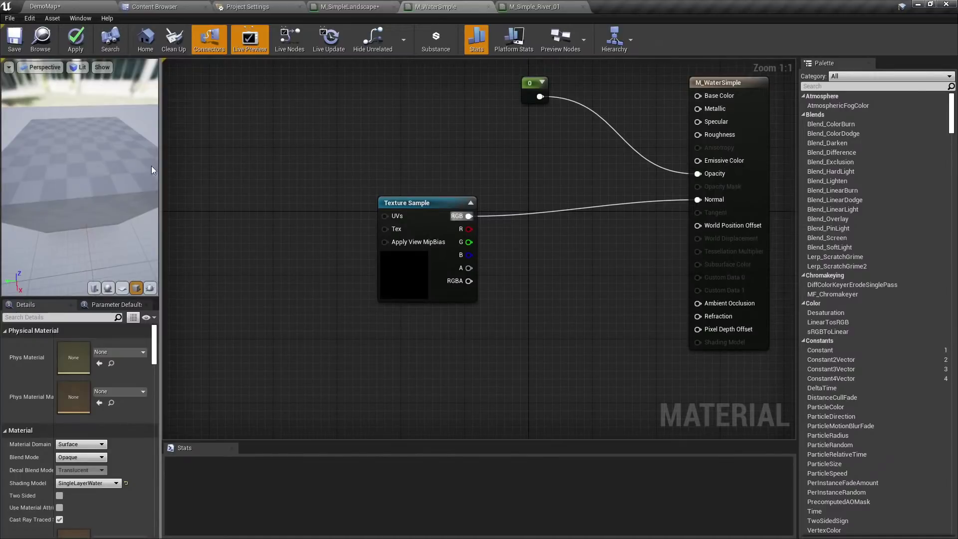
{"action": "left_click_drag", "start_coordinate": [160, 164], "coordinate": [241, 164]}
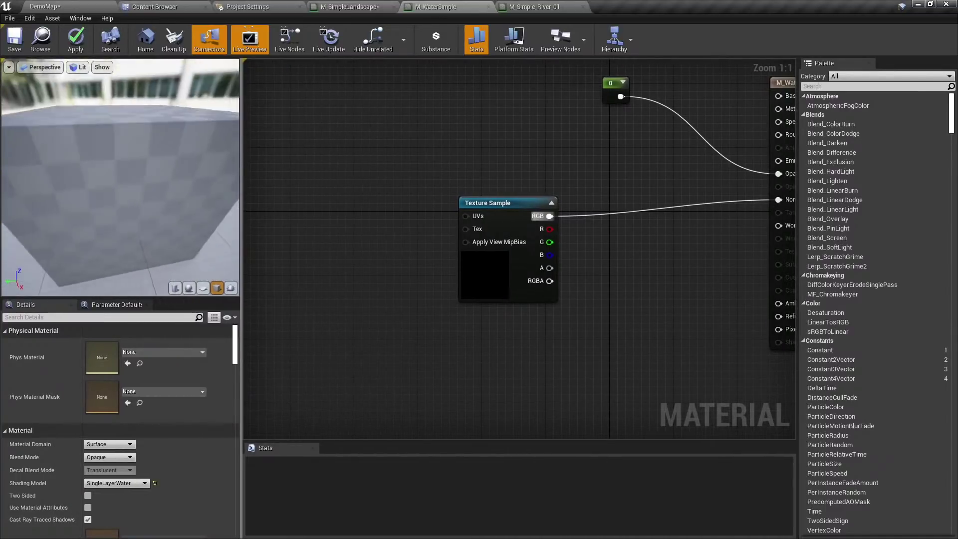
{"action": "mouse_move", "coordinate": [174, 199]}
{"action": "left_mouse_down"}
{"action": "mouse_move", "coordinate": [175, 220]}
{"action": "mouse_move", "coordinate": [175, 185]}
{"action": "left_mouse_up"}
{"action": "left_click_drag", "start_coordinate": [150, 231], "coordinate": [150, 216]}
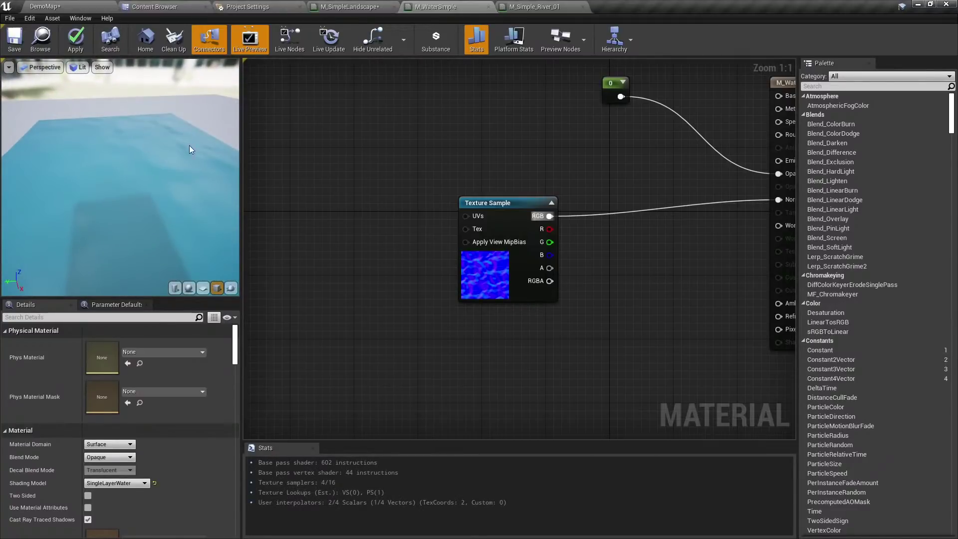
{"action": "right_click", "coordinate": [397, 245]}
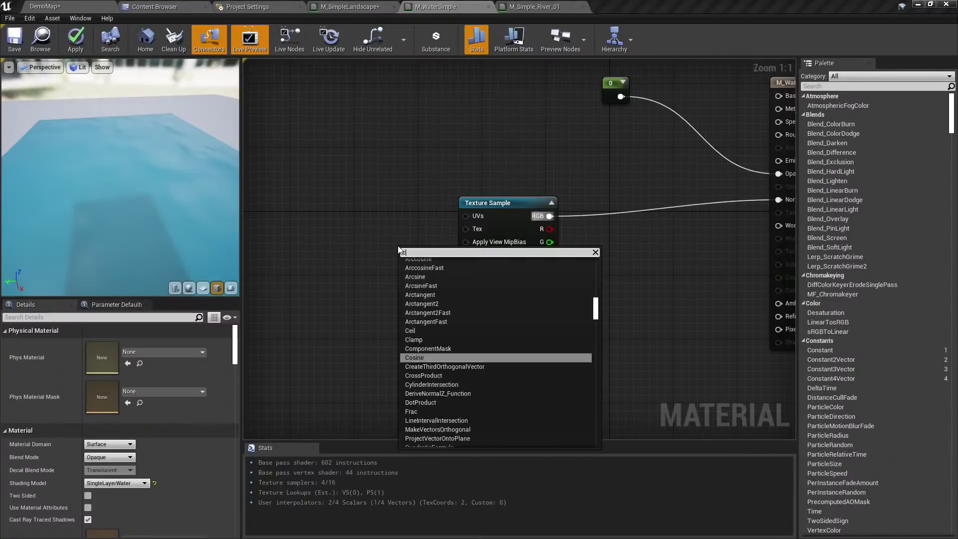
{"action": "type", "text": "chaos"}
{"action": "key", "text": "Escape"}
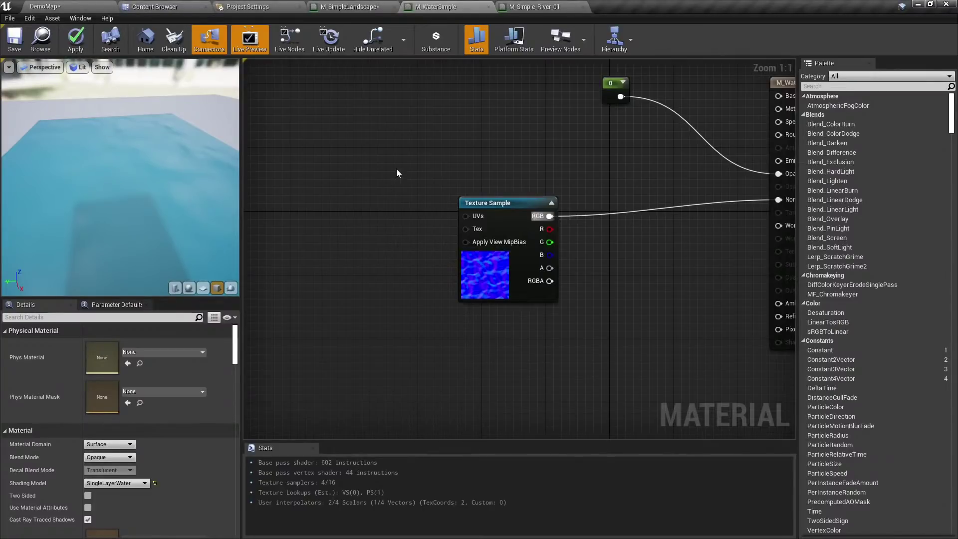
{"action": "right_click", "coordinate": [377, 175]}
{"action": "type", "text": "motion"}
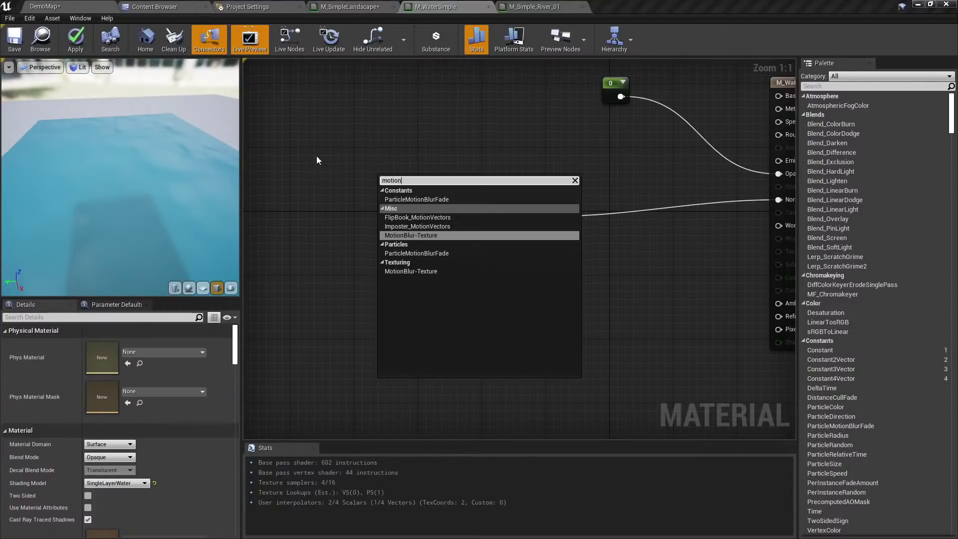
{"action": "key", "text": "Escape"}
Move the Texture Sample node farther from the M_WaterSimple output node to free space between them.
{"action": "right_click_drag", "start_coordinate": [331, 156], "coordinate": [351, 121]}
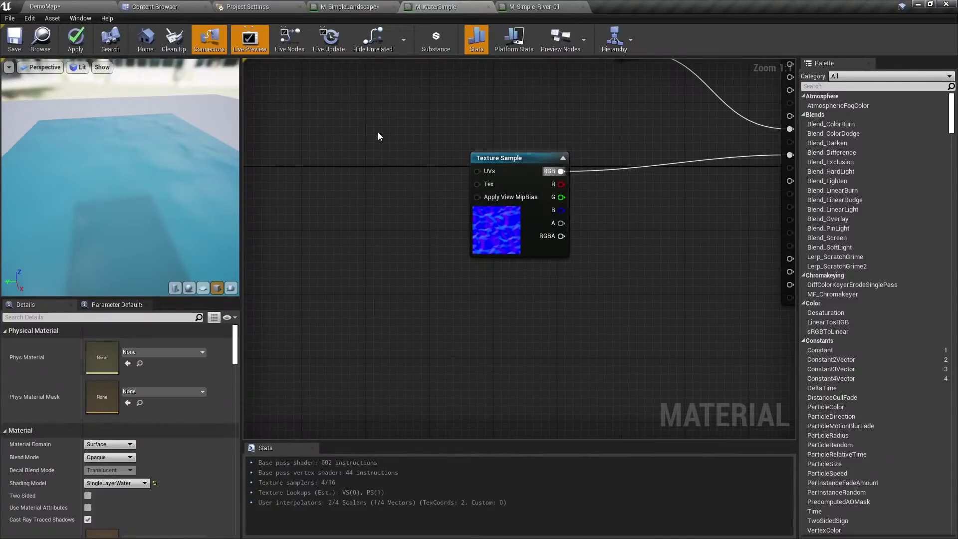
{"action": "left_click", "coordinate": [525, 238]}
{"action": "left_click", "coordinate": [574, 202]}
{"action": "right_click_drag", "start_coordinate": [533, 231], "coordinate": [502, 265]}
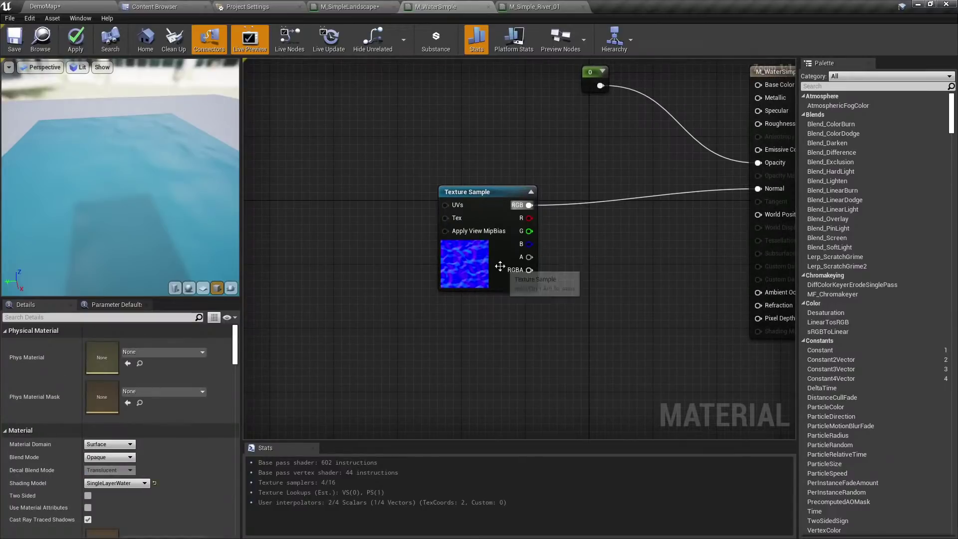
{"action": "left_click_drag", "start_coordinate": [502, 266], "coordinate": [413, 248]}
Search Engine Content for "motion" with the Texture filter turned off.
{"action": "mouse_move", "coordinate": [160, 210]}
{"action": "left_mouse_down"}
{"action": "mouse_move", "coordinate": [150, 211]}
{"action": "mouse_move", "coordinate": [169, 210]}
{"action": "left_mouse_up"}
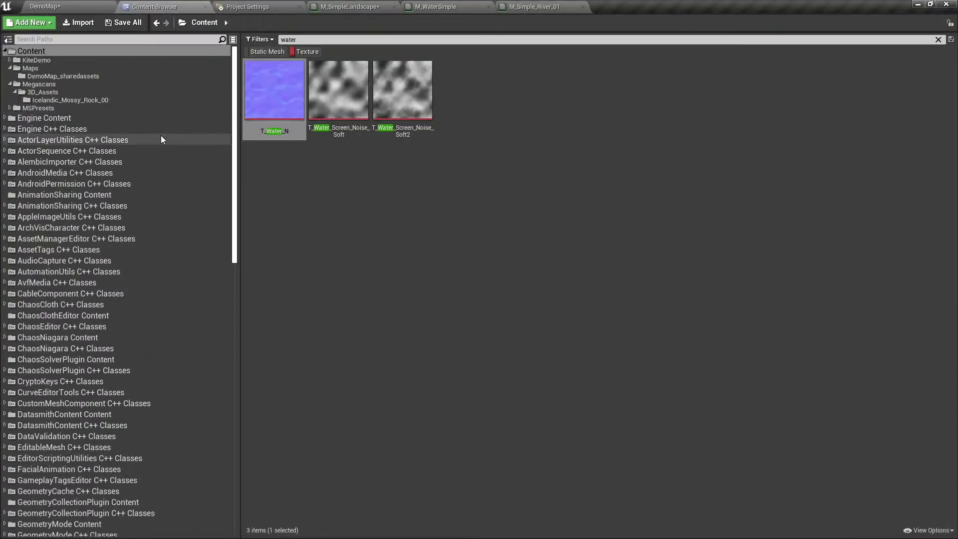
{"action": "left_click", "coordinate": [130, 120]}
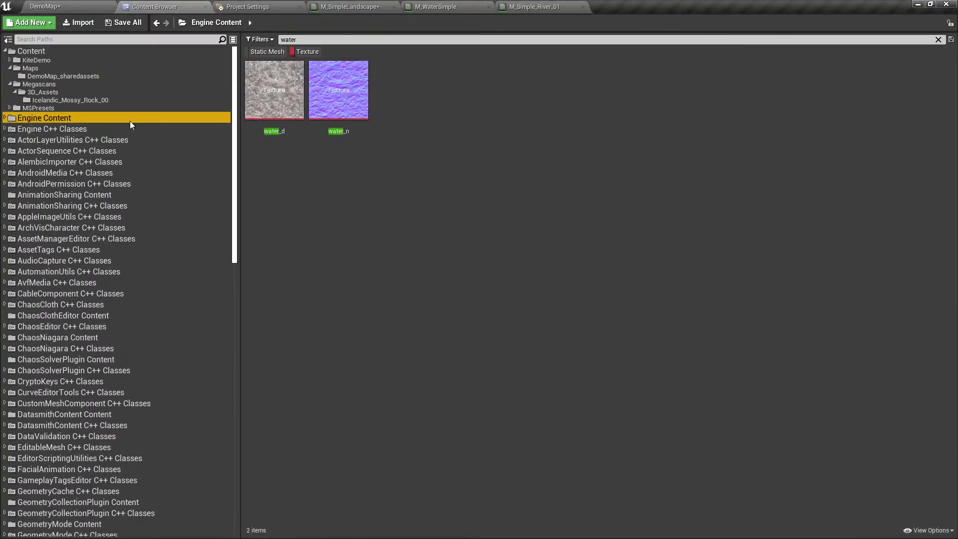
{"action": "left_click", "coordinate": [312, 39]}
{"action": "type", "text": "motion"}
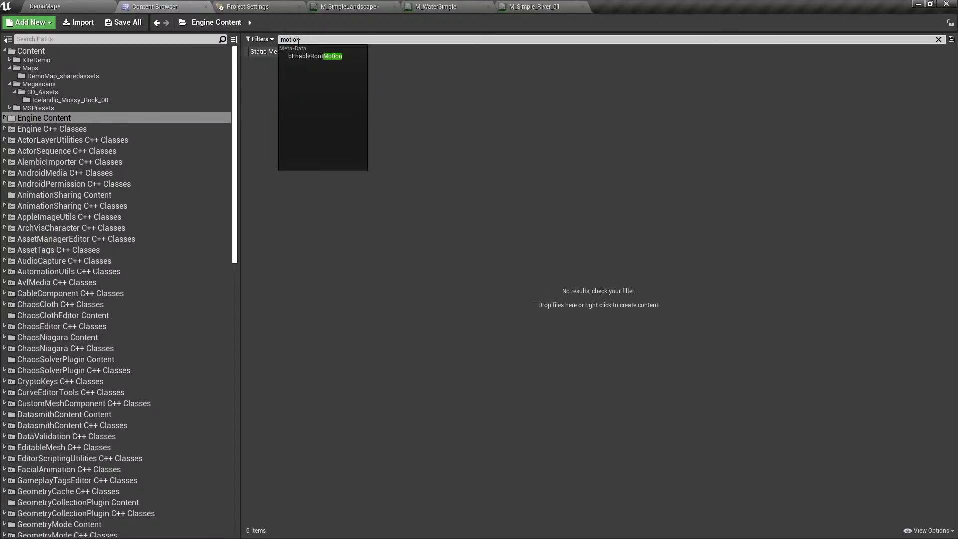
{"action": "key", "text": "Return"}
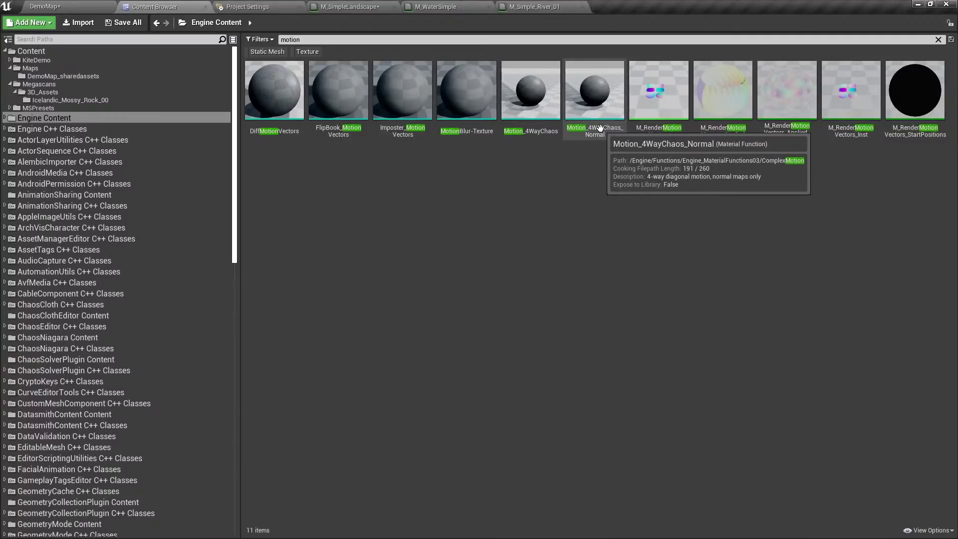
Add the Motion_4WayChaos_Normal material function to the M_WaterSimple graph, between the Texture Sample and the output node.
{"action": "mouse_move", "coordinate": [590, 129]}
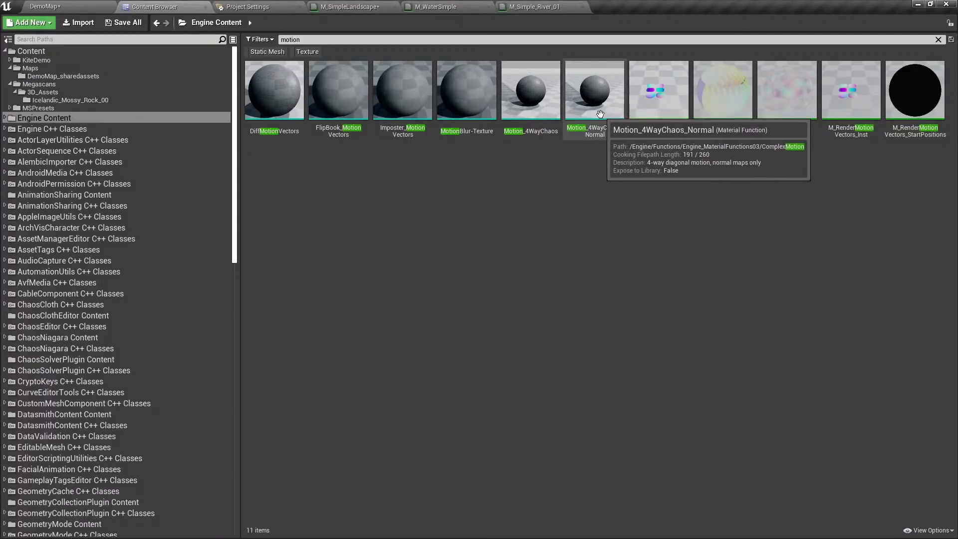
{"action": "left_click_drag", "start_coordinate": [594, 117], "coordinate": [533, 192]}
{"action": "left_click", "coordinate": [532, 161]}
{"action": "left_click", "coordinate": [498, 139]}
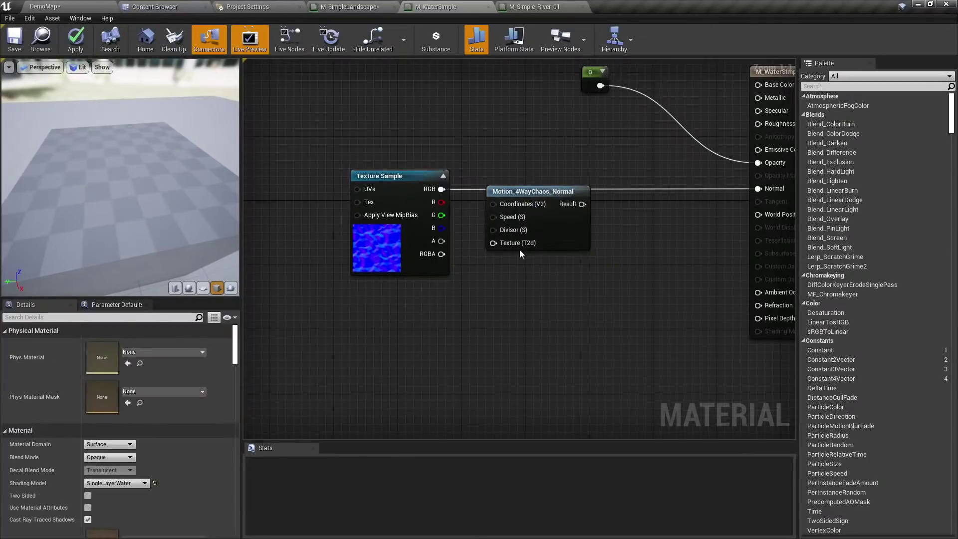
Disconnect the Texture Sample from Normal and try to wire its RGB output into Motion_4WayChaos_Normal's Texture (T2d) input.
{"action": "left_click", "coordinate": [394, 241]}
{"action": "left_click", "coordinate": [540, 162]}
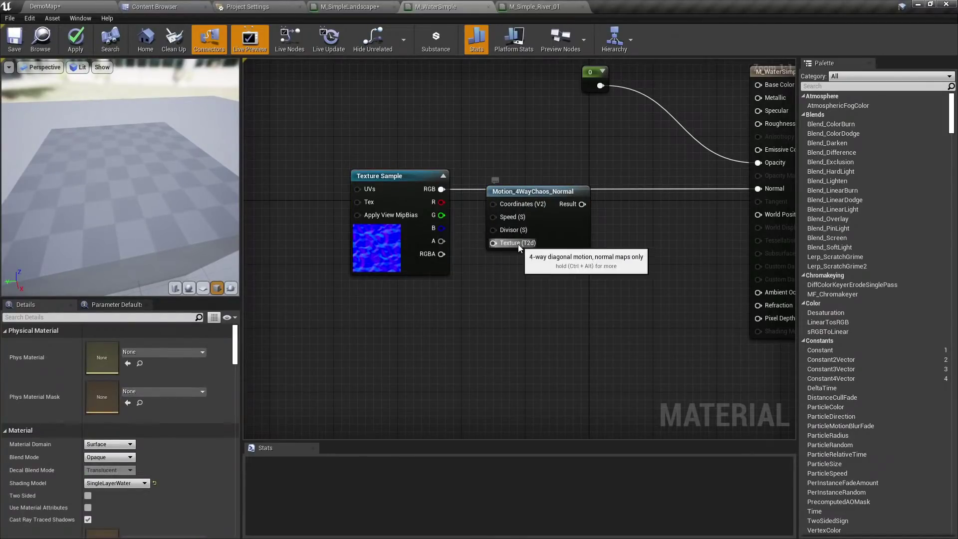
{"action": "left_click", "coordinate": [573, 209]}
{"action": "left_click", "coordinate": [551, 151]}
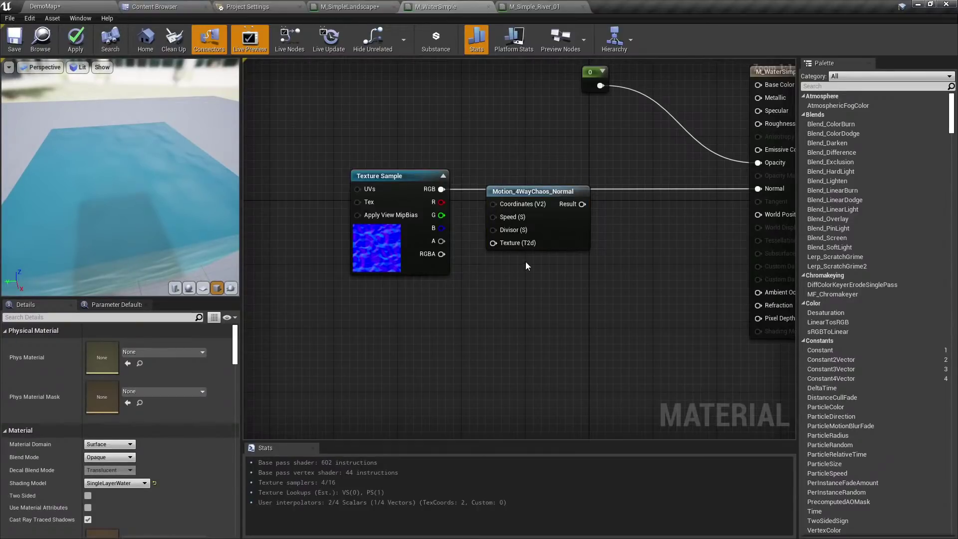
{"action": "left_click", "coordinate": [442, 189], "text": "alt"}
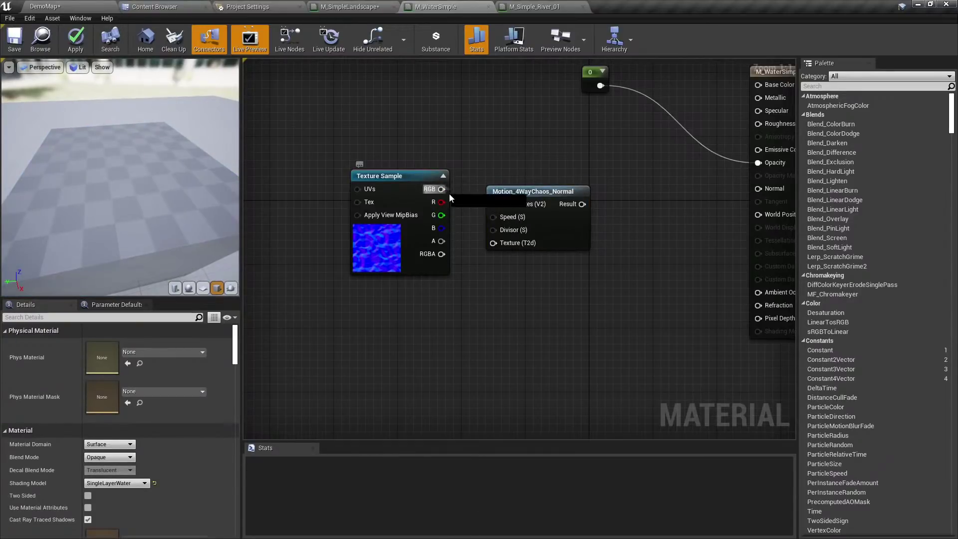
{"action": "left_click_drag", "start_coordinate": [442, 190], "coordinate": [522, 245]}
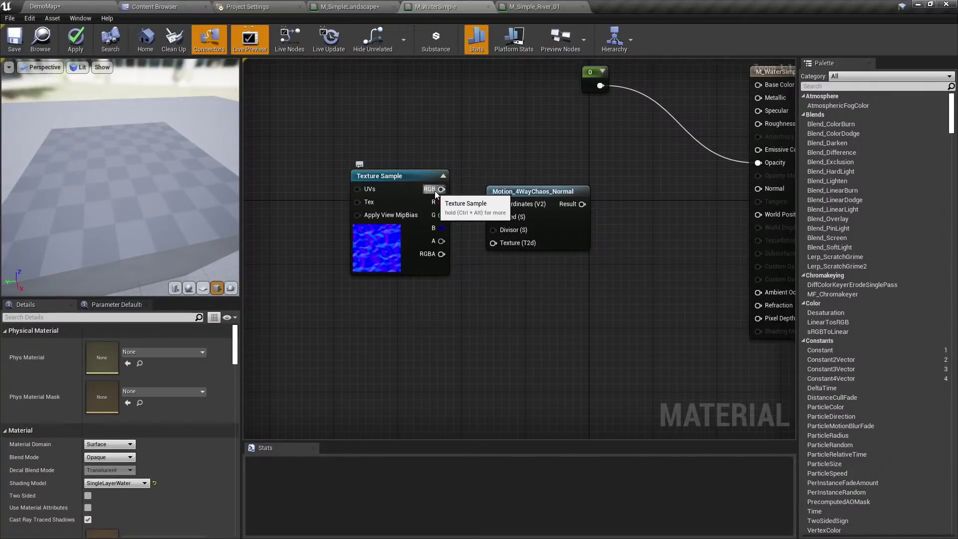
Convert the T_Water_N Texture Sample to a Texture Object and connect it to Motion_4WayChaos_Normal's Texture (T2d) input.
{"action": "right_click", "coordinate": [399, 193]}
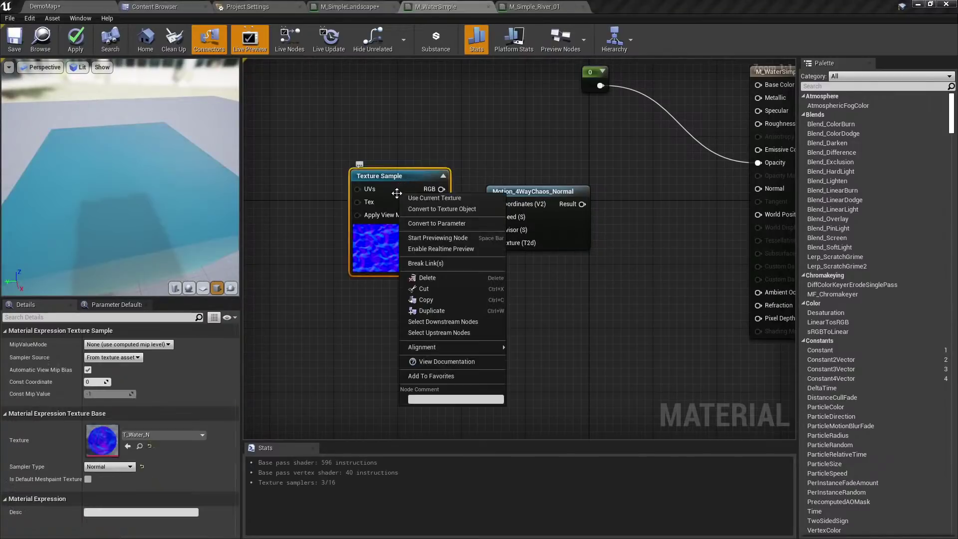
{"action": "left_click", "coordinate": [464, 210]}
{"action": "left_click_drag", "start_coordinate": [385, 206], "coordinate": [394, 230]}
{"action": "left_click", "coordinate": [519, 252]}
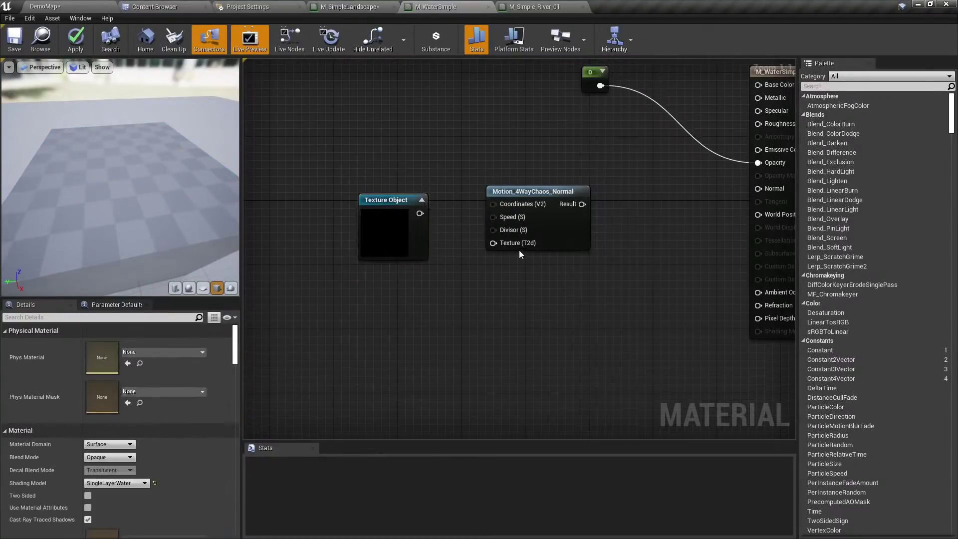
{"action": "left_click_drag", "start_coordinate": [519, 248], "coordinate": [419, 213]}
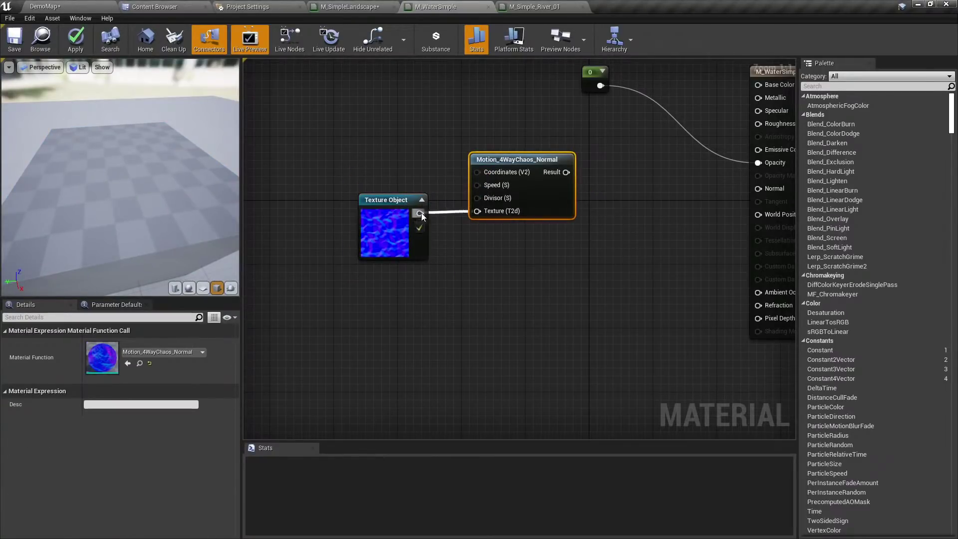
{"action": "left_click", "coordinate": [398, 248]}
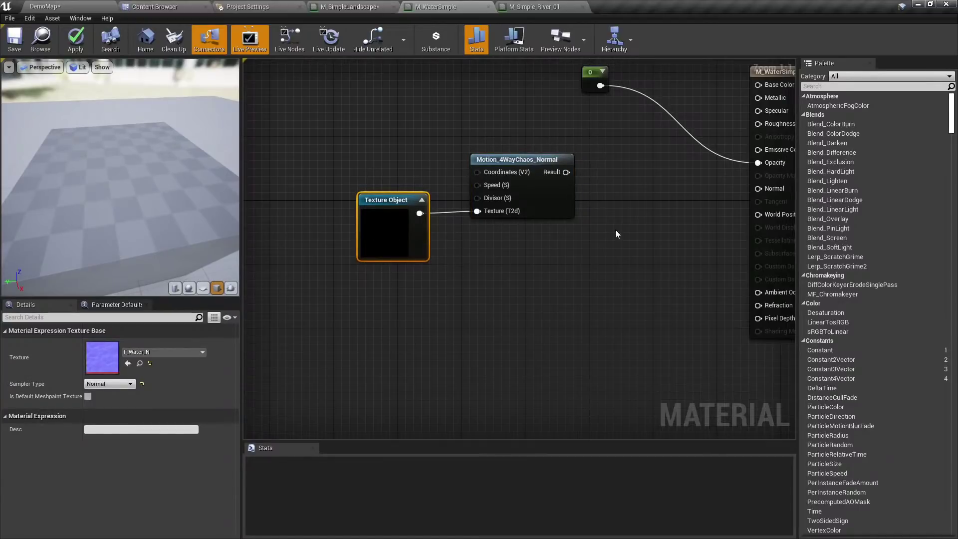
Connect the Result output of Motion_4WayChaos_Normal to the material's Normal input.
{"action": "left_click", "coordinate": [558, 189]}
{"action": "right_click_drag", "start_coordinate": [671, 217], "coordinate": [625, 223]}
{"action": "left_click", "coordinate": [626, 222]}
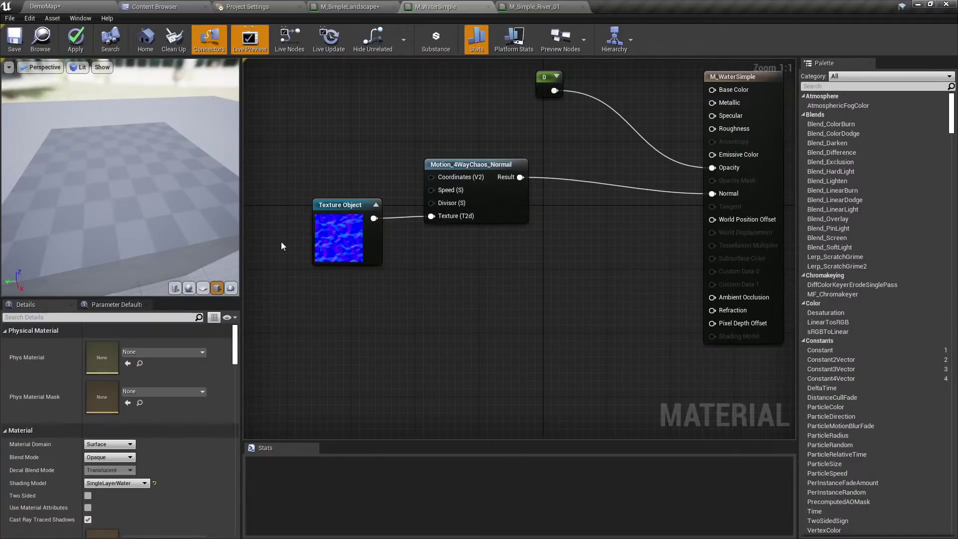
Check the water surface on the cube in a wider preview viewport and apply the M_WaterSimple changes.
{"action": "left_click_drag", "start_coordinate": [242, 223], "coordinate": [334, 224]}
{"action": "left_click_drag", "start_coordinate": [276, 229], "coordinate": [275, 230]}
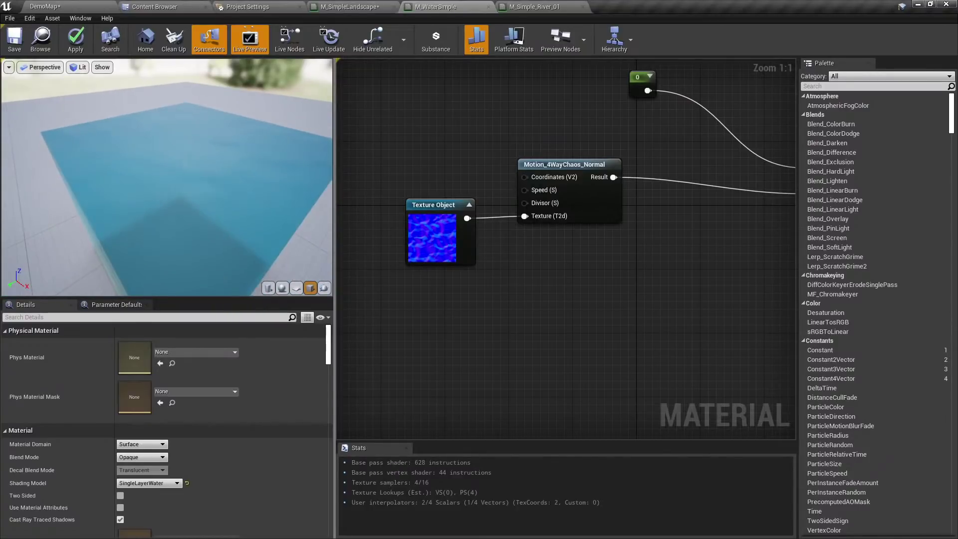
{"action": "left_click_drag", "start_coordinate": [273, 183], "coordinate": [274, 182]}
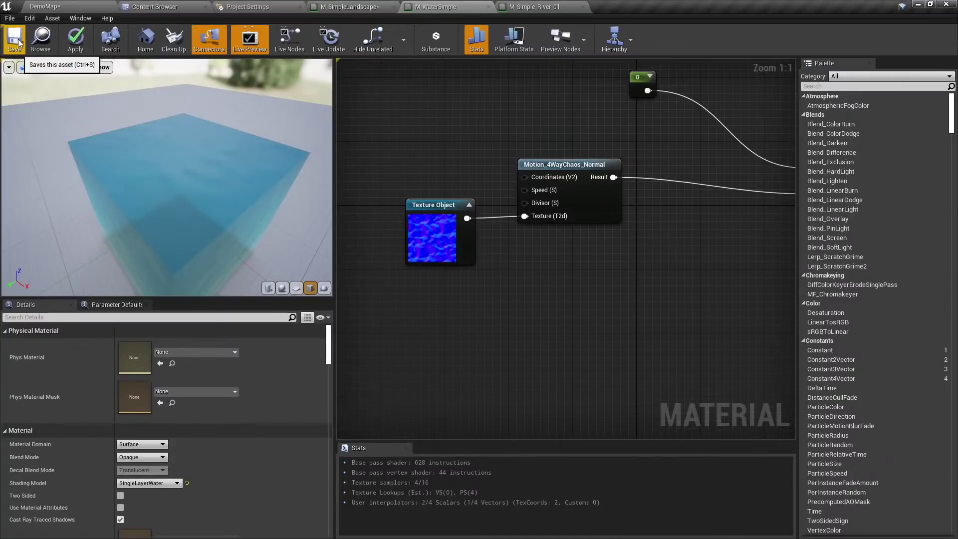
{"action": "left_click", "coordinate": [76, 49]}
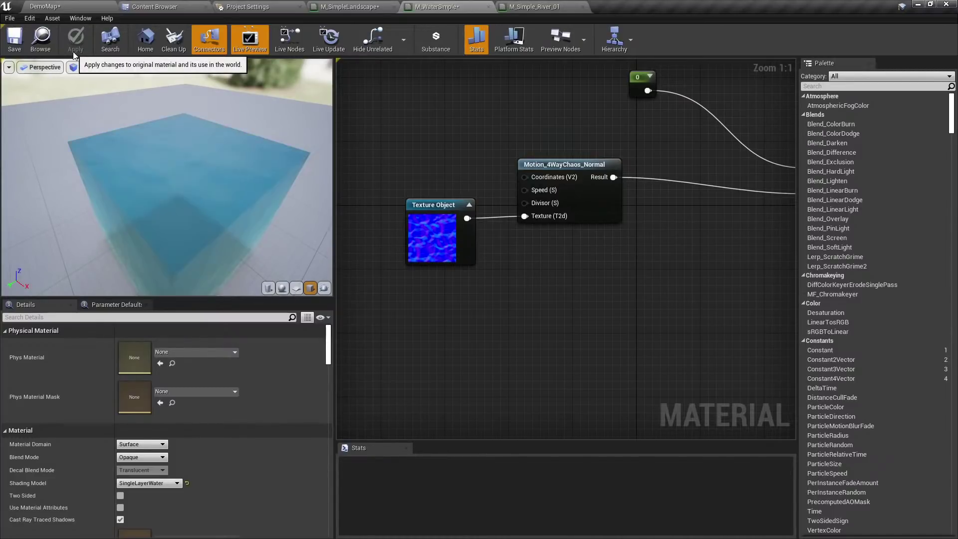
Inspect the water plane and its surroundings in the DemoMap level, cycling through wireframe, unlit and lit view modes.
{"action": "left_click", "coordinate": [79, 5]}
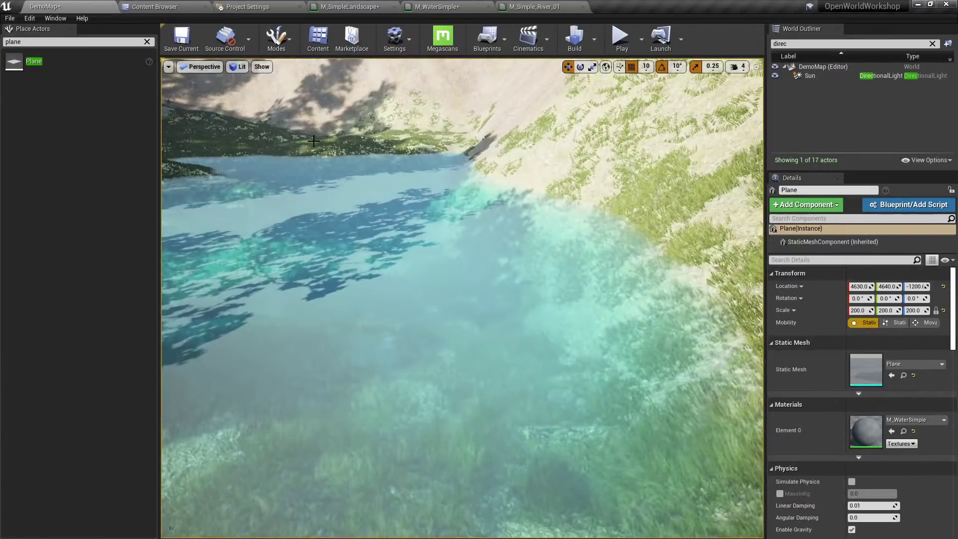
{"action": "right_click_drag", "start_coordinate": [462, 295], "coordinate": [564, 299]}
{"action": "key", "text": "F1"}
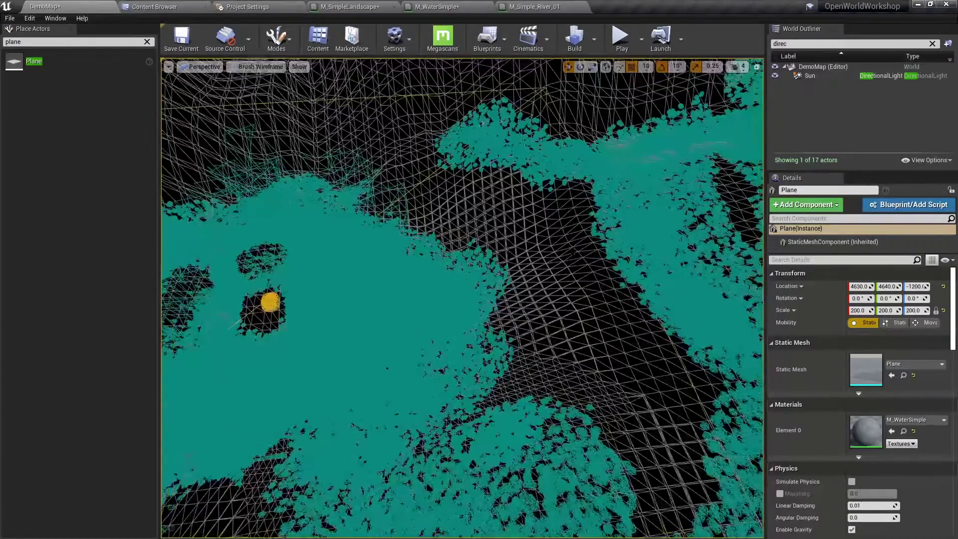
{"action": "scroll", "coordinate": [573, 253], "scroll_direction": "down", "scroll_amount": 5}
{"action": "key", "text": "F2"}
{"action": "key", "text": "F3"}
{"action": "right_click_drag", "start_coordinate": [574, 253], "coordinate": [579, 324]}
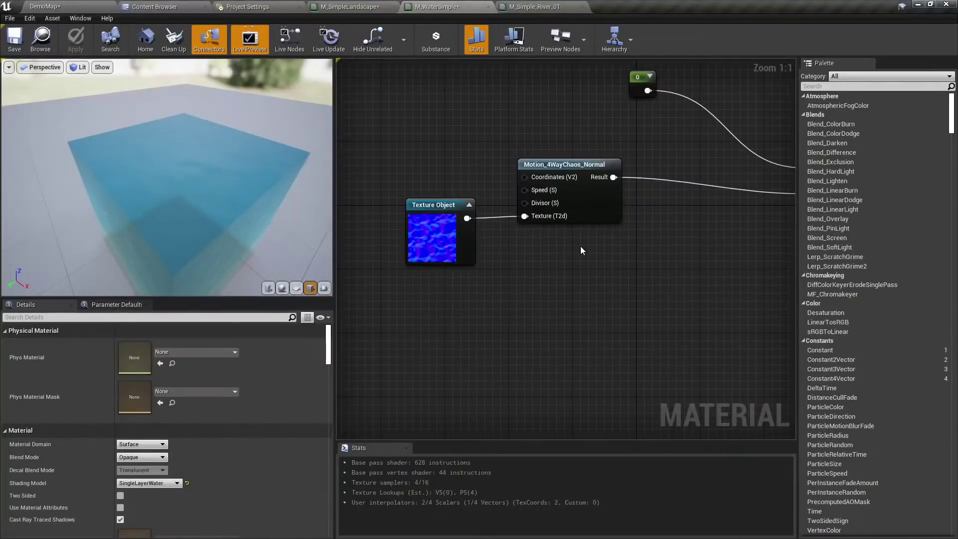
Add a WorldPosition-XY node to the M_WaterSimple graph above and before the Texture Object.
{"action": "right_click_drag", "start_coordinate": [581, 247], "coordinate": [569, 264]}
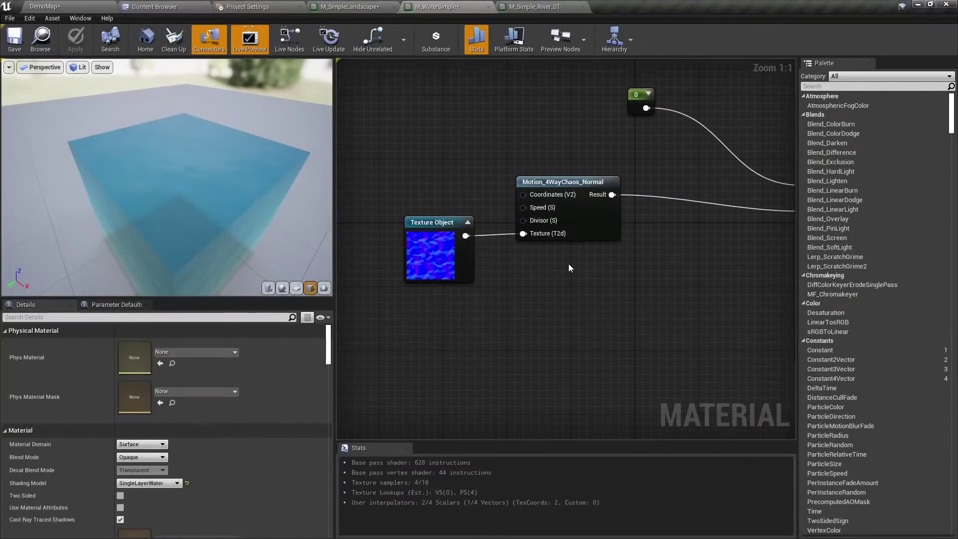
{"action": "right_click", "coordinate": [374, 132]}
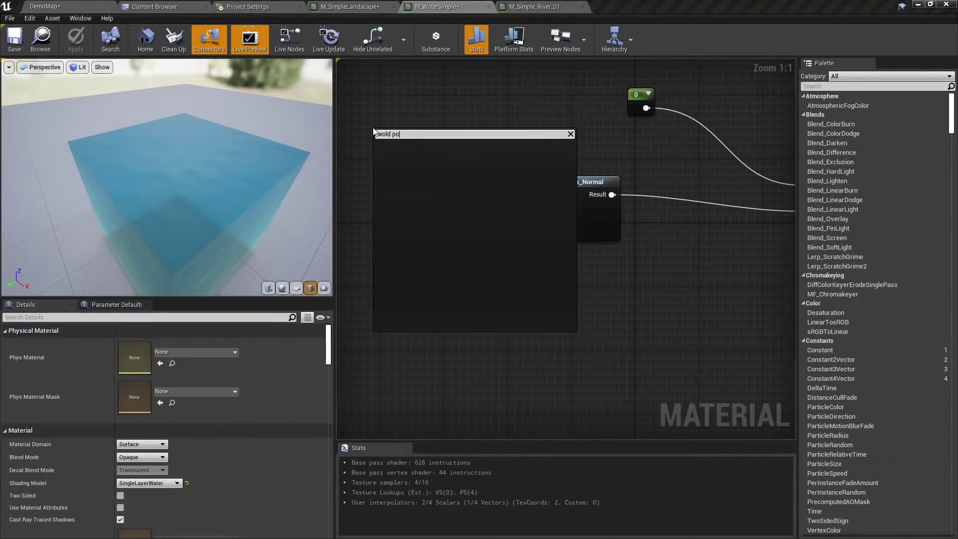
{"action": "type", "text": "world posit"}
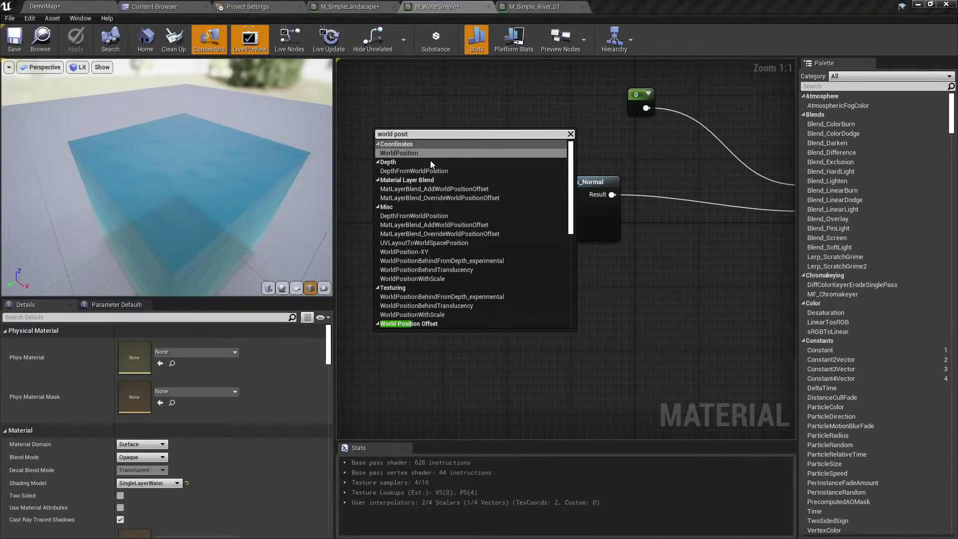
{"action": "left_click", "coordinate": [404, 251]}
{"action": "right_click_drag", "start_coordinate": [410, 174], "coordinate": [528, 207]}
{"action": "left_click_drag", "start_coordinate": [519, 157], "coordinate": [477, 149]}
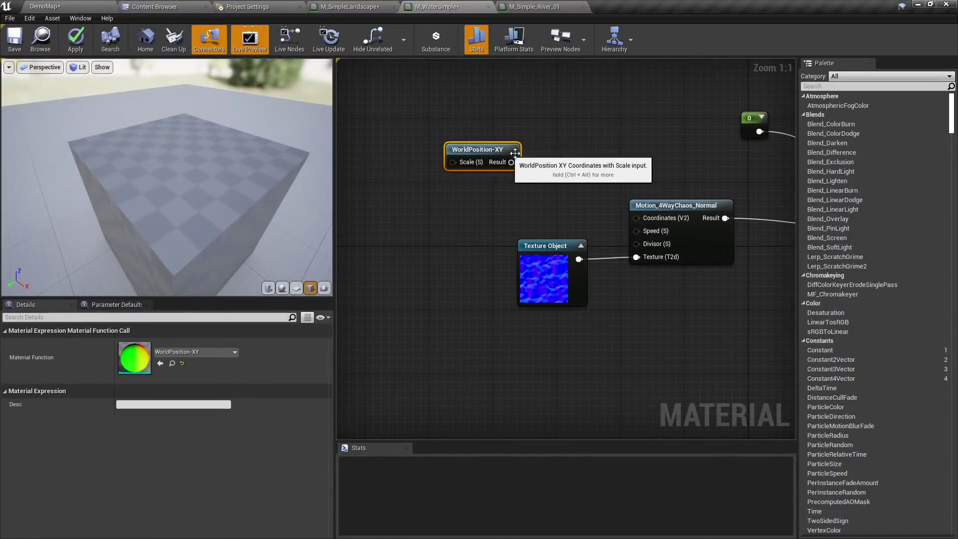
{"action": "left_click", "coordinate": [547, 168]}
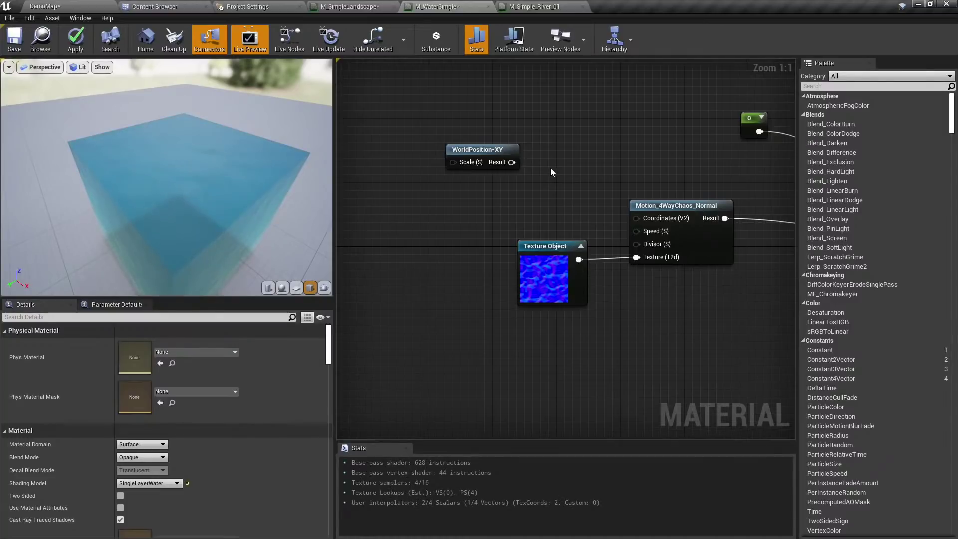
Connect WorldPosition-XY's Result to Motion_4WayChaos_Normal's Coordinates (V2) input, place the node beside it, and apply the material.
{"action": "left_click", "coordinate": [474, 153]}
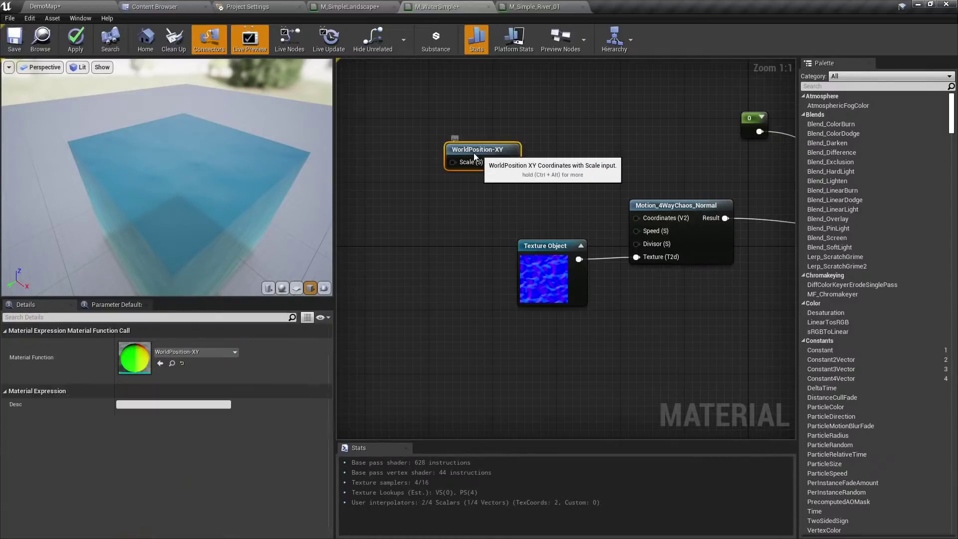
{"action": "left_click_drag", "start_coordinate": [474, 152], "coordinate": [663, 223]}
{"action": "left_click", "coordinate": [501, 177]}
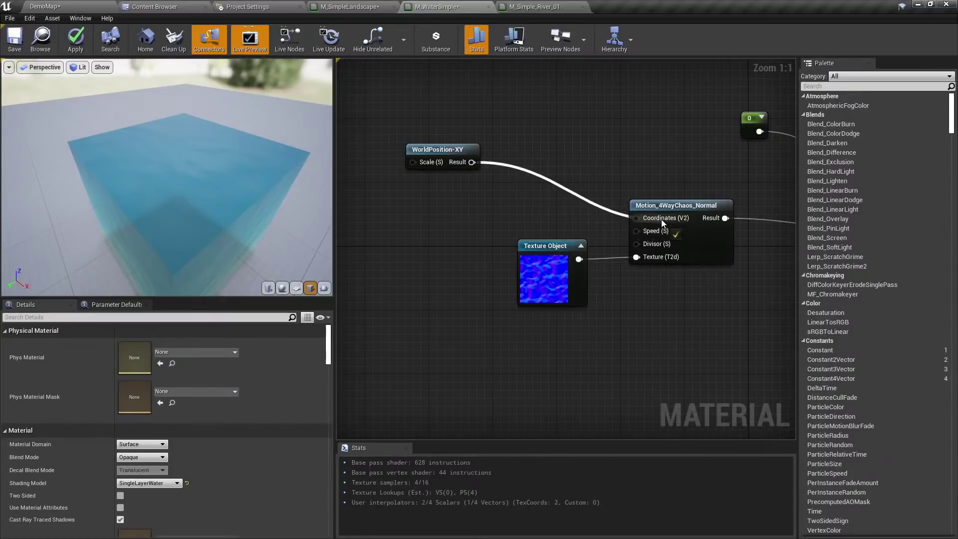
{"action": "left_click_drag", "start_coordinate": [435, 149], "coordinate": [525, 184]}
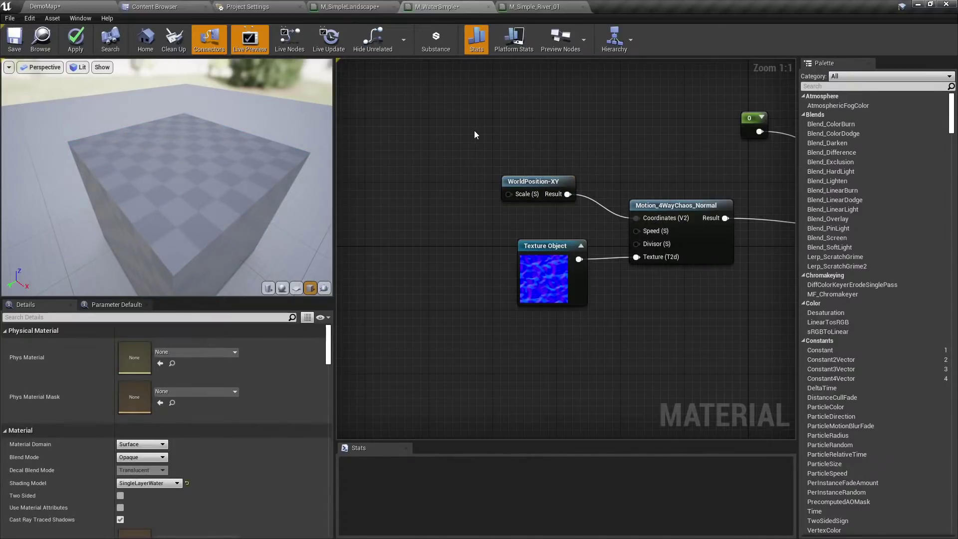
{"action": "left_click", "coordinate": [74, 45]}
Check the water surface and shoreline in the DemoMap level, and delete the water Plane.
{"action": "left_click", "coordinate": [76, 7]}
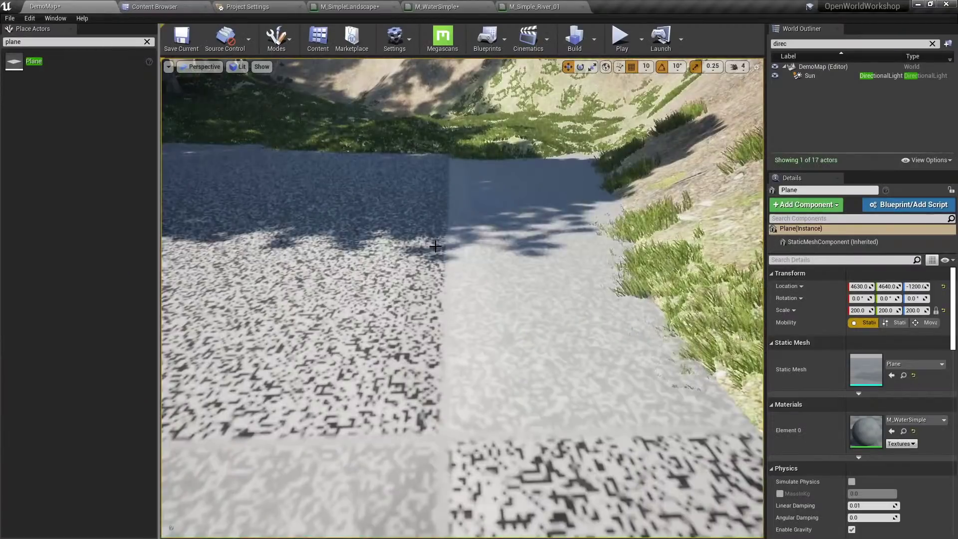
{"action": "key", "text": "w"}
{"action": "right_click_drag", "start_coordinate": [436, 252], "coordinate": [432, 284]}
{"action": "key", "text": "a"}
{"action": "key", "text": "s"}
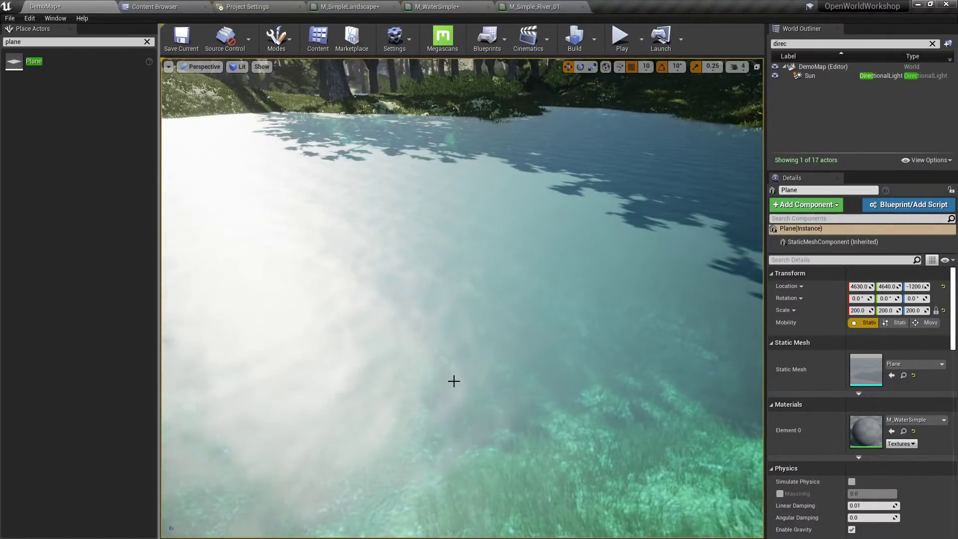
{"action": "right_click_drag", "start_coordinate": [454, 381], "coordinate": [442, 310]}
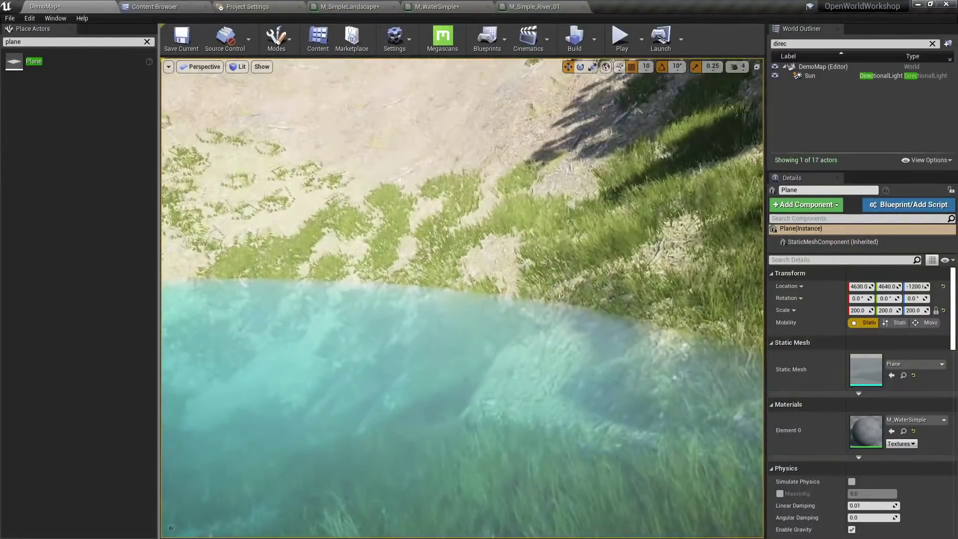
{"action": "mouse_move", "coordinate": [493, 369]}
{"action": "right_mouse_down"}
{"action": "mouse_move", "coordinate": [491, 323]}
{"action": "mouse_move", "coordinate": [493, 370]}
{"action": "right_mouse_up"}
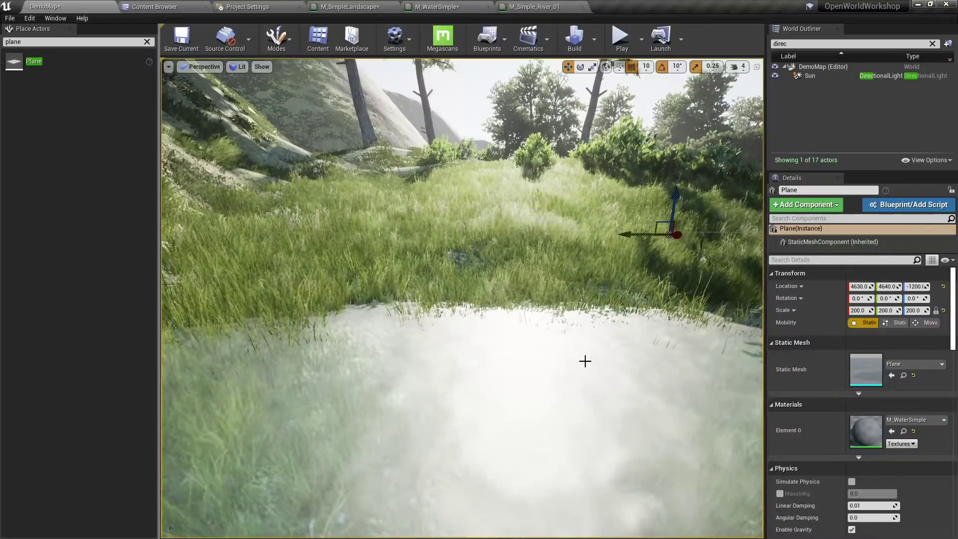
{"action": "key", "text": "Delete"}
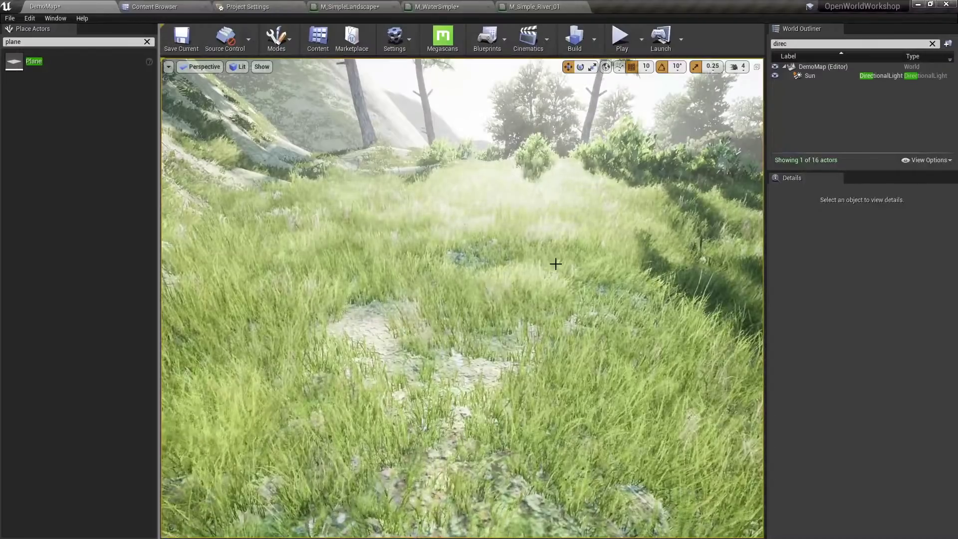
Select the Icelandic mossy rock on the gravel mound and set its scale to 5 on all axes.
{"action": "key", "text": "w"}
{"action": "right_click_drag", "start_coordinate": [556, 264], "coordinate": [583, 235]}
{"action": "key", "text": "w"}
{"action": "left_click", "coordinate": [429, 287]}
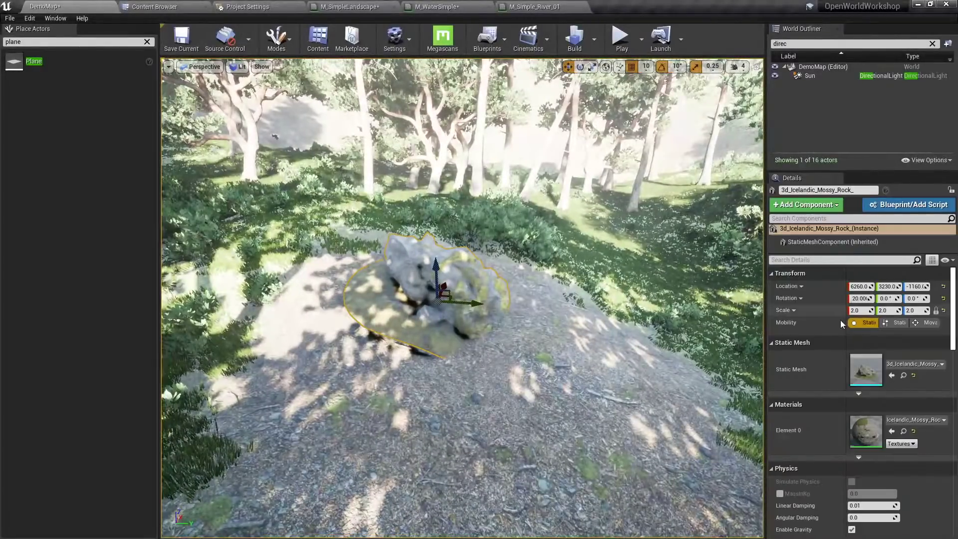
{"action": "left_click", "coordinate": [911, 311]}
{"action": "type", "text": "5"}
{"action": "key", "text": "Return"}
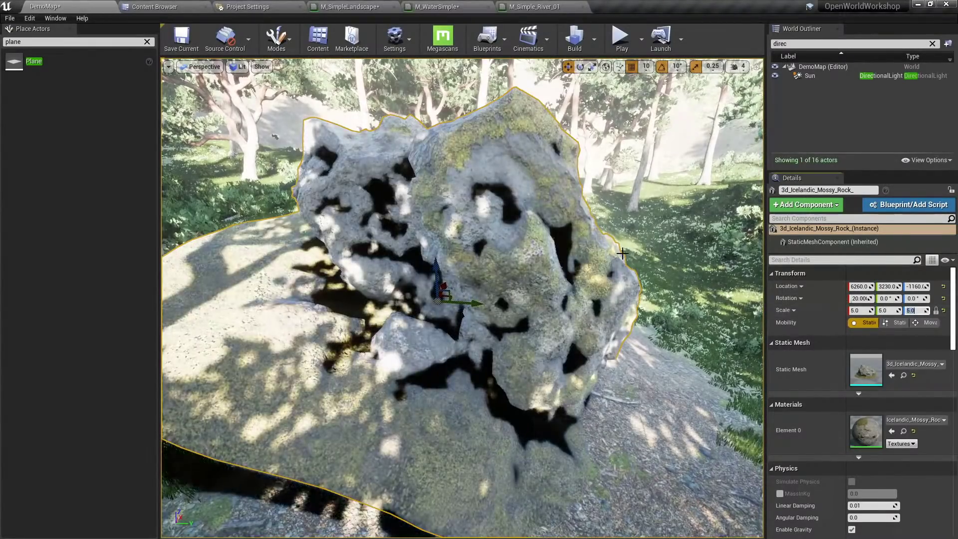
Inspect the enlarged rock's surface in unlit and lit view, and set its scale to 1 on all axes.
{"action": "right_click_drag", "start_coordinate": [622, 253], "coordinate": [629, 272]}
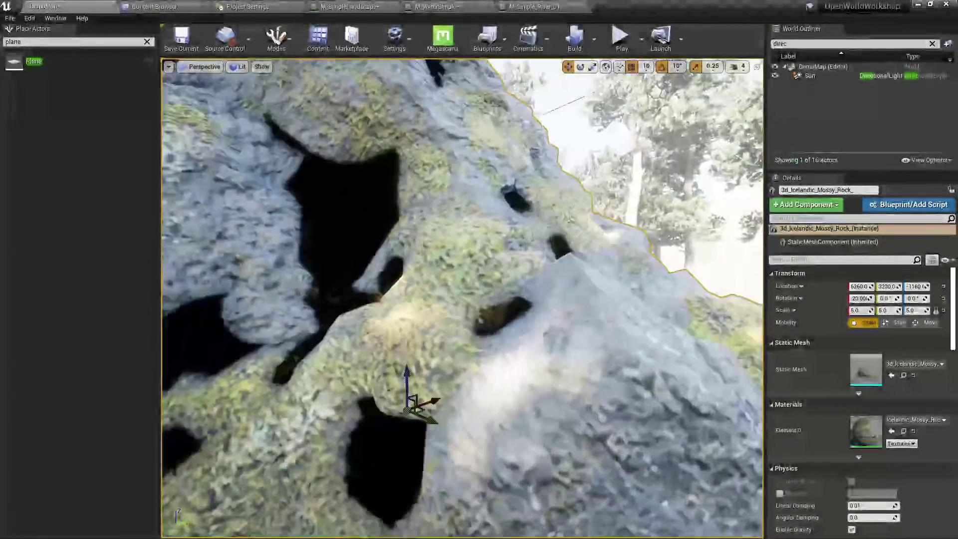
{"action": "right_click_drag", "start_coordinate": [408, 206], "coordinate": [408, 206]}
{"action": "key", "text": "alt+3"}
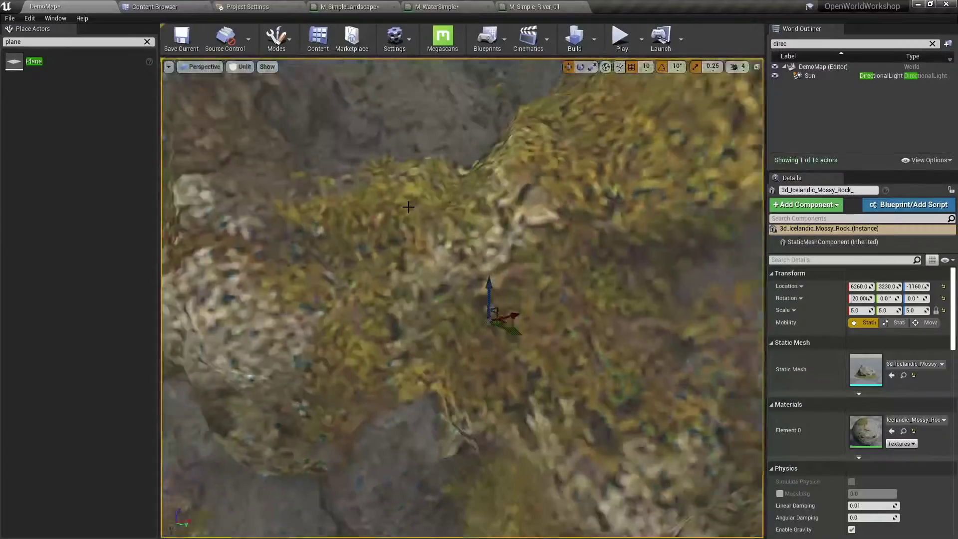
{"action": "key", "text": "alt+4"}
{"action": "scroll", "coordinate": [408, 206], "scroll_direction": "down", "scroll_amount": 5}
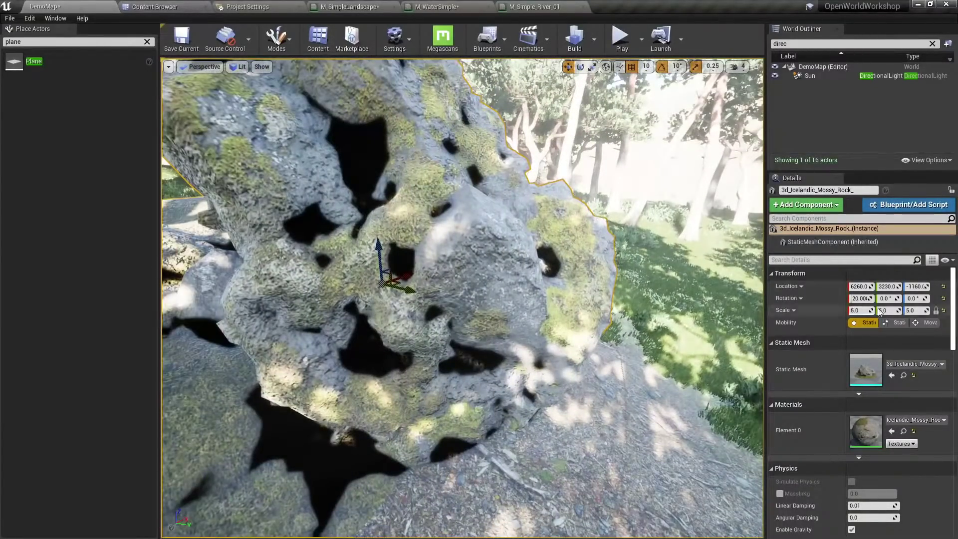
{"action": "left_click", "coordinate": [922, 310]}
{"action": "type", "text": "1"}
{"action": "key", "text": "Return"}
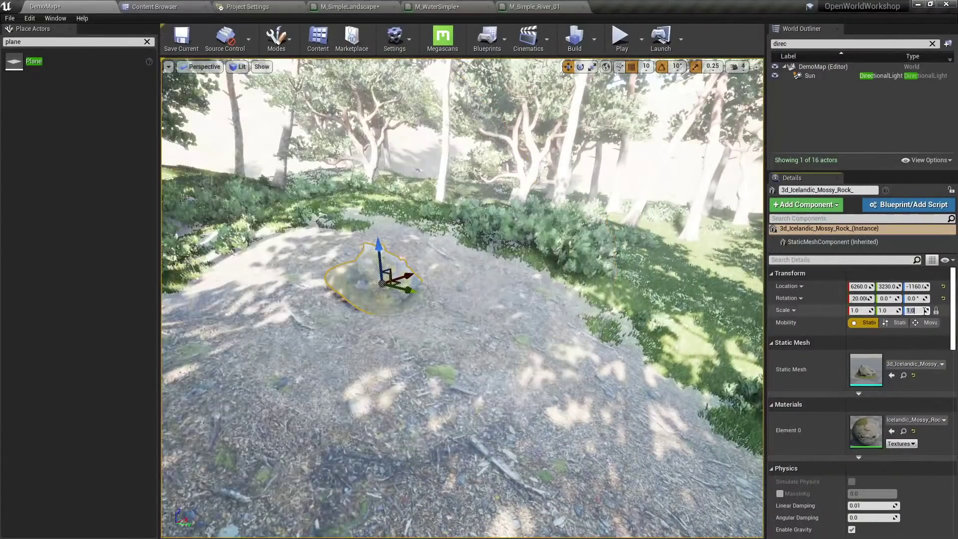
{"action": "scroll", "coordinate": [471, 269], "scroll_direction": "up", "scroll_amount": 5}
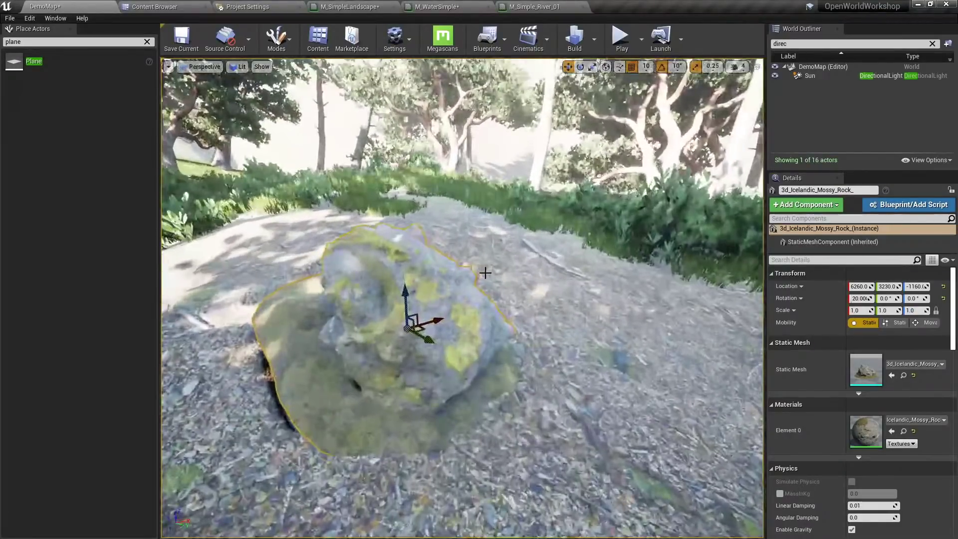
{"action": "right_click_drag", "start_coordinate": [485, 272], "coordinate": [585, 273]}
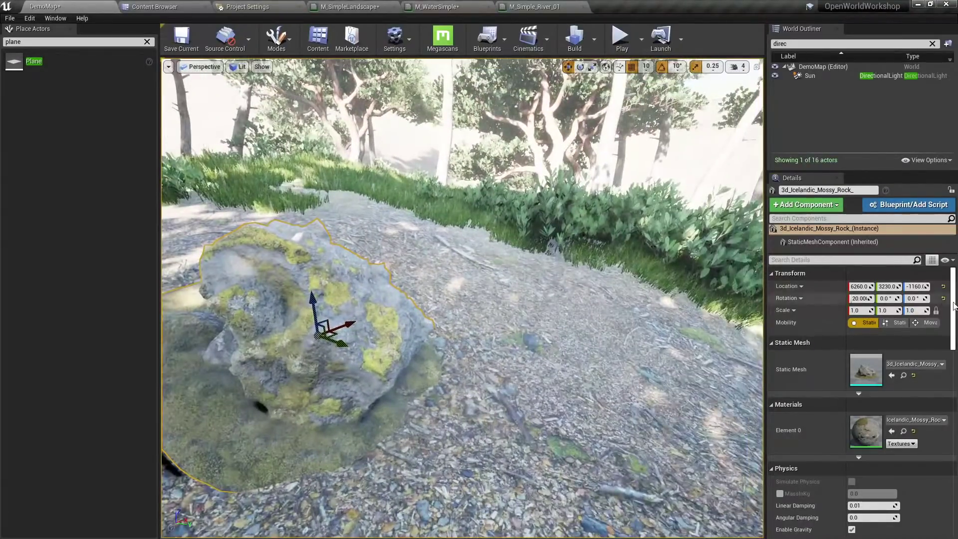
Try uniform scales of 3 and 2 on the mossy rock before resetting its scale to 1.
{"action": "left_click", "coordinate": [916, 311]}
{"action": "type", "text": "3"}
{"action": "key", "text": "Return"}
{"action": "type", "text": "2"}
{"action": "key", "text": "Return"}
{"action": "type", "text": "1"}
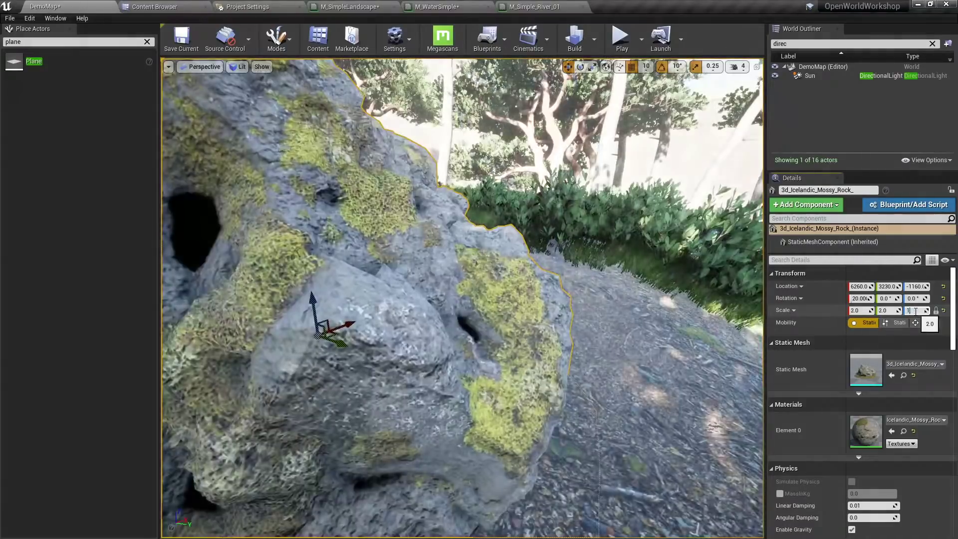
{"action": "key", "text": "Return"}
Rotate the mossy rock to 10° on its Y axis and return to the Move tool.
{"action": "key", "text": "e"}
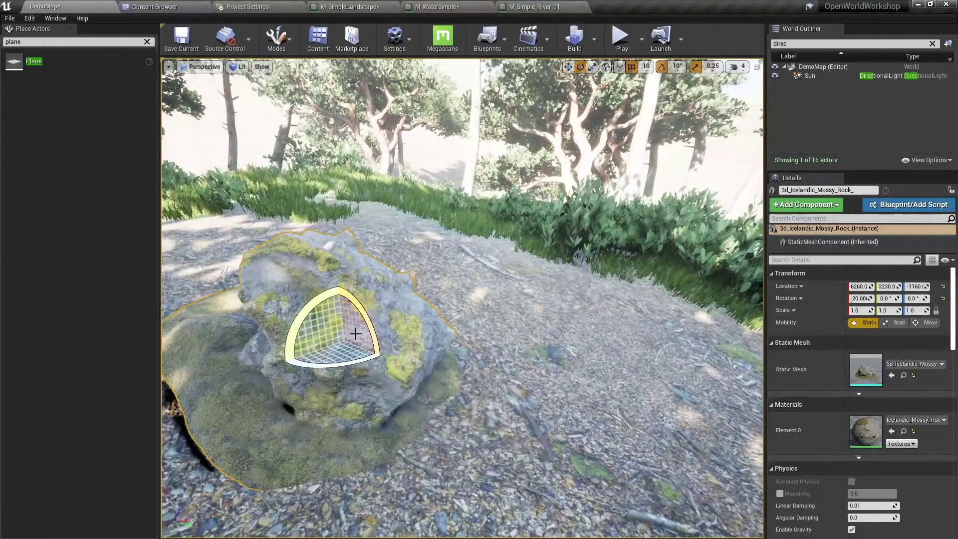
{"action": "mouse_move", "coordinate": [355, 334]}
{"action": "left_mouse_down"}
{"action": "mouse_move", "coordinate": [346, 330]}
{"action": "mouse_move", "coordinate": [359, 335]}
{"action": "left_mouse_up"}
{"action": "key", "text": "w"}
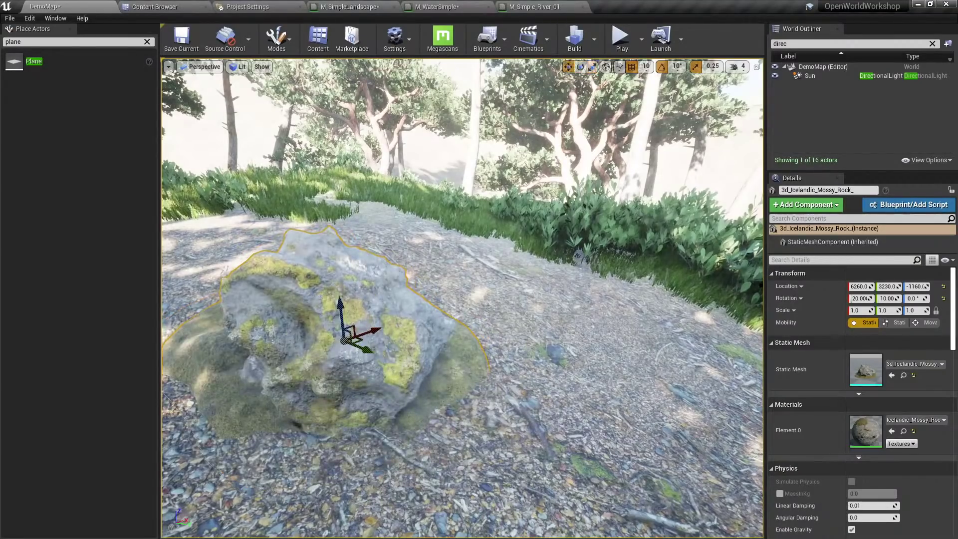
View the rock's base up close in game view and change the viewport's exposure setting.
{"action": "right_click_drag", "start_coordinate": [462, 298], "coordinate": [293, 111]}
{"action": "key", "text": "g"}
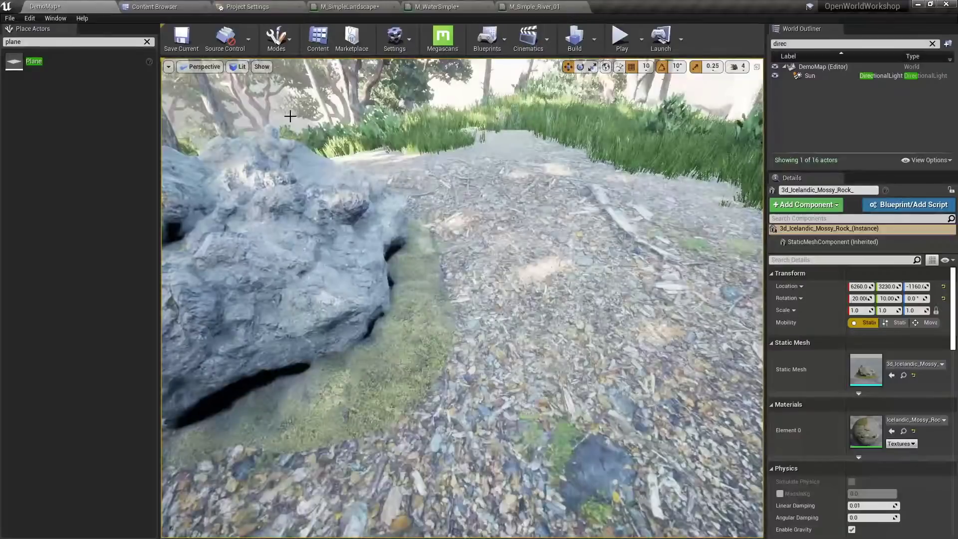
{"action": "left_click", "coordinate": [260, 67]}
{"action": "left_click", "coordinate": [242, 66]}
{"action": "left_click", "coordinate": [265, 253]}
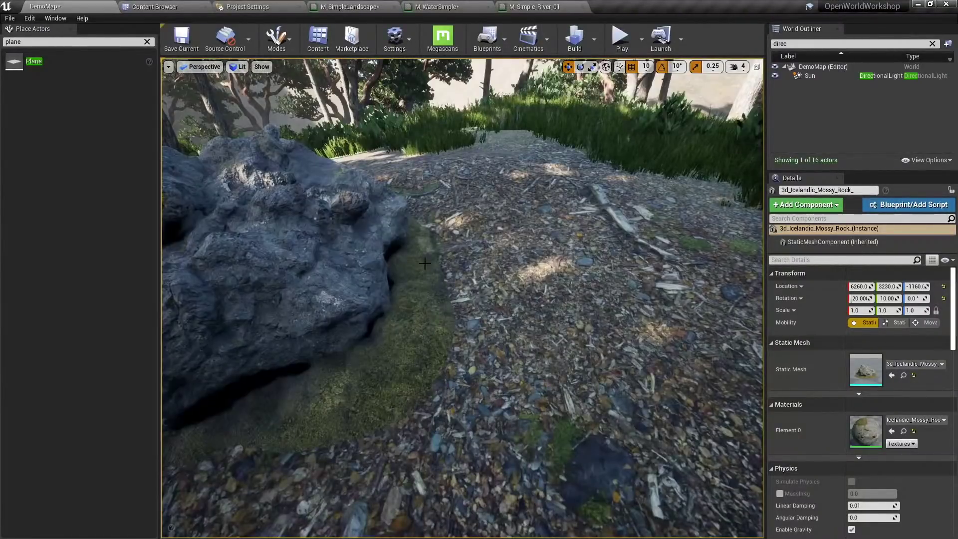
Sink the mossy rock into the gravel to about Z -1169 and examine how its base blends with the ground.
{"action": "mouse_move", "coordinate": [424, 263]}
{"action": "right_mouse_down"}
{"action": "mouse_move", "coordinate": [396, 281]}
{"action": "mouse_move", "coordinate": [462, 268]}
{"action": "mouse_move", "coordinate": [411, 248]}
{"action": "mouse_move", "coordinate": [422, 254]}
{"action": "mouse_move", "coordinate": [414, 260]}
{"action": "right_mouse_up"}
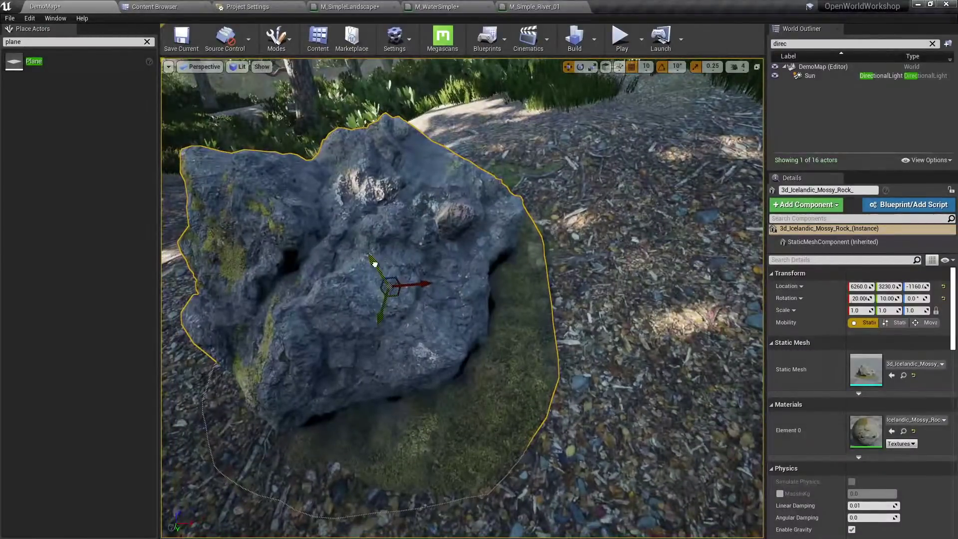
{"action": "left_click_drag", "start_coordinate": [374, 263], "coordinate": [423, 271]}
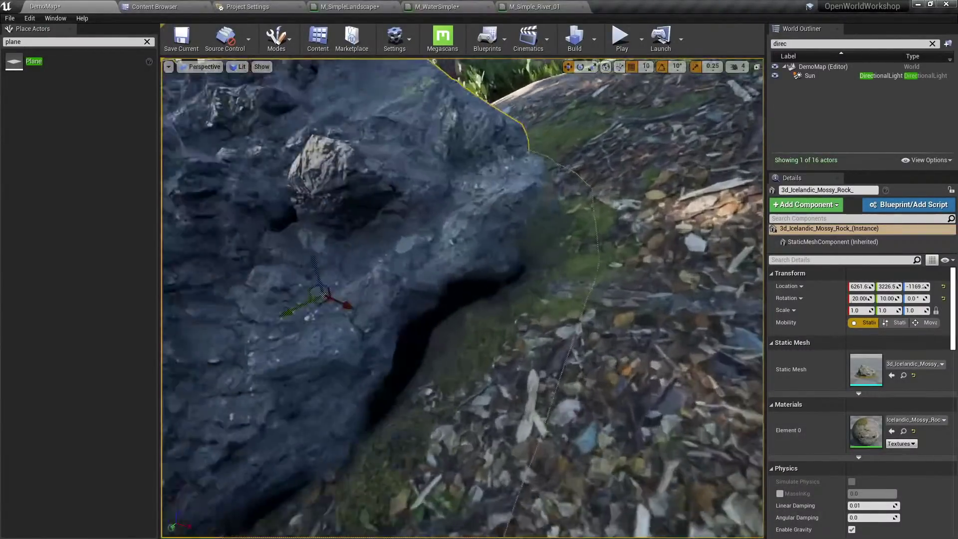
{"action": "right_click_drag", "start_coordinate": [423, 272], "coordinate": [498, 237]}
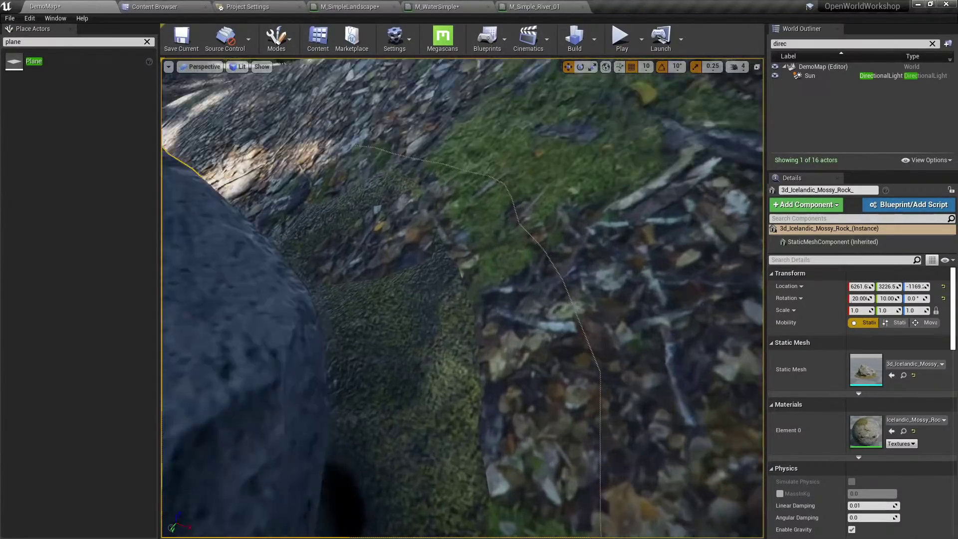
{"action": "right_click_drag", "start_coordinate": [462, 279], "coordinate": [369, 279]}
{"action": "right_click_drag", "start_coordinate": [459, 279], "coordinate": [486, 311]}
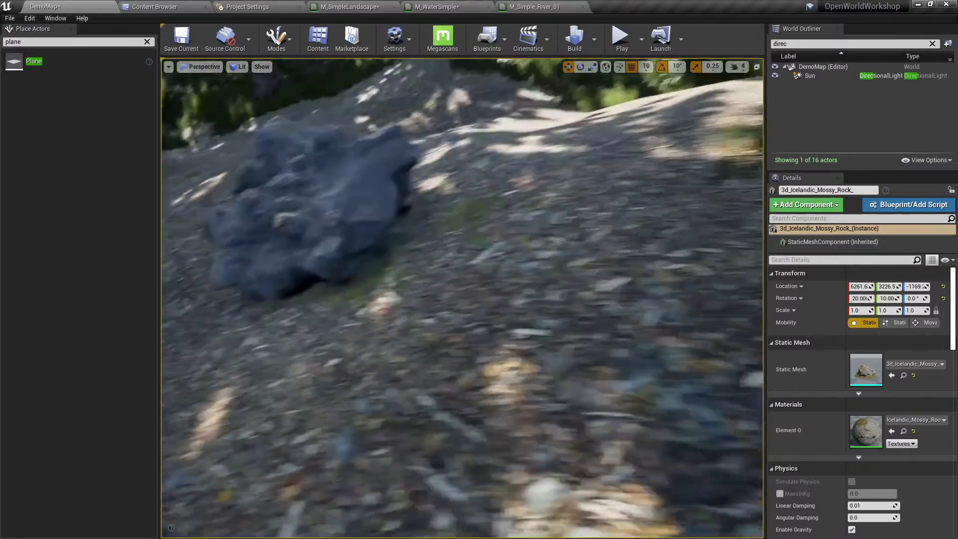
{"action": "right_click_drag", "start_coordinate": [462, 297], "coordinate": [464, 269]}
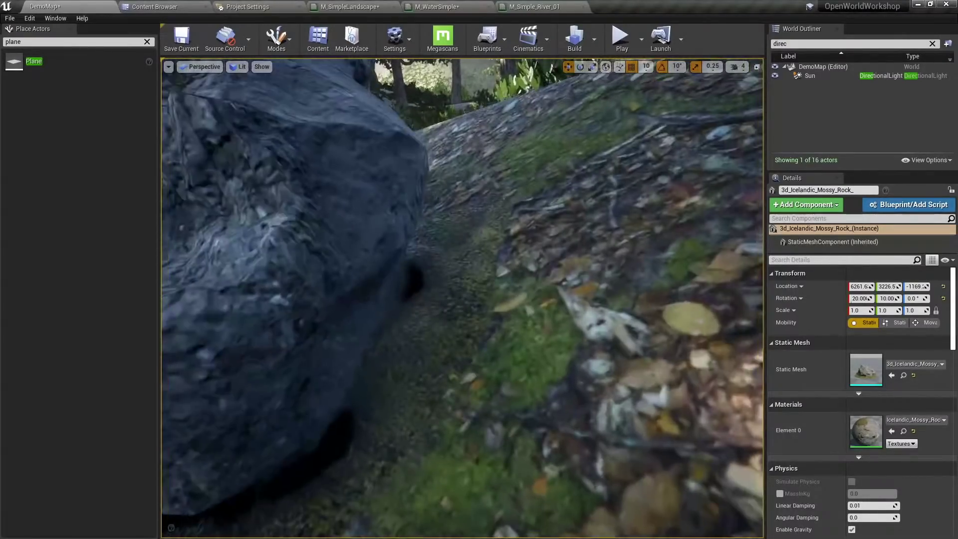
{"action": "right_click_drag", "start_coordinate": [464, 270], "coordinate": [476, 207]}
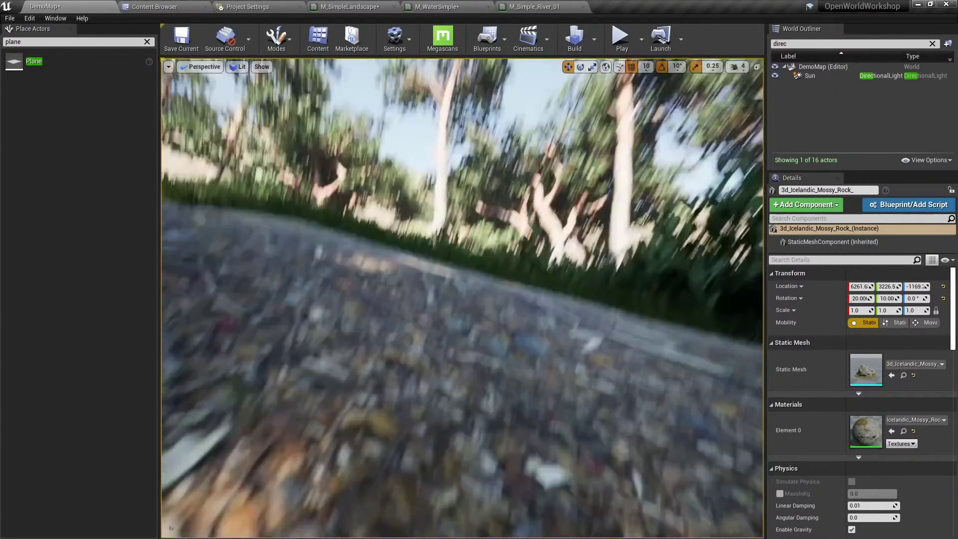
View the mossy rock from above against the surrounding gravel slope.
{"action": "right_click_drag", "start_coordinate": [462, 297], "coordinate": [462, 319]}
{"action": "right_click_drag", "start_coordinate": [466, 225], "coordinate": [465, 217]}
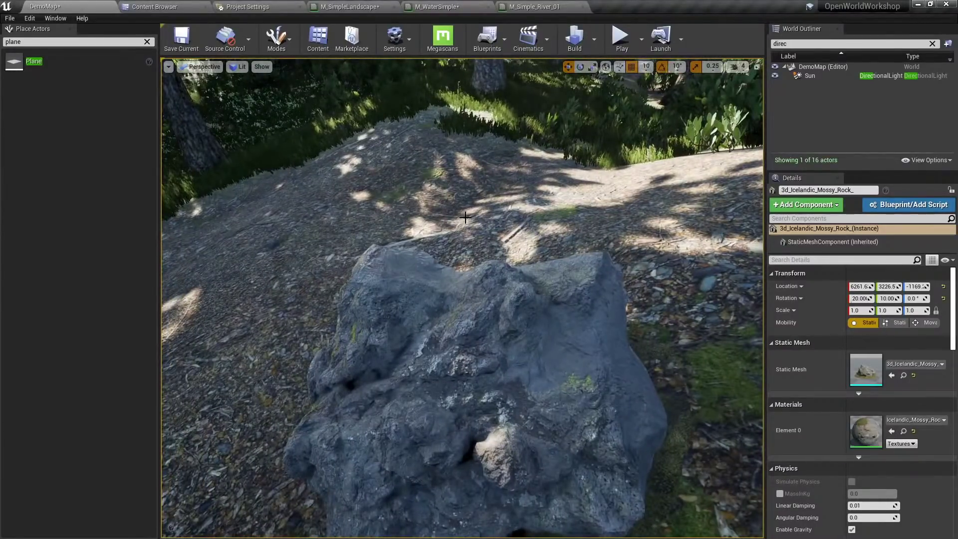
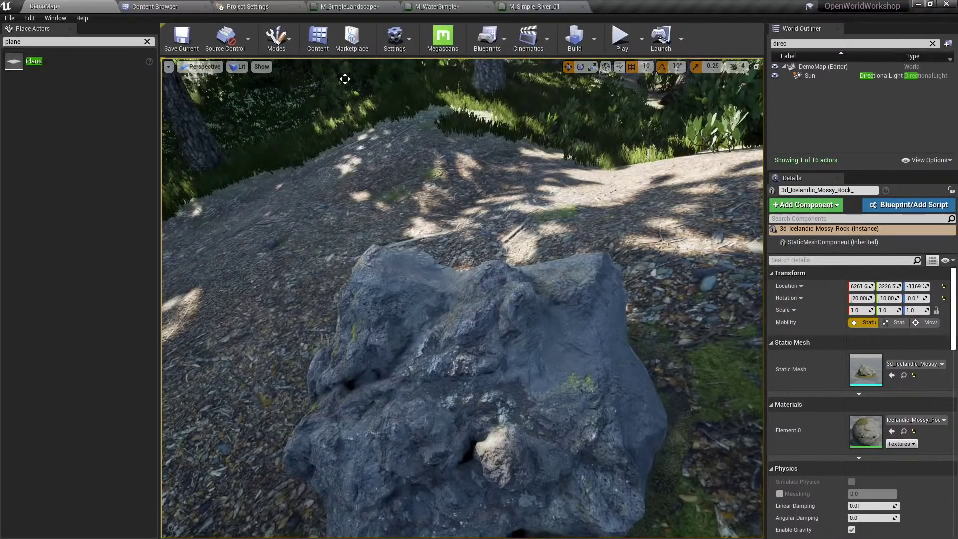
Show the Content folder in the asset browser and clear the asset search.
{"action": "left_click", "coordinate": [195, 7]}
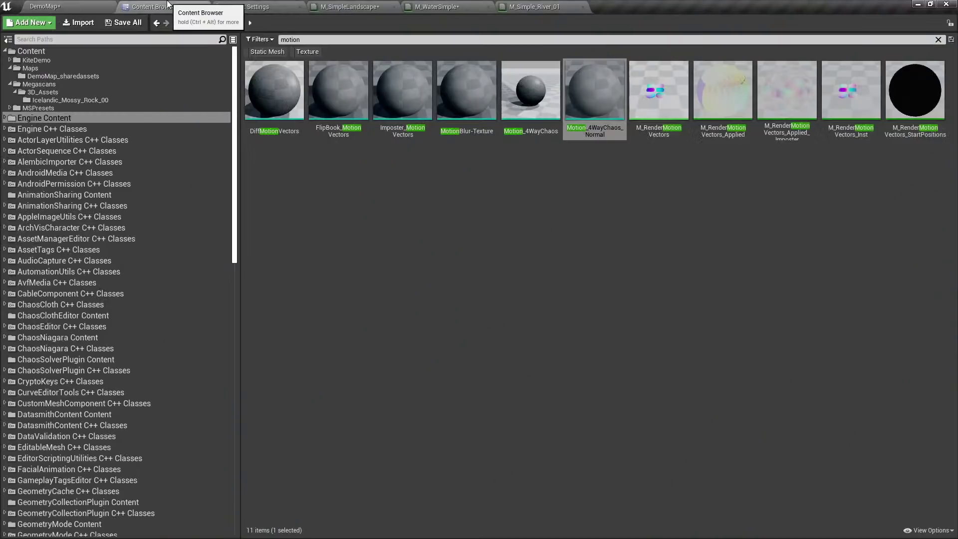
{"action": "left_click", "coordinate": [166, 51]}
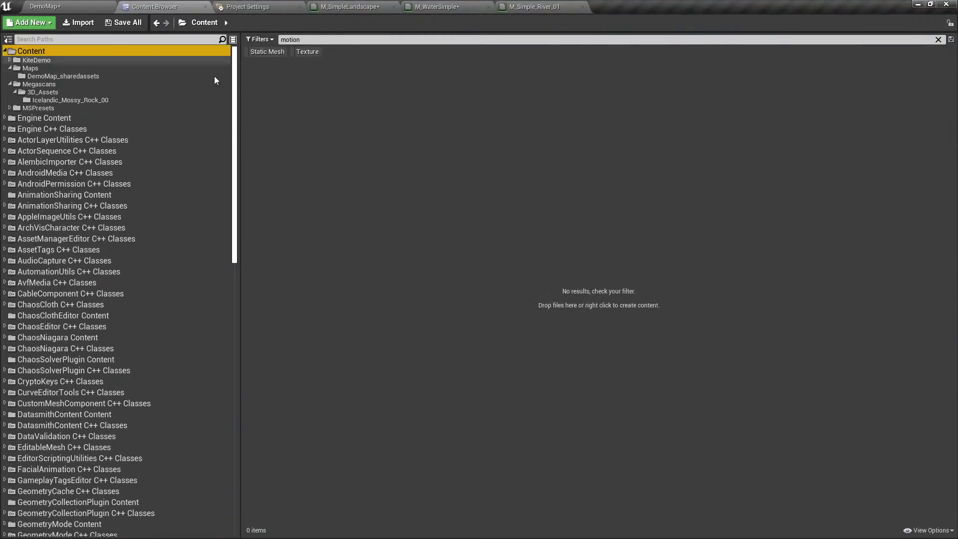
{"action": "left_click", "coordinate": [301, 40]}
{"action": "key", "text": "BackSpace"}
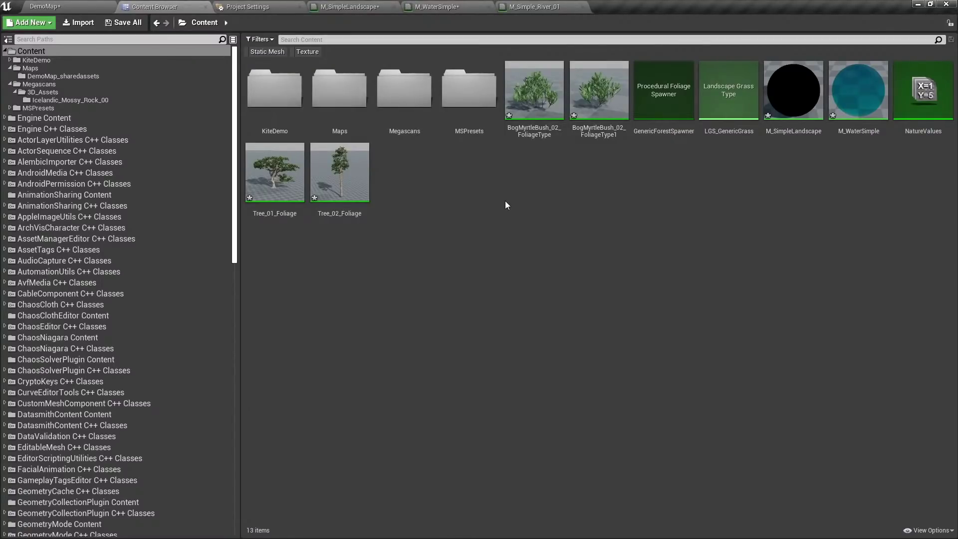
{"action": "right_click", "coordinate": [475, 198]}
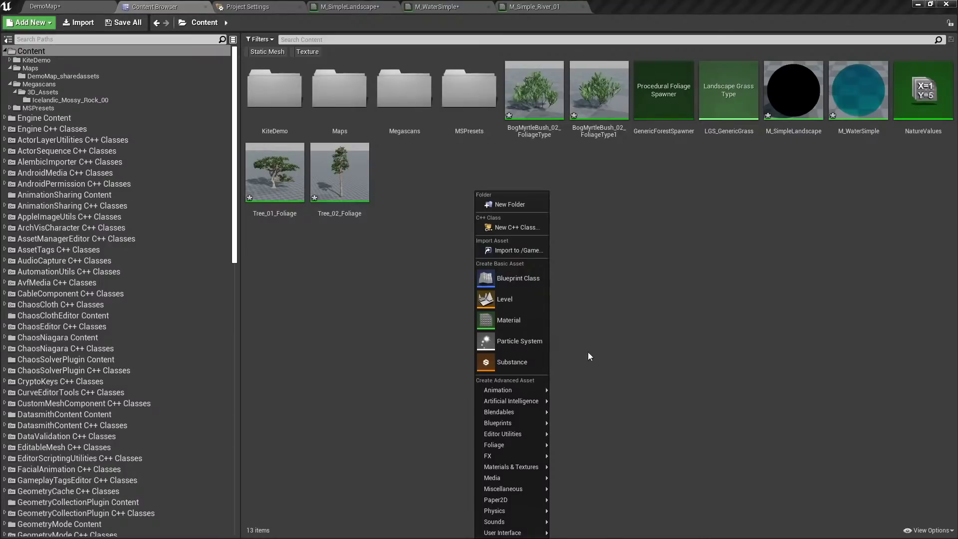
{"action": "left_click", "coordinate": [570, 295]}
Search all the project settings for "runtime" in place of "distance field".
{"action": "left_click", "coordinate": [248, 6]}
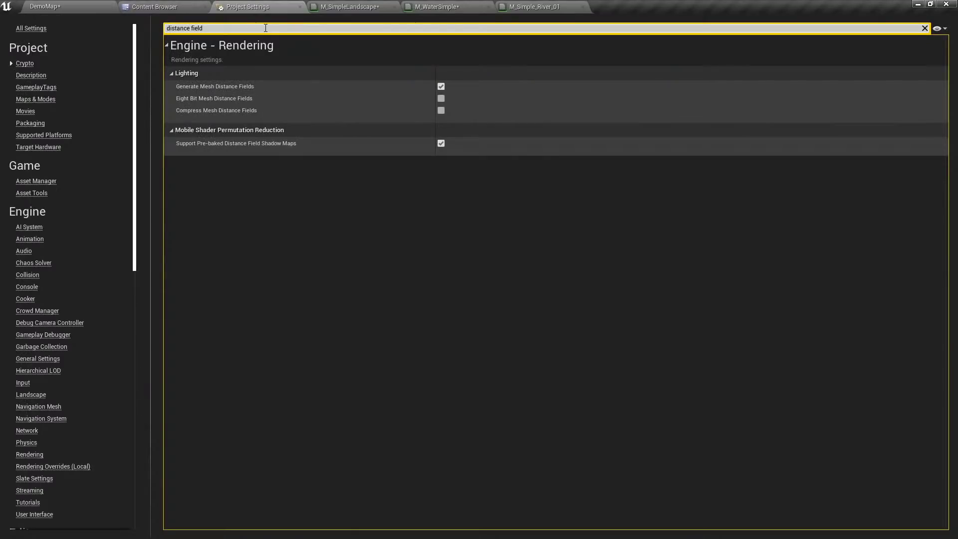
{"action": "key", "text": "BackSpace"}
{"action": "key", "text": "BackSpace"}
{"action": "key", "text": "BackSpace"}
{"action": "key", "text": "BackSpace"}
{"action": "key", "text": "BackSpace"}
{"action": "key", "text": "BackSpace"}
{"action": "key", "text": "BackSpace"}
{"action": "key", "text": "BackSpace"}
{"action": "key", "text": "BackSpace"}
{"action": "key", "text": "BackSpace"}
{"action": "key", "text": "BackSpace"}
{"action": "key", "text": "BackSpace"}
{"action": "key", "text": "BackSpace"}
{"action": "key", "text": "BackSpace"}
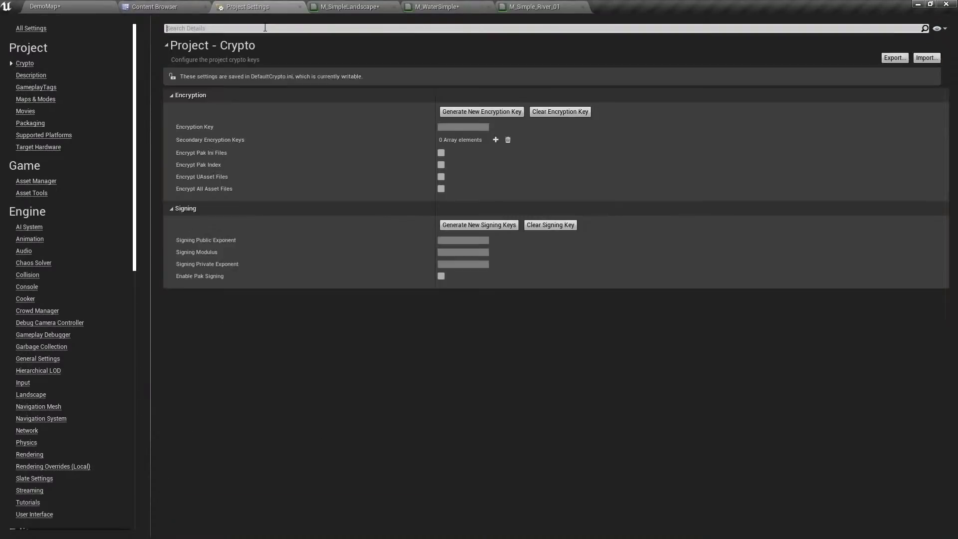
{"action": "type", "text": "runtime"}
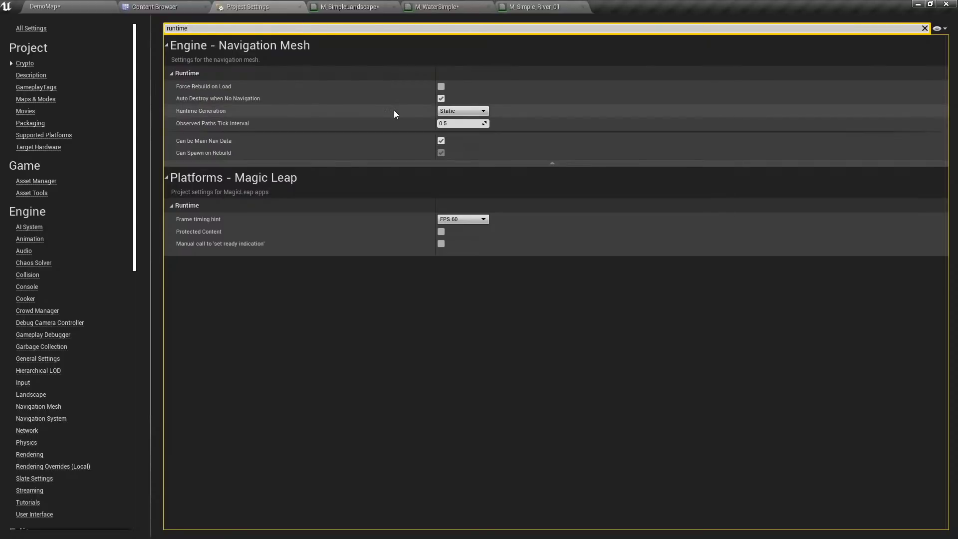
{"action": "left_click", "coordinate": [31, 28]}
{"action": "left_click", "coordinate": [230, 27]}
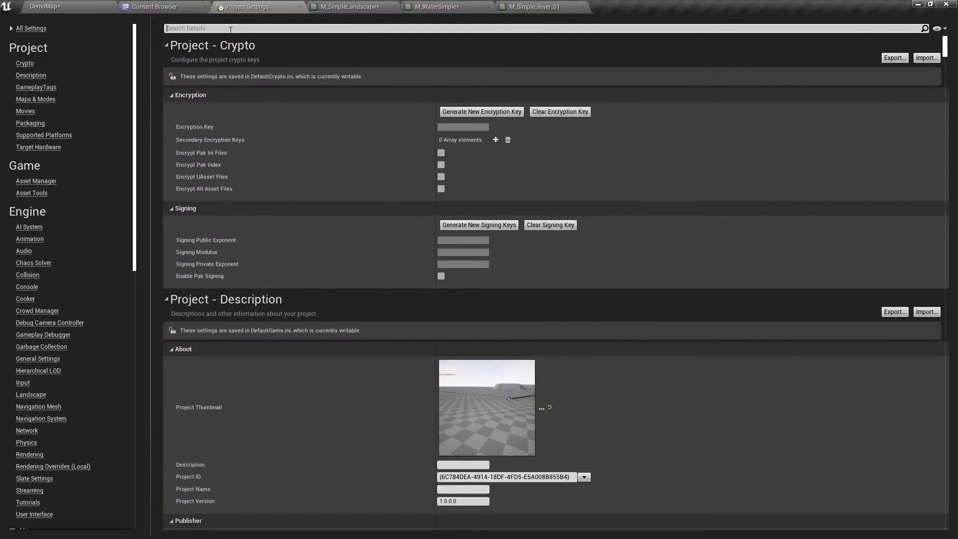
{"action": "type", "text": "runtime"}
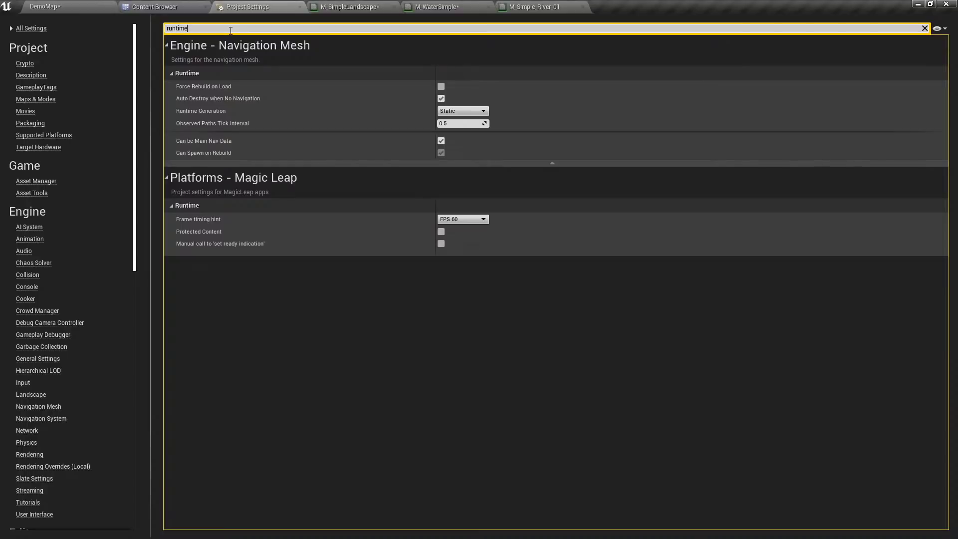
Search the project settings for "virtual" and check the virtual texture options under Engine - Rendering.
{"action": "key", "text": "ctrl+a"}
{"action": "type", "text": "virtual"}
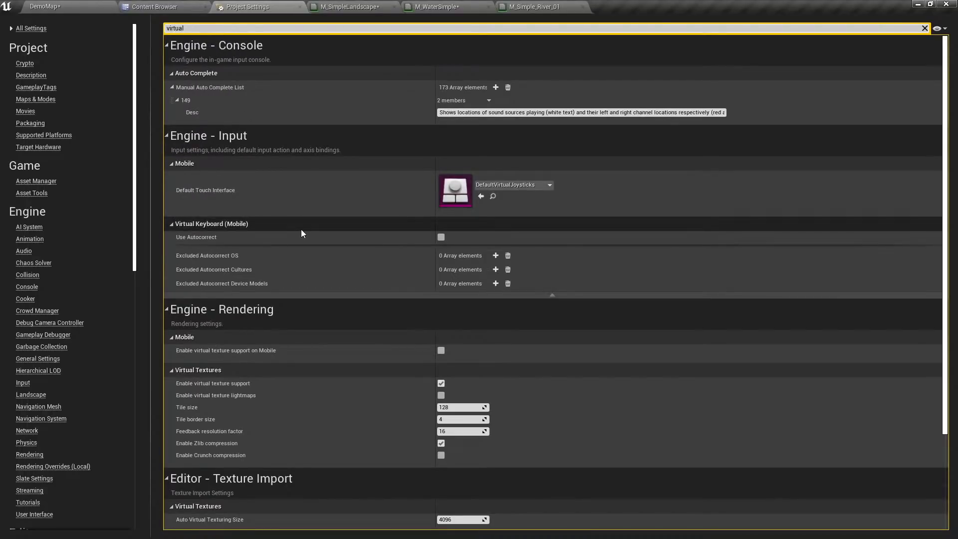
{"action": "scroll", "coordinate": [301, 229], "scroll_direction": "down", "scroll_amount": 3}
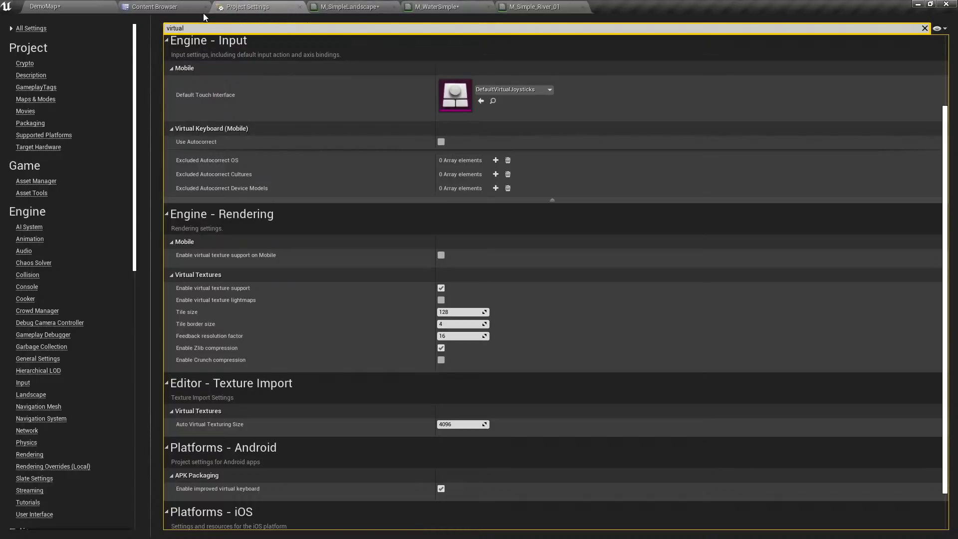
Create a Runtime Virtual Texture asset named RVT_Environment in the Content folder, open its settings and save it.
{"action": "left_click", "coordinate": [155, 6]}
{"action": "right_click", "coordinate": [410, 207]}
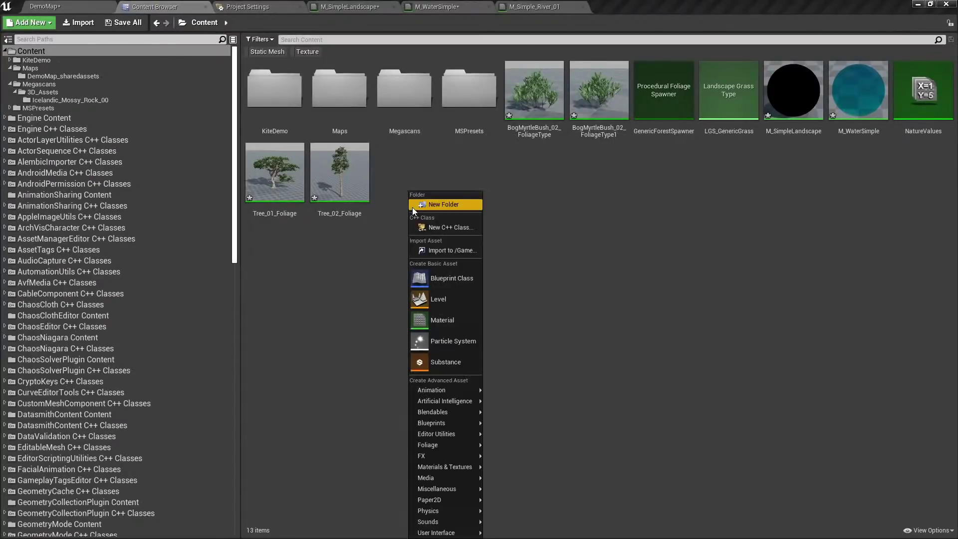
{"action": "mouse_move", "coordinate": [451, 455]}
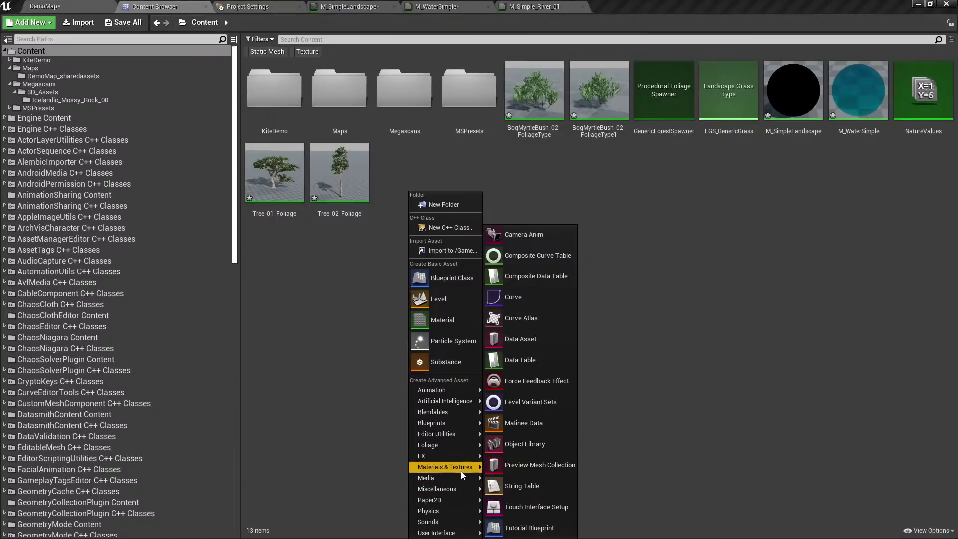
{"action": "mouse_move", "coordinate": [459, 471]}
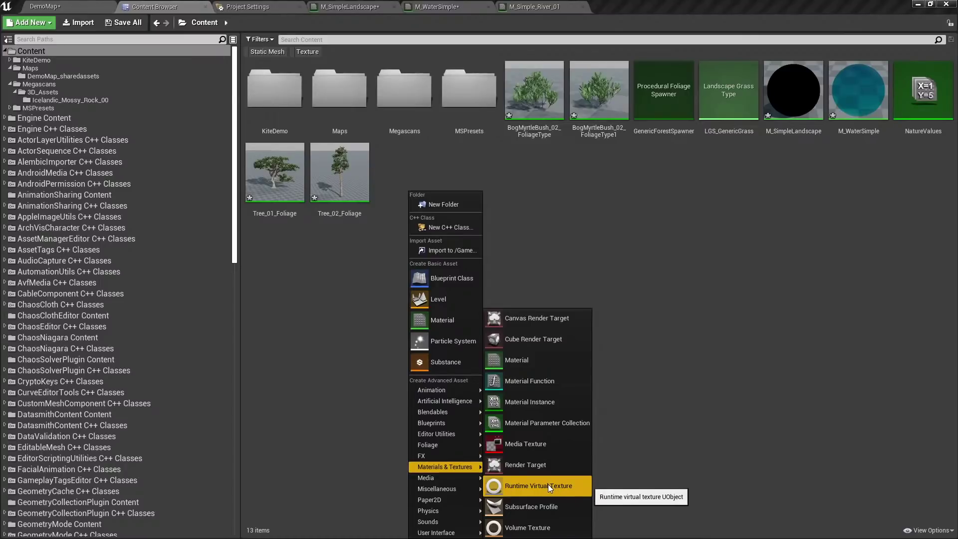
{"action": "left_click", "coordinate": [548, 484]}
{"action": "type", "text": "RVT_Environment"}
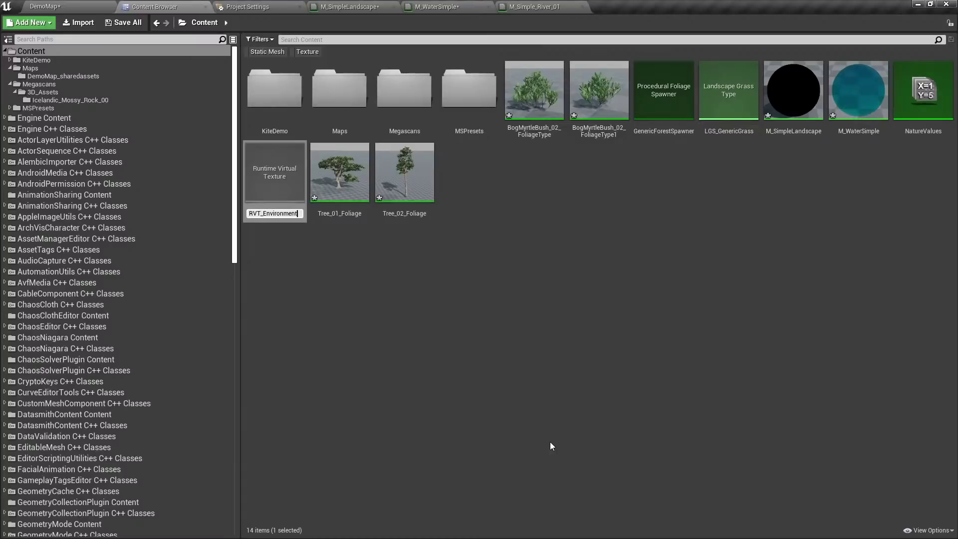
{"action": "key", "text": "Return"}
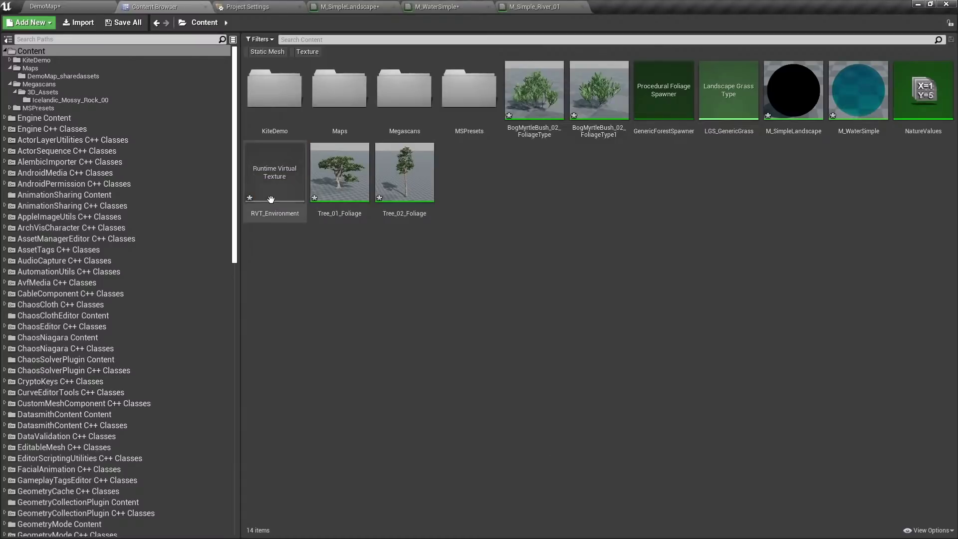
{"action": "double_click", "coordinate": [273, 192]}
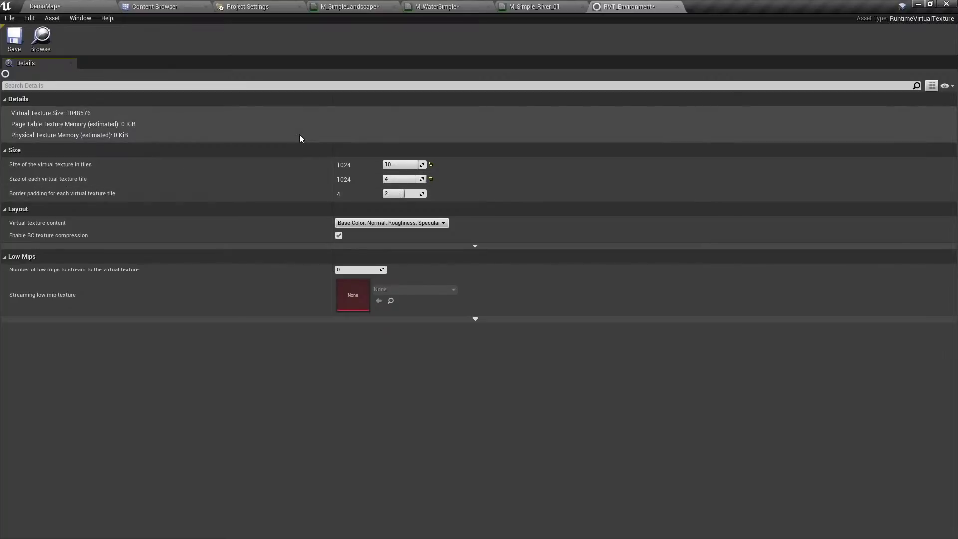
{"action": "left_click", "coordinate": [14, 39]}
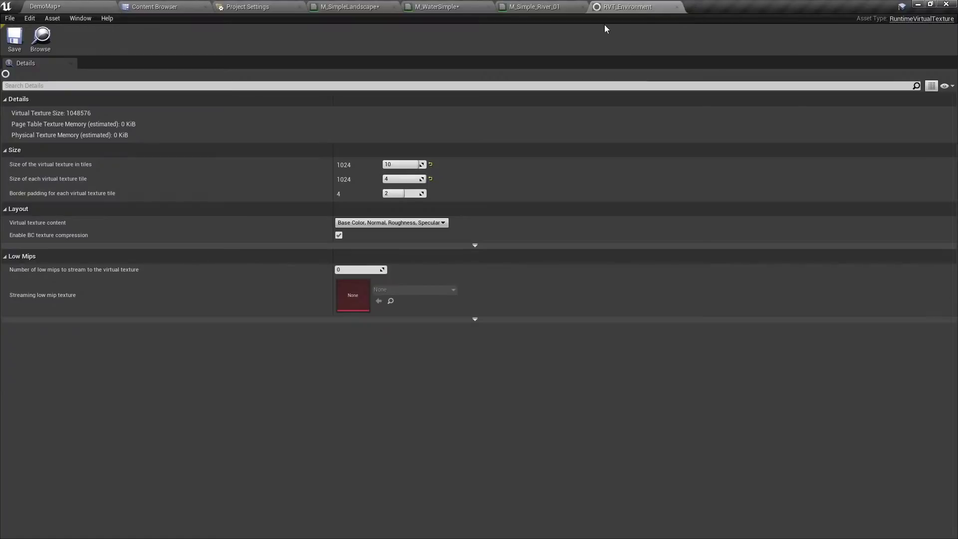
Review the M_WaterSimple graph, from the 4WayChaos normal nodes to the Single Layer Water Material node.
{"action": "left_click", "coordinate": [548, 5]}
{"action": "left_click", "coordinate": [435, 7]}
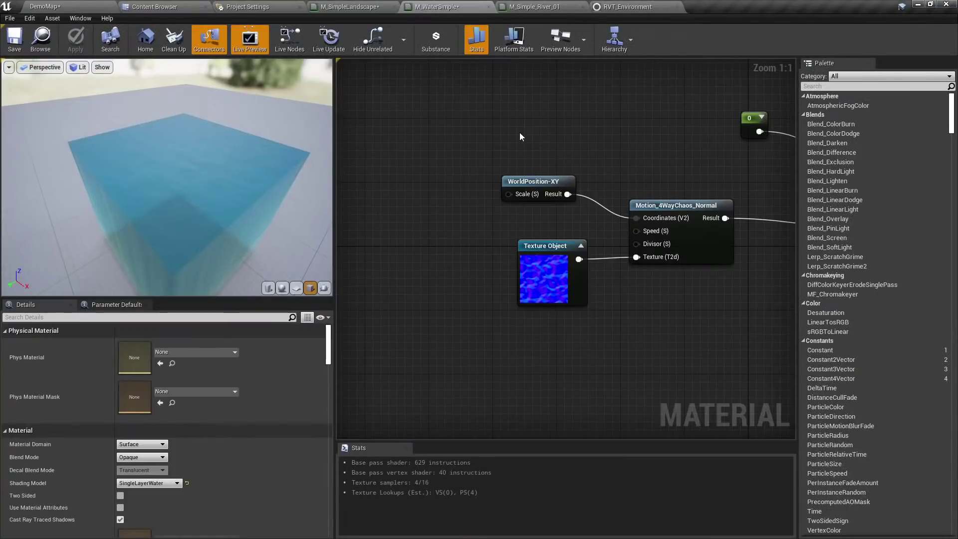
{"action": "scroll", "coordinate": [479, 142], "scroll_direction": "down", "scroll_amount": 6}
{"action": "scroll", "coordinate": [478, 138], "scroll_direction": "up", "scroll_amount": 5}
{"action": "right_click_drag", "start_coordinate": [460, 128], "coordinate": [425, 230]}
{"action": "right_click_drag", "start_coordinate": [458, 199], "coordinate": [460, 171]}
{"action": "scroll", "coordinate": [459, 171], "scroll_direction": "down", "scroll_amount": 3}
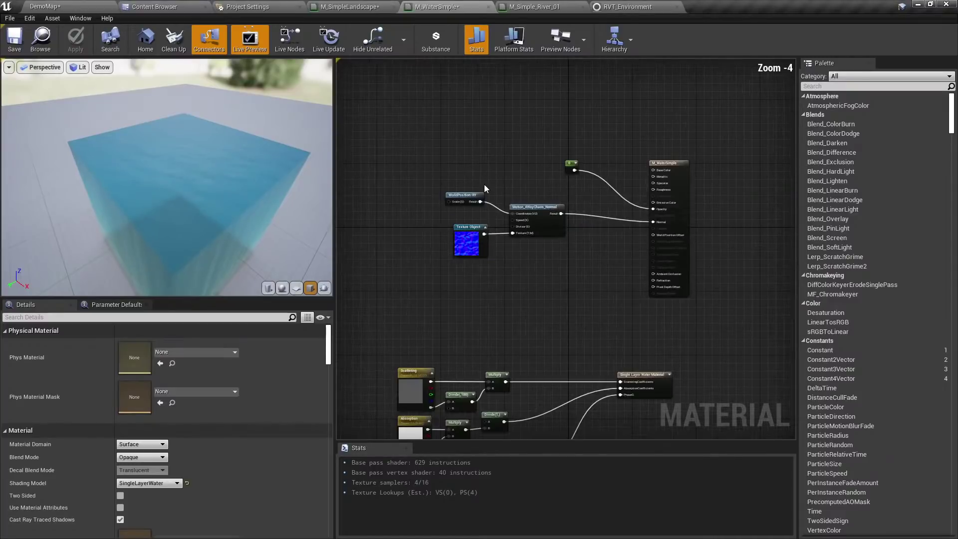
{"action": "right_click_drag", "start_coordinate": [538, 315], "coordinate": [522, 281]}
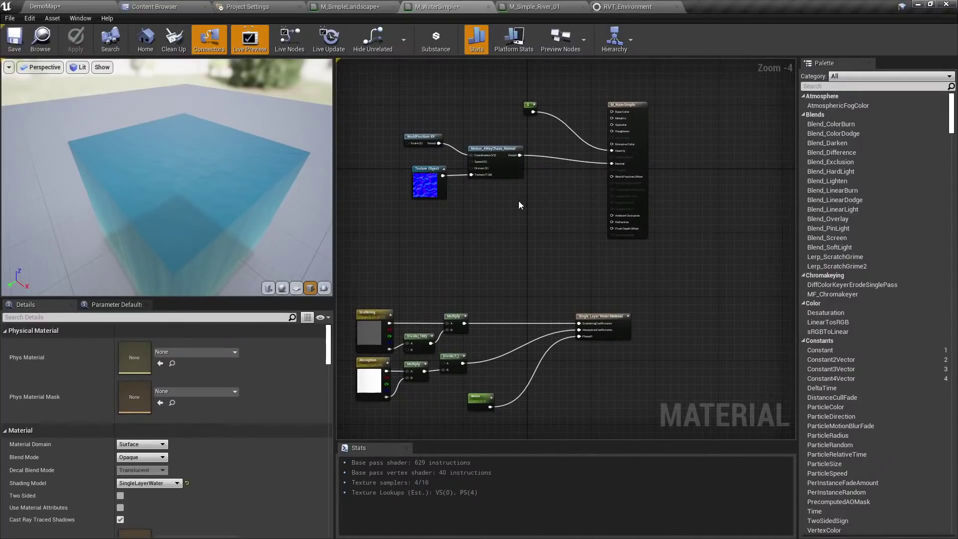
Add a Runtime Virtual Texture Output node to the M_SimpleLandscape graph, above the Layer Blend node.
{"action": "left_click", "coordinate": [323, 8]}
{"action": "scroll", "coordinate": [524, 173], "scroll_direction": "down", "scroll_amount": 1}
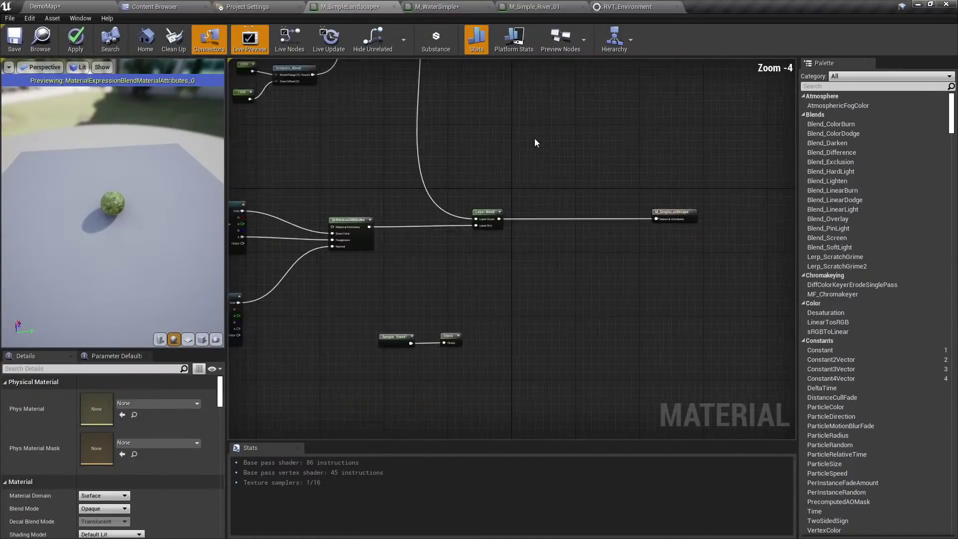
{"action": "right_click_drag", "start_coordinate": [534, 143], "coordinate": [507, 158]}
{"action": "right_click", "coordinate": [511, 159]}
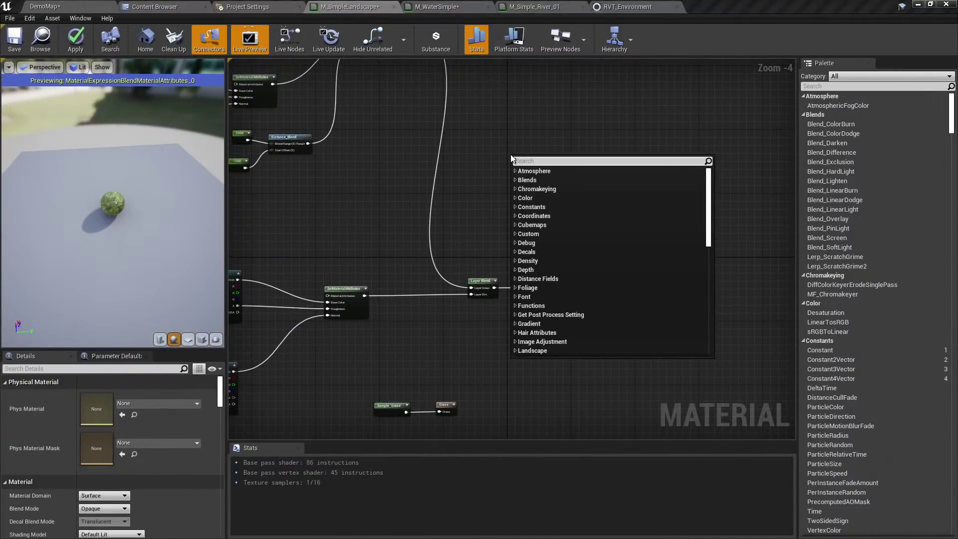
{"action": "type", "text": "runtime"}
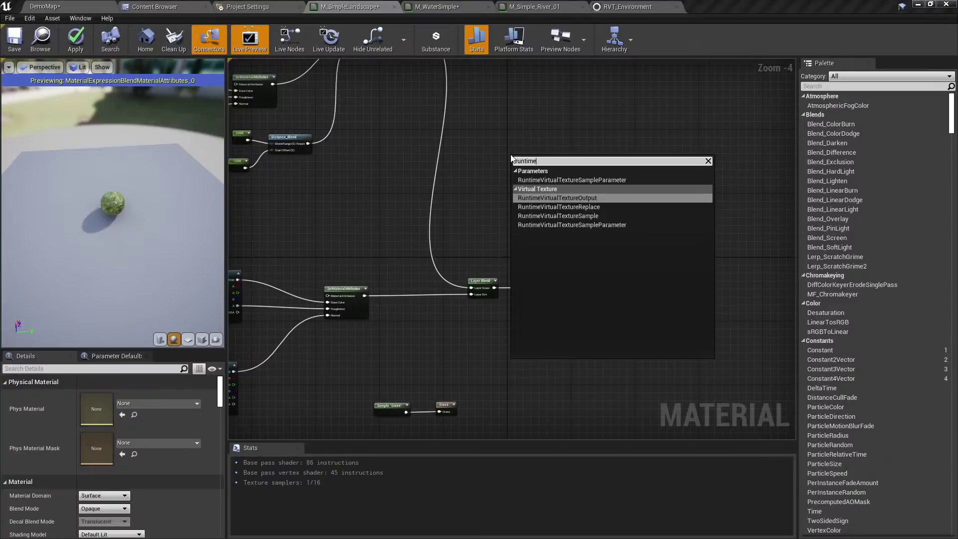
{"action": "key", "text": "Return"}
{"action": "scroll", "coordinate": [510, 148], "scroll_direction": "up", "scroll_amount": 4}
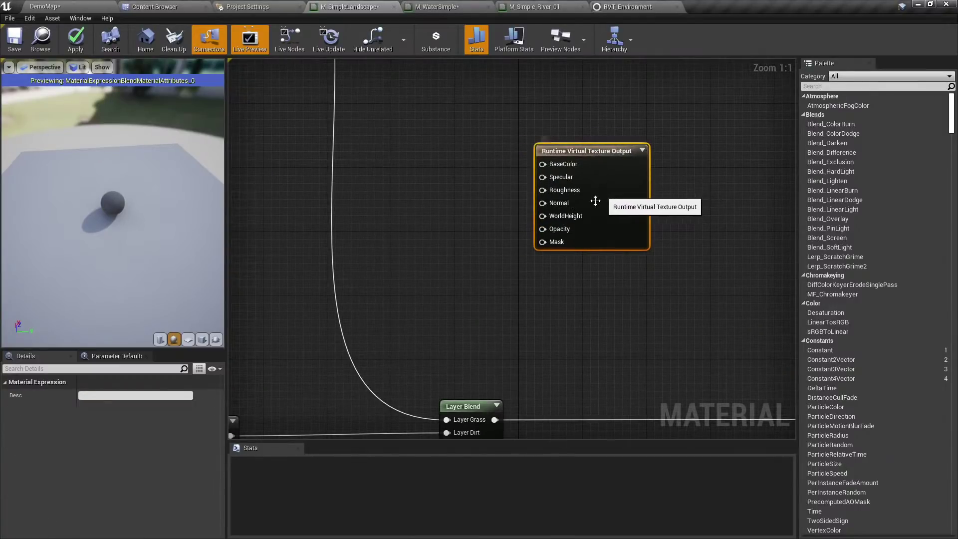
{"action": "left_click", "coordinate": [470, 225]}
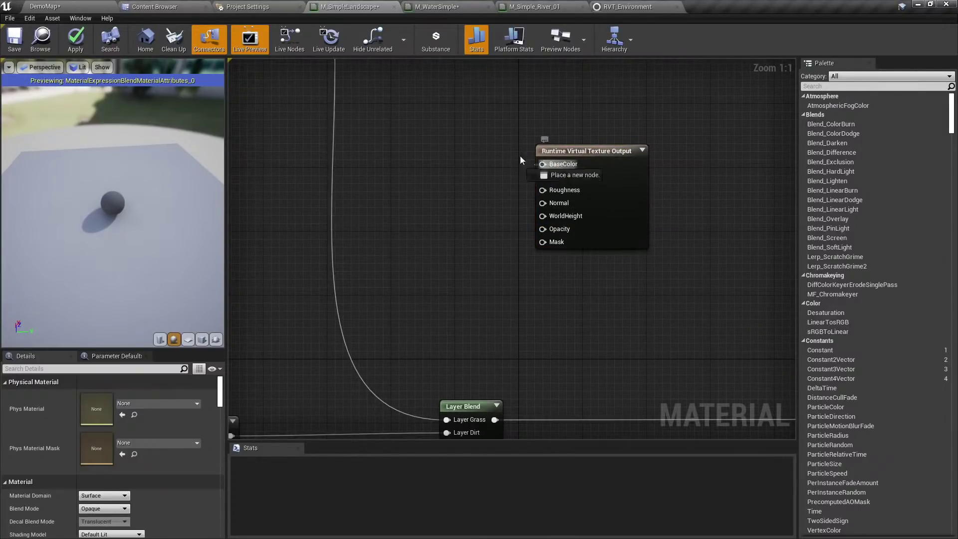
{"action": "left_click_drag", "start_coordinate": [542, 164], "coordinate": [443, 150]}
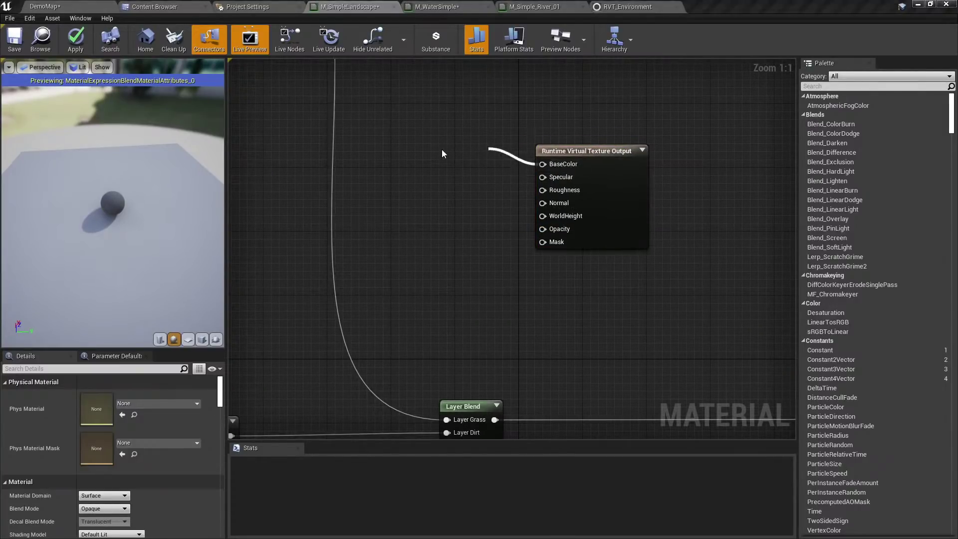
{"action": "left_click", "coordinate": [640, 172]}
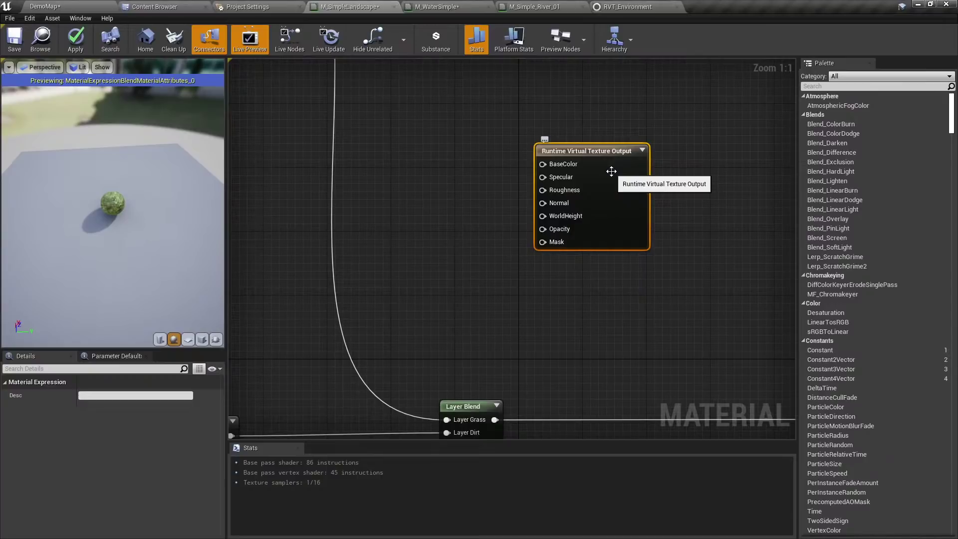
{"action": "left_click", "coordinate": [492, 185]}
Reposition the Runtime Virtual Texture Output node in the empty area above the link between Layer Blend and M_SimpleLandscape.
{"action": "scroll", "coordinate": [484, 181], "scroll_direction": "down", "scroll_amount": 4}
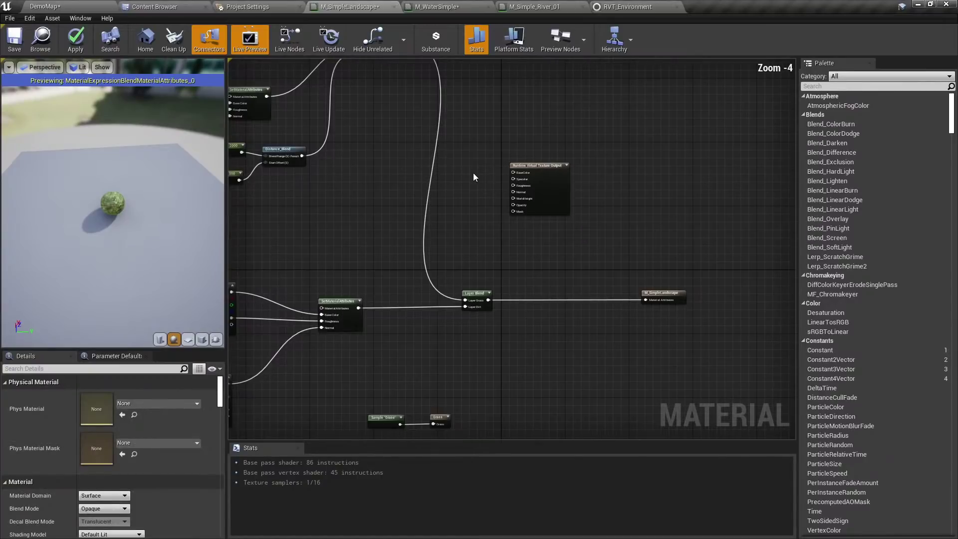
{"action": "right_click_drag", "start_coordinate": [473, 172], "coordinate": [525, 246]}
{"action": "scroll", "coordinate": [586, 252], "scroll_direction": "up", "scroll_amount": 2}
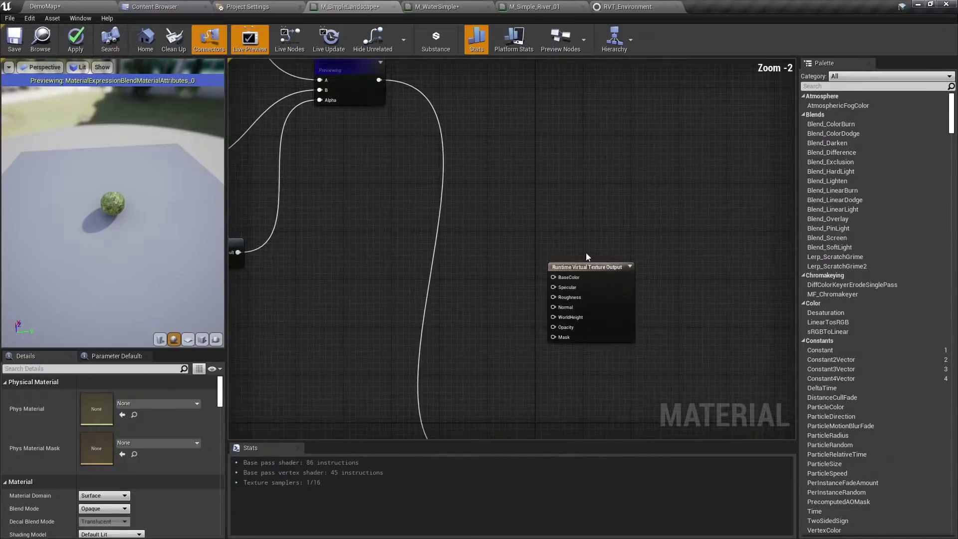
{"action": "left_click_drag", "start_coordinate": [587, 267], "coordinate": [584, 68]}
{"action": "right_click_drag", "start_coordinate": [563, 165], "coordinate": [524, 234]}
{"action": "left_click_drag", "start_coordinate": [560, 201], "coordinate": [659, 175]}
{"action": "left_click", "coordinate": [527, 244]}
{"action": "right_click_drag", "start_coordinate": [526, 244], "coordinate": [517, 261]}
{"action": "right_click_drag", "start_coordinate": [395, 198], "coordinate": [349, 211]}
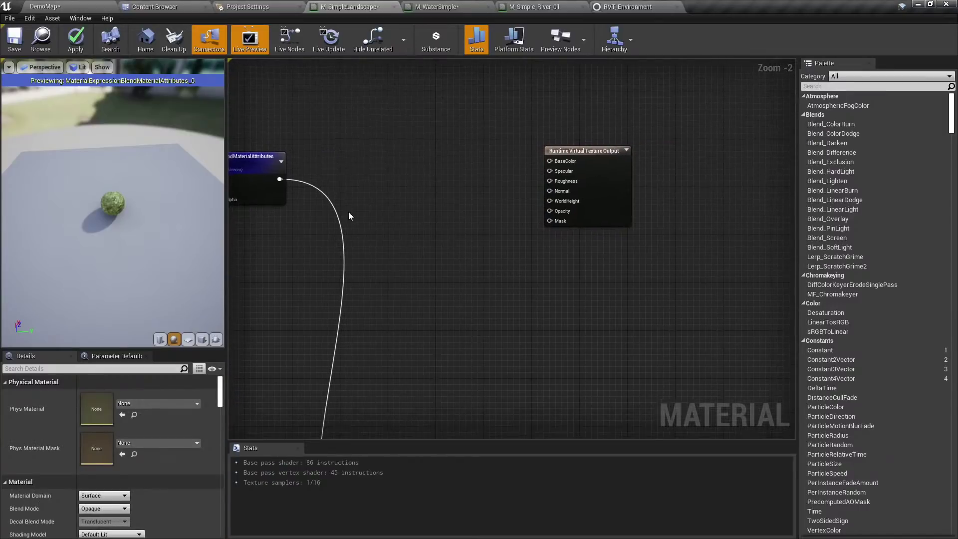
{"action": "mouse_move", "coordinate": [579, 190]}
{"action": "left_mouse_down"}
{"action": "mouse_move", "coordinate": [621, 176]}
{"action": "mouse_move", "coordinate": [590, 203]}
{"action": "left_mouse_up"}
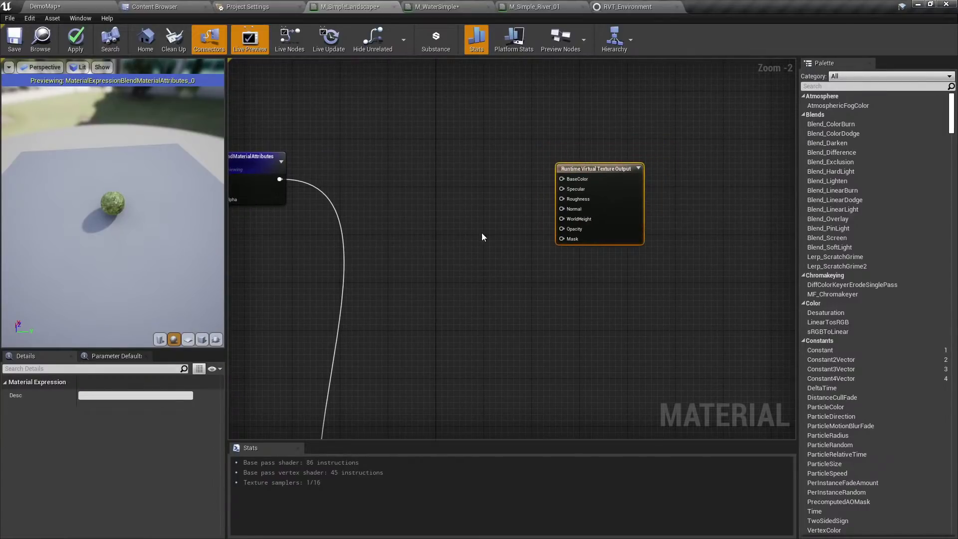
{"action": "right_click_drag", "start_coordinate": [590, 203], "coordinate": [444, 121]}
{"action": "scroll", "coordinate": [374, 59], "scroll_direction": "down", "scroll_amount": 1}
{"action": "left_click_drag", "start_coordinate": [546, 96], "coordinate": [563, 211]}
{"action": "scroll", "coordinate": [484, 237], "scroll_direction": "up", "scroll_amount": 2}
{"action": "left_click", "coordinate": [448, 313]}
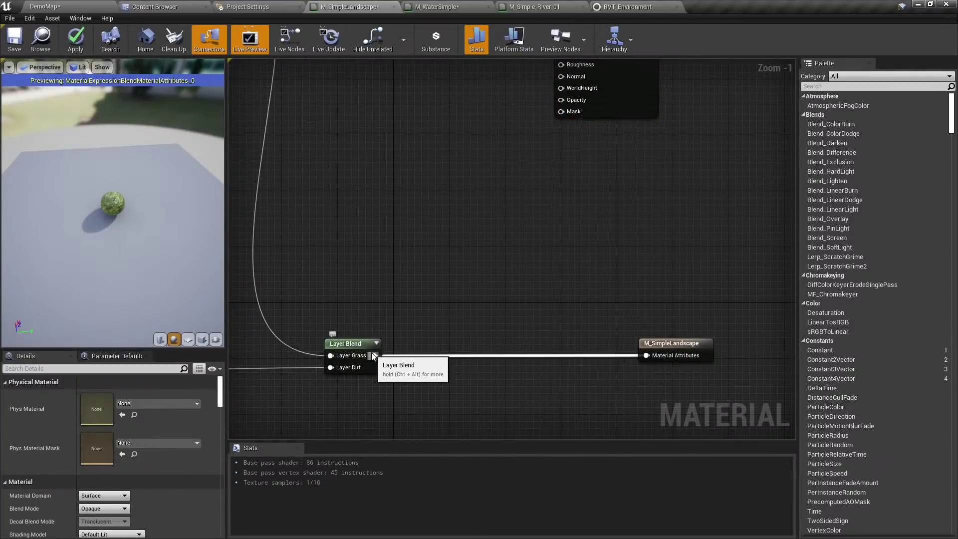
Add a GetMaterialAttributes node fed by the Layer Blend output, in the empty area below the Runtime Virtual Texture Output node.
{"action": "scroll", "coordinate": [459, 299], "scroll_direction": "down", "scroll_amount": 2}
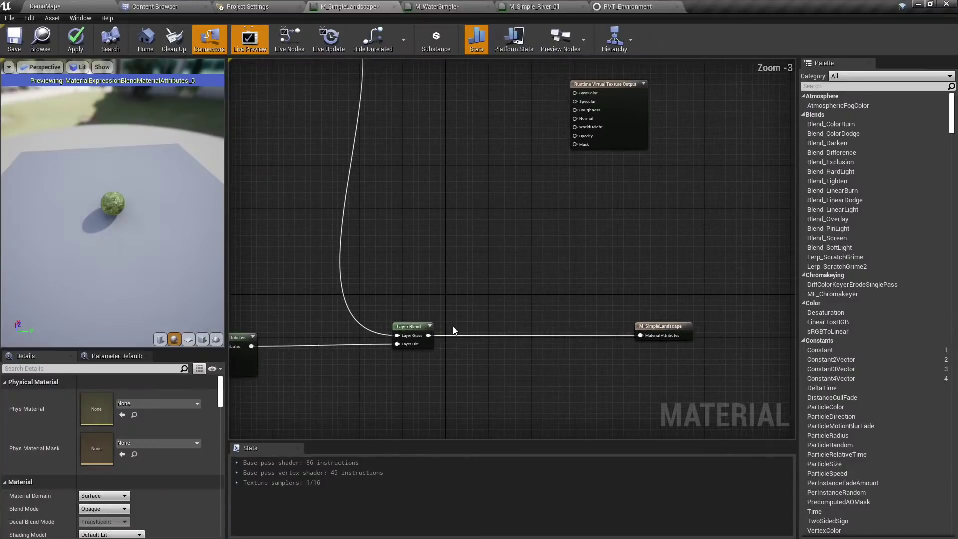
{"action": "right_click_drag", "start_coordinate": [426, 337], "coordinate": [462, 389]}
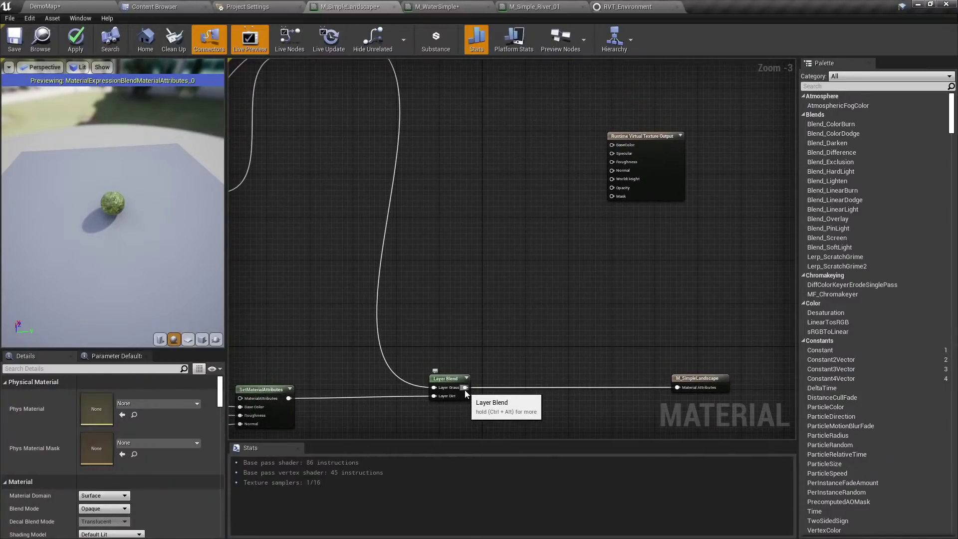
{"action": "left_click_drag", "start_coordinate": [465, 389], "coordinate": [523, 268]}
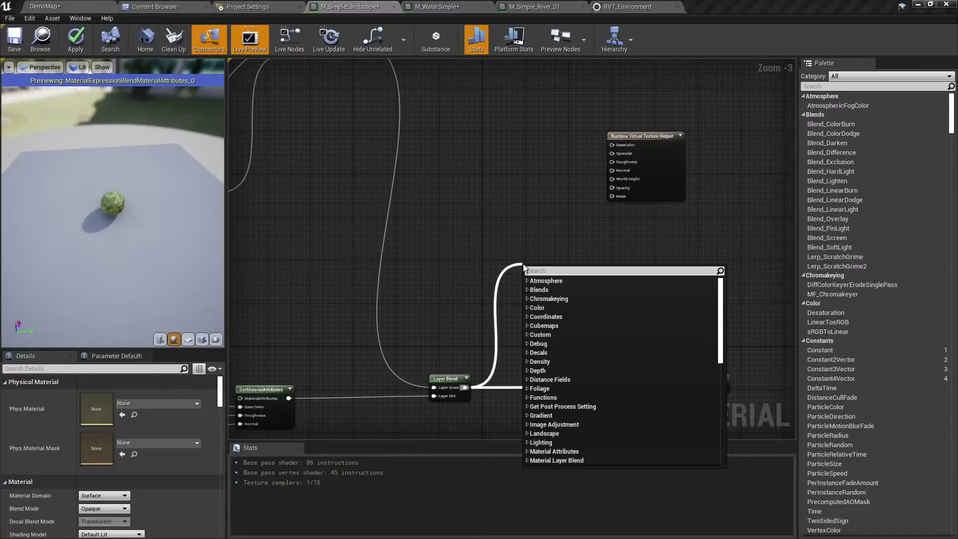
{"action": "type", "text": "getmaterial"}
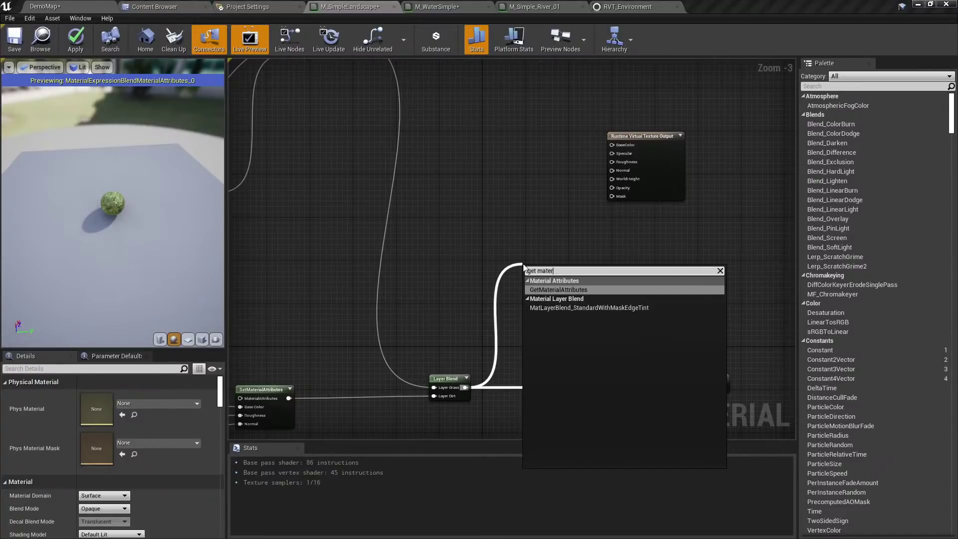
{"action": "key", "text": "Return"}
Arrange the GetMaterialAttributes and Runtime Virtual Texture Output nodes side by side at the same height, leaving space for links between them.
{"action": "scroll", "coordinate": [563, 269], "scroll_direction": "up", "scroll_amount": 3}
{"action": "right_click_drag", "start_coordinate": [563, 270], "coordinate": [529, 315]}
{"action": "left_click", "coordinate": [530, 314]}
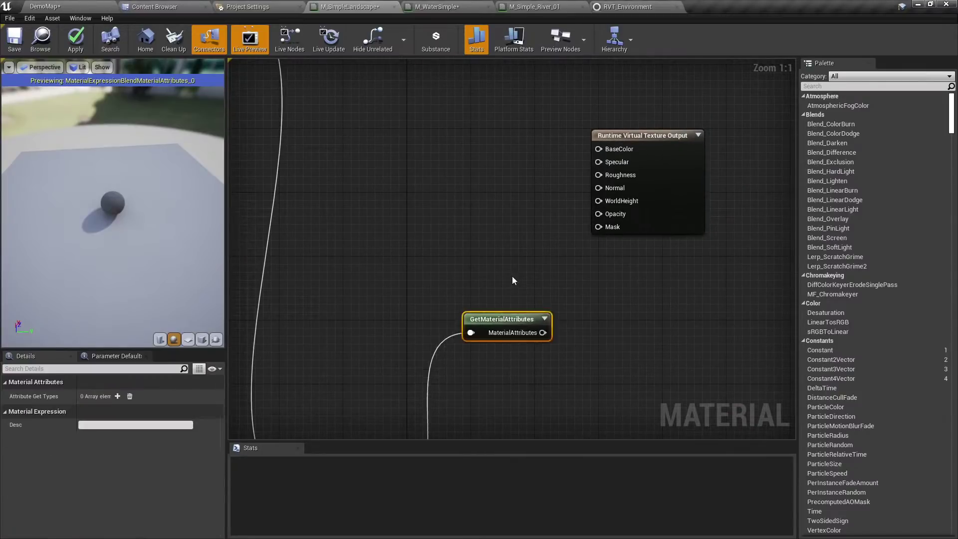
{"action": "left_click_drag", "start_coordinate": [509, 314], "coordinate": [504, 184]}
{"action": "left_click", "coordinate": [704, 241]}
{"action": "left_click_drag", "start_coordinate": [658, 214], "coordinate": [731, 261]}
{"action": "left_click", "coordinate": [592, 254]}
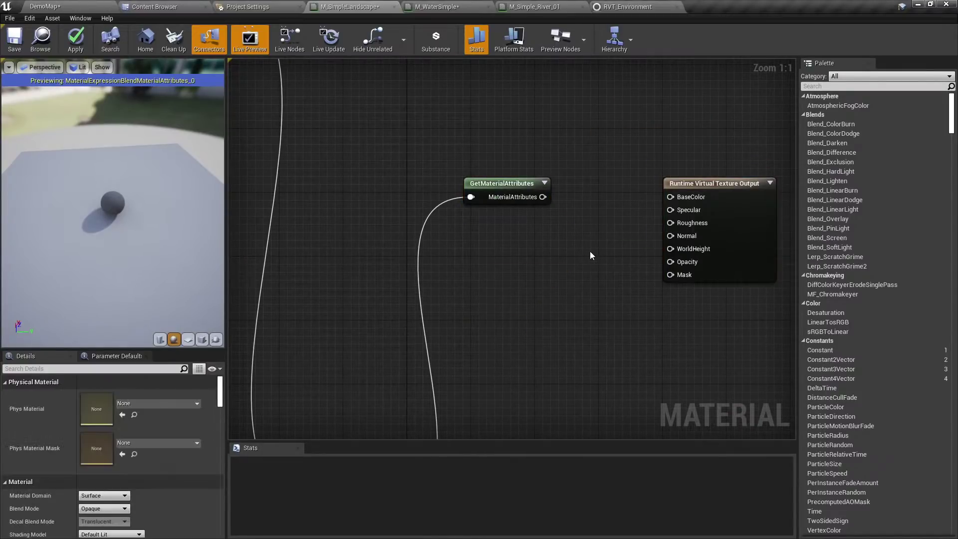
Add a Base Color output to GetMaterialAttributes and connect it to BaseColor on the Runtime Virtual Texture Output node.
{"action": "left_click", "coordinate": [516, 197]}
{"action": "left_click", "coordinate": [118, 396]}
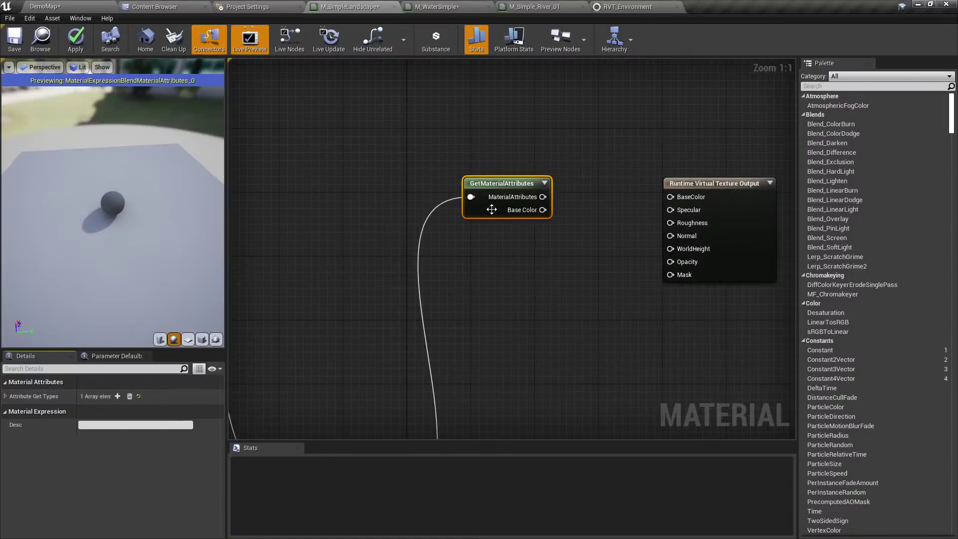
{"action": "left_click_drag", "start_coordinate": [543, 209], "coordinate": [670, 197]}
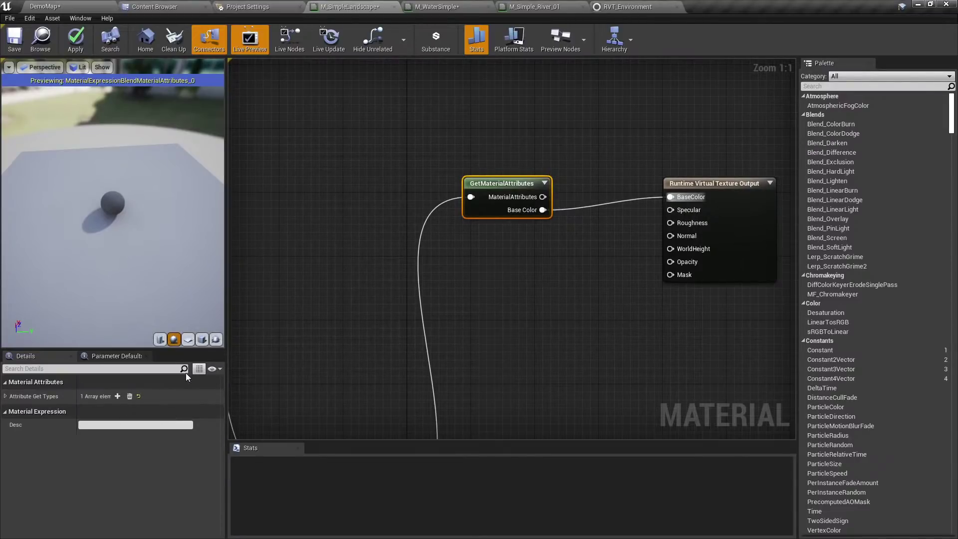
Add two more attribute outputs to GetMaterialAttributes and set them to Specular and Roughness.
{"action": "left_click", "coordinate": [121, 394]}
{"action": "left_click", "coordinate": [122, 394]}
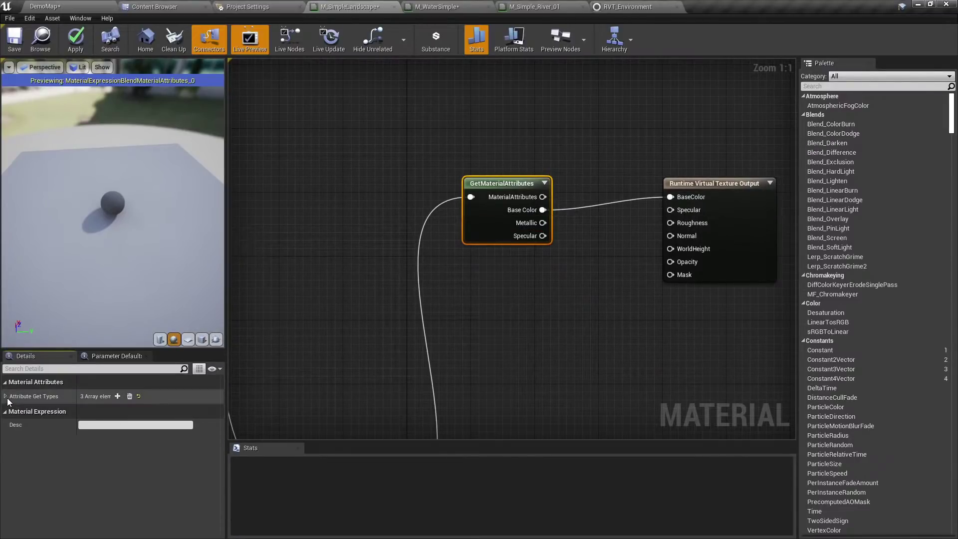
{"action": "left_click", "coordinate": [5, 396]}
{"action": "left_click", "coordinate": [120, 421]}
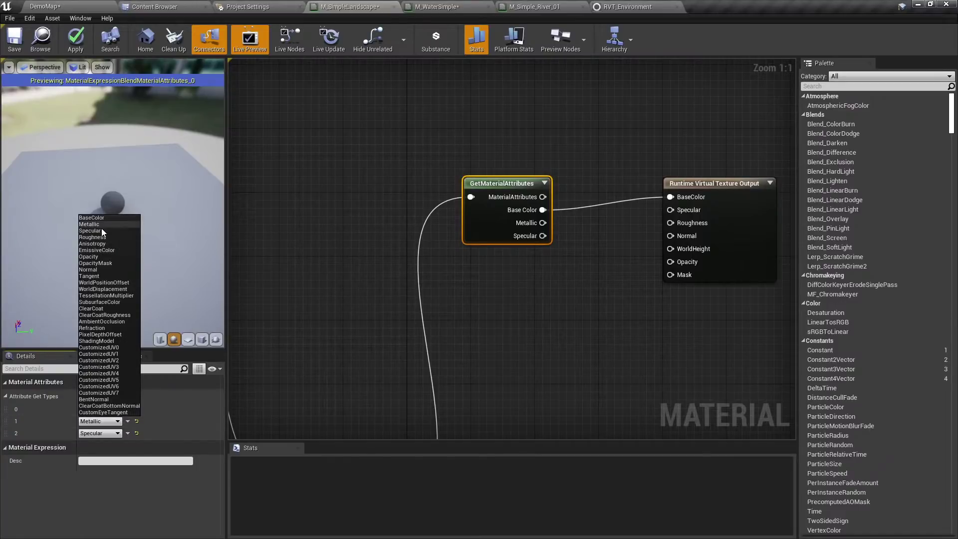
{"action": "left_click", "coordinate": [102, 230]}
{"action": "left_click", "coordinate": [118, 433]}
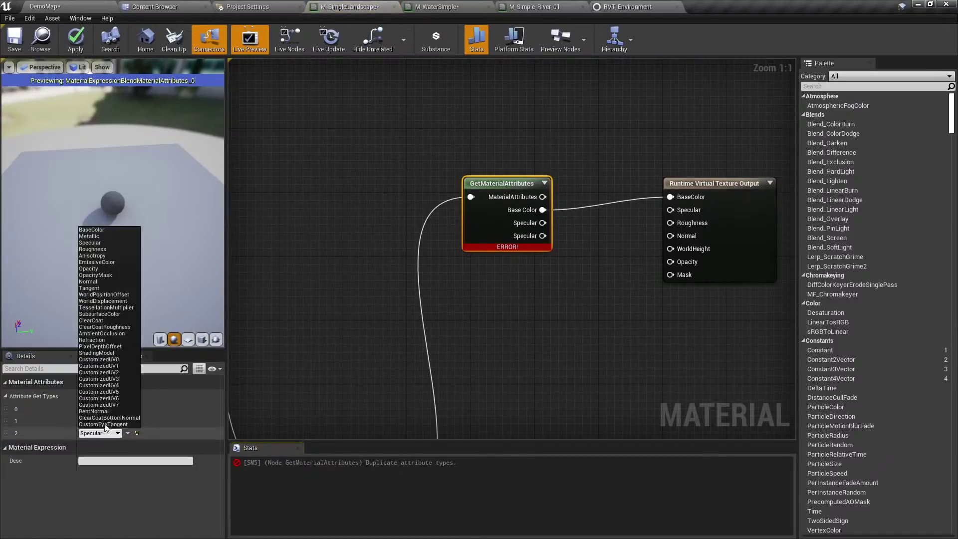
{"action": "left_click", "coordinate": [108, 249]}
Add a fourth attribute output to GetMaterialAttributes and set it to Normal.
{"action": "right_click_drag", "start_coordinate": [259, 284], "coordinate": [139, 419]}
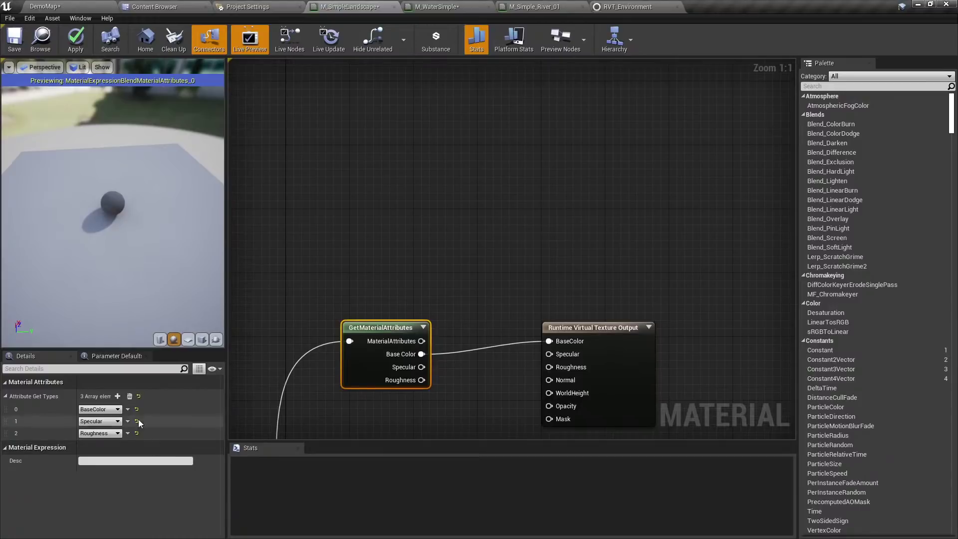
{"action": "left_click", "coordinate": [117, 395]}
{"action": "right_click_drag", "start_coordinate": [487, 396], "coordinate": [529, 230]}
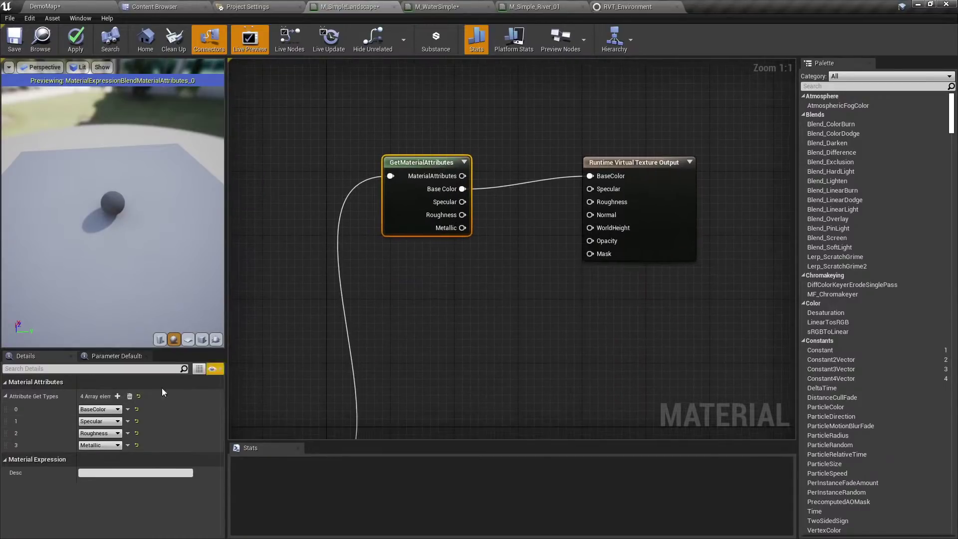
{"action": "left_click", "coordinate": [98, 445]}
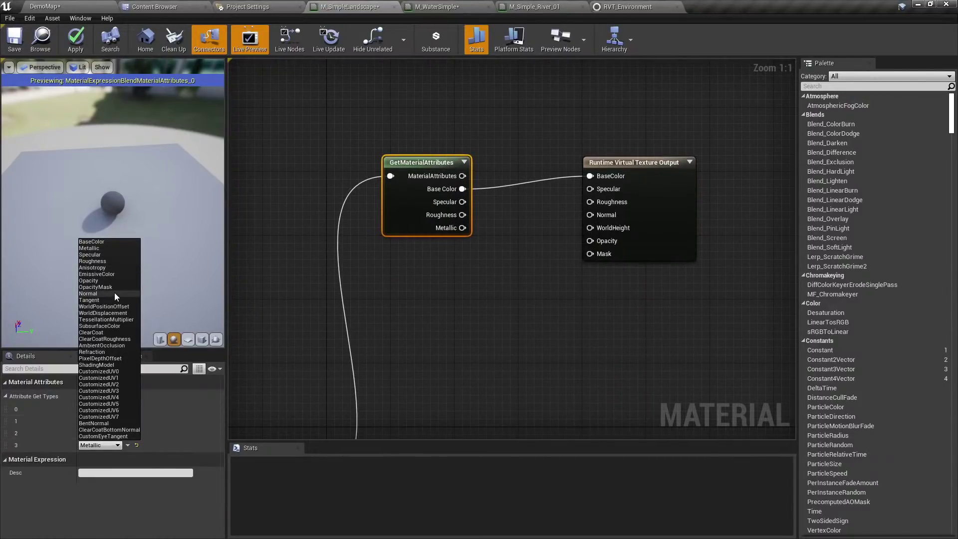
{"action": "left_click", "coordinate": [115, 293]}
Connect the Specular, Roughness and Normal outputs of GetMaterialAttributes to the matching inputs of the Runtime Virtual Texture Output node.
{"action": "left_click", "coordinate": [529, 292]}
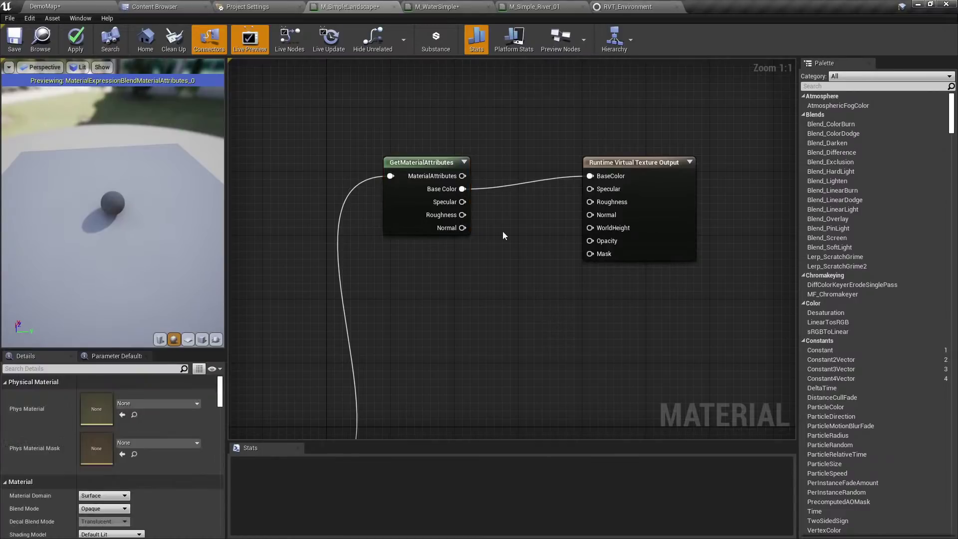
{"action": "left_click_drag", "start_coordinate": [454, 202], "coordinate": [590, 201]}
{"action": "left_click_drag", "start_coordinate": [462, 227], "coordinate": [590, 215]}
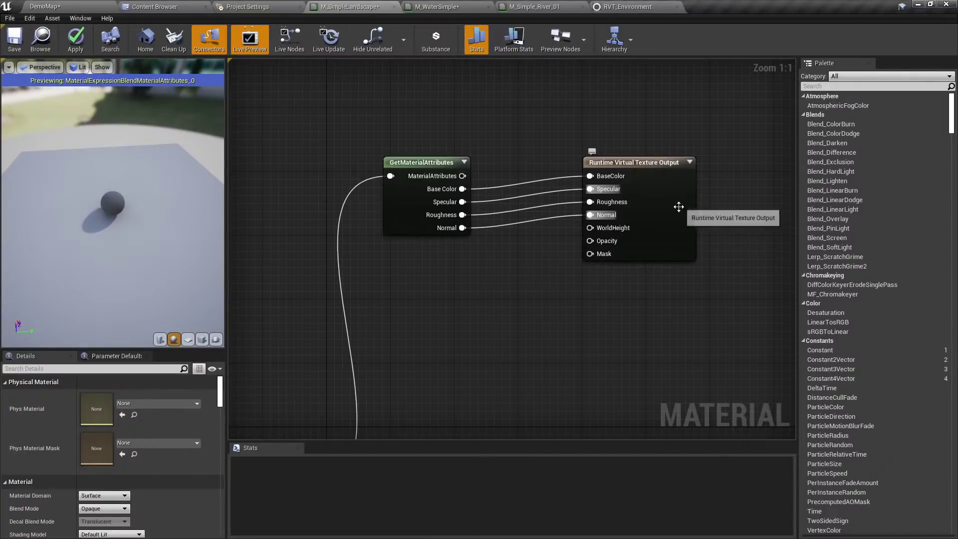
Shift the Runtime Virtual Texture Output node away from GetMaterialAttributes and add an Absolute World Position node below them.
{"action": "left_click_drag", "start_coordinate": [678, 207], "coordinate": [751, 208]}
{"action": "right_click", "coordinate": [447, 285]}
{"action": "type", "text": "world po"}
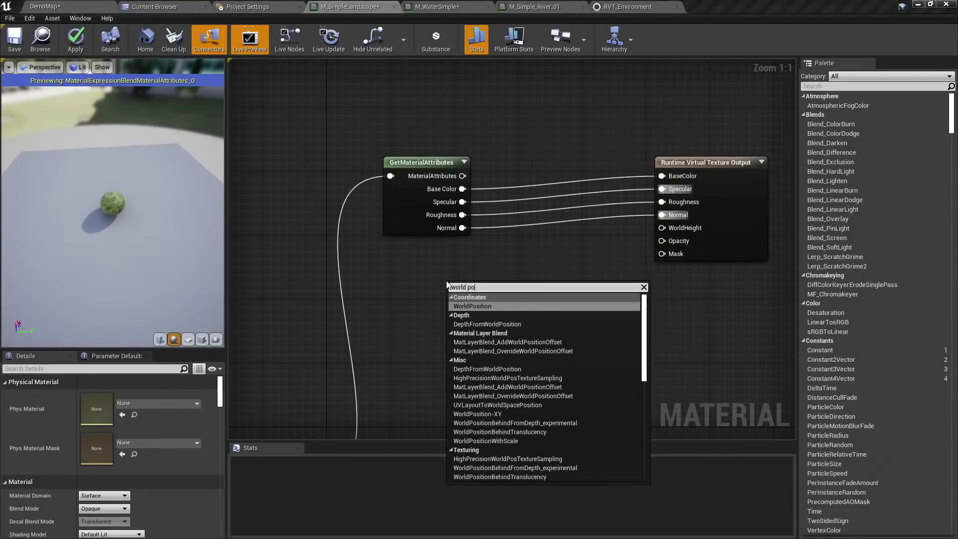
{"action": "left_click", "coordinate": [488, 342]}
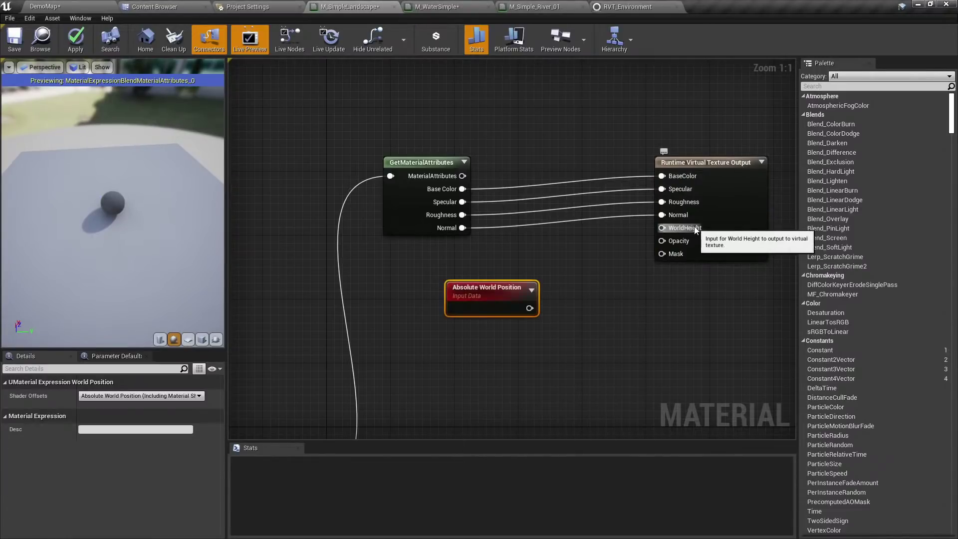
Place the Absolute World Position node beneath GetMaterialAttributes and start previewing it.
{"action": "left_click_drag", "start_coordinate": [509, 293], "coordinate": [430, 280]}
{"action": "left_click_drag", "start_coordinate": [502, 324], "coordinate": [503, 294]}
{"action": "type", "text": "compon"}
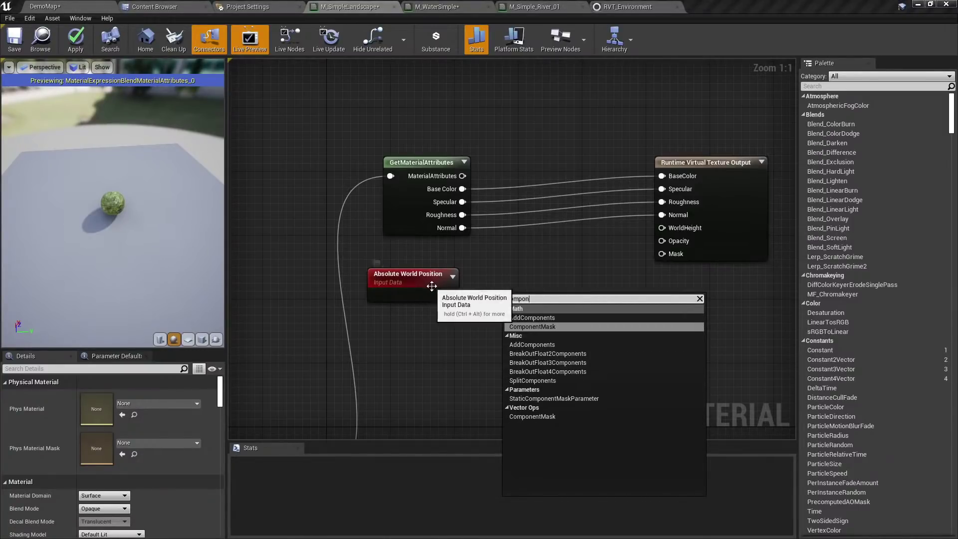
{"action": "left_click", "coordinate": [533, 258]}
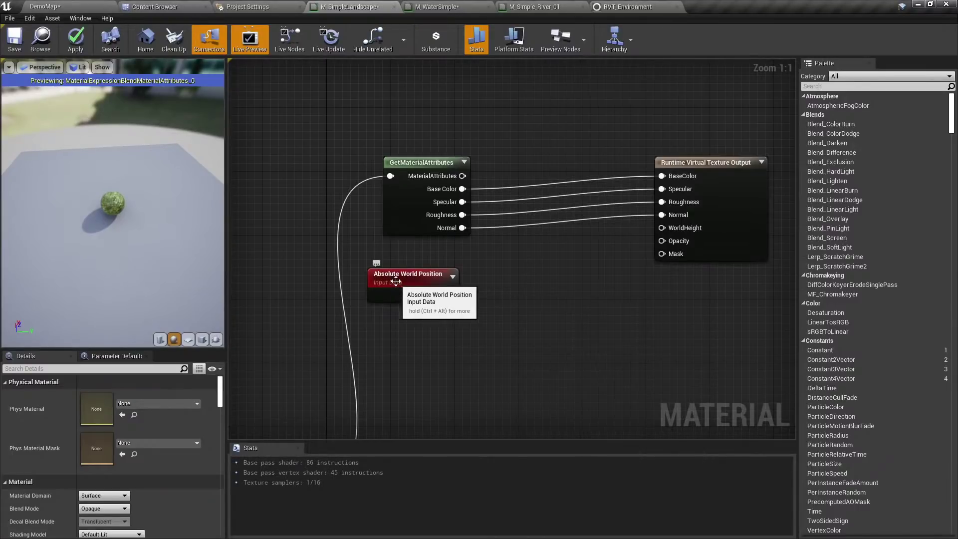
{"action": "right_click", "coordinate": [413, 279]}
{"action": "left_click", "coordinate": [437, 285]}
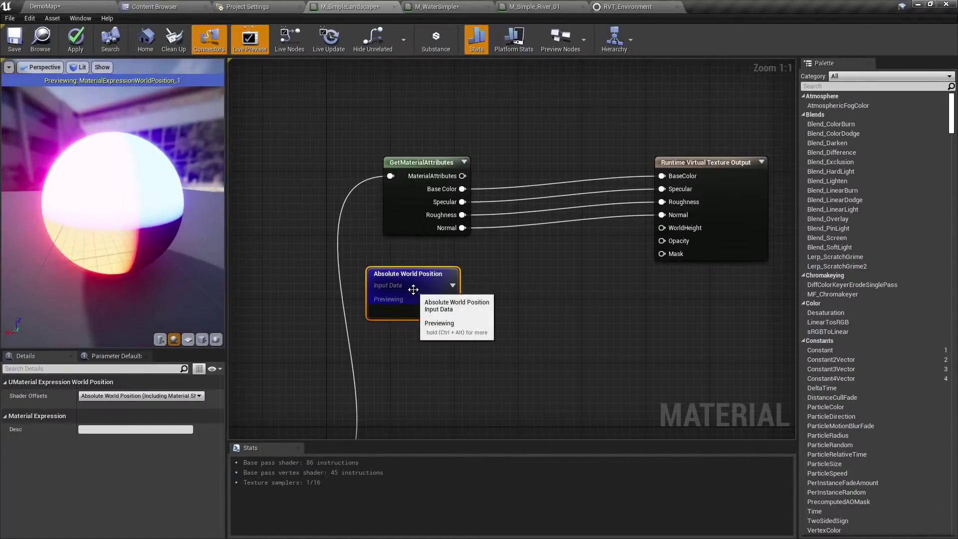
Feed Absolute World Position into a new BreakOutFloat3Components node and connect its B output to the texture output's WorldHeight.
{"action": "left_click_drag", "start_coordinate": [461, 314], "coordinate": [517, 290]}
{"action": "type", "text": "component"}
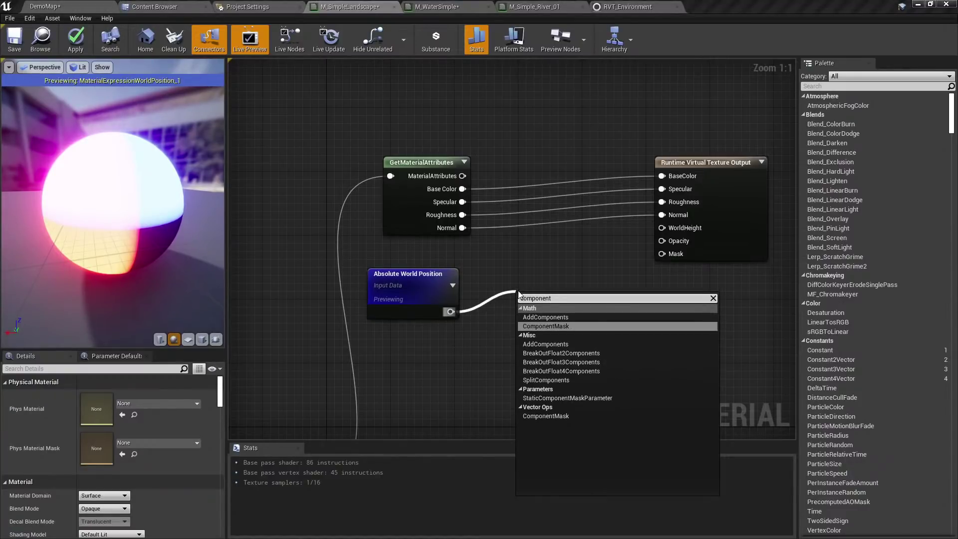
{"action": "left_click", "coordinate": [587, 362]}
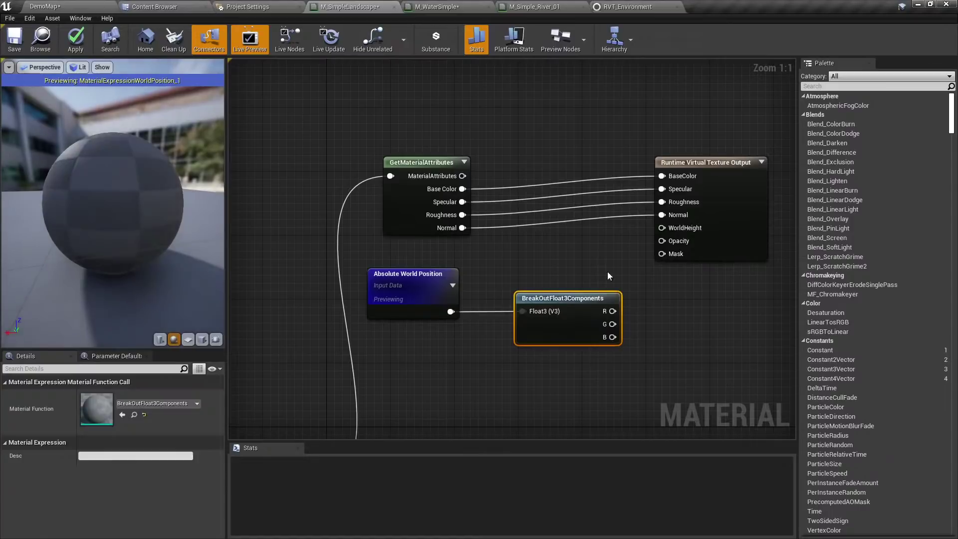
{"action": "left_click_drag", "start_coordinate": [612, 336], "coordinate": [669, 229]}
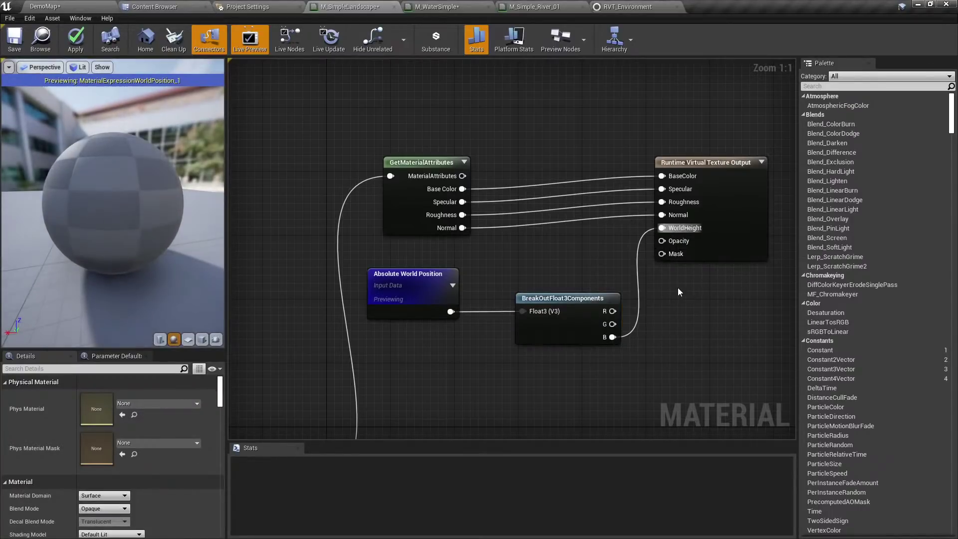
Adjust the placement of the BreakOutFloat3Components and Runtime Virtual Texture Output nodes in the graph.
{"action": "right_click_drag", "start_coordinate": [678, 288], "coordinate": [525, 294]}
{"action": "left_click", "coordinate": [391, 340]}
{"action": "left_click_drag", "start_coordinate": [391, 340], "coordinate": [384, 339]}
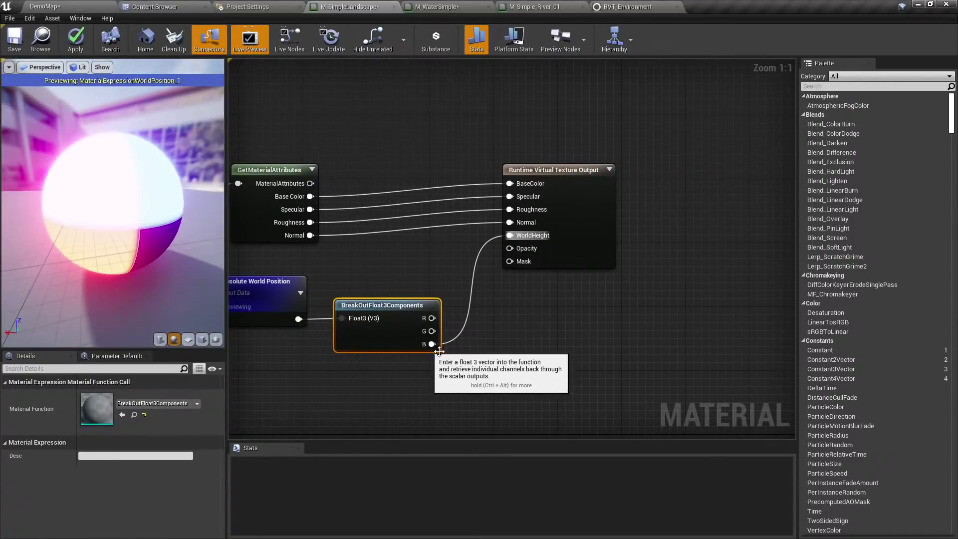
{"action": "left_click", "coordinate": [419, 360]}
{"action": "left_click_drag", "start_coordinate": [573, 248], "coordinate": [589, 247]}
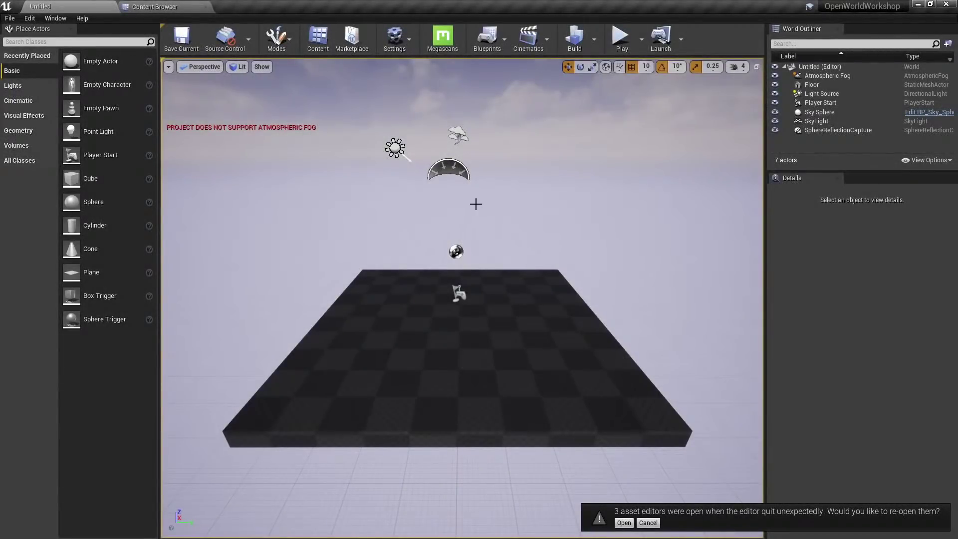
Open the recently used DemoMap level.
{"action": "left_click", "coordinate": [9, 18]}
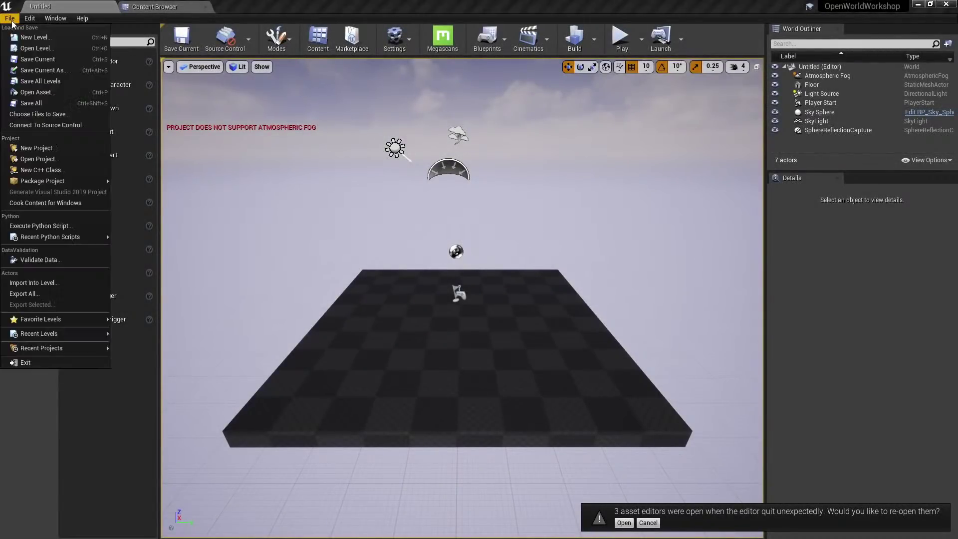
{"action": "mouse_move", "coordinate": [100, 334]}
{"action": "left_click", "coordinate": [133, 335]}
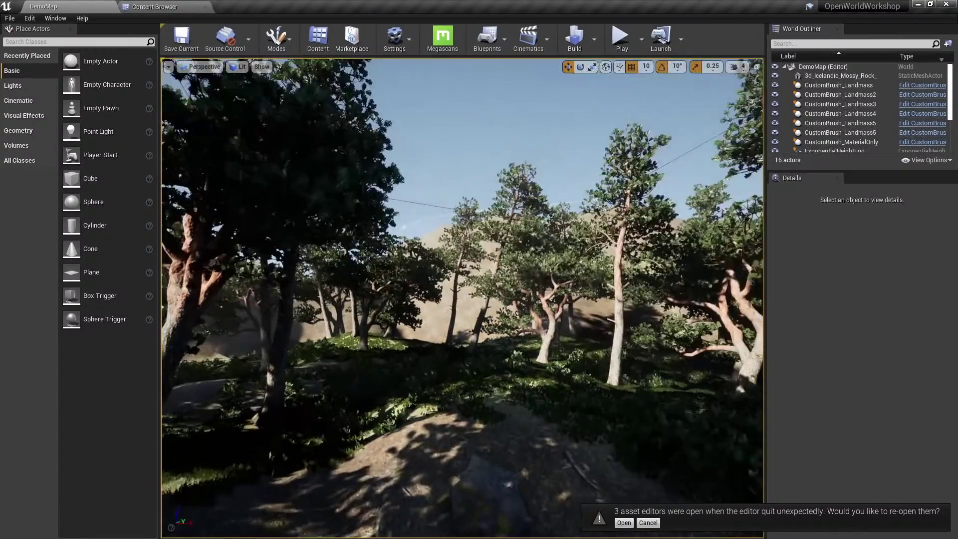
{"action": "key", "text": "w"}
{"action": "right_click_drag", "start_coordinate": [372, 168], "coordinate": [386, 227]}
Turn off the Static Mesh filter in the Content Browser and show the root Content folder.
{"action": "left_click", "coordinate": [154, 7]}
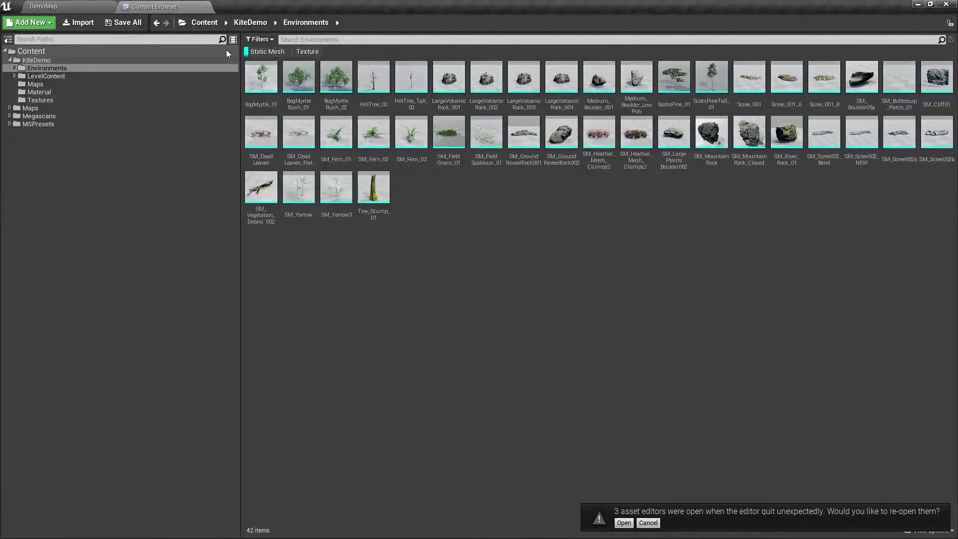
{"action": "left_click", "coordinate": [257, 52]}
{"action": "left_click", "coordinate": [50, 53]}
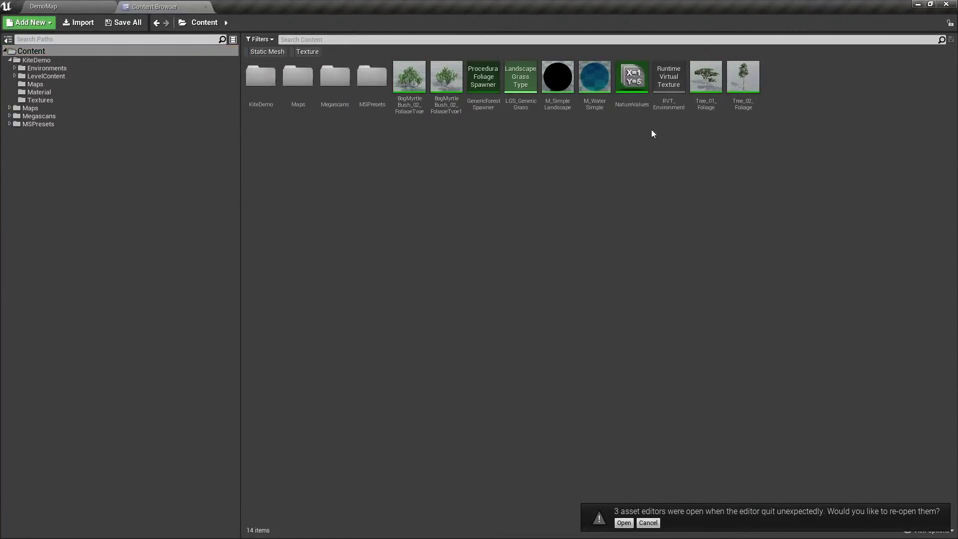
Open the RVT_Environment asset to check its size and layout settings, and close it again.
{"action": "left_click", "coordinate": [661, 95]}
{"action": "double_click", "coordinate": [662, 95]}
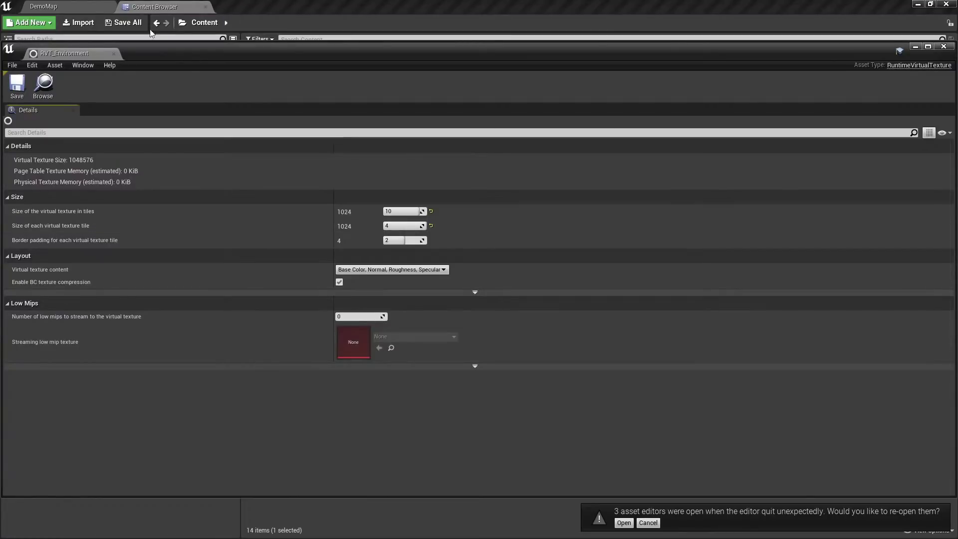
{"action": "left_click", "coordinate": [110, 53]}
{"action": "left_click", "coordinate": [392, 169]}
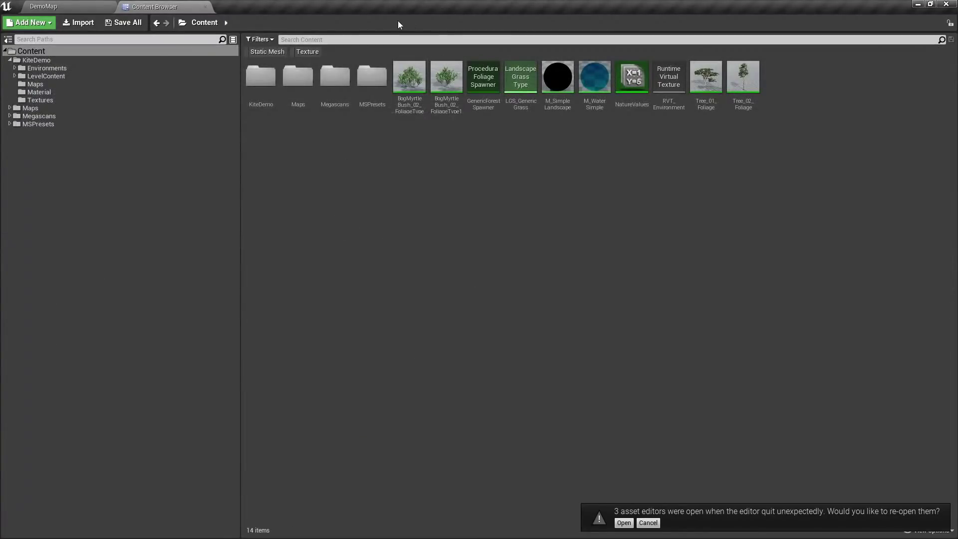
Open the M_SimpleLandscape material at the free graph area above its result node.
{"action": "double_click", "coordinate": [559, 80]}
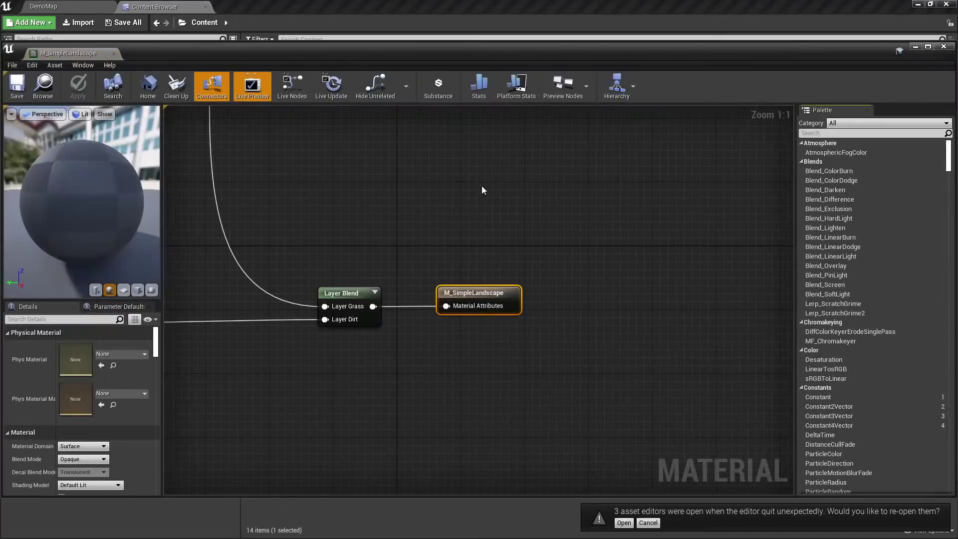
{"action": "scroll", "coordinate": [482, 190], "scroll_direction": "down", "scroll_amount": 2}
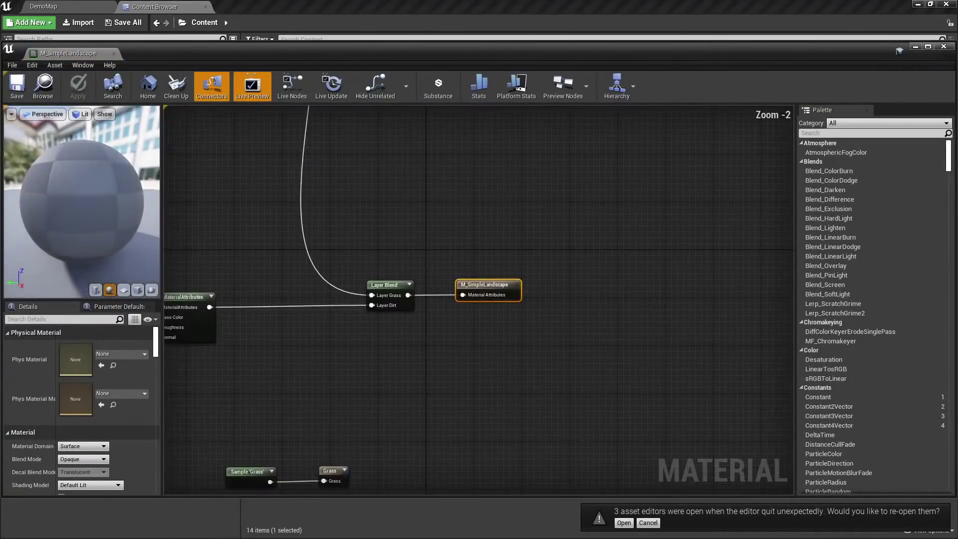
{"action": "right_click_drag", "start_coordinate": [465, 123], "coordinate": [476, 236]}
{"action": "right_click", "coordinate": [476, 235]}
{"action": "type", "text": "simple"}
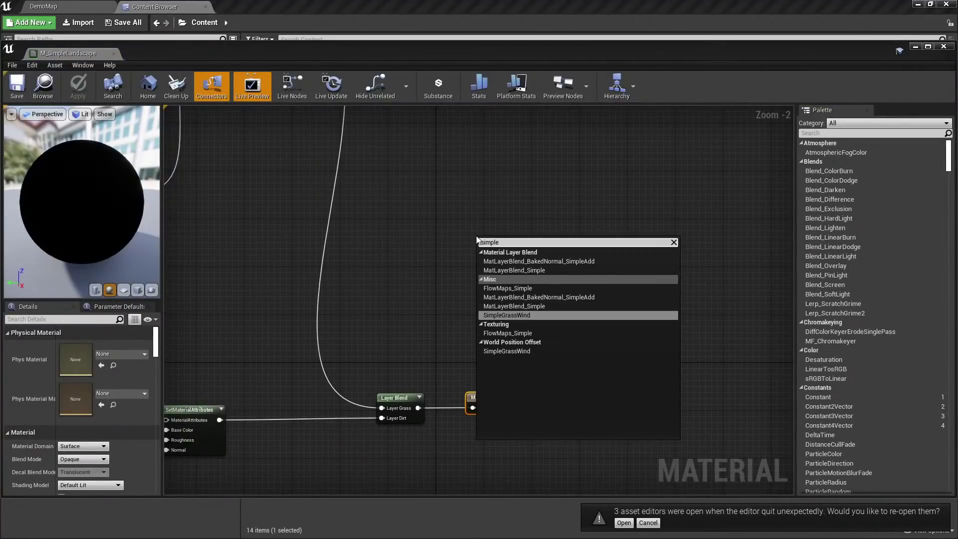
{"action": "key", "text": "BackSpace"}
{"action": "key", "text": "BackSpace"}
{"action": "key", "text": "BackSpace"}
{"action": "key", "text": "BackSpace"}
{"action": "key", "text": "BackSpace"}
{"action": "type", "text": "am"}
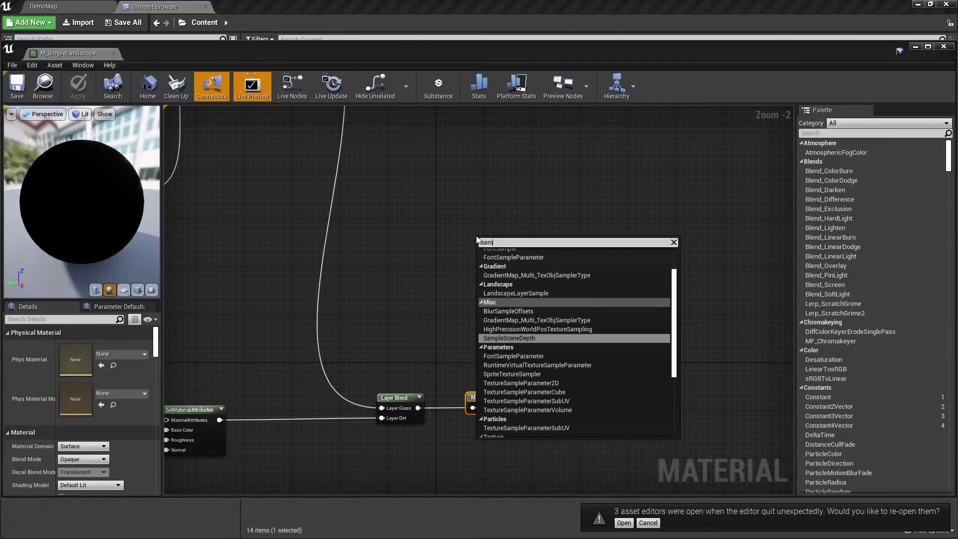
{"action": "type", "text": "ple runt"}
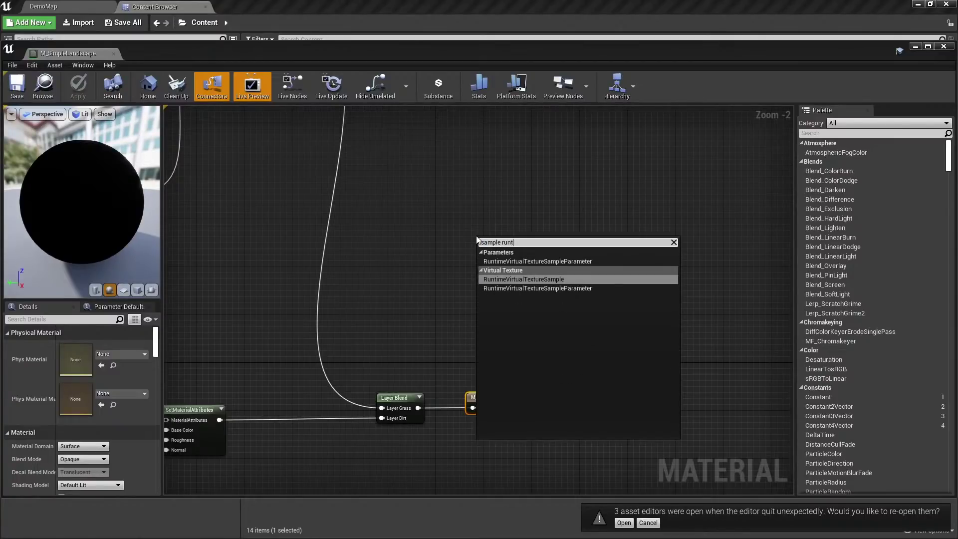
{"action": "key", "text": "Return"}
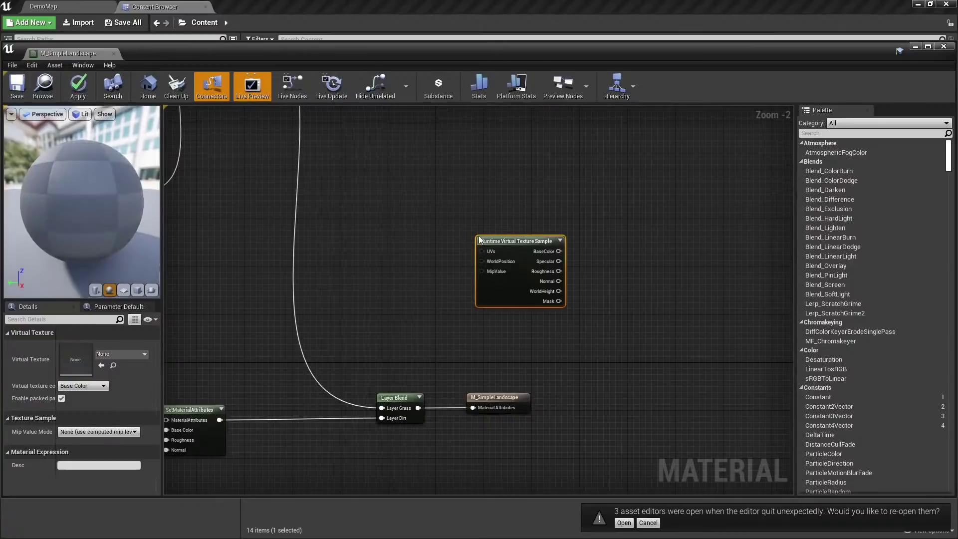
{"action": "key", "text": "Delete"}
Add a Runtime Virtual Texture Output node above the M_SimpleLandscape result node, leaving room on its input side.
{"action": "right_click", "coordinate": [458, 228]}
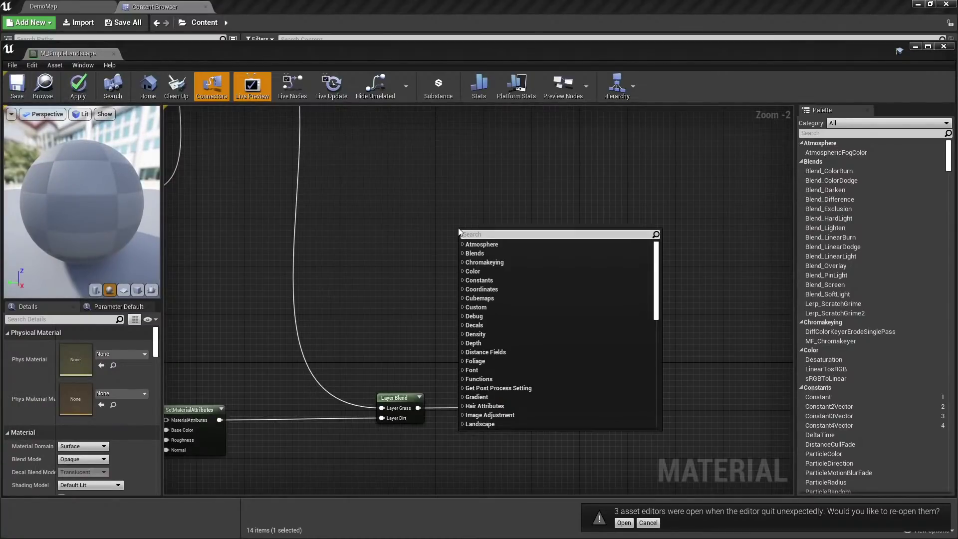
{"action": "type", "text": "runtime"}
{"action": "key", "text": "Escape"}
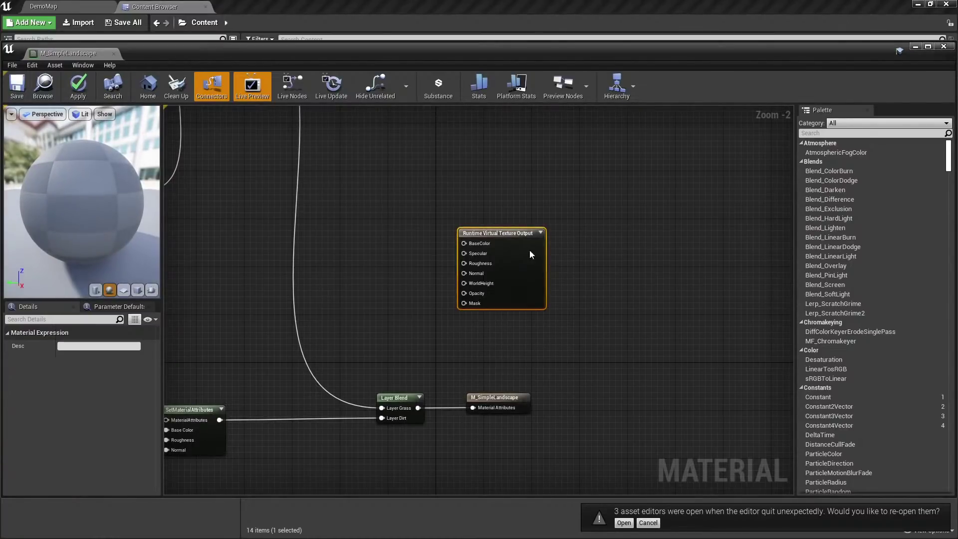
{"action": "left_click_drag", "start_coordinate": [528, 250], "coordinate": [588, 241]}
{"action": "left_click", "coordinate": [422, 369]}
Add a GetMaterialAttributes node fed by the Layer Blend output.
{"action": "left_click_drag", "start_coordinate": [418, 408], "coordinate": [426, 270]}
{"action": "type", "text": "componen"}
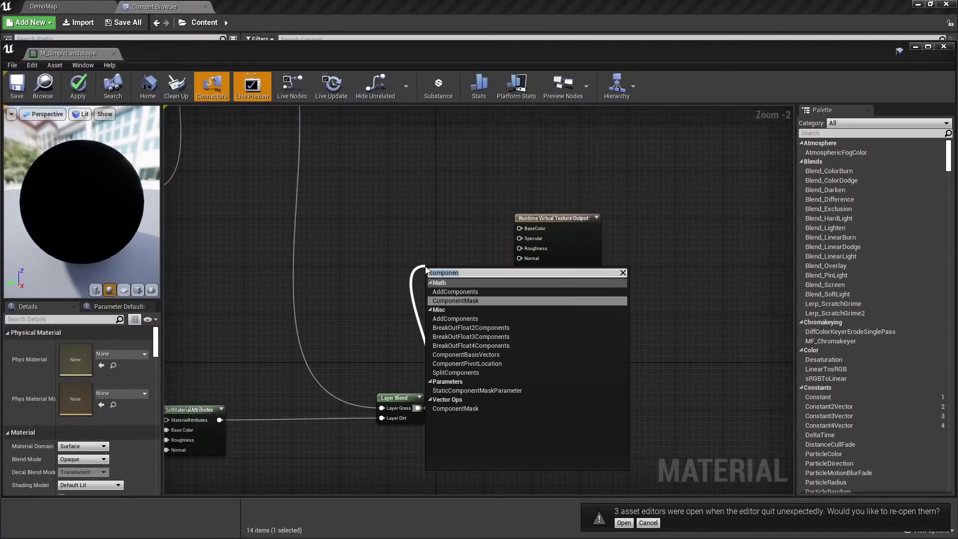
{"action": "key", "text": "BackSpace"}
{"action": "key", "text": "BackSpace"}
{"action": "key", "text": "BackSpace"}
{"action": "key", "text": "BackSpace"}
{"action": "key", "text": "BackSpace"}
{"action": "key", "text": "BackSpace"}
{"action": "key", "text": "BackSpace"}
{"action": "key", "text": "BackSpace"}
{"action": "type", "text": "getmaterial"}
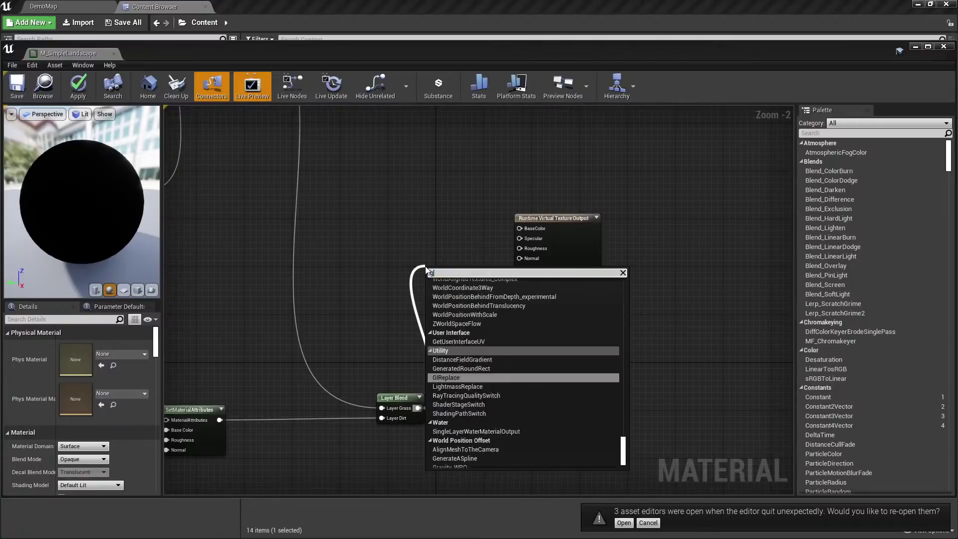
{"action": "key", "text": "Return"}
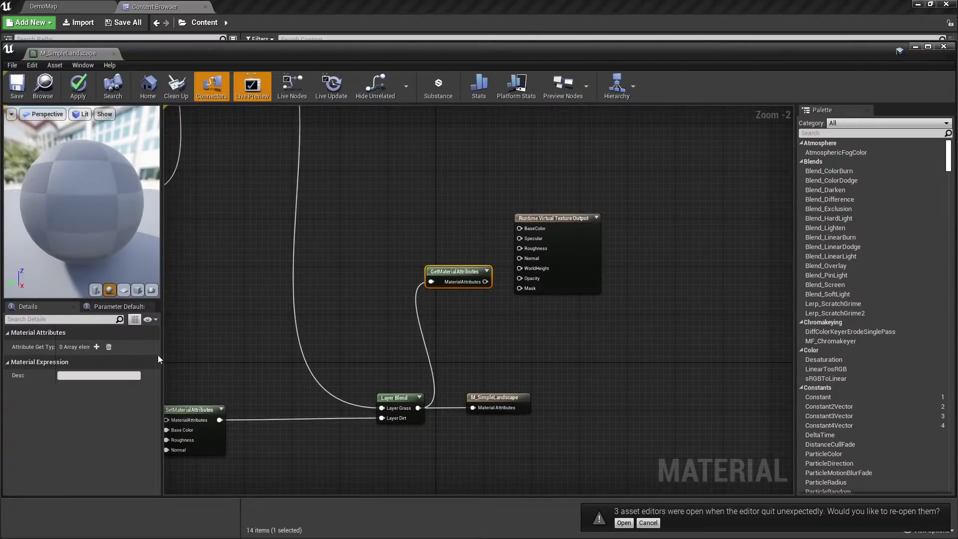
Add four attribute entries to the GetMaterialAttributes node.
{"action": "left_click", "coordinate": [100, 346]}
{"action": "left_click", "coordinate": [100, 345]}
{"action": "left_click", "coordinate": [100, 346]}
{"action": "left_click", "coordinate": [100, 346]}
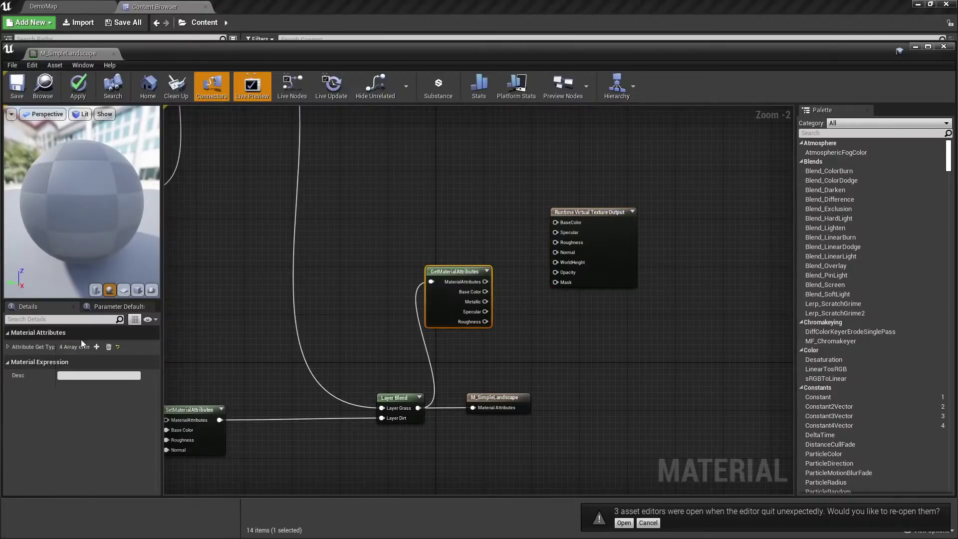
Set attribute entry 1 of GetMaterialAttributes to Roughness and entry 2 to Normal.
{"action": "left_click", "coordinate": [8, 346]}
{"action": "left_click", "coordinate": [79, 360]}
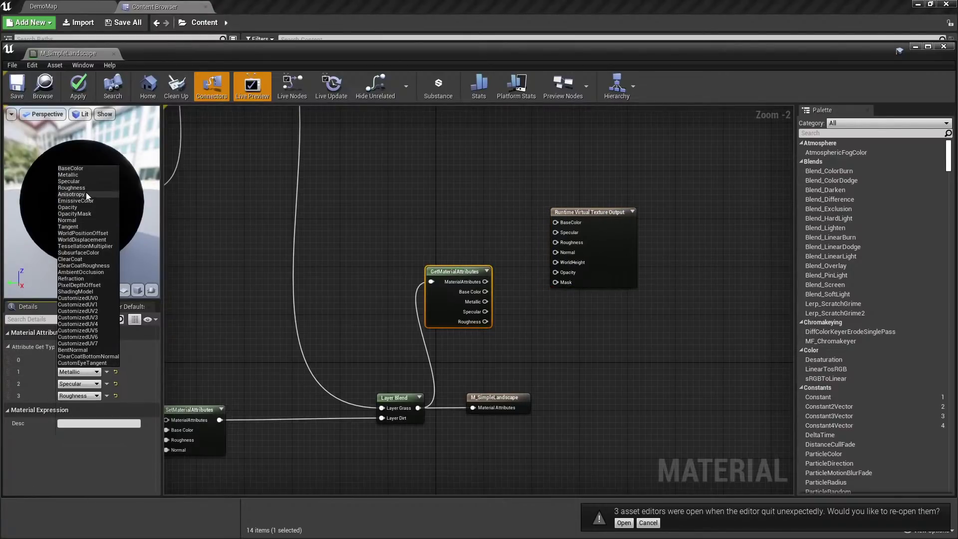
{"action": "left_click", "coordinate": [80, 188]}
{"action": "left_click", "coordinate": [79, 371]}
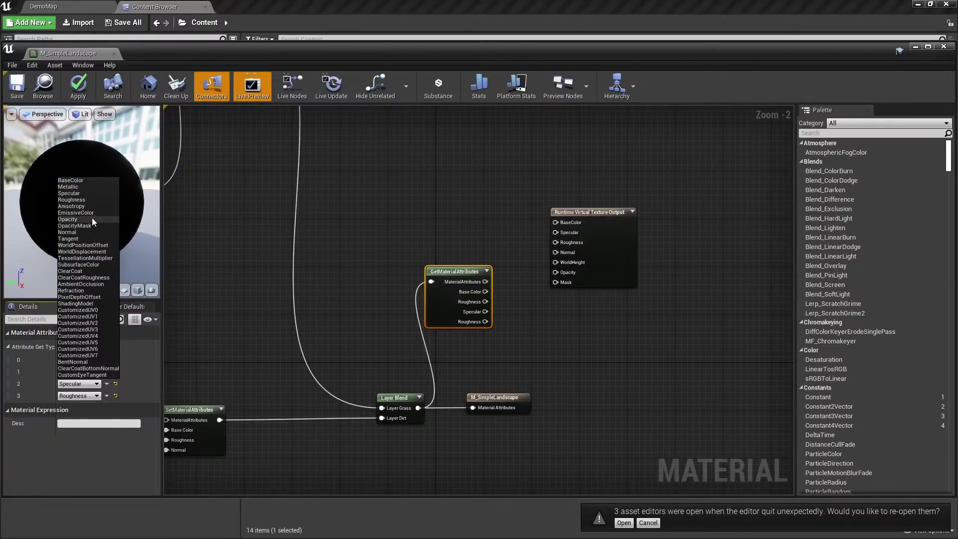
{"action": "left_click", "coordinate": [95, 232]}
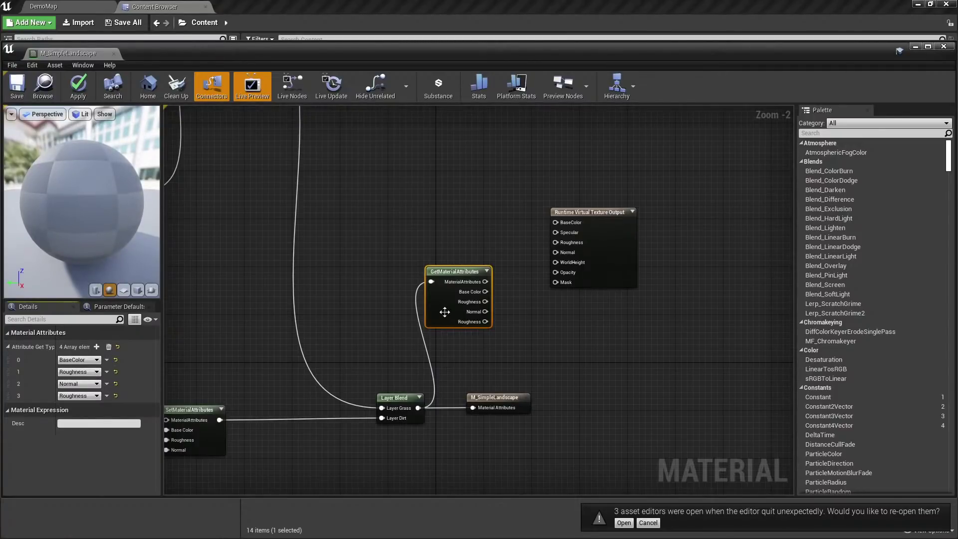
Set GetMaterialAttributes entry 1 to Specular, entry 2 to Roughness and entry 3 to Normal.
{"action": "left_click", "coordinate": [86, 372]}
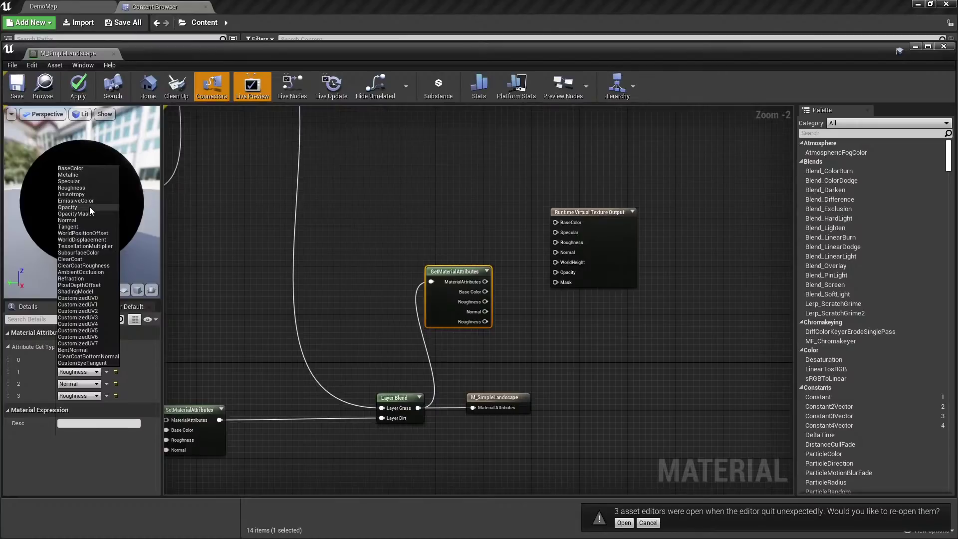
{"action": "left_click", "coordinate": [89, 181]}
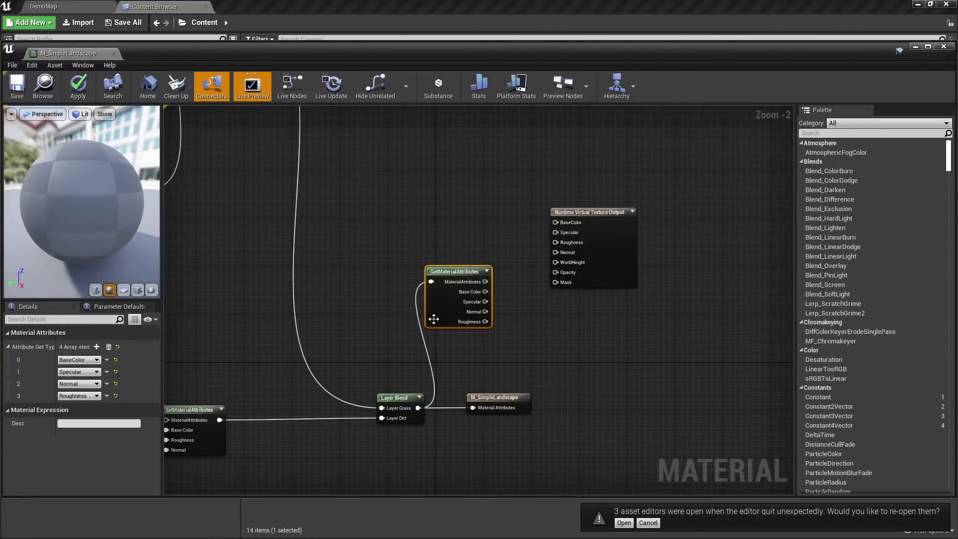
{"action": "left_click", "coordinate": [544, 334]}
{"action": "left_click", "coordinate": [448, 317]}
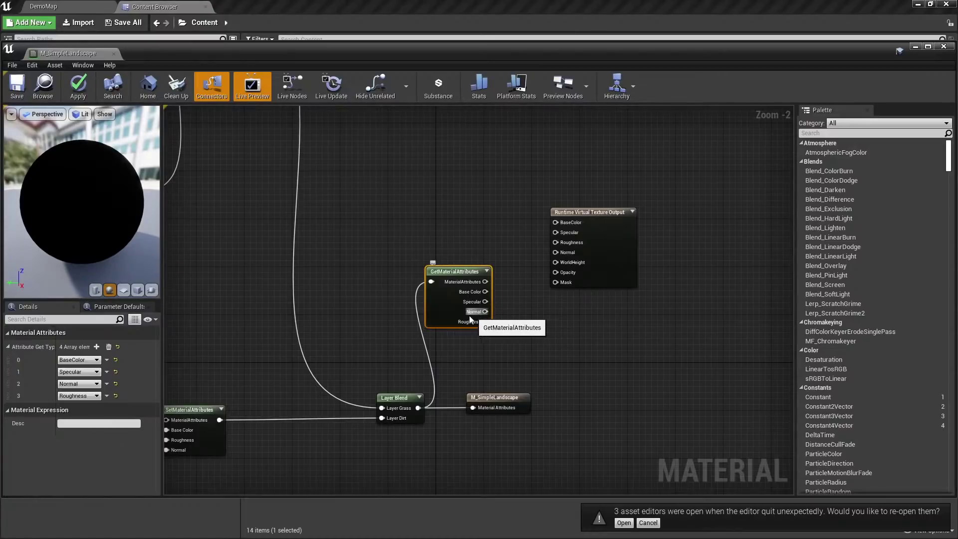
{"action": "left_click", "coordinate": [80, 384]}
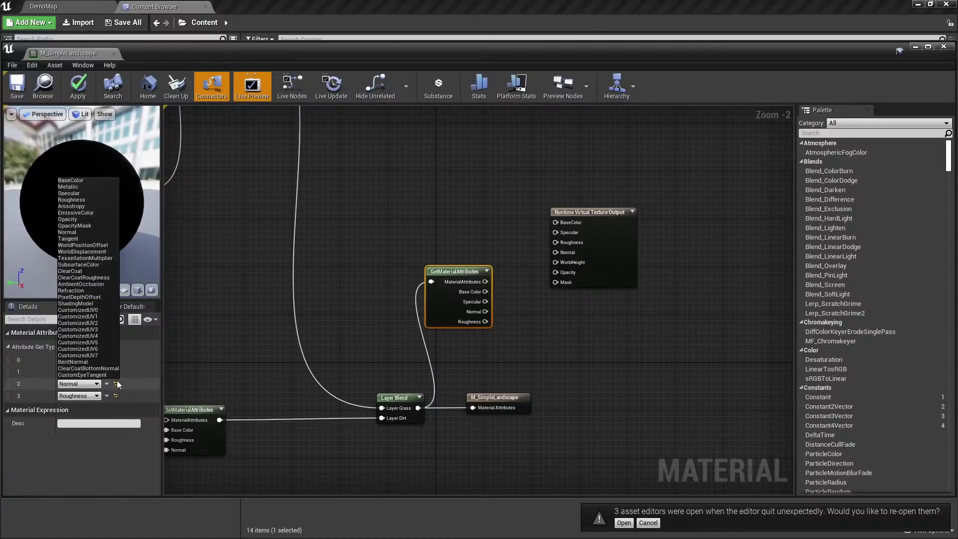
{"action": "left_click", "coordinate": [78, 199]}
{"action": "left_click", "coordinate": [78, 396]}
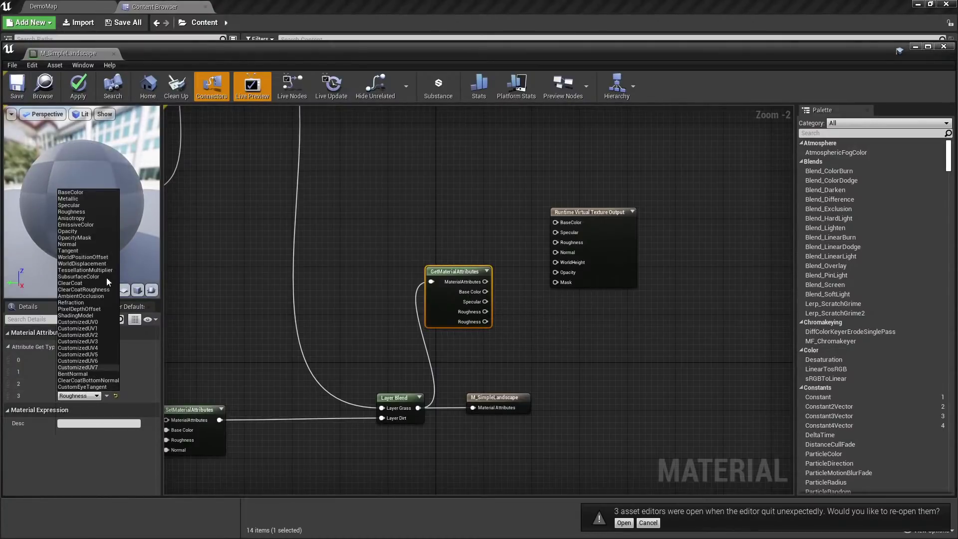
{"action": "left_click", "coordinate": [73, 238]}
{"action": "left_click", "coordinate": [95, 396]}
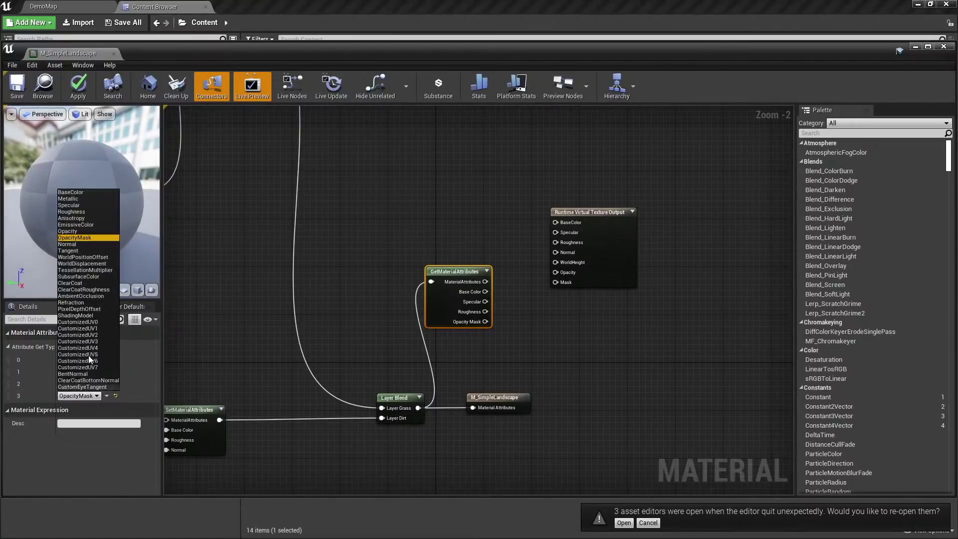
{"action": "left_click", "coordinate": [74, 244]}
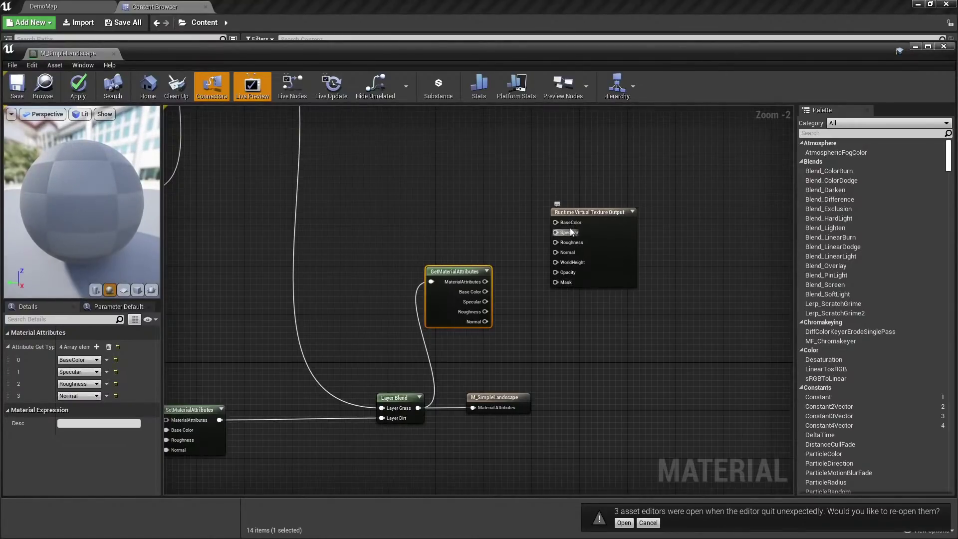
Connect Base Color, Specular, Roughness and Normal from GetMaterialAttributes to the Runtime Virtual Texture Output node, spacing the two nodes apart.
{"action": "left_click_drag", "start_coordinate": [485, 291], "coordinate": [556, 222]}
{"action": "left_click_drag", "start_coordinate": [458, 271], "coordinate": [486, 212]}
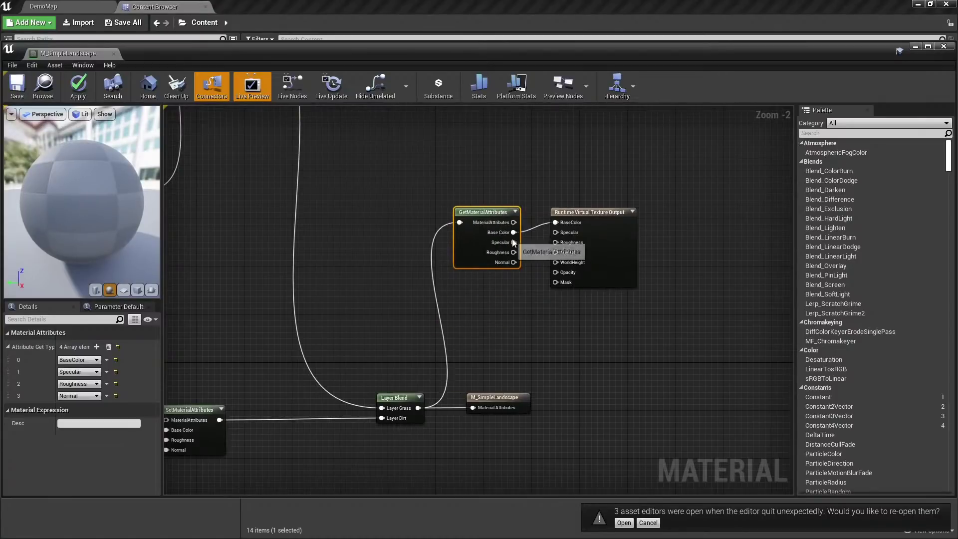
{"action": "left_click_drag", "start_coordinate": [514, 243], "coordinate": [555, 252]}
{"action": "right_click_drag", "start_coordinate": [573, 254], "coordinate": [494, 255]}
{"action": "mouse_move", "coordinate": [533, 270]}
{"action": "left_mouse_down"}
{"action": "mouse_move", "coordinate": [544, 276]}
{"action": "mouse_move", "coordinate": [531, 281]}
{"action": "left_mouse_up"}
{"action": "left_click", "coordinate": [525, 181]}
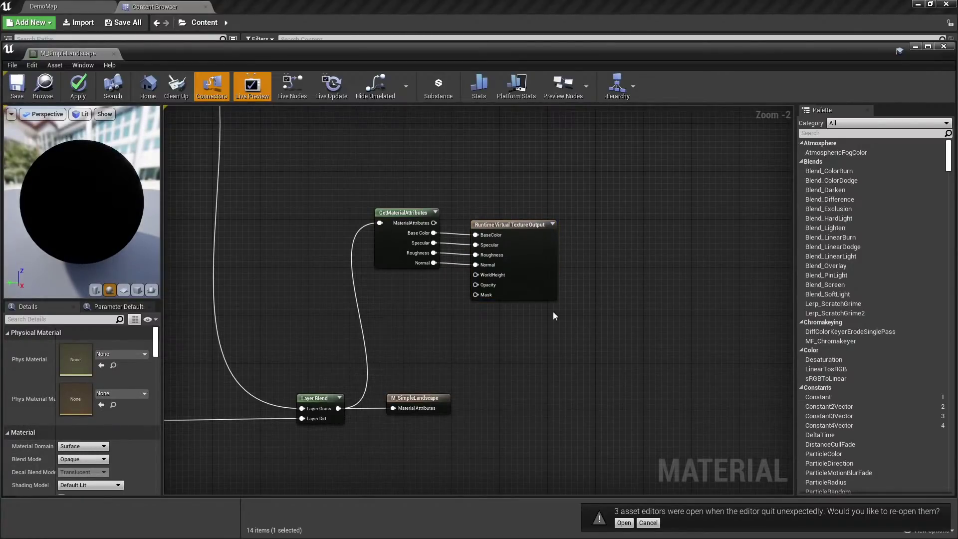
{"action": "right_click_drag", "start_coordinate": [506, 192], "coordinate": [472, 206]}
{"action": "left_click_drag", "start_coordinate": [497, 255], "coordinate": [575, 249]}
Add an Absolute World Position node below the GetMaterialAttributes node.
{"action": "left_click", "coordinate": [367, 305]}
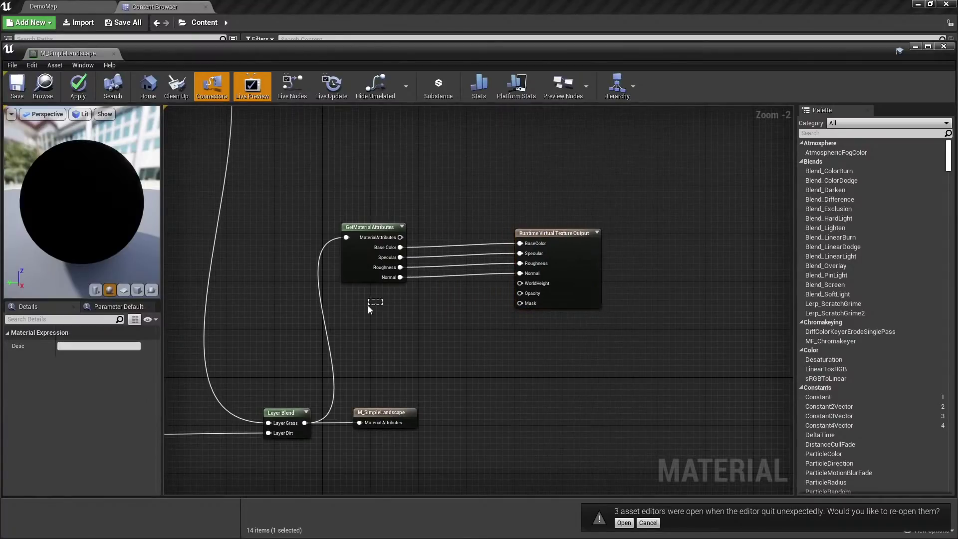
{"action": "right_click", "coordinate": [356, 310]}
{"action": "type", "text": "world position"}
{"action": "key", "text": "Return"}
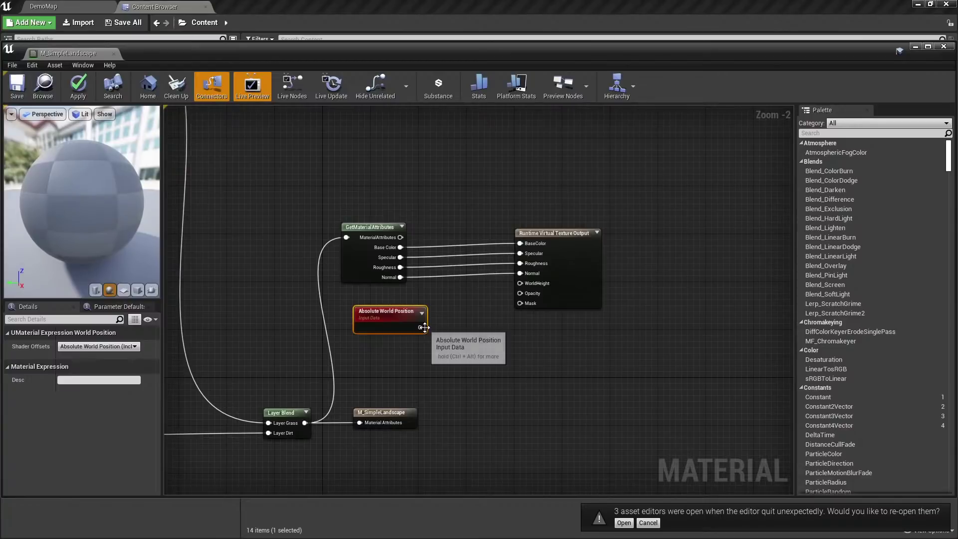
{"action": "mouse_move", "coordinate": [424, 325]}
{"action": "left_mouse_down"}
{"action": "mouse_move", "coordinate": [405, 313]}
{"action": "mouse_move", "coordinate": [432, 324]}
{"action": "left_mouse_up"}
{"action": "type", "text": "breakout"}
{"action": "key", "text": "Return"}
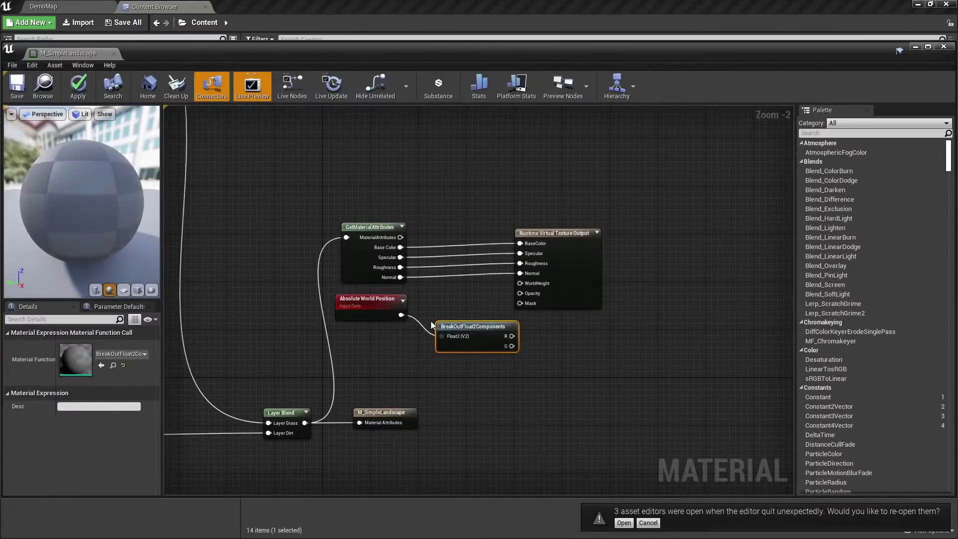
{"action": "key", "text": "Delete"}
Feed Absolute World Position into a new BreakOutFloat3Components node and connect its B output to WorldHeight on the Runtime Virtual Texture Output.
{"action": "left_click_drag", "start_coordinate": [401, 314], "coordinate": [434, 325]}
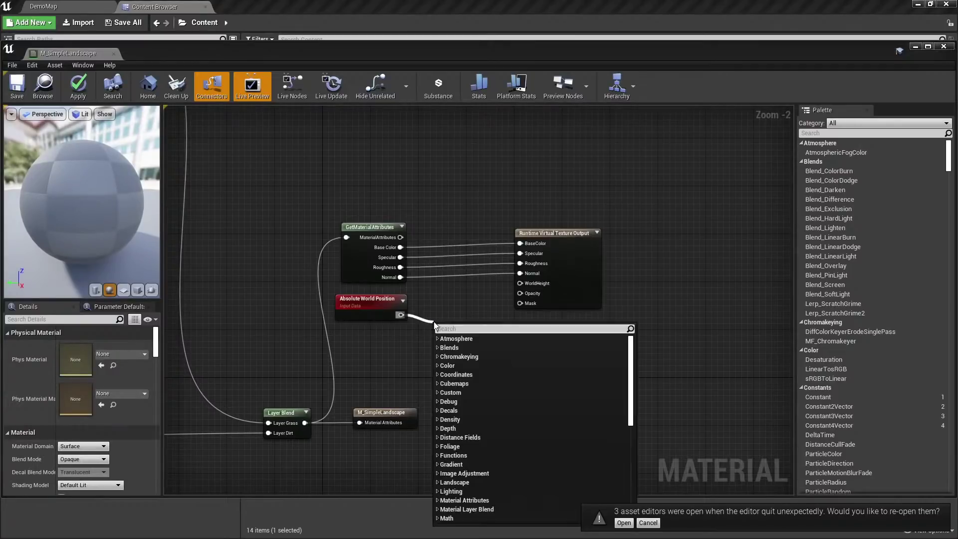
{"action": "type", "text": "break"}
{"action": "left_click", "coordinate": [492, 356]}
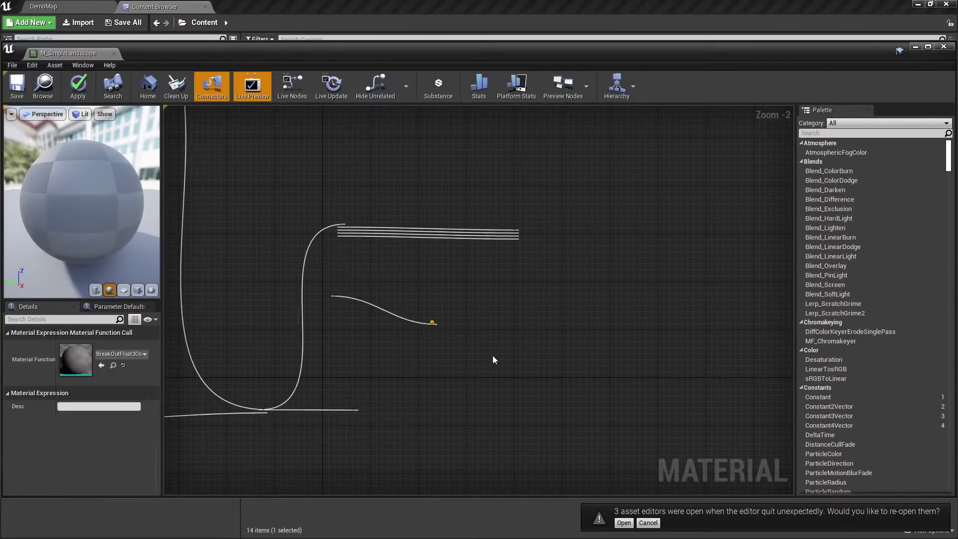
{"action": "left_click_drag", "start_coordinate": [507, 357], "coordinate": [617, 282]}
{"action": "left_click", "coordinate": [598, 373]}
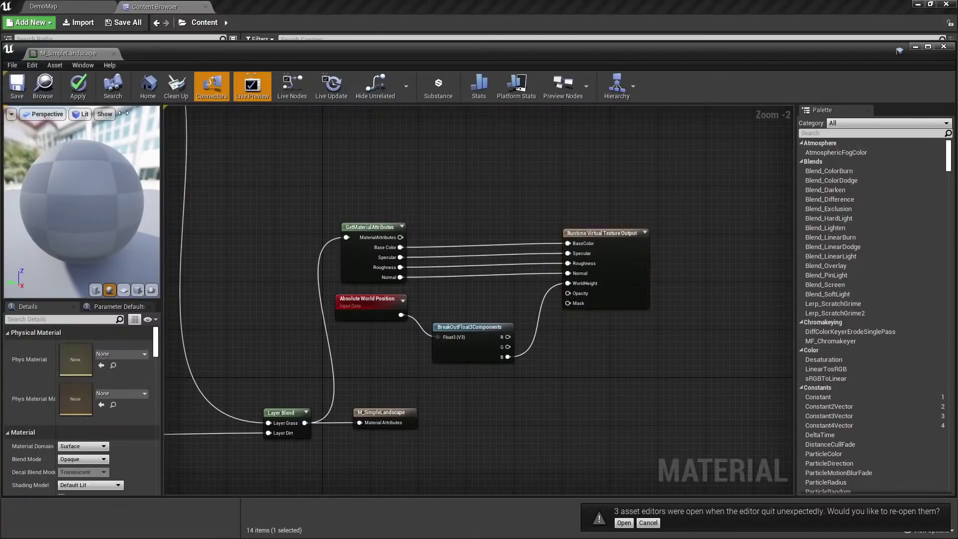
Save the material and straighten the connection between the Absolute World Position and BreakOutFloat3Components nodes.
{"action": "left_click", "coordinate": [23, 91]}
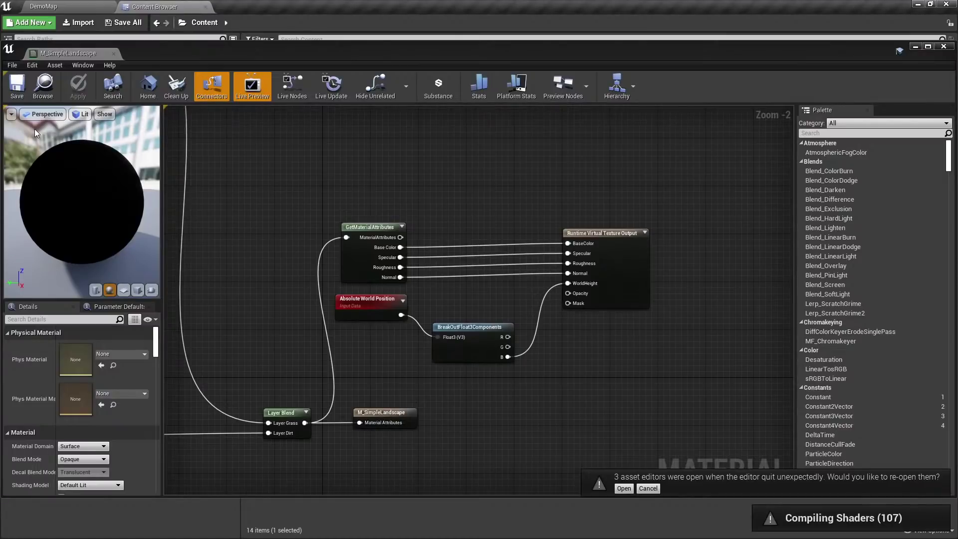
{"action": "left_click", "coordinate": [469, 332]}
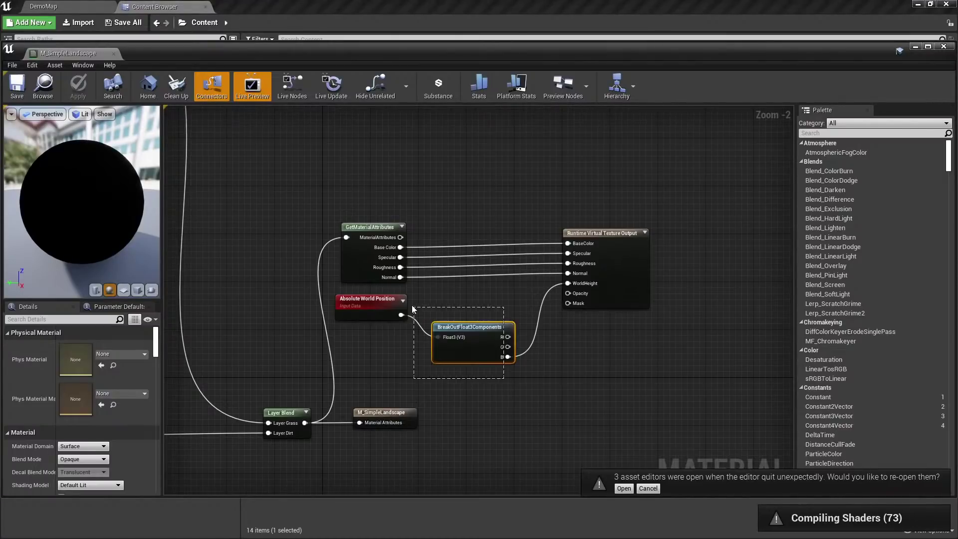
{"action": "left_click", "coordinate": [379, 299], "text": "ctrl"}
{"action": "key", "text": "q"}
{"action": "left_click", "coordinate": [342, 166]}
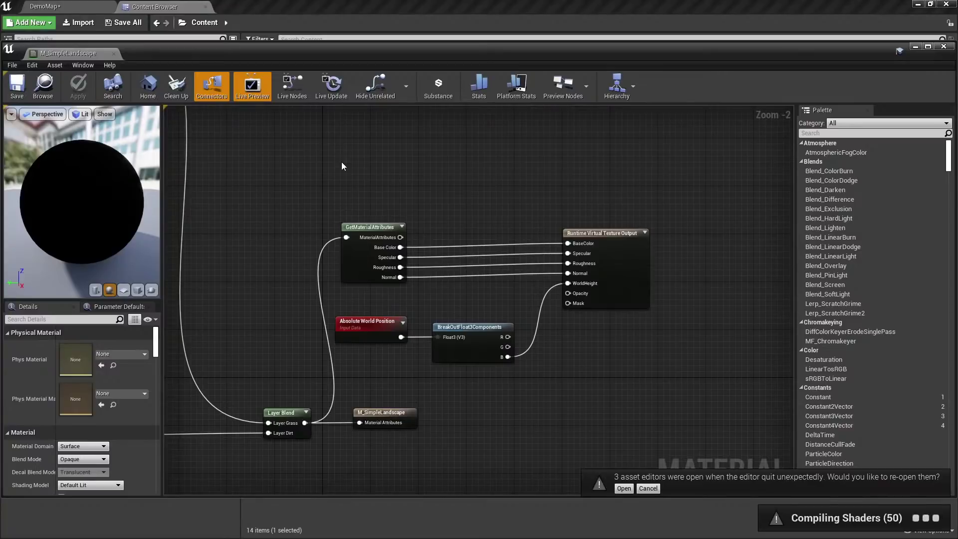
Dock the M_SimpleLandscape material editor into the main editor window and look over its Runtime Virtual Texture nodes.
{"action": "left_click_drag", "start_coordinate": [65, 56], "coordinate": [348, 7]}
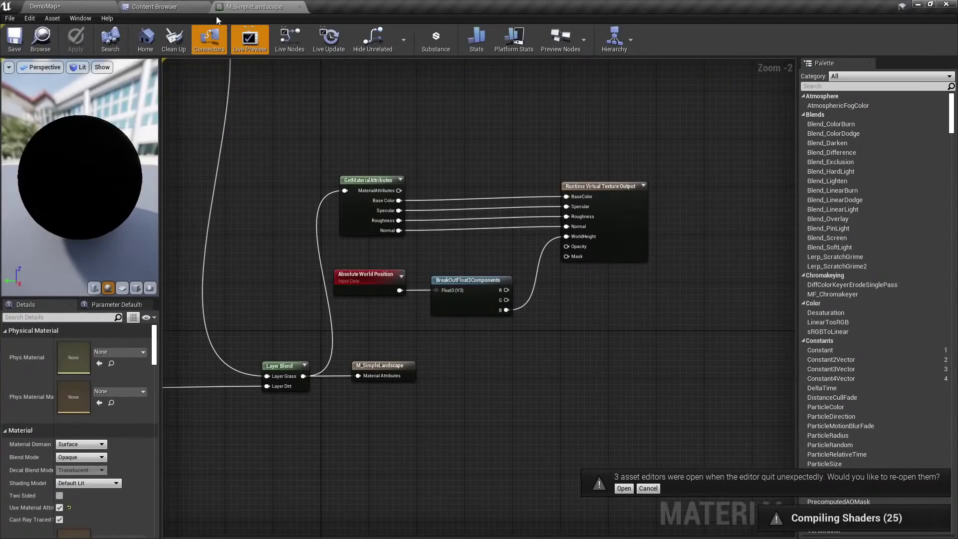
{"action": "left_click", "coordinate": [172, 8]}
{"action": "left_click", "coordinate": [565, 240]}
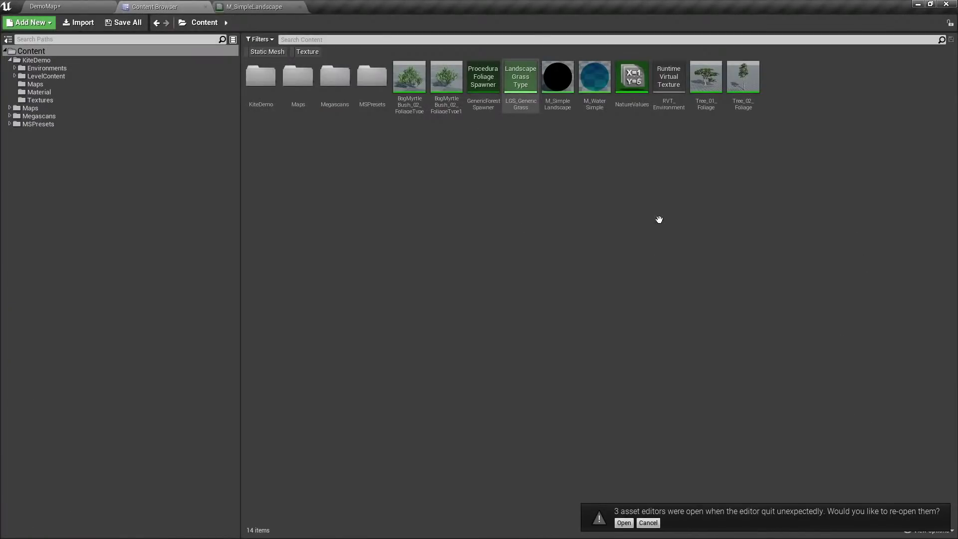
{"action": "left_click", "coordinate": [255, 7]}
{"action": "left_click_drag", "start_coordinate": [655, 156], "coordinate": [379, 319]}
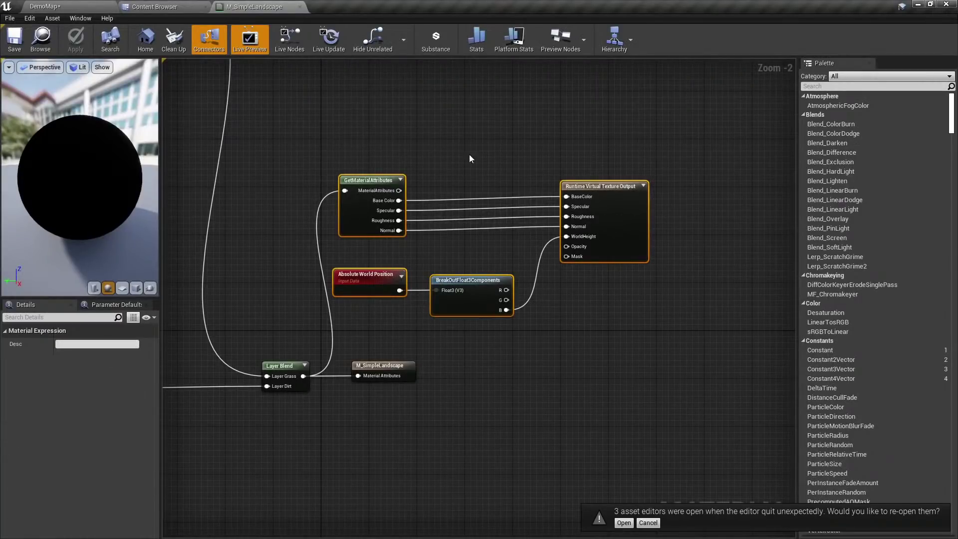
{"action": "left_click", "coordinate": [584, 312]}
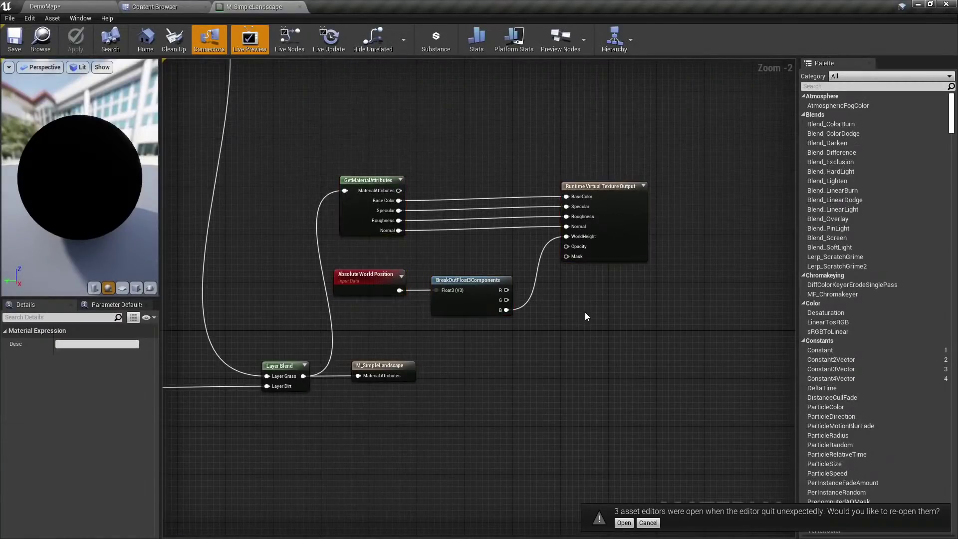
In the DemoMap level, add an entry to the Landscape's Render to Virtual Textures array and assign RVT_Environment to it.
{"action": "left_click", "coordinate": [71, 5]}
{"action": "left_click_drag", "start_coordinate": [469, 319], "coordinate": [469, 274]}
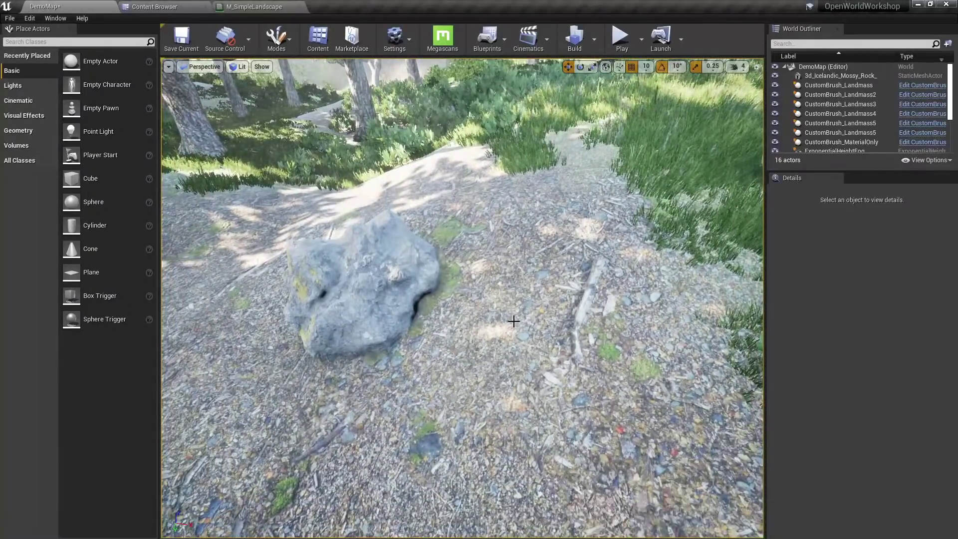
{"action": "left_click", "coordinate": [475, 280]}
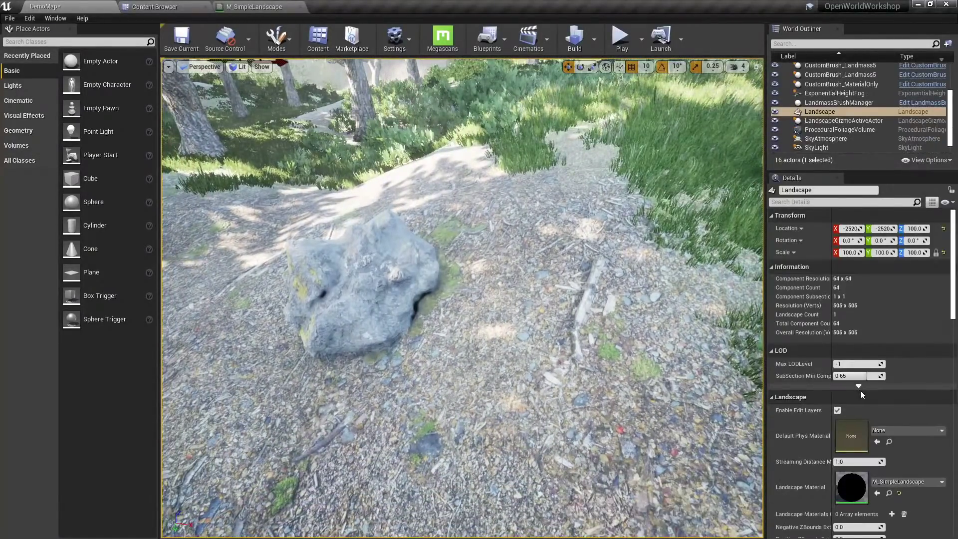
{"action": "scroll", "coordinate": [861, 391], "scroll_direction": "down", "scroll_amount": 4}
{"action": "left_click_drag", "start_coordinate": [587, 344], "coordinate": [587, 381]}
{"action": "scroll", "coordinate": [845, 420], "scroll_direction": "down", "scroll_amount": 6}
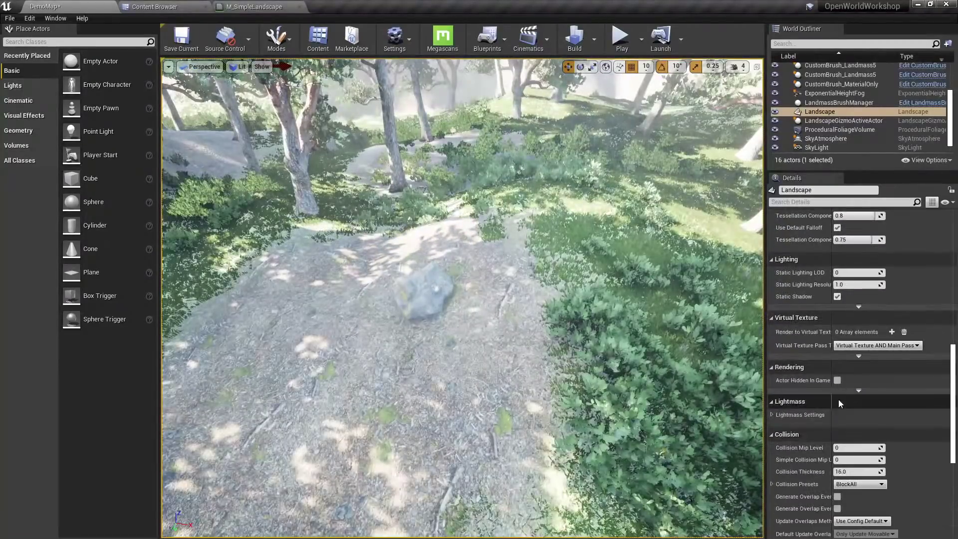
{"action": "scroll", "coordinate": [848, 400], "scroll_direction": "up", "scroll_amount": 2}
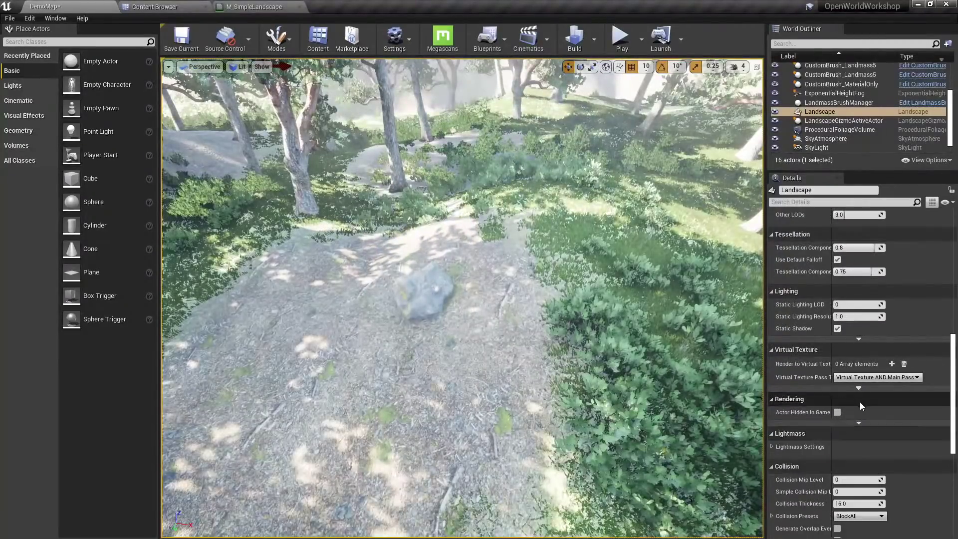
{"action": "left_click", "coordinate": [892, 364]}
{"action": "left_click", "coordinate": [894, 384]}
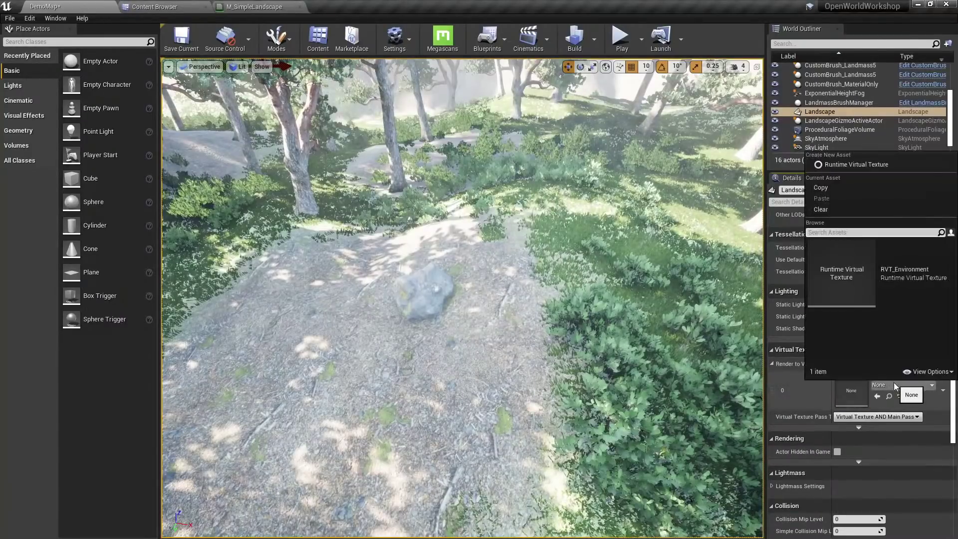
{"action": "left_click", "coordinate": [906, 275]}
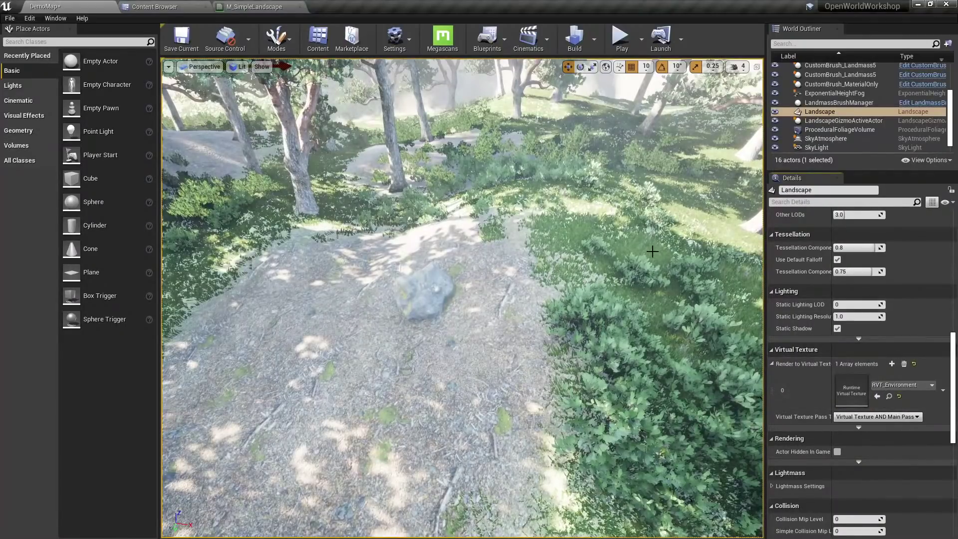
Find the Runtime Virtual Texture Volume actor and place one on the dirt path beside the rock.
{"action": "left_click", "coordinate": [45, 41]}
{"action": "type", "text": "runtuim"}
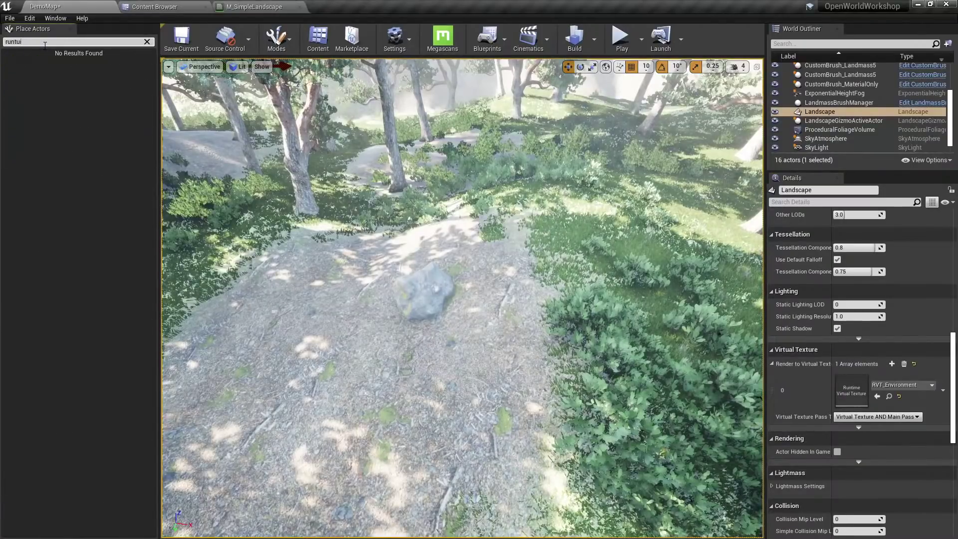
{"action": "key", "text": "BackSpace"}
{"action": "key", "text": "BackSpace"}
{"action": "left_click_drag", "start_coordinate": [69, 61], "coordinate": [496, 318]}
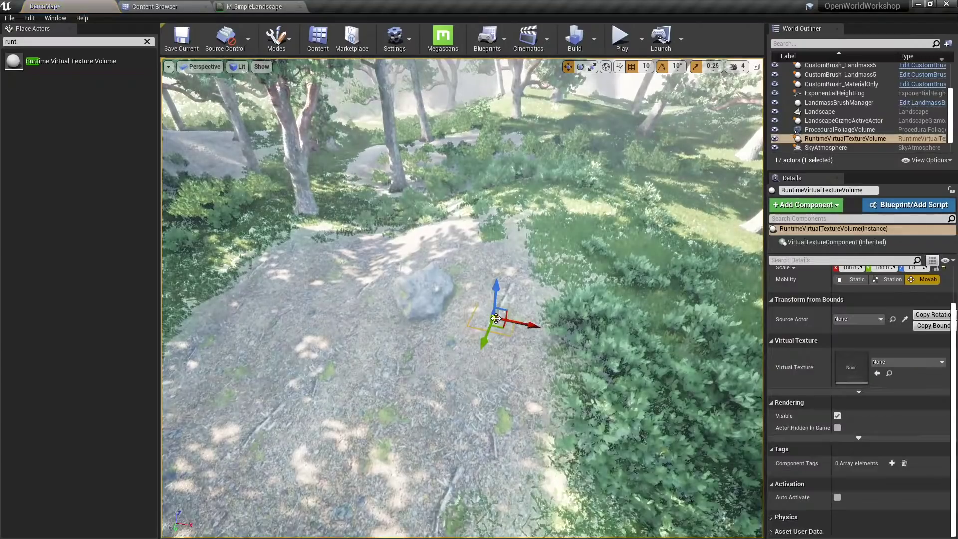
Raise the Runtime Virtual Texture Volume above the ground.
{"action": "right_click_drag", "start_coordinate": [595, 297], "coordinate": [621, 287]}
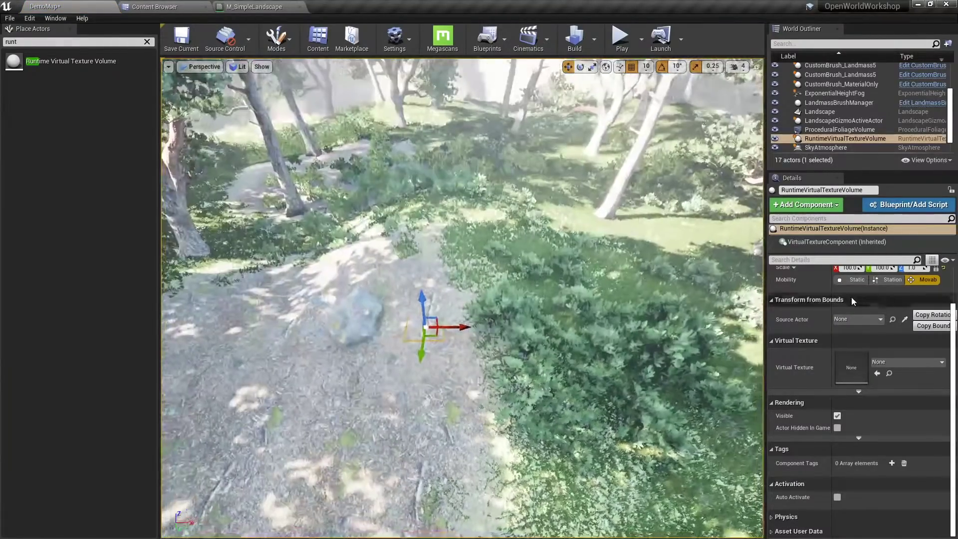
{"action": "left_click_drag", "start_coordinate": [424, 299], "coordinate": [422, 188]}
{"action": "mouse_move", "coordinate": [464, 264]}
{"action": "right_mouse_down"}
{"action": "mouse_move", "coordinate": [447, 232]}
{"action": "mouse_move", "coordinate": [448, 192]}
{"action": "mouse_move", "coordinate": [464, 265]}
{"action": "right_mouse_up"}
{"action": "key", "text": "w"}
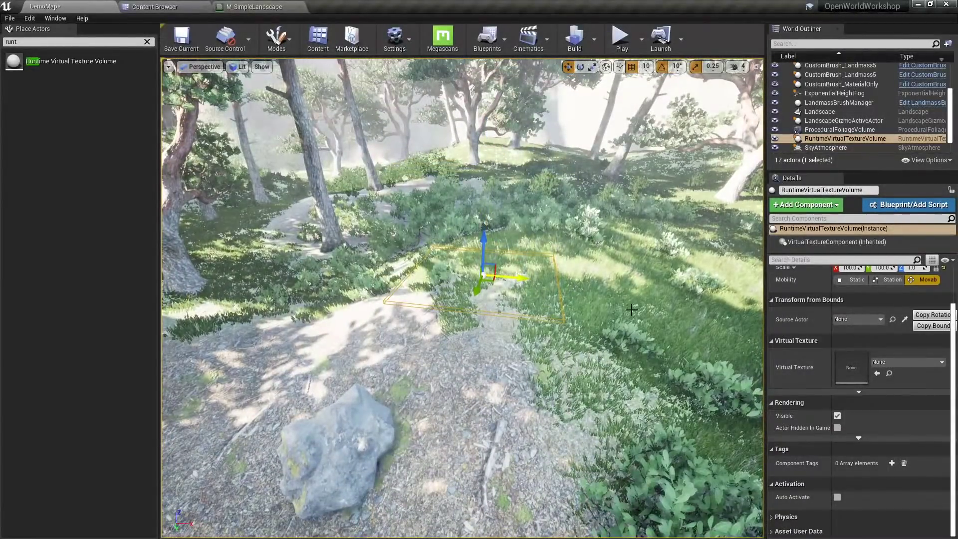
Pick the Landscape as the volume's Source Actor, copy its bounds to the volume and check the volume around the whole terrain.
{"action": "left_click", "coordinate": [904, 319]}
{"action": "left_click", "coordinate": [527, 377]}
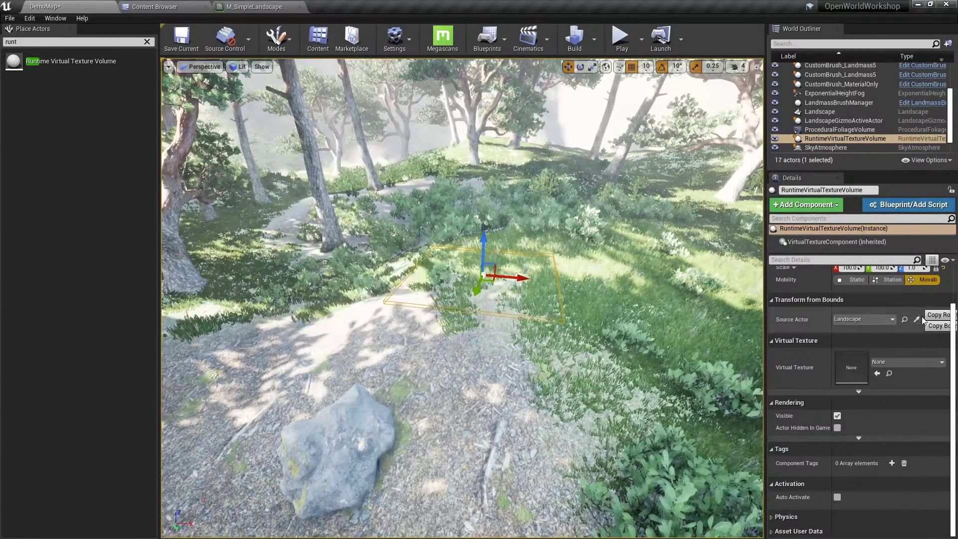
{"action": "left_click", "coordinate": [940, 327]}
{"action": "mouse_move", "coordinate": [696, 337]}
{"action": "right_mouse_down"}
{"action": "mouse_move", "coordinate": [697, 267]}
{"action": "mouse_move", "coordinate": [697, 338]}
{"action": "right_mouse_up"}
{"action": "key", "text": "f"}
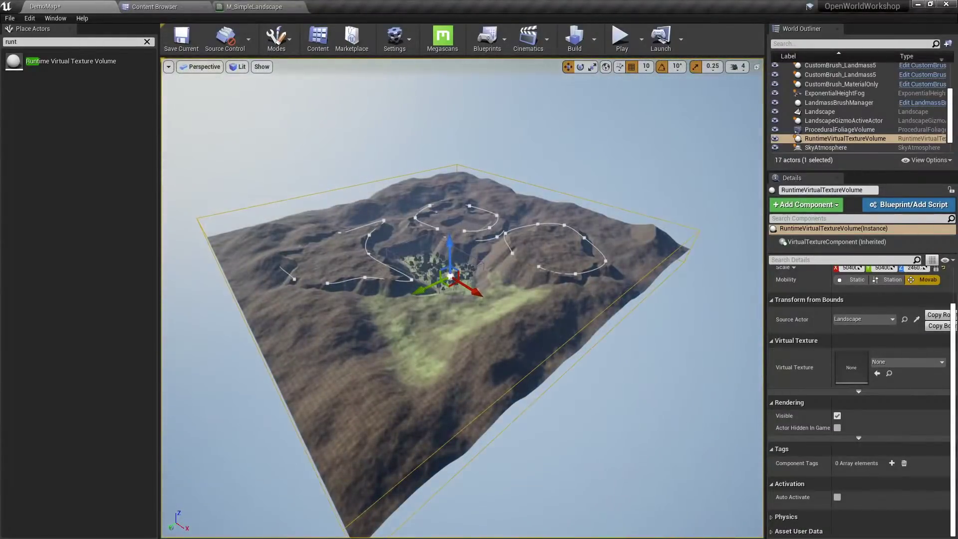
{"action": "left_click", "coordinate": [430, 266]}
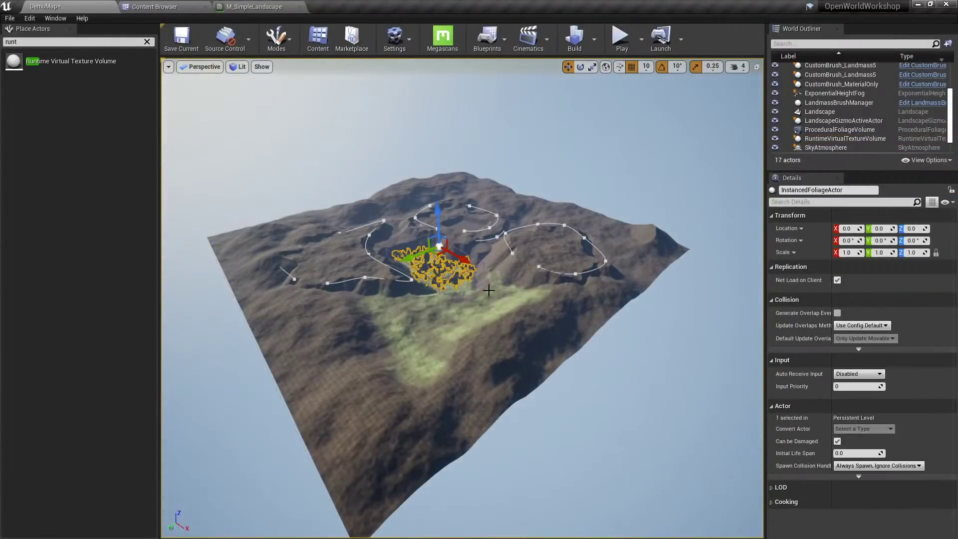
Return to the dirt path beside the rock, clear the actor selection and save the level.
{"action": "key", "text": "f"}
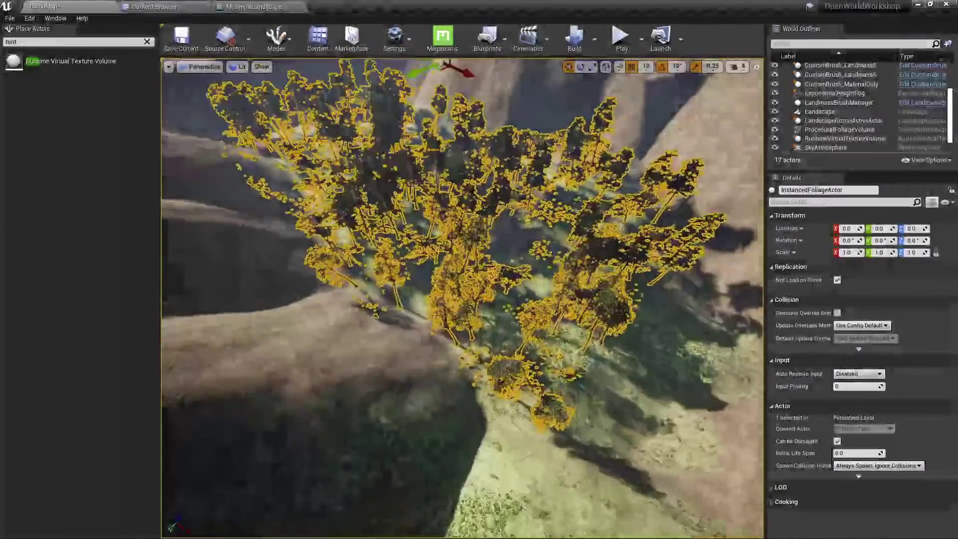
{"action": "key", "text": "w"}
{"action": "mouse_move", "coordinate": [430, 267]}
{"action": "right_mouse_down"}
{"action": "mouse_move", "coordinate": [434, 200]}
{"action": "mouse_move", "coordinate": [434, 240]}
{"action": "mouse_move", "coordinate": [424, 232]}
{"action": "mouse_move", "coordinate": [419, 270]}
{"action": "right_mouse_up"}
{"action": "key", "text": "Escape"}
{"action": "key", "text": "s"}
{"action": "mouse_move", "coordinate": [498, 300]}
{"action": "right_mouse_down"}
{"action": "mouse_move", "coordinate": [498, 279]}
{"action": "mouse_move", "coordinate": [494, 319]}
{"action": "mouse_move", "coordinate": [499, 300]}
{"action": "right_mouse_up"}
{"action": "key", "text": "w"}
{"action": "right_click_drag", "start_coordinate": [462, 298], "coordinate": [491, 234]}
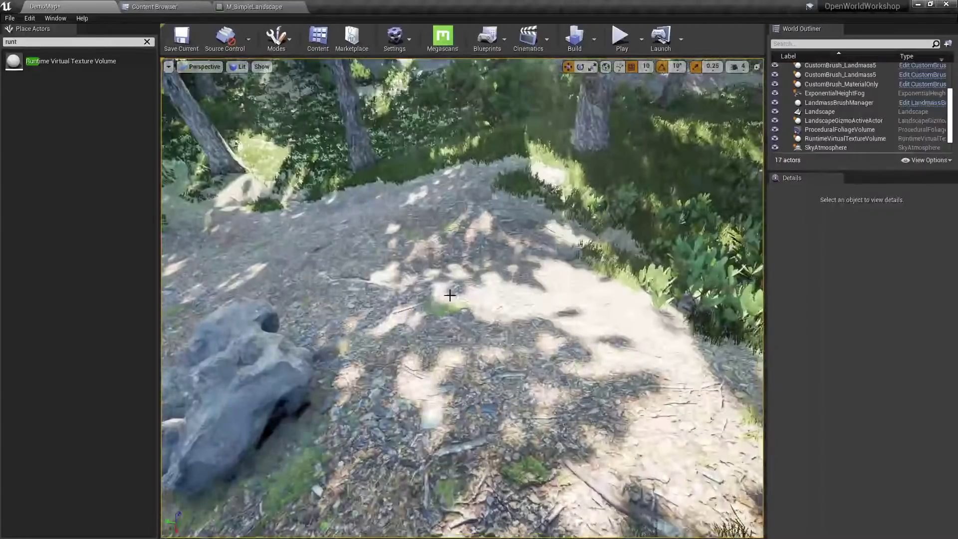
{"action": "left_click", "coordinate": [189, 50]}
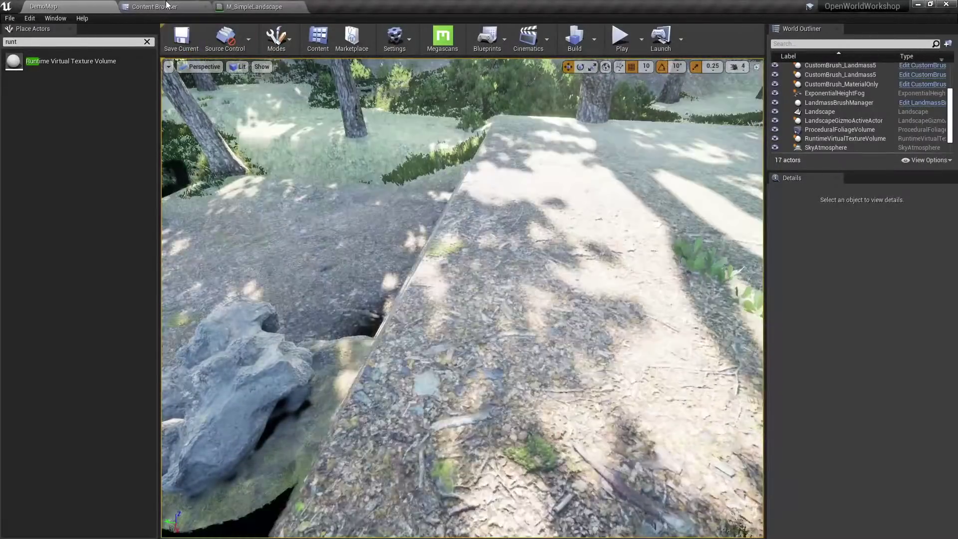
Review the size and layout settings of the RVT_Environment asset, then close it.
{"action": "left_click", "coordinate": [155, 6]}
{"action": "double_click", "coordinate": [663, 80]}
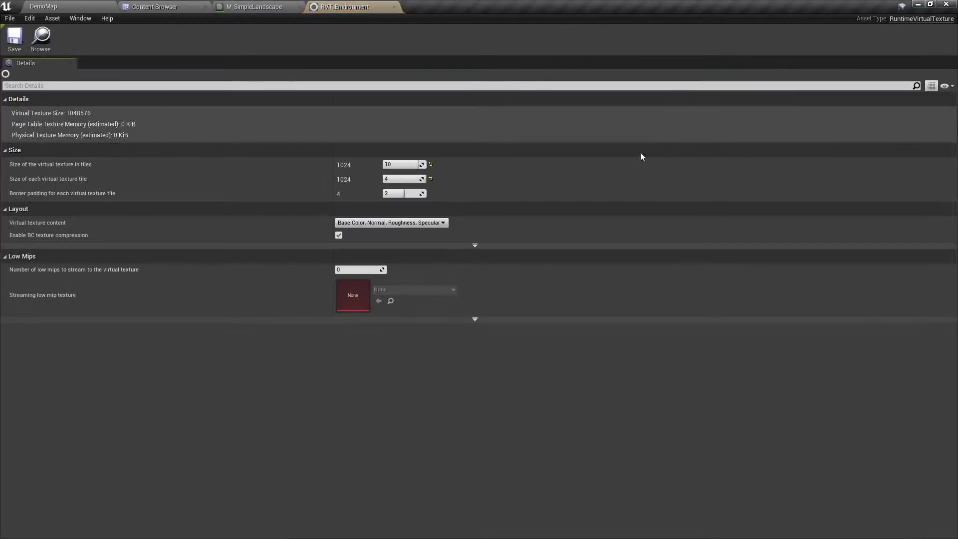
{"action": "left_click", "coordinate": [394, 7]}
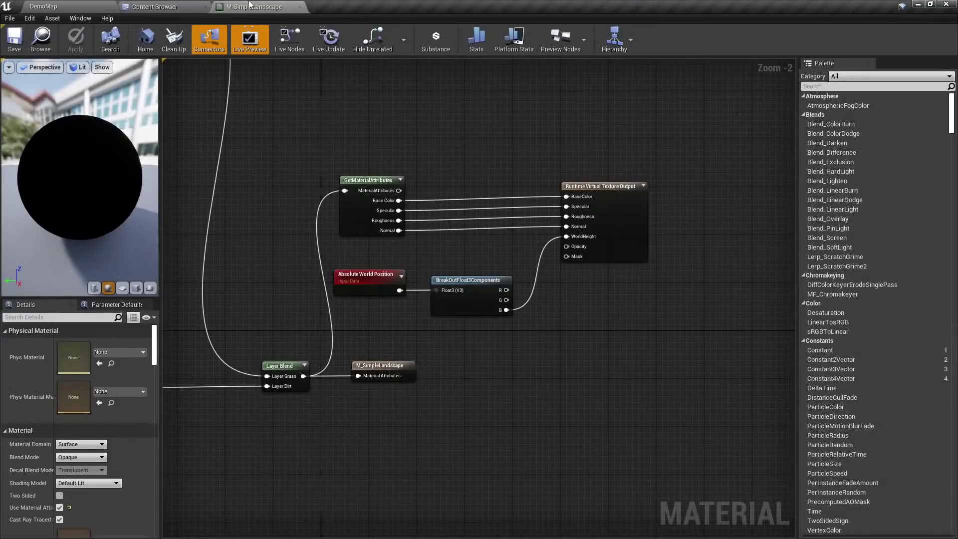
{"action": "left_click", "coordinate": [154, 7]}
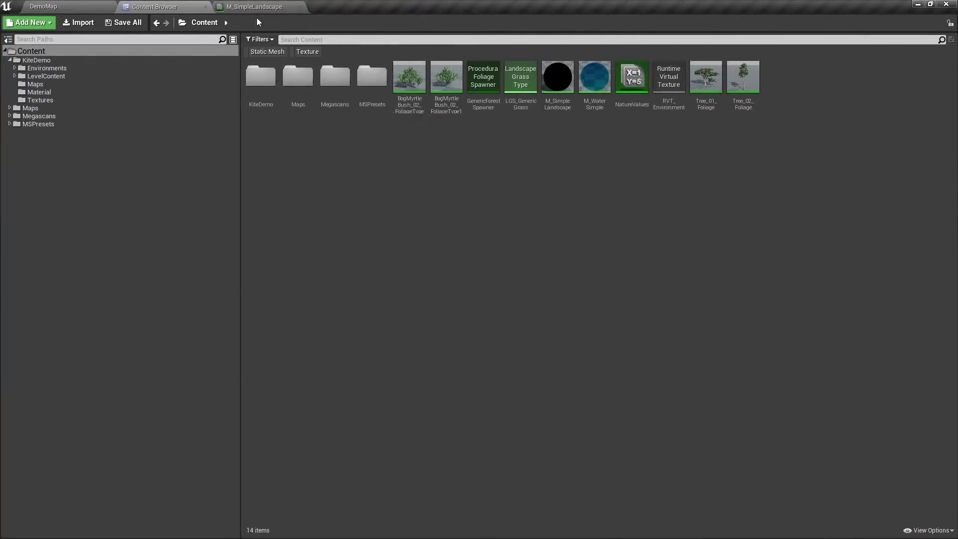
{"action": "right_click", "coordinate": [328, 142]}
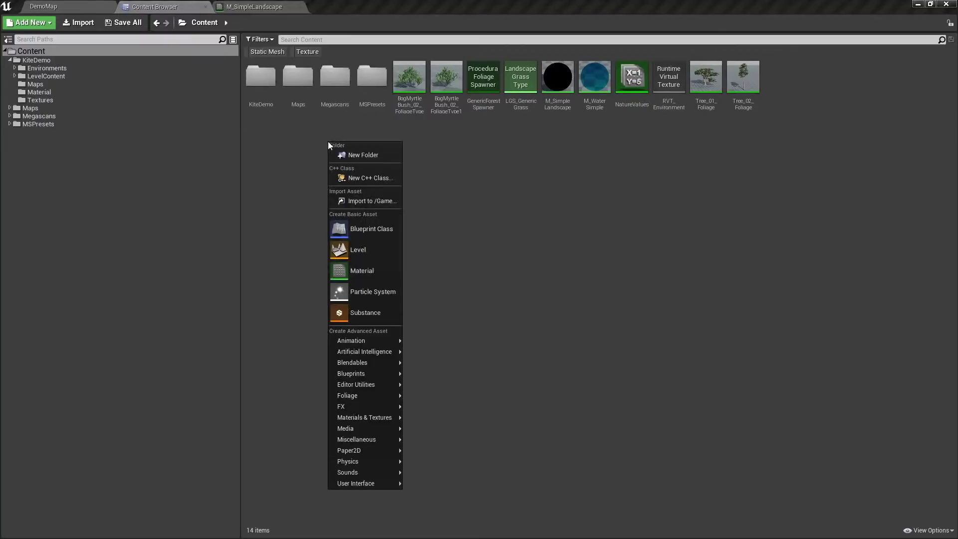
{"action": "left_click", "coordinate": [253, 175]}
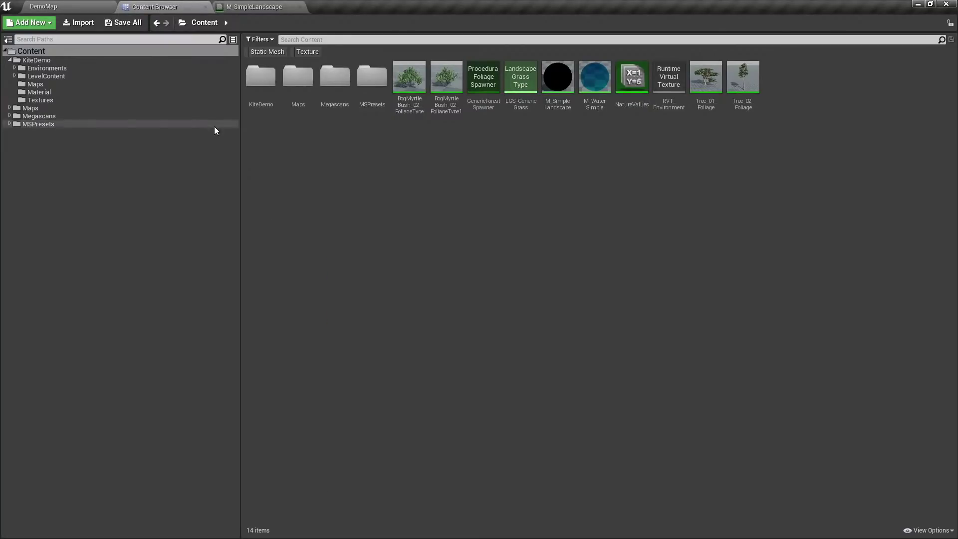
In DemoMap, select the mossy rock beside the path and locate its Element 0 material instance among the project assets.
{"action": "left_click", "coordinate": [80, 5]}
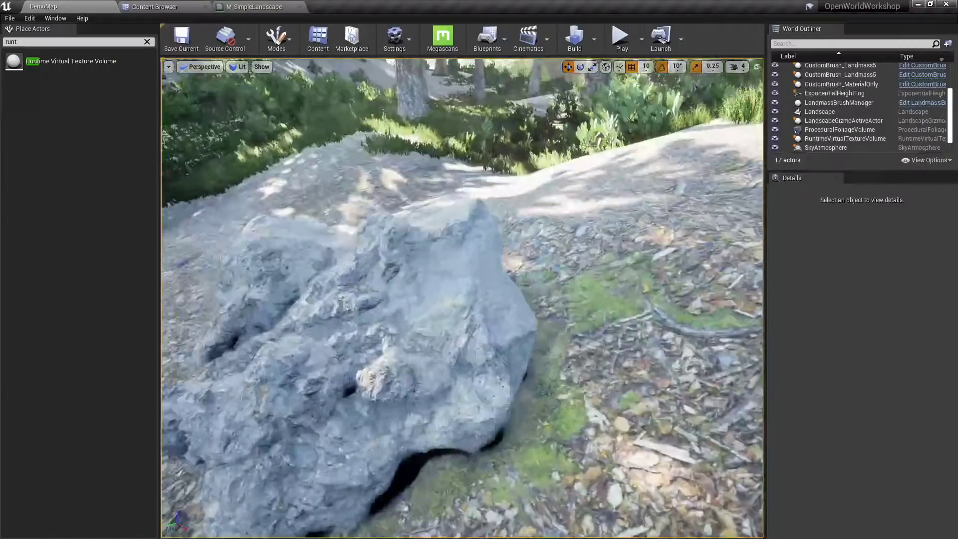
{"action": "right_click_drag", "start_coordinate": [465, 260], "coordinate": [471, 259]}
{"action": "key", "text": "s"}
{"action": "left_click", "coordinate": [465, 254]}
{"action": "right_click", "coordinate": [465, 255]}
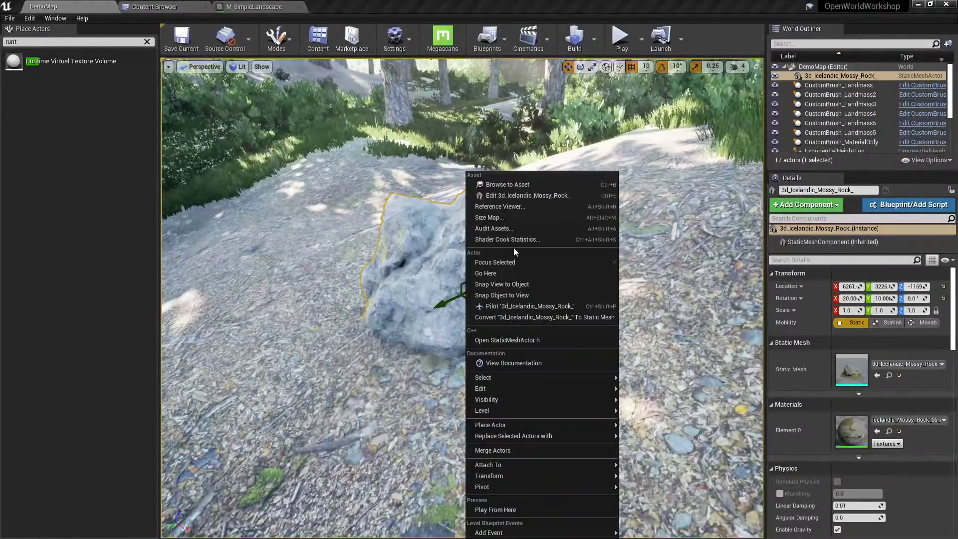
{"action": "left_click", "coordinate": [889, 431]}
{"action": "left_click", "coordinate": [888, 431]}
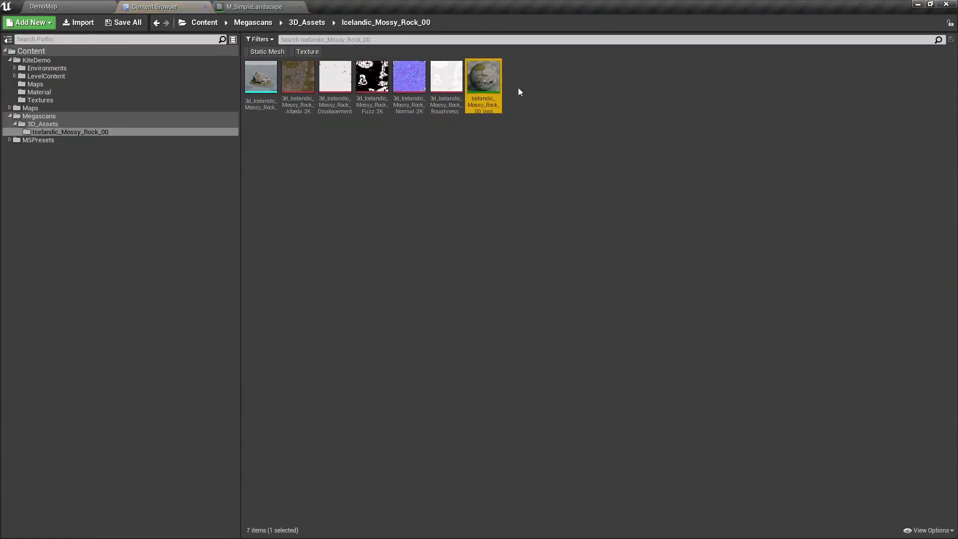
Find the rock material instance's parent, open MS_DefaultMaterial and look over its whole node graph.
{"action": "right_click", "coordinate": [491, 80]}
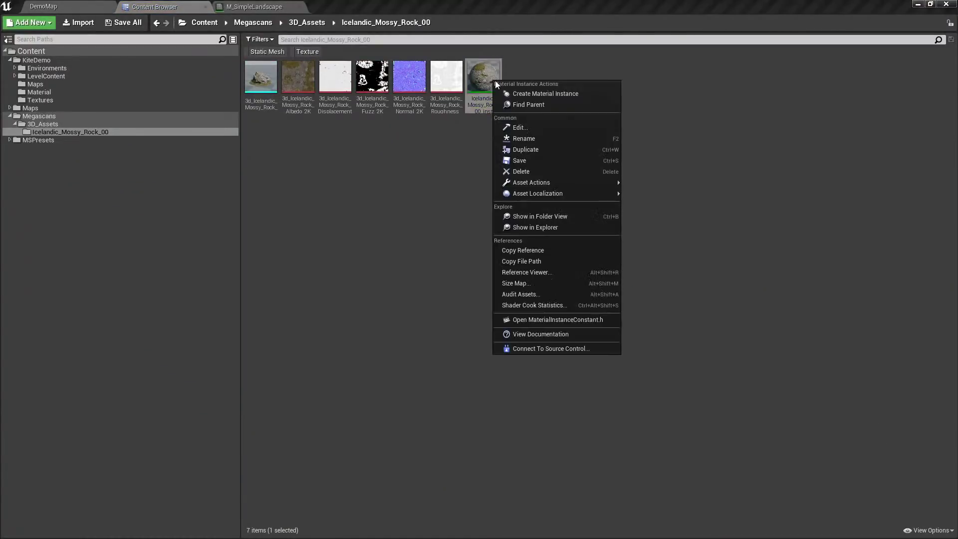
{"action": "left_click", "coordinate": [540, 106]}
{"action": "double_click", "coordinate": [261, 77]}
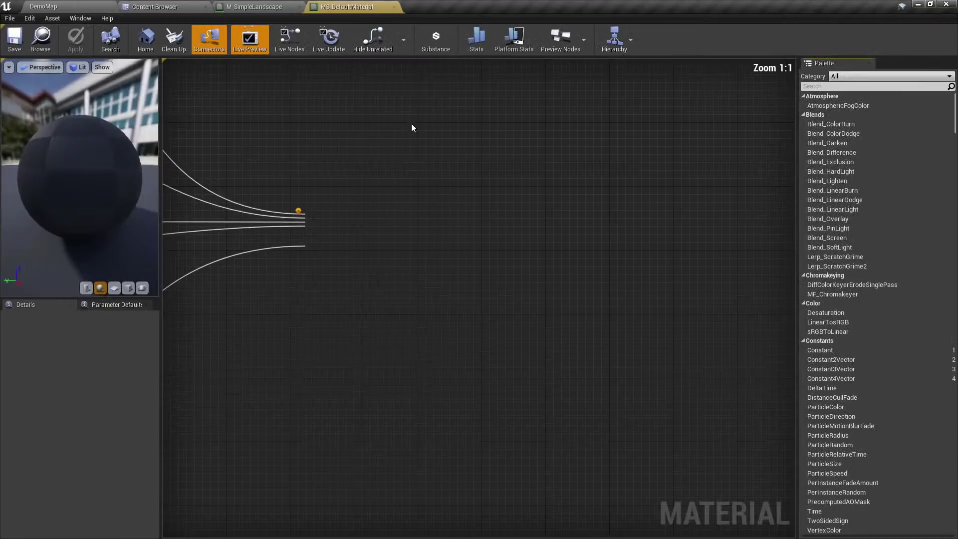
{"action": "right_click_drag", "start_coordinate": [532, 198], "coordinate": [649, 194]}
{"action": "scroll", "coordinate": [553, 192], "scroll_direction": "down", "scroll_amount": 4}
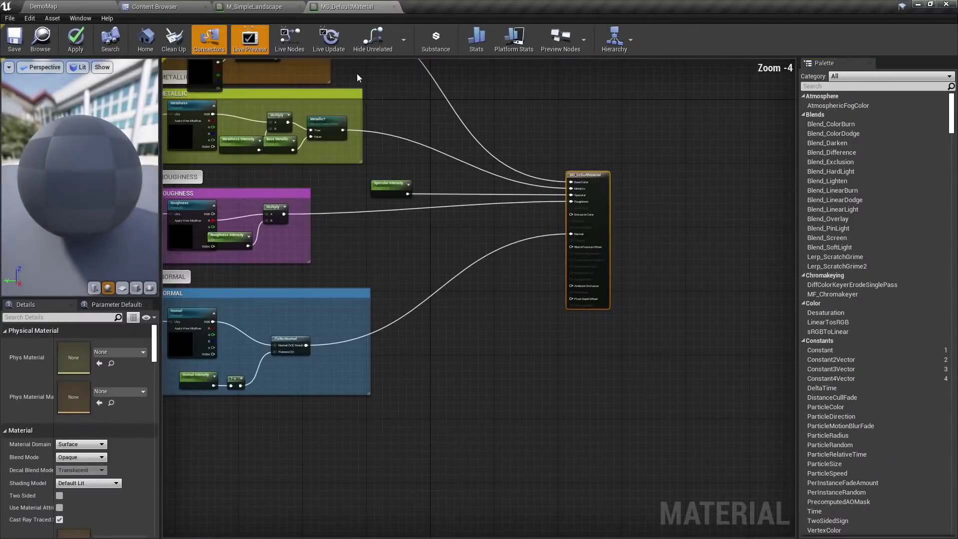
{"action": "scroll", "coordinate": [329, 189], "scroll_direction": "down", "scroll_amount": 3}
{"action": "right_click_drag", "start_coordinate": [440, 111], "coordinate": [570, 184]}
{"action": "left_click", "coordinate": [622, 319]}
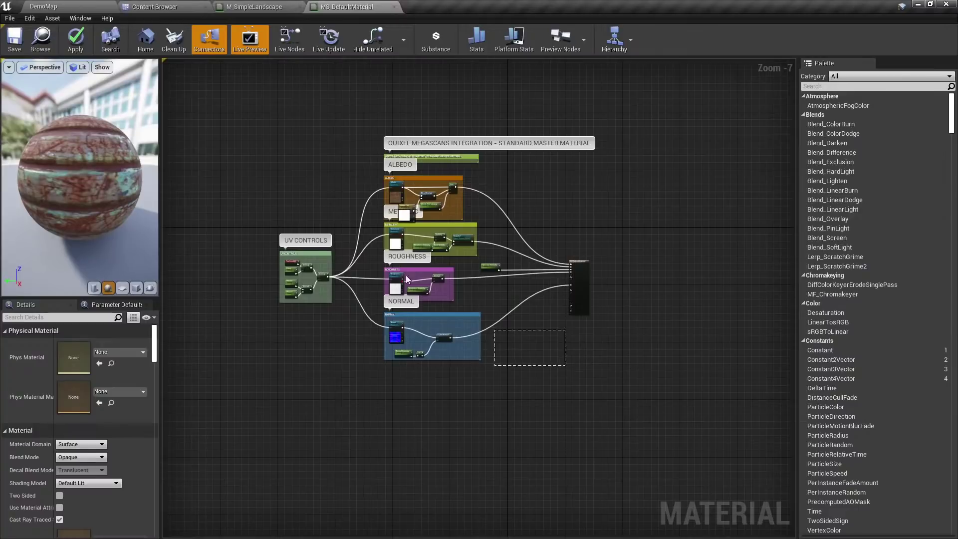
Move the MS_DefaultMaterial output node away from the graph and add a SetMaterialAttributes node in front of it.
{"action": "scroll", "coordinate": [600, 277], "scroll_direction": "up", "scroll_amount": 4}
{"action": "right_click_drag", "start_coordinate": [599, 276], "coordinate": [542, 249]}
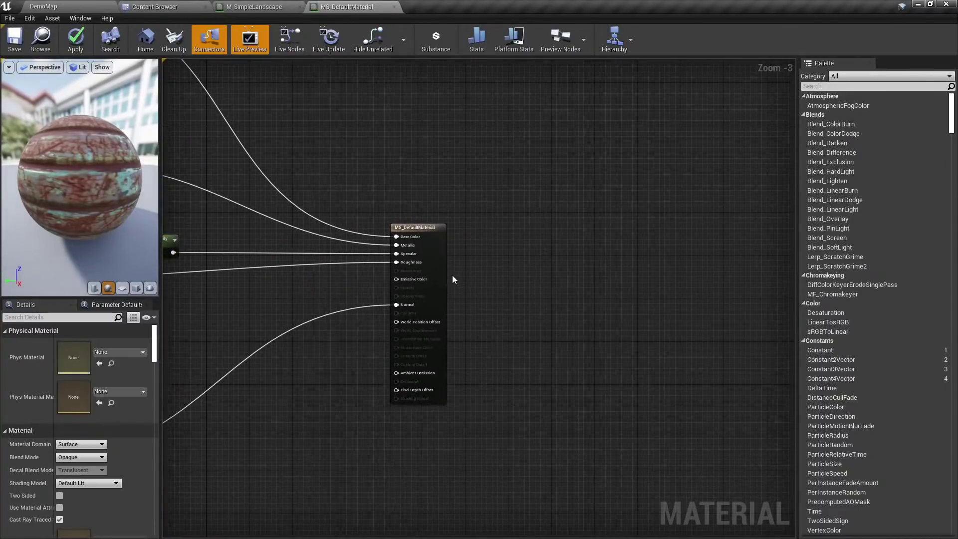
{"action": "left_click_drag", "start_coordinate": [443, 278], "coordinate": [589, 279]}
{"action": "left_click", "coordinate": [444, 146]}
{"action": "right_click", "coordinate": [445, 147]}
{"action": "left_click", "coordinate": [450, 142]}
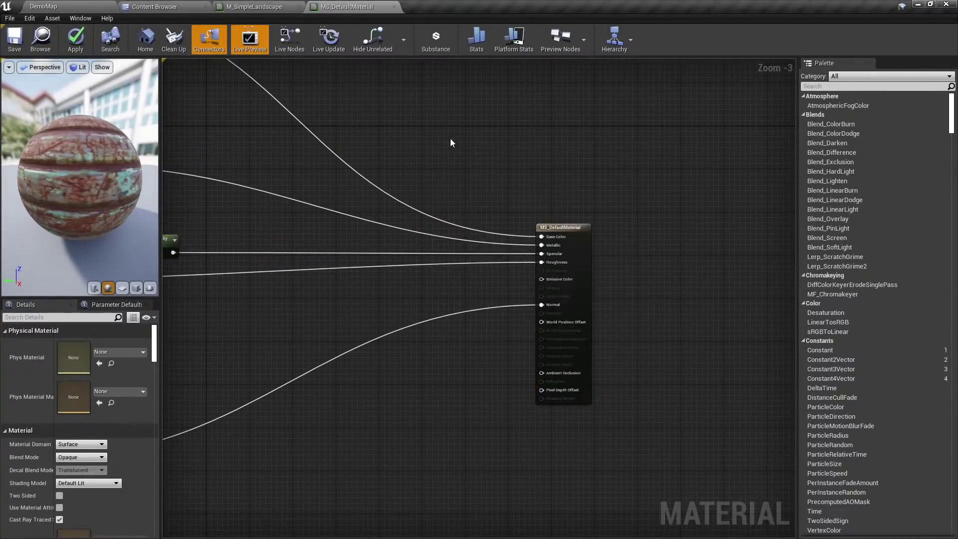
{"action": "right_click", "coordinate": [438, 151]}
{"action": "type", "text": "setmateria"}
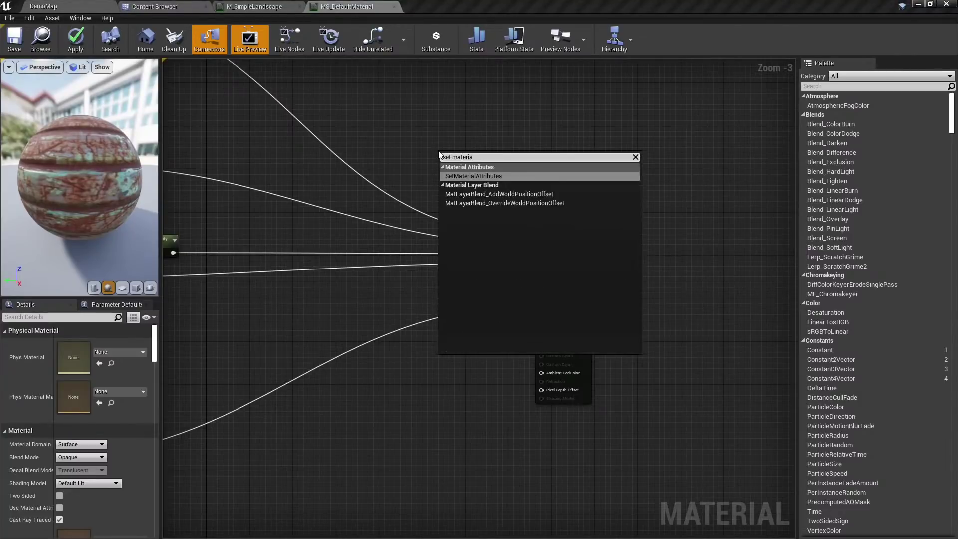
{"action": "key", "text": "Return"}
Give the SetMaterialAttributes node five attributes: BaseColor, Metallic, Specular, Roughness and Normal.
{"action": "scroll", "coordinate": [512, 163], "scroll_direction": "up", "scroll_amount": 3}
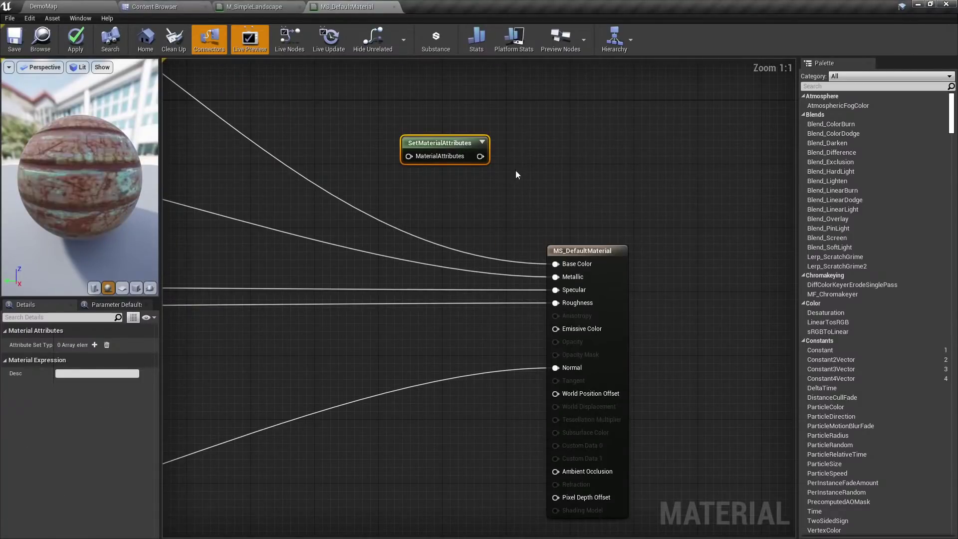
{"action": "left_click", "coordinate": [97, 343]}
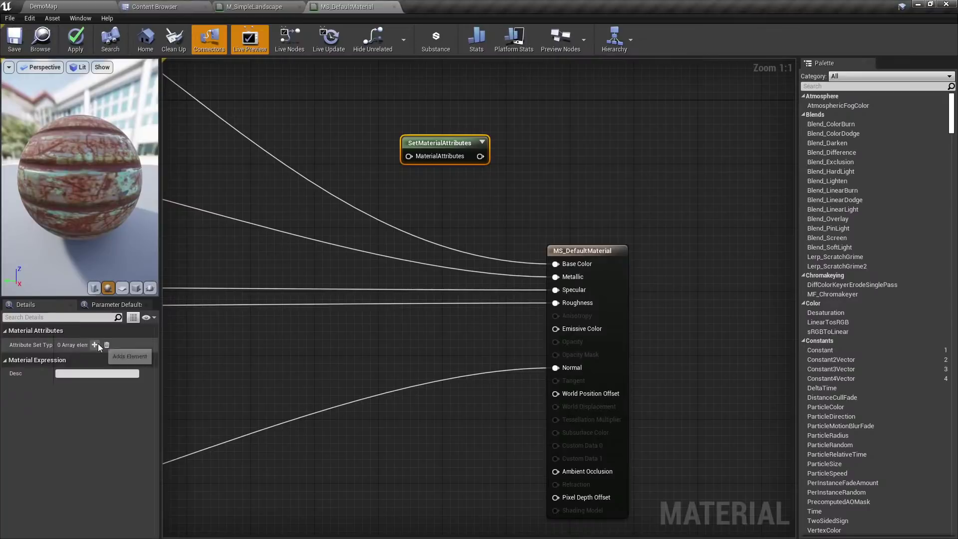
{"action": "left_click", "coordinate": [98, 343]}
{"action": "left_click", "coordinate": [98, 343]}
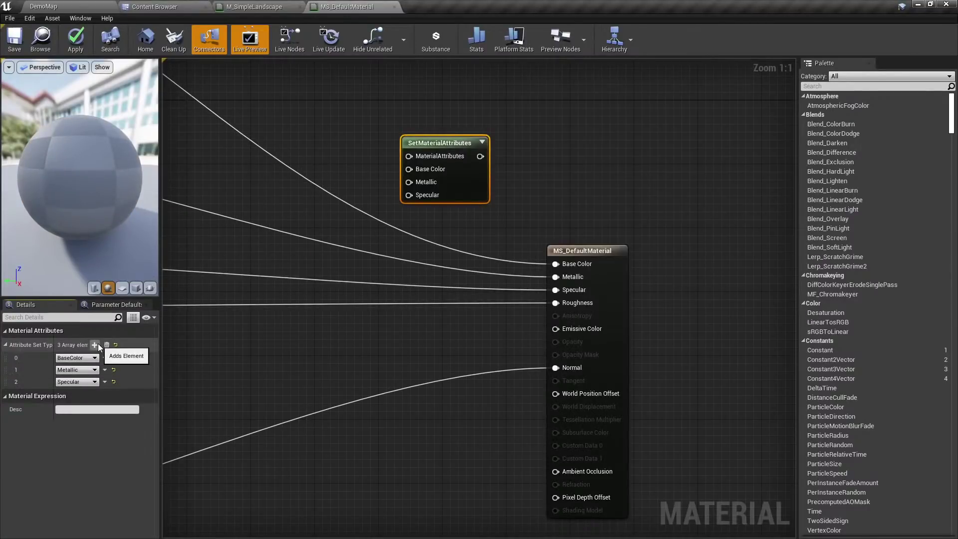
{"action": "left_click", "coordinate": [94, 345]}
{"action": "left_click", "coordinate": [94, 345]}
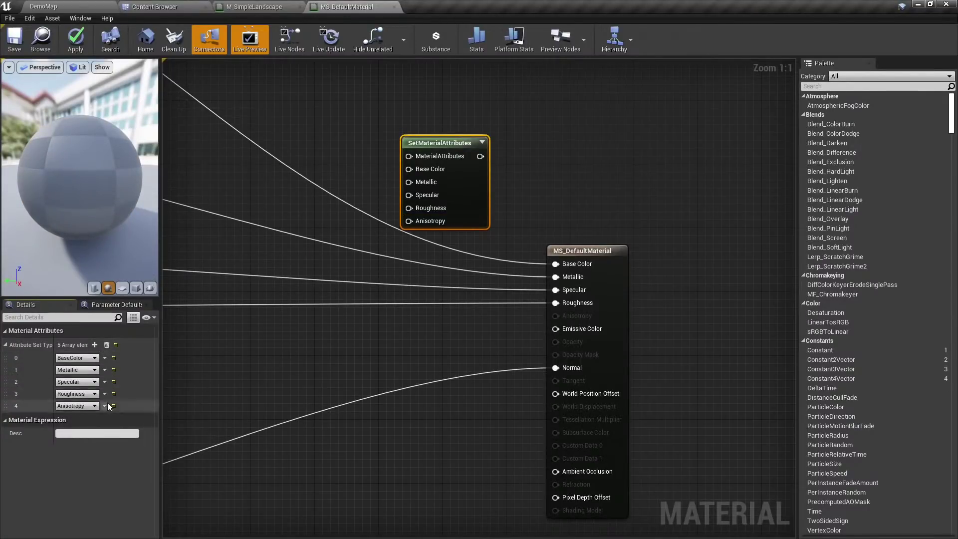
{"action": "left_click", "coordinate": [75, 406]}
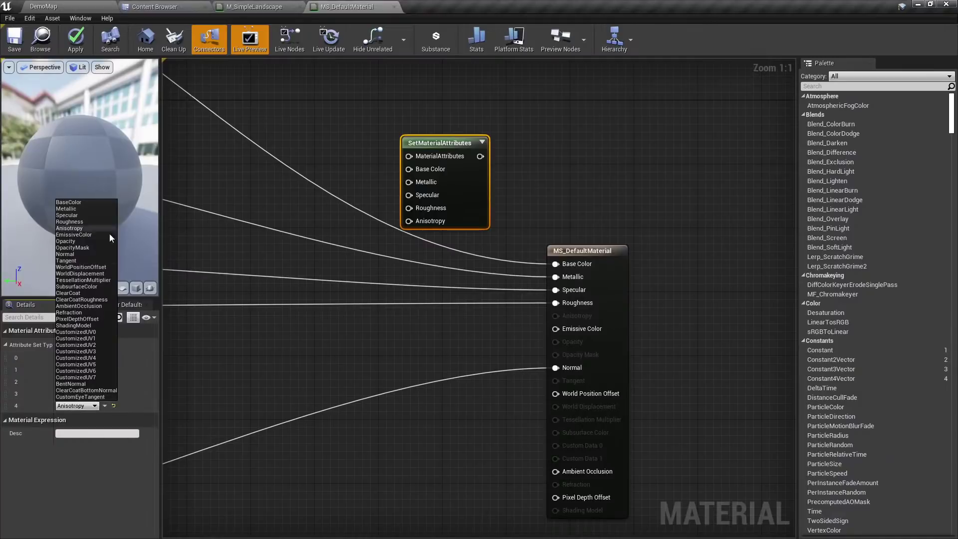
{"action": "left_click", "coordinate": [84, 254]}
Transfer the Base Color, Metallic, Specular, Roughness and Normal connections from the material output to the matching SetMaterialAttributes inputs.
{"action": "left_click", "coordinate": [552, 249]}
{"action": "left_click_drag", "start_coordinate": [555, 263], "coordinate": [408, 169], "text": "ctrl"}
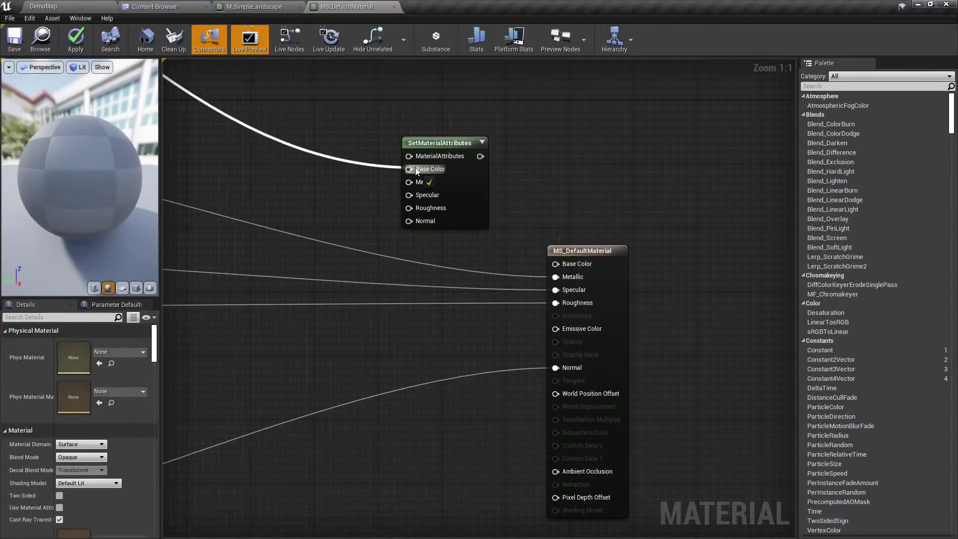
{"action": "left_click_drag", "start_coordinate": [555, 277], "coordinate": [409, 182], "text": "ctrl"}
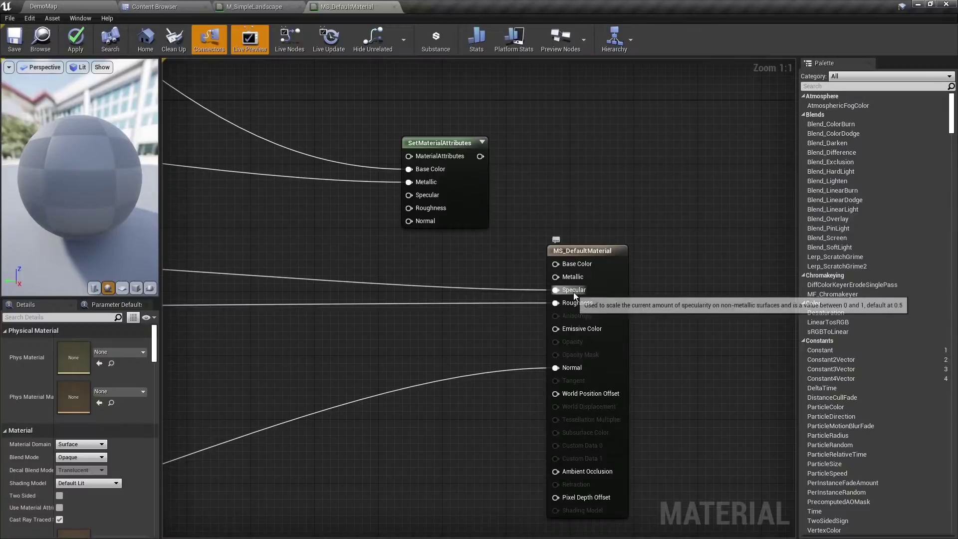
{"action": "left_click_drag", "start_coordinate": [555, 289], "coordinate": [408, 195], "text": "ctrl"}
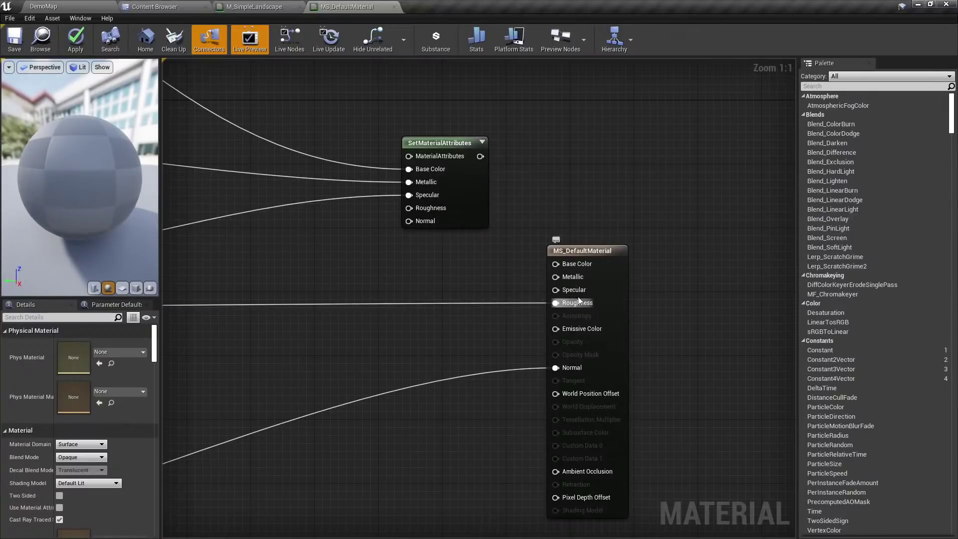
{"action": "left_click_drag", "start_coordinate": [579, 300], "coordinate": [411, 208], "text": "ctrl"}
{"action": "left_click_drag", "start_coordinate": [579, 367], "coordinate": [410, 221], "text": "ctrl"}
Line up the SetMaterialAttributes node with its incoming wires and move the material output node farther away from it.
{"action": "scroll", "coordinate": [476, 280], "scroll_direction": "down", "scroll_amount": 4}
{"action": "right_click_drag", "start_coordinate": [429, 252], "coordinate": [484, 233]}
{"action": "scroll", "coordinate": [551, 288], "scroll_direction": "up", "scroll_amount": 1}
{"action": "left_click_drag", "start_coordinate": [489, 206], "coordinate": [437, 281]}
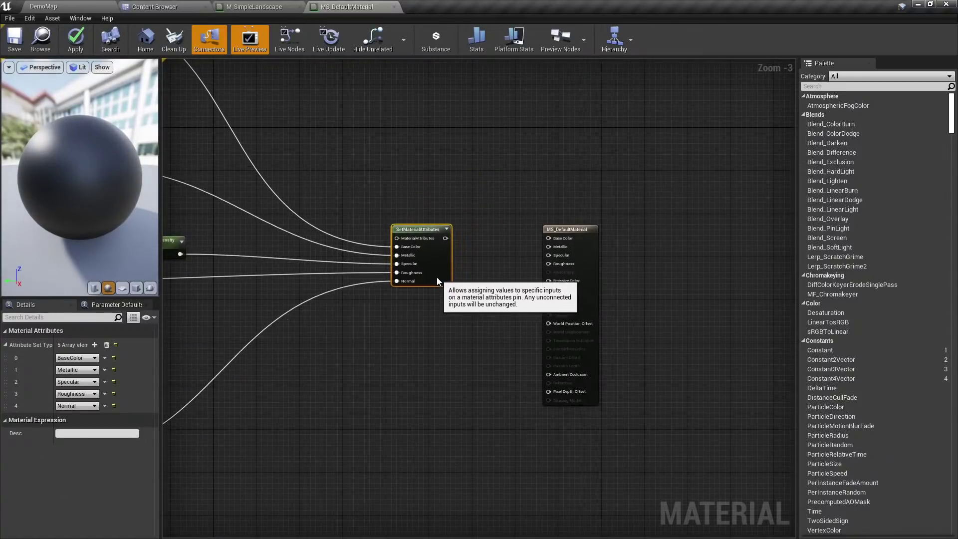
{"action": "left_click", "coordinate": [480, 256]}
{"action": "right_click_drag", "start_coordinate": [481, 256], "coordinate": [511, 233]}
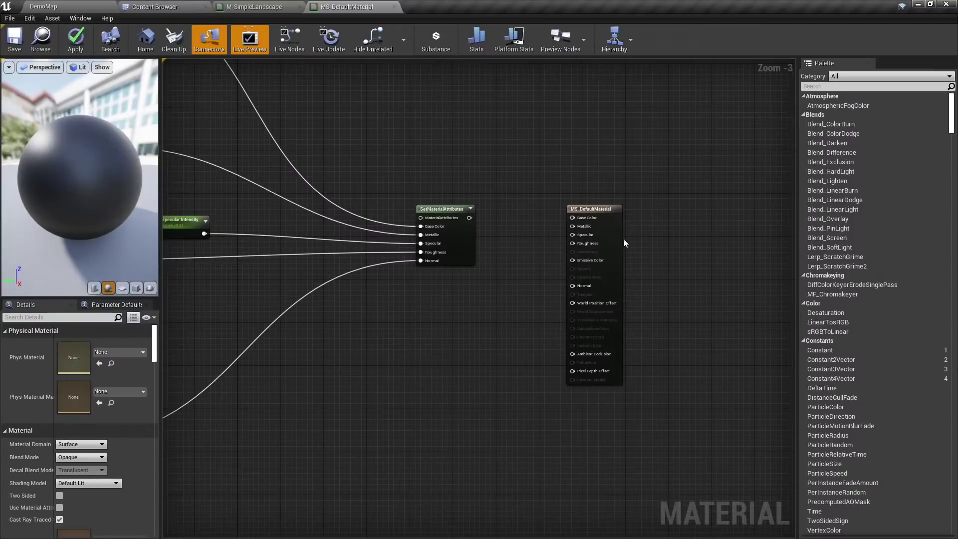
{"action": "left_click_drag", "start_coordinate": [611, 240], "coordinate": [665, 245]}
{"action": "left_click", "coordinate": [516, 177]}
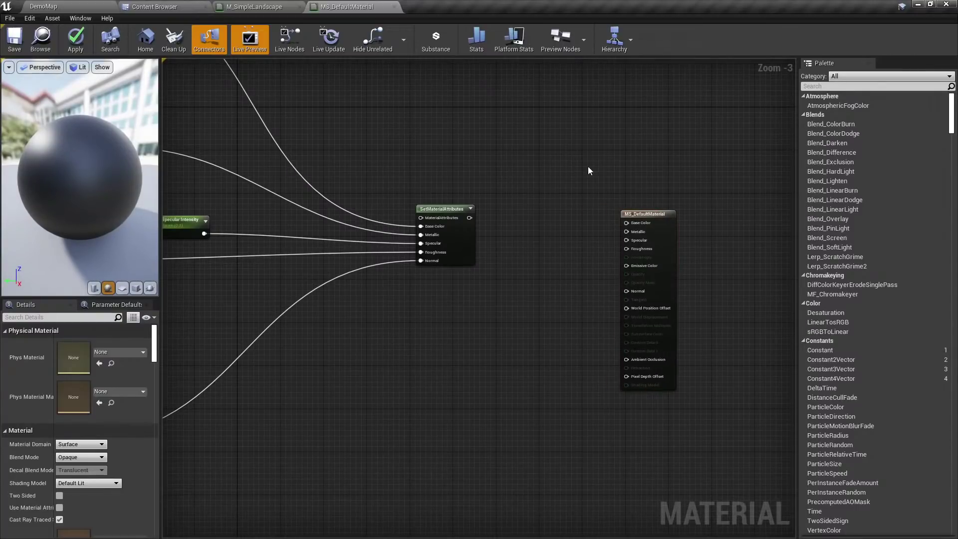
{"action": "scroll", "coordinate": [526, 174], "scroll_direction": "down", "scroll_amount": 2}
{"action": "right_click_drag", "start_coordinate": [530, 169], "coordinate": [632, 241]}
{"action": "left_click_drag", "start_coordinate": [532, 198], "coordinate": [202, 419]}
{"action": "left_click", "coordinate": [582, 259]}
Duplicate the SetMaterialAttributes node and place the copy between the original and the material output.
{"action": "scroll", "coordinate": [584, 253], "scroll_direction": "up", "scroll_amount": 5}
{"action": "right_click_drag", "start_coordinate": [658, 330], "coordinate": [332, 165]}
{"action": "left_click", "coordinate": [252, 179]}
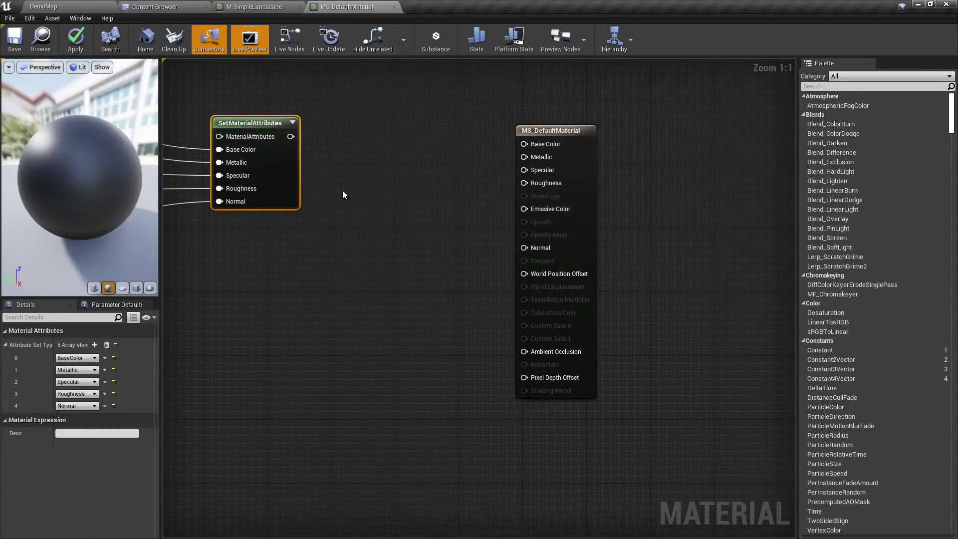
{"action": "right_click_drag", "start_coordinate": [410, 216], "coordinate": [374, 214]}
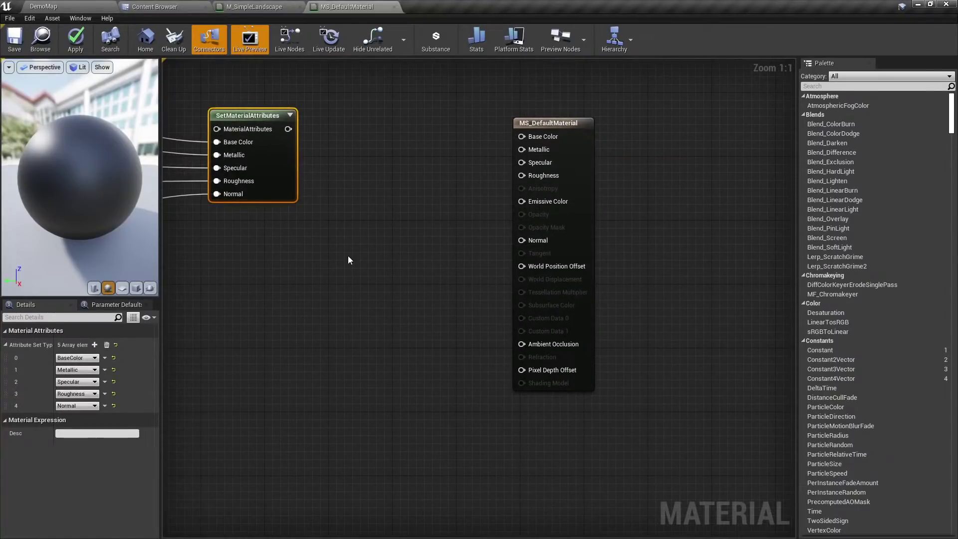
{"action": "key", "text": "ctrl+w"}
{"action": "left_click", "coordinate": [410, 346]}
{"action": "left_click_drag", "start_coordinate": [411, 336], "coordinate": [436, 271]}
{"action": "left_click", "coordinate": [267, 405]}
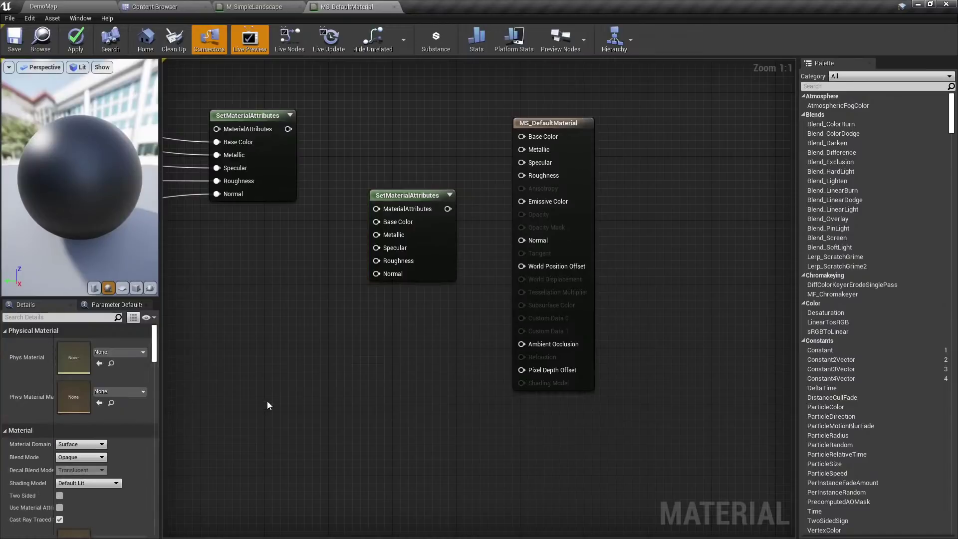
Enable Use Material Attributes on MS_DefaultMaterial and add a Runtime Virtual Texture Sample node below the SetMaterialAttributes nodes.
{"action": "left_click", "coordinate": [59, 507]}
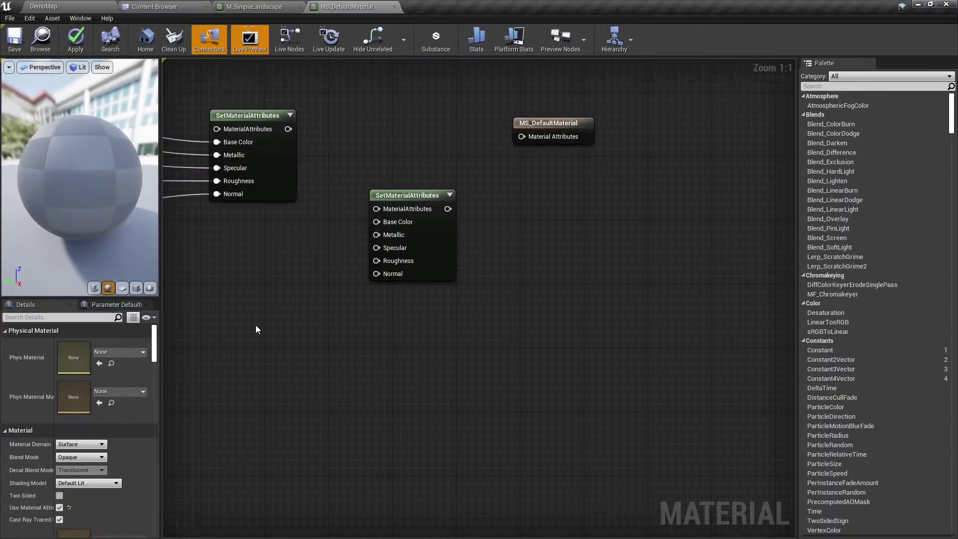
{"action": "right_click", "coordinate": [256, 329]}
{"action": "type", "text": "virtual texture sample"}
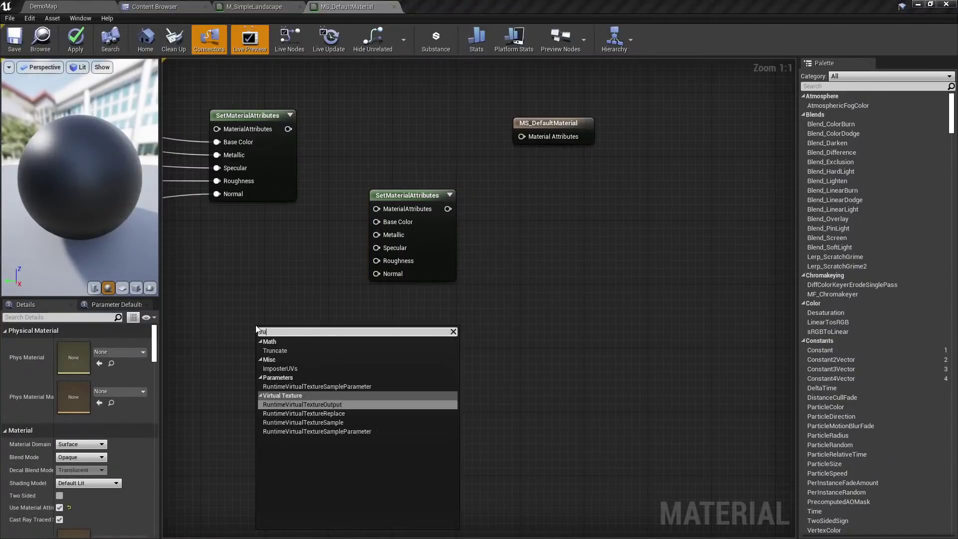
{"action": "key", "text": "Return"}
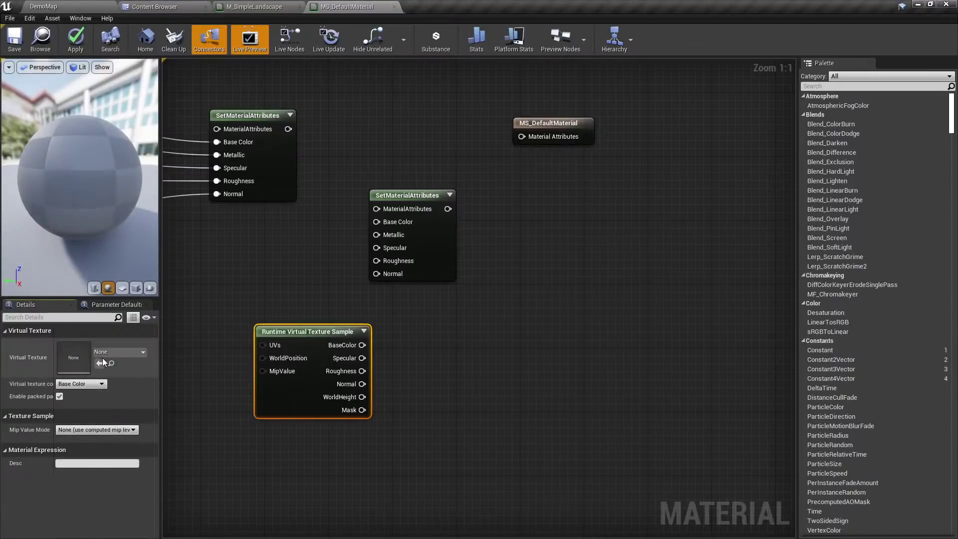
Assign RVT_Environment to the Runtime Virtual Texture Sample and connect its BaseColor, Specular, Roughness and Normal outputs to the second SetMaterialAttributes node.
{"action": "left_click", "coordinate": [119, 351]}
{"action": "left_click", "coordinate": [192, 220]}
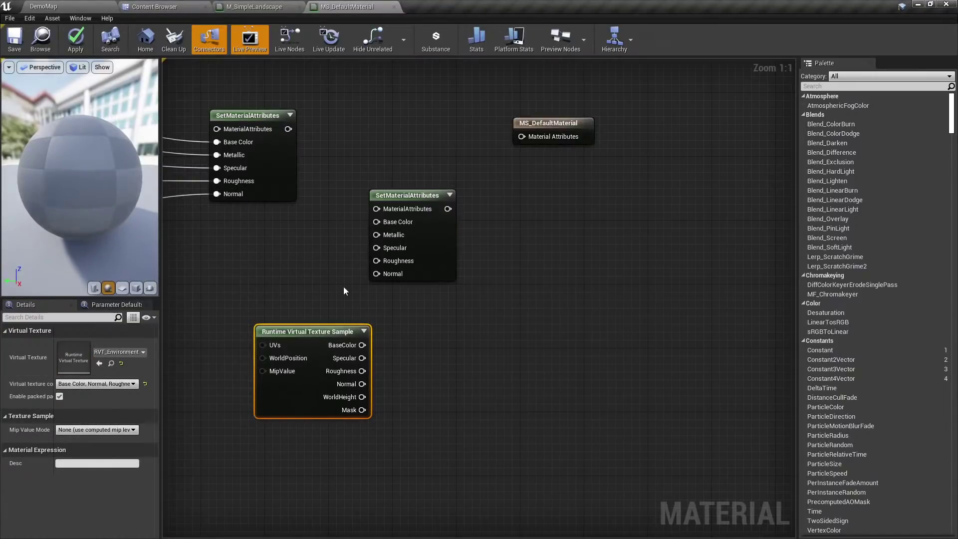
{"action": "left_click_drag", "start_coordinate": [427, 234], "coordinate": [531, 354]}
{"action": "left_click", "coordinate": [406, 283]}
{"action": "left_click_drag", "start_coordinate": [362, 345], "coordinate": [495, 343]}
{"action": "left_click_drag", "start_coordinate": [362, 358], "coordinate": [491, 395]}
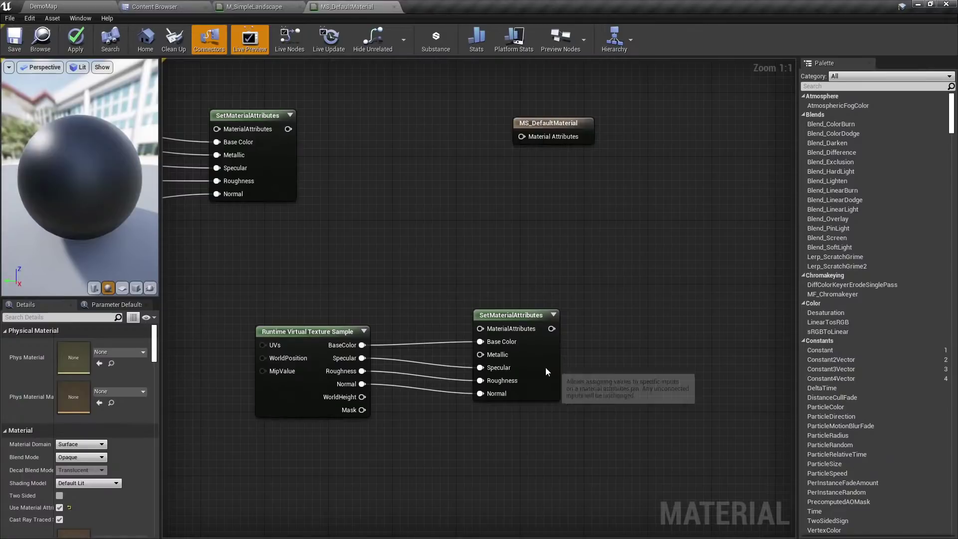
Move the second SetMaterialAttributes node closer to the sample node, connect it to MS_DefaultMaterial's Material Attributes input and apply the material.
{"action": "left_click_drag", "start_coordinate": [546, 367], "coordinate": [514, 358]}
{"action": "left_click", "coordinate": [570, 254]}
{"action": "left_click_drag", "start_coordinate": [521, 136], "coordinate": [520, 321]}
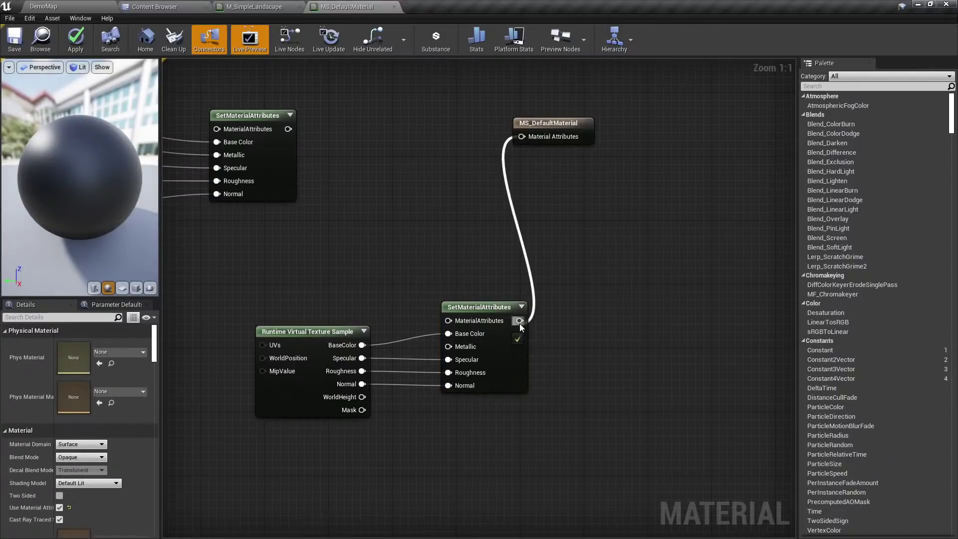
{"action": "left_click", "coordinate": [280, 154]}
{"action": "left_click", "coordinate": [180, 90]}
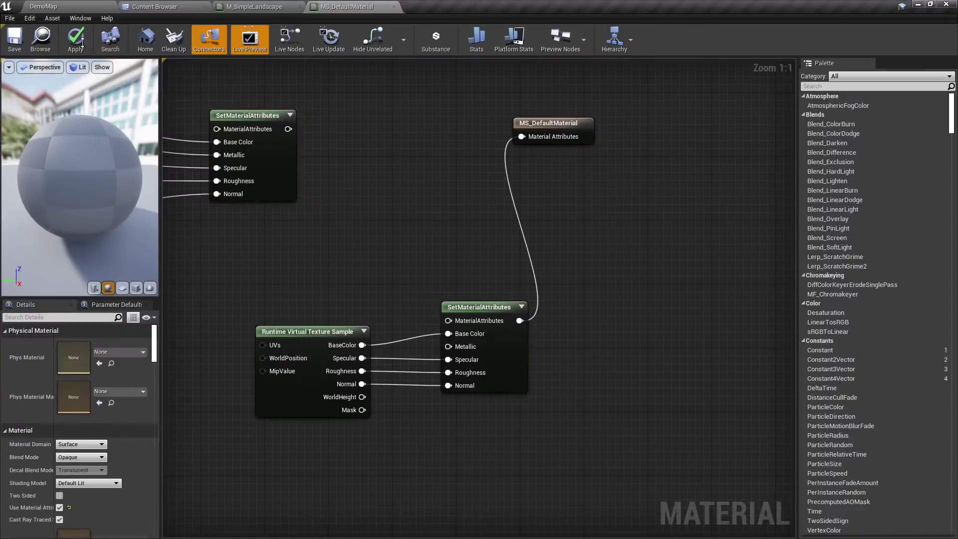
{"action": "left_click", "coordinate": [74, 43]}
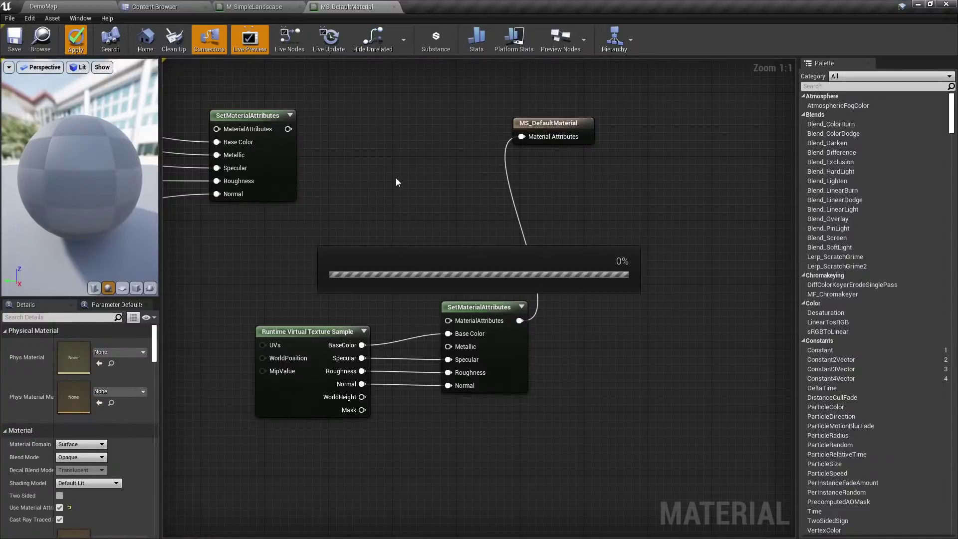
{"action": "left_click", "coordinate": [310, 391]}
{"action": "left_click", "coordinate": [330, 250]}
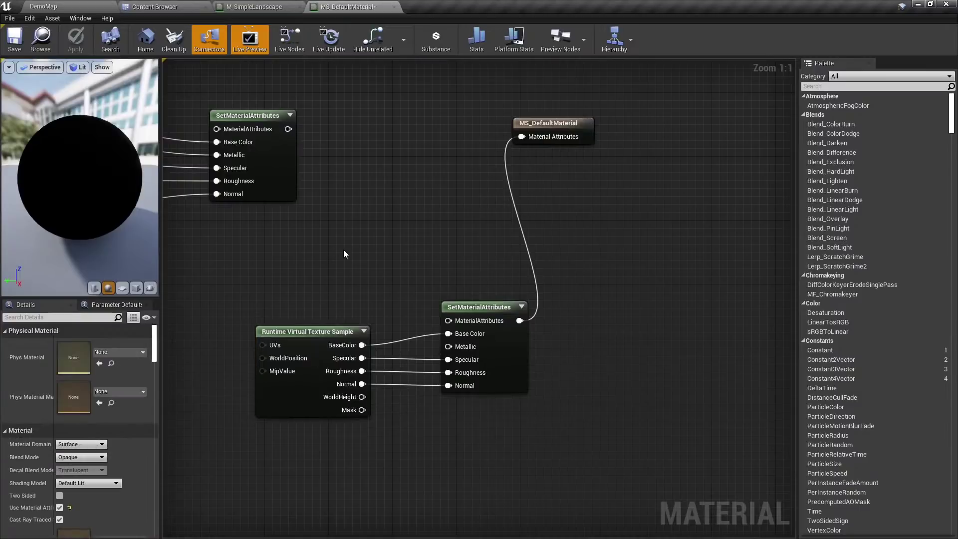
In the DemoMap level, find the Runtime Virtual Texture Volume by searching "virtu" and assign RVT_Environment as its virtual texture.
{"action": "left_click", "coordinate": [203, 4]}
{"action": "left_click", "coordinate": [44, 7]}
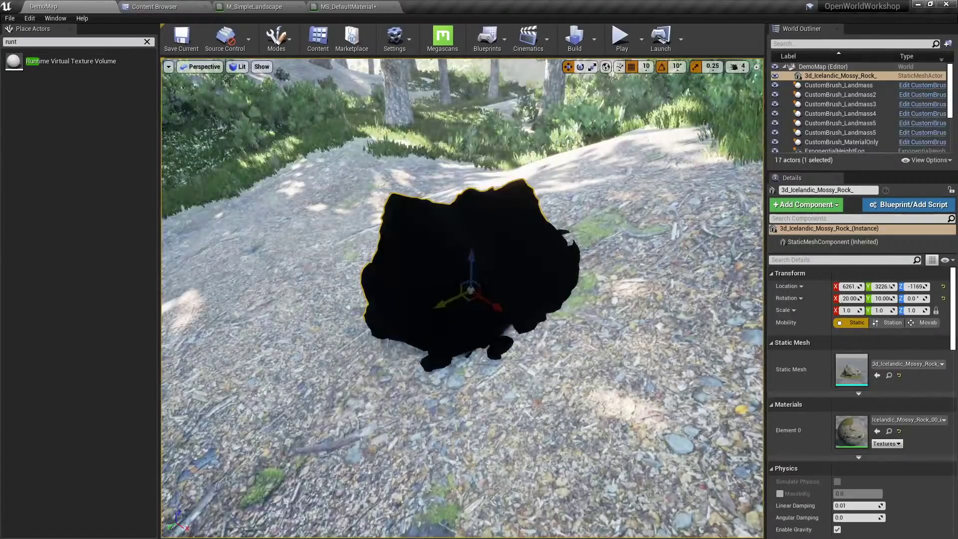
{"action": "left_click", "coordinate": [801, 44]}
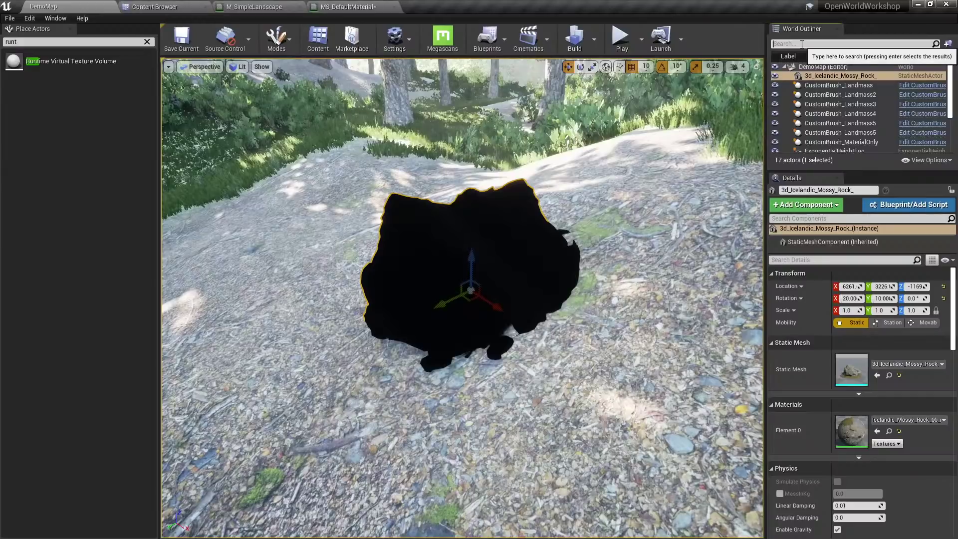
{"action": "type", "text": "virtu"}
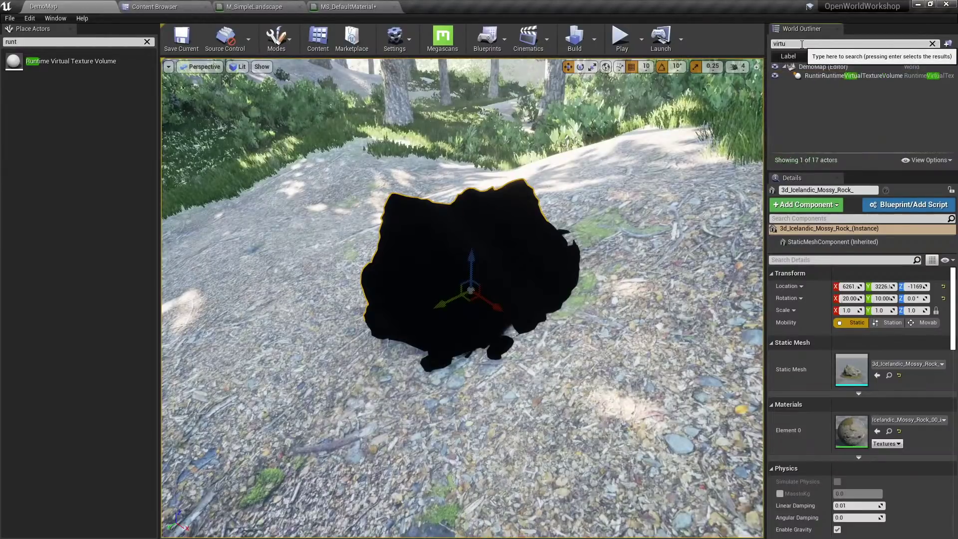
{"action": "left_click", "coordinate": [841, 76]}
{"action": "left_click", "coordinate": [904, 406]}
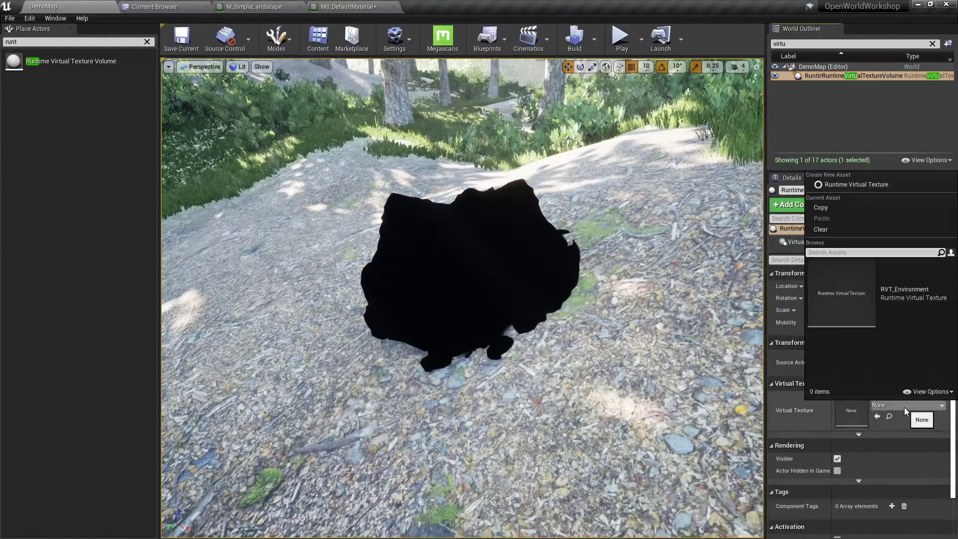
{"action": "left_click", "coordinate": [880, 312]}
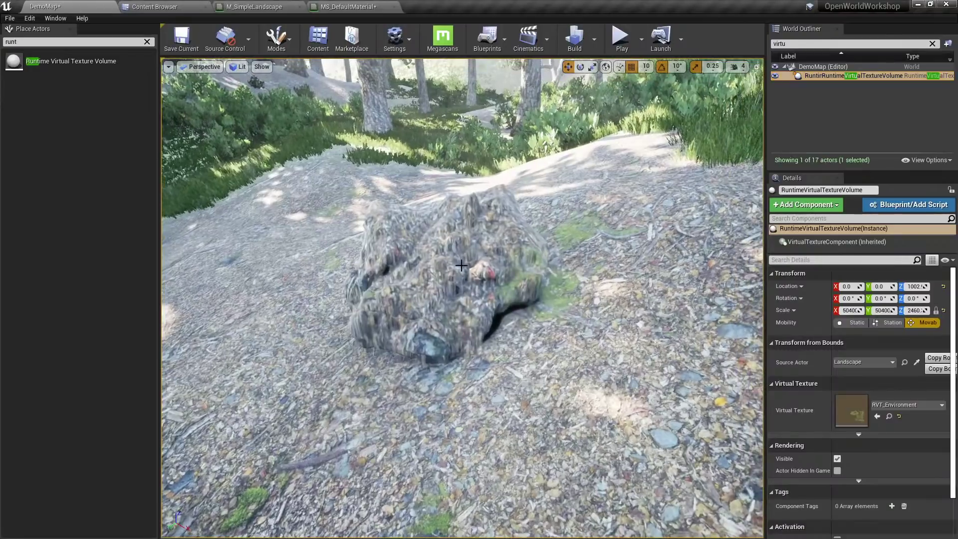
Turn off grid snapping and slide the Icelandic mossy rock to several spots on the landscape to check its virtual texture.
{"action": "left_click", "coordinate": [498, 288]}
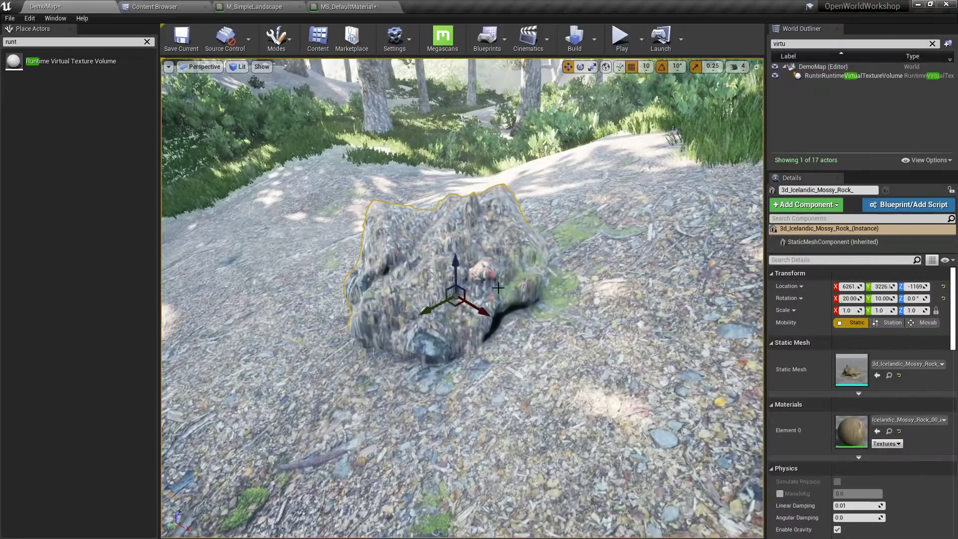
{"action": "left_click_drag", "start_coordinate": [459, 304], "coordinate": [479, 314]}
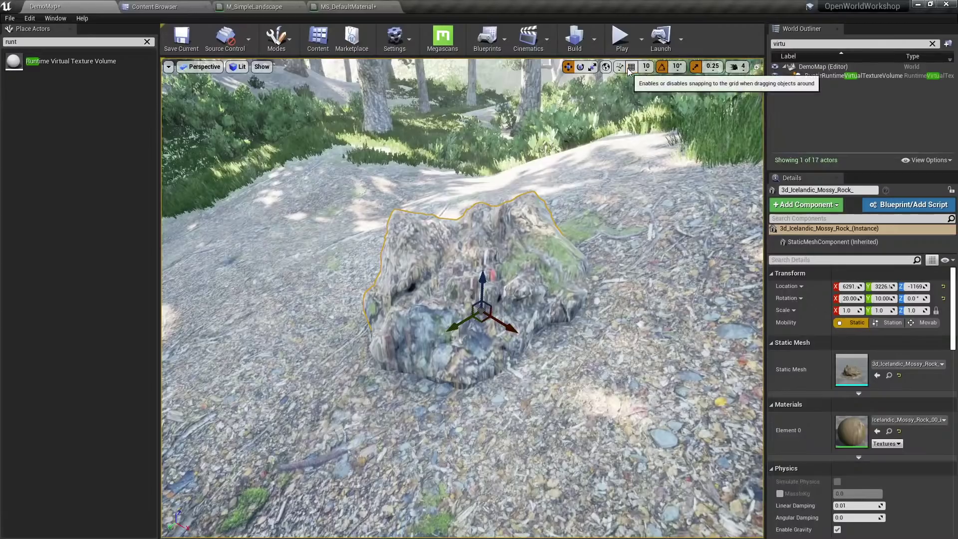
{"action": "key", "text": "f"}
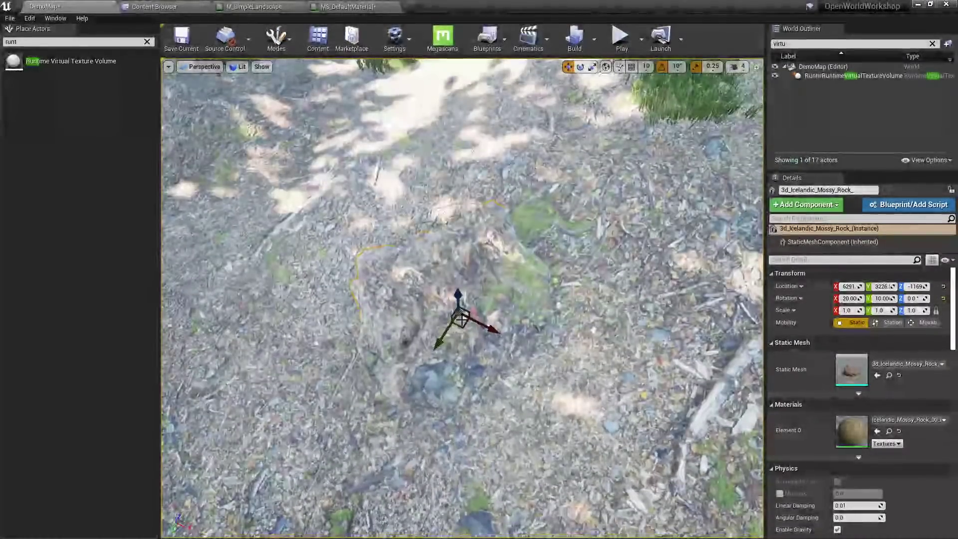
{"action": "left_click_drag", "start_coordinate": [456, 319], "coordinate": [391, 298]}
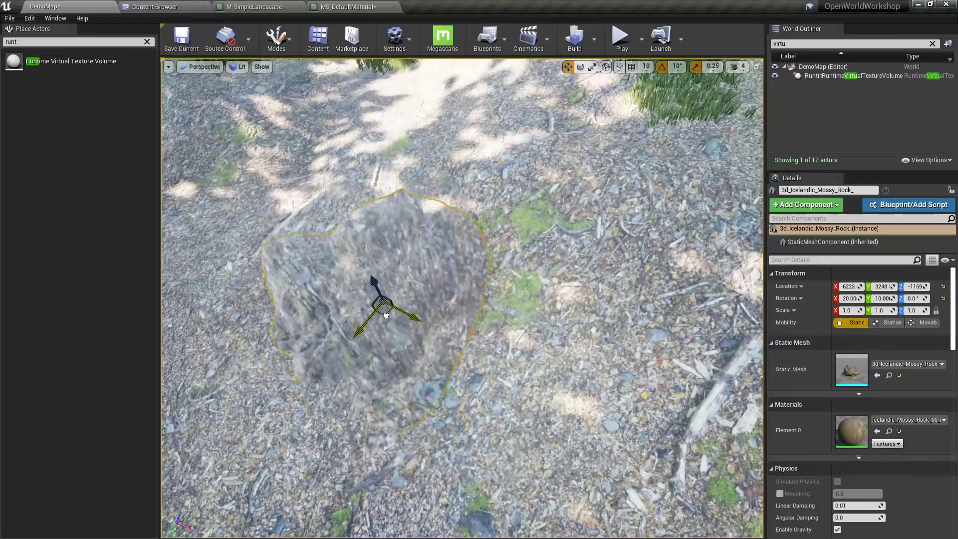
{"action": "key", "text": "f"}
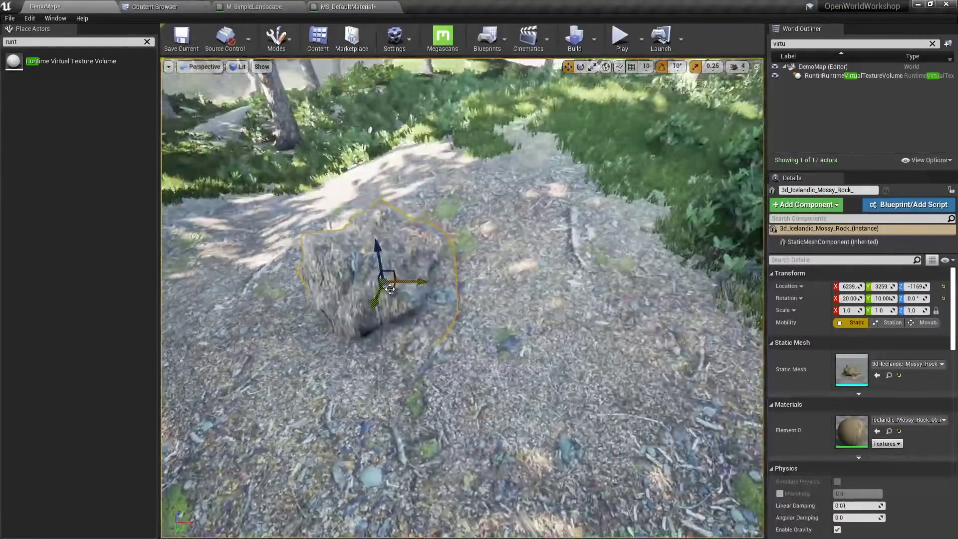
{"action": "left_click_drag", "start_coordinate": [389, 279], "coordinate": [493, 343]}
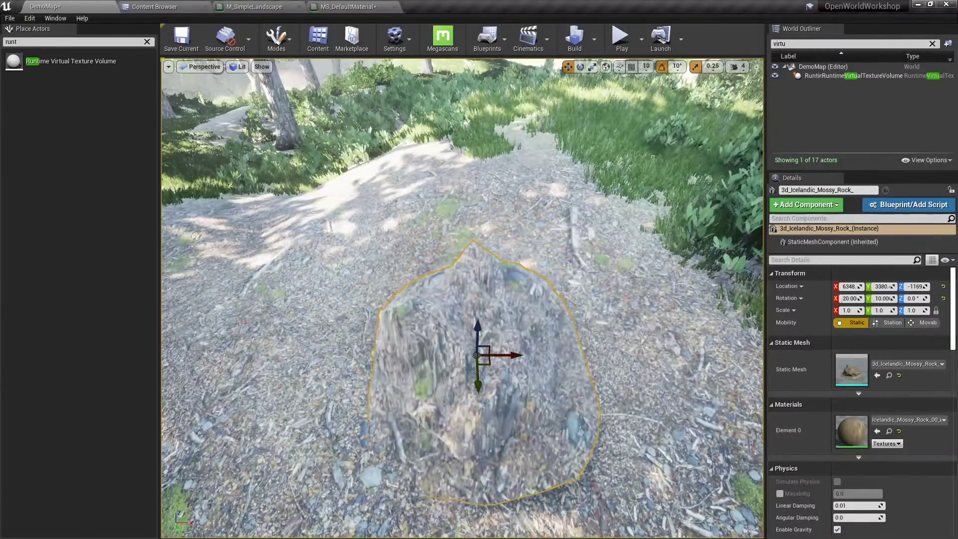
Sink the mossy rock partly into the ground, to a Z location of about -1201, and shift it across the slope.
{"action": "key", "text": "f"}
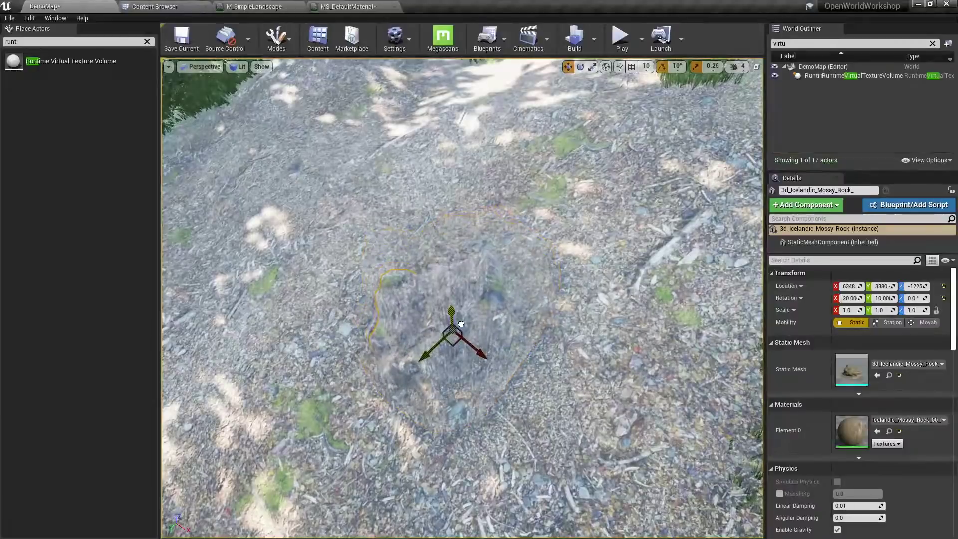
{"action": "left_click_drag", "start_coordinate": [471, 318], "coordinate": [442, 232], "text": "alt"}
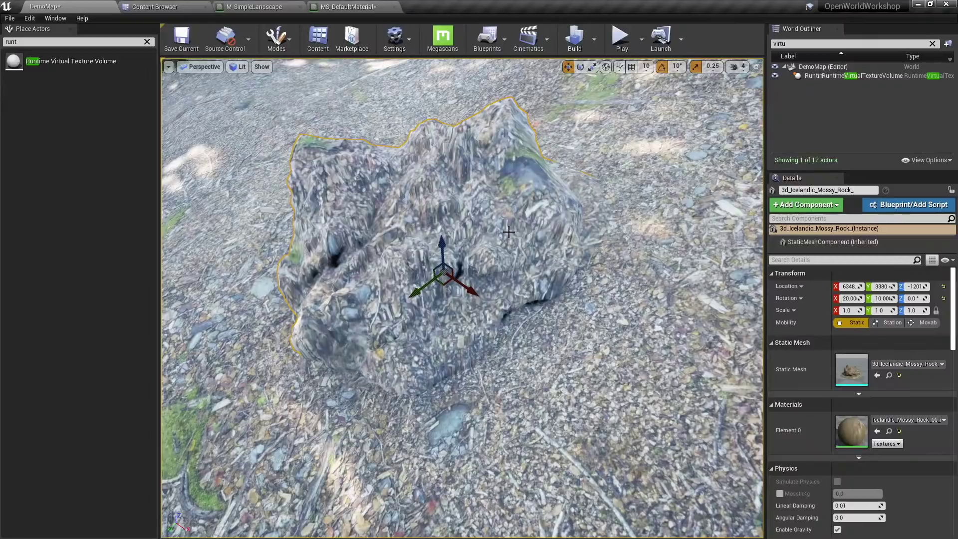
{"action": "left_click_drag", "start_coordinate": [446, 281], "coordinate": [400, 236]}
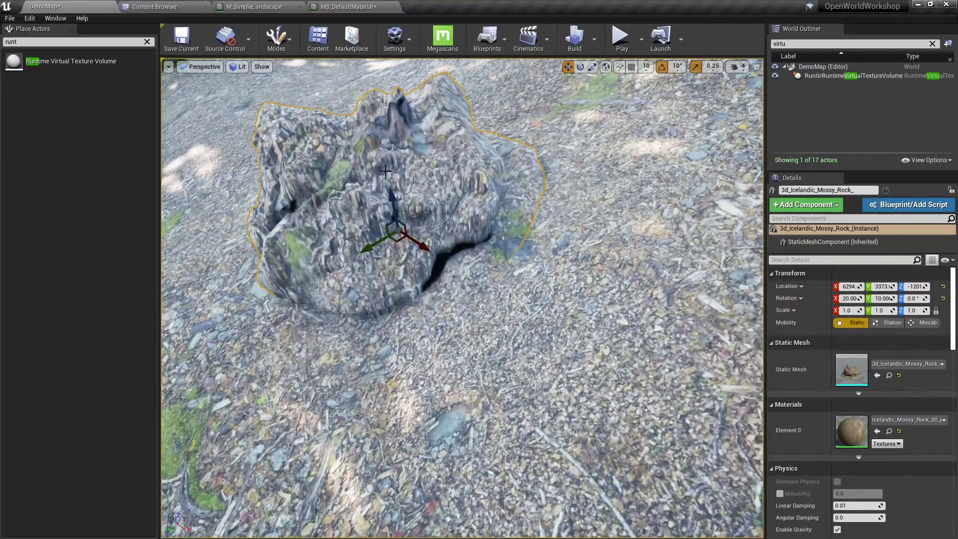
Review how the SetMaterialAttributes nodes and the virtual texture sample are wired in the MS_DefaultMaterial graph.
{"action": "left_click", "coordinate": [349, 7]}
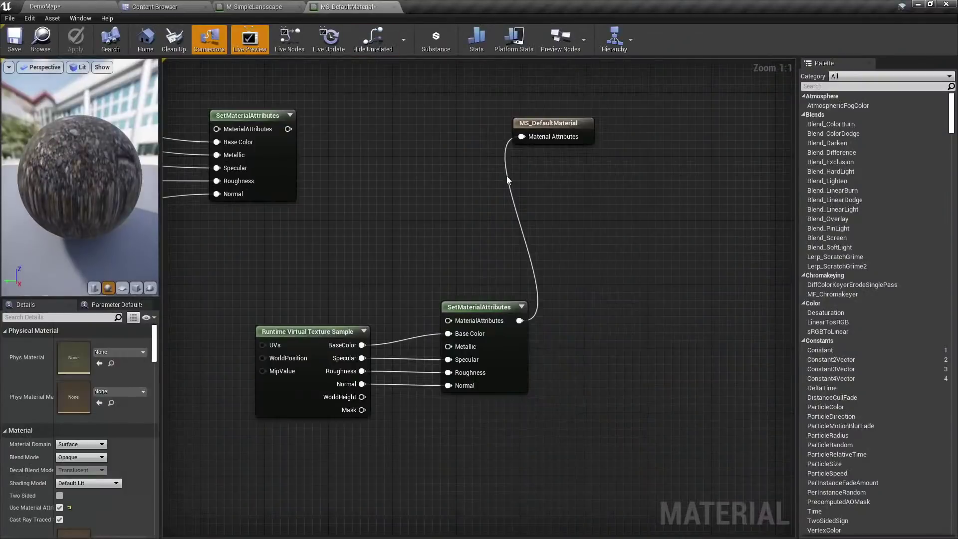
{"action": "right_click_drag", "start_coordinate": [437, 201], "coordinate": [524, 240]}
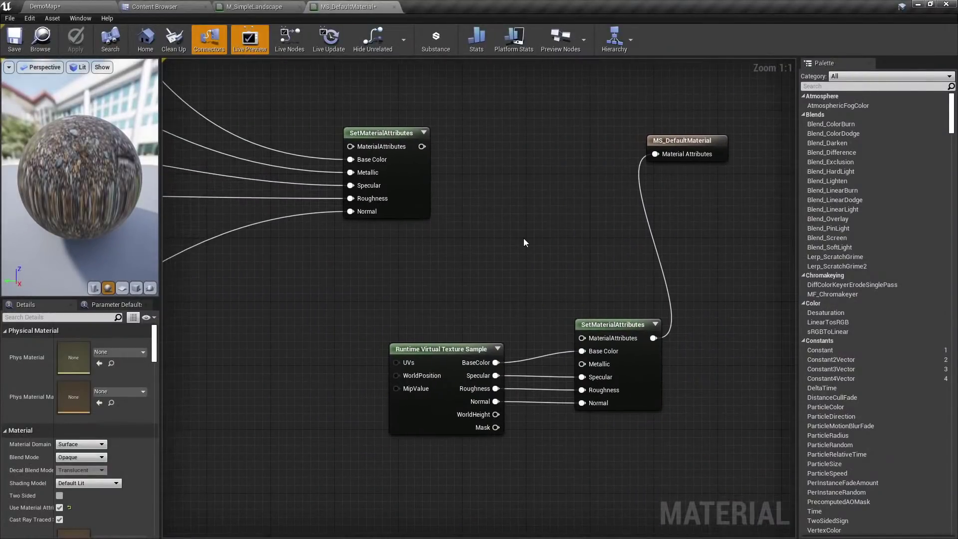
{"action": "scroll", "coordinate": [524, 240], "scroll_direction": "down", "scroll_amount": 2}
{"action": "scroll", "coordinate": [525, 258], "scroll_direction": "up", "scroll_amount": 2}
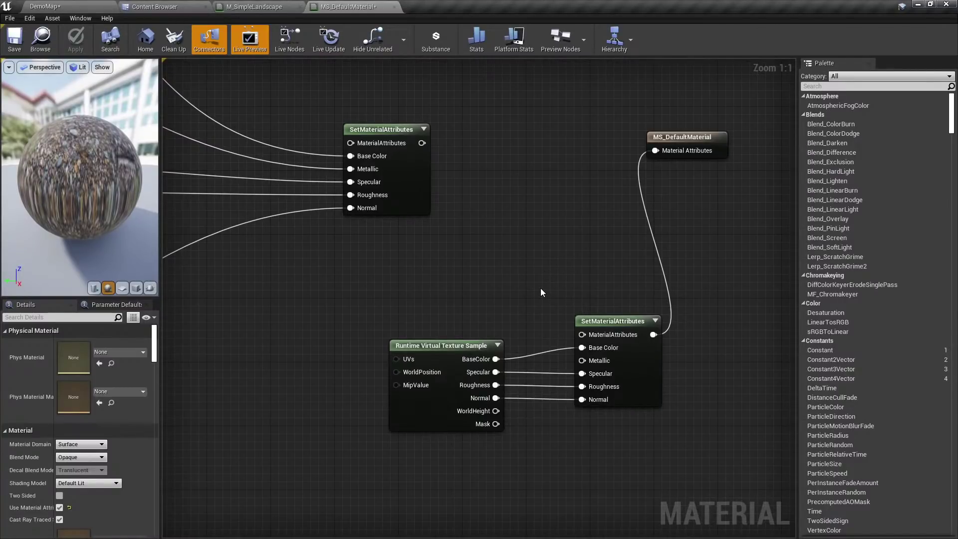
{"action": "scroll", "coordinate": [540, 288], "scroll_direction": "up", "scroll_amount": 1}
{"action": "scroll", "coordinate": [546, 302], "scroll_direction": "down", "scroll_amount": 2}
{"action": "scroll", "coordinate": [531, 312], "scroll_direction": "up", "scroll_amount": 1}
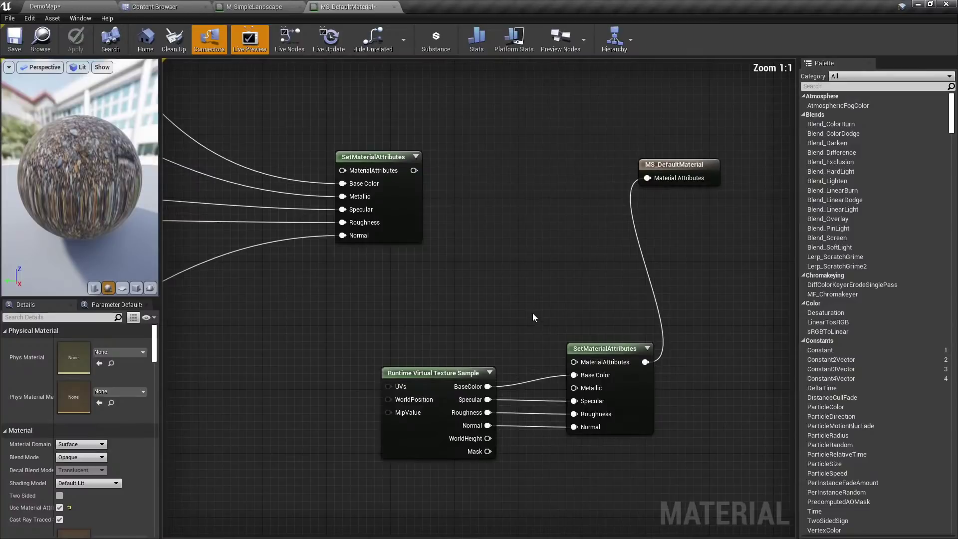
Create a Runtime Virtual Texture asset named RTV_EnvironmentHeight in the root Content folder and open it.
{"action": "left_click", "coordinate": [45, 6]}
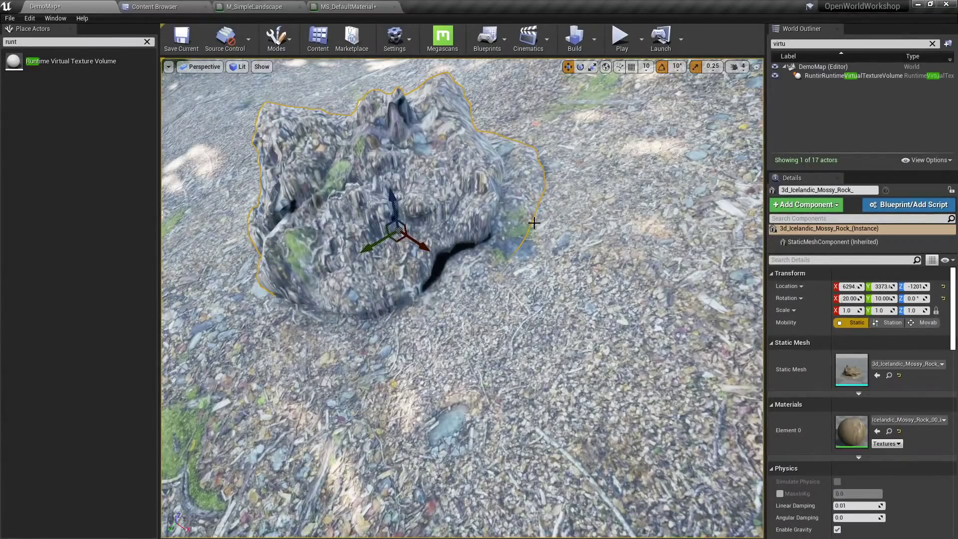
{"action": "key", "text": "ctrl+shift+f"}
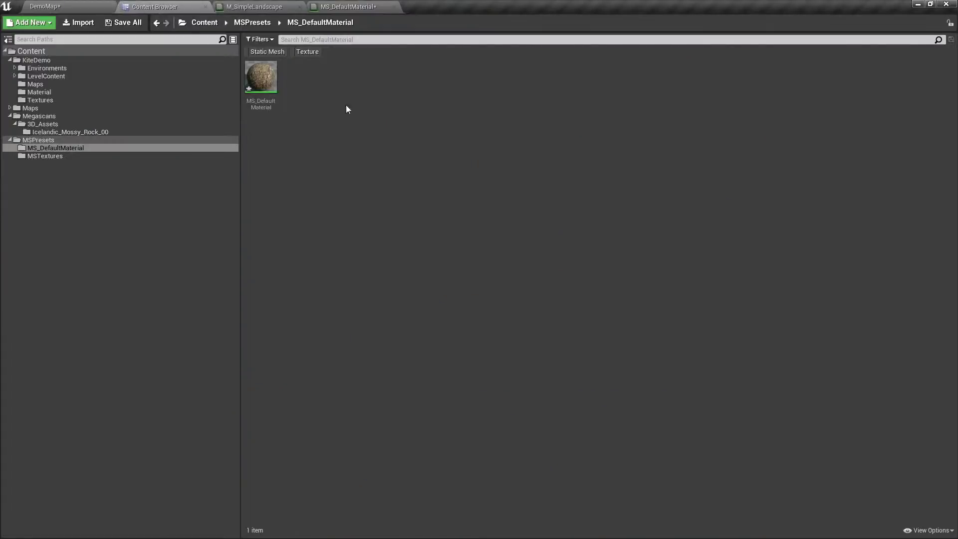
{"action": "left_click", "coordinate": [40, 52]}
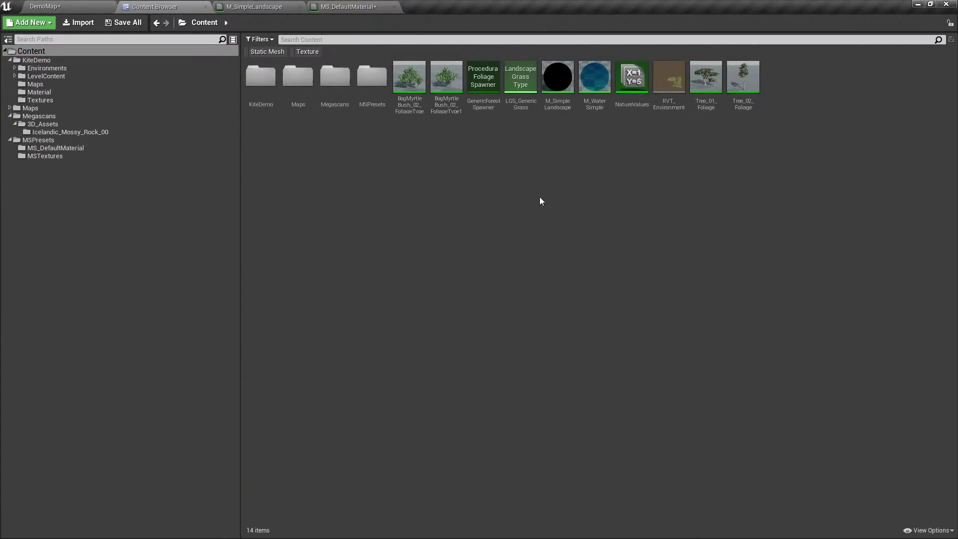
{"action": "right_click", "coordinate": [628, 161]}
{"action": "right_click", "coordinate": [599, 154]}
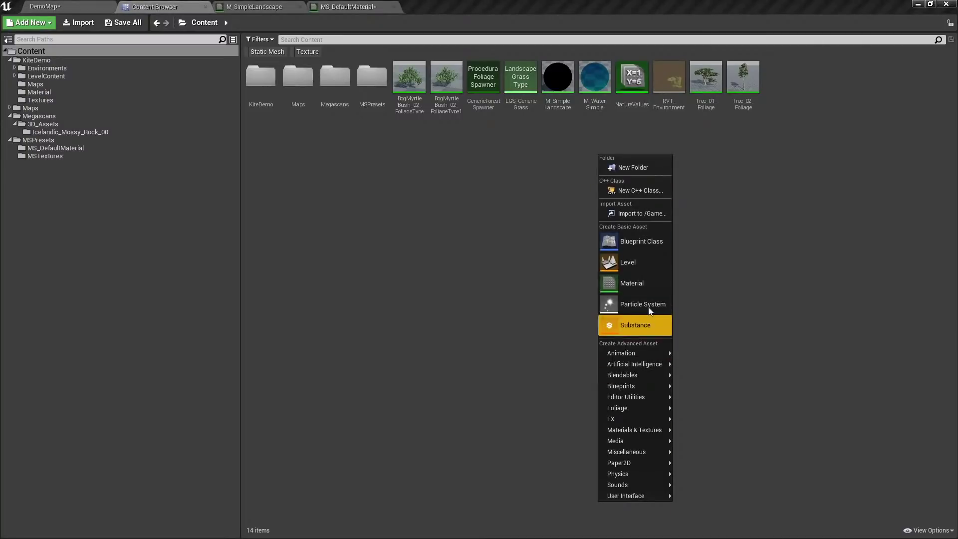
{"action": "mouse_move", "coordinate": [645, 420]}
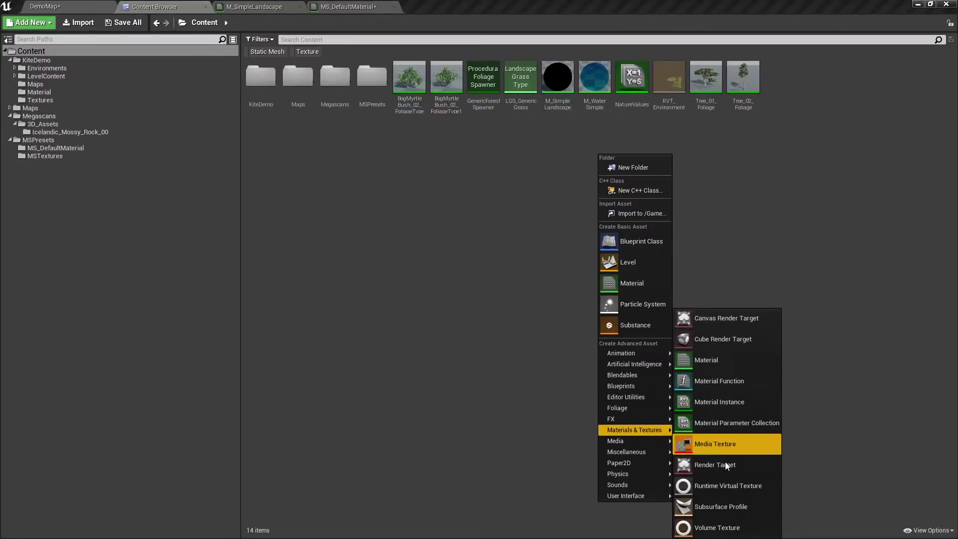
{"action": "left_click", "coordinate": [744, 490]}
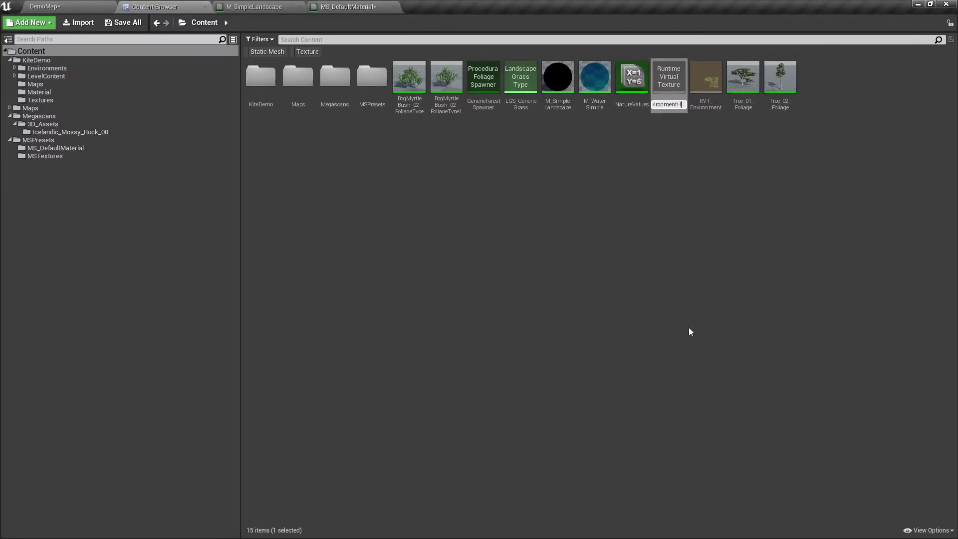
{"action": "key", "text": "Return"}
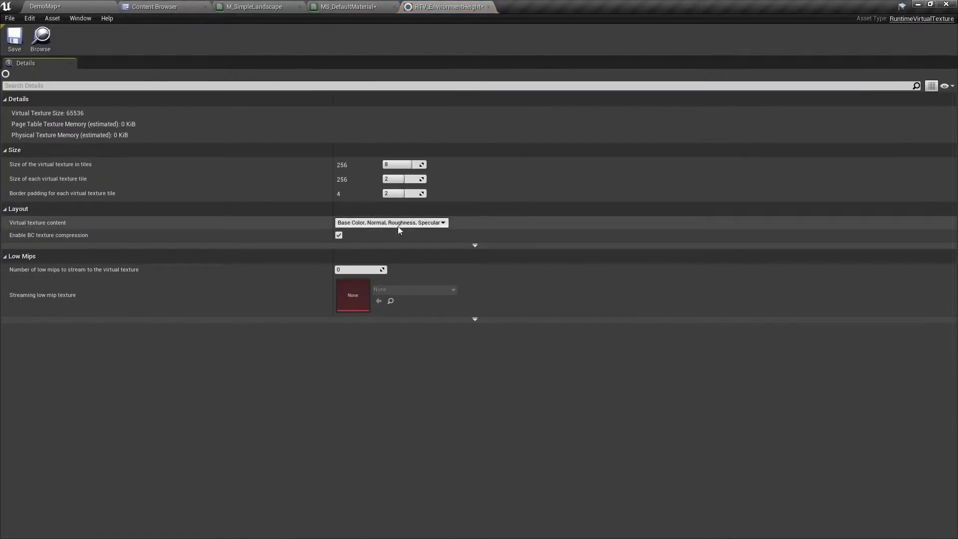
Set the virtual texture content of RTV_EnvironmentHeight to World Height, then save and close the asset.
{"action": "left_click", "coordinate": [394, 223]}
{"action": "left_click", "coordinate": [358, 256]}
{"action": "left_click", "coordinate": [14, 37]}
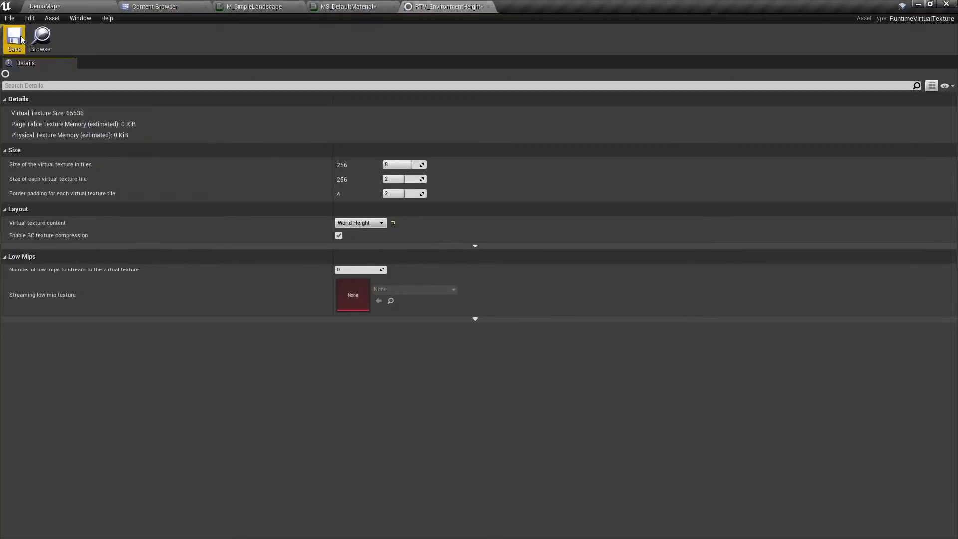
{"action": "middle_click", "coordinate": [453, 4]}
Add a second element to the landscape's Render to Virtual Textures array in DemoMap and assign RTV_EnvironmentHeight to it.
{"action": "left_click", "coordinate": [55, 7]}
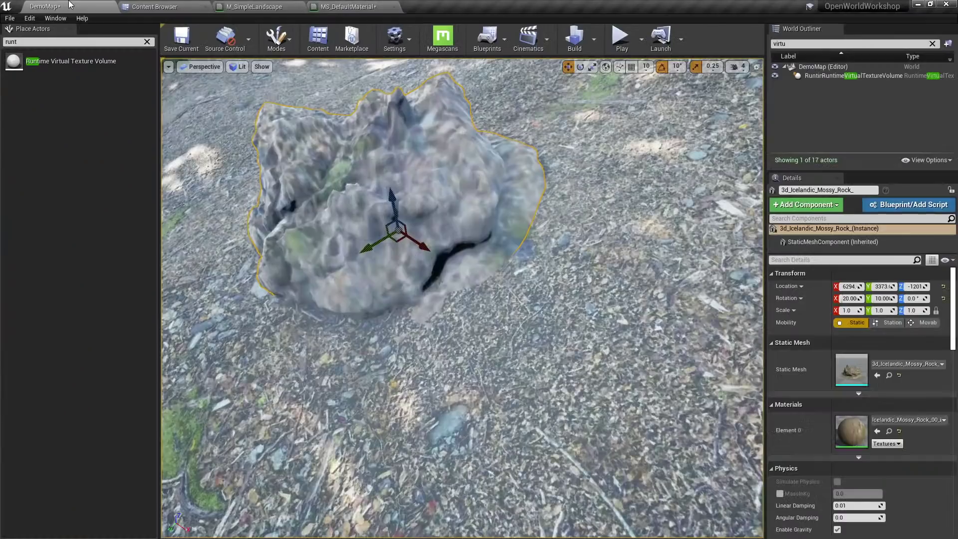
{"action": "left_click", "coordinate": [581, 252]}
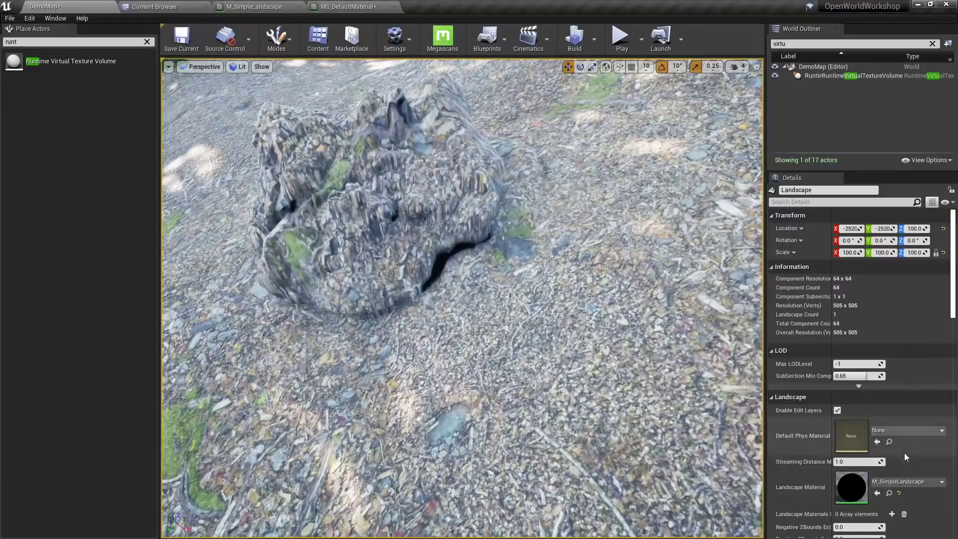
{"action": "scroll", "coordinate": [913, 439], "scroll_direction": "down", "scroll_amount": 3}
{"action": "scroll", "coordinate": [922, 426], "scroll_direction": "down", "scroll_amount": 5}
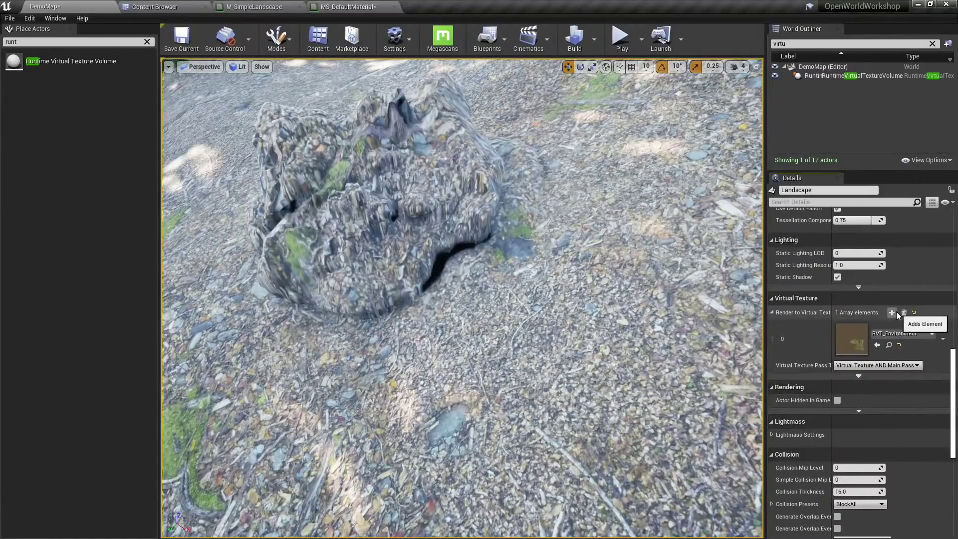
{"action": "left_click", "coordinate": [892, 312]}
{"action": "left_click", "coordinate": [898, 373]}
{"action": "left_click", "coordinate": [895, 259]}
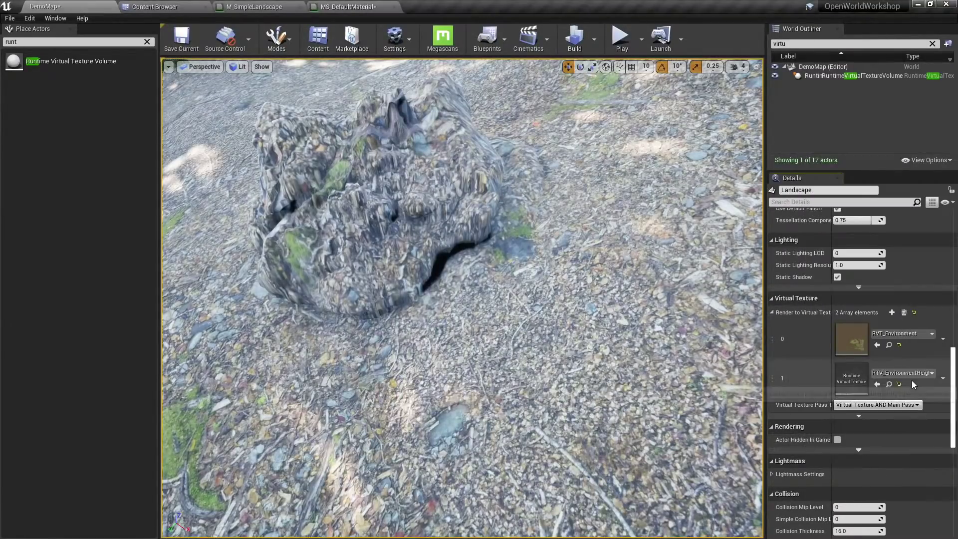
Duplicate the Runtime Virtual Texture Volume and assign RTV_EnvironmentHeight as the copy's virtual texture.
{"action": "left_click", "coordinate": [839, 76]}
{"action": "scroll", "coordinate": [594, 246], "scroll_direction": "down", "scroll_amount": 3}
{"action": "key", "text": "f"}
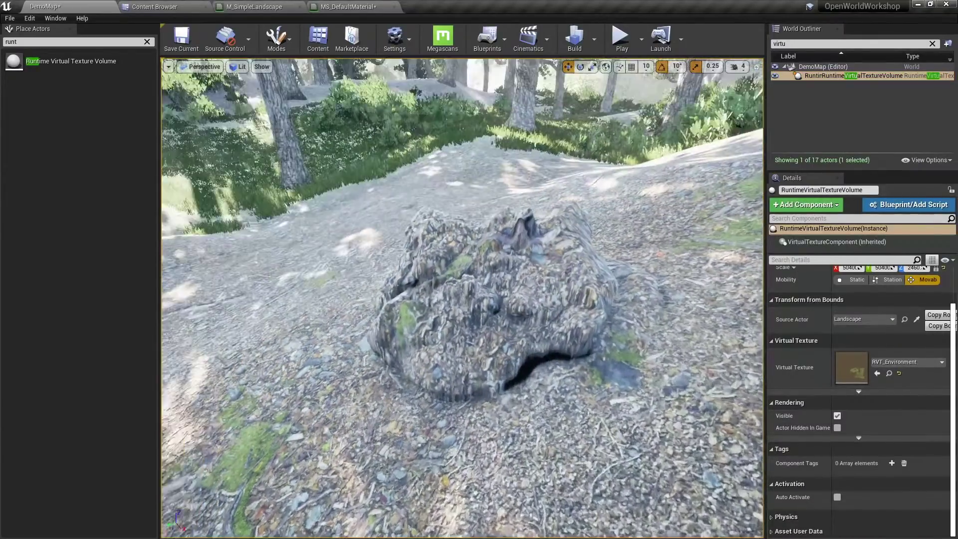
{"action": "key", "text": "ctrl+w"}
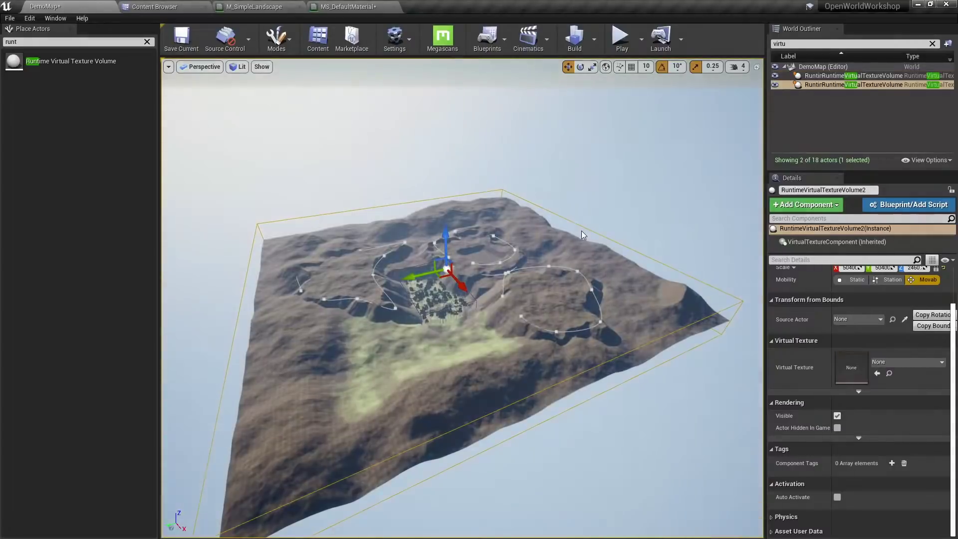
{"action": "left_click", "coordinate": [914, 364]}
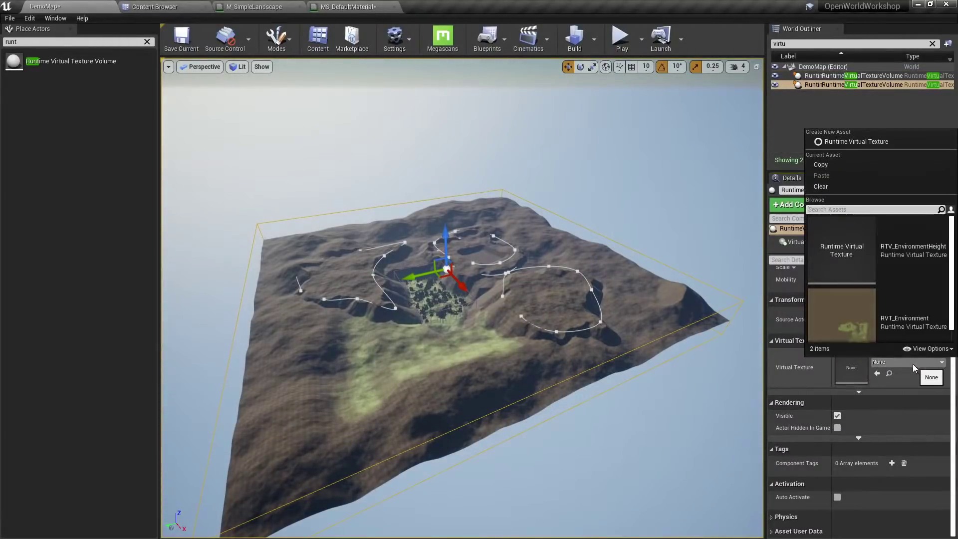
{"action": "left_click", "coordinate": [887, 255]}
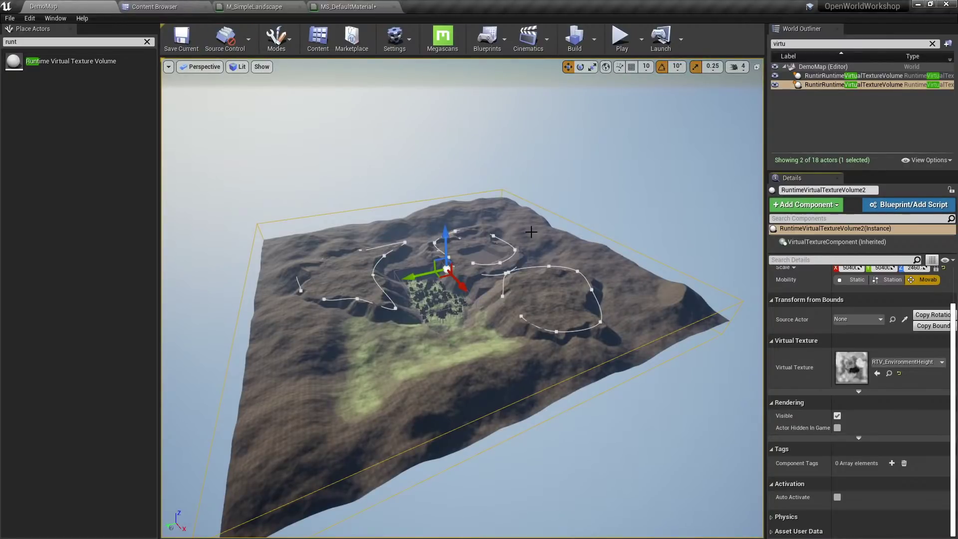
Inspect the landscape from the overview down to the foliage area and the ground around the mossy rock.
{"action": "middle_click_drag", "start_coordinate": [571, 262], "coordinate": [485, 269]}
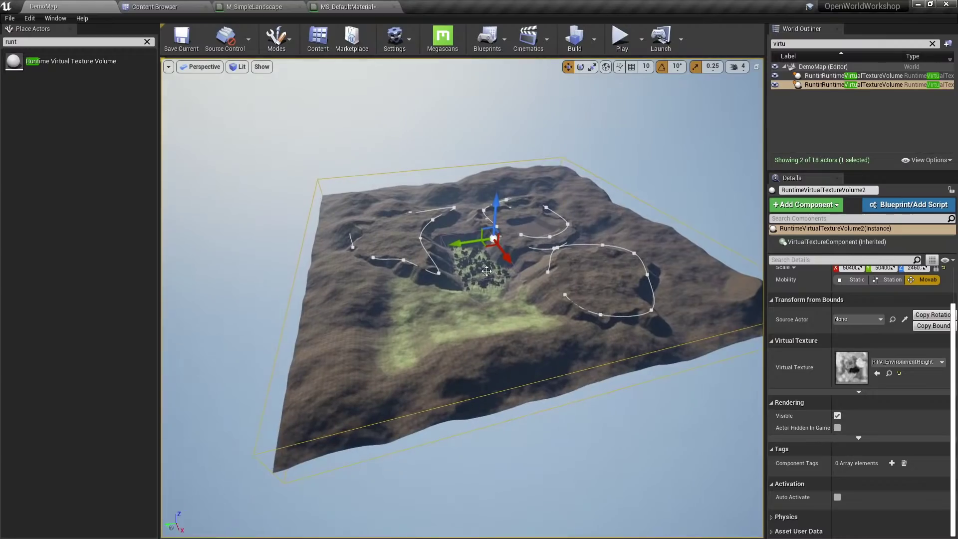
{"action": "left_click", "coordinate": [485, 270]}
{"action": "left_click", "coordinate": [487, 264]}
{"action": "key", "text": "f"}
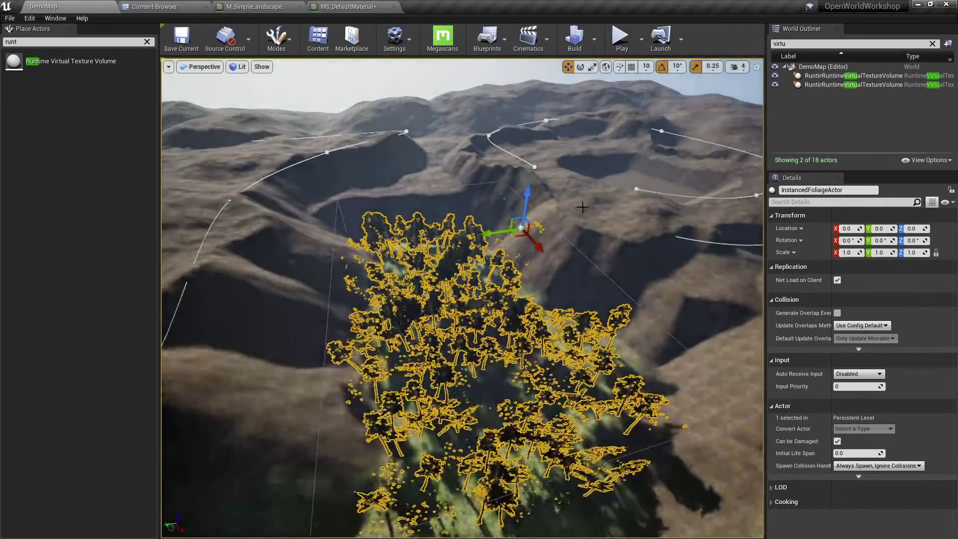
{"action": "scroll", "coordinate": [596, 232], "scroll_direction": "up", "scroll_amount": 10}
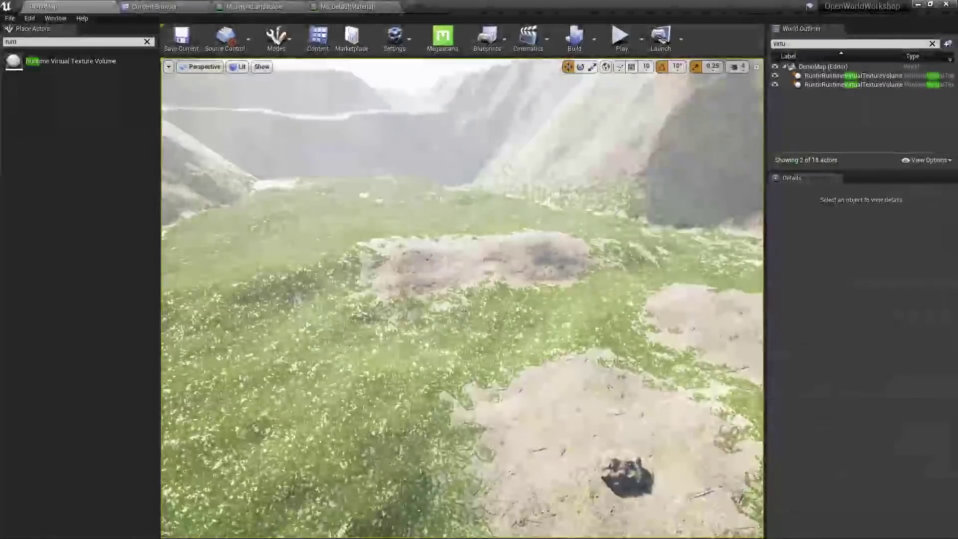
{"action": "scroll", "coordinate": [596, 233], "scroll_direction": "up", "scroll_amount": 10}
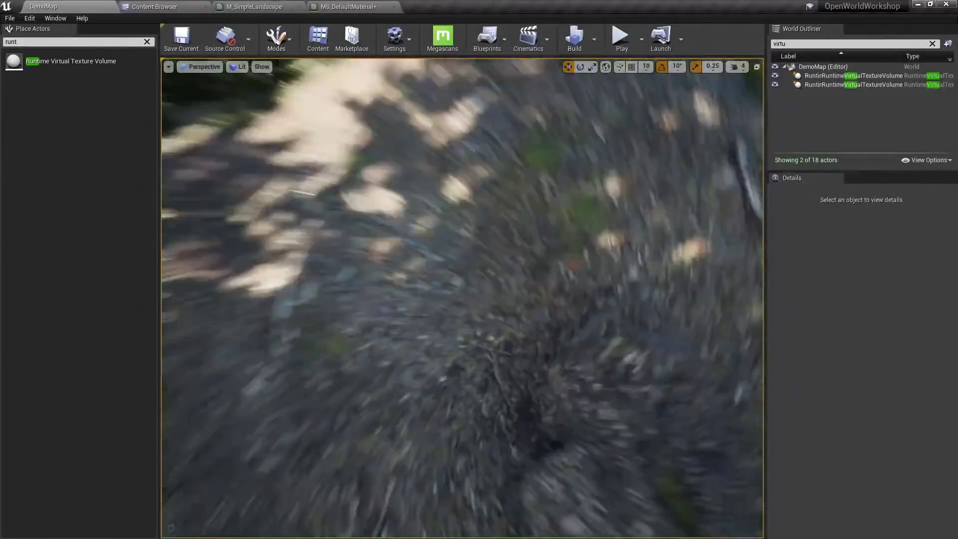
{"action": "right_click_drag", "start_coordinate": [462, 298], "coordinate": [419, 244]}
{"action": "mouse_move", "coordinate": [594, 246]}
{"action": "right_mouse_down"}
{"action": "mouse_move", "coordinate": [584, 265]}
{"action": "mouse_move", "coordinate": [594, 246]}
{"action": "right_mouse_up"}
In the MS_DefaultMaterial graph, move the output node beside the lower SetMaterialAttributes node and space both away from the Runtime Virtual Texture Sample.
{"action": "left_click", "coordinate": [401, 7]}
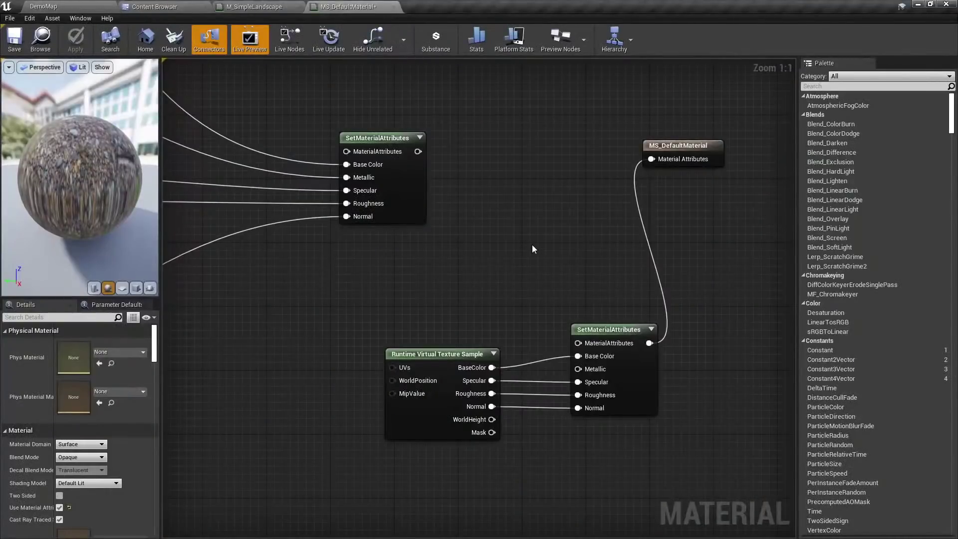
{"action": "right_click_drag", "start_coordinate": [641, 361], "coordinate": [529, 374]}
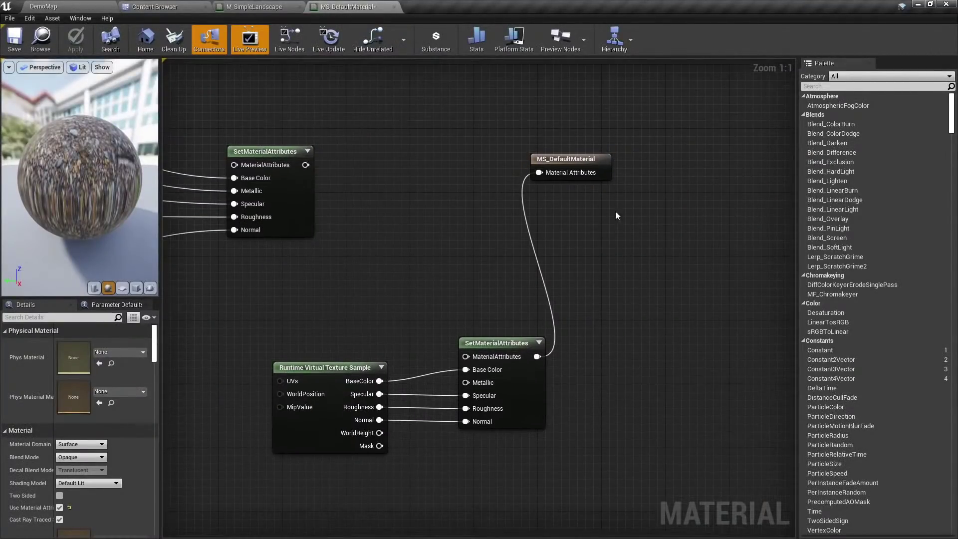
{"action": "left_click_drag", "start_coordinate": [564, 173], "coordinate": [618, 364]}
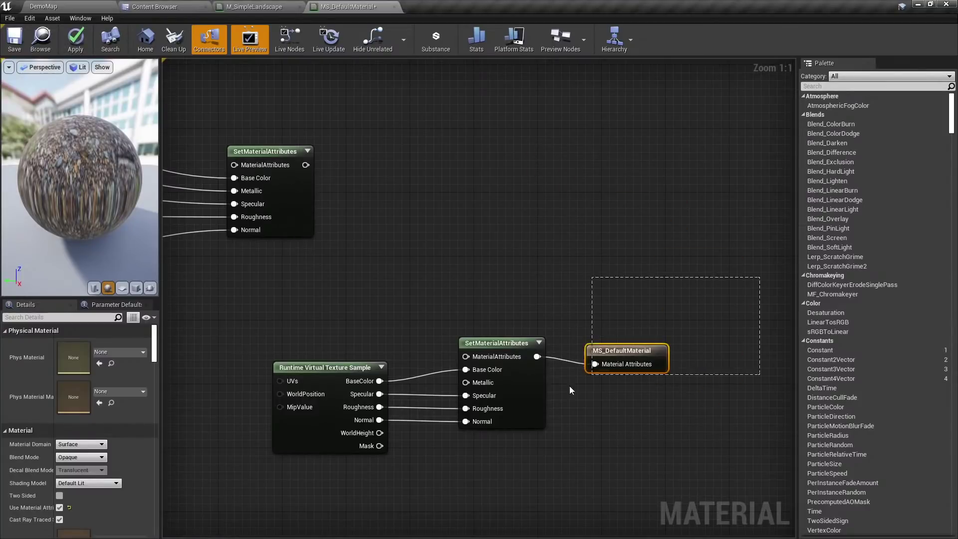
{"action": "left_click_drag", "start_coordinate": [569, 386], "coordinate": [523, 396]}
{"action": "left_click_drag", "start_coordinate": [524, 393], "coordinate": [588, 385]}
{"action": "left_click", "coordinate": [428, 328]}
{"action": "right_click_drag", "start_coordinate": [427, 330], "coordinate": [493, 313]}
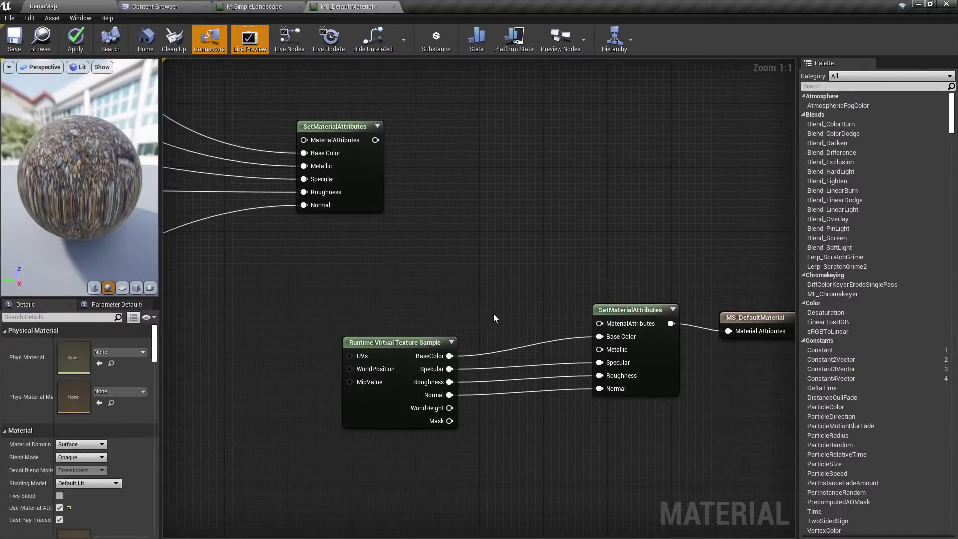
Add an Absolute World Position node and place it above the Runtime Virtual Texture Sample node.
{"action": "right_click", "coordinate": [406, 225]}
{"action": "type", "text": "world position"}
{"action": "key", "text": "Return"}
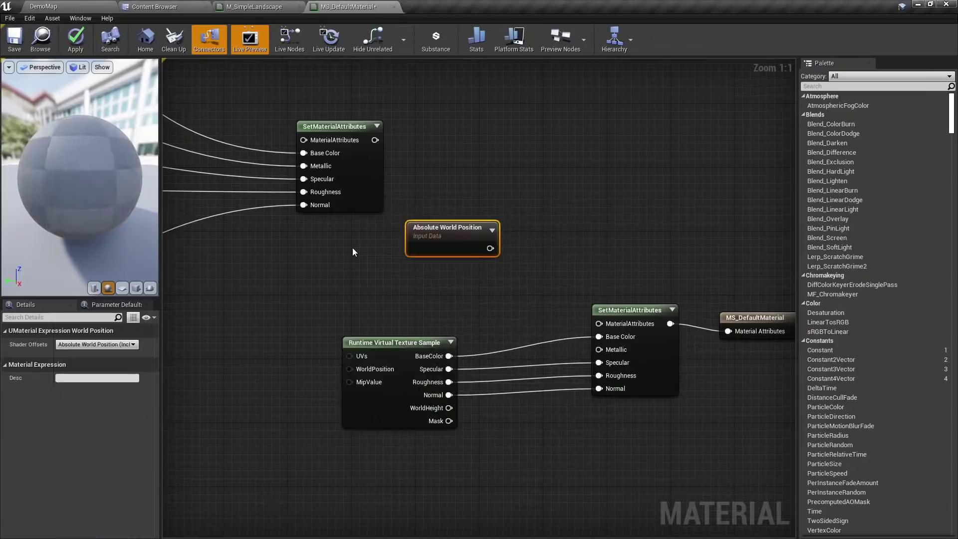
{"action": "left_click_drag", "start_coordinate": [419, 245], "coordinate": [285, 281]}
Feed Absolute World Position into a new BreakOutFloat3Components node and arrange the pair above the Runtime Virtual Texture Sample.
{"action": "left_click_drag", "start_coordinate": [356, 283], "coordinate": [413, 270]}
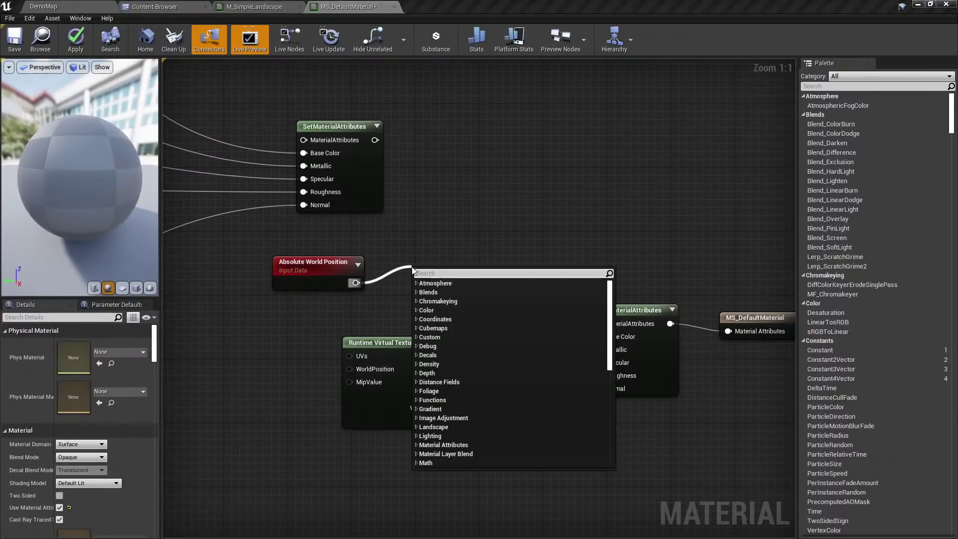
{"action": "type", "text": "breakoutfloat3"}
{"action": "key", "text": "Return"}
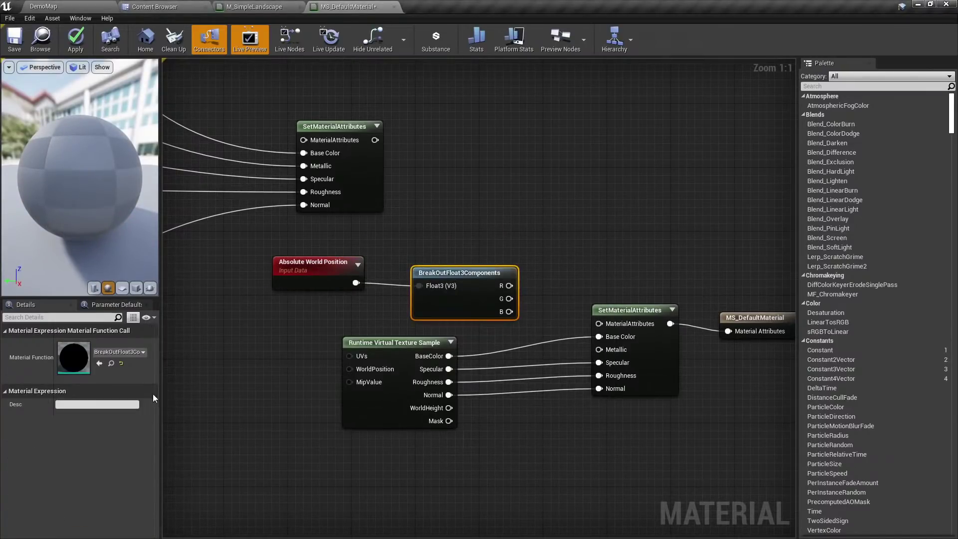
{"action": "left_click_drag", "start_coordinate": [438, 293], "coordinate": [365, 294]}
{"action": "left_click", "coordinate": [320, 264], "text": "ctrl"}
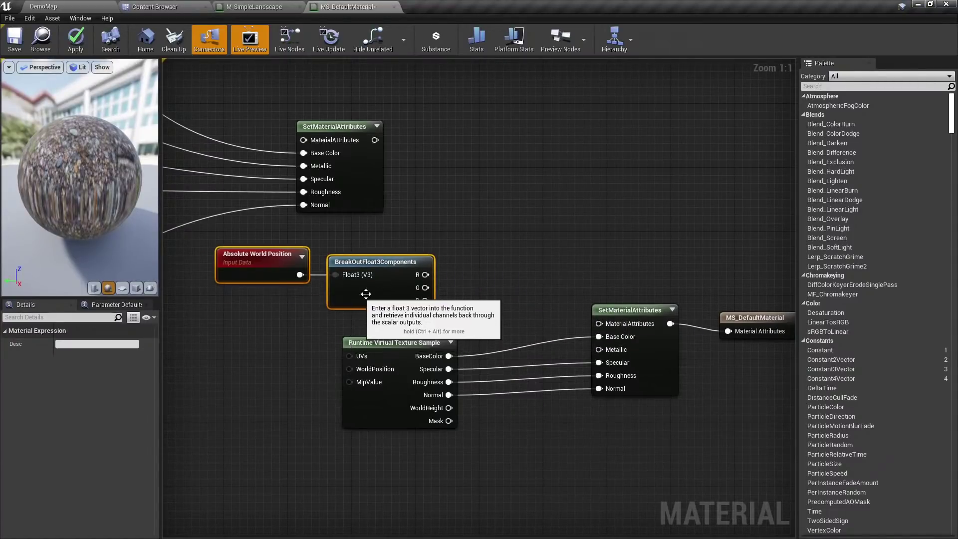
{"action": "left_click", "coordinate": [463, 236]}
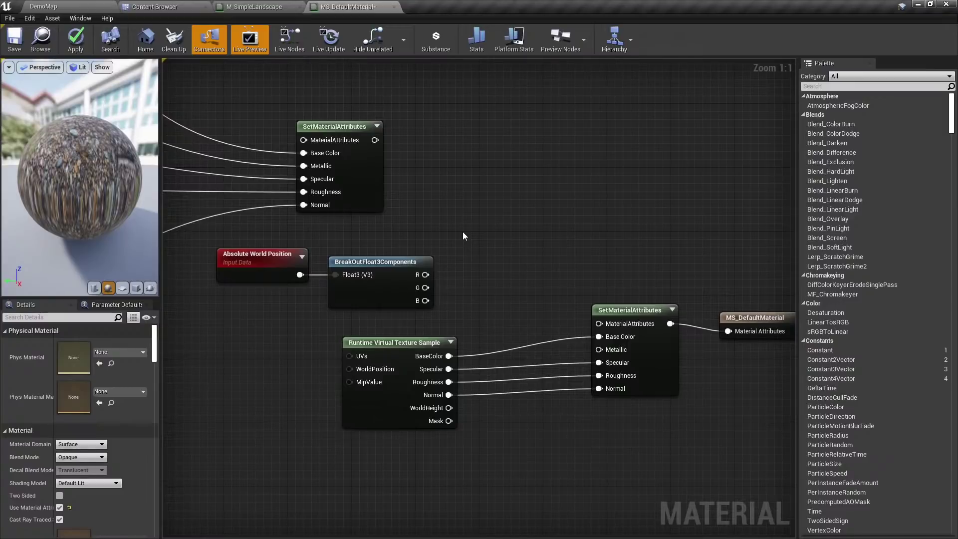
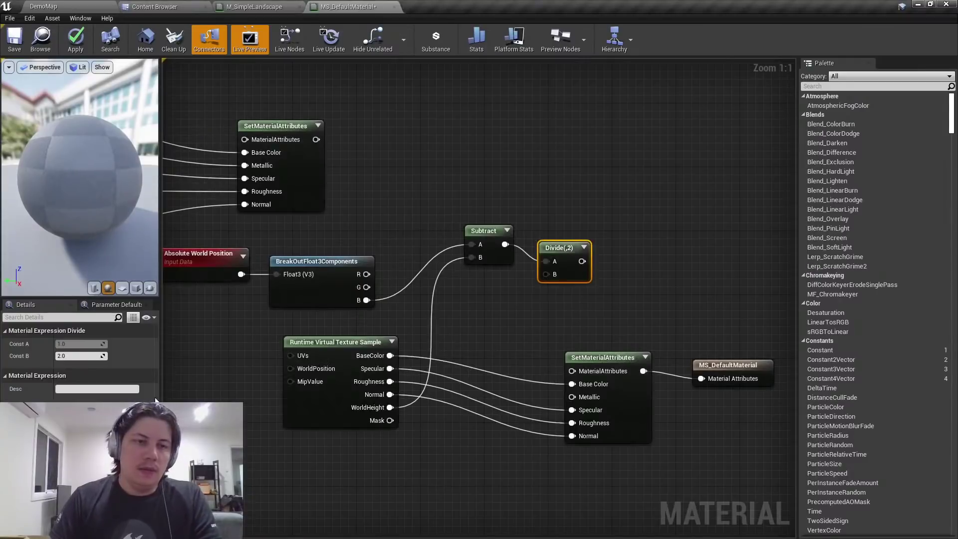
Set the Divide node's Const B to 50.
{"action": "left_click", "coordinate": [80, 356]}
{"action": "type", "text": "50"}
{"action": "key", "text": "Return"}
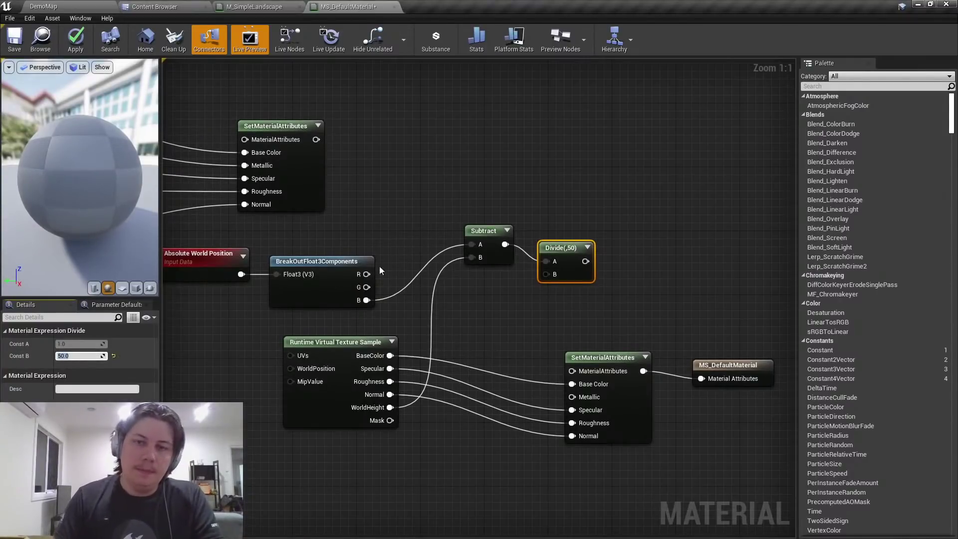
Move the MS_DefaultMaterial output node up and farther right to make room beside the Divide node.
{"action": "left_click", "coordinate": [459, 212]}
{"action": "scroll", "coordinate": [467, 208], "scroll_direction": "down", "scroll_amount": 3}
{"action": "left_click_drag", "start_coordinate": [677, 385], "coordinate": [302, 235]}
{"action": "left_click_drag", "start_coordinate": [367, 269], "coordinate": [307, 329]}
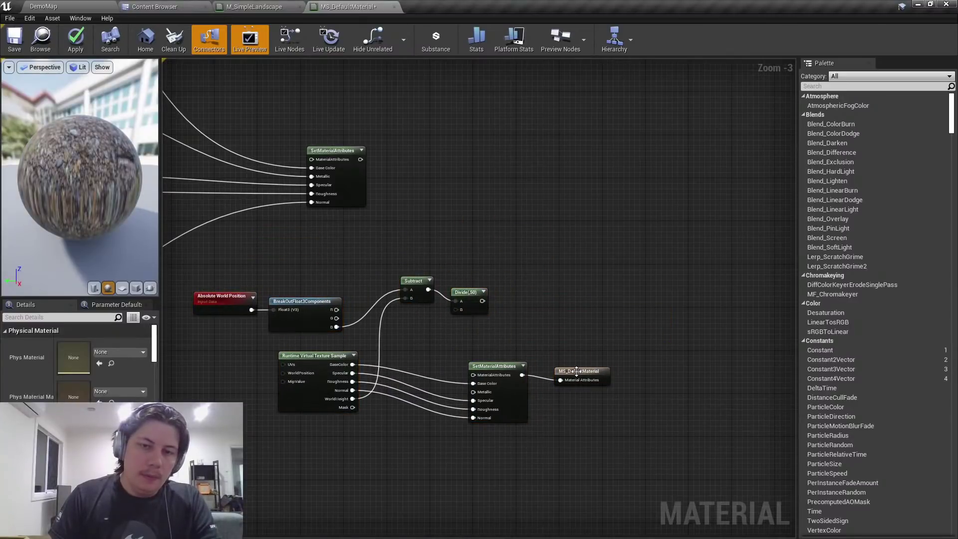
{"action": "left_click_drag", "start_coordinate": [579, 371], "coordinate": [686, 269]}
{"action": "scroll", "coordinate": [504, 274], "scroll_direction": "up", "scroll_amount": 3}
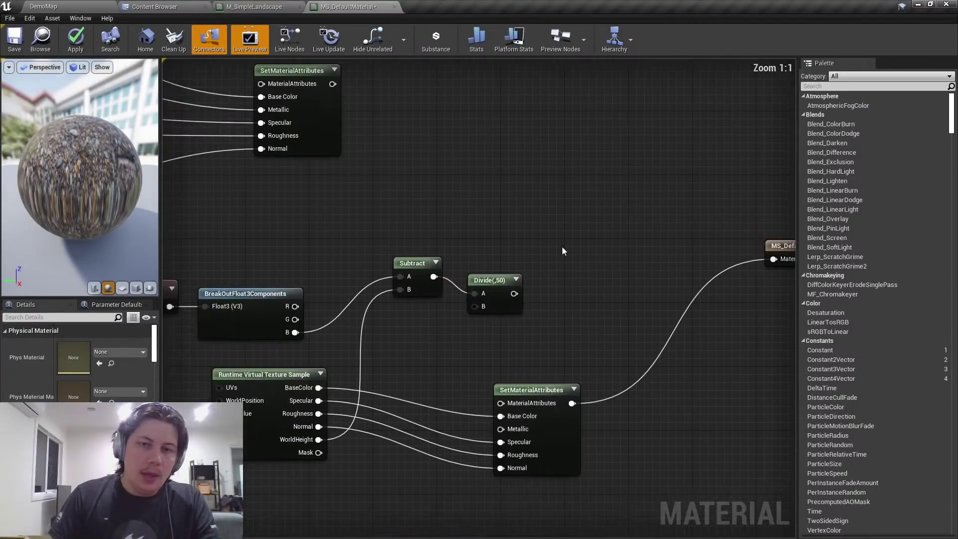
{"action": "scroll", "coordinate": [563, 252], "scroll_direction": "down", "scroll_amount": 2}
{"action": "left_click", "coordinate": [506, 318]}
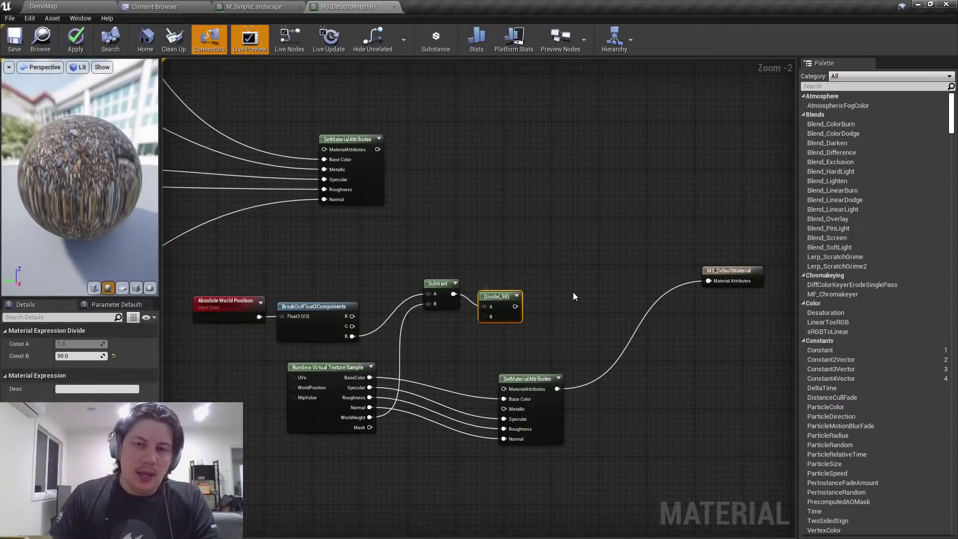
{"action": "left_click", "coordinate": [574, 299]}
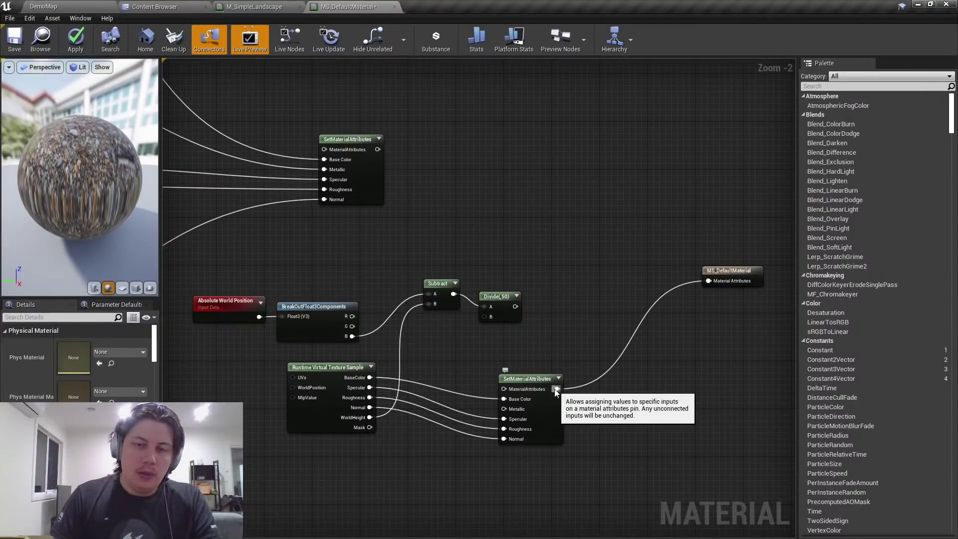
Add a BlendMaterialAttributes node with the Divide result feeding its Alpha input.
{"action": "left_click_drag", "start_coordinate": [515, 307], "coordinate": [633, 225]}
{"action": "type", "text": "blend mater"}
{"action": "key", "text": "Return"}
{"action": "left_click", "coordinate": [605, 259]}
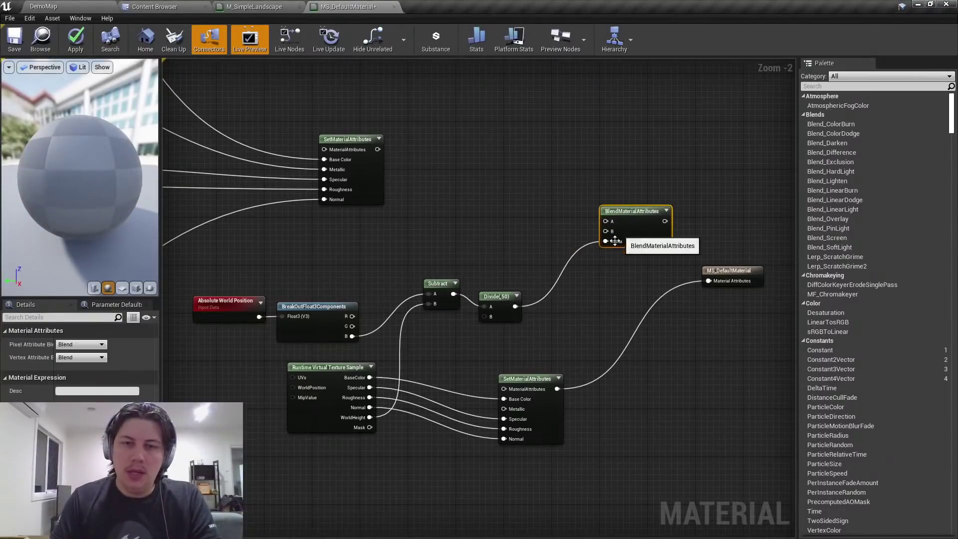
Insert a Clamp node with its default 0 to 1 range between Divide and the Alpha input of BlendMaterialAttributes.
{"action": "left_click", "coordinate": [574, 269]}
{"action": "right_click", "coordinate": [547, 301]}
{"action": "type", "text": "satur"}
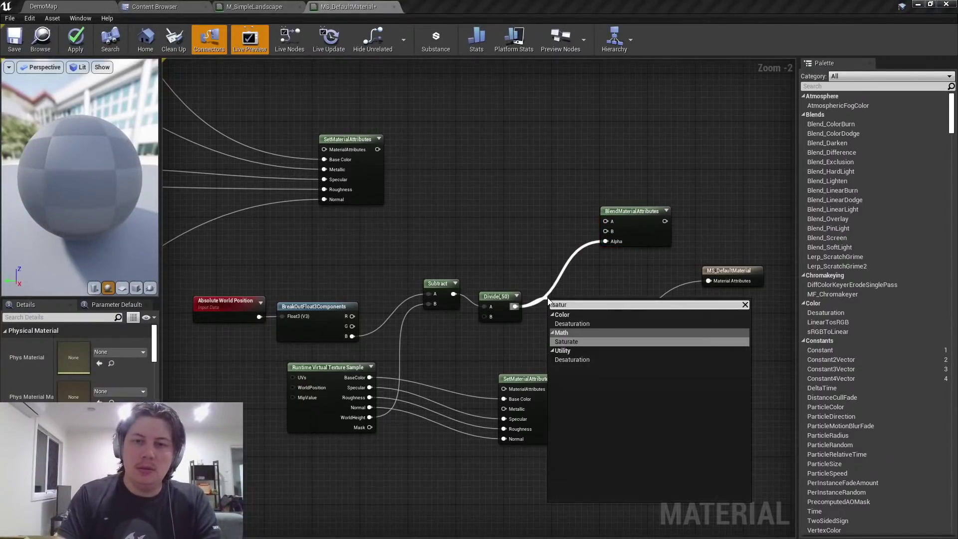
{"action": "key", "text": "BackSpace"}
{"action": "key", "text": "BackSpace"}
{"action": "key", "text": "BackSpace"}
{"action": "key", "text": "BackSpace"}
{"action": "key", "text": "BackSpace"}
{"action": "type", "text": "clamp"}
{"action": "key", "text": "Return"}
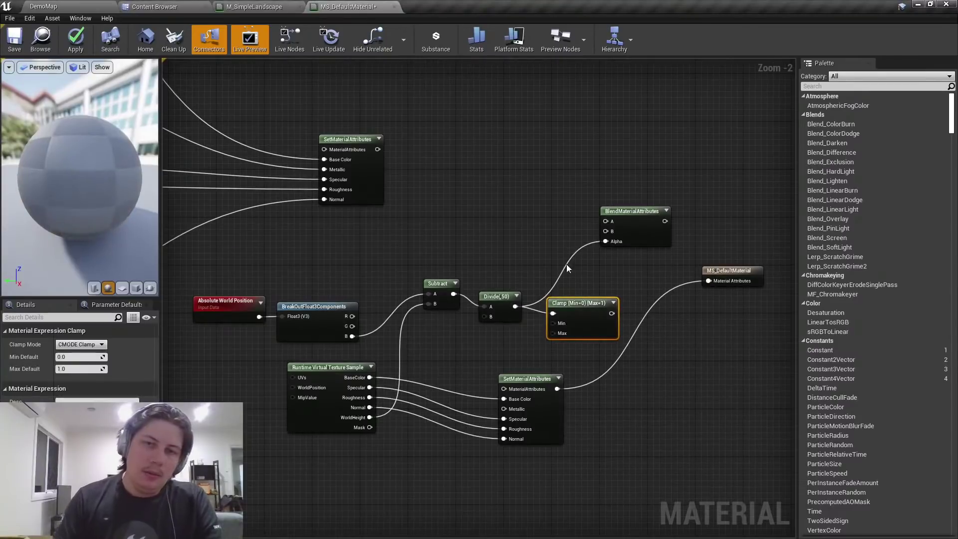
{"action": "left_click", "coordinate": [581, 279]}
{"action": "left_click_drag", "start_coordinate": [612, 313], "coordinate": [604, 241]}
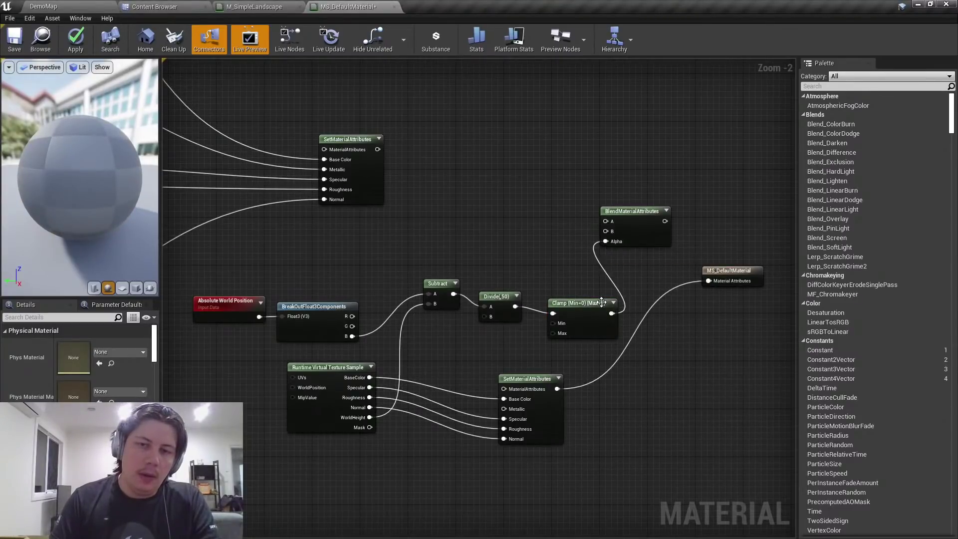
Connect the lower SetMaterialAttributes to Blend input A and the upper one to B, and feed the blend into the MS_DefaultMaterial output.
{"action": "scroll", "coordinate": [599, 304], "scroll_direction": "up", "scroll_amount": 2}
{"action": "scroll", "coordinate": [638, 322], "scroll_direction": "down", "scroll_amount": 2}
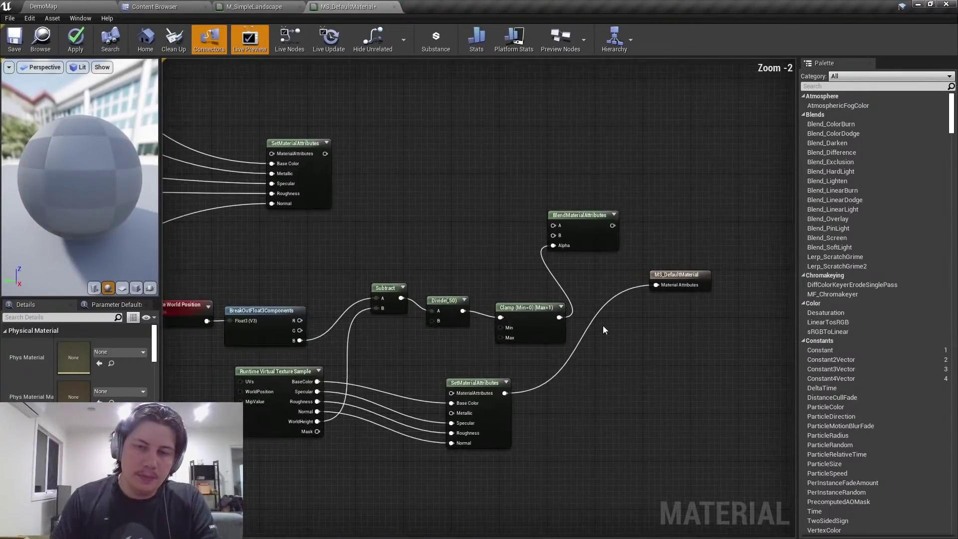
{"action": "right_click_drag", "start_coordinate": [540, 401], "coordinate": [583, 420]}
{"action": "left_click_drag", "start_coordinate": [548, 412], "coordinate": [368, 173]}
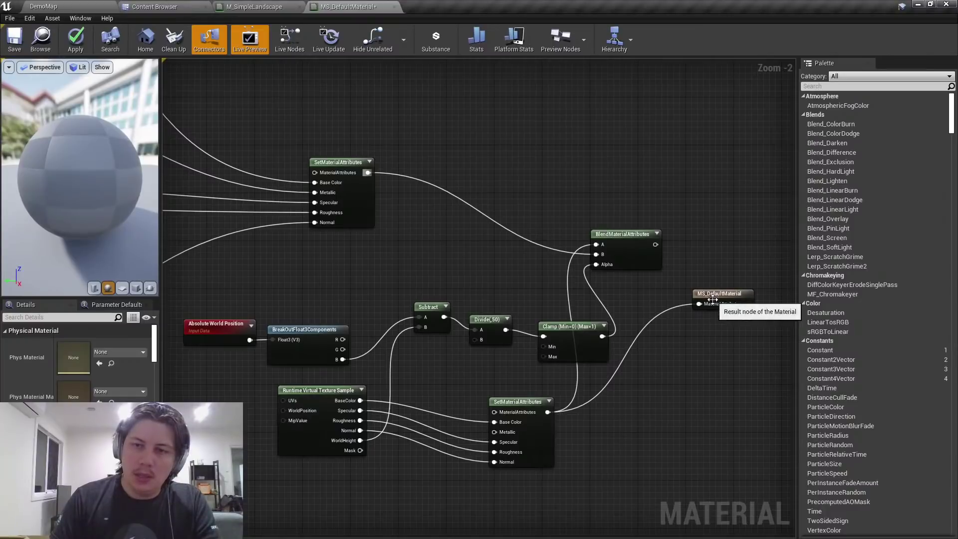
{"action": "left_click_drag", "start_coordinate": [699, 304], "coordinate": [690, 209]}
Move the Runtime Virtual Texture Sample and its SetMaterialAttributes node above the rock's SetMaterialAttributes node.
{"action": "left_click", "coordinate": [533, 459]}
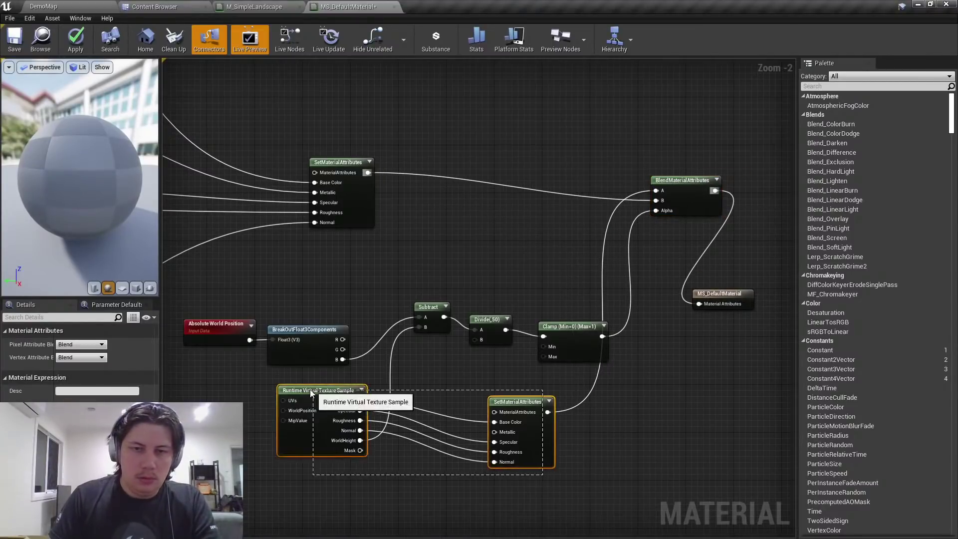
{"action": "left_click", "coordinate": [280, 390], "text": "ctrl"}
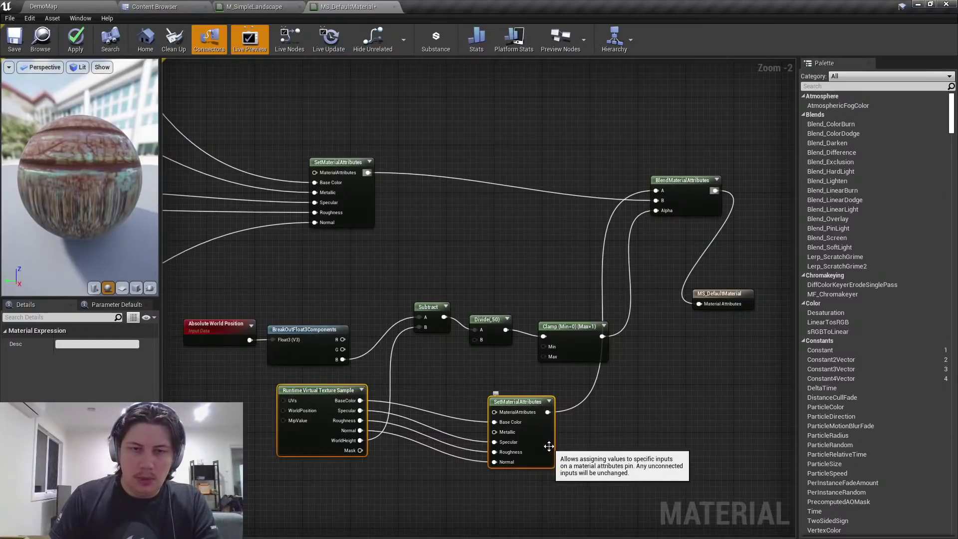
{"action": "left_click_drag", "start_coordinate": [538, 444], "coordinate": [526, 103]}
{"action": "left_click", "coordinate": [572, 190]}
{"action": "right_click_drag", "start_coordinate": [573, 195], "coordinate": [576, 282]}
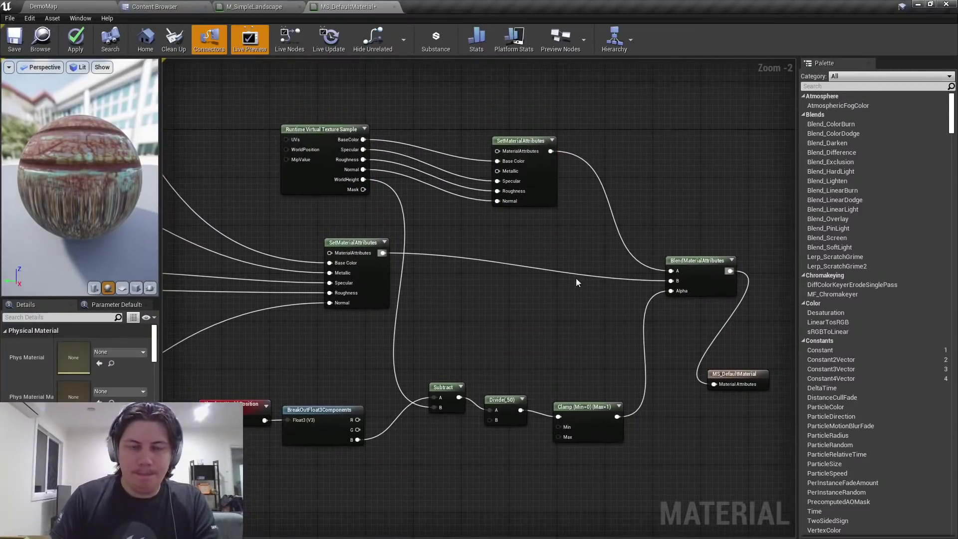
Group the Runtime Virtual Texture Sample and its SetMaterialAttributes in a comment titled "The Ground Beneath (Landscape)" and move the group up.
{"action": "left_click_drag", "start_coordinate": [569, 120], "coordinate": [277, 210]}
{"action": "key", "text": "c"}
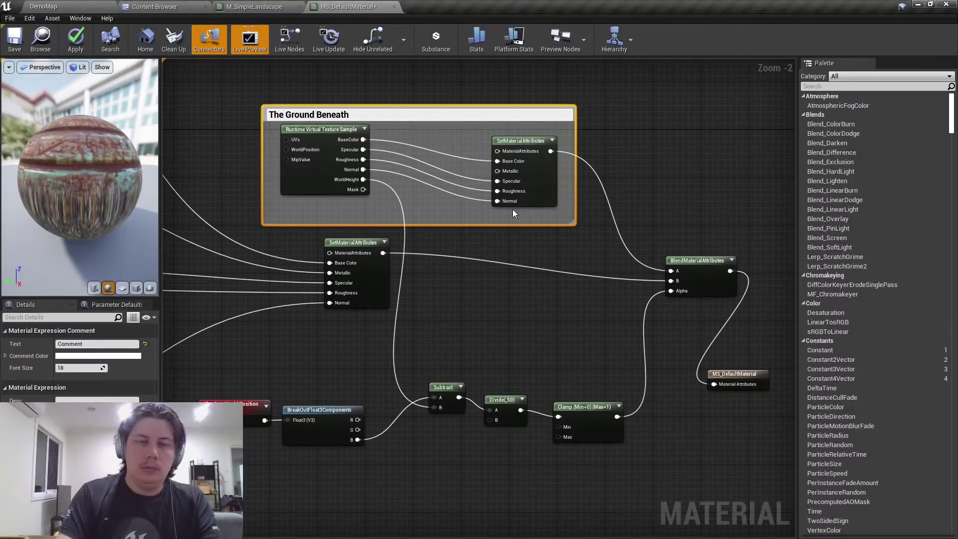
{"action": "type", "text": "The Ground Beneath (Landscape)"}
{"action": "key", "text": "Return"}
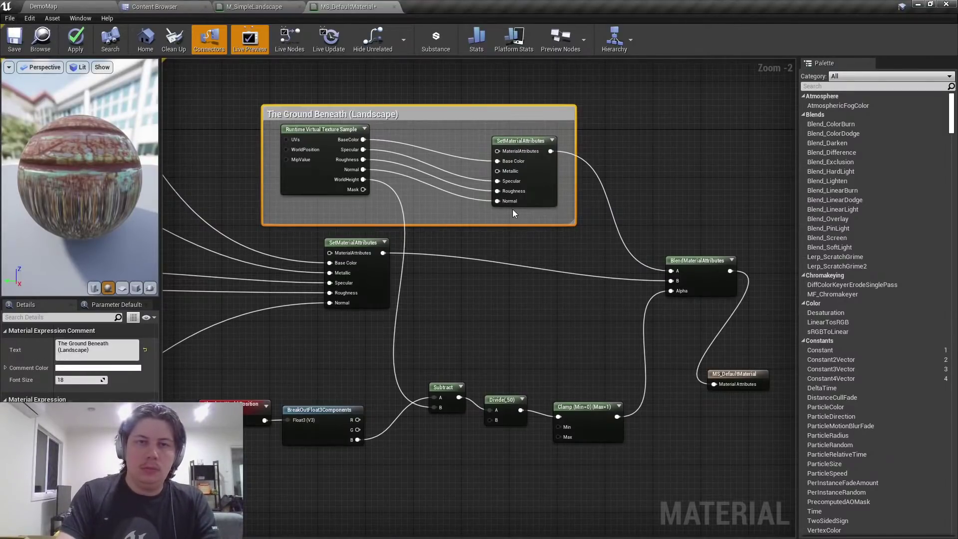
{"action": "left_click_drag", "start_coordinate": [579, 105], "coordinate": [612, 130]}
{"action": "left_click", "coordinate": [480, 189]}
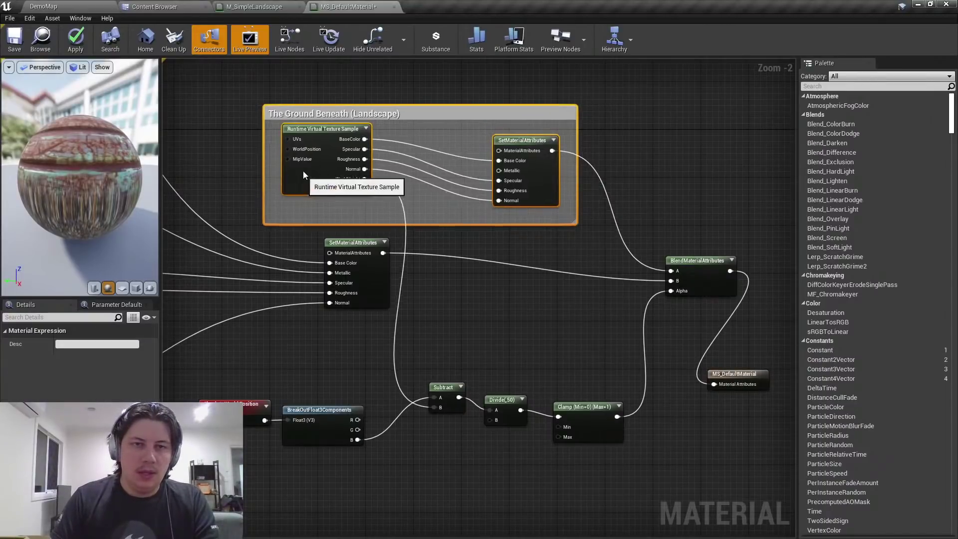
{"action": "left_click_drag", "start_coordinate": [349, 114], "coordinate": [356, 78]}
Line up the MS_DefaultMaterial output node beside BlendMaterialAttributes and apply the material changes.
{"action": "left_click", "coordinate": [732, 377]}
{"action": "left_click_drag", "start_coordinate": [732, 377], "coordinate": [732, 270]}
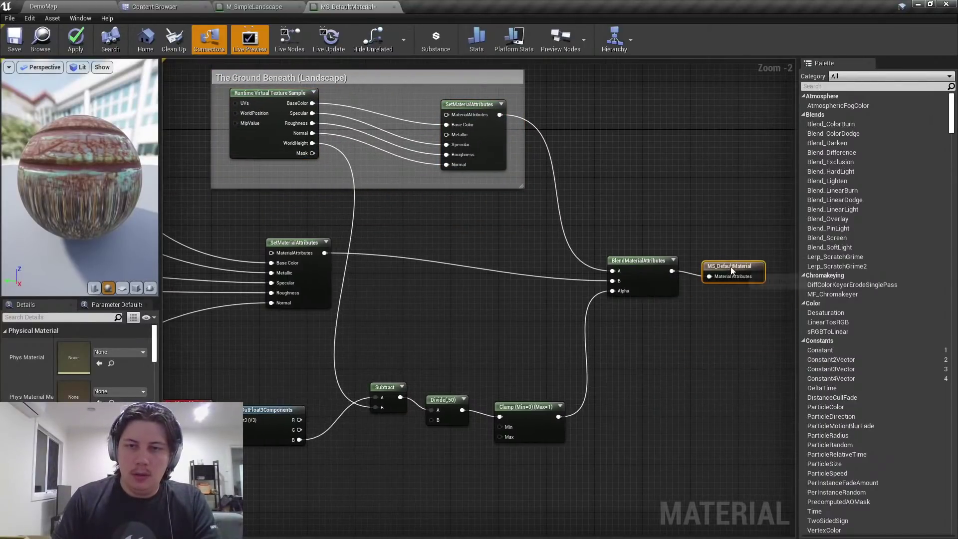
{"action": "left_click", "coordinate": [77, 42]}
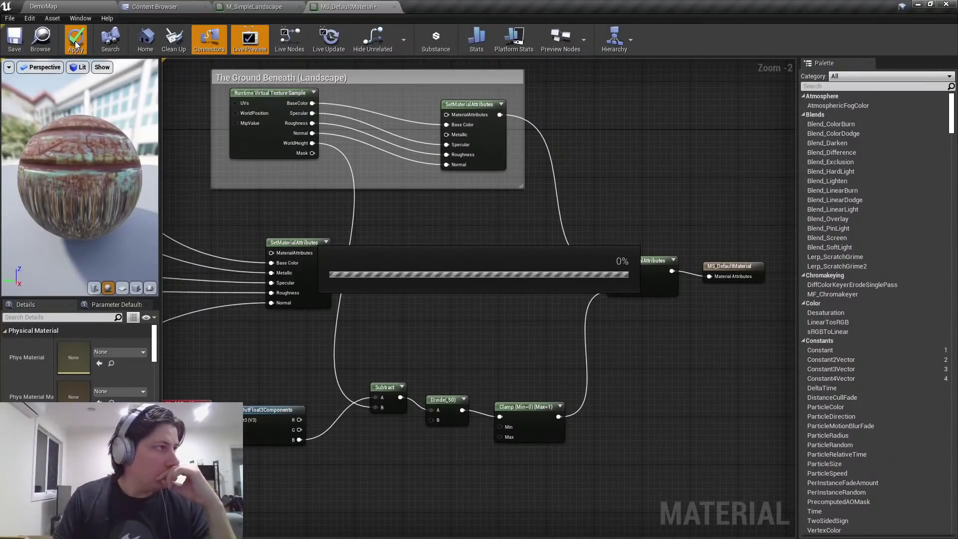
Switch to DemoMap and raise the Icelandic mossy rock to a Z location of about -1069.
{"action": "left_click", "coordinate": [69, 6]}
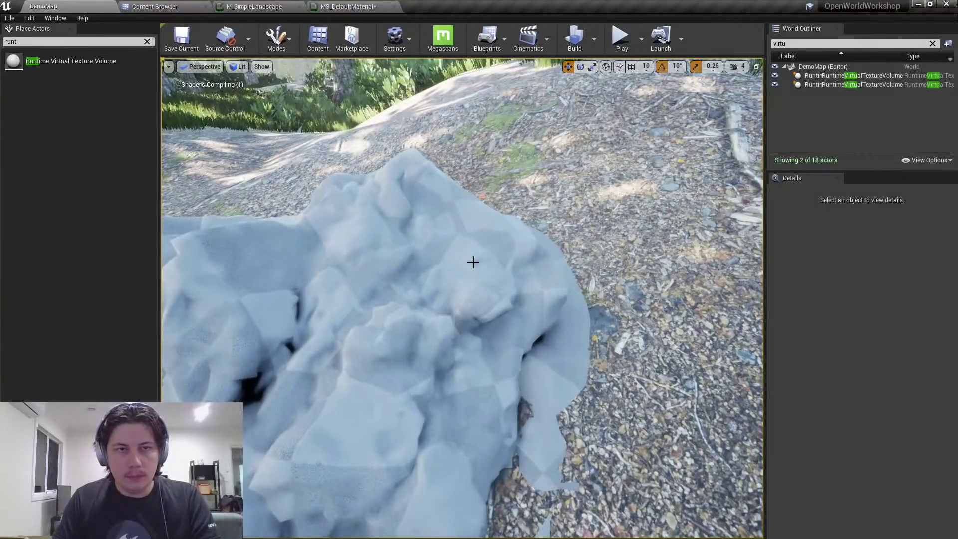
{"action": "scroll", "coordinate": [478, 269], "scroll_direction": "down", "scroll_amount": 6}
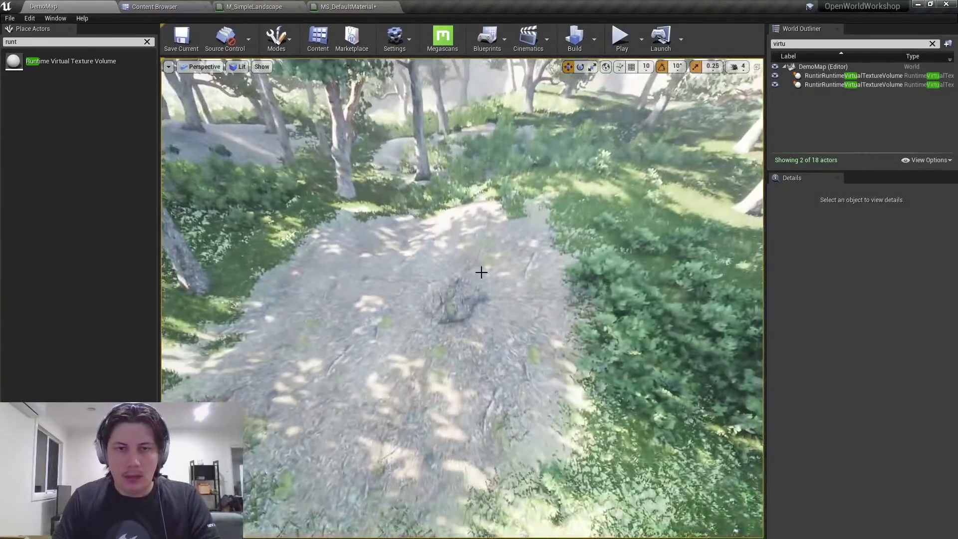
{"action": "scroll", "coordinate": [481, 272], "scroll_direction": "up", "scroll_amount": 3}
{"action": "left_click", "coordinate": [479, 283]}
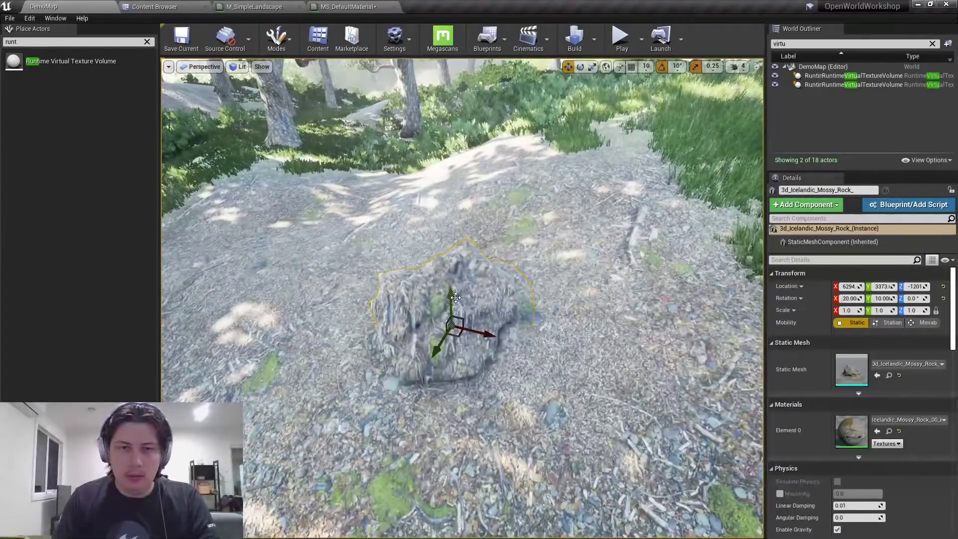
{"action": "left_click_drag", "start_coordinate": [448, 301], "coordinate": [449, 244]}
{"action": "mouse_move", "coordinate": [459, 193]}
{"action": "right_mouse_down"}
{"action": "mouse_move", "coordinate": [451, 152]}
{"action": "mouse_move", "coordinate": [452, 190]}
{"action": "right_mouse_up"}
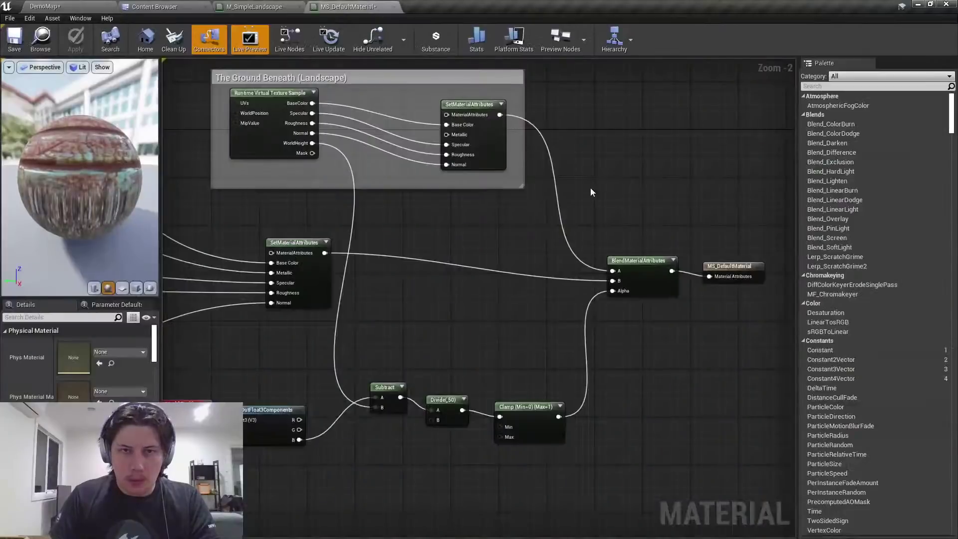
{"action": "right_click_drag", "start_coordinate": [513, 181], "coordinate": [584, 173]}
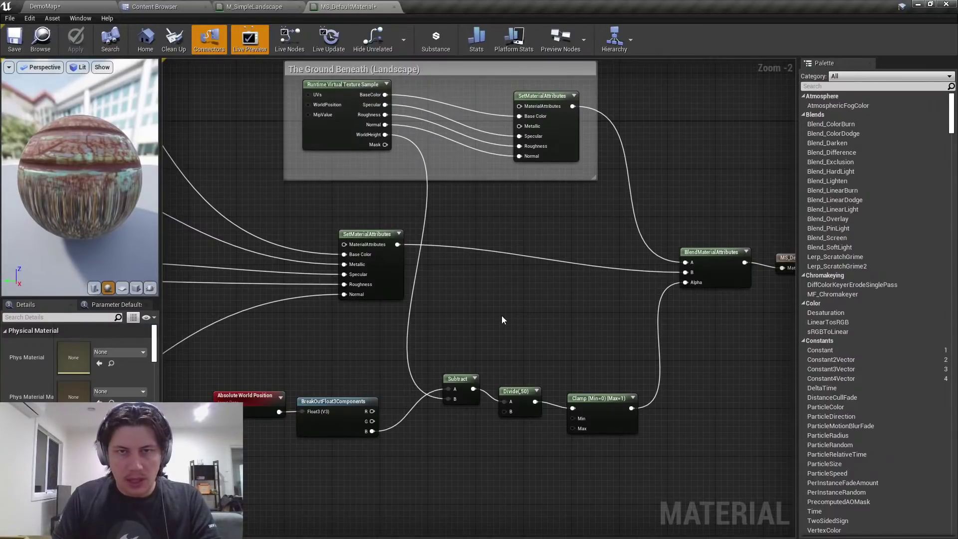
{"action": "right_click_drag", "start_coordinate": [501, 315], "coordinate": [395, 327]}
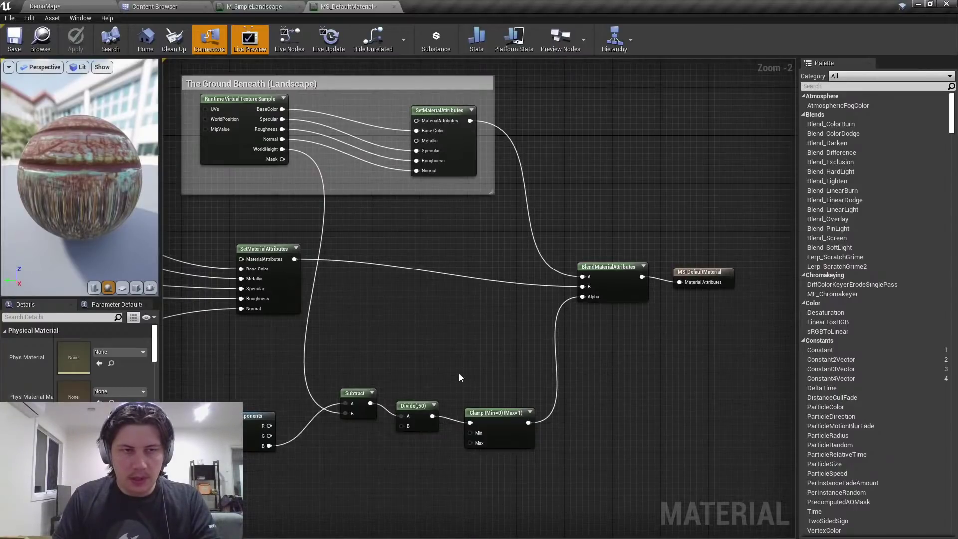
{"action": "left_click_drag", "start_coordinate": [100, 190], "coordinate": [83, 235]}
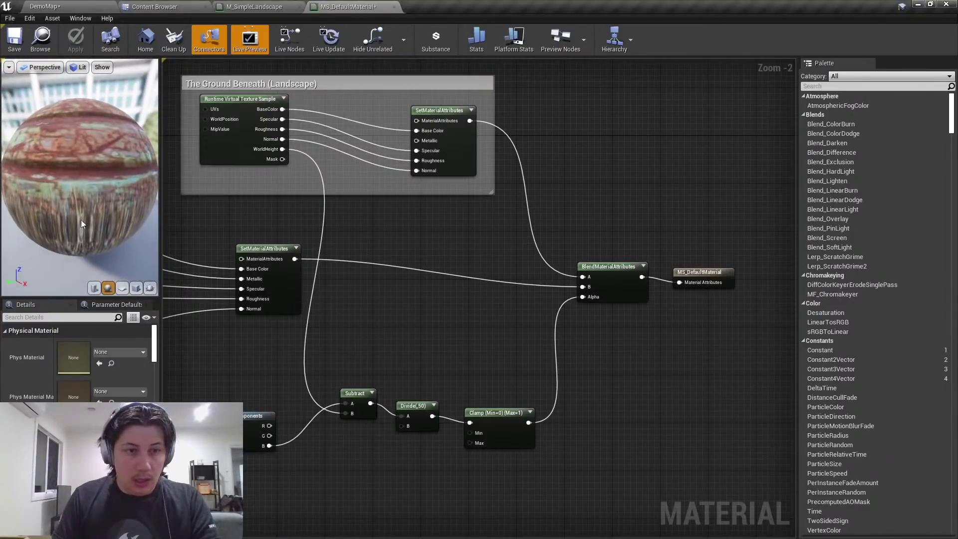
In DemoMap, set the Landscape's Virtual Texture Num LODs to 1 and its Virtual Texture LOD Bias to 0.
{"action": "left_click", "coordinate": [45, 6]}
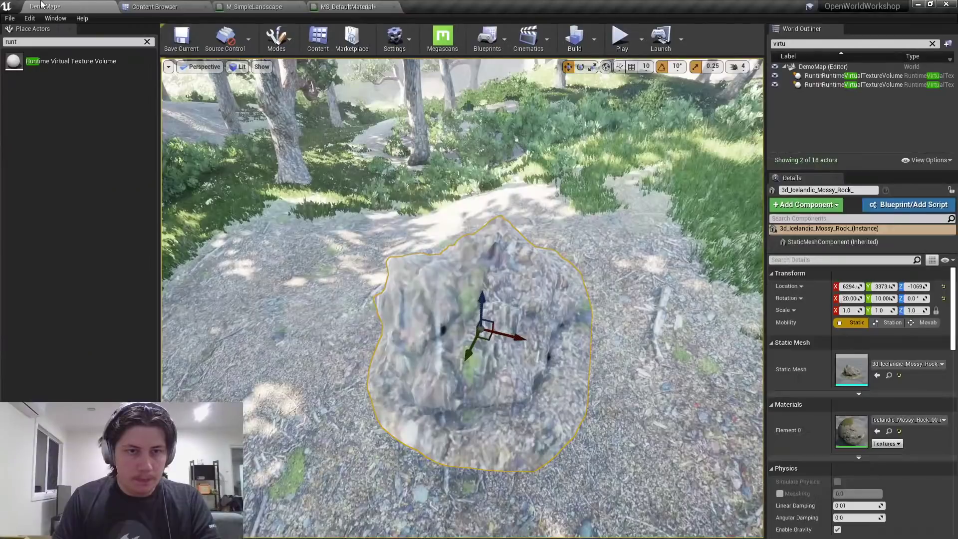
{"action": "scroll", "coordinate": [788, 403], "scroll_direction": "down", "scroll_amount": 3}
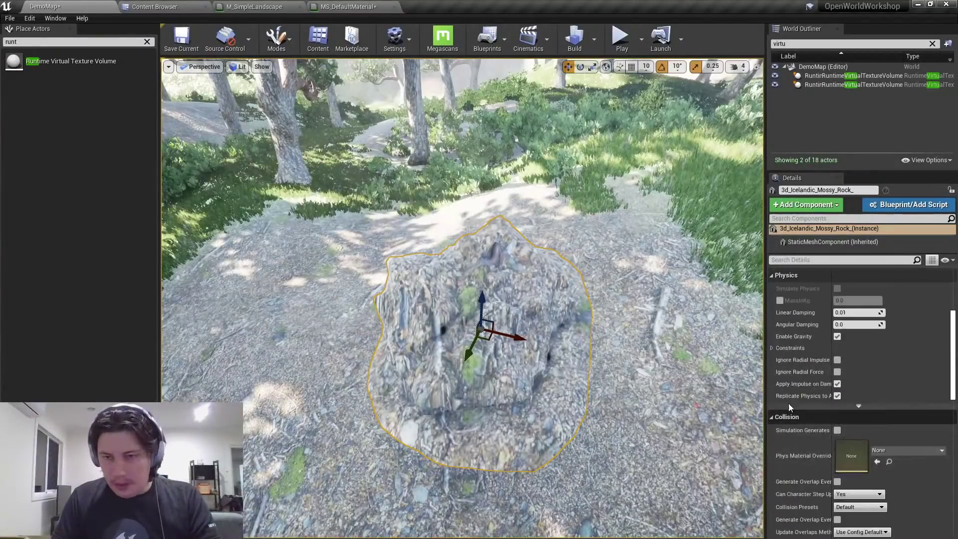
{"action": "left_click", "coordinate": [723, 399]}
{"action": "scroll", "coordinate": [868, 379], "scroll_direction": "down", "scroll_amount": 4}
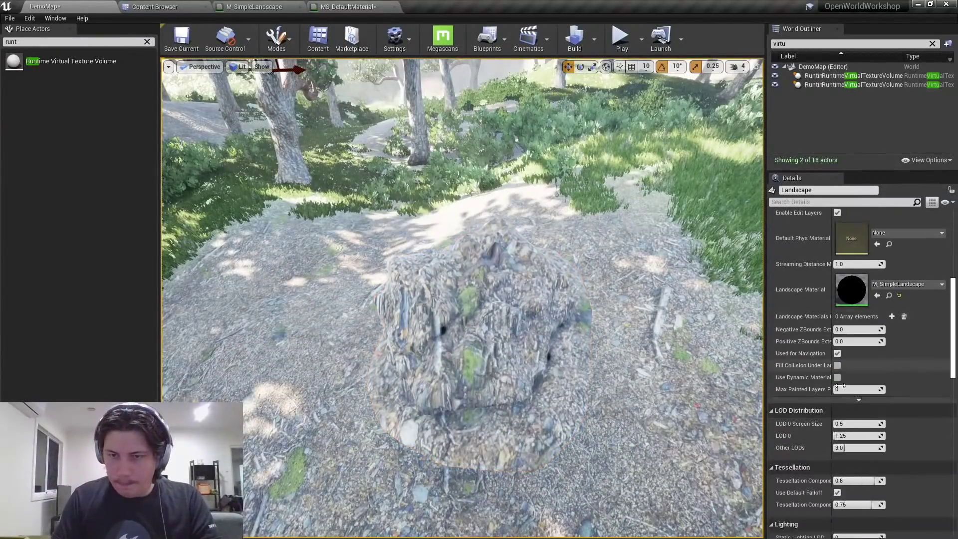
{"action": "scroll", "coordinate": [881, 352], "scroll_direction": "down", "scroll_amount": 6}
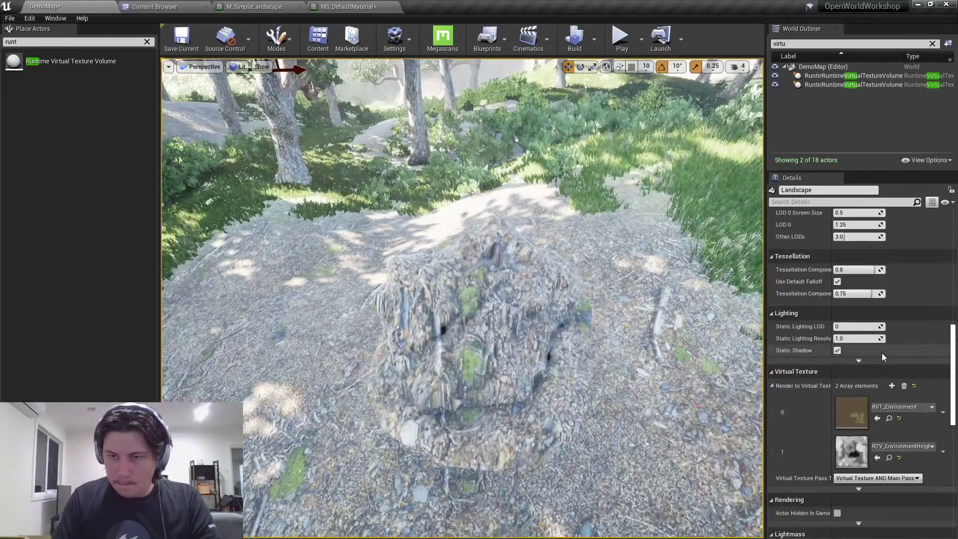
{"action": "scroll", "coordinate": [893, 379], "scroll_direction": "up", "scroll_amount": 1}
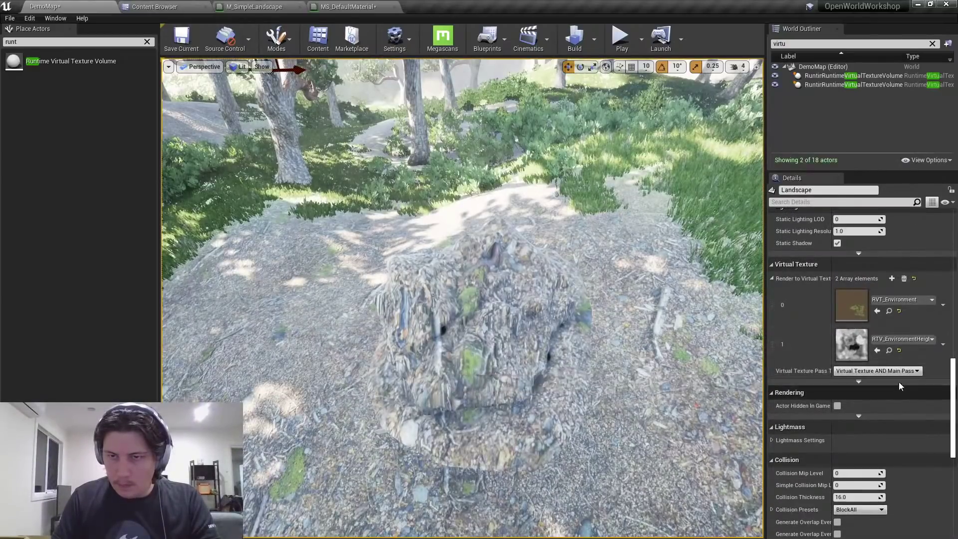
{"action": "left_click", "coordinate": [878, 381]}
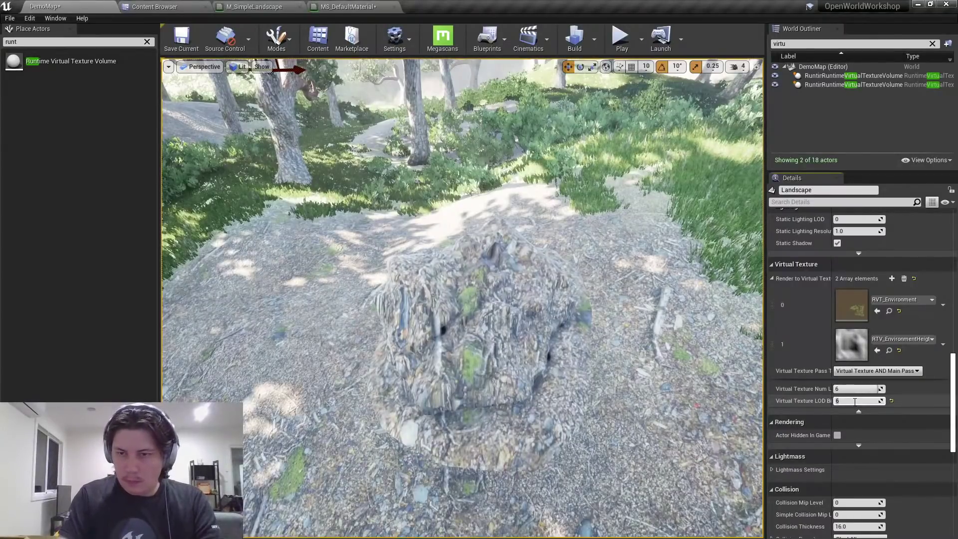
{"action": "left_click", "coordinate": [854, 401]}
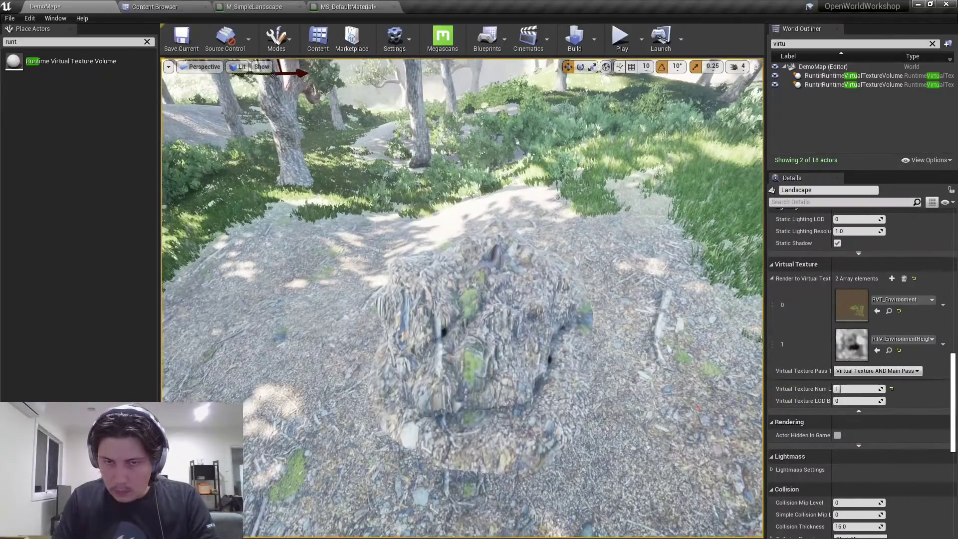
Select and frame the mossy rock on the path and switch the viewport to Unlit shading.
{"action": "right_click_drag", "start_coordinate": [499, 299], "coordinate": [469, 310]}
{"action": "right_click_drag", "start_coordinate": [586, 364], "coordinate": [585, 364]}
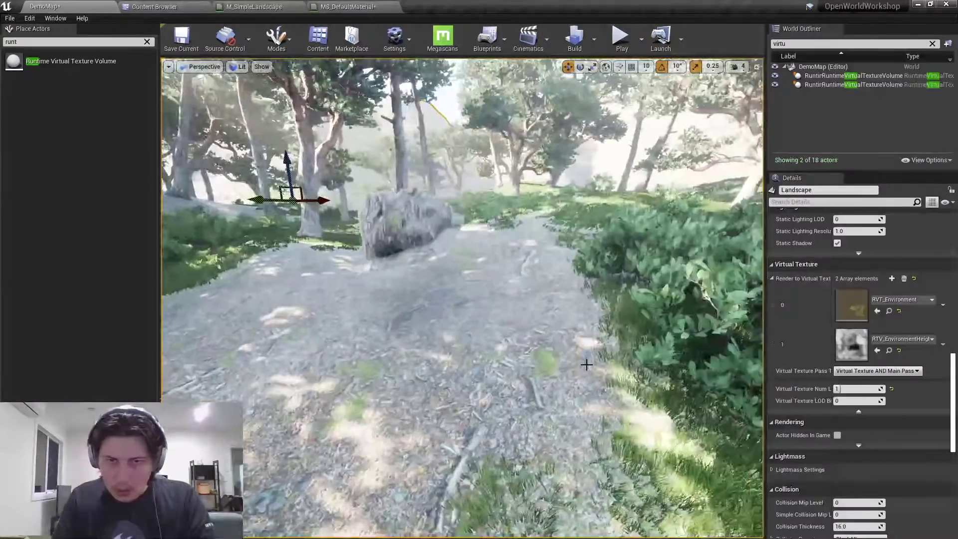
{"action": "left_click", "coordinate": [411, 244]}
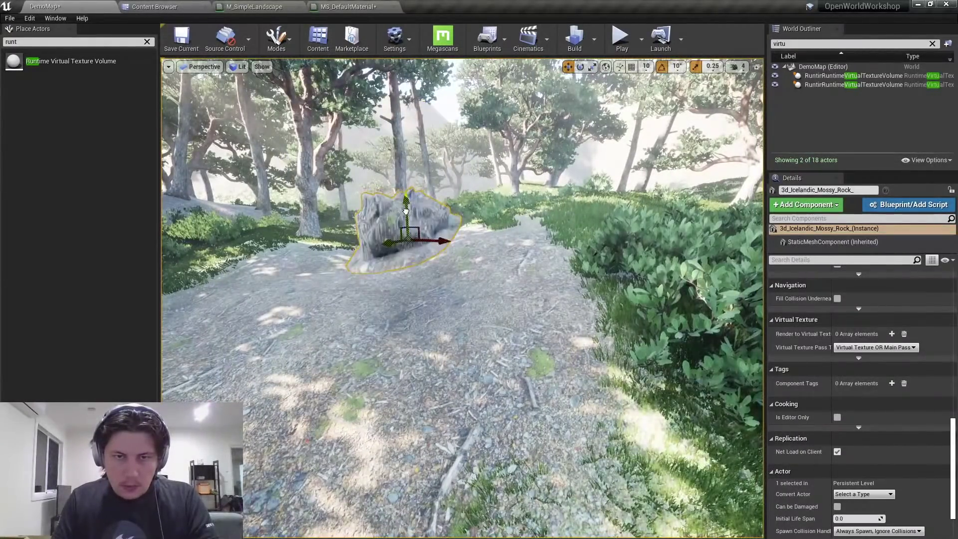
{"action": "left_click_drag", "start_coordinate": [411, 245], "coordinate": [411, 327]}
{"action": "right_click_drag", "start_coordinate": [411, 327], "coordinate": [419, 328]}
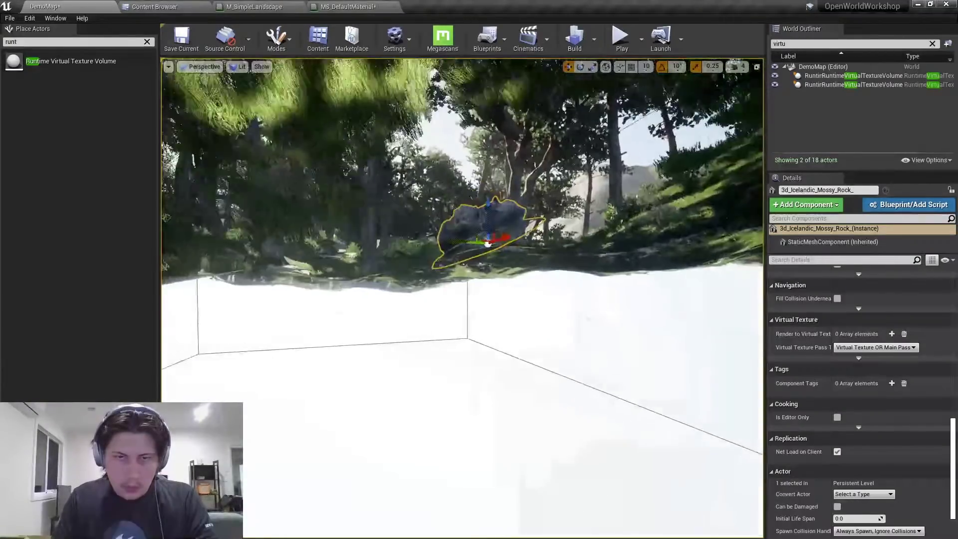
{"action": "key", "text": "f"}
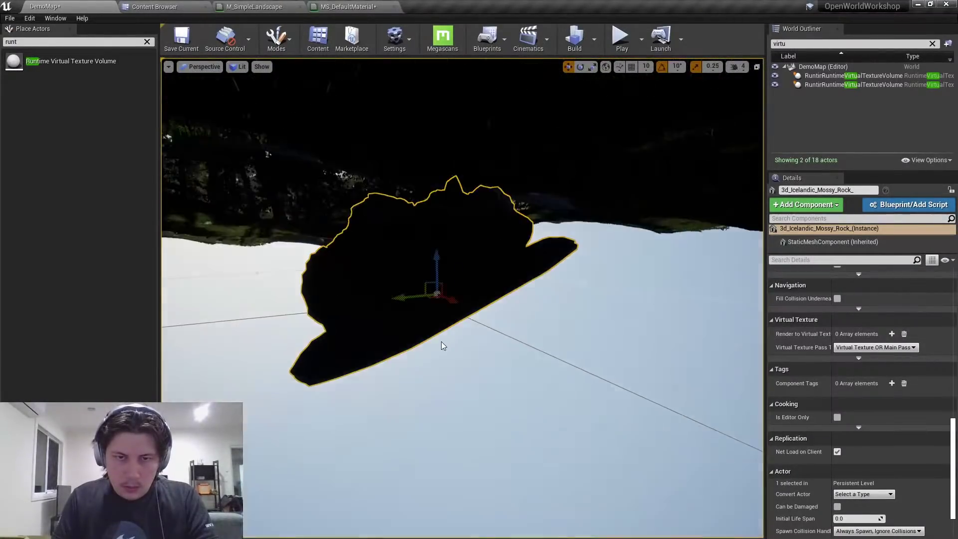
{"action": "key", "text": "alt+3"}
{"action": "scroll", "coordinate": [443, 342], "scroll_direction": "down", "scroll_amount": 5}
{"action": "right_click_drag", "start_coordinate": [518, 289], "coordinate": [498, 280]}
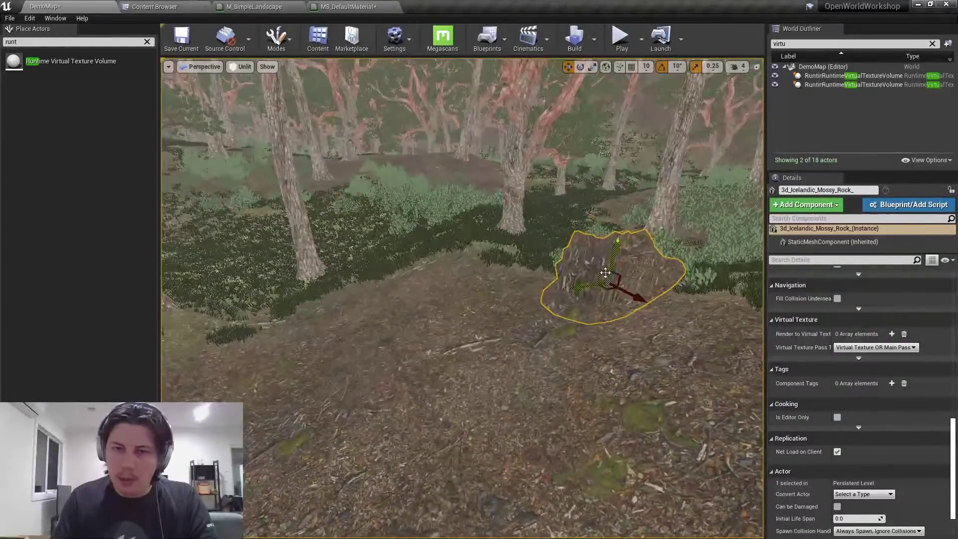
Lower the mossy rock until its base sinks into the leaf-covered ground.
{"action": "left_click_drag", "start_coordinate": [619, 257], "coordinate": [493, 343]}
{"action": "mouse_move", "coordinate": [515, 312]}
{"action": "right_mouse_down"}
{"action": "mouse_move", "coordinate": [515, 330]}
{"action": "mouse_move", "coordinate": [531, 304]}
{"action": "right_mouse_up"}
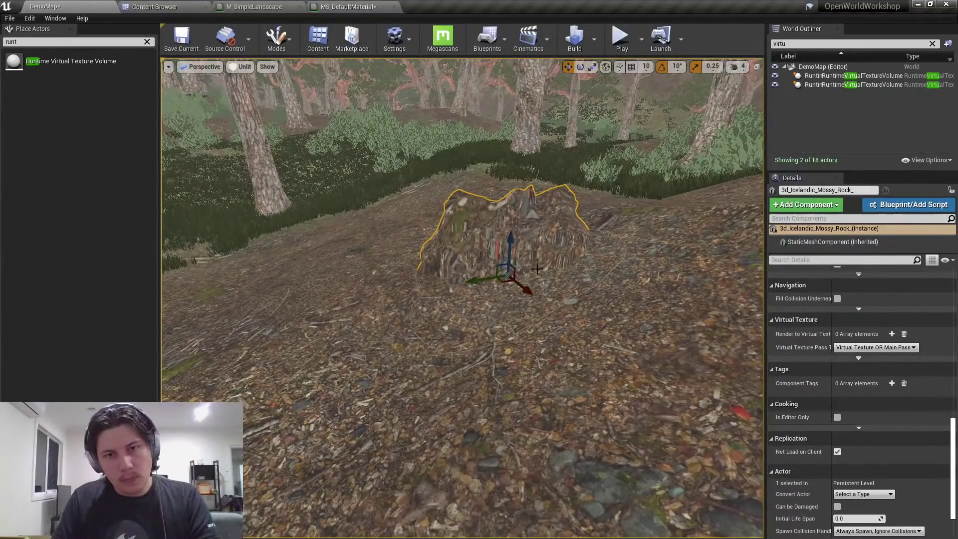
{"action": "right_click_drag", "start_coordinate": [536, 269], "coordinate": [552, 267]}
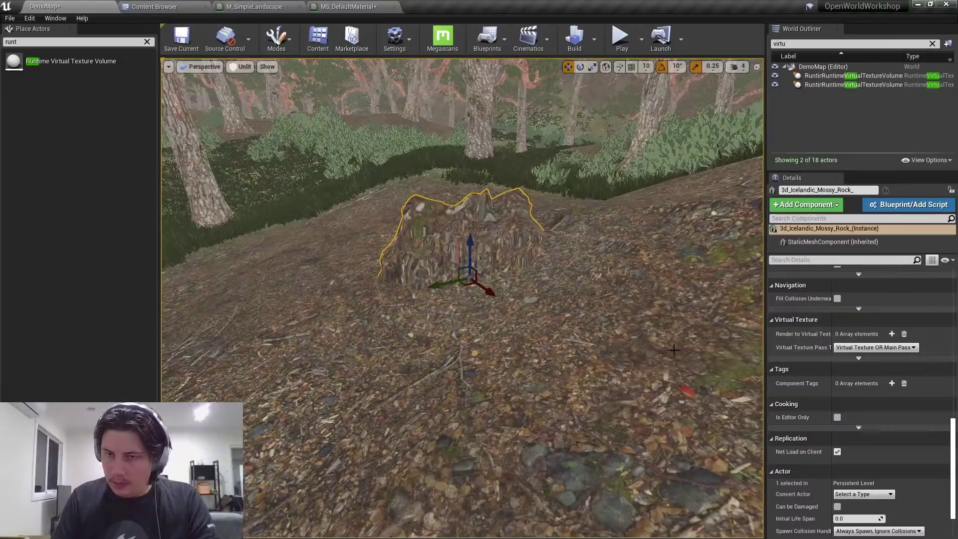
Reset the Landscape's Virtual Texture Num LODs to its default of 6 and set Virtual Texture LOD Bias to 3.
{"action": "left_click", "coordinate": [556, 270]}
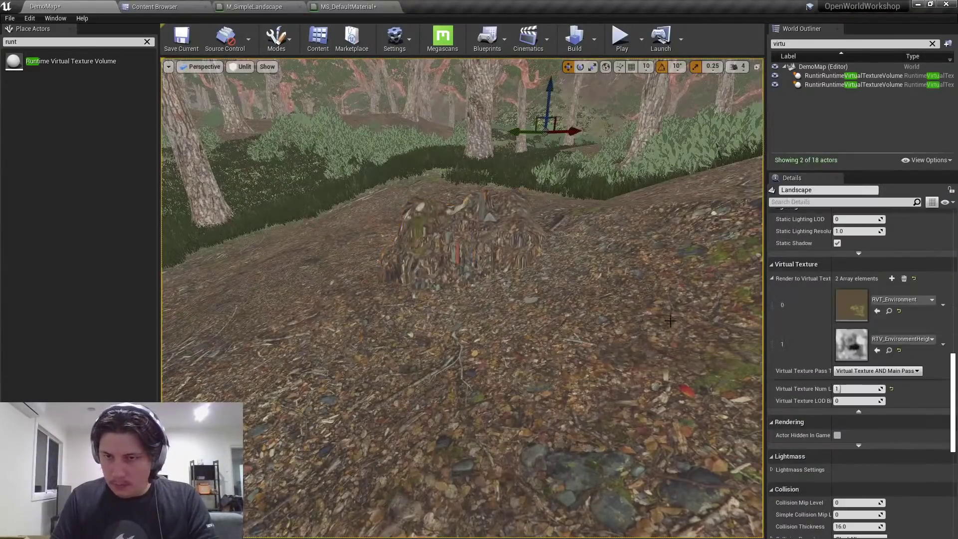
{"action": "left_click", "coordinate": [892, 390]}
{"action": "left_click_drag", "start_coordinate": [830, 389], "coordinate": [877, 401]}
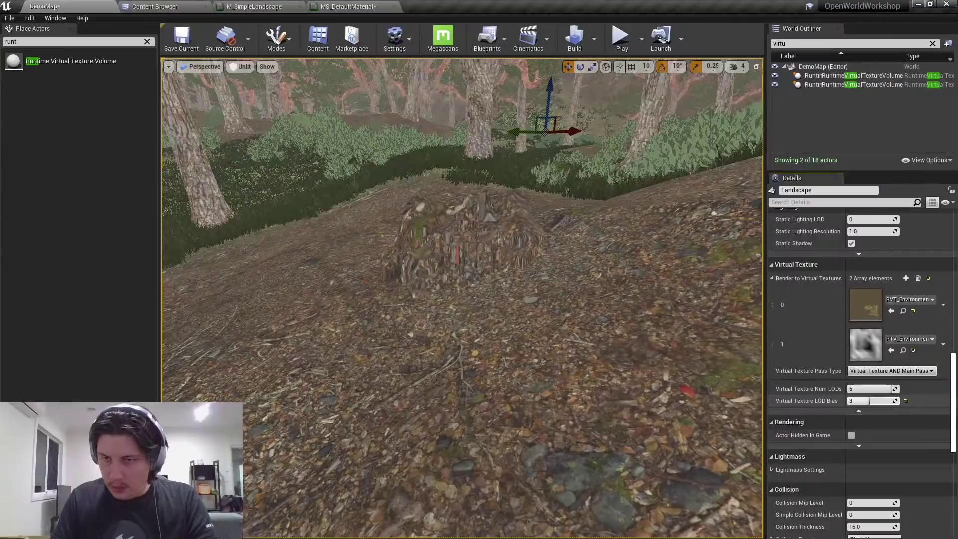
Shift the mossy rock horizontally and lift it clear of the ground.
{"action": "left_click", "coordinate": [456, 260]}
{"action": "key", "text": "f"}
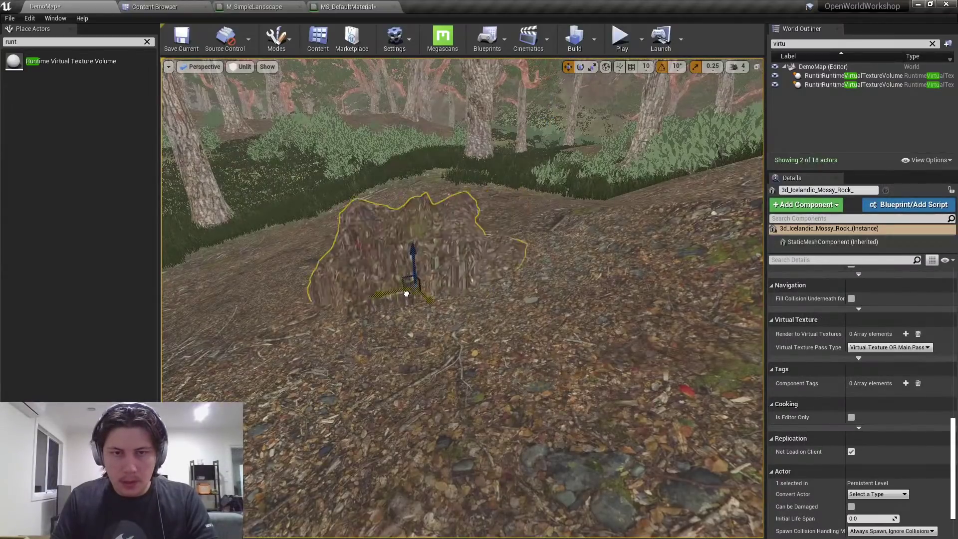
{"action": "left_click_drag", "start_coordinate": [399, 319], "coordinate": [403, 324]}
{"action": "left_click_drag", "start_coordinate": [417, 281], "coordinate": [414, 129]}
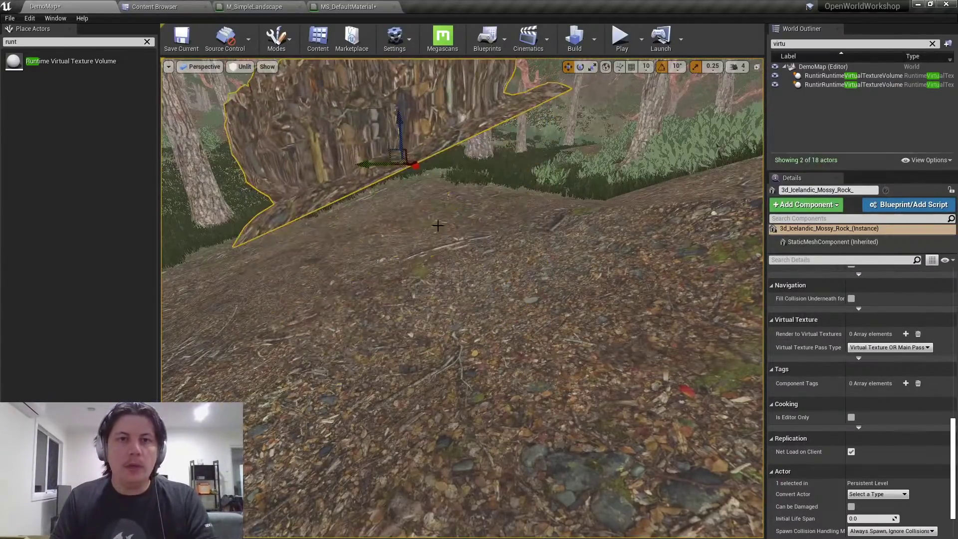
Raise the mossy rock to treetop height, at a Z location of about -12.28, and frame it in the viewport.
{"action": "scroll", "coordinate": [438, 224], "scroll_direction": "down", "scroll_amount": 6}
{"action": "right_click_drag", "start_coordinate": [499, 360], "coordinate": [498, 361]}
{"action": "left_click_drag", "start_coordinate": [481, 449], "coordinate": [521, 339]}
{"action": "scroll", "coordinate": [861, 343], "scroll_direction": "up", "scroll_amount": 15}
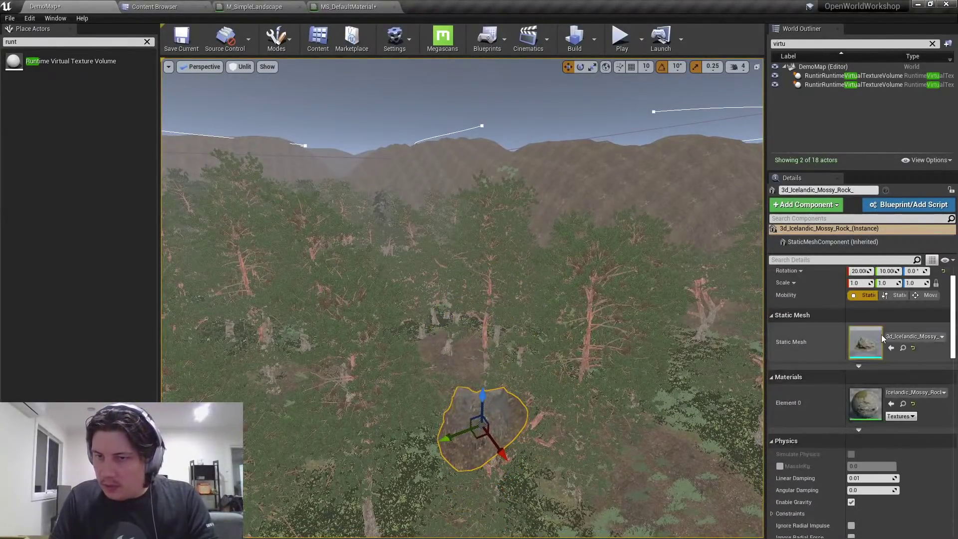
{"action": "key", "text": "f"}
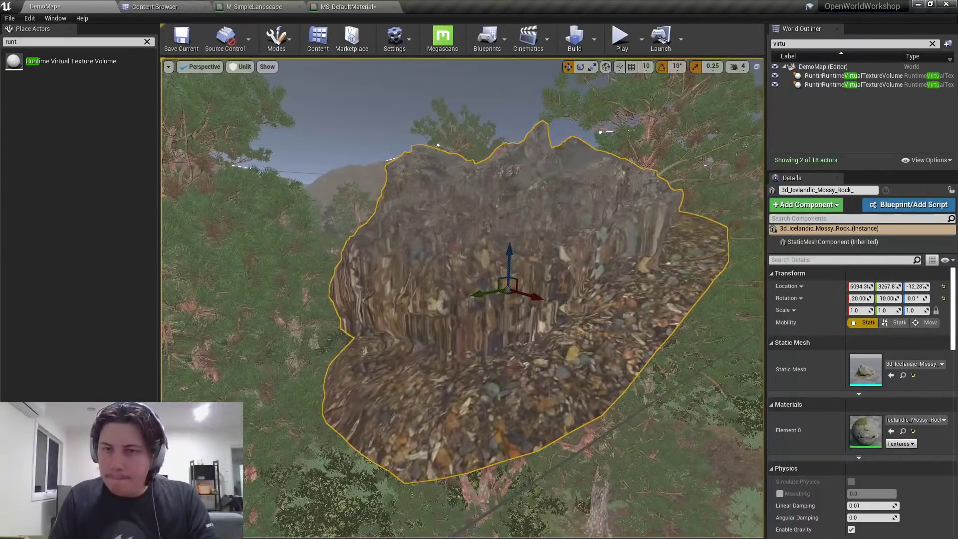
Drop the mossy rock from treetop height to the ground and sink it in to a Z location of about -1226.
{"action": "scroll", "coordinate": [555, 309], "scroll_direction": "down", "scroll_amount": 10}
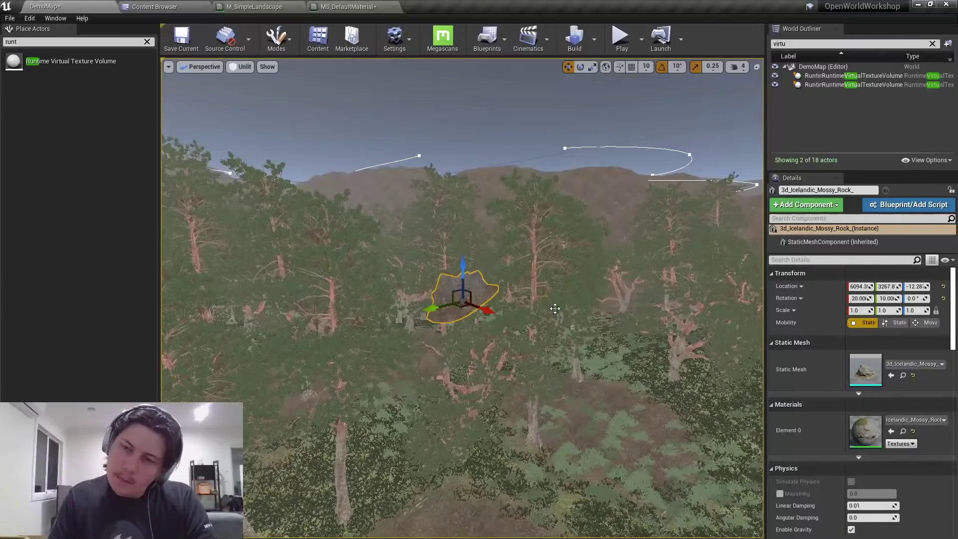
{"action": "key", "text": "End"}
{"action": "key", "text": "f"}
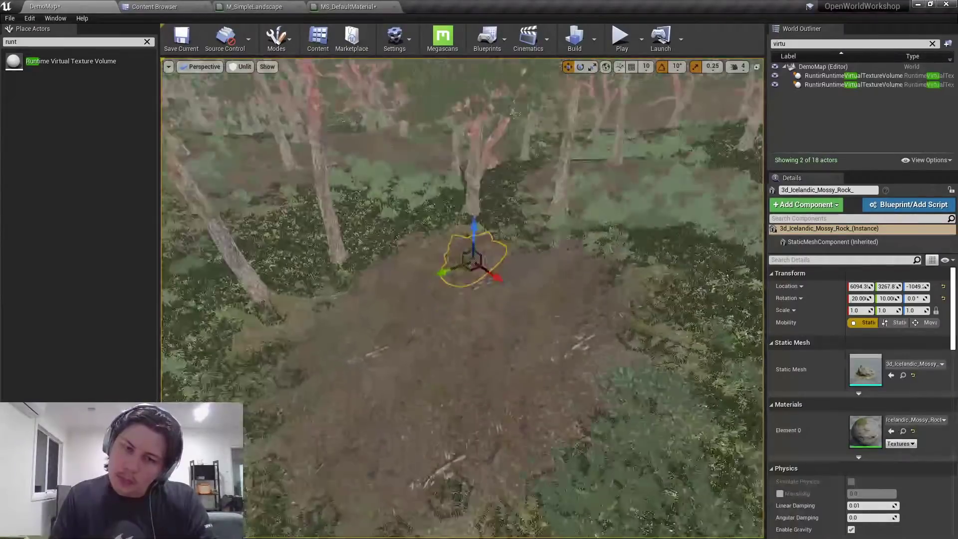
{"action": "scroll", "coordinate": [553, 227], "scroll_direction": "down", "scroll_amount": 5}
{"action": "left_click_drag", "start_coordinate": [461, 179], "coordinate": [554, 227]}
Add a Distance node to MS_DefaultMaterial, fed on input A by the Runtime Virtual Texture Sample's WorldHeight.
{"action": "left_click", "coordinate": [348, 6]}
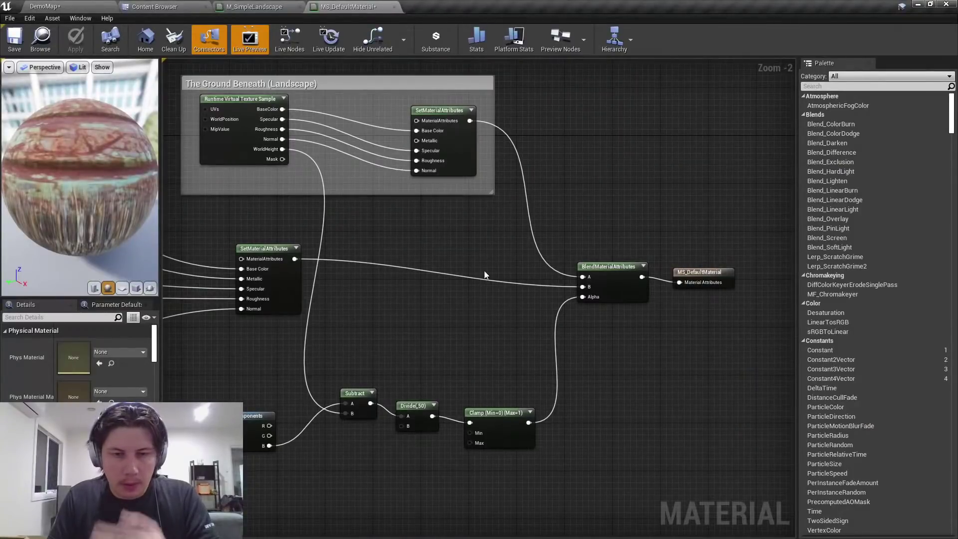
{"action": "right_click_drag", "start_coordinate": [484, 275], "coordinate": [487, 299]}
{"action": "right_click_drag", "start_coordinate": [425, 311], "coordinate": [415, 348]}
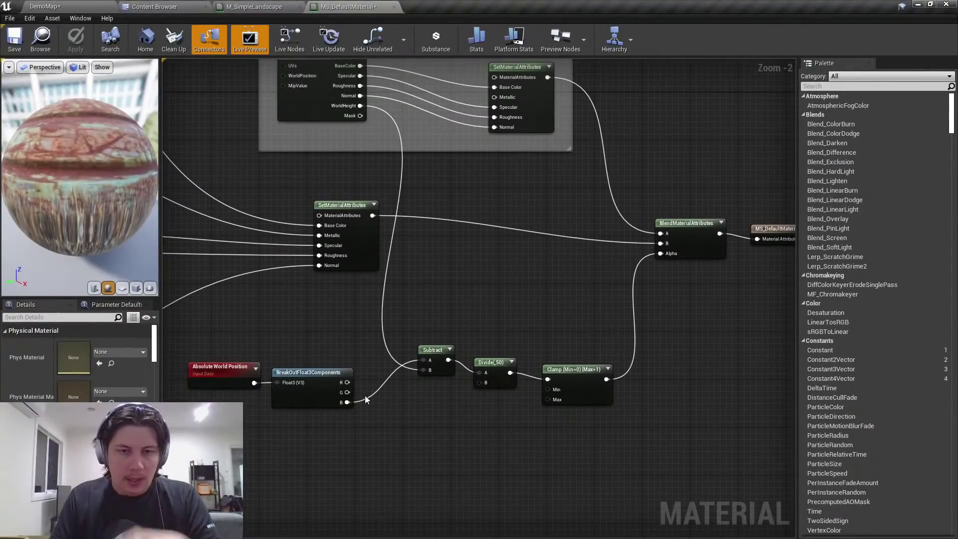
{"action": "right_click_drag", "start_coordinate": [403, 253], "coordinate": [369, 166]}
{"action": "left_click_drag", "start_coordinate": [376, 140], "coordinate": [447, 302]}
{"action": "type", "text": "distance"}
{"action": "key", "text": "Return"}
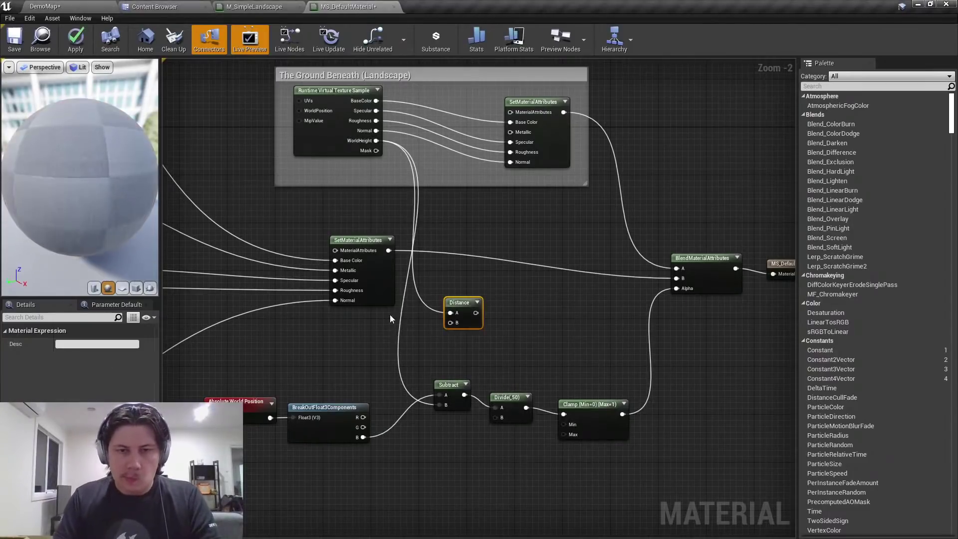
Replace the Subtract node with Distance, wiring the world position's B component into its B input and its output into Divide.
{"action": "left_click_drag", "start_coordinate": [363, 437], "coordinate": [452, 323]}
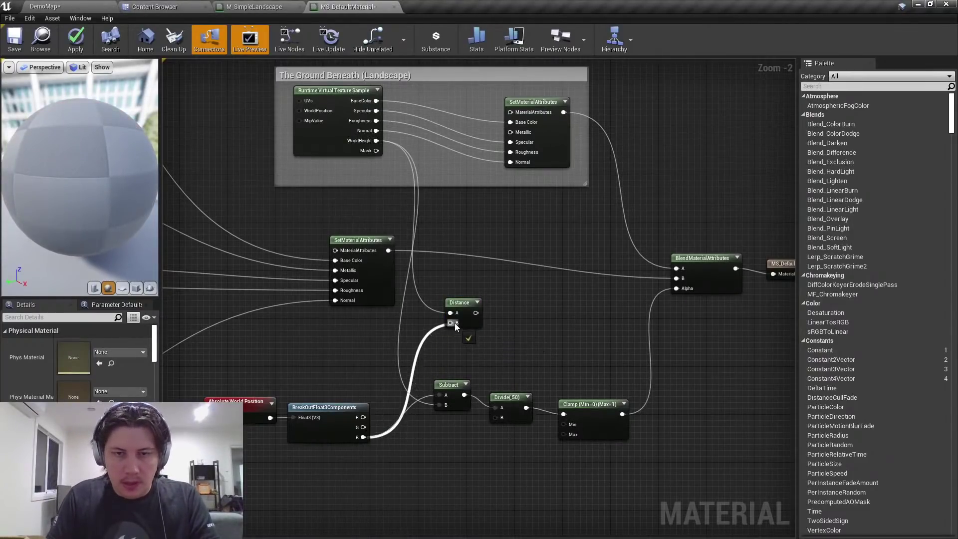
{"action": "left_click_drag", "start_coordinate": [501, 408], "coordinate": [476, 313]}
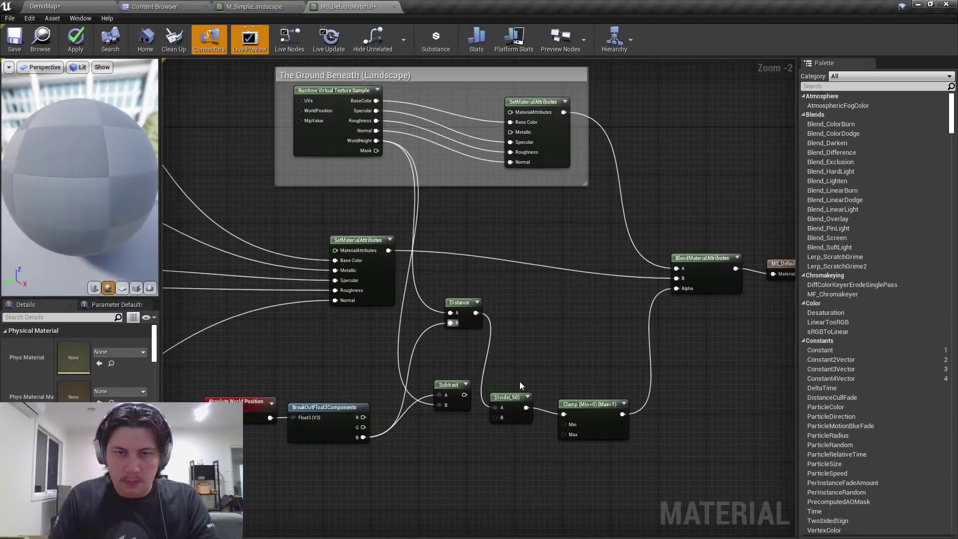
{"action": "left_click", "coordinate": [439, 408]}
{"action": "key", "text": "Delete"}
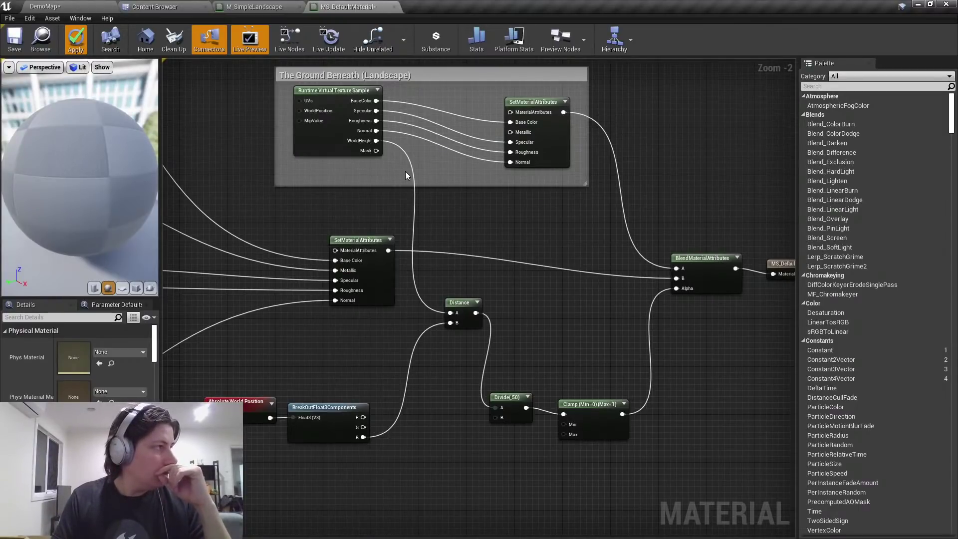
Raise the mossy rock in DemoMap until it protrudes from the leaf-covered ground, at a Z location of about -1195.
{"action": "left_click", "coordinate": [97, 6]}
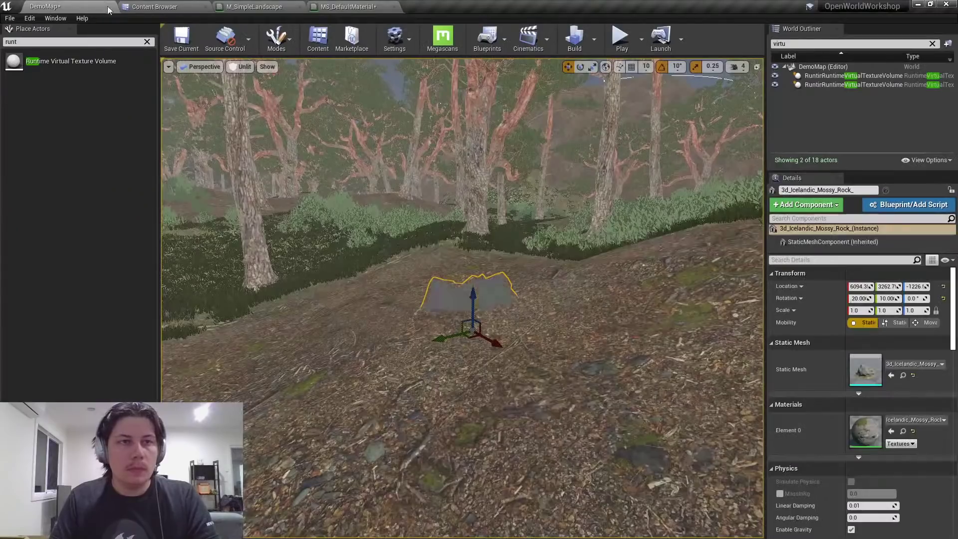
{"action": "key", "text": "f"}
{"action": "left_click_drag", "start_coordinate": [486, 305], "coordinate": [484, 280]}
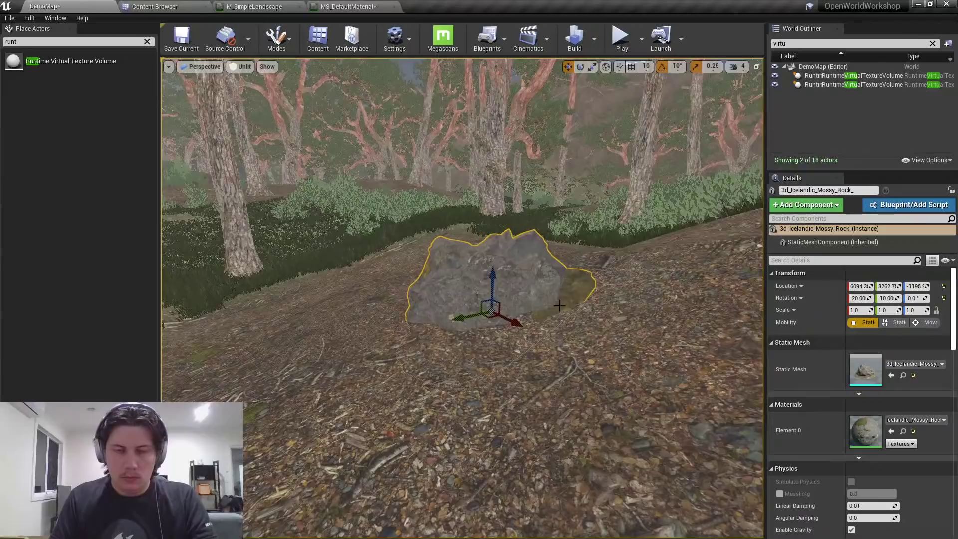
{"action": "key", "text": "alt+4"}
{"action": "key", "text": "alt+3"}
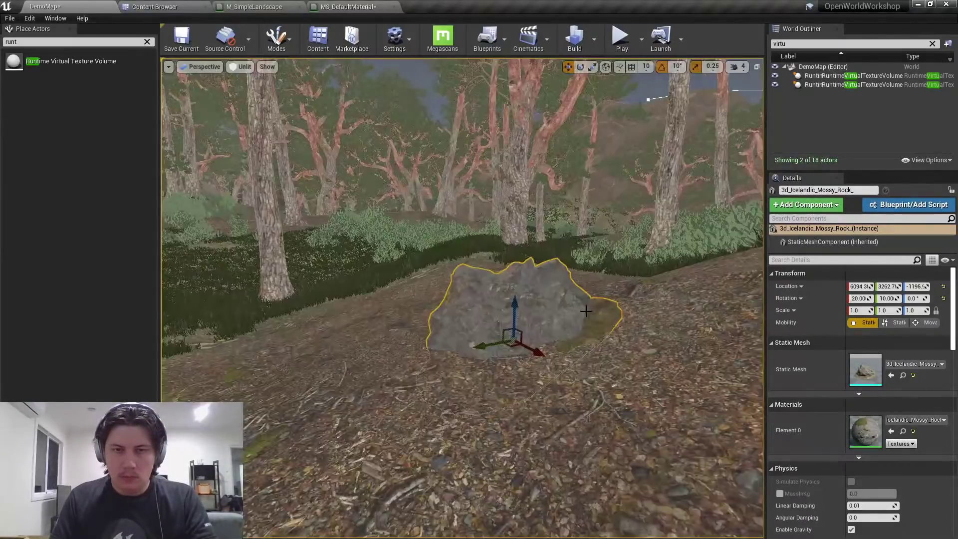
Sink the mossy rock slightly to about Z -1212 and rotate it to about -0.28, 9.39 and -3.45 degrees.
{"action": "mouse_move", "coordinate": [587, 309]}
{"action": "right_mouse_down"}
{"action": "mouse_move", "coordinate": [593, 324]}
{"action": "mouse_move", "coordinate": [587, 309]}
{"action": "right_mouse_up"}
{"action": "mouse_move", "coordinate": [587, 309]}
{"action": "left_mouse_down"}
{"action": "mouse_move", "coordinate": [588, 327]}
{"action": "mouse_move", "coordinate": [589, 312]}
{"action": "left_mouse_up"}
{"action": "right_click_drag", "start_coordinate": [587, 309], "coordinate": [587, 344]}
{"action": "key", "text": "w"}
{"action": "mouse_move", "coordinate": [584, 324]}
{"action": "right_mouse_down"}
{"action": "mouse_move", "coordinate": [585, 334]}
{"action": "mouse_move", "coordinate": [585, 325]}
{"action": "right_mouse_up"}
{"action": "key", "text": "space"}
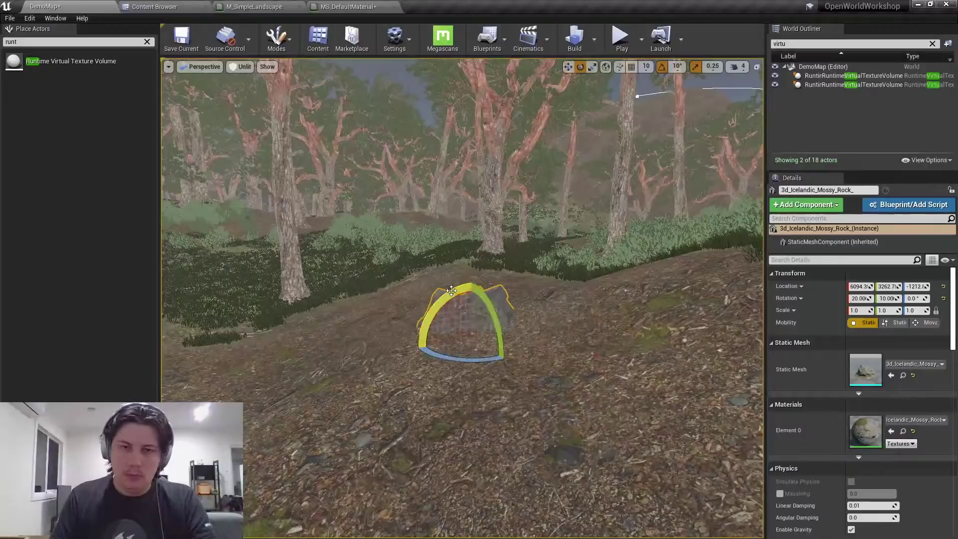
{"action": "left_click_drag", "start_coordinate": [439, 302], "coordinate": [472, 295]}
Reposition the mossy rock in the ground at a Z location of about -1217 and inspect it up close.
{"action": "key", "text": "space"}
{"action": "key", "text": "space"}
{"action": "key", "text": "w"}
{"action": "mouse_move", "coordinate": [473, 300]}
{"action": "right_mouse_down"}
{"action": "mouse_move", "coordinate": [474, 329]}
{"action": "mouse_move", "coordinate": [474, 297]}
{"action": "right_mouse_up"}
{"action": "key", "text": "w"}
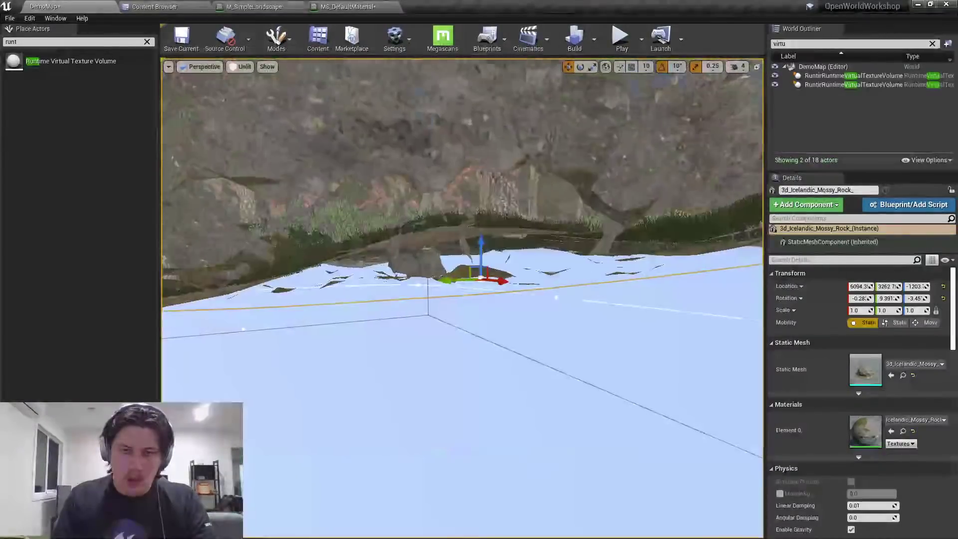
{"action": "left_click_drag", "start_coordinate": [479, 257], "coordinate": [501, 287]}
{"action": "key", "text": "s"}
{"action": "mouse_move", "coordinate": [543, 334]}
{"action": "right_mouse_down"}
{"action": "mouse_move", "coordinate": [543, 344]}
{"action": "mouse_move", "coordinate": [548, 335]}
{"action": "right_mouse_up"}
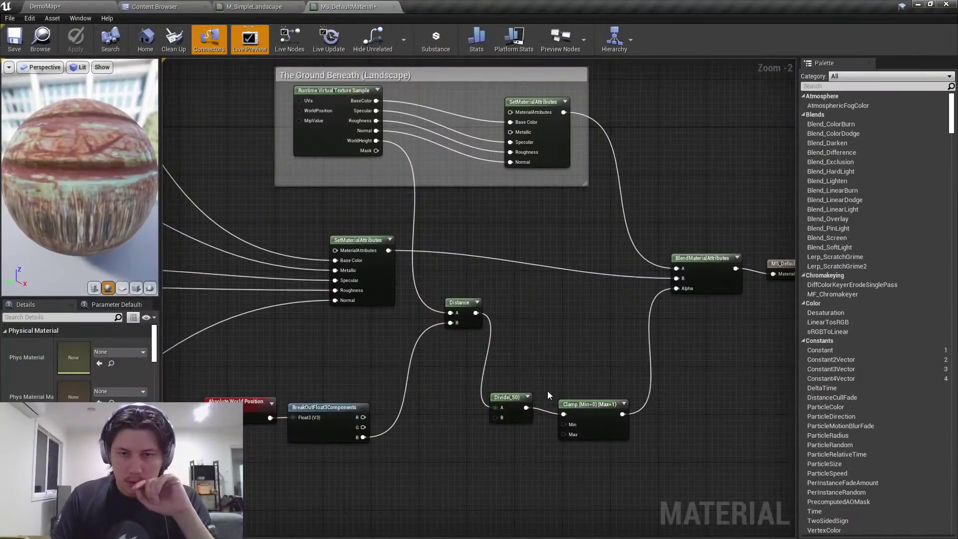
Add a Subtract node to MS_DefaultMaterial after Distance and set its Const B to 150.
{"action": "left_click", "coordinate": [515, 415]}
{"action": "left_click", "coordinate": [541, 335]}
{"action": "left_click_drag", "start_coordinate": [476, 313], "coordinate": [514, 321]}
{"action": "type", "text": "sub"}
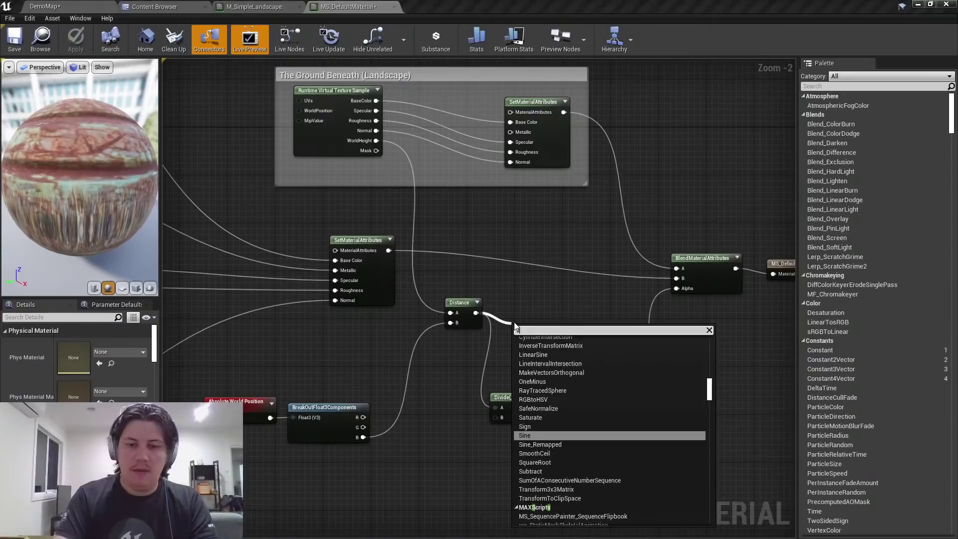
{"action": "key", "text": "Return"}
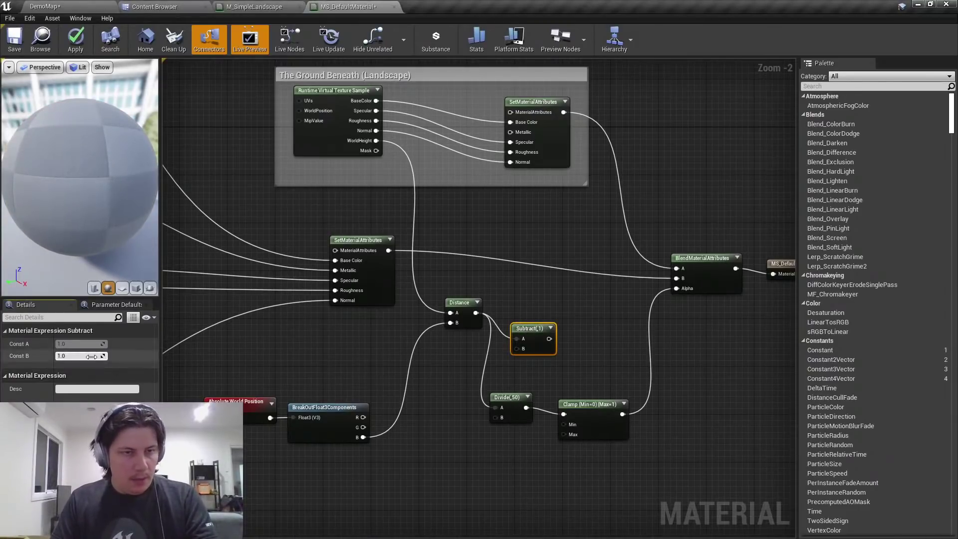
{"action": "left_click", "coordinate": [92, 357]}
{"action": "type", "text": "150"}
{"action": "key", "text": "Return"}
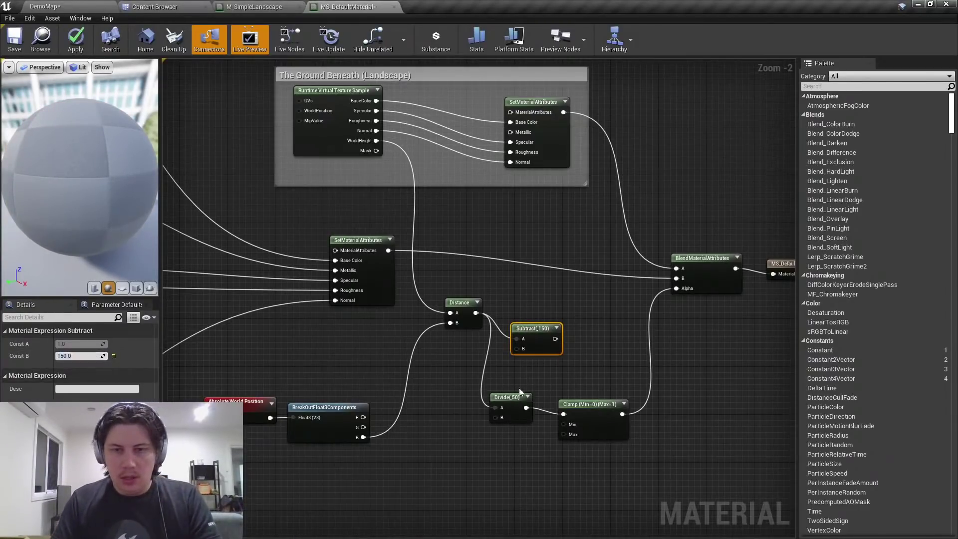
Feed the Subtract result into Divide and spread out the Divide, Clamp, blend and material output nodes.
{"action": "left_click_drag", "start_coordinate": [555, 338], "coordinate": [495, 407]}
{"action": "right_click_drag", "start_coordinate": [494, 407], "coordinate": [370, 358]}
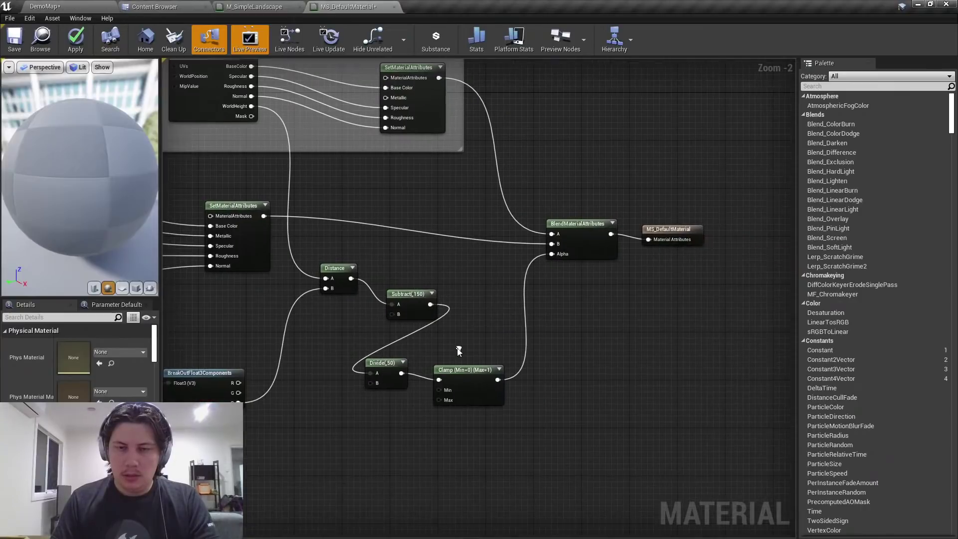
{"action": "left_click", "coordinate": [371, 361], "text": "ctrl"}
{"action": "left_click_drag", "start_coordinate": [371, 360], "coordinate": [469, 305]}
{"action": "right_click_drag", "start_coordinate": [737, 205], "coordinate": [575, 228]}
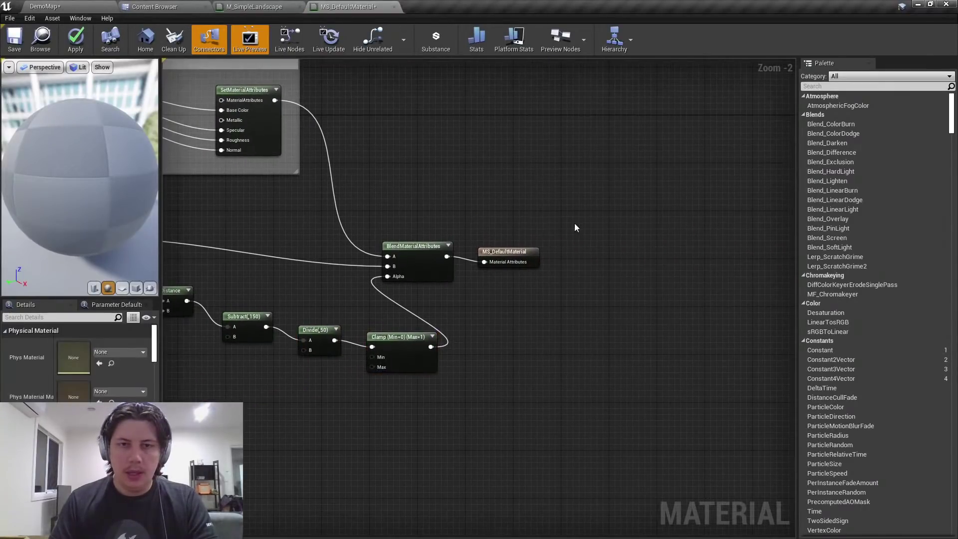
{"action": "left_click_drag", "start_coordinate": [575, 228], "coordinate": [531, 265]}
Straighten the connections between the Distance, Subtract, Divide and Clamp nodes and apply the material changes.
{"action": "right_click_drag", "start_coordinate": [473, 338], "coordinate": [573, 341]}
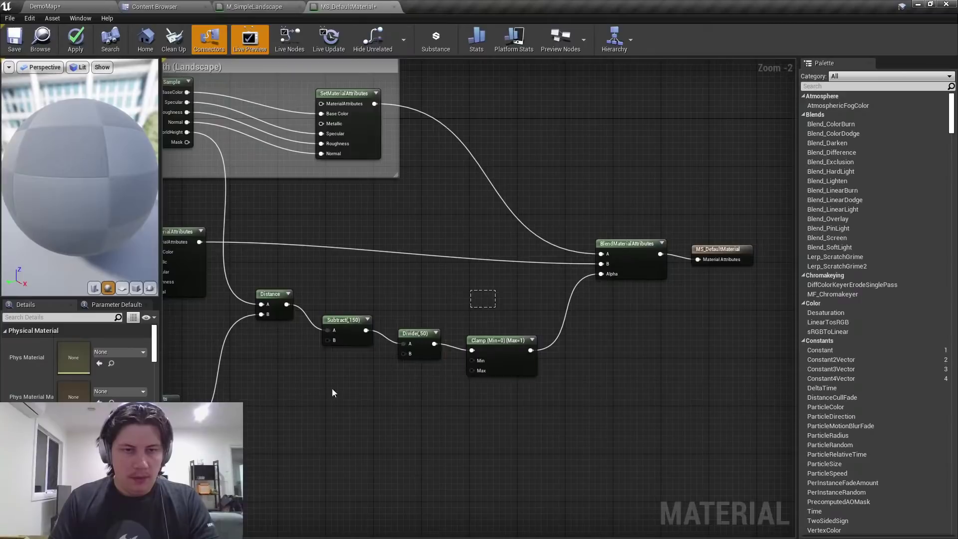
{"action": "left_click_drag", "start_coordinate": [334, 392], "coordinate": [286, 400]}
{"action": "key", "text": "q"}
{"action": "left_click", "coordinate": [378, 417]}
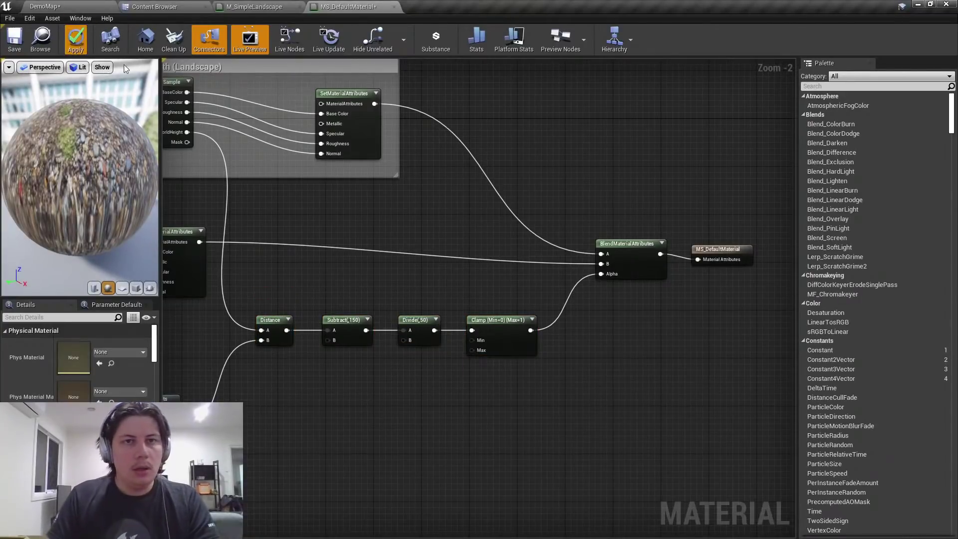
{"action": "left_click_drag", "start_coordinate": [322, 155], "coordinate": [321, 154]}
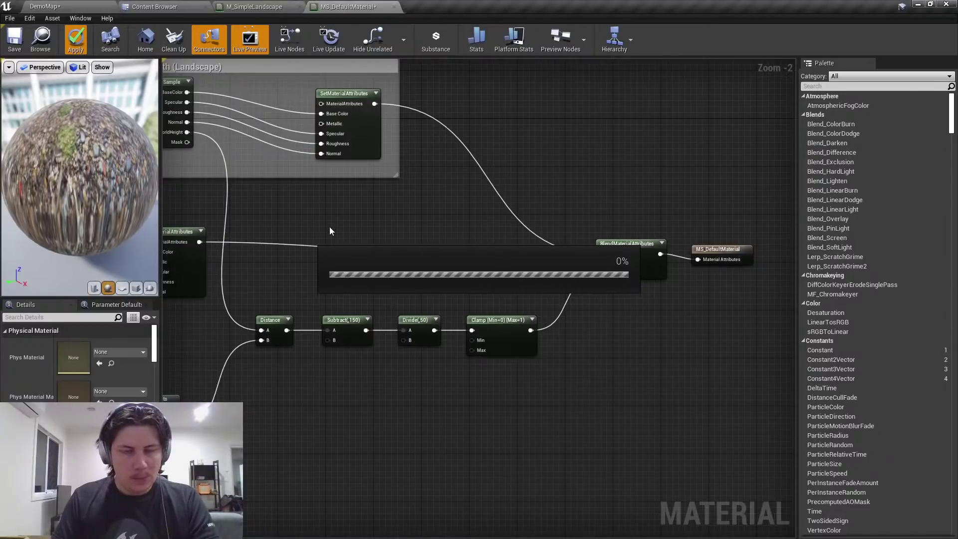
Lift the mossy rock in DemoMap high above the trees, to a Z location of about 1085.
{"action": "left_click", "coordinate": [92, 6]}
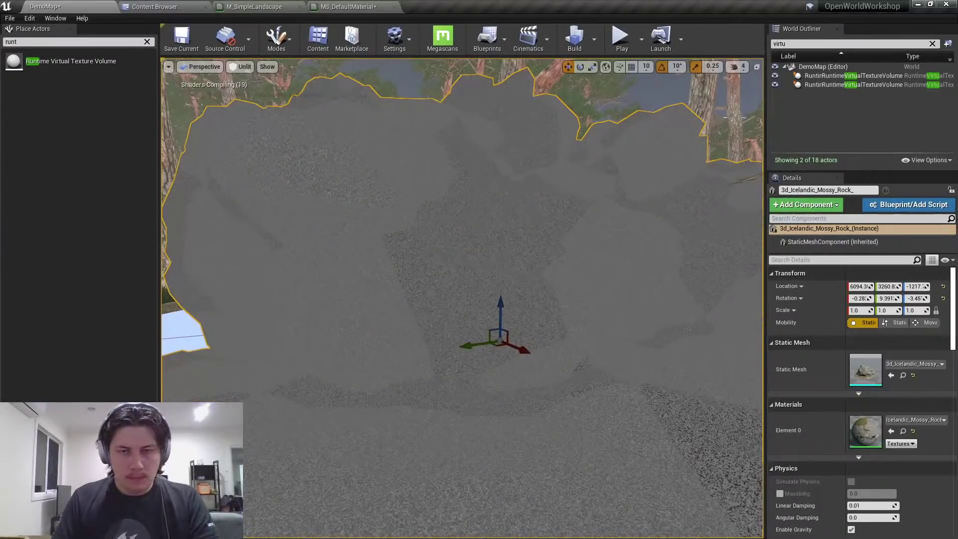
{"action": "mouse_move", "coordinate": [461, 300]}
{"action": "right_mouse_down"}
{"action": "mouse_move", "coordinate": [476, 299]}
{"action": "mouse_move", "coordinate": [464, 309]}
{"action": "mouse_move", "coordinate": [460, 297]}
{"action": "right_mouse_up"}
{"action": "left_click_drag", "start_coordinate": [459, 292], "coordinate": [464, 70]}
{"action": "right_click_drag", "start_coordinate": [464, 70], "coordinate": [465, 210]}
{"action": "left_click_drag", "start_coordinate": [464, 355], "coordinate": [459, 150]}
{"action": "right_click_drag", "start_coordinate": [459, 150], "coordinate": [462, 124]}
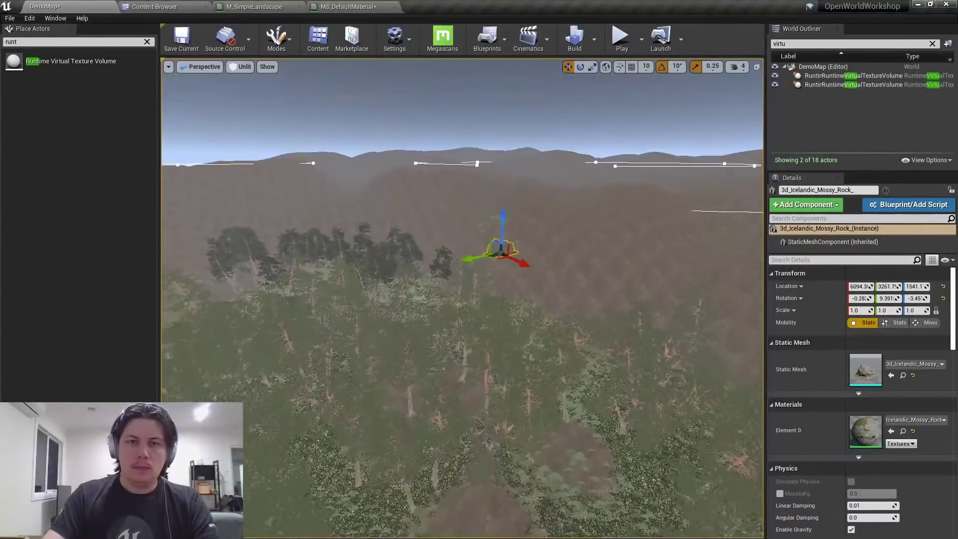
{"action": "right_click_drag", "start_coordinate": [449, 368], "coordinate": [459, 344]}
{"action": "left_click_drag", "start_coordinate": [557, 197], "coordinate": [544, 449]}
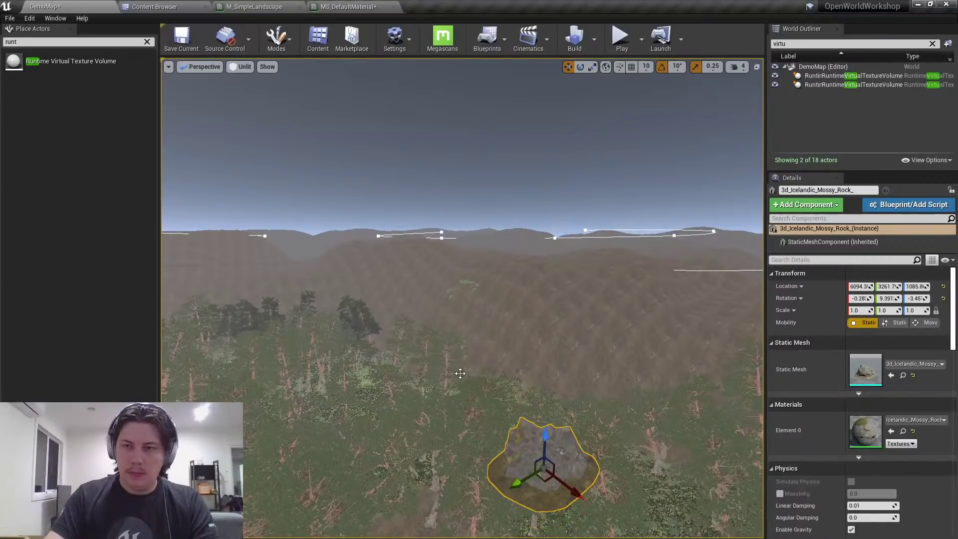
Set the mossy rock's Z location to 0 and frame it in the viewport.
{"action": "left_click", "coordinate": [917, 286]}
{"action": "type", "text": "0"}
{"action": "key", "text": "Return"}
{"action": "key", "text": "f"}
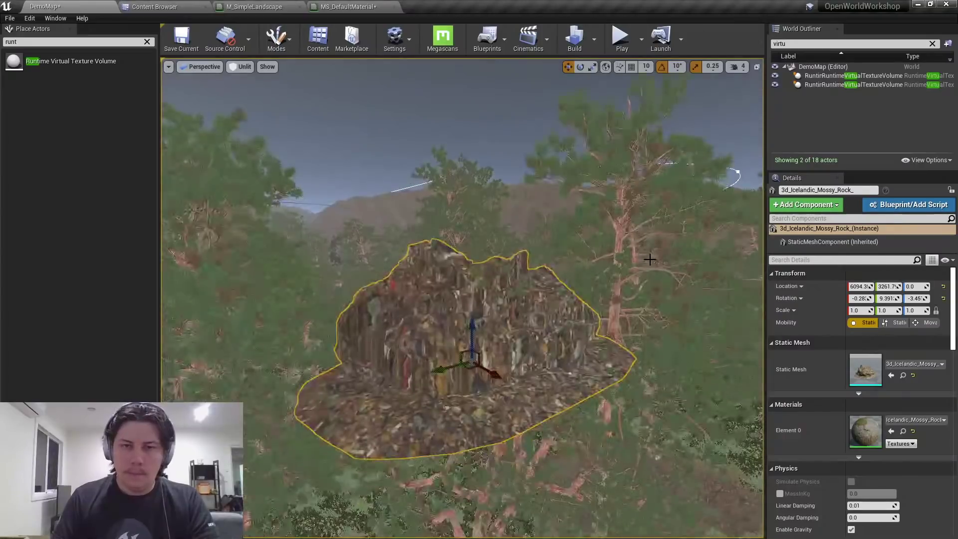
Lower the mossy rock until its base sits in the ground at a Z location of about -1200, and save DemoMap.
{"action": "scroll", "coordinate": [649, 259], "scroll_direction": "down", "scroll_amount": 10}
{"action": "left_click_drag", "start_coordinate": [459, 269], "coordinate": [460, 536]}
{"action": "right_click_drag", "start_coordinate": [627, 240], "coordinate": [623, 279]}
{"action": "left_click_drag", "start_coordinate": [501, 250], "coordinate": [494, 366]}
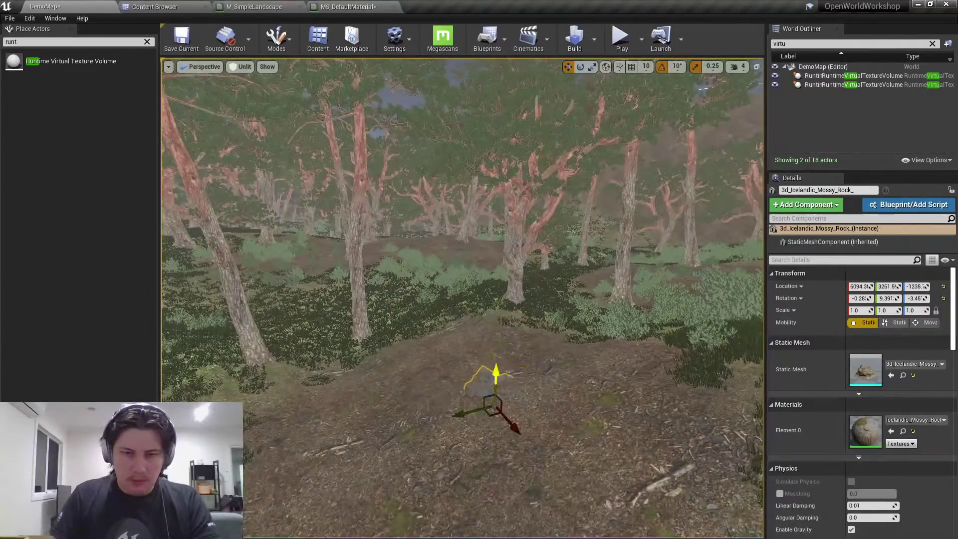
{"action": "key", "text": "e"}
{"action": "key", "text": "w"}
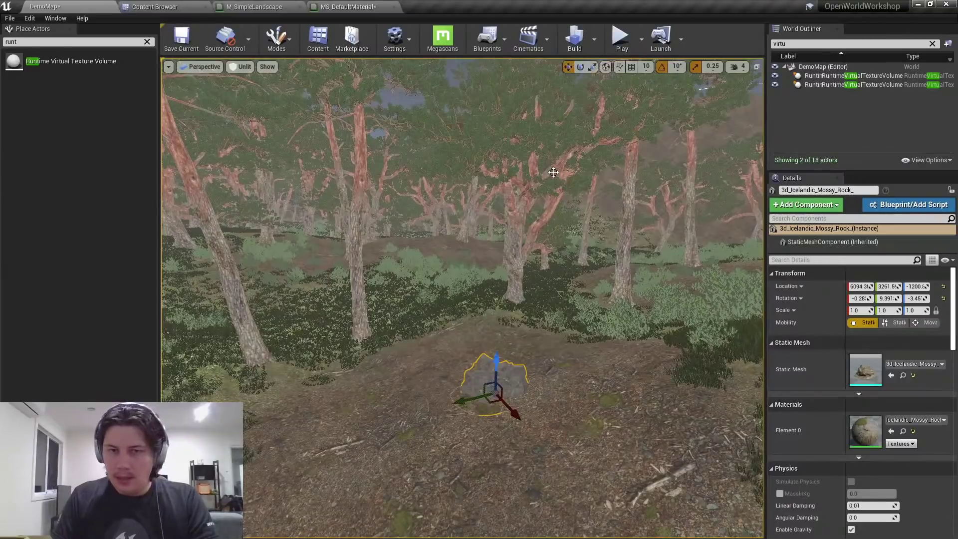
{"action": "right_click_drag", "start_coordinate": [552, 172], "coordinate": [553, 200]}
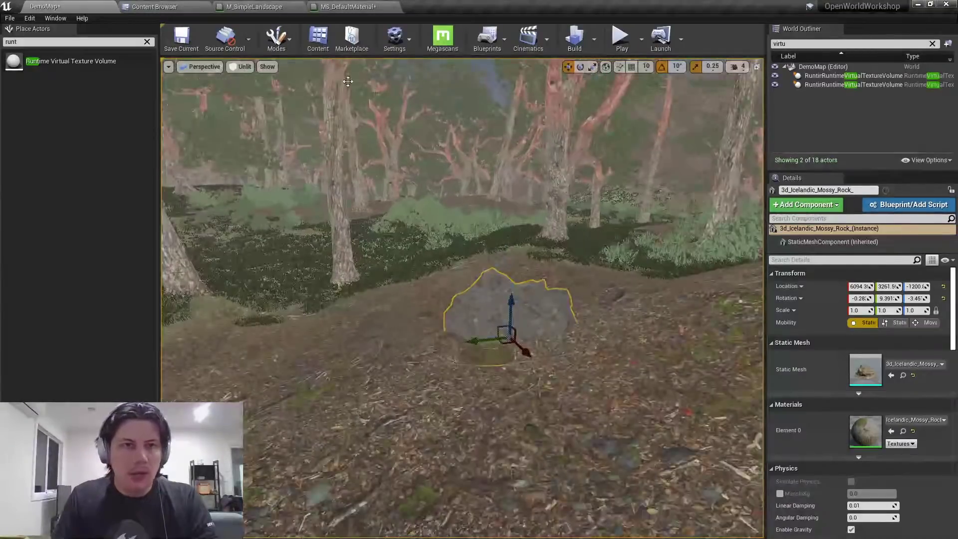
{"action": "left_click", "coordinate": [181, 38]}
Examine the height-blend node chain in MS_DefaultMaterial, from WorldHeight and Absolute World Position to the blend's Alpha.
{"action": "left_click", "coordinate": [348, 7]}
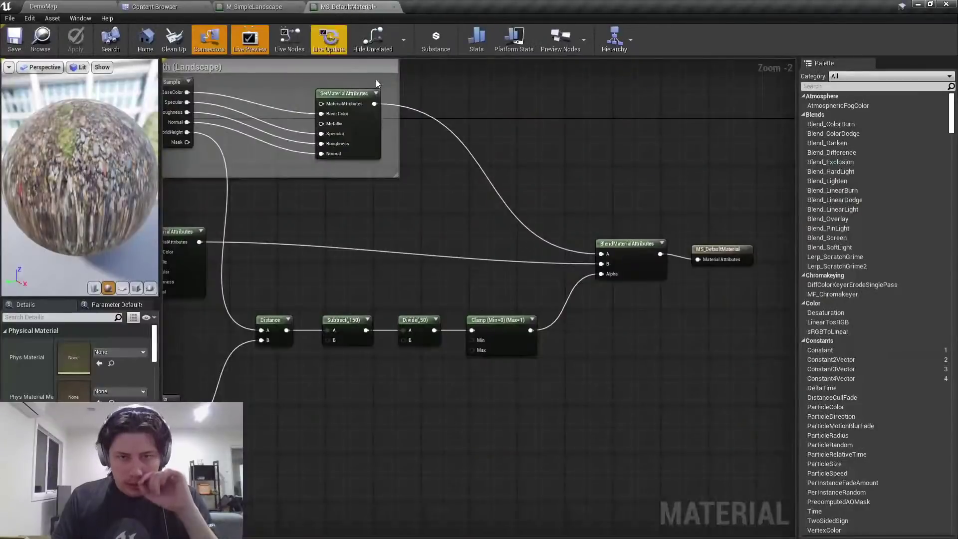
{"action": "right_click_drag", "start_coordinate": [489, 213], "coordinate": [542, 240]}
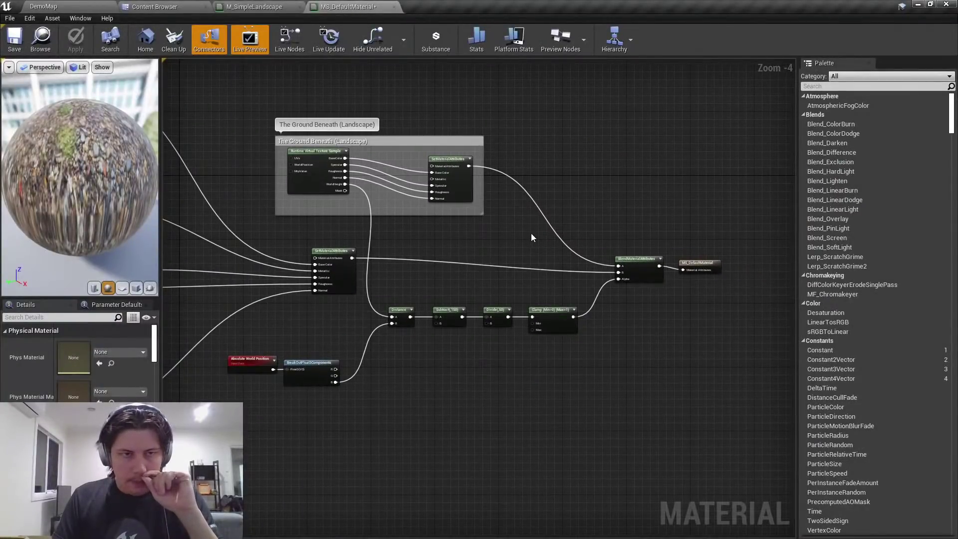
{"action": "scroll", "coordinate": [530, 285], "scroll_direction": "up", "scroll_amount": 1}
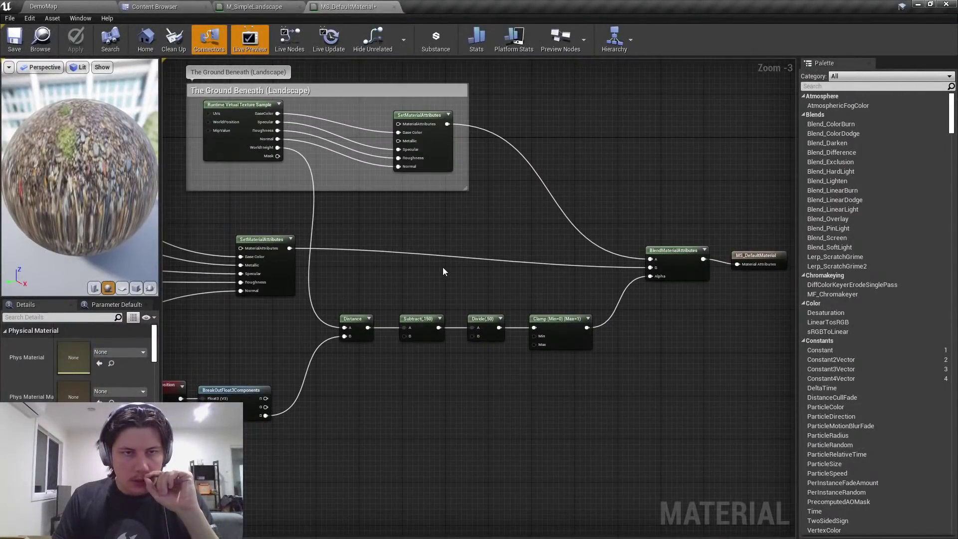
{"action": "right_click_drag", "start_coordinate": [423, 257], "coordinate": [487, 275]}
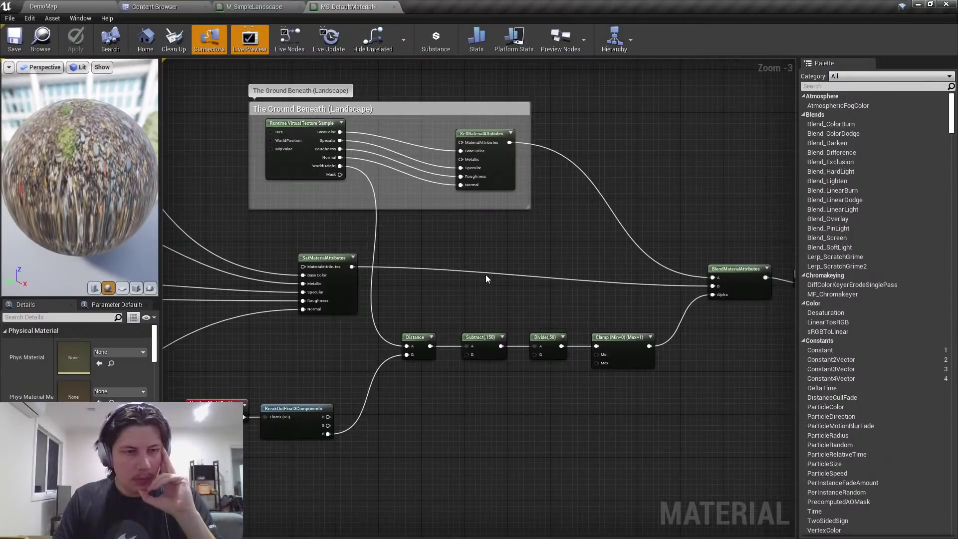
{"action": "right_click_drag", "start_coordinate": [487, 274], "coordinate": [527, 264]}
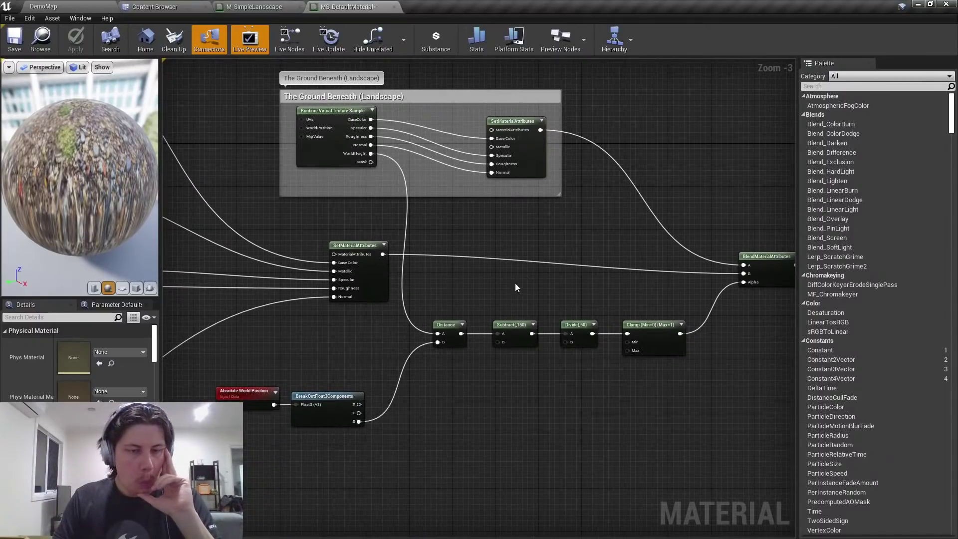
{"action": "scroll", "coordinate": [465, 292], "scroll_direction": "up", "scroll_amount": 1}
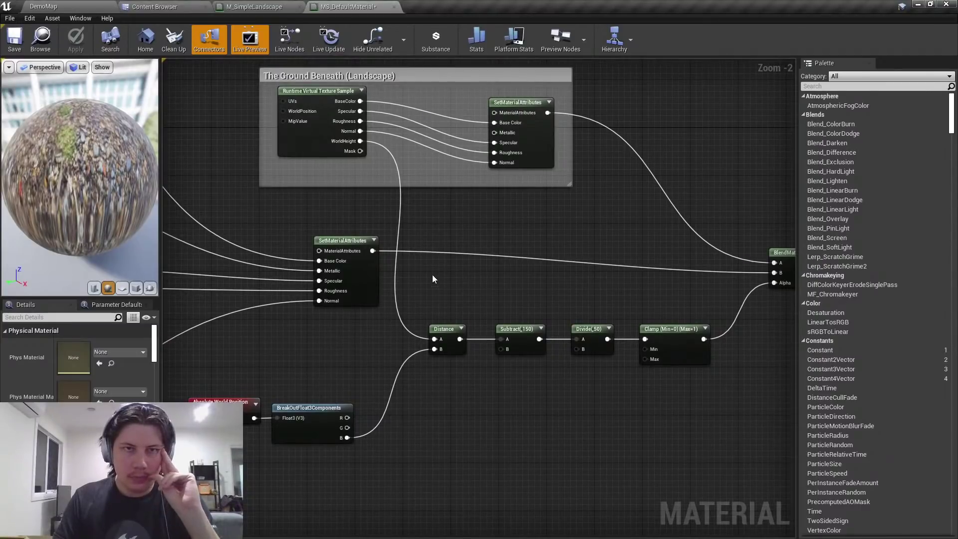
Compare the Runtime Virtual Texture Output in M_SimpleLandscape with the Runtime Virtual Texture Sample settings in MS_DefaultMaterial.
{"action": "left_click", "coordinate": [254, 7]}
{"action": "left_click", "coordinate": [373, 40]}
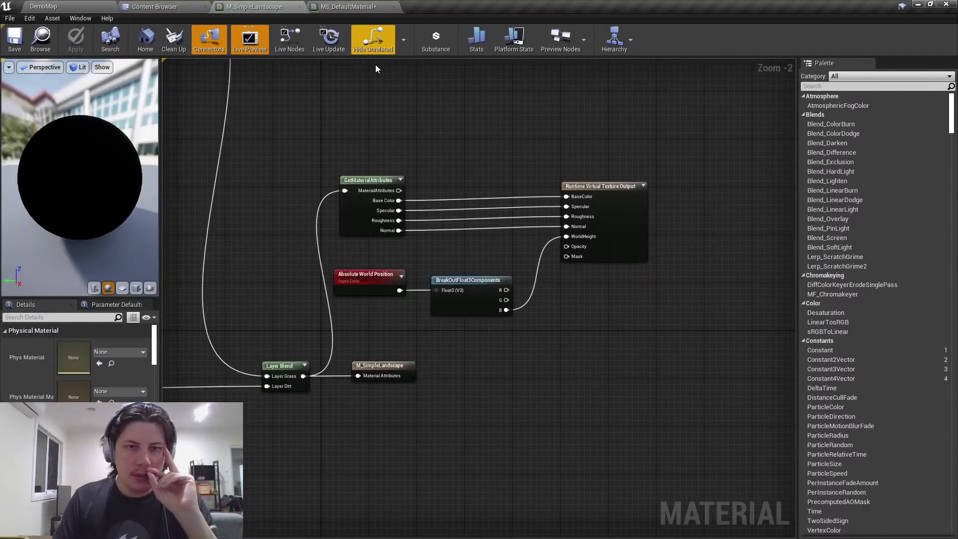
{"action": "left_click", "coordinate": [320, 6]}
{"action": "left_click", "coordinate": [366, 282]}
{"action": "left_click", "coordinate": [326, 121]}
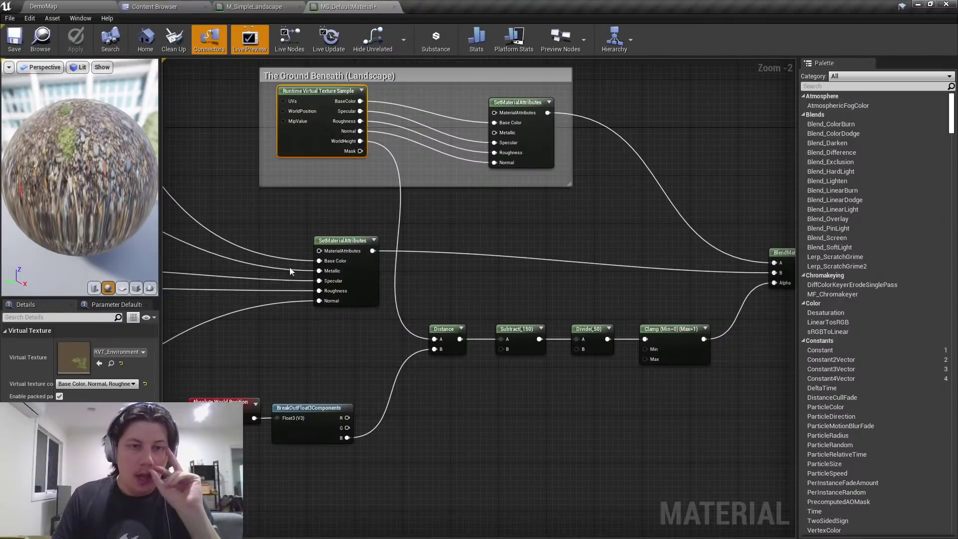
{"action": "left_click", "coordinate": [491, 216]}
{"action": "left_click", "coordinate": [335, 133]}
Move the "The Ground Beneath (Landscape)" comment group with its nodes higher in the graph to free space above the rock's SetMaterialAttributes.
{"action": "right_click_drag", "start_coordinate": [385, 196], "coordinate": [350, 251]}
{"action": "left_click_drag", "start_coordinate": [571, 95], "coordinate": [368, 214]}
{"action": "scroll", "coordinate": [446, 200], "scroll_direction": "down", "scroll_amount": 1}
{"action": "left_click_drag", "start_coordinate": [447, 201], "coordinate": [514, 157]}
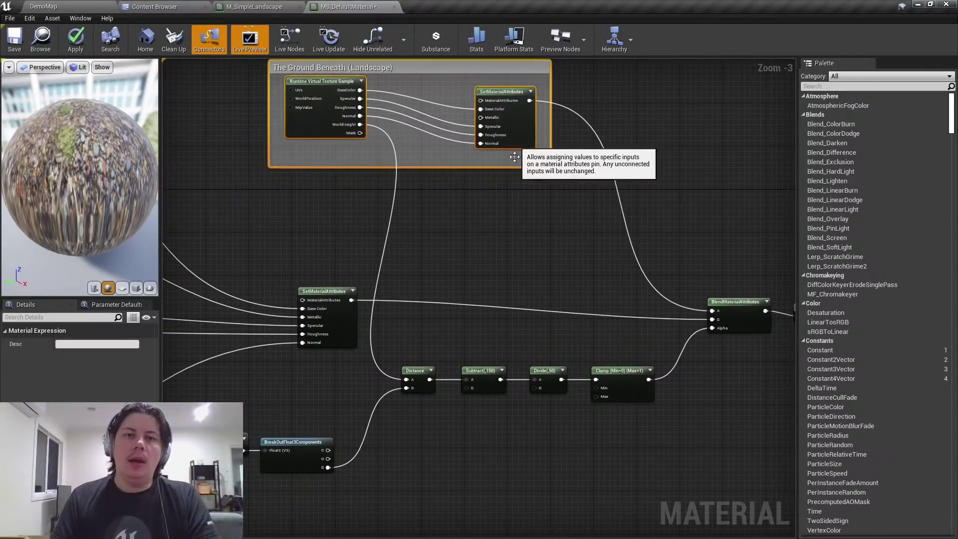
Duplicate the Runtime Virtual Texture Sample node below the comment group and assign RTV_EnvironmentHeight as its virtual texture.
{"action": "left_click", "coordinate": [325, 115]}
{"action": "key", "text": "ctrl+c"}
{"action": "key", "text": "ctrl+v"}
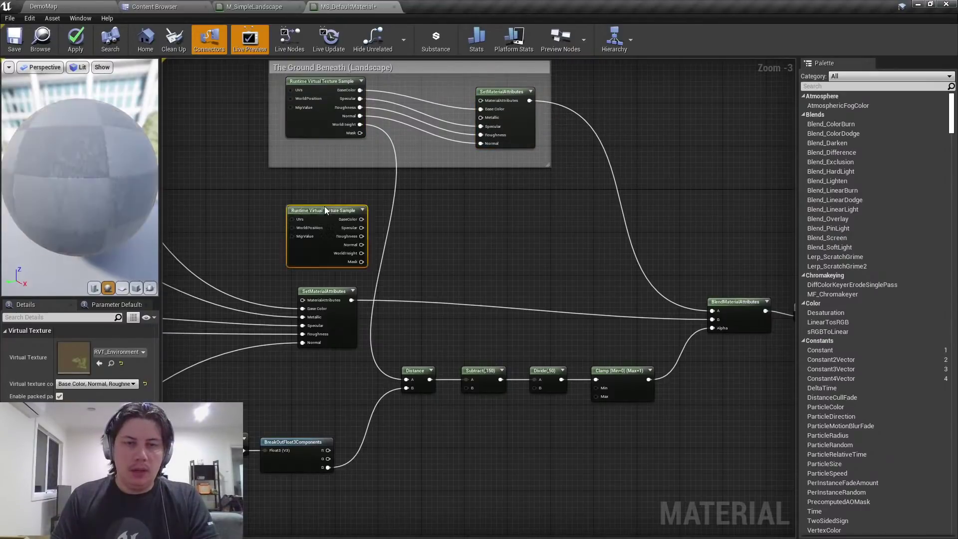
{"action": "scroll", "coordinate": [325, 210], "scroll_direction": "up", "scroll_amount": 3}
{"action": "left_click", "coordinate": [118, 351]}
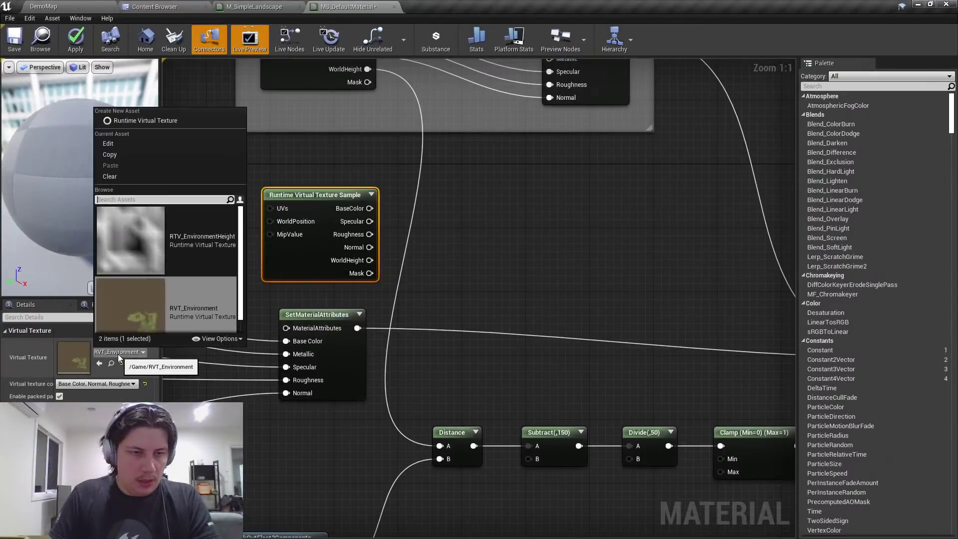
{"action": "left_click", "coordinate": [181, 261]}
Reroute the Distance node's A input to the new height sample's WorldHeight output and apply the material.
{"action": "left_click", "coordinate": [466, 288]}
{"action": "left_click_drag", "start_coordinate": [366, 74], "coordinate": [370, 260], "text": "ctrl"}
{"action": "right_click_drag", "start_coordinate": [459, 265], "coordinate": [465, 241]}
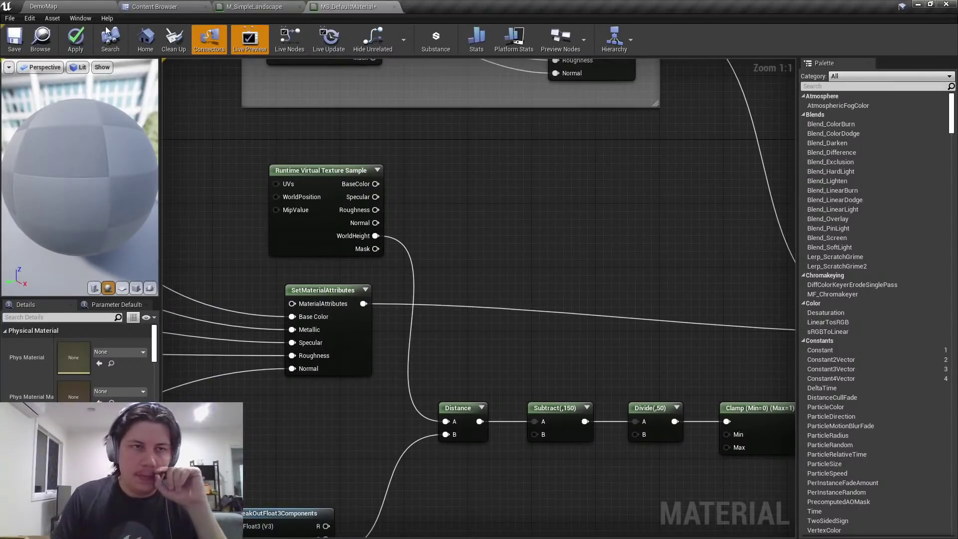
{"action": "left_click", "coordinate": [82, 41]}
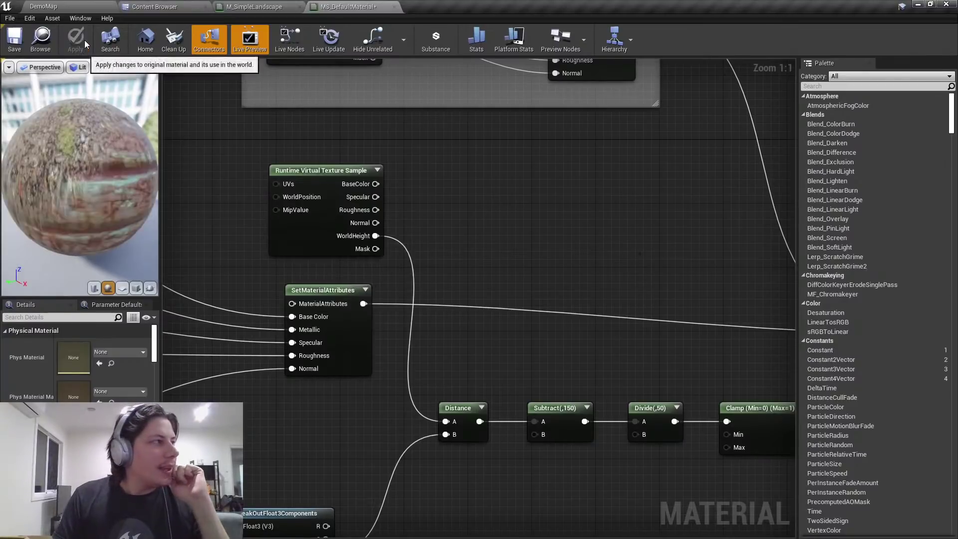
Snap the mossy rock to the ground in DemoMap and raise it to a Z location of about -1039 to test the blend.
{"action": "left_click", "coordinate": [43, 6]}
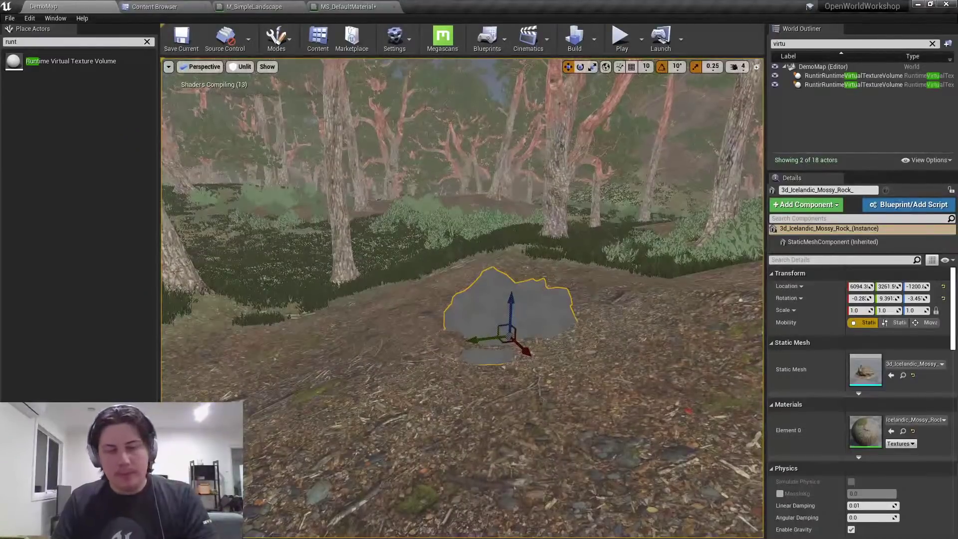
{"action": "key", "text": "End"}
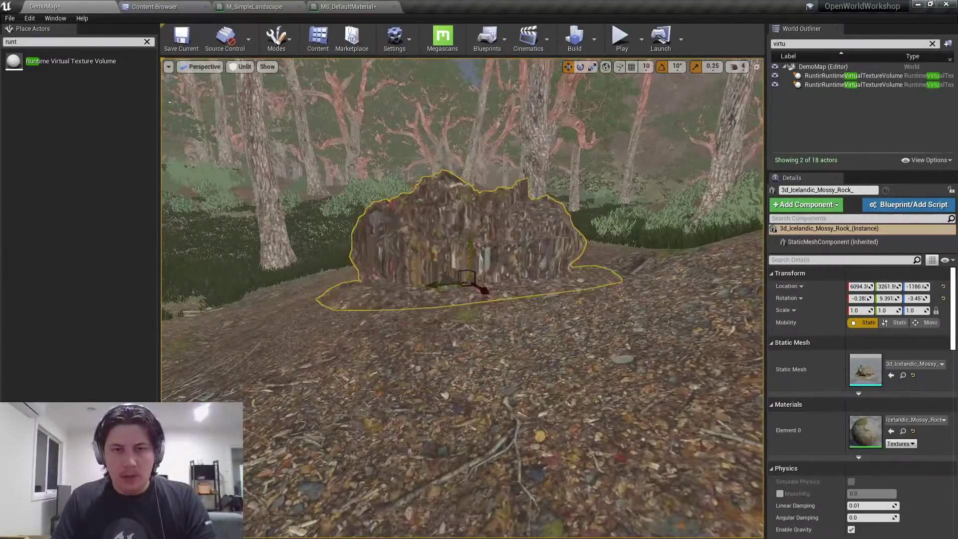
{"action": "right_click_drag", "start_coordinate": [486, 262], "coordinate": [486, 332]}
{"action": "mouse_move", "coordinate": [437, 223]}
{"action": "left_mouse_down"}
{"action": "mouse_move", "coordinate": [436, 274]}
{"action": "mouse_move", "coordinate": [437, 228]}
{"action": "left_mouse_up"}
{"action": "key", "text": "g"}
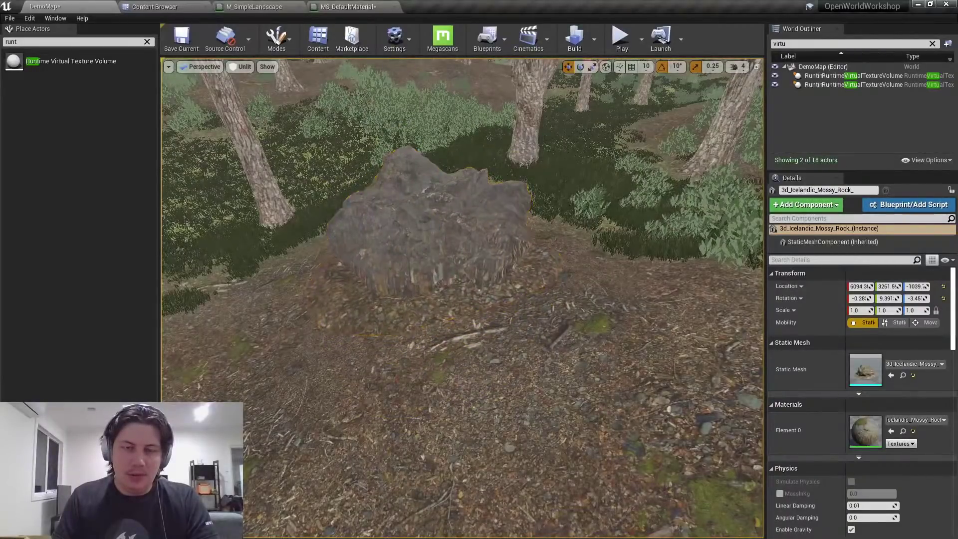
{"action": "right_click_drag", "start_coordinate": [376, 102], "coordinate": [370, 83]}
Set Const B to 10 on the Subtract node and to 20 on the Divide node in MS_DefaultMaterial, and apply the changes.
{"action": "left_click", "coordinate": [348, 6]}
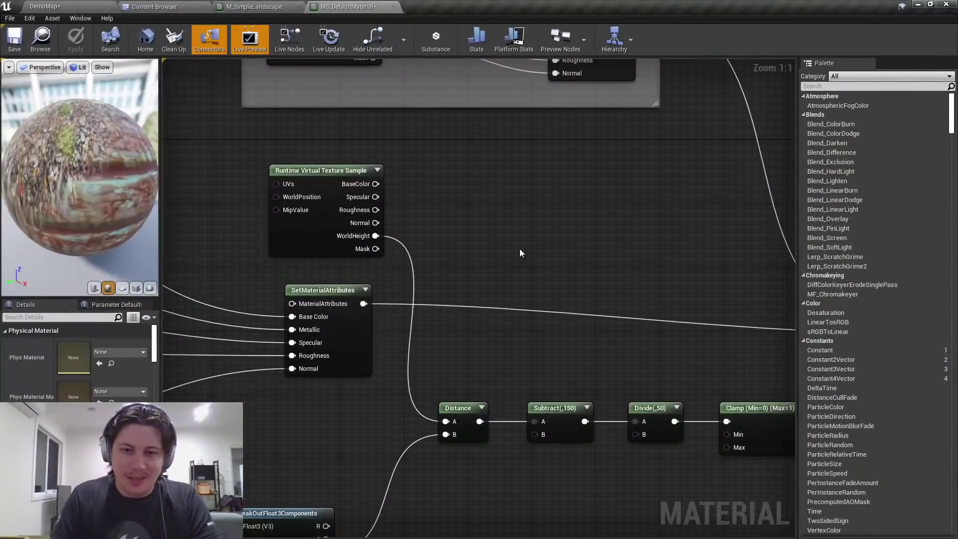
{"action": "right_click_drag", "start_coordinate": [520, 253], "coordinate": [485, 184]}
{"action": "left_click", "coordinate": [538, 361]}
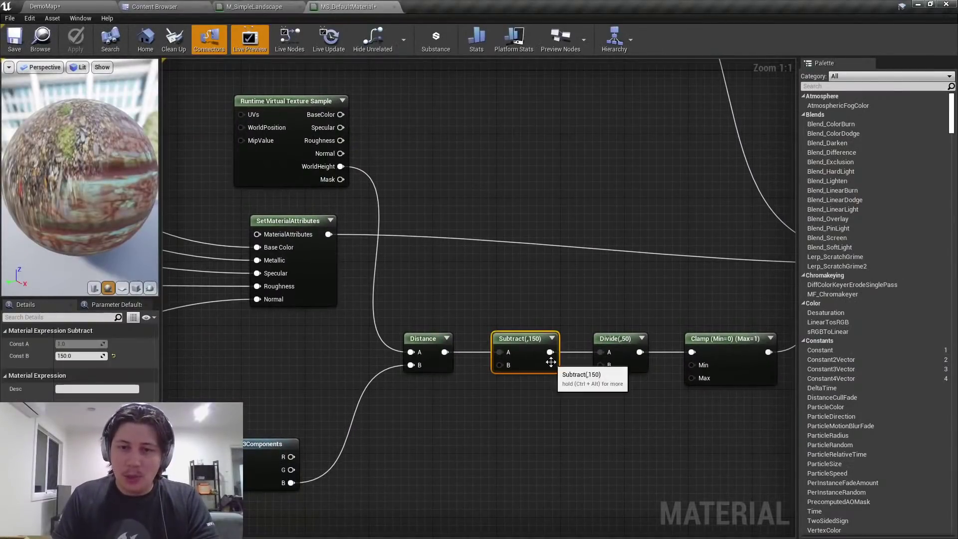
{"action": "left_click", "coordinate": [87, 356]}
{"action": "type", "text": "20"}
{"action": "key", "text": "Return"}
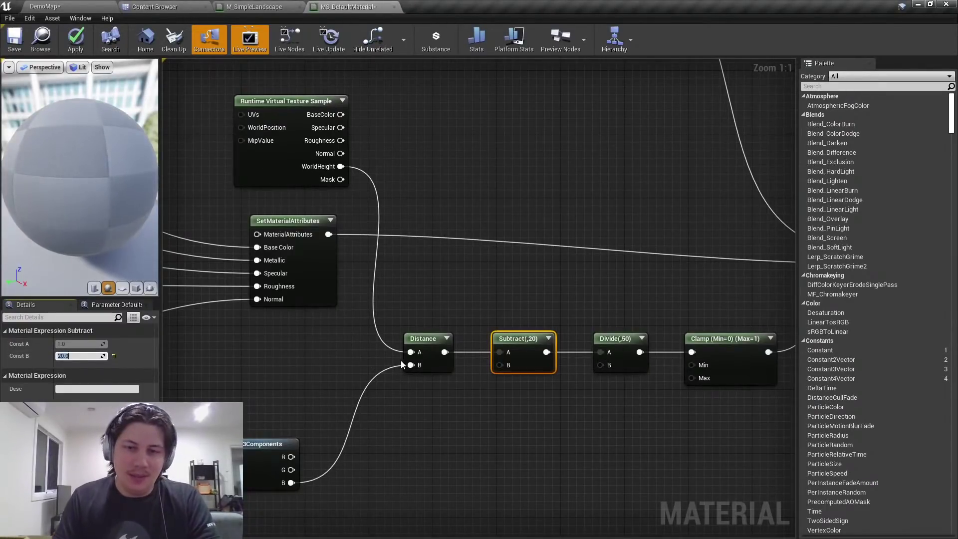
{"action": "left_click", "coordinate": [635, 369]}
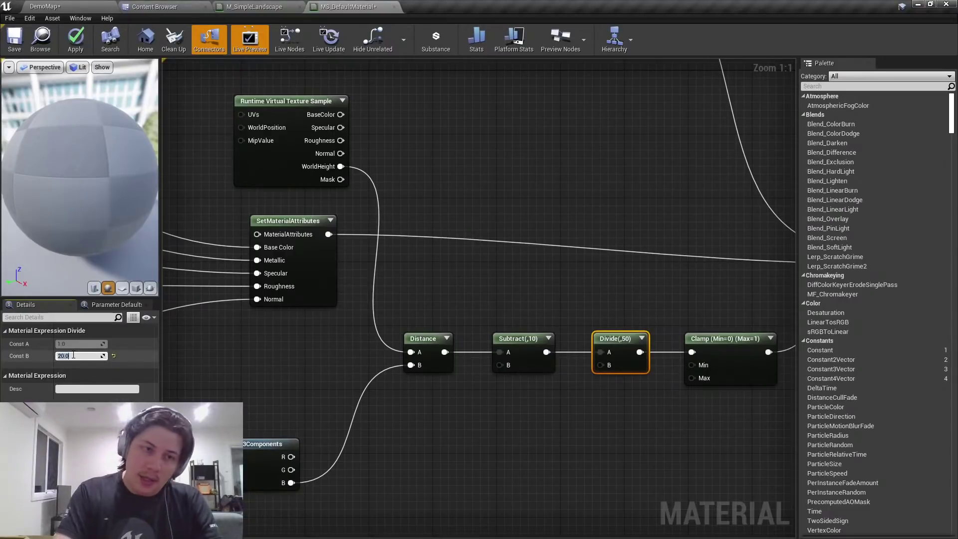
{"action": "key", "text": "Return"}
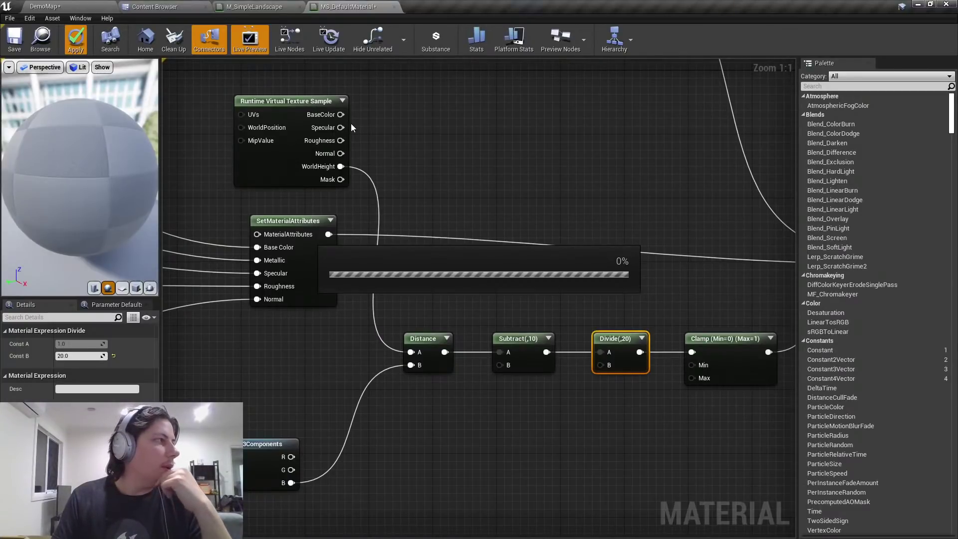
Lower the mossy rock into the ground in DemoMap to a Z location of about -1218 and switch the viewport to Lit.
{"action": "left_click", "coordinate": [50, 6]}
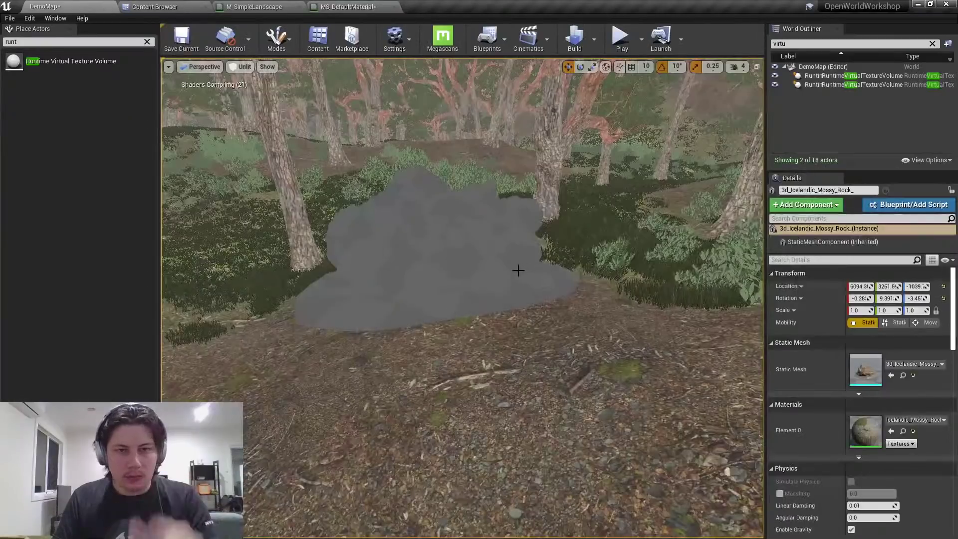
{"action": "left_click_drag", "start_coordinate": [518, 270], "coordinate": [515, 263]}
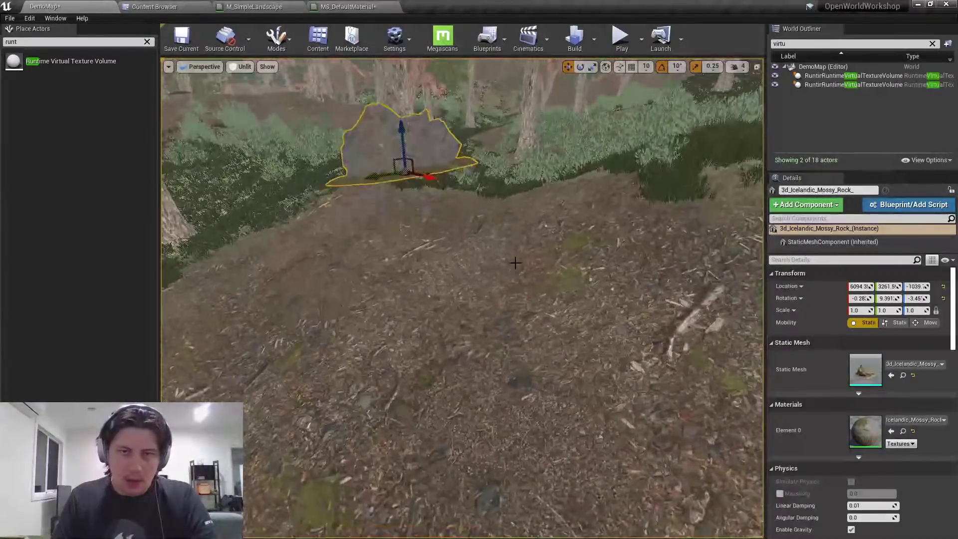
{"action": "left_click_drag", "start_coordinate": [402, 135], "coordinate": [414, 261]}
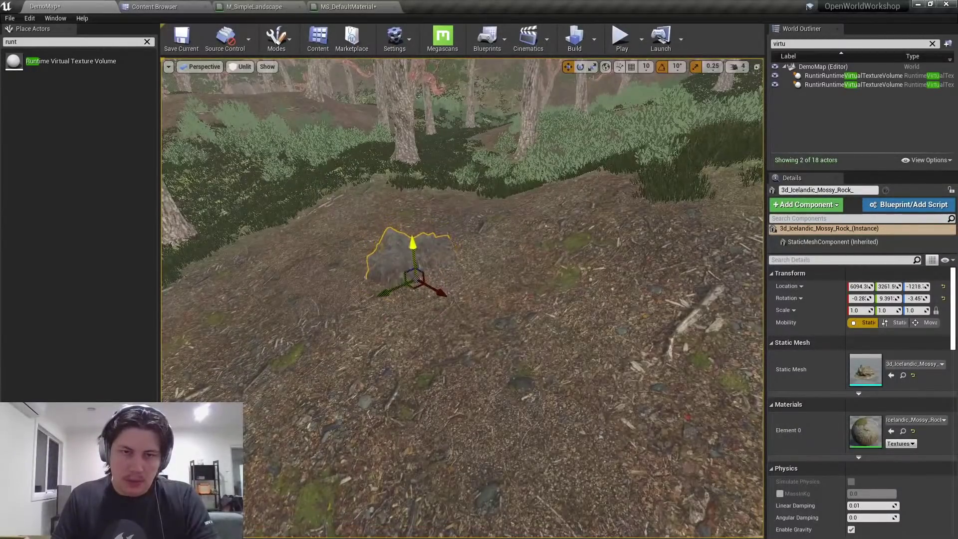
{"action": "mouse_move", "coordinate": [511, 264]}
{"action": "right_mouse_down"}
{"action": "mouse_move", "coordinate": [511, 244]}
{"action": "mouse_move", "coordinate": [511, 258]}
{"action": "right_mouse_up"}
{"action": "key", "text": "alt+4"}
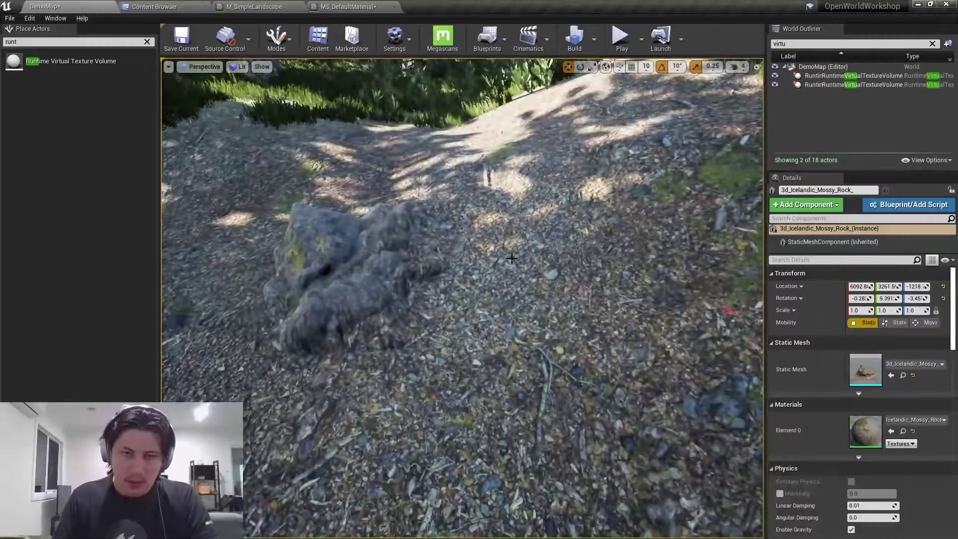
Tilt the mossy rock and move it across the dirt slope to a location of about 5821, 3548, -1282.
{"action": "left_click_drag", "start_coordinate": [511, 259], "coordinate": [434, 204], "text": "ctrl"}
{"action": "right_click_drag", "start_coordinate": [434, 204], "coordinate": [444, 173]}
{"action": "right_click_drag", "start_coordinate": [483, 199], "coordinate": [464, 199]}
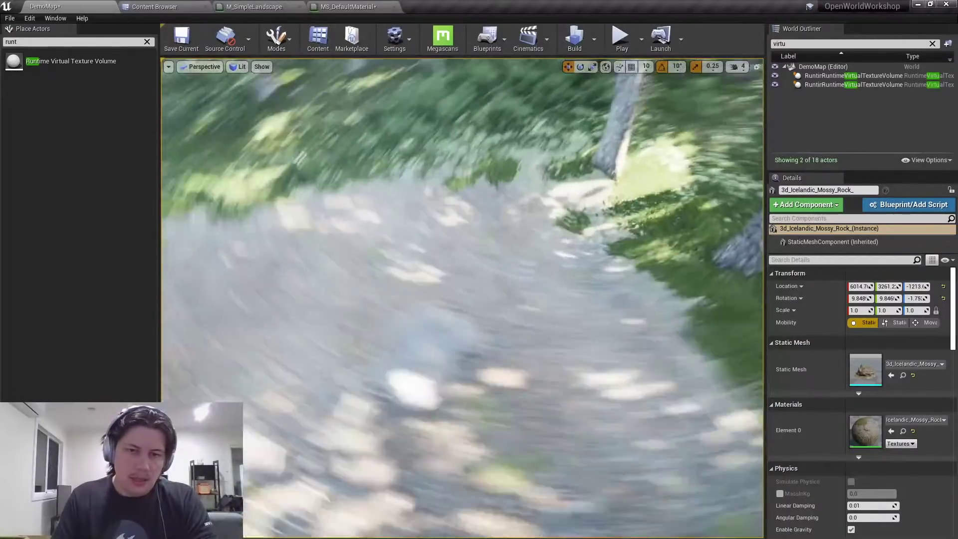
{"action": "key", "text": "w"}
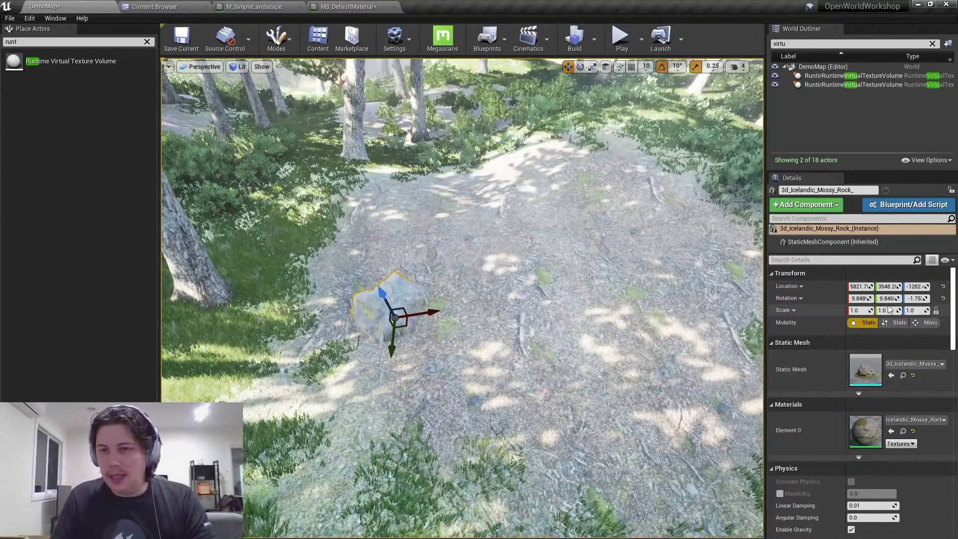
Scale the mossy rock uniformly to 3.0 on all axes.
{"action": "left_click_drag", "start_coordinate": [752, 321], "coordinate": [685, 327], "text": "alt"}
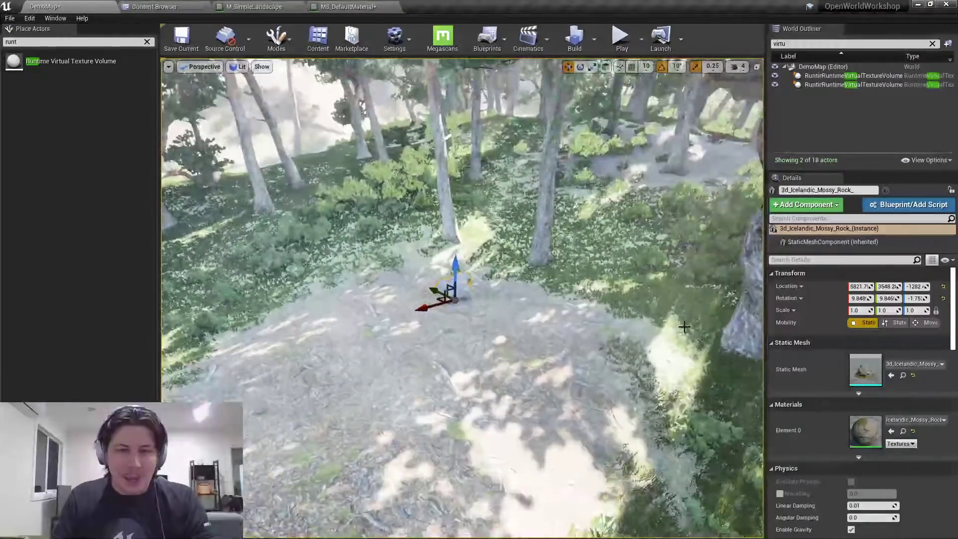
{"action": "key", "text": "alt+3"}
{"action": "key", "text": "alt+4"}
{"action": "left_click", "coordinate": [918, 310]}
{"action": "type", "text": "4"}
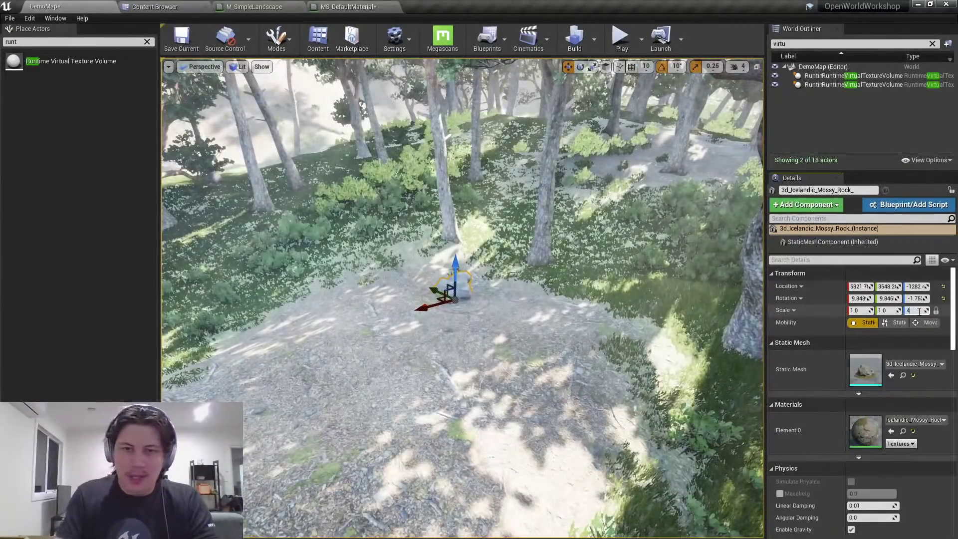
{"action": "key", "text": "Return"}
{"action": "double_click", "coordinate": [916, 310]}
{"action": "type", "text": "3"}
{"action": "key", "text": "Return"}
{"action": "scroll", "coordinate": [576, 345], "scroll_direction": "up", "scroll_amount": 3}
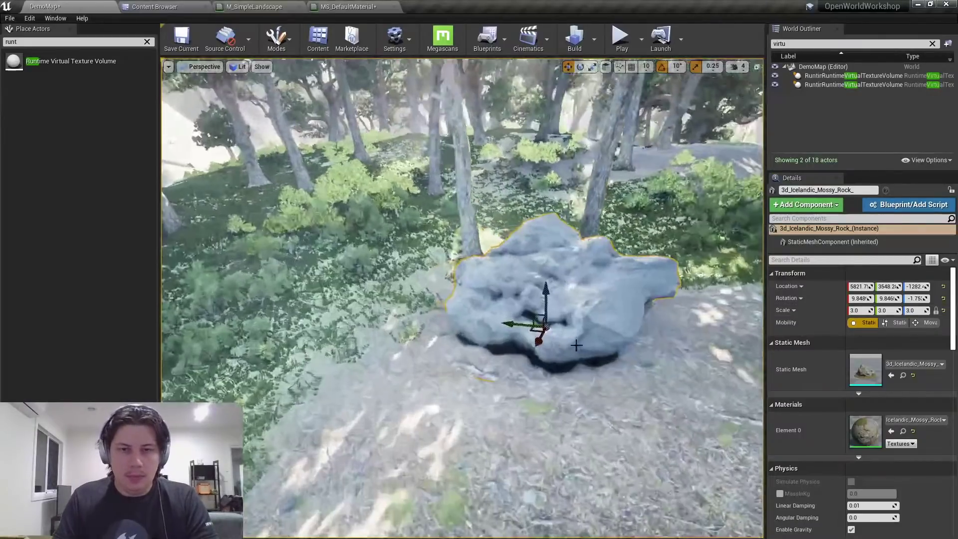
{"action": "scroll", "coordinate": [576, 344], "scroll_direction": "down", "scroll_amount": 2}
Turn off Game Settings exposure for the viewport and adjust the EV100 value to brighten the dark scene.
{"action": "key", "text": "e"}
{"action": "mouse_move", "coordinate": [576, 345]}
{"action": "left_mouse_down"}
{"action": "mouse_move", "coordinate": [582, 355]}
{"action": "mouse_move", "coordinate": [577, 345]}
{"action": "left_mouse_up"}
{"action": "left_click", "coordinate": [236, 68]}
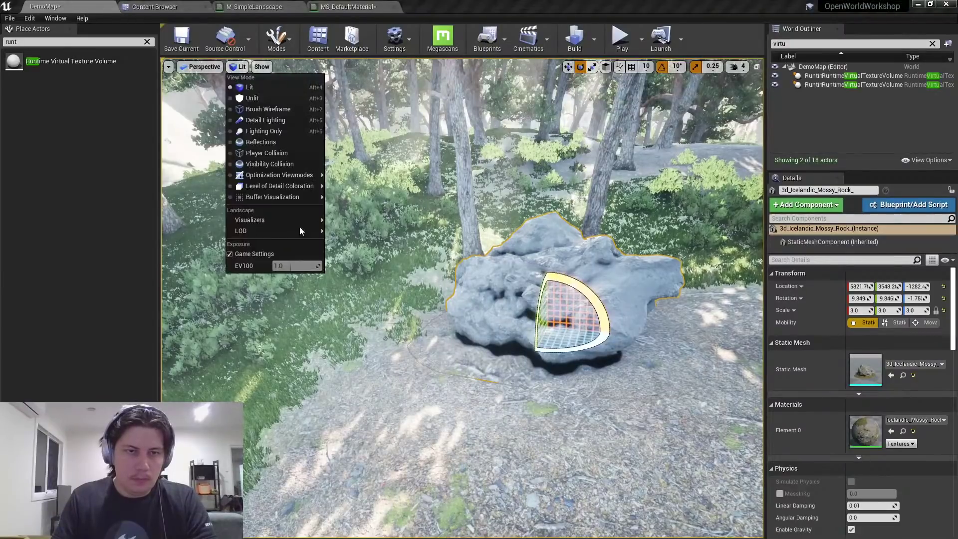
{"action": "left_click", "coordinate": [272, 254]}
{"action": "right_click_drag", "start_coordinate": [304, 138], "coordinate": [303, 138]}
{"action": "left_click", "coordinate": [238, 67]}
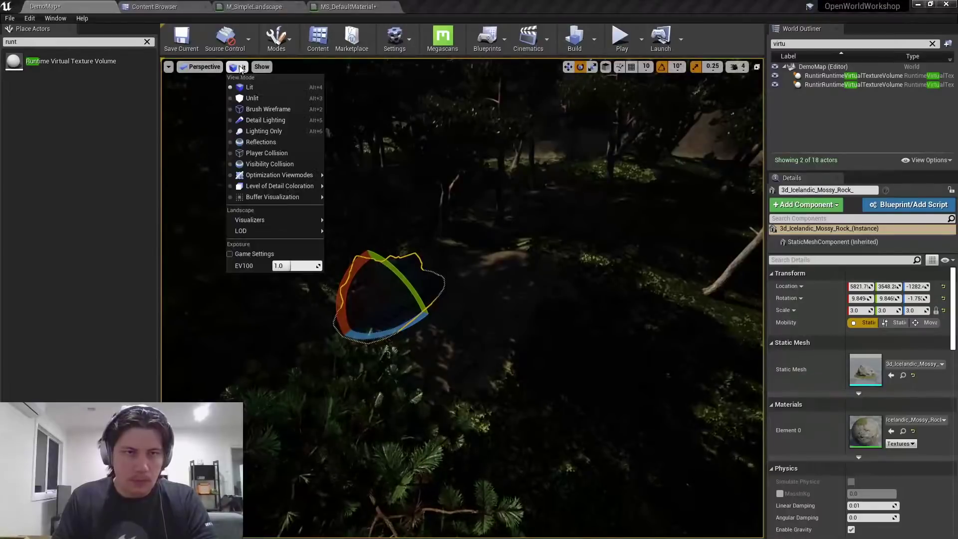
{"action": "mouse_move", "coordinate": [284, 230]}
{"action": "mouse_move", "coordinate": [292, 264]}
{"action": "left_mouse_down"}
{"action": "mouse_move", "coordinate": [260, 263]}
{"action": "mouse_move", "coordinate": [291, 265]}
{"action": "left_mouse_up"}
Rotate the enlarged rock to about 9.7, 0, -3.45, shift it down into the slope, and inspect the surrounding landscape.
{"action": "right_click_drag", "start_coordinate": [416, 265], "coordinate": [448, 265]}
{"action": "left_click_drag", "start_coordinate": [372, 327], "coordinate": [366, 321]}
{"action": "right_click_drag", "start_coordinate": [365, 321], "coordinate": [443, 266]}
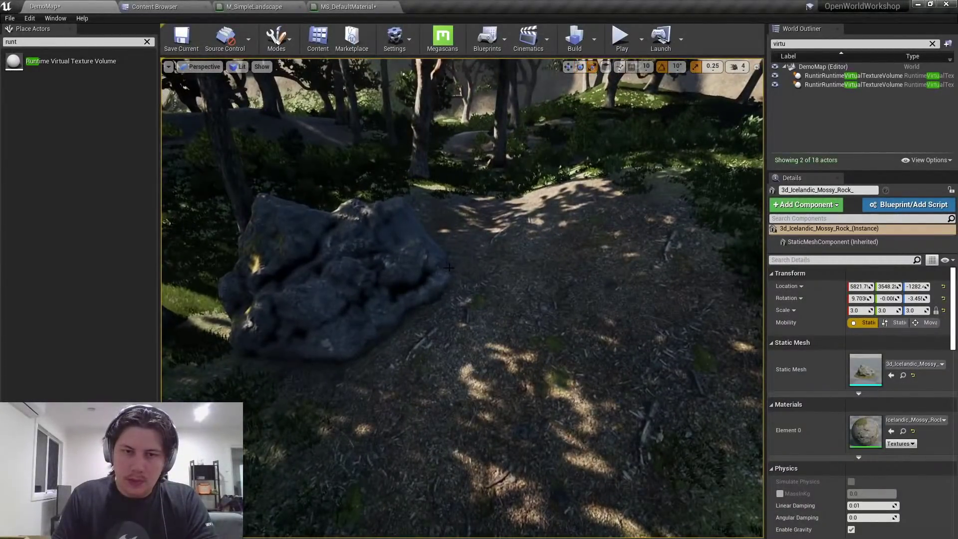
{"action": "left_click", "coordinate": [420, 262]}
{"action": "left_click_drag", "start_coordinate": [383, 311], "coordinate": [376, 331]}
{"action": "right_click_drag", "start_coordinate": [377, 332], "coordinate": [522, 235]}
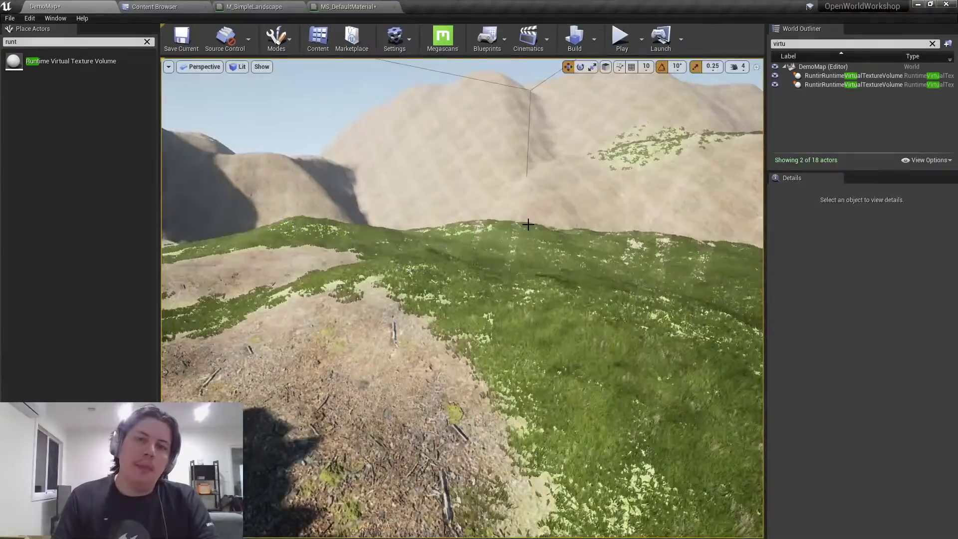
{"action": "mouse_move", "coordinate": [505, 269]}
{"action": "right_mouse_down"}
{"action": "mouse_move", "coordinate": [506, 279]}
{"action": "mouse_move", "coordinate": [506, 270]}
{"action": "right_mouse_up"}
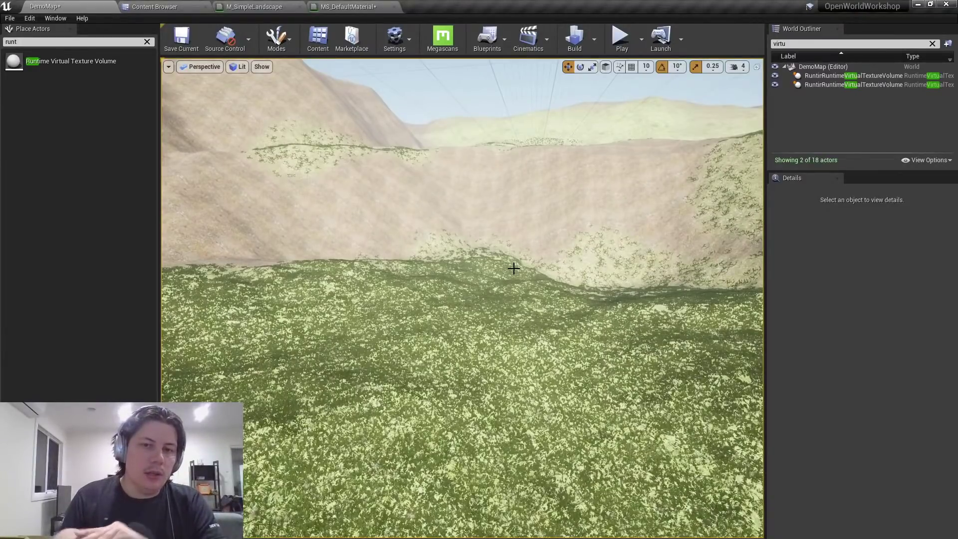
Review the M_SimpleLandscape graph and the virtual texture sample and SetMaterialAttributes nodes in MS_DefaultMaterial, ending at the project's Content folder.
{"action": "left_click", "coordinate": [170, 7]}
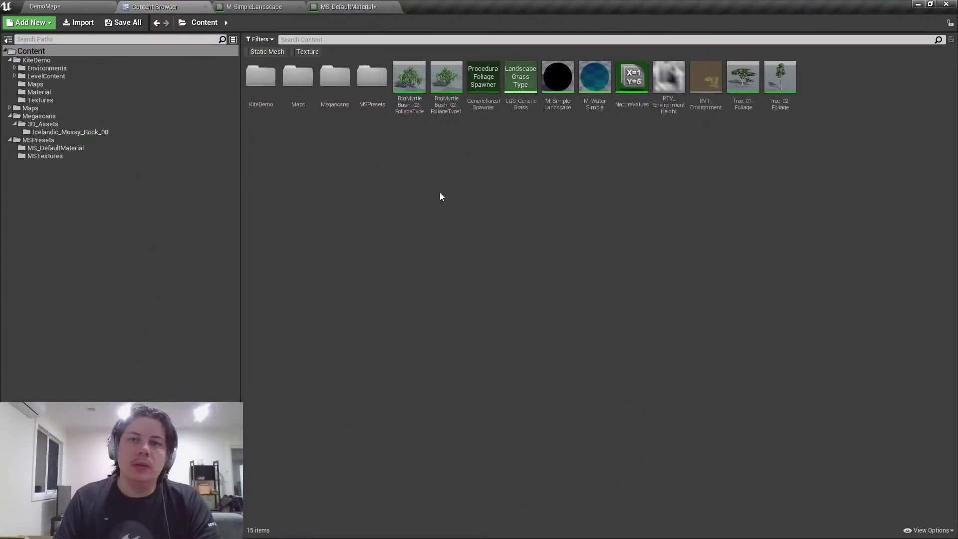
{"action": "left_click", "coordinate": [357, 7]}
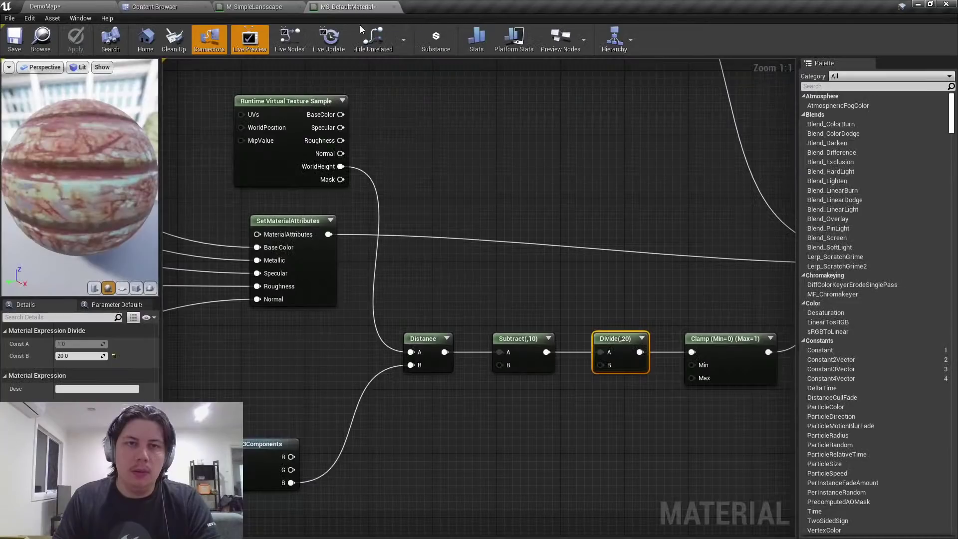
{"action": "left_click", "coordinate": [259, 6]}
{"action": "scroll", "coordinate": [482, 169], "scroll_direction": "down", "scroll_amount": 3}
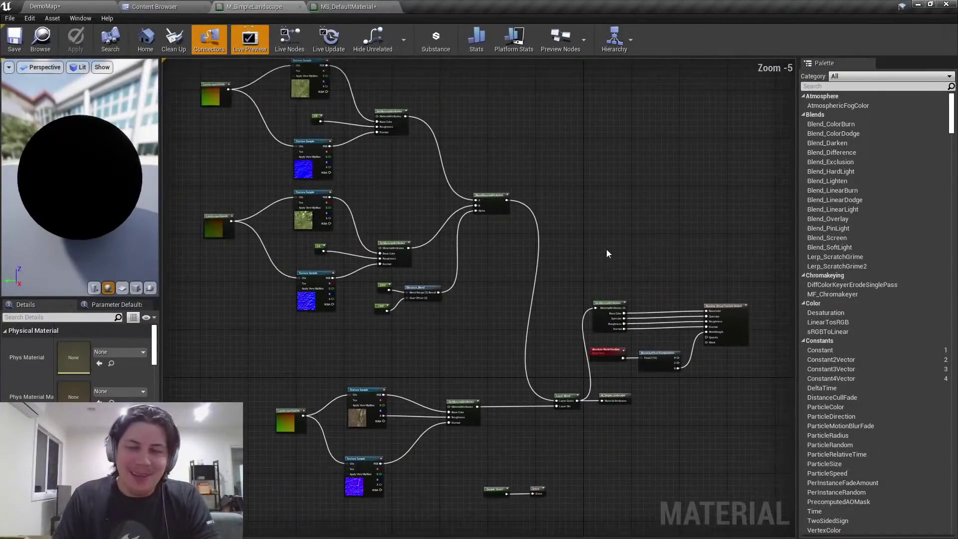
{"action": "scroll", "coordinate": [594, 328], "scroll_direction": "up", "scroll_amount": 4}
{"action": "left_click", "coordinate": [352, 6]}
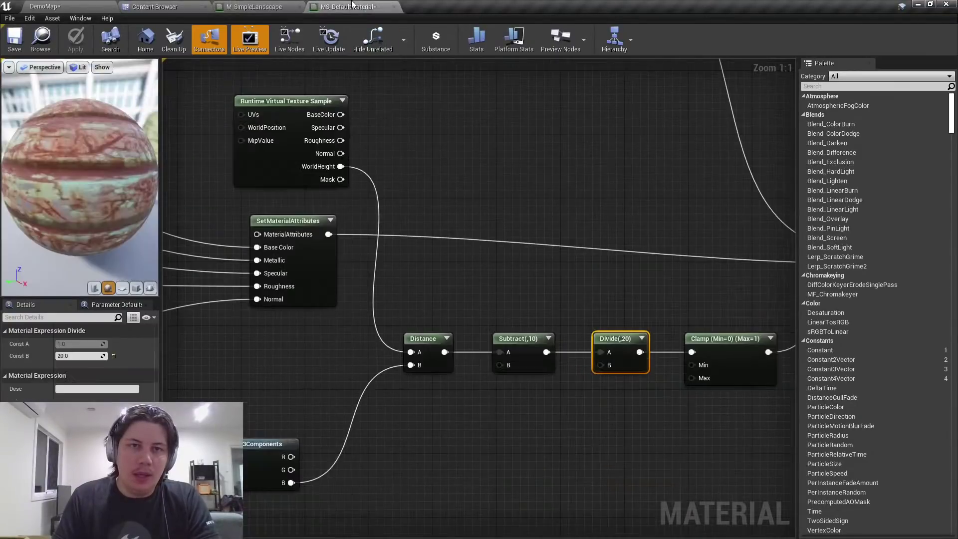
{"action": "left_click", "coordinate": [258, 153]}
{"action": "left_click", "coordinate": [291, 287]}
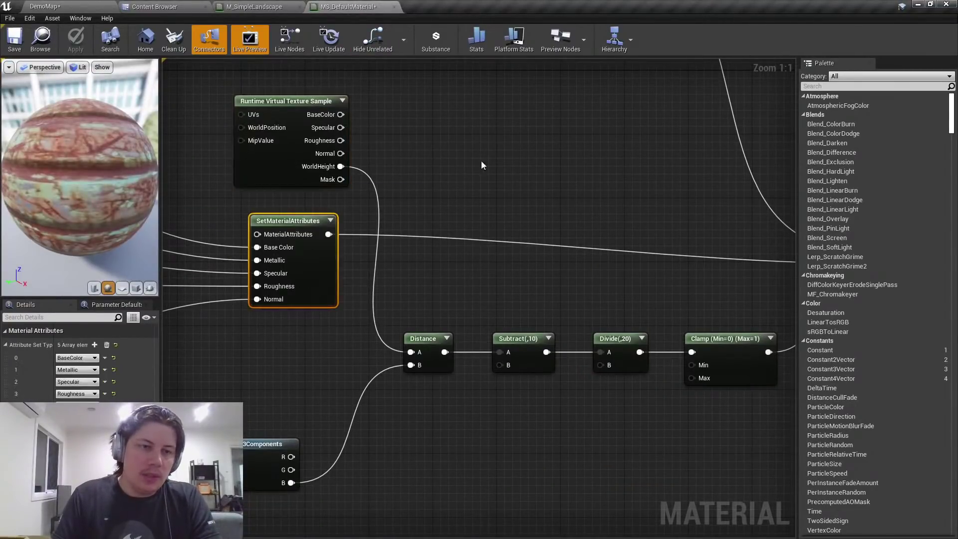
{"action": "left_click", "coordinate": [179, 7]}
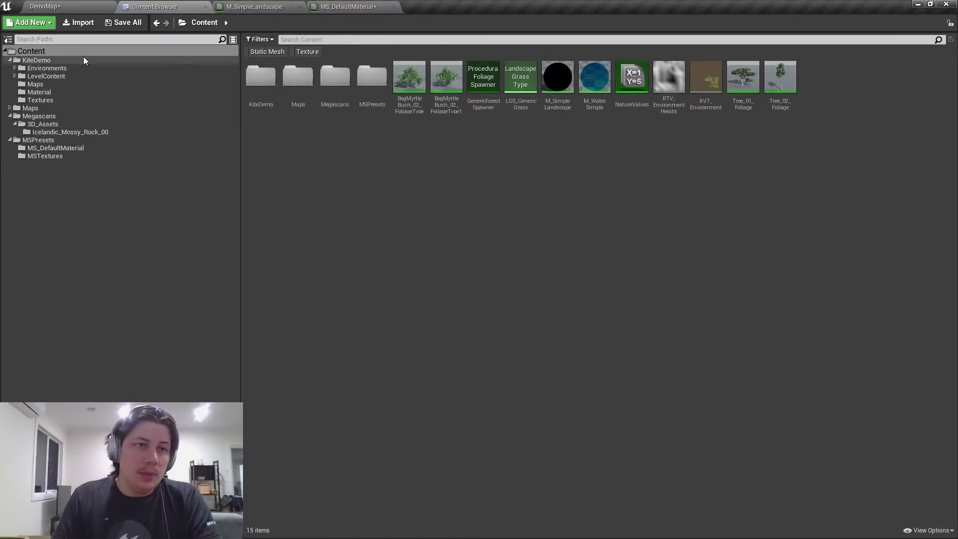
Search the project content for "grass" and open the M_FieldGrass_01 material at its output node.
{"action": "left_click", "coordinate": [334, 39]}
{"action": "type", "text": "grass"}
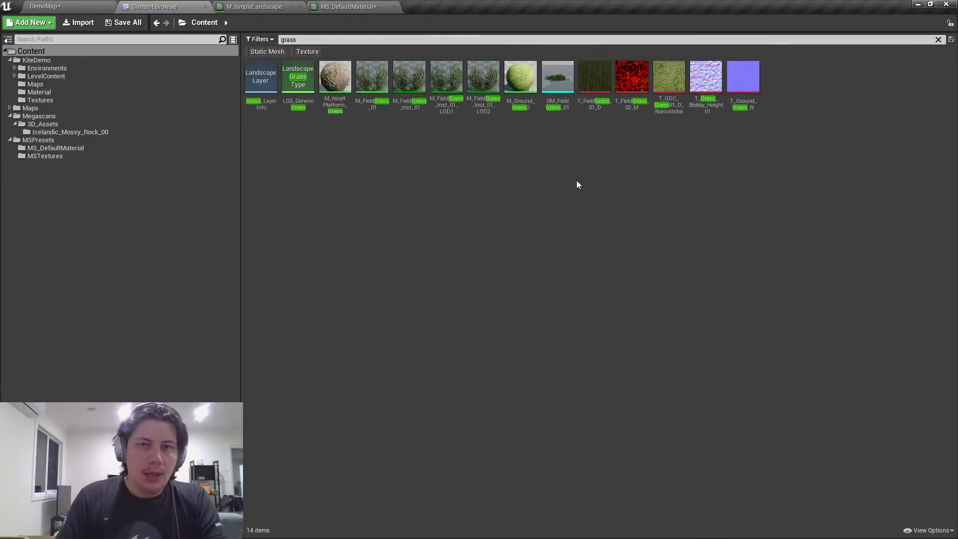
{"action": "double_click", "coordinate": [378, 84]}
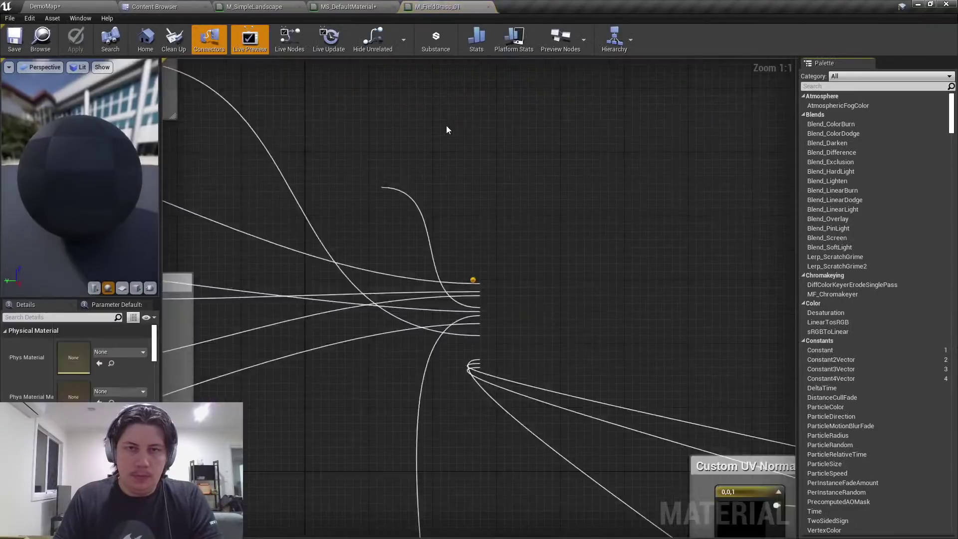
{"action": "scroll", "coordinate": [449, 128], "scroll_direction": "up", "scroll_amount": 3}
{"action": "right_click_drag", "start_coordinate": [434, 192], "coordinate": [296, 119]}
{"action": "scroll", "coordinate": [347, 133], "scroll_direction": "down", "scroll_amount": 2}
{"action": "right_click_drag", "start_coordinate": [356, 137], "coordinate": [478, 221]}
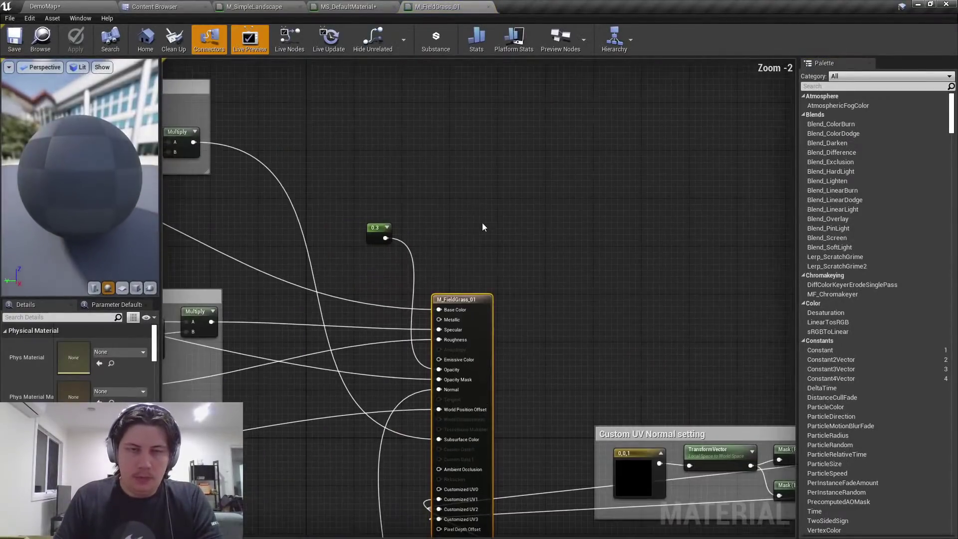
{"action": "left_click", "coordinate": [482, 223]}
{"action": "right_click_drag", "start_coordinate": [392, 133], "coordinate": [456, 219]}
{"action": "key", "text": "ctrl+v"}
{"action": "scroll", "coordinate": [402, 189], "scroll_direction": "up", "scroll_amount": 2}
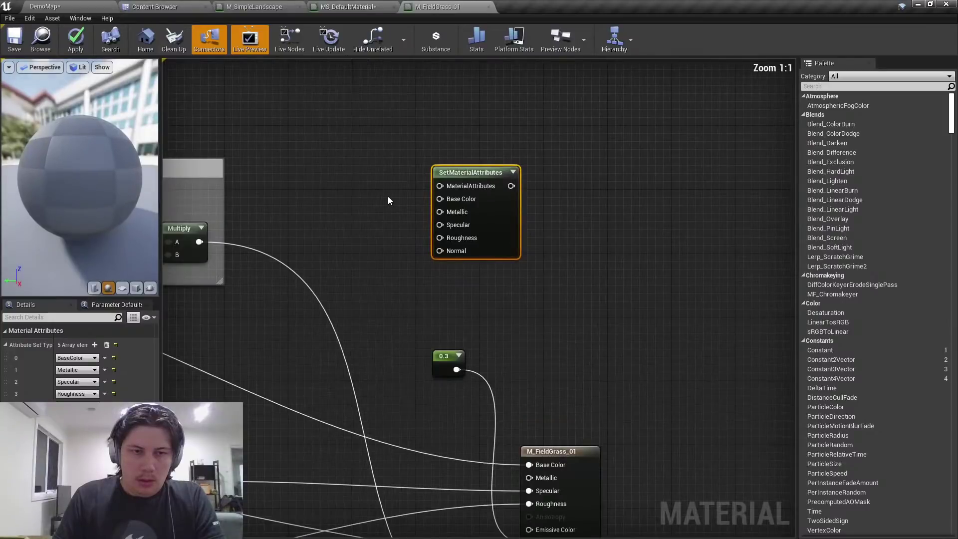
{"action": "key", "text": "Delete"}
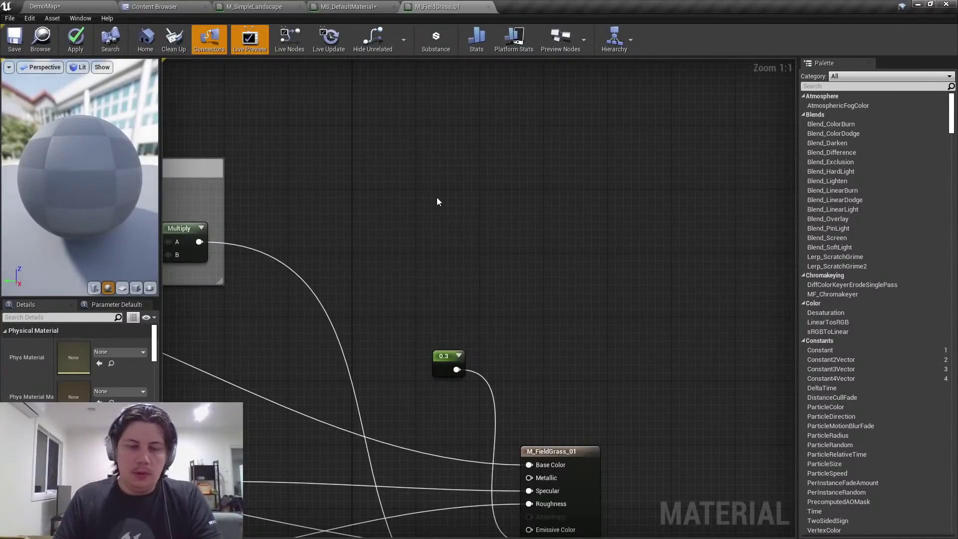
Add a Runtime Virtual Texture Sample node above the material output and assign RVT_Environment as its virtual texture.
{"action": "right_click", "coordinate": [438, 201]}
{"action": "type", "text": "sample "}
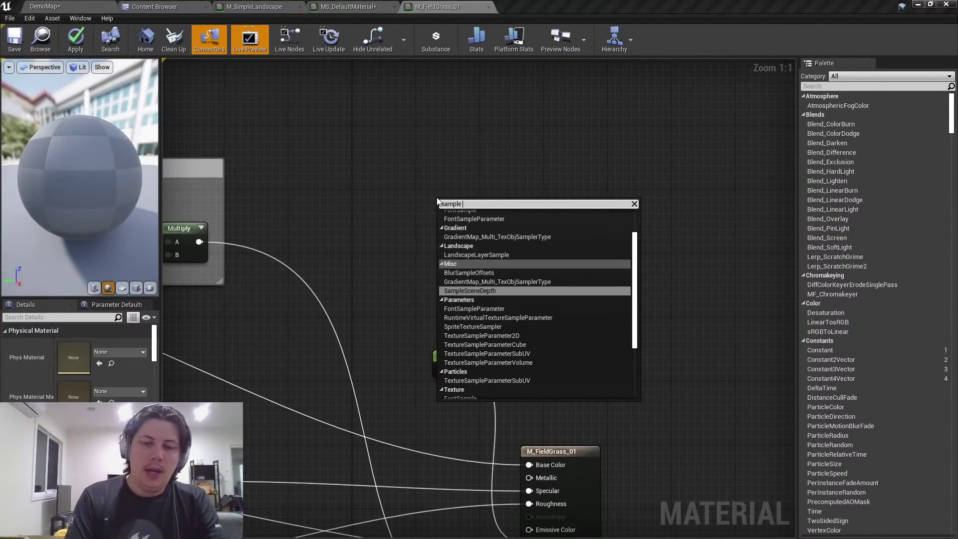
{"action": "type", "text": "rubt"}
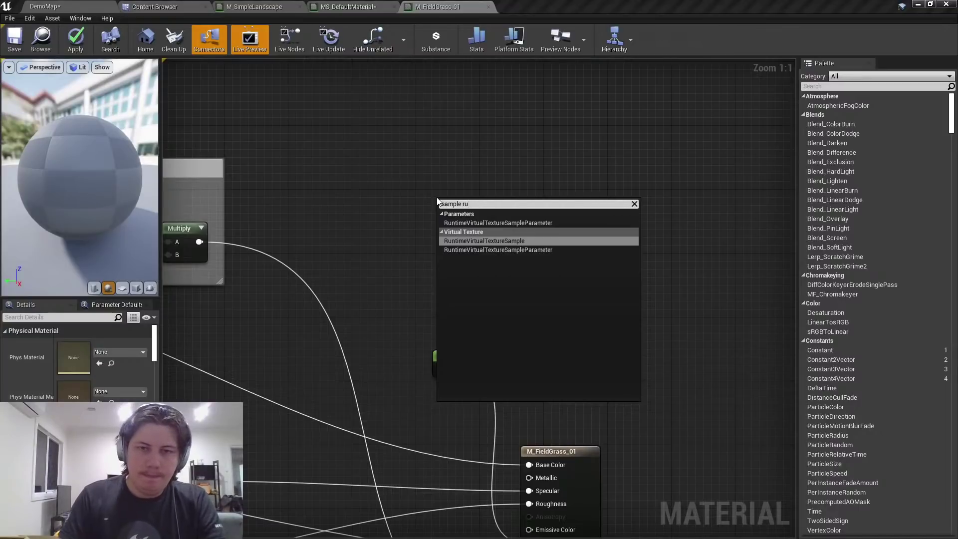
{"action": "key", "text": "Return"}
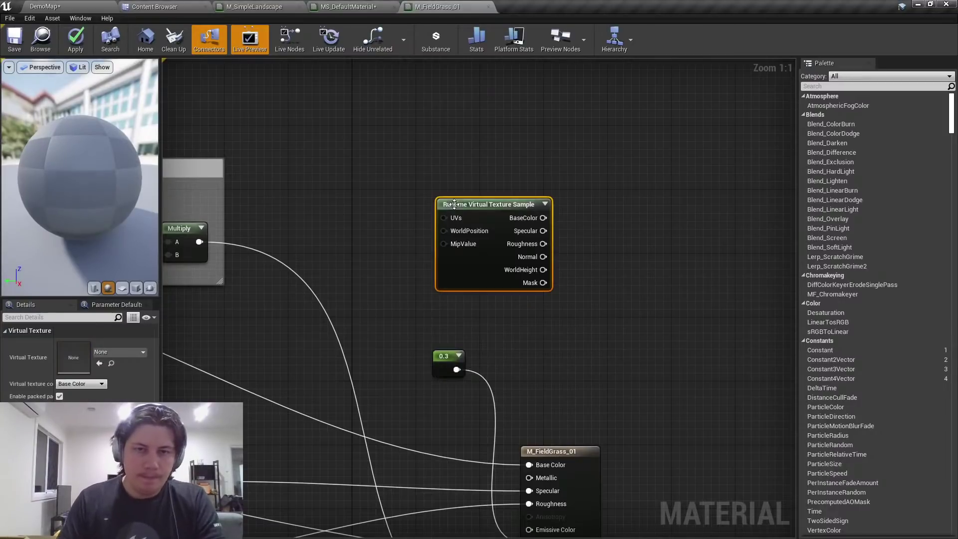
{"action": "left_click", "coordinate": [119, 352]}
{"action": "key", "text": "Escape"}
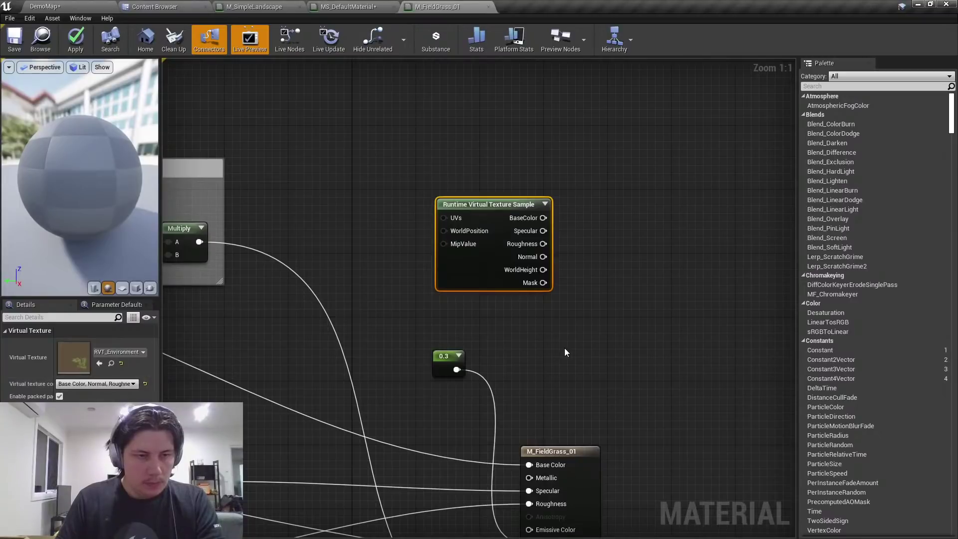
{"action": "left_click", "coordinate": [564, 349]}
{"action": "right_click_drag", "start_coordinate": [564, 348], "coordinate": [534, 295]}
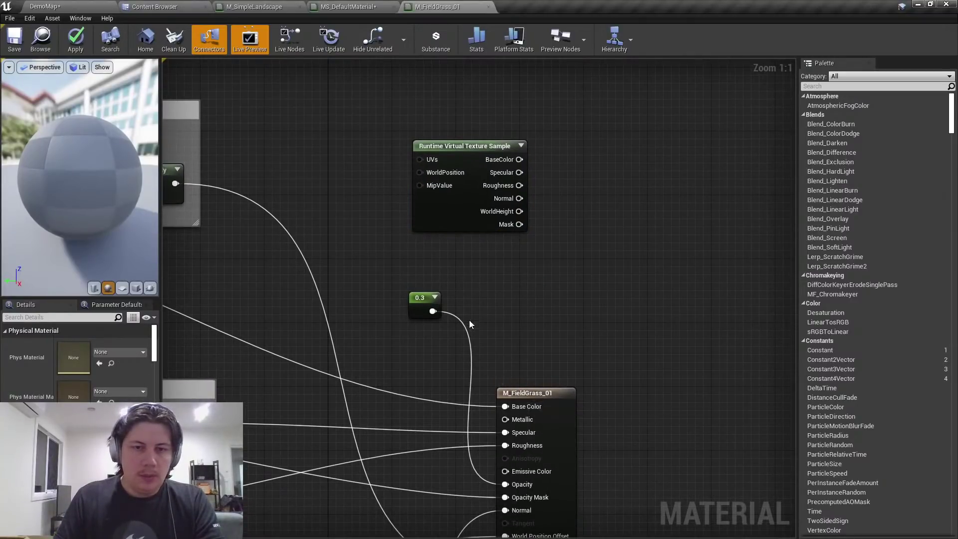
Add a World Position node set to Absolute World Position (Excluding Material Shader Offsets) and connect it to the virtual texture sample's WorldPosition input.
{"action": "scroll", "coordinate": [469, 319], "scroll_direction": "down", "scroll_amount": 2}
{"action": "right_click_drag", "start_coordinate": [469, 319], "coordinate": [630, 315]}
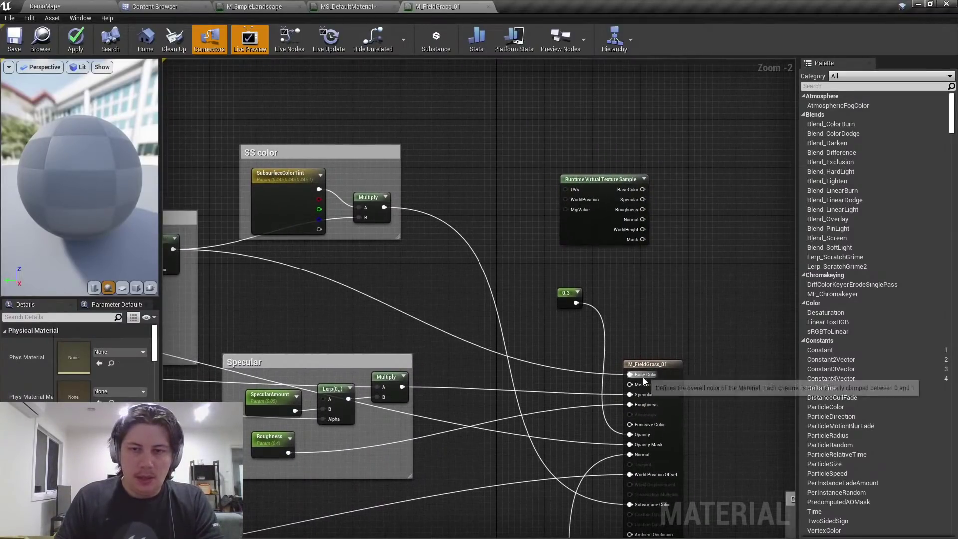
{"action": "left_click_drag", "start_coordinate": [629, 374], "coordinate": [584, 212]}
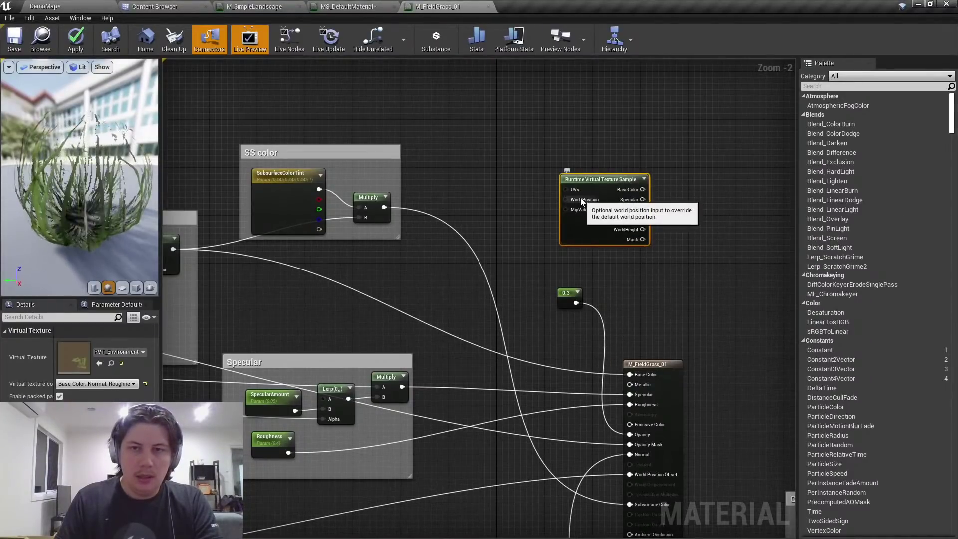
{"action": "left_click", "coordinate": [450, 121]}
{"action": "right_click", "coordinate": [437, 111]}
{"action": "type", "text": "worldpos"}
{"action": "key", "text": "Return"}
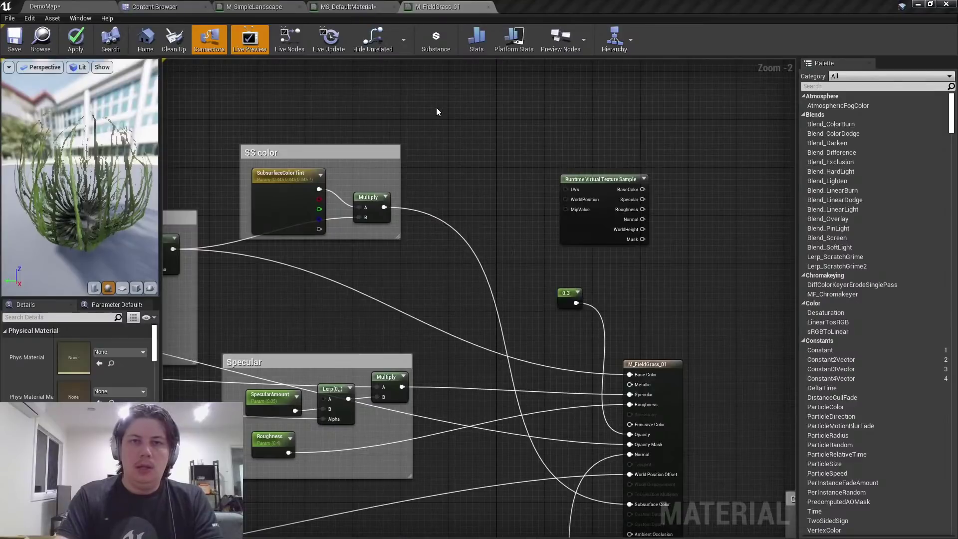
{"action": "left_click", "coordinate": [83, 346]}
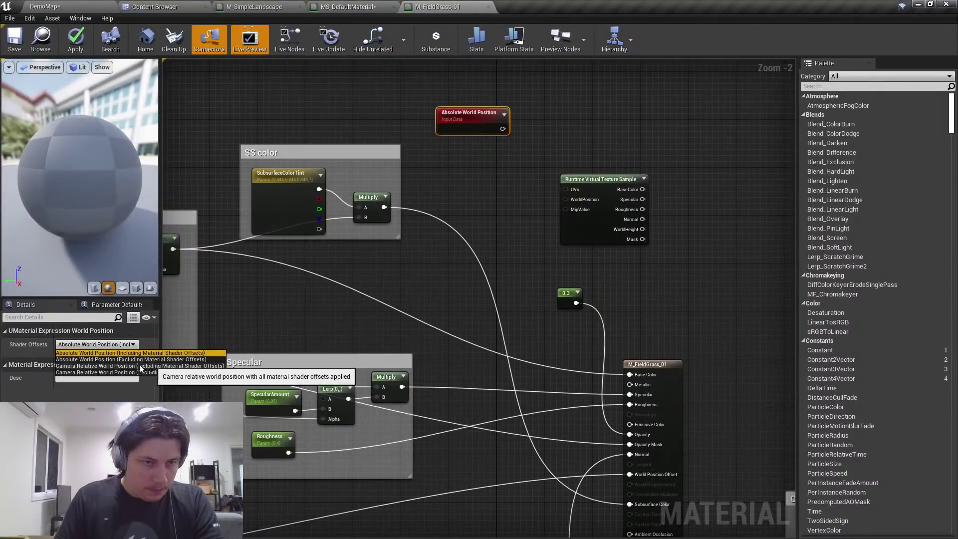
{"action": "left_click", "coordinate": [163, 359]}
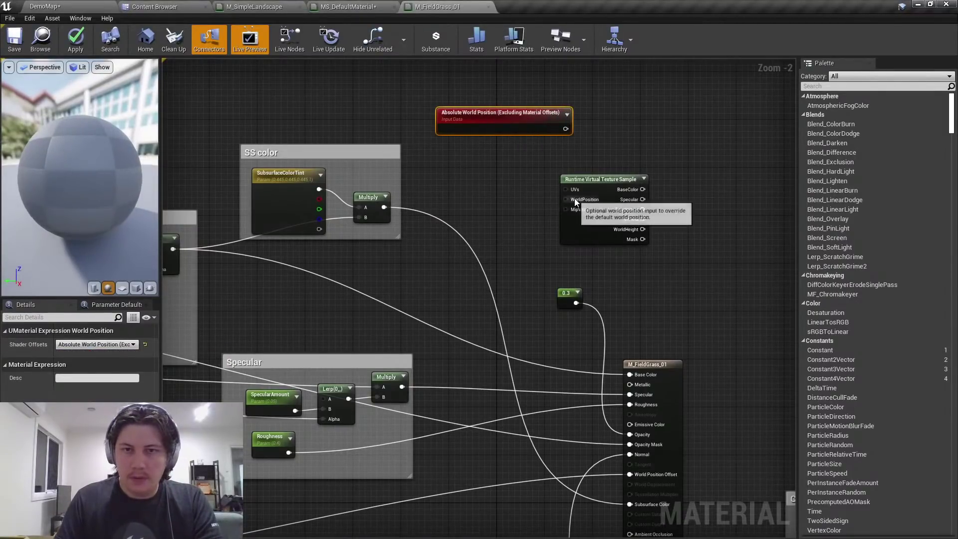
{"action": "left_click_drag", "start_coordinate": [565, 199], "coordinate": [446, 108]}
{"action": "left_click", "coordinate": [685, 218]}
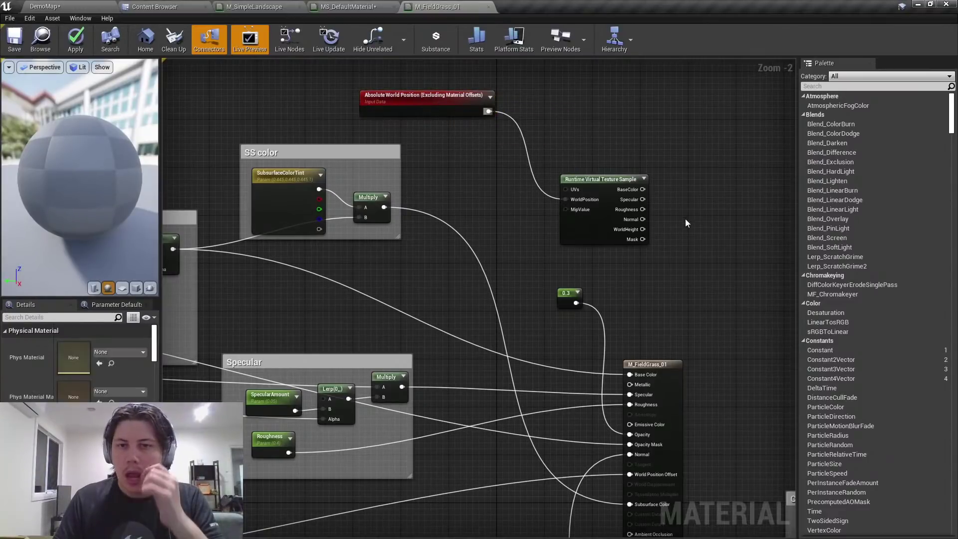
Connect the virtual texture sample's BaseColor to M_FieldGrass_01's Base Color, apply the material, and inspect the grass in DemoMap.
{"action": "left_click_drag", "start_coordinate": [643, 189], "coordinate": [629, 374]}
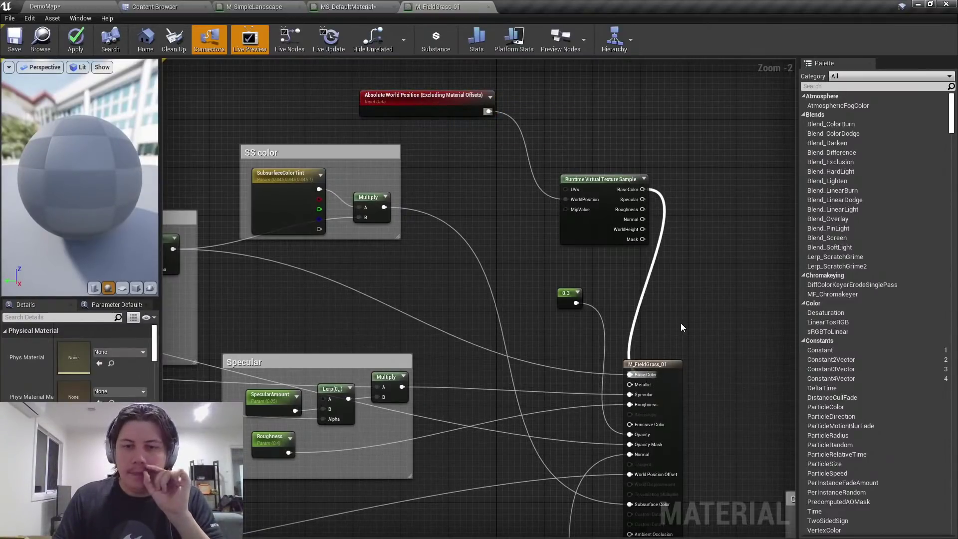
{"action": "left_click", "coordinate": [73, 40]}
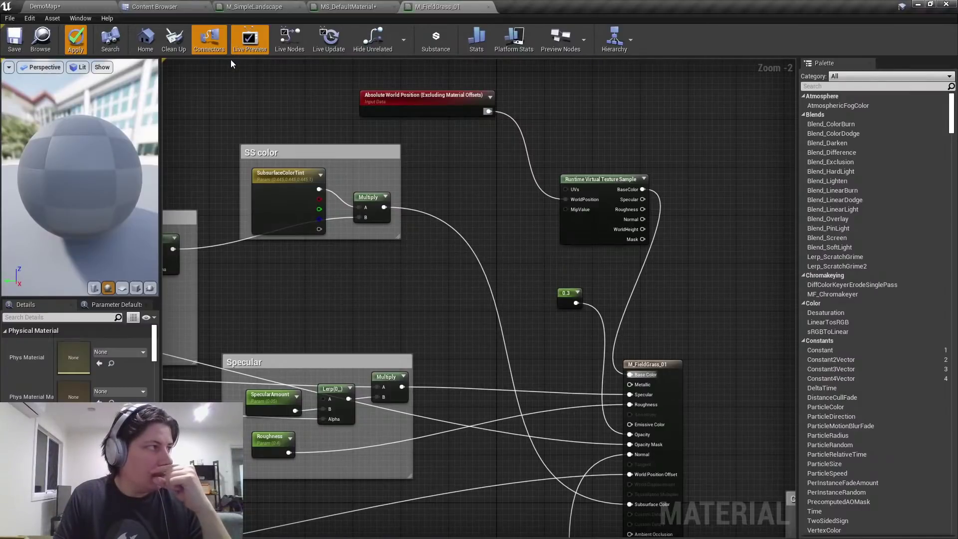
{"action": "left_click", "coordinate": [92, 8]}
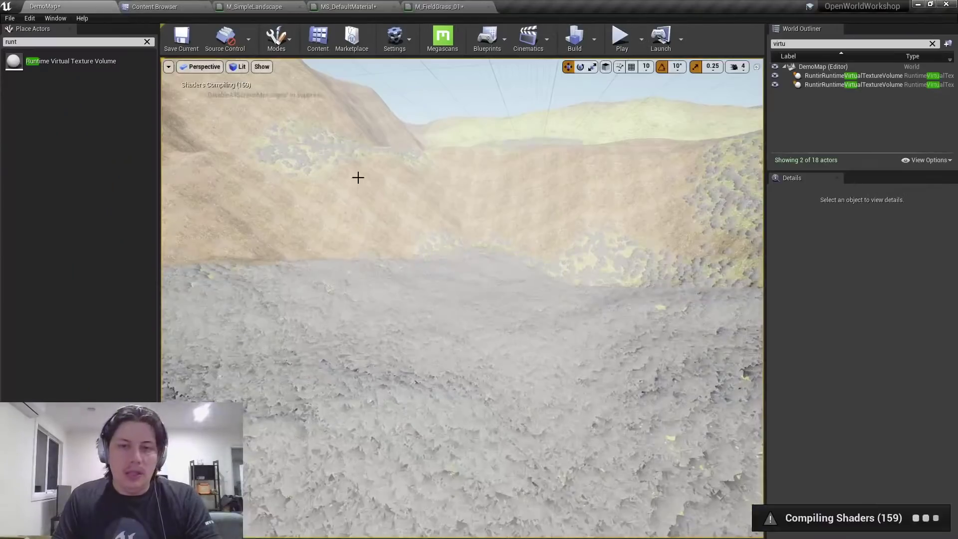
{"action": "mouse_move", "coordinate": [414, 228]}
{"action": "right_mouse_down"}
{"action": "mouse_move", "coordinate": [414, 279]}
{"action": "mouse_move", "coordinate": [415, 224]}
{"action": "mouse_move", "coordinate": [414, 264]}
{"action": "mouse_move", "coordinate": [419, 233]}
{"action": "right_mouse_up"}
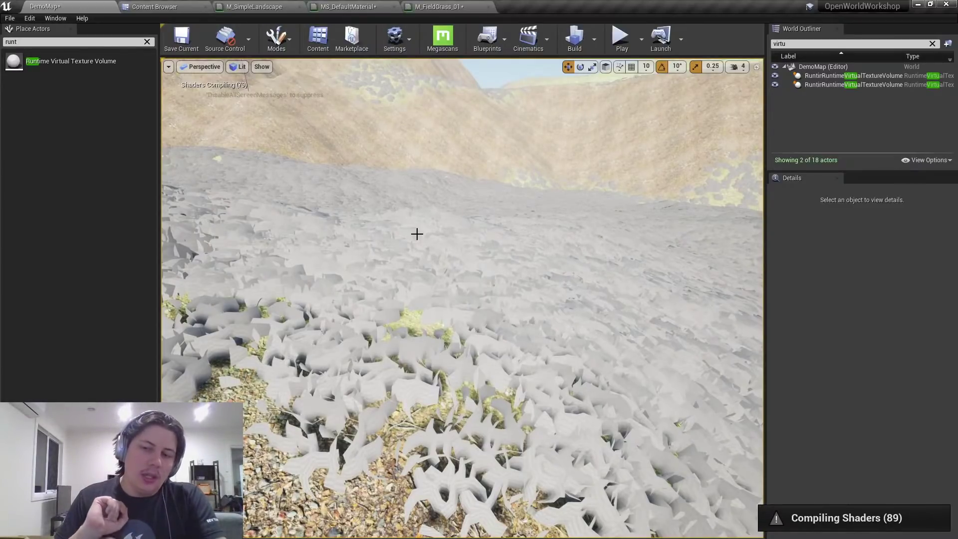
{"action": "right_click_drag", "start_coordinate": [424, 230], "coordinate": [368, 297]}
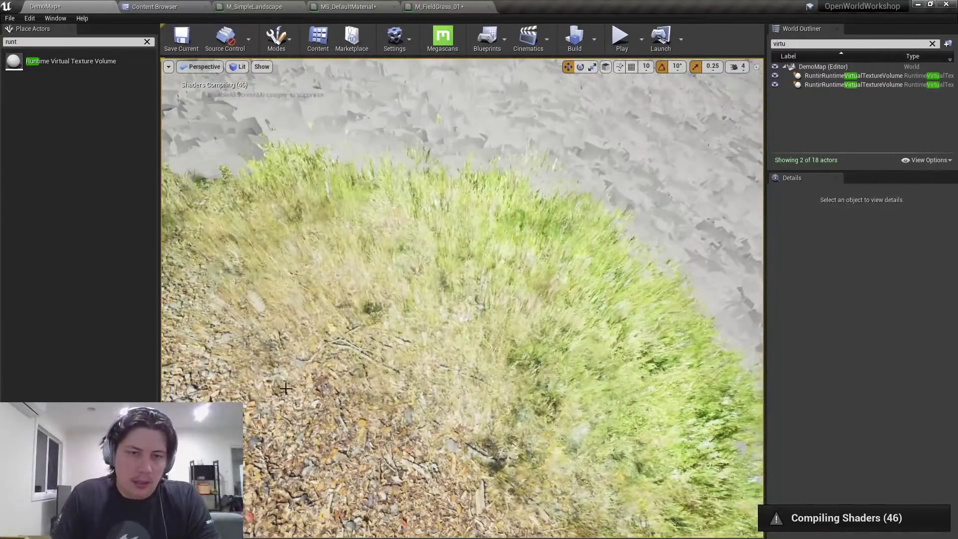
{"action": "right_click_drag", "start_coordinate": [285, 388], "coordinate": [455, 240]}
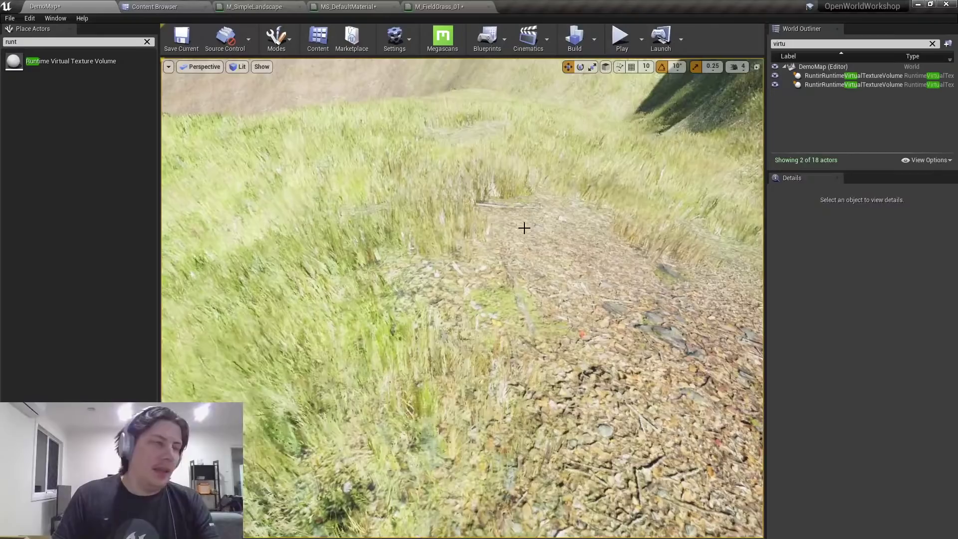
{"action": "right_click_drag", "start_coordinate": [523, 227], "coordinate": [526, 265]}
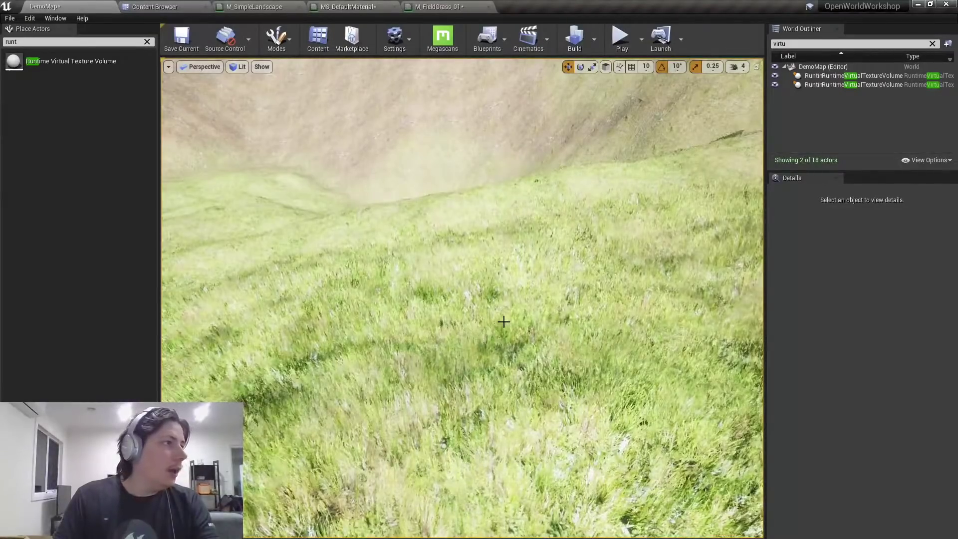
{"action": "right_click_drag", "start_coordinate": [503, 320], "coordinate": [497, 292]}
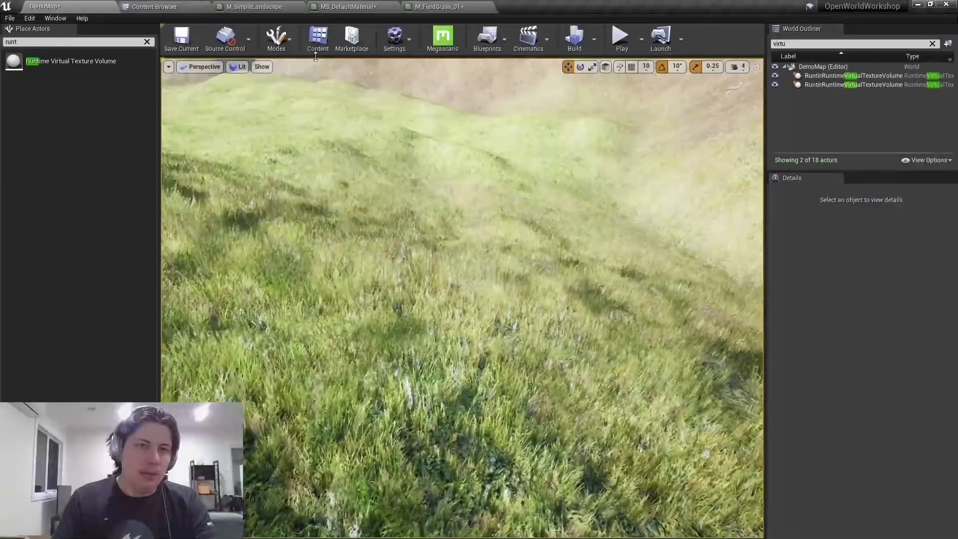
Darken the viewport exposure and inspect how the grass matches the ground on the open hills and among the trees.
{"action": "left_click", "coordinate": [238, 66]}
{"action": "mouse_move", "coordinate": [278, 265]}
{"action": "left_mouse_down"}
{"action": "mouse_move", "coordinate": [261, 265]}
{"action": "mouse_move", "coordinate": [279, 266]}
{"action": "left_mouse_up"}
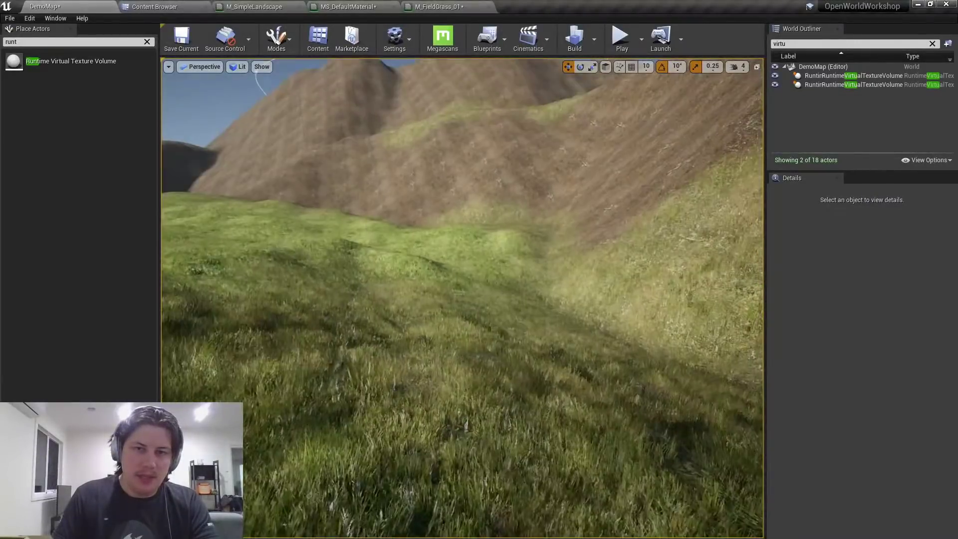
{"action": "right_click_drag", "start_coordinate": [462, 297], "coordinate": [561, 314]}
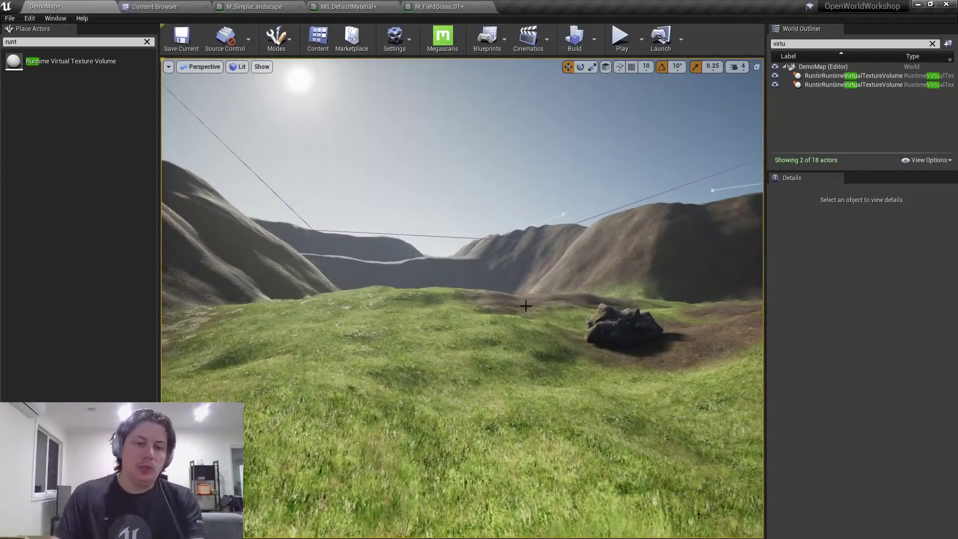
{"action": "right_click_drag", "start_coordinate": [526, 306], "coordinate": [525, 305]}
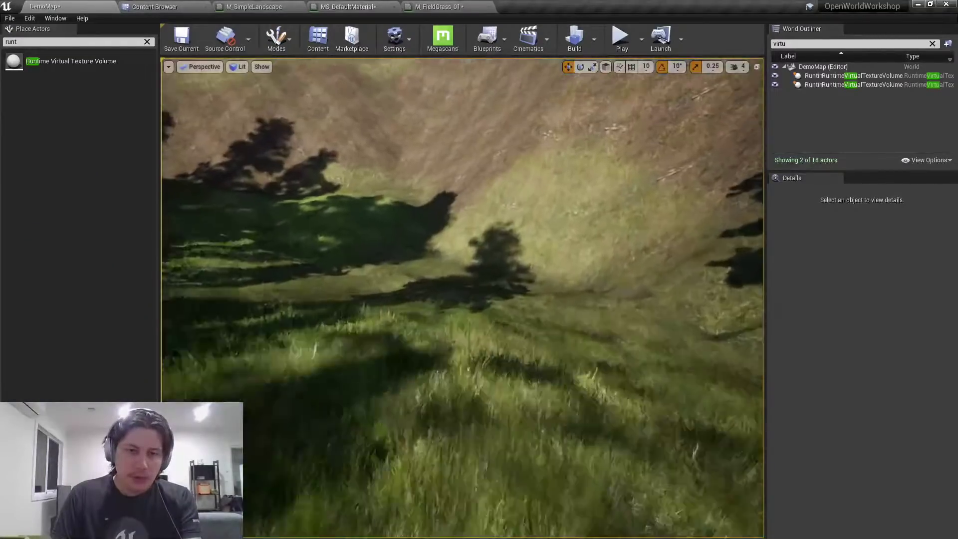
{"action": "right_click_drag", "start_coordinate": [377, 302], "coordinate": [376, 301]}
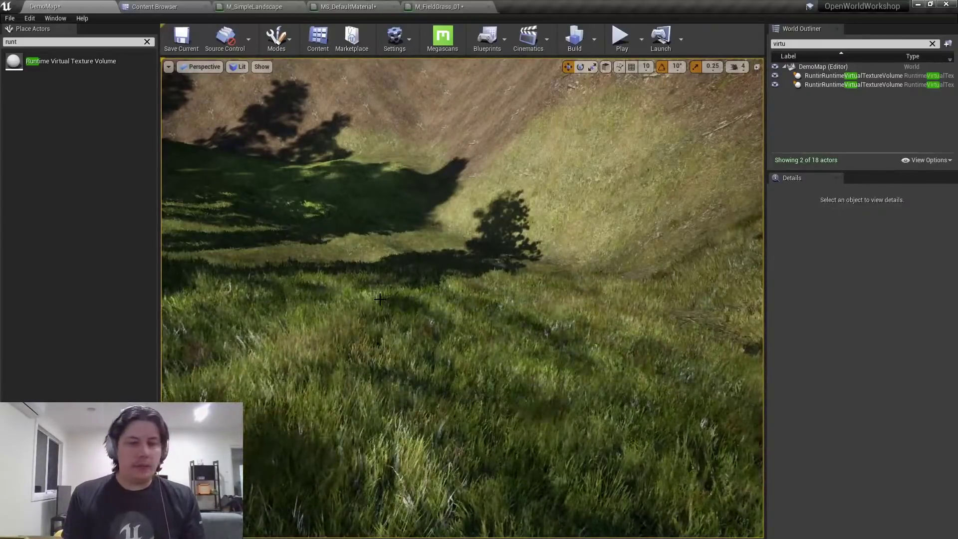
{"action": "right_click_drag", "start_coordinate": [548, 313], "coordinate": [569, 319]}
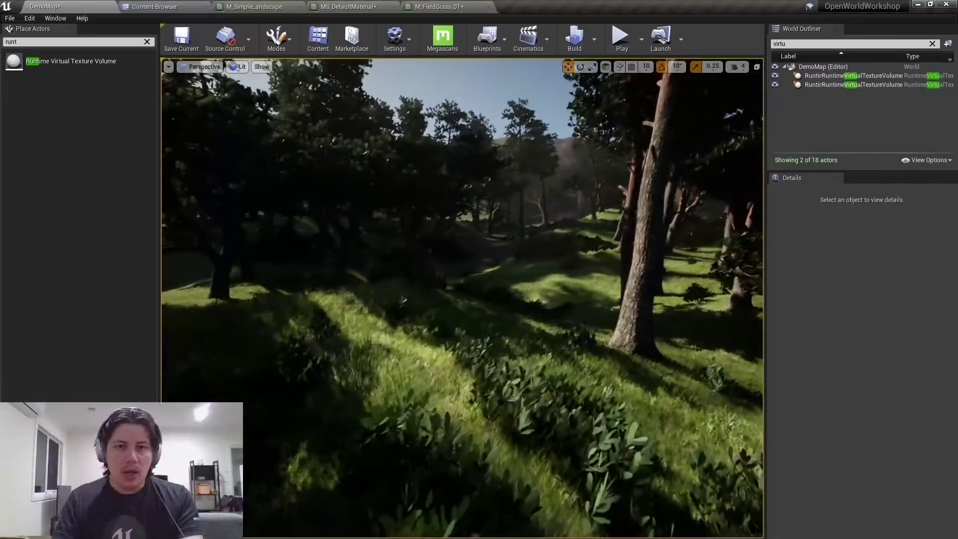
Brighten the shaded forest view by lowering the viewport's EV100 exposure to about -1.4.
{"action": "left_click", "coordinate": [238, 67]}
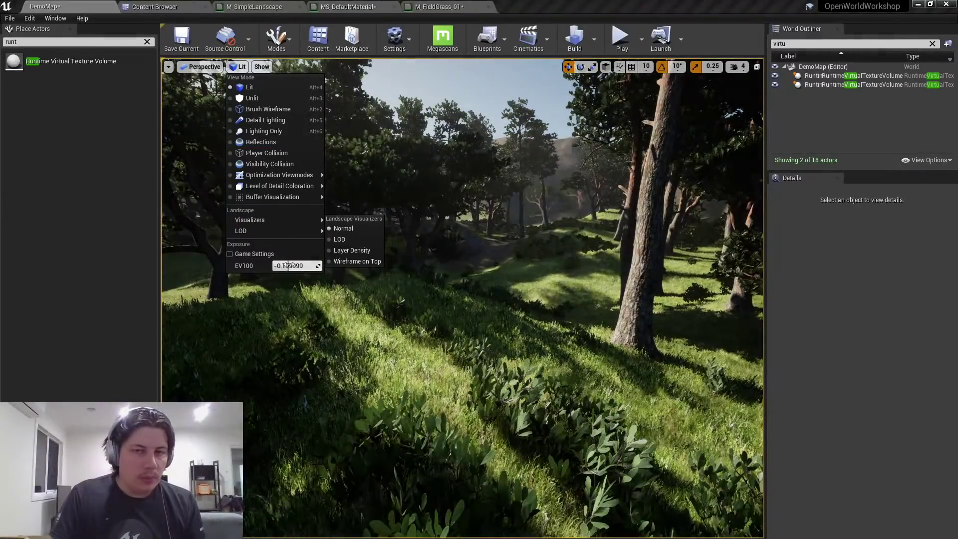
{"action": "right_click_drag", "start_coordinate": [449, 279], "coordinate": [459, 263]}
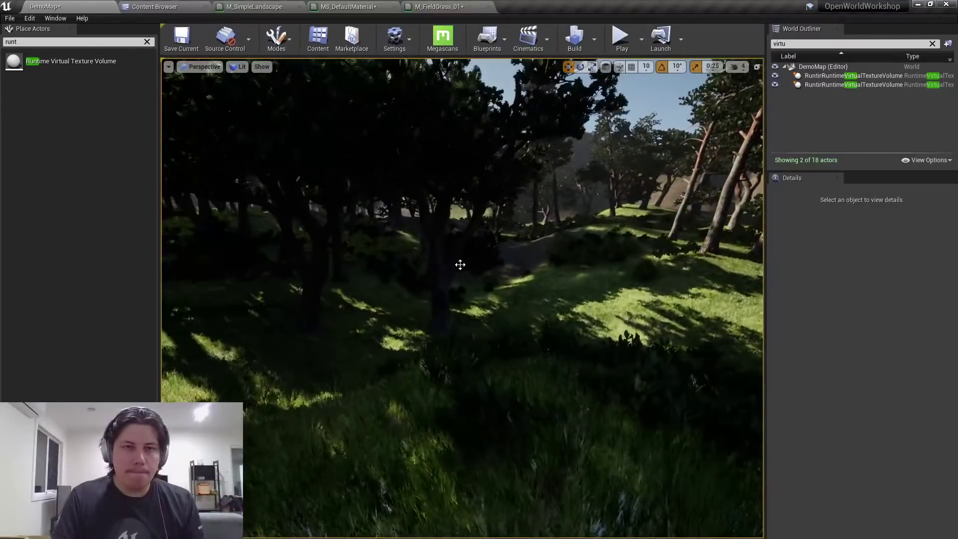
{"action": "left_click", "coordinate": [238, 67]}
{"action": "left_click_drag", "start_coordinate": [300, 270], "coordinate": [272, 270]}
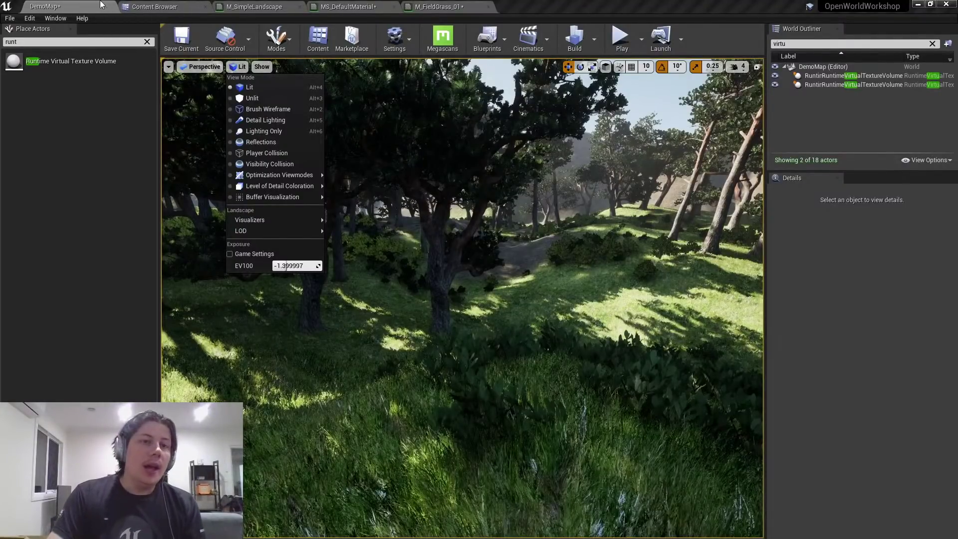
In M_SimpleLandscape, move the material output node well away from the Layer Blend node and disconnect its Material Attributes input.
{"action": "left_click", "coordinate": [253, 6]}
{"action": "left_click", "coordinate": [254, 6]}
{"action": "scroll", "coordinate": [352, 186], "scroll_direction": "down", "scroll_amount": 3}
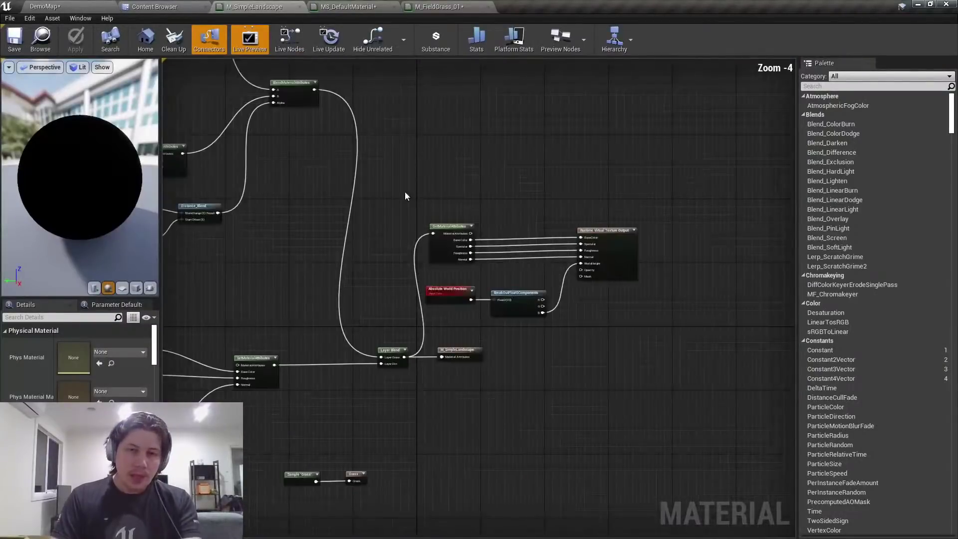
{"action": "scroll", "coordinate": [501, 350], "scroll_direction": "up", "scroll_amount": 2}
{"action": "right_click_drag", "start_coordinate": [491, 325], "coordinate": [394, 304]}
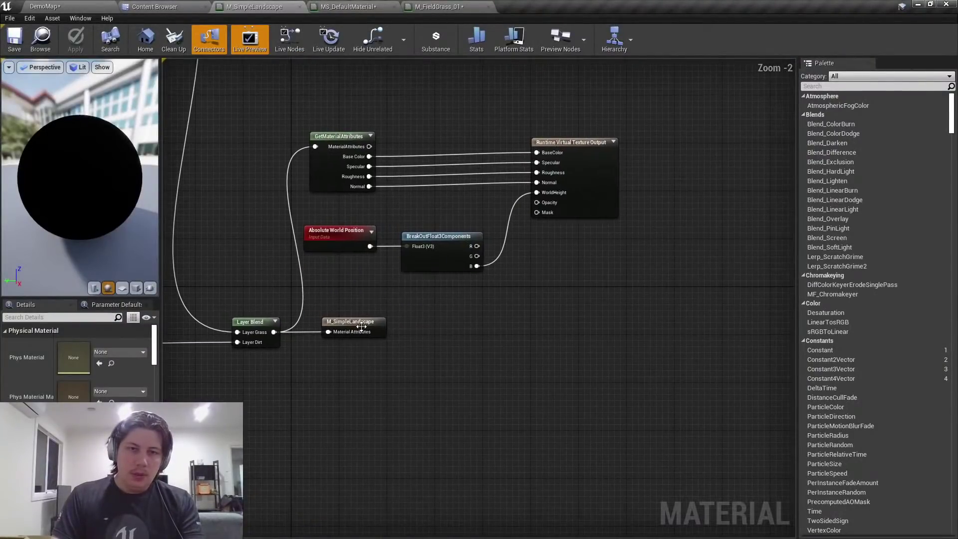
{"action": "left_click_drag", "start_coordinate": [352, 325], "coordinate": [658, 328]}
{"action": "left_click", "coordinate": [532, 338], "text": "alt"}
{"action": "right_click", "coordinate": [436, 339]}
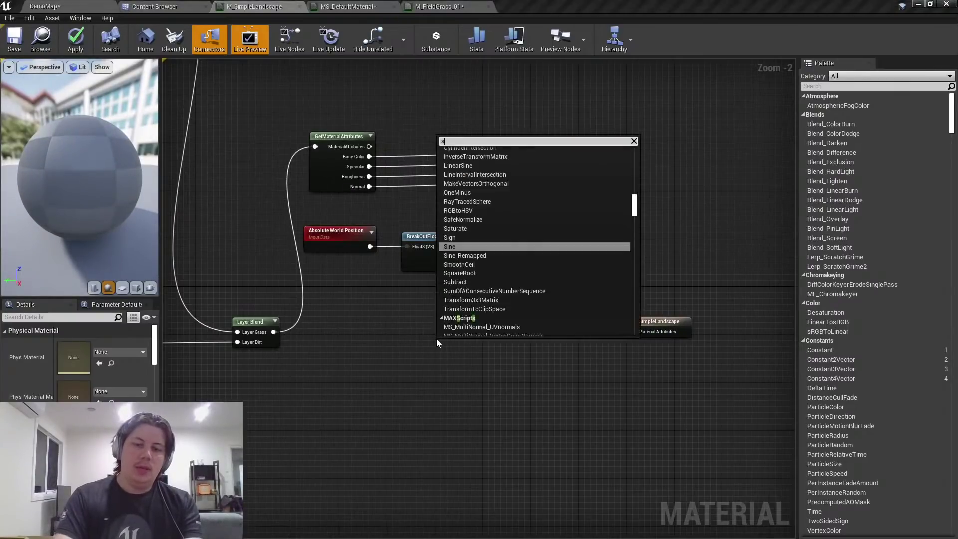
{"action": "type", "text": "smaple"}
{"action": "key", "text": "BackSpace"}
{"action": "key", "text": "BackSpace"}
{"action": "key", "text": "BackSpace"}
{"action": "key", "text": "BackSpace"}
{"action": "type", "text": "ample"}
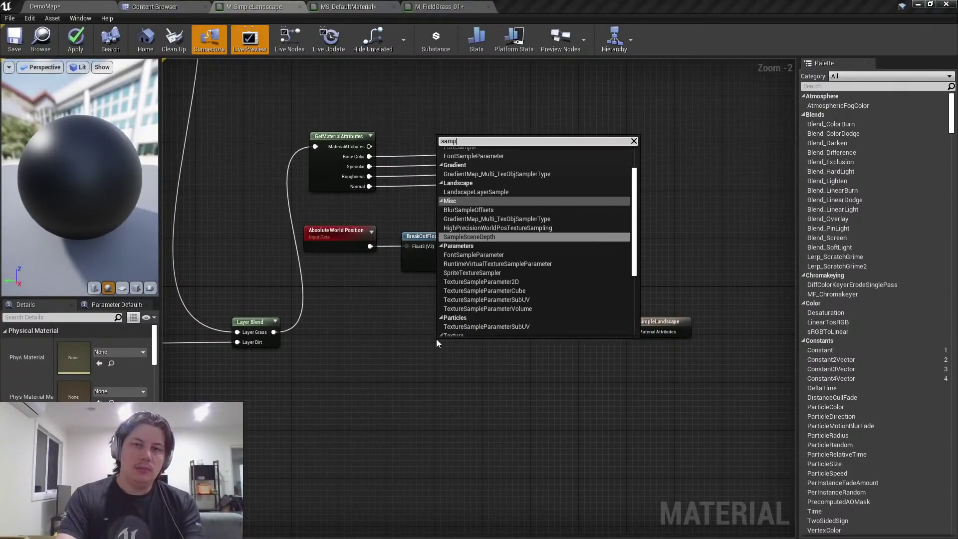
{"action": "key", "text": "Escape"}
{"action": "scroll", "coordinate": [523, 348], "scroll_direction": "up", "scroll_amount": 1}
{"action": "right_click_drag", "start_coordinate": [523, 348], "coordinate": [451, 366]}
{"action": "scroll", "coordinate": [451, 367], "scroll_direction": "up", "scroll_amount": 1}
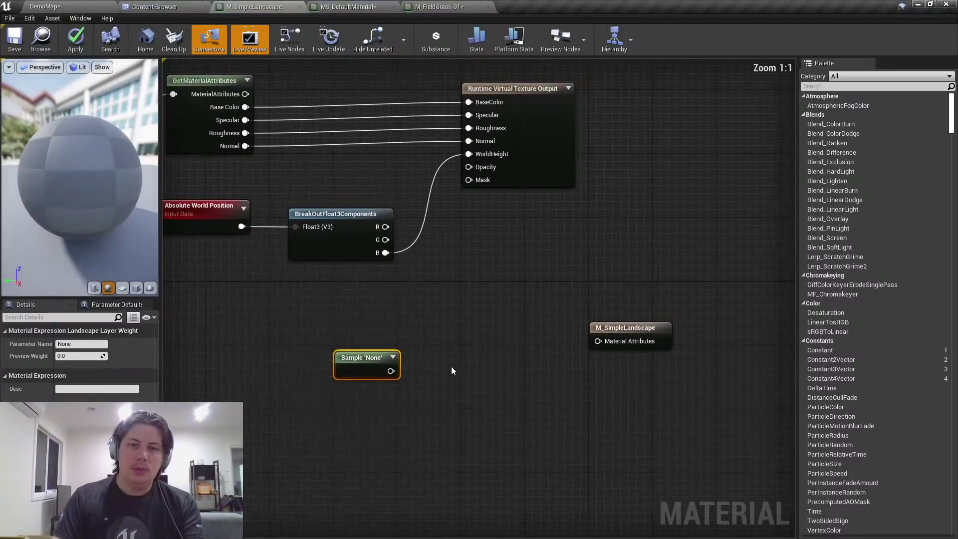
{"action": "key", "text": "Delete"}
Add a RuntimeVirtualTextureSample node between the Layer Blend node and the M_SimpleLandscape output node.
{"action": "right_click", "coordinate": [392, 326]}
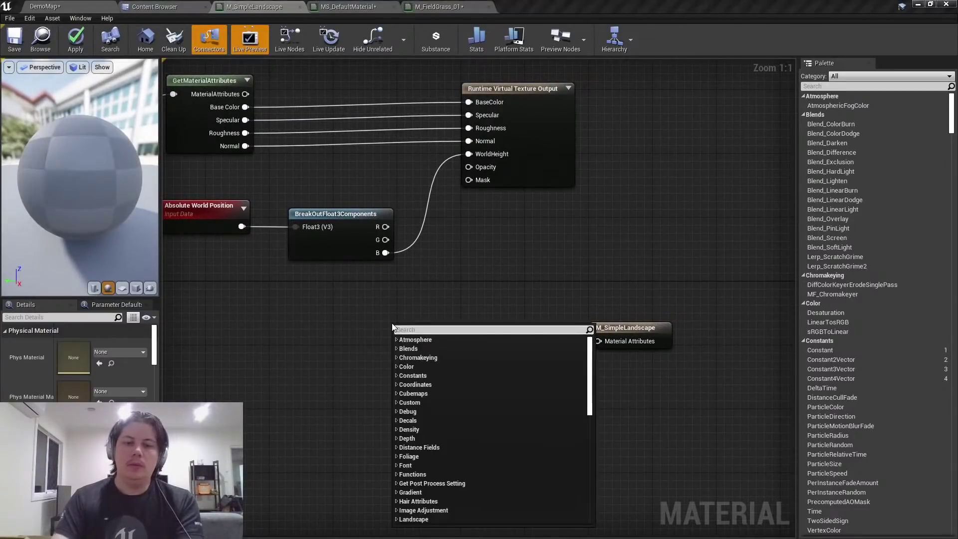
{"action": "type", "text": "rubtune"}
{"action": "key", "text": "BackSpace"}
{"action": "key", "text": "BackSpace"}
{"action": "key", "text": "BackSpace"}
{"action": "key", "text": "BackSpace"}
{"action": "key", "text": "BackSpace"}
{"action": "key", "text": "BackSpace"}
{"action": "key", "text": "BackSpace"}
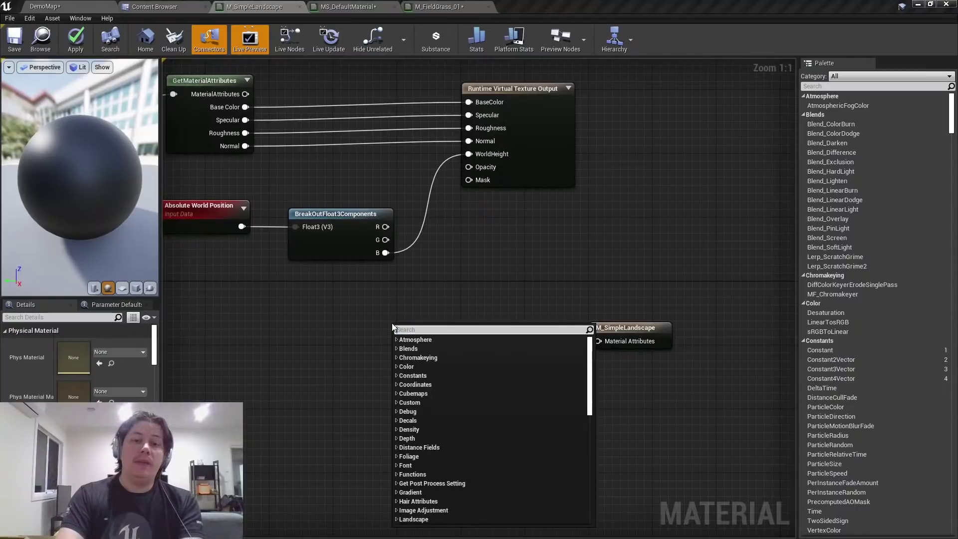
{"action": "type", "text": "runtime virt"}
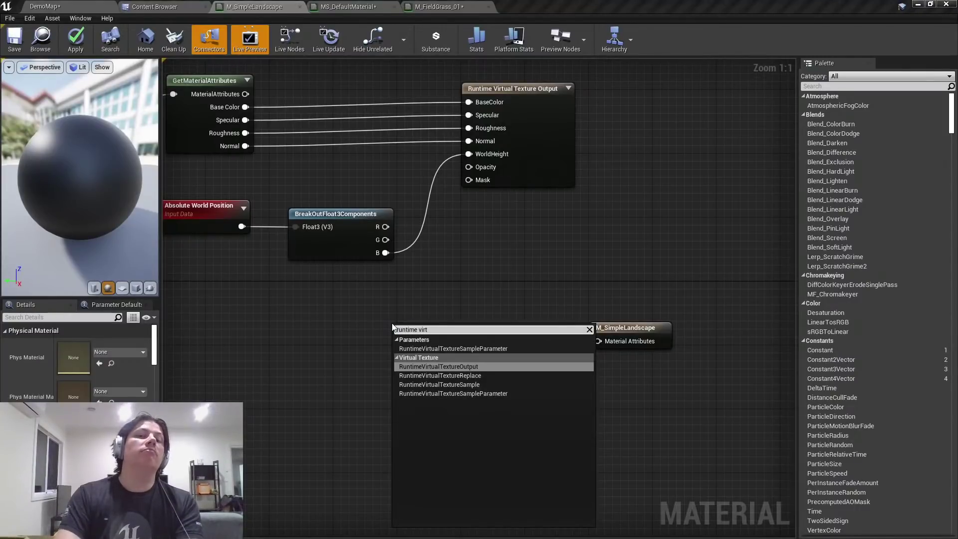
{"action": "key", "text": "Down"}
{"action": "key", "text": "Down"}
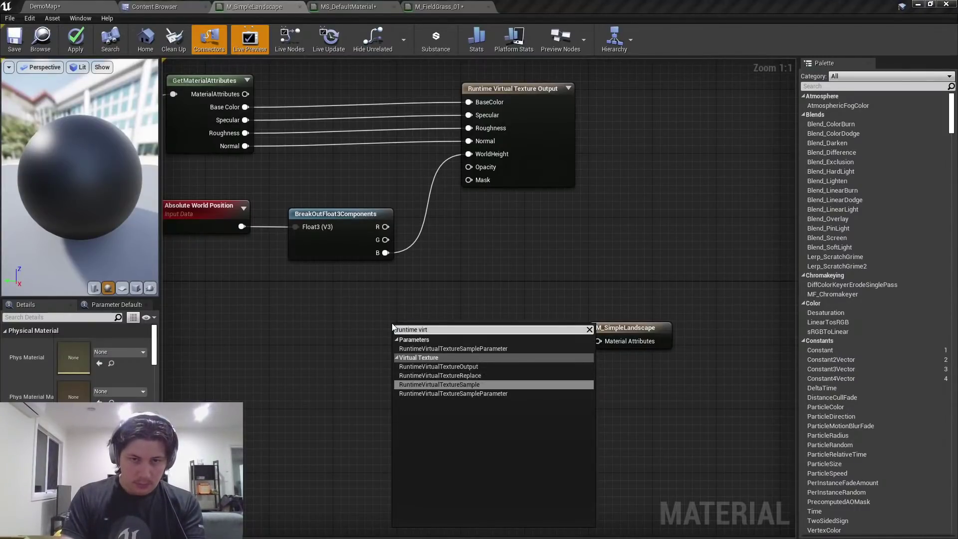
{"action": "key", "text": "Return"}
Assign RVT_Environment as the virtual texture of the Runtime Virtual Texture Sample node.
{"action": "left_click", "coordinate": [118, 352]}
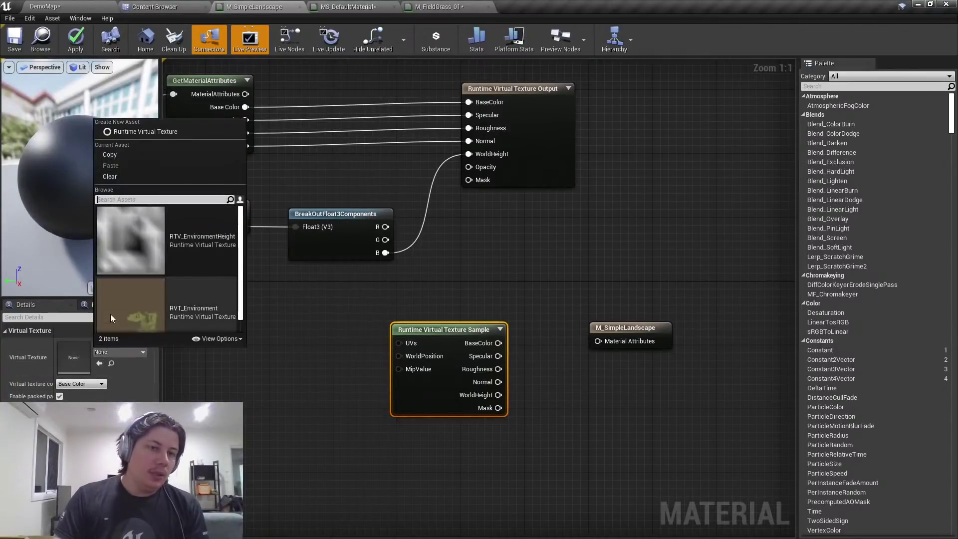
{"action": "left_click", "coordinate": [160, 297]}
{"action": "left_click", "coordinate": [573, 314]}
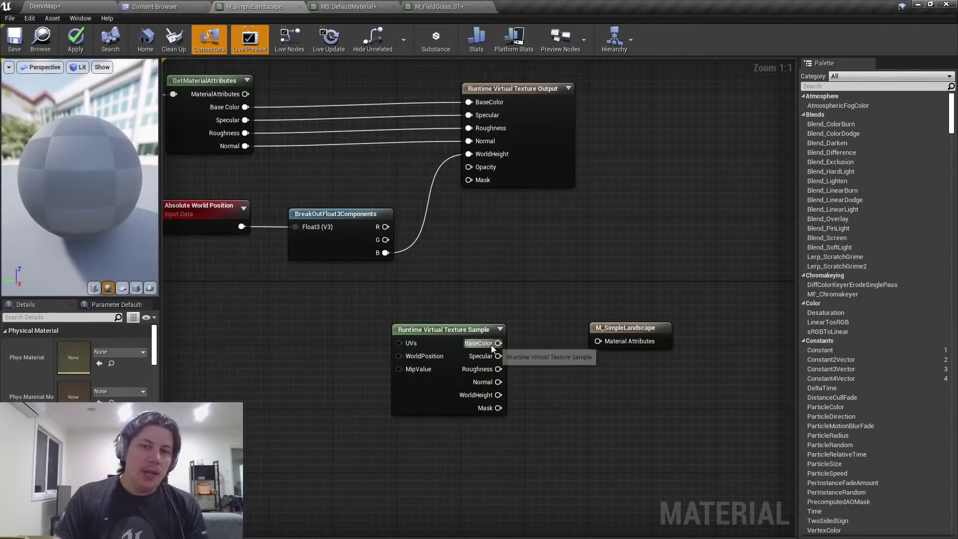
{"action": "left_click_drag", "start_coordinate": [498, 343], "coordinate": [557, 354]}
{"action": "left_click", "coordinate": [493, 301]}
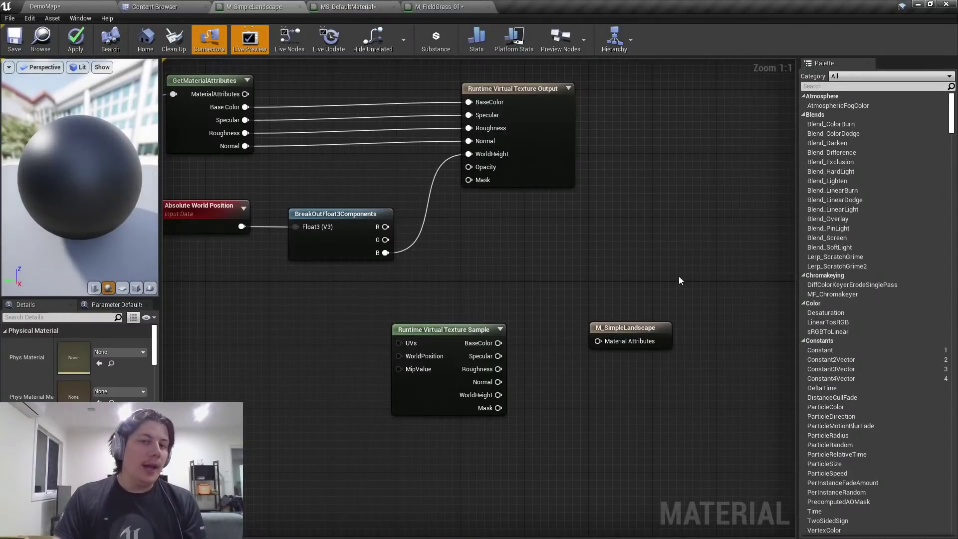
{"action": "scroll", "coordinate": [678, 280], "scroll_direction": "down", "scroll_amount": 2}
{"action": "left_click_drag", "start_coordinate": [697, 319], "coordinate": [649, 331]}
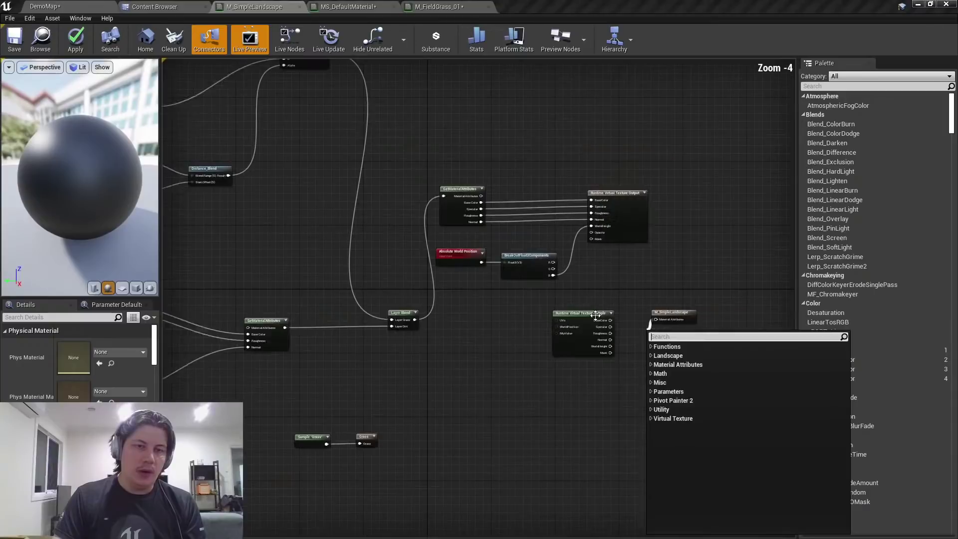
{"action": "key", "text": "Escape"}
{"action": "scroll", "coordinate": [593, 320], "scroll_direction": "up", "scroll_amount": 3}
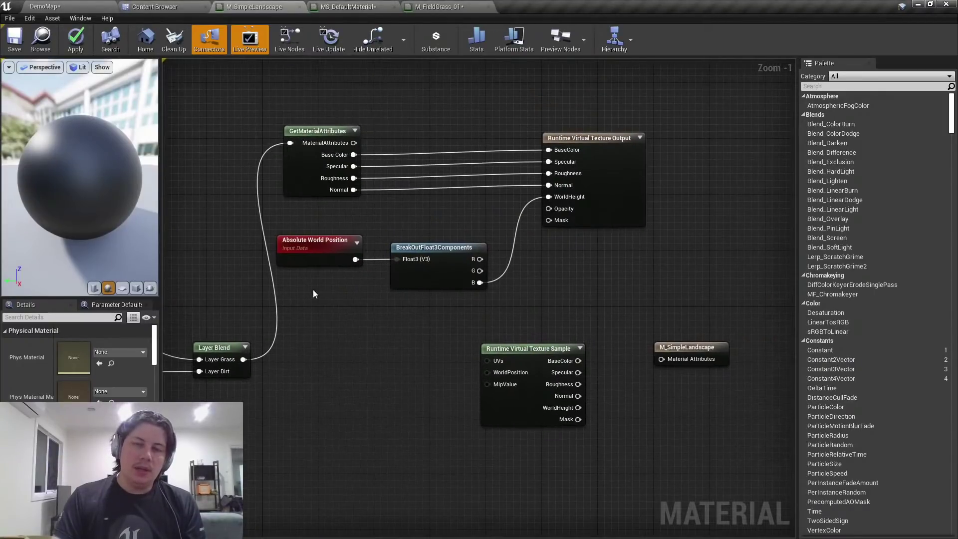
{"action": "left_click_drag", "start_coordinate": [705, 93], "coordinate": [272, 331]}
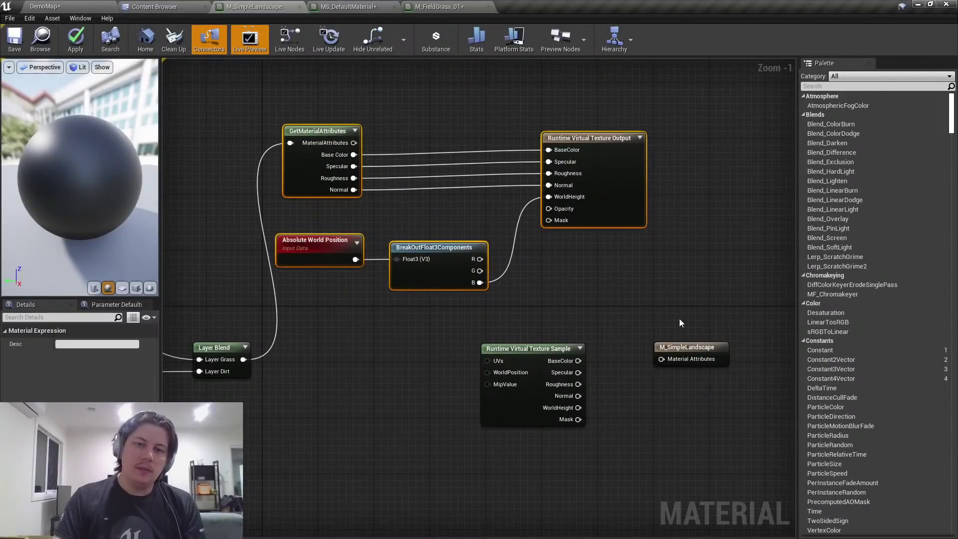
{"action": "left_click_drag", "start_coordinate": [746, 324], "coordinate": [495, 469]}
Connect the Layer Blend output to M_SimpleLandscape's Material Attributes input and delete the Runtime Virtual Texture Sample node.
{"action": "right_click_drag", "start_coordinate": [319, 390], "coordinate": [331, 361]}
{"action": "left_click", "coordinate": [319, 361]}
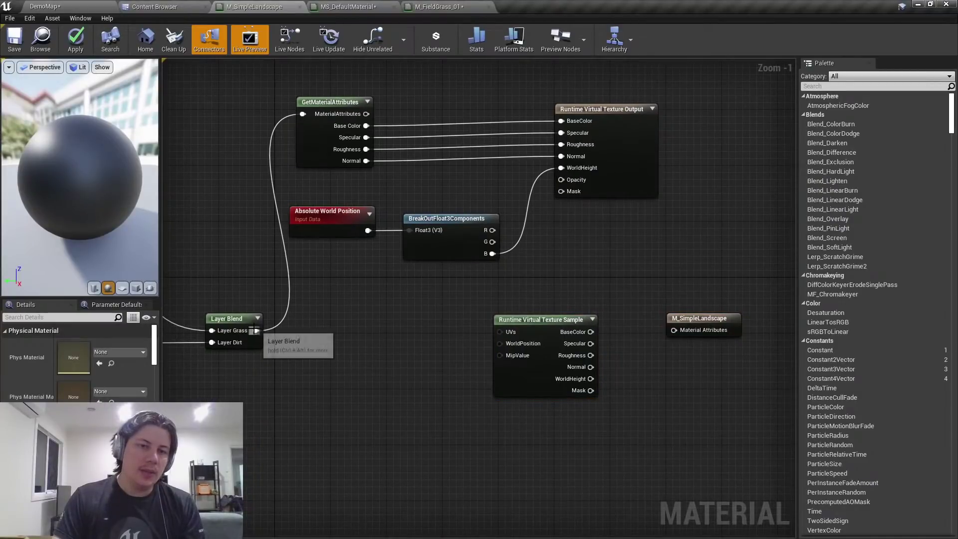
{"action": "left_click_drag", "start_coordinate": [255, 330], "coordinate": [686, 330]}
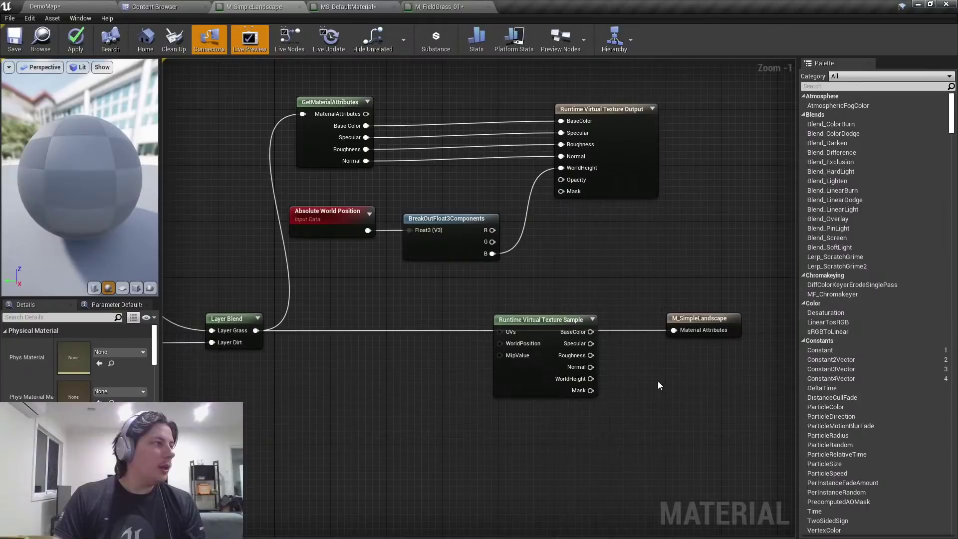
{"action": "left_click", "coordinate": [536, 374]}
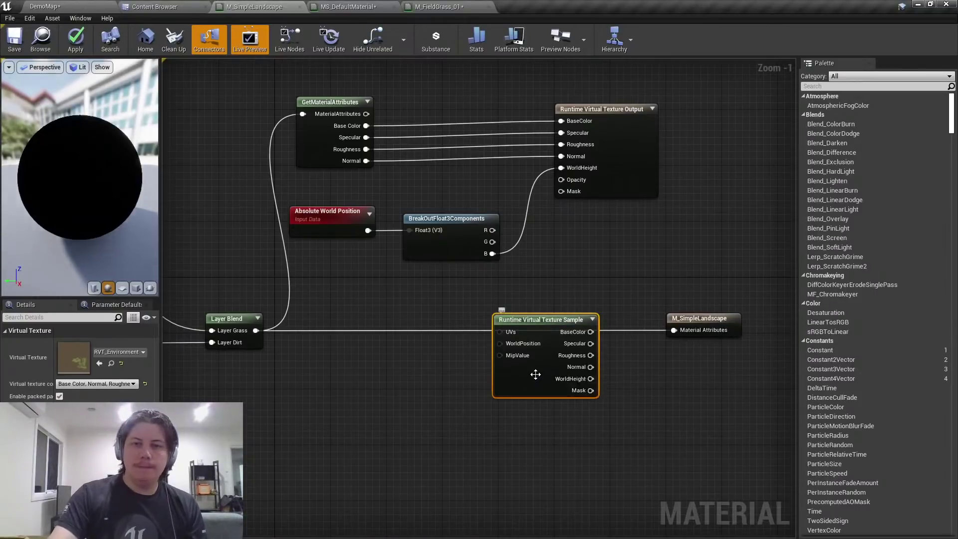
{"action": "key", "text": "Delete"}
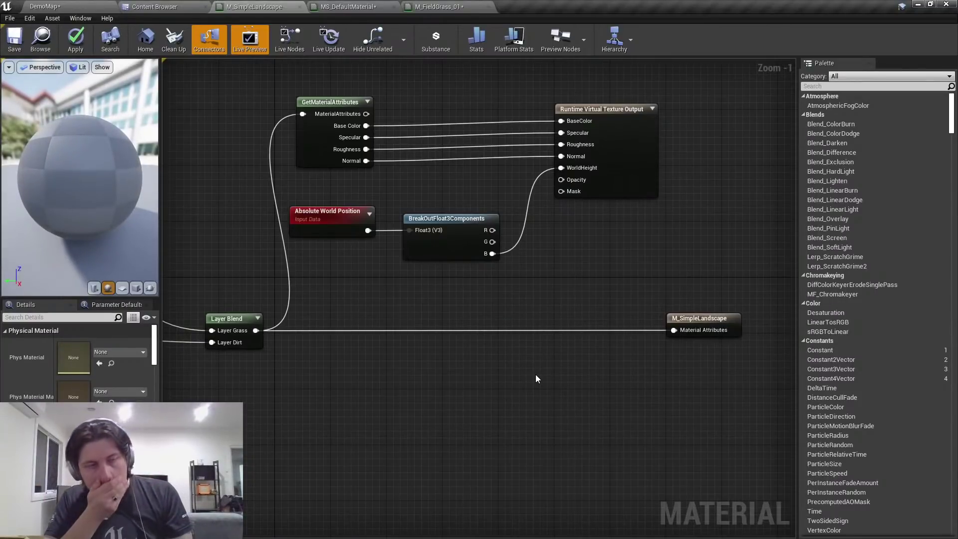